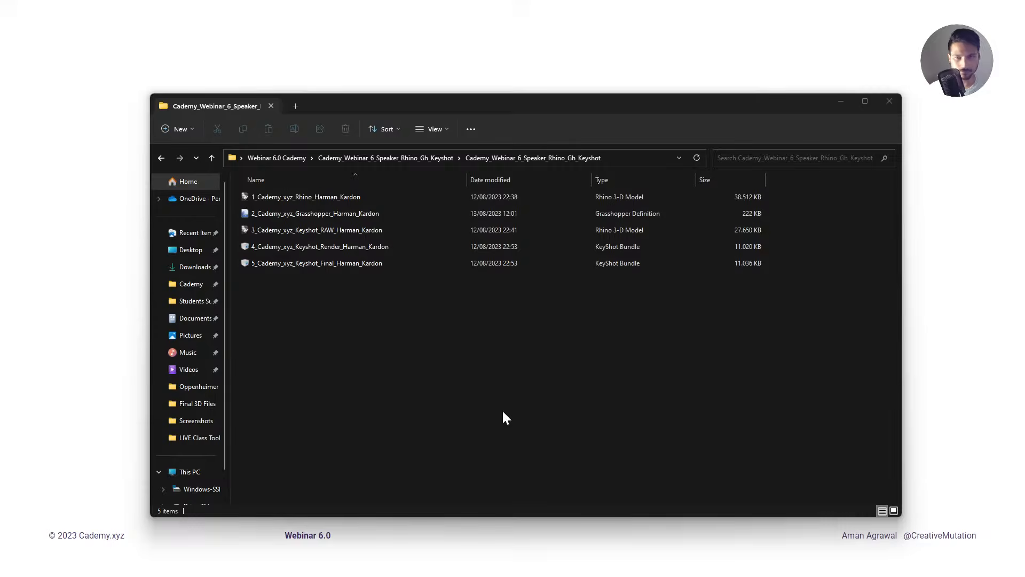
Go up to the Webinar 6.0 Cademy folder and open the nested Cademy_Webinar_6_Speaker_Rhino_Gh_Keyshot project folder.
{"action": "left_click", "coordinate": [374, 158]}
{"action": "left_click", "coordinate": [287, 158]}
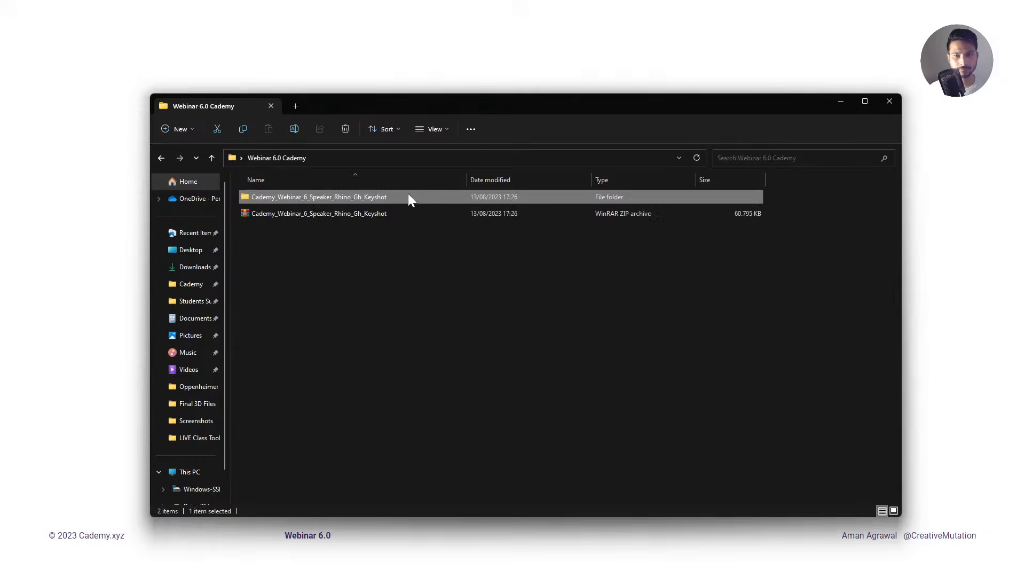
{"action": "double_click", "coordinate": [408, 197]}
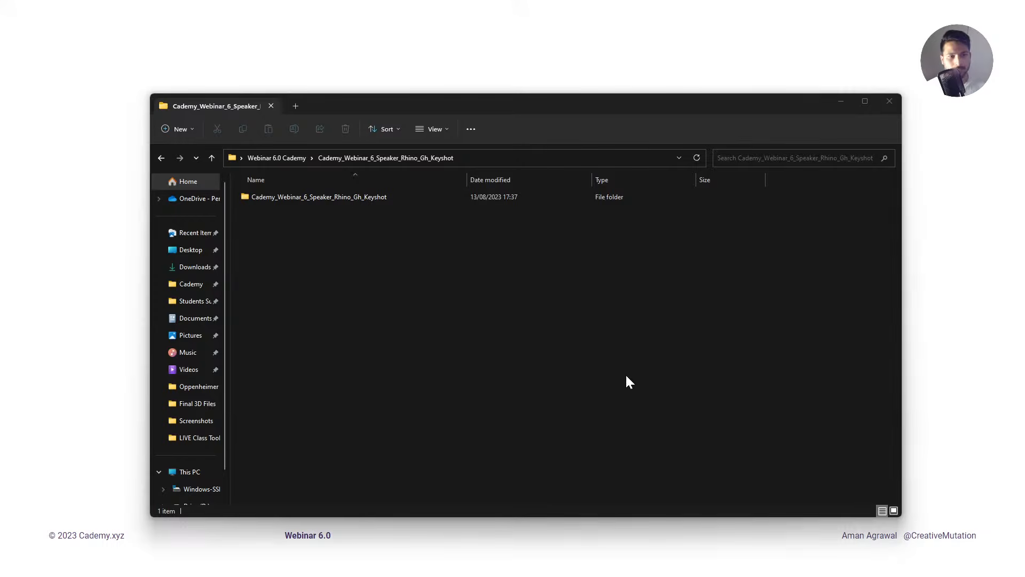
{"action": "double_click", "coordinate": [346, 198]}
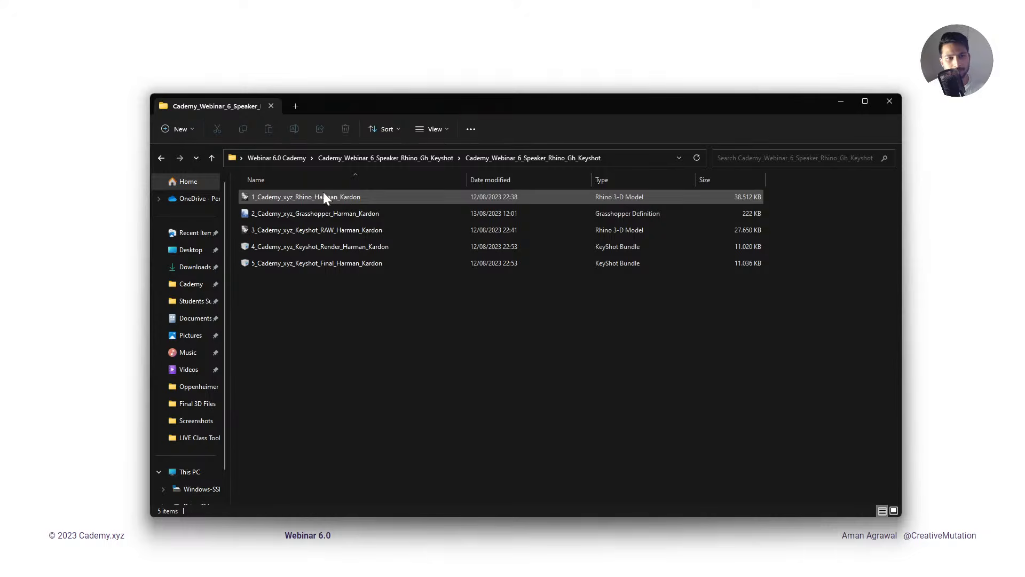
Load 1_Cademy_xyz_Rhino_Harman_Kardon into the running Rhino session using the Open file option.
{"action": "left_click", "coordinate": [323, 198]}
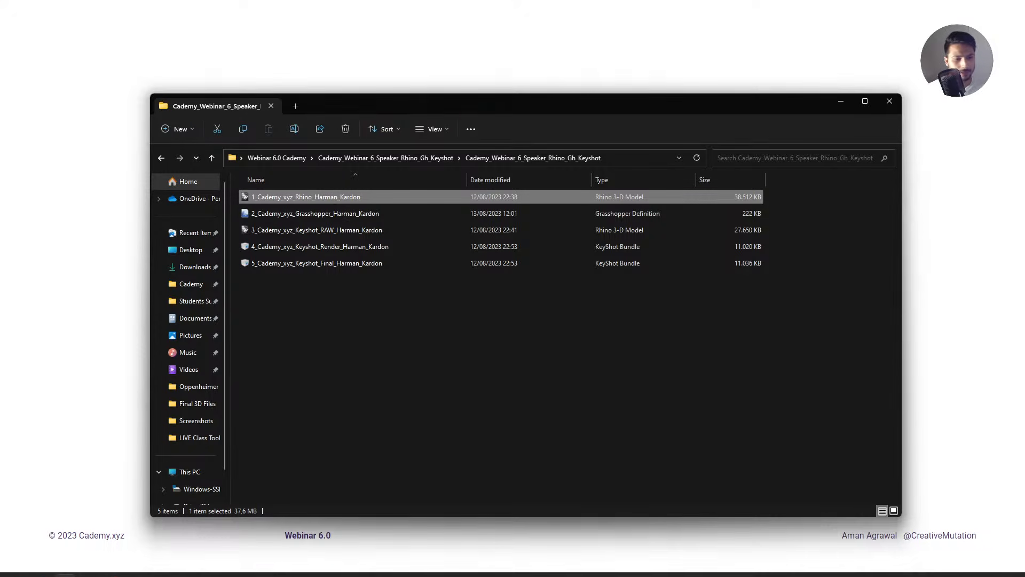
{"action": "mouse_move", "coordinate": [92, 567]}
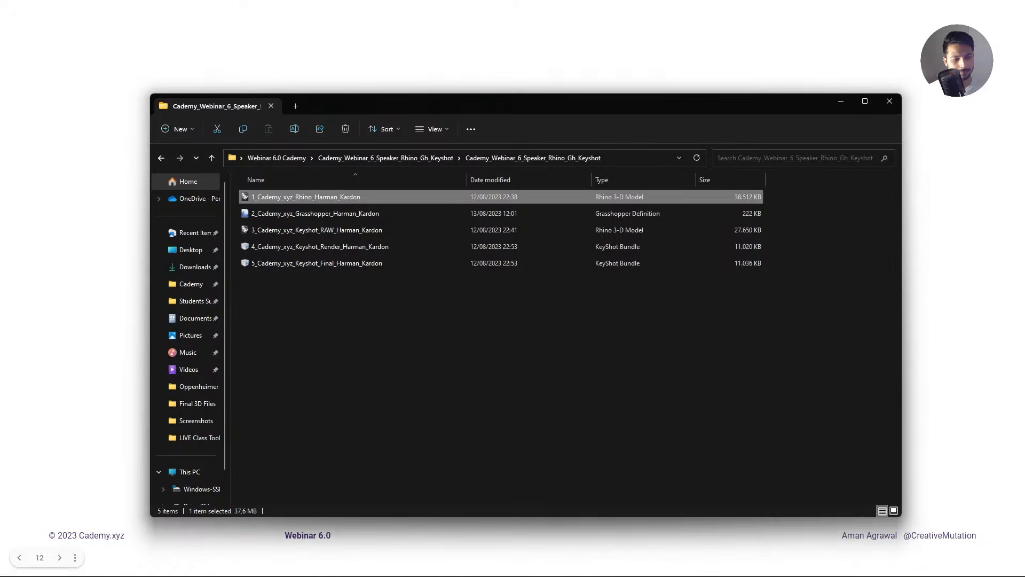
{"action": "left_click", "coordinate": [88, 566]}
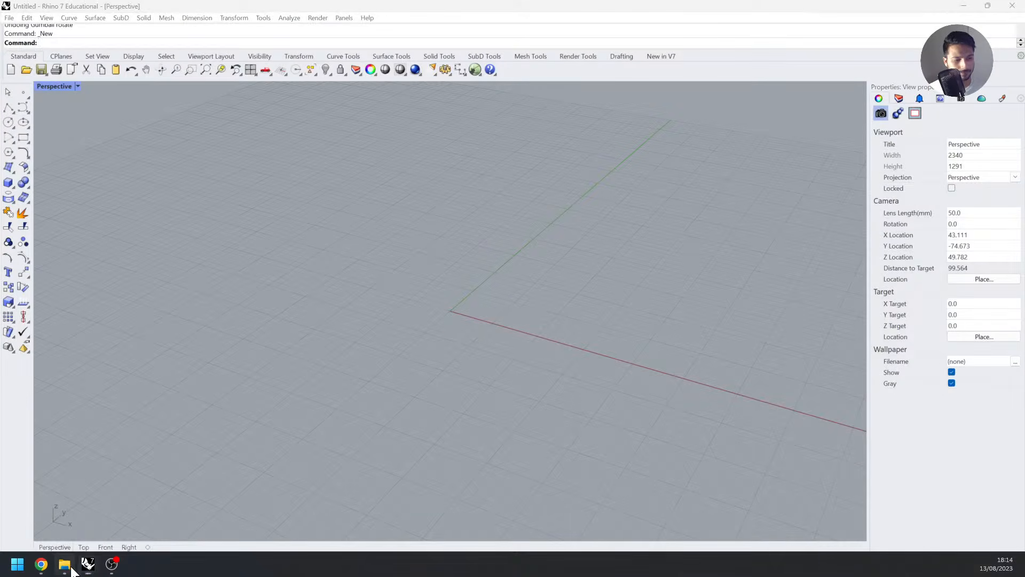
{"action": "left_click", "coordinate": [64, 564]}
{"action": "left_click", "coordinate": [105, 200]}
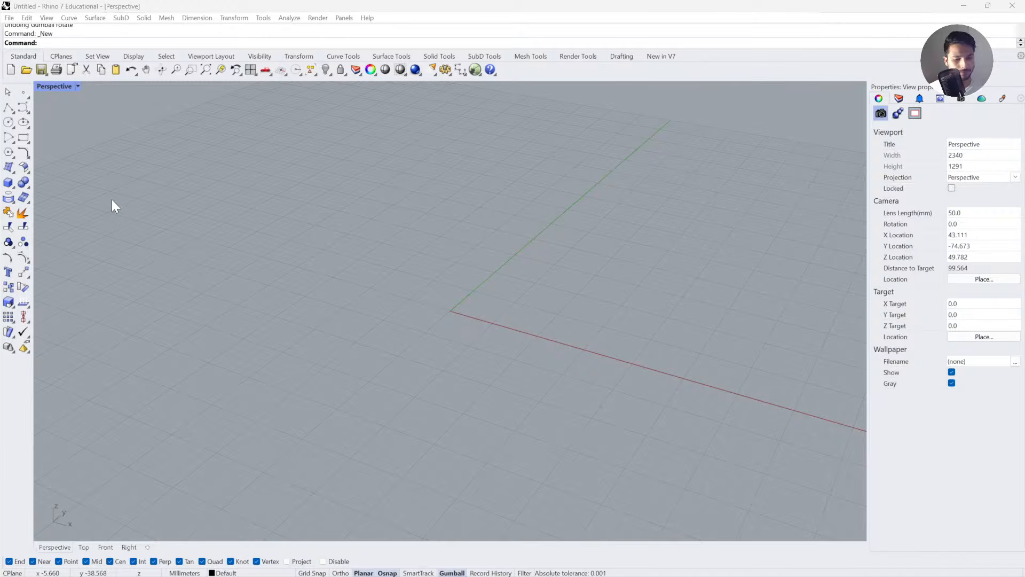
{"action": "left_click_drag", "start_coordinate": [147, 226], "coordinate": [466, 181]}
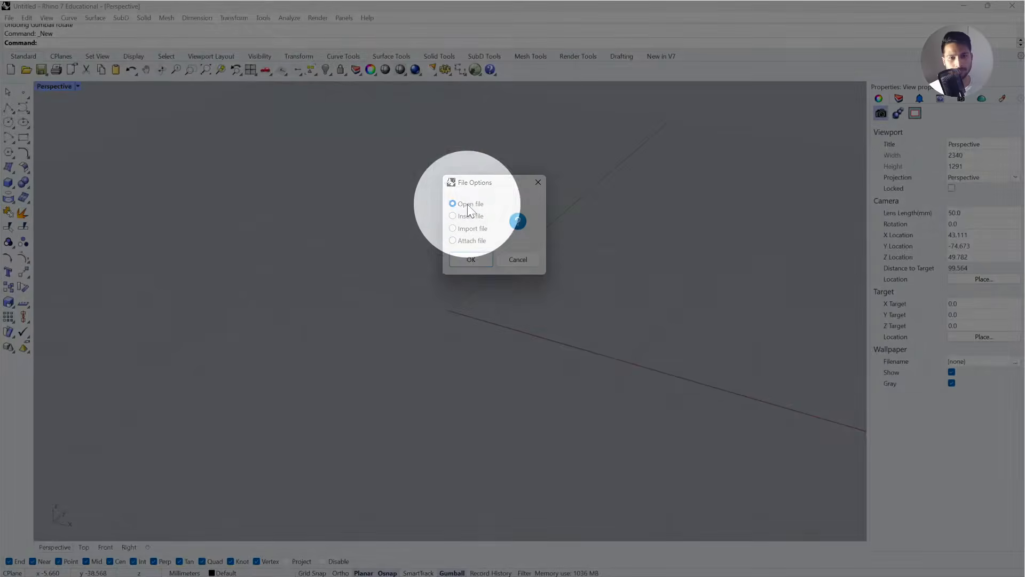
{"action": "left_click", "coordinate": [473, 260]}
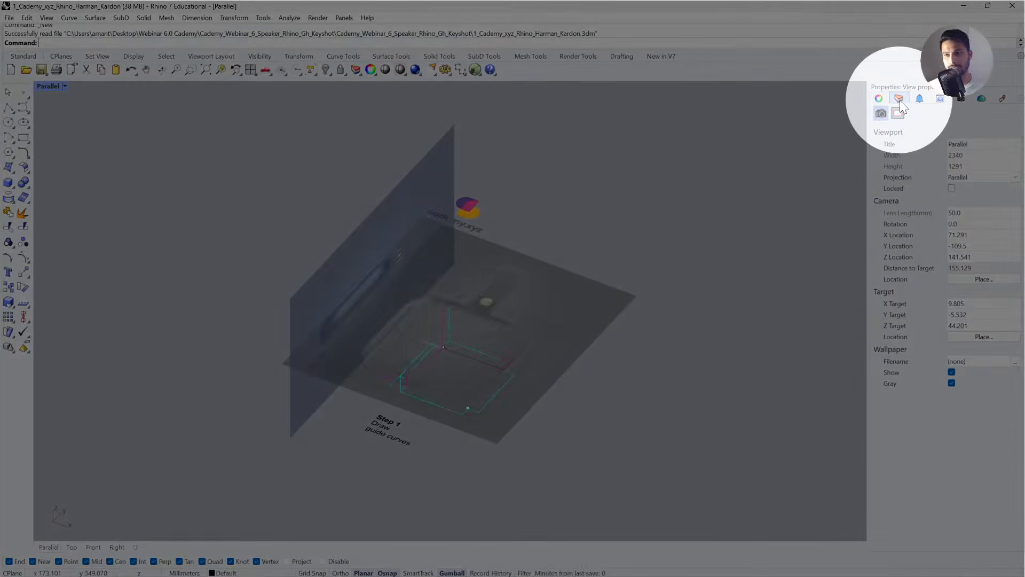
Show the layer list and examine the dimensioned Step 1 guide curves over the speaker reference images from several angles.
{"action": "left_click", "coordinate": [901, 101]}
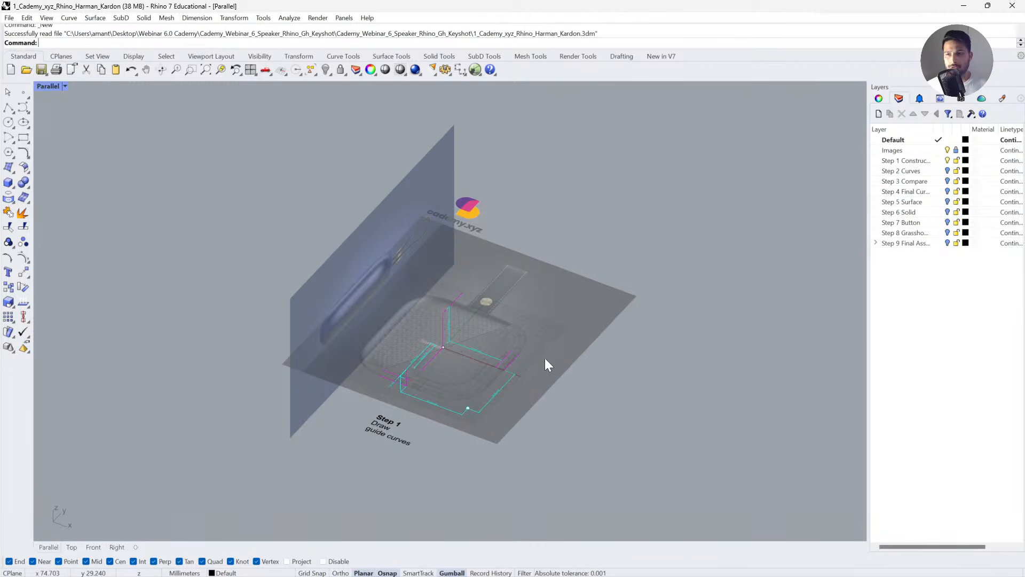
{"action": "right_click_drag", "start_coordinate": [546, 360], "coordinate": [621, 363]}
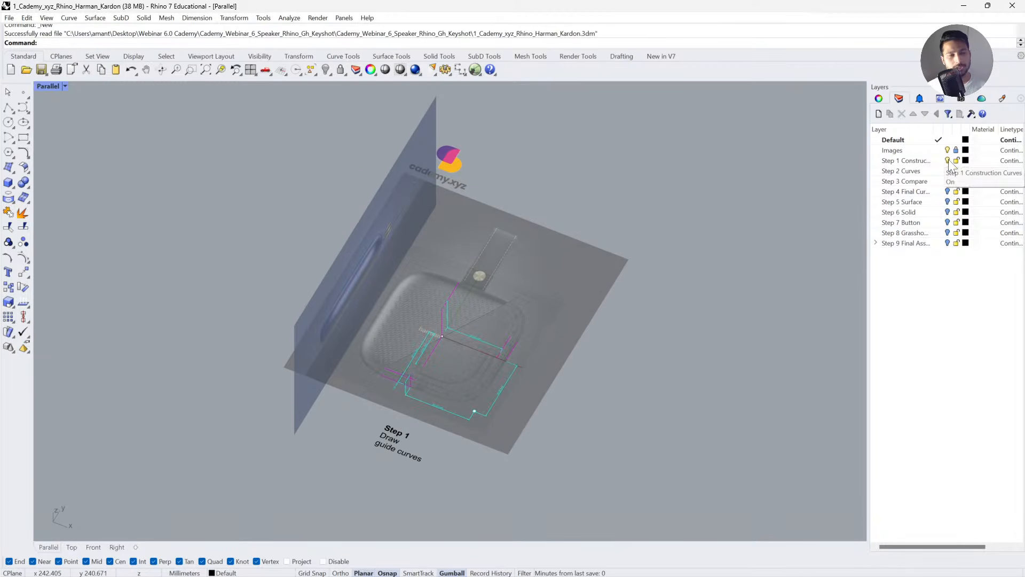
{"action": "mouse_move", "coordinate": [638, 350]}
{"action": "right_mouse_down"}
{"action": "mouse_move", "coordinate": [577, 350]}
{"action": "mouse_move", "coordinate": [482, 408]}
{"action": "mouse_move", "coordinate": [469, 380]}
{"action": "mouse_move", "coordinate": [459, 415]}
{"action": "mouse_move", "coordinate": [432, 393]}
{"action": "mouse_move", "coordinate": [476, 411]}
{"action": "mouse_move", "coordinate": [511, 403]}
{"action": "mouse_move", "coordinate": [439, 398]}
{"action": "mouse_move", "coordinate": [344, 267]}
{"action": "right_mouse_up"}
{"action": "scroll", "coordinate": [460, 416], "scroll_direction": "up", "scroll_amount": 5}
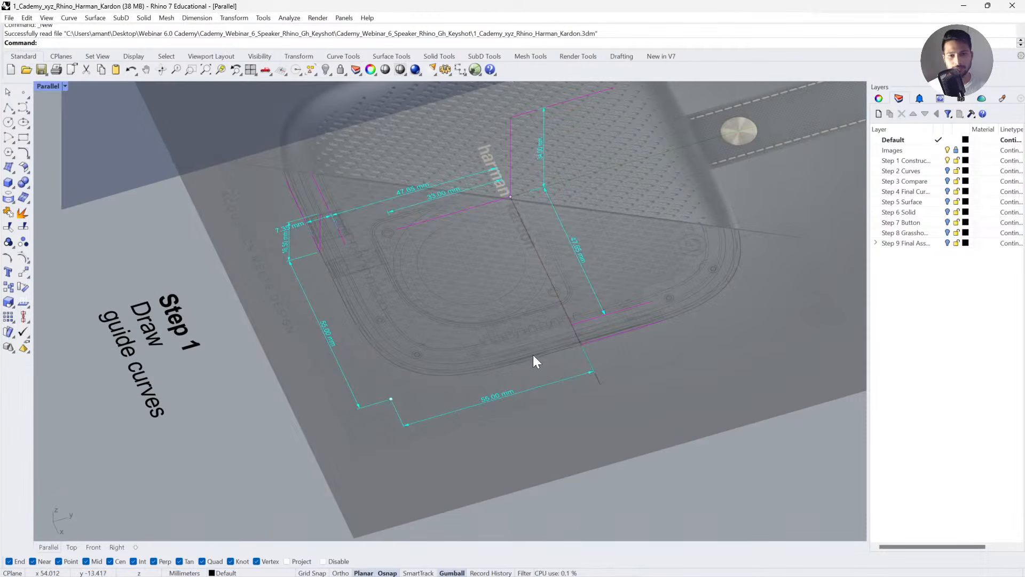
{"action": "right_click_drag", "start_coordinate": [533, 360], "coordinate": [295, 319]}
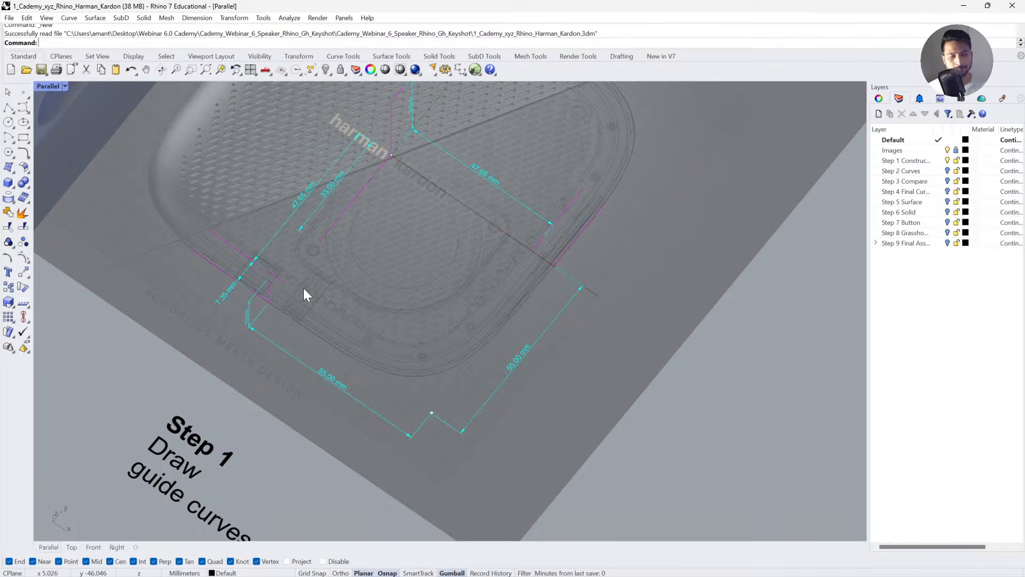
{"action": "right_click_drag", "start_coordinate": [342, 247], "coordinate": [387, 263]}
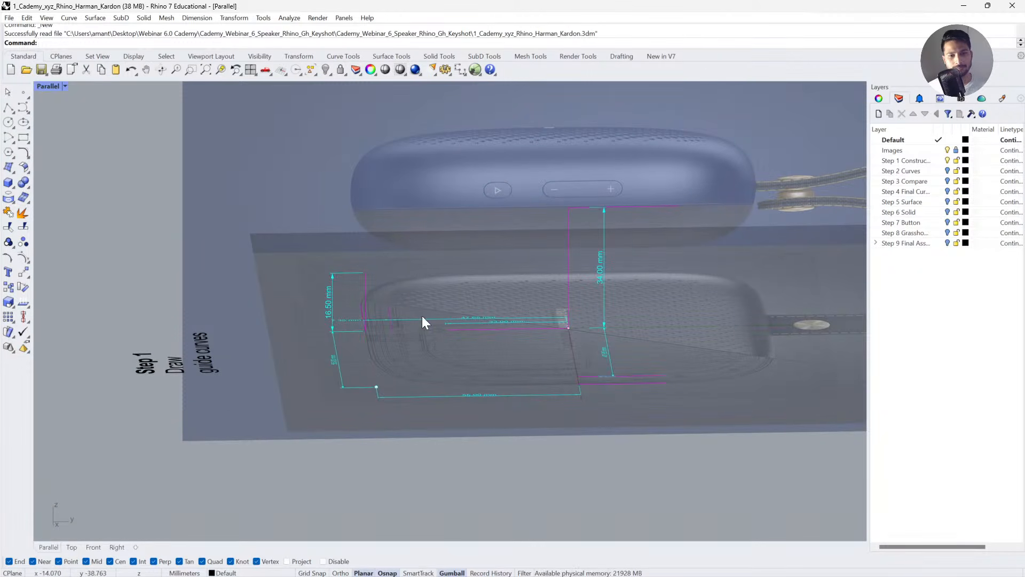
{"action": "right_click_drag", "start_coordinate": [343, 303], "coordinate": [427, 323]}
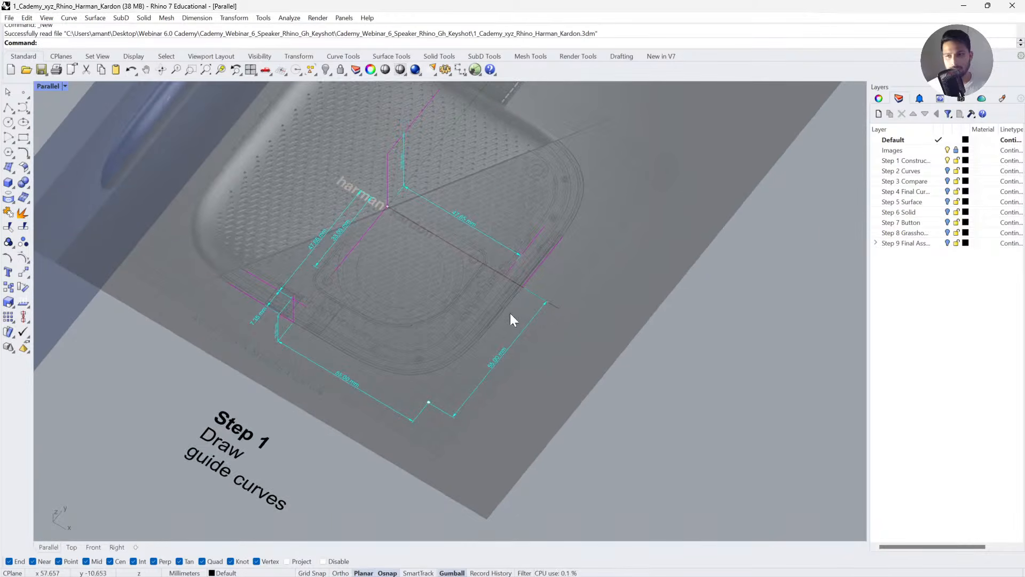
Turn on the Step 2 Curves layer and bring its BlendCrv setup into close view.
{"action": "left_click", "coordinate": [948, 171]}
{"action": "scroll", "coordinate": [562, 270], "scroll_direction": "down", "scroll_amount": 3}
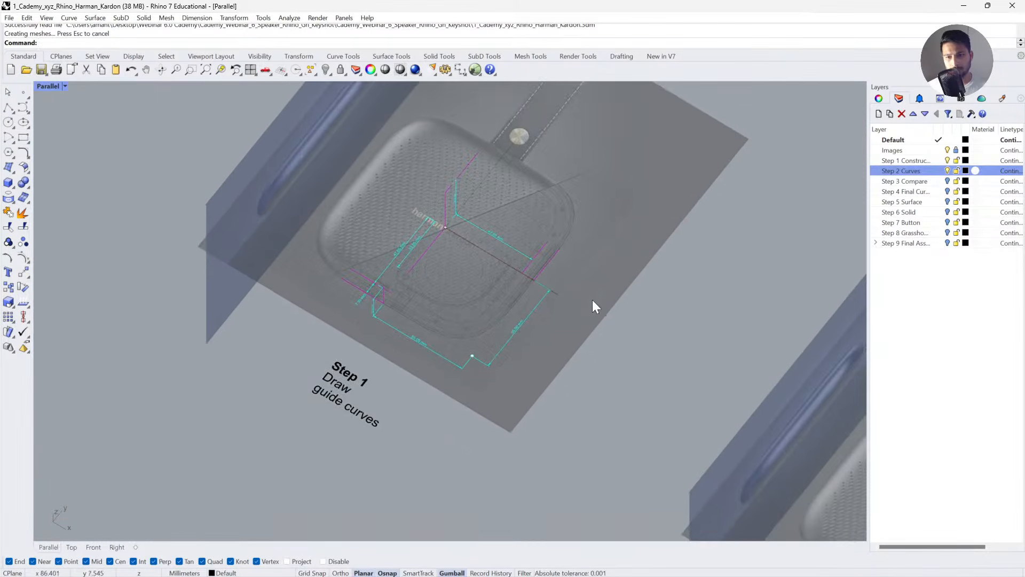
{"action": "right_click_drag", "start_coordinate": [592, 300], "coordinate": [455, 255], "text": "shift"}
{"action": "scroll", "coordinate": [422, 244], "scroll_direction": "down", "scroll_amount": 4}
{"action": "right_click_drag", "start_coordinate": [692, 403], "coordinate": [521, 370], "text": "shift"}
{"action": "scroll", "coordinate": [521, 370], "scroll_direction": "up", "scroll_amount": 3}
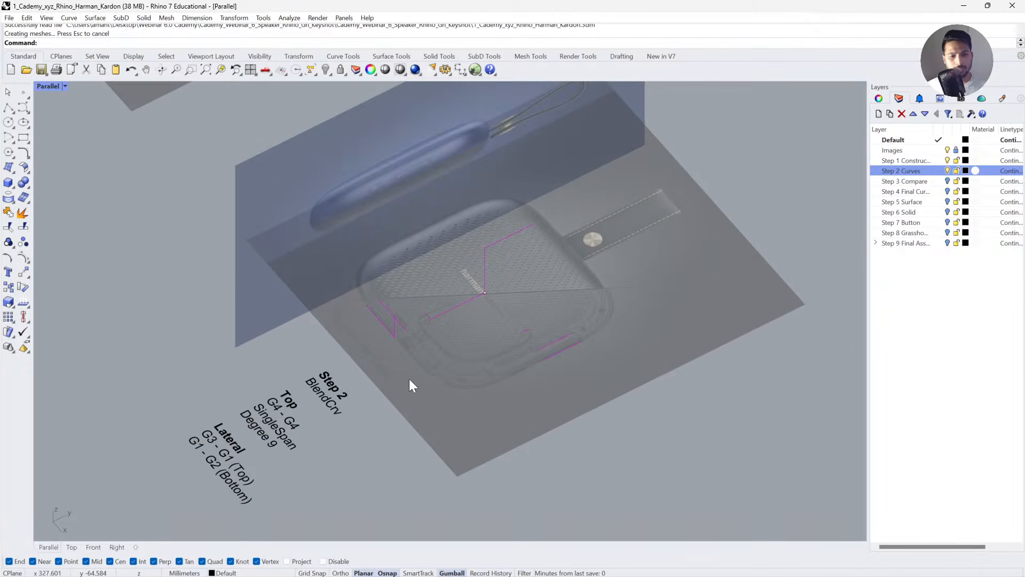
{"action": "scroll", "coordinate": [387, 333], "scroll_direction": "up", "scroll_amount": 2}
Highlight the speaker's outer guide lines and examine the lateral vertical line in the Right and Parallel views.
{"action": "left_click", "coordinate": [390, 326]}
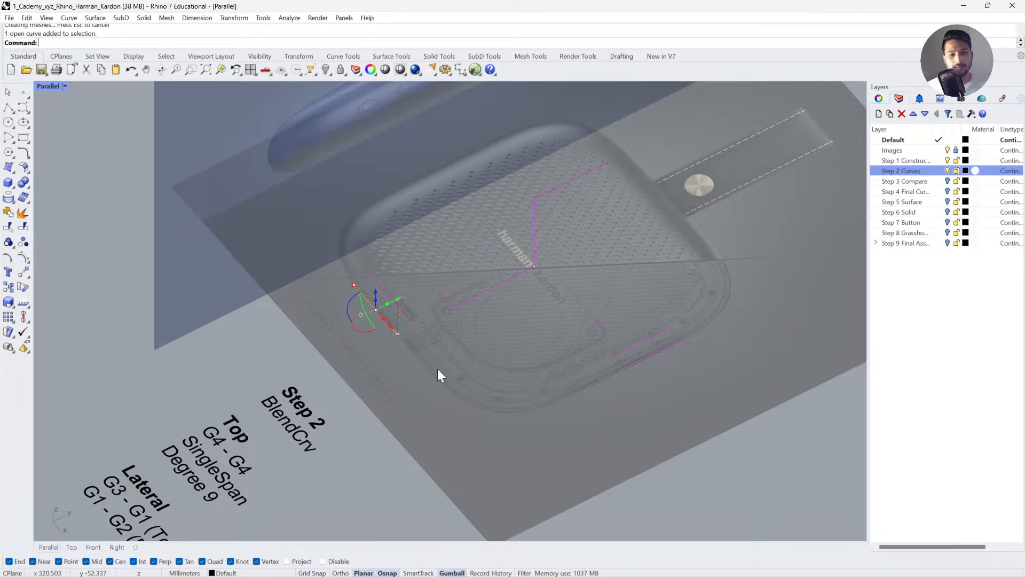
{"action": "left_click", "coordinate": [636, 367], "text": "shift"}
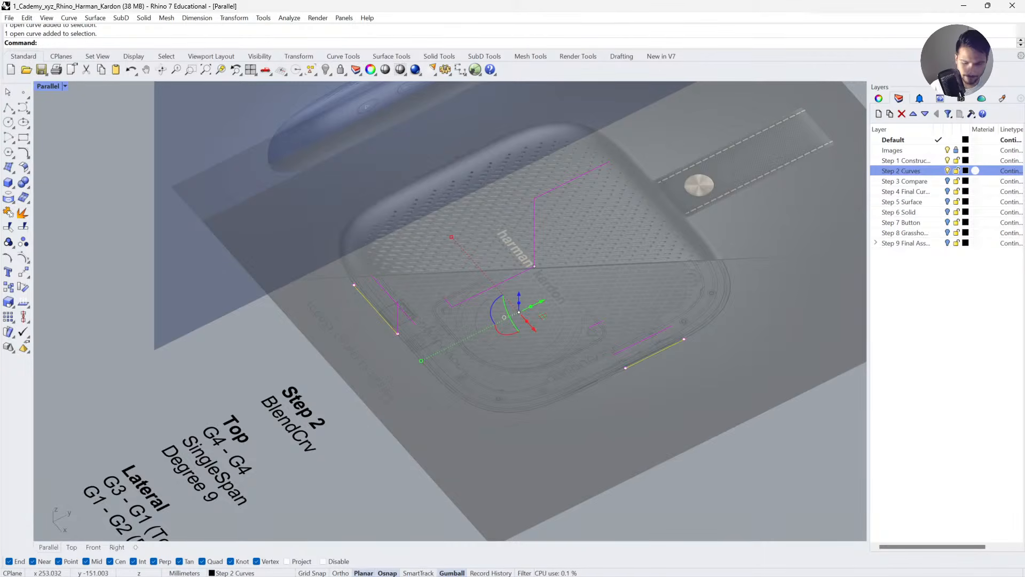
{"action": "key", "text": "Escape"}
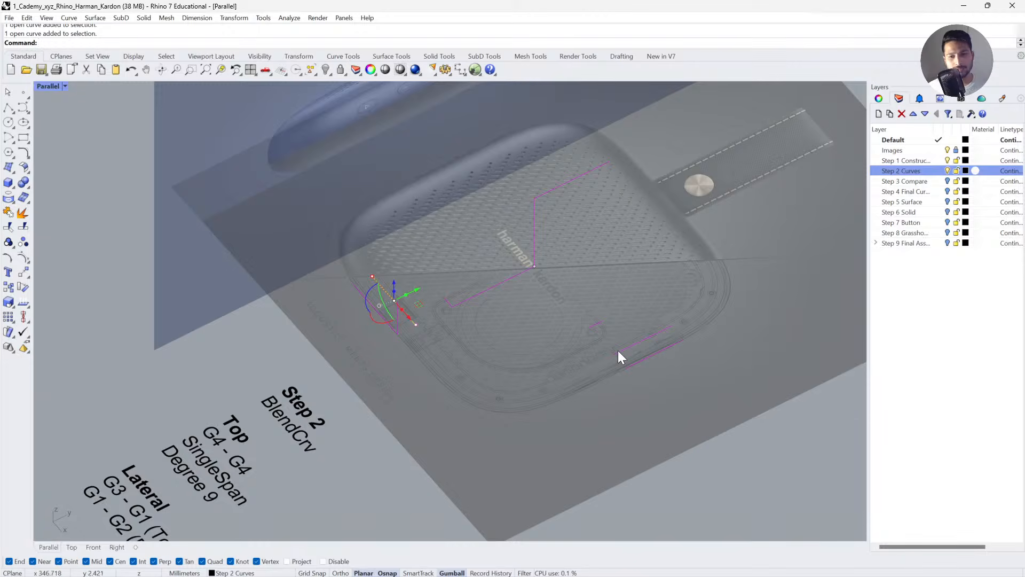
{"action": "key", "text": "Escape"}
{"action": "right_click_drag", "start_coordinate": [533, 389], "coordinate": [427, 340]}
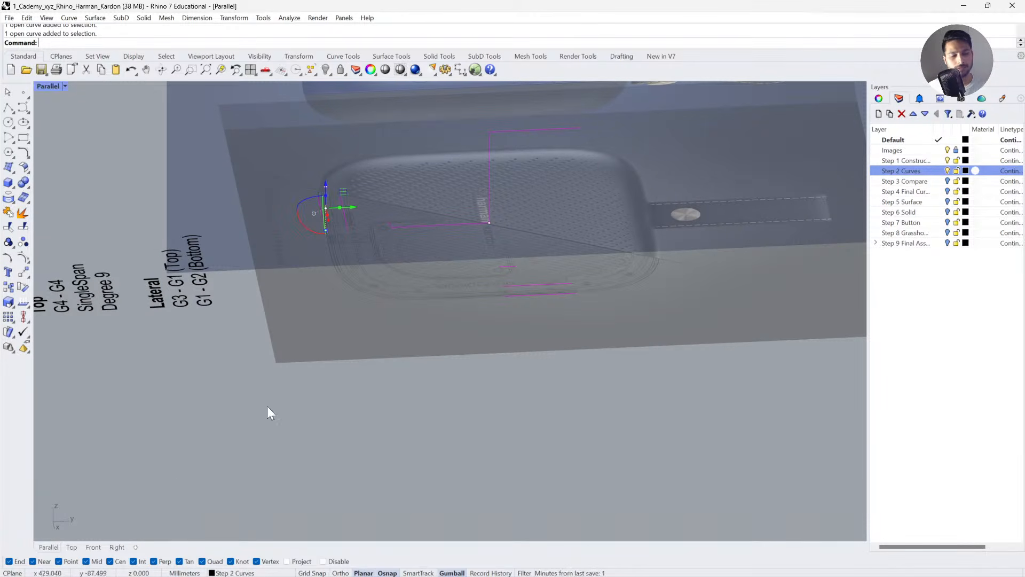
{"action": "left_click", "coordinate": [116, 546]}
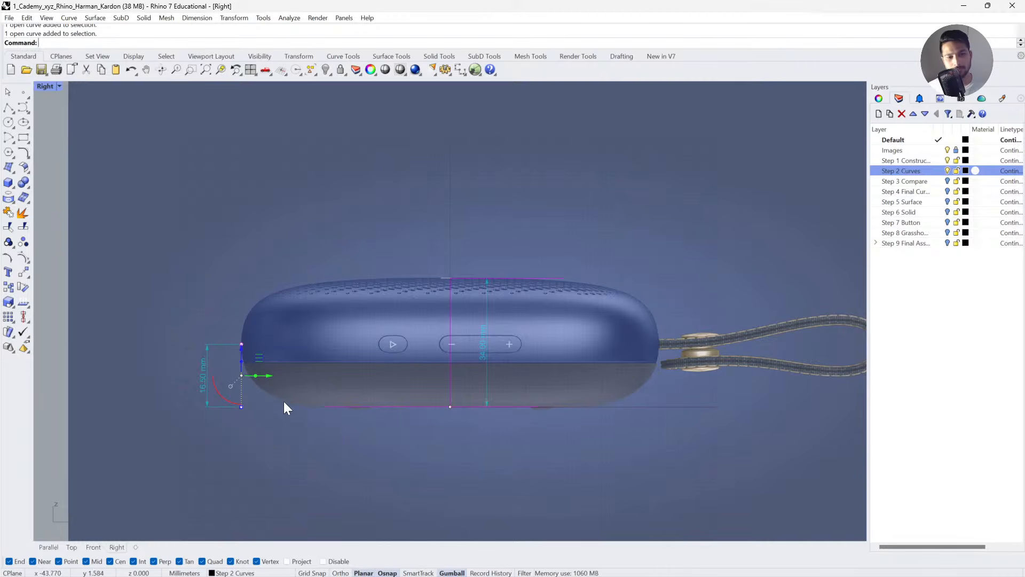
{"action": "left_click", "coordinate": [48, 547]}
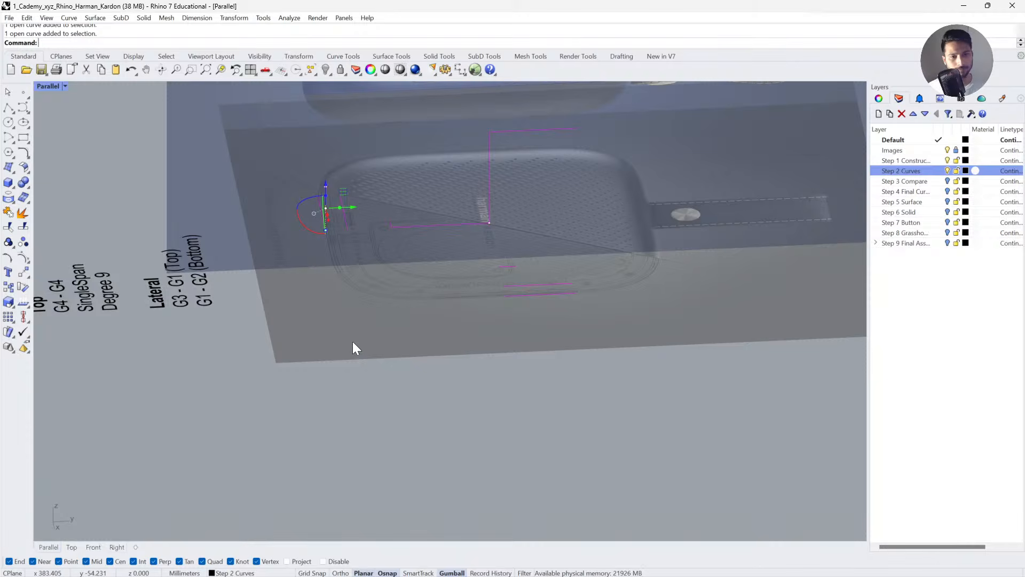
{"action": "right_click_drag", "start_coordinate": [352, 341], "coordinate": [406, 358]}
{"action": "right_click_drag", "start_coordinate": [501, 365], "coordinate": [326, 374]}
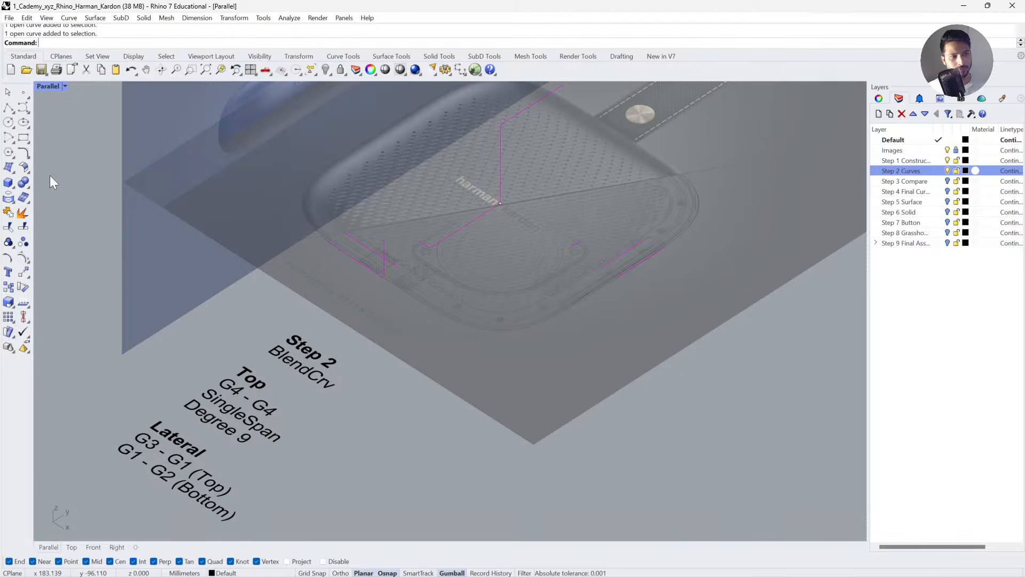
Start the BlendCrv command with the curve tools kept floating, and skim through its help page.
{"action": "left_click", "coordinate": [27, 159]}
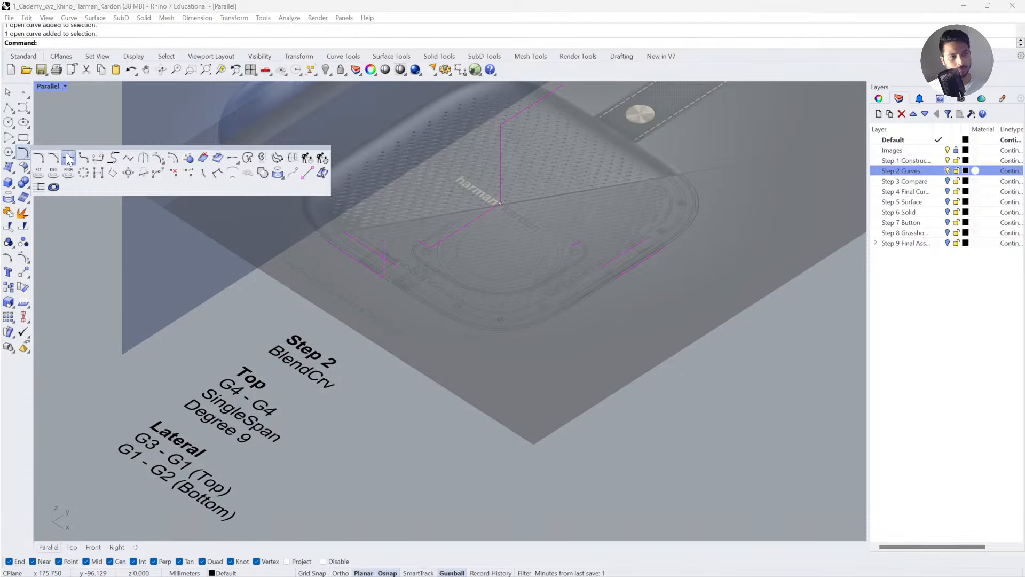
{"action": "left_click_drag", "start_coordinate": [47, 155], "coordinate": [83, 159]}
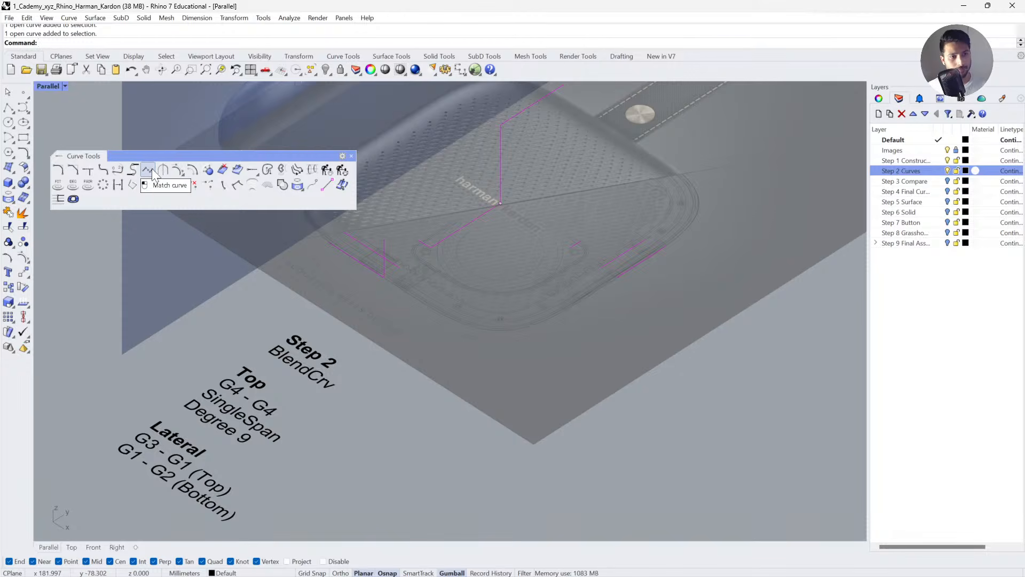
{"action": "left_click", "coordinate": [117, 170]}
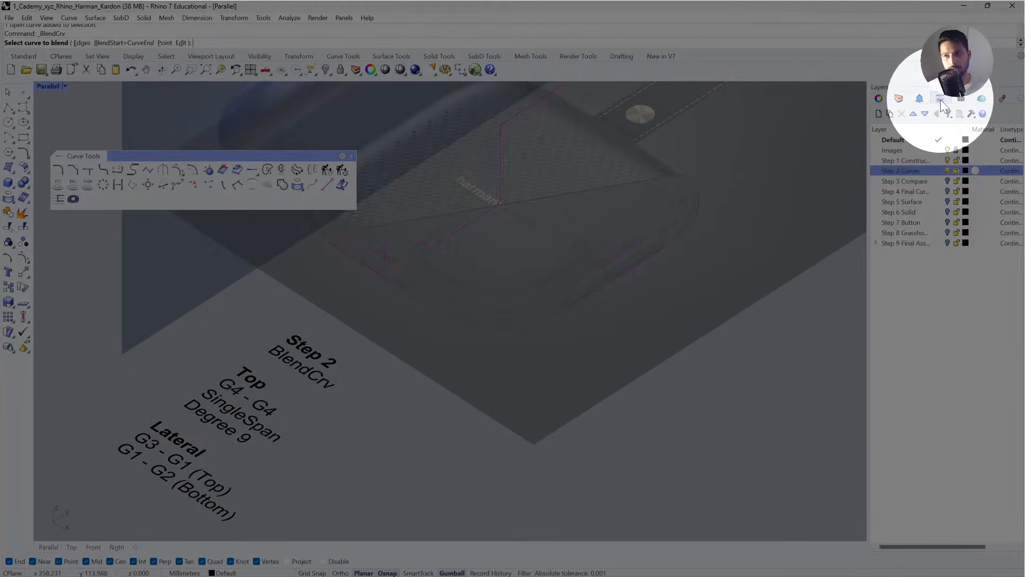
{"action": "left_click", "coordinate": [941, 99]}
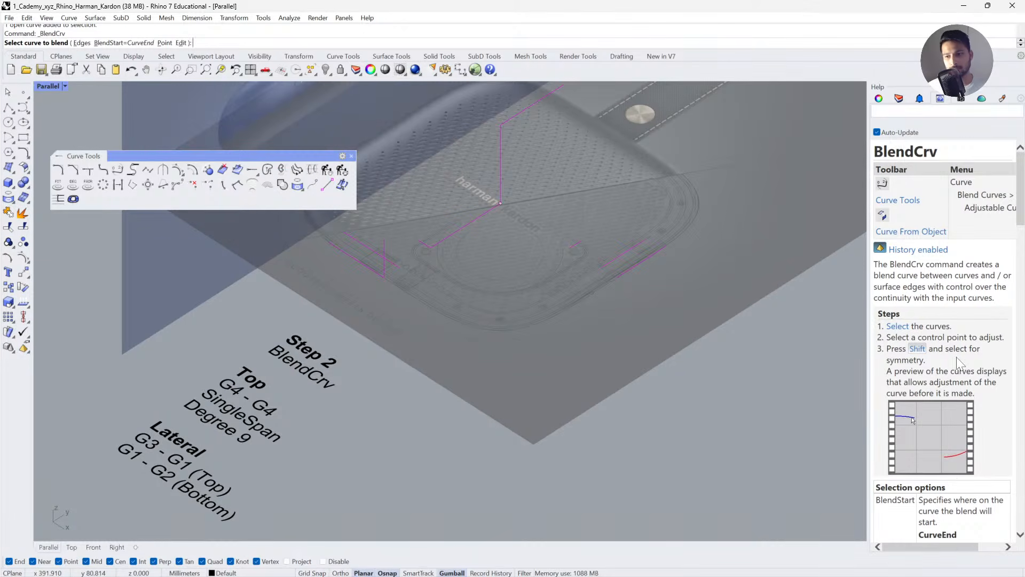
{"action": "scroll", "coordinate": [911, 238], "scroll_direction": "down", "scroll_amount": 10}
{"action": "scroll", "coordinate": [963, 385], "scroll_direction": "down", "scroll_amount": 10}
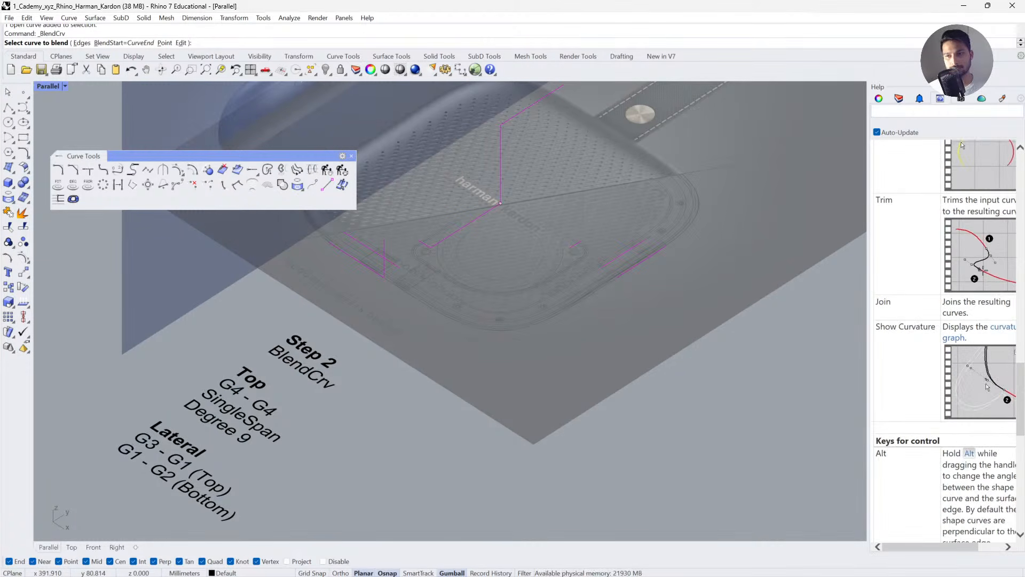
{"action": "scroll", "coordinate": [959, 363], "scroll_direction": "up", "scroll_amount": 20}
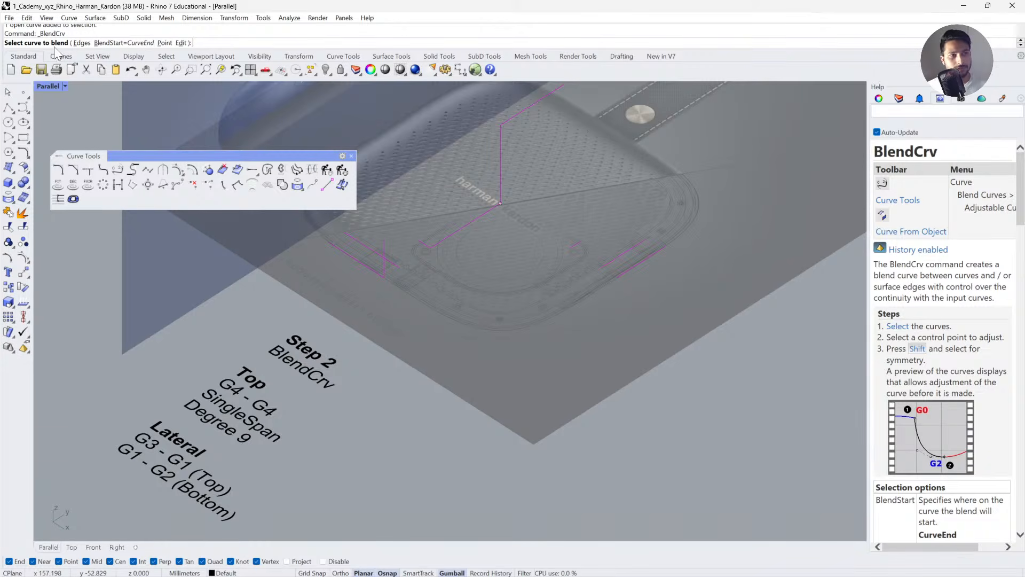
Start a blend between the outer bottom and right guide lines, closing the floating curve tools and keeping the blend settings clear of the corner.
{"action": "scroll", "coordinate": [379, 277], "scroll_direction": "up", "scroll_amount": 1}
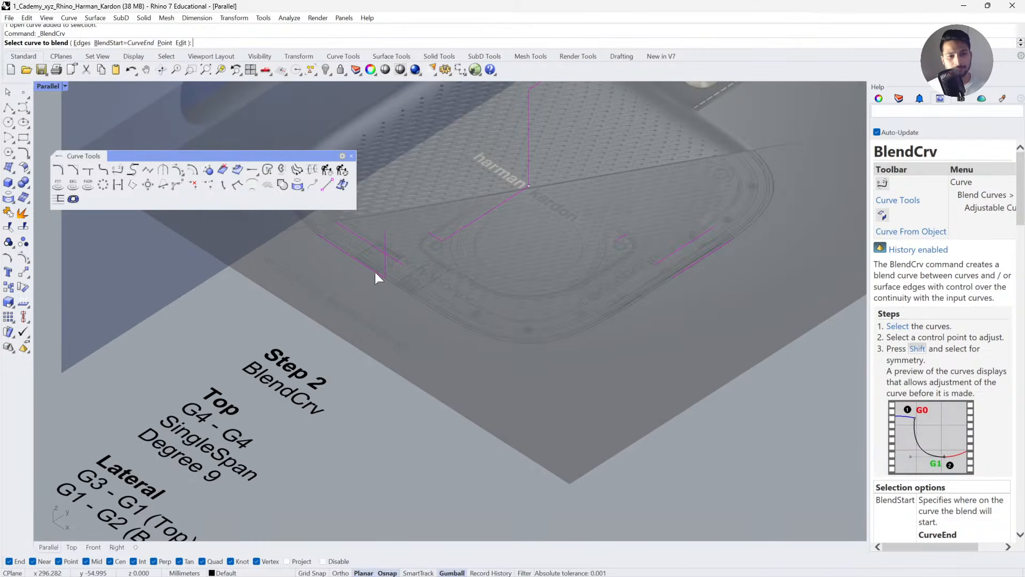
{"action": "left_click", "coordinate": [375, 273]}
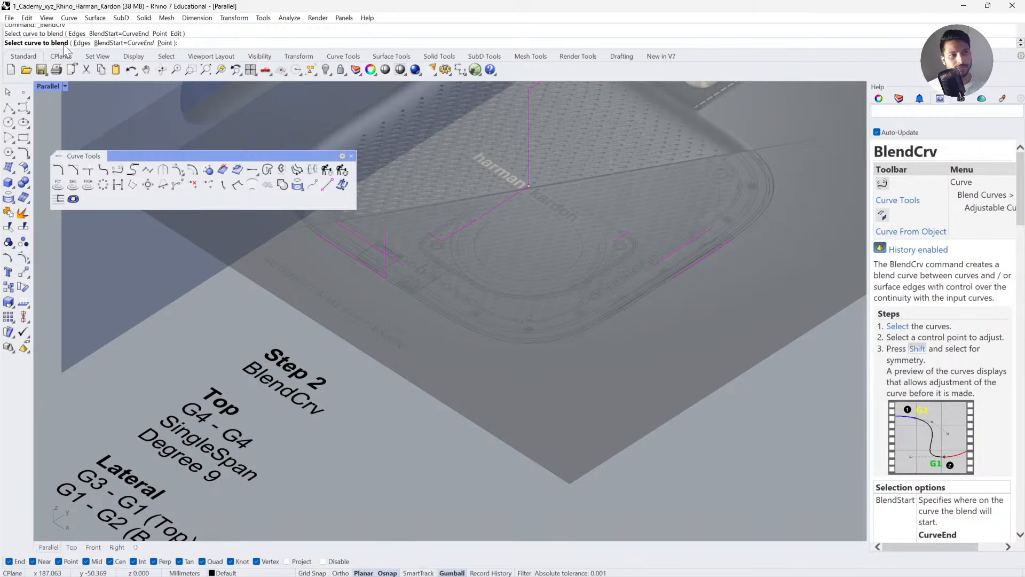
{"action": "left_click", "coordinate": [680, 276]}
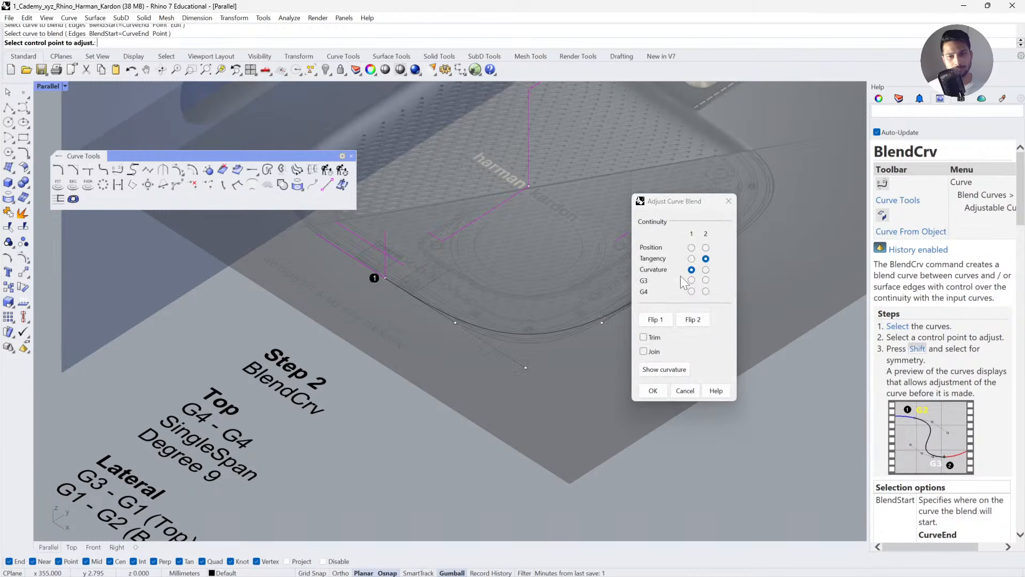
{"action": "right_click_drag", "start_coordinate": [604, 292], "coordinate": [497, 315]}
{"action": "left_click", "coordinate": [350, 156]}
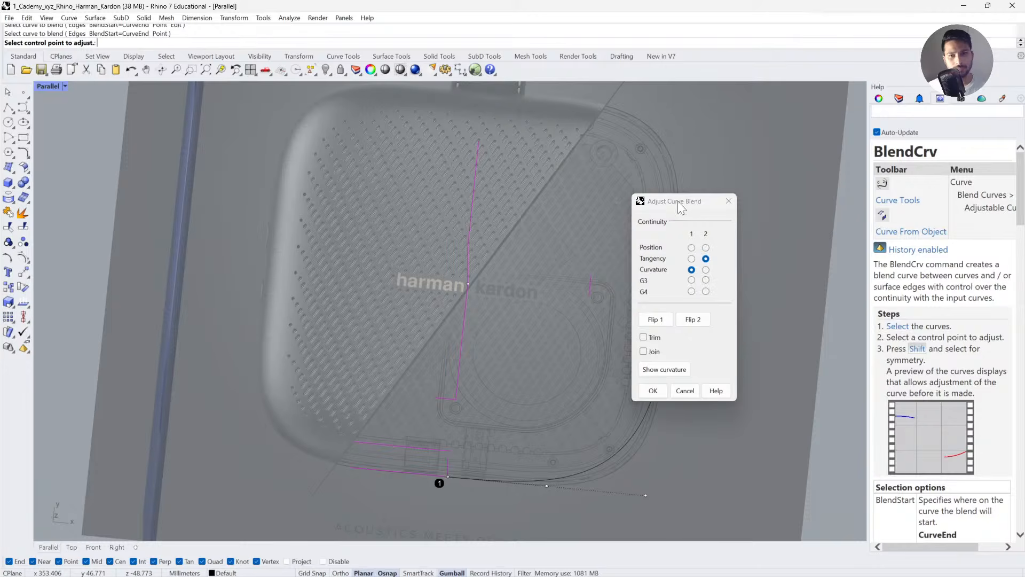
{"action": "left_click_drag", "start_coordinate": [681, 206], "coordinate": [247, 180]}
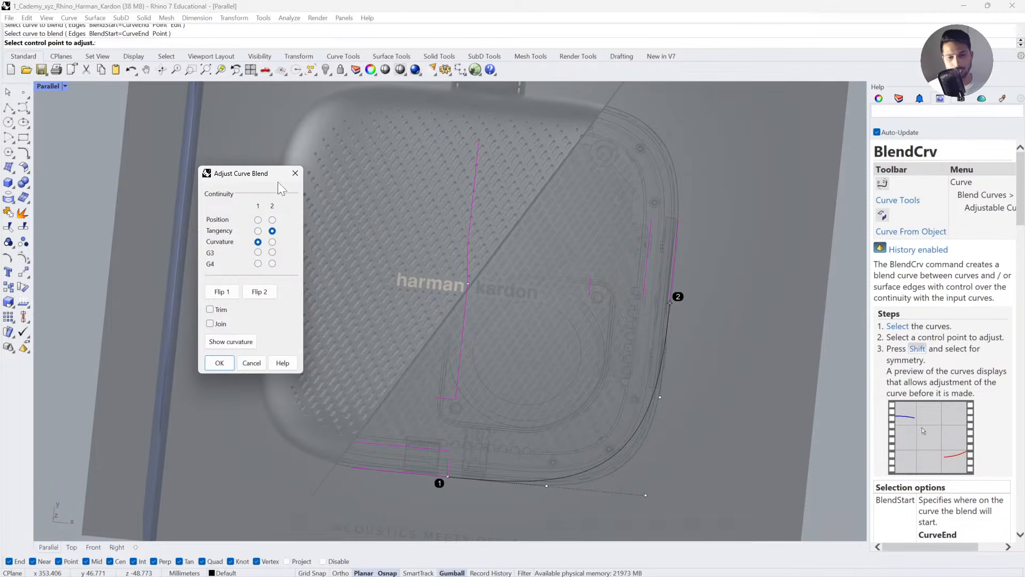
Switch to the Top view and frame the blend preview on the speaker's lower-right corner.
{"action": "left_click", "coordinate": [71, 547]}
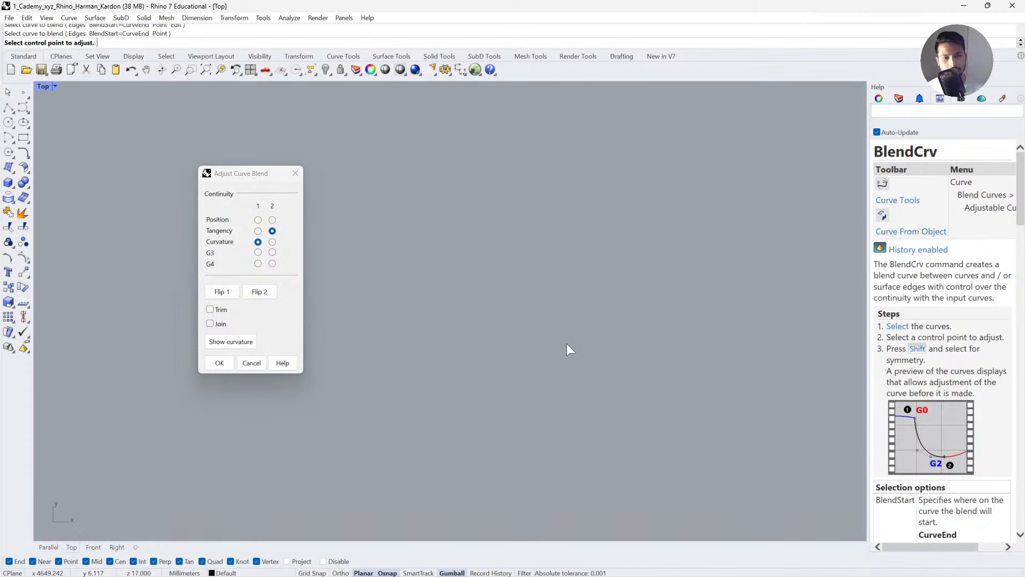
{"action": "right_click_drag", "start_coordinate": [458, 353], "coordinate": [630, 343]}
{"action": "scroll", "coordinate": [573, 265], "scroll_direction": "down", "scroll_amount": 10}
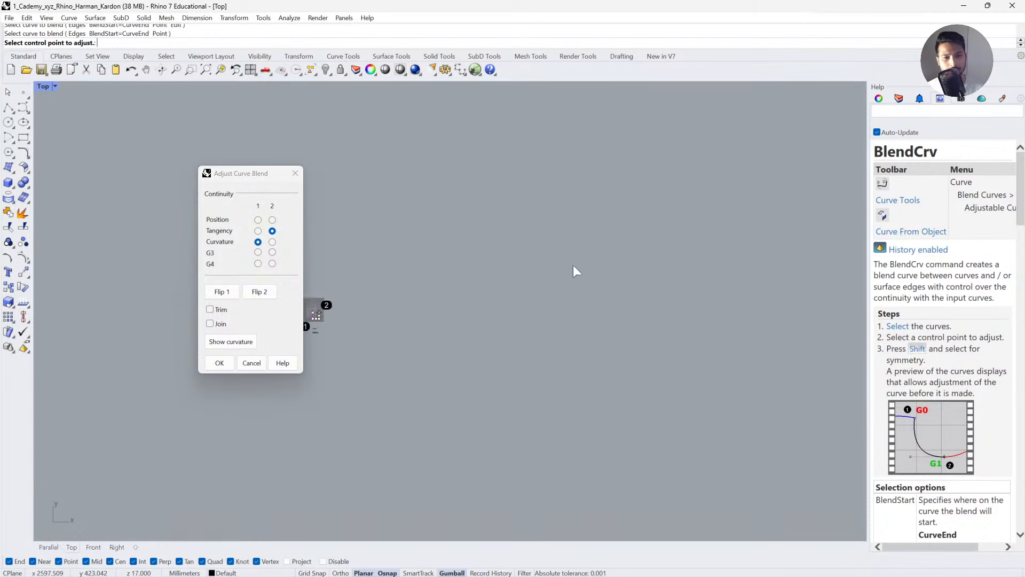
{"action": "right_click_drag", "start_coordinate": [421, 336], "coordinate": [550, 336]}
{"action": "scroll", "coordinate": [481, 298], "scroll_direction": "up", "scroll_amount": 8}
{"action": "scroll", "coordinate": [480, 298], "scroll_direction": "up", "scroll_amount": 4}
{"action": "right_click_drag", "start_coordinate": [637, 335], "coordinate": [411, 332]}
{"action": "scroll", "coordinate": [411, 332], "scroll_direction": "down", "scroll_amount": 12}
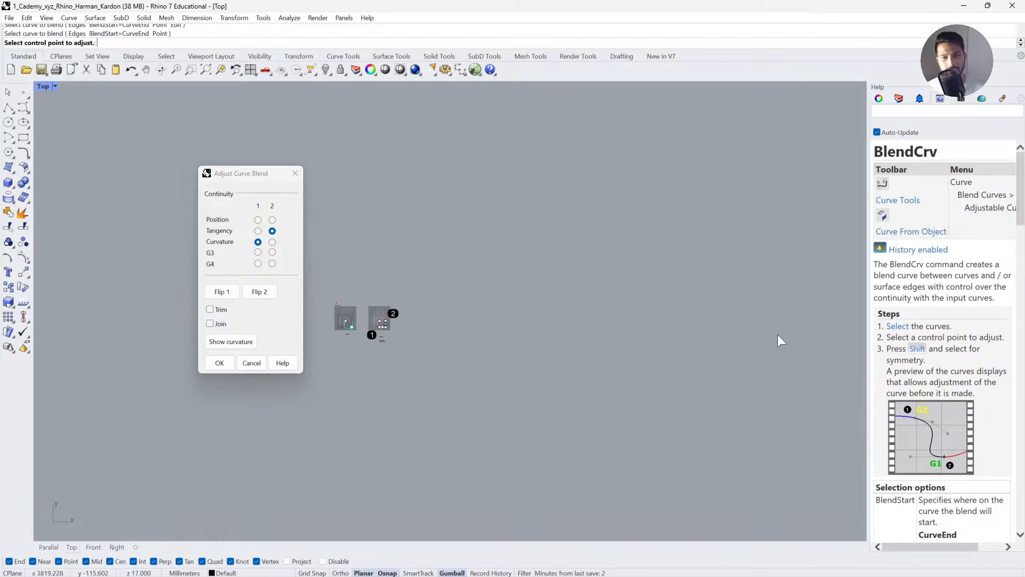
{"action": "right_click_drag", "start_coordinate": [759, 343], "coordinate": [938, 341]}
{"action": "scroll", "coordinate": [629, 341], "scroll_direction": "up", "scroll_amount": 10}
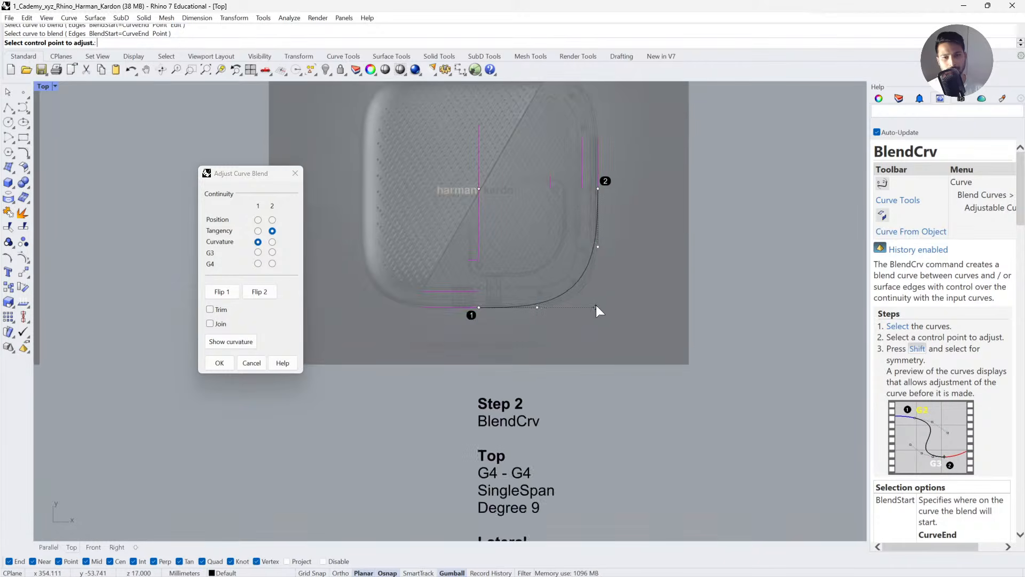
{"action": "right_click_drag", "start_coordinate": [623, 337], "coordinate": [629, 349]}
{"action": "right_click_drag", "start_coordinate": [572, 316], "coordinate": [601, 340]}
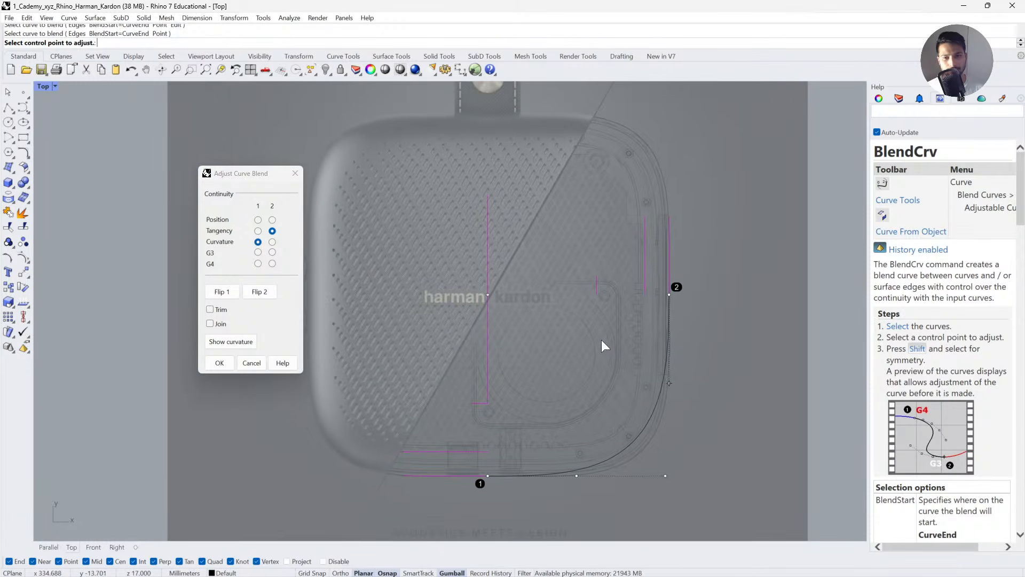
{"action": "scroll", "coordinate": [641, 443], "scroll_direction": "up", "scroll_amount": 2}
{"action": "right_click_drag", "start_coordinate": [600, 404], "coordinate": [570, 407]}
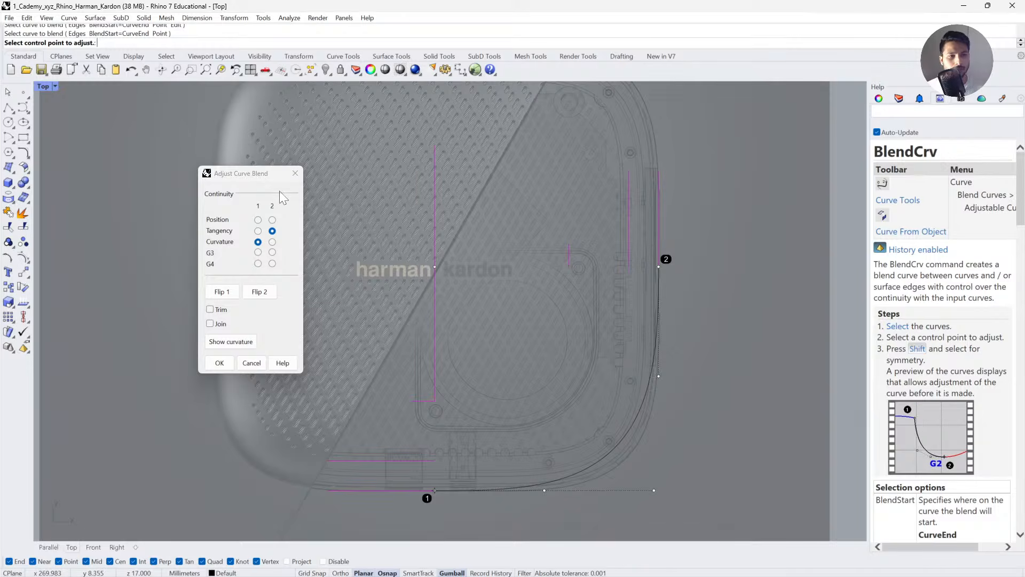
{"action": "left_click_drag", "start_coordinate": [247, 176], "coordinate": [284, 163]}
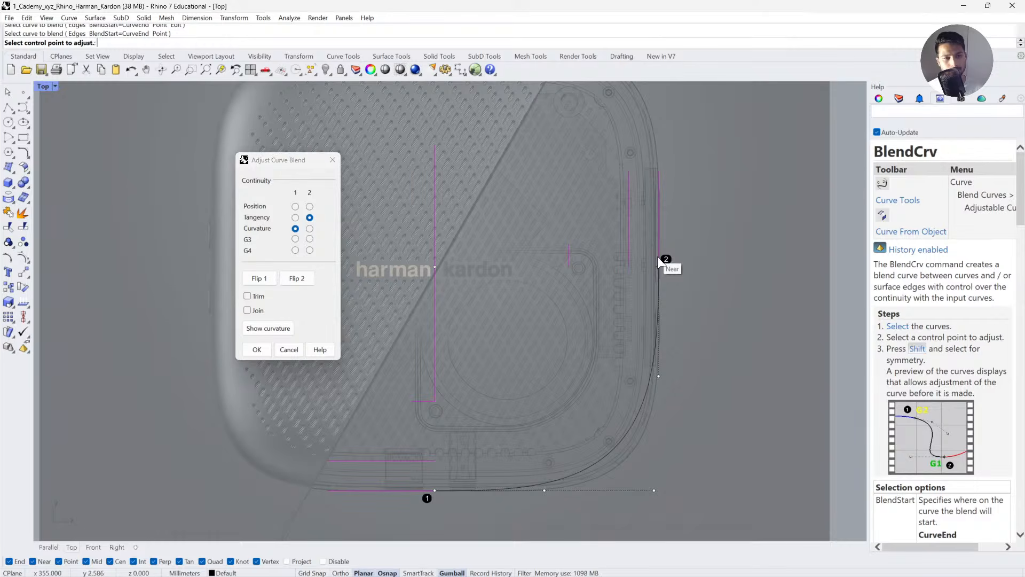
Try Position, Tangency, Curvature and G3 continuity in turn at both ends of the blend.
{"action": "left_click", "coordinate": [296, 206]}
{"action": "left_click", "coordinate": [310, 206]}
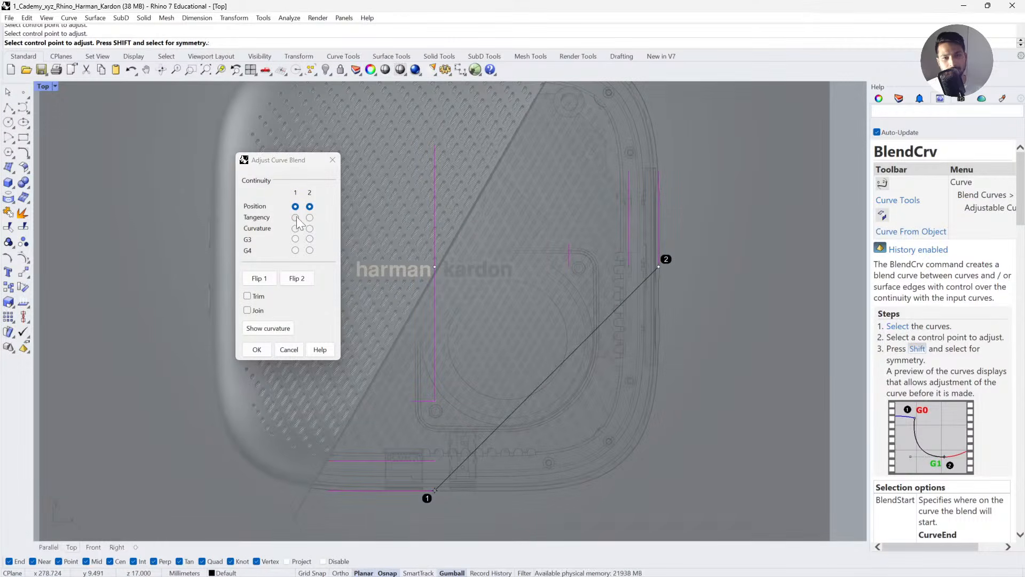
{"action": "left_click", "coordinate": [310, 218]}
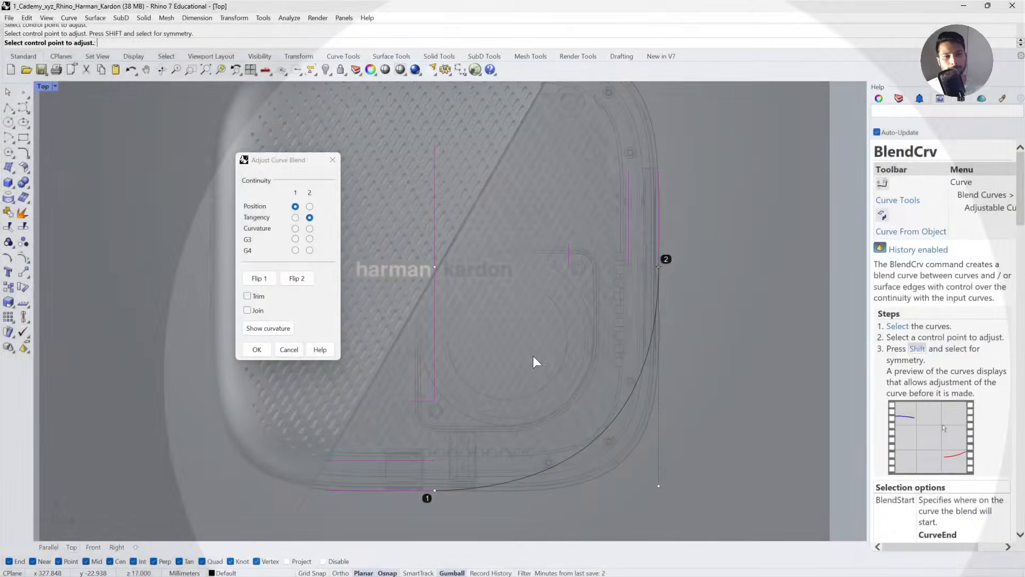
{"action": "left_click", "coordinate": [295, 217]}
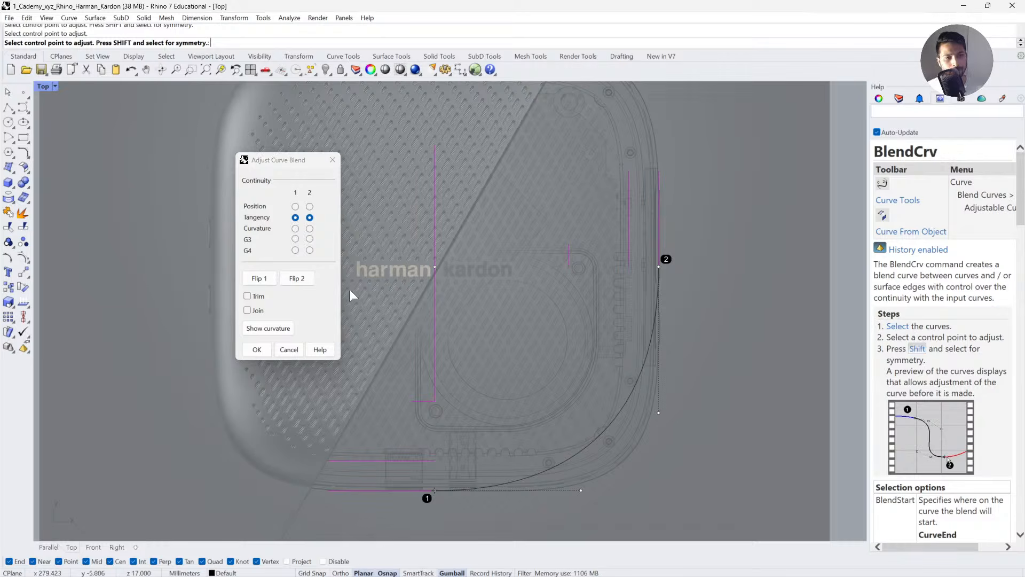
{"action": "left_click", "coordinate": [309, 228]}
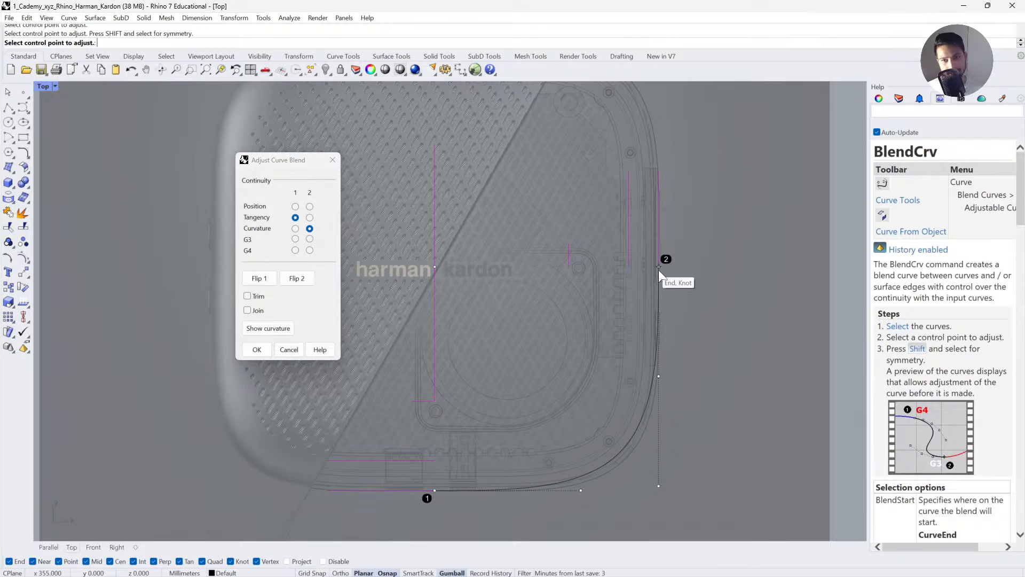
{"action": "left_click", "coordinate": [295, 228]}
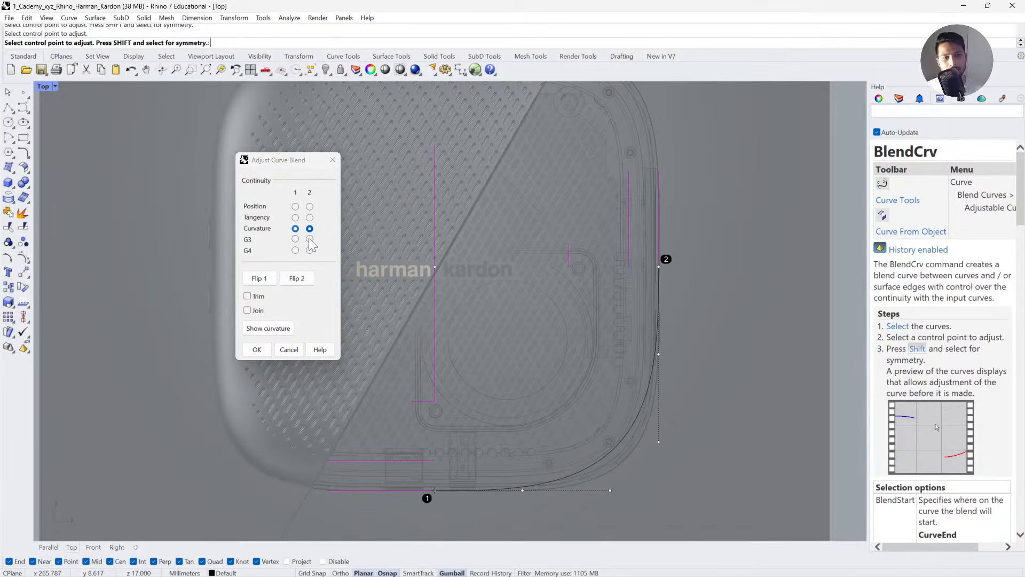
{"action": "left_click", "coordinate": [309, 239]}
{"action": "left_click", "coordinate": [295, 239]}
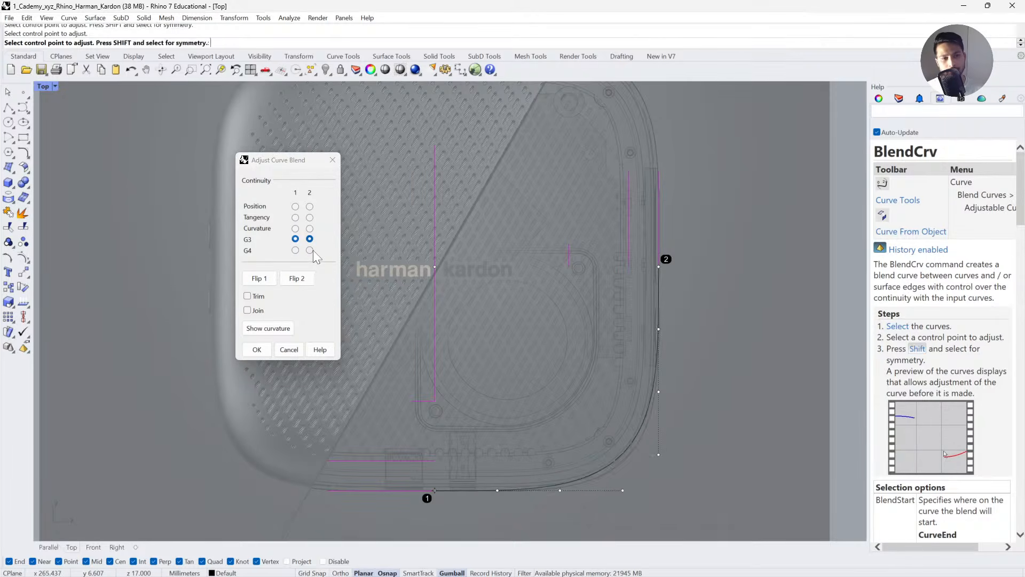
Set the continuity to G4 at both ends of the corner blend, briefly comparing G3 at end 1.
{"action": "left_click", "coordinate": [310, 250]}
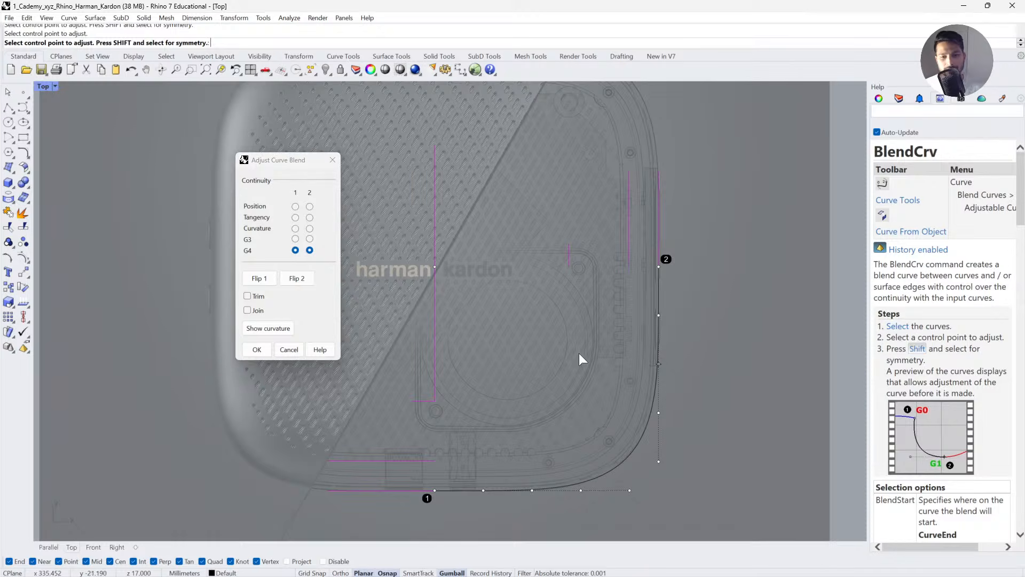
{"action": "left_click", "coordinate": [295, 239]}
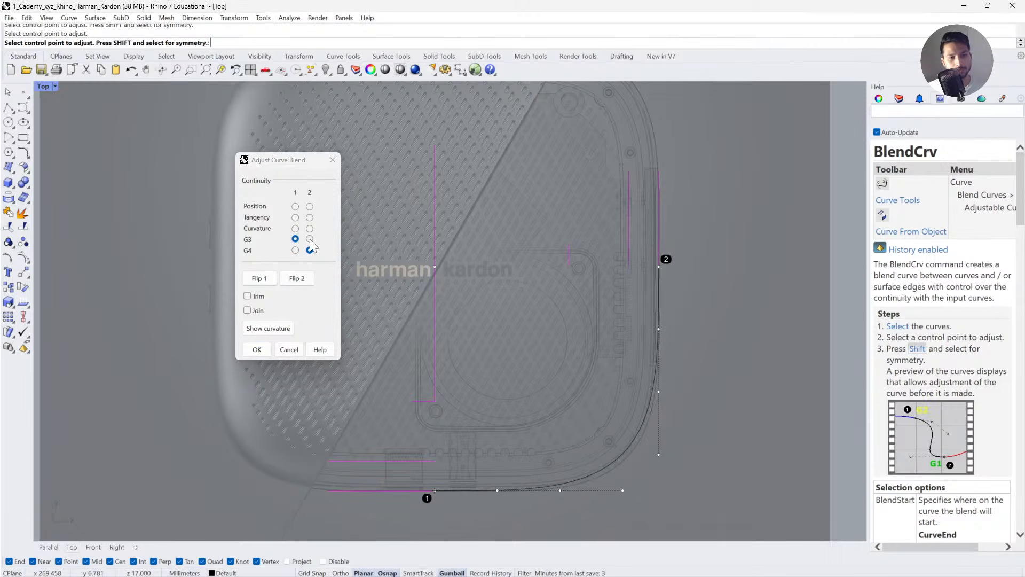
{"action": "left_click", "coordinate": [295, 250]}
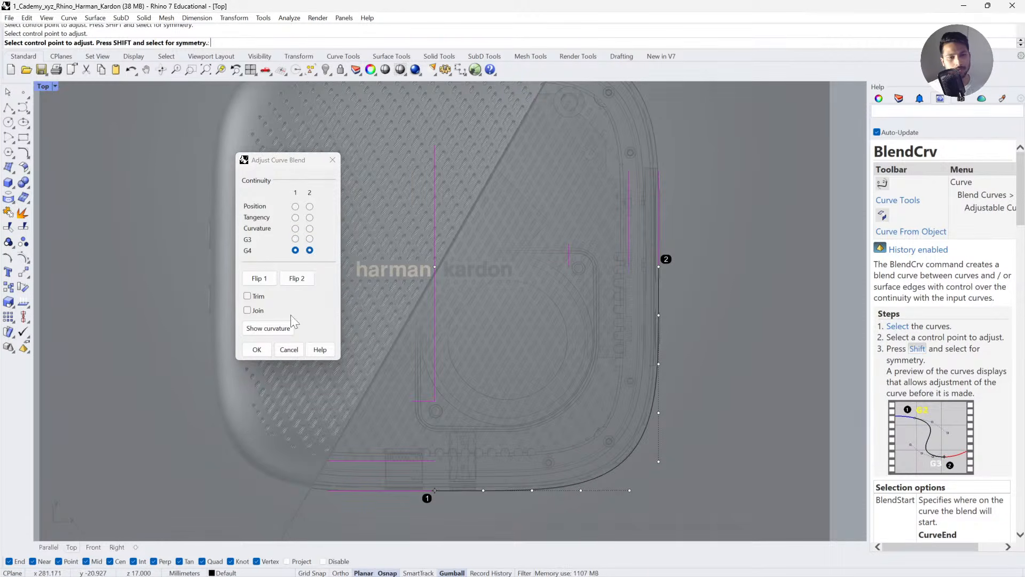
Try moving the two outermost control points on the blend's bottom side individually, and cancel the blend.
{"action": "scroll", "coordinate": [517, 389], "scroll_direction": "up", "scroll_amount": 8}
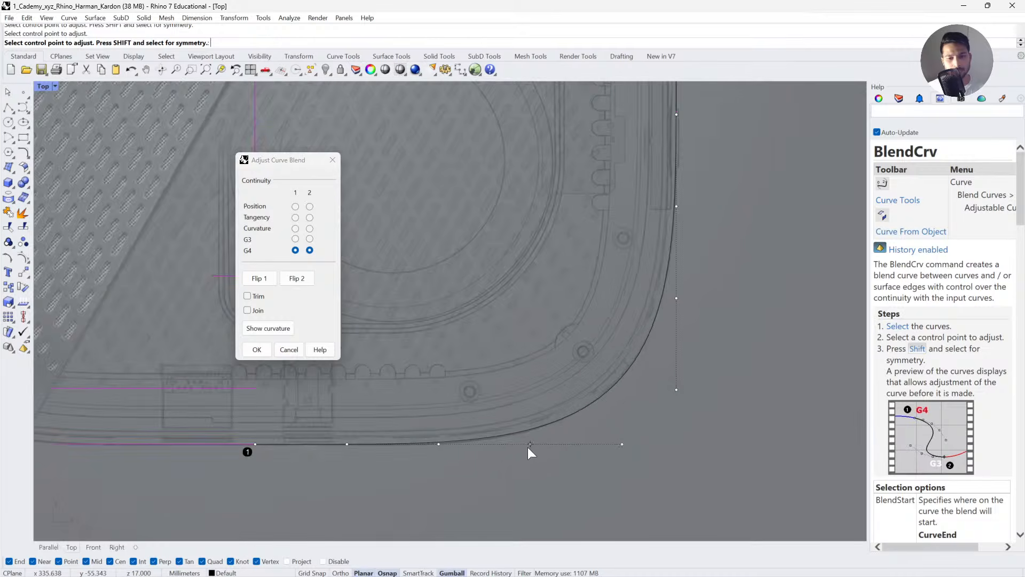
{"action": "scroll", "coordinate": [458, 453], "scroll_direction": "down", "scroll_amount": 4}
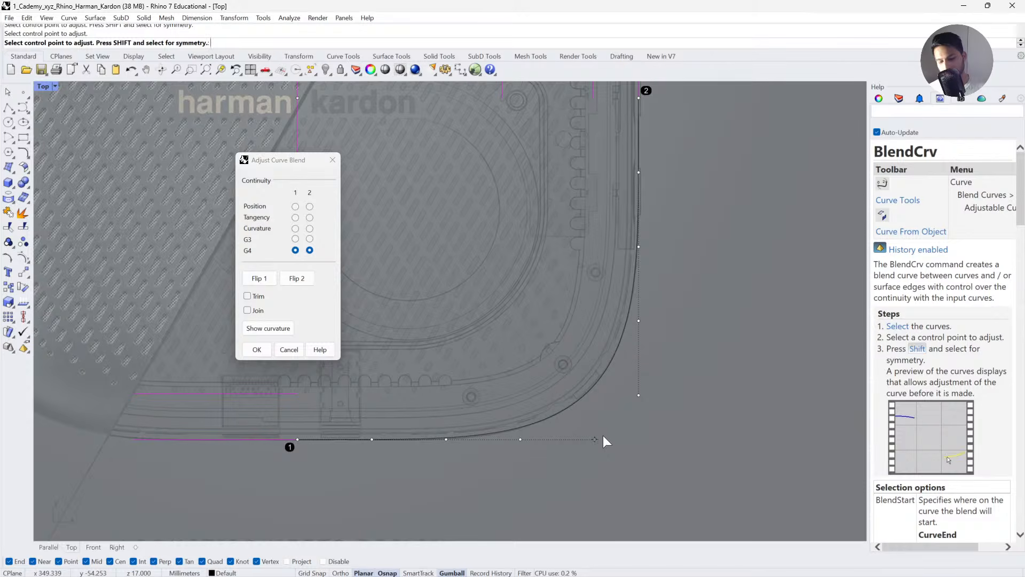
{"action": "scroll", "coordinate": [598, 441], "scroll_direction": "up", "scroll_amount": 2}
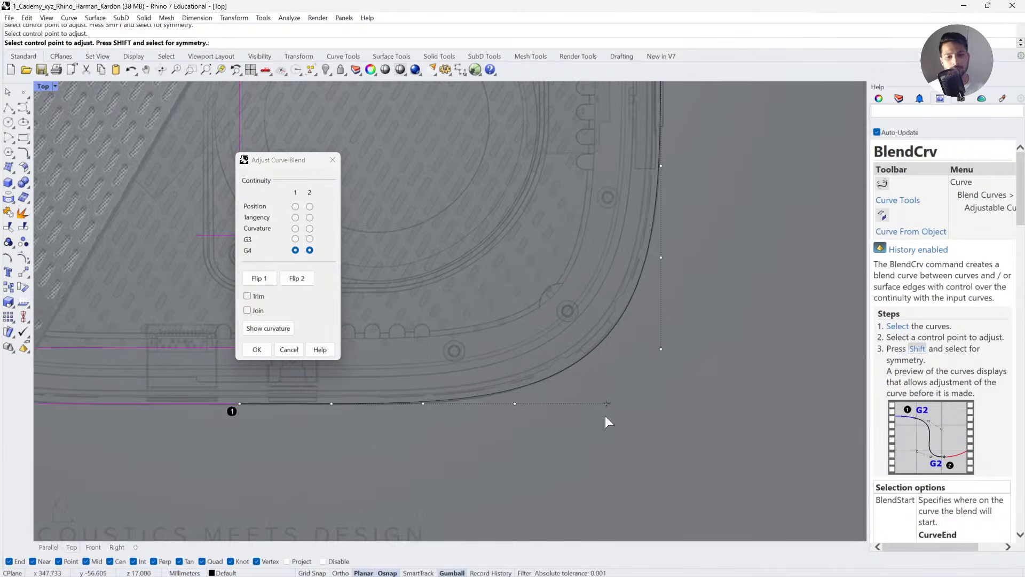
{"action": "scroll", "coordinate": [595, 425], "scroll_direction": "down", "scroll_amount": 1}
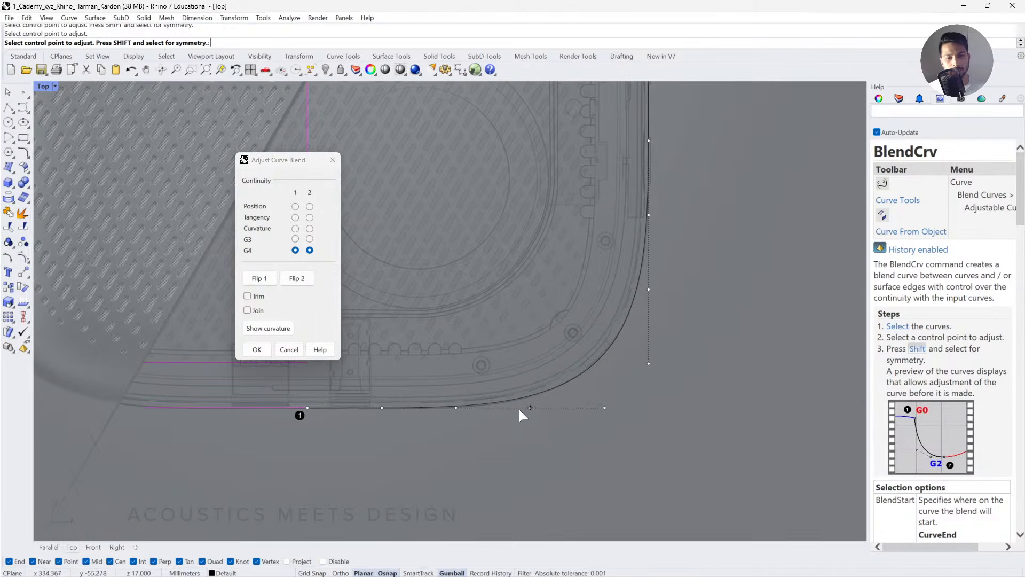
{"action": "left_click", "coordinate": [605, 409]}
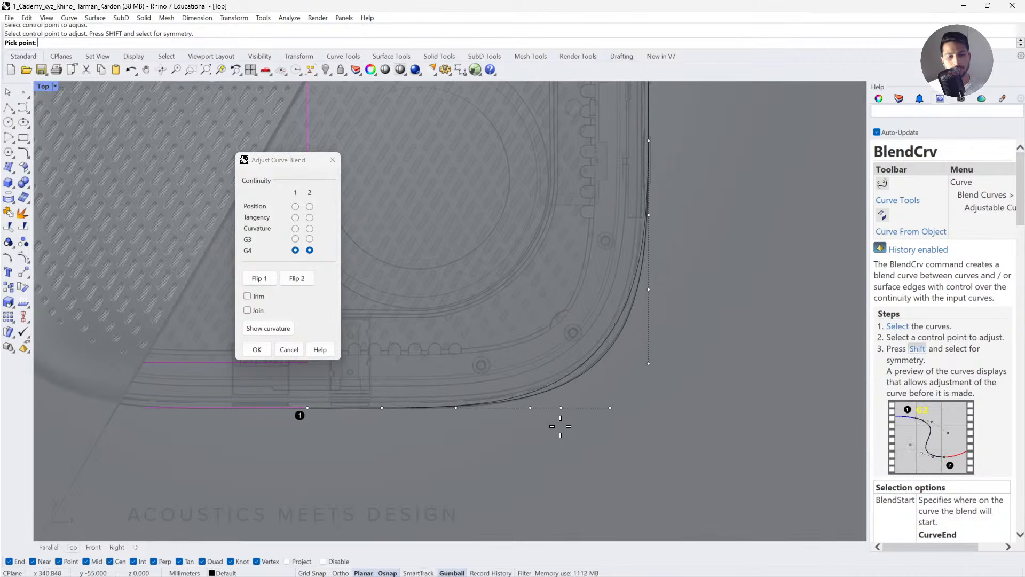
{"action": "left_click", "coordinate": [561, 430]}
{"action": "left_click", "coordinate": [531, 412]}
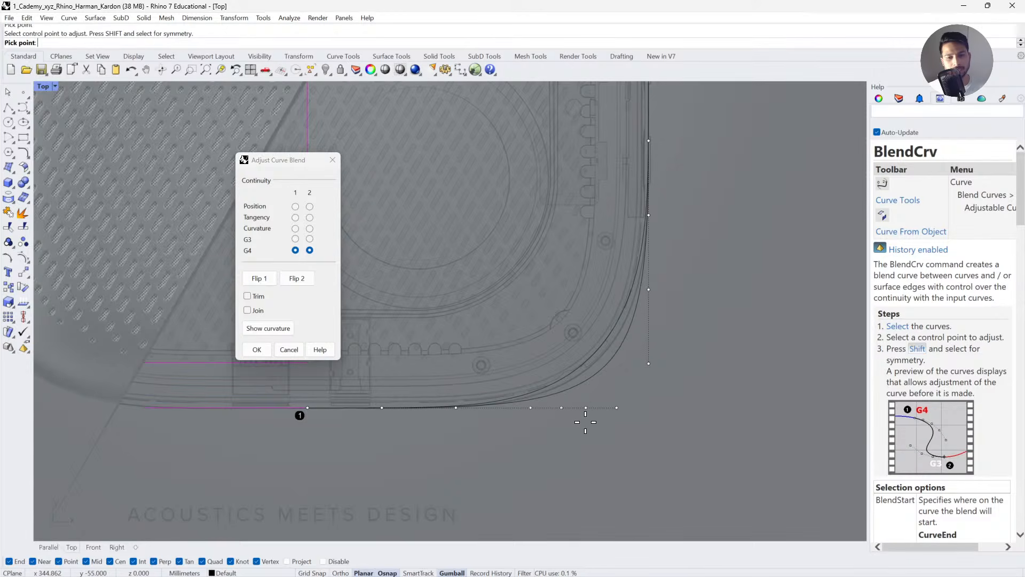
{"action": "left_click", "coordinate": [586, 422]}
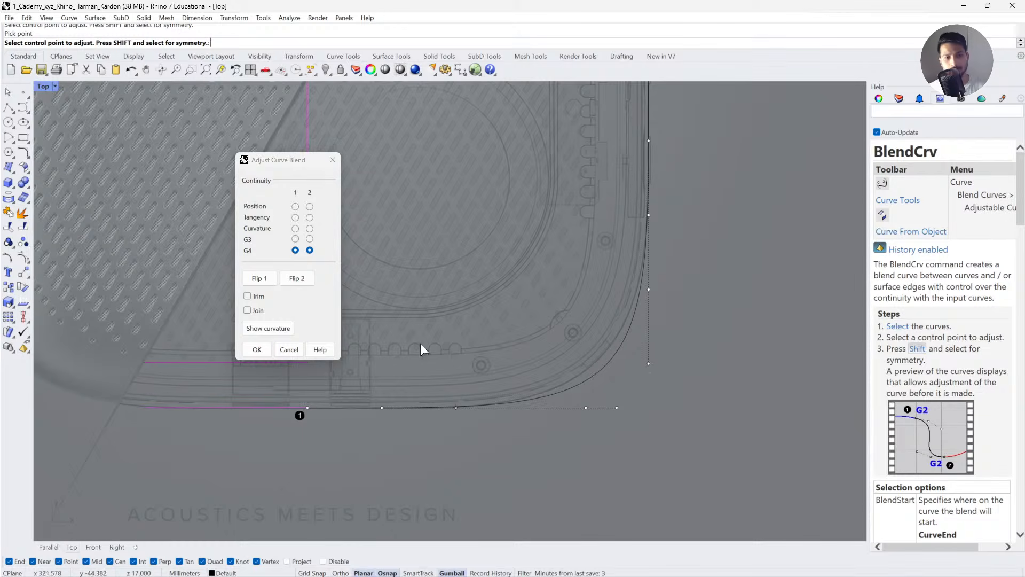
{"action": "left_click", "coordinate": [289, 349]}
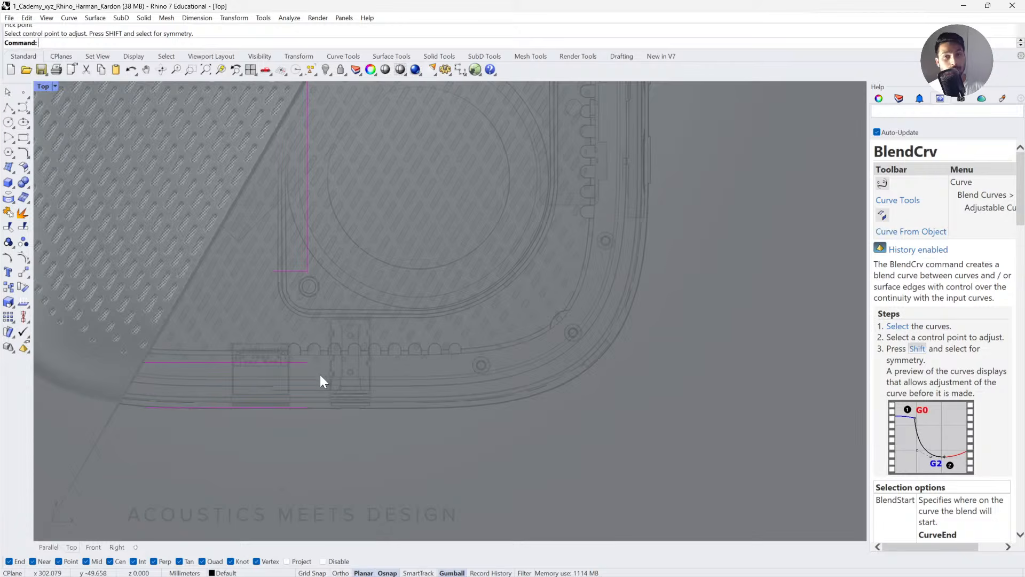
Restart BlendCrv and blend the outer bottom guide line to the outer right guide line with G4 continuity at both ends.
{"action": "scroll", "coordinate": [329, 399], "scroll_direction": "down", "scroll_amount": 1}
{"action": "right_click_drag", "start_coordinate": [332, 407], "coordinate": [459, 369]}
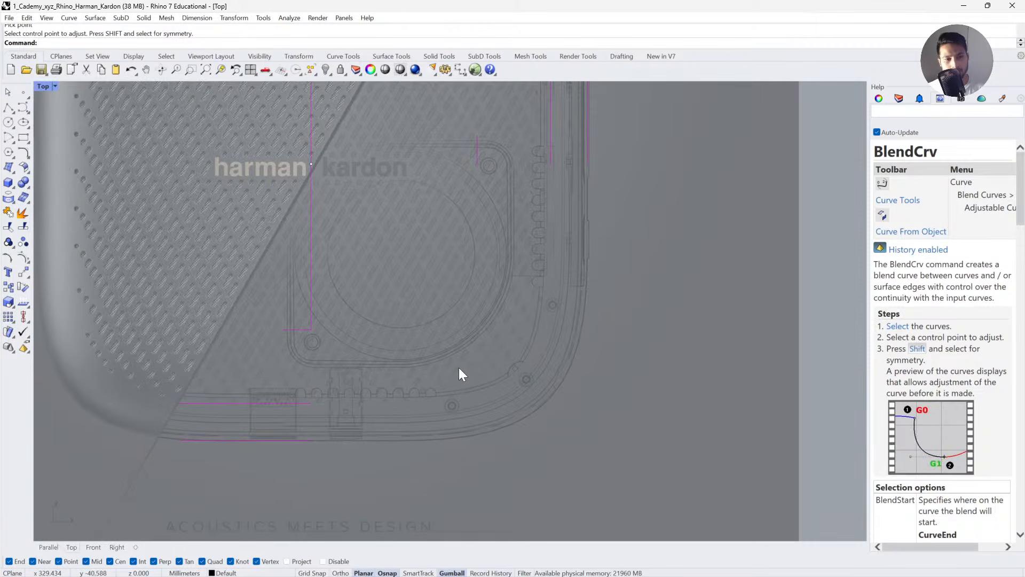
{"action": "right_click", "coordinate": [139, 198]}
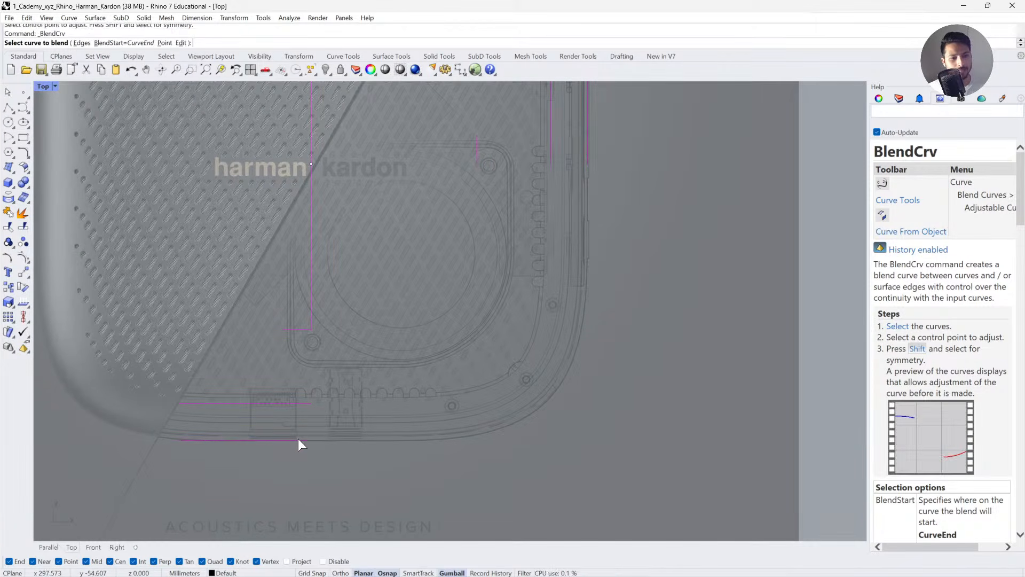
{"action": "left_click", "coordinate": [586, 158]}
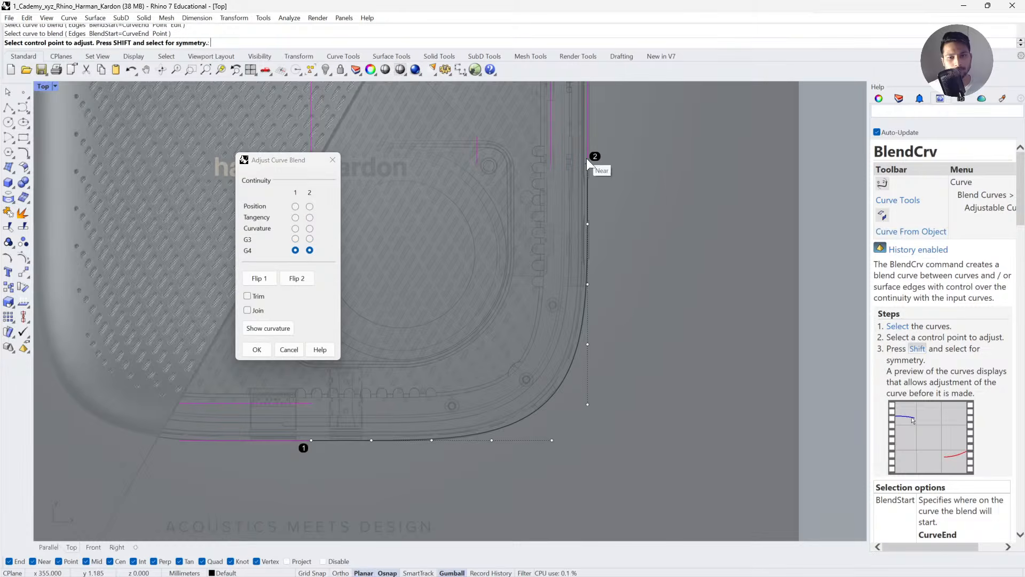
Adjust the outer corner blend's control points symmetrically so the curve follows the speaker's outer outline.
{"action": "left_click", "coordinate": [553, 440], "text": "shift"}
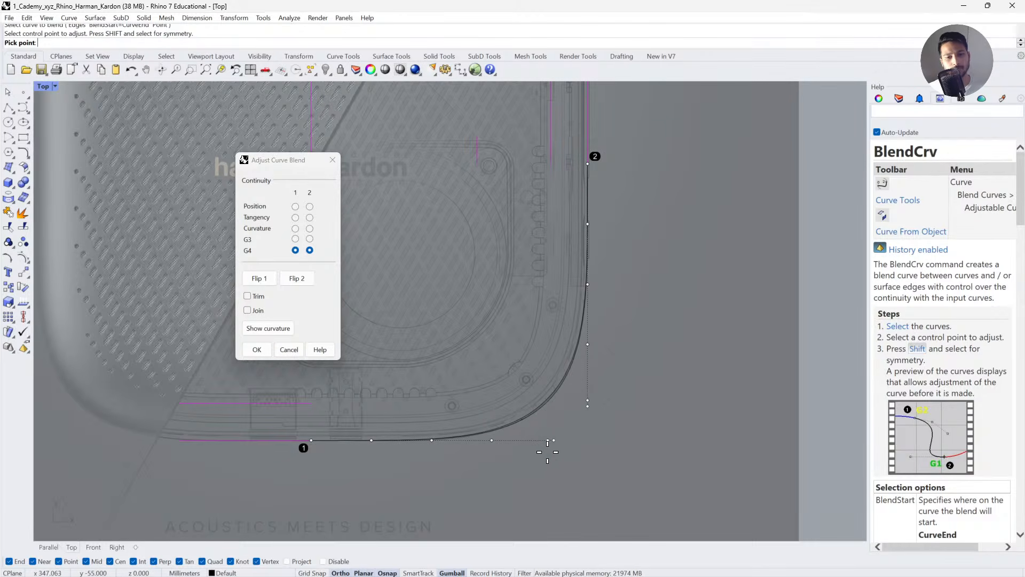
{"action": "left_click", "coordinate": [547, 451]}
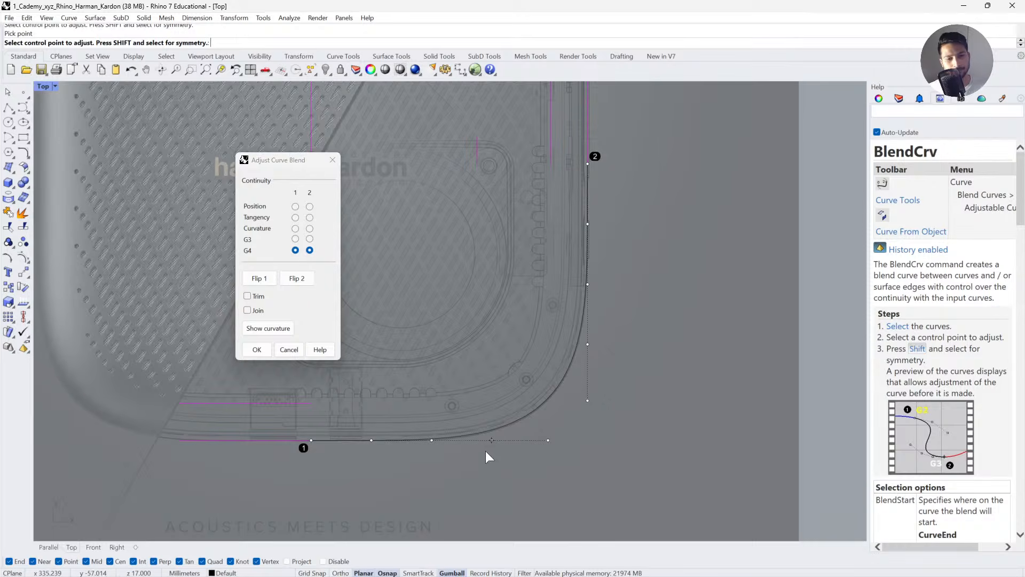
{"action": "left_click", "coordinate": [431, 440]}
{"action": "left_click", "coordinate": [433, 448]}
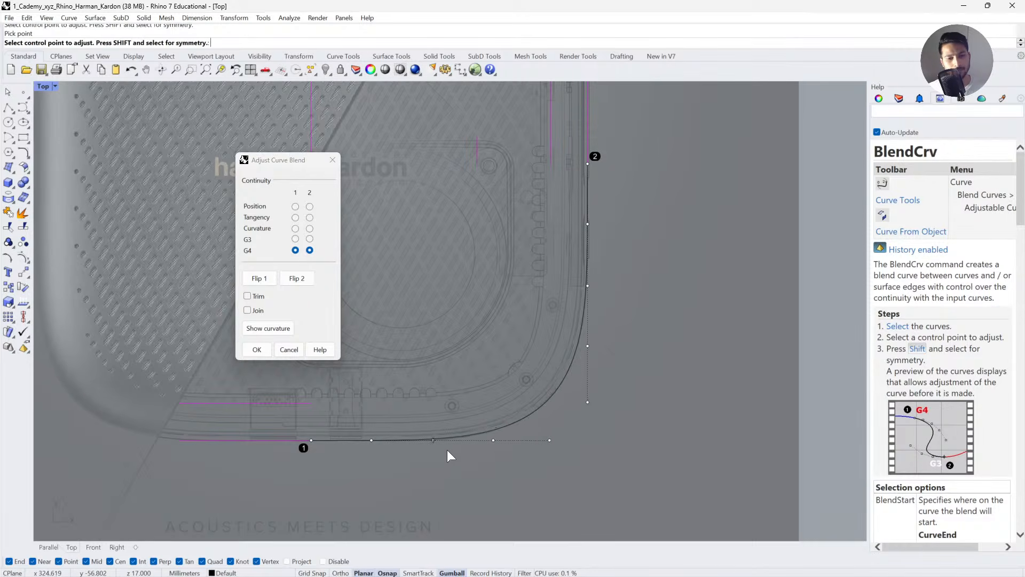
{"action": "left_click_drag", "start_coordinate": [492, 445], "coordinate": [489, 447], "text": "shift"}
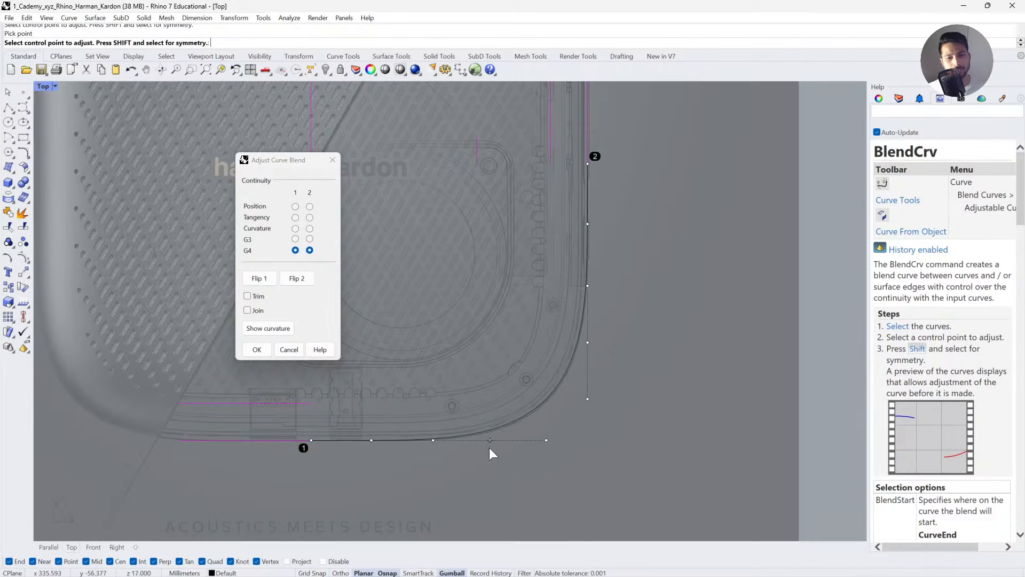
Show the outer blend's curvature graph with display scale 115 and density 71, and accept the blend.
{"action": "left_click", "coordinate": [273, 328]}
{"action": "left_click_drag", "start_coordinate": [168, 156], "coordinate": [748, 135]}
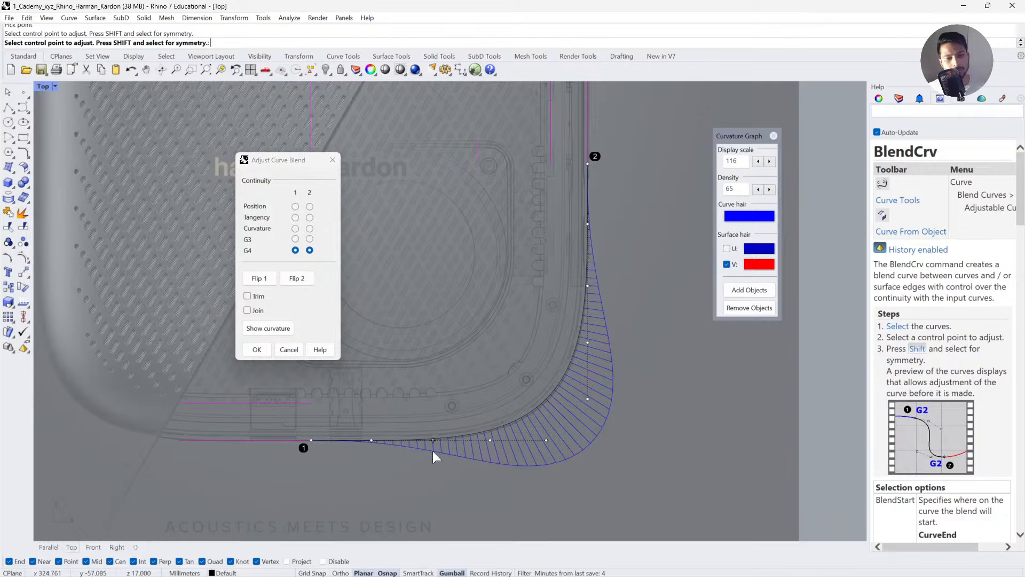
{"action": "left_click", "coordinate": [759, 161]}
{"action": "left_click", "coordinate": [769, 190]}
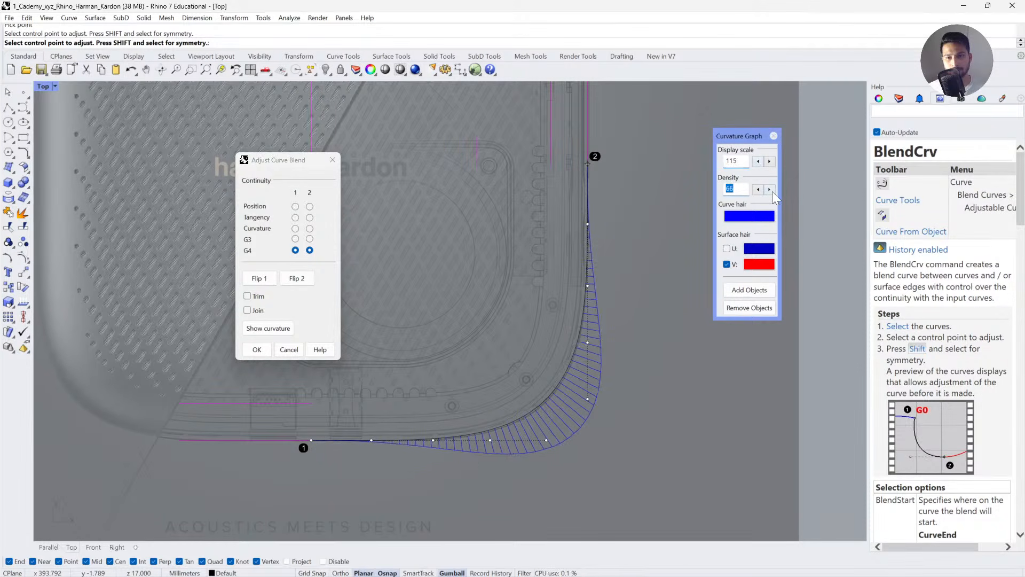
{"action": "left_click", "coordinate": [769, 190]}
{"action": "left_click", "coordinate": [769, 190]}
{"action": "left_click", "coordinate": [769, 190]}
{"action": "left_click", "coordinate": [769, 190]}
{"action": "left_click", "coordinate": [770, 189]}
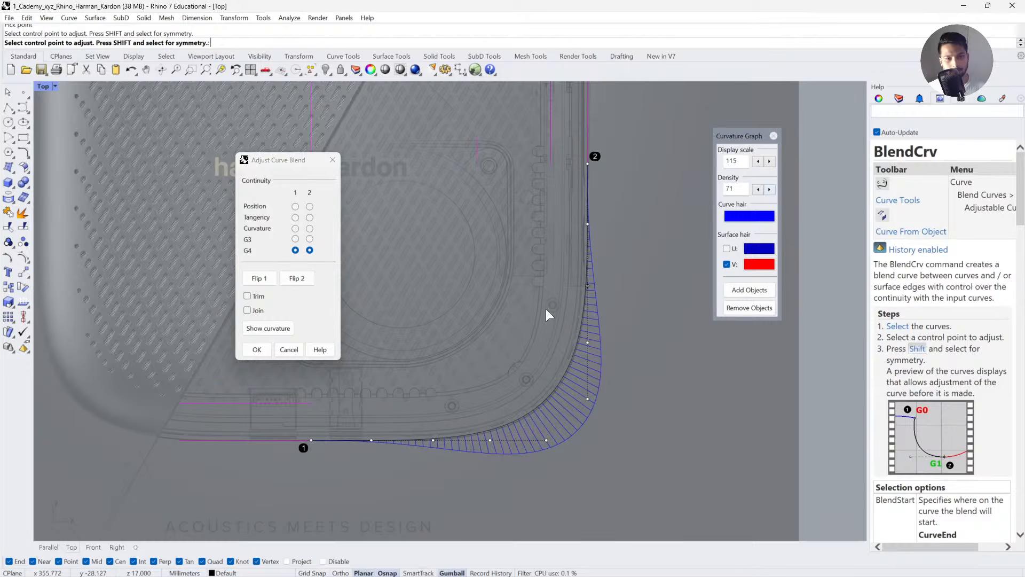
{"action": "left_click", "coordinate": [258, 352]}
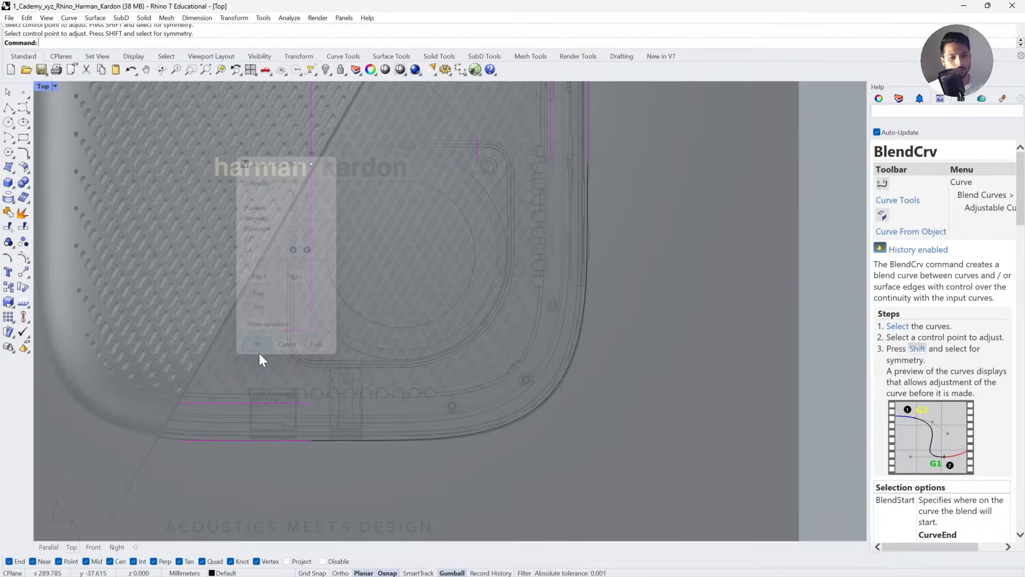
Repeat BlendCrv to blend the inner bottom guide line to the inner right guide line, with G4 at both ends.
{"action": "left_click", "coordinate": [535, 403]}
{"action": "left_click", "coordinate": [621, 230]}
{"action": "right_click", "coordinate": [363, 352]}
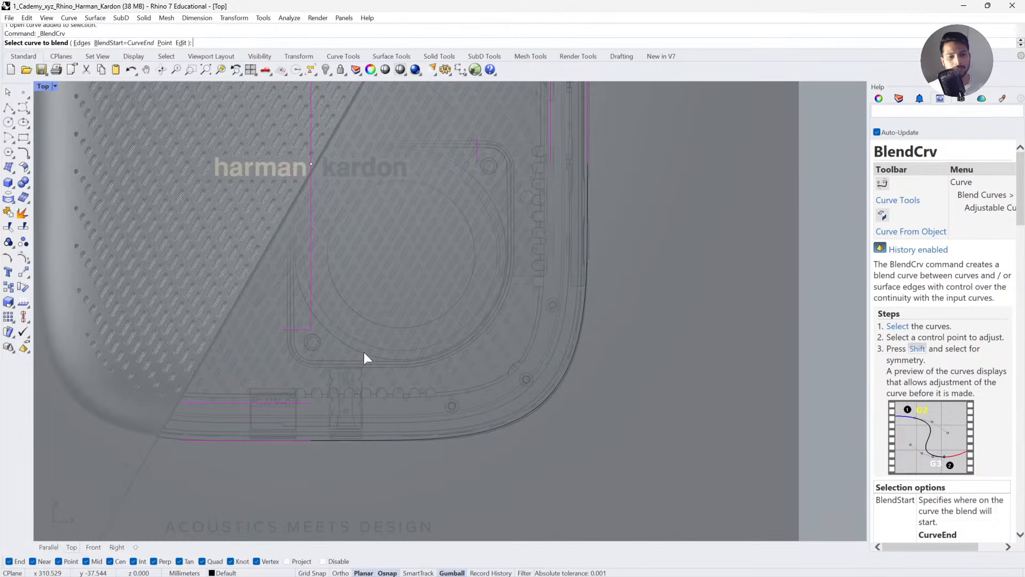
{"action": "left_click", "coordinate": [306, 406]}
{"action": "left_click", "coordinate": [550, 160]}
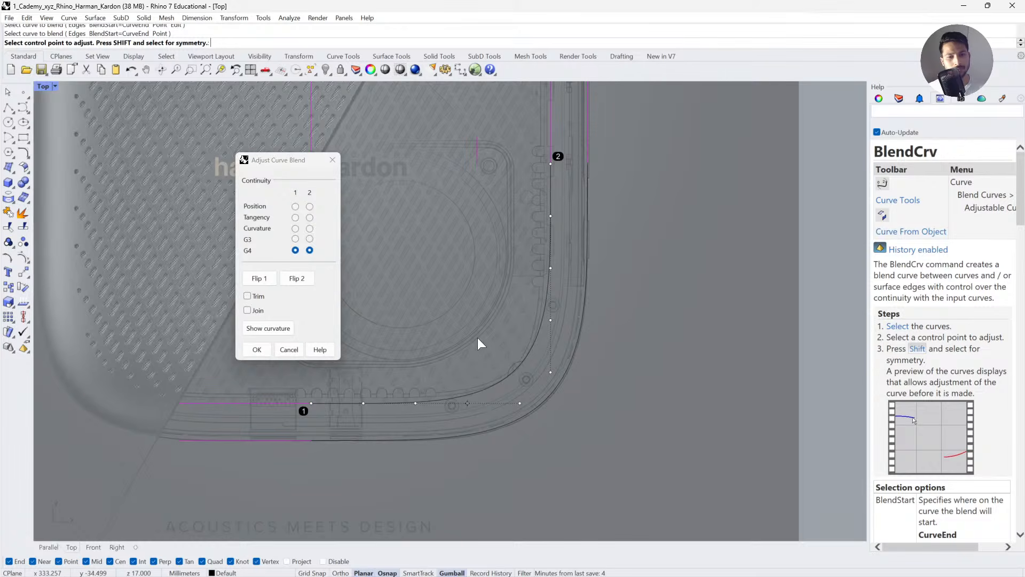
Adjust the inner corner blend's control points symmetrically to match the inner outline, checking its curvature graph, and accept the blend.
{"action": "left_click", "coordinate": [468, 403], "text": "shift"}
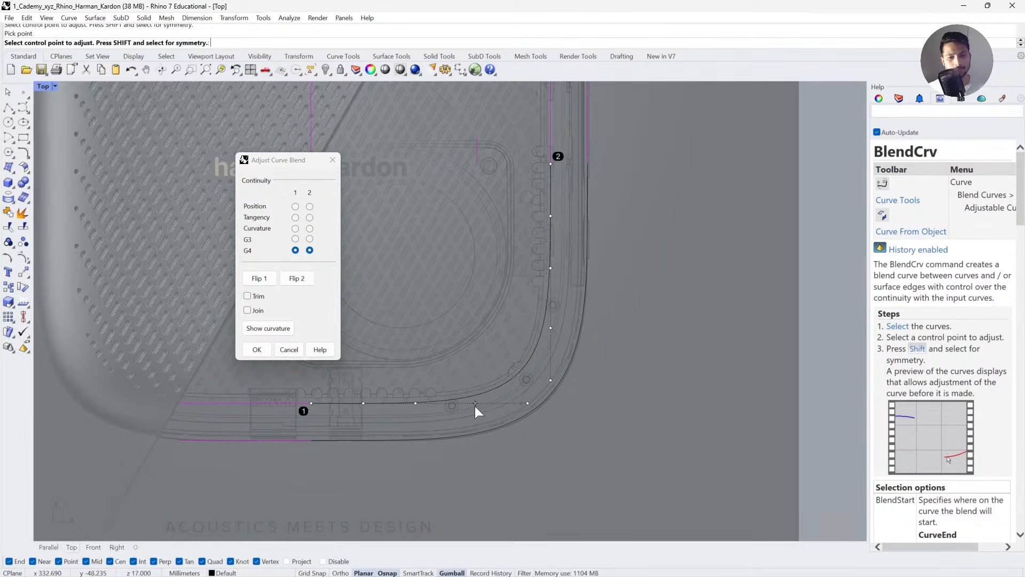
{"action": "left_click", "coordinate": [273, 328]}
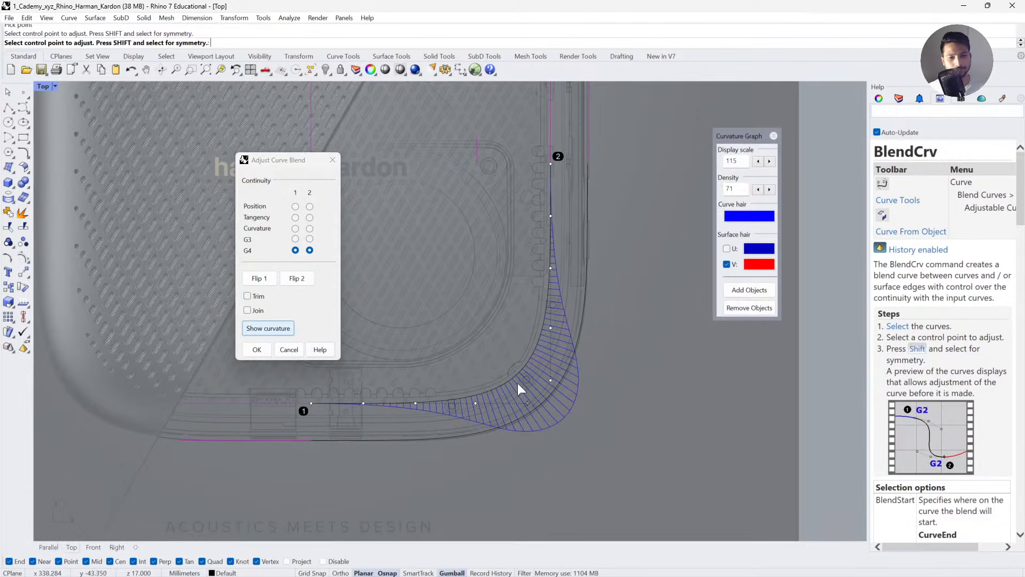
{"action": "left_click", "coordinate": [528, 404], "text": "shift"}
{"action": "left_click", "coordinate": [542, 416]}
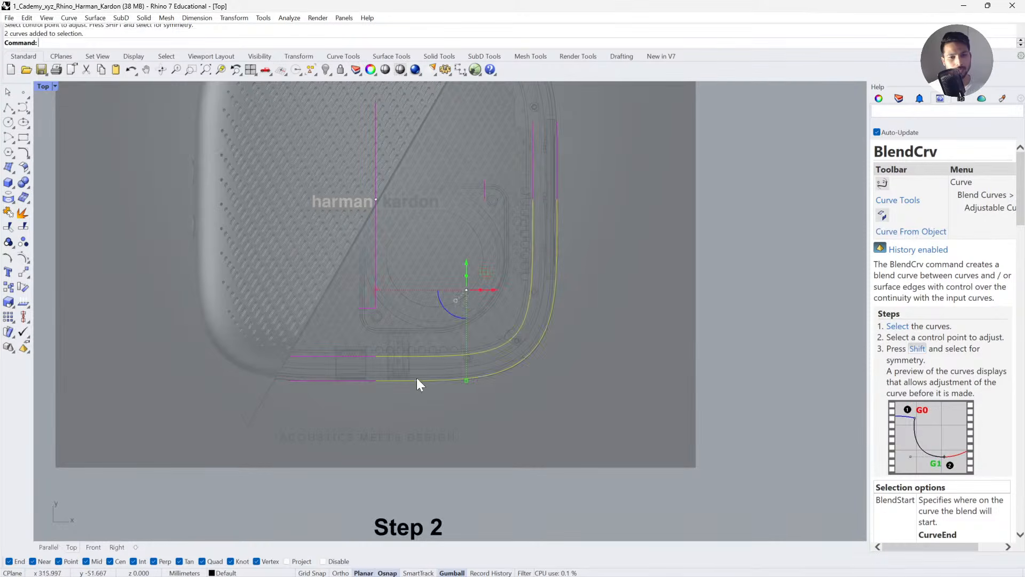
In the parallel view, run BlendCrv from the horizontal line above the speaker's centre to the vertical line at the body's outer side.
{"action": "right_click_drag", "start_coordinate": [417, 382], "coordinate": [336, 251], "text": "ctrl+shift"}
{"action": "key", "text": "Escape"}
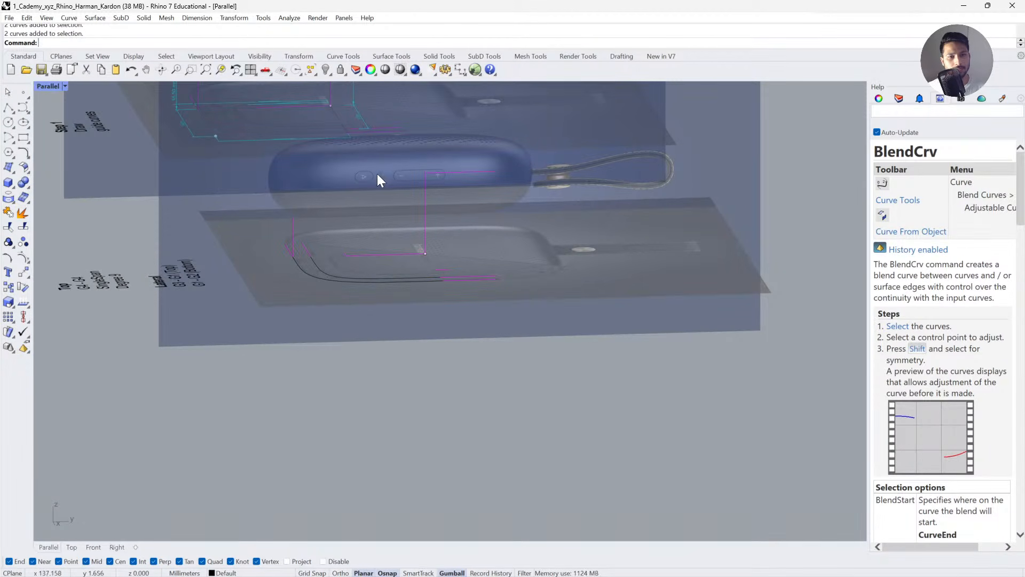
{"action": "left_click", "coordinate": [293, 229]}
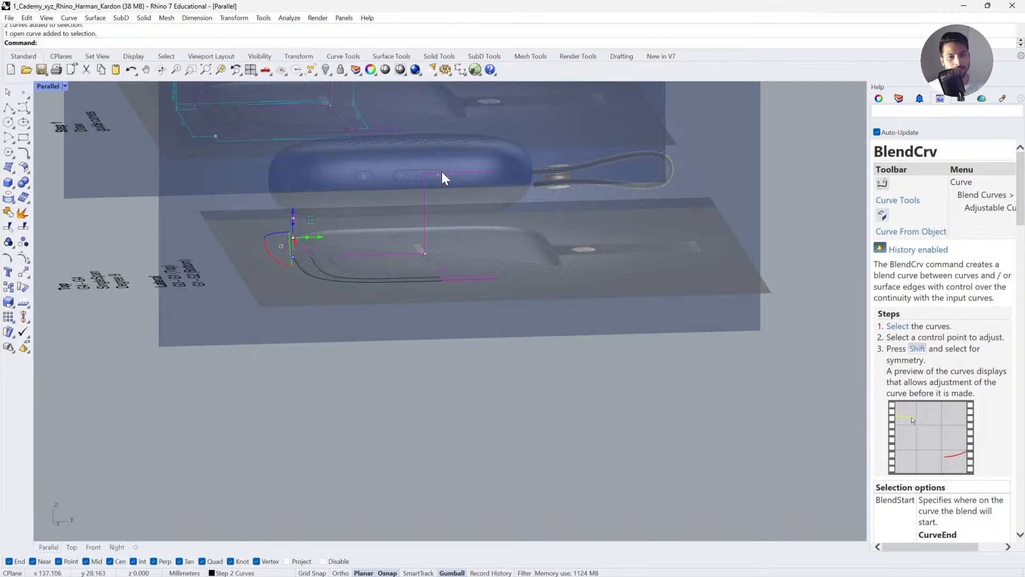
{"action": "key", "text": "Escape"}
{"action": "right_click_drag", "start_coordinate": [395, 223], "coordinate": [394, 245], "text": "ctrl+shift"}
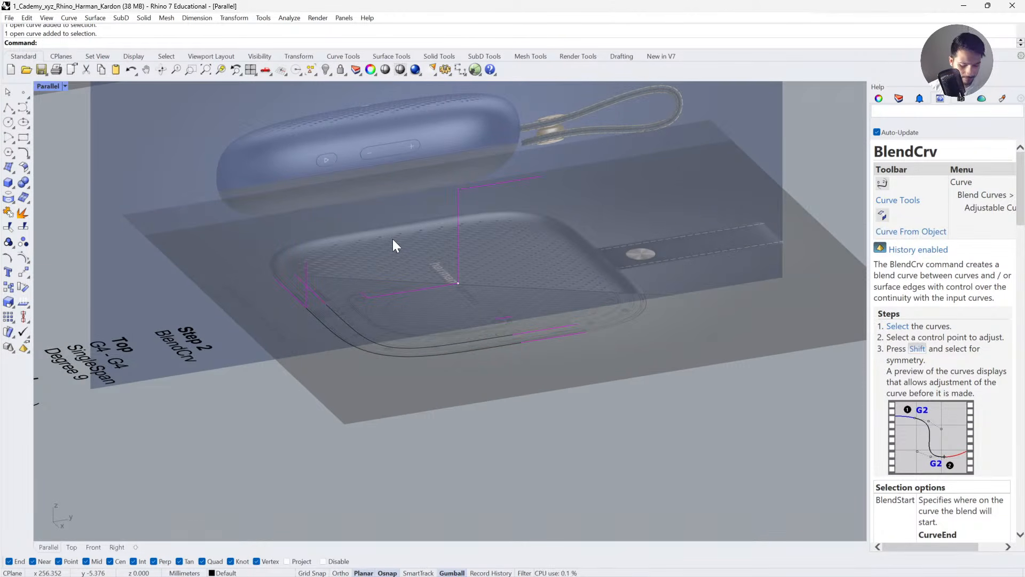
{"action": "type", "text": "BlendCrv"}
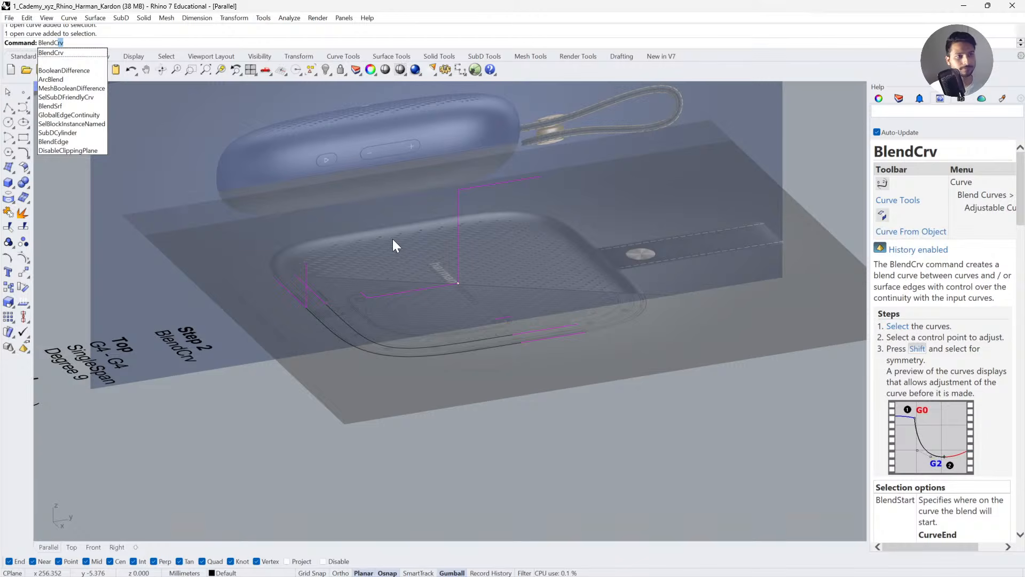
{"action": "key", "text": "Return"}
{"action": "scroll", "coordinate": [470, 277], "scroll_direction": "down", "scroll_amount": 2}
{"action": "right_click_drag", "start_coordinate": [518, 293], "coordinate": [352, 321], "text": "ctrl+shift"}
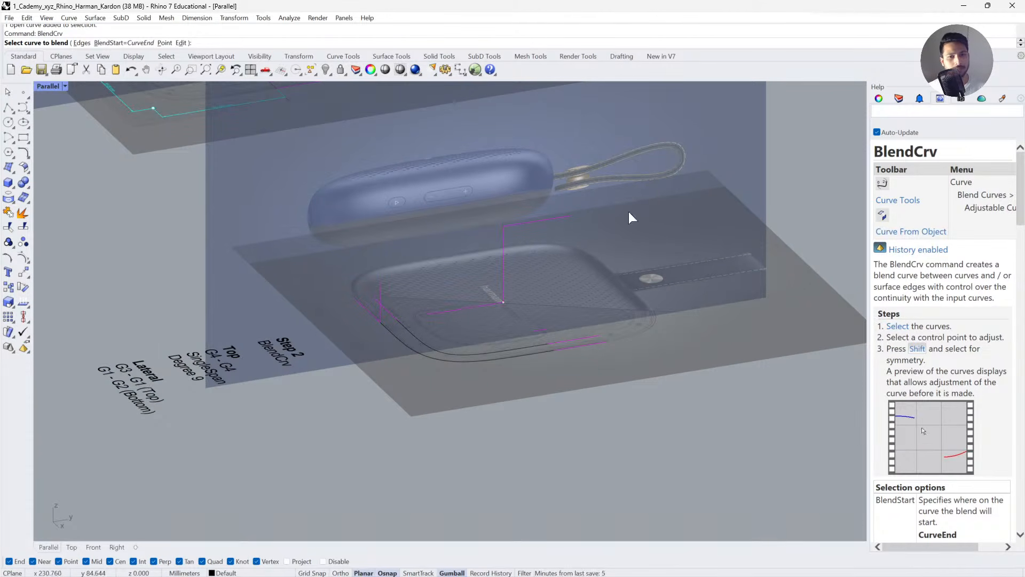
{"action": "left_click", "coordinate": [515, 226]}
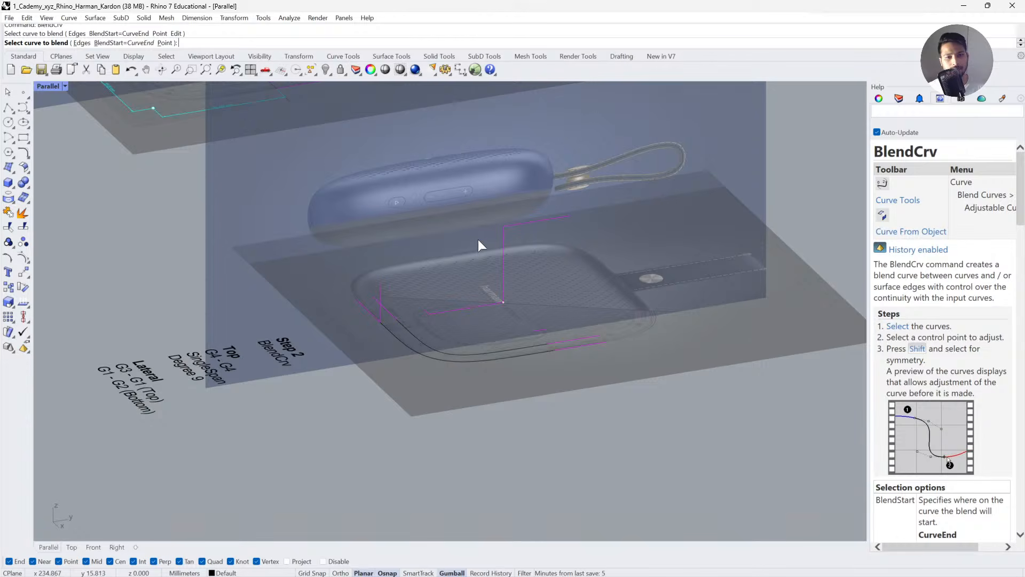
{"action": "left_click", "coordinate": [379, 293]}
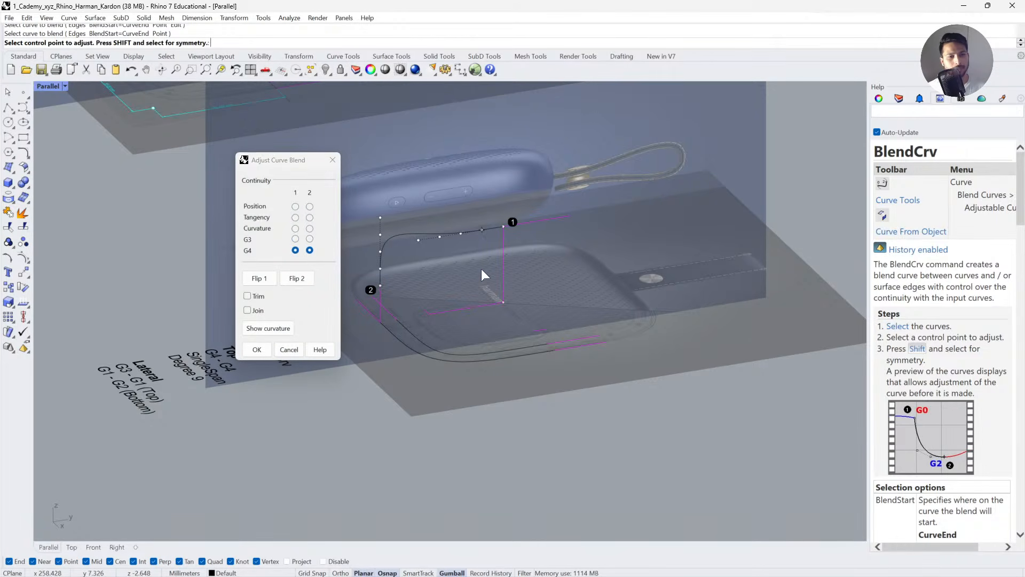
Examine the upper side blend and its curvature graph in the Right view, keeping the dialog clear of the curve.
{"action": "left_click", "coordinate": [116, 546]}
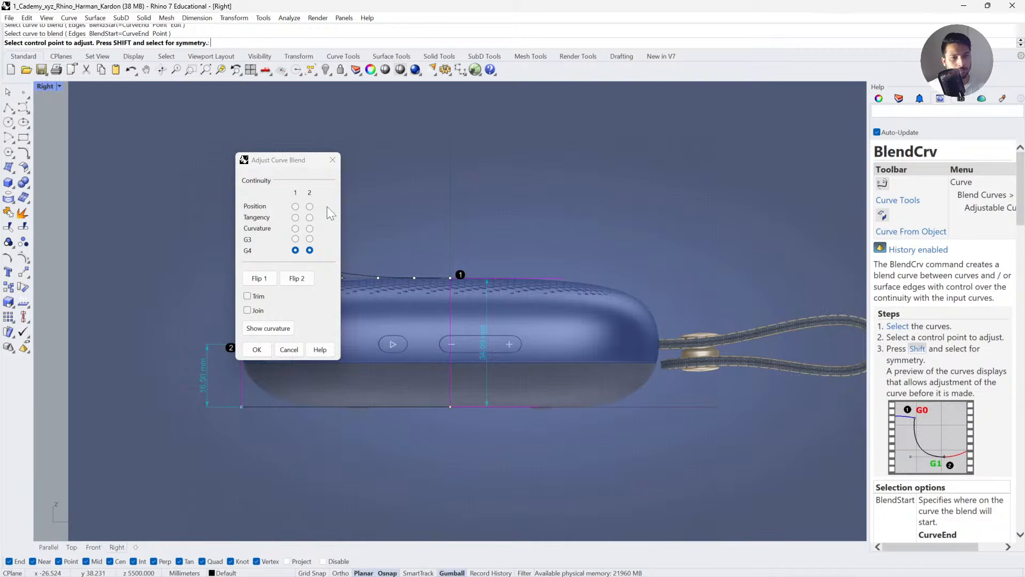
{"action": "left_click_drag", "start_coordinate": [283, 159], "coordinate": [545, 156]}
{"action": "left_click", "coordinate": [536, 326]}
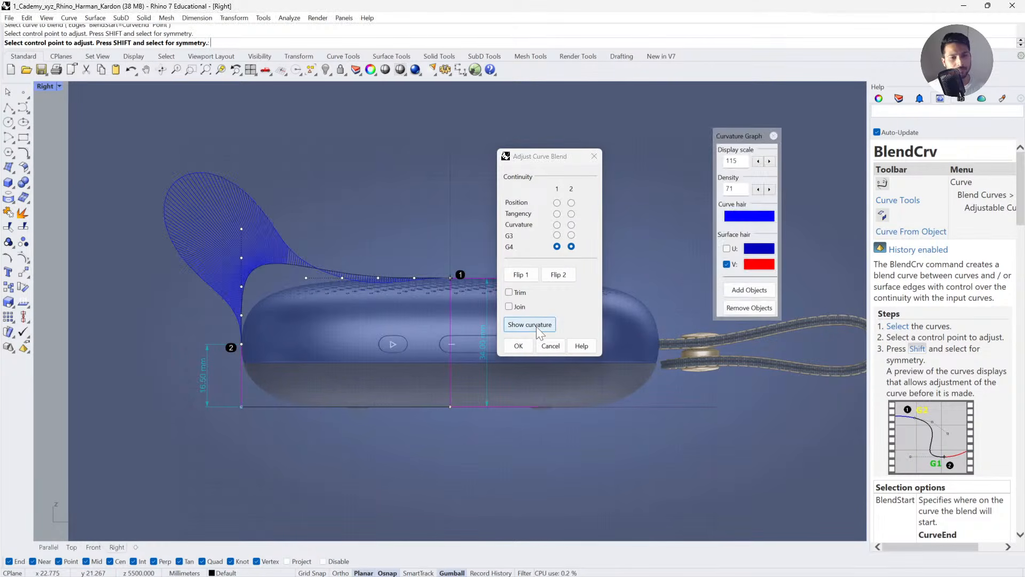
{"action": "scroll", "coordinate": [303, 287], "scroll_direction": "up", "scroll_amount": 2}
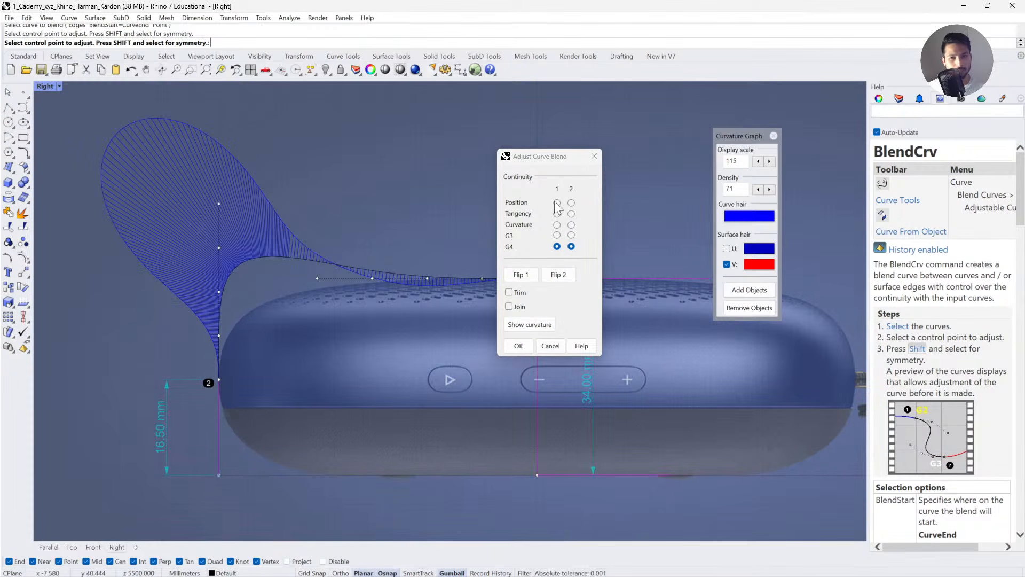
{"action": "left_click", "coordinate": [773, 136]}
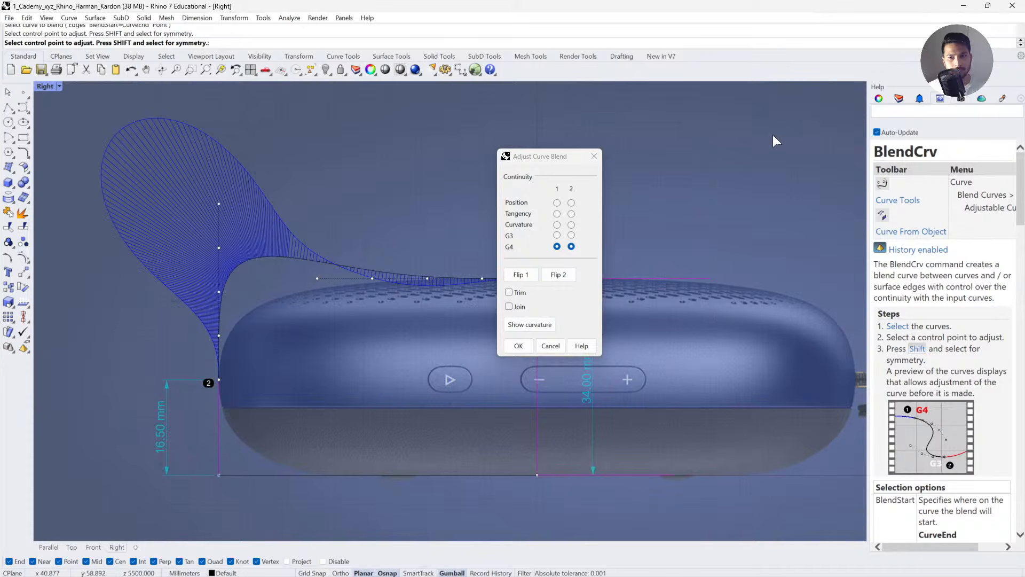
Try Position at both ends of the upper side blend, and set Curvature at end 1 and Tangency at end 2.
{"action": "left_click", "coordinate": [557, 203]}
{"action": "left_click", "coordinate": [571, 202]}
{"action": "scroll", "coordinate": [336, 282], "scroll_direction": "down", "scroll_amount": 2}
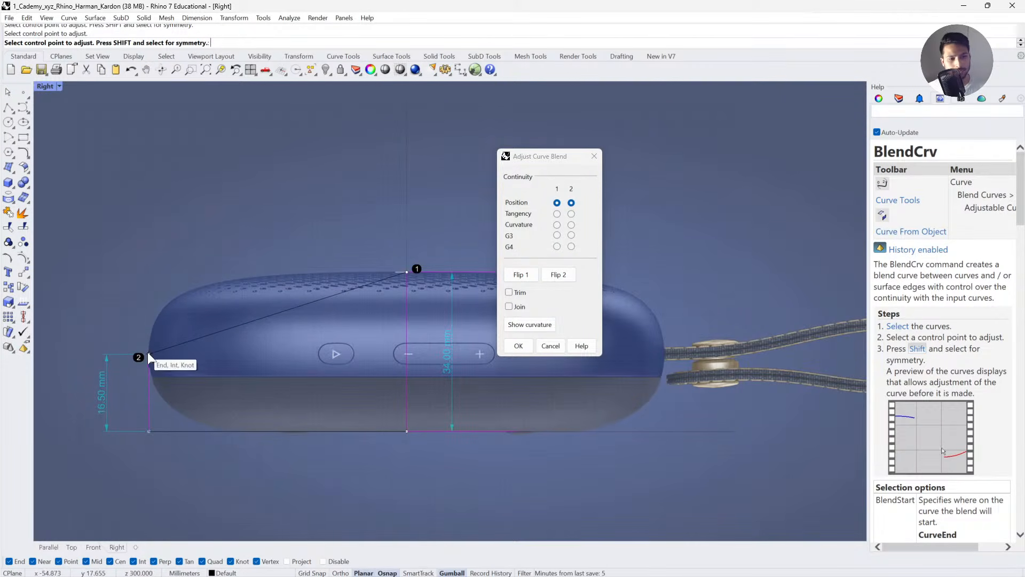
{"action": "left_click", "coordinate": [570, 213]}
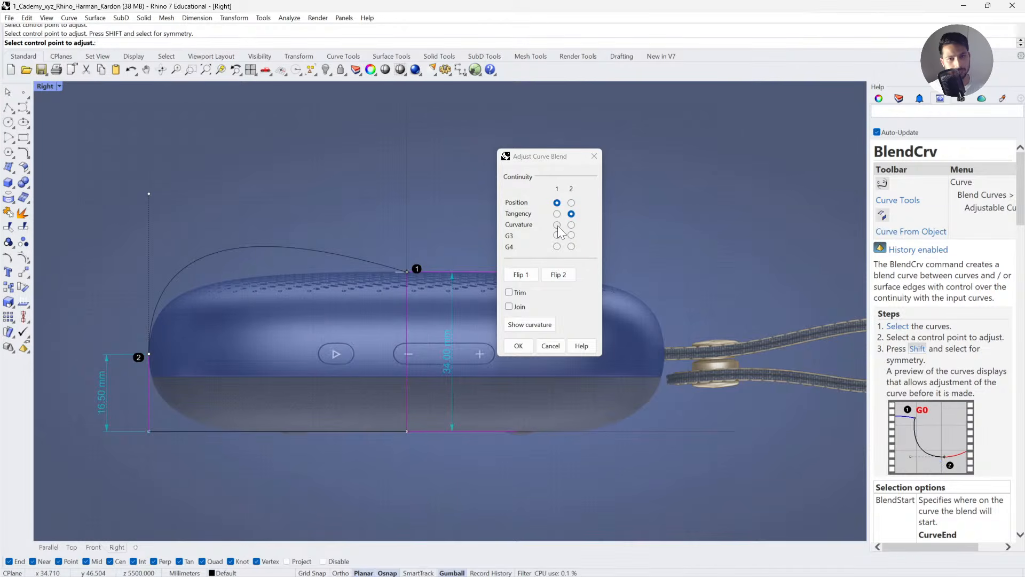
{"action": "left_click", "coordinate": [557, 225]}
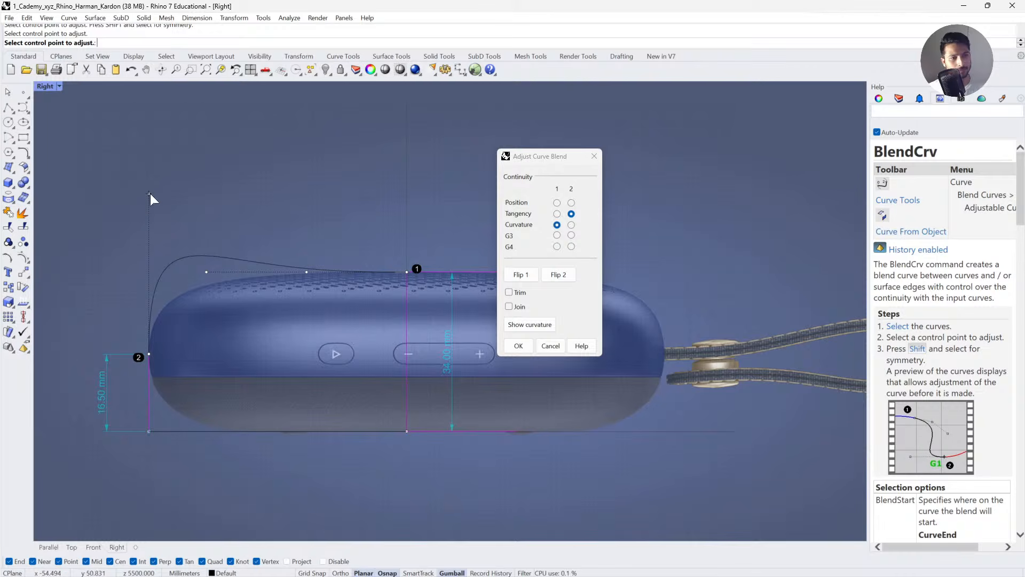
Move the upper side blend's vertical handle down and its outermost top handle inward to match the speaker's side profile.
{"action": "left_click", "coordinate": [149, 193]}
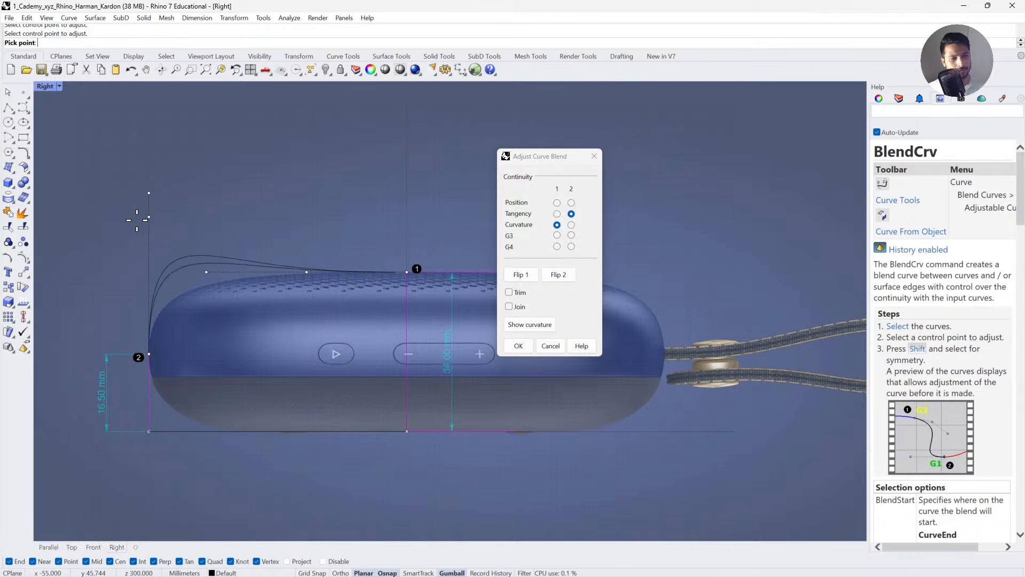
{"action": "left_click", "coordinate": [126, 282]}
{"action": "left_click", "coordinate": [206, 271]}
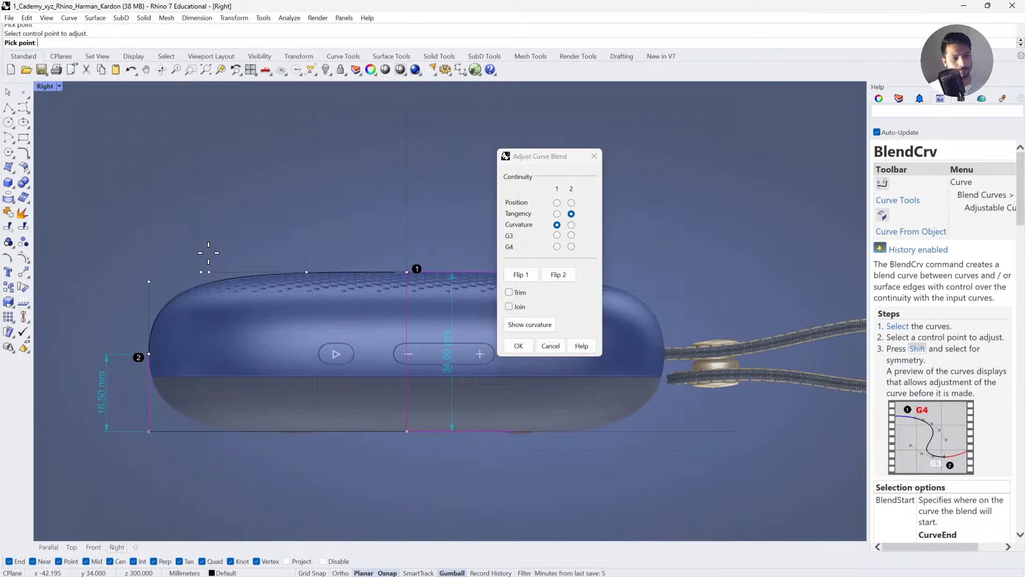
{"action": "left_click", "coordinate": [208, 252]}
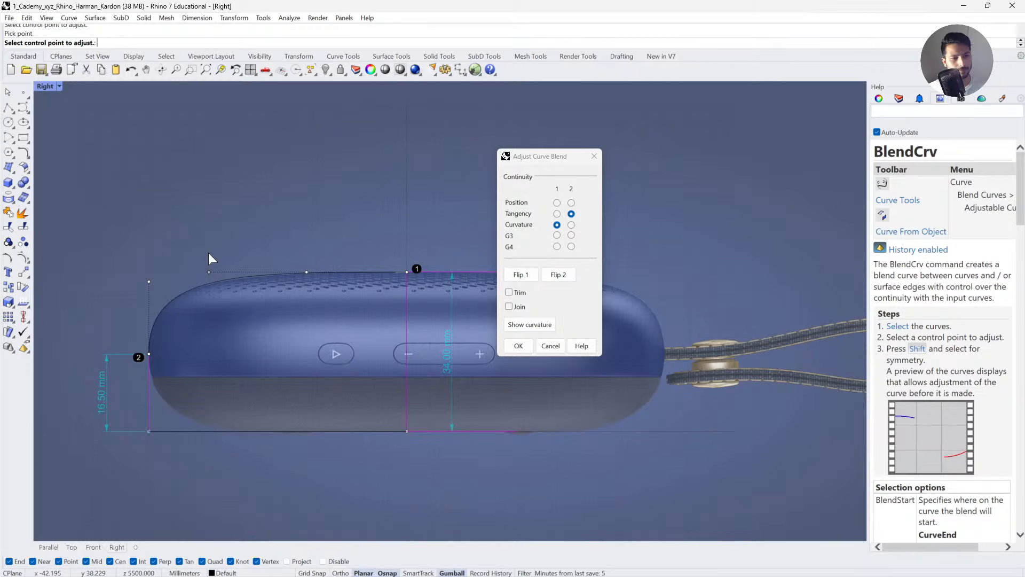
Fine-tune the top and vertical handles of the upper side blend using its curvature graph, and accept the blend.
{"action": "left_click", "coordinate": [529, 324]}
{"action": "scroll", "coordinate": [251, 299], "scroll_direction": "up", "scroll_amount": 4}
{"action": "scroll", "coordinate": [251, 275], "scroll_direction": "down", "scroll_amount": 3}
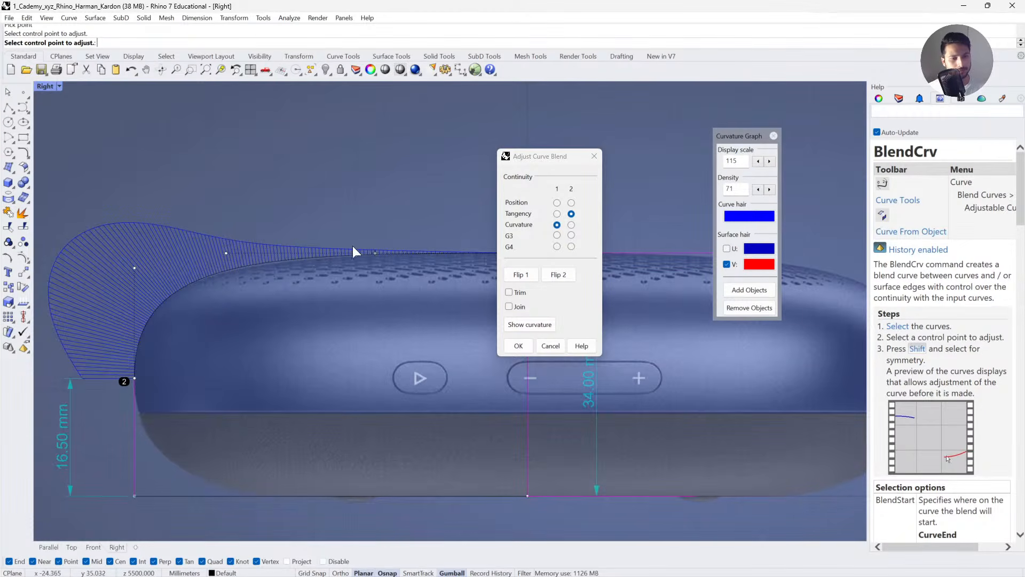
{"action": "left_click", "coordinate": [375, 252]}
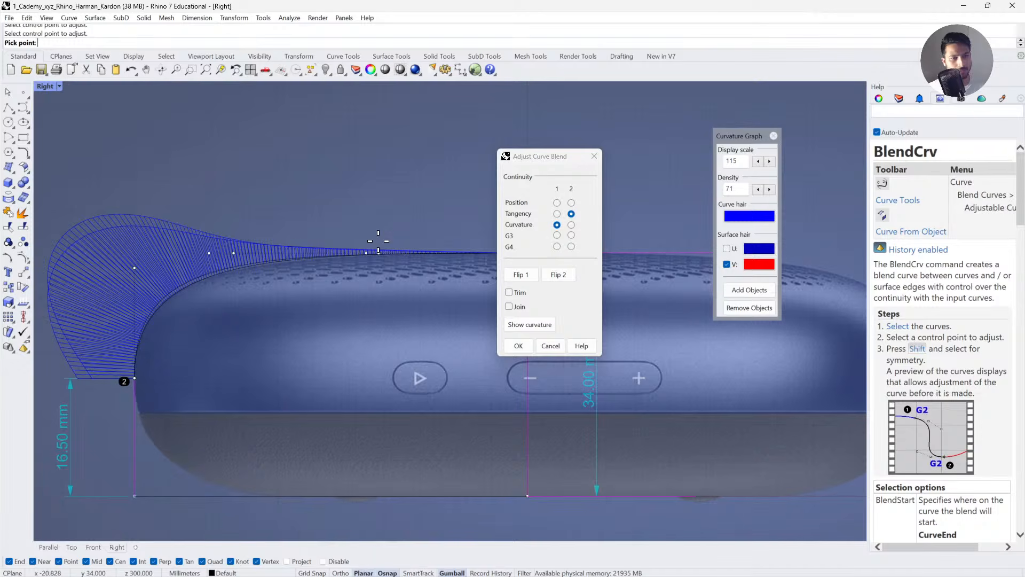
{"action": "left_click", "coordinate": [378, 242]}
{"action": "left_click", "coordinate": [135, 267]}
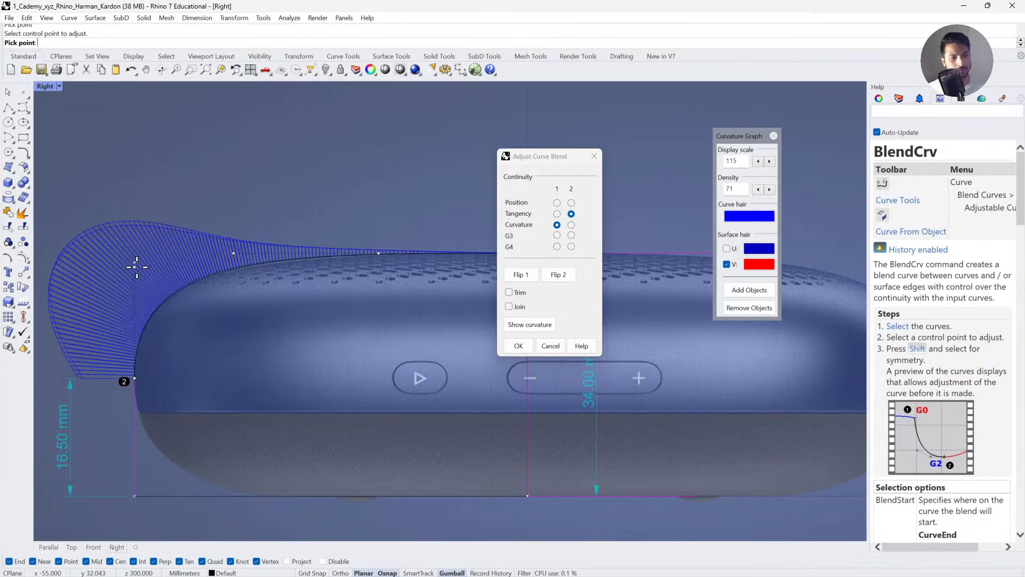
{"action": "left_click", "coordinate": [137, 267]}
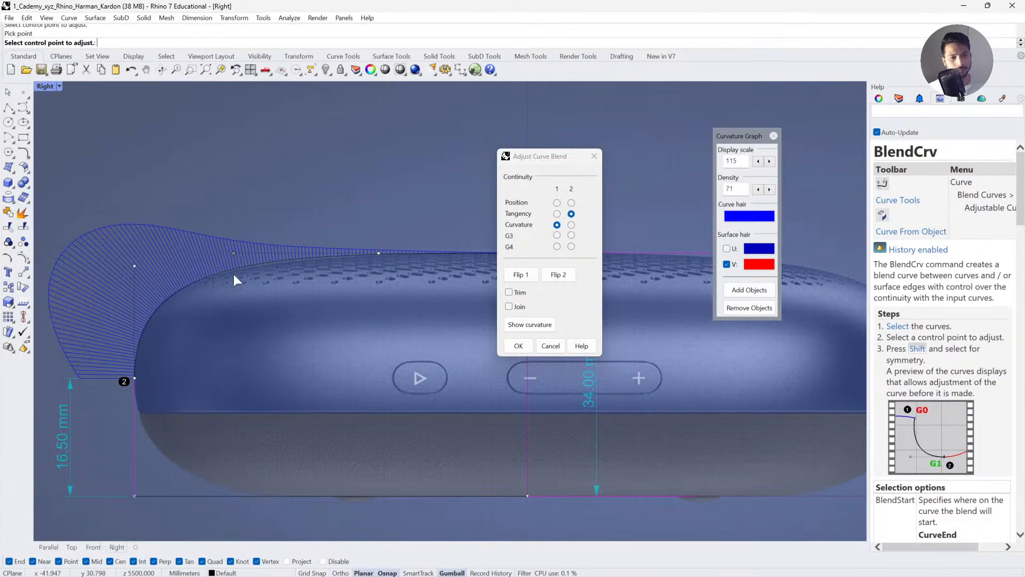
{"action": "right_click_drag", "start_coordinate": [165, 369], "coordinate": [273, 337]}
{"action": "left_click", "coordinate": [511, 346]}
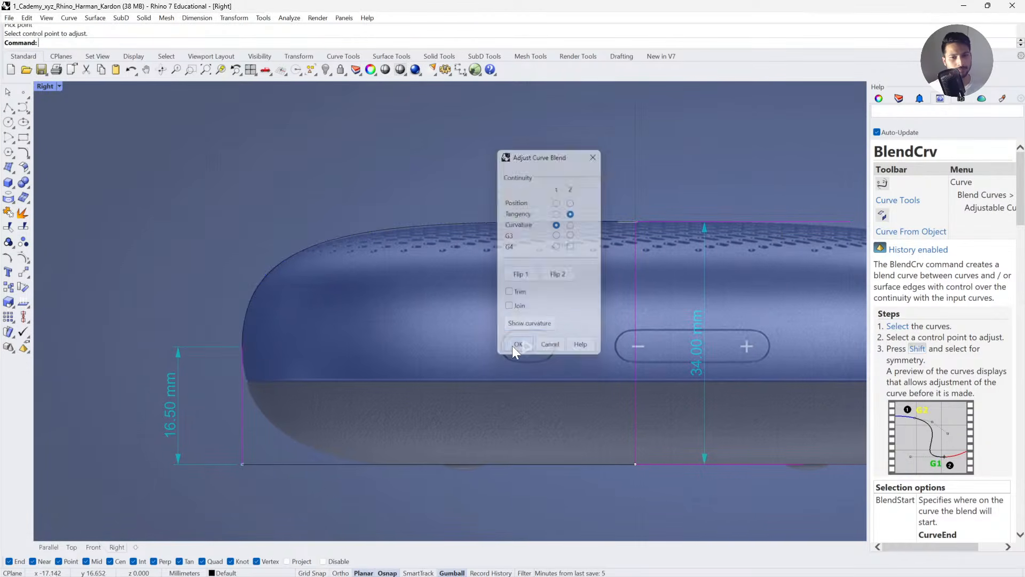
Blend the lower end of the upper side blend to the horizontal base guide line with BlendCrv in the Parallel view.
{"action": "left_click", "coordinate": [505, 228]}
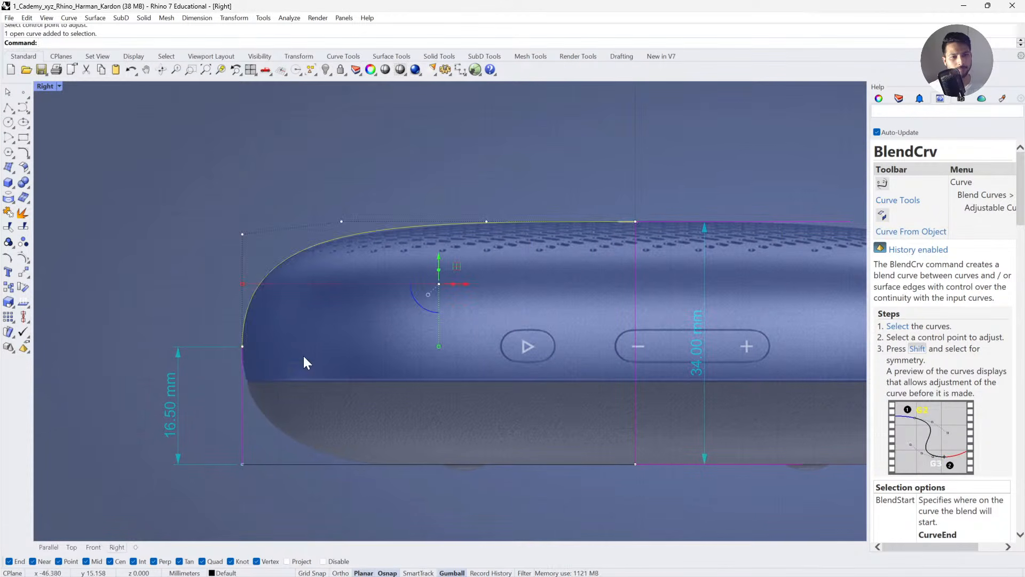
{"action": "left_click", "coordinate": [48, 547]}
{"action": "left_click", "coordinate": [447, 313]}
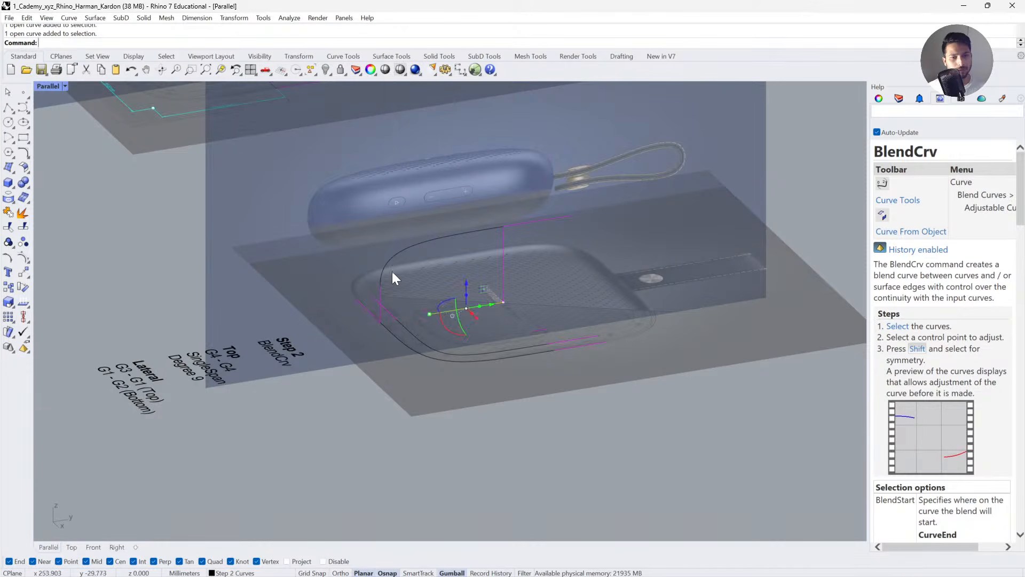
{"action": "scroll", "coordinate": [389, 286], "scroll_direction": "up", "scroll_amount": 3}
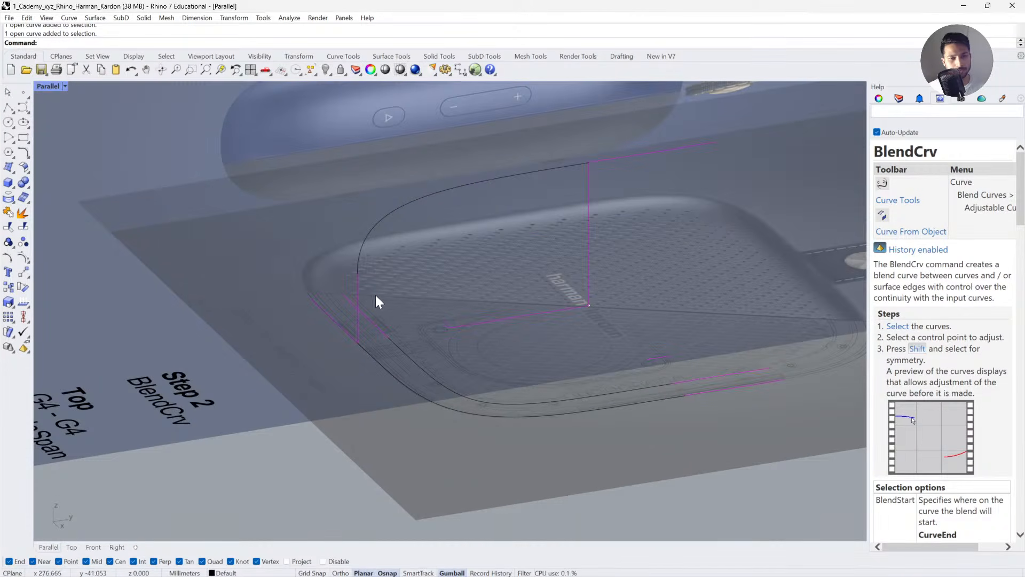
{"action": "double_click", "coordinate": [359, 258]}
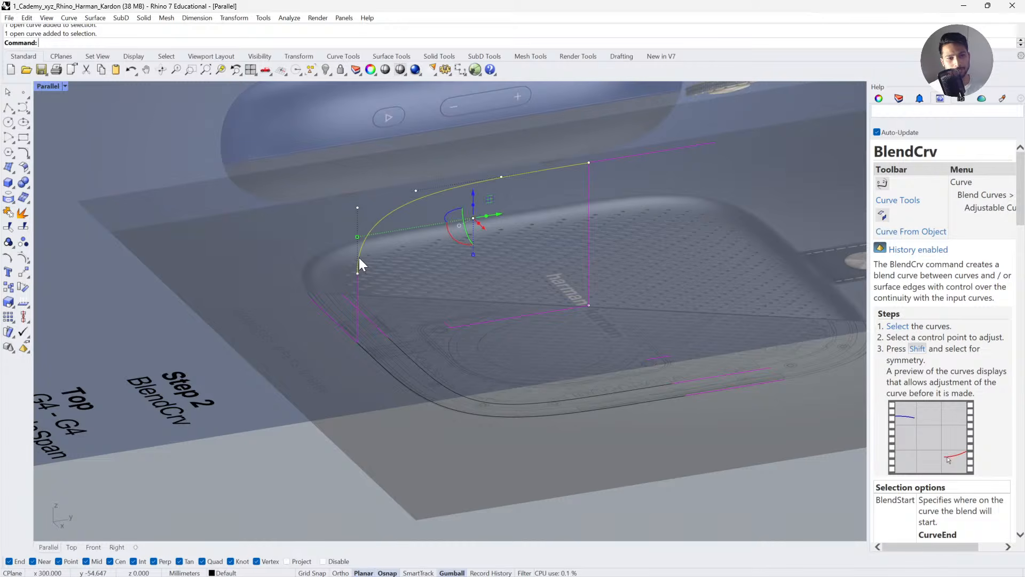
{"action": "double_click", "coordinate": [473, 324]}
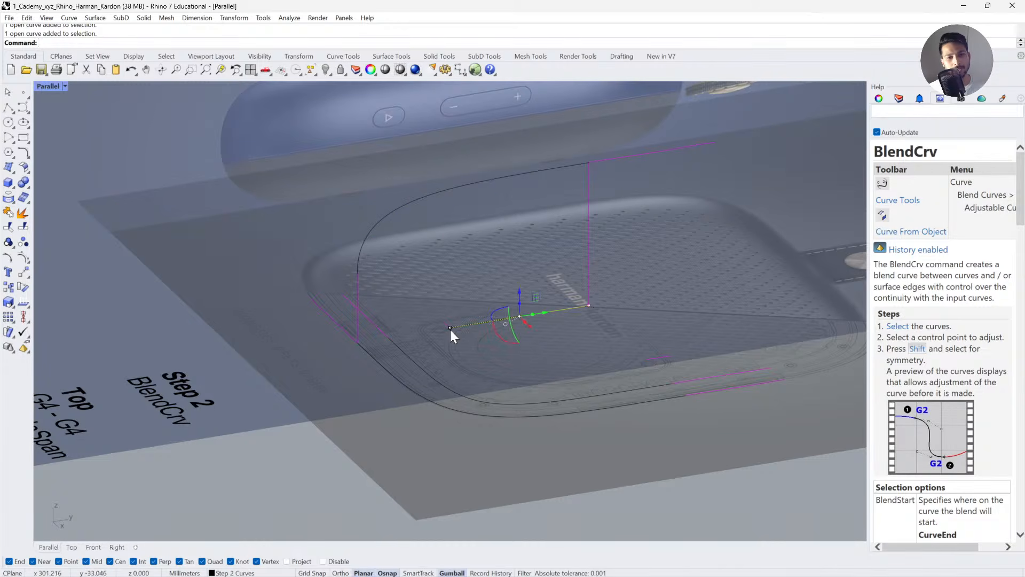
{"action": "key", "text": "Escape"}
{"action": "key", "text": "Return"}
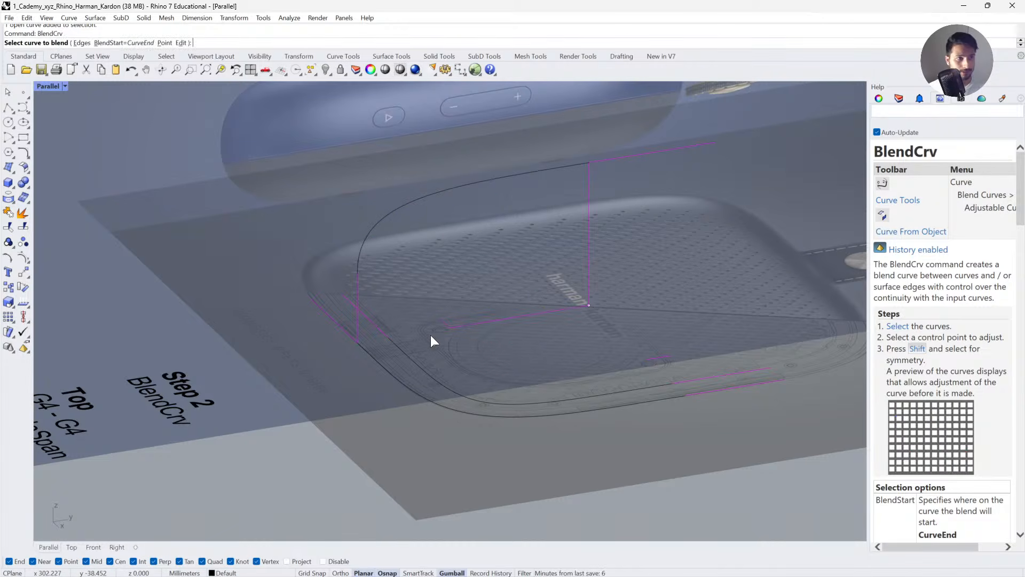
{"action": "left_click", "coordinate": [356, 266]}
{"action": "left_click", "coordinate": [458, 329]}
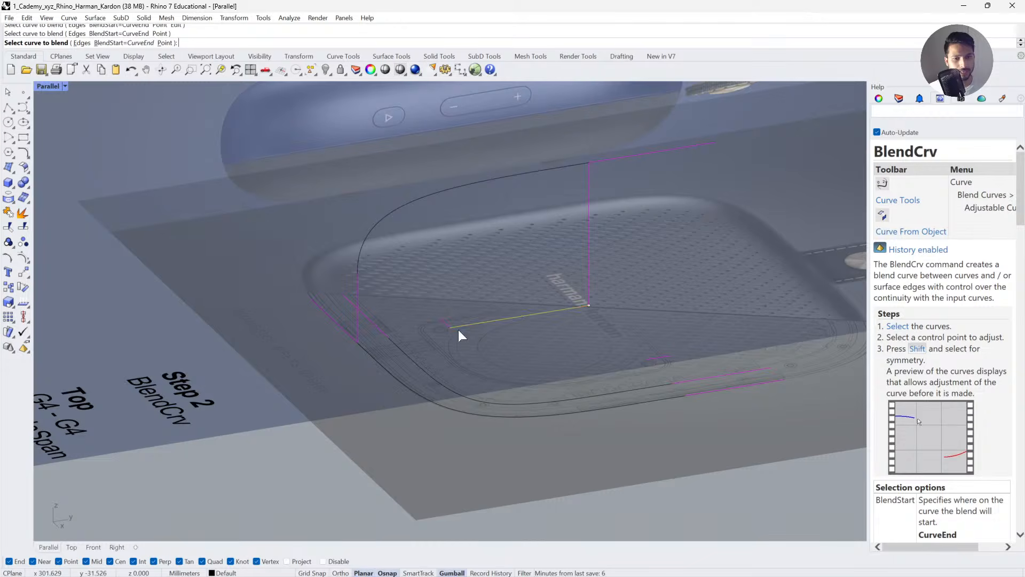
{"action": "right_click_drag", "start_coordinate": [429, 366], "coordinate": [422, 364]}
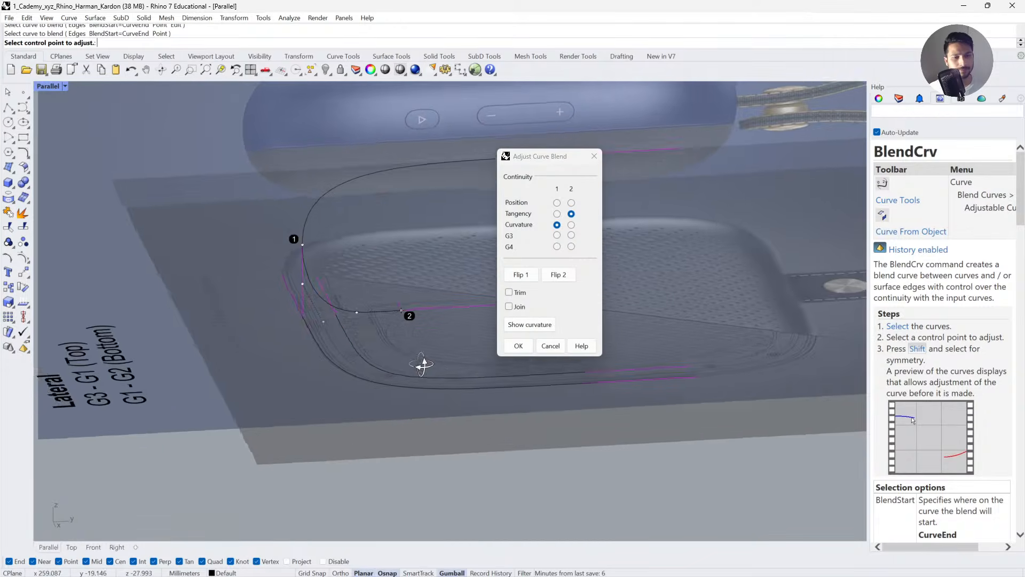
In the Right view, try Position and Tangency at end 1 of the lower side blend, and set it to Curvature.
{"action": "left_click", "coordinate": [117, 547]}
{"action": "right_click_drag", "start_coordinate": [278, 487], "coordinate": [288, 411]}
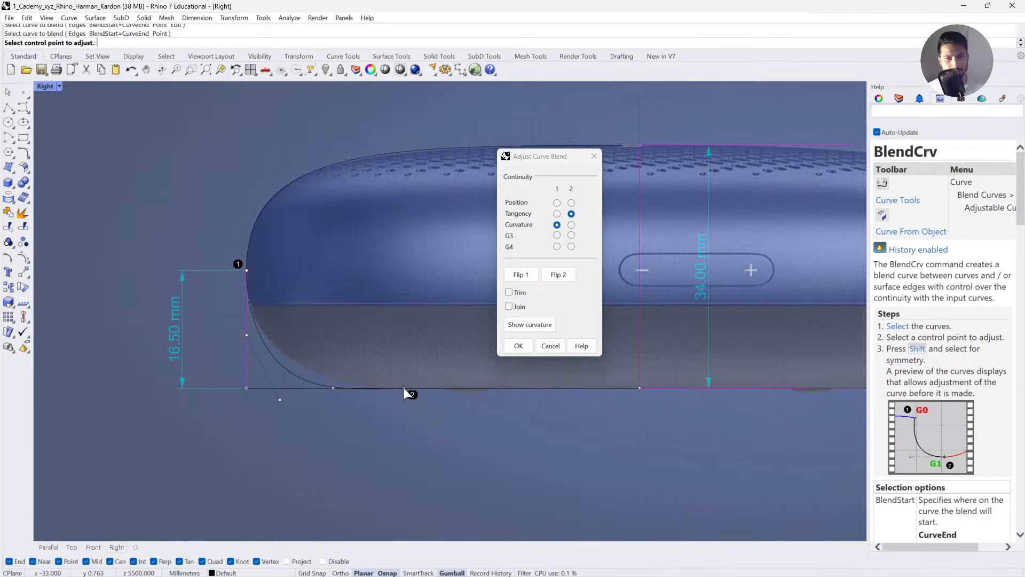
{"action": "left_click", "coordinate": [557, 202]}
{"action": "left_click", "coordinate": [557, 214]}
{"action": "left_click", "coordinate": [557, 225]}
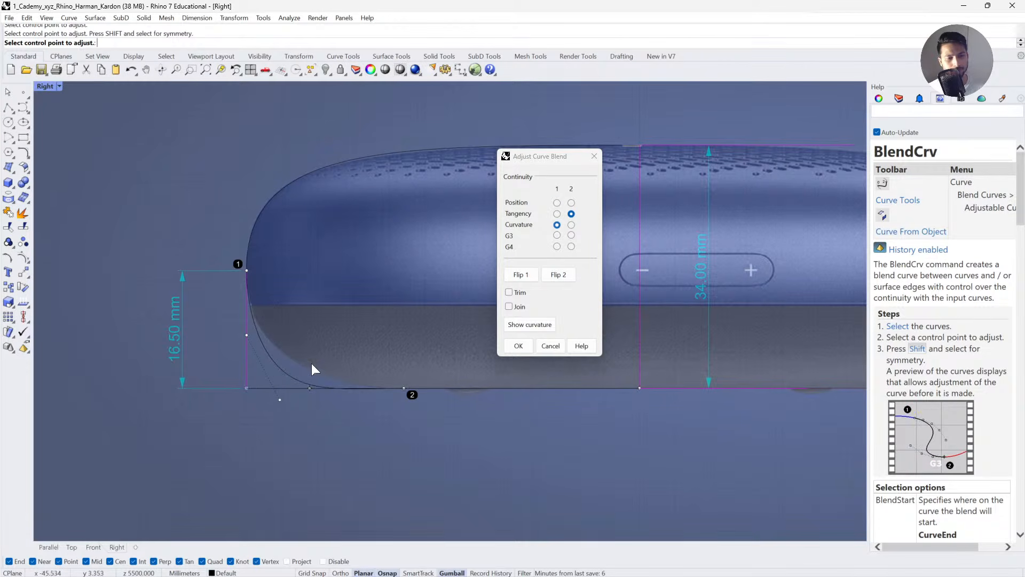
Move the lower side blend's vertical handle up and adjust its neighbouring handle to match the speaker's lower profile.
{"action": "left_click", "coordinate": [247, 337]}
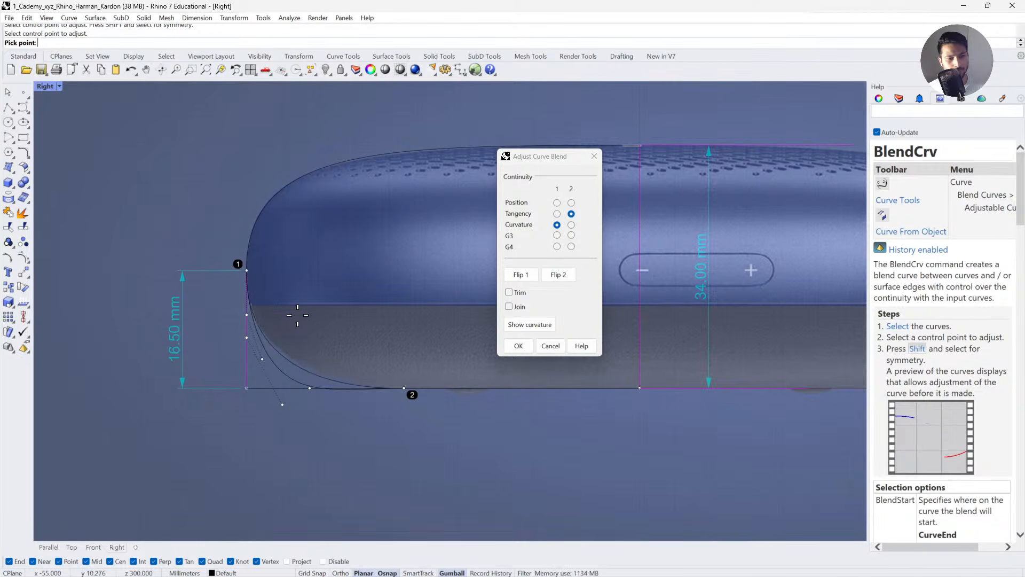
{"action": "left_click", "coordinate": [298, 311]}
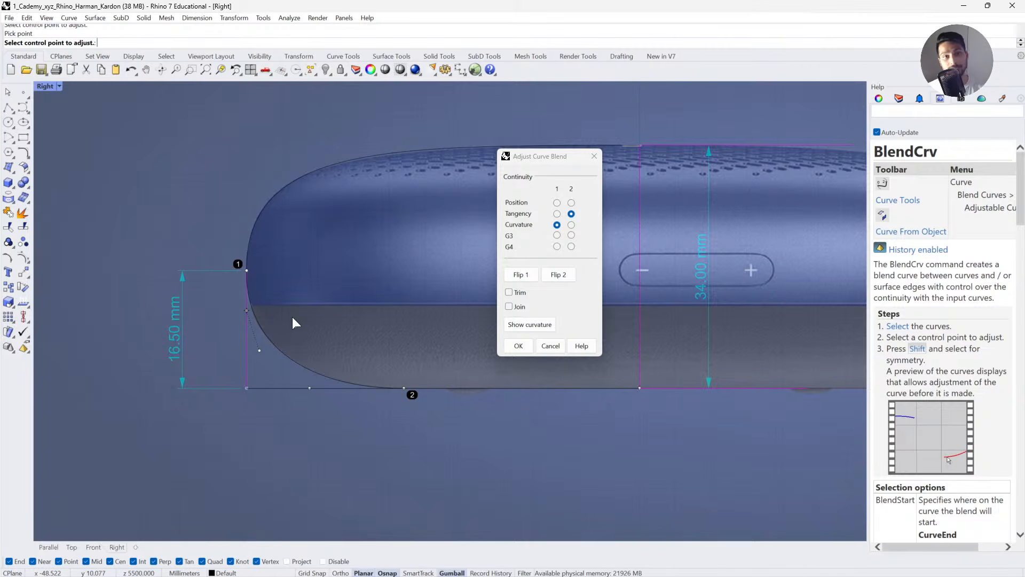
{"action": "left_click", "coordinate": [259, 350]}
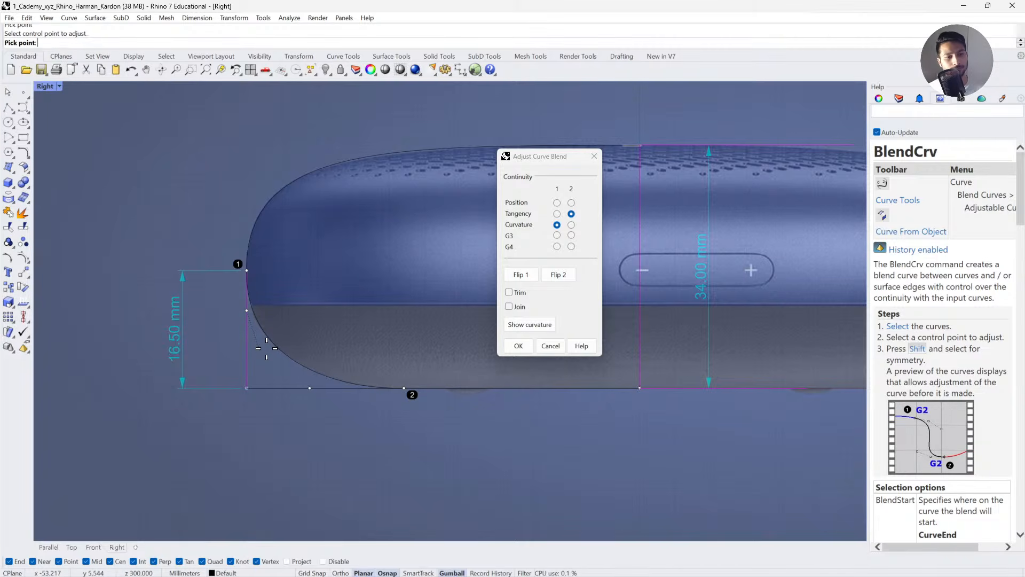
{"action": "left_click", "coordinate": [265, 345]}
Fine-tune the lower side blend's vertical handle using its curvature graph, and accept the blend.
{"action": "left_click", "coordinate": [539, 330]}
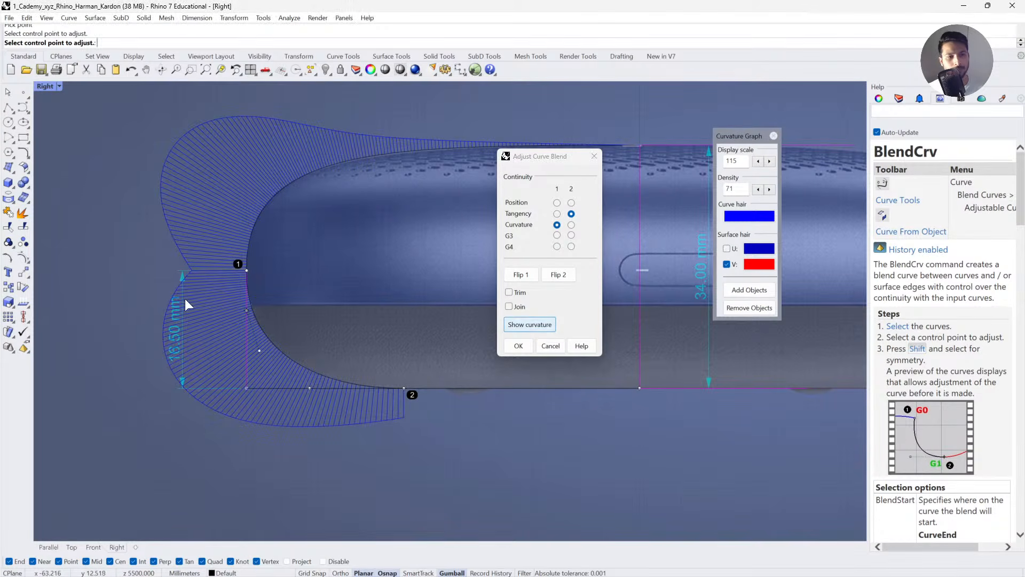
{"action": "left_click", "coordinate": [258, 309]}
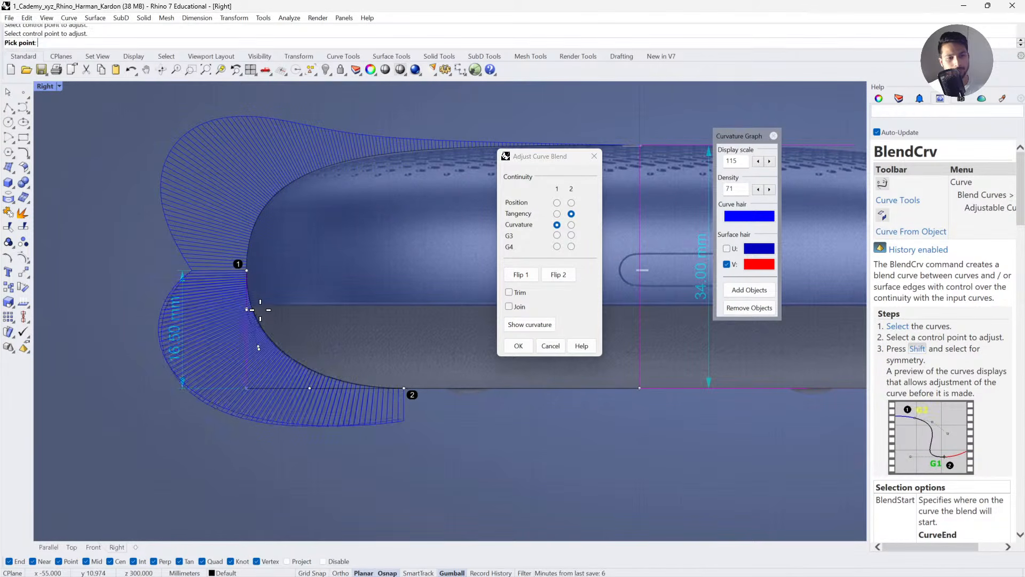
{"action": "left_click", "coordinate": [262, 310]}
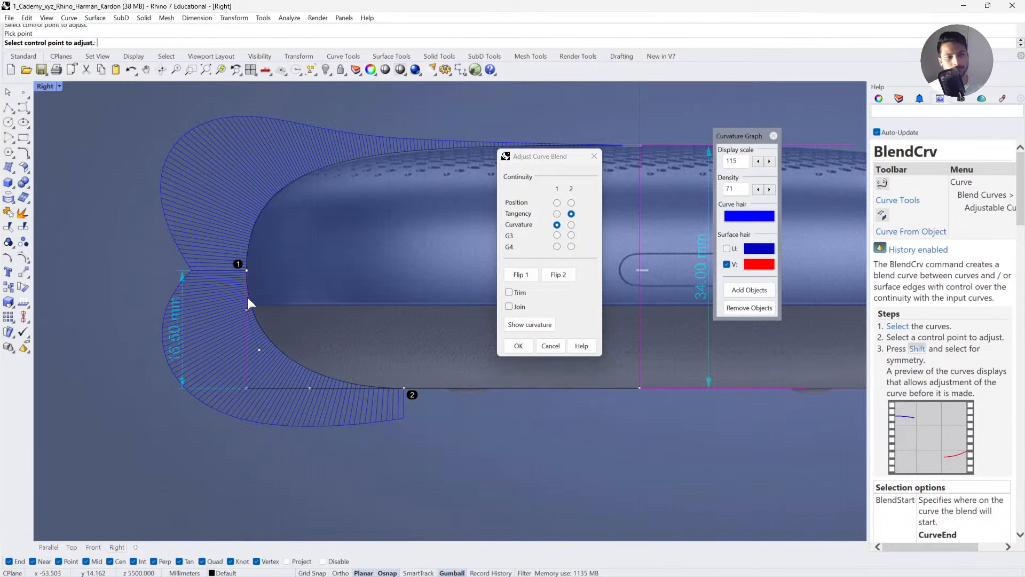
{"action": "left_click", "coordinate": [519, 347]}
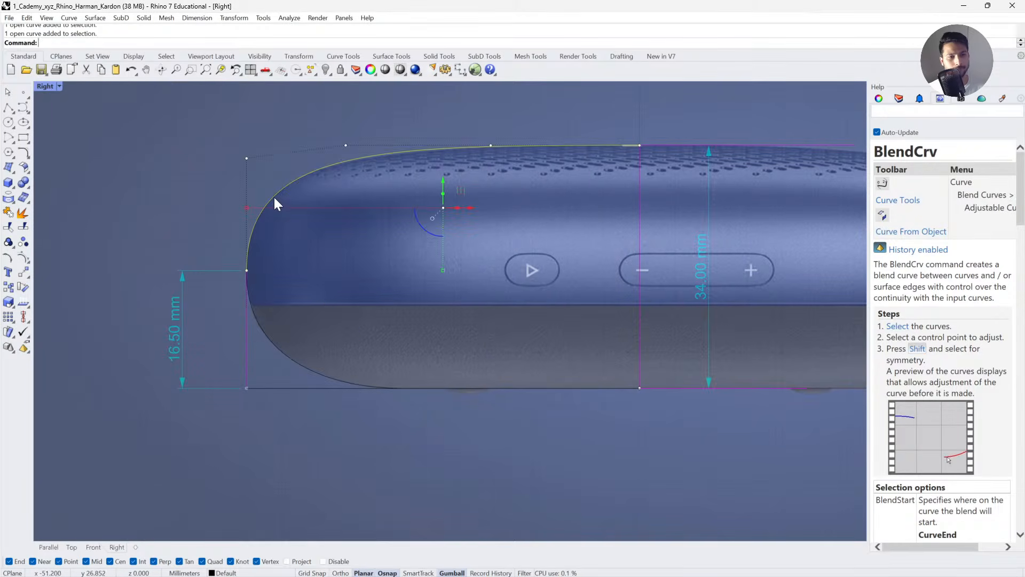
Examine the finished top outlines and lateral profile curves together in the Parallel view, with the layer list shown.
{"action": "left_click", "coordinate": [48, 547]}
{"action": "right_click_drag", "start_coordinate": [299, 427], "coordinate": [403, 350]}
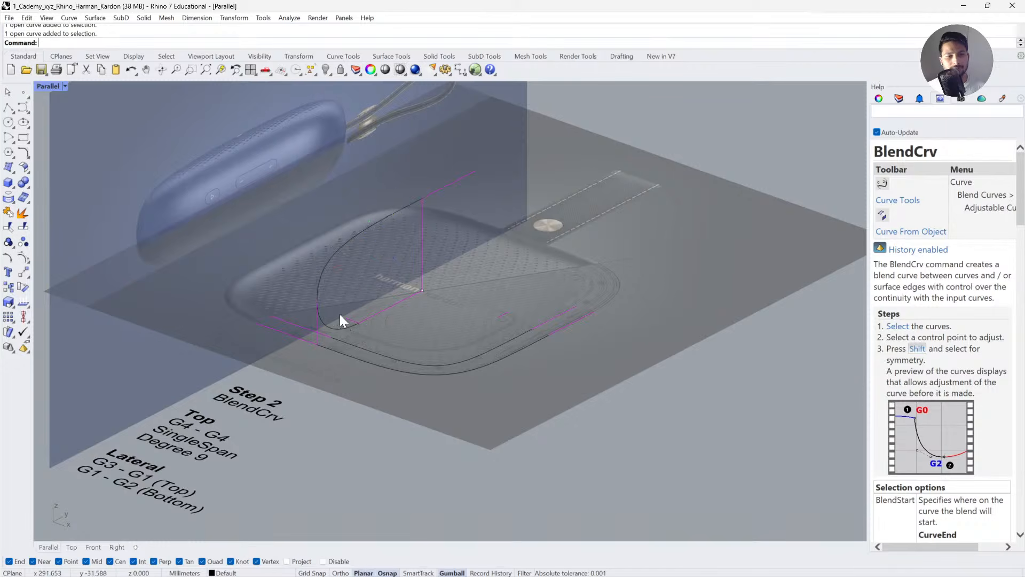
{"action": "scroll", "coordinate": [368, 325], "scroll_direction": "down", "scroll_amount": 4}
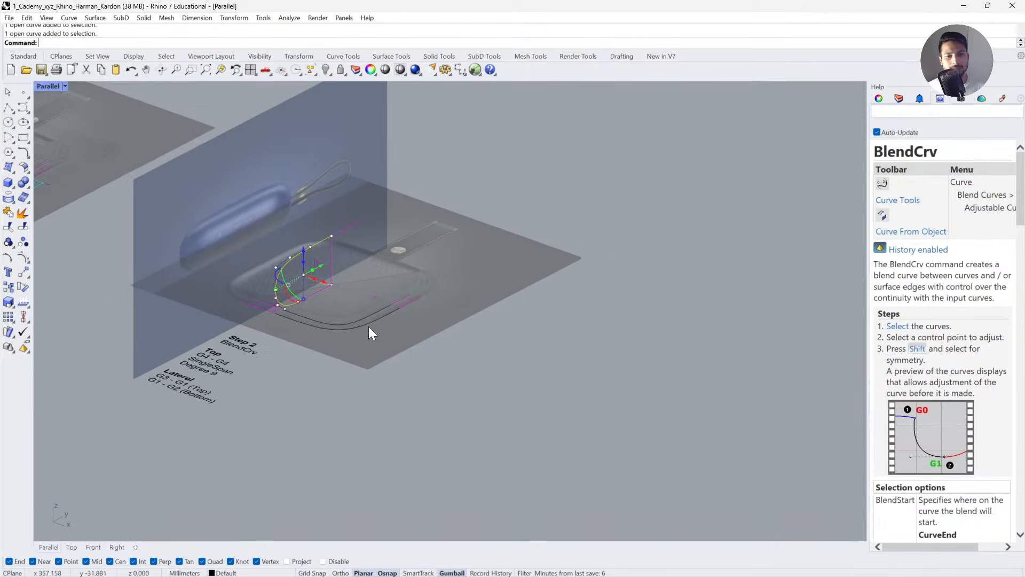
{"action": "left_click", "coordinate": [899, 99]}
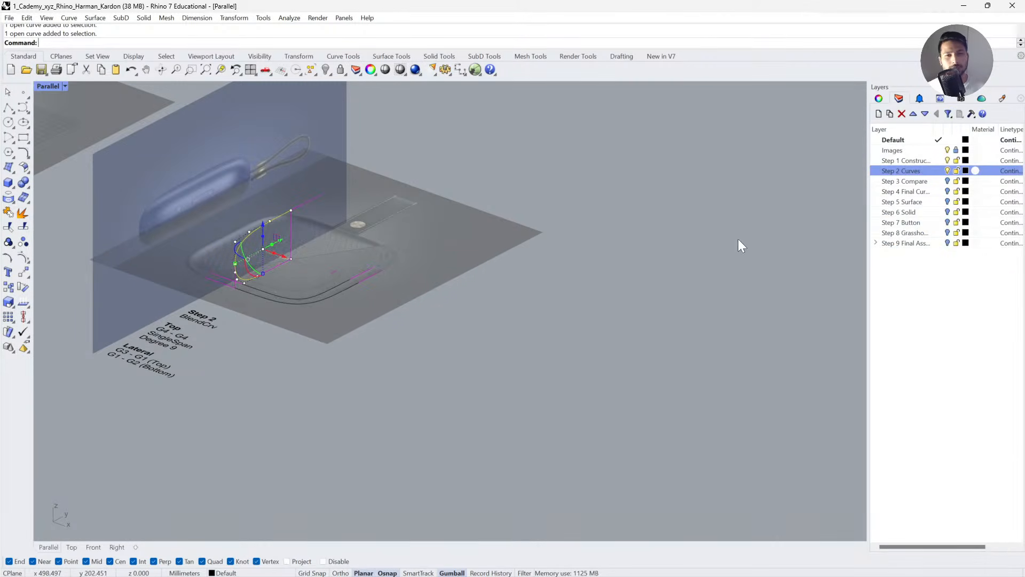
{"action": "left_click", "coordinate": [347, 321]}
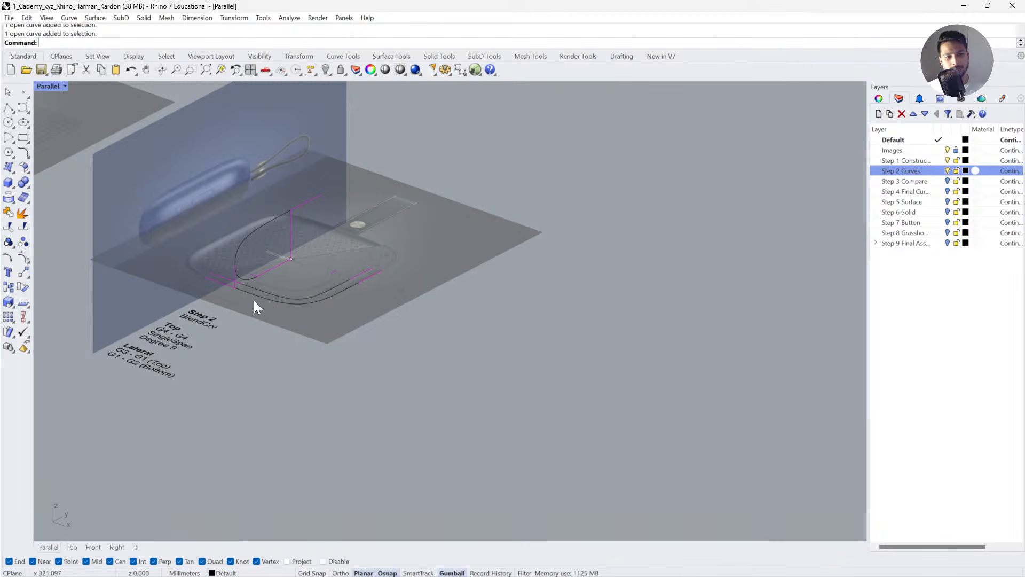
{"action": "left_click", "coordinate": [254, 297]}
{"action": "left_click", "coordinate": [364, 324]}
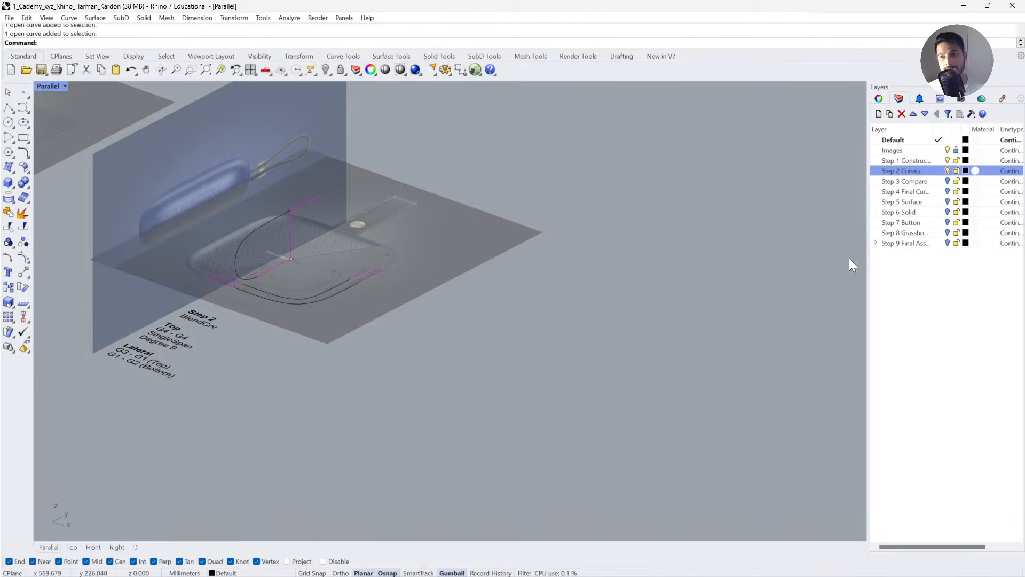
Show the Step 3 Compare layer and bring its G1 fillet and G4 blend sample curves into view.
{"action": "left_click", "coordinate": [948, 181]}
{"action": "right_click_drag", "start_coordinate": [683, 370], "coordinate": [474, 327]}
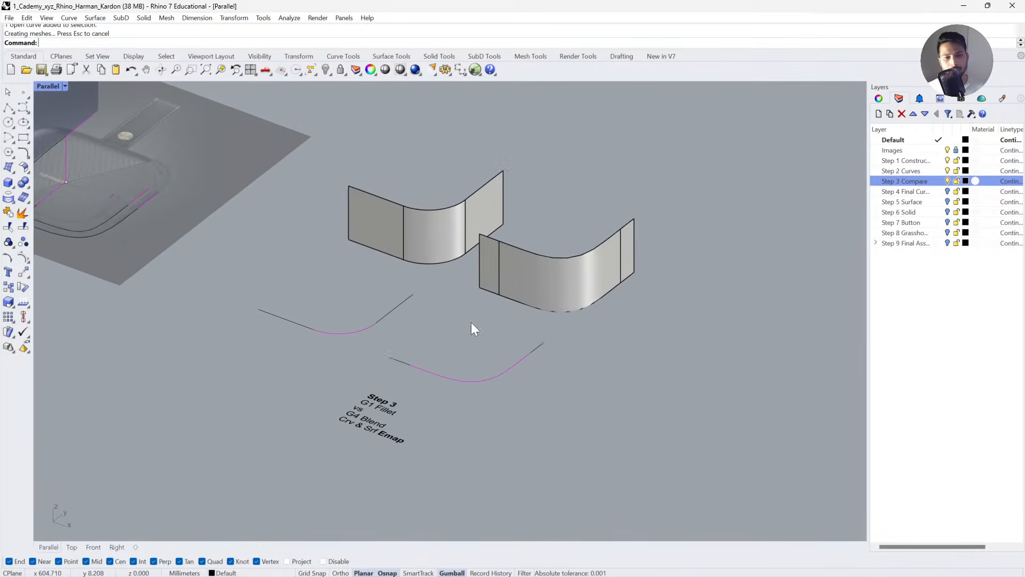
{"action": "scroll", "coordinate": [384, 331], "scroll_direction": "up", "scroll_amount": 3}
{"action": "left_click", "coordinate": [420, 295]}
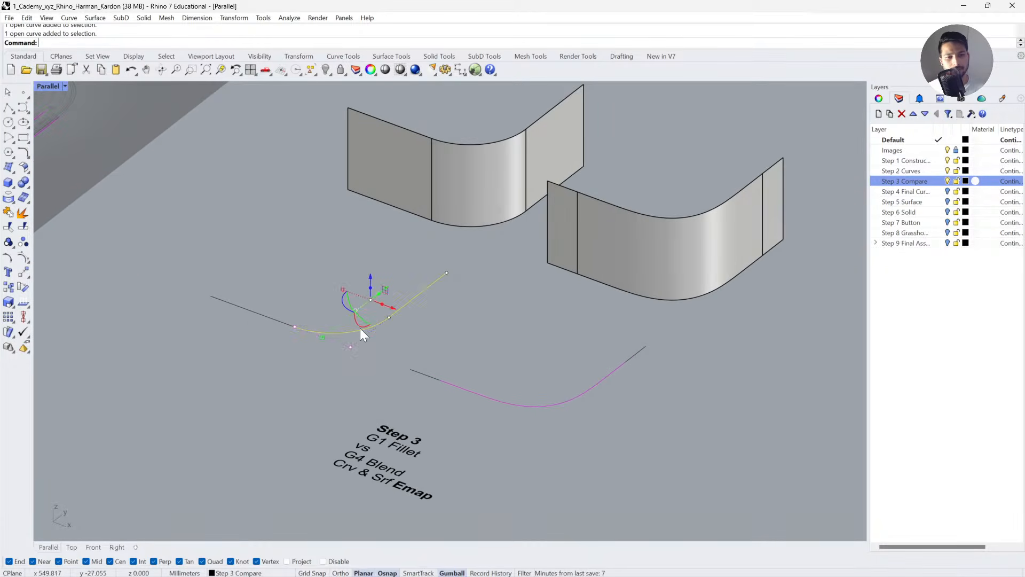
{"action": "left_click", "coordinate": [437, 333]}
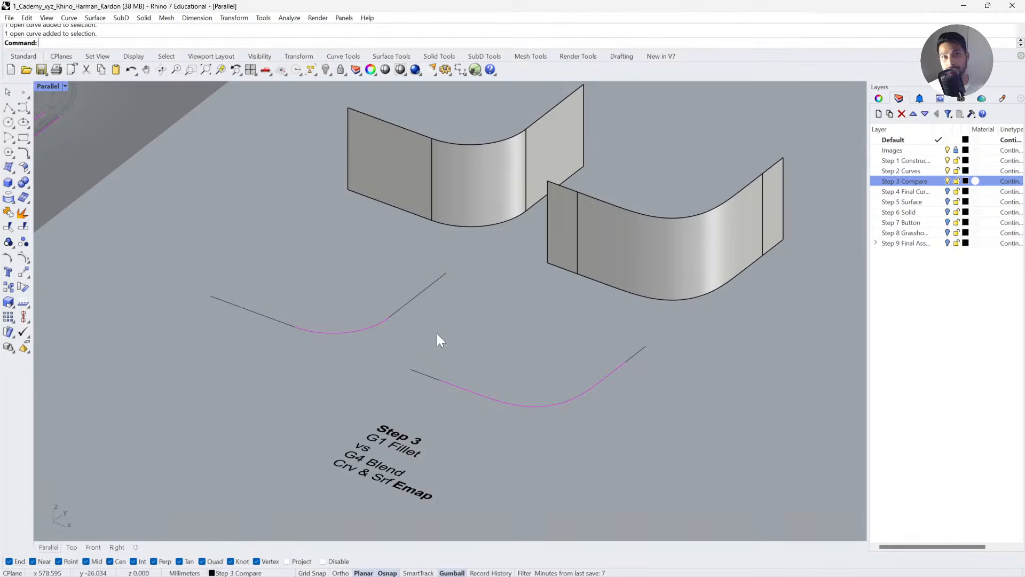
Draw an open two-segment polyline with a square corner beside the G1 fillet sample curve.
{"action": "left_click", "coordinate": [8, 108]}
{"action": "left_click", "coordinate": [240, 264]}
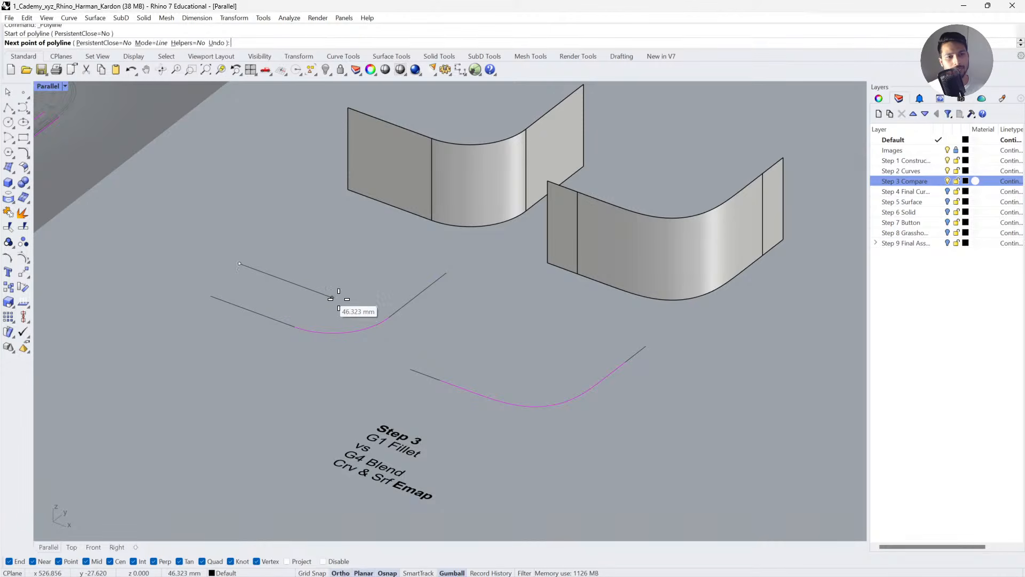
{"action": "left_click", "coordinate": [345, 302]}
{"action": "left_click", "coordinate": [418, 246]}
{"action": "key", "text": "Return"}
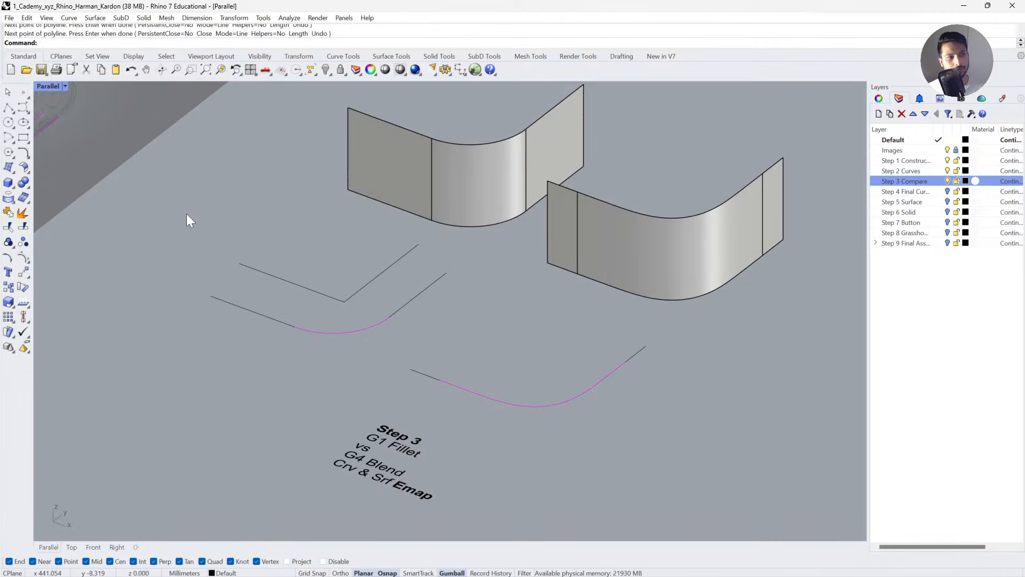
Fillet the new polyline's corner with a radius of 28.
{"action": "left_click", "coordinate": [23, 152]}
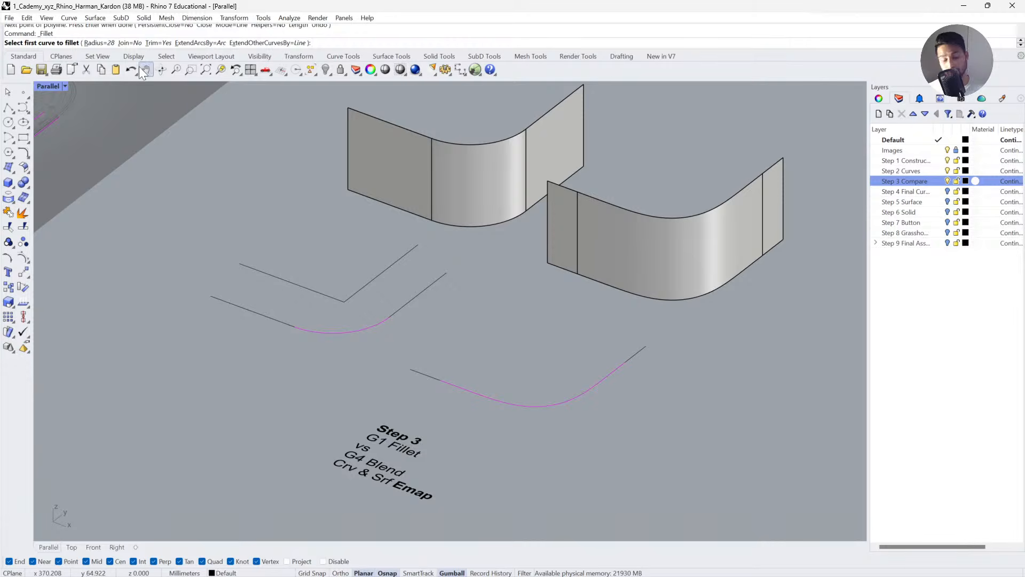
{"action": "left_click", "coordinate": [322, 292]}
{"action": "left_click", "coordinate": [364, 288]}
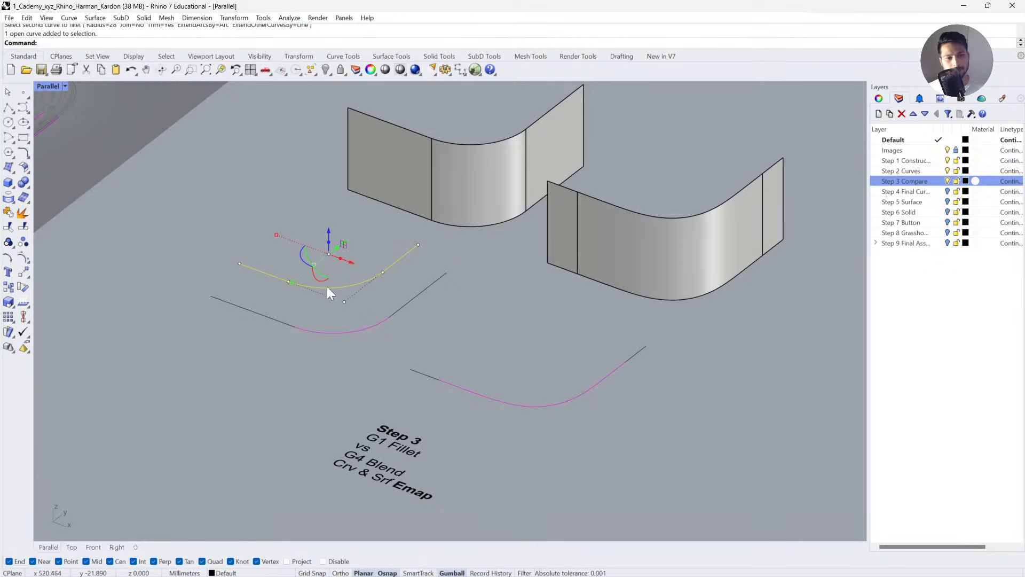
Show CurvatureGraph on the filleted polyline and the G4 blend sample, and examine the graph where the fillet meets its straight segments.
{"action": "right_click_drag", "start_coordinate": [370, 294], "coordinate": [377, 261]}
{"action": "left_click", "coordinate": [377, 261]}
{"action": "left_click_drag", "start_coordinate": [650, 422], "coordinate": [508, 364]}
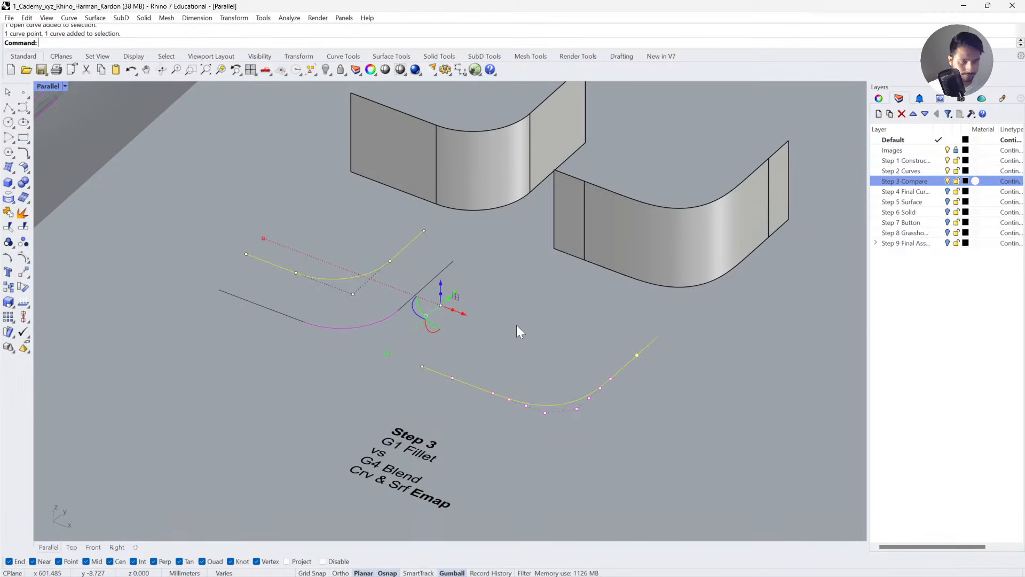
{"action": "type", "text": "CurvatureAnalysis"}
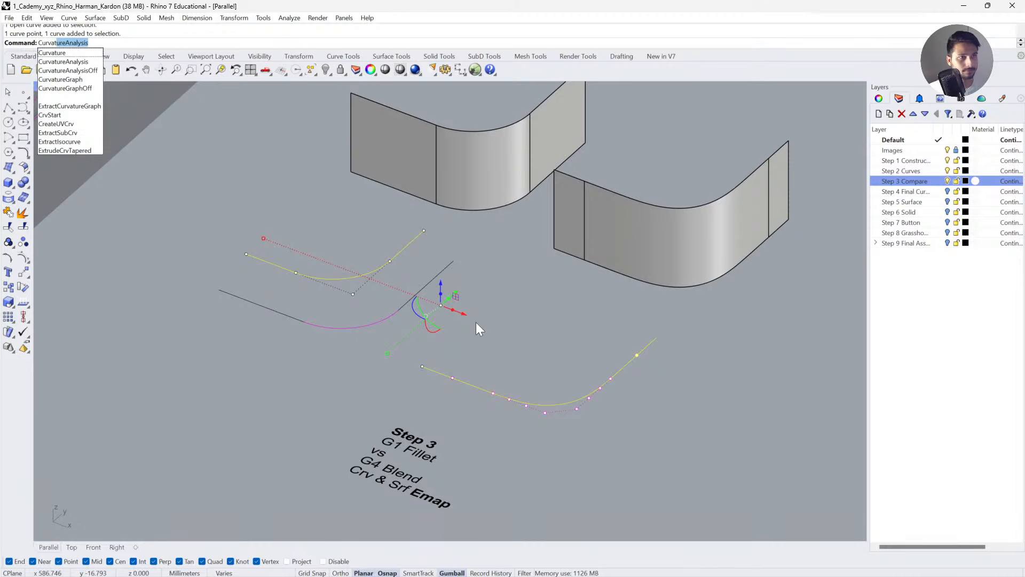
{"action": "left_click", "coordinate": [87, 80]}
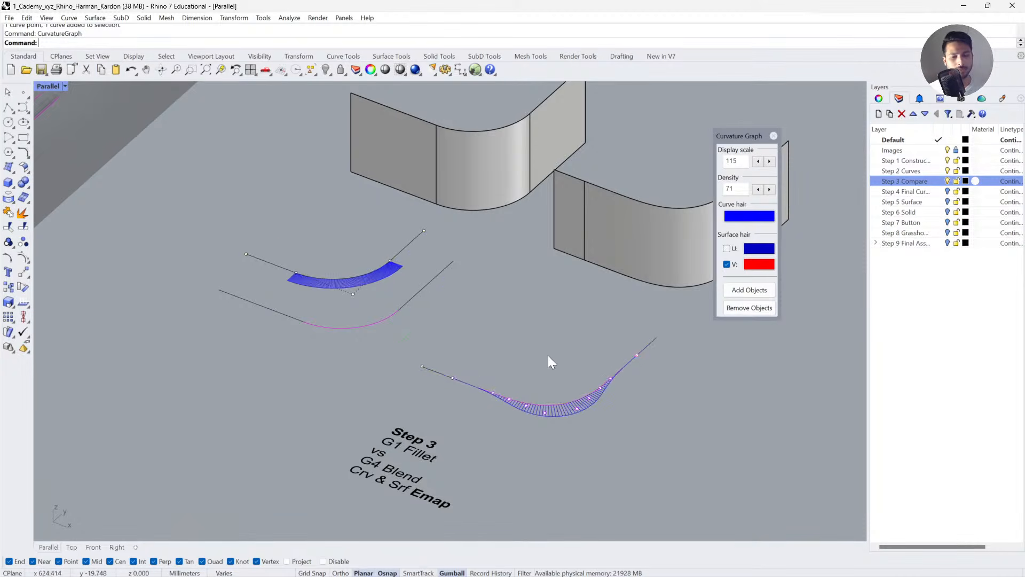
{"action": "right_click_drag", "start_coordinate": [548, 355], "coordinate": [610, 383]}
{"action": "scroll", "coordinate": [313, 262], "scroll_direction": "up", "scroll_amount": 5}
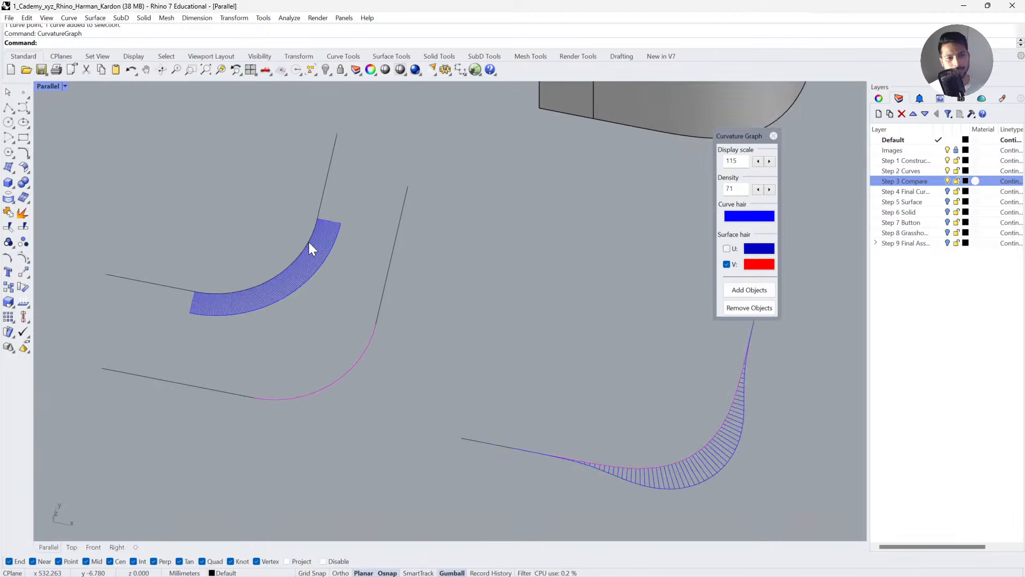
{"action": "right_click_drag", "start_coordinate": [359, 139], "coordinate": [362, 190], "text": "shift"}
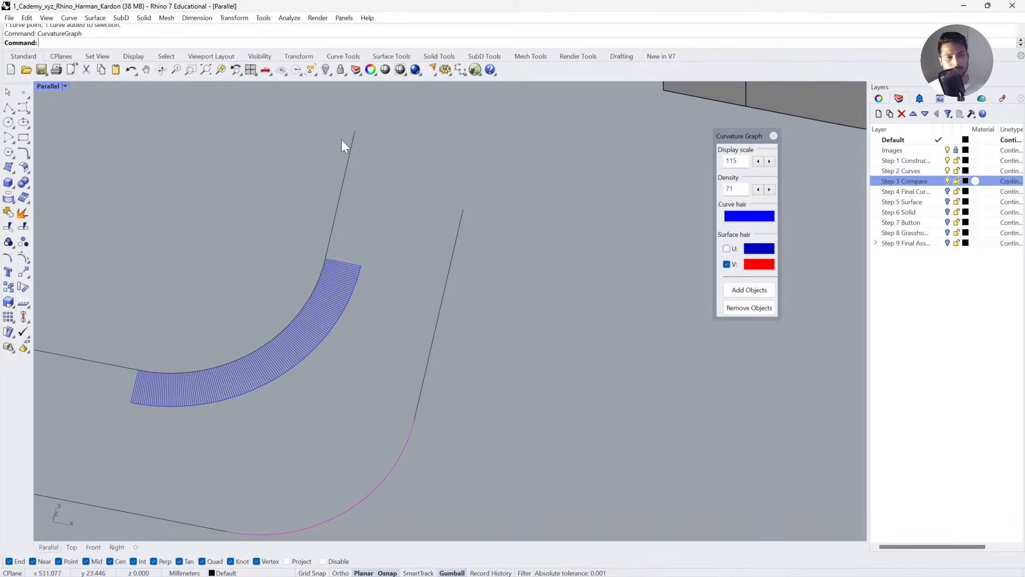
{"action": "left_click", "coordinate": [354, 131]}
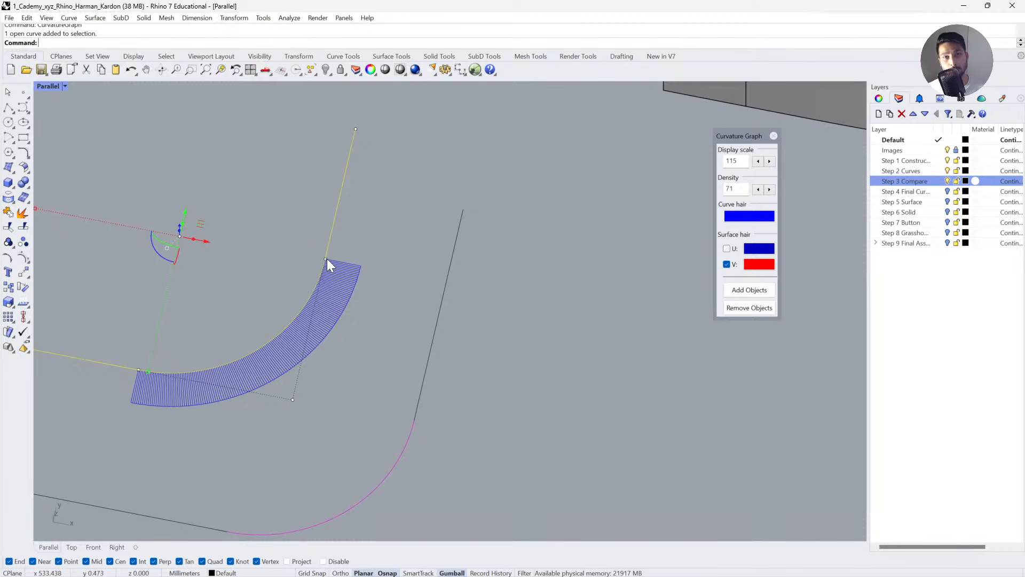
Examine the G4 blend sample's curvature graph where it meets the straight segments, and close the curvature graph.
{"action": "scroll", "coordinate": [320, 206], "scroll_direction": "down", "scroll_amount": 5}
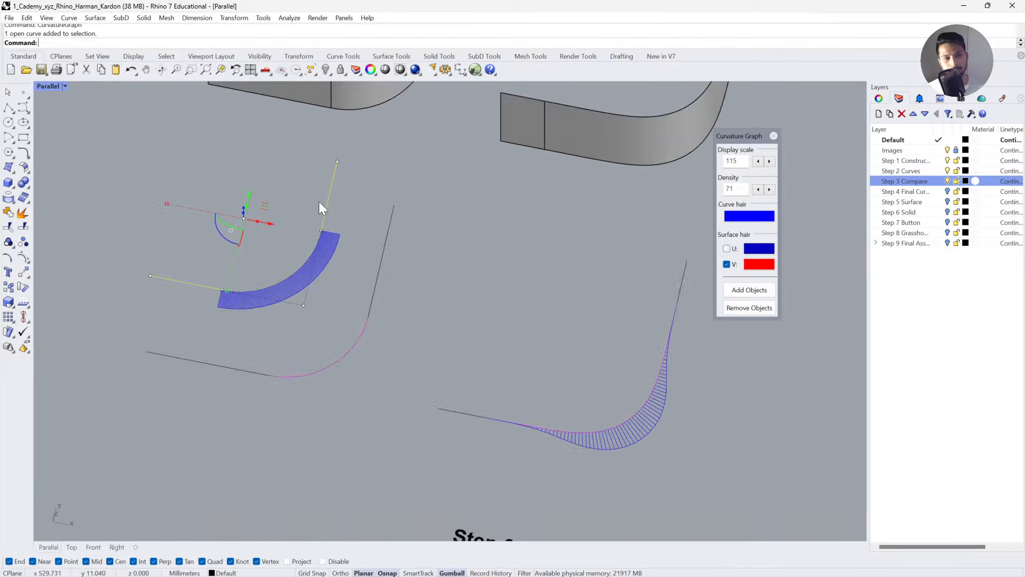
{"action": "scroll", "coordinate": [339, 258], "scroll_direction": "up", "scroll_amount": 3}
{"action": "scroll", "coordinate": [529, 214], "scroll_direction": "up", "scroll_amount": 5}
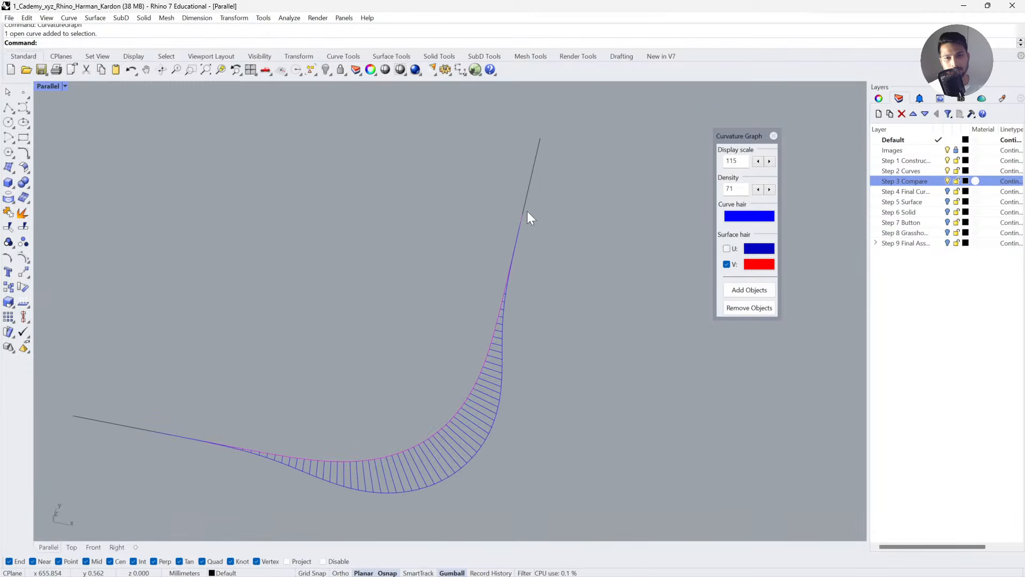
{"action": "left_click", "coordinate": [533, 181]}
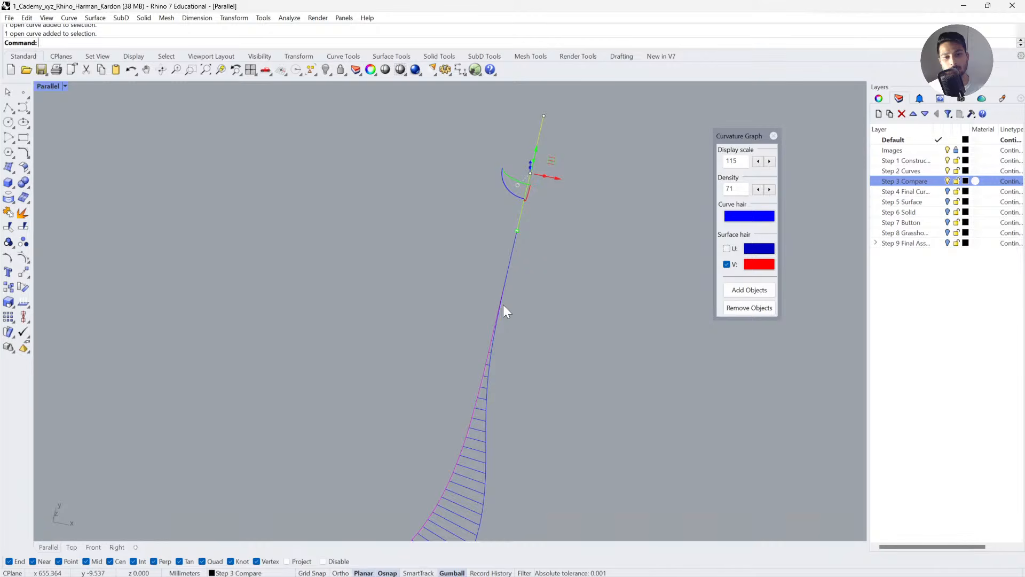
{"action": "right_click_drag", "start_coordinate": [496, 323], "coordinate": [470, 199]}
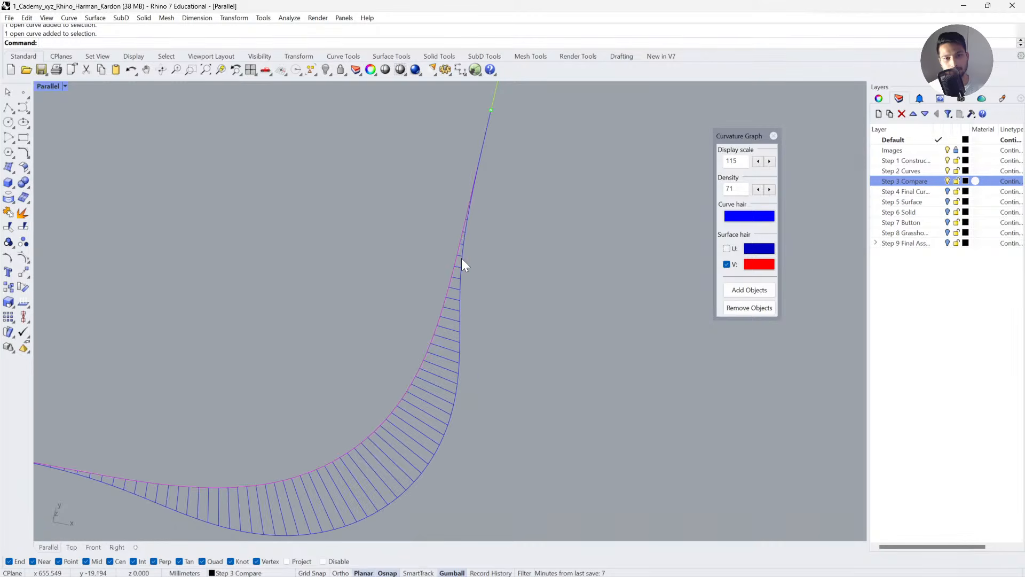
{"action": "scroll", "coordinate": [459, 304], "scroll_direction": "down", "scroll_amount": 5}
{"action": "right_click_drag", "start_coordinate": [448, 347], "coordinate": [413, 359]}
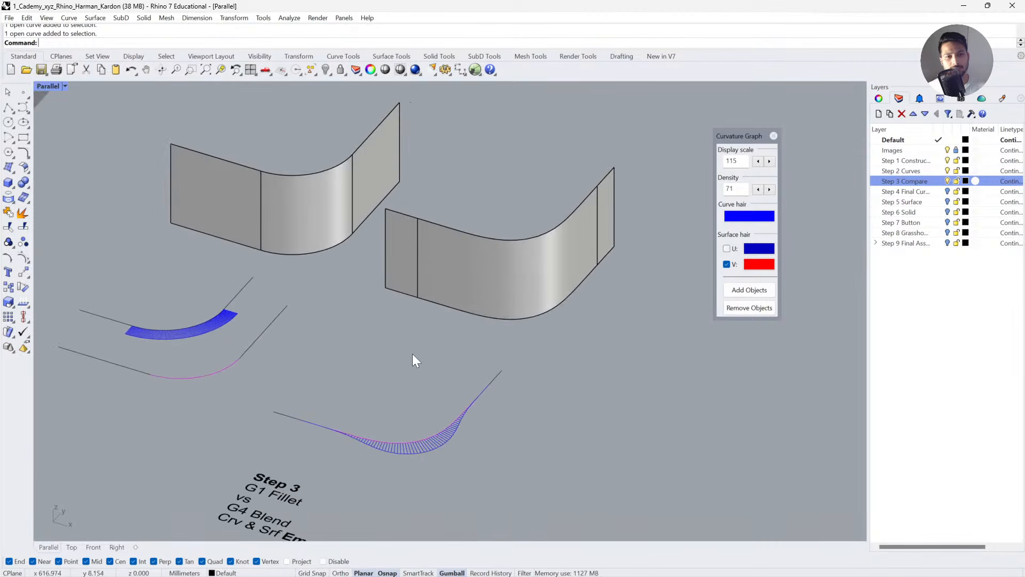
{"action": "left_click", "coordinate": [773, 135]}
Try extruding the G1 fillet and G4 blend sample curves upward into surfaces, and undo the extrusion.
{"action": "left_click_drag", "start_coordinate": [643, 308], "coordinate": [415, 194]}
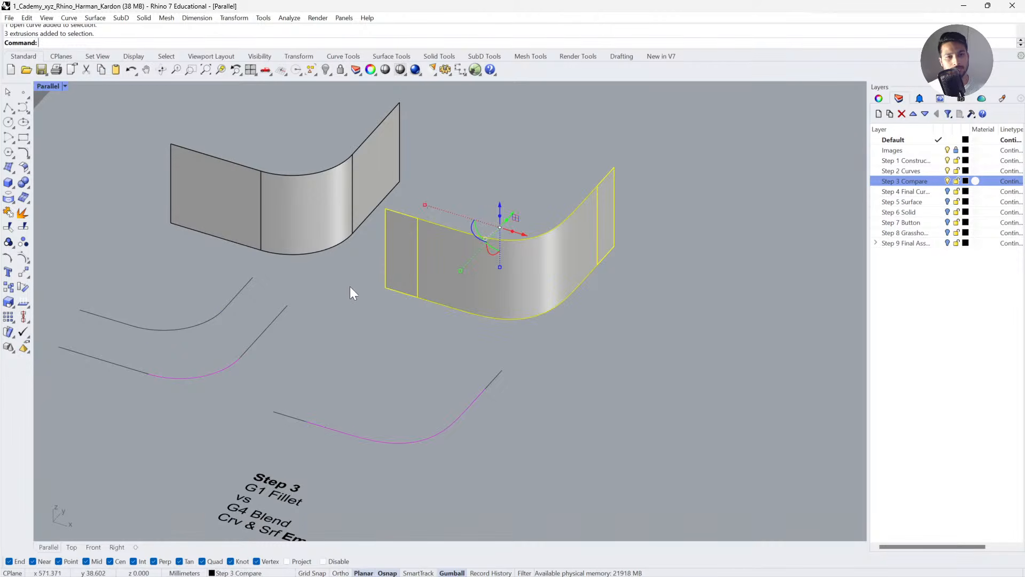
{"action": "left_click_drag", "start_coordinate": [370, 269], "coordinate": [259, 185], "text": "shift"}
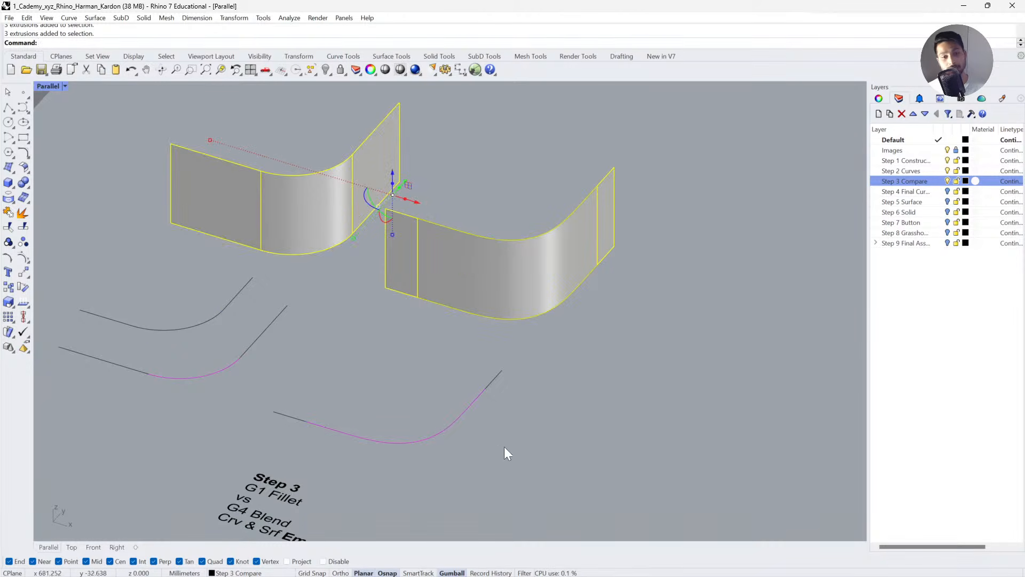
{"action": "left_click_drag", "start_coordinate": [504, 447], "coordinate": [408, 395]}
{"action": "left_click_drag", "start_coordinate": [288, 429], "coordinate": [287, 427], "text": "shift"}
{"action": "left_click_drag", "start_coordinate": [160, 396], "coordinate": [104, 360], "text": "shift"}
{"action": "left_click_drag", "start_coordinate": [281, 348], "coordinate": [282, 292]}
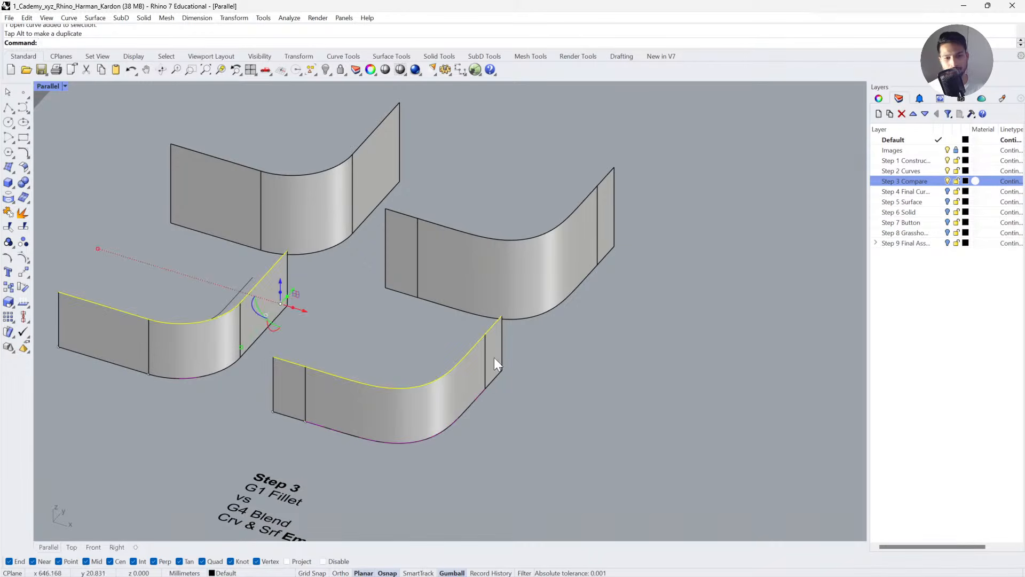
{"action": "key", "text": "Escape"}
{"action": "key", "text": "ctrl+z"}
Apply an EMap environment reflection to all the G1 fillet and G4 blend sample surfaces.
{"action": "left_click_drag", "start_coordinate": [681, 274], "coordinate": [357, 214]}
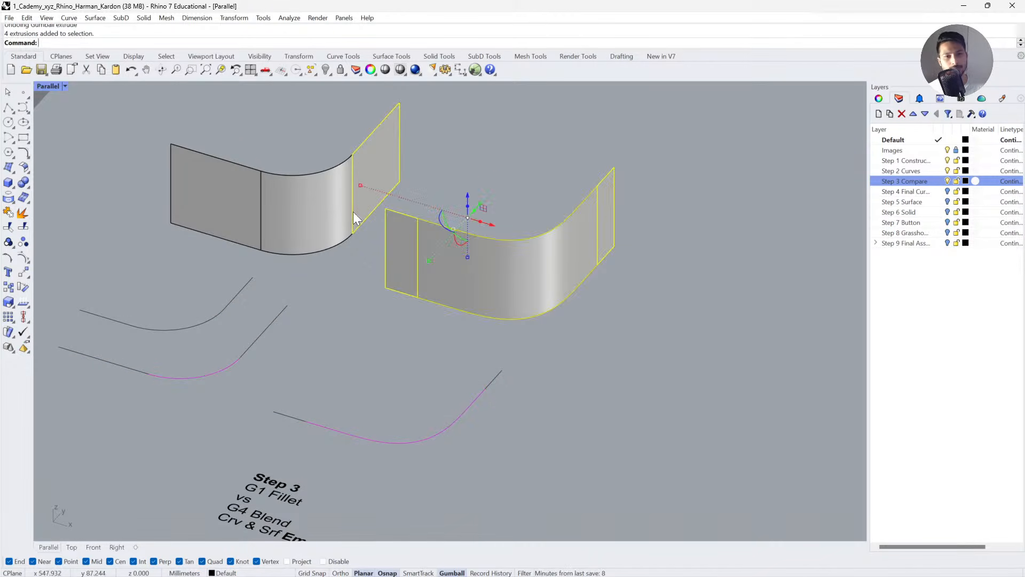
{"action": "left_click_drag", "start_coordinate": [340, 266], "coordinate": [249, 213]}
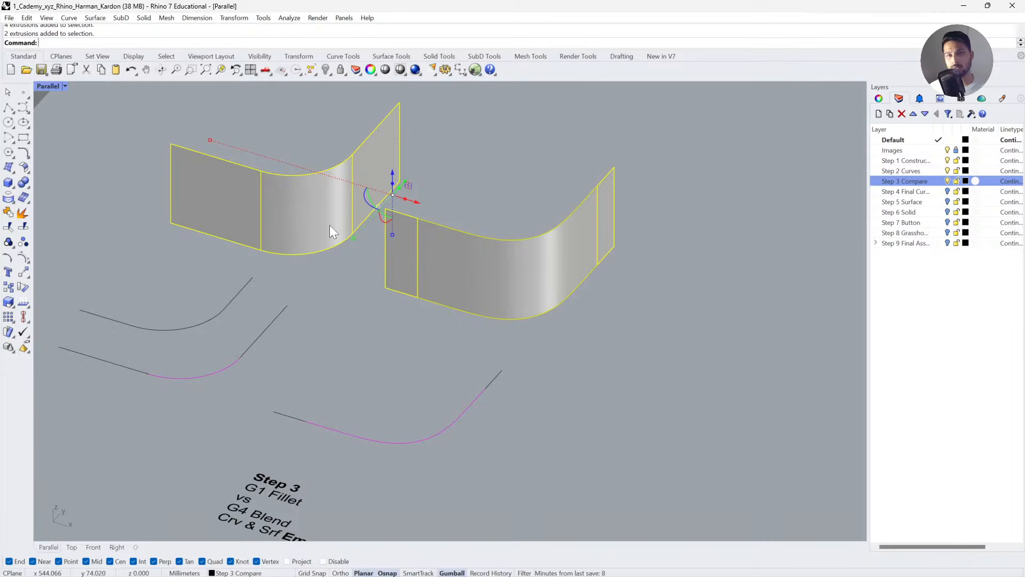
{"action": "type", "text": "EMap"}
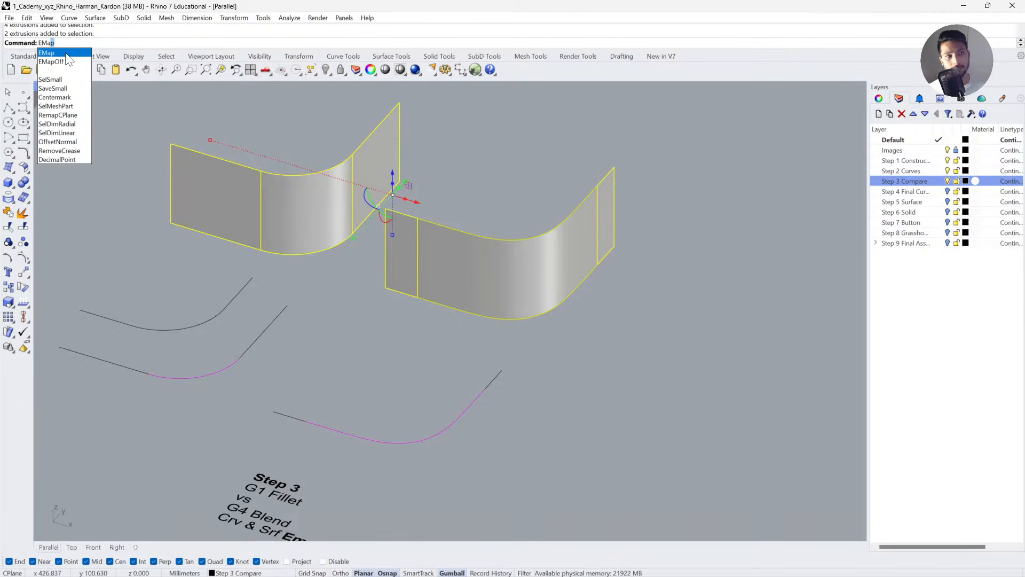
{"action": "left_click", "coordinate": [66, 54]}
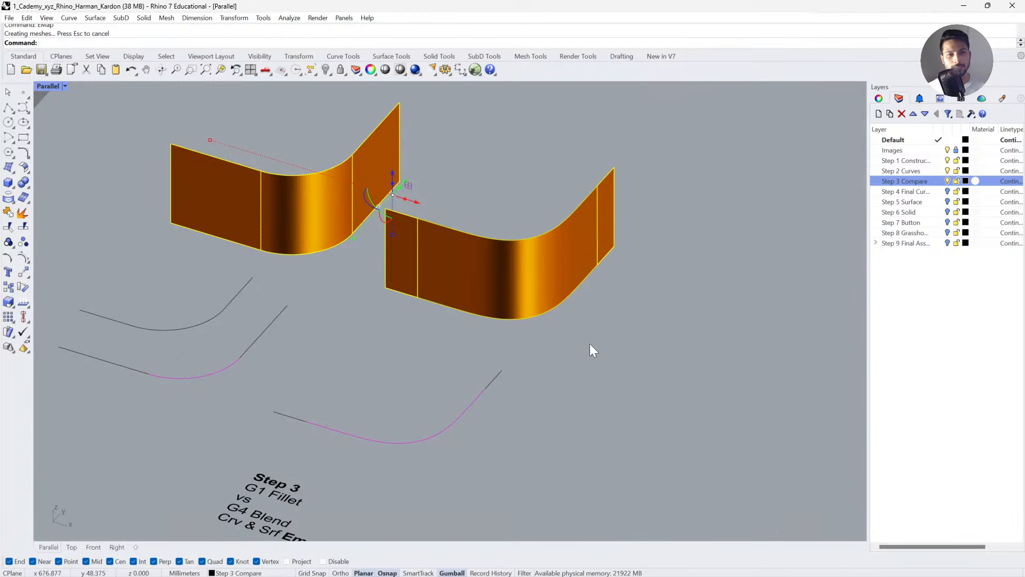
Compare how the reflections flow across the G1 fillet and G4 blend surfaces from several viewing angles.
{"action": "right_click_drag", "start_coordinate": [590, 344], "coordinate": [392, 221]}
{"action": "scroll", "coordinate": [499, 225], "scroll_direction": "up", "scroll_amount": 5}
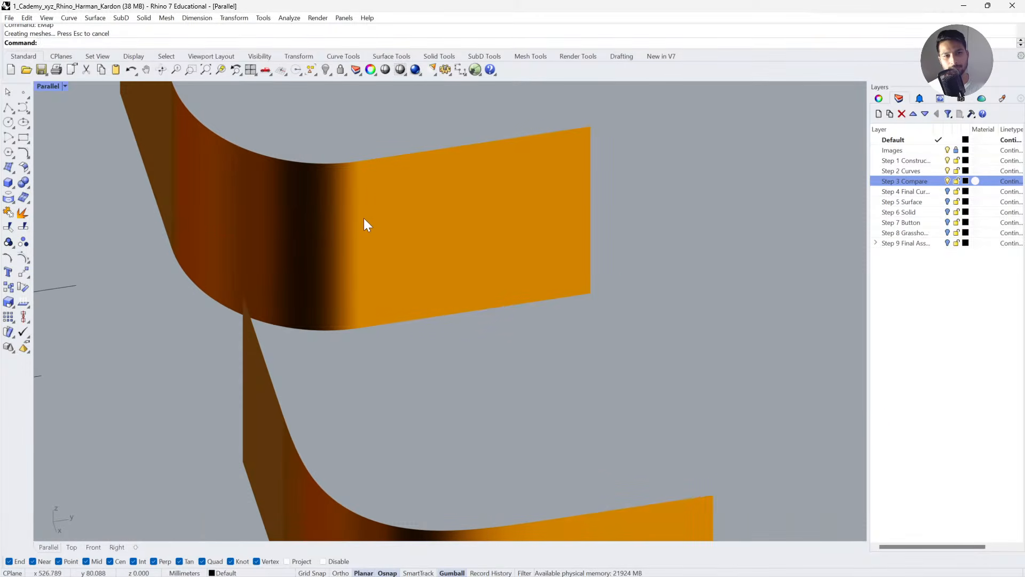
{"action": "scroll", "coordinate": [363, 200], "scroll_direction": "down", "scroll_amount": 5}
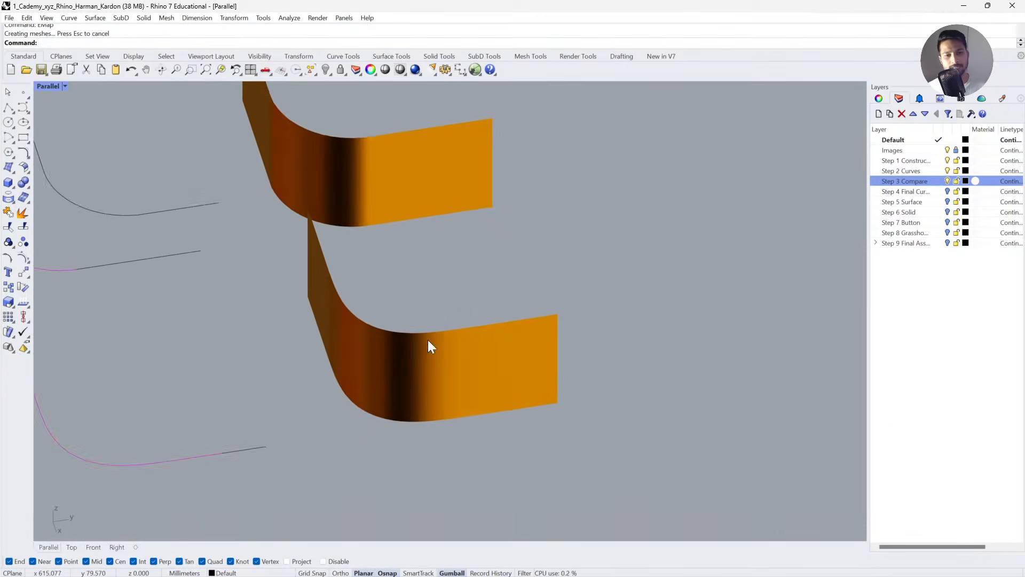
{"action": "right_click_drag", "start_coordinate": [428, 339], "coordinate": [586, 300]}
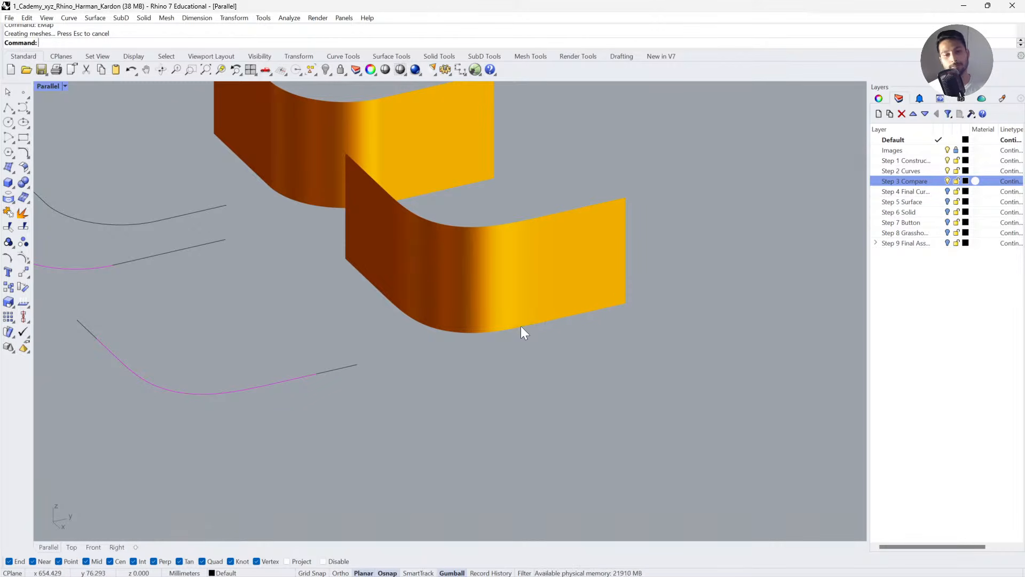
{"action": "right_click_drag", "start_coordinate": [347, 313], "coordinate": [401, 320]}
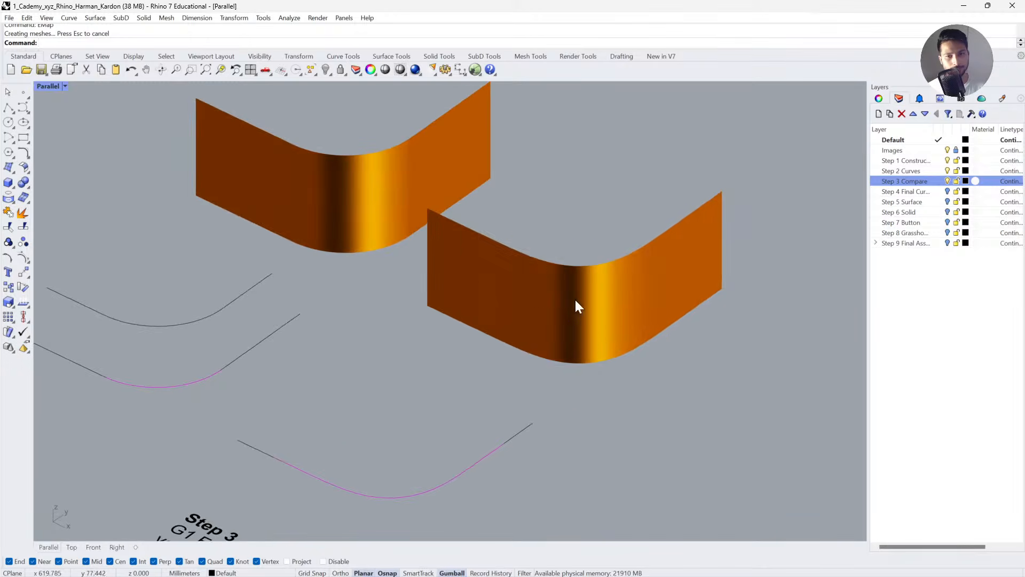
{"action": "left_click", "coordinate": [561, 277]}
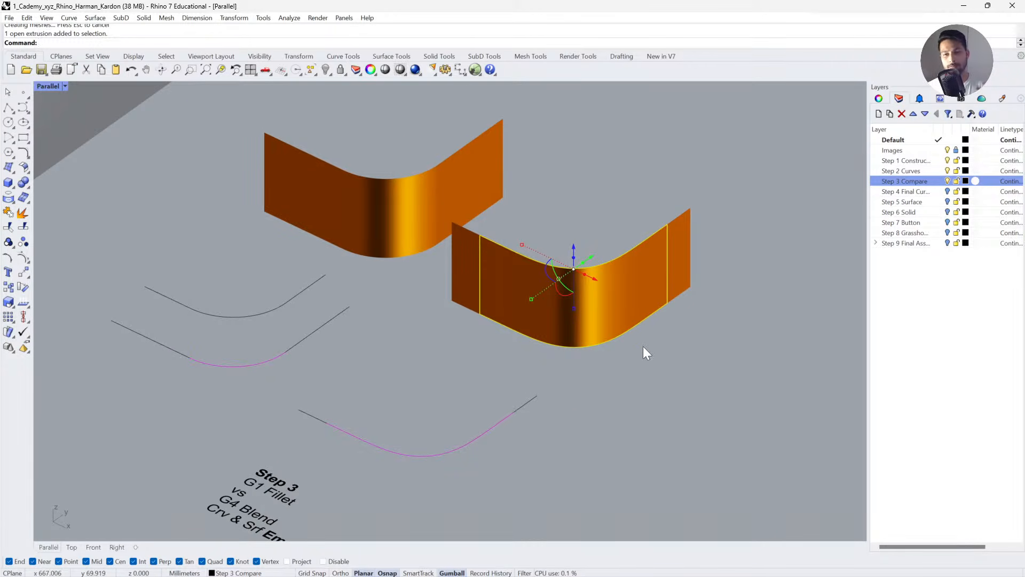
{"action": "left_click", "coordinate": [641, 341]}
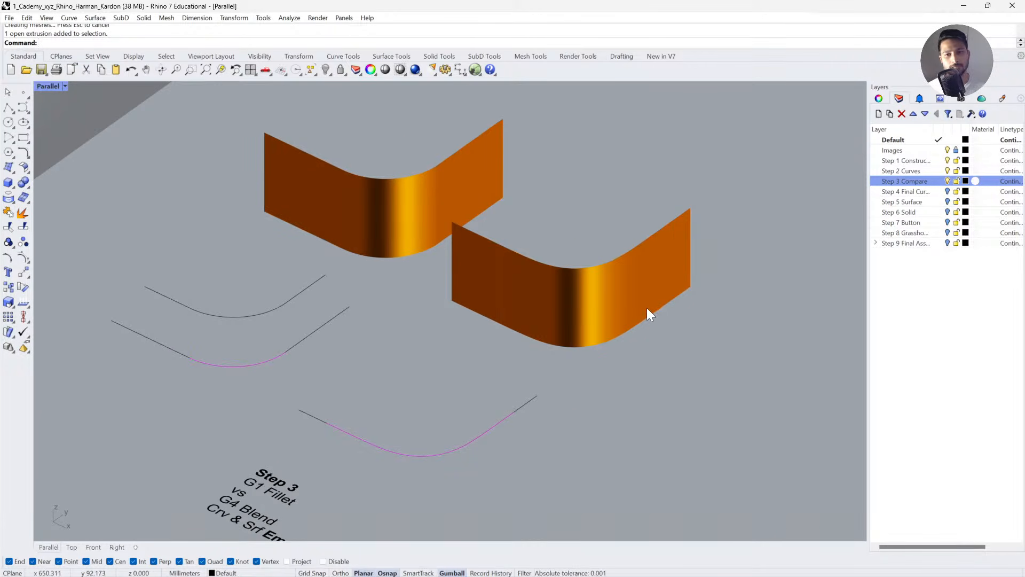
{"action": "scroll", "coordinate": [641, 313], "scroll_direction": "up", "scroll_amount": 3}
{"action": "scroll", "coordinate": [554, 222], "scroll_direction": "down", "scroll_amount": 5}
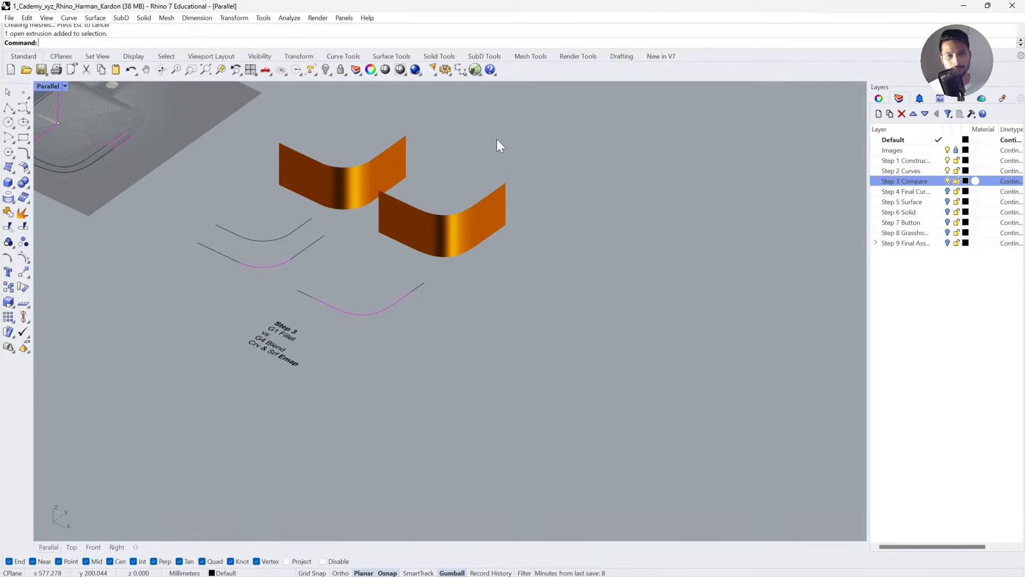
{"action": "left_click_drag", "start_coordinate": [496, 140], "coordinate": [351, 240]}
{"action": "left_click_drag", "start_coordinate": [474, 138], "coordinate": [386, 247]}
{"action": "left_click", "coordinate": [322, 186], "text": "shift"}
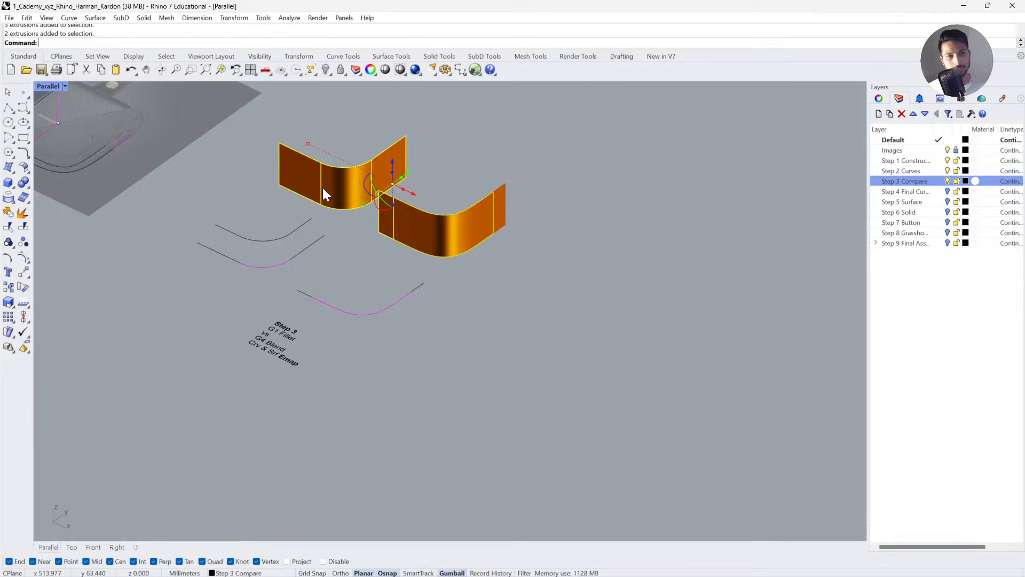
{"action": "left_click", "coordinate": [504, 235]}
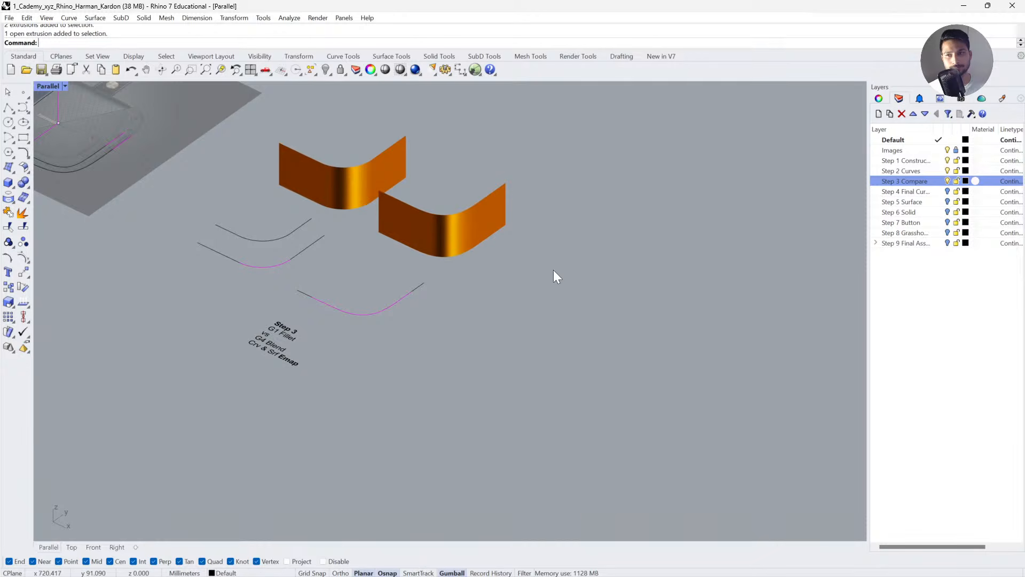
Show the Step 4 Final Curves layer and bring its Final Output curves into view.
{"action": "left_click", "coordinate": [948, 192]}
{"action": "right_click_drag", "start_coordinate": [636, 332], "coordinate": [502, 229]}
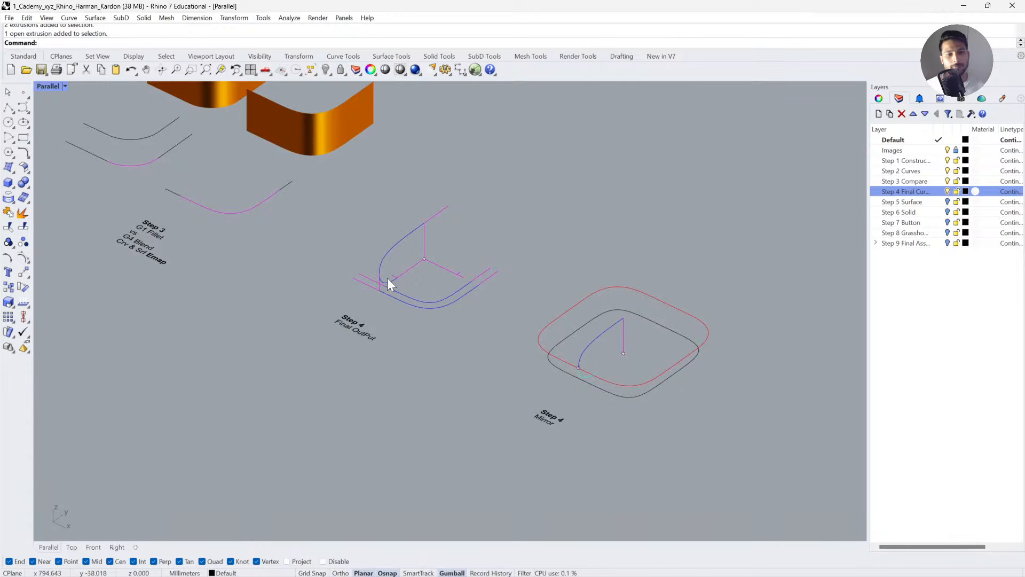
{"action": "scroll", "coordinate": [387, 278], "scroll_direction": "up", "scroll_amount": 5}
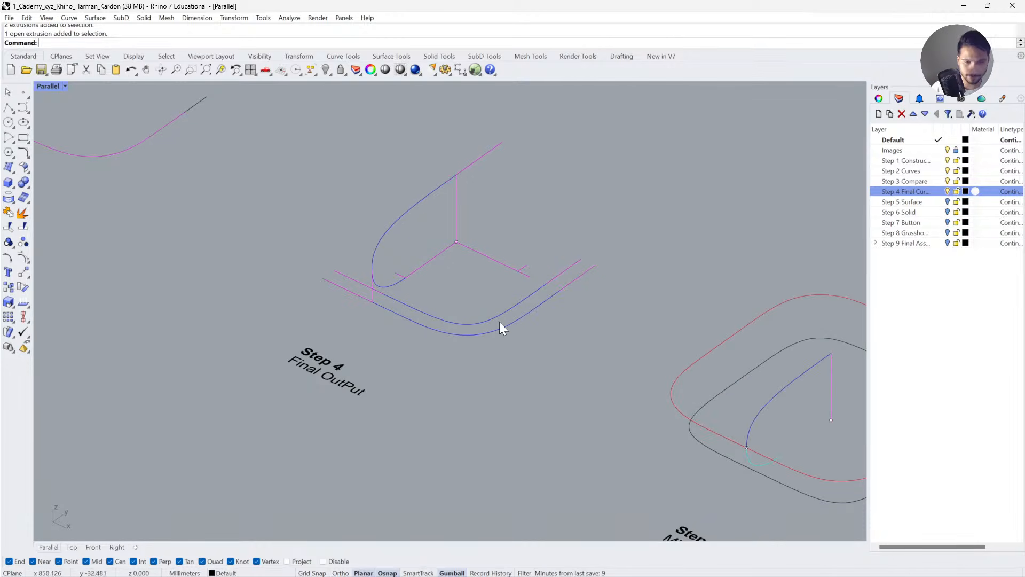
{"action": "left_click_drag", "start_coordinate": [495, 299], "coordinate": [466, 354]}
{"action": "scroll", "coordinate": [450, 341], "scroll_direction": "down", "scroll_amount": 1}
{"action": "key", "text": "Escape"}
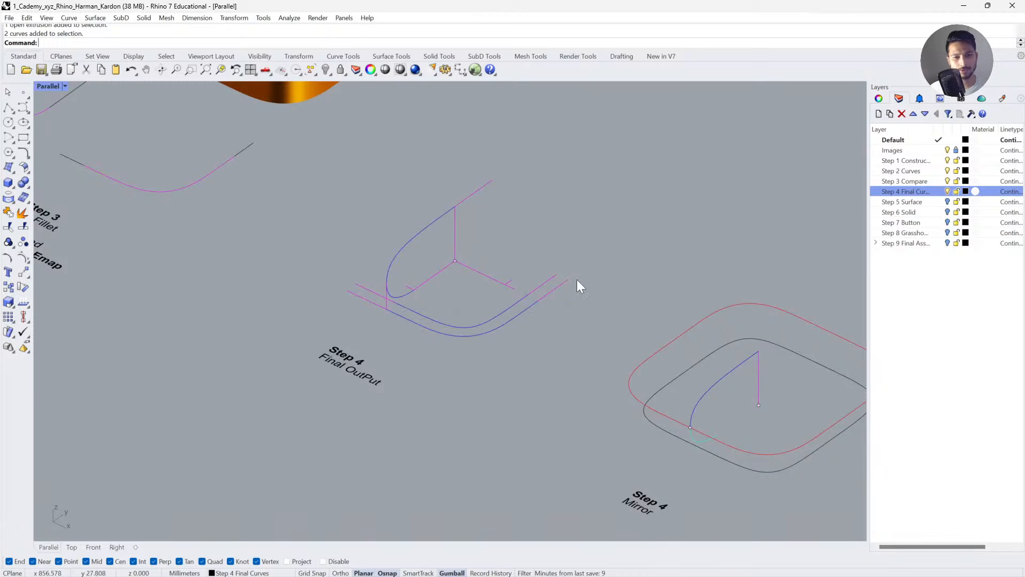
Delete the straight construction lines at the ends of the two outline curves and the centre axis lines in Step 4 Final Output.
{"action": "scroll", "coordinate": [581, 284], "scroll_direction": "up", "scroll_amount": 2}
{"action": "left_click", "coordinate": [513, 269]}
{"action": "key", "text": "Delete"}
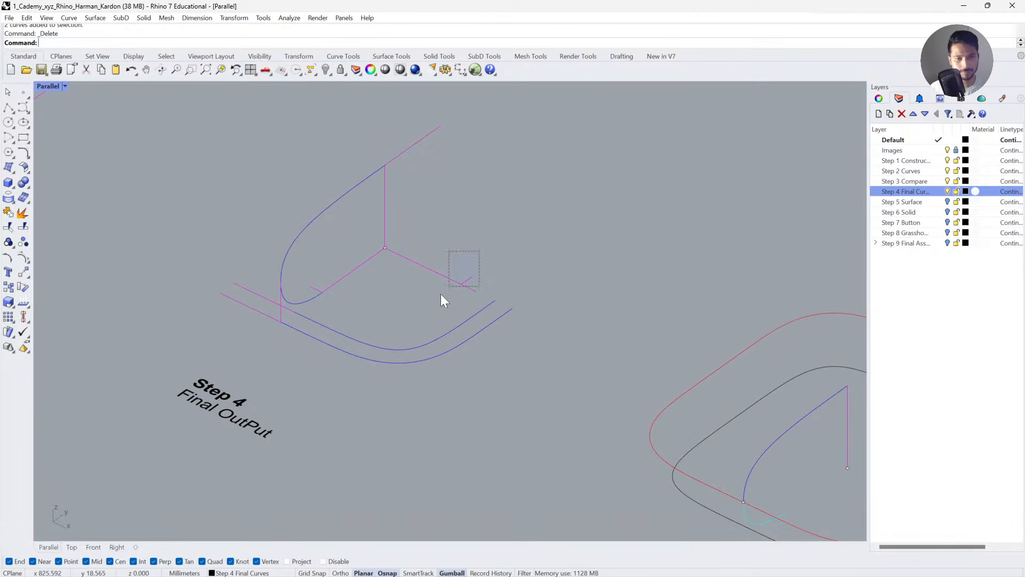
{"action": "left_click_drag", "start_coordinate": [367, 274], "coordinate": [365, 274]}
{"action": "key", "text": "Delete"}
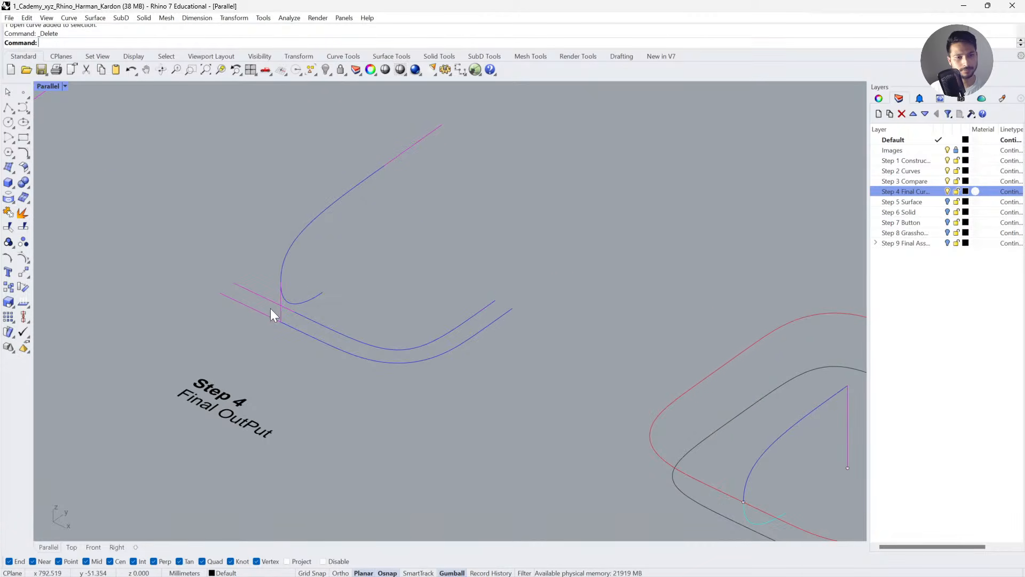
{"action": "left_click", "coordinate": [275, 306]}
{"action": "key", "text": "Delete"}
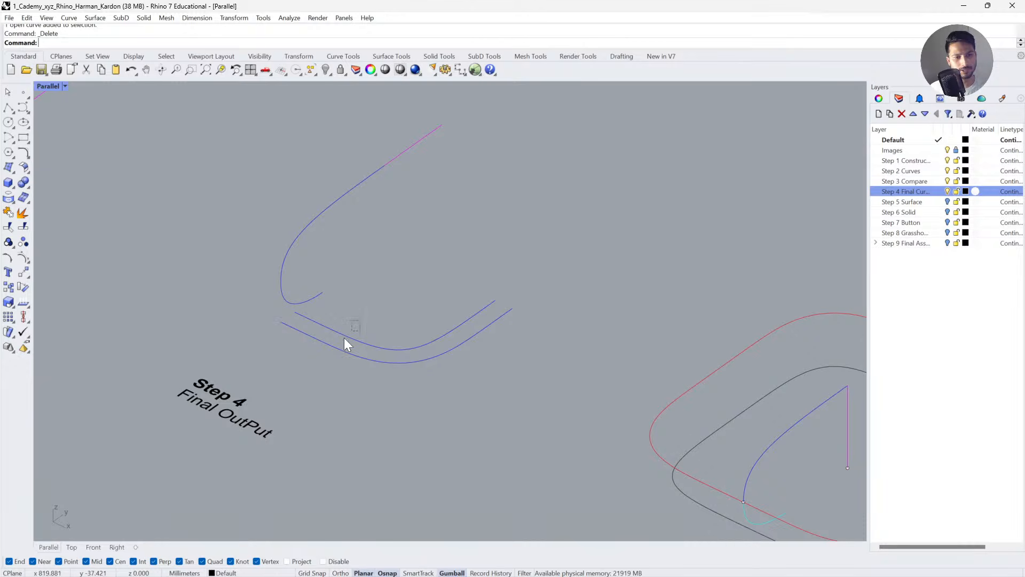
Mirror the two blended corner outline curves about their front endpoint, keeping the originals, to form the front half of both outlines.
{"action": "left_click_drag", "start_coordinate": [344, 338], "coordinate": [325, 353]}
{"action": "type", "text": "mirror"}
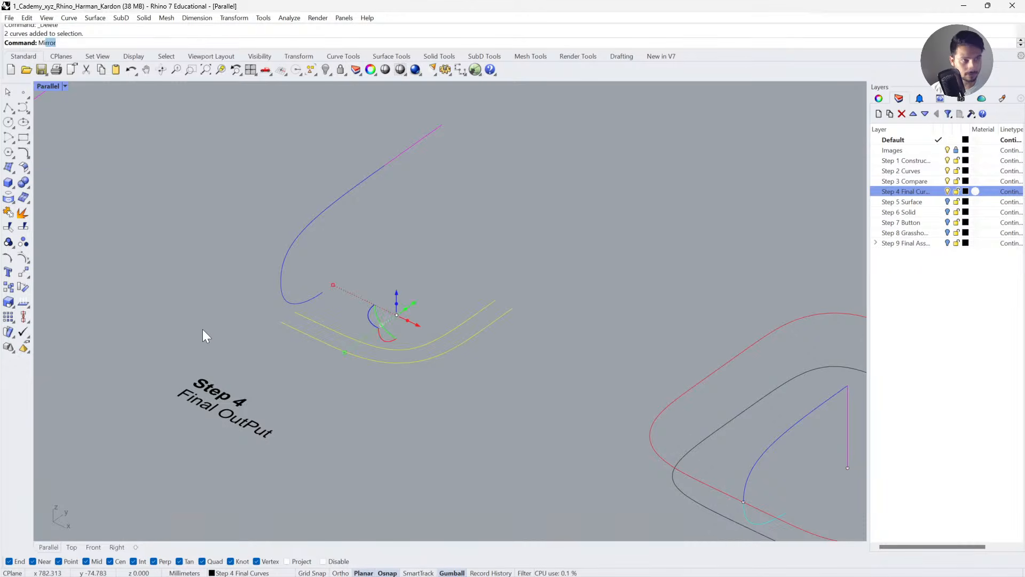
{"action": "key", "text": "Return"}
{"action": "left_click", "coordinate": [278, 322]}
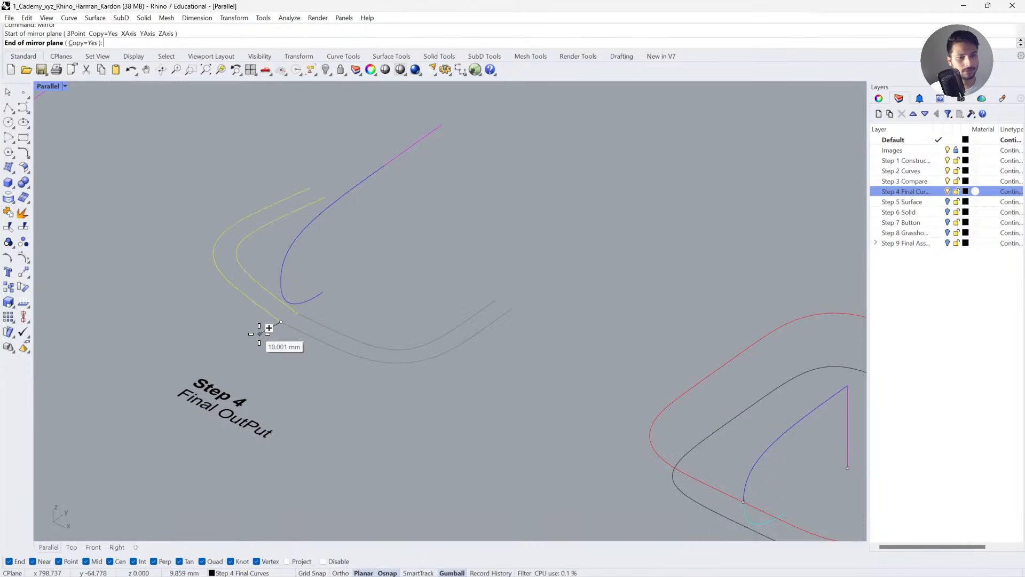
{"action": "left_click", "coordinate": [262, 345]}
Mirror all four outline curves about the inner curve's open endpoint to complete both rounded-square outlines.
{"action": "left_click", "coordinate": [224, 302], "text": "shift"}
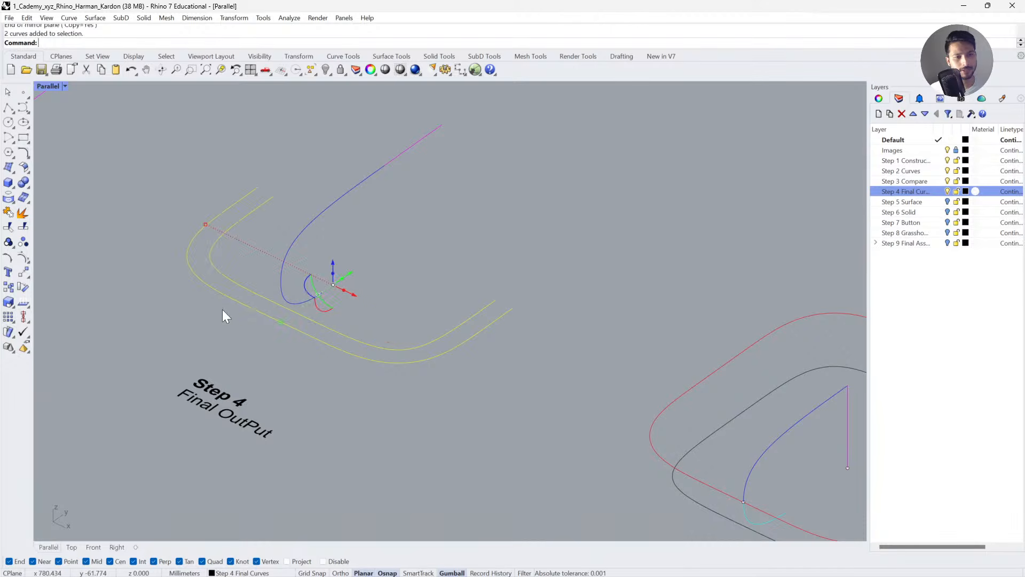
{"action": "key", "text": "Return"}
{"action": "left_click", "coordinate": [496, 301]}
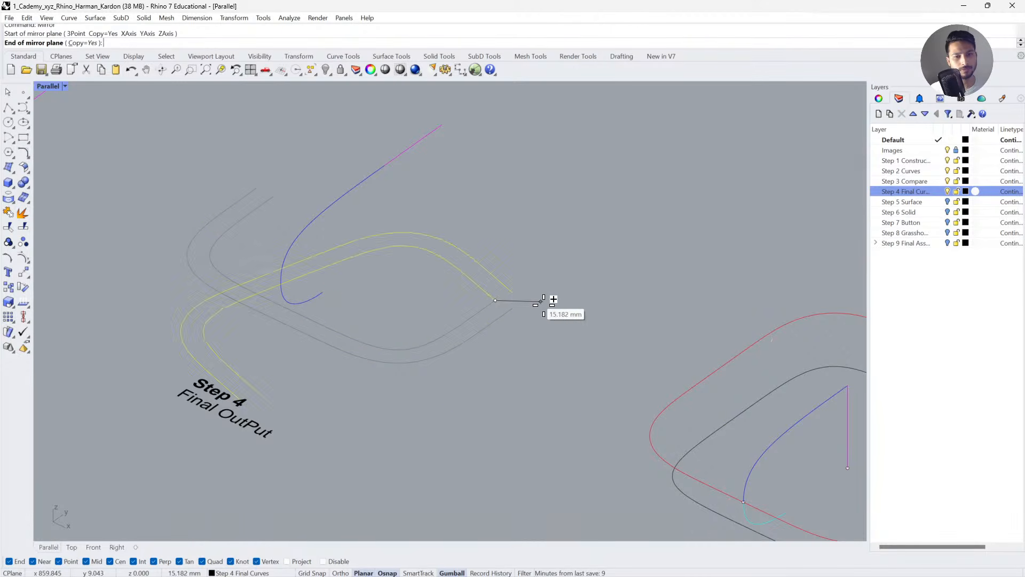
{"action": "left_click", "coordinate": [551, 339]}
Join the eight mirrored outline curves into two closed curves, and select the outer one.
{"action": "left_click_drag", "start_coordinate": [574, 349], "coordinate": [505, 303]}
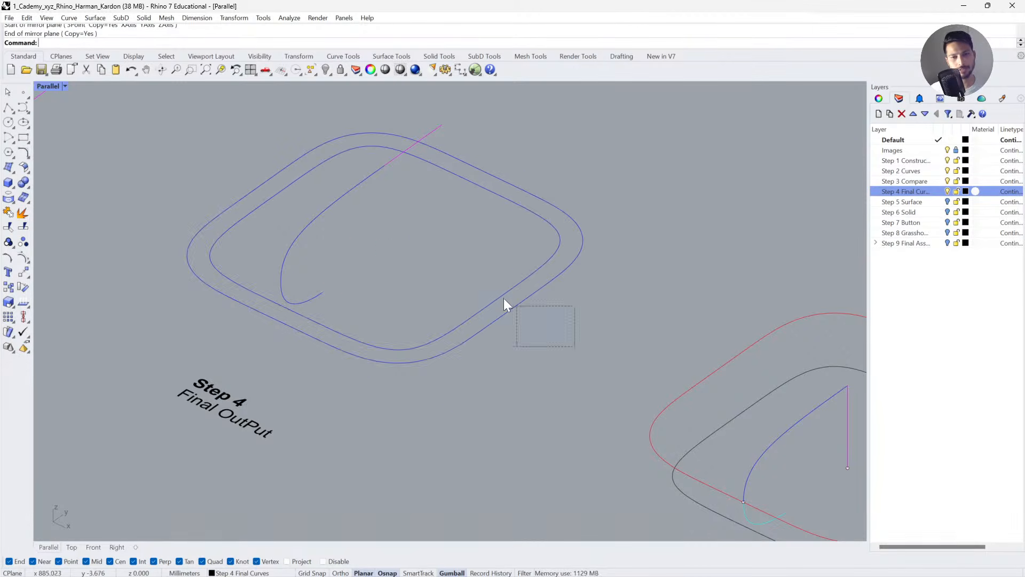
{"action": "left_click_drag", "start_coordinate": [247, 262], "coordinate": [185, 202]}
{"action": "left_click_drag", "start_coordinate": [358, 158], "coordinate": [288, 146]}
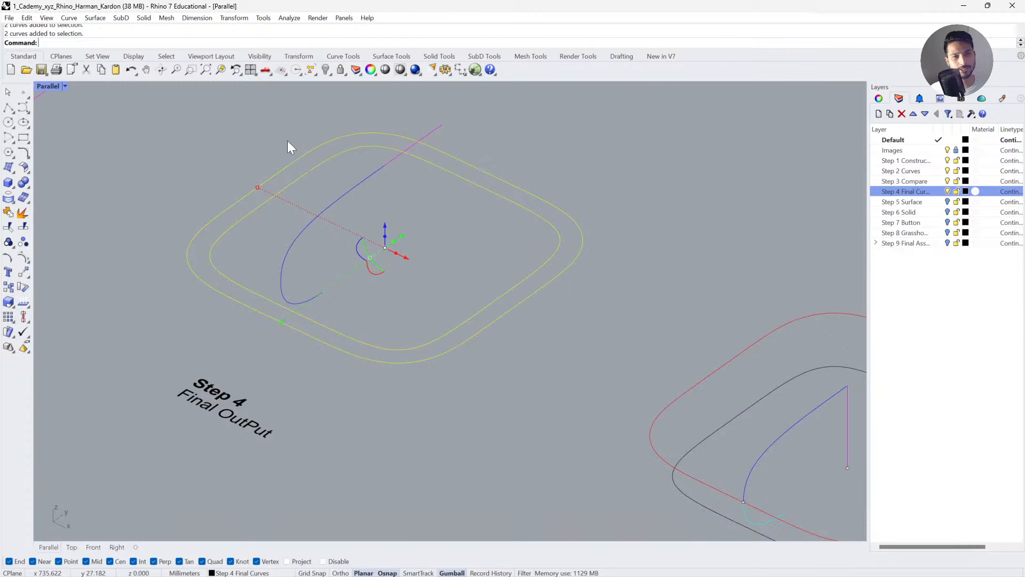
{"action": "left_click", "coordinate": [9, 214]}
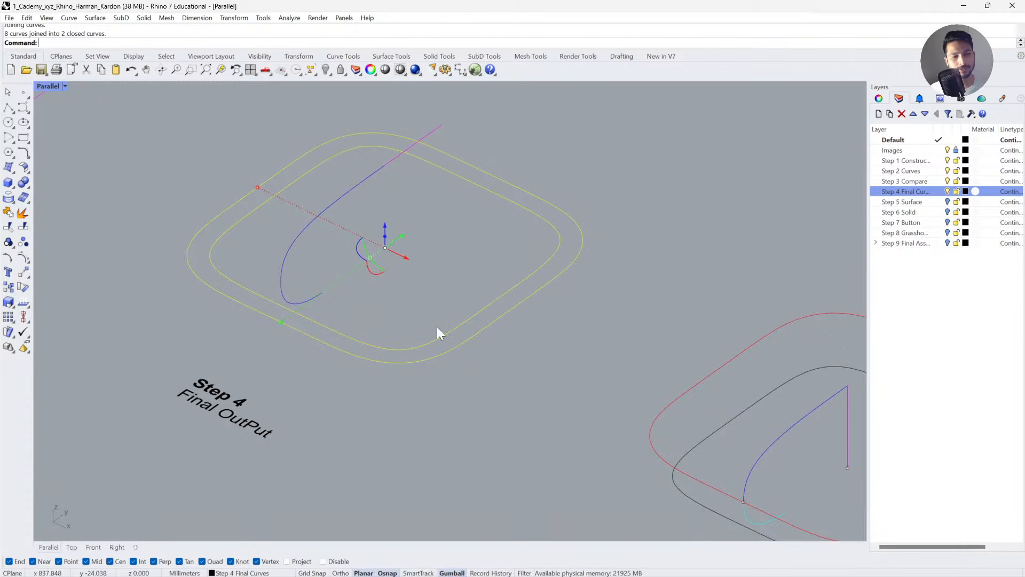
{"action": "key", "text": "Escape"}
{"action": "left_click", "coordinate": [283, 323]}
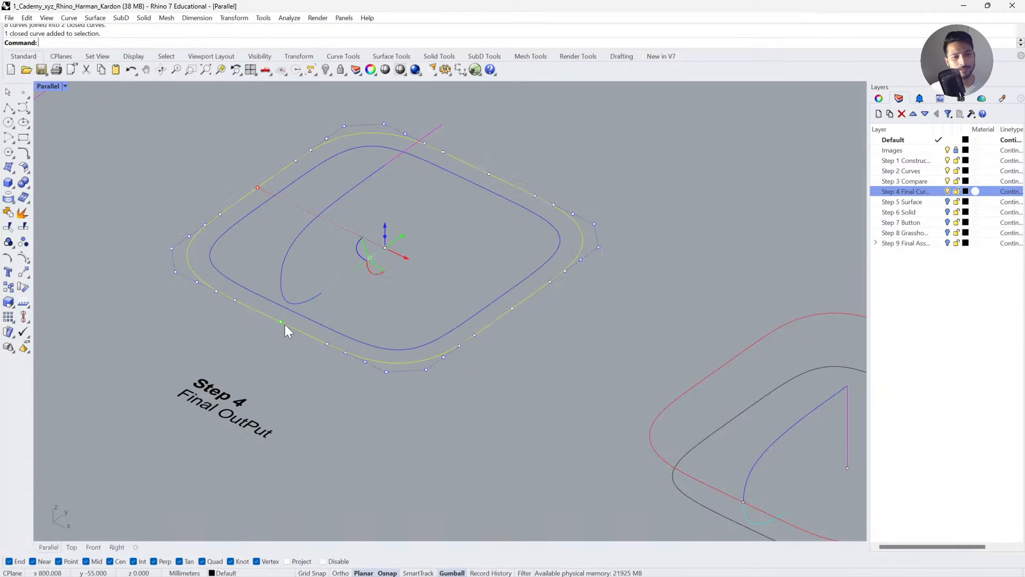
{"action": "left_click", "coordinate": [280, 294]}
{"action": "left_click", "coordinate": [319, 340]}
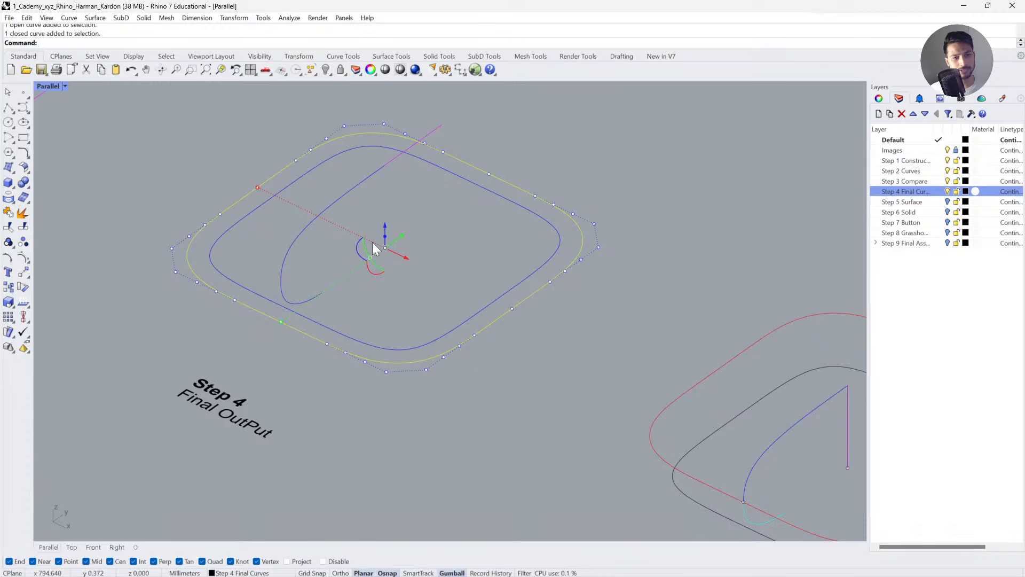
{"action": "left_click_drag", "start_coordinate": [386, 225], "coordinate": [385, 193]}
{"action": "key", "text": "ctrl+z"}
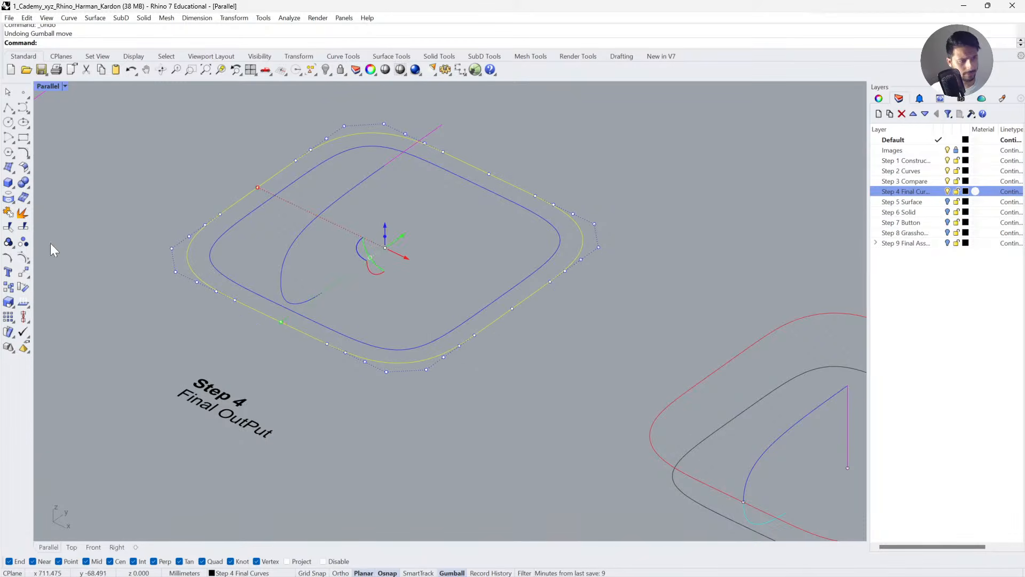
Move the outer closed outline straight up 16.5 mm, from its front point to the lower end of the upper side profile curve.
{"action": "left_click", "coordinate": [24, 273]}
{"action": "left_click", "coordinate": [290, 326]}
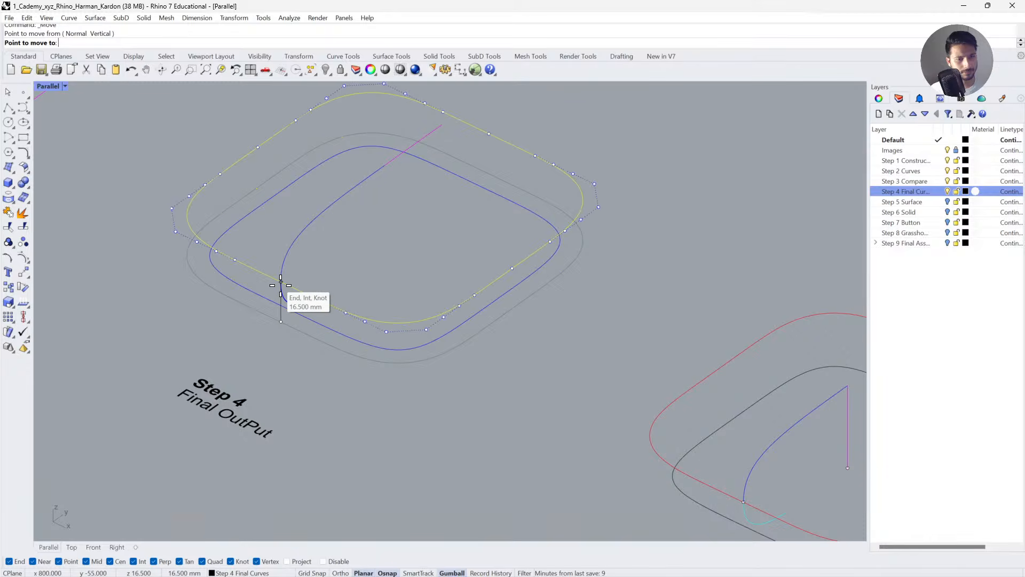
{"action": "left_click", "coordinate": [281, 285]}
{"action": "key", "text": "Escape"}
Examine the reference outlines, side profile curves and points in the Step 4 Mirror set.
{"action": "right_click_drag", "start_coordinate": [293, 350], "coordinate": [378, 343]}
{"action": "scroll", "coordinate": [304, 288], "scroll_direction": "down", "scroll_amount": 2}
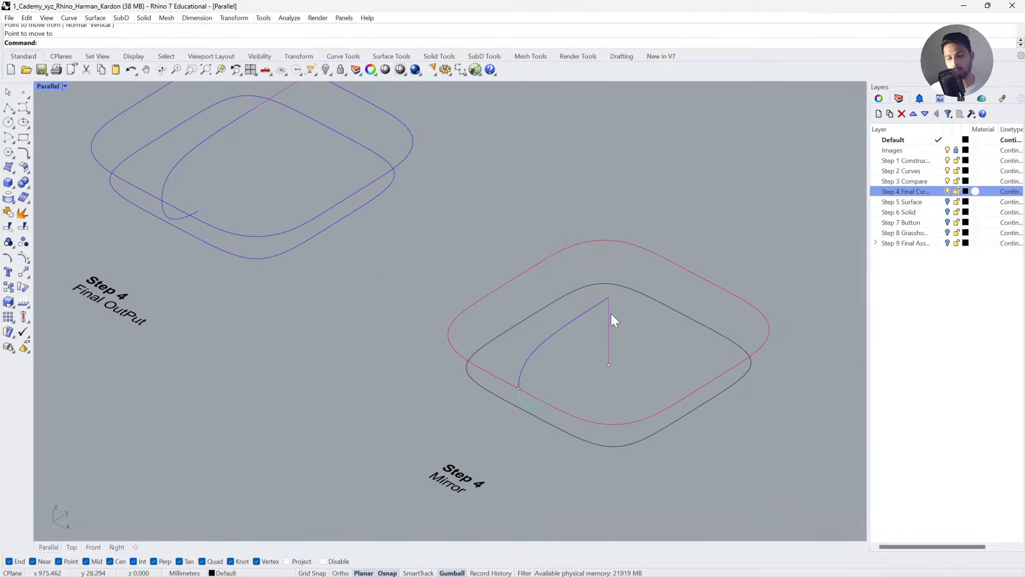
{"action": "left_click", "coordinate": [642, 420]}
{"action": "left_click", "coordinate": [645, 430]}
{"action": "left_click", "coordinate": [488, 408]}
{"action": "scroll", "coordinate": [491, 384], "scroll_direction": "down", "scroll_amount": 2}
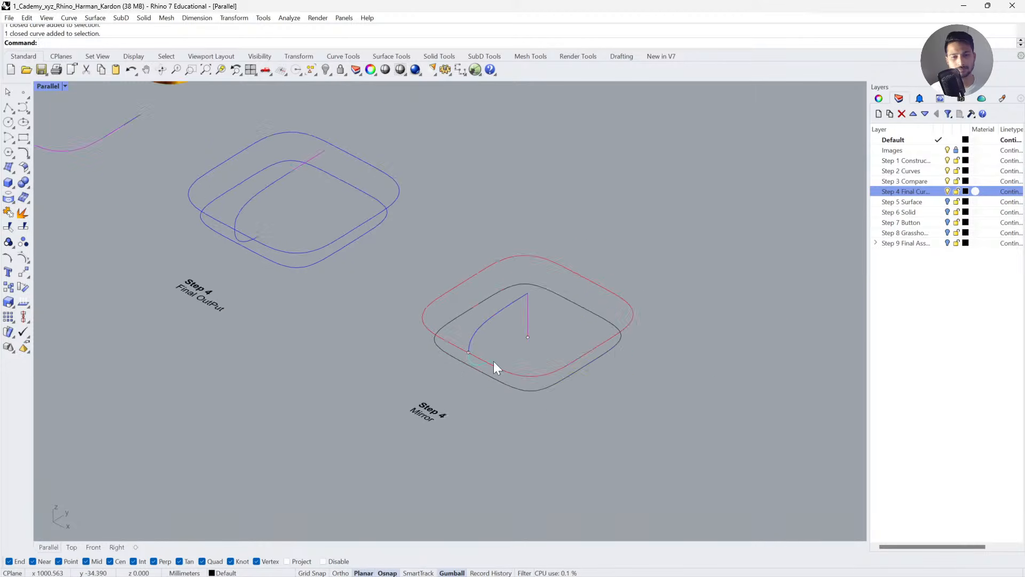
{"action": "right_click_drag", "start_coordinate": [493, 361], "coordinate": [671, 377]}
{"action": "left_click_drag", "start_coordinate": [671, 402], "coordinate": [505, 309]}
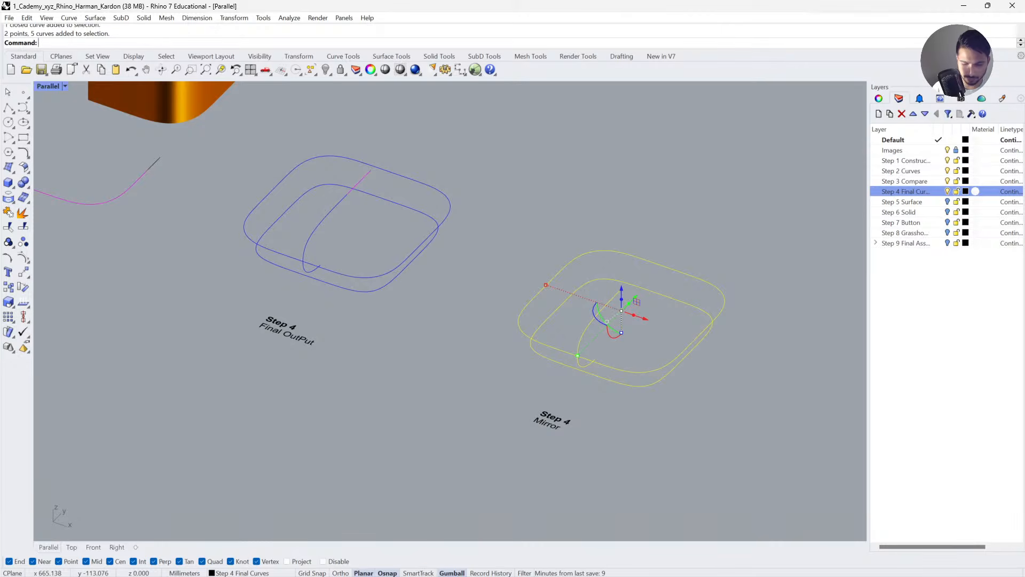
{"action": "left_click", "coordinate": [592, 422]}
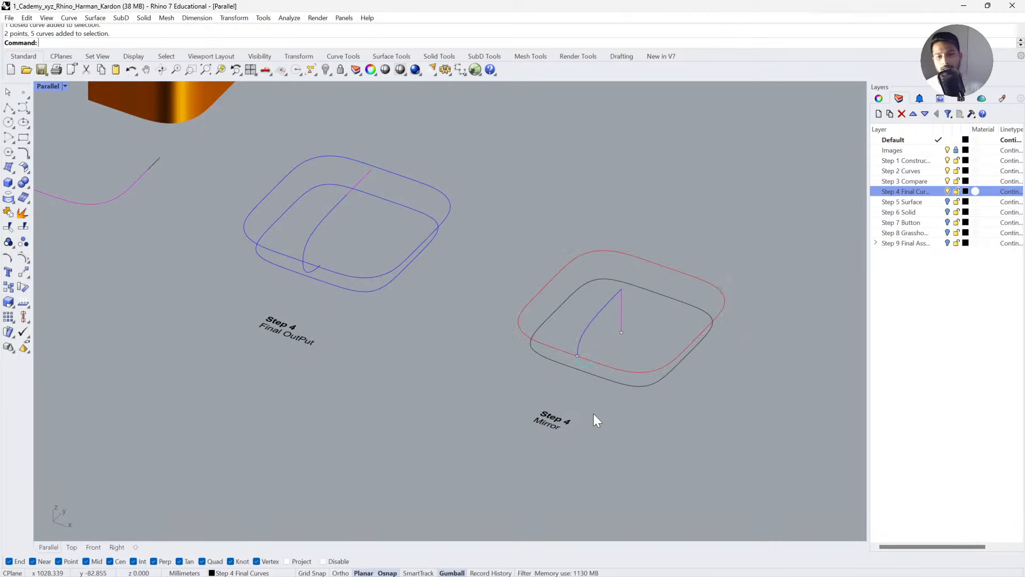
{"action": "left_click_drag", "start_coordinate": [701, 386], "coordinate": [546, 312]}
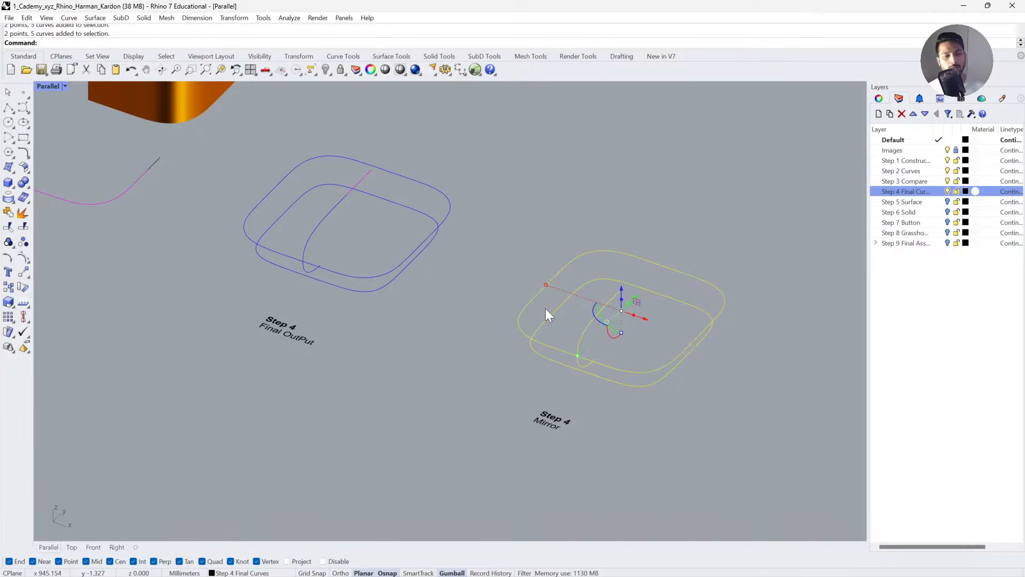
Inspect the two closed outlines and the side profile curves of Step 4 Final Output up close.
{"action": "left_click_drag", "start_coordinate": [442, 294], "coordinate": [307, 254]}
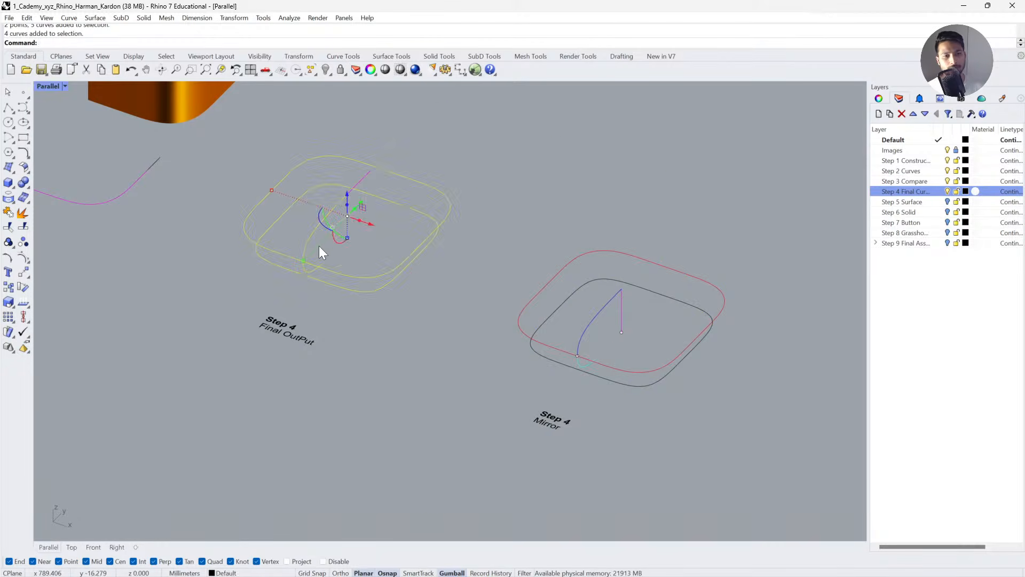
{"action": "key", "text": "ctrl+shift+e"}
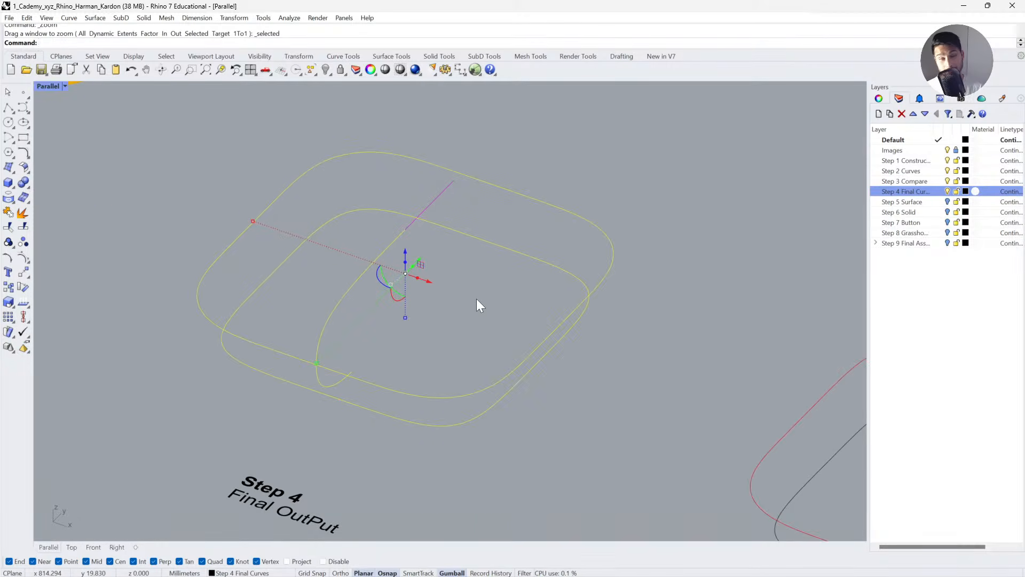
{"action": "key", "text": "Escape"}
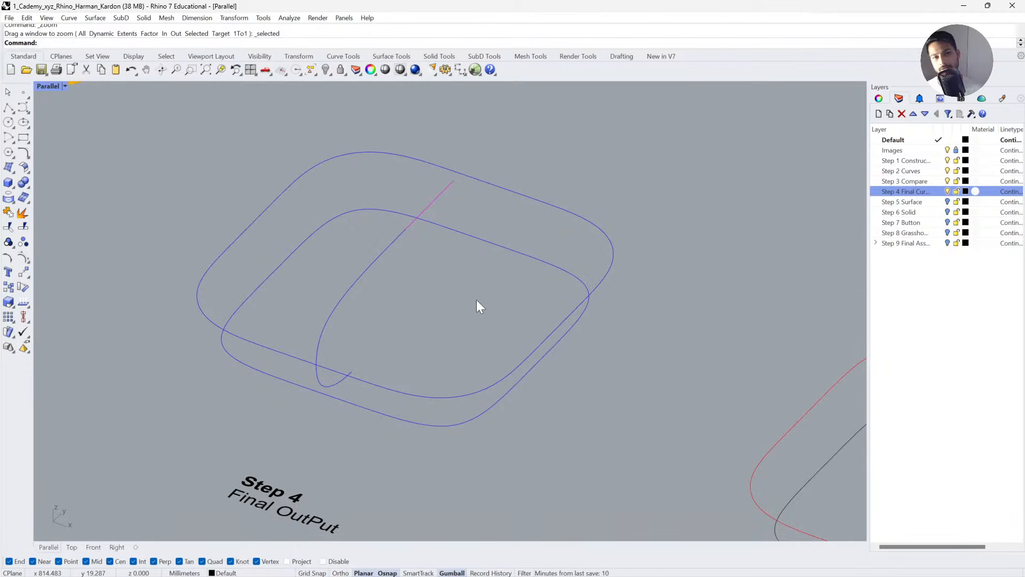
{"action": "right_click_drag", "start_coordinate": [476, 299], "coordinate": [460, 300]}
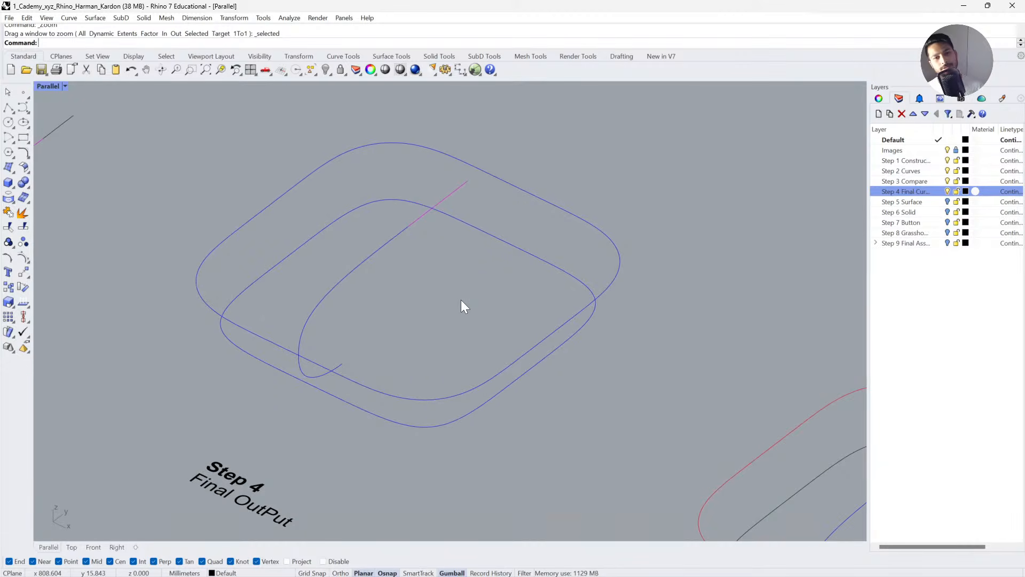
{"action": "scroll", "coordinate": [463, 307], "scroll_direction": "down", "scroll_amount": 2}
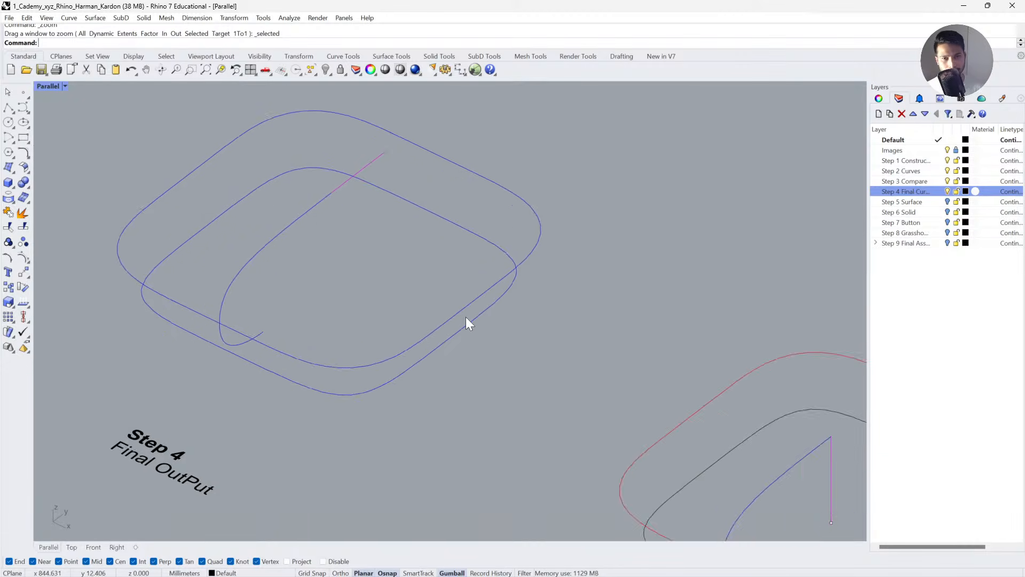
{"action": "right_click_drag", "start_coordinate": [466, 316], "coordinate": [383, 262]}
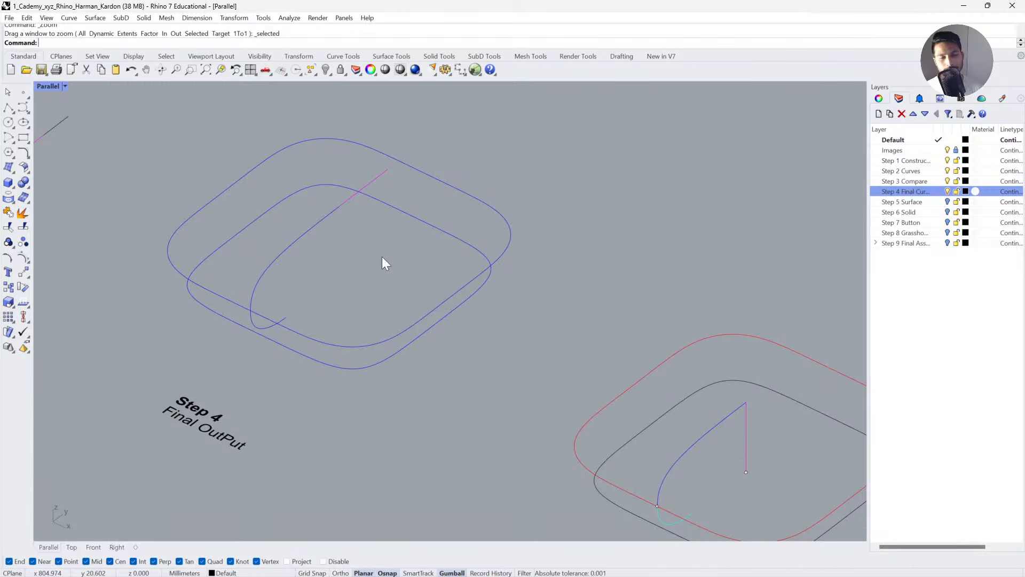
{"action": "scroll", "coordinate": [382, 256], "scroll_direction": "down", "scroll_amount": 3}
Review the two blended corner curves over the speaker image in Step 2 BlendCrv, trying a drag of the outer one and undoing it.
{"action": "scroll", "coordinate": [320, 251], "scroll_direction": "up", "scroll_amount": 5}
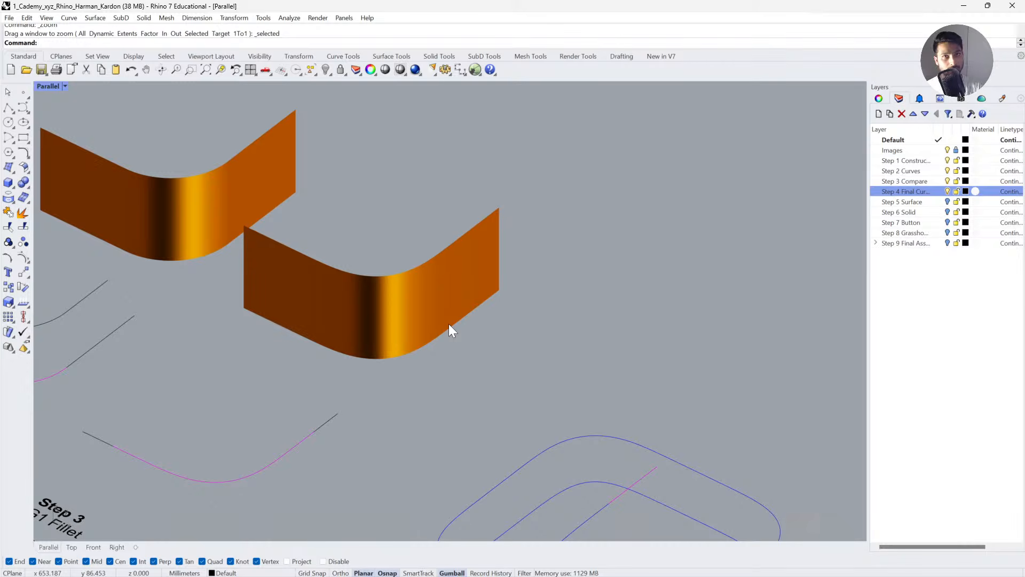
{"action": "scroll", "coordinate": [449, 323], "scroll_direction": "down", "scroll_amount": 5}
{"action": "right_click_drag", "start_coordinate": [435, 236], "coordinate": [499, 390]}
{"action": "scroll", "coordinate": [453, 389], "scroll_direction": "up", "scroll_amount": 4}
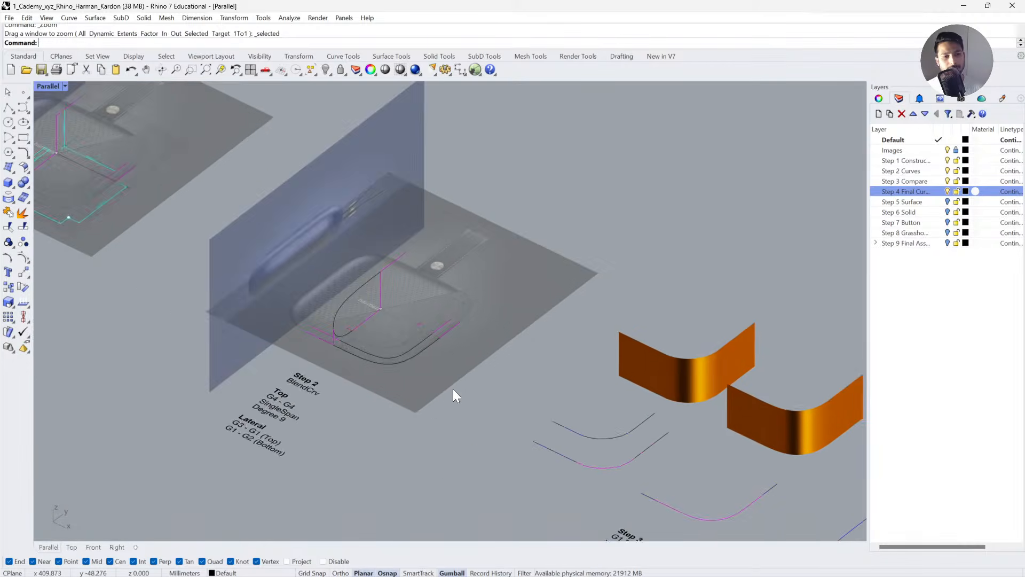
{"action": "scroll", "coordinate": [406, 374], "scroll_direction": "up", "scroll_amount": 3}
{"action": "left_click", "coordinate": [373, 347]}
{"action": "left_click", "coordinate": [372, 343], "text": "shift"}
{"action": "scroll", "coordinate": [396, 369], "scroll_direction": "up", "scroll_amount": 3}
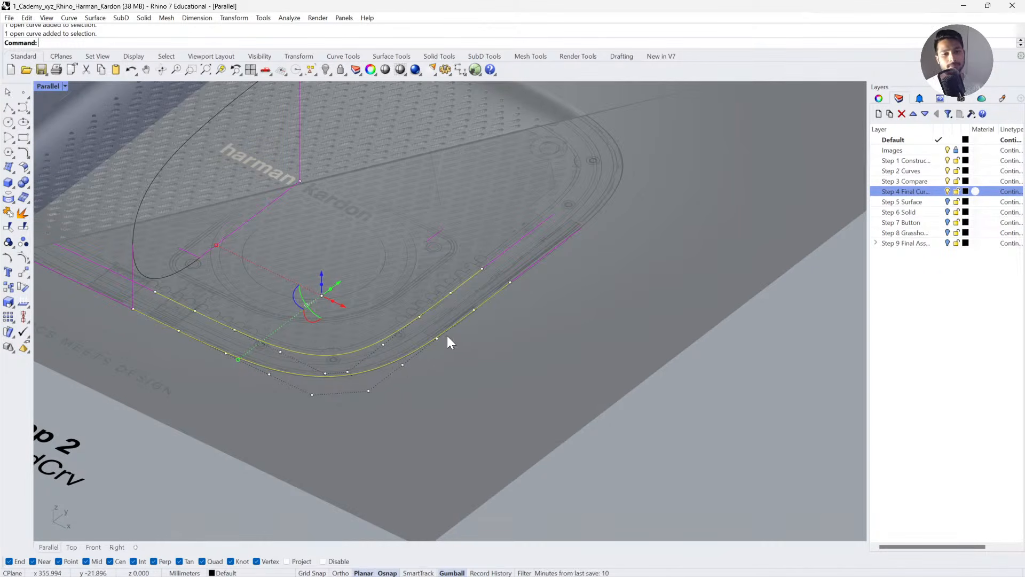
{"action": "key", "text": "Escape"}
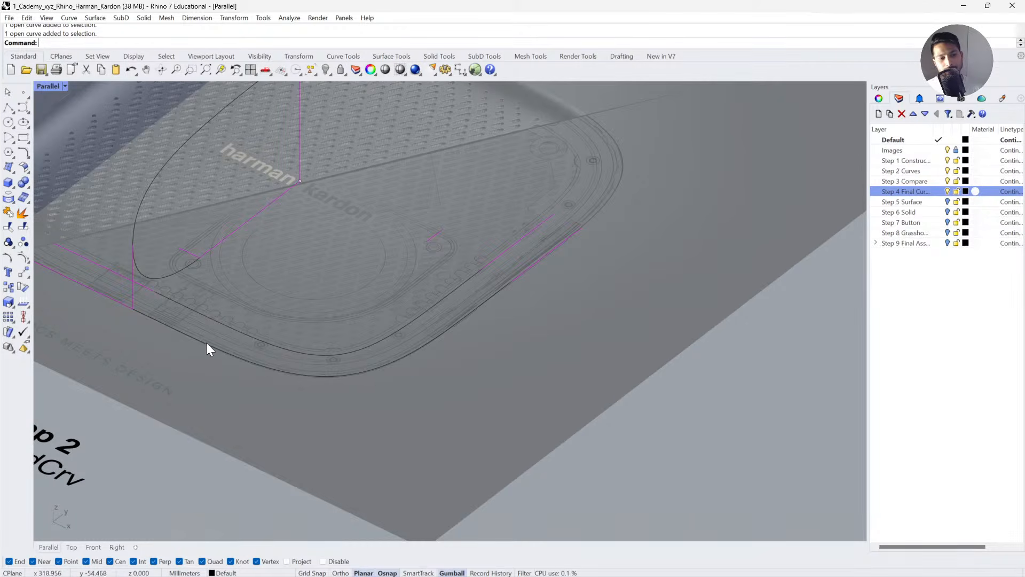
{"action": "left_click_drag", "start_coordinate": [206, 345], "coordinate": [348, 410]}
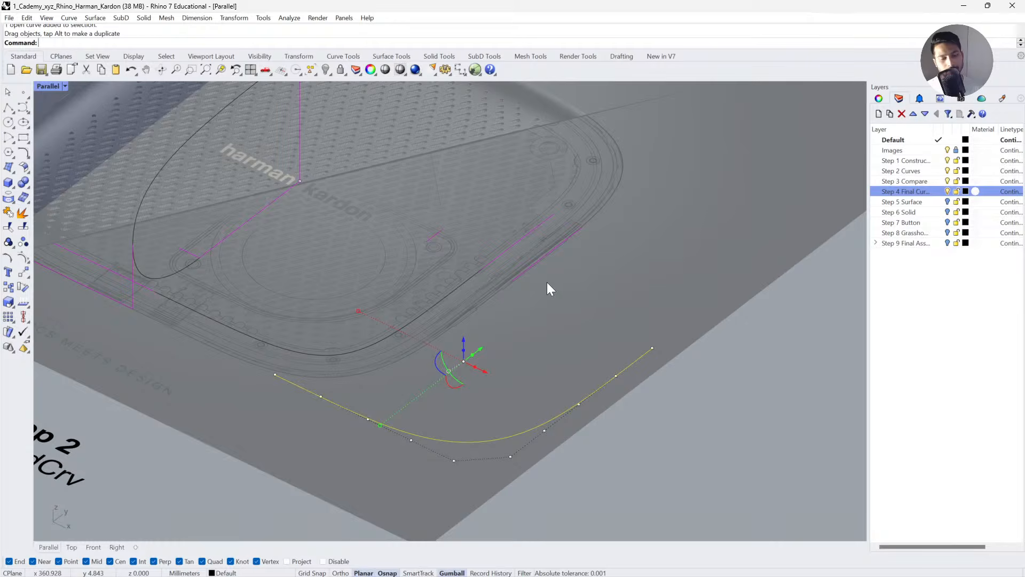
{"action": "key", "text": "ctrl+z"}
Make the Step 5 Surface layer visible.
{"action": "scroll", "coordinate": [547, 288], "scroll_direction": "down", "scroll_amount": 5}
{"action": "right_click_drag", "start_coordinate": [417, 234], "coordinate": [333, 230]}
{"action": "scroll", "coordinate": [458, 274], "scroll_direction": "down", "scroll_amount": 3}
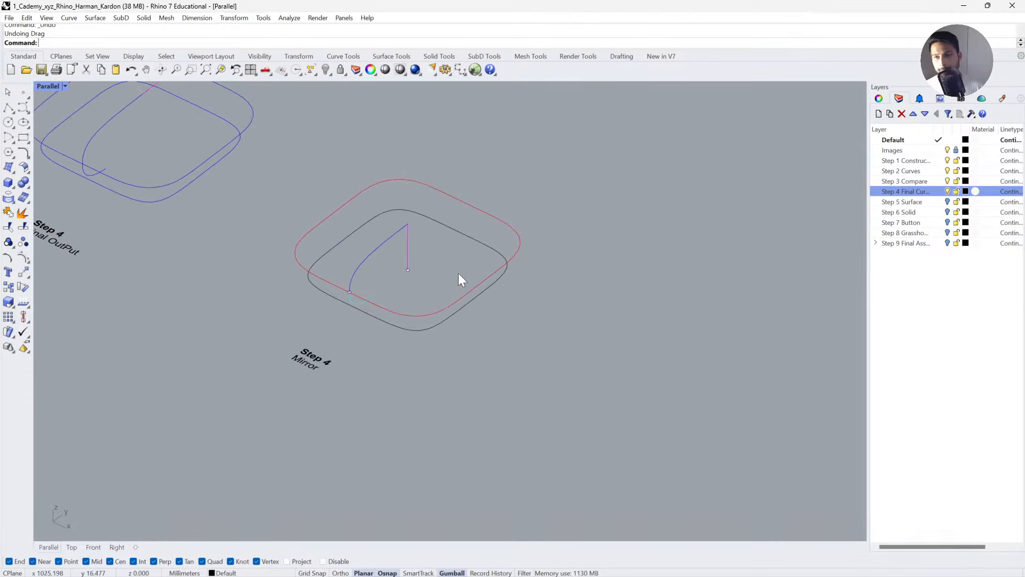
{"action": "scroll", "coordinate": [491, 224], "scroll_direction": "down", "scroll_amount": 2}
{"action": "scroll", "coordinate": [491, 222], "scroll_direction": "down", "scroll_amount": 2}
{"action": "scroll", "coordinate": [496, 267], "scroll_direction": "down", "scroll_amount": 2}
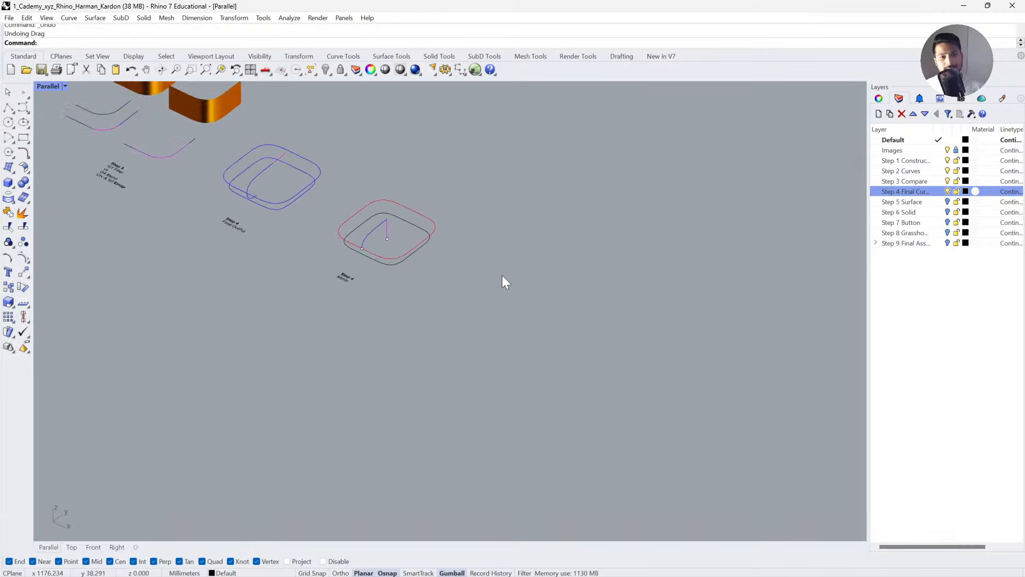
{"action": "right_click_drag", "start_coordinate": [502, 274], "coordinate": [424, 306]}
{"action": "left_click_drag", "start_coordinate": [306, 267], "coordinate": [317, 258]}
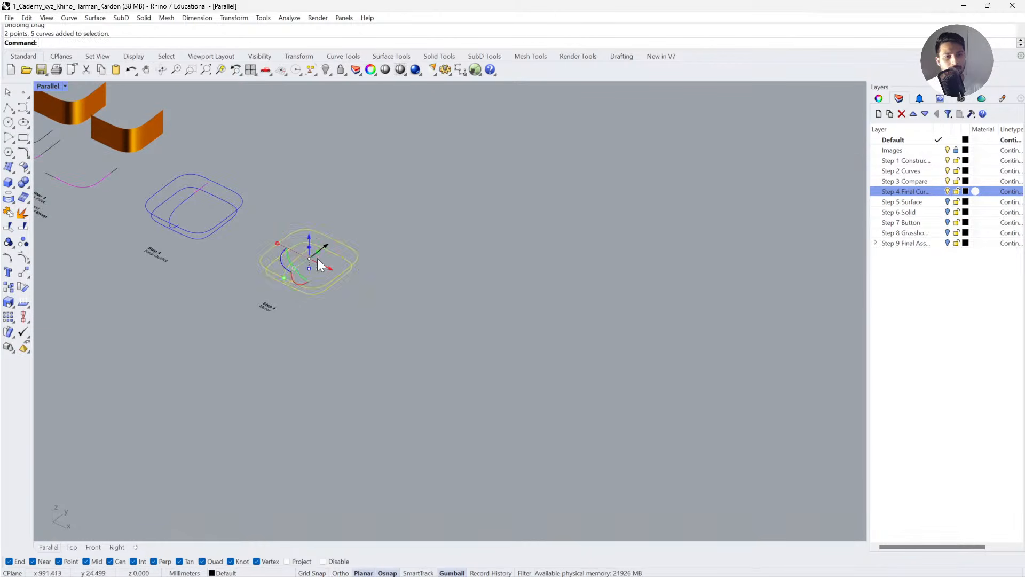
{"action": "left_click", "coordinate": [418, 309]}
{"action": "left_click", "coordinate": [902, 202]}
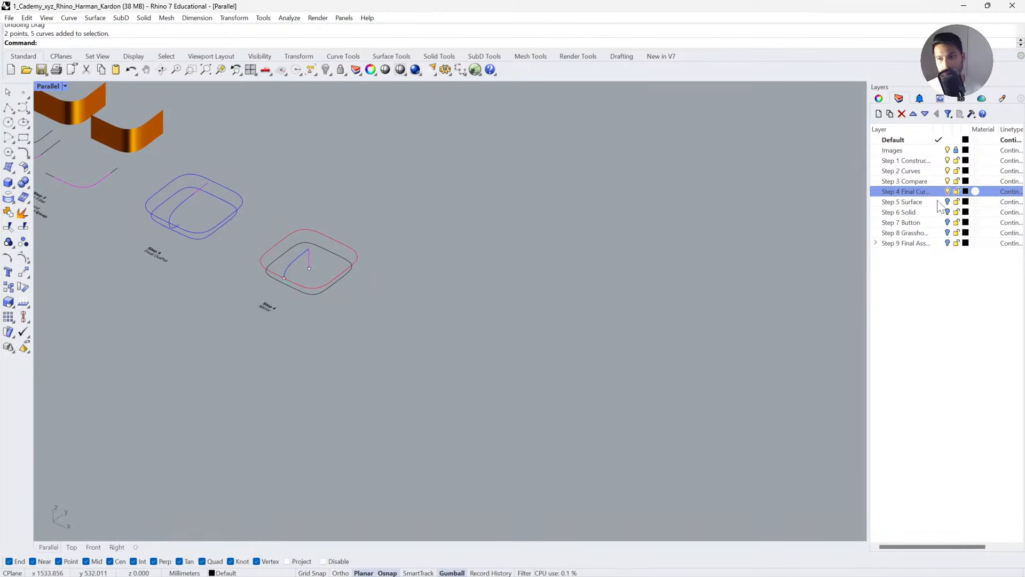
{"action": "left_click", "coordinate": [947, 201]}
Frame the Step 5 Rail Revolve curve set for a close look.
{"action": "scroll", "coordinate": [486, 335], "scroll_direction": "up", "scroll_amount": 1}
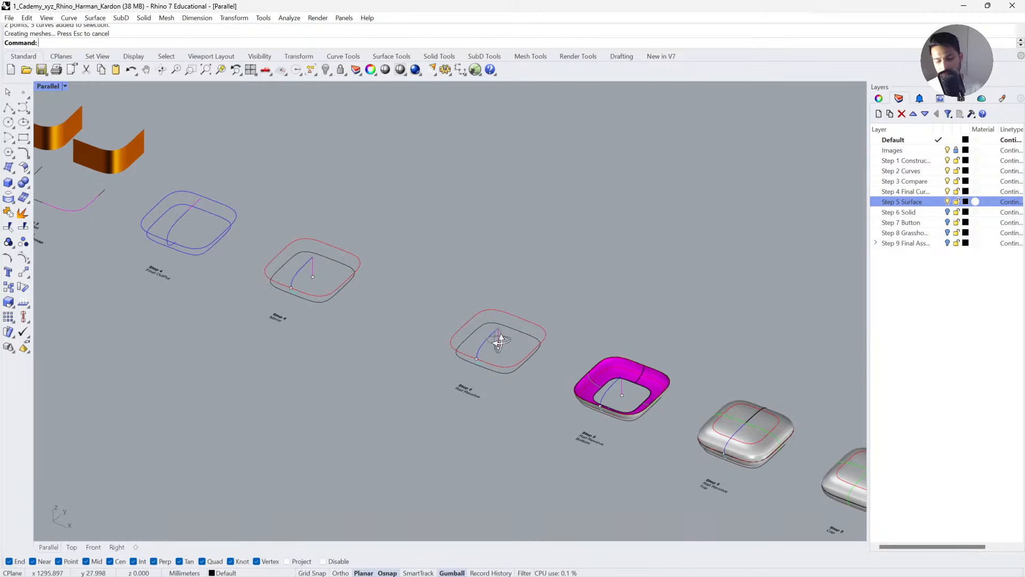
{"action": "scroll", "coordinate": [504, 360], "scroll_direction": "up", "scroll_amount": 2}
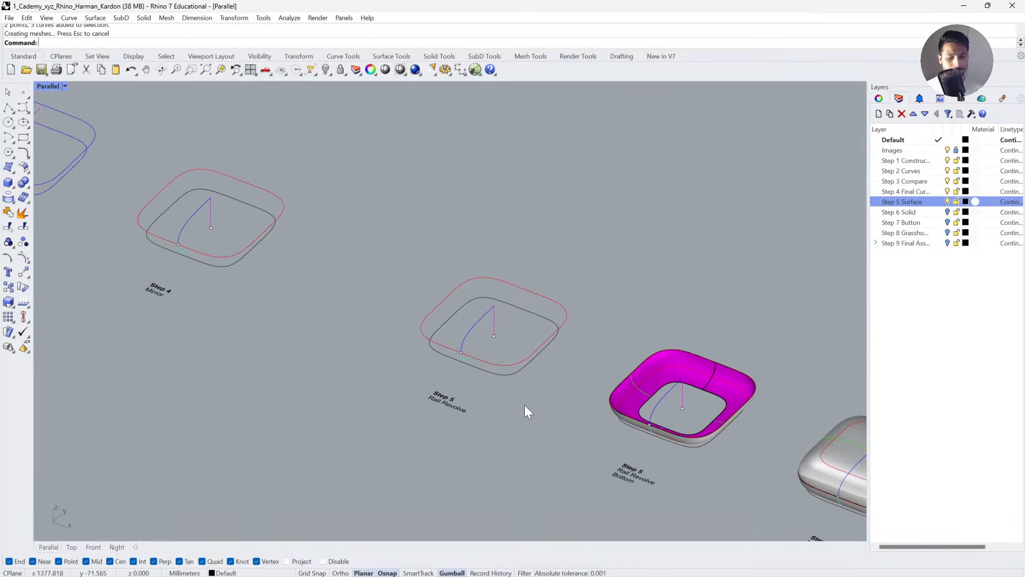
{"action": "left_click_drag", "start_coordinate": [472, 350], "coordinate": [470, 348]}
{"action": "key", "text": "ctrl+alt+e"}
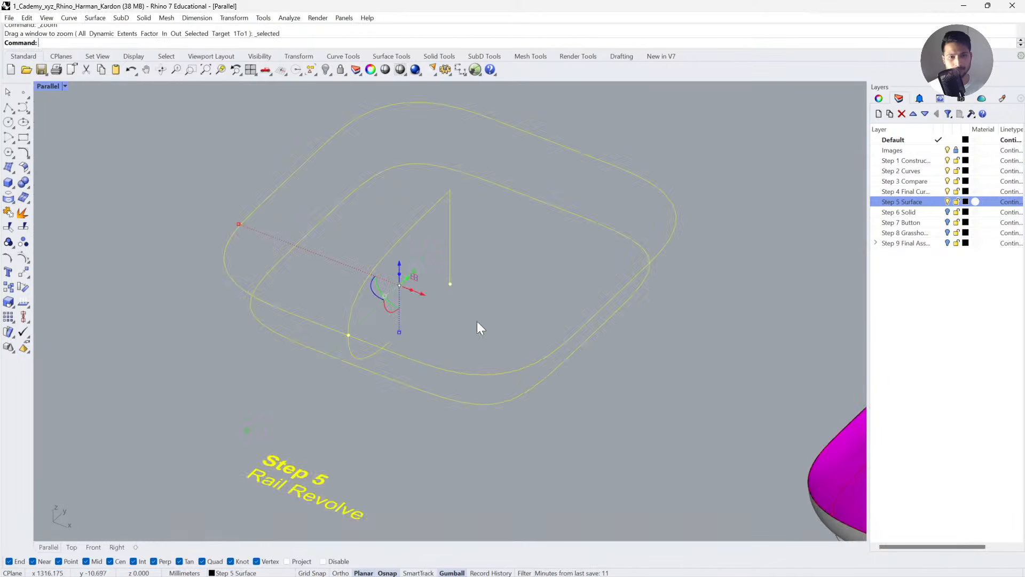
{"action": "key", "text": "Escape"}
{"action": "right_click_drag", "start_coordinate": [423, 285], "coordinate": [432, 296]}
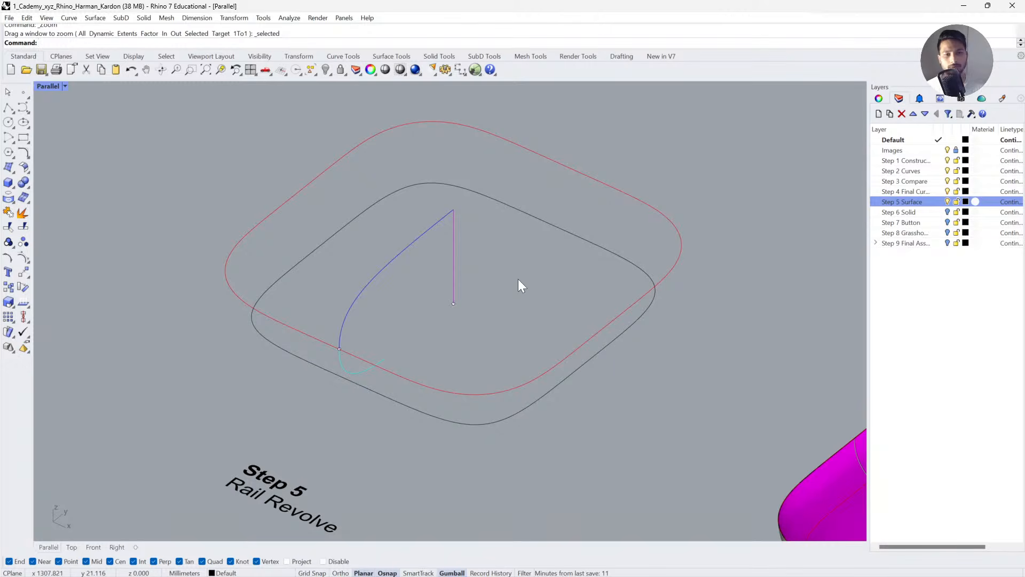
Examine the red outline rail, the blue profile curve and the vertical axis line of the Step 5 Rail Revolve set by selecting each.
{"action": "left_click", "coordinate": [300, 196]}
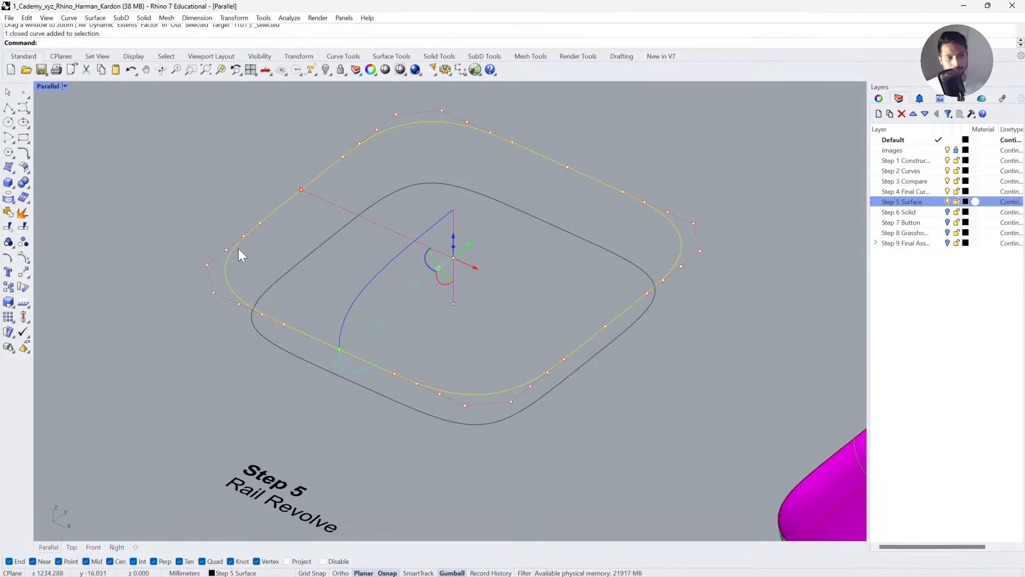
{"action": "key", "text": "Escape"}
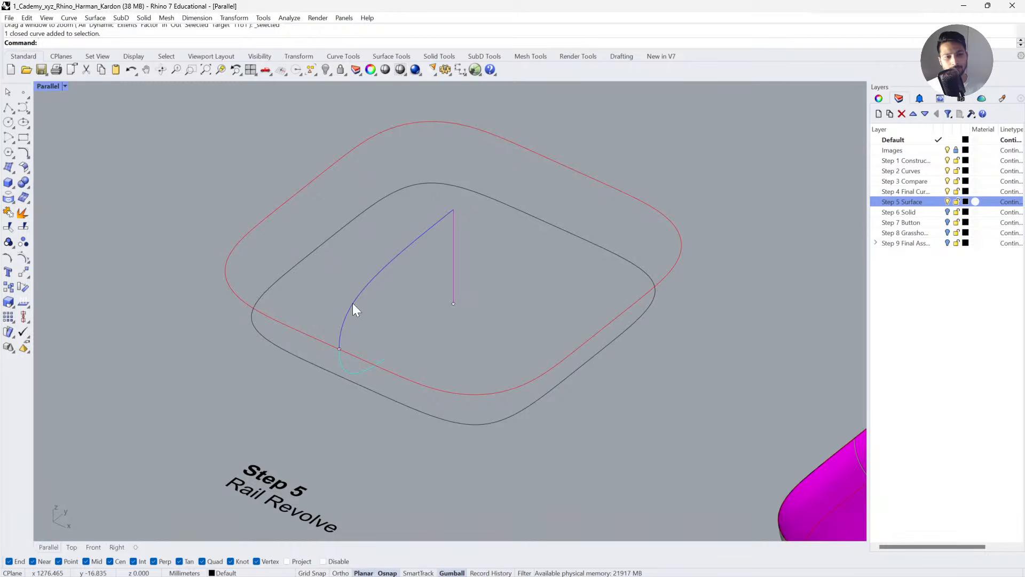
{"action": "left_click", "coordinate": [275, 211]}
{"action": "key", "text": "Escape"}
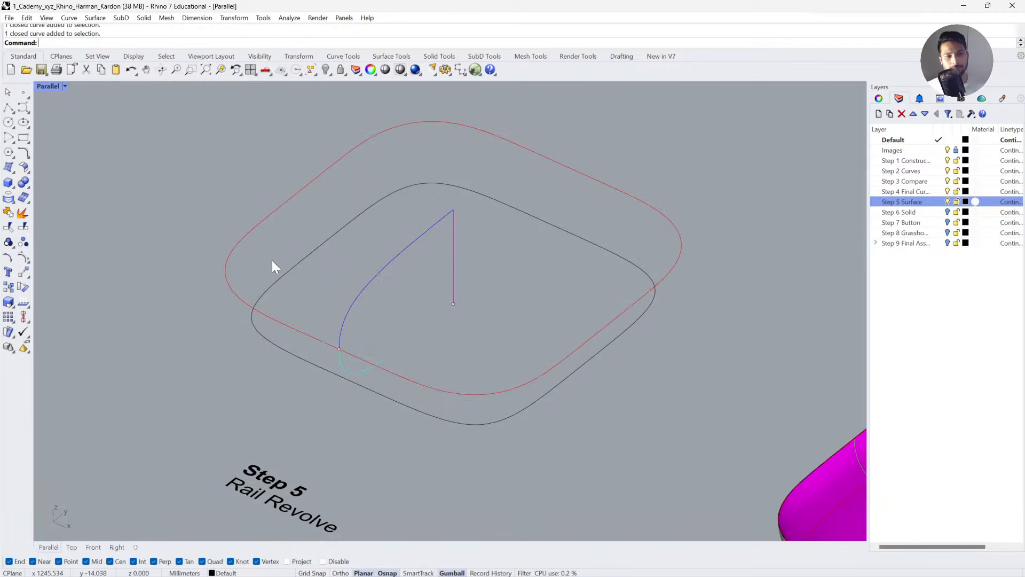
{"action": "left_click", "coordinate": [275, 212]}
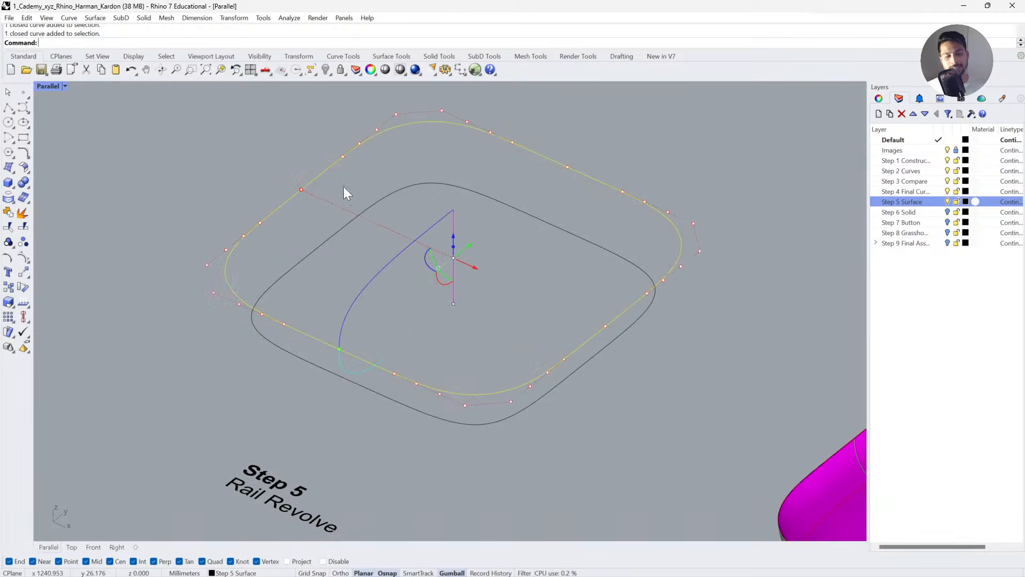
{"action": "left_click", "coordinate": [371, 286]}
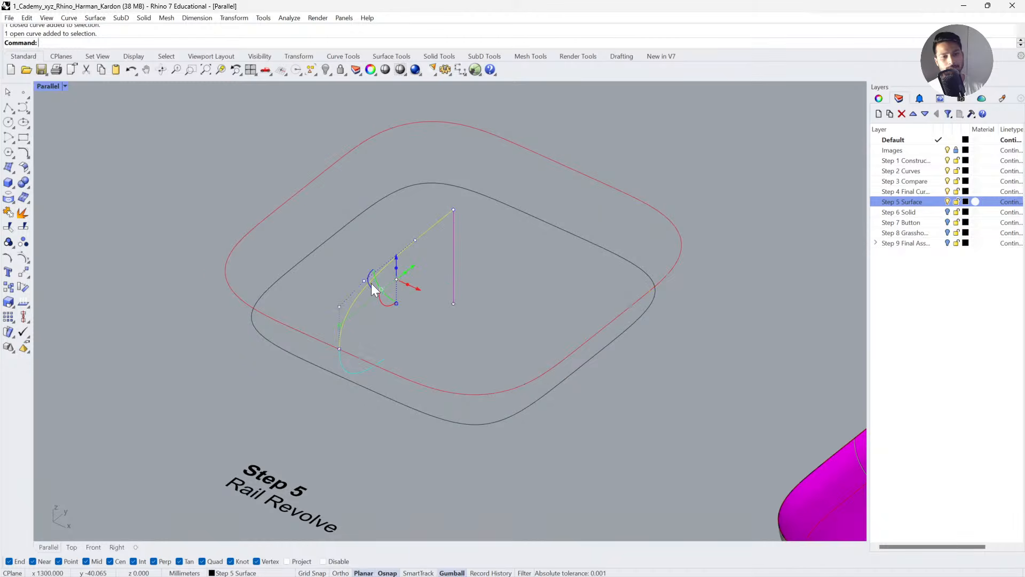
{"action": "left_click", "coordinate": [277, 210]}
{"action": "left_click", "coordinate": [455, 287]}
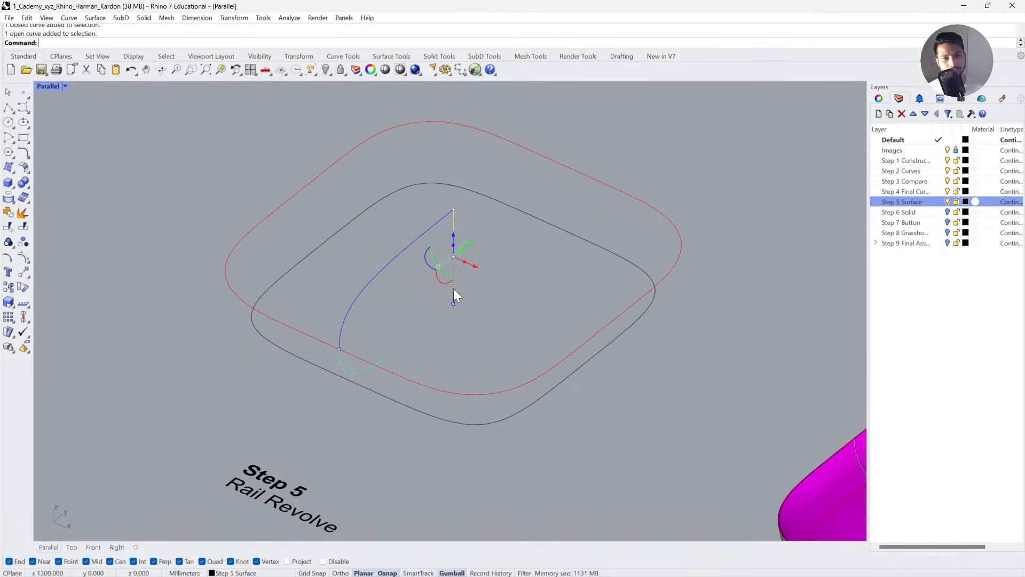
{"action": "left_click", "coordinate": [498, 289]}
{"action": "right_click_drag", "start_coordinate": [498, 288], "coordinate": [470, 304]}
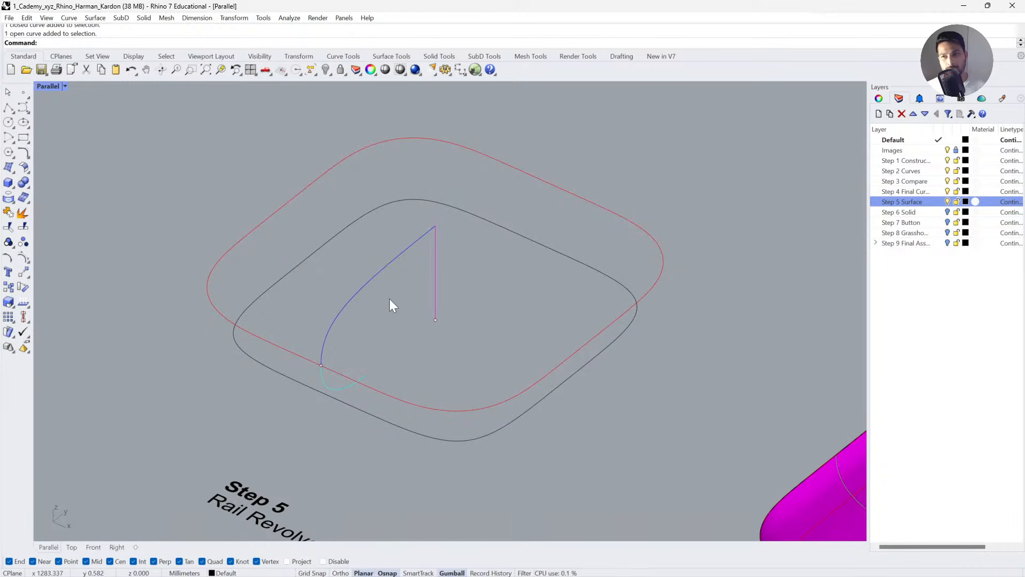
Start Rail Revolve and show its help page to read the order of the required picks.
{"action": "type", "text": "RailRevolve"}
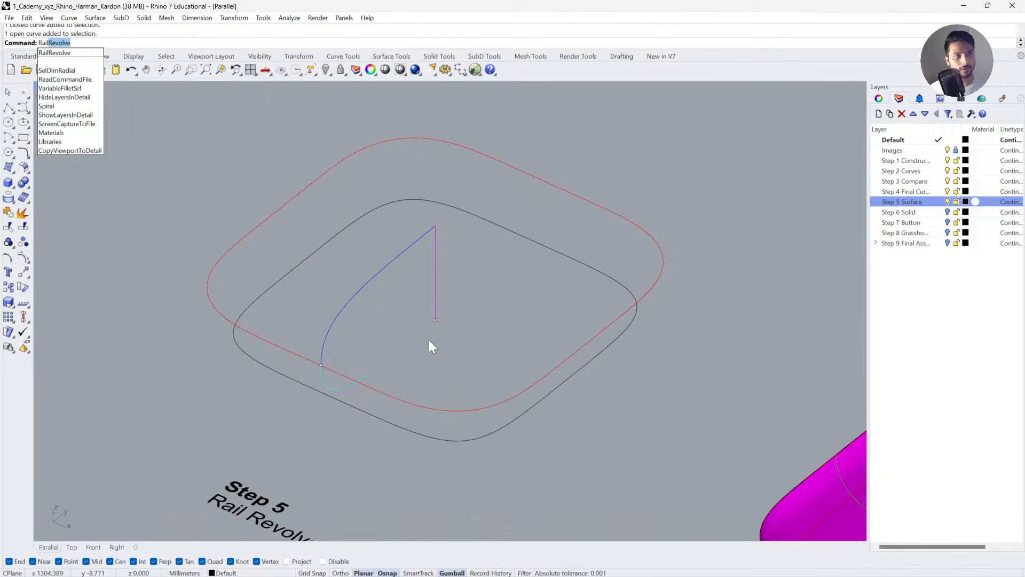
{"action": "left_click", "coordinate": [77, 53]}
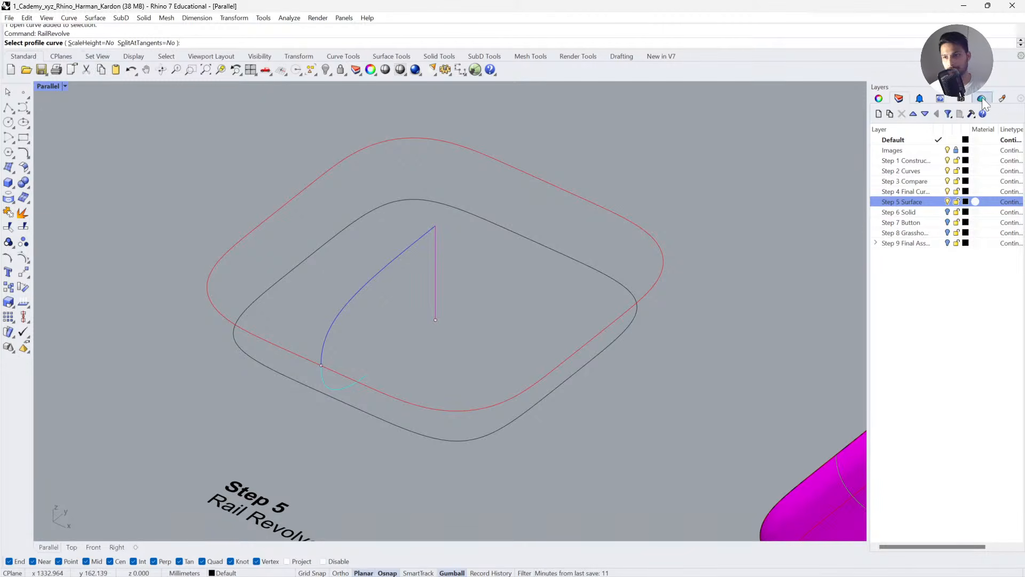
{"action": "left_click", "coordinate": [940, 98]}
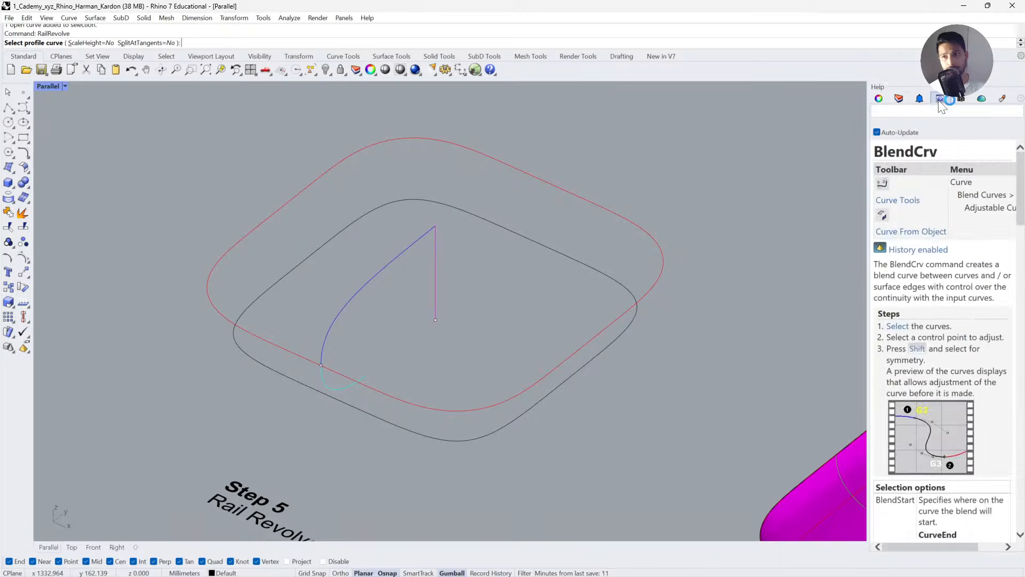
{"action": "left_click_drag", "start_coordinate": [957, 152], "coordinate": [873, 152]}
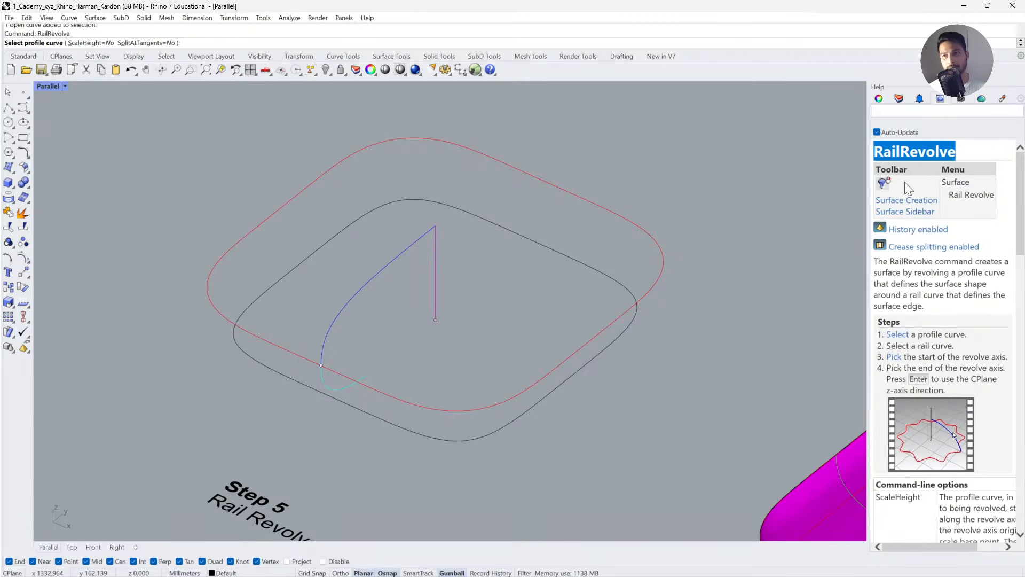
{"action": "mouse_move", "coordinate": [934, 434]}
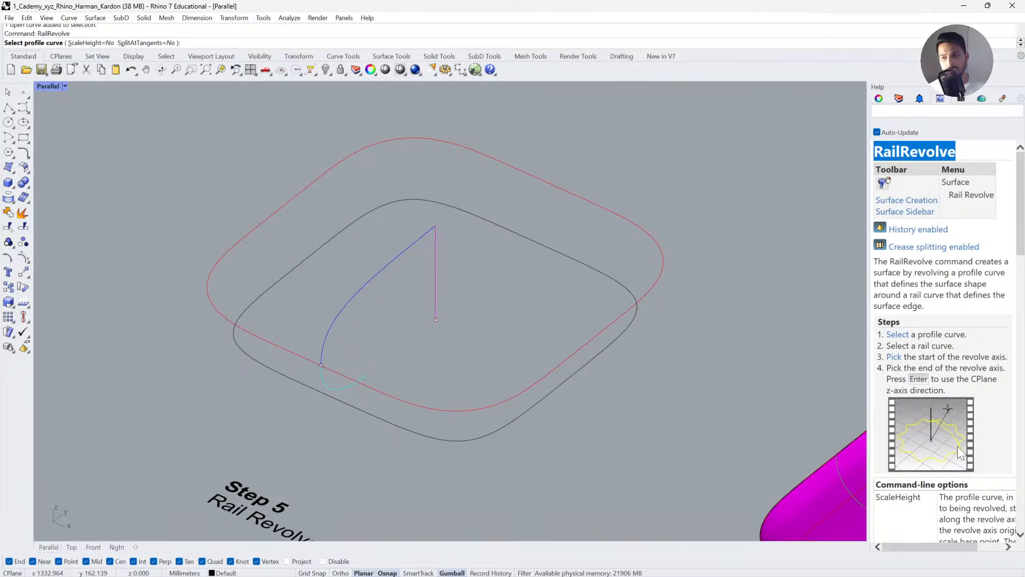
{"action": "left_click", "coordinate": [526, 395]}
{"action": "left_click", "coordinate": [435, 280]}
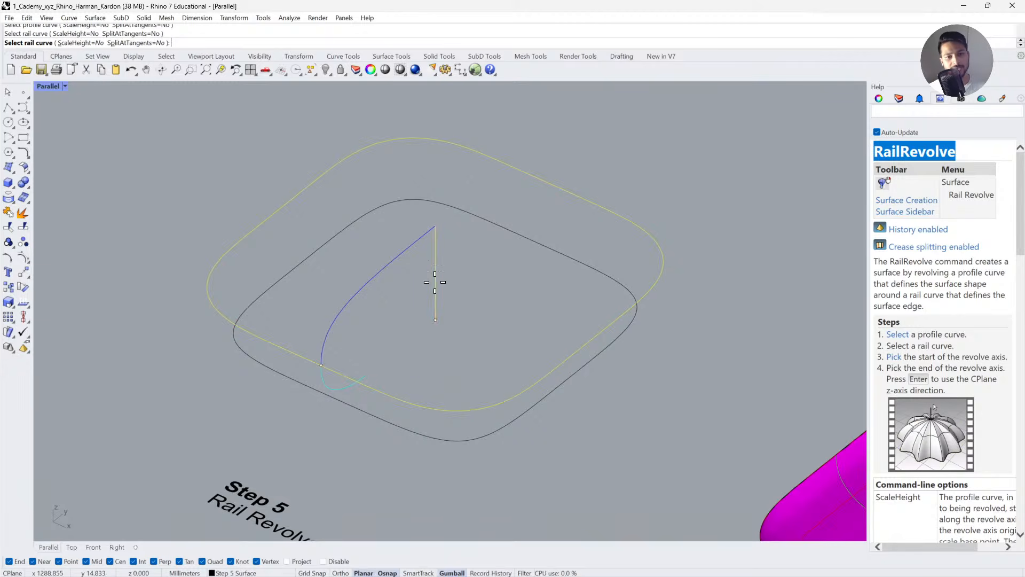
{"action": "key", "text": "Escape"}
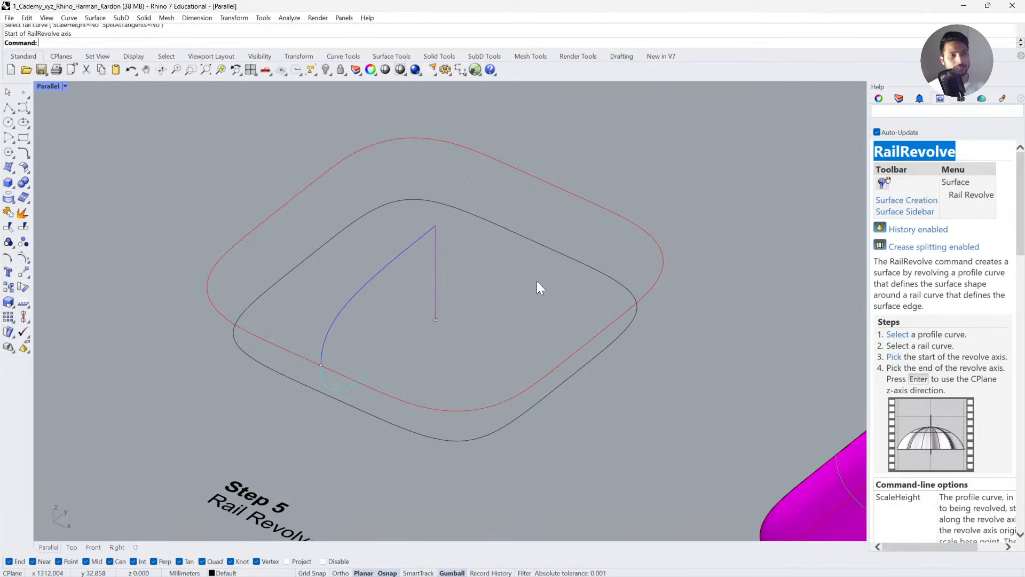
Rail Revolve the small cyan lower profile along the red outline rail around the vertical axis line.
{"action": "key", "text": "Return"}
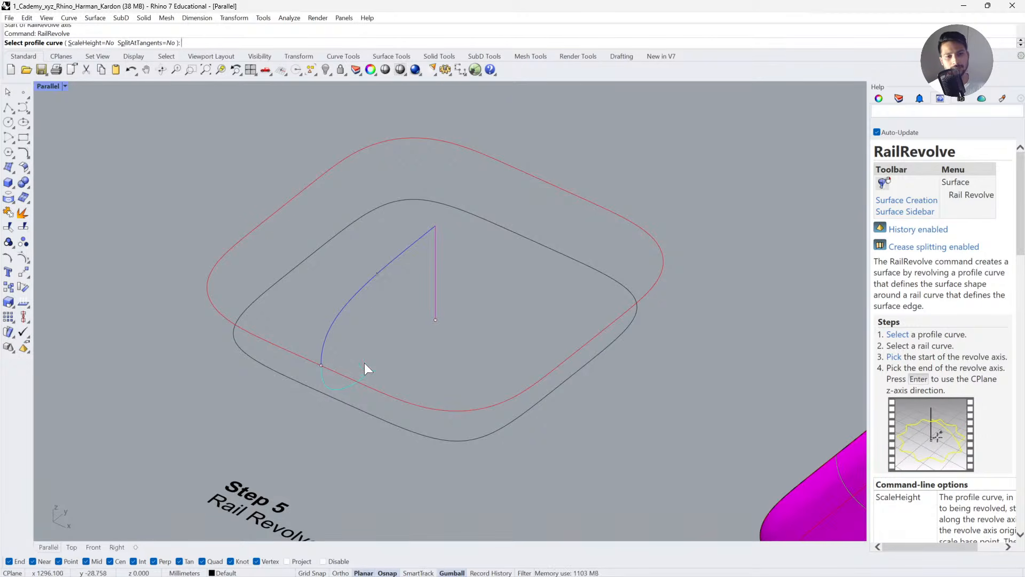
{"action": "left_click", "coordinate": [324, 385]}
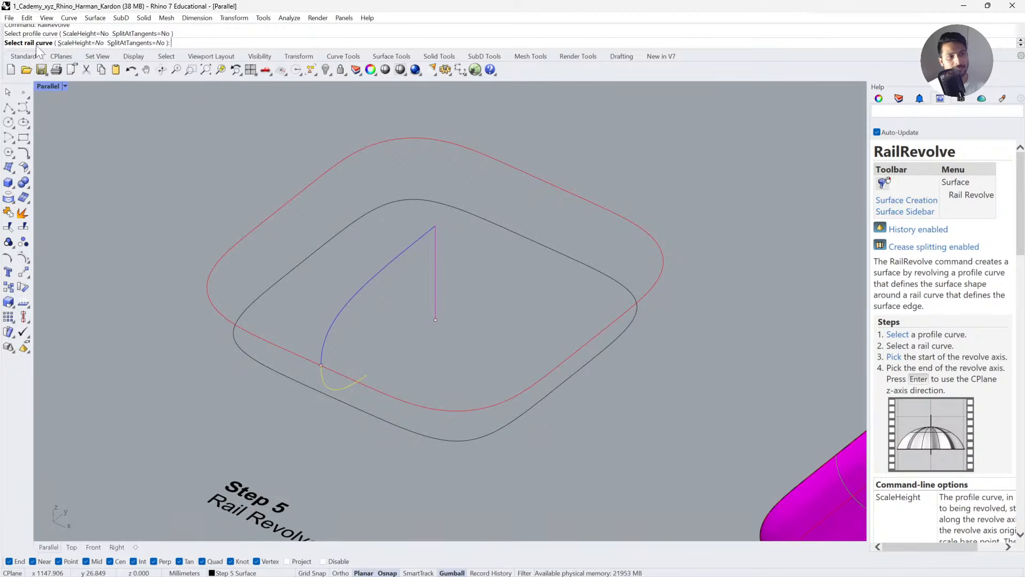
{"action": "left_click", "coordinate": [386, 394]}
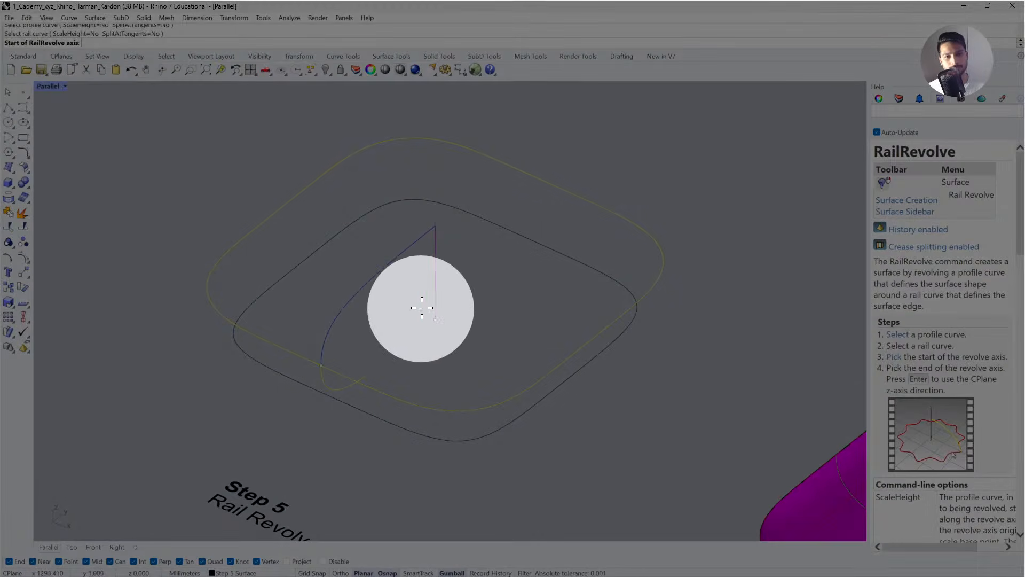
{"action": "left_click", "coordinate": [436, 319]}
{"action": "left_click", "coordinate": [434, 262]}
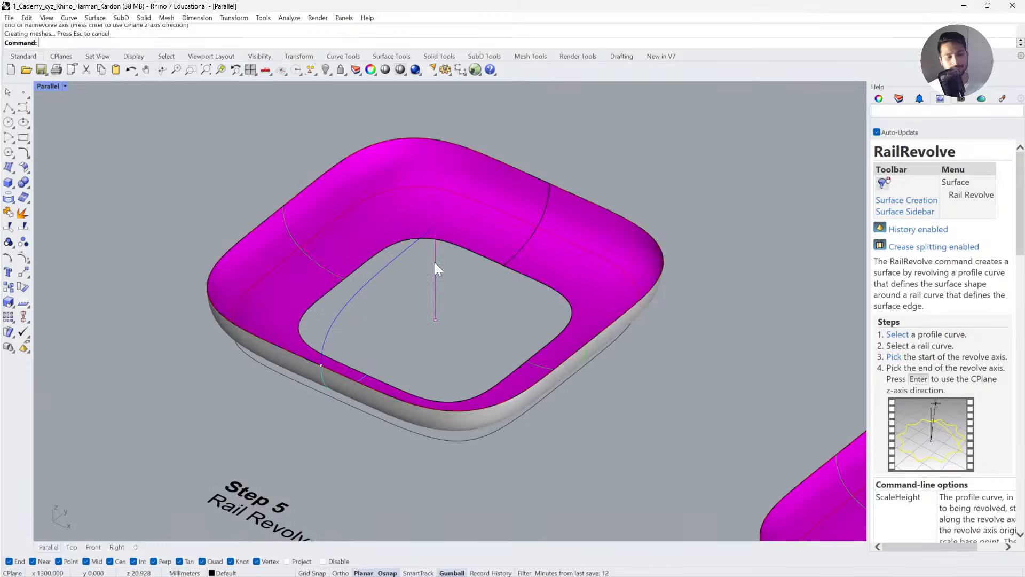
Try moving the new lower surface aside to check its profile and rail curves, and undo the move.
{"action": "scroll", "coordinate": [434, 261], "scroll_direction": "down", "scroll_amount": 3}
{"action": "right_click_drag", "start_coordinate": [424, 295], "coordinate": [533, 279]}
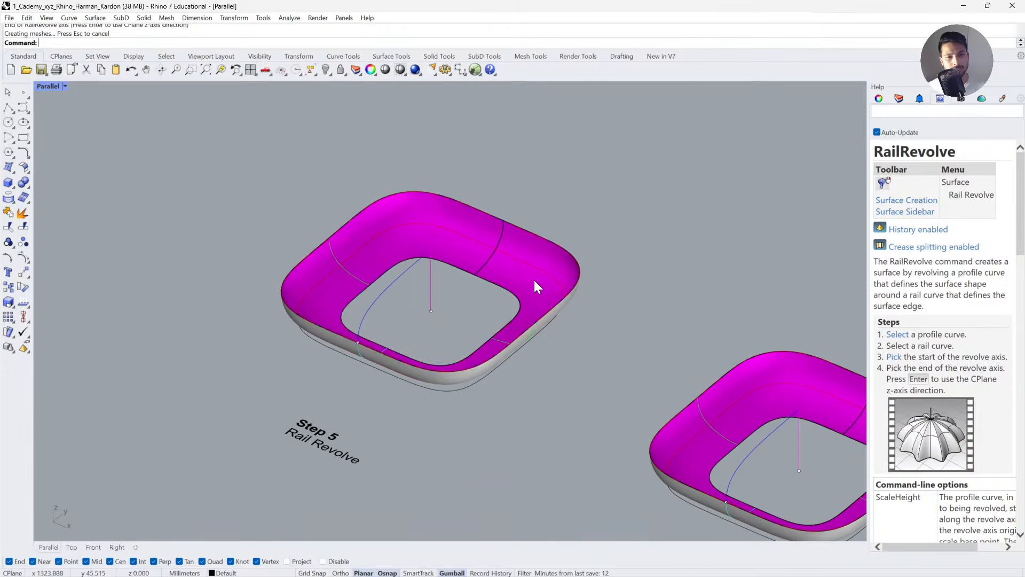
{"action": "left_click_drag", "start_coordinate": [535, 282], "coordinate": [299, 205]}
{"action": "left_click", "coordinate": [370, 363]}
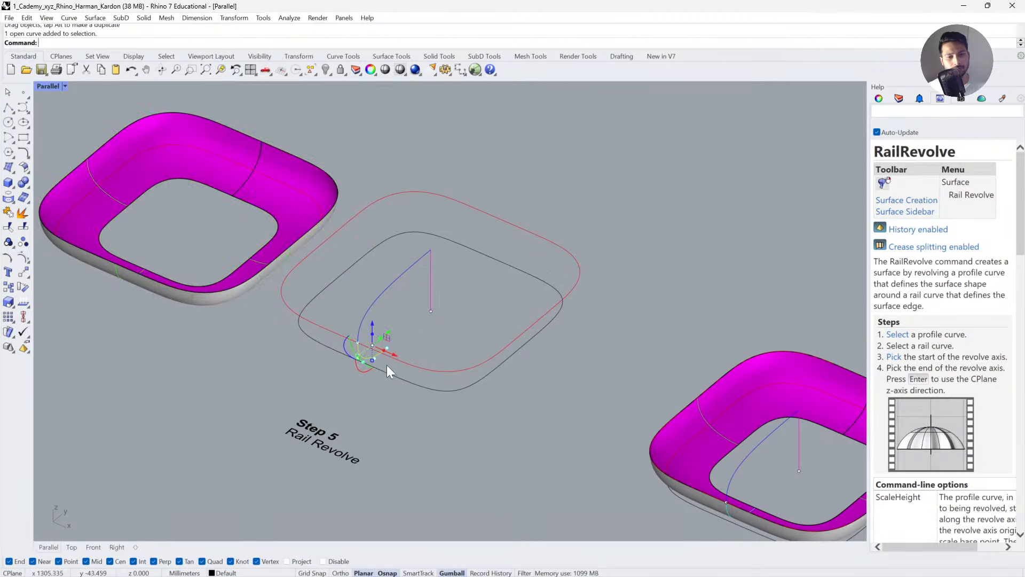
{"action": "left_click", "coordinate": [285, 195]}
{"action": "left_click", "coordinate": [405, 360]}
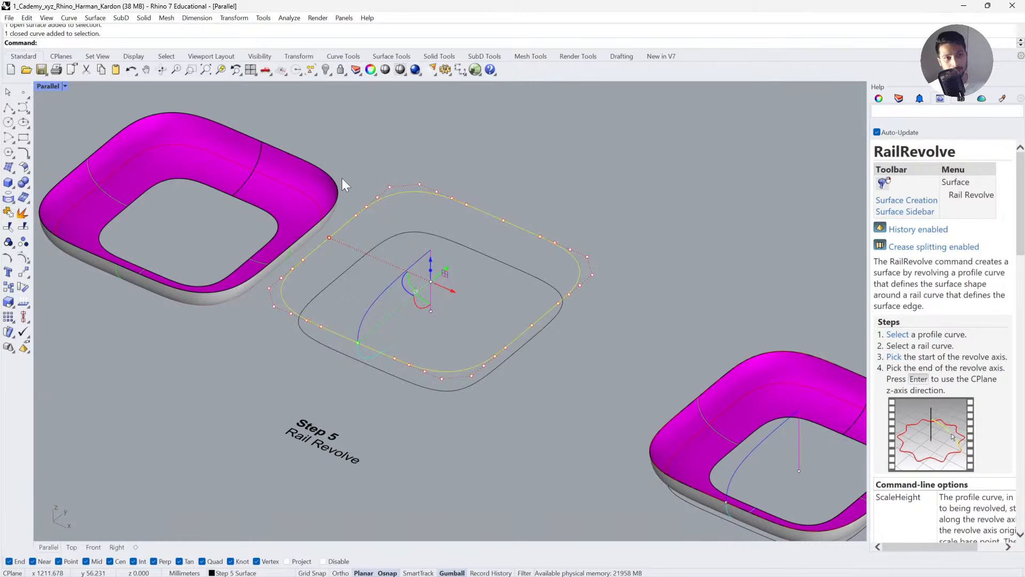
{"action": "key", "text": "Escape"}
{"action": "key", "text": "ctrl+z"}
Examine the lower surface and the blue upper profile curve in the Step 5 Rail Revolve Bottom set.
{"action": "right_click_drag", "start_coordinate": [561, 329], "coordinate": [444, 264], "text": "shift"}
{"action": "left_click", "coordinate": [594, 308]}
{"action": "right_click_drag", "start_coordinate": [677, 372], "coordinate": [564, 327], "text": "shift"}
{"action": "scroll", "coordinate": [483, 318], "scroll_direction": "up", "scroll_amount": 2}
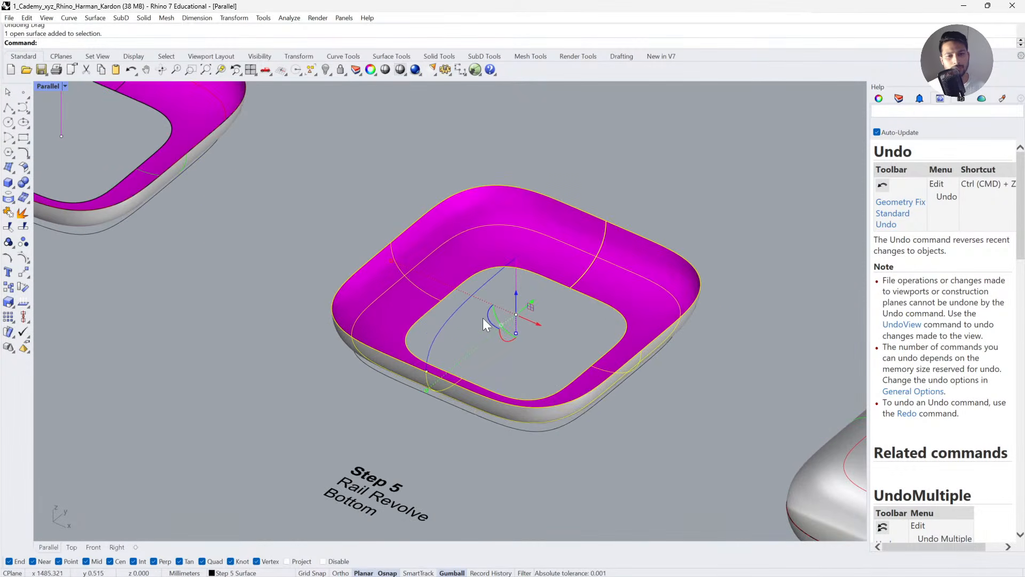
{"action": "scroll", "coordinate": [428, 347], "scroll_direction": "up", "scroll_amount": 3}
{"action": "left_click", "coordinate": [431, 315]}
{"action": "key", "text": "Escape"}
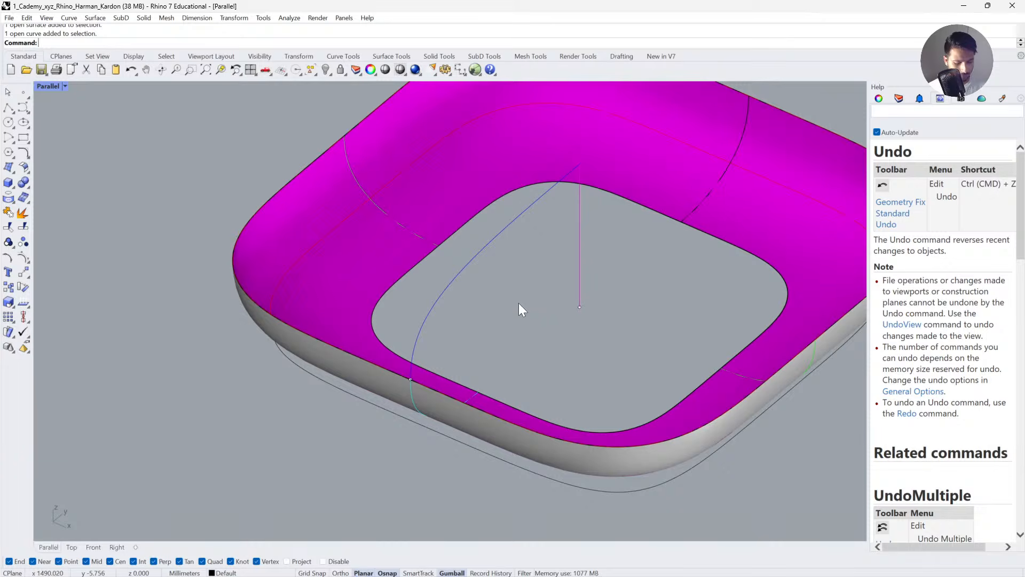
{"action": "type", "text": "RailRevolve"}
{"action": "key", "text": "Return"}
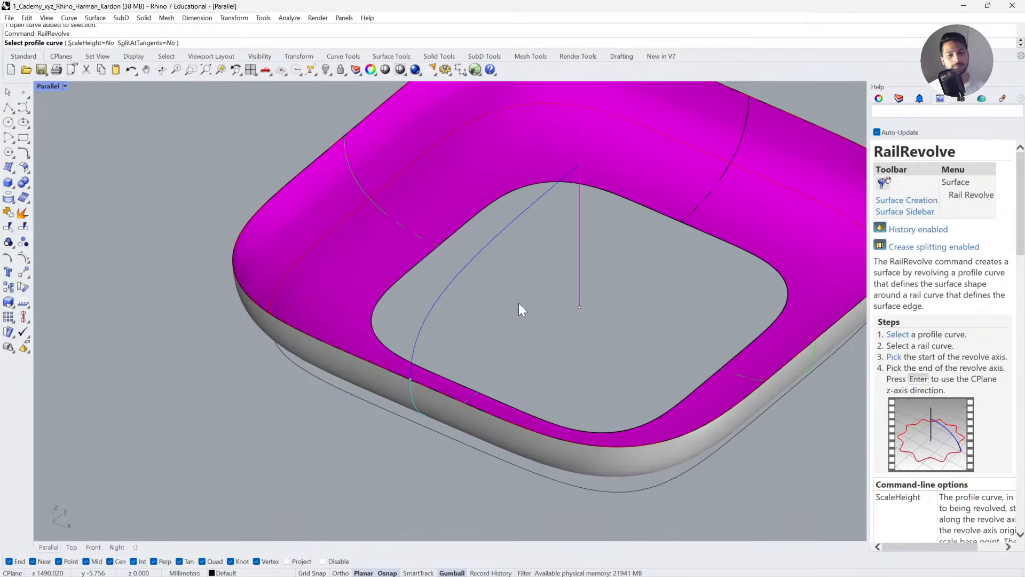
{"action": "left_click", "coordinate": [433, 388]}
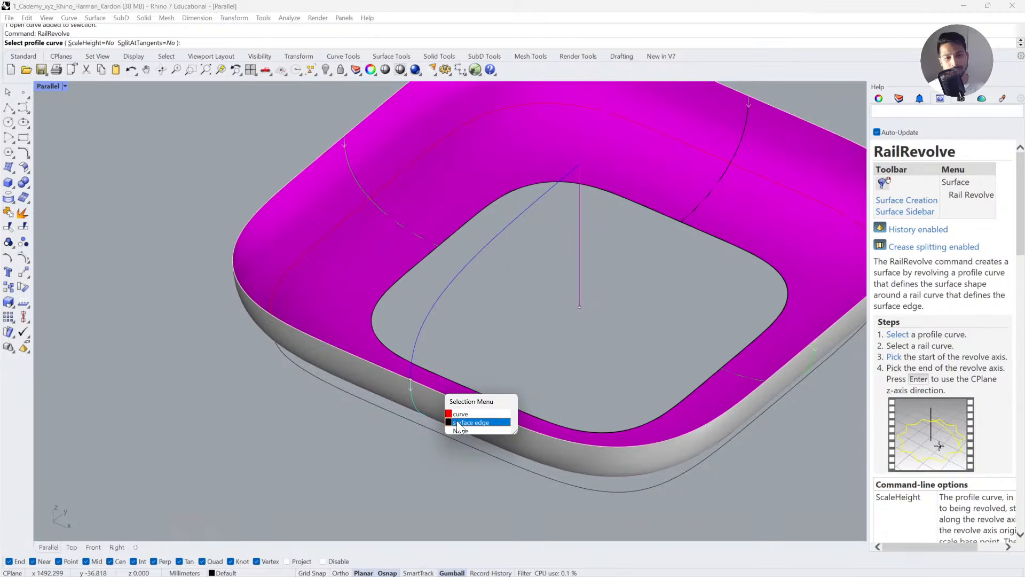
{"action": "key", "text": "Escape"}
{"action": "key", "text": "Escape"}
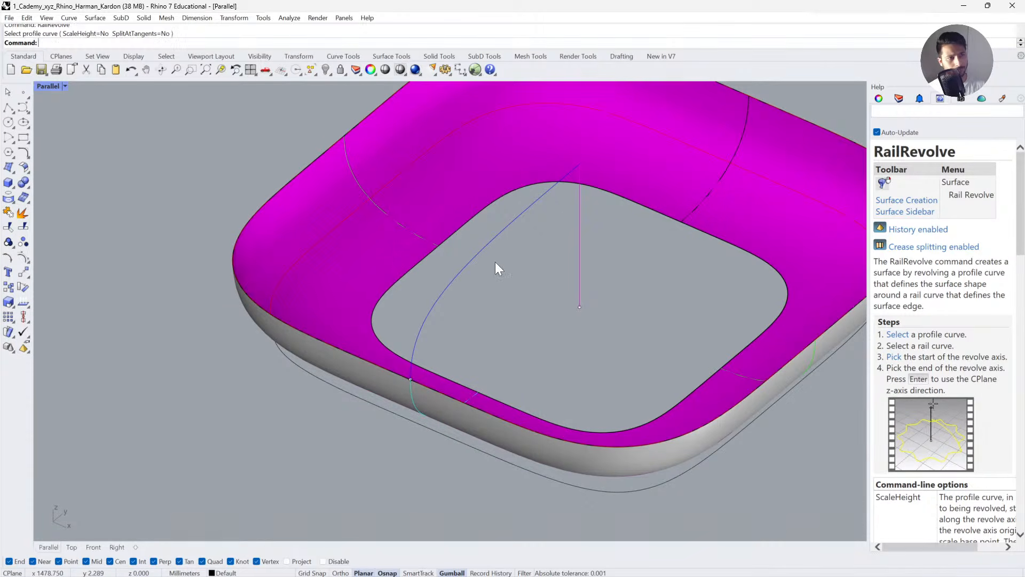
Rail Revolve the blue upper profile along the lower surface's outer edge around the vertical axis in the Rail Revolve Bottom set.
{"action": "right_click", "coordinate": [495, 262]}
{"action": "left_click", "coordinate": [434, 300]}
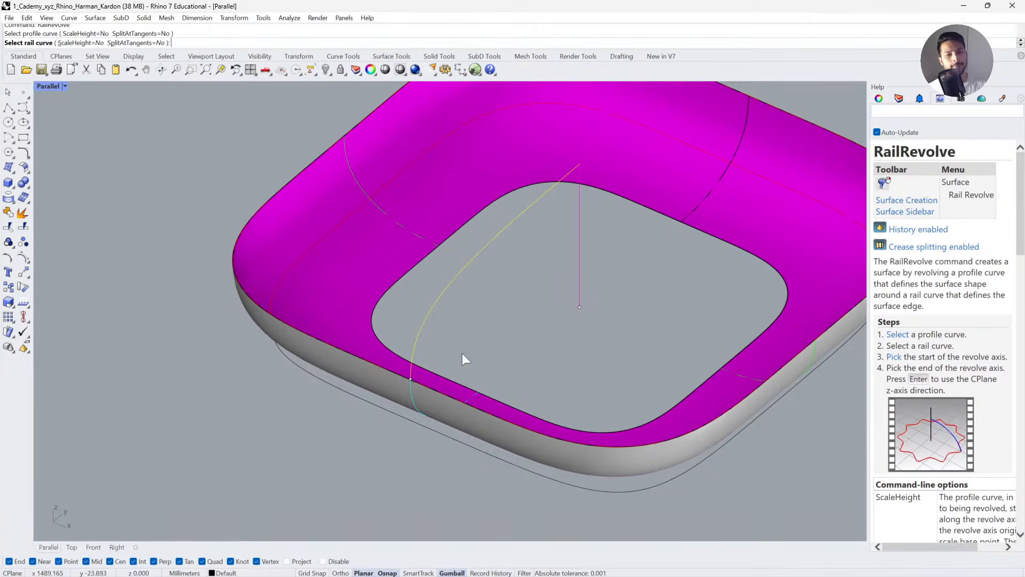
{"action": "left_click", "coordinate": [454, 396]}
{"action": "left_click", "coordinate": [491, 431]}
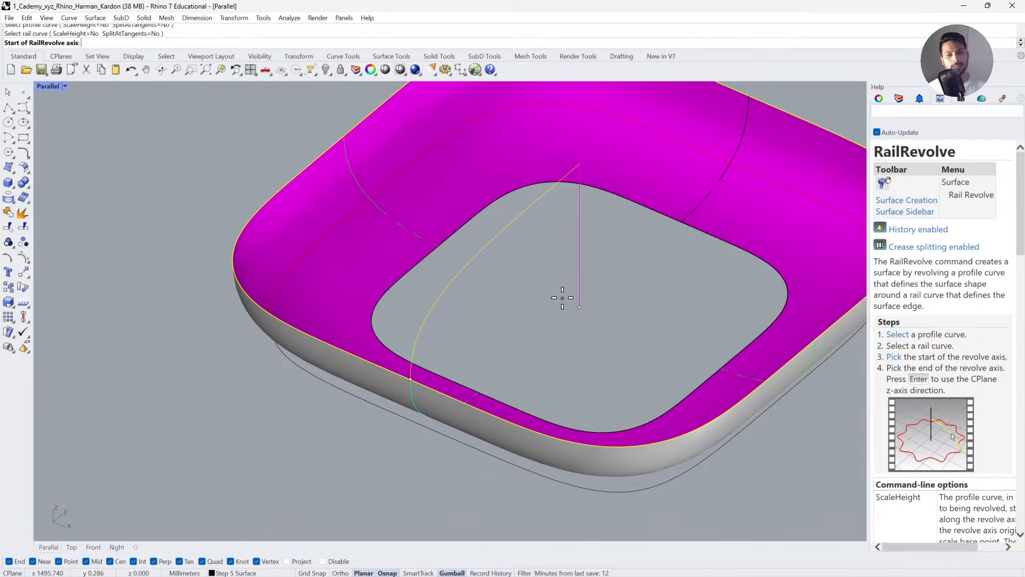
{"action": "left_click", "coordinate": [579, 307]}
{"action": "scroll", "coordinate": [395, 337], "scroll_direction": "down", "scroll_amount": 4}
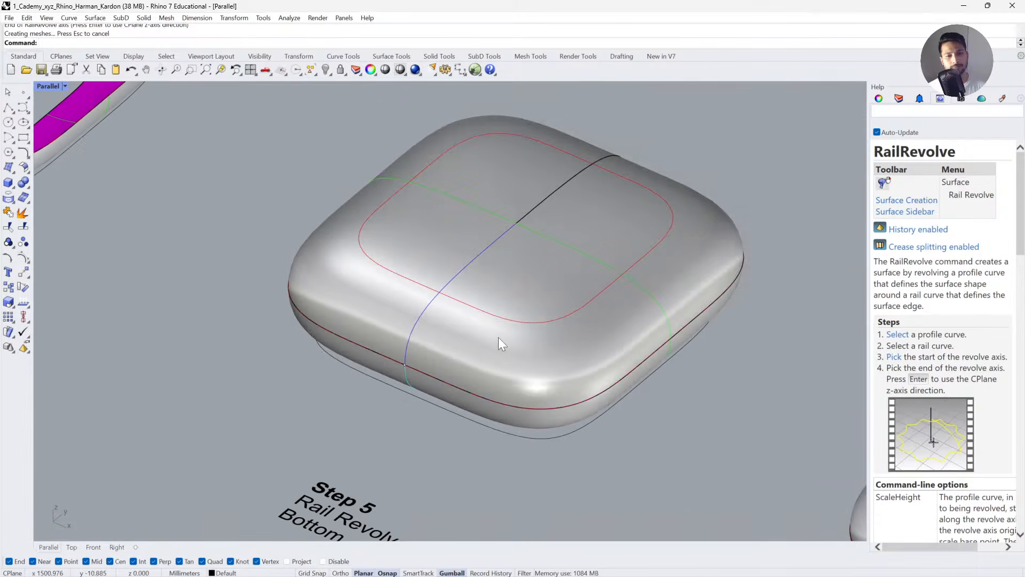
Try moving the top surface off the lower one in the Rail Revolve Bottom set, and undo the move.
{"action": "left_click", "coordinate": [498, 337]}
{"action": "left_click", "coordinate": [501, 417]}
{"action": "left_click", "coordinate": [664, 414]}
{"action": "right_click_drag", "start_coordinate": [664, 414], "coordinate": [562, 420]}
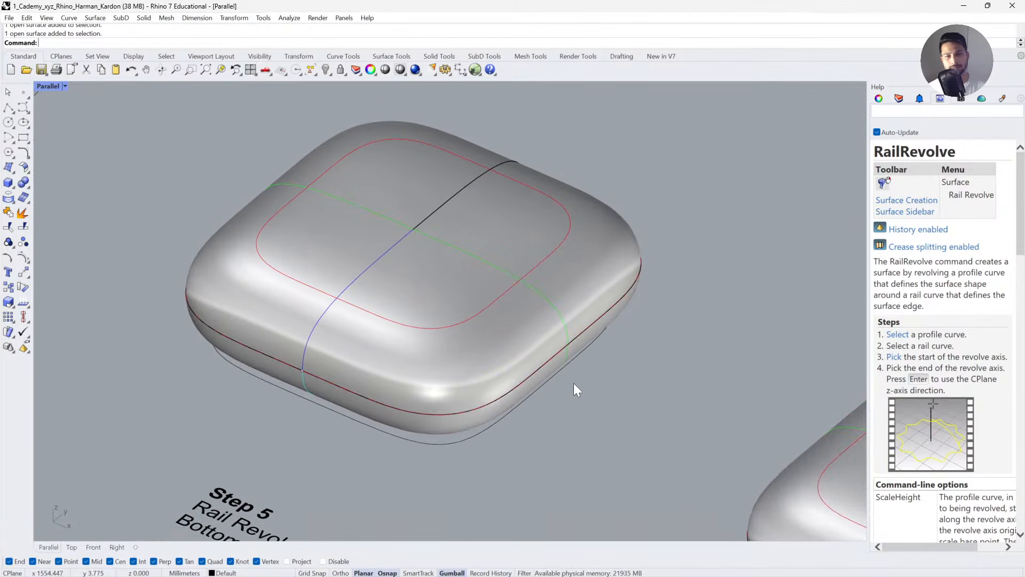
{"action": "left_click_drag", "start_coordinate": [421, 328], "coordinate": [466, 291]}
{"action": "key", "text": "ctrl+z"}
{"action": "left_click", "coordinate": [526, 420]}
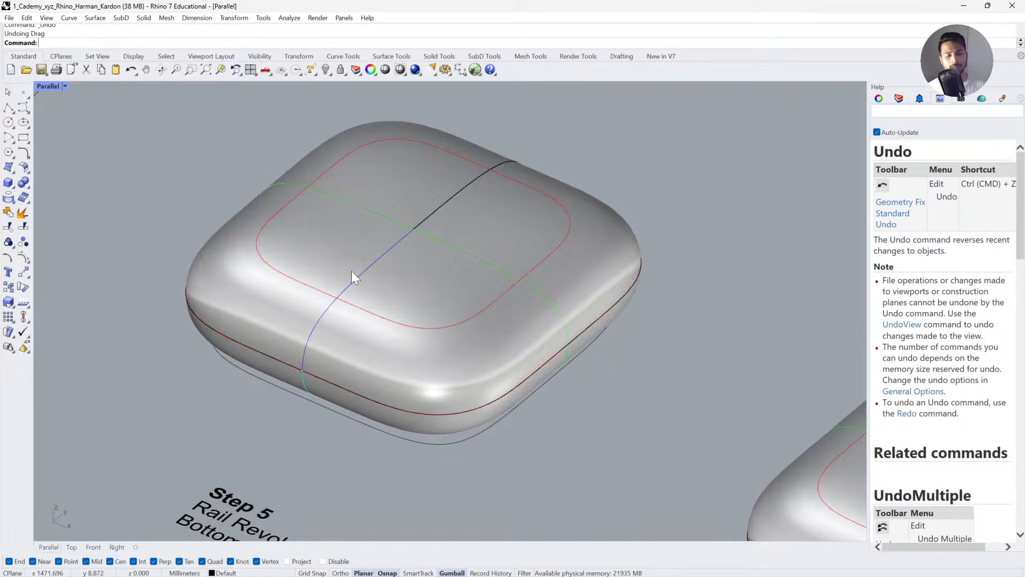
Try lifting the top surface of the Rail Revolve Top set to check the two separate parts, and undo the move.
{"action": "scroll", "coordinate": [351, 271], "scroll_direction": "down", "scroll_amount": 6}
{"action": "right_click_drag", "start_coordinate": [666, 428], "coordinate": [513, 381]}
{"action": "left_click_drag", "start_coordinate": [513, 381], "coordinate": [559, 347]}
{"action": "right_click", "coordinate": [546, 426]}
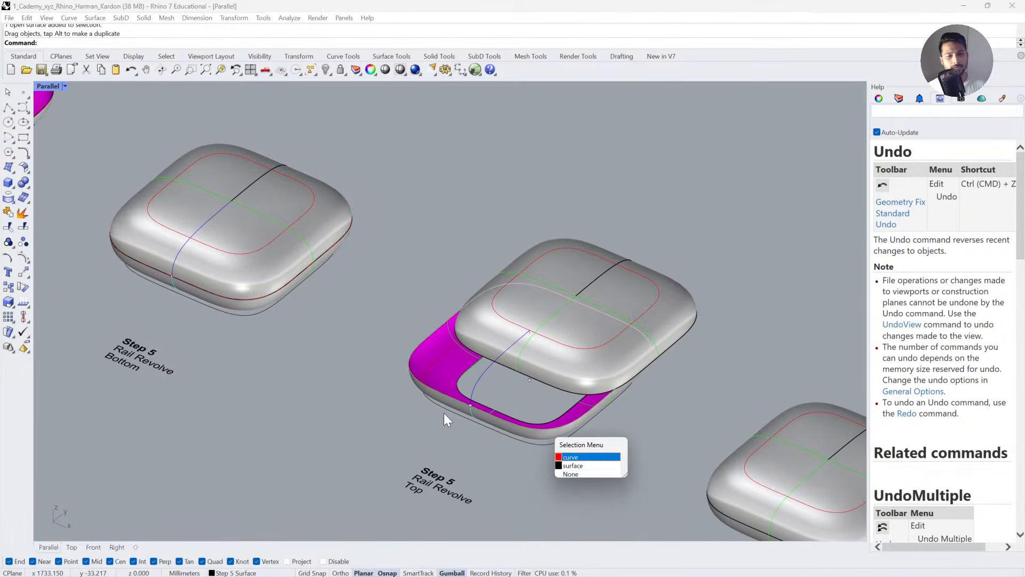
{"action": "key", "text": "ctrl+z"}
Join the top and bottom surfaces of the Rail Revolve Top set, checking the result with a trial move that is undone.
{"action": "left_click", "coordinate": [542, 379]}
{"action": "scroll", "coordinate": [537, 430], "scroll_direction": "up", "scroll_amount": 3}
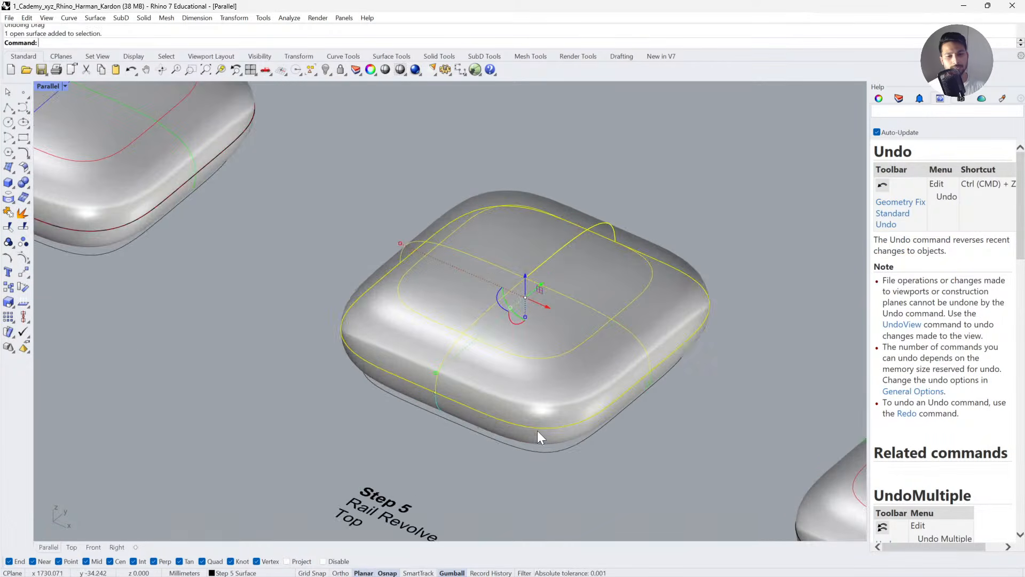
{"action": "left_click", "coordinate": [536, 437]}
{"action": "left_click", "coordinate": [8, 212]}
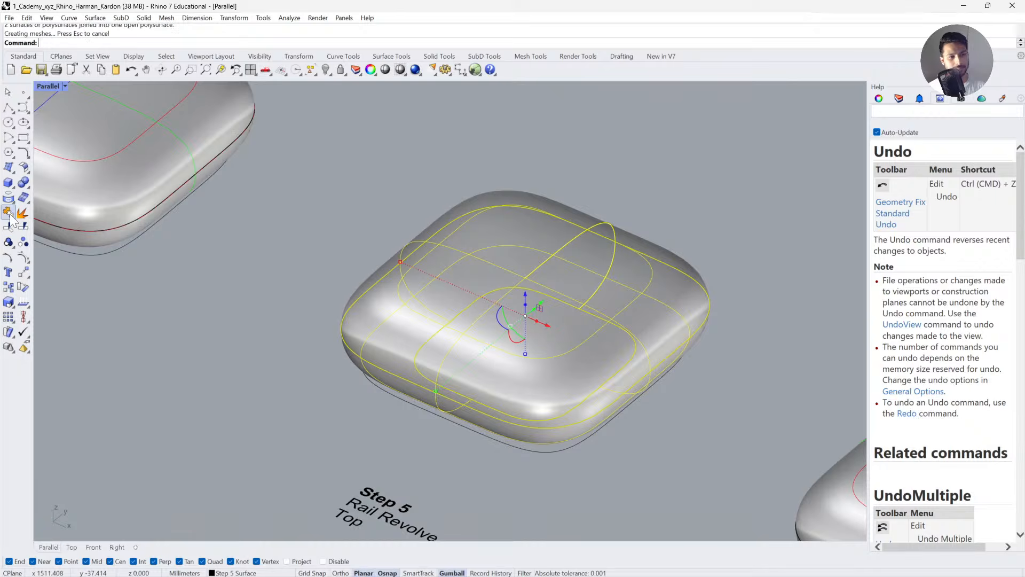
{"action": "left_click_drag", "start_coordinate": [548, 354], "coordinate": [703, 314]}
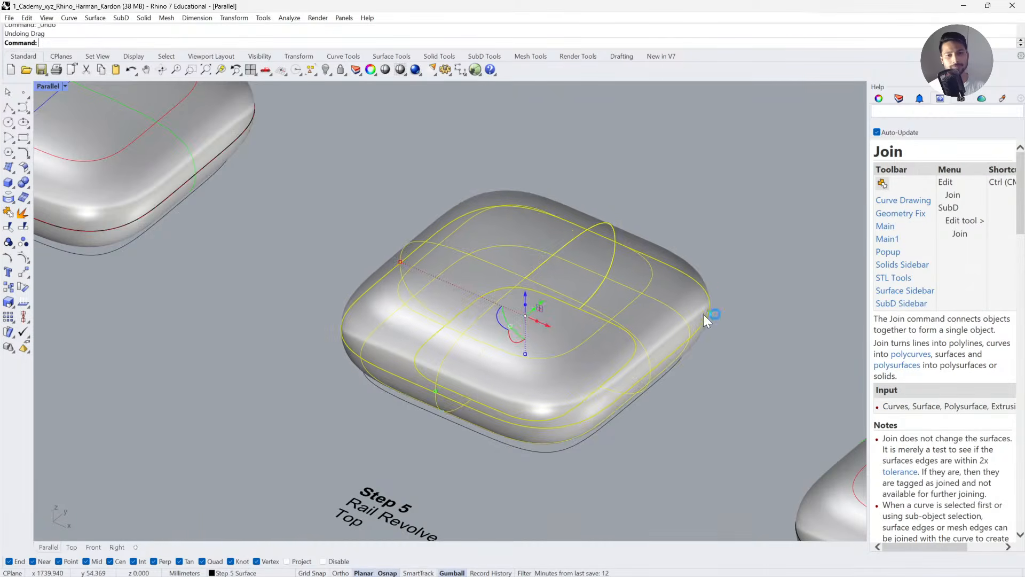
{"action": "key", "text": "ctrl+z"}
Cap the opening on the underside of the joined polysurface in the Rail Revolve Top set.
{"action": "right_click_drag", "start_coordinate": [698, 267], "coordinate": [496, 376]}
{"action": "left_click", "coordinate": [510, 284]}
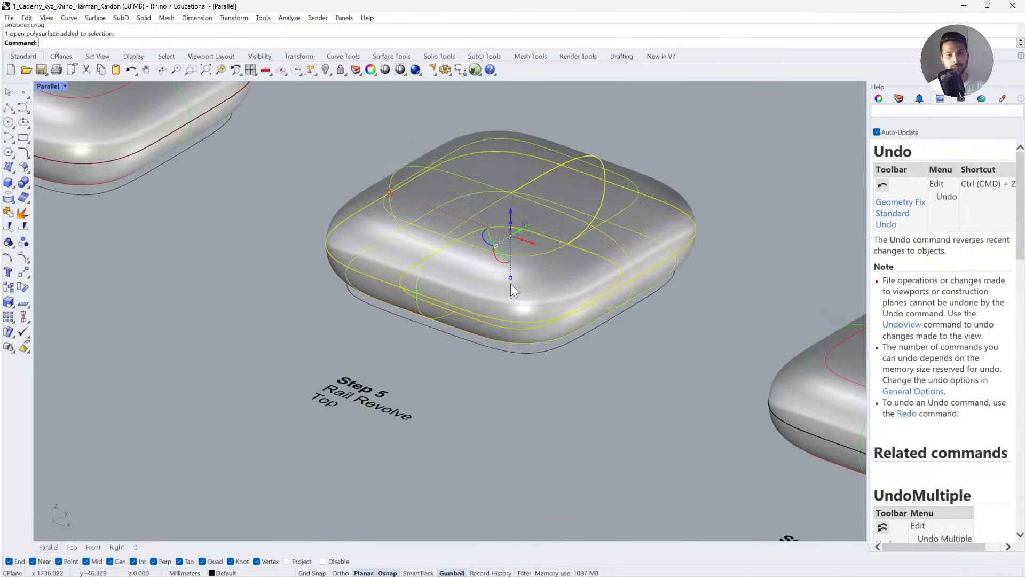
{"action": "key", "text": "ctrl+shift+e"}
{"action": "scroll", "coordinate": [491, 320], "scroll_direction": "down", "scroll_amount": 3}
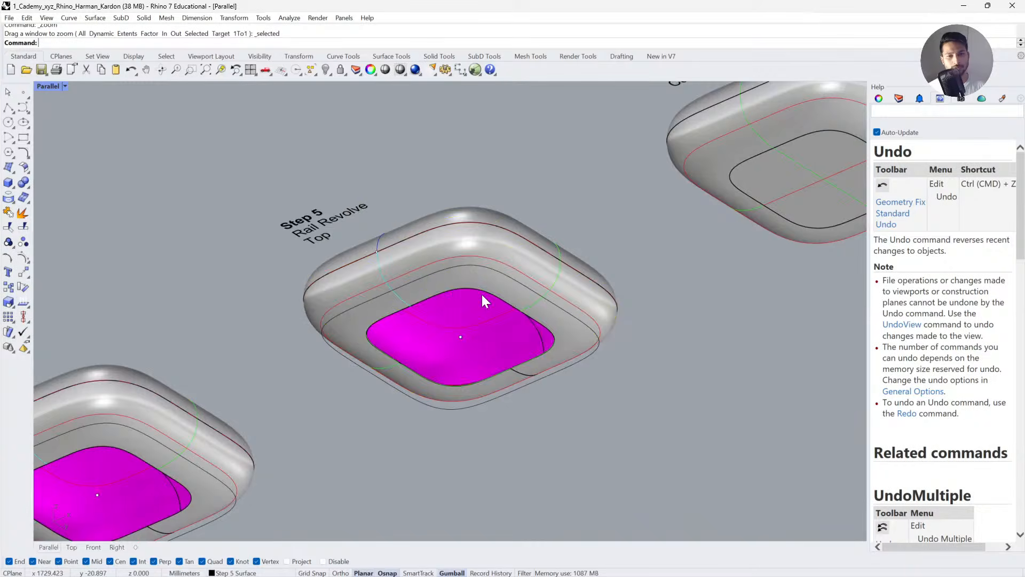
{"action": "key", "text": "Escape"}
{"action": "right_click_drag", "start_coordinate": [482, 293], "coordinate": [473, 268]}
{"action": "left_click", "coordinate": [463, 361]}
{"action": "key", "text": "ctrl+shift+e"}
{"action": "type", "text": "cap"}
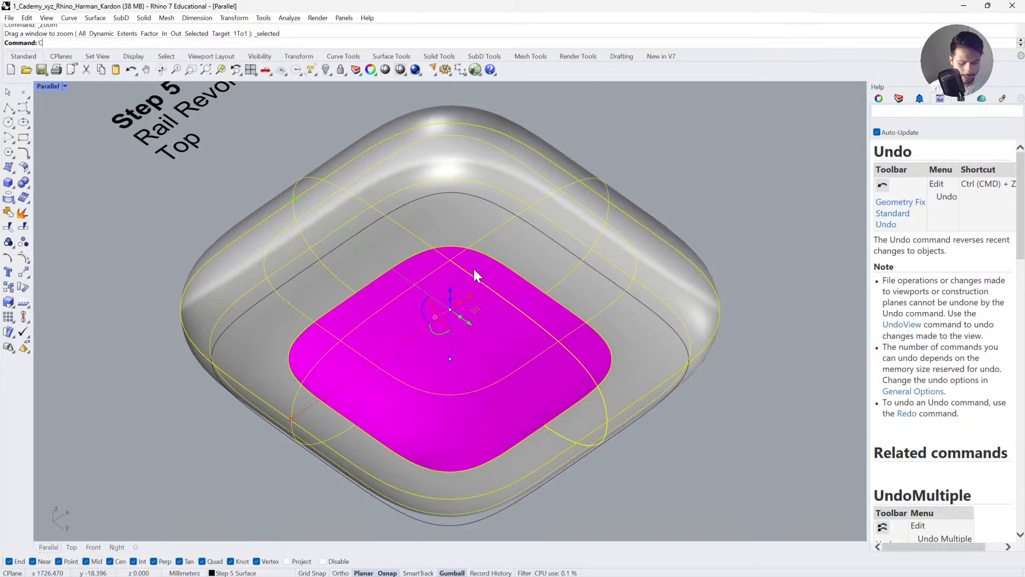
{"action": "key", "text": "Return"}
{"action": "left_click", "coordinate": [623, 133]}
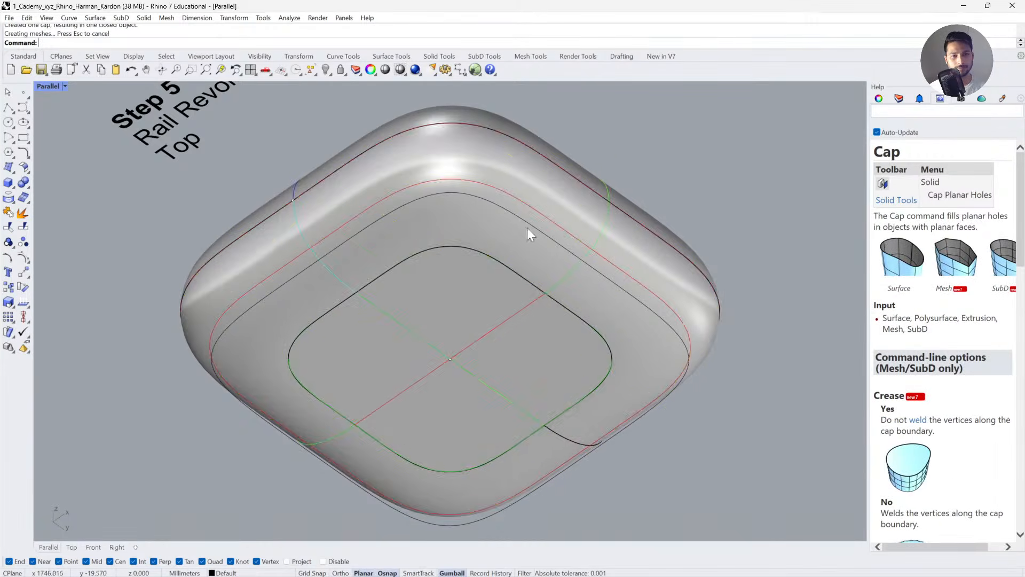
Examine the capped body beside the neighbouring Step 5 stages from below and from above.
{"action": "right_click_drag", "start_coordinate": [527, 227], "coordinate": [487, 248]}
{"action": "left_click", "coordinate": [504, 248]}
{"action": "scroll", "coordinate": [493, 216], "scroll_direction": "down", "scroll_amount": 2}
{"action": "key", "text": "Escape"}
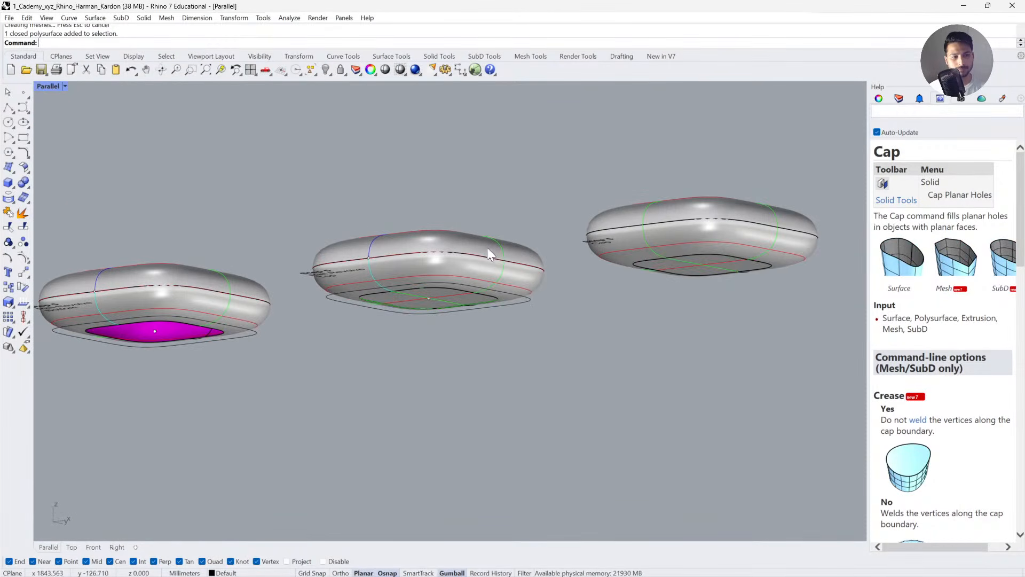
{"action": "right_click_drag", "start_coordinate": [318, 251], "coordinate": [315, 295]}
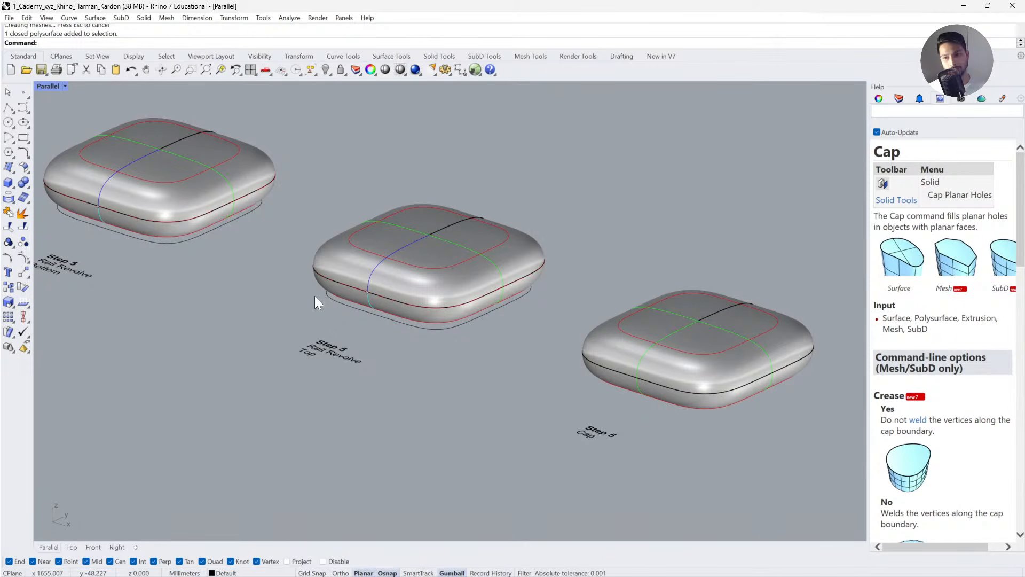
{"action": "right_click_drag", "start_coordinate": [449, 283], "coordinate": [451, 286]}
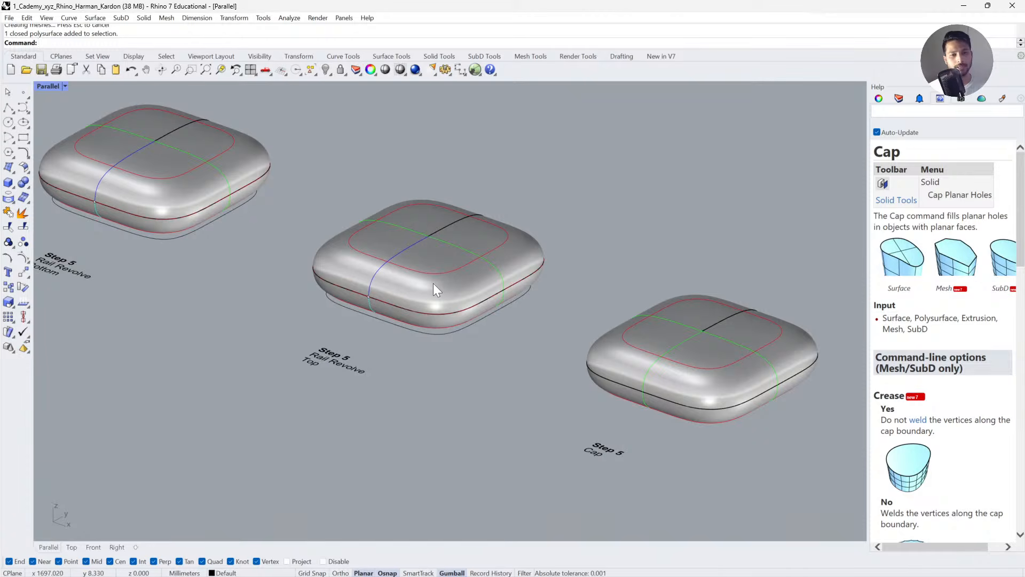
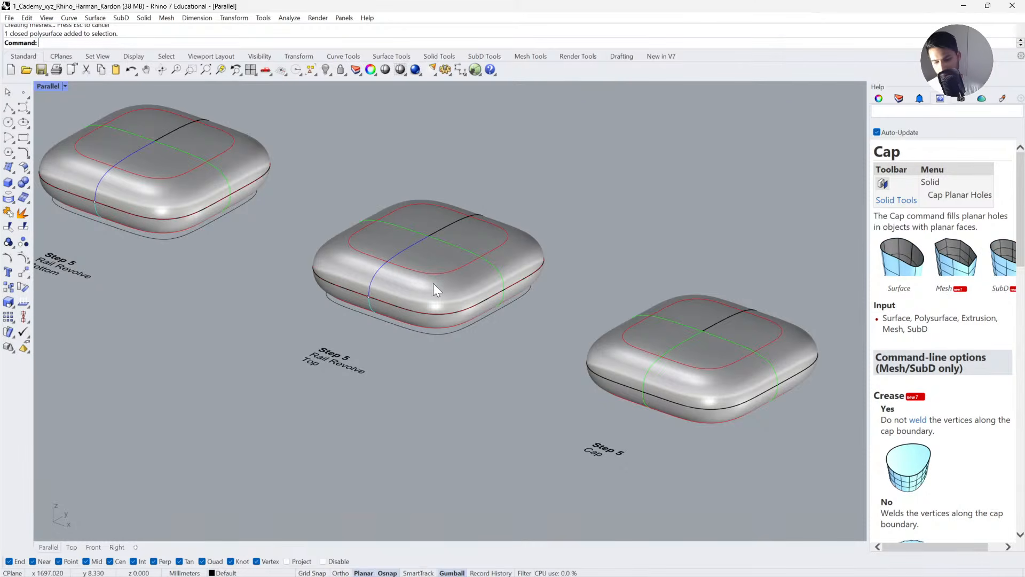
Review the capped body beside the other Step 5 stages and the Step 4 final curves they come from.
{"action": "right_click_drag", "start_coordinate": [720, 362], "coordinate": [533, 317]}
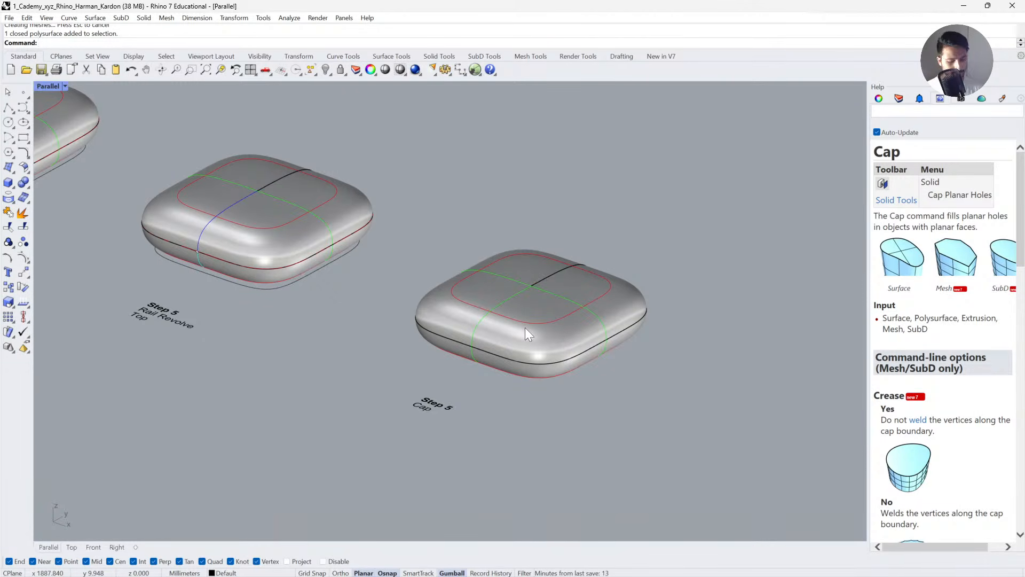
{"action": "right_click_drag", "start_coordinate": [629, 378], "coordinate": [553, 312]}
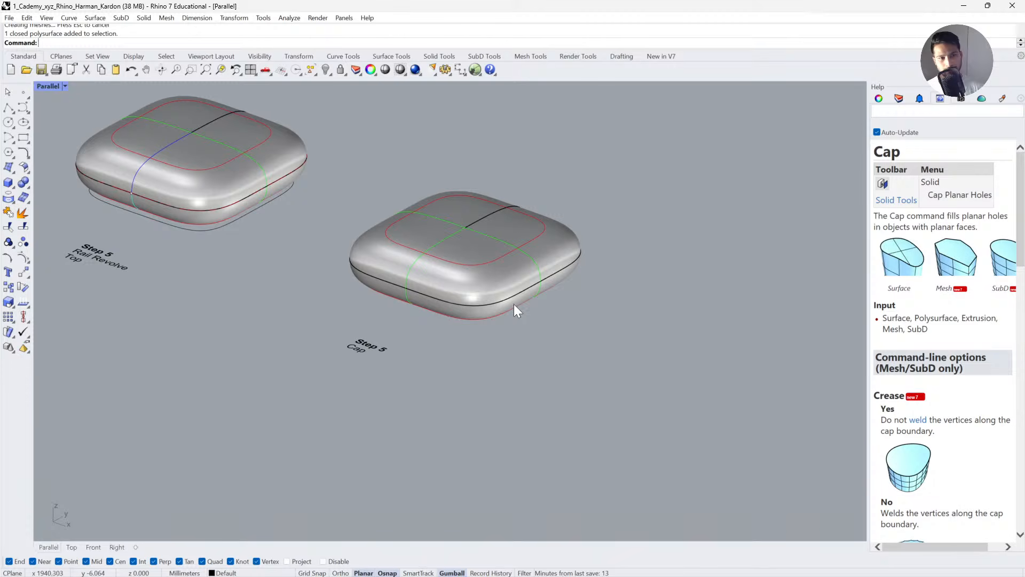
{"action": "left_click", "coordinate": [209, 233]}
{"action": "scroll", "coordinate": [515, 345], "scroll_direction": "down", "scroll_amount": 5}
{"action": "right_click_drag", "start_coordinate": [137, 229], "coordinate": [411, 351]}
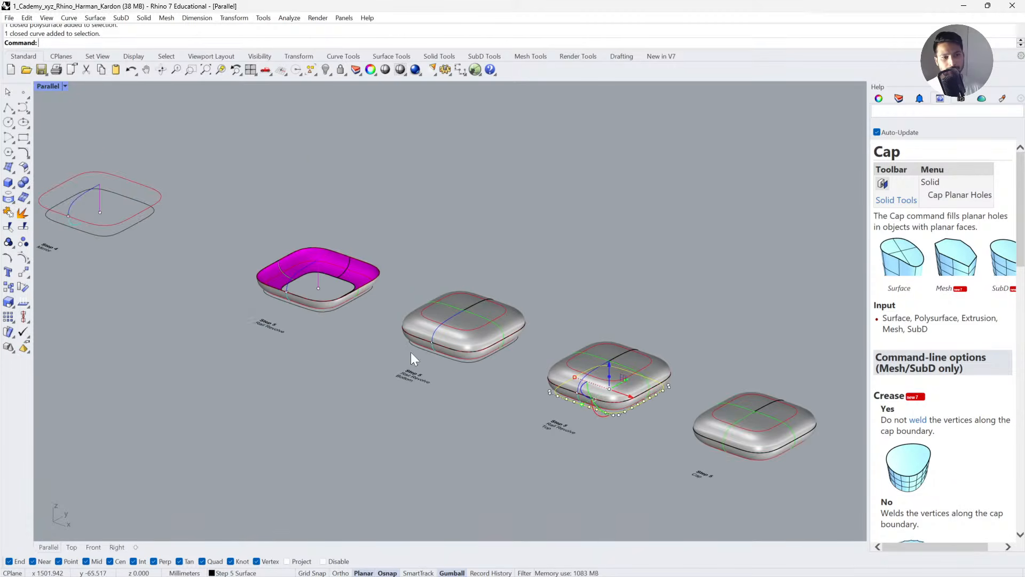
{"action": "scroll", "coordinate": [125, 238], "scroll_direction": "up", "scroll_amount": 2}
{"action": "left_click", "coordinate": [119, 234]}
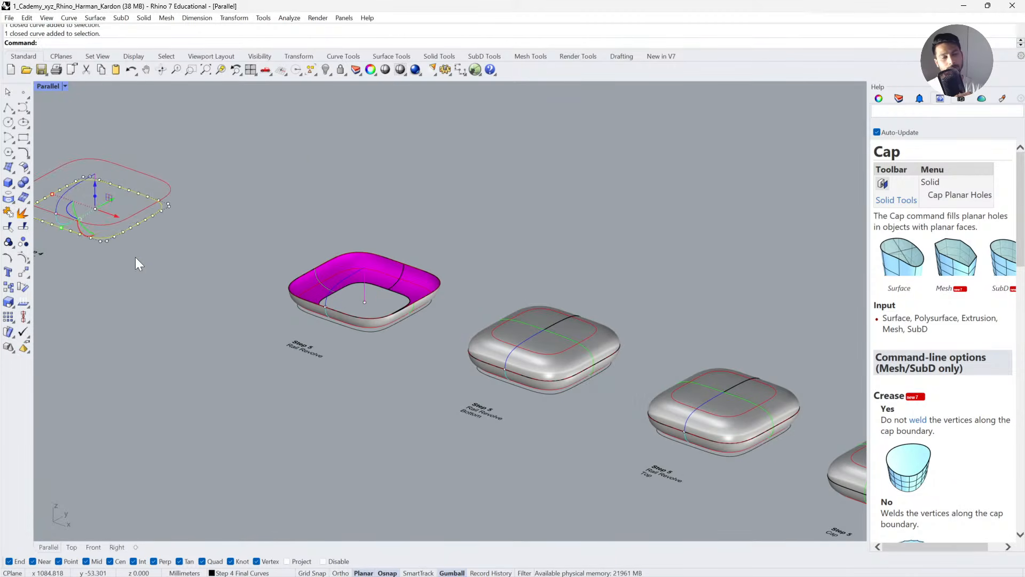
{"action": "key", "text": "Escape"}
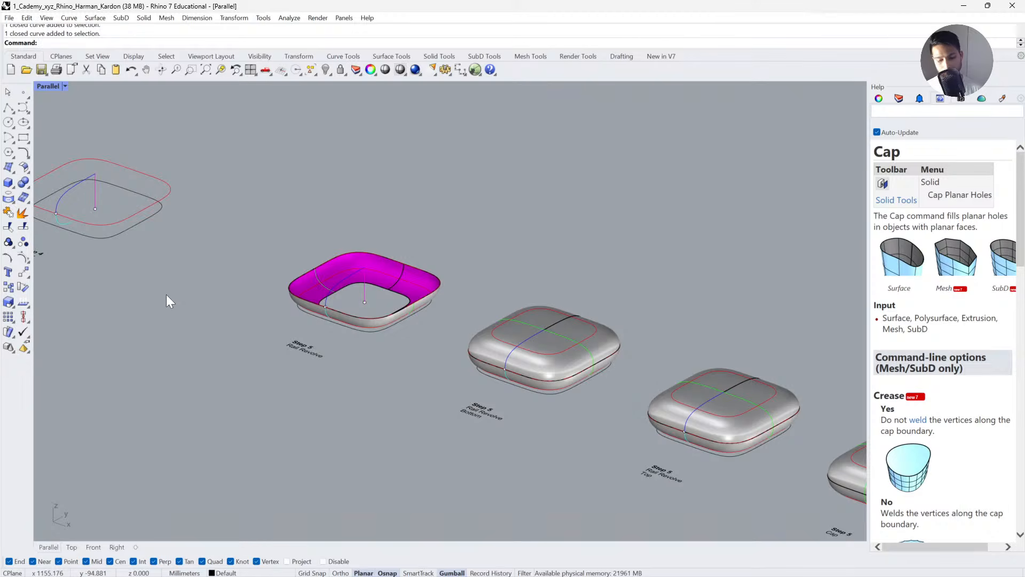
Turn on environment map analysis (EMap) for the closed polysurface of the Step 5 Cap set.
{"action": "right_click_drag", "start_coordinate": [775, 437], "coordinate": [491, 312]}
{"action": "left_click", "coordinate": [492, 312]}
{"action": "type", "text": "zs"}
{"action": "key", "text": "Return"}
{"action": "scroll", "coordinate": [554, 387], "scroll_direction": "down", "scroll_amount": 3}
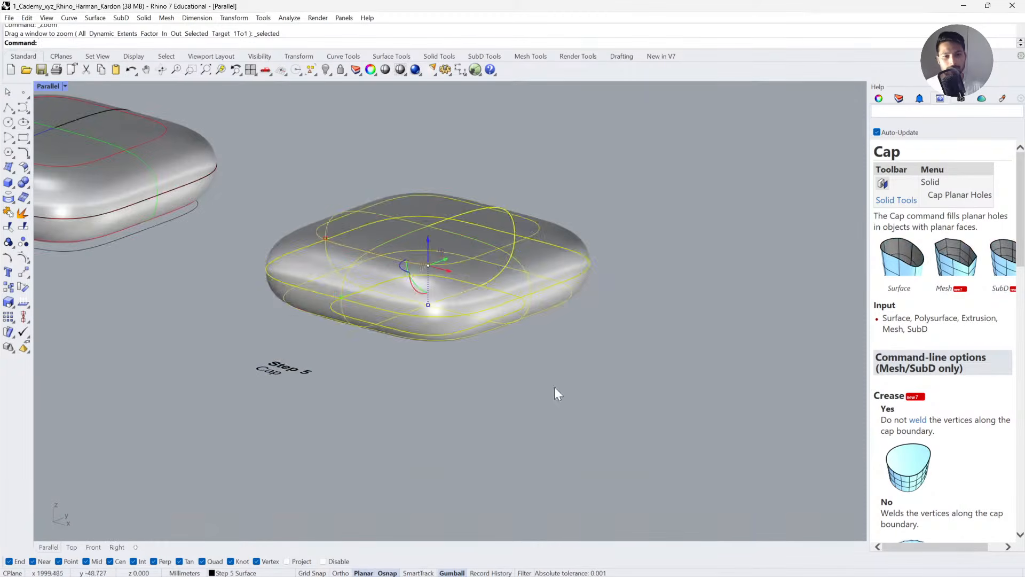
{"action": "type", "text": "emap"}
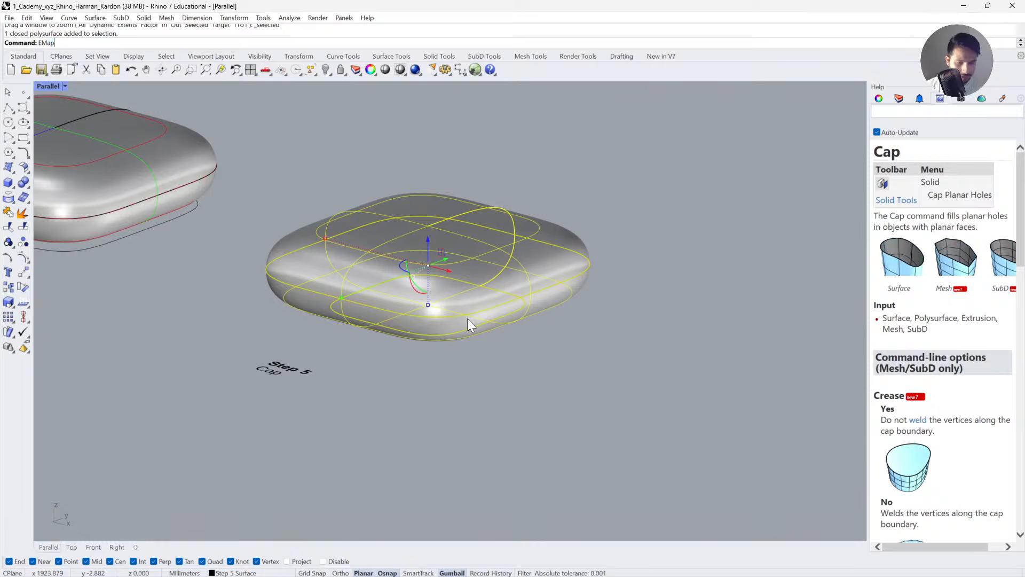
{"action": "key", "text": "Return"}
Inspect the reflections on the environment-mapped body from several angles, undo its trial move and close the EMap analysis.
{"action": "left_click_drag", "start_coordinate": [475, 276], "coordinate": [701, 300]}
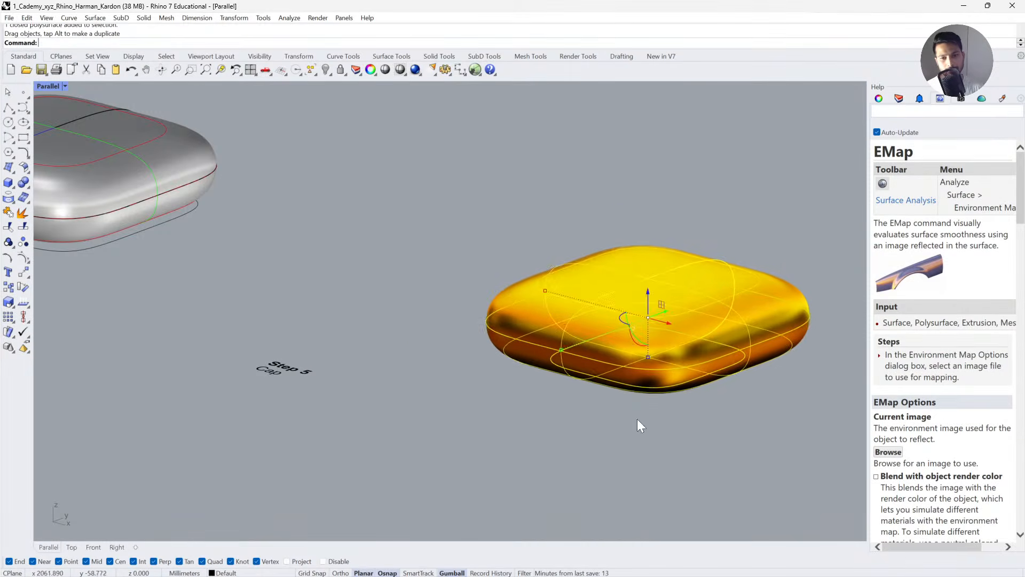
{"action": "right_click_drag", "start_coordinate": [639, 424], "coordinate": [667, 283]}
{"action": "type", "text": "zs"}
{"action": "key", "text": "Return"}
{"action": "right_click_drag", "start_coordinate": [679, 384], "coordinate": [679, 334]}
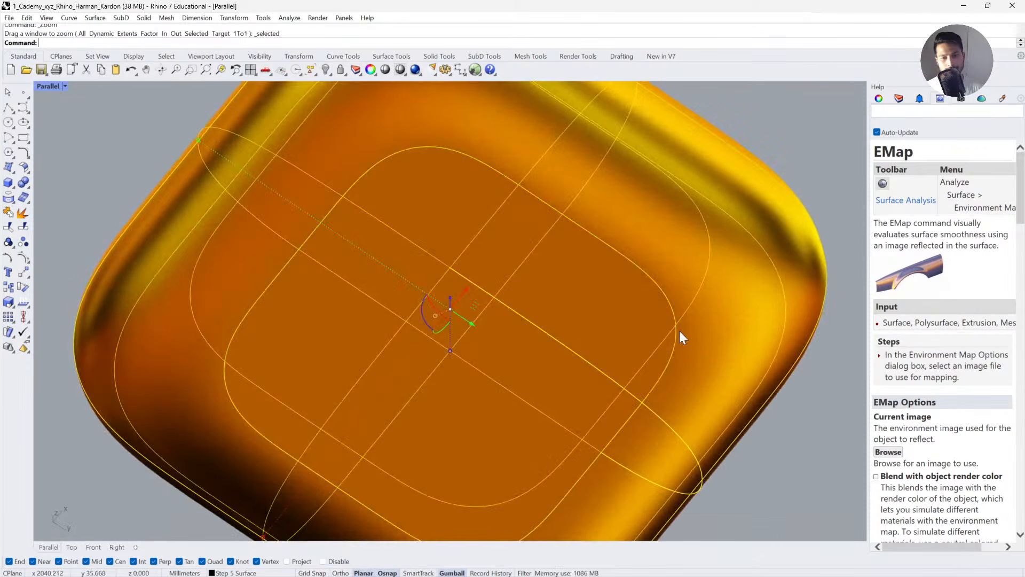
{"action": "scroll", "coordinate": [694, 304], "scroll_direction": "down", "scroll_amount": 2}
{"action": "key", "text": "Escape"}
{"action": "right_click_drag", "start_coordinate": [721, 278], "coordinate": [505, 299]}
{"action": "key", "text": "ctrl+z"}
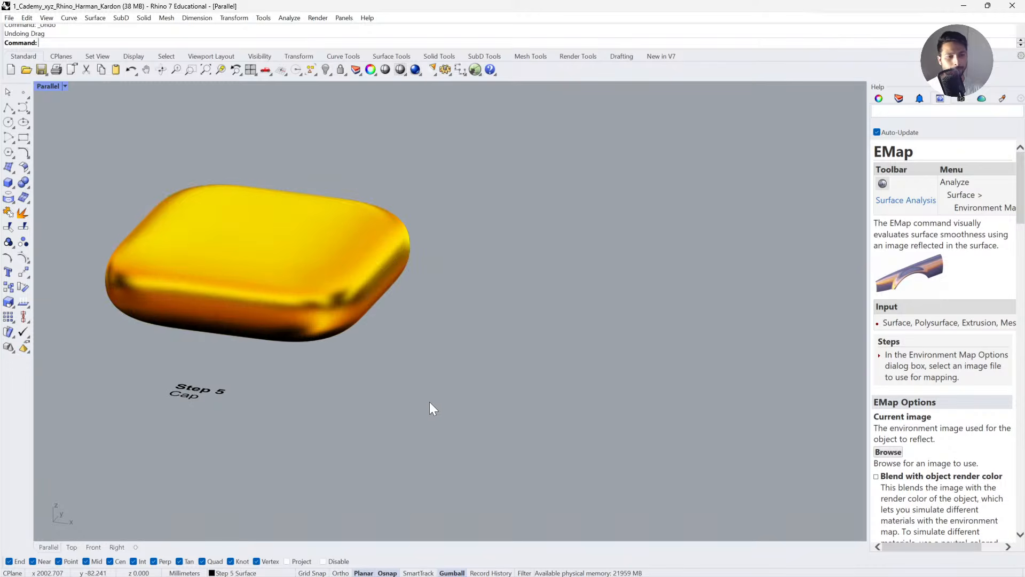
{"action": "left_click_drag", "start_coordinate": [131, 457], "coordinate": [689, 195]}
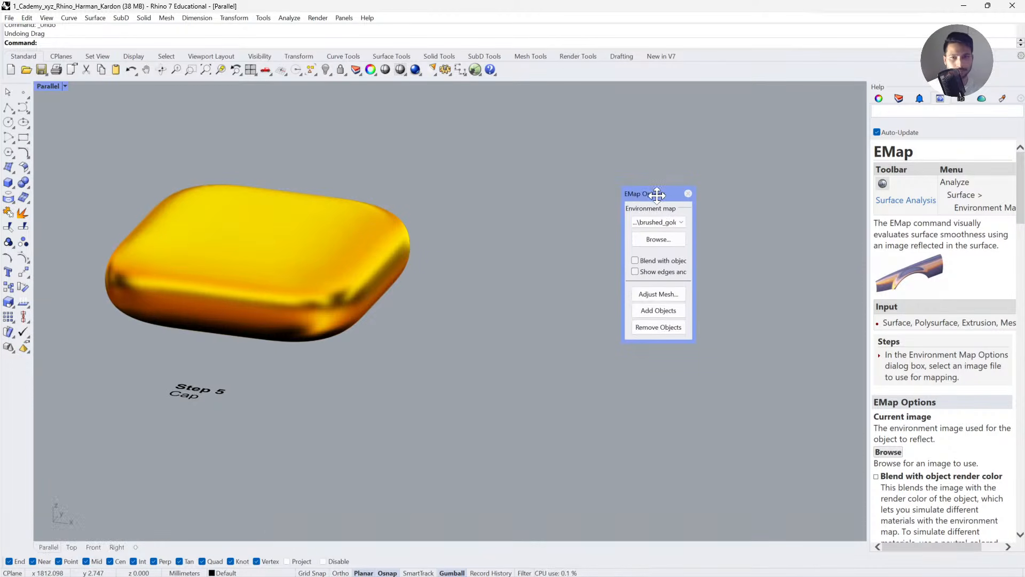
{"action": "left_click", "coordinate": [689, 194]}
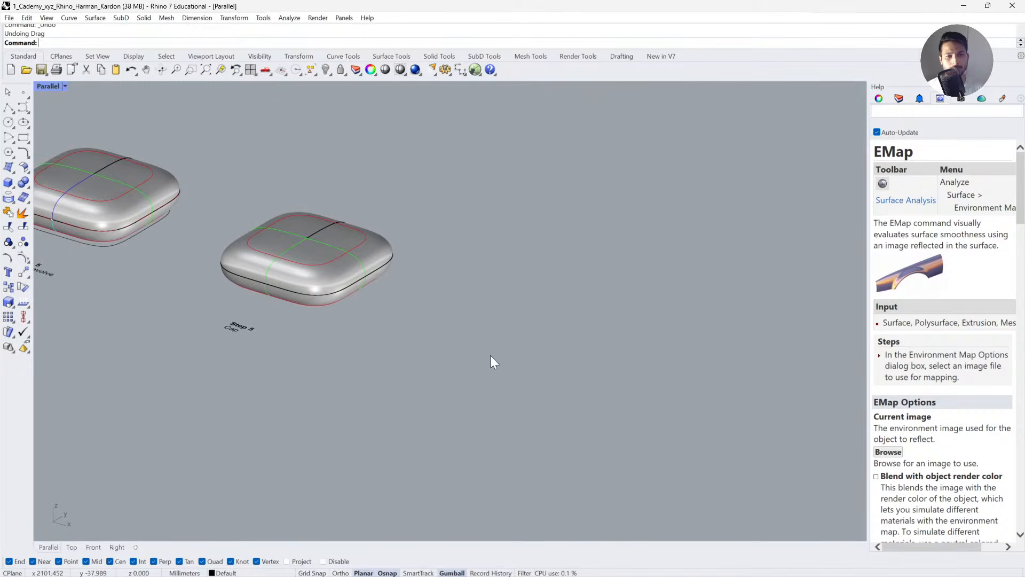
Show the Step 6 Solid layer and bring its first stages into view.
{"action": "left_click", "coordinate": [899, 98]}
{"action": "left_click", "coordinate": [947, 212]}
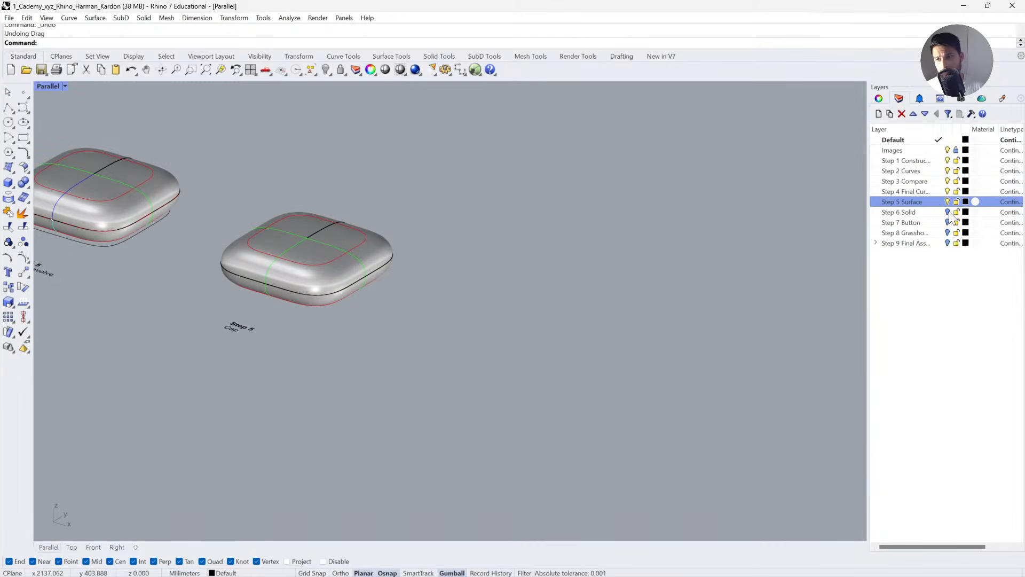
{"action": "scroll", "coordinate": [492, 282], "scroll_direction": "down", "scroll_amount": 1}
{"action": "right_click_drag", "start_coordinate": [724, 380], "coordinate": [416, 301]}
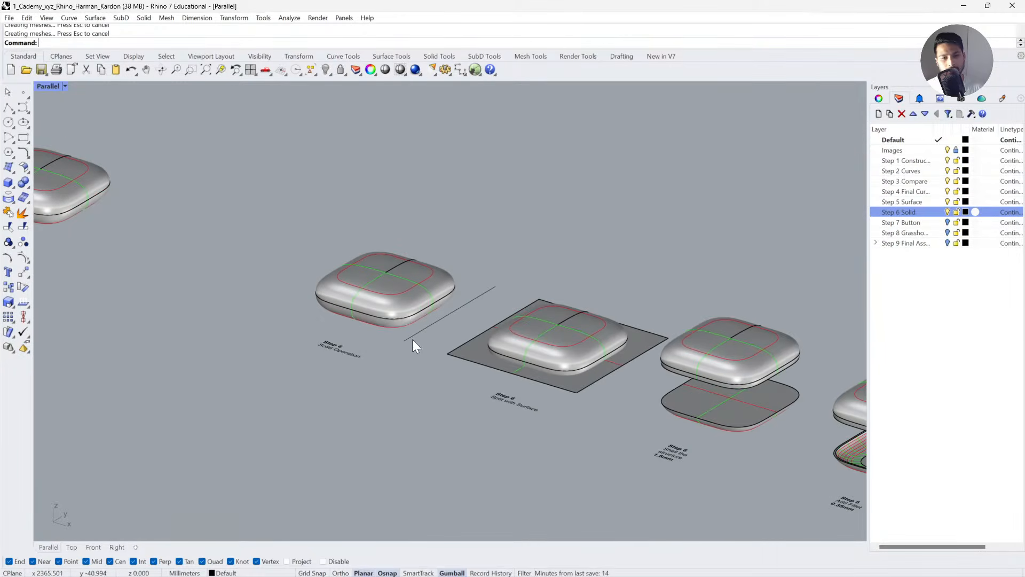
Select the cutting line beside the Step 6 Solid Operation body and check its height against the body in the Right view.
{"action": "left_click", "coordinate": [384, 312]}
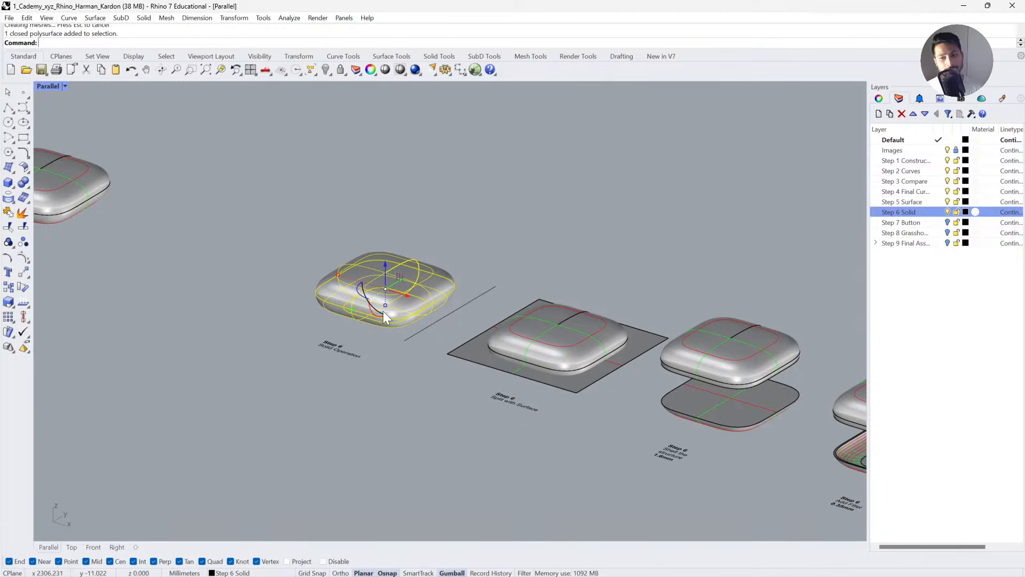
{"action": "left_click", "coordinate": [404, 375]}
{"action": "scroll", "coordinate": [395, 302], "scroll_direction": "up", "scroll_amount": 5}
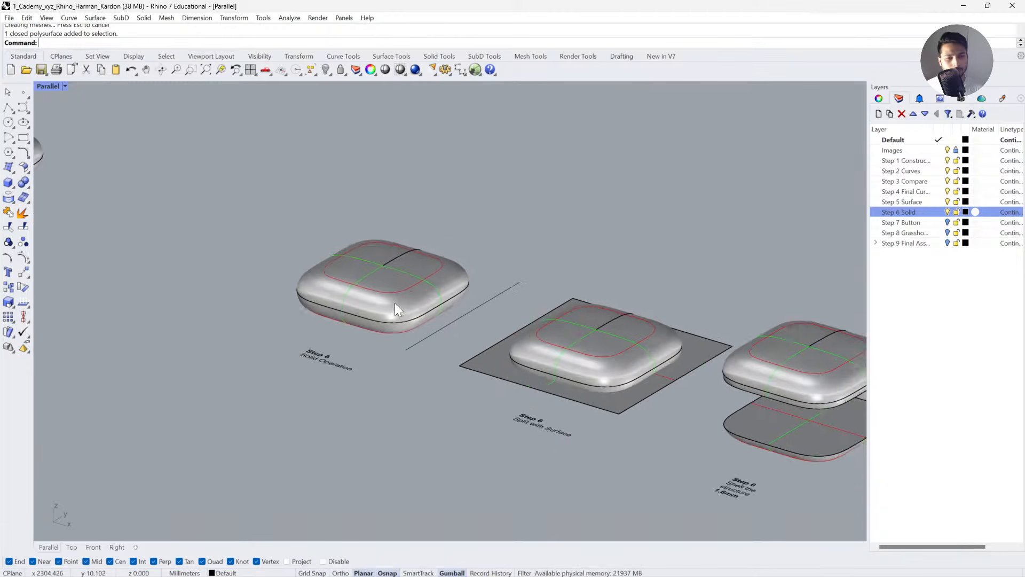
{"action": "left_click", "coordinate": [443, 396]}
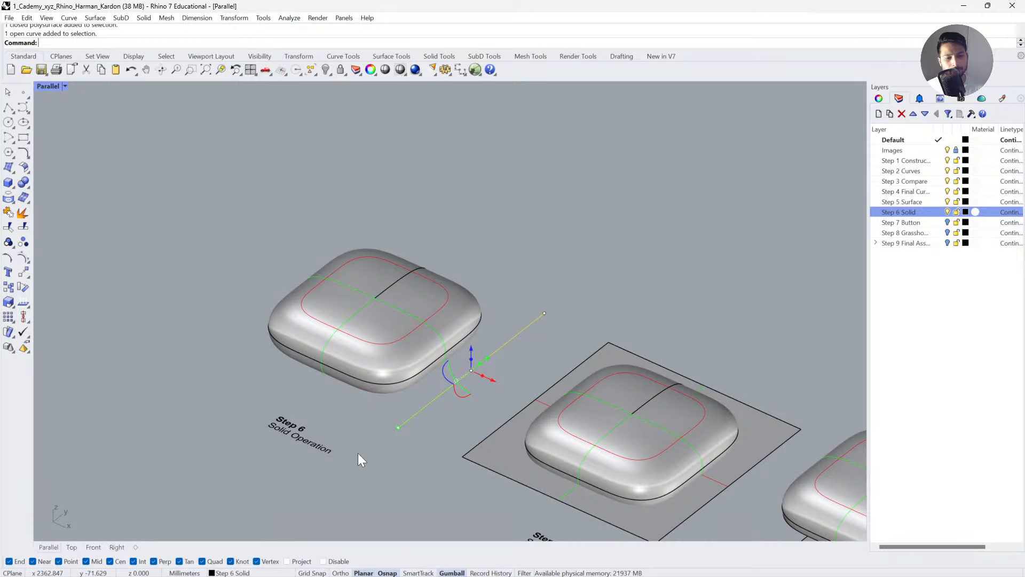
{"action": "left_click", "coordinate": [116, 547]}
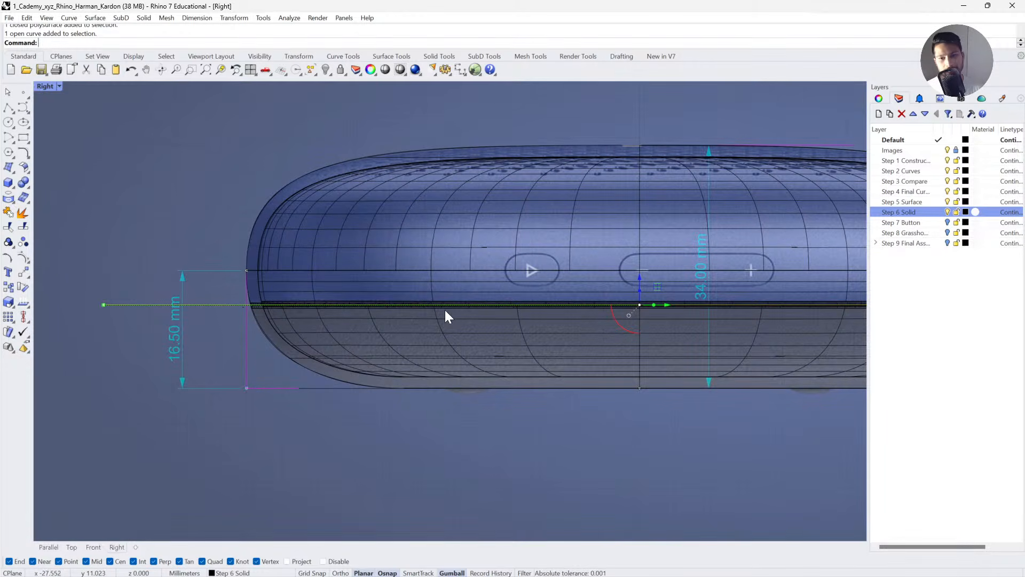
{"action": "left_click", "coordinate": [48, 547]}
Extrude the cutting line horizontally with the gumball into a planar surface passing through the whole Solid Operation body.
{"action": "left_click", "coordinate": [471, 370]}
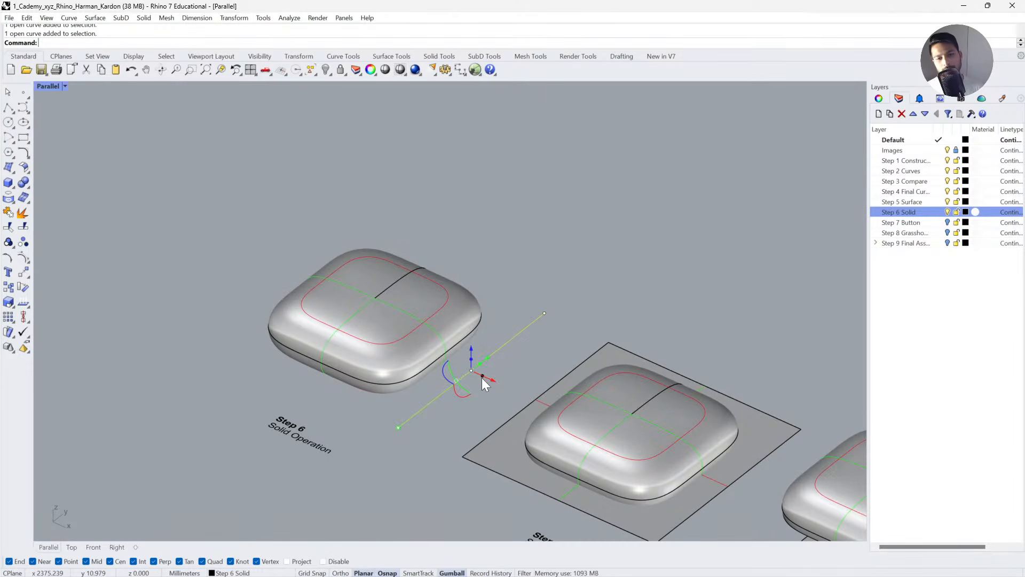
{"action": "left_click", "coordinate": [482, 376]}
{"action": "key", "text": "Escape"}
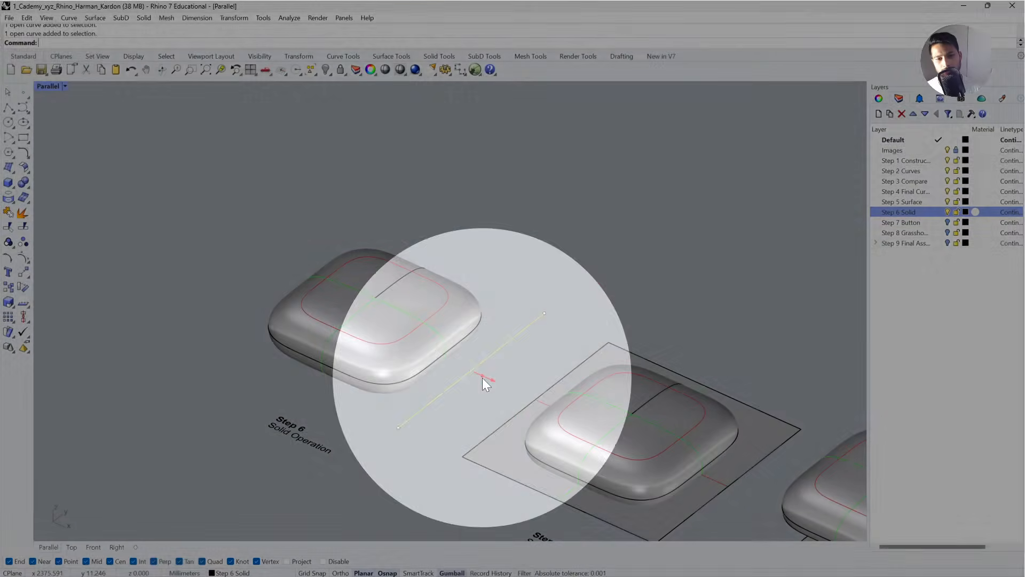
{"action": "left_click_drag", "start_coordinate": [482, 377], "coordinate": [255, 344]}
{"action": "key", "text": "Escape"}
Boolean-split the body of the Step 6 Split with Surface set with its planar surface, and delete the cutting surface.
{"action": "right_click_drag", "start_coordinate": [429, 307], "coordinate": [382, 388]}
{"action": "right_click_drag", "start_coordinate": [483, 430], "coordinate": [485, 392], "text": "shift"}
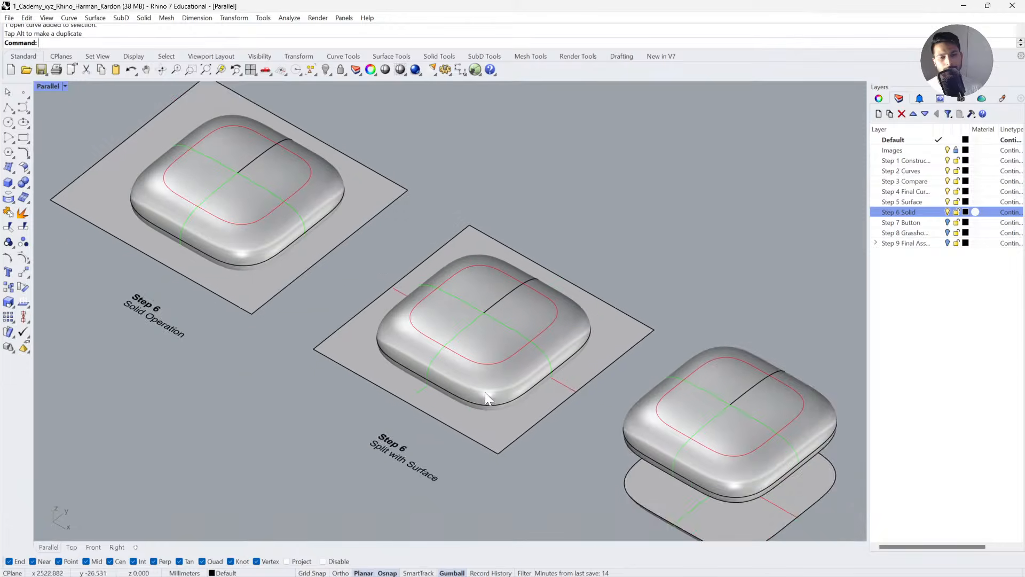
{"action": "scroll", "coordinate": [480, 373], "scroll_direction": "up", "scroll_amount": 3}
{"action": "left_click", "coordinate": [476, 353]}
{"action": "key", "text": "Escape"}
{"action": "left_click", "coordinate": [30, 185]}
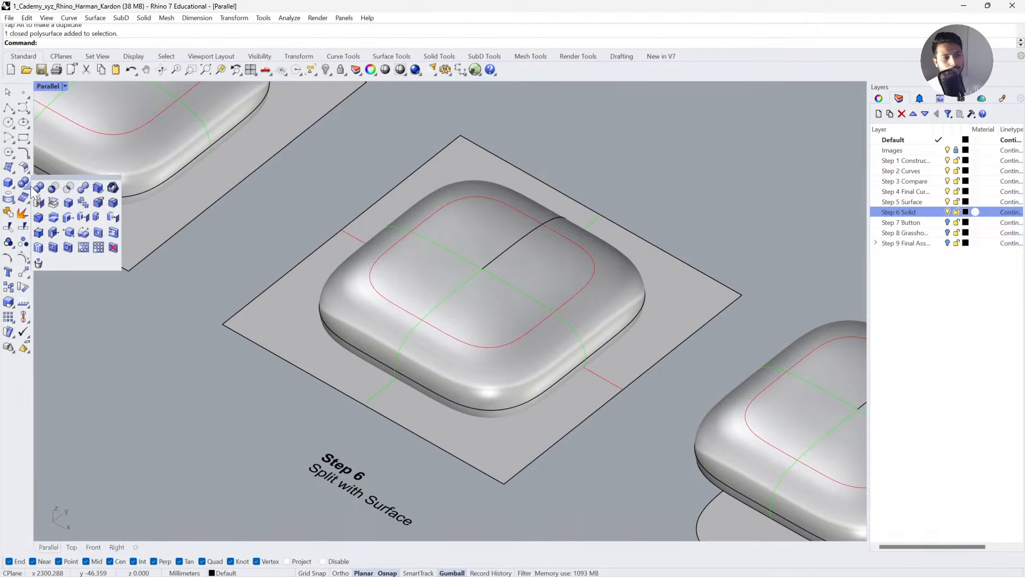
{"action": "left_click", "coordinate": [80, 191]}
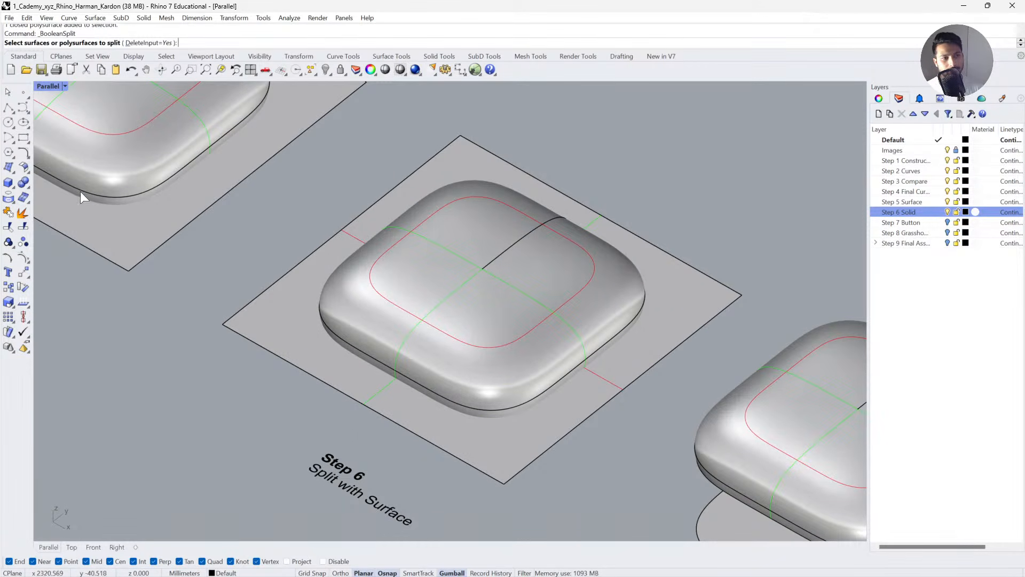
{"action": "left_click", "coordinate": [407, 308]}
{"action": "key", "text": "Return"}
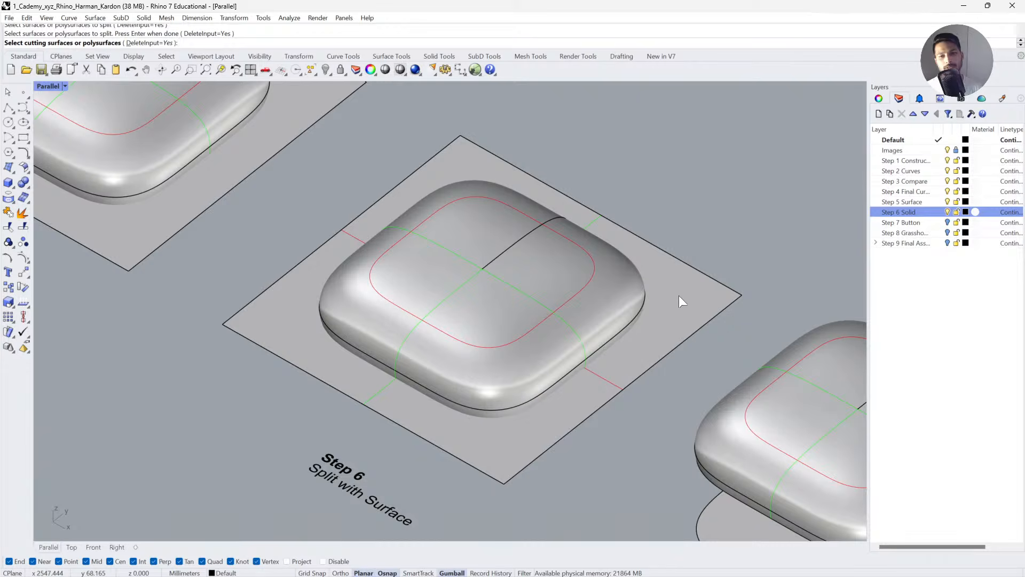
{"action": "left_click", "coordinate": [678, 296]}
{"action": "key", "text": "Return"}
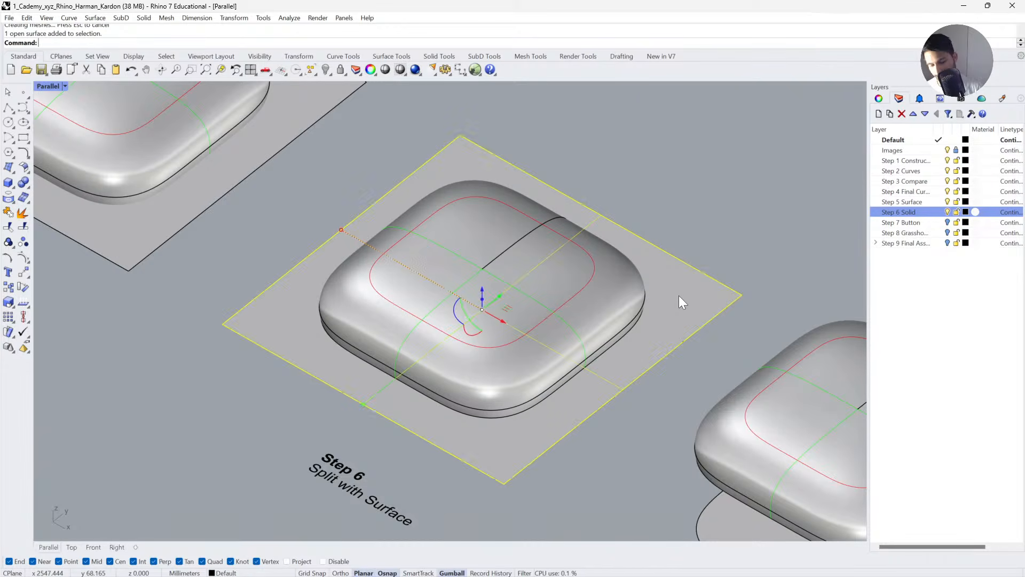
{"action": "key", "text": "Delete"}
Try moving the upper part of the split body aside to check the separation, and undo the move.
{"action": "left_click_drag", "start_coordinate": [598, 300], "coordinate": [687, 233]}
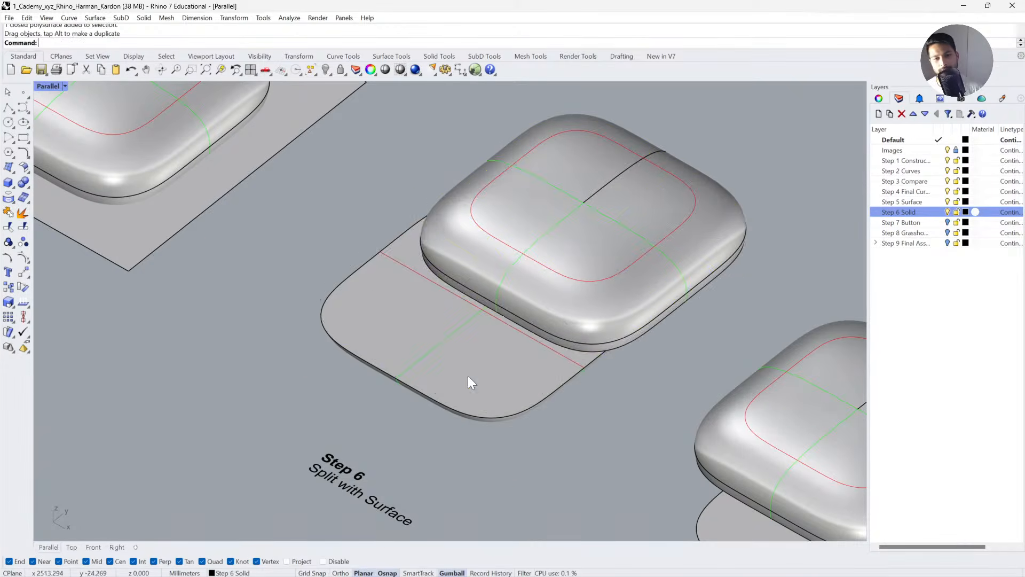
{"action": "left_click", "coordinate": [469, 380]}
{"action": "key", "text": "ctrl+z"}
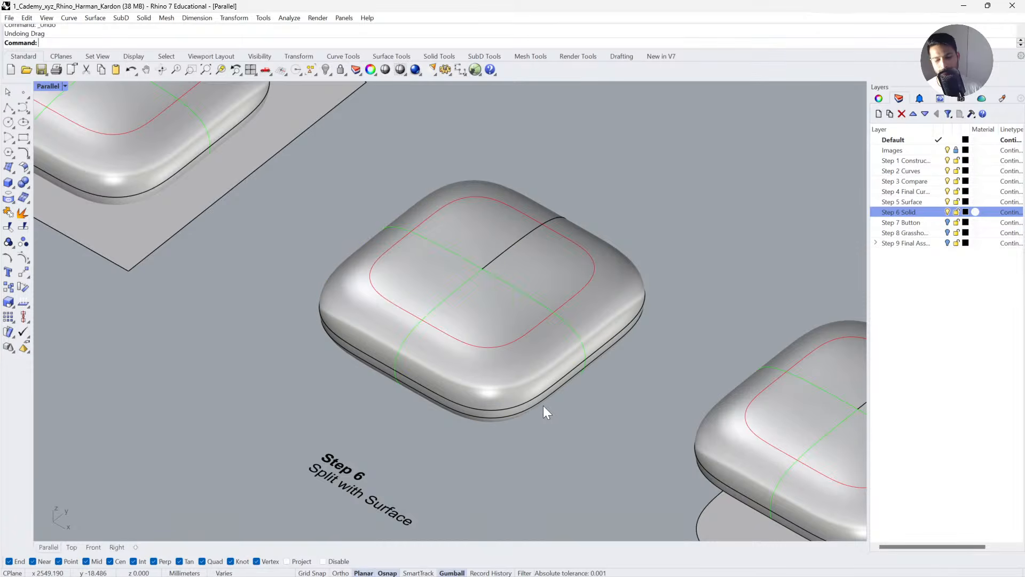
Shell the lower part of the Step 6 Shell the structure set to 1.6 mm thickness, removing its flat top face.
{"action": "scroll", "coordinate": [386, 290], "scroll_direction": "down", "scroll_amount": 3}
{"action": "right_click_drag", "start_coordinate": [584, 363], "coordinate": [495, 296]}
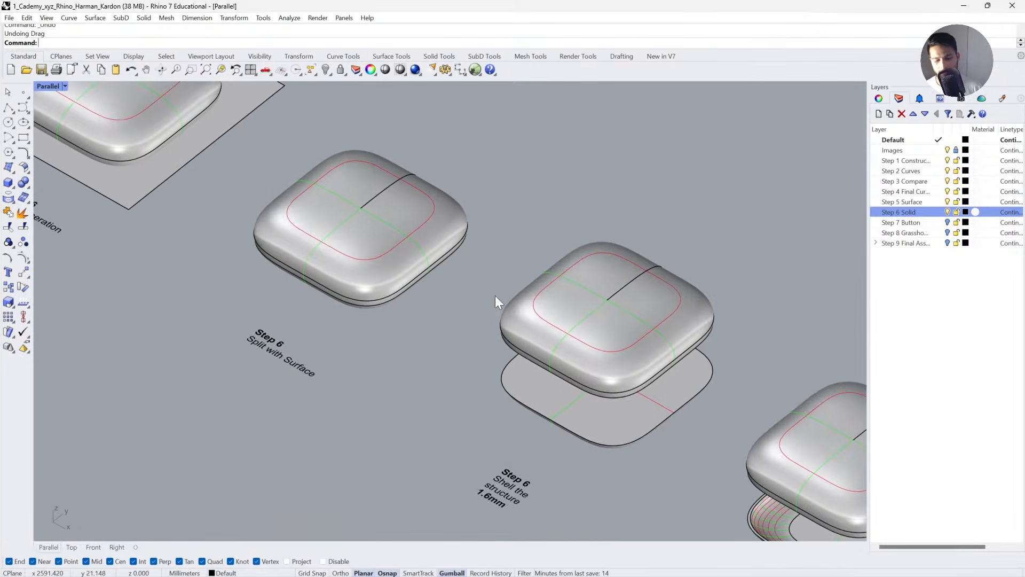
{"action": "left_click", "coordinate": [620, 344]}
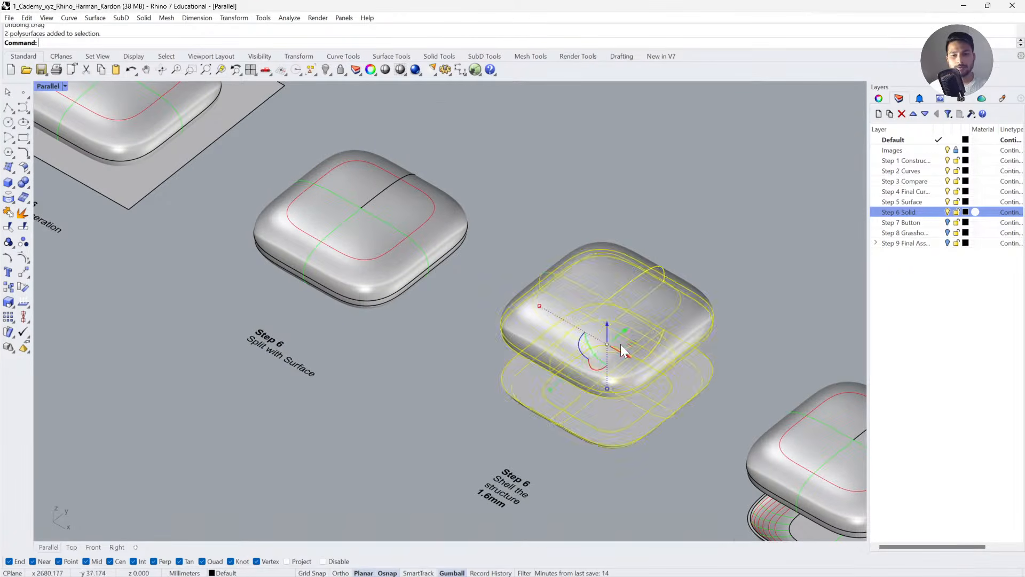
{"action": "key", "text": "ctrl+shift+e"}
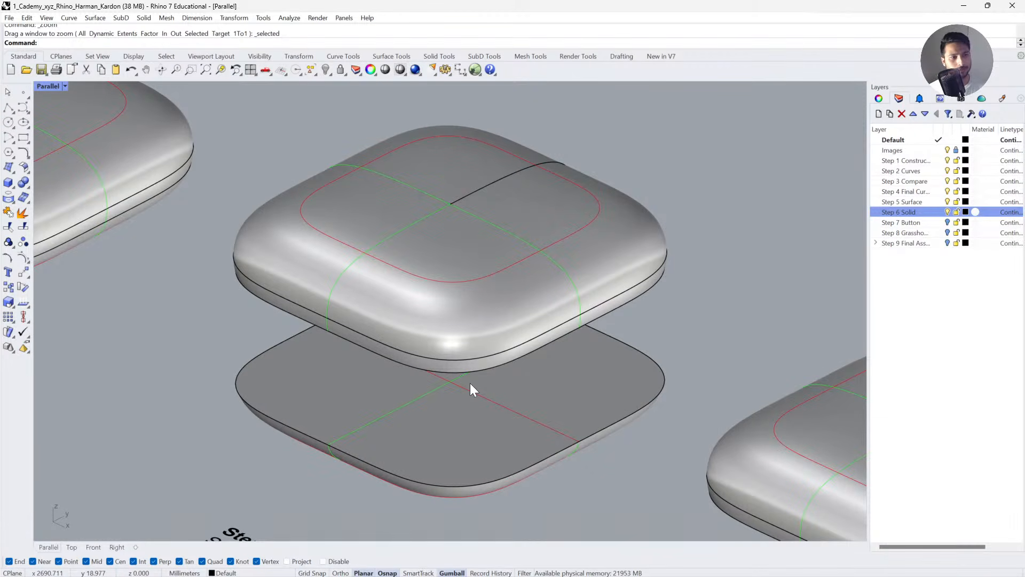
{"action": "left_click", "coordinate": [28, 186]}
{"action": "left_click_drag", "start_coordinate": [80, 180], "coordinate": [80, 182]}
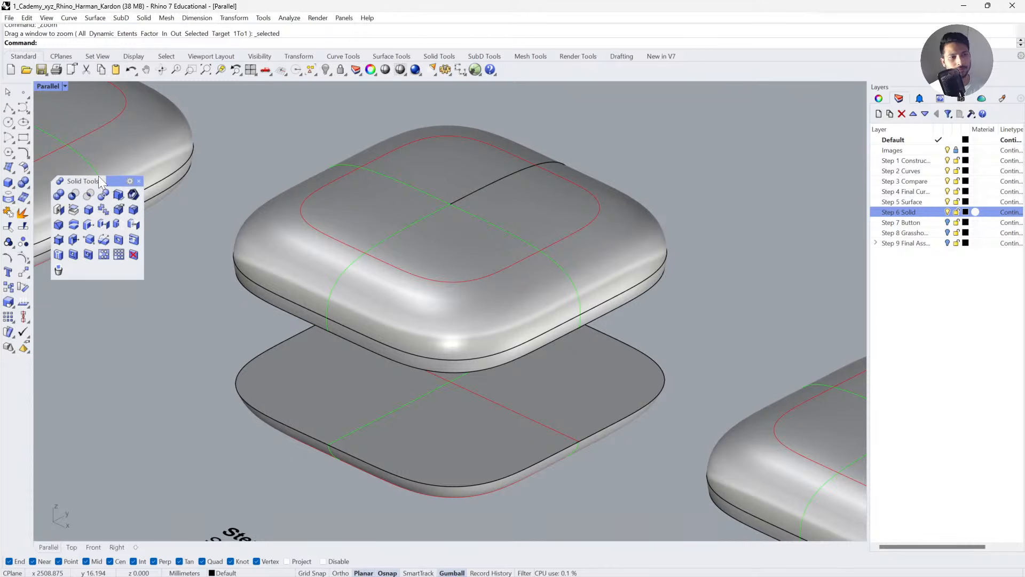
{"action": "left_click", "coordinate": [133, 195]}
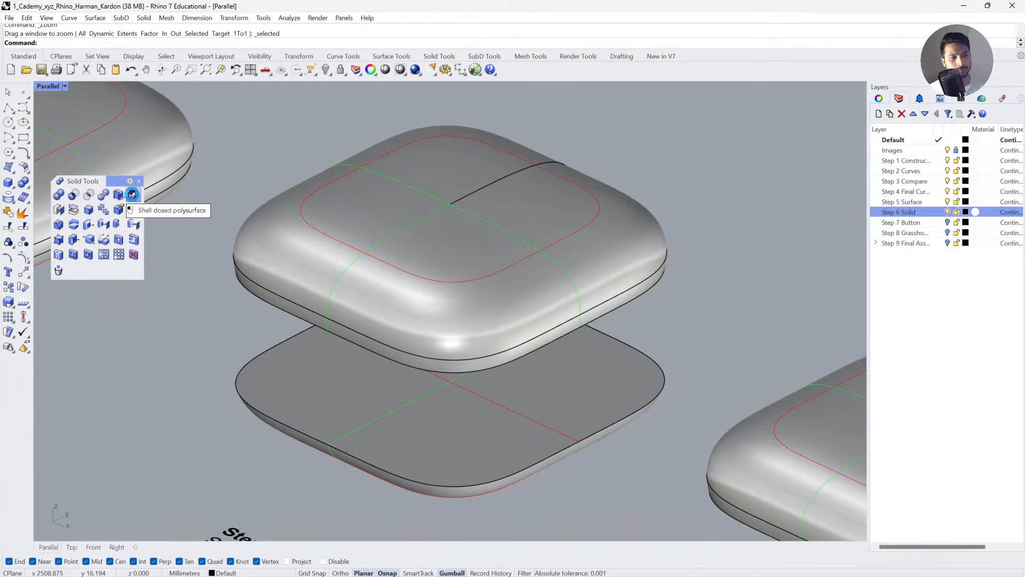
{"action": "scroll", "coordinate": [357, 107], "scroll_direction": "down", "scroll_amount": 2}
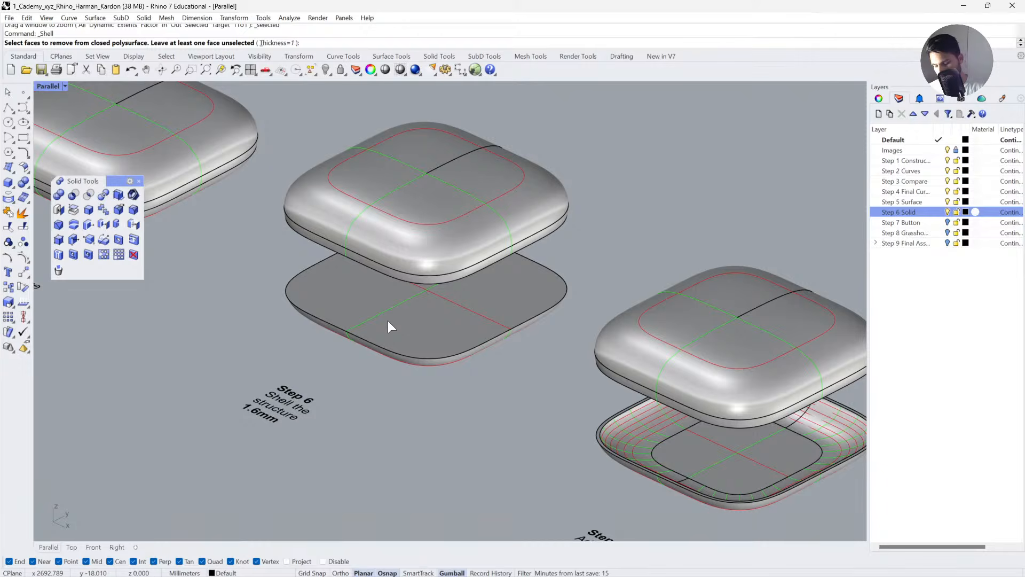
{"action": "key", "text": "Return"}
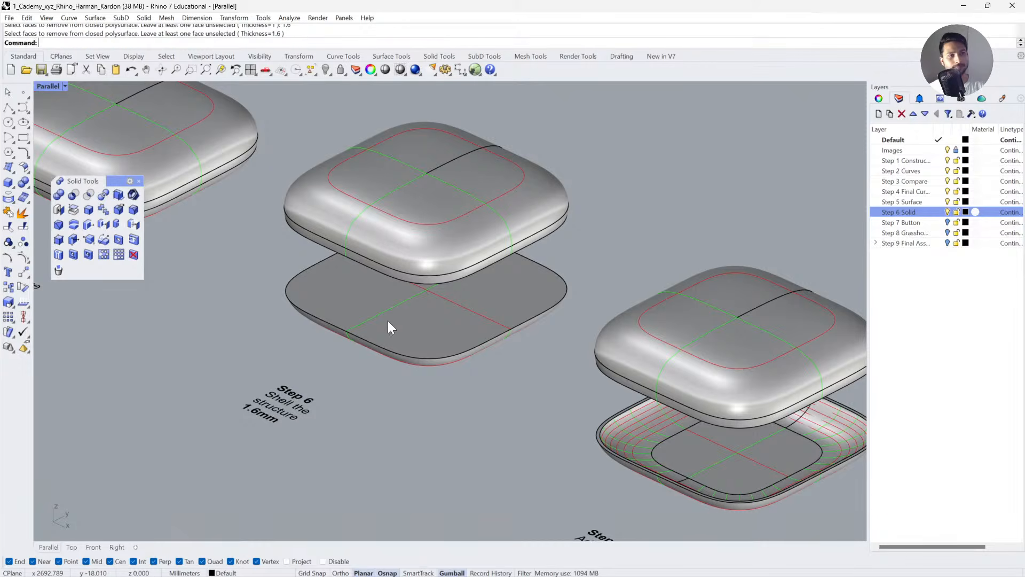
{"action": "left_click", "coordinate": [418, 311]}
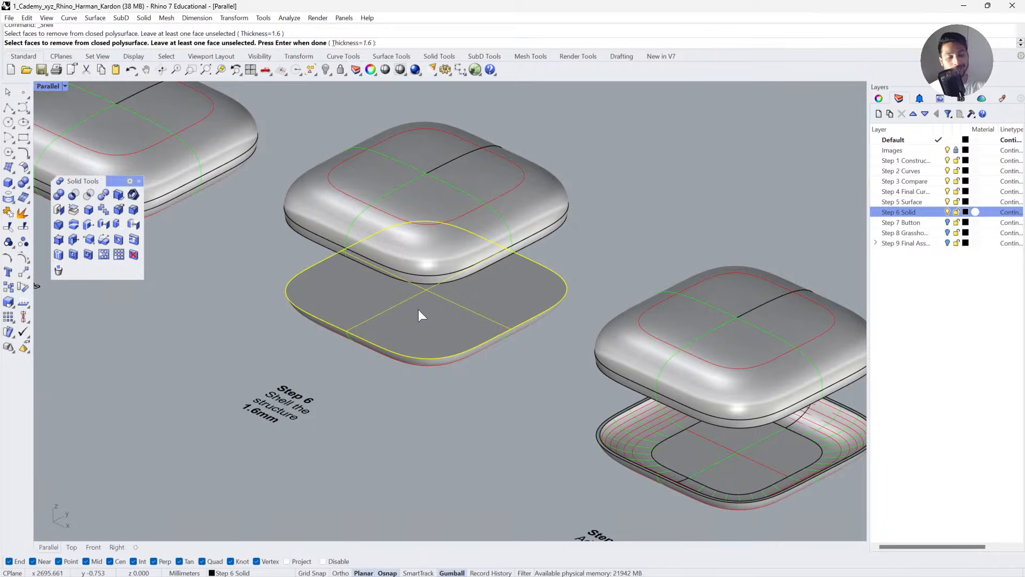
{"action": "key", "text": "Return"}
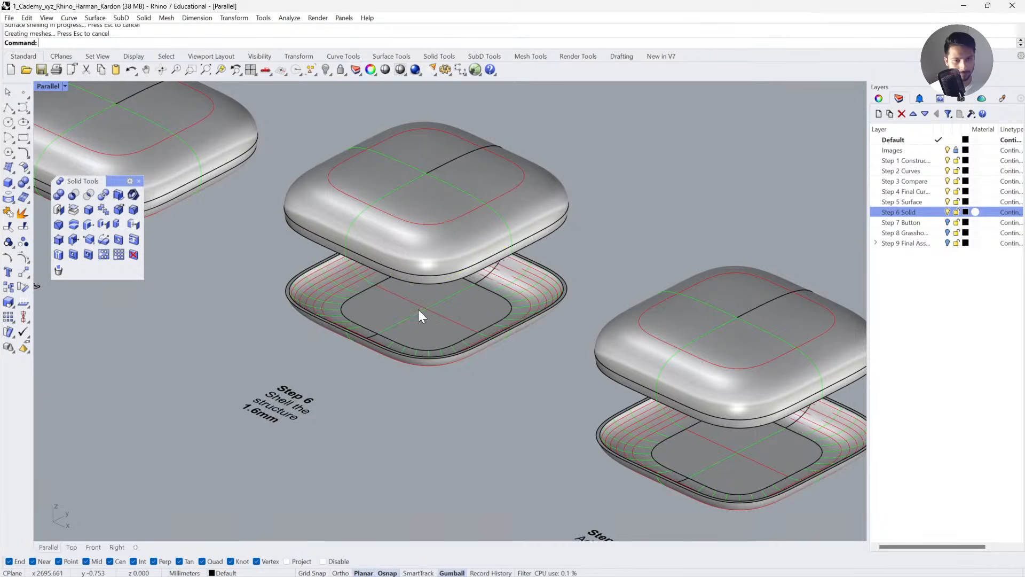
Shell the upper part of the same set to 1.6 mm, removing its flat bottom face.
{"action": "right_click_drag", "start_coordinate": [411, 286], "coordinate": [429, 330]}
{"action": "key", "text": "Return"}
{"action": "left_click", "coordinate": [418, 215]}
{"action": "key", "text": "Return"}
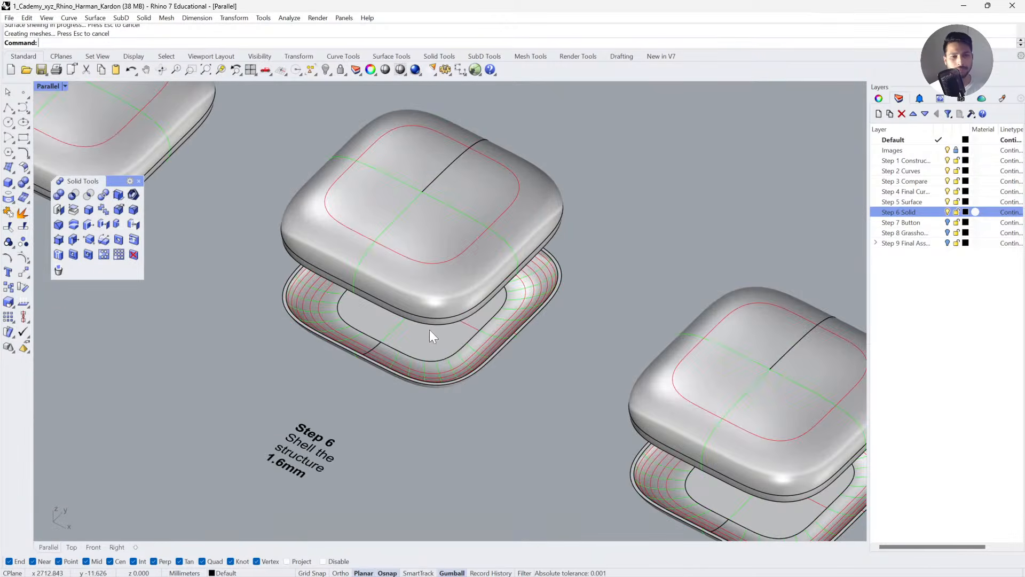
Check the object type of the lower and upper shelled parts in their object properties.
{"action": "left_click", "coordinate": [879, 98]}
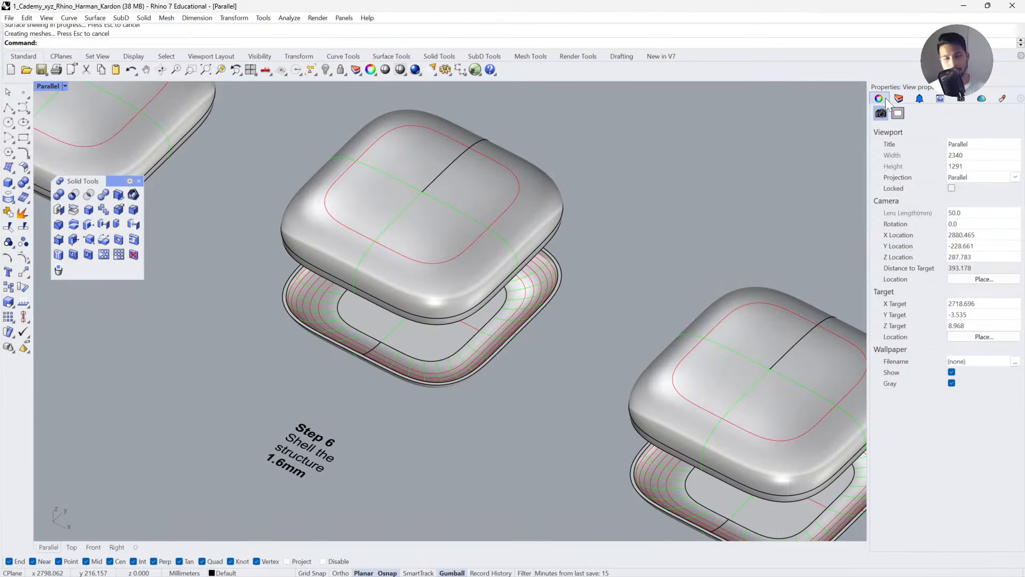
{"action": "left_click", "coordinate": [477, 341]}
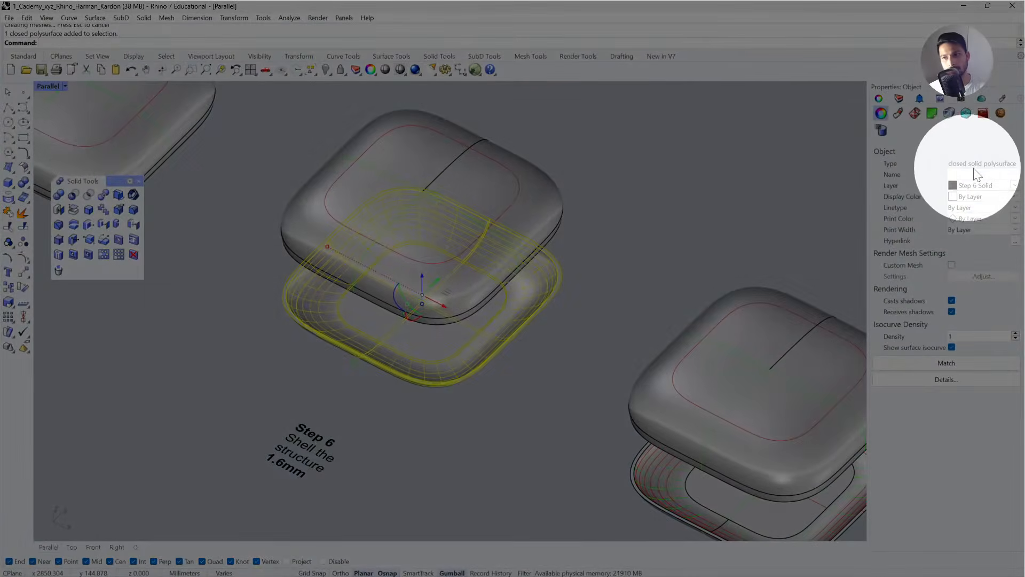
{"action": "left_click", "coordinate": [482, 267]}
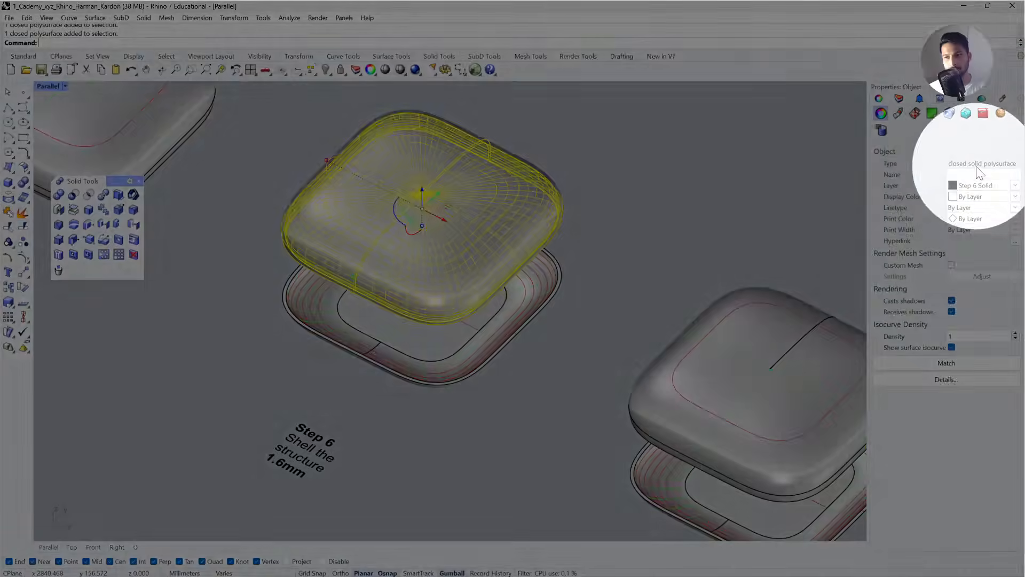
{"action": "left_click", "coordinate": [664, 226]}
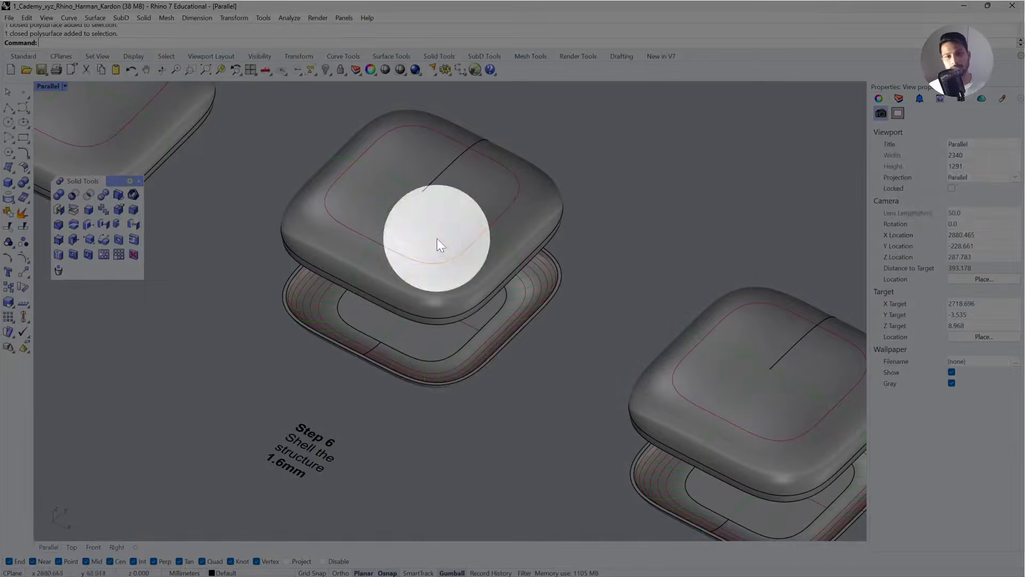
{"action": "left_click", "coordinate": [437, 238]}
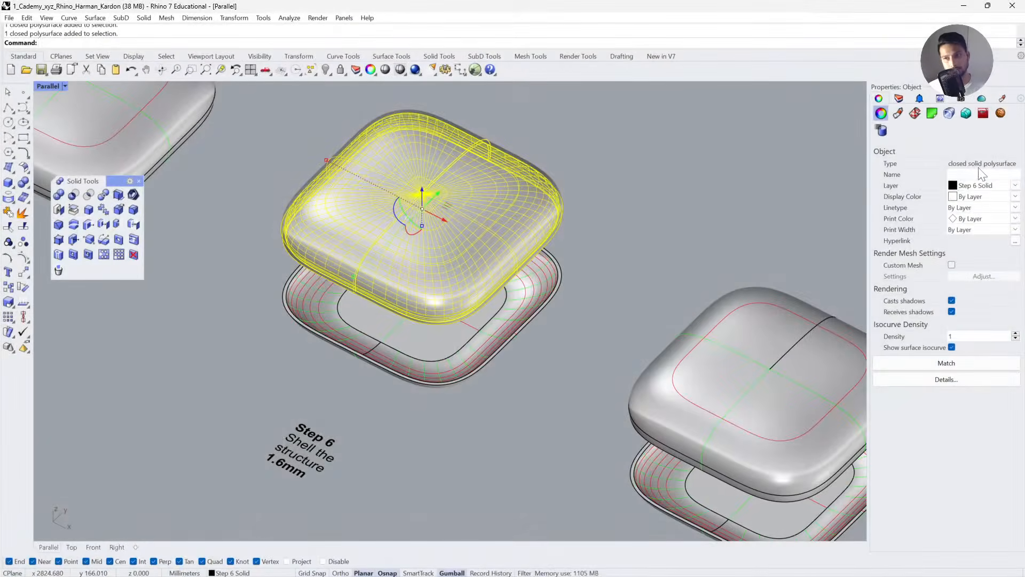
{"action": "left_click", "coordinate": [622, 203]}
{"action": "right_click_drag", "start_coordinate": [622, 203], "coordinate": [373, 232]}
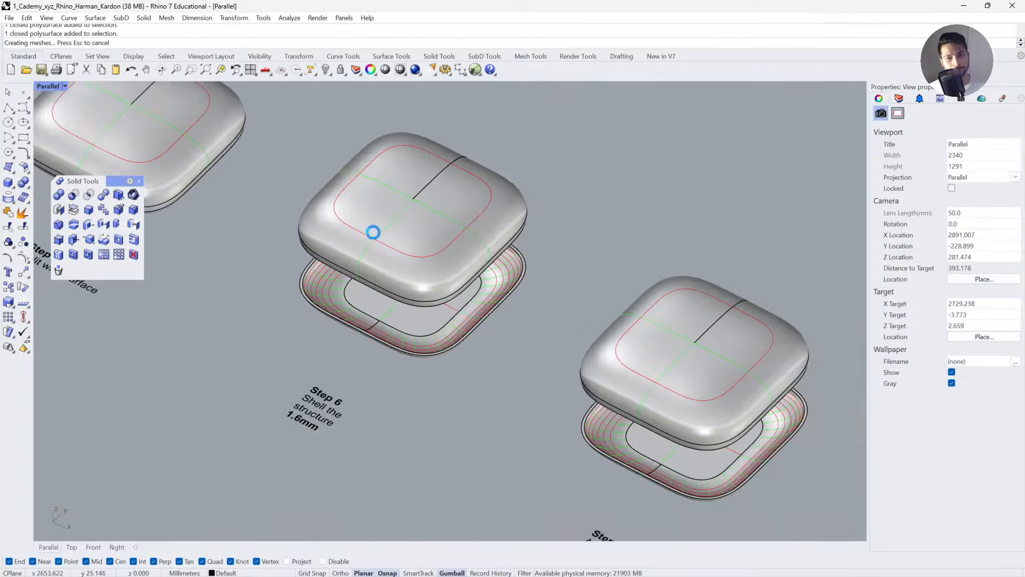
Fillet the outer rim edge of the lower part in the Step 6 Add Fillet set with a 0.35 mm radius.
{"action": "left_click", "coordinate": [459, 305]}
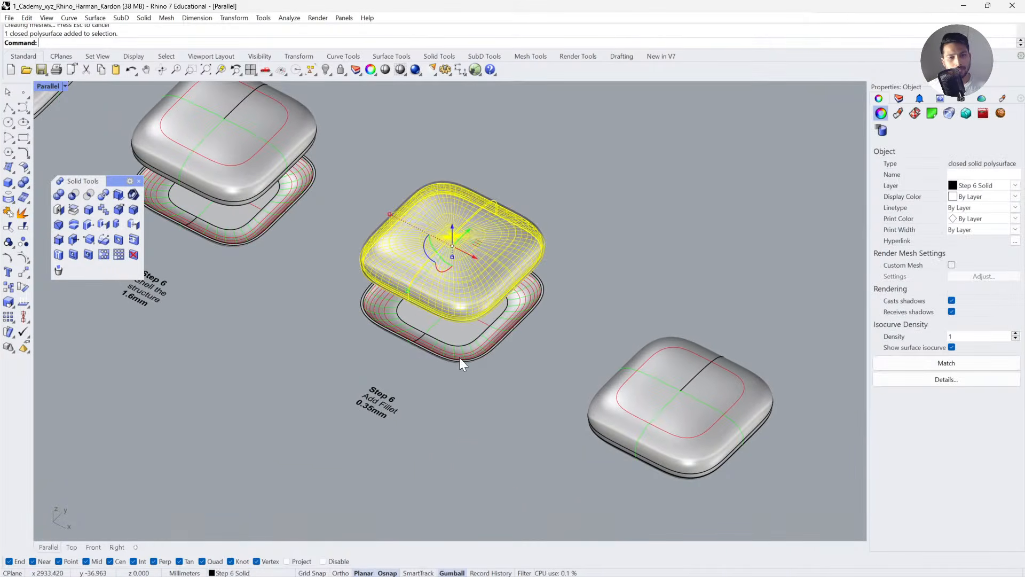
{"action": "scroll", "coordinate": [459, 357], "scroll_direction": "up", "scroll_amount": 10}
{"action": "left_click", "coordinate": [444, 389]}
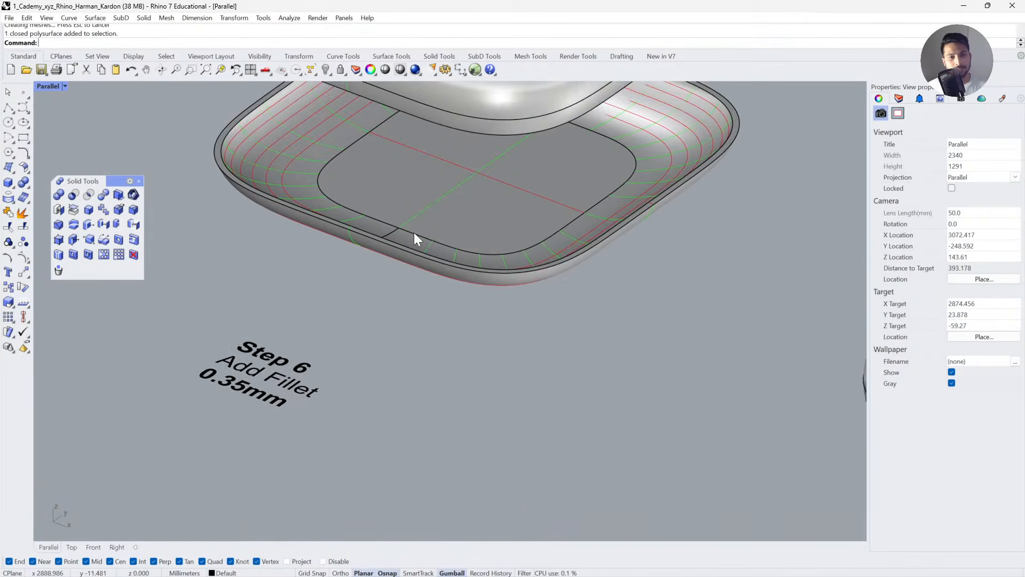
{"action": "right_click_drag", "start_coordinate": [415, 232], "coordinate": [430, 297], "text": "shift"}
{"action": "scroll", "coordinate": [320, 300], "scroll_direction": "up", "scroll_amount": 2}
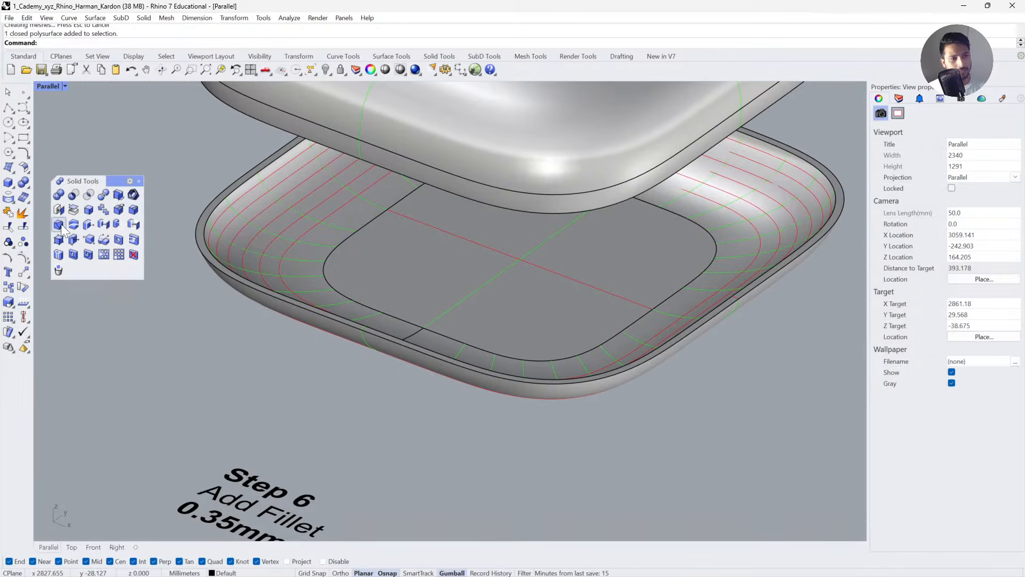
{"action": "left_click", "coordinate": [134, 211]}
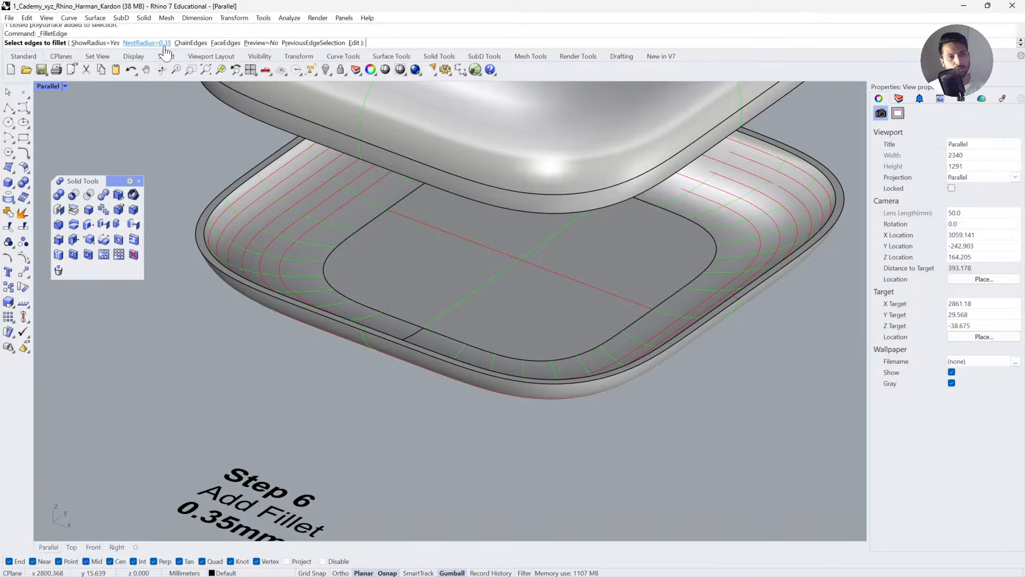
{"action": "left_click", "coordinate": [334, 321]}
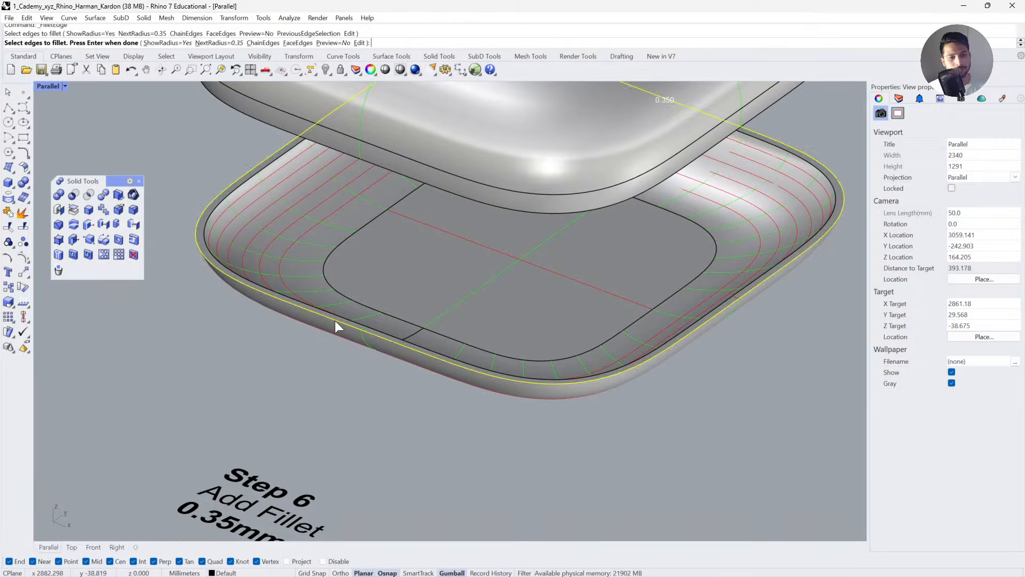
{"action": "key", "text": "Return"}
{"action": "key", "text": "Return"}
Try filleting the inner rim edge of the lower part with a 0.35 mm radius, and undo the fillet.
{"action": "left_click", "coordinate": [351, 322]}
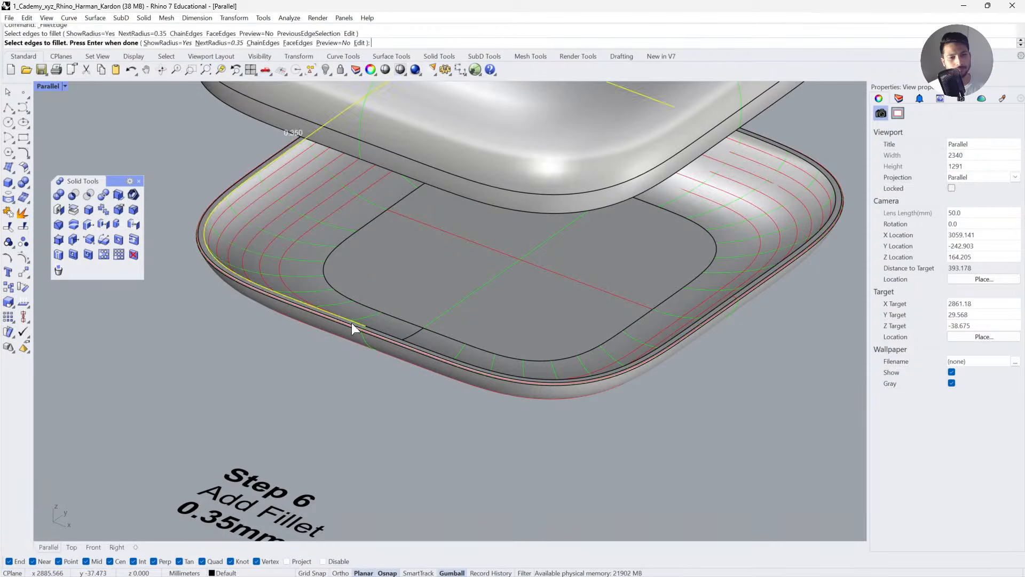
{"action": "key", "text": "Return"}
{"action": "key", "text": "Return"}
{"action": "key", "text": "ctrl+z"}
Fillet the inner rim edge of the lower part with a 0.35 mm radius.
{"action": "key", "text": "Return"}
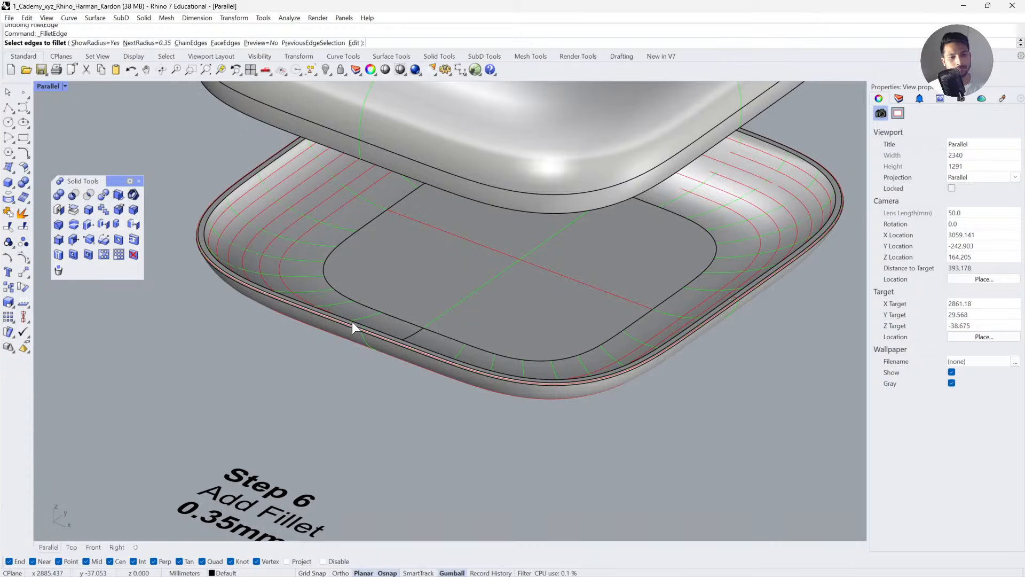
{"action": "left_click", "coordinate": [351, 321]}
{"action": "key", "text": "Return"}
{"action": "key", "text": "Return"}
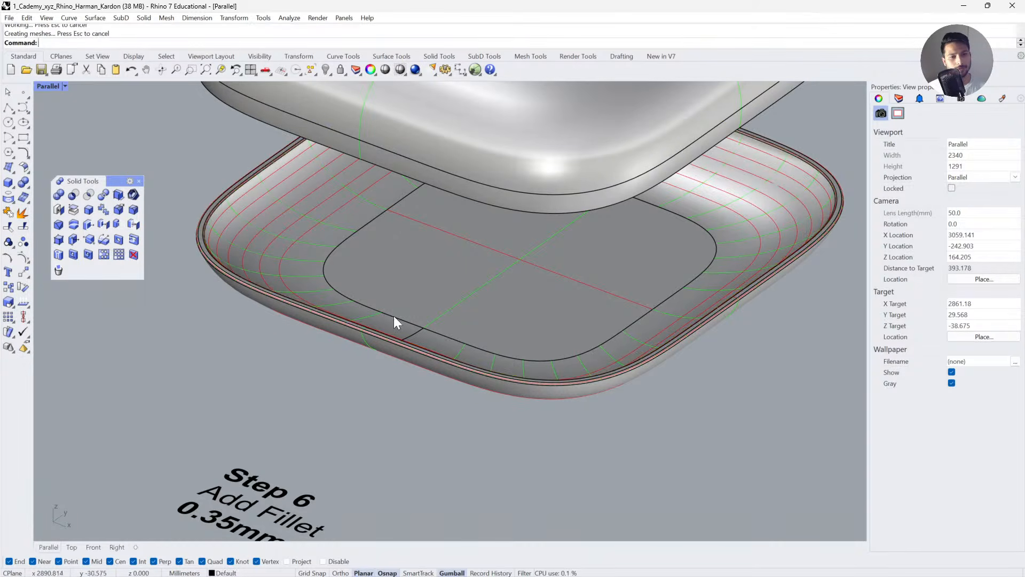
Fillet the inner and outer rim edges on the underside of the upper part with a 0.35 mm radius.
{"action": "right_click_drag", "start_coordinate": [392, 315], "coordinate": [417, 233]}
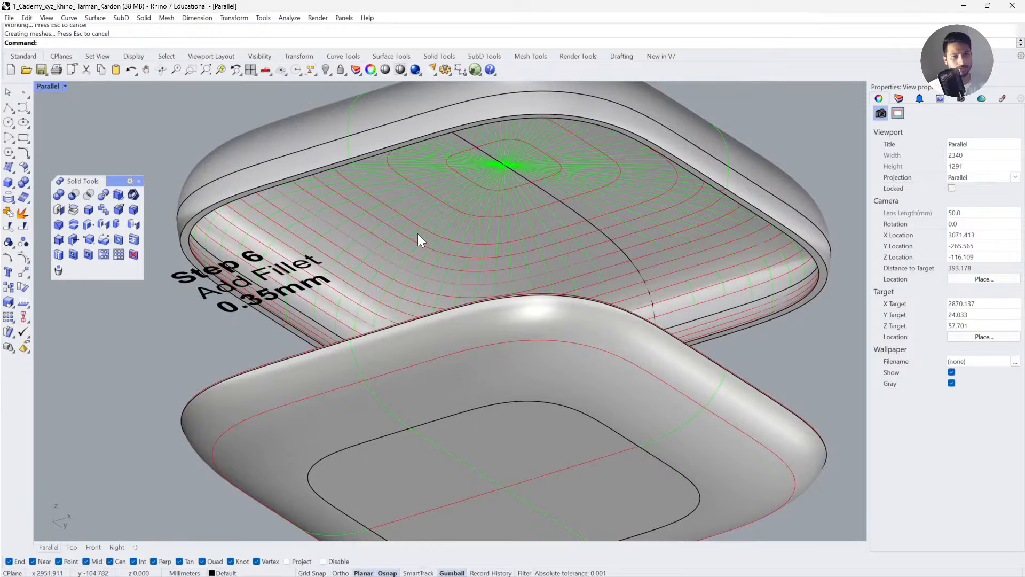
{"action": "key", "text": "Return"}
{"action": "left_click", "coordinate": [363, 154]}
{"action": "key", "text": "Return"}
{"action": "key", "text": "Return"}
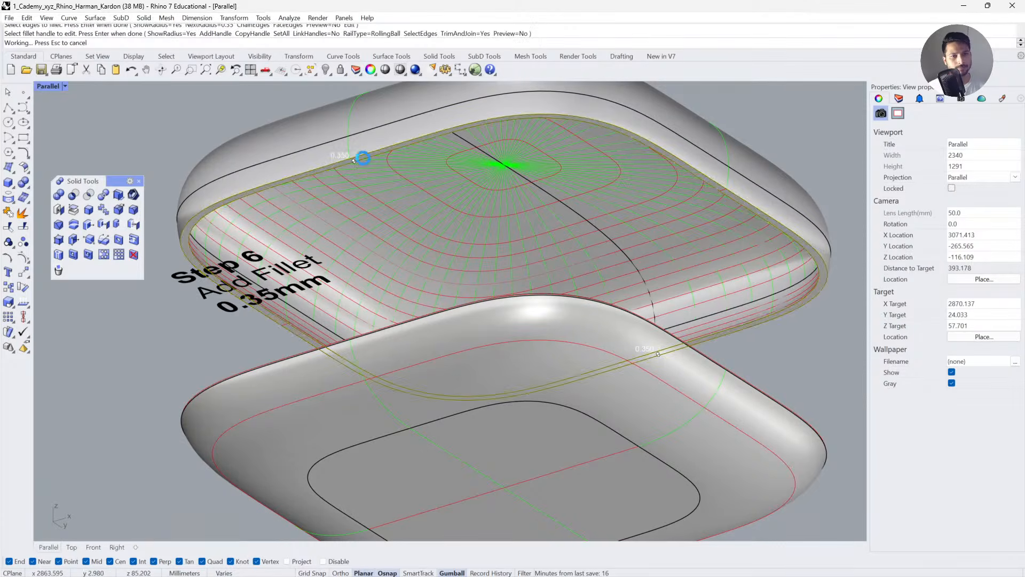
{"action": "left_click", "coordinate": [371, 175]}
Analyze the surface reflections of the closed, filleted body beside the Add Fillet set with an environment map.
{"action": "right_click_drag", "start_coordinate": [373, 190], "coordinate": [383, 299]}
{"action": "scroll", "coordinate": [384, 288], "scroll_direction": "down", "scroll_amount": 5}
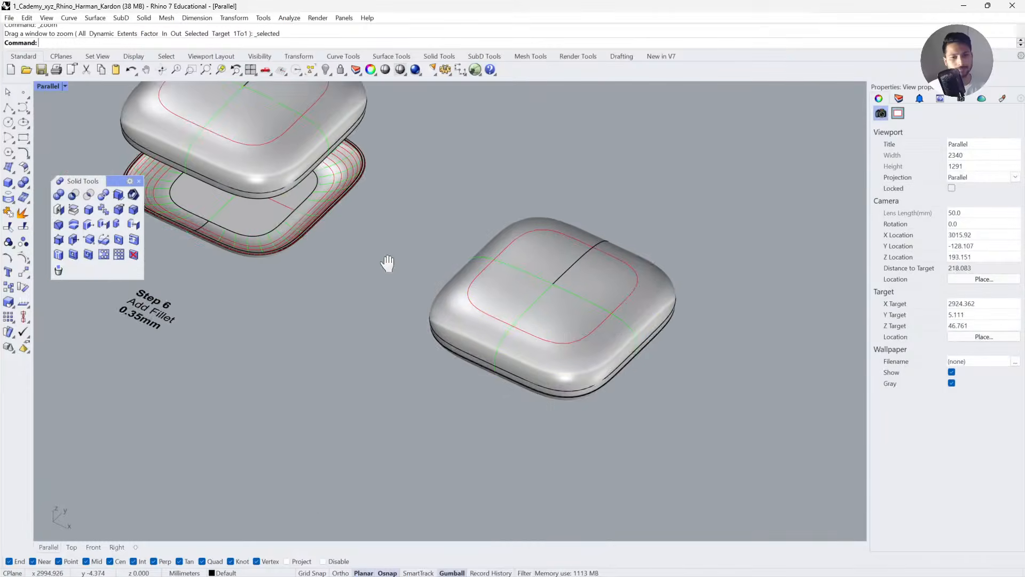
{"action": "left_click", "coordinate": [539, 328]}
{"action": "left_click", "coordinate": [724, 445]}
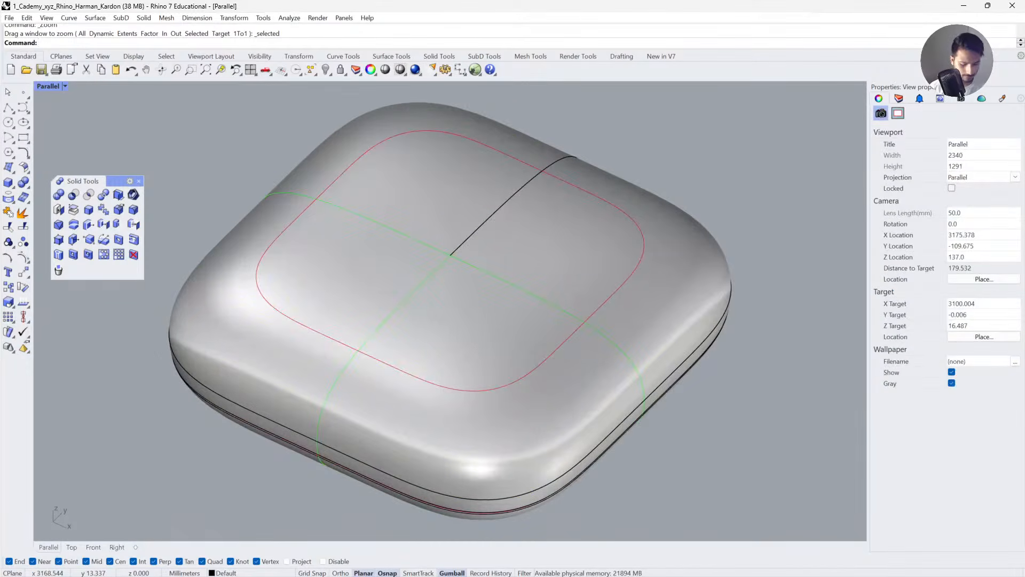
{"action": "key", "text": "Return"}
{"action": "left_click", "coordinate": [489, 325]}
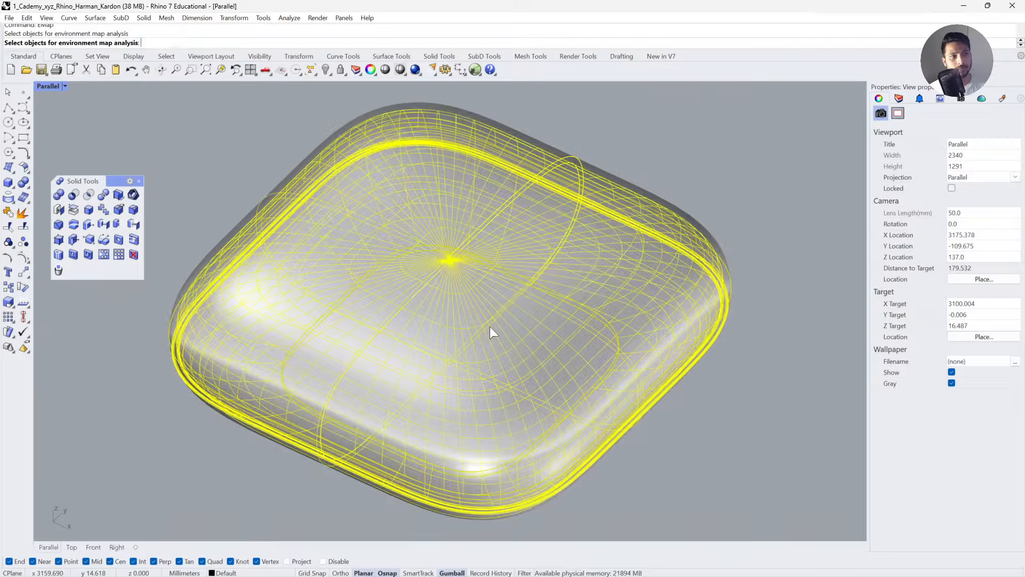
{"action": "key", "text": "Return"}
{"action": "right_click_drag", "start_coordinate": [685, 420], "coordinate": [451, 342]}
Inspect the closed body in Rendered display with the environment map analysis closed, and return the viewport to Shaded display.
{"action": "left_click", "coordinate": [48, 86]}
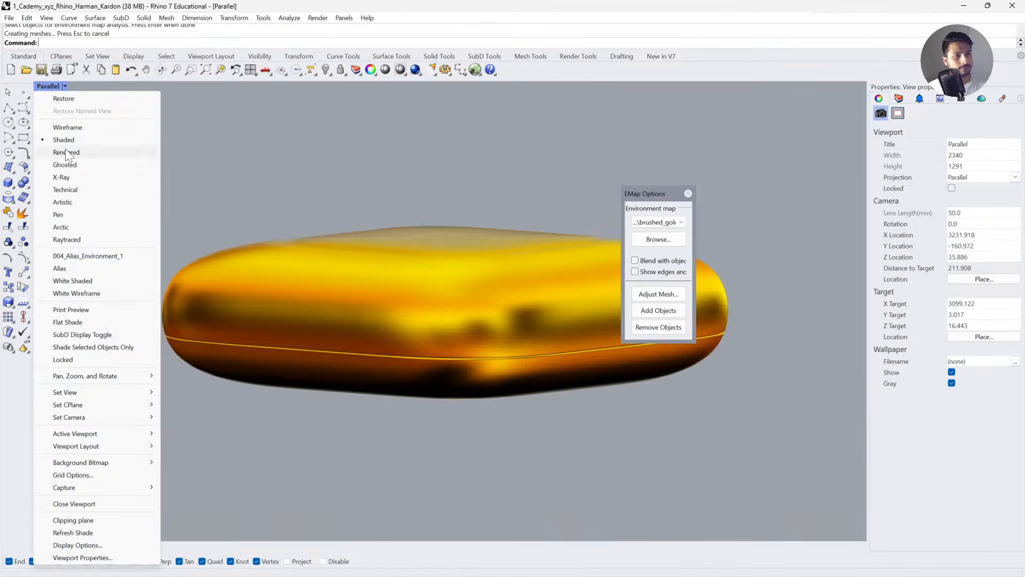
{"action": "left_click", "coordinate": [74, 152]}
{"action": "right_click_drag", "start_coordinate": [467, 366], "coordinate": [665, 223]}
{"action": "left_click", "coordinate": [687, 193]}
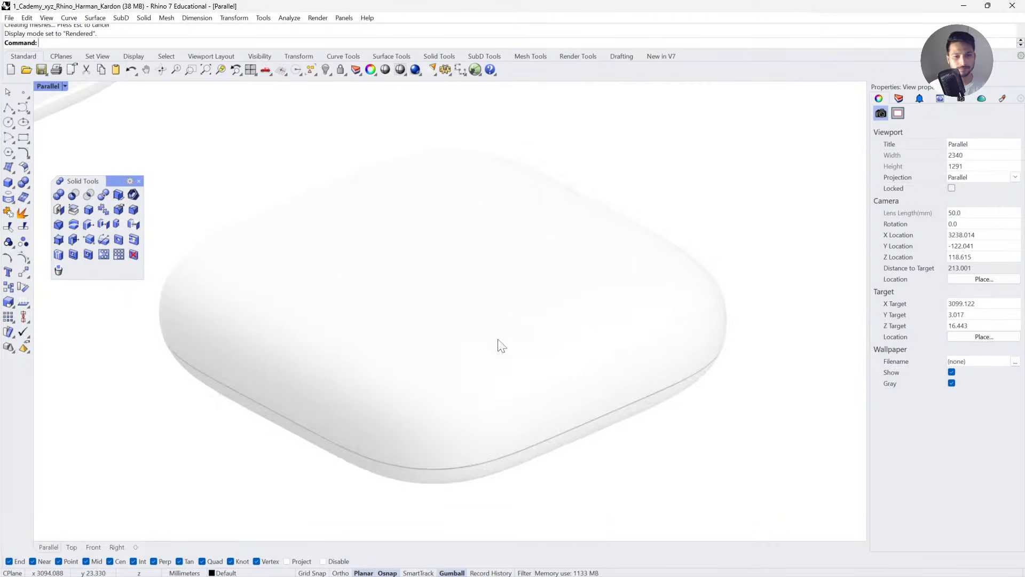
{"action": "right_click_drag", "start_coordinate": [504, 374], "coordinate": [496, 352]}
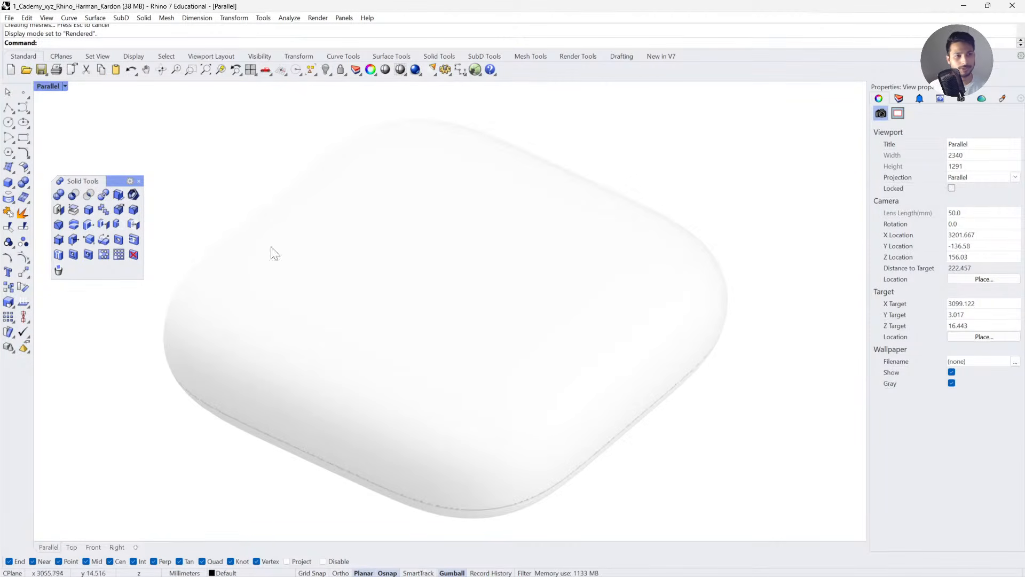
{"action": "left_click", "coordinate": [58, 89]}
{"action": "left_click", "coordinate": [66, 139]}
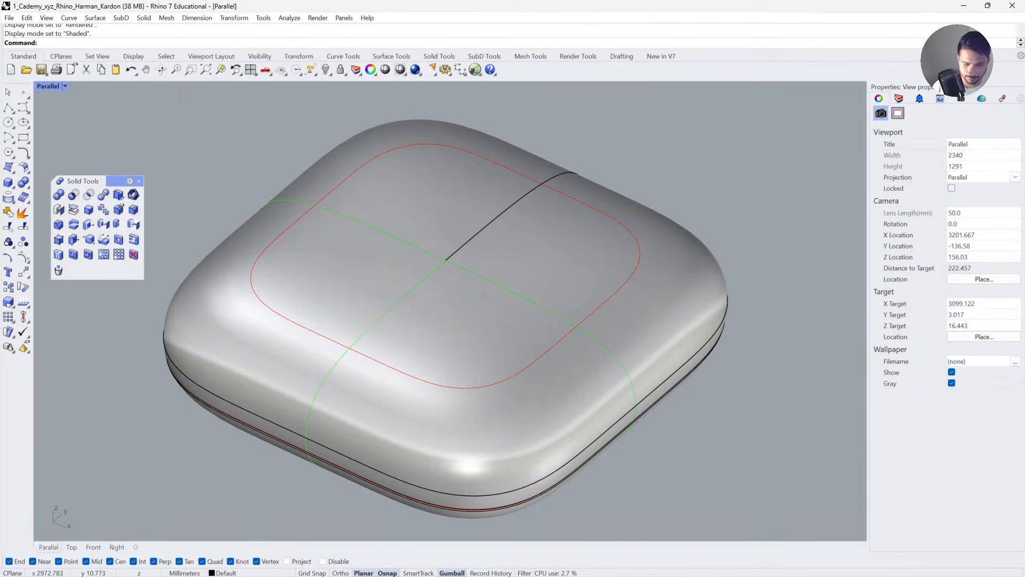
{"action": "key", "text": "f"}
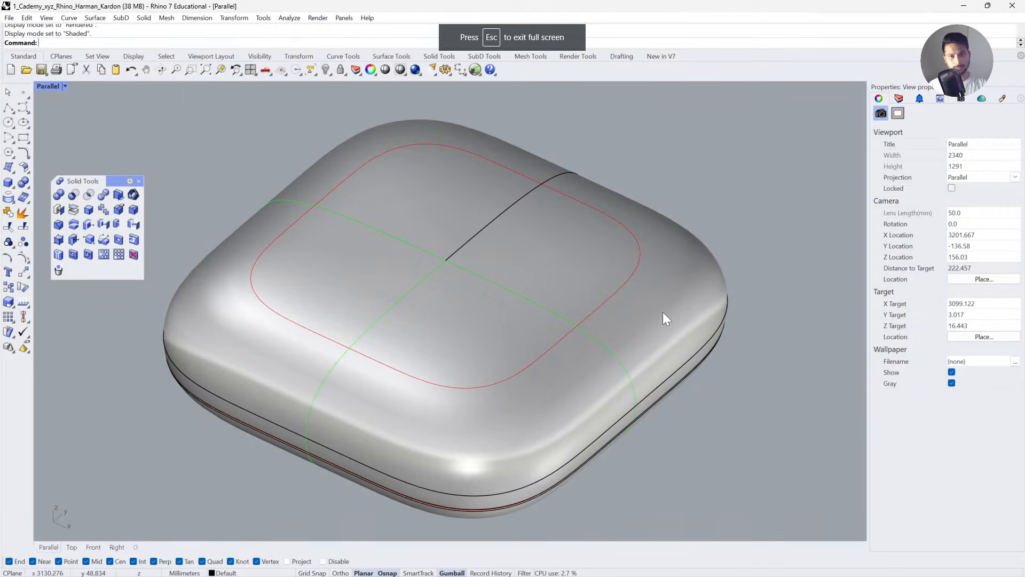
{"action": "scroll", "coordinate": [553, 280], "scroll_direction": "down", "scroll_amount": 2}
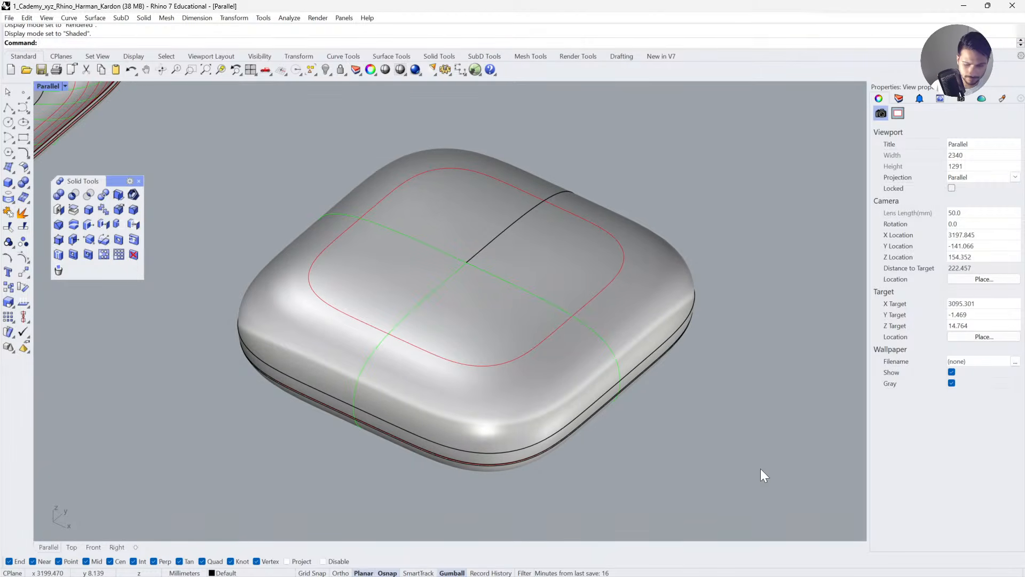
Try a 0.35 mm edge fillet on the outer rim of the lower part in the 1.6 mm shell set, and undo it.
{"action": "scroll", "coordinate": [421, 339], "scroll_direction": "down", "scroll_amount": 3}
{"action": "scroll", "coordinate": [329, 360], "scroll_direction": "up", "scroll_amount": 8}
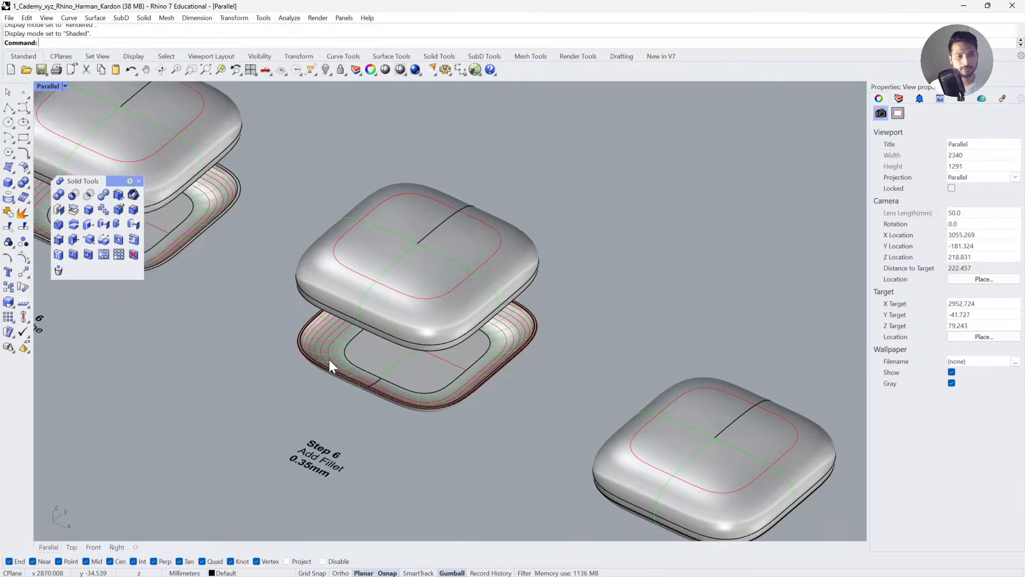
{"action": "right_click_drag", "start_coordinate": [265, 349], "coordinate": [379, 357]}
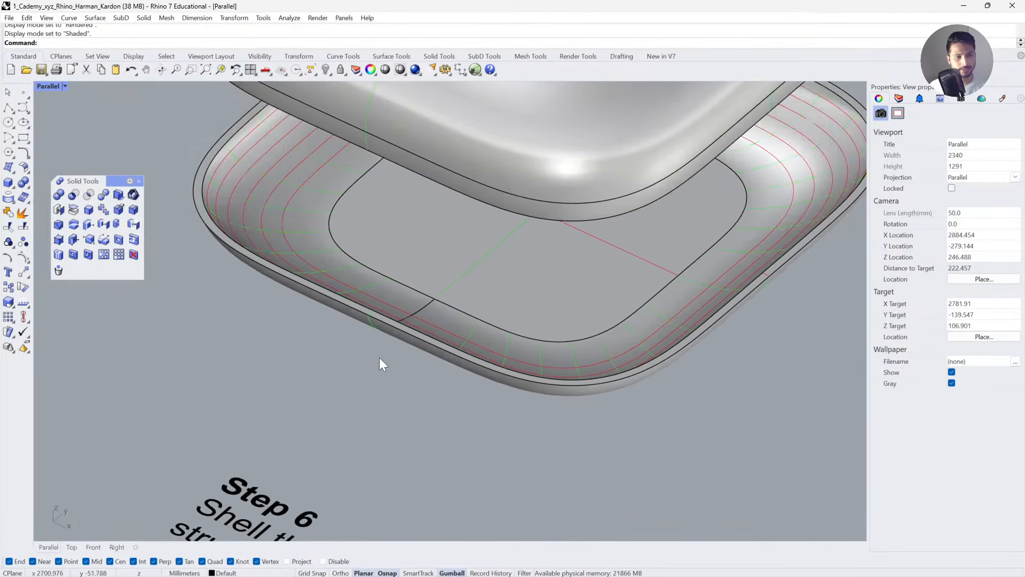
{"action": "left_click", "coordinate": [134, 208]}
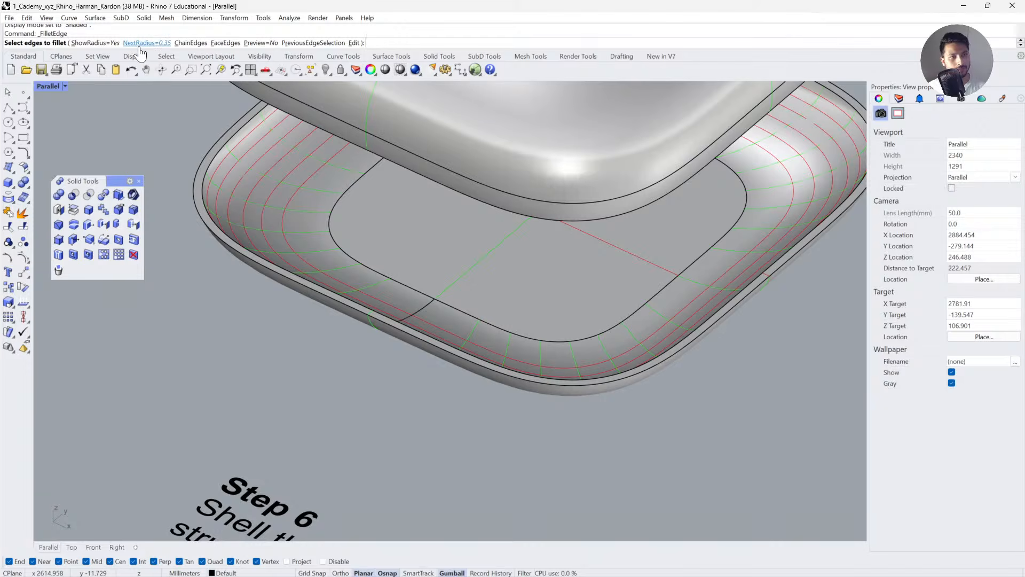
{"action": "scroll", "coordinate": [517, 286], "scroll_direction": "down", "scroll_amount": 4}
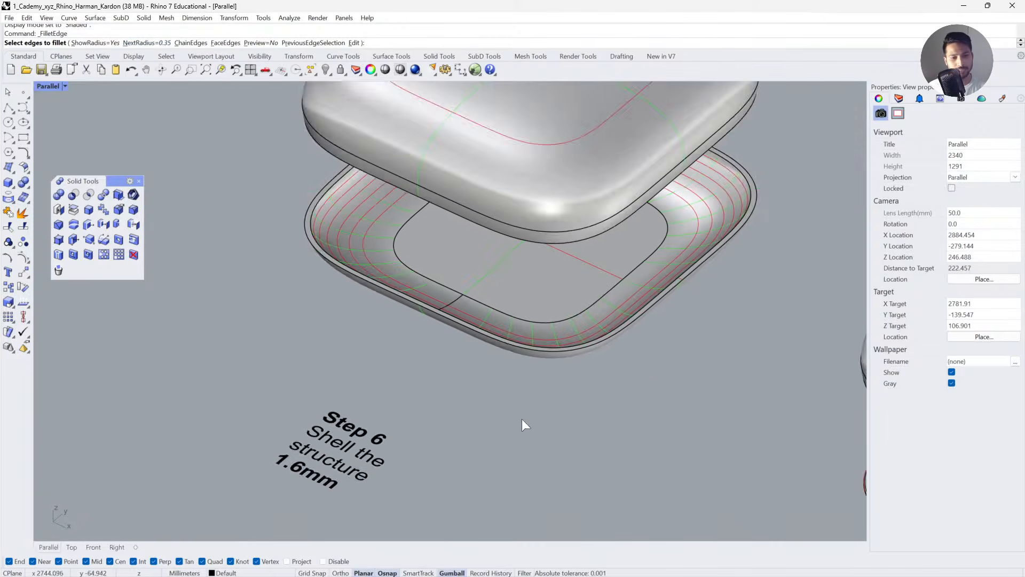
{"action": "scroll", "coordinate": [521, 419], "scroll_direction": "down", "scroll_amount": 2}
{"action": "right_click_drag", "start_coordinate": [521, 419], "coordinate": [313, 319]}
{"action": "right_click_drag", "start_coordinate": [583, 416], "coordinate": [516, 316]}
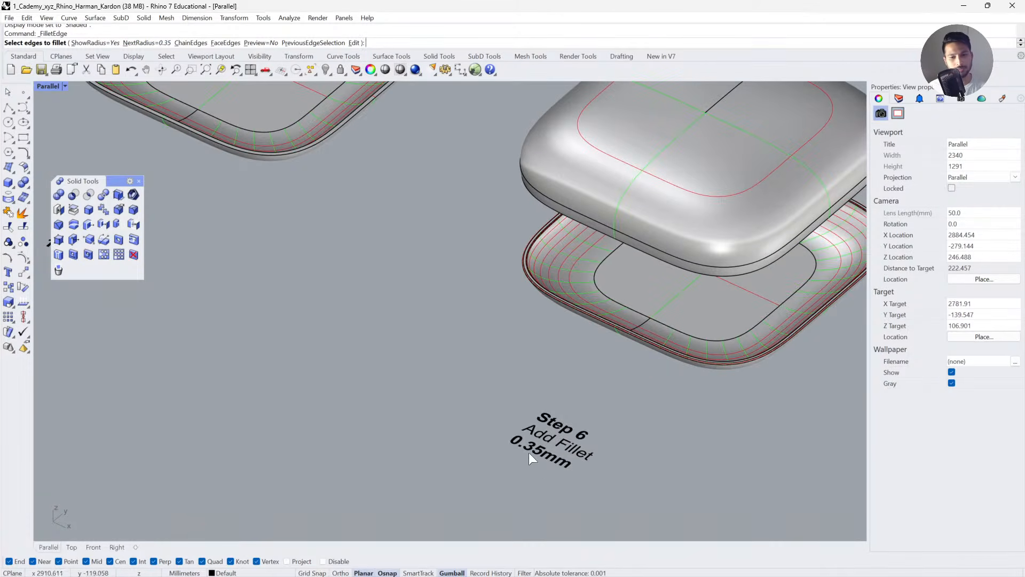
{"action": "right_click_drag", "start_coordinate": [309, 249], "coordinate": [306, 313]}
{"action": "type", "text": "0"}
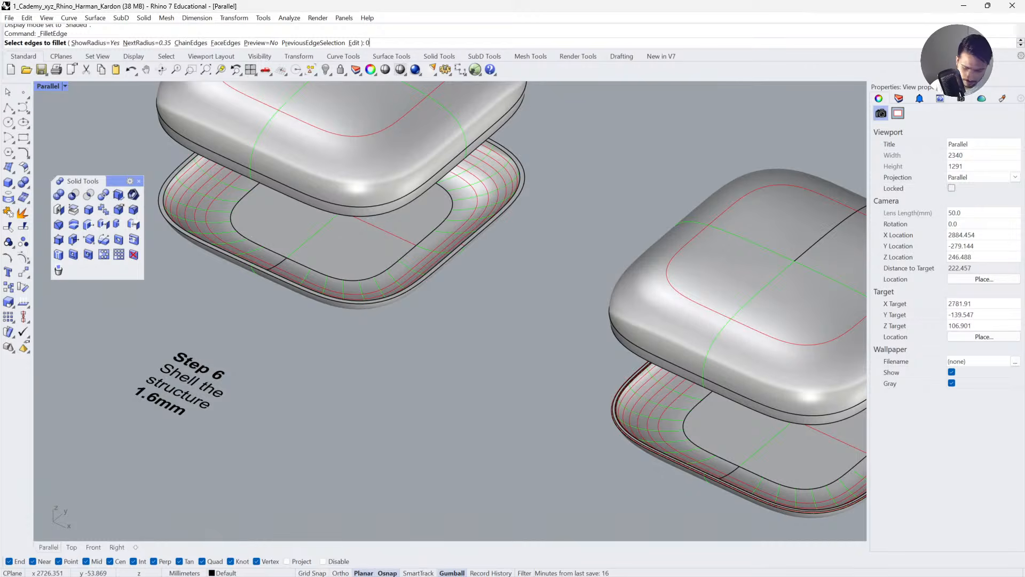
{"action": "type", "text": ".35"}
{"action": "key", "text": "Return"}
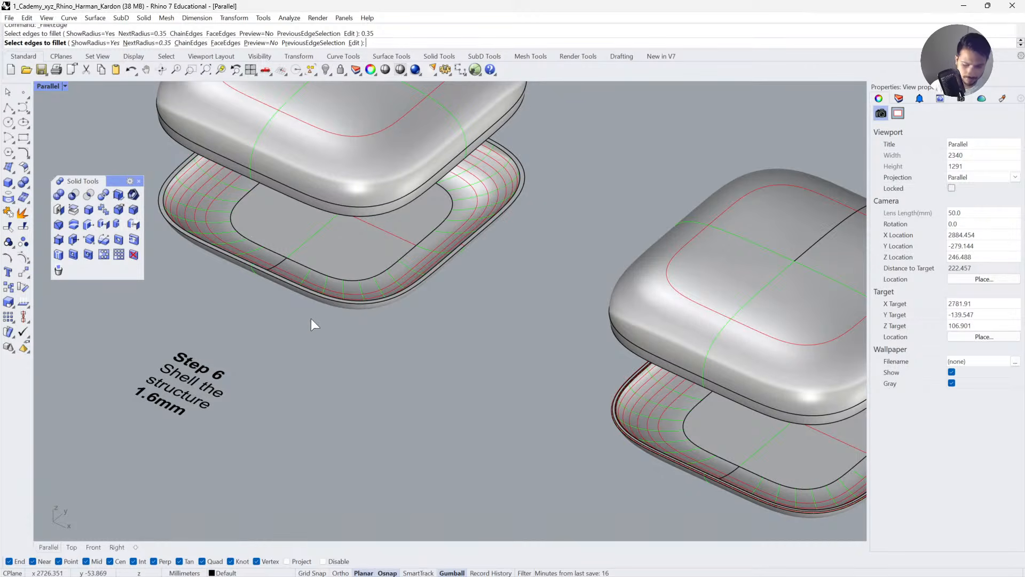
{"action": "left_click", "coordinate": [280, 282]}
{"action": "scroll", "coordinate": [262, 265], "scroll_direction": "up", "scroll_amount": 5}
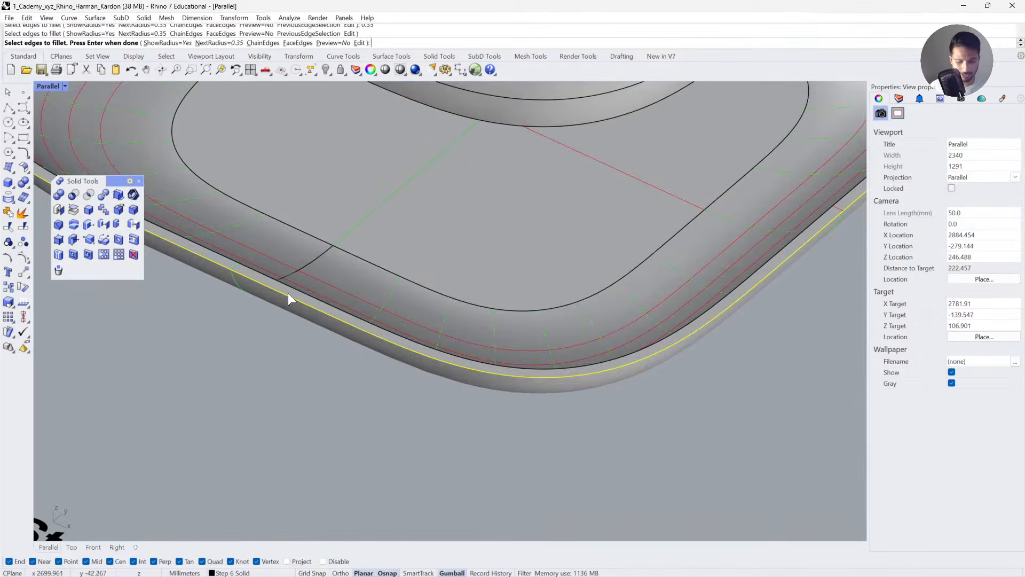
{"action": "key", "text": "Return"}
{"action": "key", "text": "Return"}
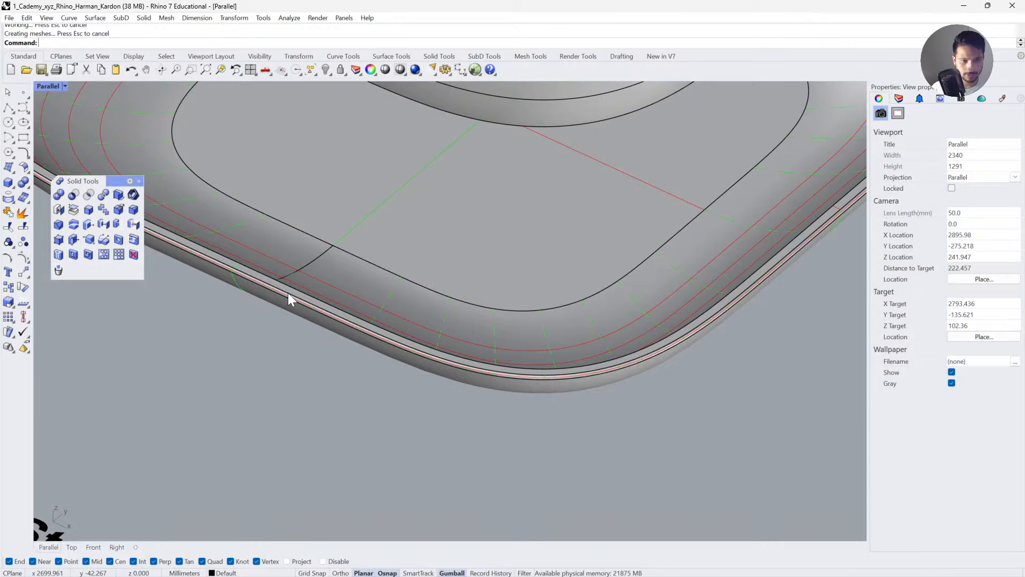
{"action": "key", "text": "ctrl+z"}
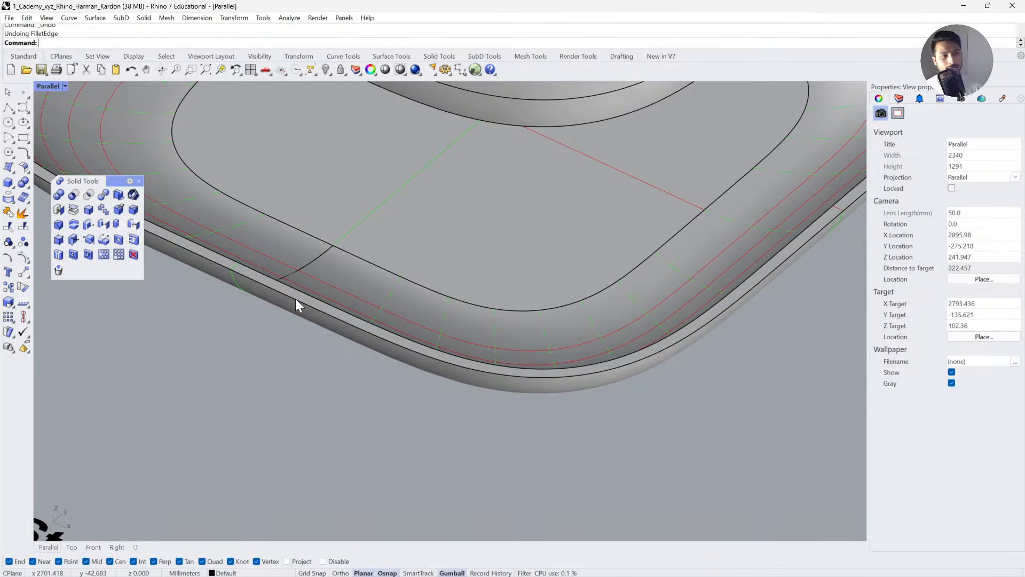
Close the floating Solid Tools set and look up the BooleanSplit command in the Rhino help beside the Solid Operation bodies.
{"action": "left_click", "coordinate": [139, 181]}
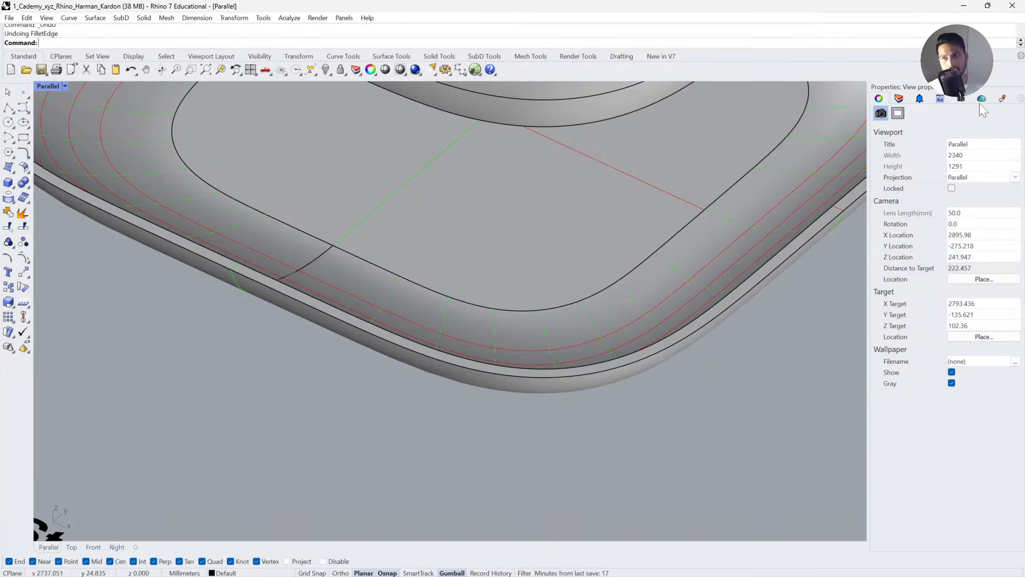
{"action": "left_click", "coordinate": [938, 100]}
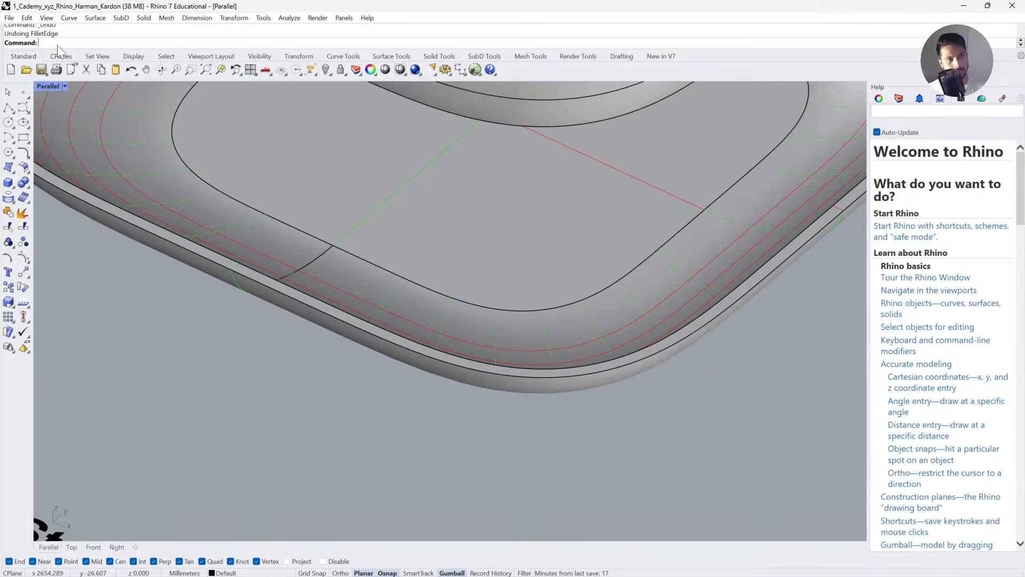
{"action": "scroll", "coordinate": [444, 424], "scroll_direction": "down", "scroll_amount": 5}
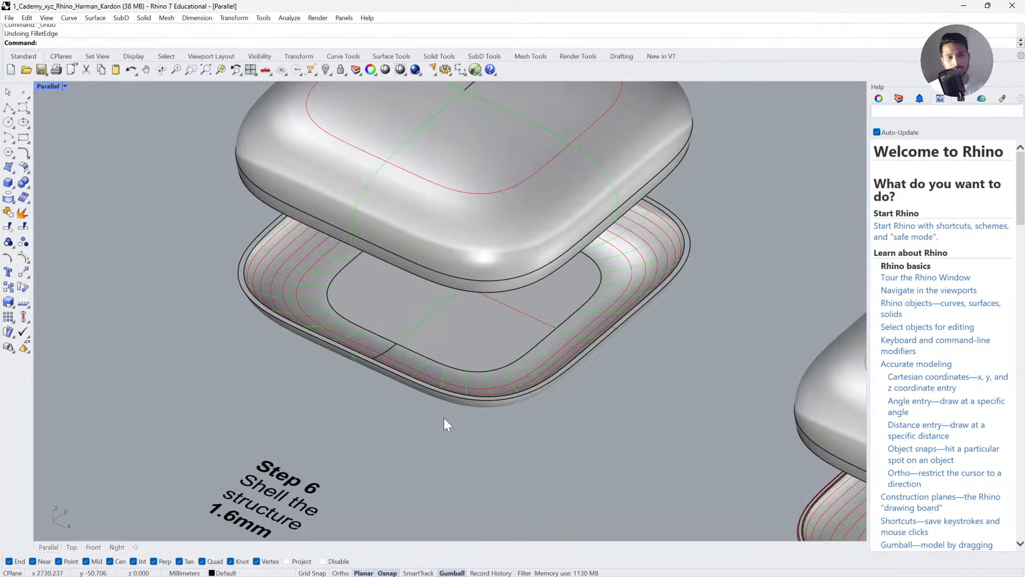
{"action": "scroll", "coordinate": [517, 355], "scroll_direction": "up", "scroll_amount": 2}
{"action": "right_click_drag", "start_coordinate": [517, 355], "coordinate": [657, 422]}
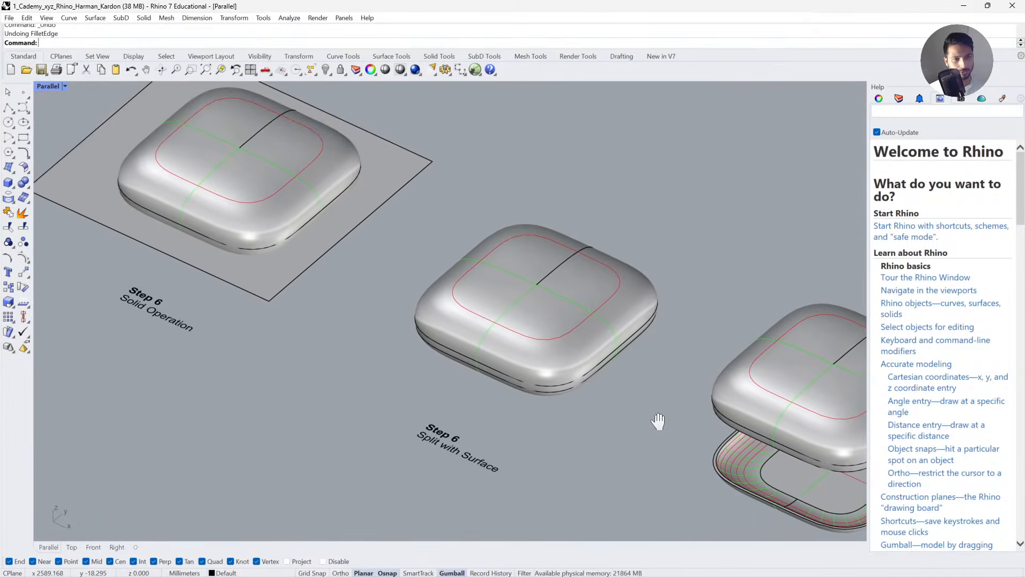
{"action": "left_click", "coordinate": [268, 227]}
{"action": "left_click", "coordinate": [321, 339]}
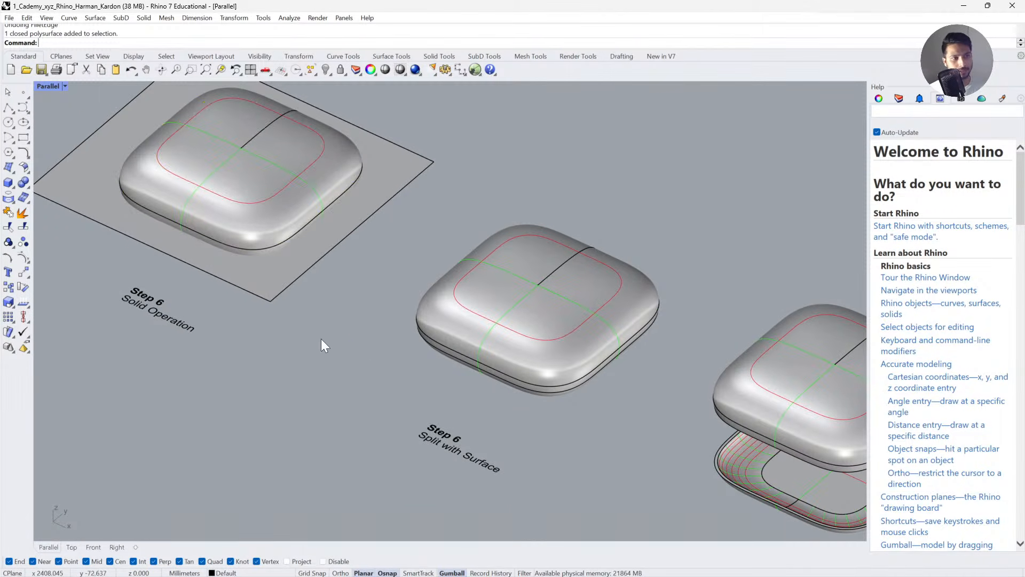
{"action": "left_click", "coordinate": [30, 187]}
{"action": "left_click", "coordinate": [84, 187]}
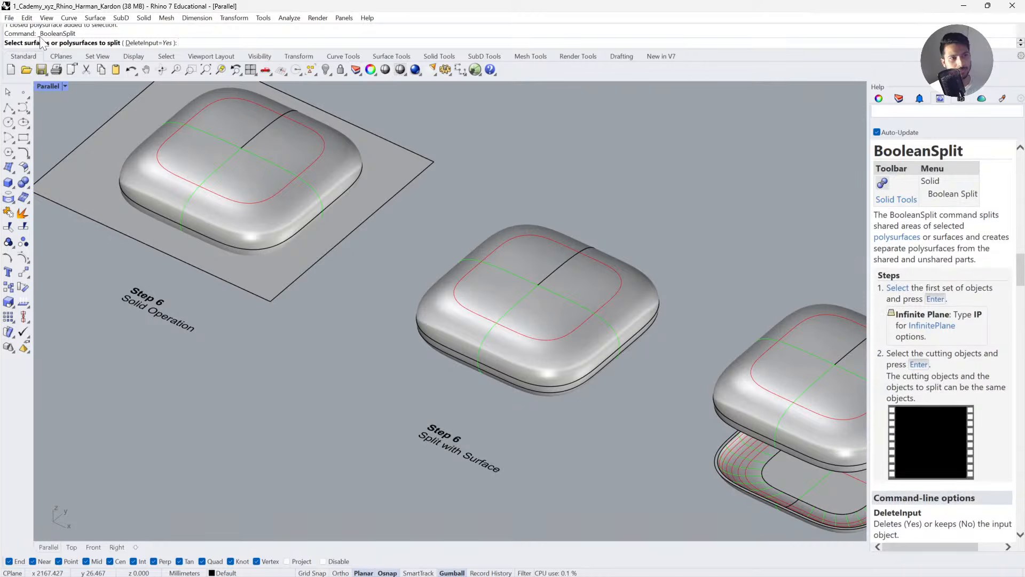
{"action": "left_click_drag", "start_coordinate": [40, 33], "coordinate": [76, 33]}
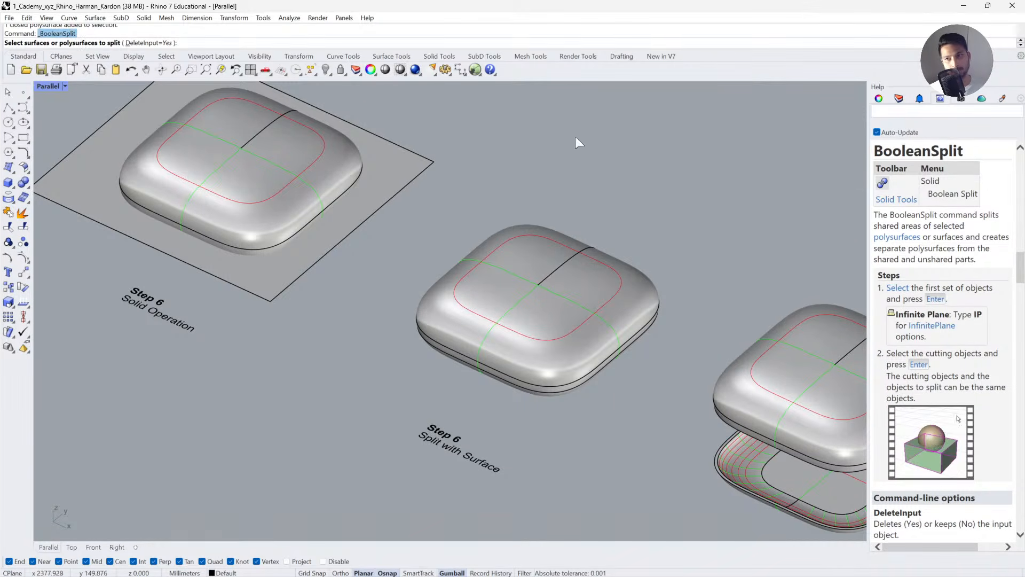
{"action": "left_click_drag", "start_coordinate": [964, 151], "coordinate": [869, 150]}
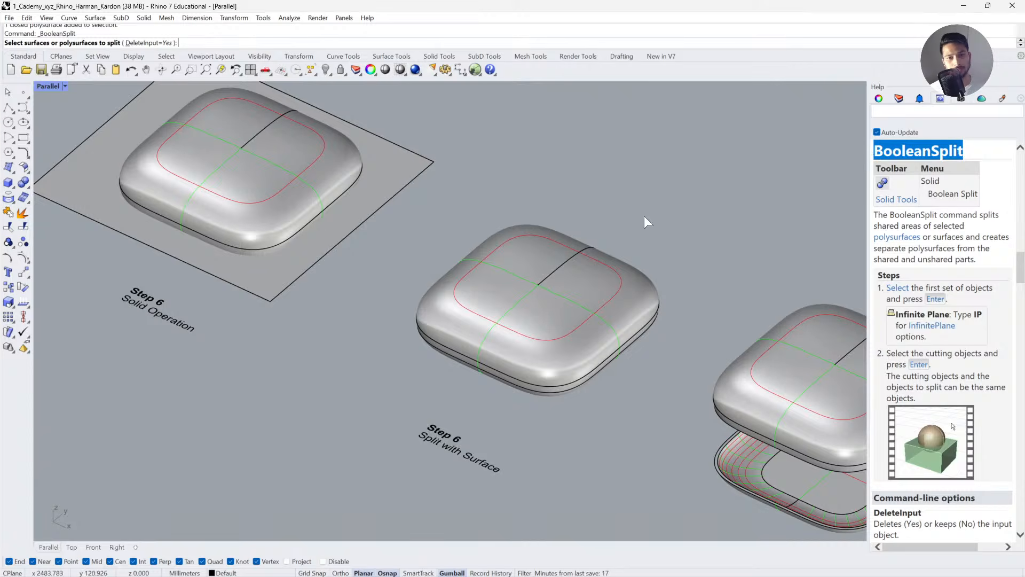
Look up the Shell command in the Rhino help beside the 1.6 mm shell set.
{"action": "right_click_drag", "start_coordinate": [645, 223], "coordinate": [335, 259]}
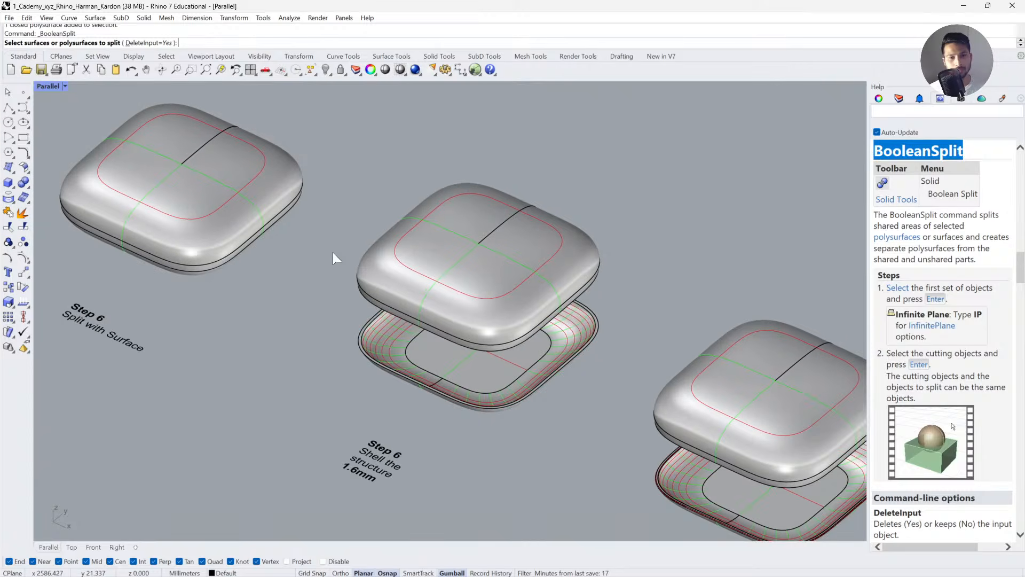
{"action": "left_click", "coordinate": [23, 183]}
{"action": "left_click", "coordinate": [113, 187]}
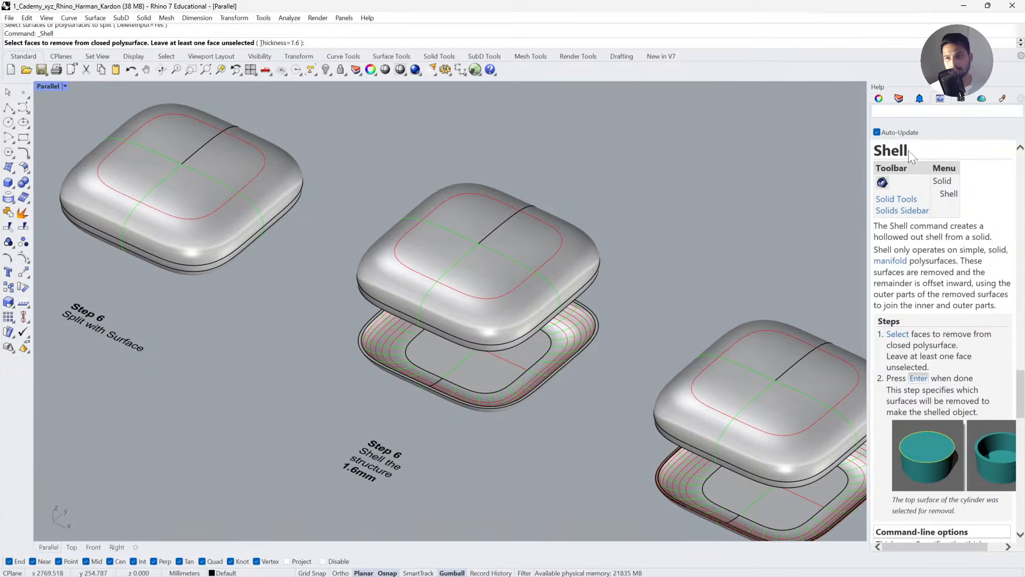
Look up the FilletEdge command in the Rhino help, review the solid modelling stages, and cancel the command.
{"action": "right_click_drag", "start_coordinate": [683, 377], "coordinate": [428, 238], "text": "shift"}
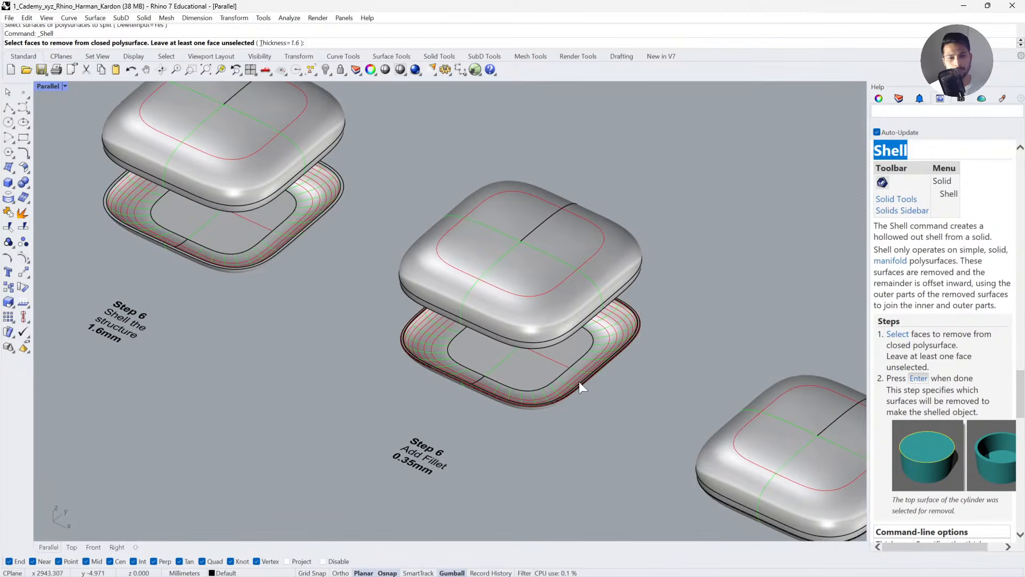
{"action": "left_click", "coordinate": [29, 188]}
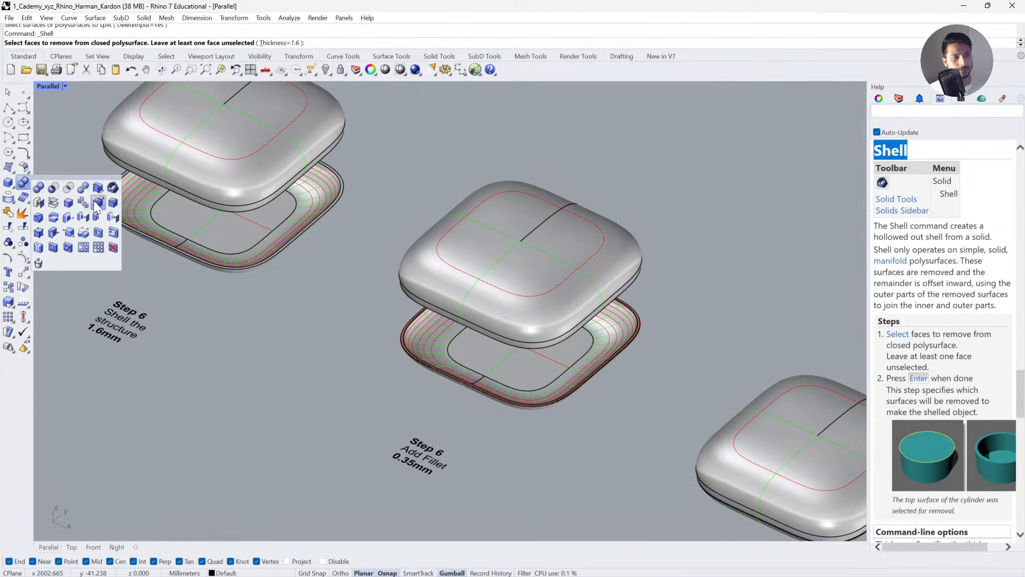
{"action": "left_click", "coordinate": [113, 202]}
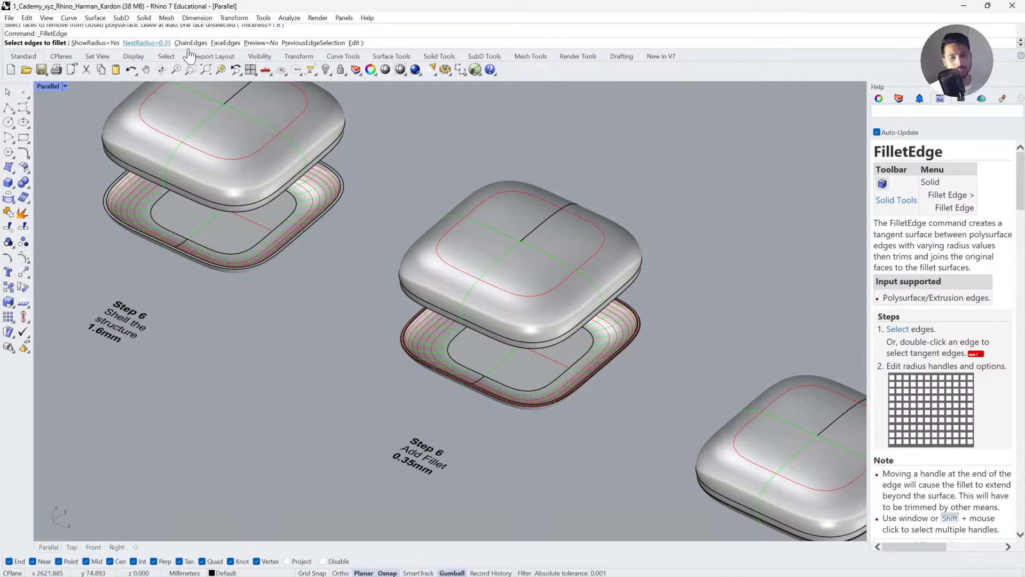
{"action": "left_click_drag", "start_coordinate": [953, 152], "coordinate": [715, 217]}
{"action": "right_click_drag", "start_coordinate": [703, 340], "coordinate": [516, 281]}
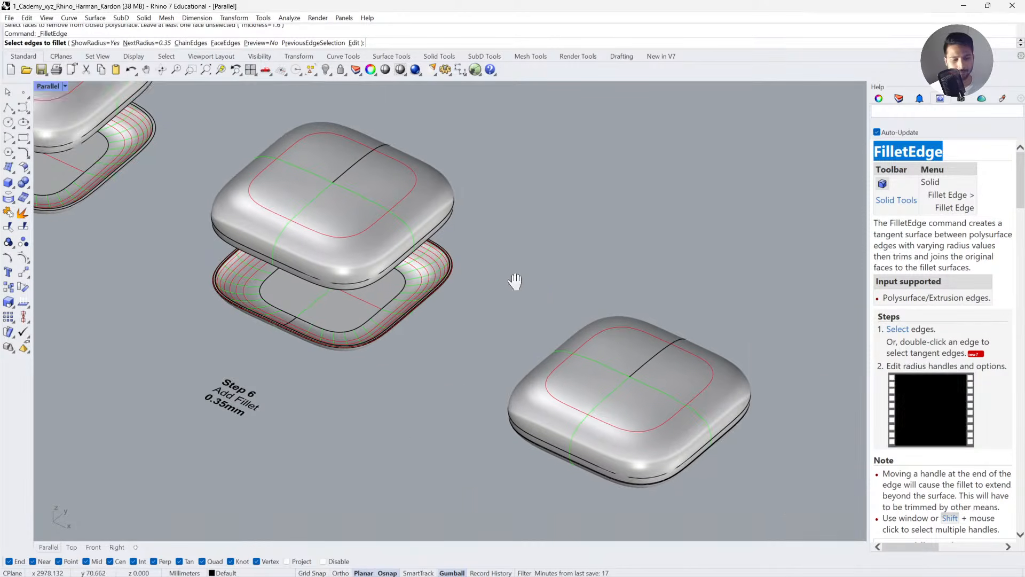
{"action": "right_click_drag", "start_coordinate": [639, 355], "coordinate": [450, 269]}
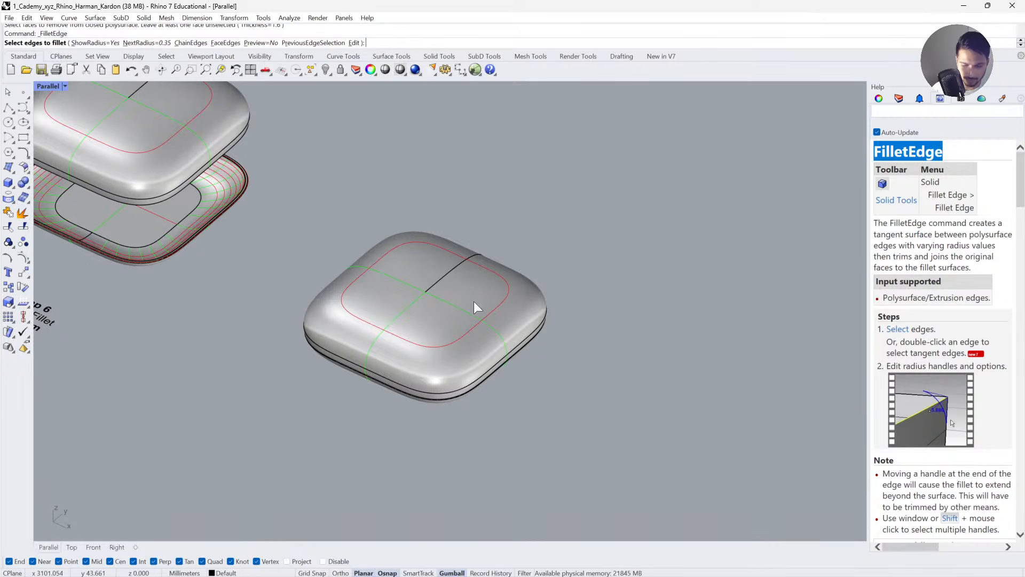
{"action": "right_click_drag", "start_coordinate": [396, 272], "coordinate": [533, 390]}
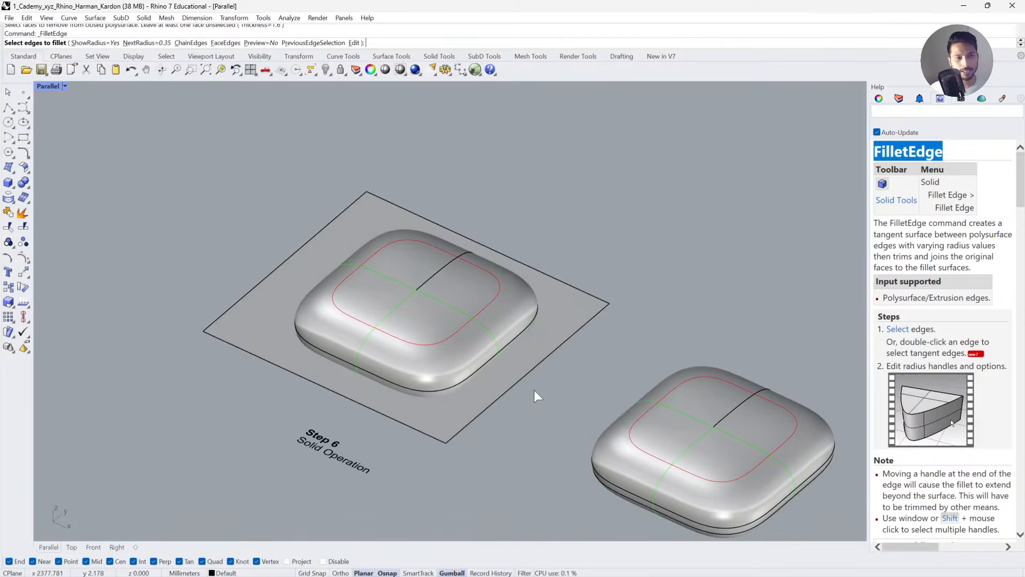
{"action": "key", "text": "Escape"}
Delete the extruded cutting surface through the Solid Operation body and examine the straight profile line it was extruded from.
{"action": "left_click", "coordinate": [415, 408]}
{"action": "key", "text": "Delete"}
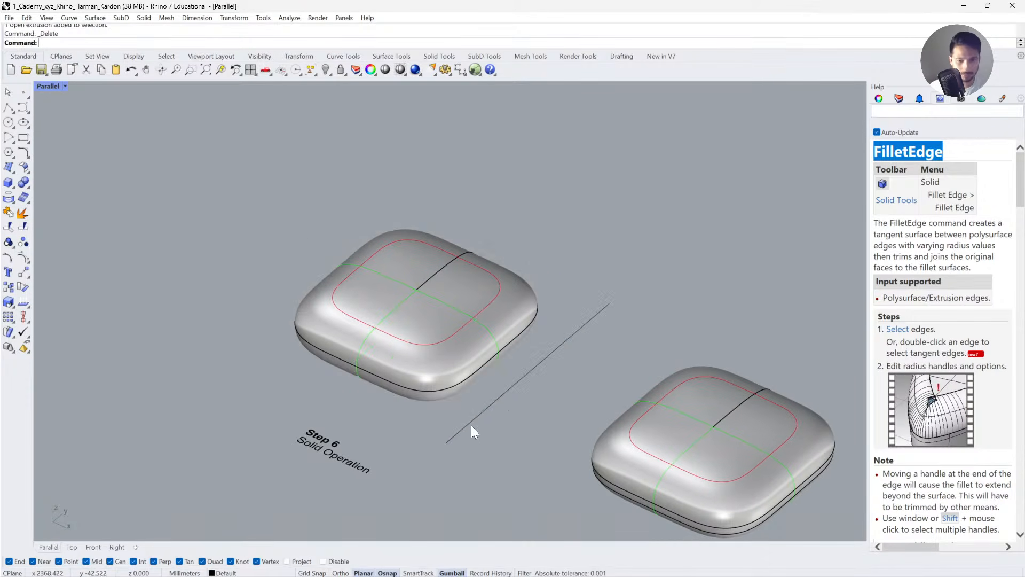
{"action": "left_click", "coordinate": [487, 408]}
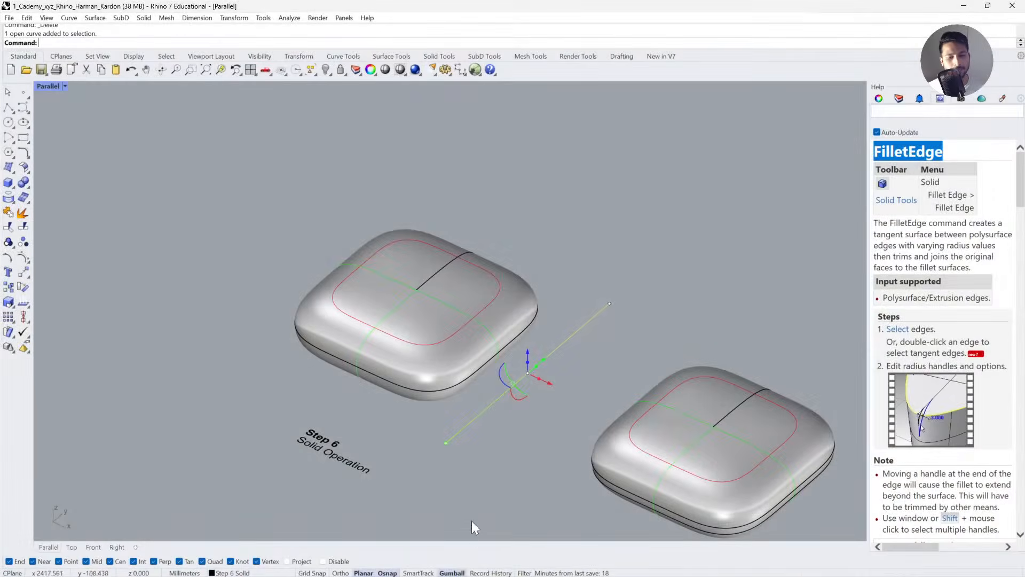
{"action": "left_click", "coordinate": [507, 443]}
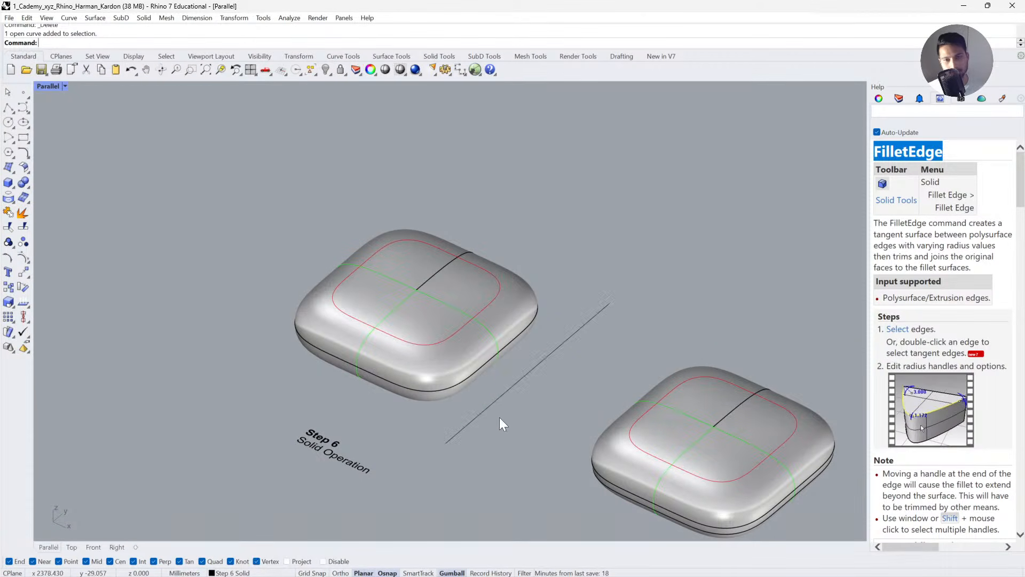
{"action": "left_click", "coordinate": [497, 396]}
{"action": "left_click", "coordinate": [504, 430]}
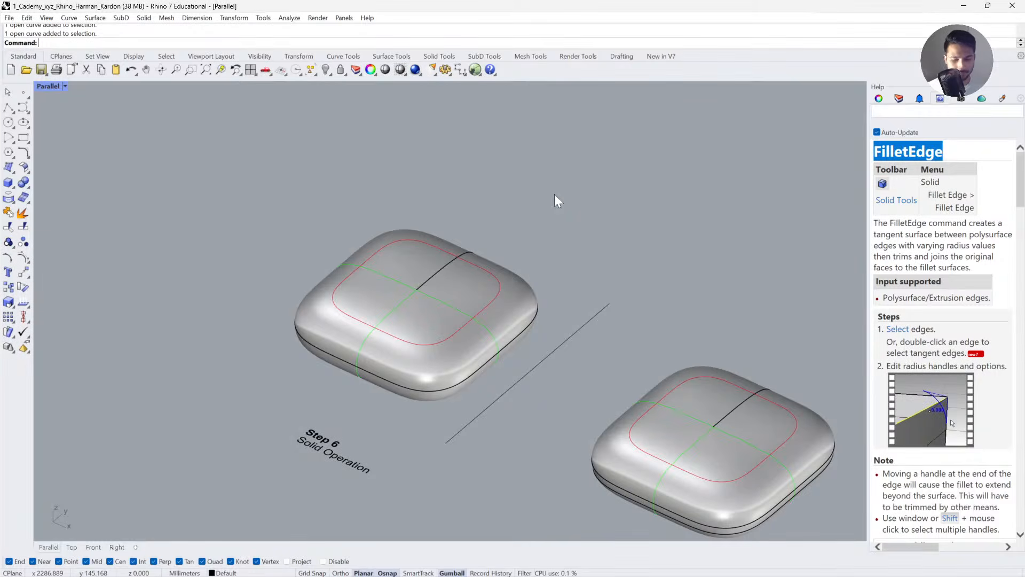
Check the object properties of the closed, filleted body beside the Add Fillet set.
{"action": "left_click", "coordinate": [881, 98]}
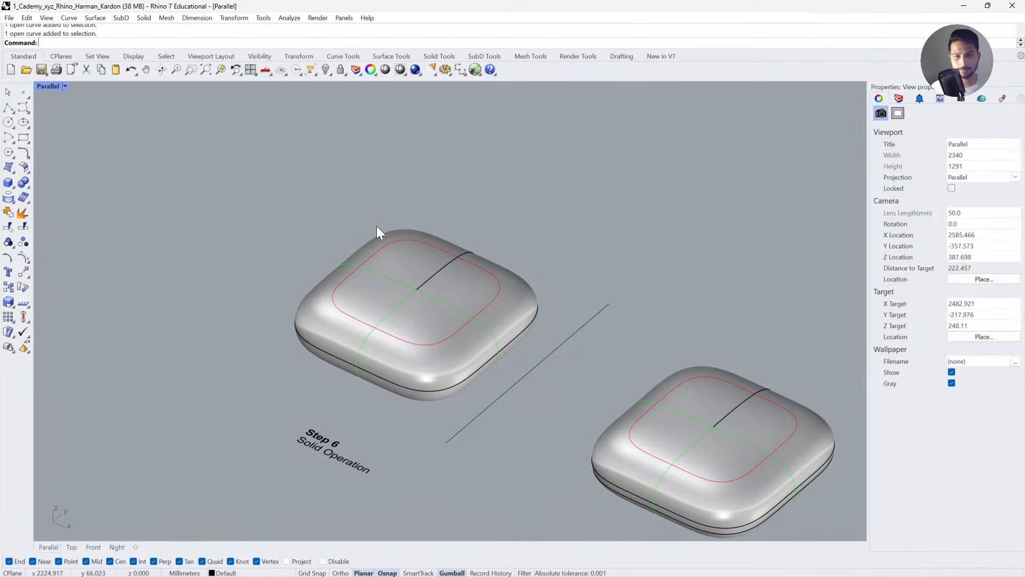
{"action": "scroll", "coordinate": [377, 226], "scroll_direction": "down", "scroll_amount": 4}
{"action": "right_click_drag", "start_coordinate": [660, 387], "coordinate": [284, 222]}
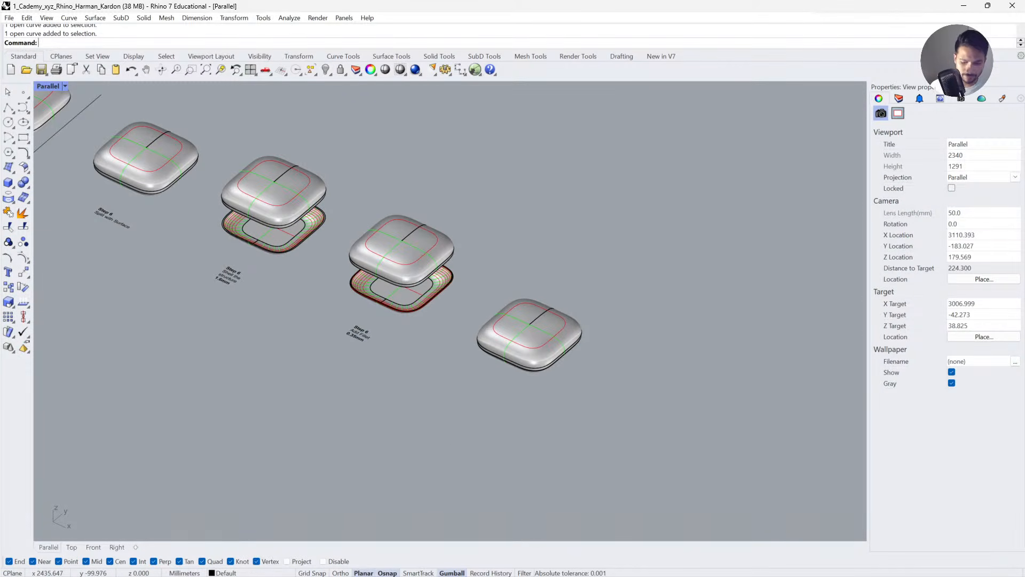
{"action": "left_click", "coordinate": [518, 322]}
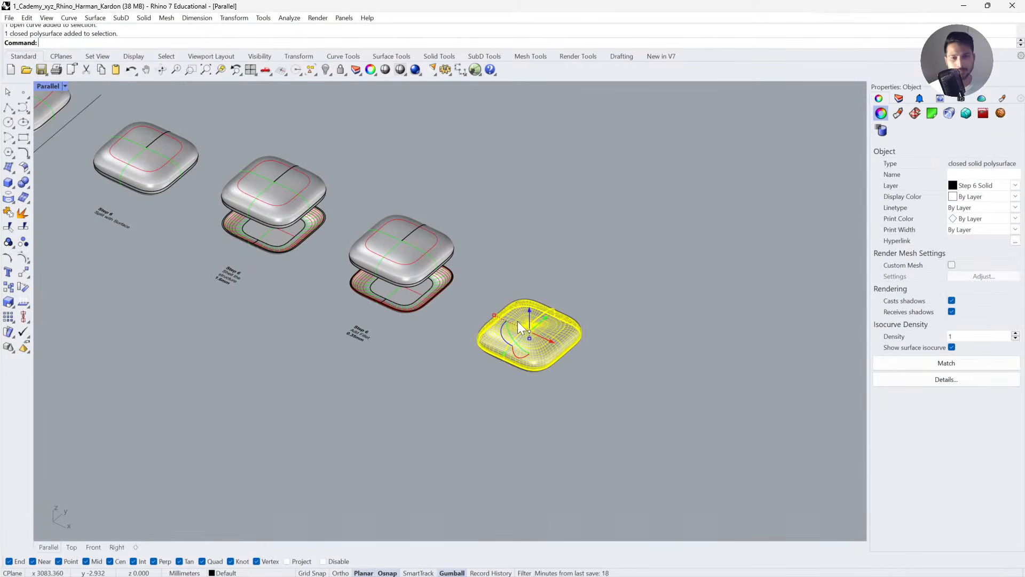
{"action": "left_click", "coordinate": [636, 365]}
Turn on the Step 7 Button layer and bring its models into view.
{"action": "left_click", "coordinate": [899, 98]}
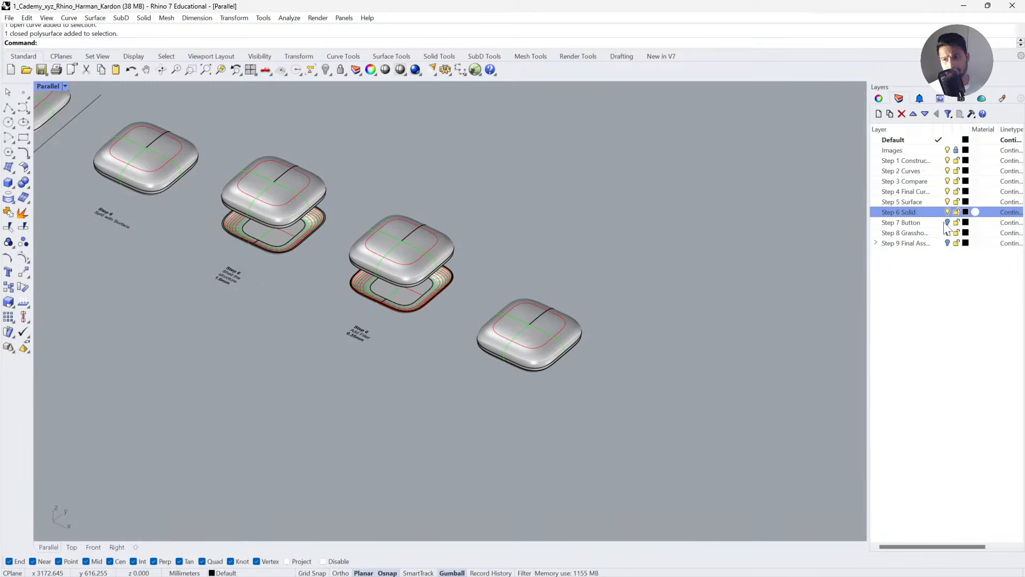
{"action": "left_click", "coordinate": [947, 222]}
{"action": "right_click_drag", "start_coordinate": [707, 362], "coordinate": [751, 256]}
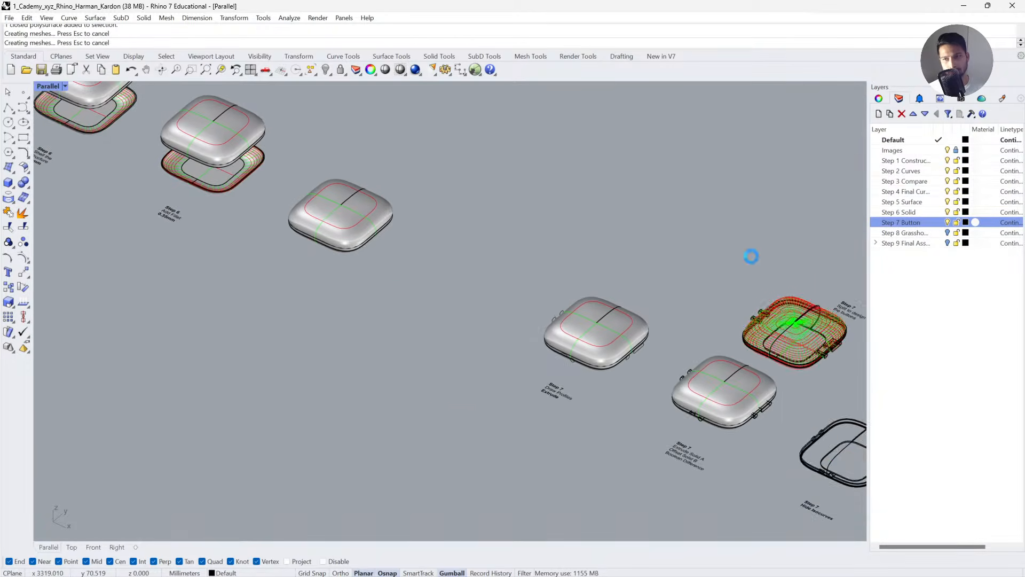
Hide the Images layer and the Step 1 to Step 6 layers so the Step 7 Button models stand alone.
{"action": "left_click", "coordinate": [947, 212]}
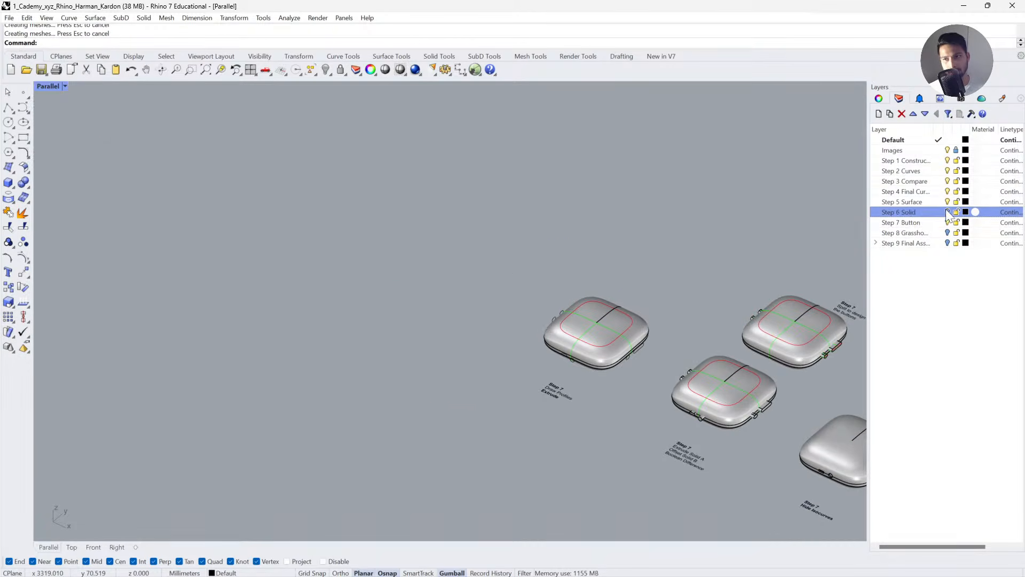
{"action": "left_click", "coordinate": [947, 181]}
{"action": "left_click", "coordinate": [947, 171]}
{"action": "left_click", "coordinate": [947, 161]}
{"action": "left_click", "coordinate": [947, 150]}
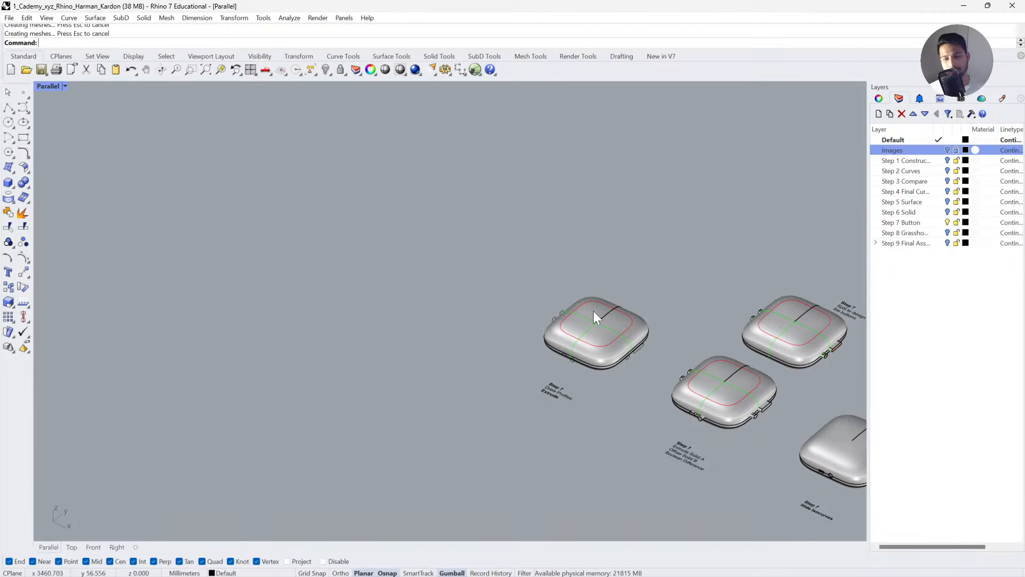
Examine the two overlapping polysurfaces that form the body of the Step 7 Draw Profiles Extrude model.
{"action": "scroll", "coordinate": [594, 311], "scroll_direction": "down", "scroll_amount": 2}
{"action": "right_click_drag", "start_coordinate": [614, 358], "coordinate": [448, 267]}
{"action": "scroll", "coordinate": [482, 270], "scroll_direction": "up", "scroll_amount": 3}
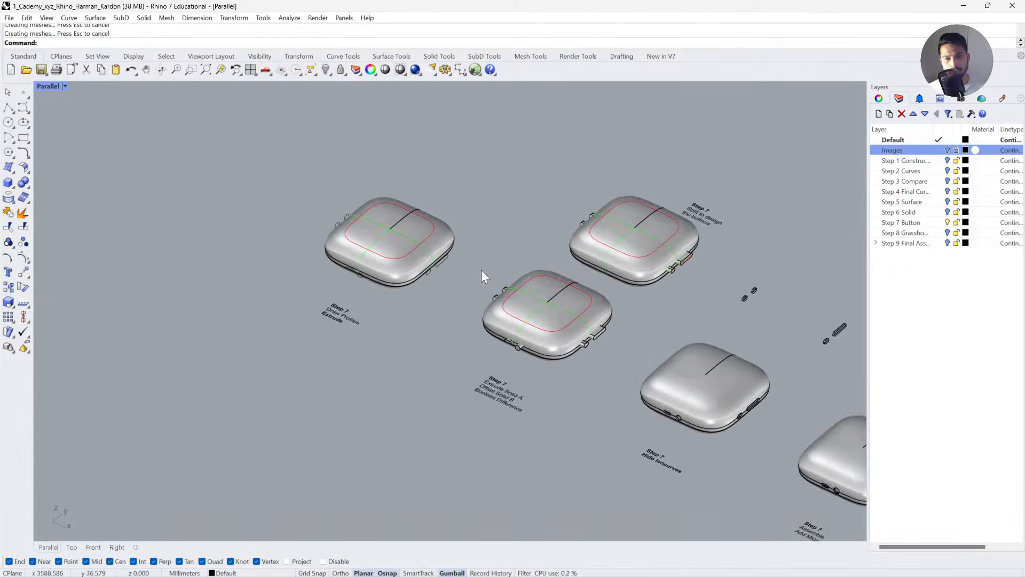
{"action": "scroll", "coordinate": [482, 271], "scroll_direction": "up", "scroll_amount": 2}
{"action": "right_click_drag", "start_coordinate": [362, 270], "coordinate": [401, 349], "text": "shift"}
{"action": "scroll", "coordinate": [401, 349], "scroll_direction": "up", "scroll_amount": 6}
{"action": "right_click_drag", "start_coordinate": [322, 371], "coordinate": [397, 383]}
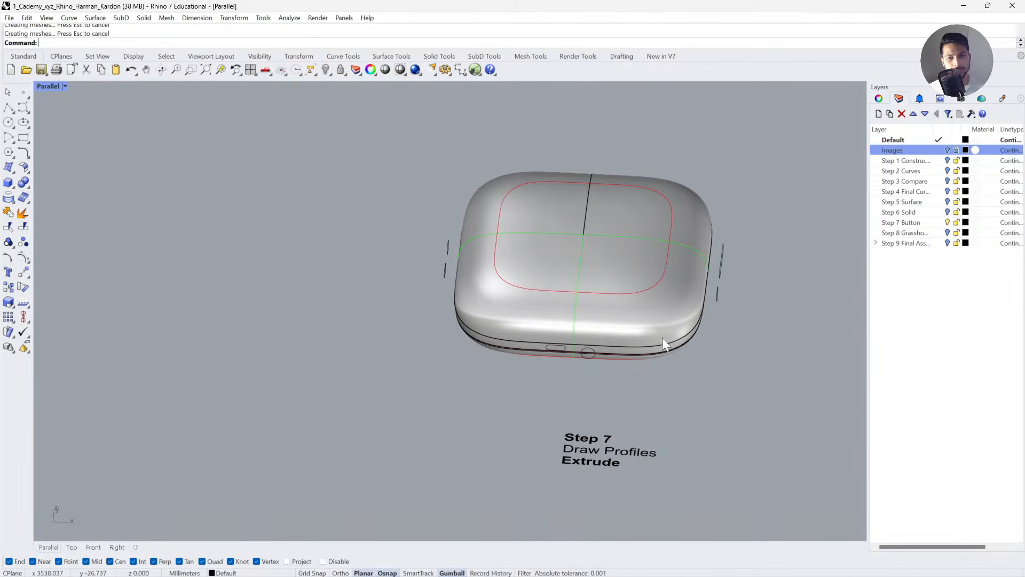
{"action": "left_click", "coordinate": [524, 351]}
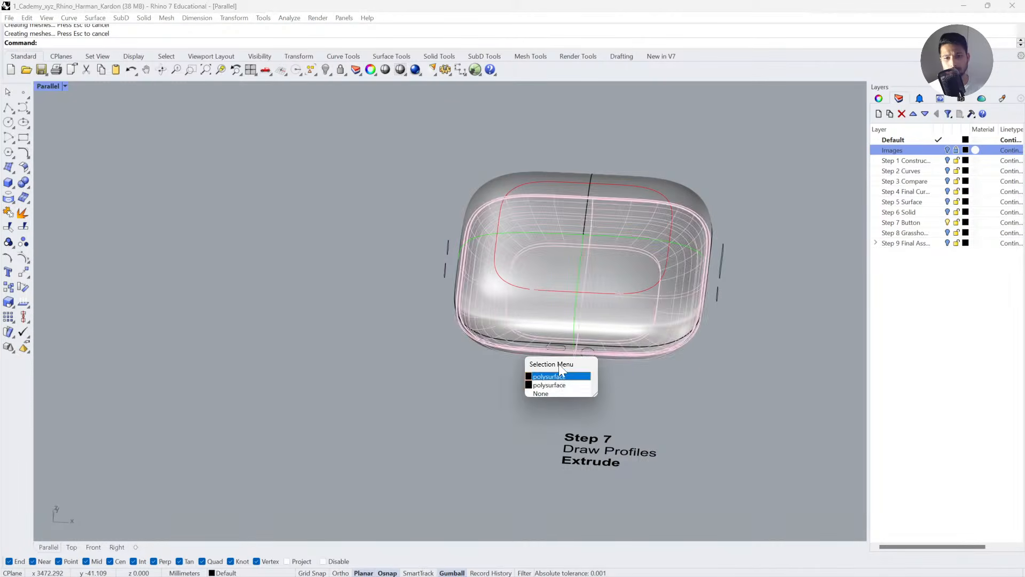
{"action": "left_click", "coordinate": [561, 385]}
Zoom to the selected button profile curves and inspect how they are placed around the sides of the body.
{"action": "left_click", "coordinate": [583, 345]}
{"action": "left_click_drag", "start_coordinate": [513, 404], "coordinate": [673, 305]}
{"action": "left_click", "coordinate": [721, 277]}
{"action": "type", "text": "zs"}
{"action": "key", "text": "Return"}
{"action": "right_click_drag", "start_coordinate": [724, 322], "coordinate": [621, 317]}
{"action": "scroll", "coordinate": [694, 323], "scroll_direction": "down", "scroll_amount": 5}
{"action": "left_click", "coordinate": [620, 388]}
{"action": "right_click_drag", "start_coordinate": [630, 359], "coordinate": [629, 373]}
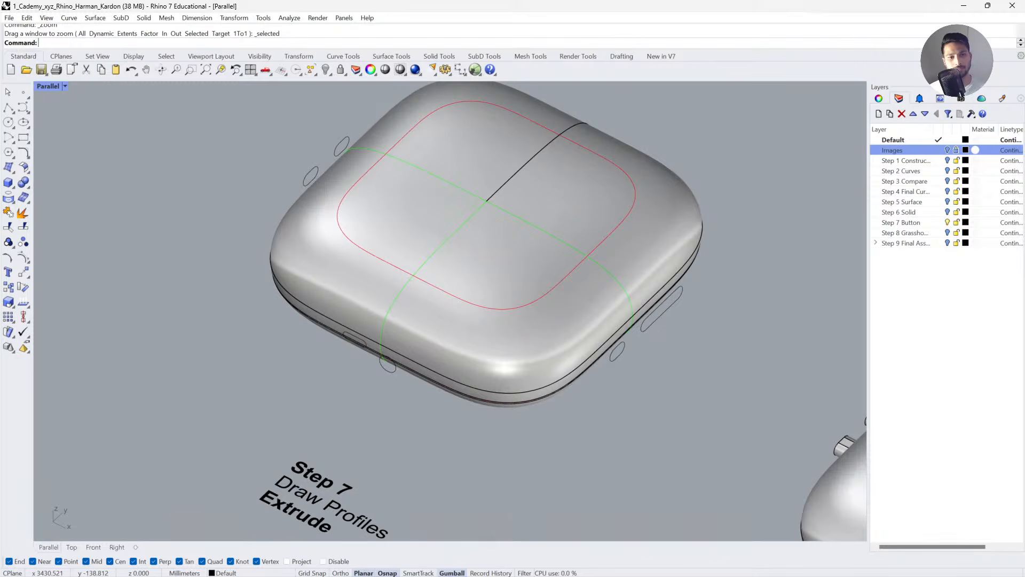
{"action": "left_click", "coordinate": [477, 403]}
{"action": "left_click", "coordinate": [477, 425]}
{"action": "left_click", "coordinate": [386, 370]}
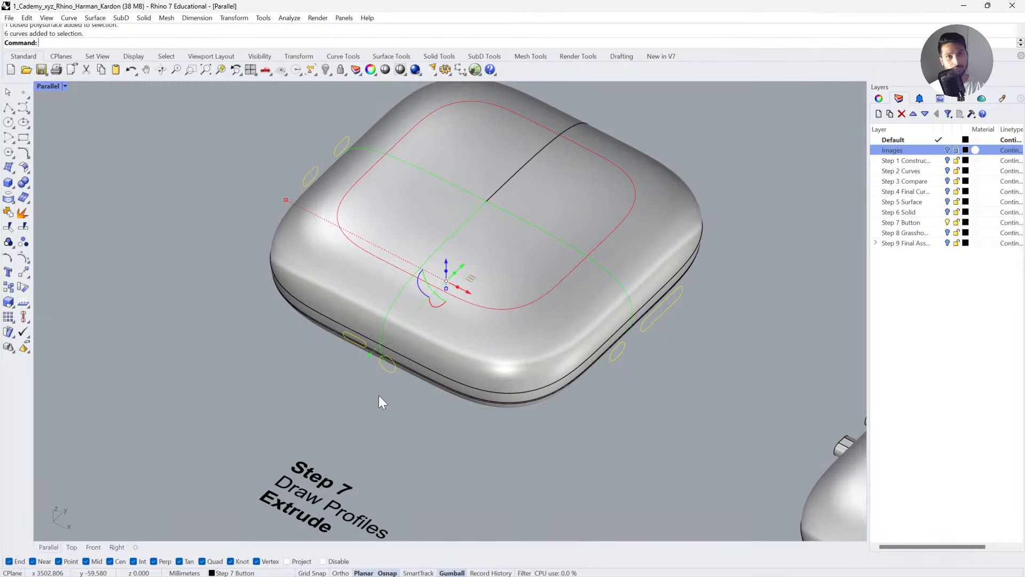
{"action": "left_click", "coordinate": [381, 391]}
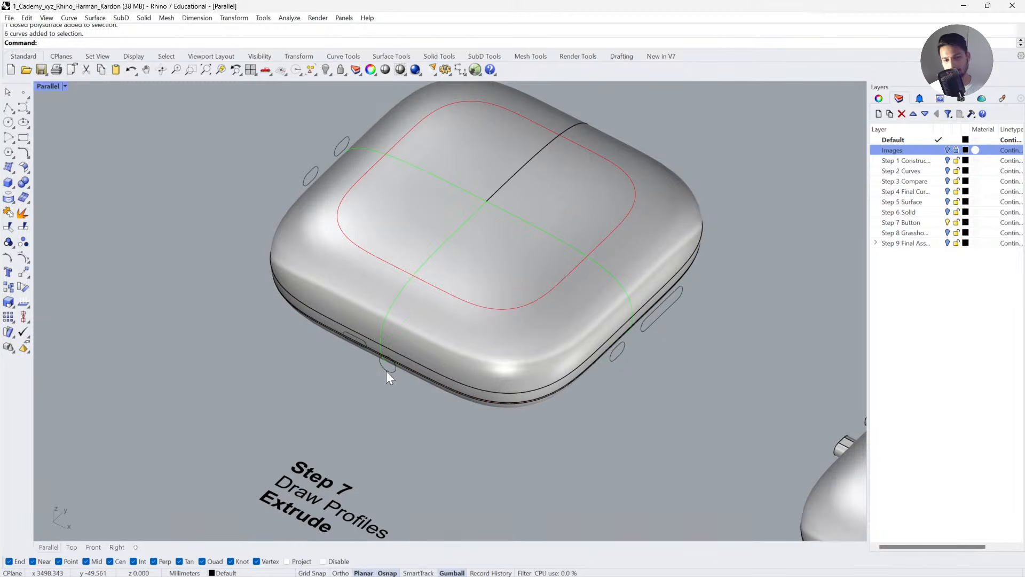
Try ungrouping the button profile curves around the body and undo the ungrouping.
{"action": "left_click", "coordinate": [386, 371]}
{"action": "left_click", "coordinate": [23, 242]}
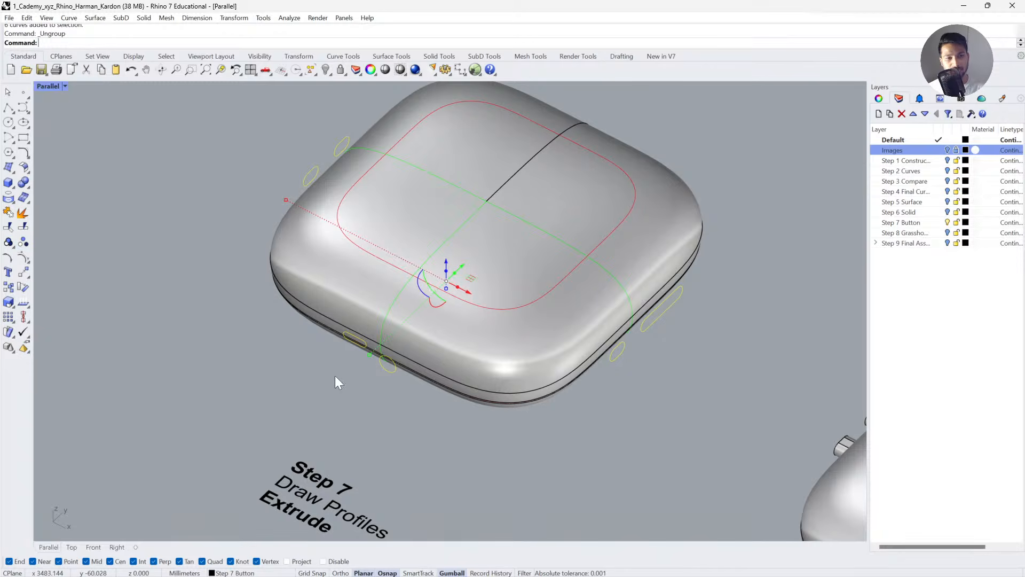
{"action": "left_click", "coordinate": [367, 390]}
{"action": "left_click", "coordinate": [382, 368]}
{"action": "left_click_drag", "start_coordinate": [317, 384], "coordinate": [396, 347]}
{"action": "left_click", "coordinate": [377, 412]}
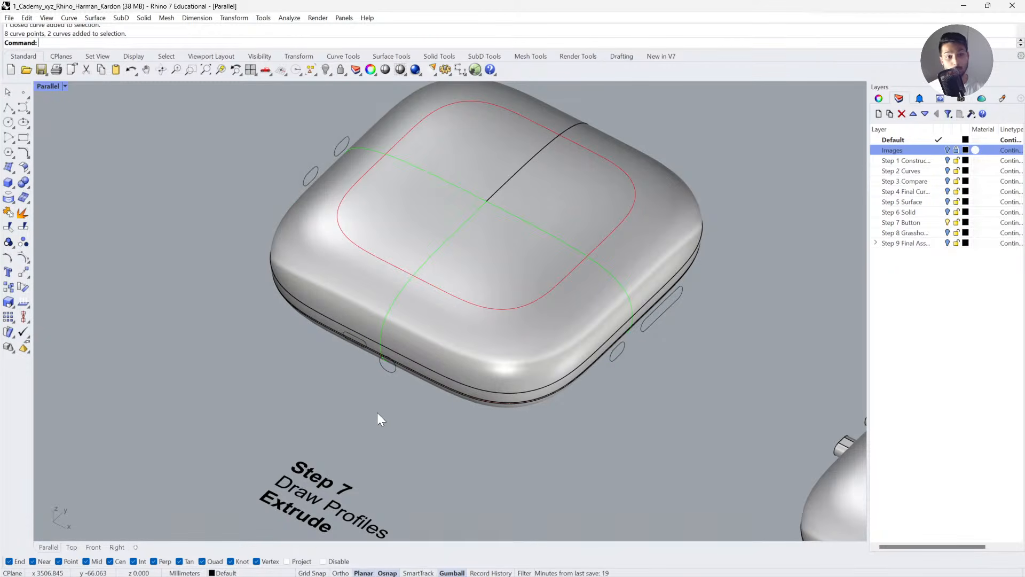
{"action": "left_click_drag", "start_coordinate": [332, 396], "coordinate": [435, 318]}
{"action": "right_click_drag", "start_coordinate": [393, 396], "coordinate": [367, 401]}
{"action": "right_click_drag", "start_coordinate": [191, 448], "coordinate": [378, 451]}
{"action": "left_click", "coordinate": [377, 459]}
{"action": "key", "text": "ctrl+z"}
Check the object properties of the grouped button profile curves and ungroup them.
{"action": "left_click_drag", "start_coordinate": [297, 396], "coordinate": [464, 297]}
{"action": "right_click_drag", "start_coordinate": [393, 368], "coordinate": [339, 386]}
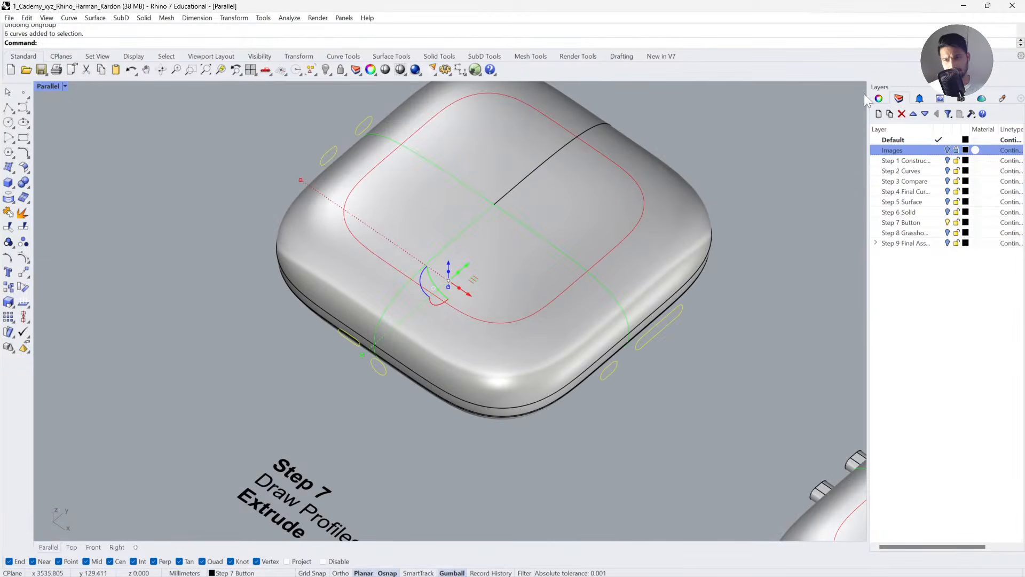
{"action": "left_click", "coordinate": [878, 99]}
{"action": "left_click", "coordinate": [660, 349]}
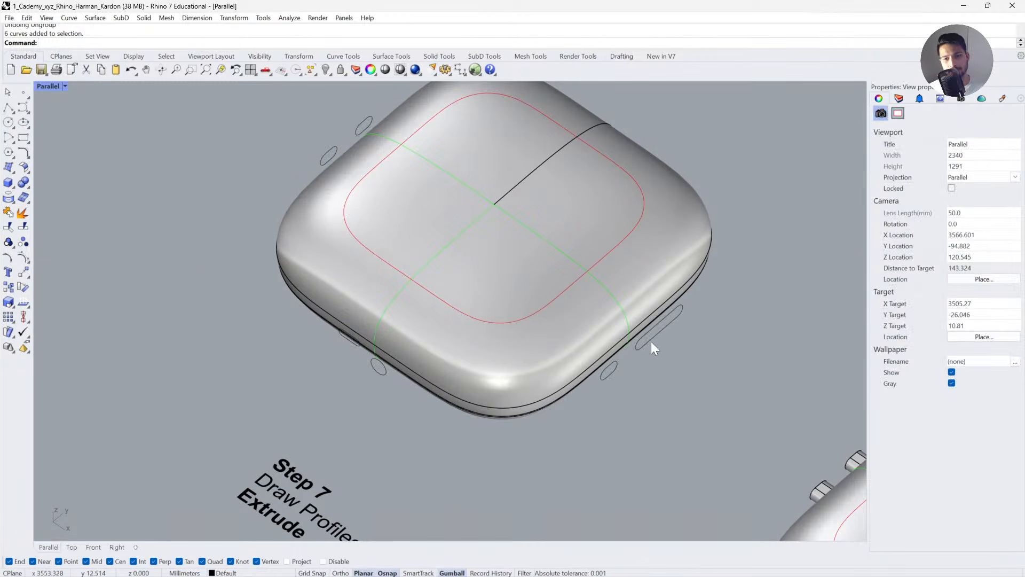
{"action": "left_click", "coordinate": [651, 343]}
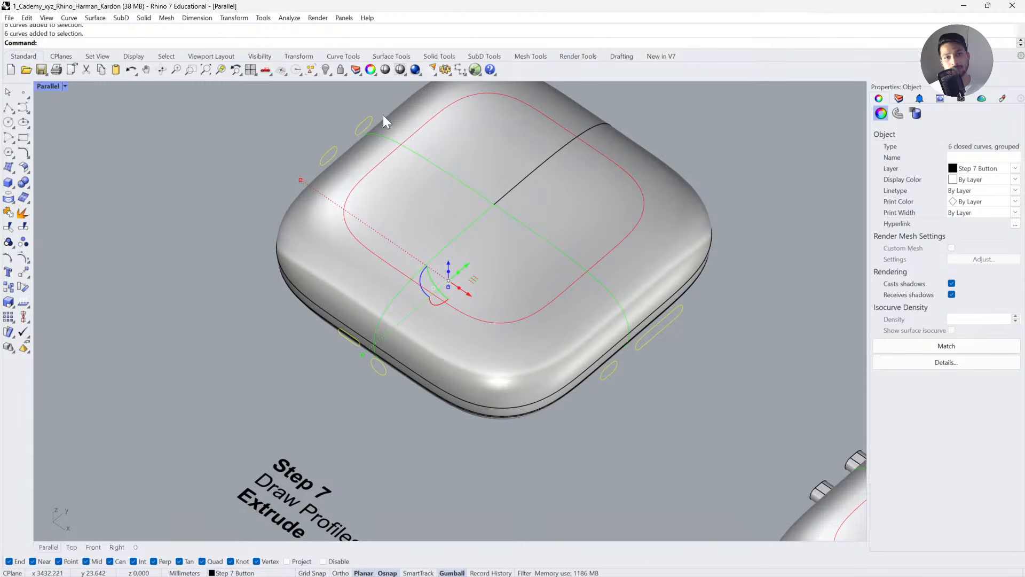
{"action": "left_click", "coordinate": [23, 243]}
{"action": "left_click", "coordinate": [322, 417]}
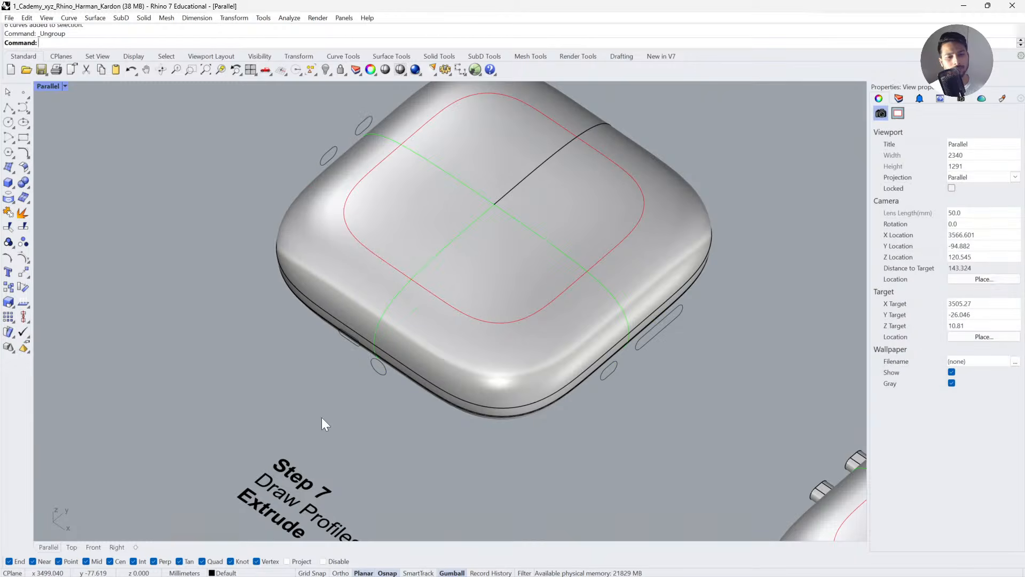
Extrude the slot and circle profiles beside the Step 7 label into solids that pass through the body's side wall.
{"action": "left_click", "coordinate": [351, 346]}
{"action": "left_click", "coordinate": [376, 373], "text": "shift"}
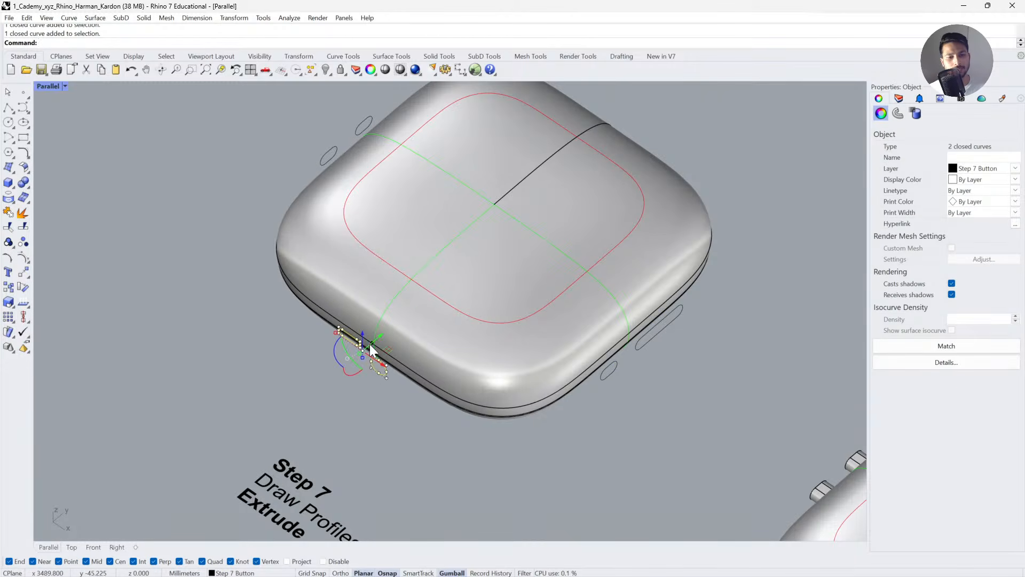
{"action": "left_click_drag", "start_coordinate": [374, 346], "coordinate": [414, 351]}
{"action": "left_click", "coordinate": [412, 408]}
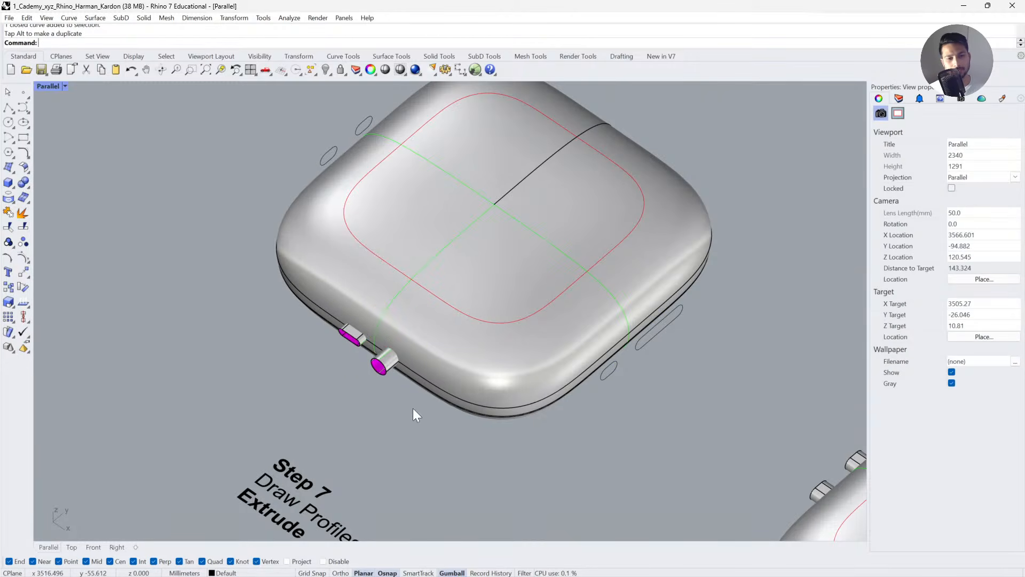
Delete the lower half of the body to expose the extruded button solids inside the shell.
{"action": "right_click_drag", "start_coordinate": [412, 408], "coordinate": [373, 291]}
{"action": "left_click", "coordinate": [404, 350]}
{"action": "key", "text": "Delete"}
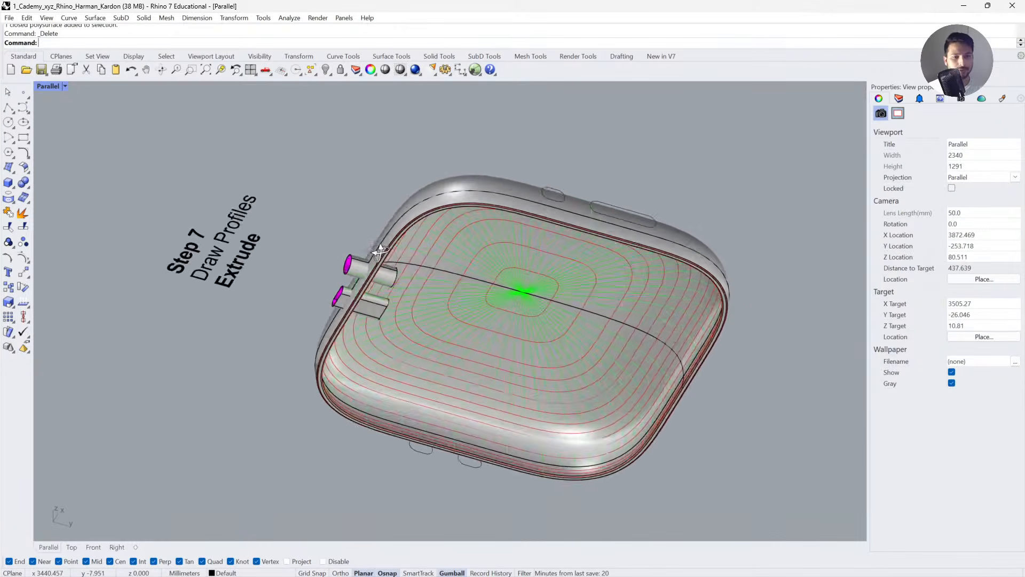
Extrude the short and the long closed slot profiles on one side of the housing into the body.
{"action": "scroll", "coordinate": [370, 283], "scroll_direction": "up", "scroll_amount": 5}
{"action": "scroll", "coordinate": [370, 283], "scroll_direction": "up", "scroll_amount": 2}
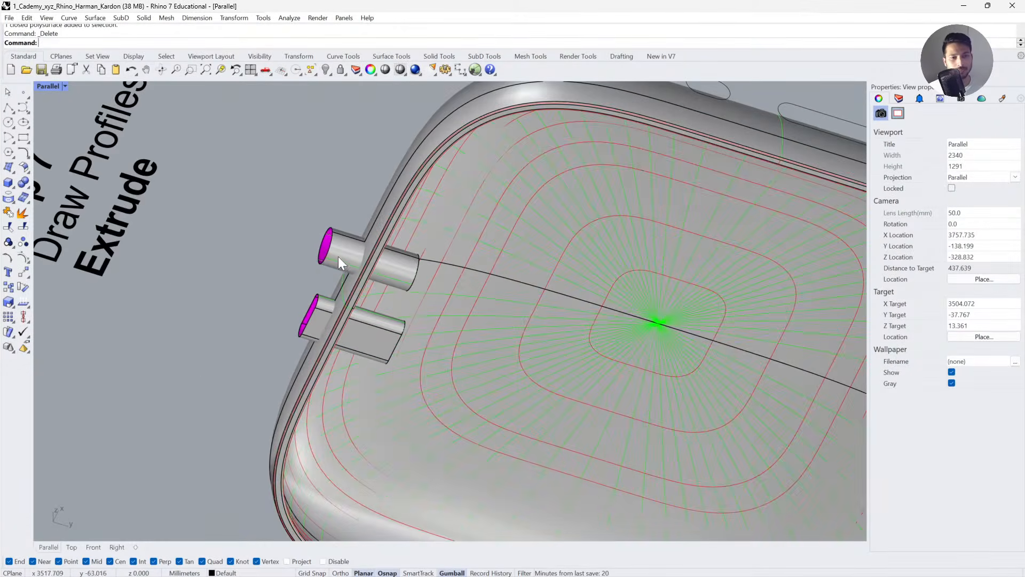
{"action": "left_click", "coordinate": [400, 203]}
{"action": "left_click", "coordinate": [332, 198]}
{"action": "scroll", "coordinate": [336, 324], "scroll_direction": "down", "scroll_amount": 5}
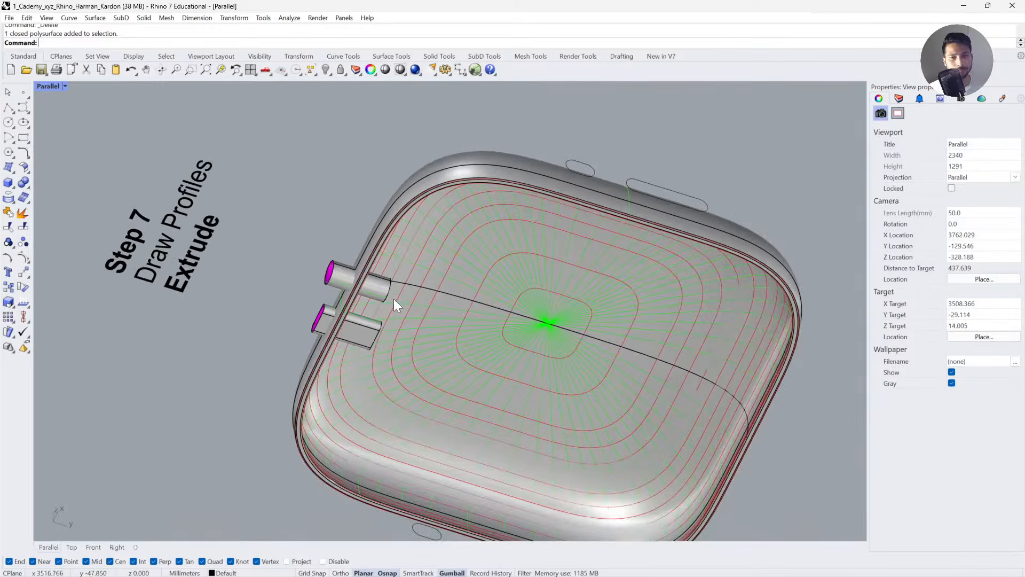
{"action": "right_click_drag", "start_coordinate": [393, 299], "coordinate": [492, 402]}
{"action": "left_click", "coordinate": [603, 397]}
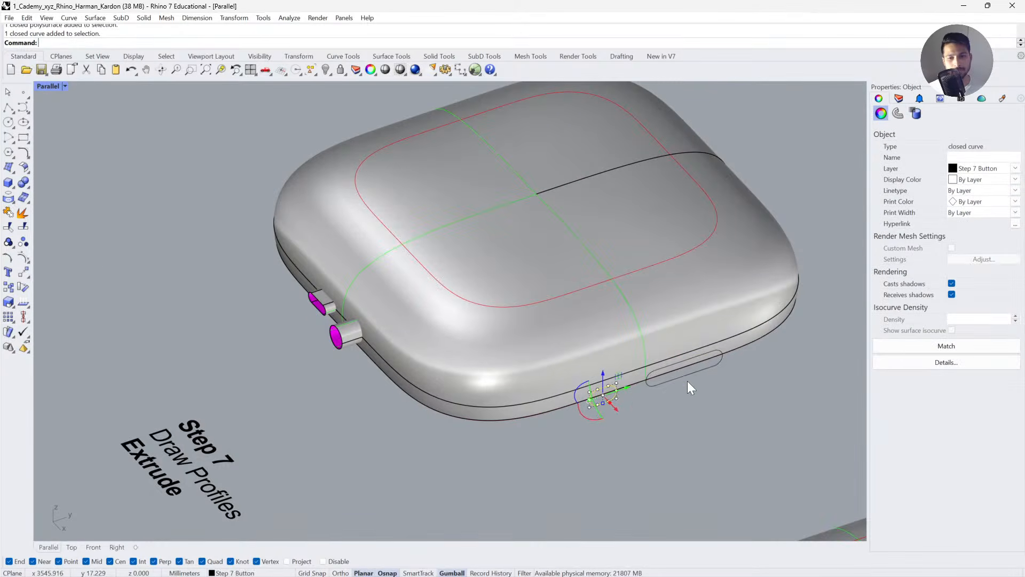
{"action": "left_click", "coordinate": [685, 375], "text": "shift"}
{"action": "left_click_drag", "start_coordinate": [661, 383], "coordinate": [625, 353]}
Extrude the two short closed slot profiles on the opposite side of the housing into the body.
{"action": "right_click_drag", "start_coordinate": [575, 422], "coordinate": [265, 392]}
{"action": "left_click", "coordinate": [187, 388]}
{"action": "left_click", "coordinate": [149, 357], "text": "shift"}
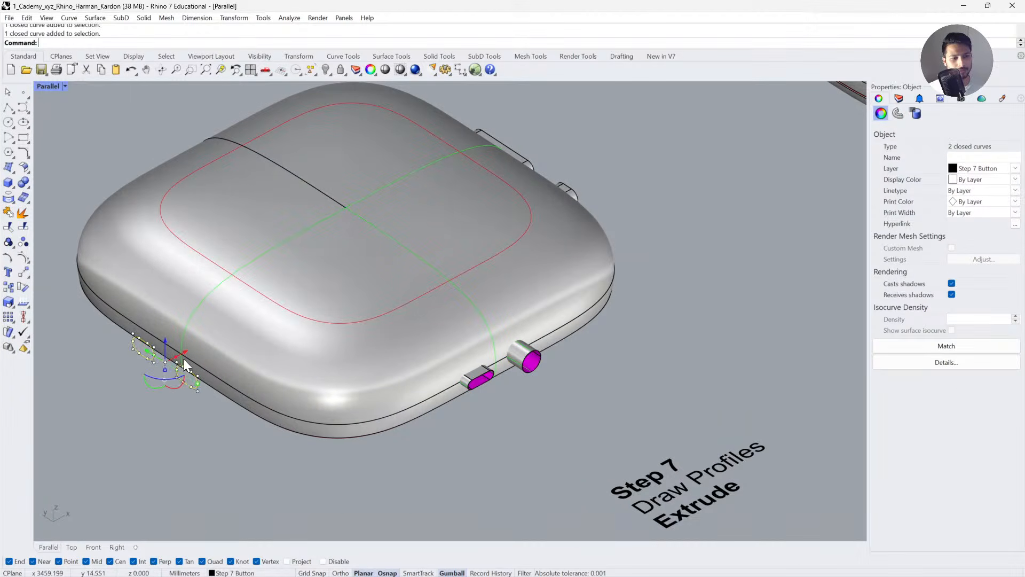
{"action": "left_click_drag", "start_coordinate": [179, 357], "coordinate": [264, 405]}
{"action": "left_click", "coordinate": [419, 433]}
{"action": "mouse_move", "coordinate": [419, 432]}
{"action": "right_mouse_down"}
{"action": "mouse_move", "coordinate": [355, 327]}
{"action": "mouse_move", "coordinate": [354, 398]}
{"action": "mouse_move", "coordinate": [407, 439]}
{"action": "right_mouse_up"}
Examine the open ends of the short slot extrusion next to the long one.
{"action": "right_click_drag", "start_coordinate": [355, 421], "coordinate": [550, 383]}
{"action": "scroll", "coordinate": [622, 407], "scroll_direction": "up", "scroll_amount": 3}
{"action": "left_click", "coordinate": [622, 405]}
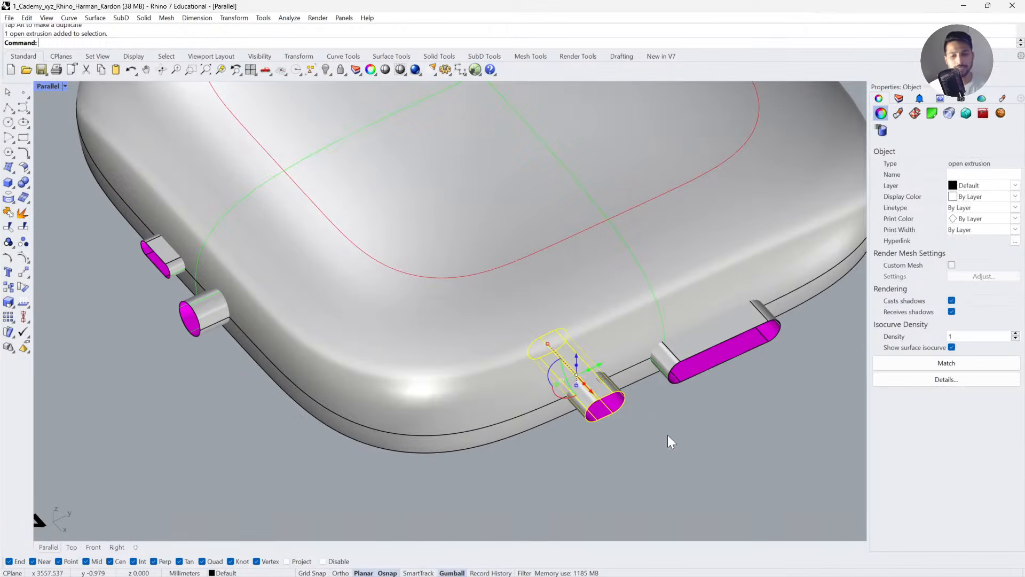
{"action": "right_click_drag", "start_coordinate": [626, 434], "coordinate": [560, 427], "text": "shift"}
{"action": "left_click", "coordinate": [567, 415]}
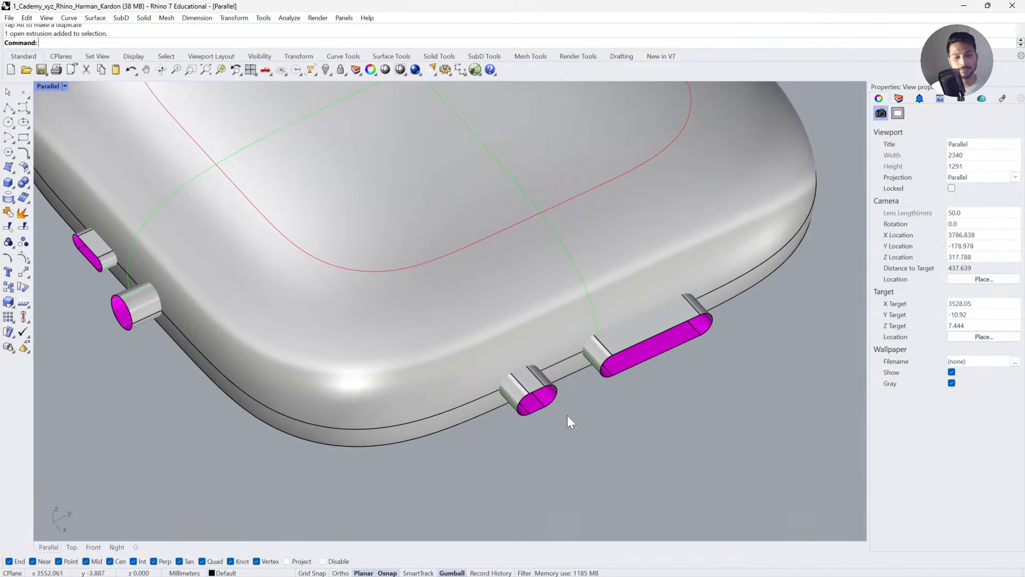
{"action": "left_click", "coordinate": [520, 380]}
{"action": "left_click", "coordinate": [581, 418]}
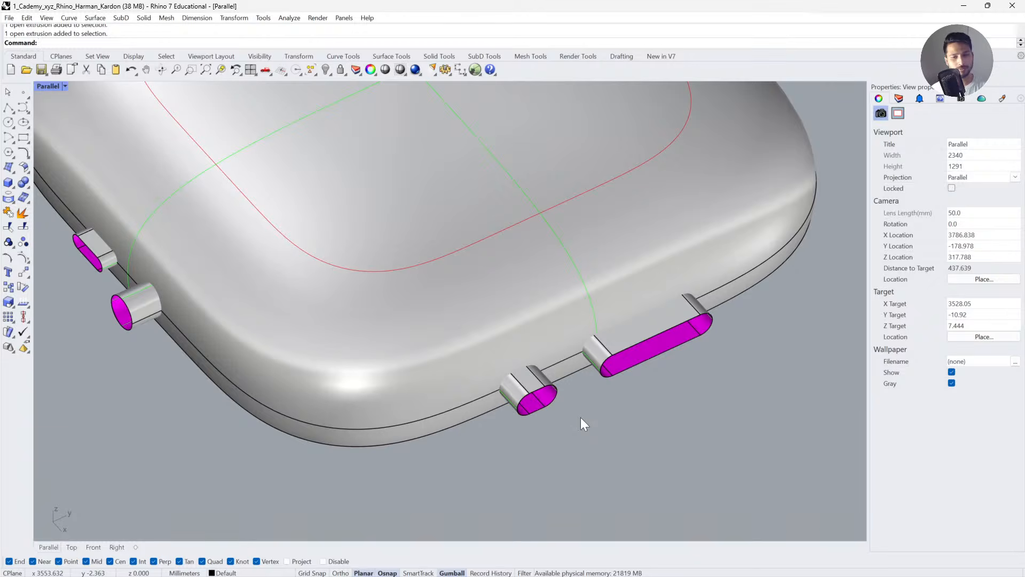
Cap all six open button and port extrusions around the housing to make them closed solids.
{"action": "left_click", "coordinate": [521, 372]}
{"action": "left_click", "coordinate": [652, 331], "text": "shift"}
{"action": "scroll", "coordinate": [681, 388], "scroll_direction": "down", "scroll_amount": 3}
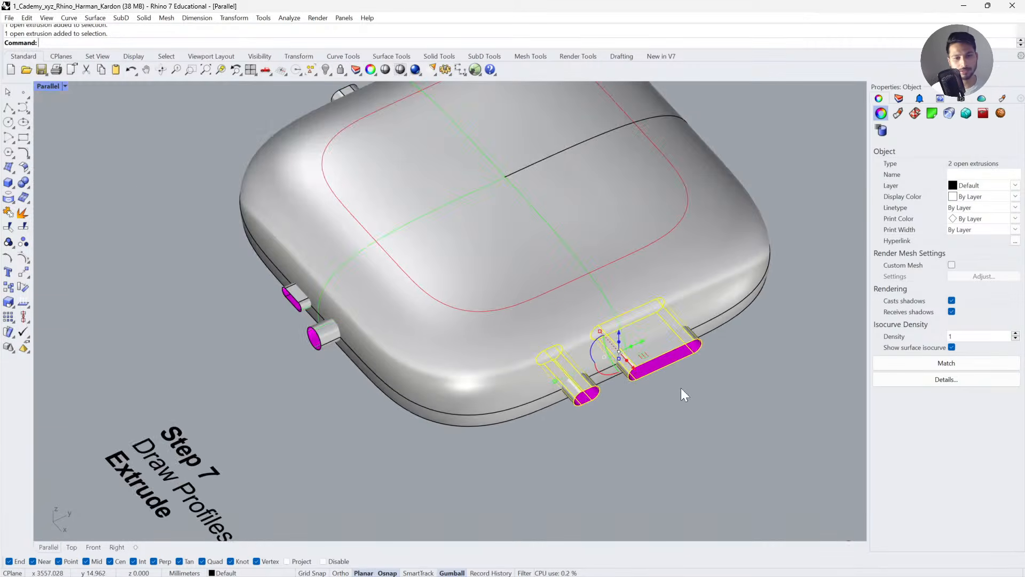
{"action": "left_click", "coordinate": [321, 338], "text": "shift"}
{"action": "left_click", "coordinate": [295, 298], "text": "shift"}
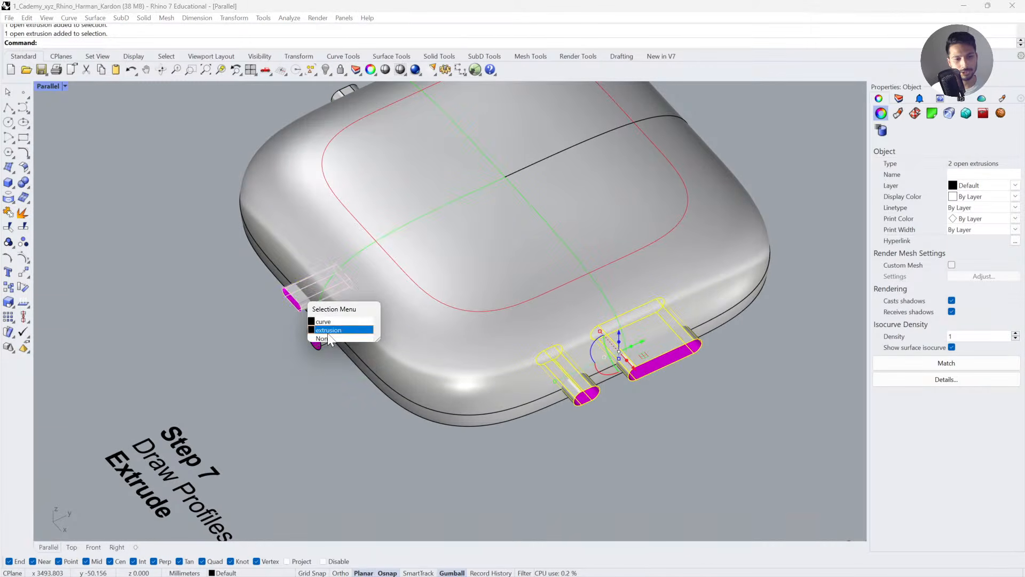
{"action": "left_click", "coordinate": [328, 333]}
{"action": "scroll", "coordinate": [324, 341], "scroll_direction": "up", "scroll_amount": 4}
{"action": "left_click", "coordinate": [324, 341], "text": "shift"}
{"action": "scroll", "coordinate": [427, 410], "scroll_direction": "down", "scroll_amount": 6}
{"action": "right_click_drag", "start_coordinate": [427, 410], "coordinate": [640, 416]}
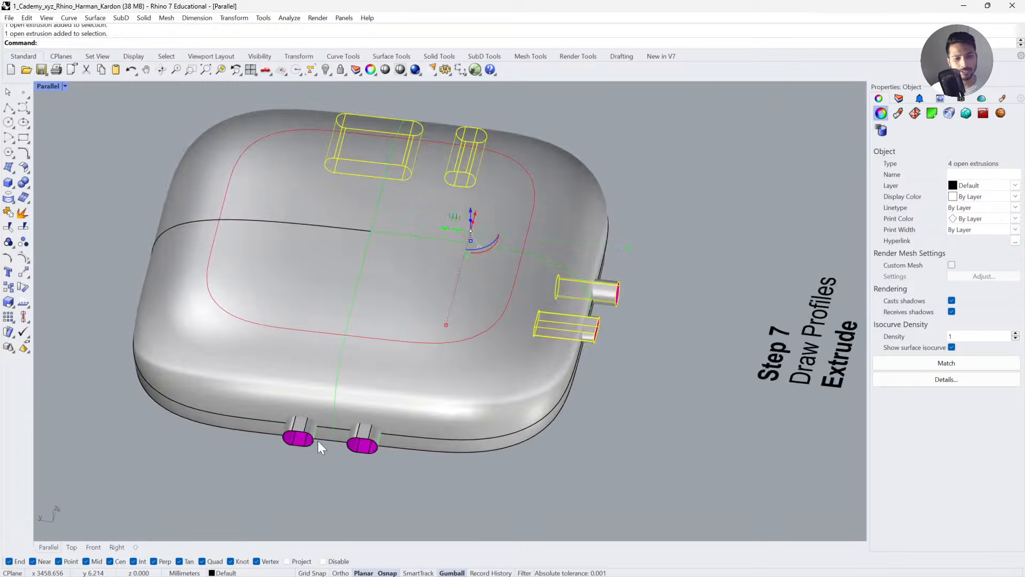
{"action": "scroll", "coordinate": [319, 440], "scroll_direction": "up", "scroll_amount": 4}
{"action": "left_click", "coordinate": [297, 415], "text": "shift"}
{"action": "left_click", "coordinate": [386, 424], "text": "shift"}
{"action": "scroll", "coordinate": [386, 423], "scroll_direction": "down", "scroll_amount": 4}
{"action": "right_click_drag", "start_coordinate": [387, 424], "coordinate": [571, 421]}
{"action": "scroll", "coordinate": [572, 422], "scroll_direction": "up", "scroll_amount": 2}
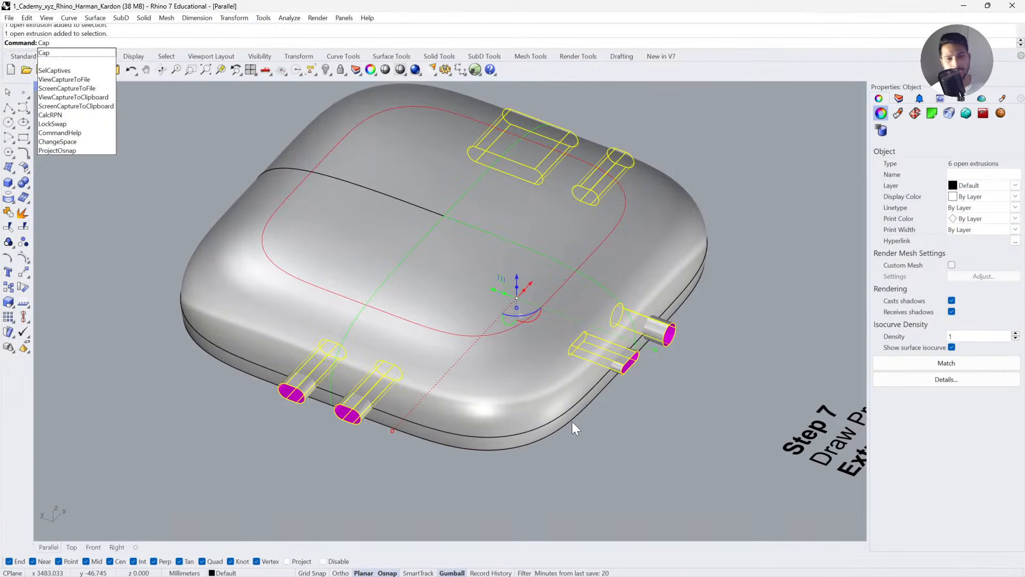
{"action": "key", "text": "Return"}
{"action": "right_click_drag", "start_coordinate": [655, 445], "coordinate": [488, 441]}
{"action": "left_click", "coordinate": [541, 414]}
{"action": "key", "text": "Escape"}
Move the short slot solid outward from the side of the Boolean Difference example model, and undo that move.
{"action": "right_click_drag", "start_coordinate": [549, 400], "coordinate": [489, 310]}
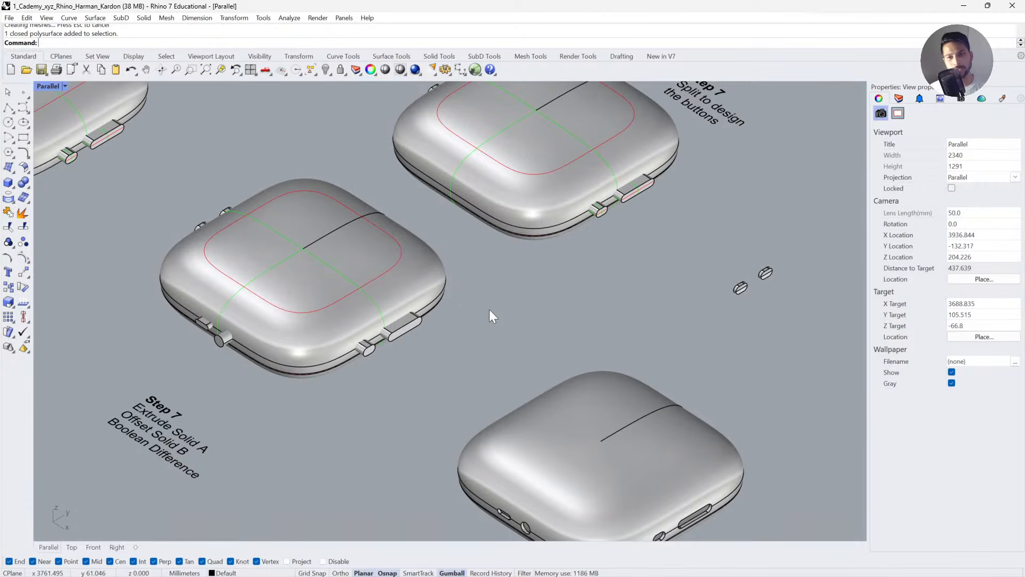
{"action": "scroll", "coordinate": [363, 352], "scroll_direction": "up", "scroll_amount": 8}
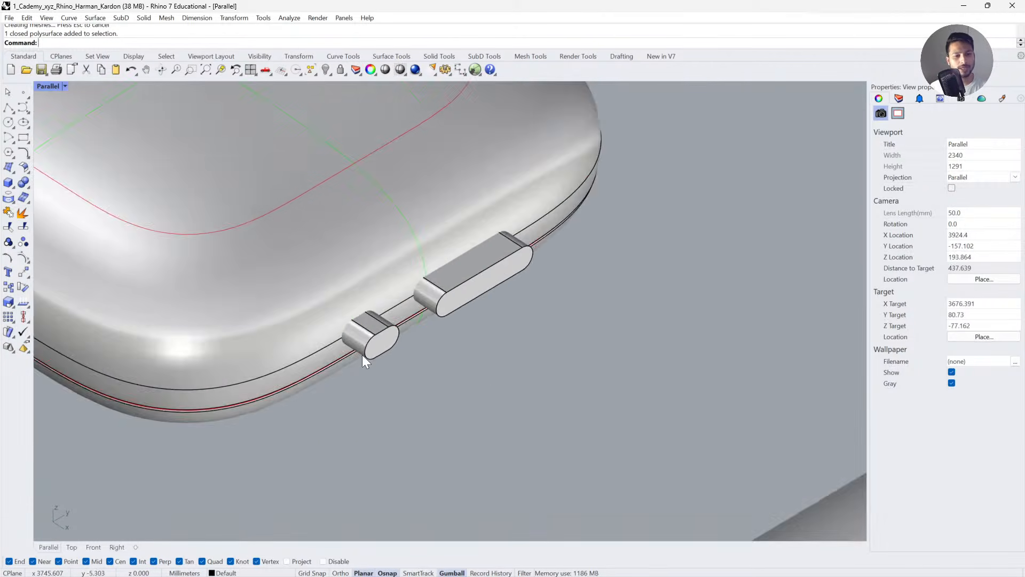
{"action": "left_click_drag", "start_coordinate": [364, 350], "coordinate": [466, 364]}
{"action": "key", "text": "ctrl+z"}
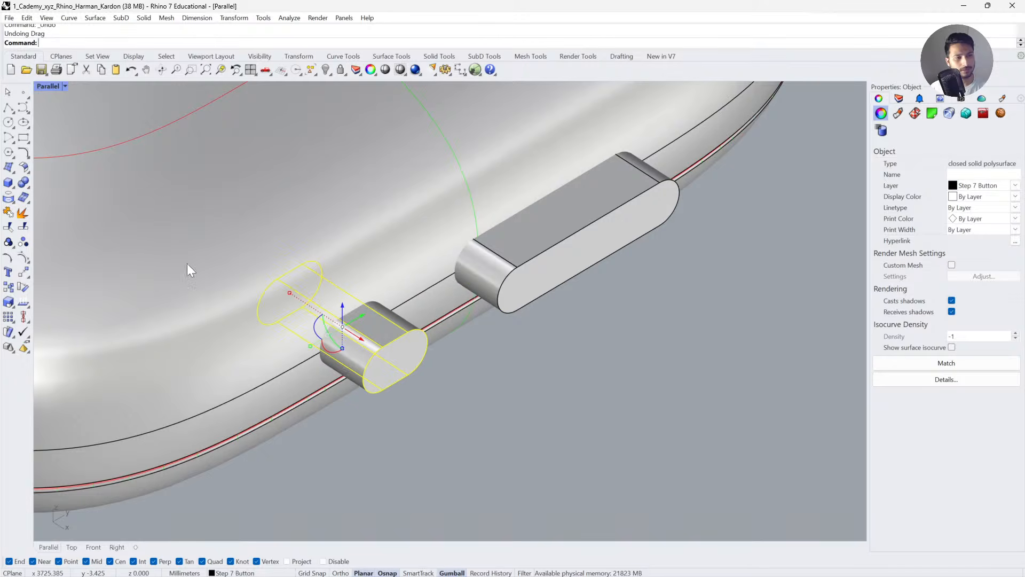
Try to subtract the housing from the short slot solid with a Boolean difference, and undo it.
{"action": "left_click", "coordinate": [28, 187]}
{"action": "left_click", "coordinate": [56, 188]}
{"action": "left_click", "coordinate": [183, 267]}
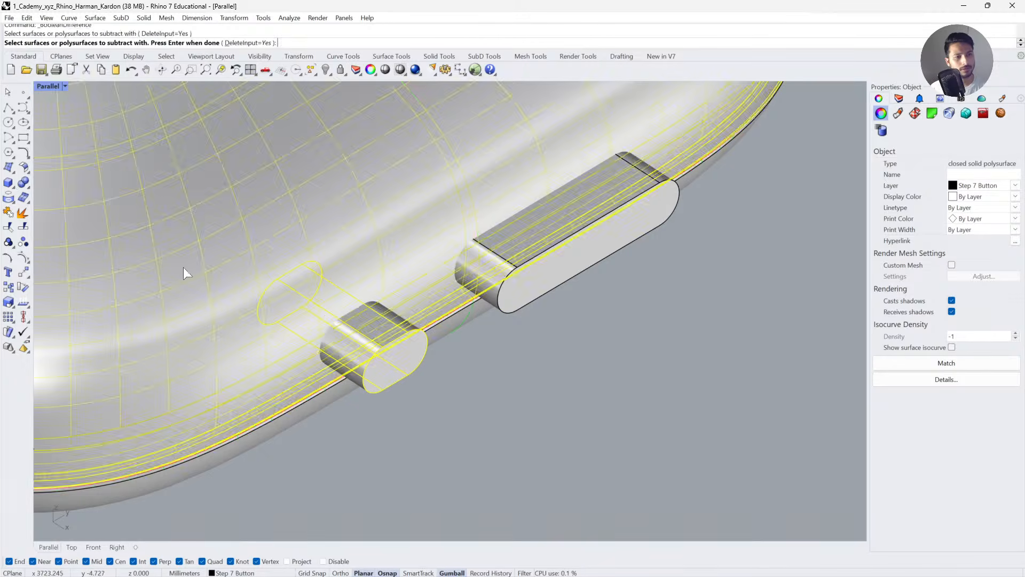
{"action": "key", "text": "Return"}
{"action": "key", "text": "Escape"}
{"action": "key", "text": "ctrl+z"}
Try subtracting the original short slot solid from the housing with a Boolean difference, inspect the cut, and undo it.
{"action": "left_click", "coordinate": [424, 389]}
{"action": "left_click", "coordinate": [237, 297]}
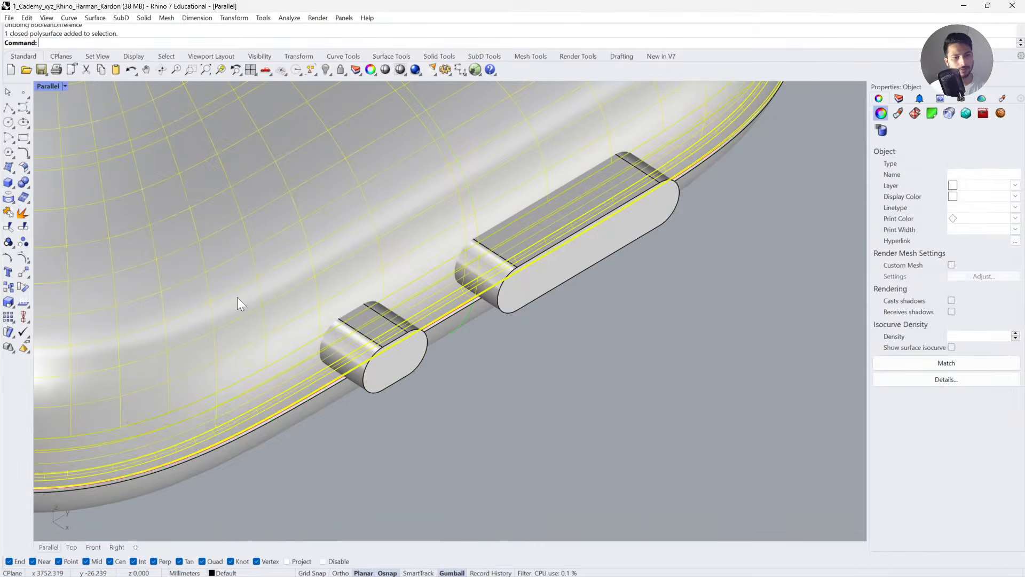
{"action": "key", "text": "Return"}
{"action": "left_click", "coordinate": [389, 353]}
{"action": "key", "text": "Return"}
{"action": "left_click", "coordinate": [426, 436]}
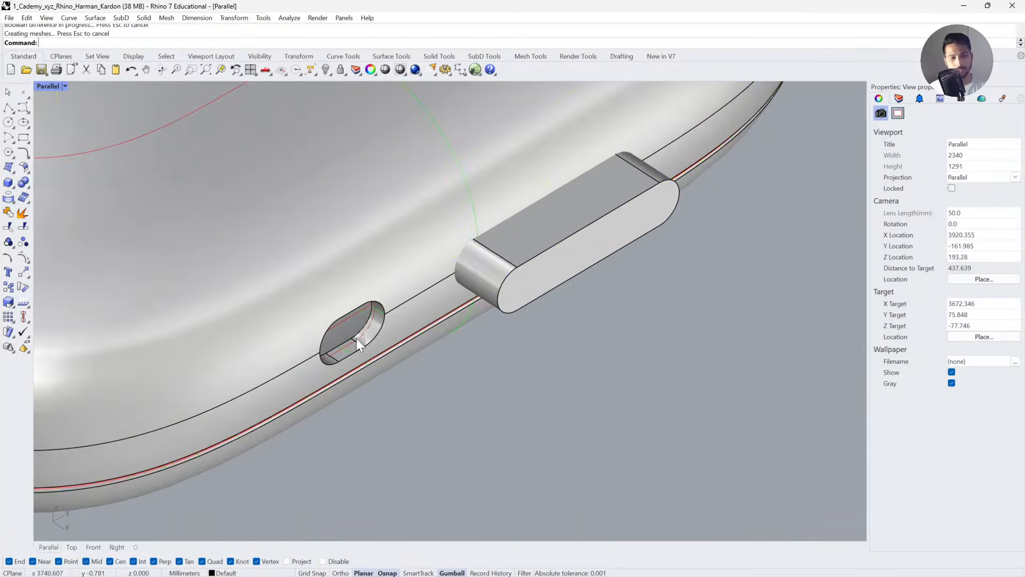
{"action": "scroll", "coordinate": [362, 342], "scroll_direction": "up", "scroll_amount": 5}
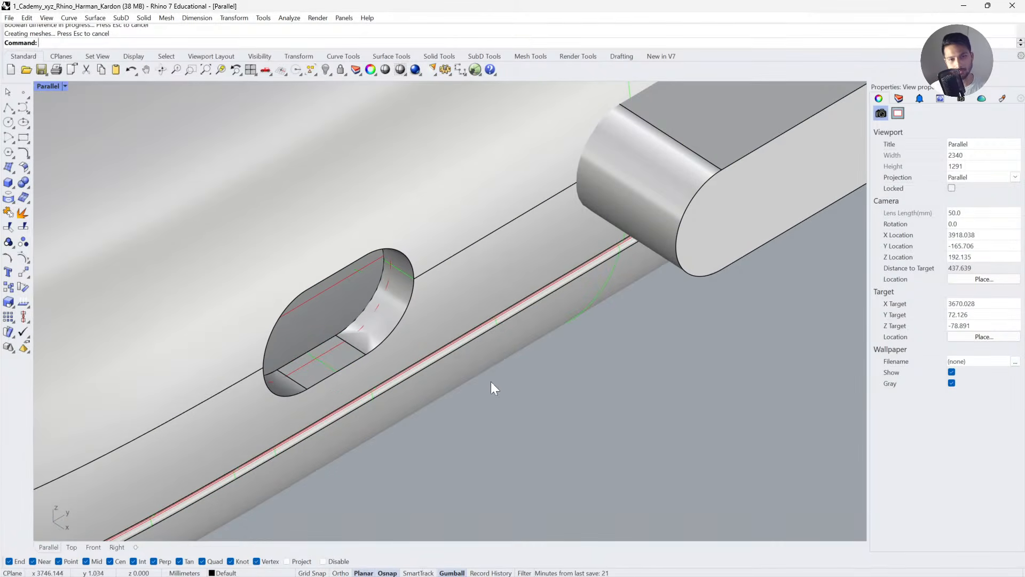
{"action": "key", "text": "ctrl+z"}
{"action": "left_click", "coordinate": [628, 411]}
Offset the short slot solid outward by 0.2 mm as a solid with sharp corners.
{"action": "left_click", "coordinate": [374, 335]}
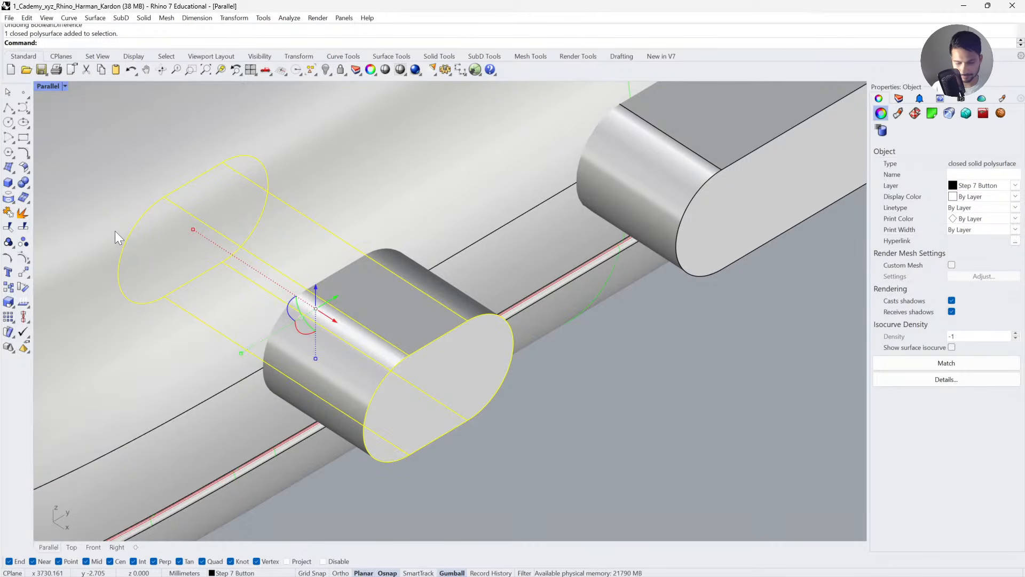
{"action": "left_click", "coordinate": [555, 425]}
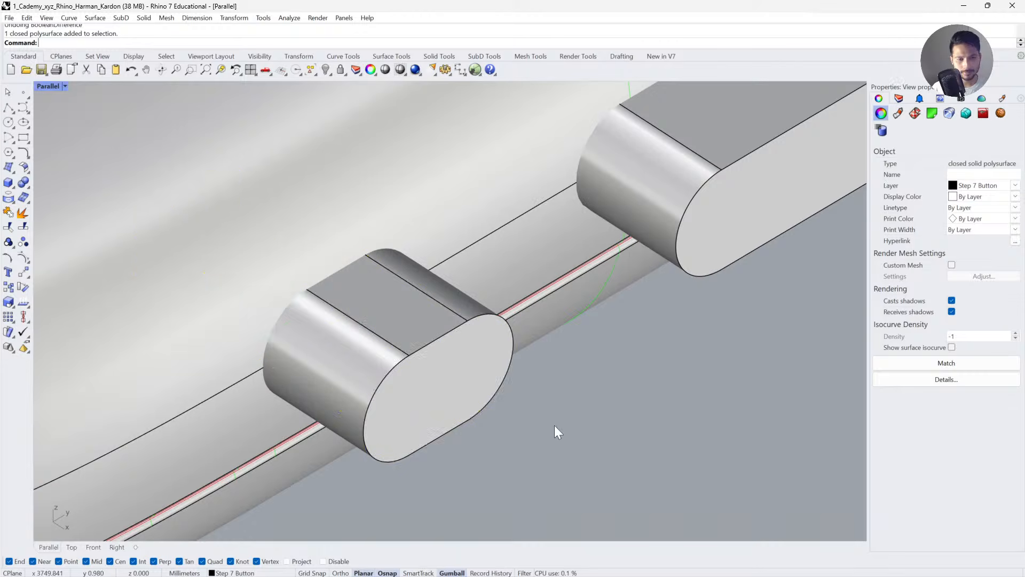
{"action": "left_click", "coordinate": [325, 335]}
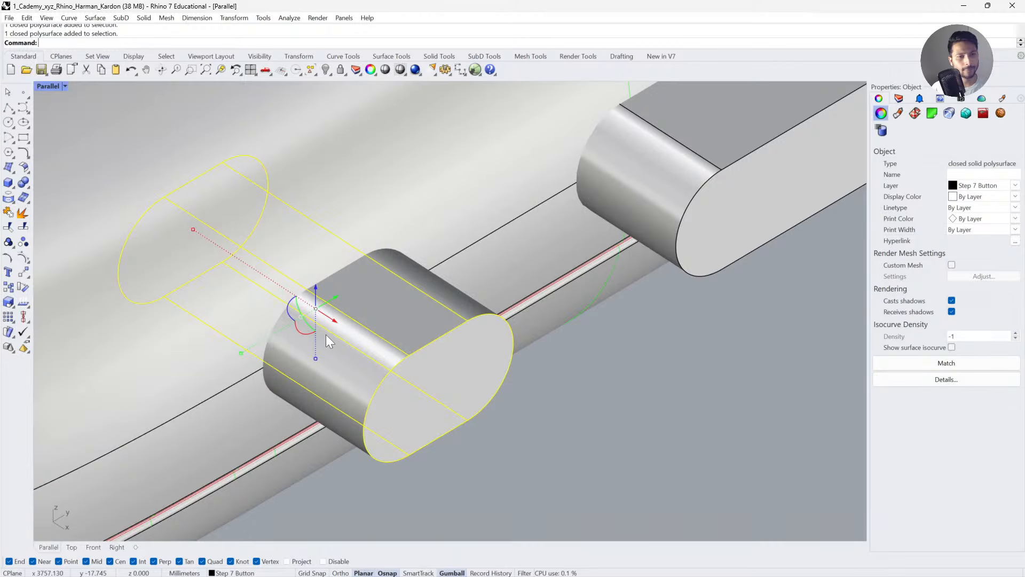
{"action": "left_click", "coordinate": [144, 18]}
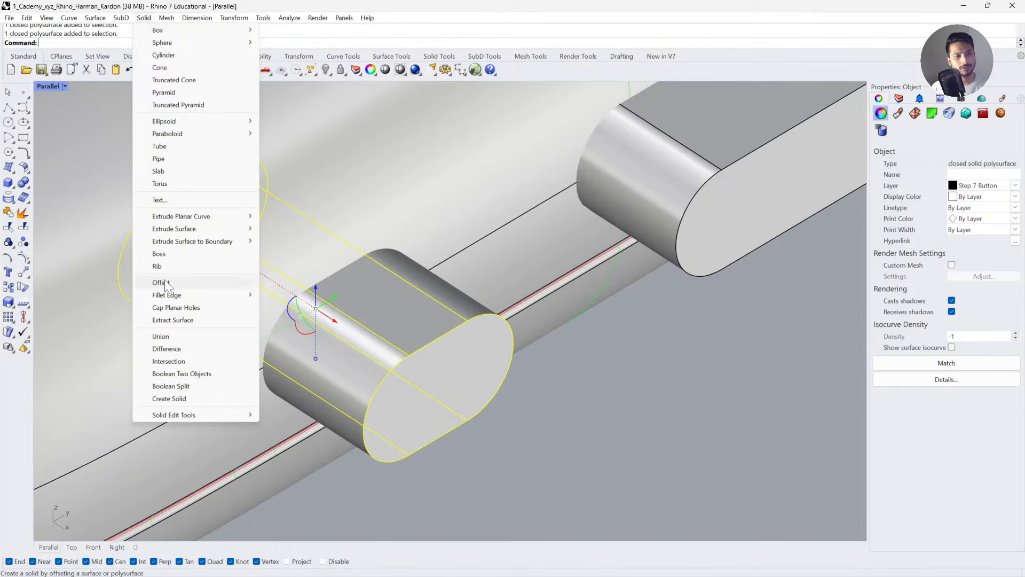
{"action": "left_click", "coordinate": [179, 283]}
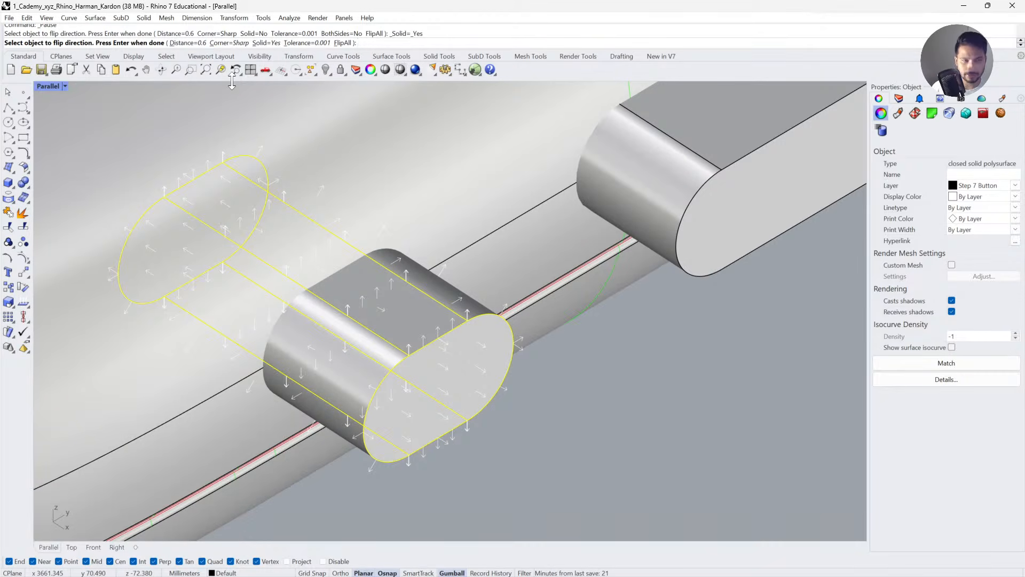
{"action": "type", "text": "0.1"}
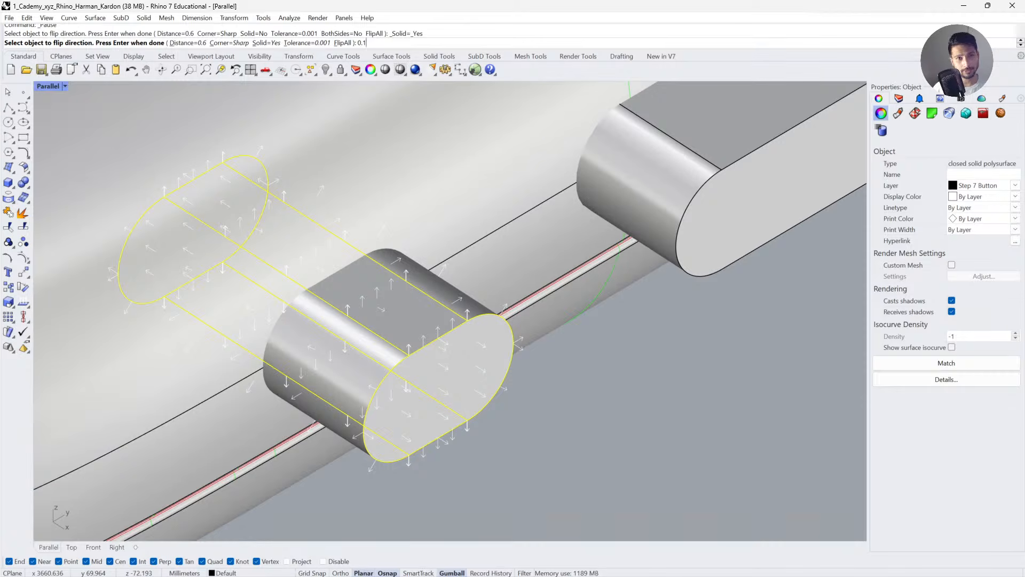
{"action": "type", "text": "1"}
{"action": "key", "text": "Return"}
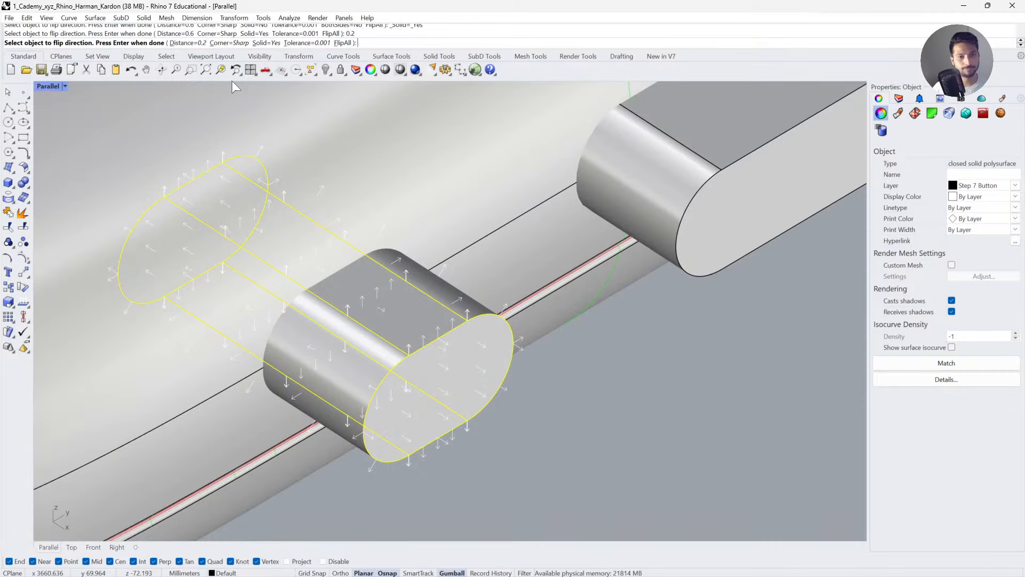
{"action": "key", "text": "Return"}
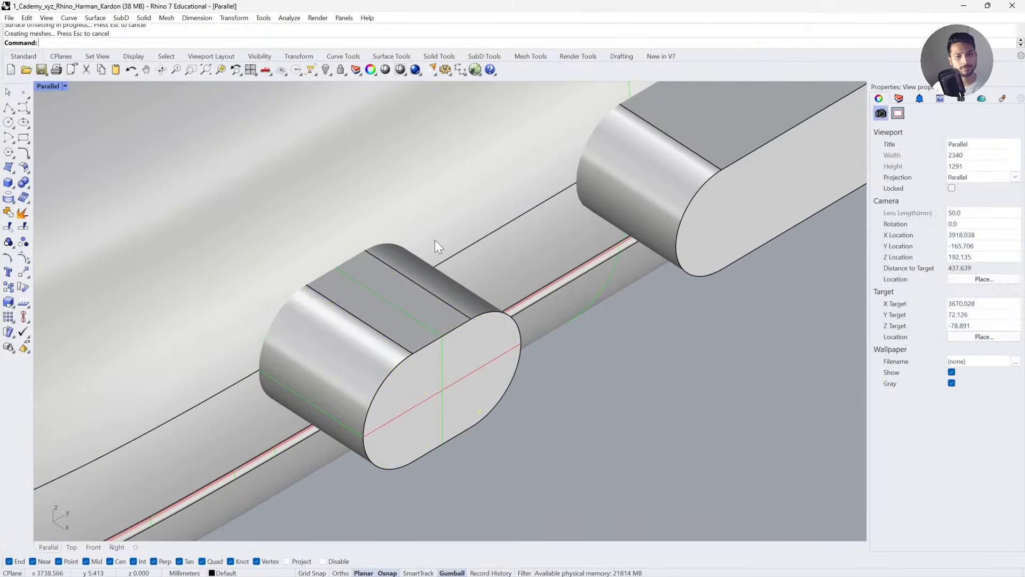
{"action": "left_click", "coordinate": [422, 323]}
{"action": "left_click", "coordinate": [507, 405]}
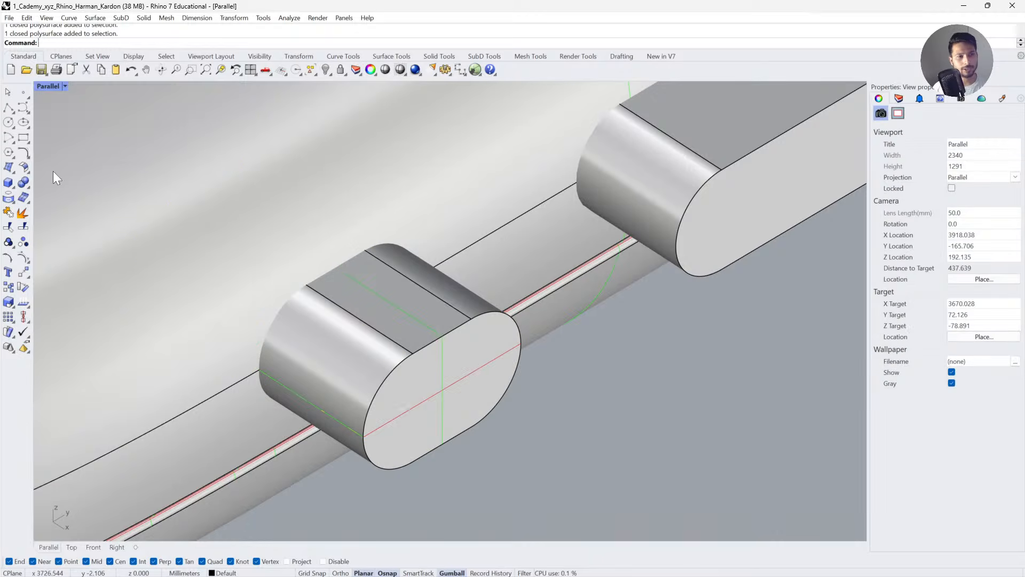
Examine the original and offset short slot solids together in Wireframe display, zoomed to the pair.
{"action": "left_click", "coordinate": [51, 88]}
{"action": "left_click", "coordinate": [80, 127]}
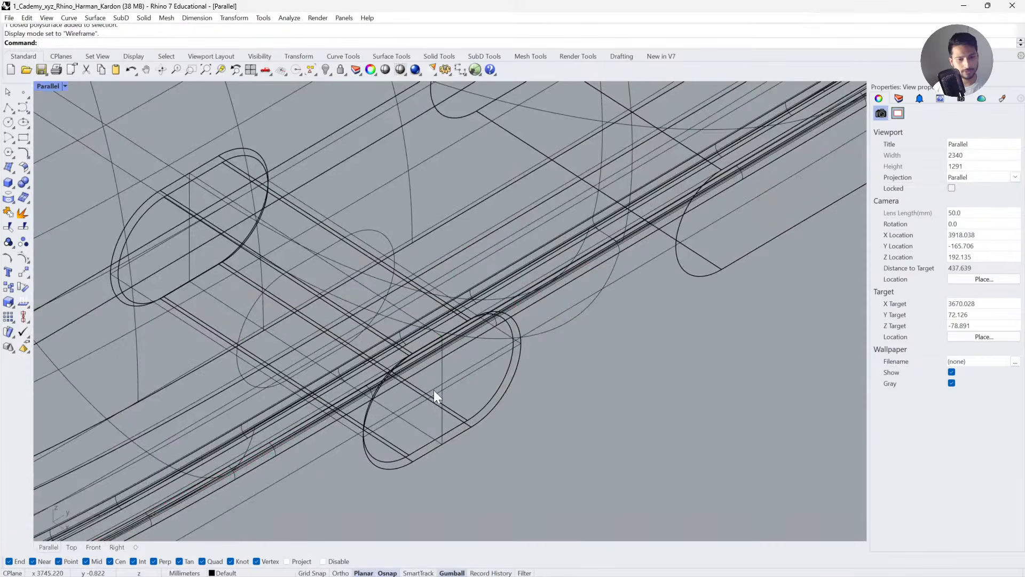
{"action": "left_click", "coordinate": [472, 418]}
{"action": "left_click", "coordinate": [489, 427]}
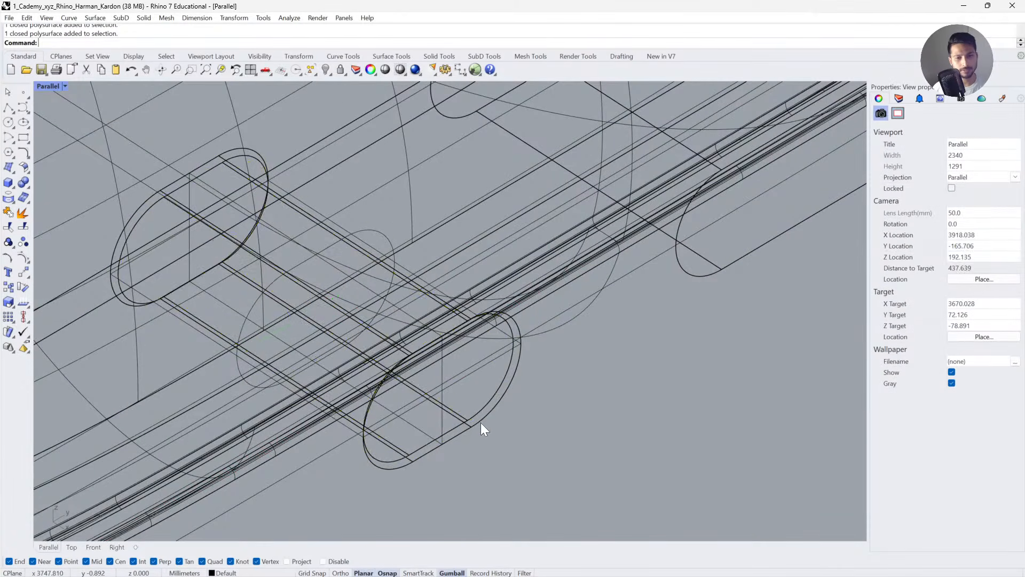
{"action": "right_click_drag", "start_coordinate": [480, 422], "coordinate": [522, 497]}
{"action": "left_click", "coordinate": [521, 496]}
{"action": "key", "text": "ctrl+alt+e"}
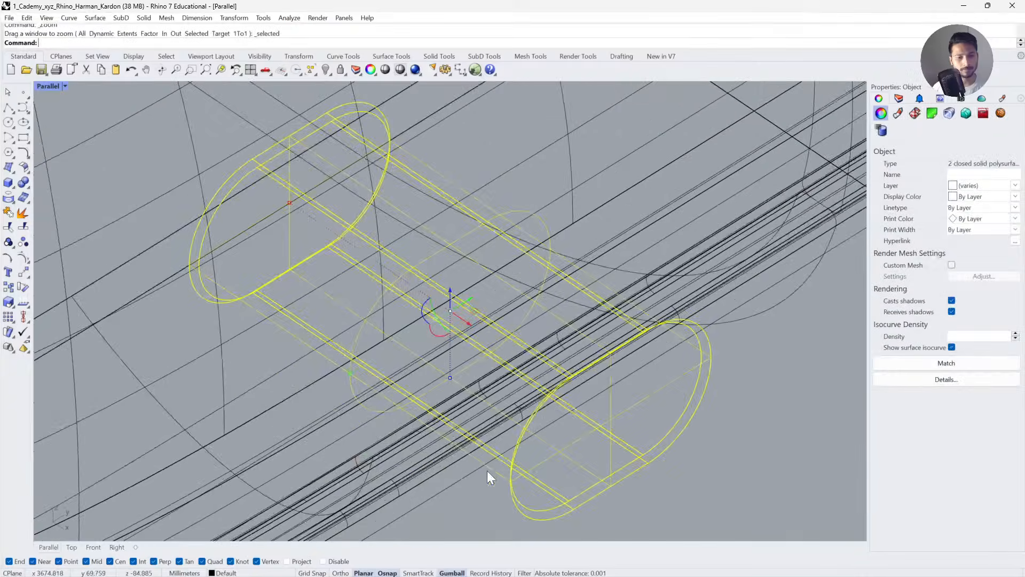
{"action": "right_click_drag", "start_coordinate": [440, 377], "coordinate": [459, 396]}
Set the viewport display mode to Ghosted and clear the selection of the two slot solids.
{"action": "left_click", "coordinate": [59, 87]}
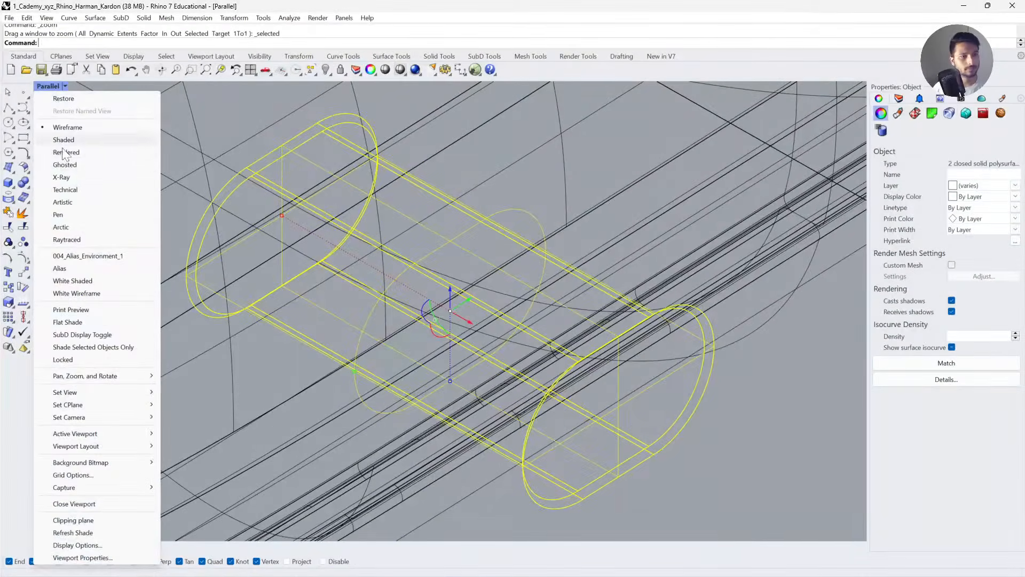
{"action": "left_click", "coordinate": [71, 168]}
{"action": "scroll", "coordinate": [395, 294], "scroll_direction": "down", "scroll_amount": 4}
{"action": "left_click", "coordinate": [578, 427]}
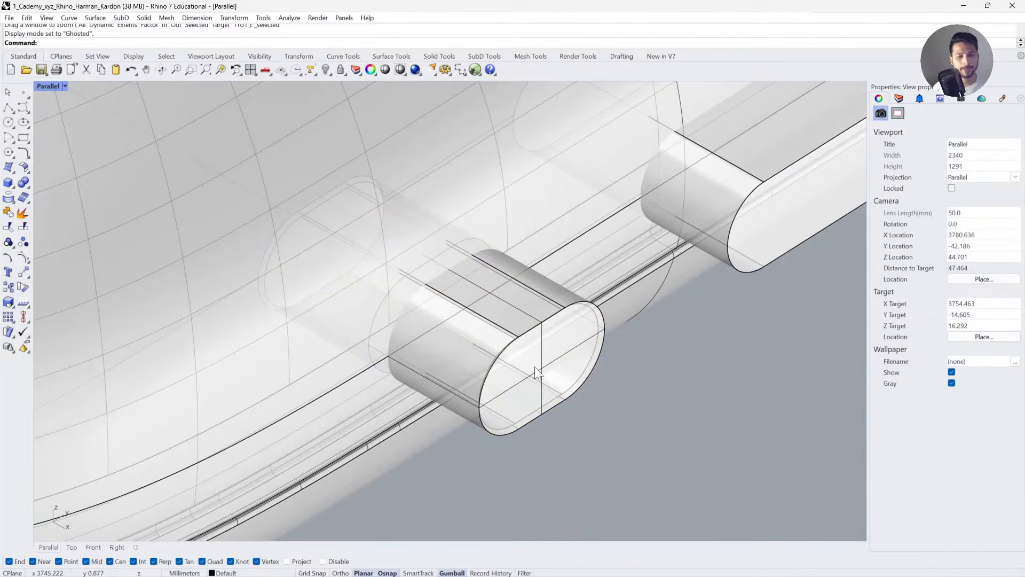
Subtract the offset slot solid from the housing with a Boolean difference that deletes the input, keeping the original button solid.
{"action": "left_click", "coordinate": [28, 187]}
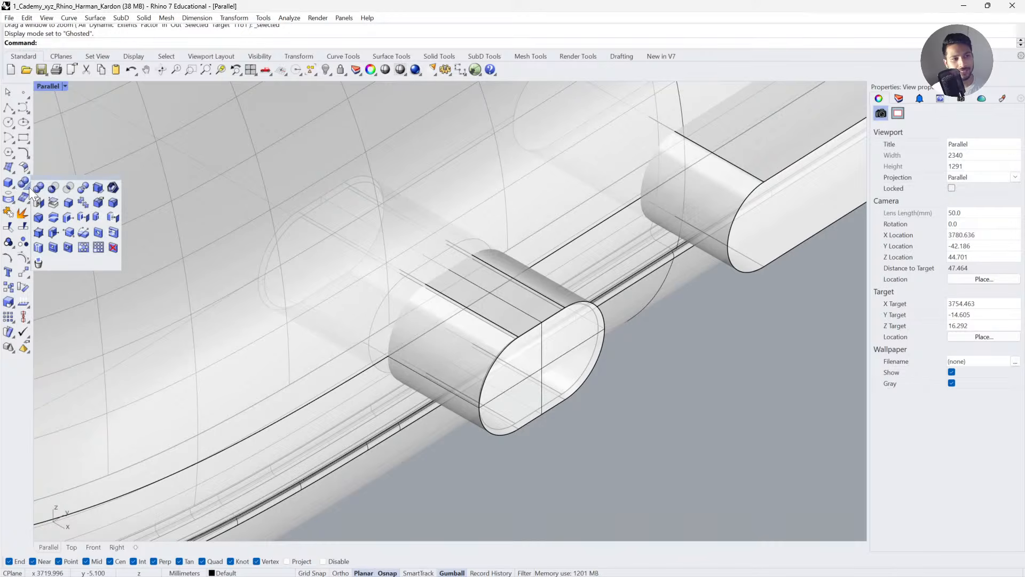
{"action": "left_click", "coordinate": [53, 187]}
{"action": "left_click", "coordinate": [149, 257]}
{"action": "key", "text": "Return"}
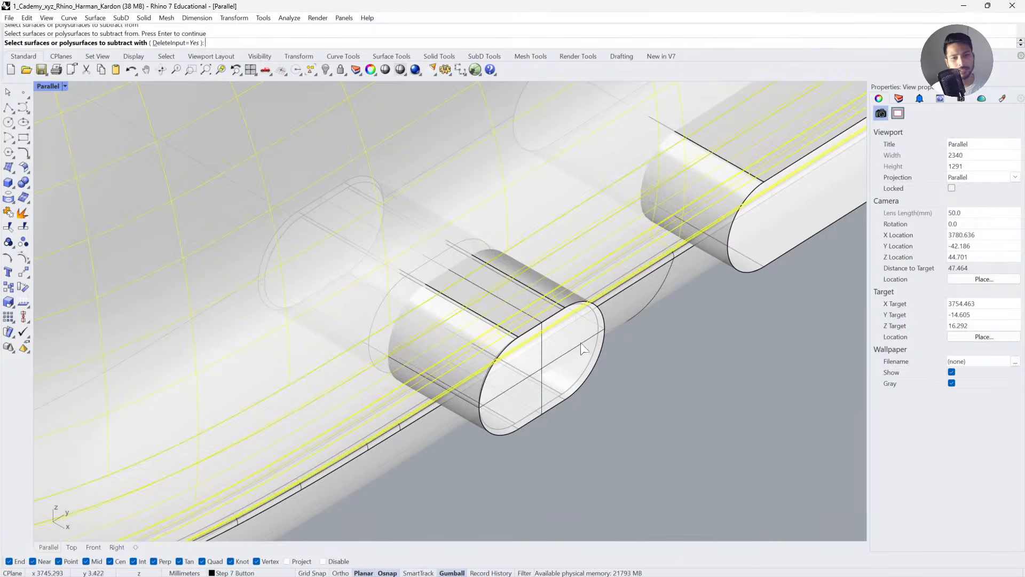
{"action": "left_click", "coordinate": [604, 323]}
{"action": "key", "text": "Return"}
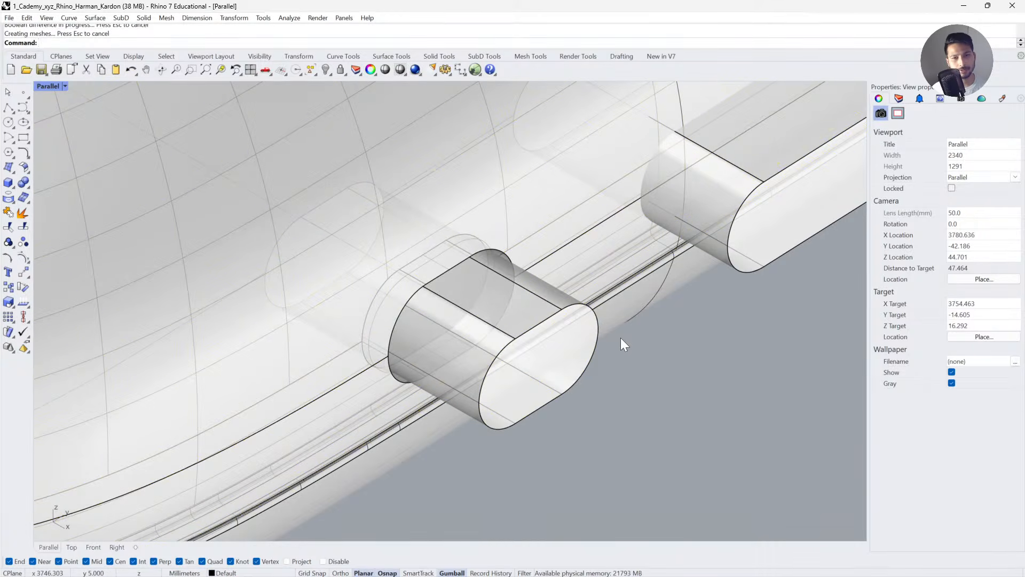
Undo the Boolean difference that cut the short slot clearance into the housing.
{"action": "key", "text": "ctrl+z"}
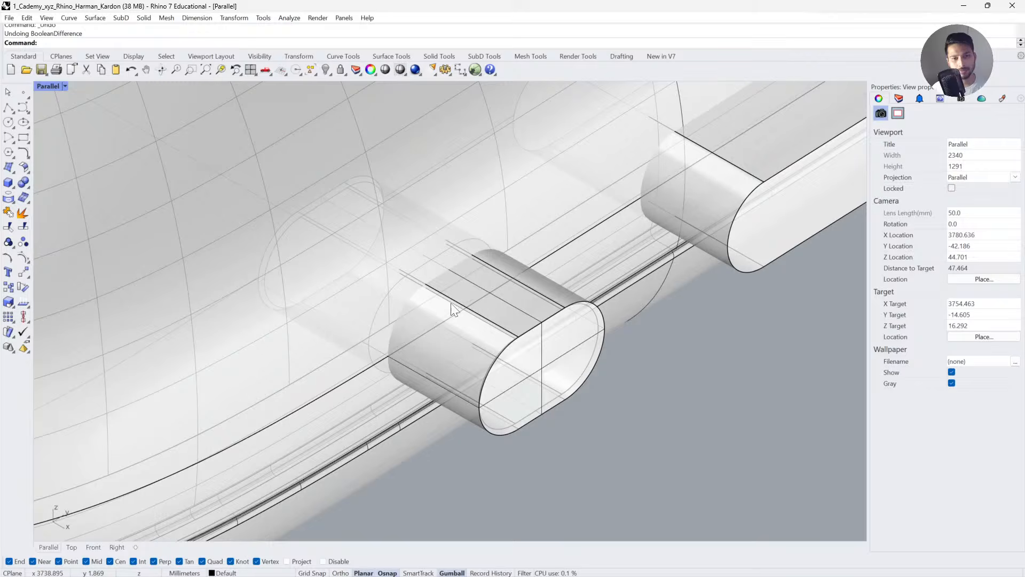
Try subtracting the housing from the inner short slot solid with a Boolean difference, and undo it.
{"action": "left_click", "coordinate": [595, 318]}
{"action": "key", "text": "Return"}
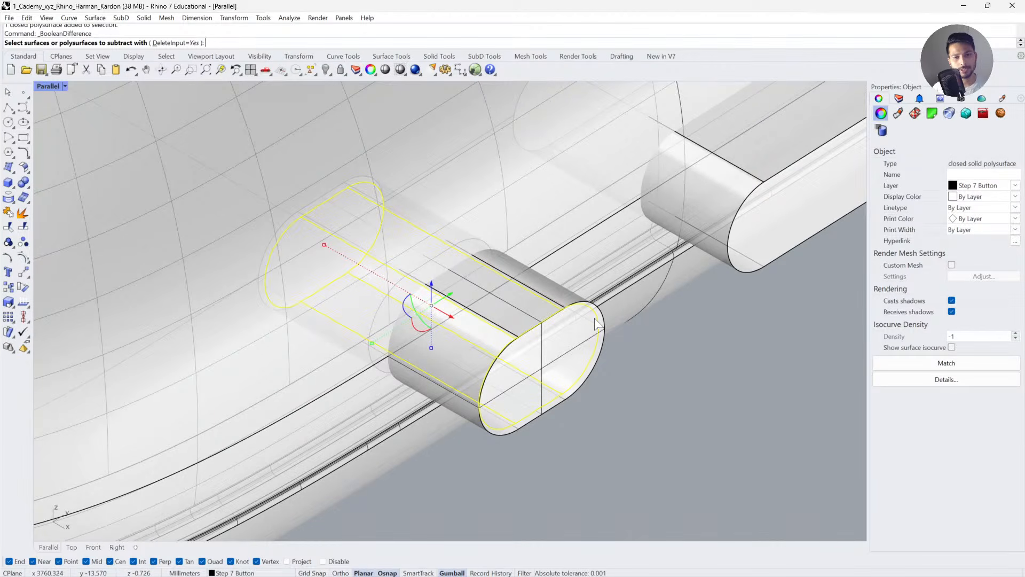
{"action": "left_click", "coordinate": [520, 243]}
{"action": "key", "text": "Return"}
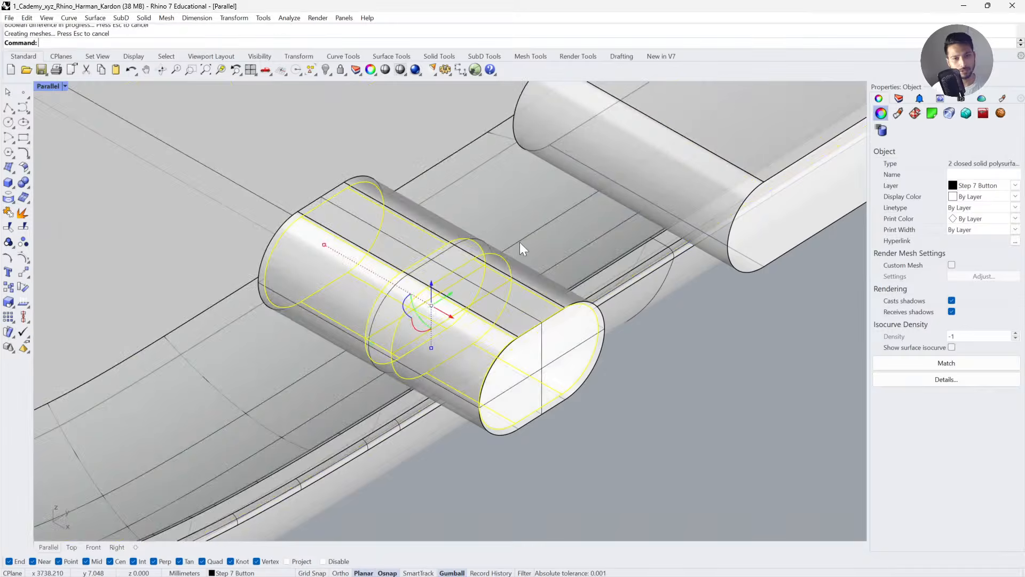
{"action": "key", "text": "ctrl+z"}
{"action": "key", "text": "Escape"}
{"action": "scroll", "coordinate": [417, 342], "scroll_direction": "down", "scroll_amount": 6}
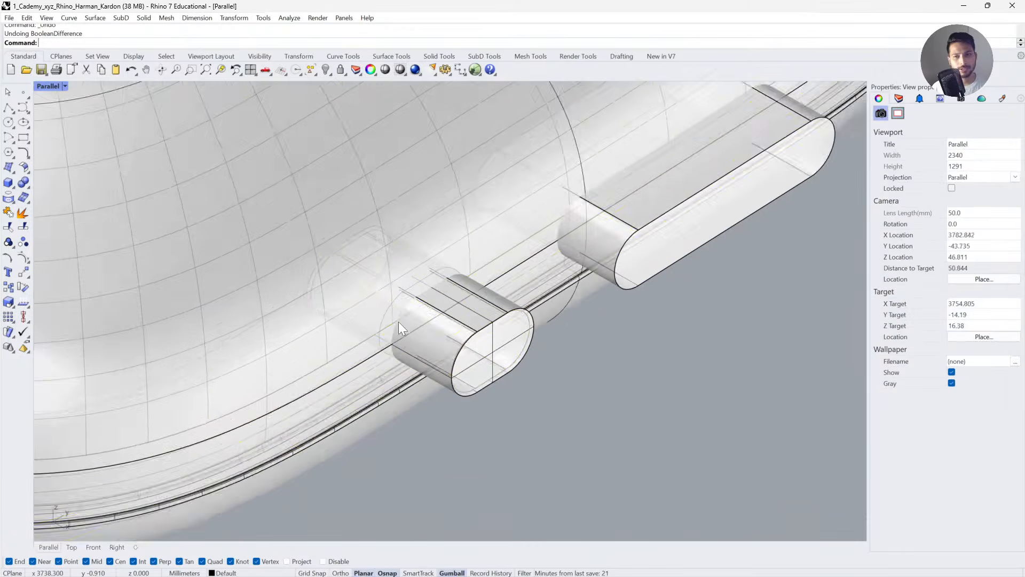
Set the viewport display mode to Shaded and bring the two slot solids on the housing's side into view.
{"action": "left_click", "coordinate": [47, 86]}
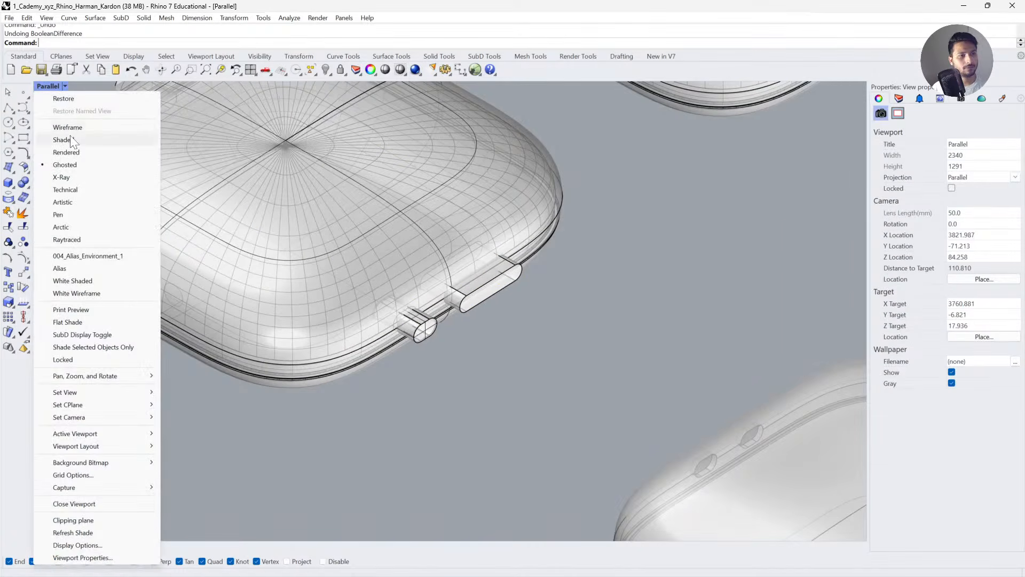
{"action": "left_click", "coordinate": [70, 137]}
{"action": "mouse_move", "coordinate": [620, 204]}
{"action": "right_mouse_down"}
{"action": "mouse_move", "coordinate": [444, 334]}
{"action": "mouse_move", "coordinate": [446, 367]}
{"action": "right_mouse_up"}
{"action": "scroll", "coordinate": [493, 289], "scroll_direction": "up", "scroll_amount": 2}
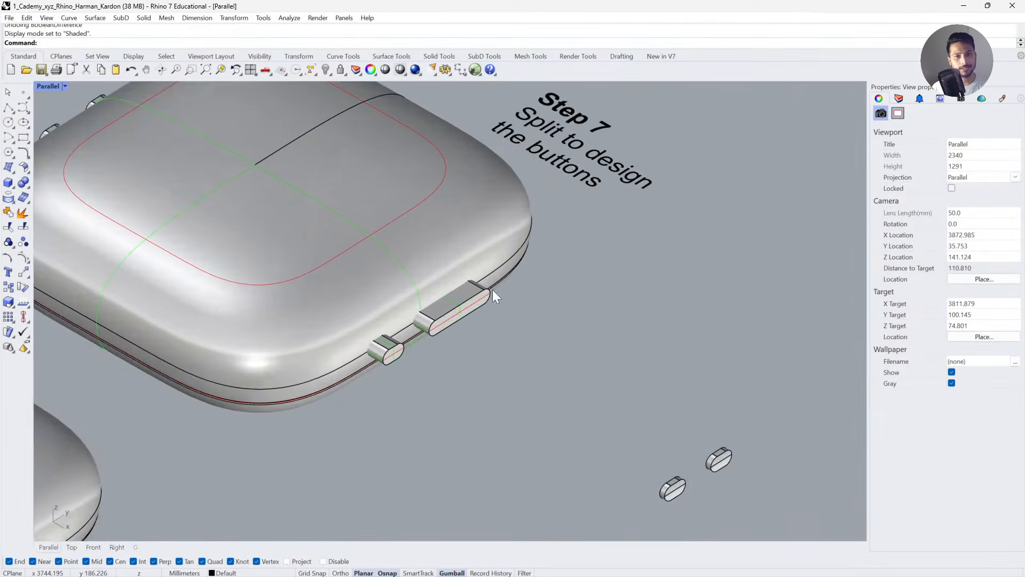
{"action": "scroll", "coordinate": [332, 421], "scroll_direction": "down", "scroll_amount": 3}
{"action": "right_click_drag", "start_coordinate": [332, 421], "coordinate": [322, 392]}
{"action": "scroll", "coordinate": [322, 392], "scroll_direction": "up", "scroll_amount": 5}
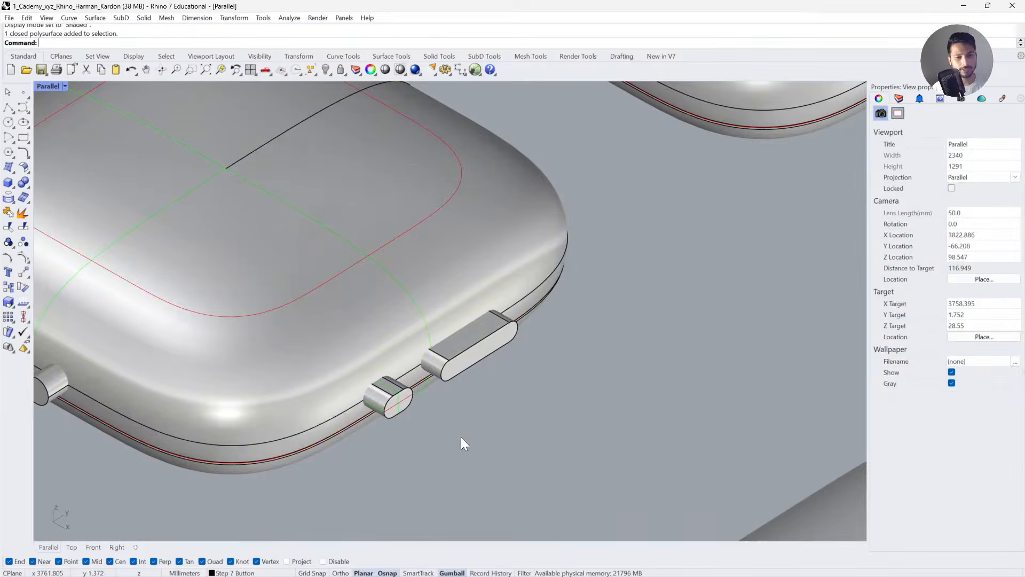
Undo the outward offset of the short slot solid and clear the selection.
{"action": "left_click", "coordinate": [456, 452]}
{"action": "key", "text": "Escape"}
{"action": "key", "text": "ctrl+z"}
{"action": "scroll", "coordinate": [369, 373], "scroll_direction": "down", "scroll_amount": 3}
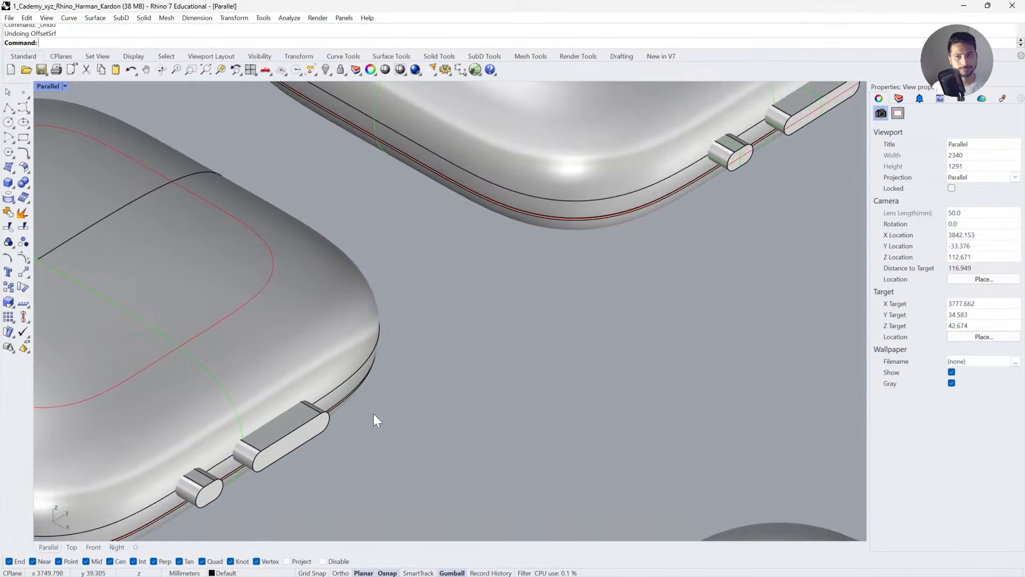
{"action": "left_click", "coordinate": [460, 355]}
{"action": "key", "text": "Escape"}
{"action": "scroll", "coordinate": [105, 247], "scroll_direction": "up", "scroll_amount": 4}
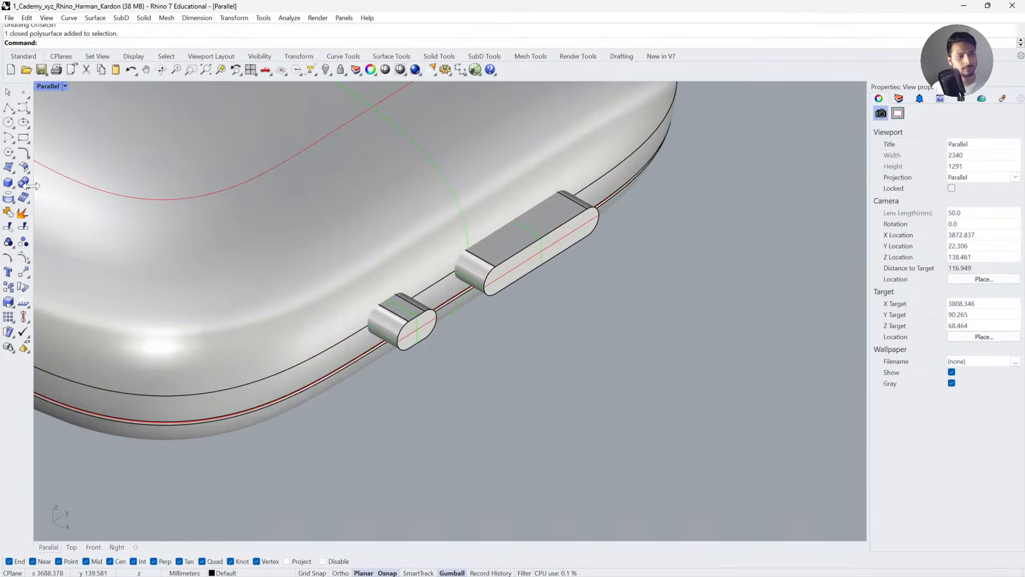
Subtract the short and long slot solids from the housing copy beside the "Split to design the buttons" label using Boolean differences.
{"action": "left_click", "coordinate": [24, 184]}
{"action": "left_click", "coordinate": [54, 187]}
{"action": "left_click", "coordinate": [251, 248]}
{"action": "key", "text": "Return"}
{"action": "left_click", "coordinate": [383, 303]}
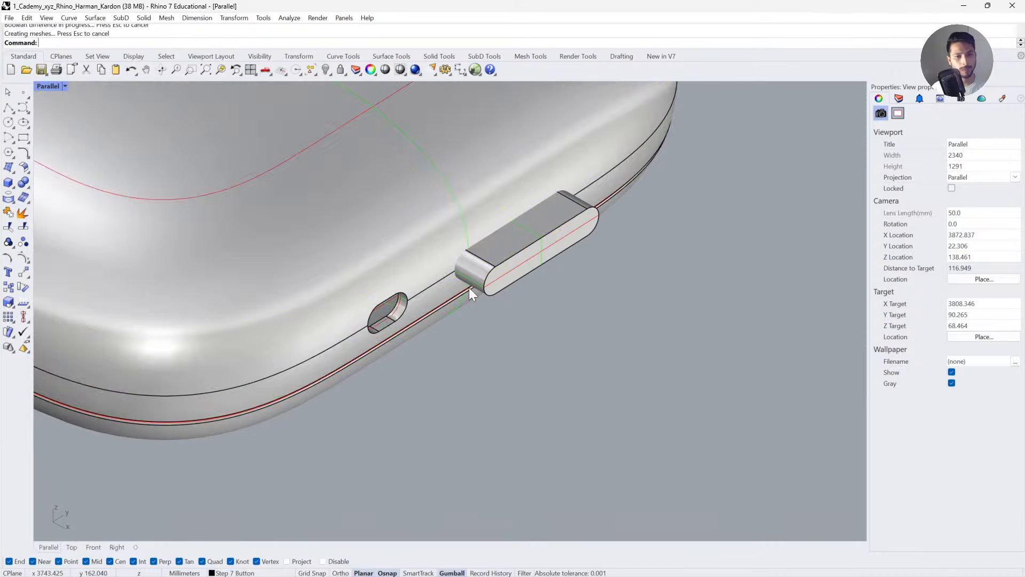
{"action": "left_click", "coordinate": [511, 248]}
{"action": "key", "text": "Return"}
Subtract a button solid on another side of the same housing copy with a Boolean difference.
{"action": "scroll", "coordinate": [542, 339], "scroll_direction": "down", "scroll_amount": 5}
{"action": "left_click", "coordinate": [495, 396]}
{"action": "right_click_drag", "start_coordinate": [495, 396], "coordinate": [411, 373]}
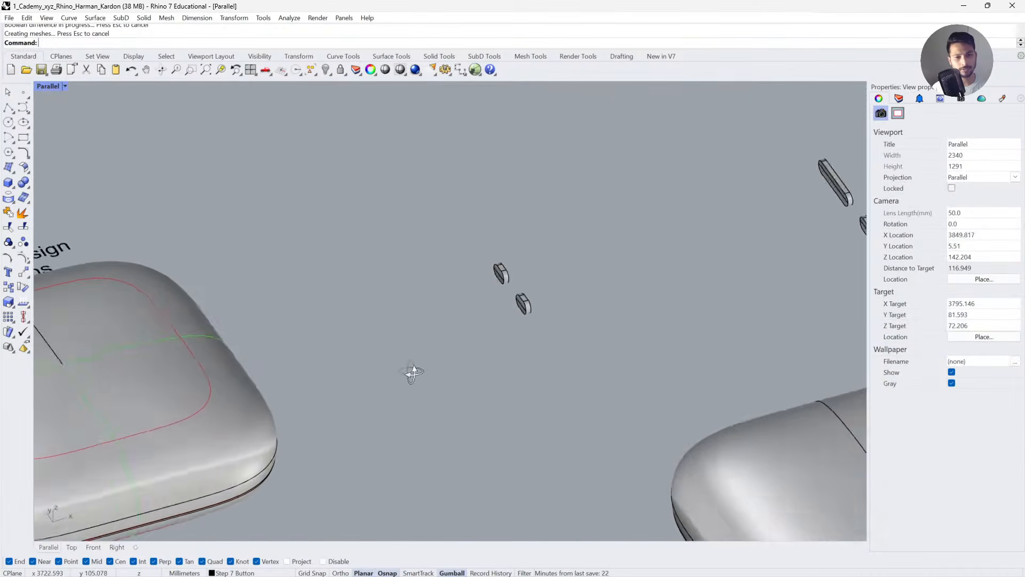
{"action": "scroll", "coordinate": [559, 232], "scroll_direction": "down", "scroll_amount": 6}
{"action": "scroll", "coordinate": [320, 337], "scroll_direction": "up", "scroll_amount": 6}
{"action": "left_click", "coordinate": [312, 313]}
{"action": "key", "text": "Return"}
{"action": "left_click", "coordinate": [243, 300]}
{"action": "key", "text": "Return"}
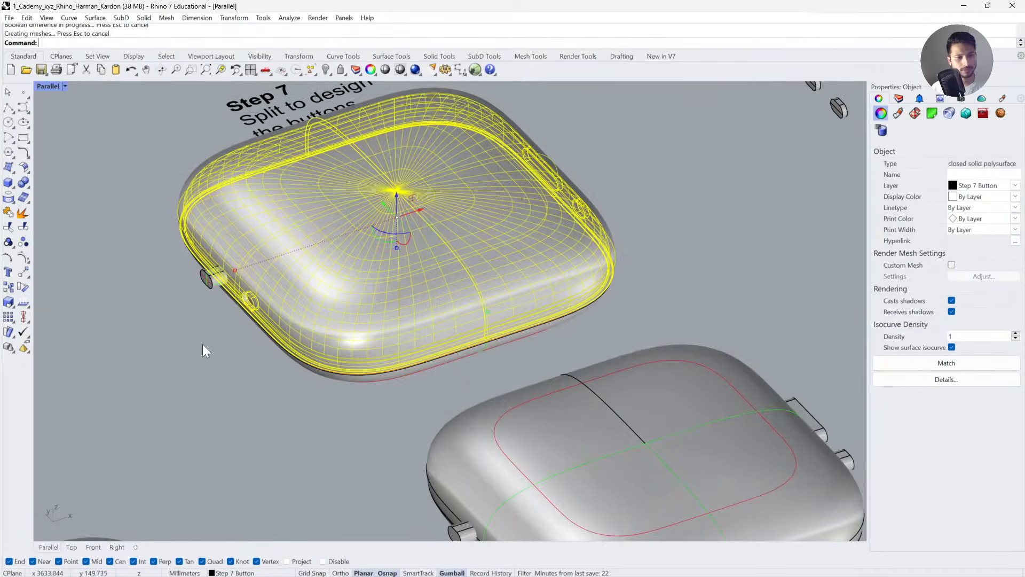
Examine how the short slot solid passes through the side wall of the uncut housing.
{"action": "right_click_drag", "start_coordinate": [203, 344], "coordinate": [577, 342]}
{"action": "left_click", "coordinate": [212, 374]}
{"action": "scroll", "coordinate": [460, 287], "scroll_direction": "down", "scroll_amount": 6}
{"action": "right_click_drag", "start_coordinate": [461, 288], "coordinate": [411, 299]}
{"action": "scroll", "coordinate": [370, 419], "scroll_direction": "up", "scroll_amount": 9}
{"action": "scroll", "coordinate": [375, 422], "scroll_direction": "up", "scroll_amount": 4}
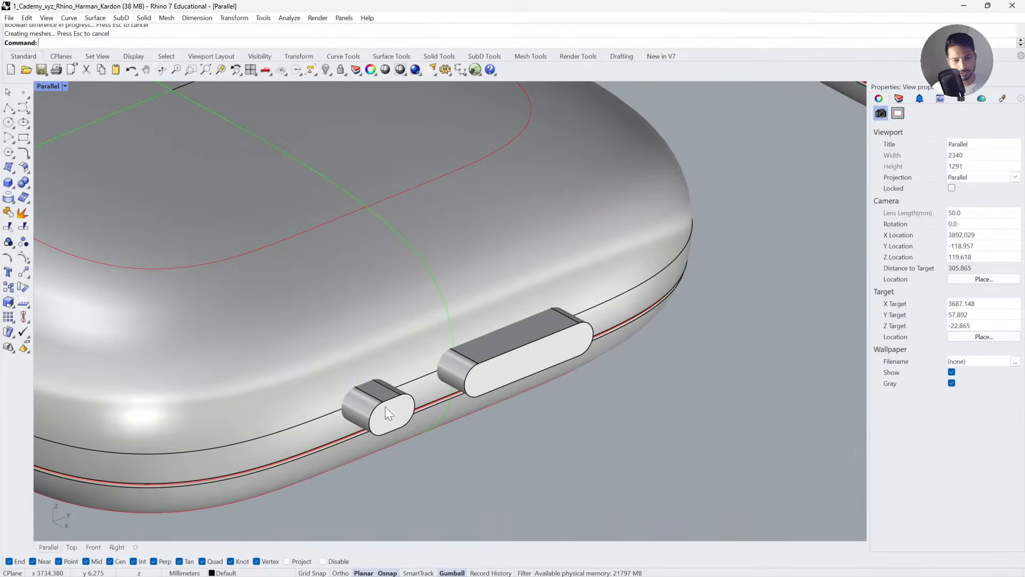
{"action": "left_click", "coordinate": [386, 405]}
{"action": "left_click", "coordinate": [437, 456]}
{"action": "scroll", "coordinate": [427, 427], "scroll_direction": "up", "scroll_amount": 2}
{"action": "scroll", "coordinate": [339, 344], "scroll_direction": "up", "scroll_amount": 2}
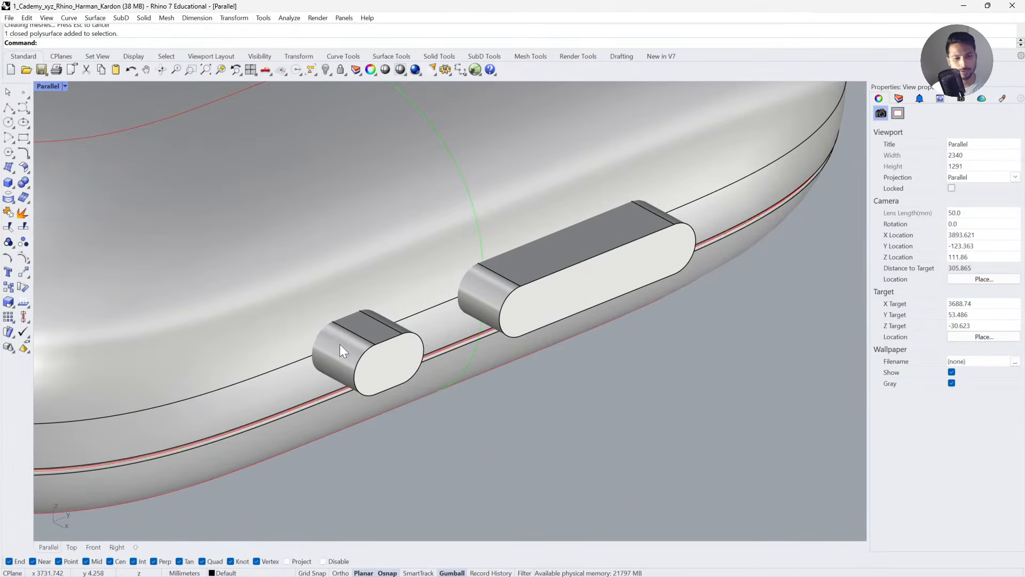
{"action": "left_click", "coordinate": [275, 280]}
{"action": "left_click", "coordinate": [373, 342]}
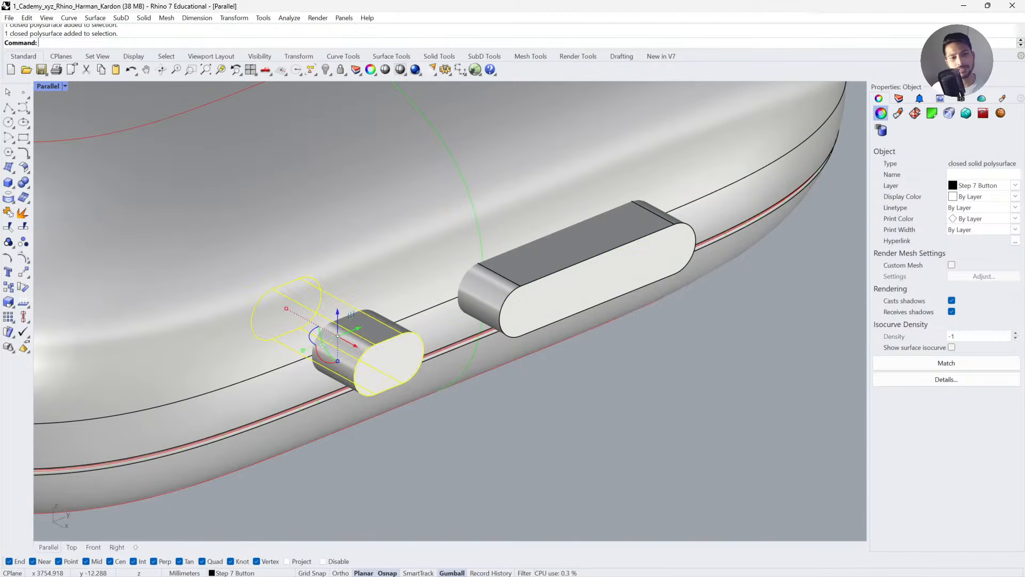
{"action": "left_click", "coordinate": [434, 424]}
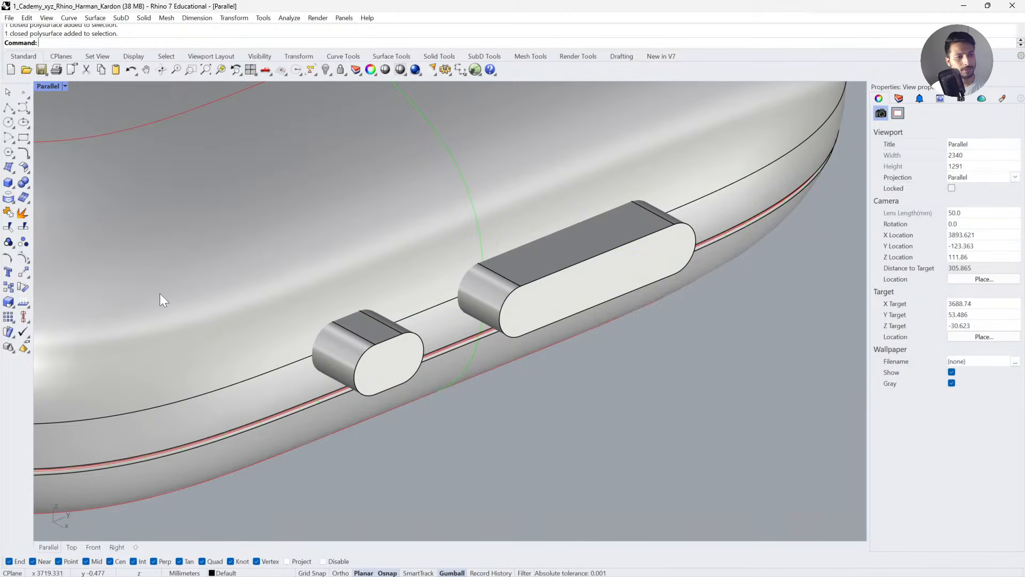
Try a Boolean intersection of the housing and the short slot solid with the input objects deleted.
{"action": "left_click", "coordinate": [26, 185]}
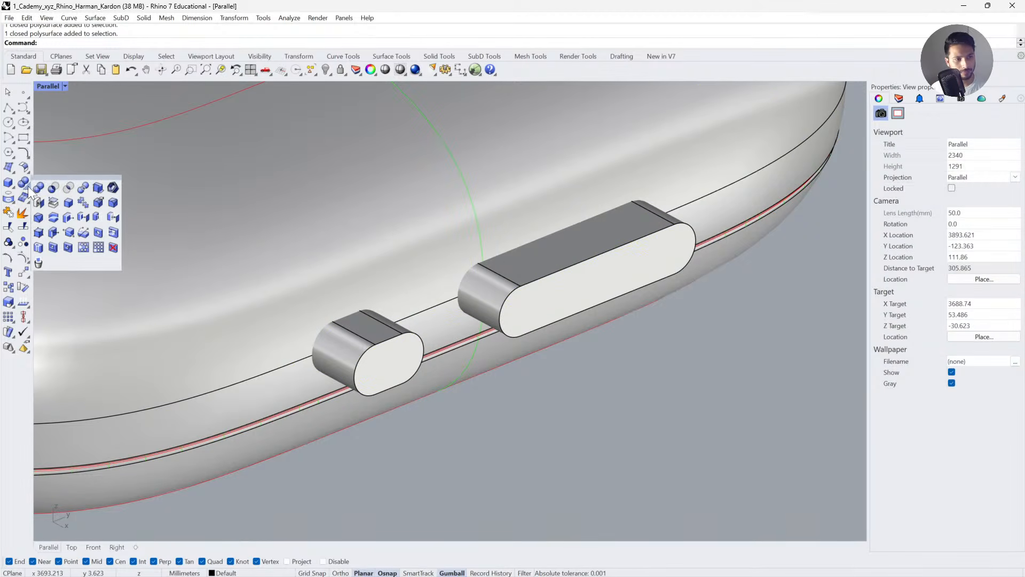
{"action": "left_click", "coordinate": [69, 186]}
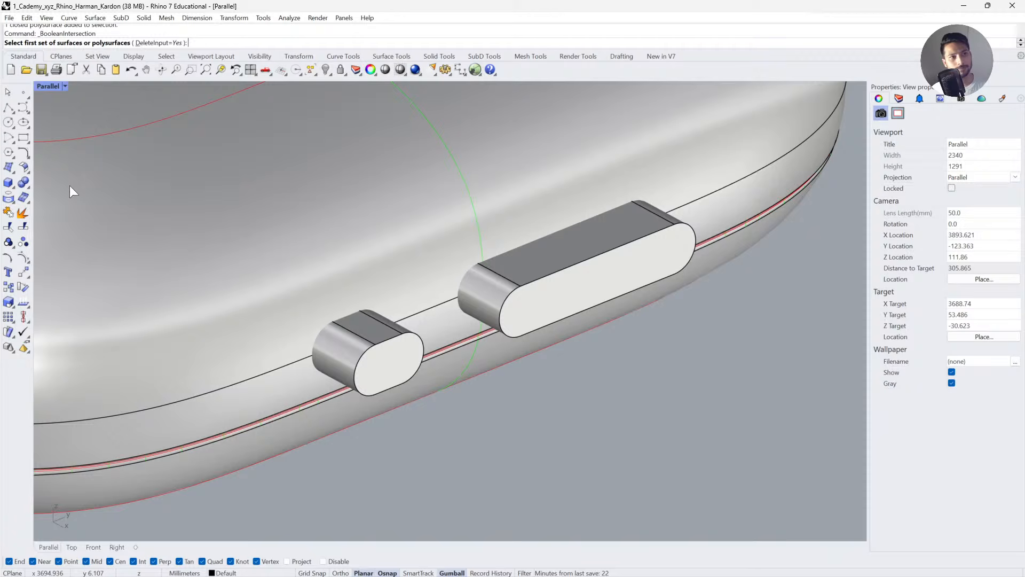
{"action": "left_click", "coordinate": [317, 338]}
{"action": "left_click", "coordinate": [274, 328]}
{"action": "key", "text": "Return"}
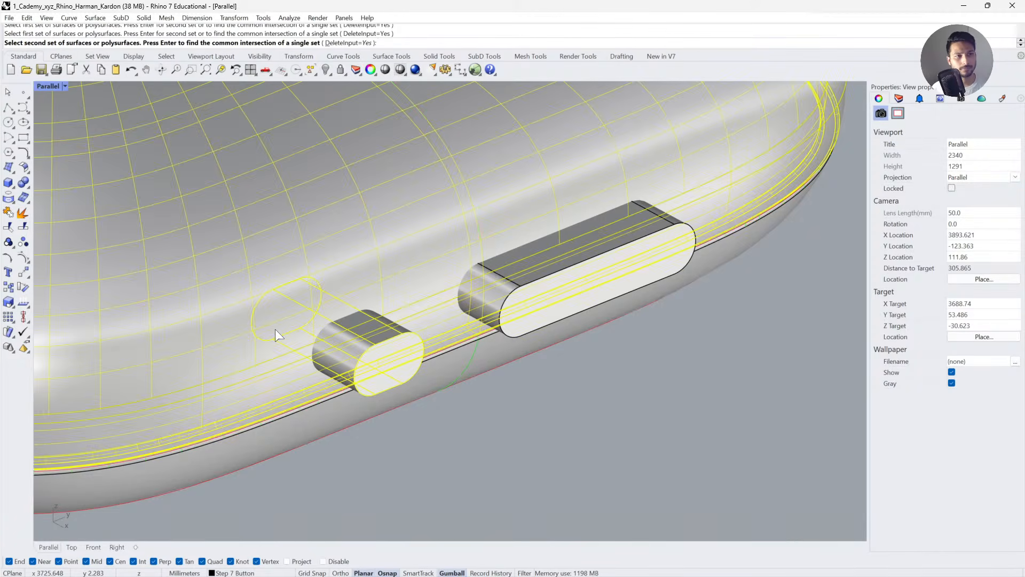
{"action": "key", "text": "Return"}
{"action": "key", "text": "Return"}
{"action": "left_click", "coordinate": [274, 329]}
{"action": "key", "text": "Return"}
{"action": "left_click", "coordinate": [338, 338]}
{"action": "key", "text": "Return"}
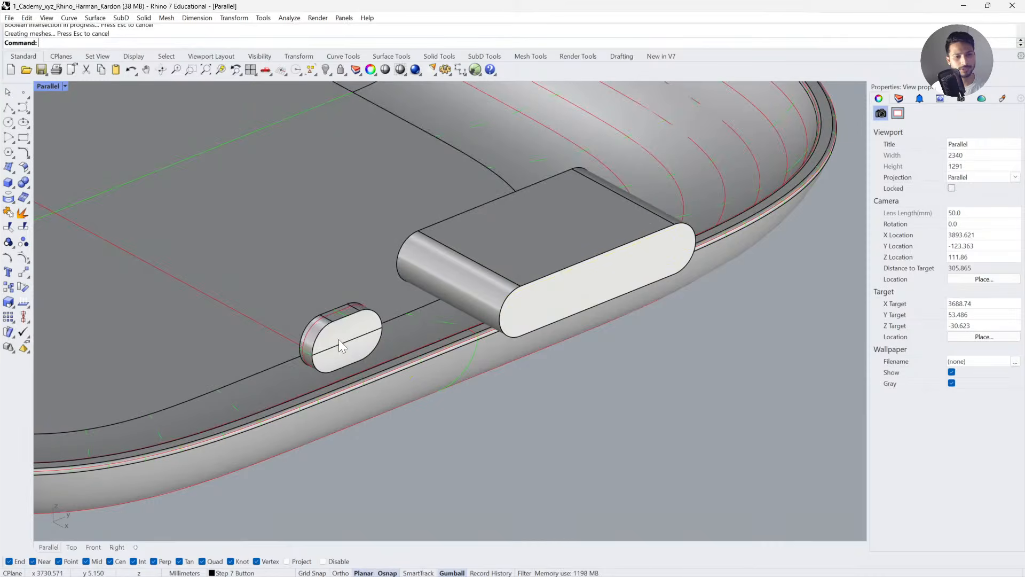
Inspect the intersected short button piece up close and undo the Boolean intersection.
{"action": "right_click_drag", "start_coordinate": [332, 363], "coordinate": [372, 361]}
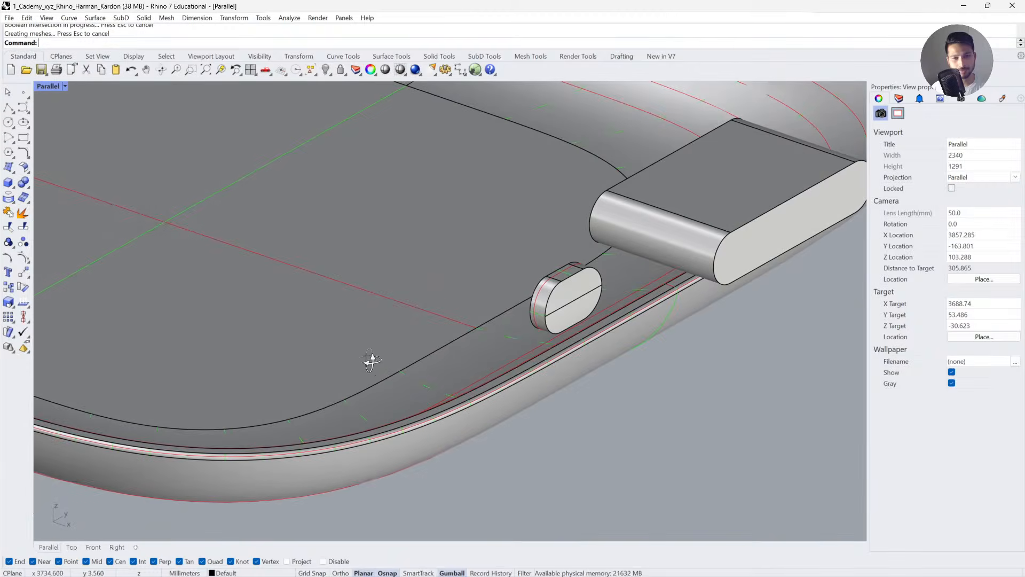
{"action": "left_click", "coordinate": [538, 304]}
{"action": "type", "text": "zs"}
{"action": "key", "text": "Return"}
{"action": "right_click_drag", "start_coordinate": [537, 304], "coordinate": [477, 388]}
{"action": "scroll", "coordinate": [429, 262], "scroll_direction": "down", "scroll_amount": 15}
{"action": "key", "text": "Escape"}
{"action": "key", "text": "ctrl+z"}
{"action": "key", "text": "Escape"}
Retry the Boolean intersection on the housing and short slot solid while toggling the DeleteInput option, and undo it.
{"action": "right_click", "coordinate": [274, 118]}
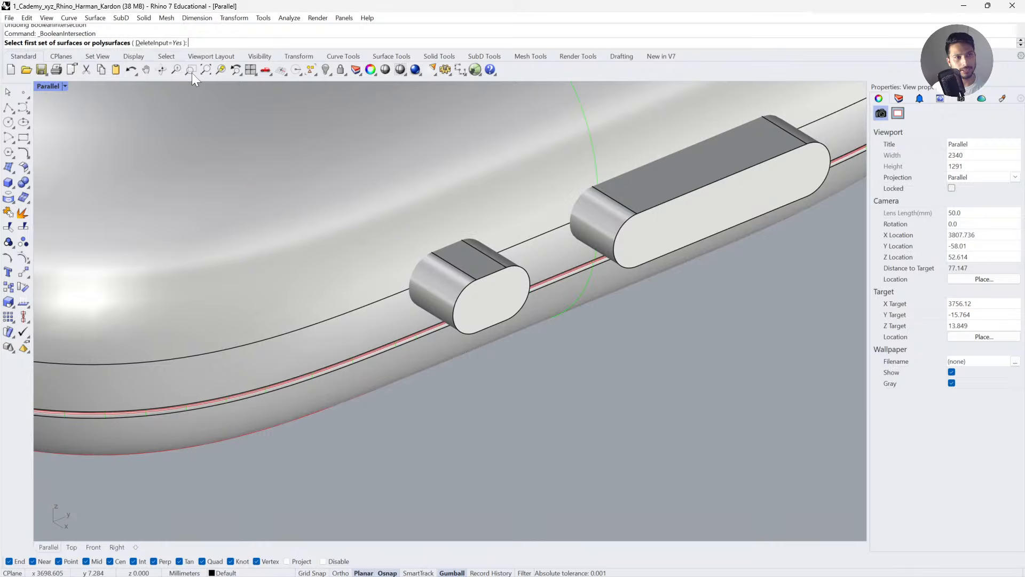
{"action": "left_click", "coordinate": [167, 44]}
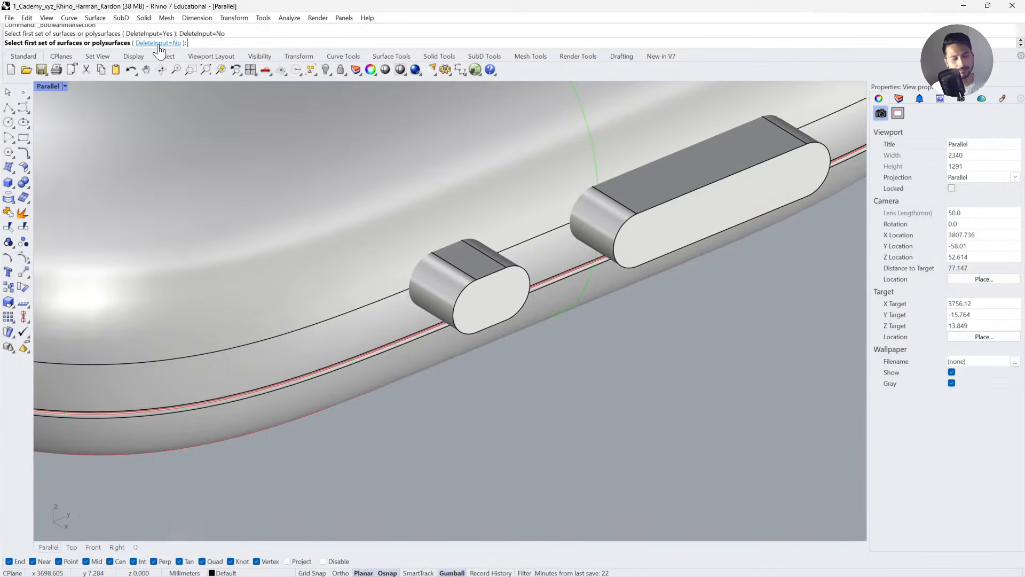
{"action": "left_click", "coordinate": [348, 302]}
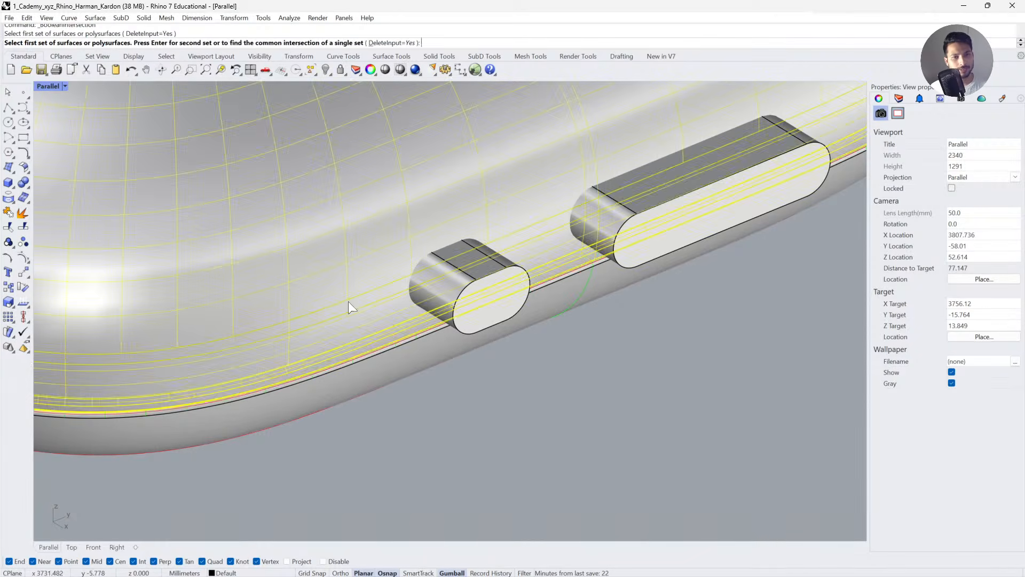
{"action": "left_click", "coordinate": [446, 281]}
{"action": "right_click", "coordinate": [447, 281]}
{"action": "key", "text": "ctrl+z"}
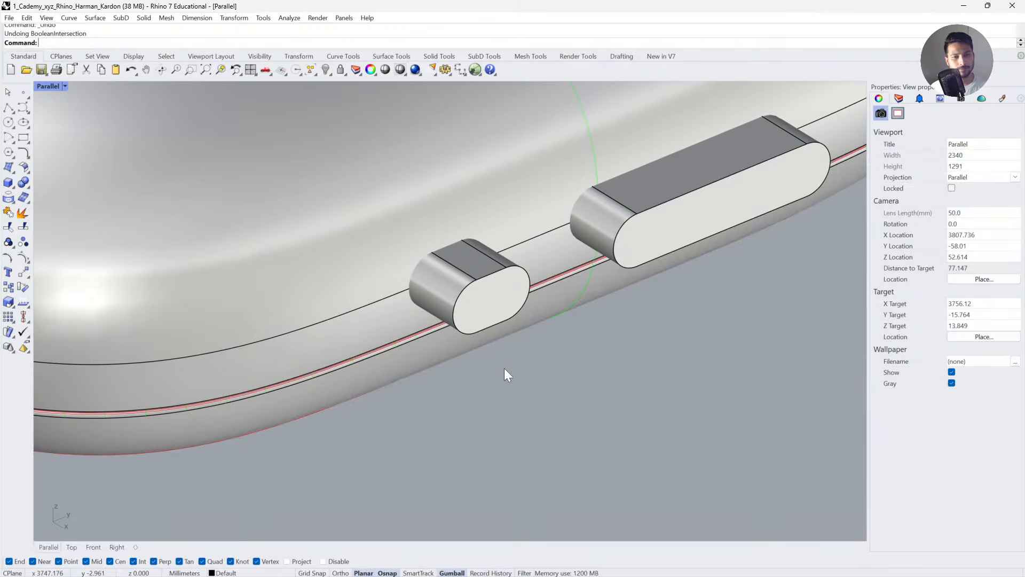
Create the short button piece with a Boolean intersection of the housing and short slot solid, using DeleteInput=No.
{"action": "right_click", "coordinate": [504, 367]}
{"action": "left_click", "coordinate": [328, 206]}
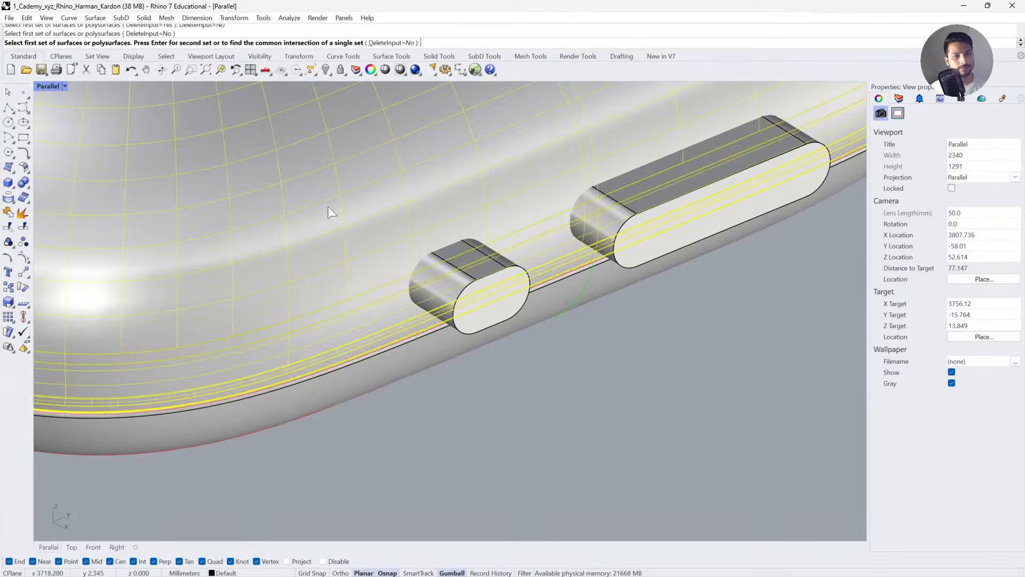
{"action": "key", "text": "Return"}
{"action": "left_click", "coordinate": [437, 281]}
{"action": "key", "text": "Return"}
Move the original short slot solid out of the housing, check the button piece inside, and delete the original solid.
{"action": "left_click_drag", "start_coordinate": [444, 286], "coordinate": [661, 387]}
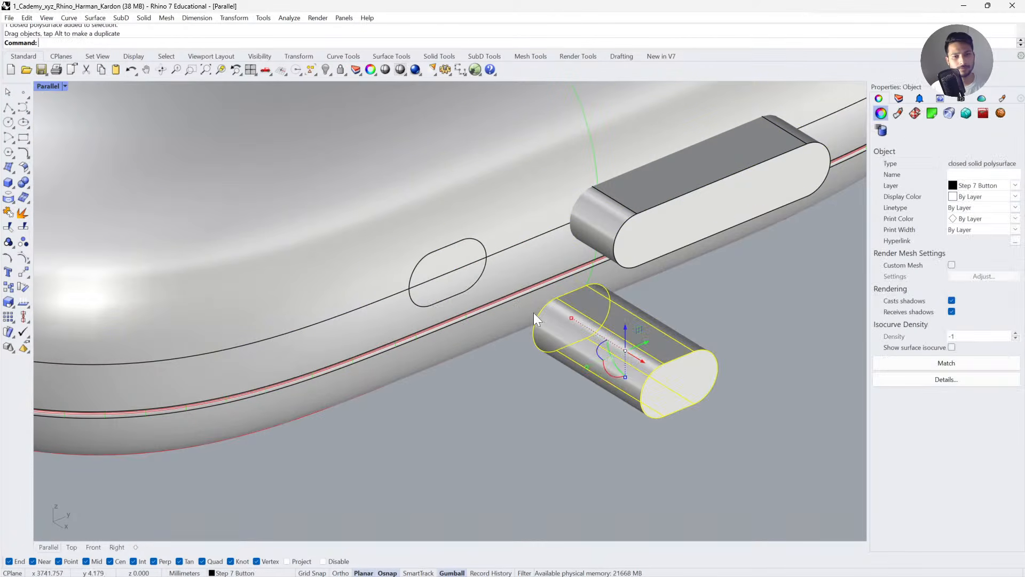
{"action": "left_click", "coordinate": [474, 272]}
{"action": "left_click", "coordinate": [498, 299]}
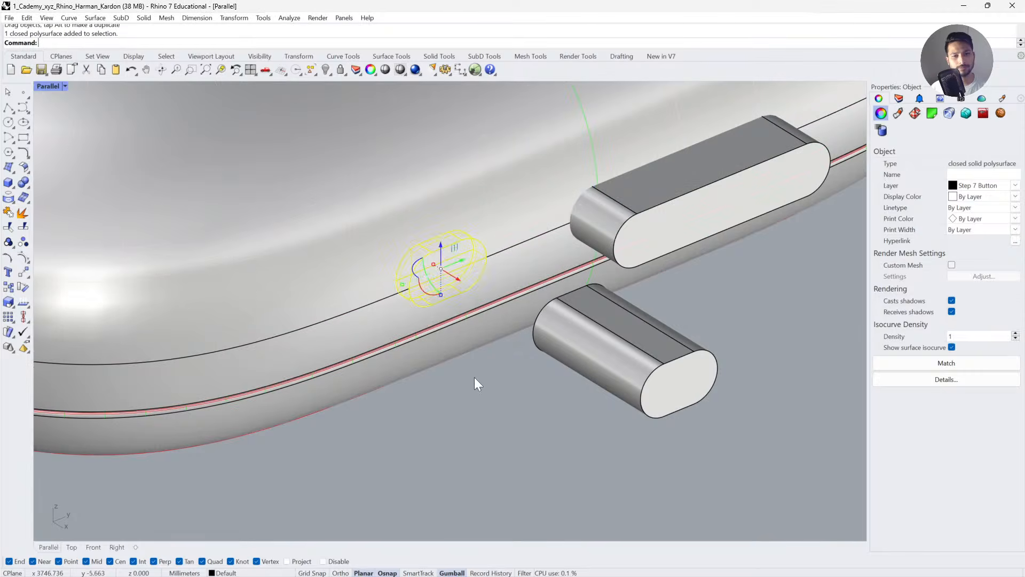
{"action": "key", "text": "Escape"}
{"action": "left_click", "coordinate": [611, 347]}
{"action": "key", "text": "Delete"}
Intersect the housing with the long slot solid while keeping the inputs, and delete the original long slot solid.
{"action": "left_click", "coordinate": [557, 219]}
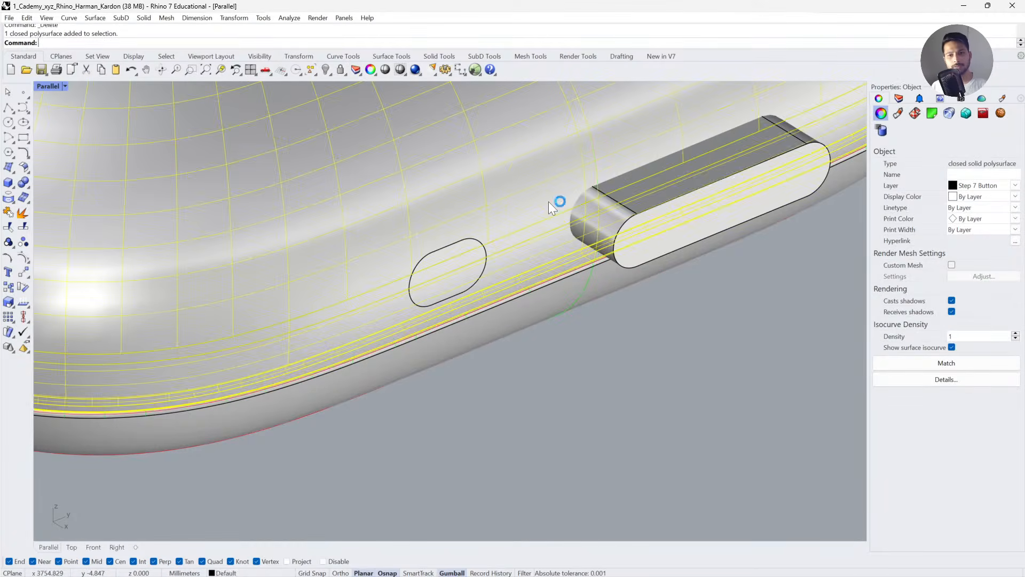
{"action": "key", "text": "Return"}
{"action": "key", "text": "Escape"}
{"action": "left_click", "coordinate": [632, 242]}
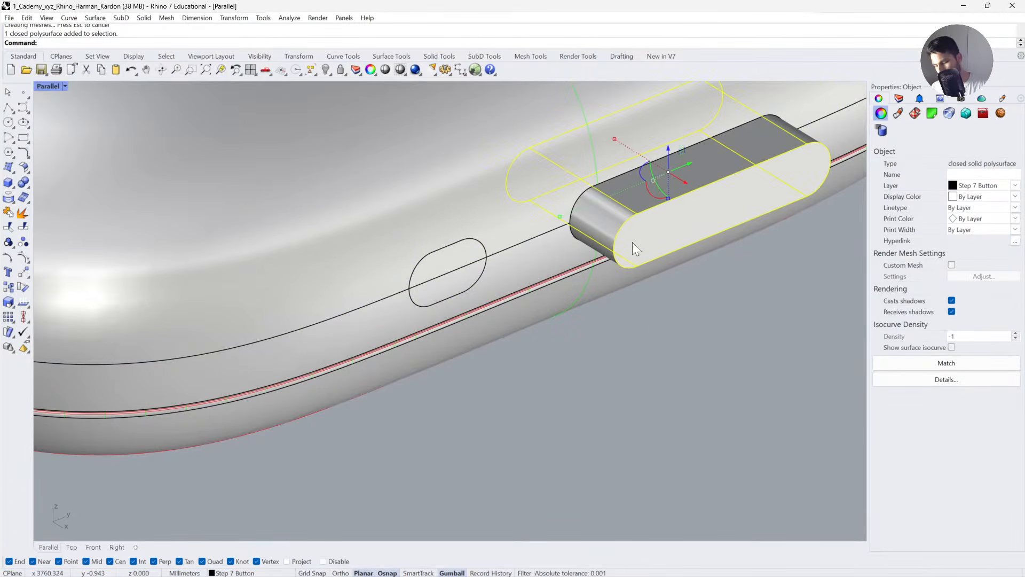
{"action": "key", "text": "Delete"}
Intersect the housing with the two neighbouring slot solids on its adjacent side, keeping the input objects.
{"action": "right_click_drag", "start_coordinate": [632, 242], "coordinate": [402, 320]}
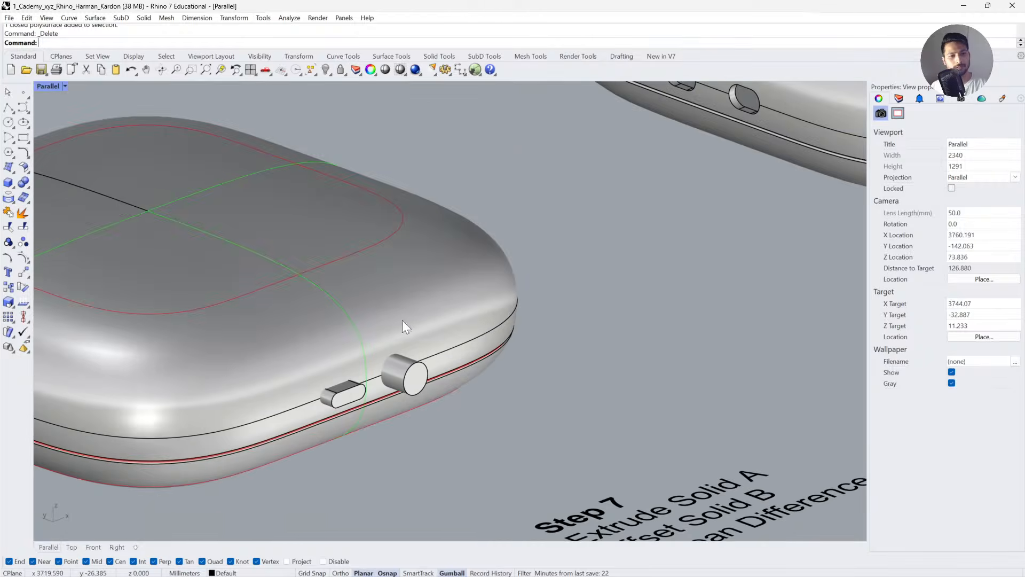
{"action": "scroll", "coordinate": [351, 373], "scroll_direction": "down", "scroll_amount": 5}
{"action": "scroll", "coordinate": [258, 385], "scroll_direction": "up", "scroll_amount": 5}
{"action": "left_click", "coordinate": [289, 370]}
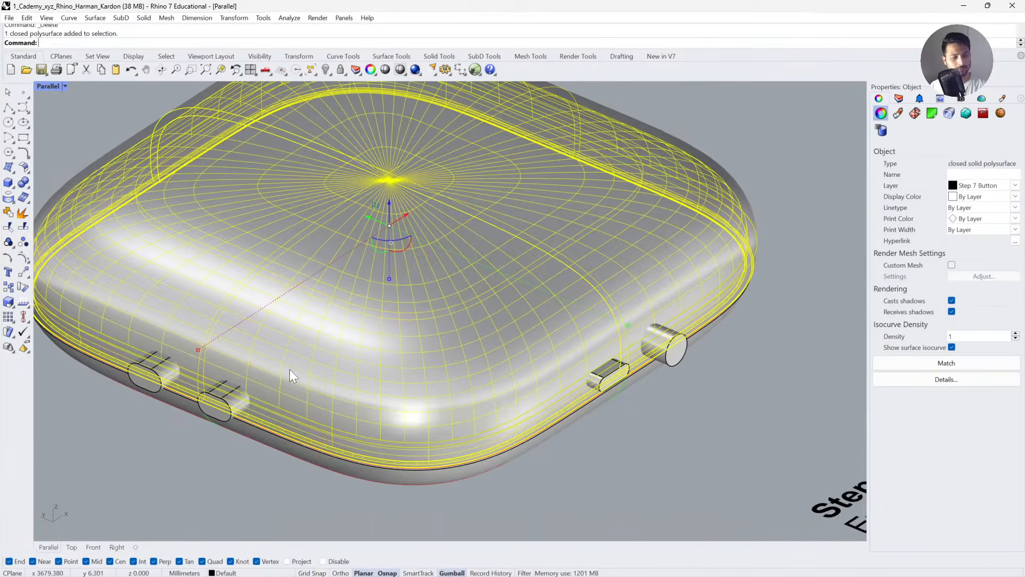
{"action": "key", "text": "ctrl+i"}
{"action": "left_click", "coordinate": [226, 389]}
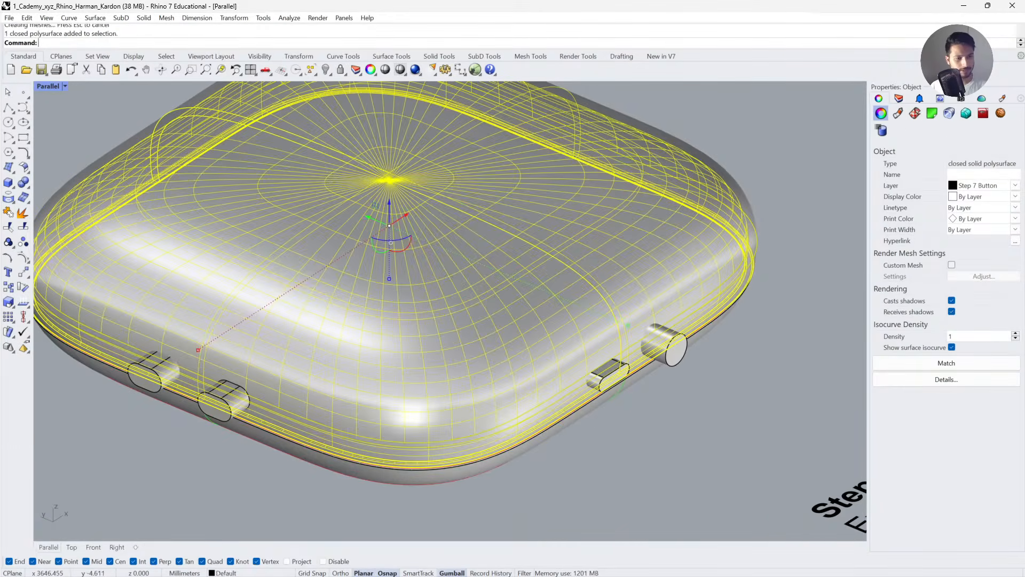
{"action": "left_click", "coordinate": [158, 364]}
{"action": "key", "text": "Return"}
Delete the two original slot solids protruding from the housing's adjacent side.
{"action": "left_click", "coordinate": [218, 409]}
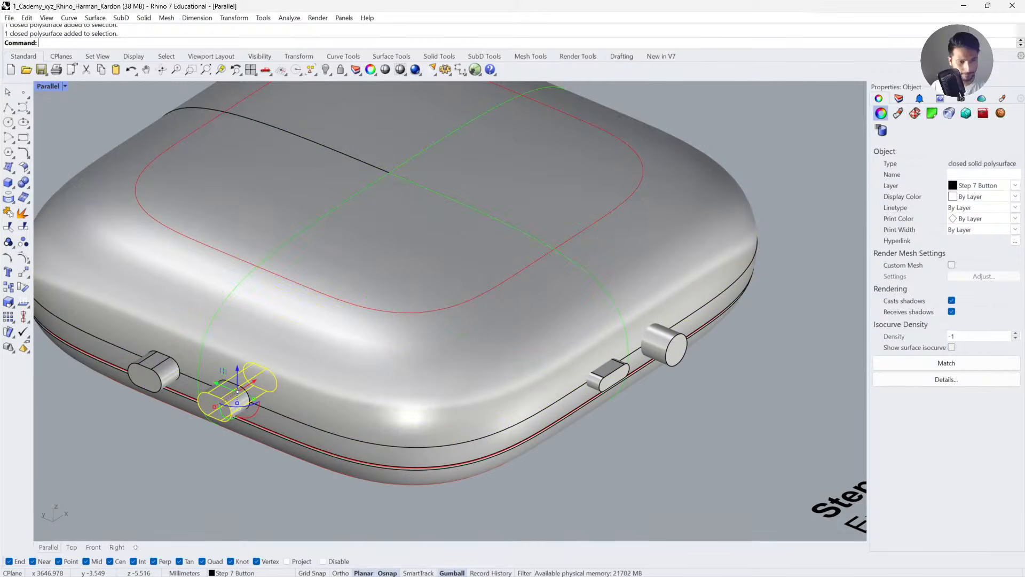
{"action": "key", "text": "Delete"}
{"action": "left_click", "coordinate": [144, 374]}
{"action": "key", "text": "Delete"}
Select the four intersected button pieces around the open housing copy and compare them with the slotted housing and separate pieces beside it.
{"action": "right_click_drag", "start_coordinate": [307, 323], "coordinate": [337, 332]}
{"action": "scroll", "coordinate": [499, 355], "scroll_direction": "down", "scroll_amount": 3}
{"action": "left_click", "coordinate": [494, 312]}
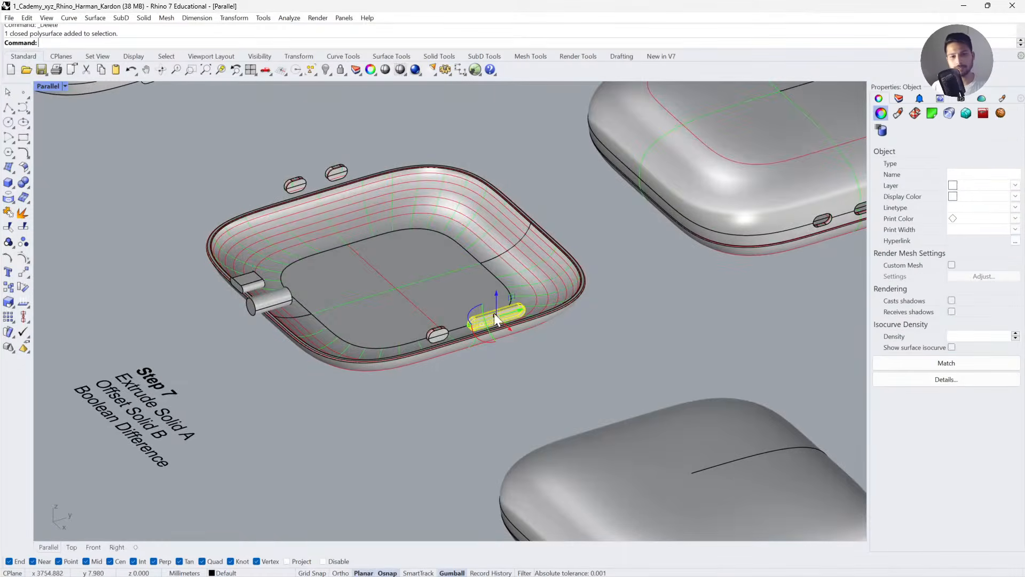
{"action": "left_click", "coordinate": [438, 335], "text": "shift"}
{"action": "left_click", "coordinate": [336, 172], "text": "shift"}
{"action": "left_click", "coordinate": [294, 185], "text": "shift"}
{"action": "right_click_drag", "start_coordinate": [790, 275], "coordinate": [517, 286], "text": "shift"}
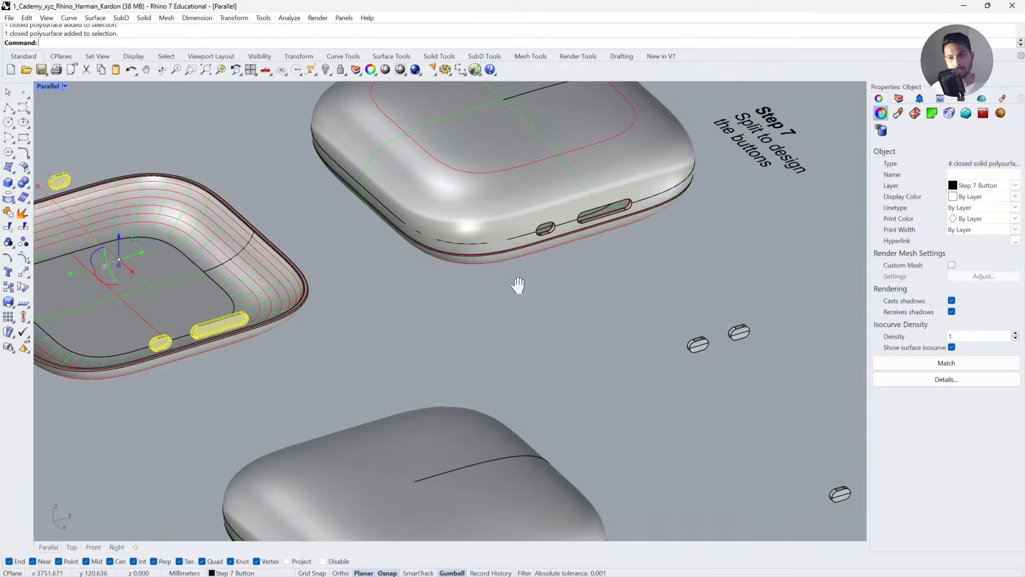
{"action": "key", "text": "Escape"}
Examine the assembled Step 7 housing with its buttons fitted and the separate button pieces beside it.
{"action": "scroll", "coordinate": [534, 243], "scroll_direction": "down", "scroll_amount": 3}
{"action": "scroll", "coordinate": [694, 299], "scroll_direction": "up", "scroll_amount": 2}
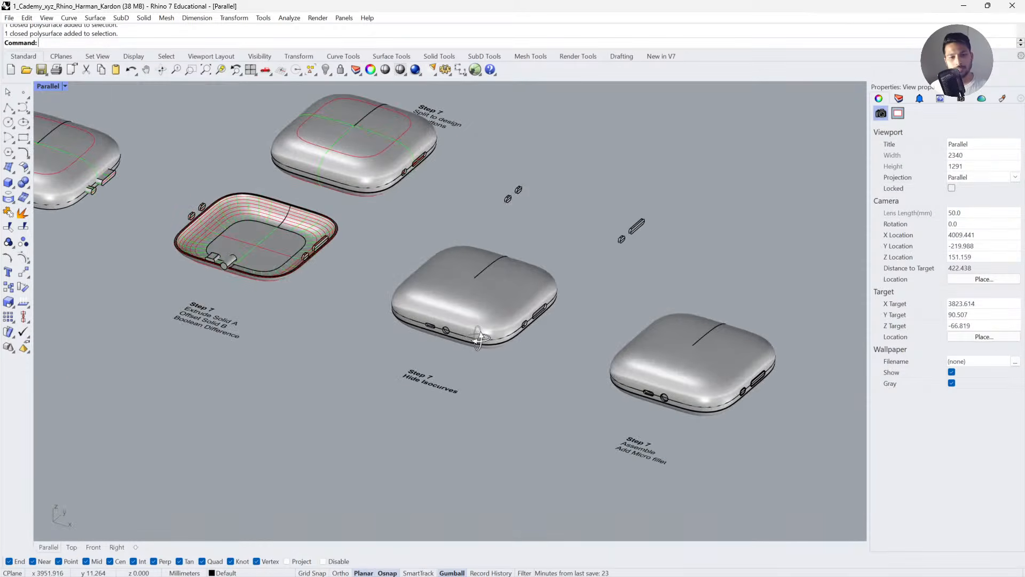
{"action": "left_click", "coordinate": [627, 398]}
{"action": "key", "text": "ctrl+shift+e"}
{"action": "key", "text": "Escape"}
{"action": "right_click_drag", "start_coordinate": [730, 450], "coordinate": [696, 404]}
{"action": "scroll", "coordinate": [696, 404], "scroll_direction": "down", "scroll_amount": 3}
{"action": "scroll", "coordinate": [431, 347], "scroll_direction": "up", "scroll_amount": 6}
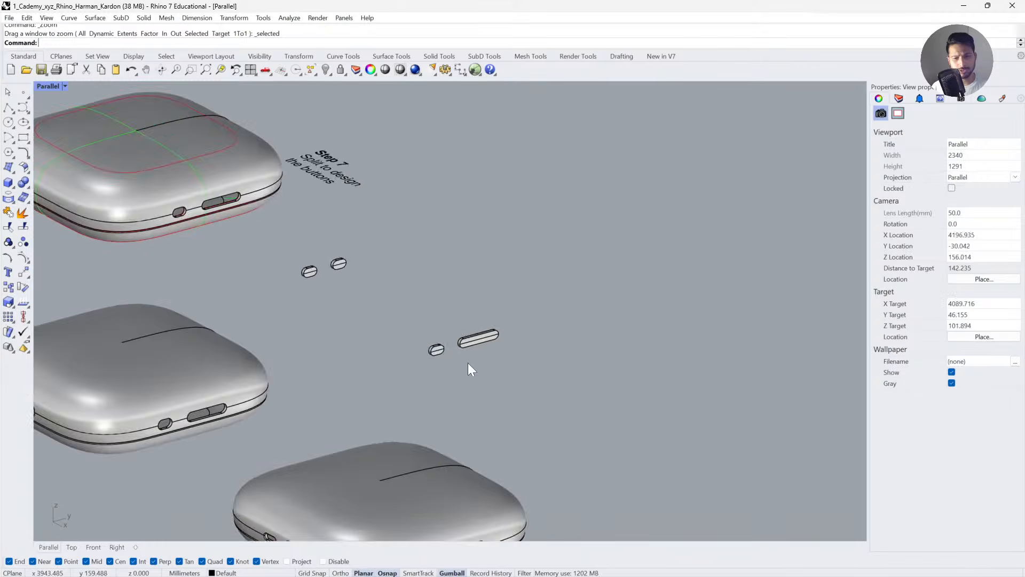
Fillet the full outer rim of the short slot on the slotted housing with a radius of 0.35.
{"action": "scroll", "coordinate": [442, 336], "scroll_direction": "down", "scroll_amount": 3}
{"action": "scroll", "coordinate": [359, 403], "scroll_direction": "up", "scroll_amount": 7}
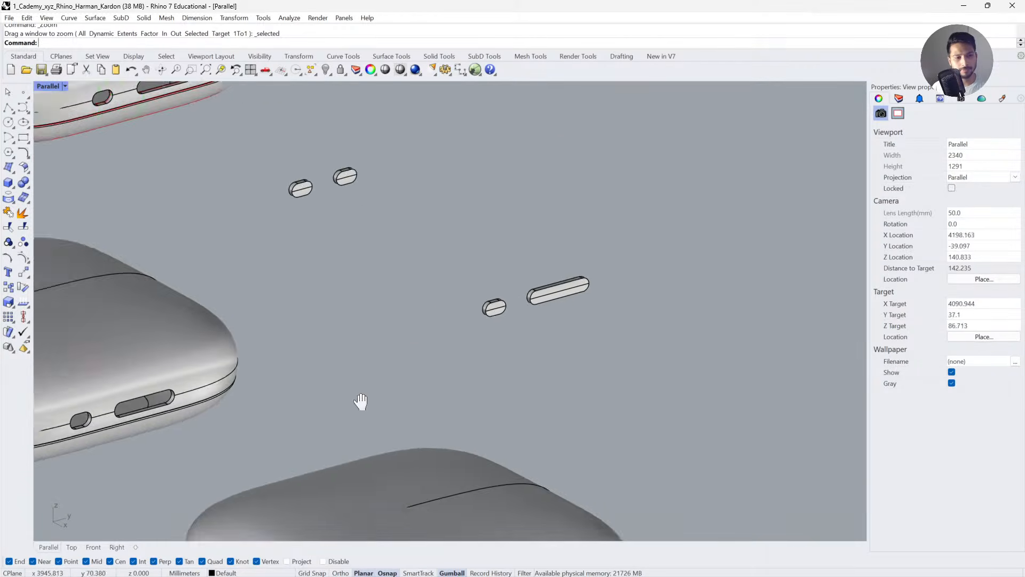
{"action": "scroll", "coordinate": [336, 377], "scroll_direction": "up", "scroll_amount": 2}
{"action": "left_click", "coordinate": [144, 18]}
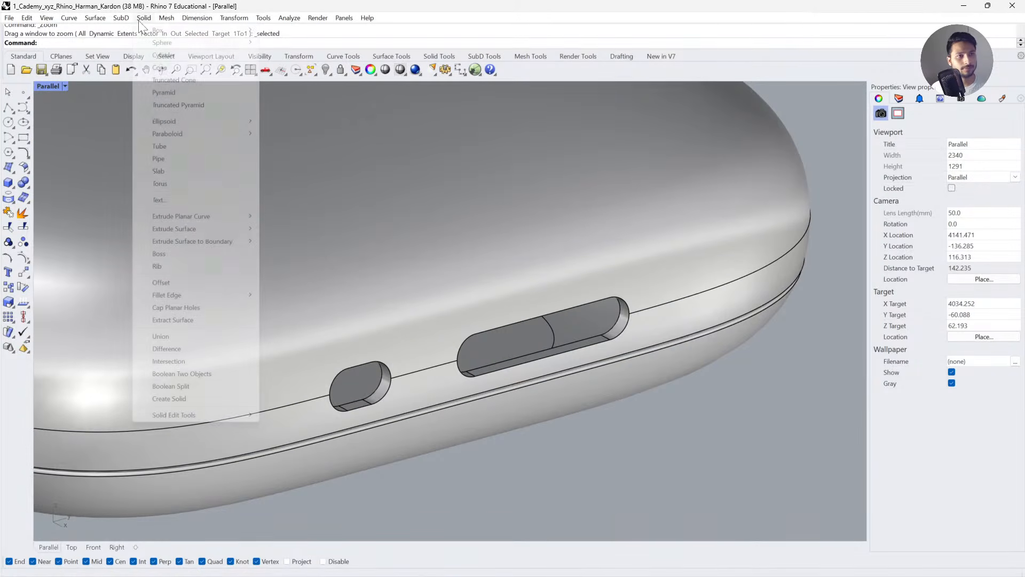
{"action": "mouse_move", "coordinate": [235, 295]}
{"action": "left_click", "coordinate": [286, 296]}
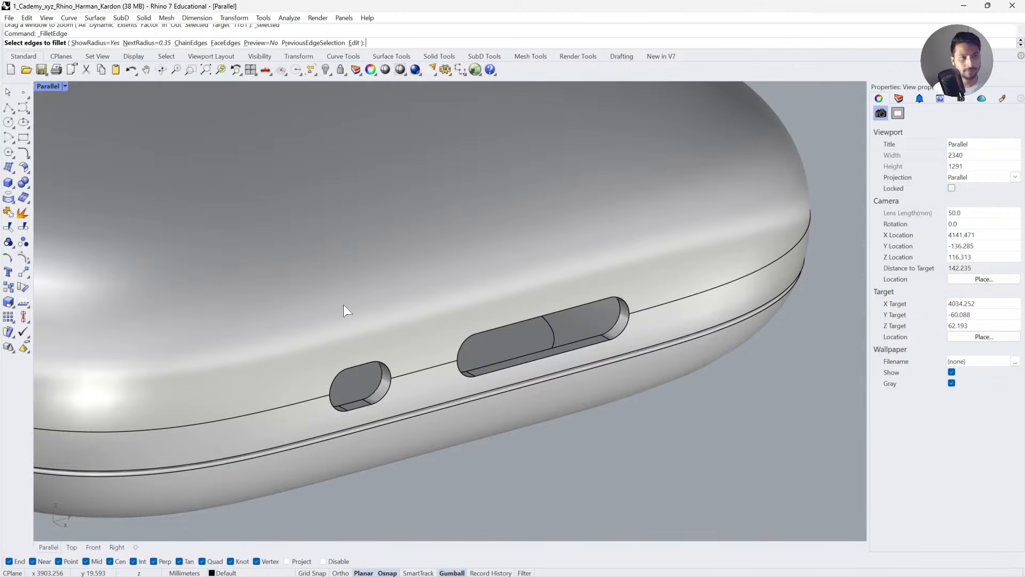
{"action": "left_click", "coordinate": [368, 361]}
{"action": "key", "text": "Return"}
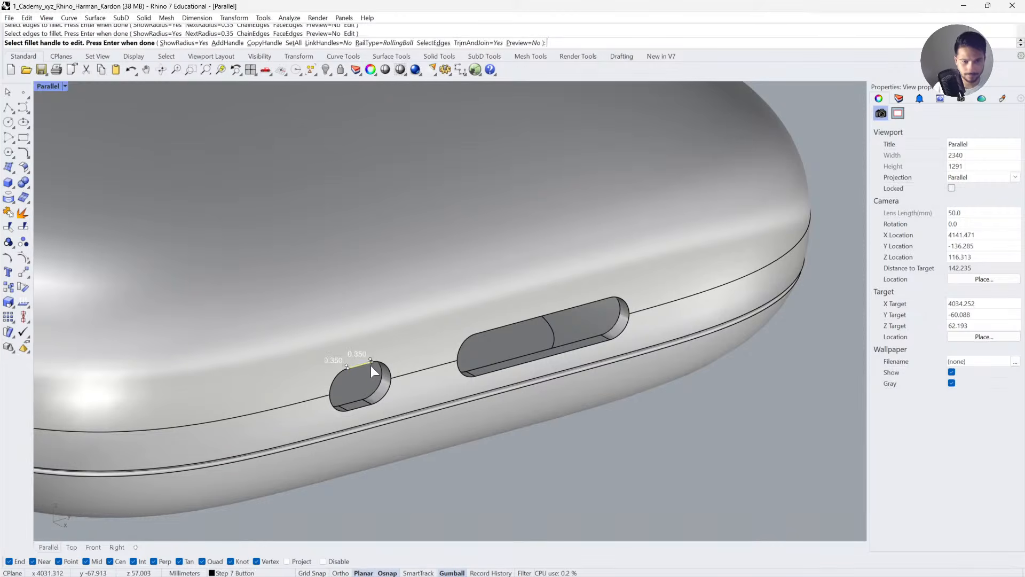
{"action": "key", "text": "Return"}
{"action": "scroll", "coordinate": [364, 369], "scroll_direction": "up", "scroll_amount": 2}
{"action": "key", "text": "Return"}
{"action": "left_click", "coordinate": [413, 372]}
{"action": "key", "text": "Return"}
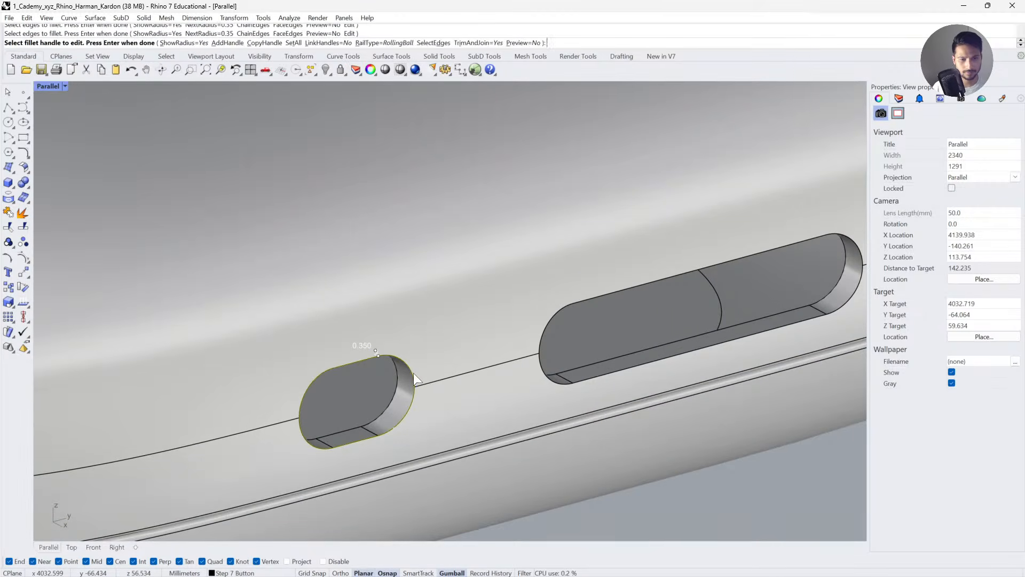
{"action": "key", "text": "Return"}
Fillet the full outer rim of the neighbouring long slot with a radius of 0.35.
{"action": "key", "text": "Return"}
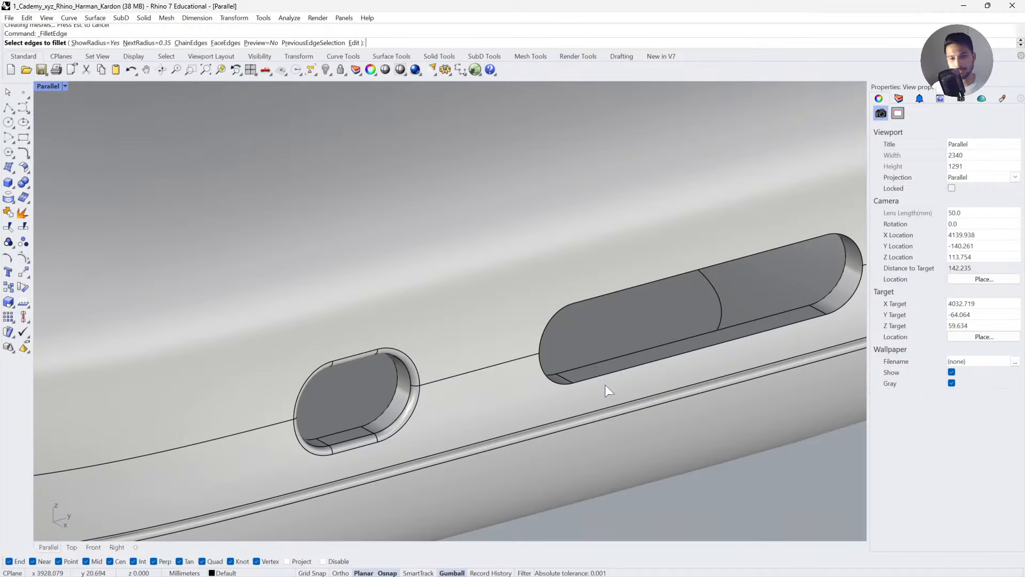
{"action": "left_click", "coordinate": [607, 375]}
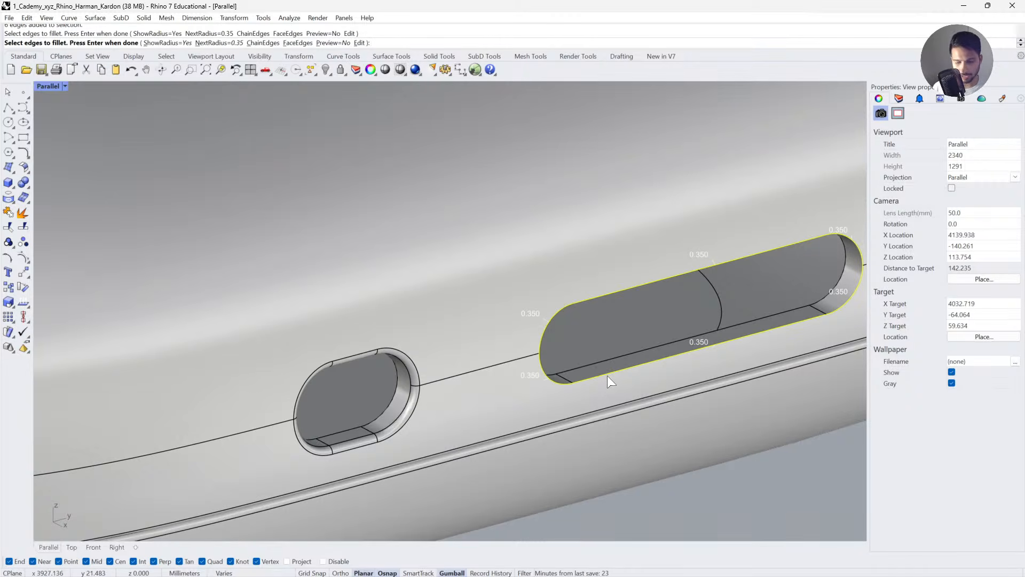
{"action": "key", "text": "Return"}
{"action": "key", "text": "Return"}
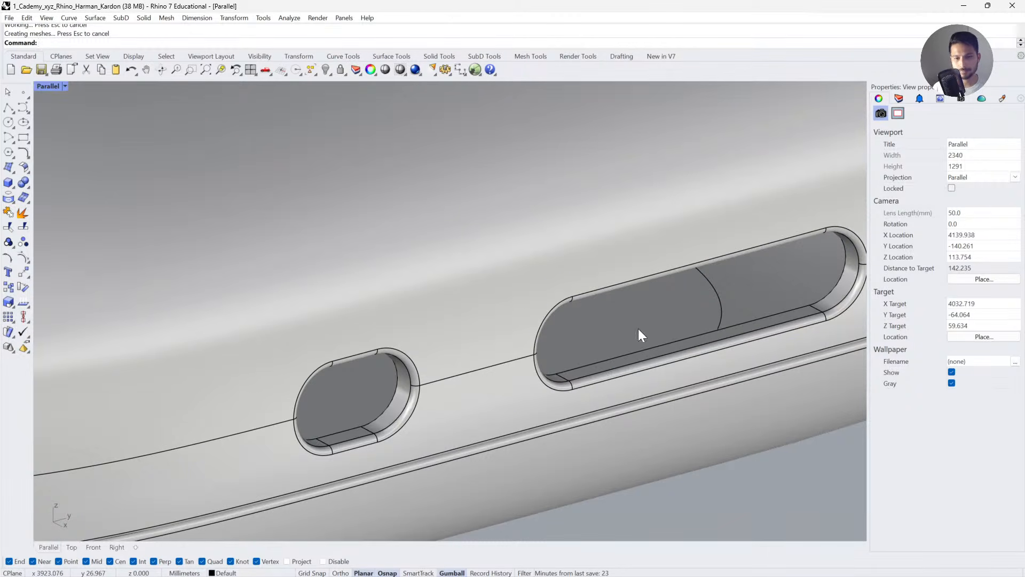
Run the EMap analysis on the filleted housing to inspect its reflections with the brushed gold environment map.
{"action": "scroll", "coordinate": [402, 351], "scroll_direction": "down", "scroll_amount": 5}
{"action": "scroll", "coordinate": [457, 376], "scroll_direction": "up", "scroll_amount": 4}
{"action": "left_click", "coordinate": [390, 340]}
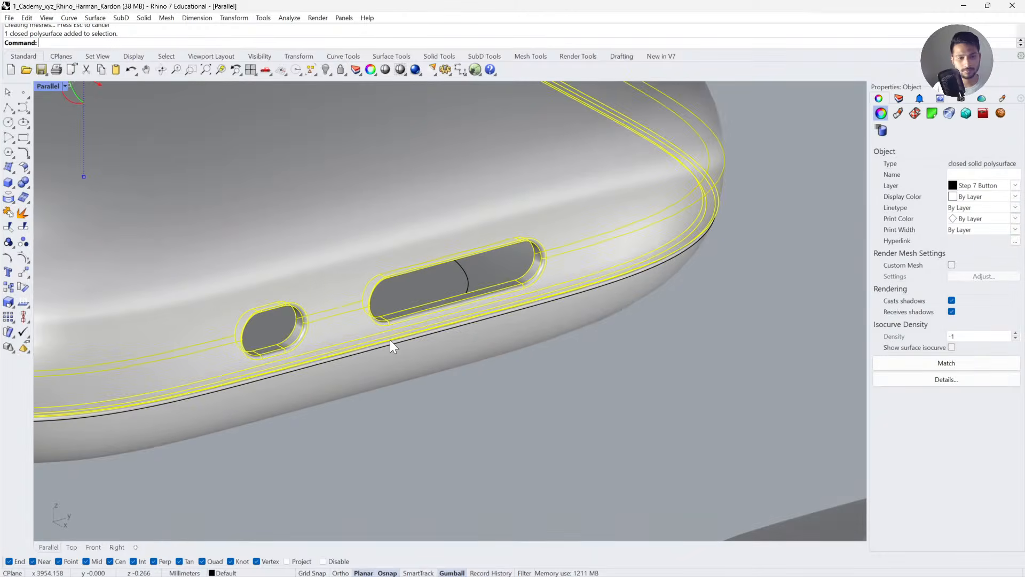
{"action": "type", "text": "emap"}
{"action": "key", "text": "Return"}
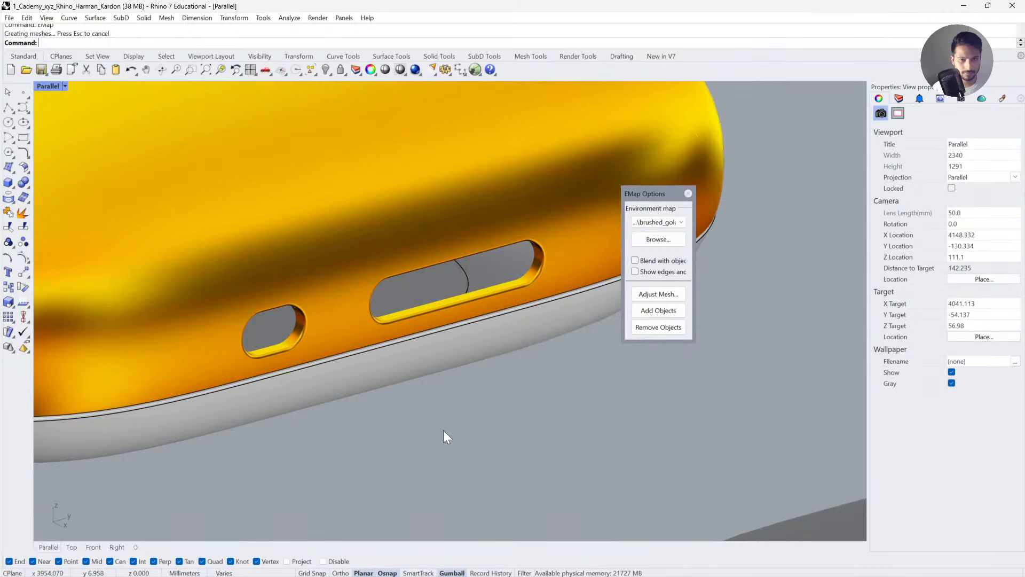
{"action": "right_click_drag", "start_coordinate": [444, 432], "coordinate": [494, 306]}
{"action": "scroll", "coordinate": [489, 331], "scroll_direction": "down", "scroll_amount": 6}
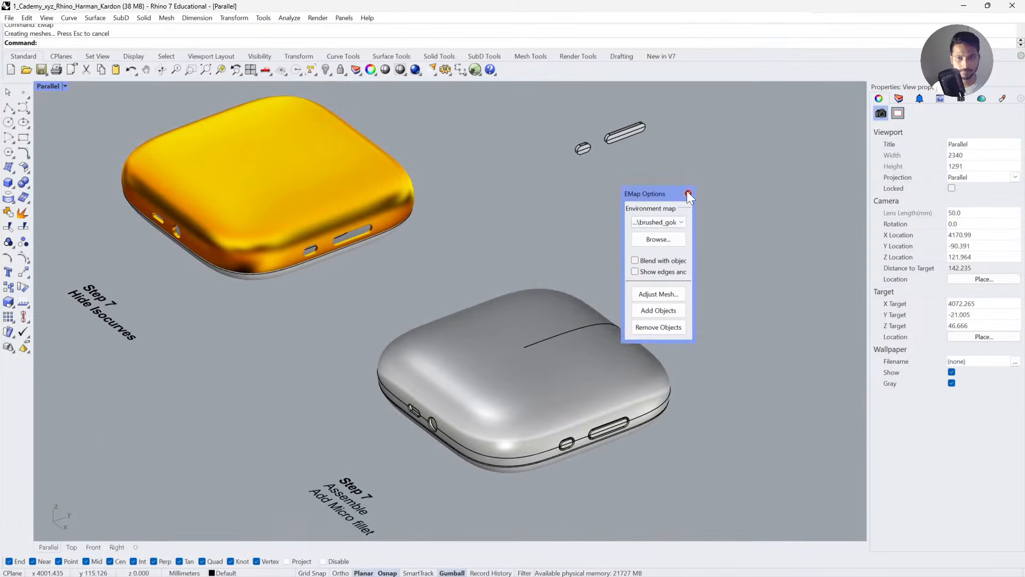
Apply the brushed gold EMap analysis to the assembled housing and inspect its reflections around the buttons and ports.
{"action": "scroll", "coordinate": [533, 419], "scroll_direction": "up", "scroll_amount": 6}
{"action": "left_click", "coordinate": [347, 355]}
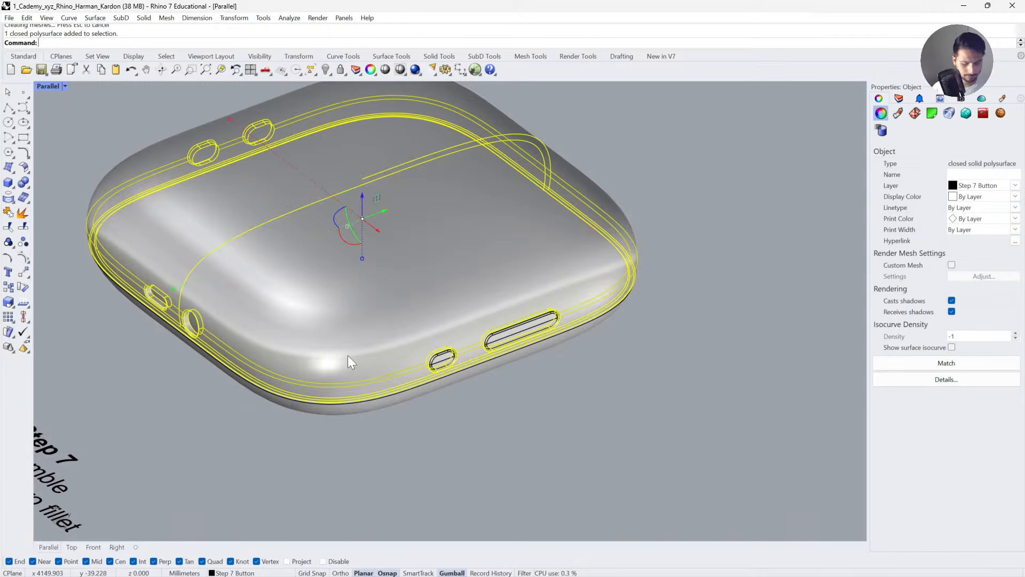
{"action": "key", "text": "Return"}
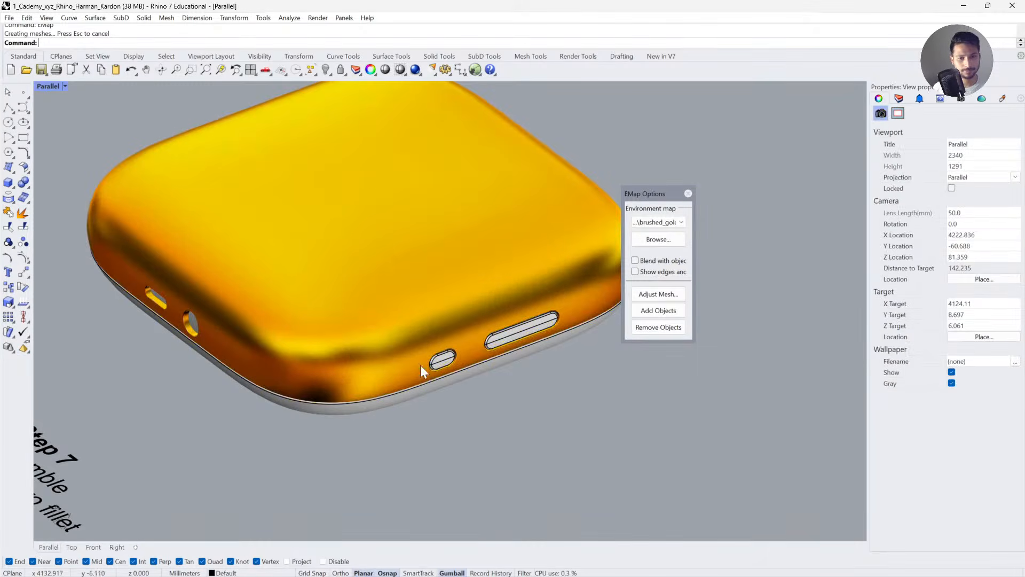
{"action": "right_click_drag", "start_coordinate": [421, 365], "coordinate": [420, 300]}
{"action": "right_click_drag", "start_coordinate": [598, 444], "coordinate": [342, 331]}
{"action": "scroll", "coordinate": [313, 316], "scroll_direction": "down", "scroll_amount": 6}
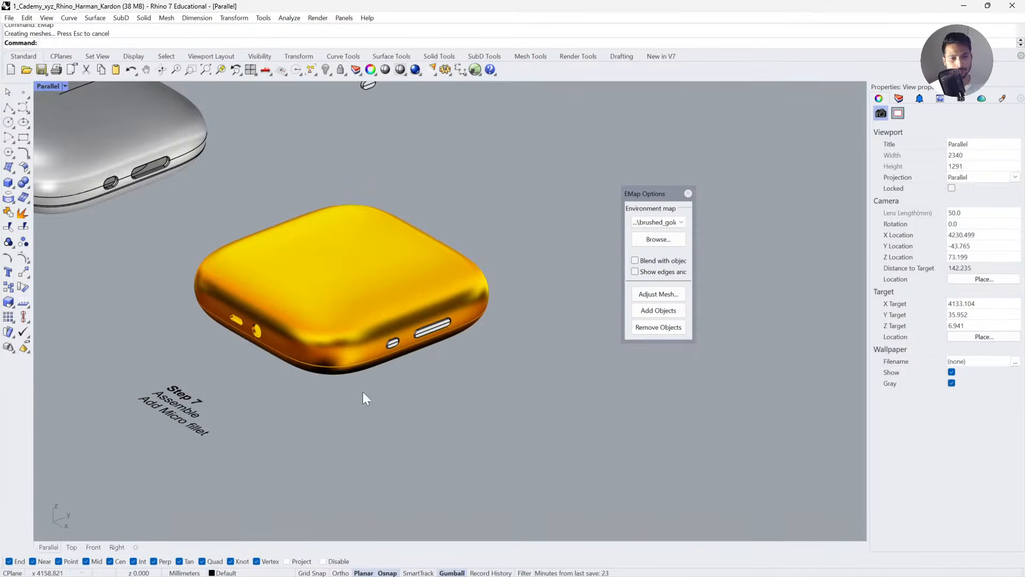
Frame the complete assembled housing to review its reflections, and close the EMap analysis.
{"action": "left_click_drag", "start_coordinate": [363, 391], "coordinate": [500, 314]}
{"action": "left_click", "coordinate": [500, 321]}
{"action": "right_click_drag", "start_coordinate": [499, 320], "coordinate": [402, 310]}
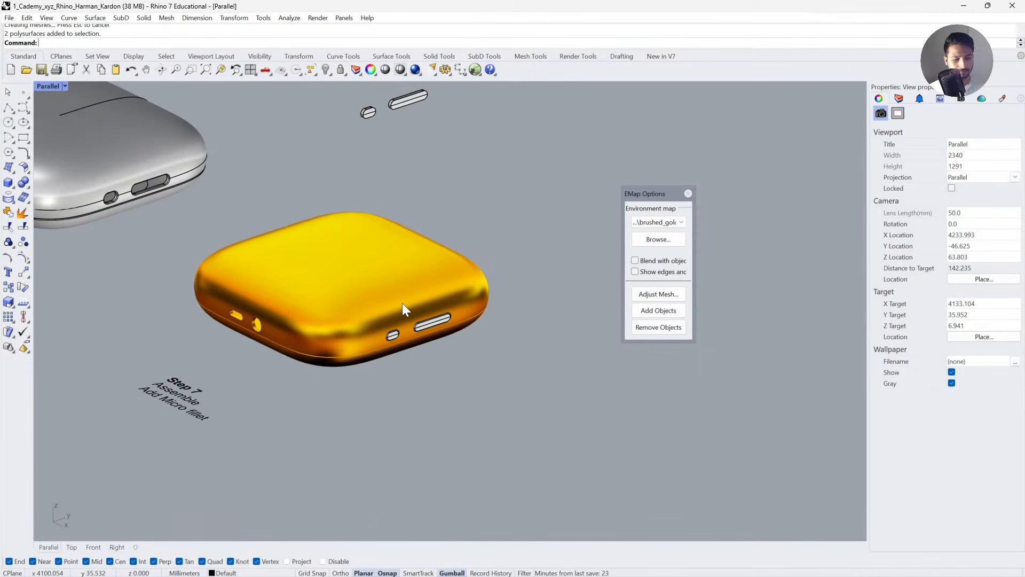
{"action": "scroll", "coordinate": [402, 310], "scroll_direction": "down", "scroll_amount": 2}
{"action": "left_click_drag", "start_coordinate": [473, 354], "coordinate": [292, 257]}
{"action": "key", "text": "ctrl+shift+e"}
{"action": "left_click", "coordinate": [550, 369]}
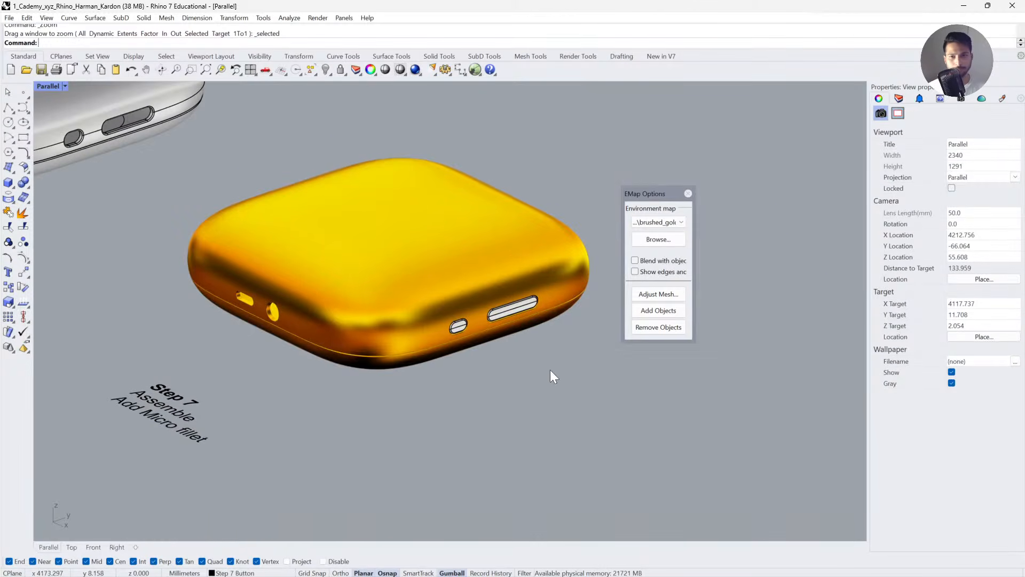
{"action": "left_click", "coordinate": [689, 192]}
Turn on the Step 8 Grasshopper layer and bring its models into view.
{"action": "left_click", "coordinate": [898, 98]}
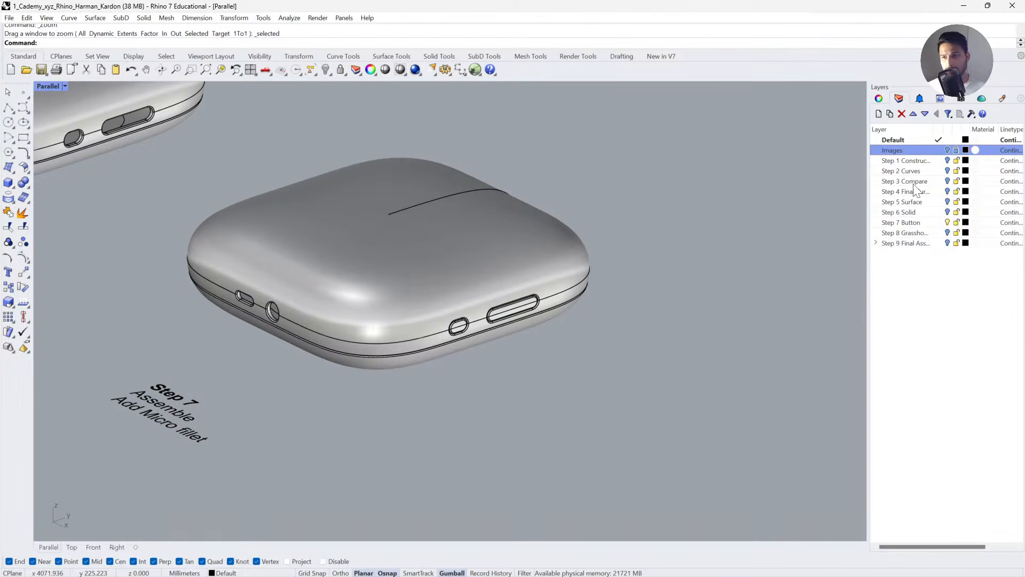
{"action": "left_click", "coordinate": [948, 234]}
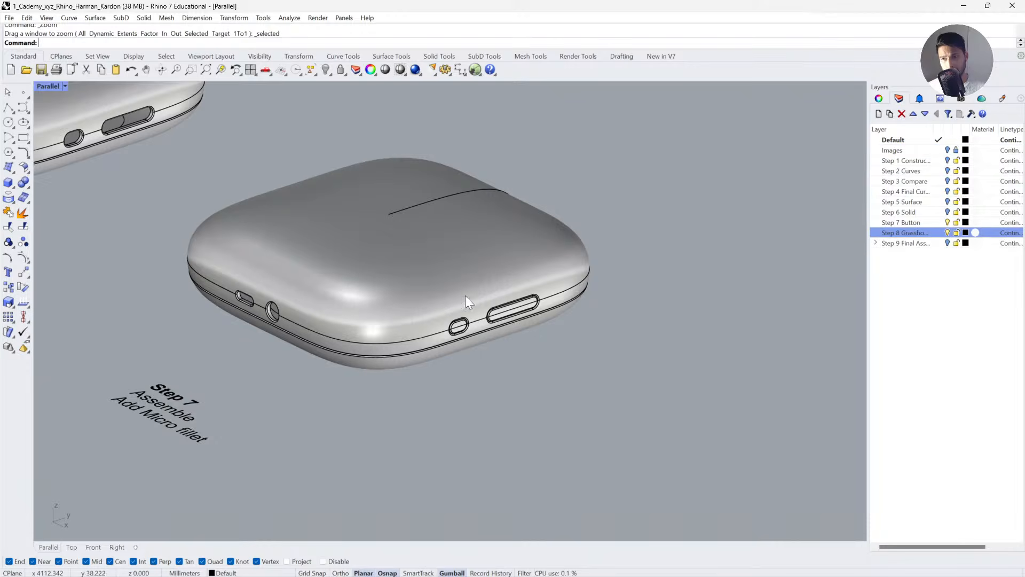
{"action": "scroll", "coordinate": [317, 274], "scroll_direction": "down", "scroll_amount": 4}
{"action": "right_click_drag", "start_coordinate": [591, 388], "coordinate": [305, 172]}
{"action": "scroll", "coordinate": [303, 199], "scroll_direction": "down", "scroll_amount": 4}
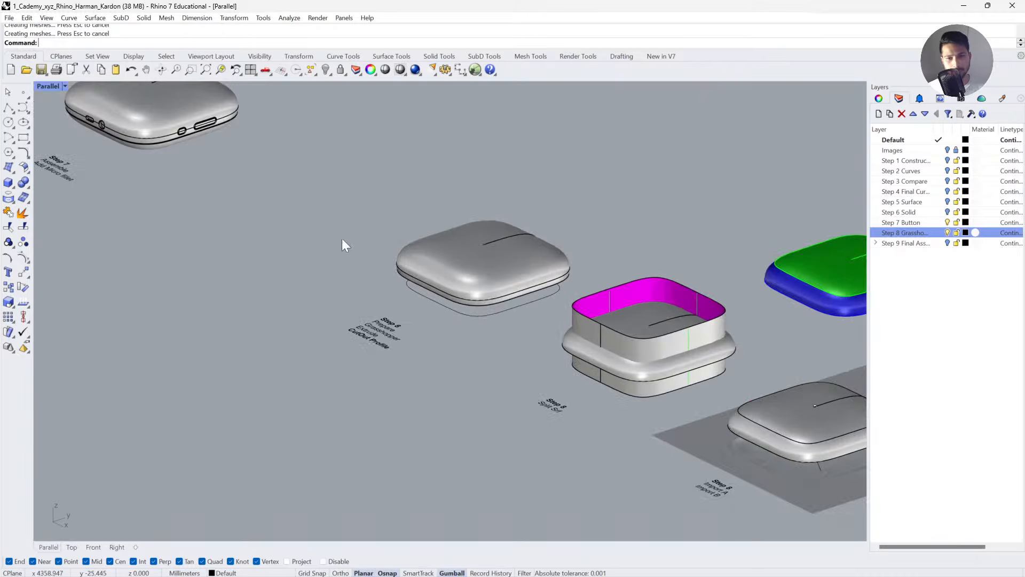
{"action": "right_click_drag", "start_coordinate": [341, 238], "coordinate": [416, 252]}
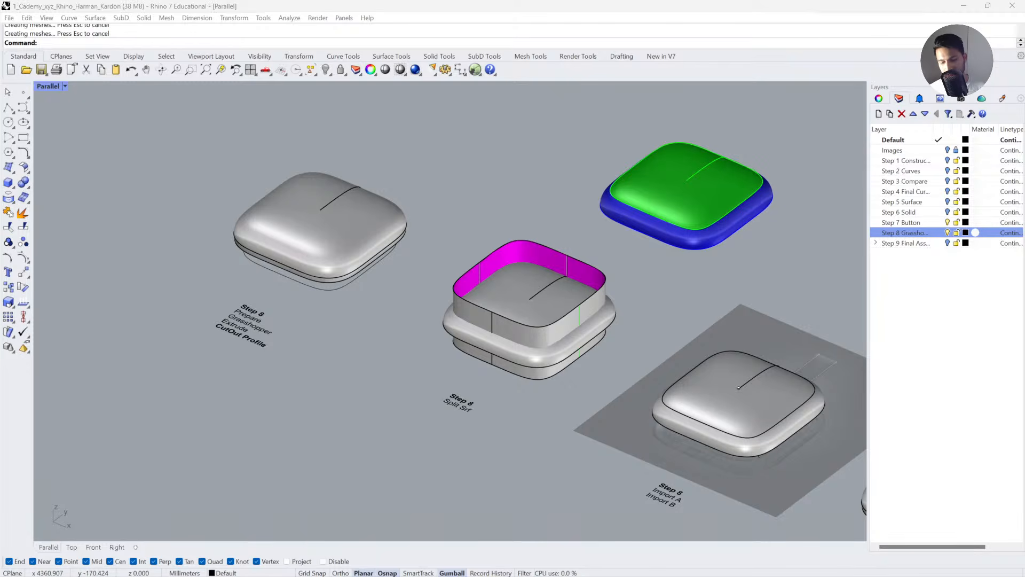
Examine the first Step 8 housing, the closed cut-out profile curve beneath it and the neighbouring Split Srf model.
{"action": "left_click", "coordinate": [326, 228]}
{"action": "key", "text": "ctrl+alt+e"}
{"action": "key", "text": "Escape"}
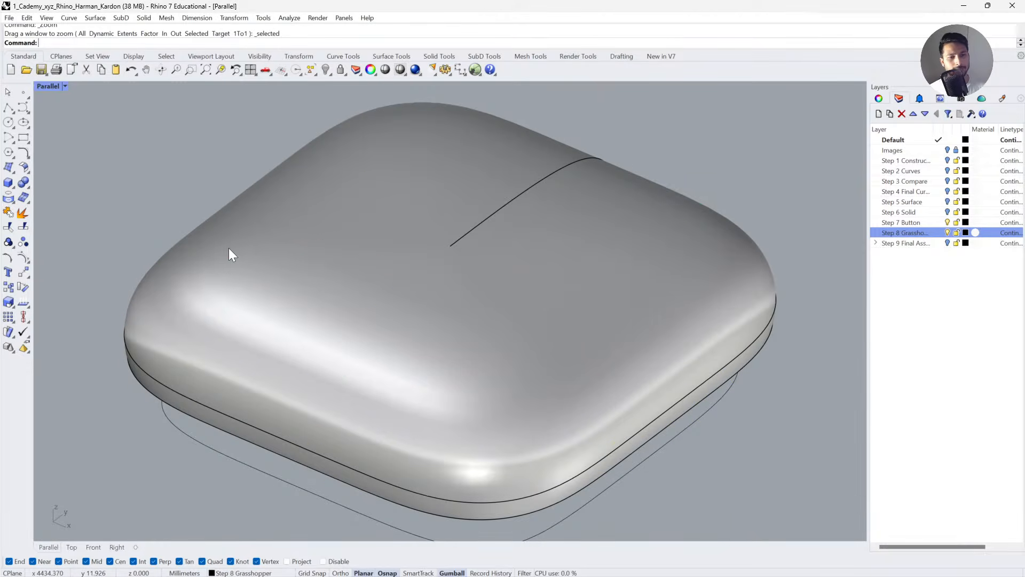
{"action": "scroll", "coordinate": [232, 249], "scroll_direction": "down", "scroll_amount": 5}
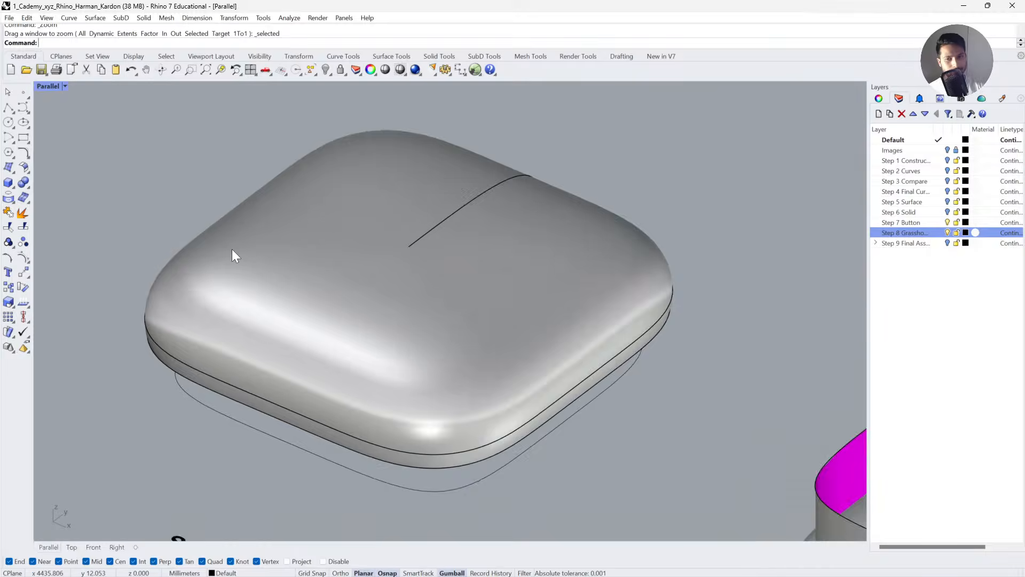
{"action": "right_click_drag", "start_coordinate": [331, 322], "coordinate": [323, 321]}
{"action": "right_click_drag", "start_coordinate": [694, 389], "coordinate": [463, 334], "text": "shift"}
{"action": "left_click", "coordinate": [483, 336]}
{"action": "key", "text": "ctrl+alt+e"}
{"action": "key", "text": "Home"}
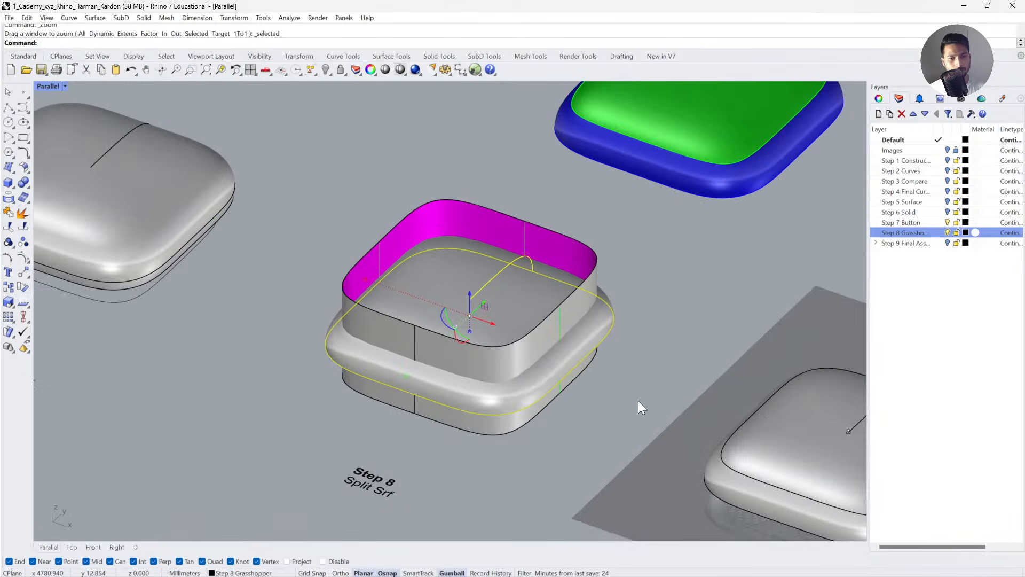
{"action": "key", "text": "Escape"}
{"action": "key", "text": "Home"}
{"action": "left_click", "coordinate": [382, 348]}
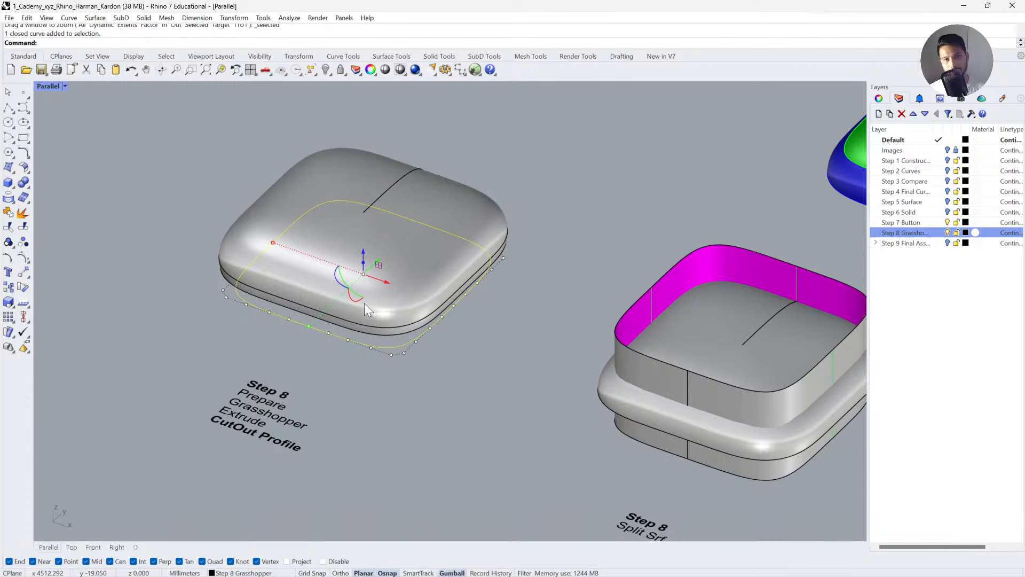
{"action": "right_click_drag", "start_coordinate": [581, 386], "coordinate": [472, 362], "text": "shift"}
{"action": "key", "text": "Escape"}
Explode the first Step 8 housing, try moving a separated surface aside and undo the move.
{"action": "left_click", "coordinate": [331, 295]}
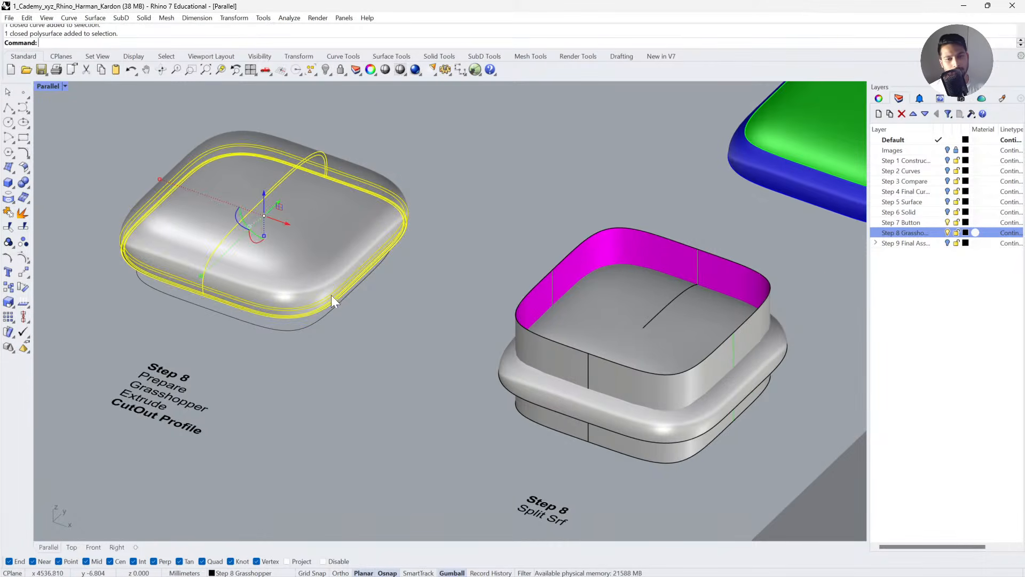
{"action": "left_click", "coordinate": [22, 214]}
{"action": "left_click_drag", "start_coordinate": [301, 255], "coordinate": [569, 185]}
{"action": "key", "text": "ctrl+z"}
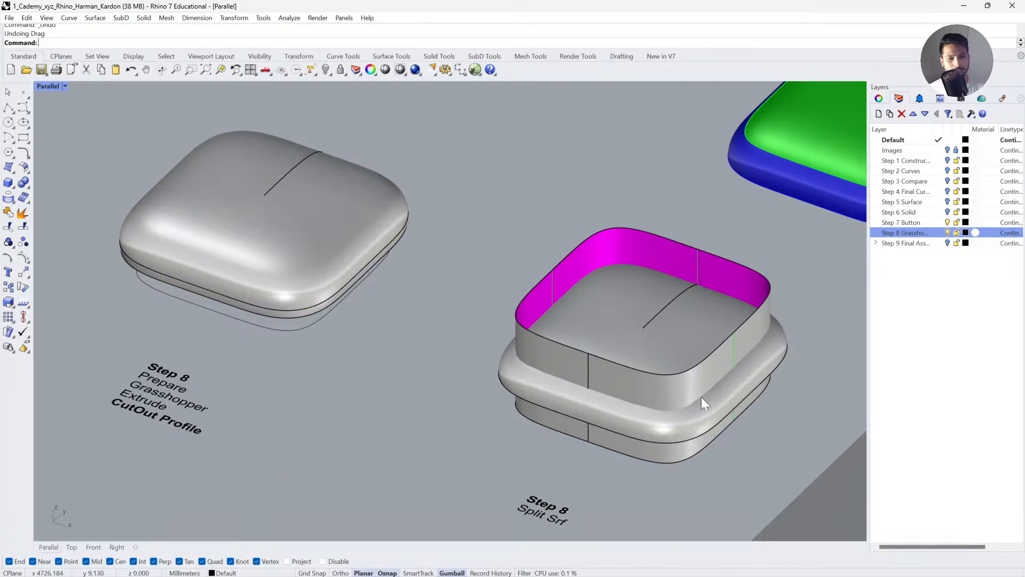
Delete the extruded wall of the Split Srf model and re-extrude the closed profile curve upward through the housing.
{"action": "right_click_drag", "start_coordinate": [700, 396], "coordinate": [474, 384], "text": "shift"}
{"action": "scroll", "coordinate": [464, 362], "scroll_direction": "up", "scroll_amount": 4}
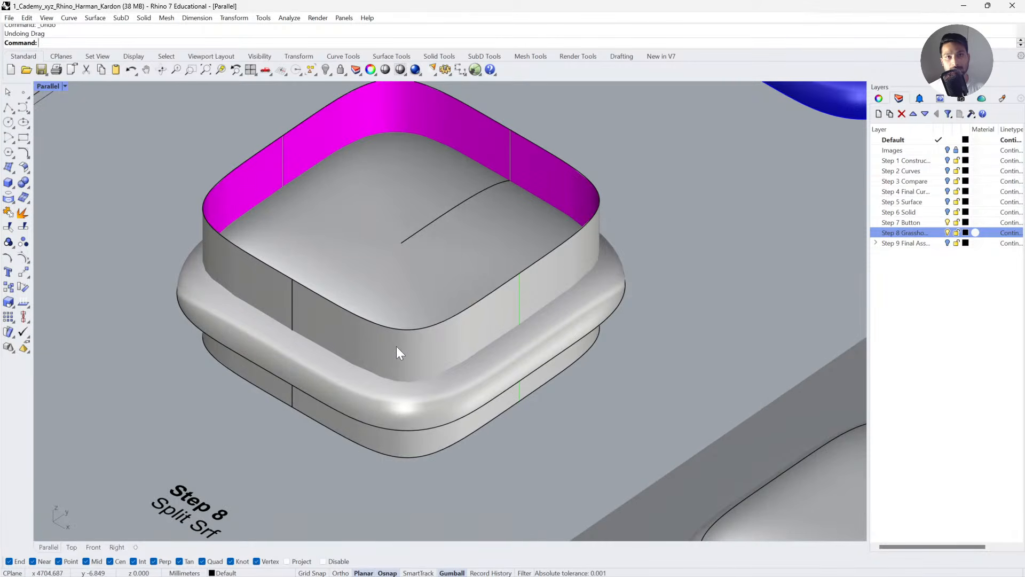
{"action": "left_click", "coordinate": [412, 274]}
{"action": "left_click", "coordinate": [757, 302]}
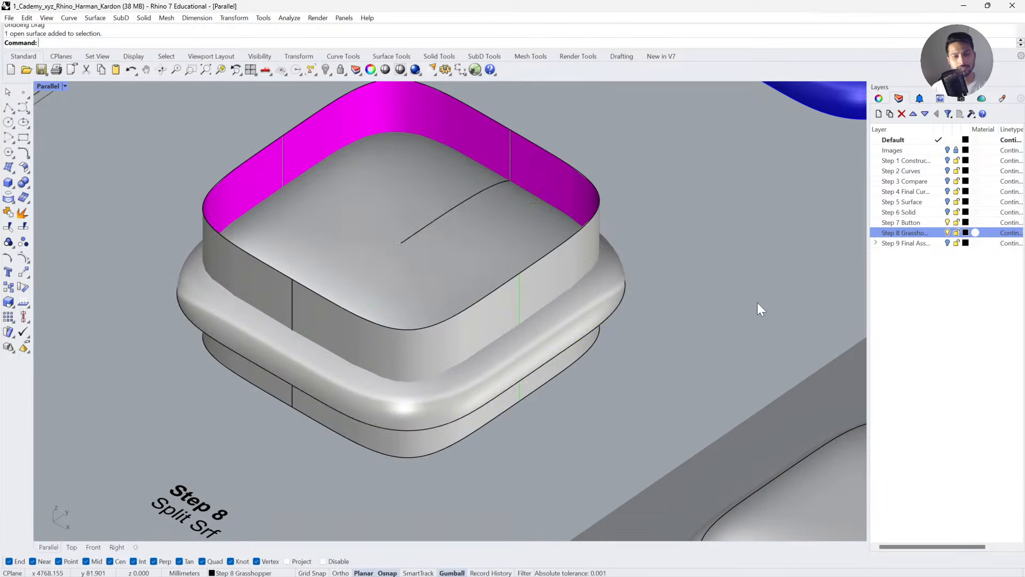
{"action": "left_click_drag", "start_coordinate": [545, 264], "coordinate": [691, 196]}
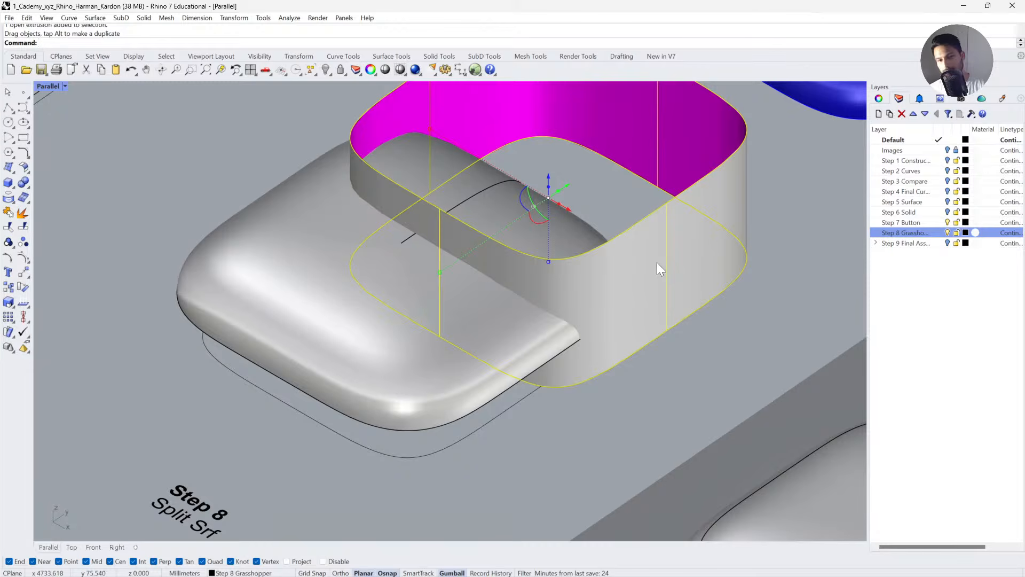
{"action": "key", "text": "Delete"}
{"action": "left_click", "coordinate": [448, 444]}
{"action": "left_click_drag", "start_coordinate": [401, 323], "coordinate": [424, 190], "text": "ctrl"}
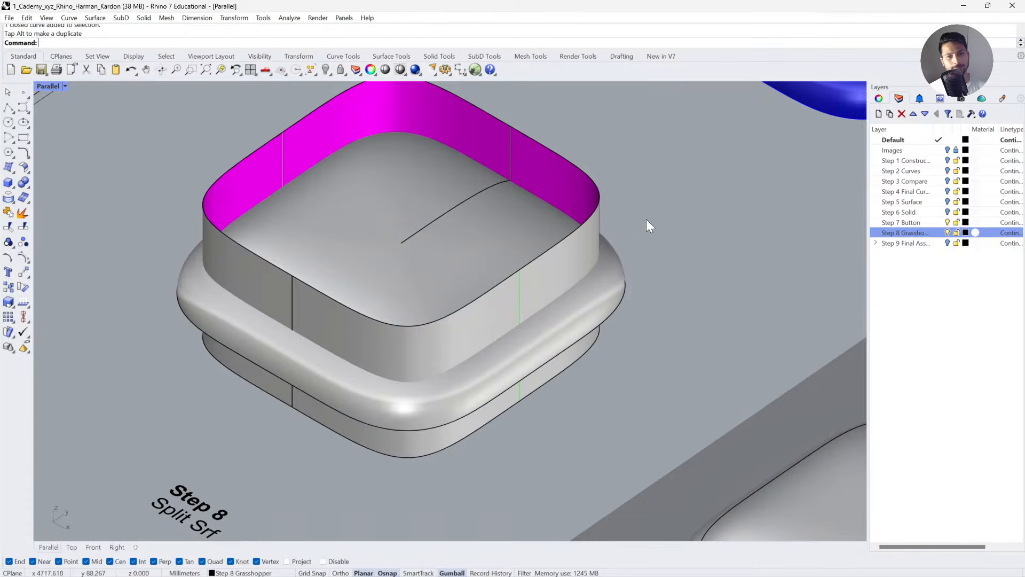
Split the housing's top surface using the extruded profile wall as the cutting object.
{"action": "left_click", "coordinate": [25, 226]}
{"action": "left_click", "coordinate": [330, 207]}
{"action": "key", "text": "Return"}
{"action": "left_click", "coordinate": [267, 177]}
{"action": "key", "text": "Return"}
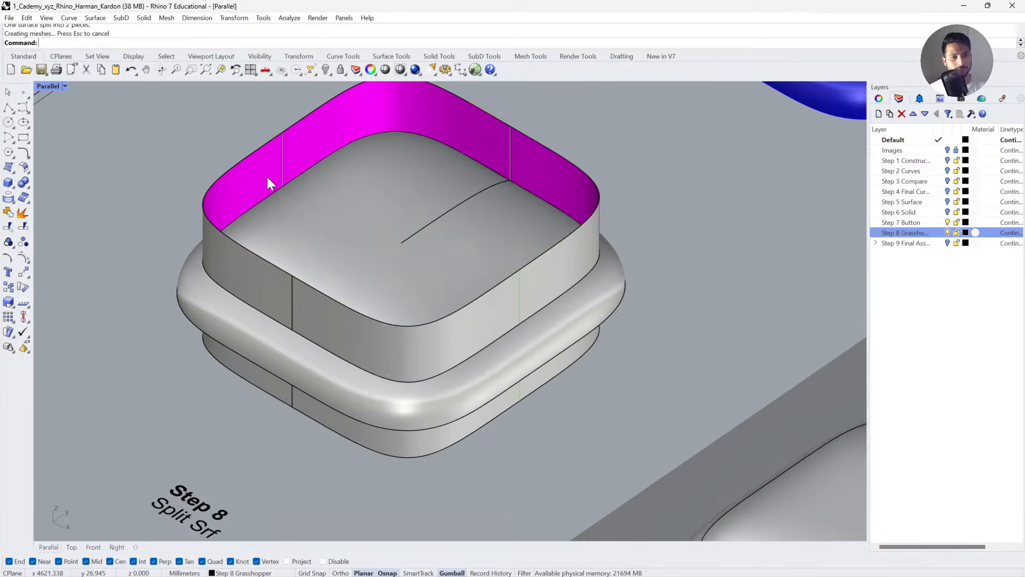
Delete the extruded cutting wall and the outer body piece of the Split Srf model, leaving only its top surface and the profile curve.
{"action": "left_click", "coordinate": [580, 198]}
{"action": "key", "text": "Delete"}
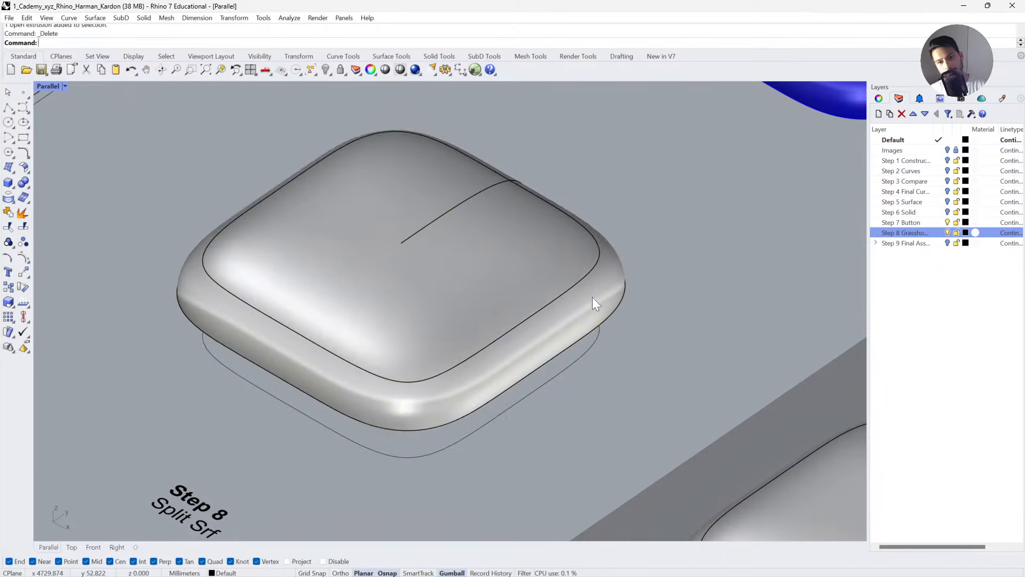
{"action": "left_click", "coordinate": [591, 298]}
{"action": "key", "text": "Delete"}
Try moving the remaining Split Srf top surface aside, undo the move, and inspect the surface from the top.
{"action": "left_click_drag", "start_coordinate": [550, 299], "coordinate": [420, 319]}
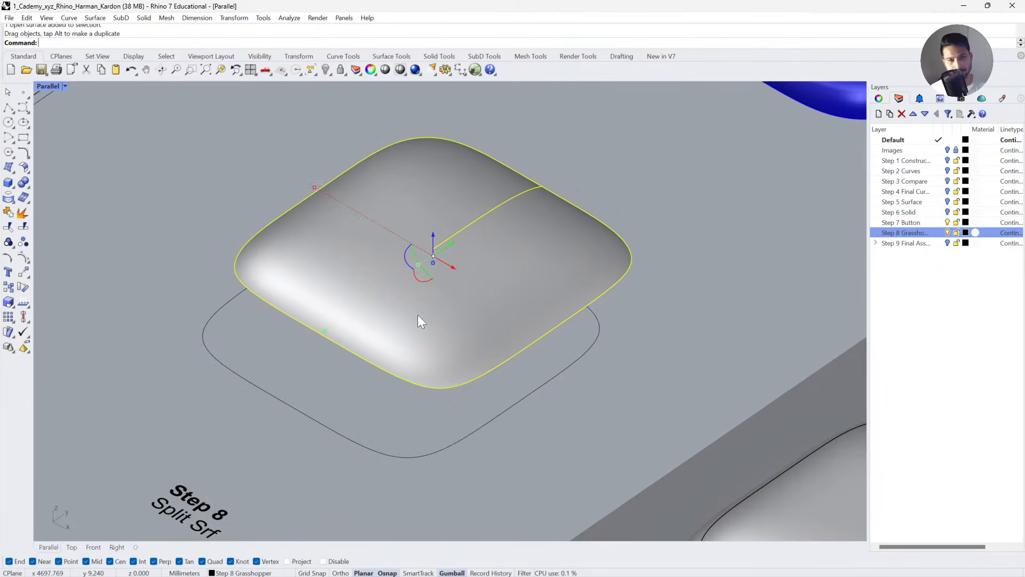
{"action": "key", "text": "ctrl+z"}
{"action": "left_click", "coordinate": [70, 546]}
{"action": "key", "text": "ctrl+shift+e"}
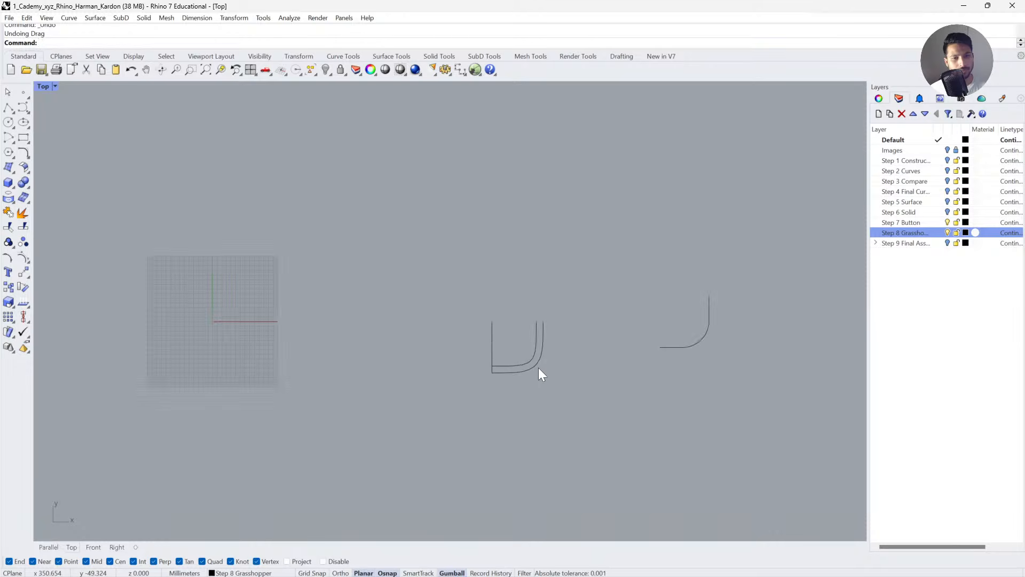
{"action": "scroll", "coordinate": [538, 367], "scroll_direction": "down", "scroll_amount": 10}
{"action": "scroll", "coordinate": [559, 326], "scroll_direction": "up", "scroll_amount": 10}
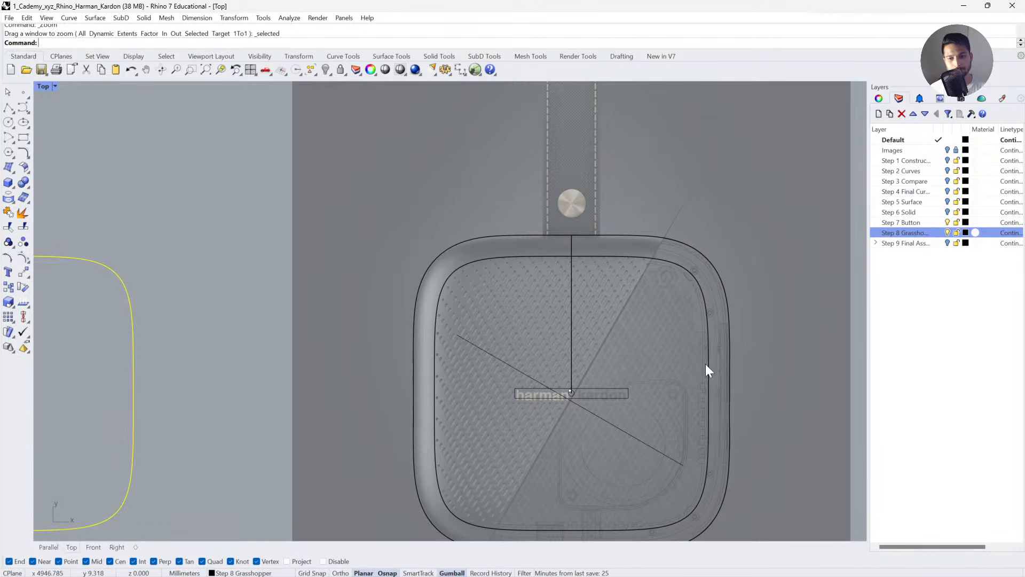
{"action": "left_click", "coordinate": [59, 546]}
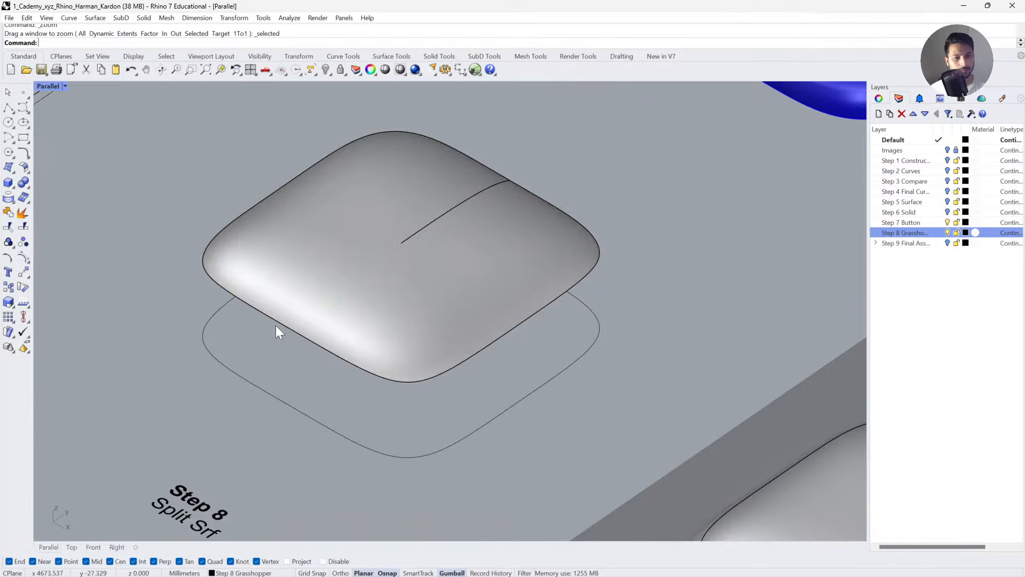
Try lifting the split top surface off the Import A / Import B housing and undo the move.
{"action": "scroll", "coordinate": [275, 326], "scroll_direction": "down", "scroll_amount": 5}
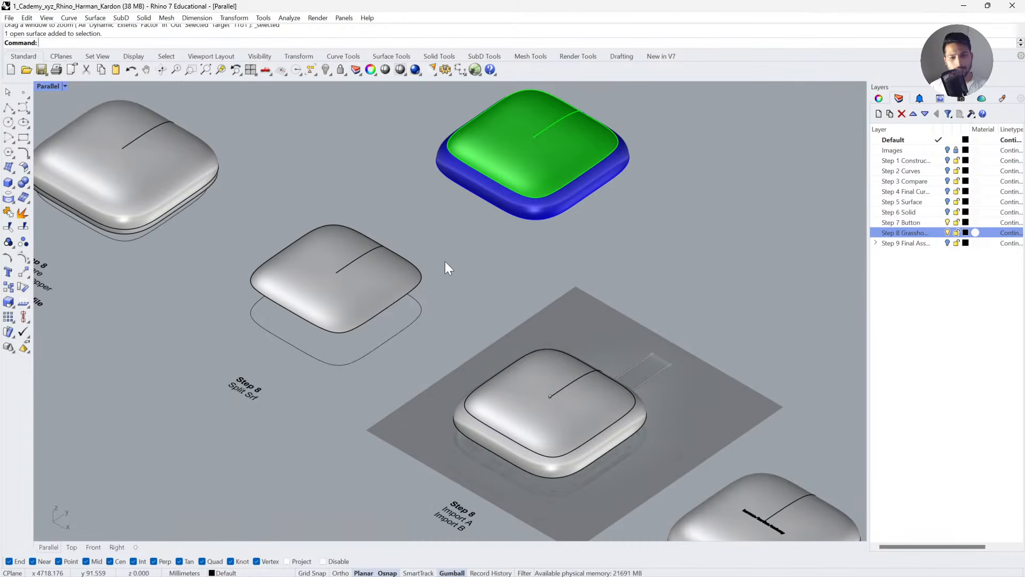
{"action": "scroll", "coordinate": [486, 251], "scroll_direction": "up", "scroll_amount": 5}
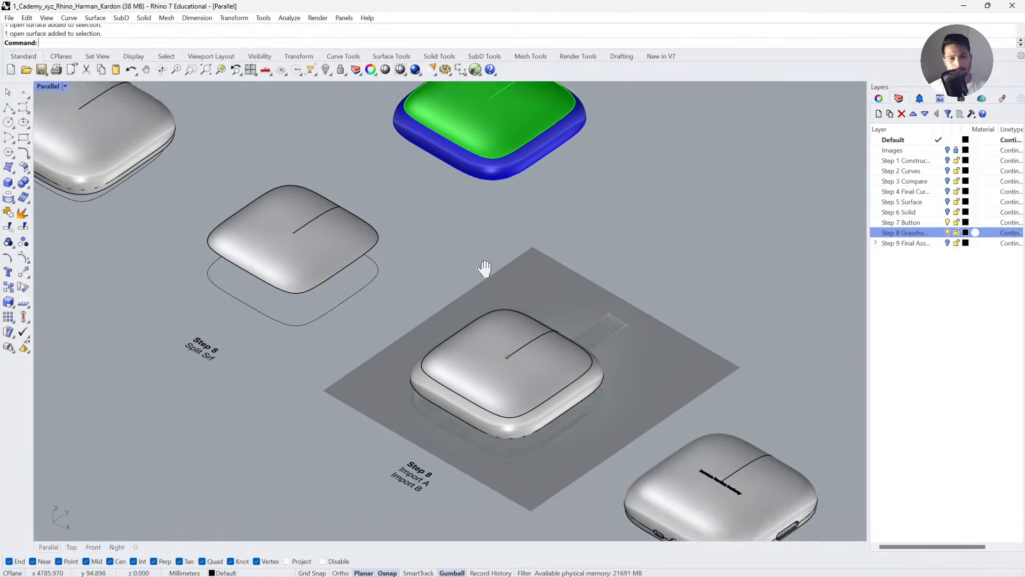
{"action": "left_click", "coordinate": [495, 295]}
{"action": "left_click", "coordinate": [491, 371]}
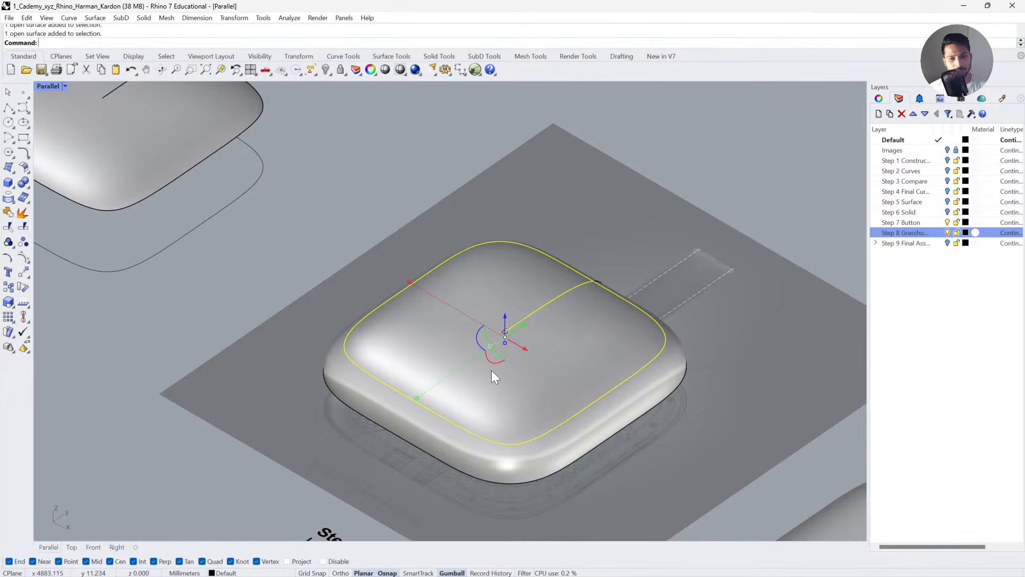
{"action": "left_click_drag", "start_coordinate": [506, 325], "coordinate": [517, 251]}
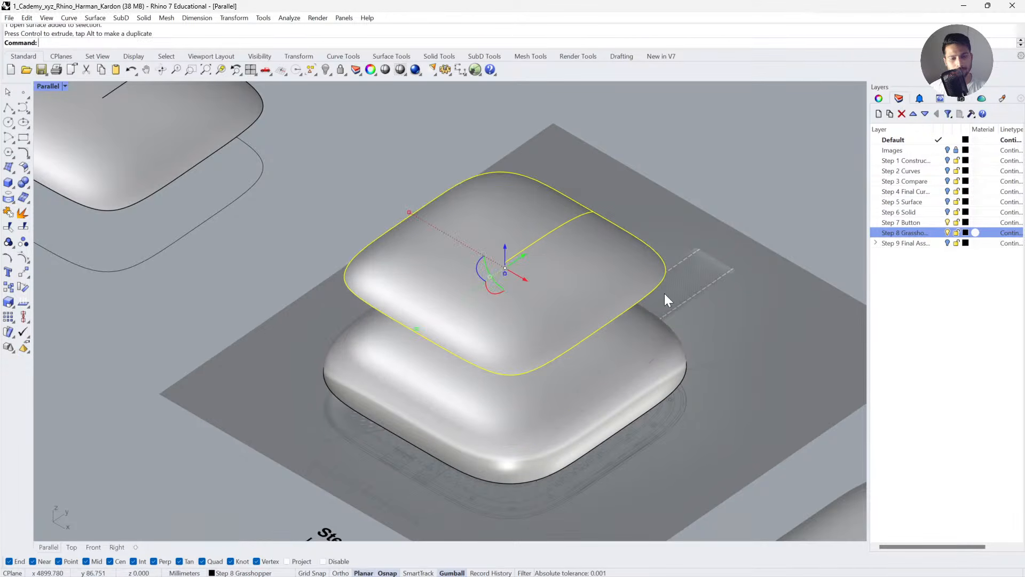
{"action": "left_click_drag", "start_coordinate": [664, 294], "coordinate": [662, 342]}
{"action": "key", "text": "ctrl+z"}
{"action": "key", "text": "ctrl+z"}
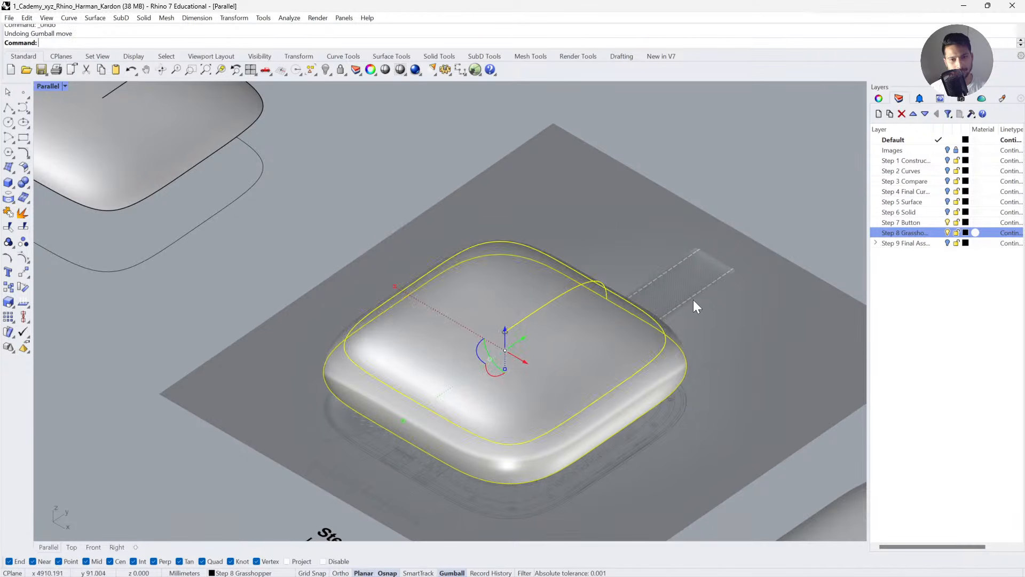
Examine the Import A / Import B housing, checking its separate top surface and lower body above the reference image.
{"action": "left_click", "coordinate": [695, 296]}
{"action": "left_click", "coordinate": [661, 390]}
{"action": "left_click", "coordinate": [653, 363]}
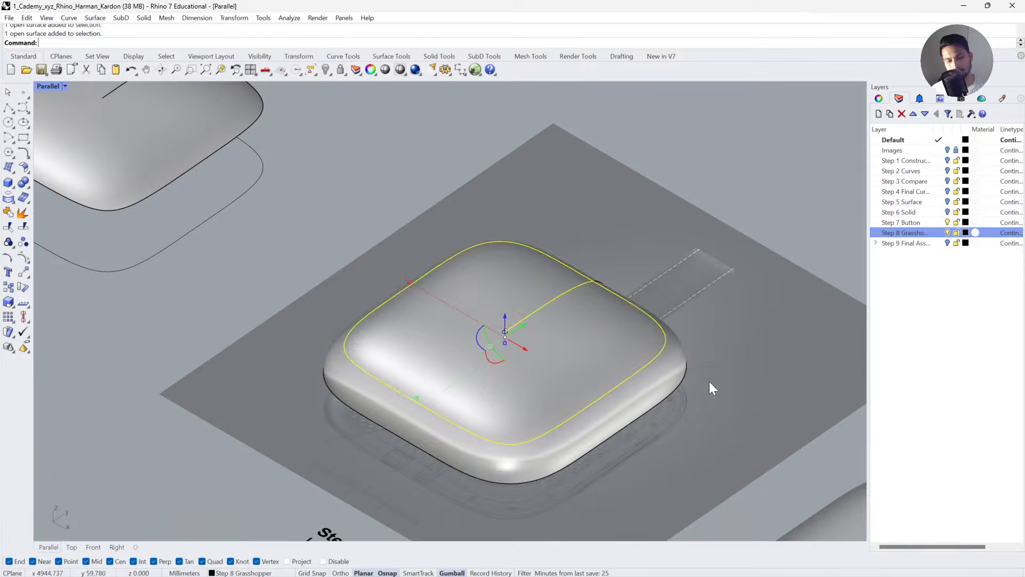
{"action": "left_click", "coordinate": [709, 381]}
{"action": "scroll", "coordinate": [550, 242], "scroll_direction": "down", "scroll_amount": 3}
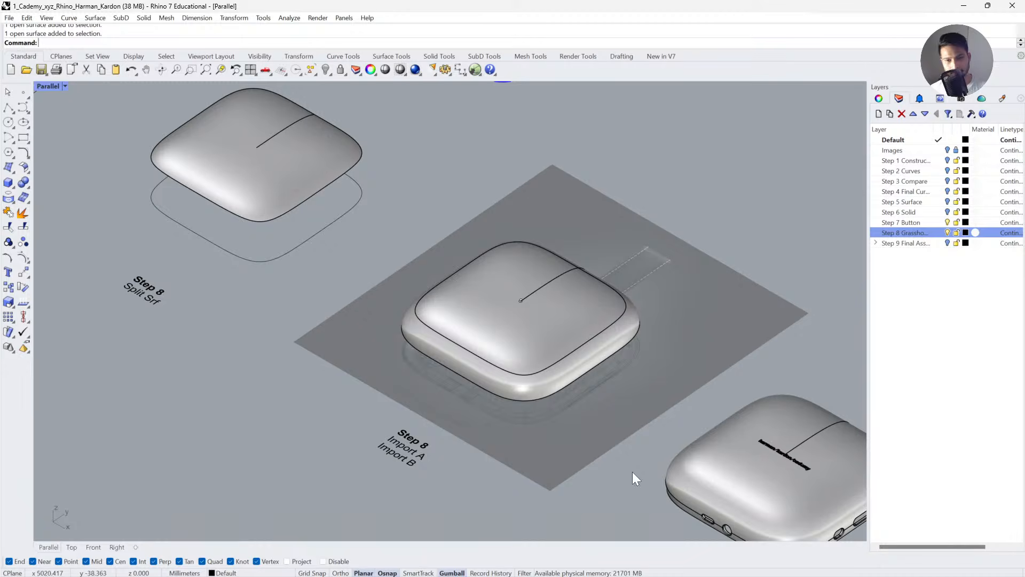
{"action": "right_click_drag", "start_coordinate": [534, 426], "coordinate": [590, 435]}
{"action": "left_click", "coordinate": [522, 366]}
{"action": "type", "text": "zs"}
{"action": "key", "text": "Return"}
{"action": "scroll", "coordinate": [469, 358], "scroll_direction": "down", "scroll_amount": 8}
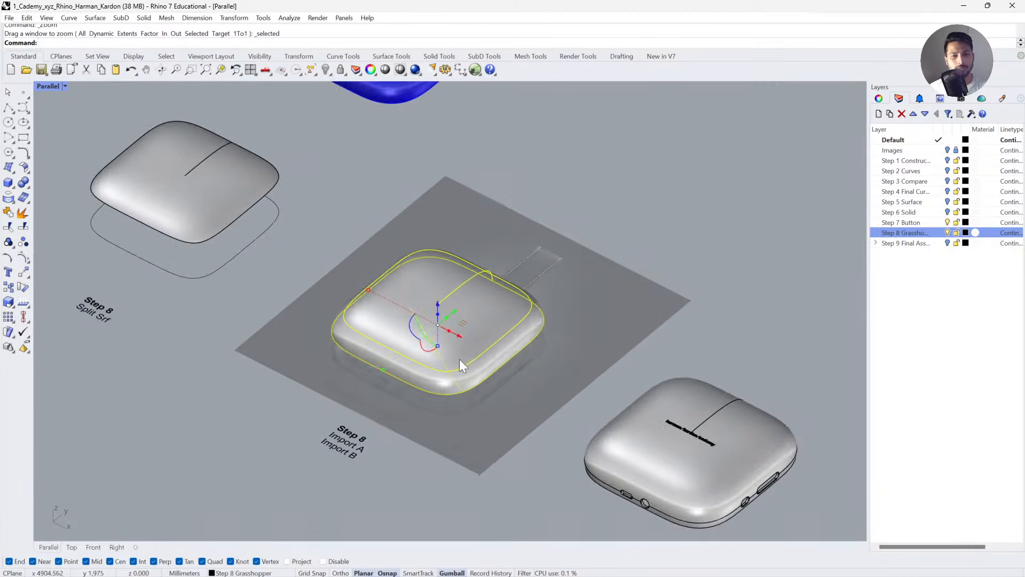
{"action": "left_click", "coordinate": [525, 369]}
{"action": "right_click_drag", "start_coordinate": [523, 369], "coordinate": [483, 407]}
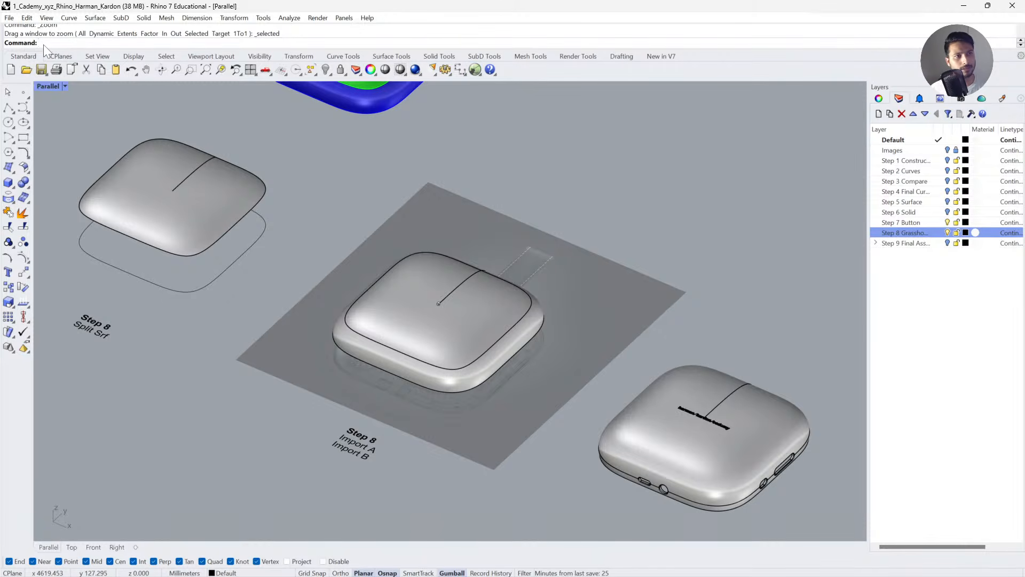
Launch Grasshopper from Rhino and snap its window to half of the screen beside the model.
{"action": "type", "text": "Grasshopper"}
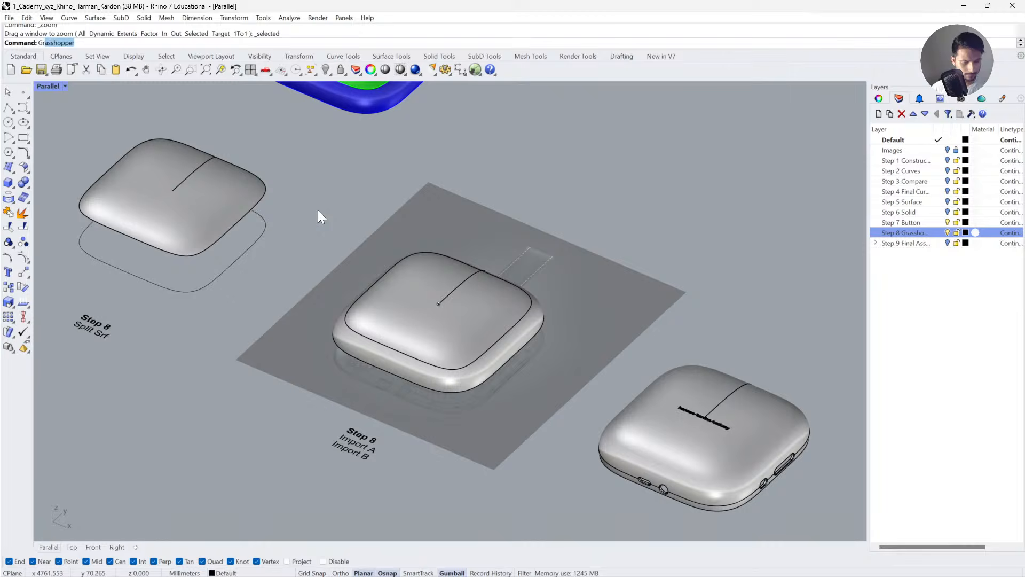
{"action": "key", "text": "Return"}
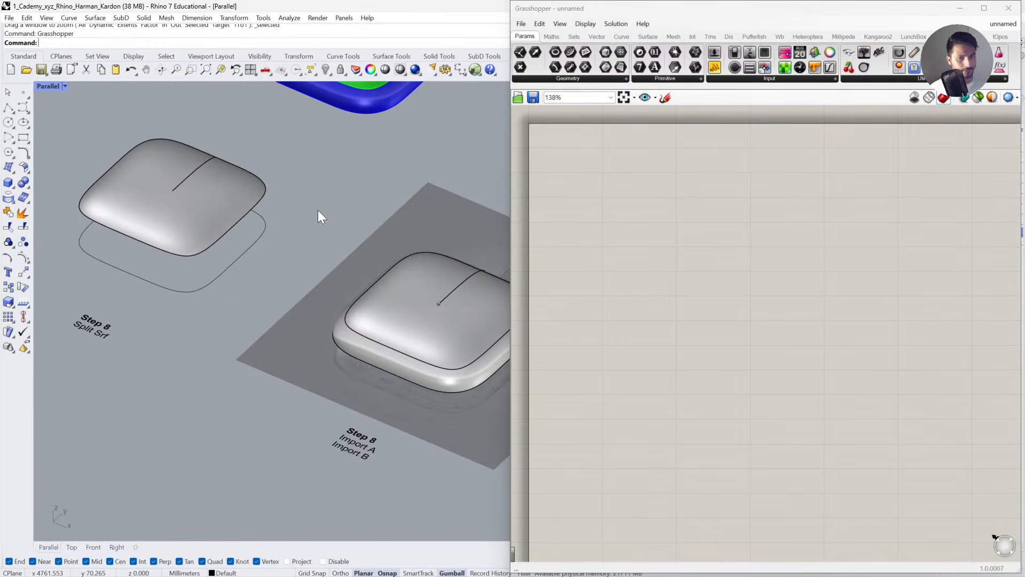
{"action": "left_click_drag", "start_coordinate": [714, 9], "coordinate": [531, 88]}
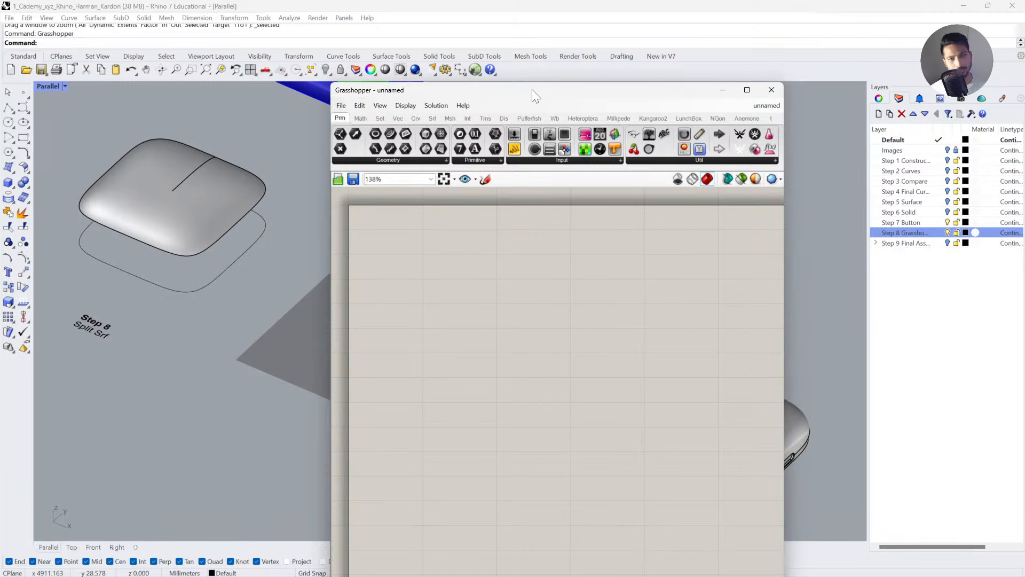
{"action": "left_click_drag", "start_coordinate": [536, 90], "coordinate": [696, 121]}
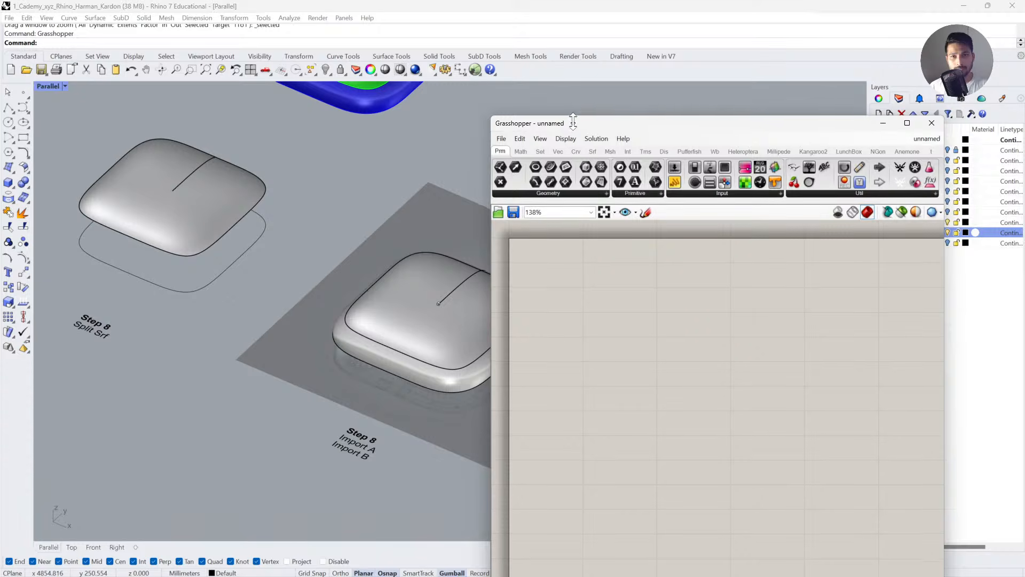
{"action": "left_click_drag", "start_coordinate": [570, 119], "coordinate": [696, 184]}
{"action": "left_click", "coordinate": [809, 122]}
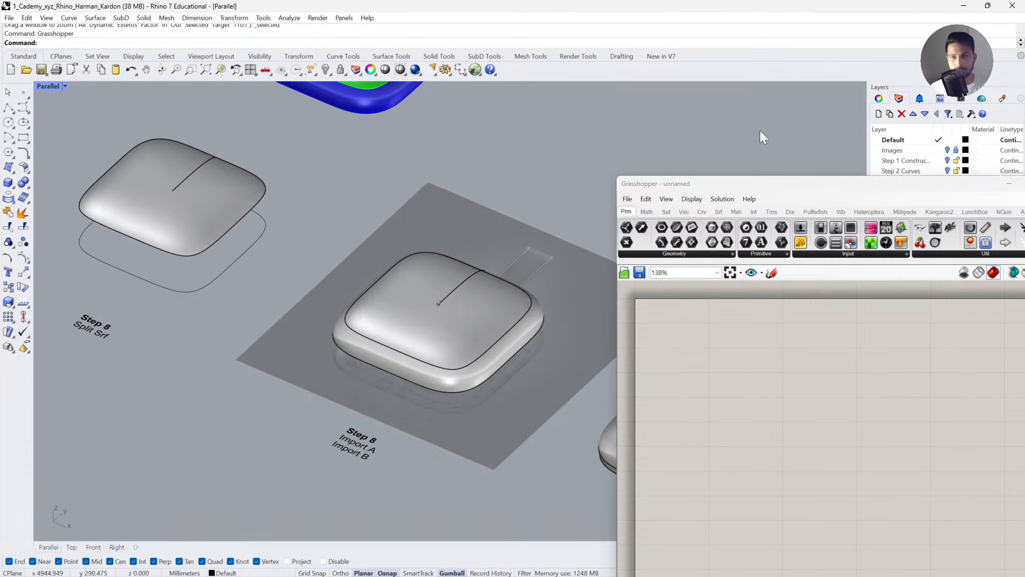
{"action": "left_click_drag", "start_coordinate": [831, 183], "coordinate": [632, 1]}
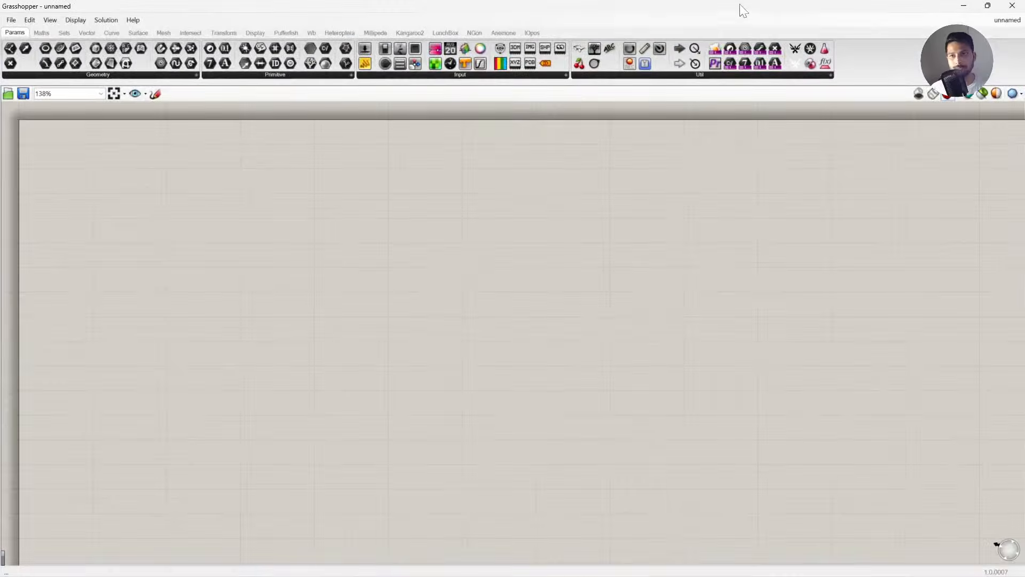
{"action": "left_click_drag", "start_coordinate": [739, 9], "coordinate": [1024, 203]}
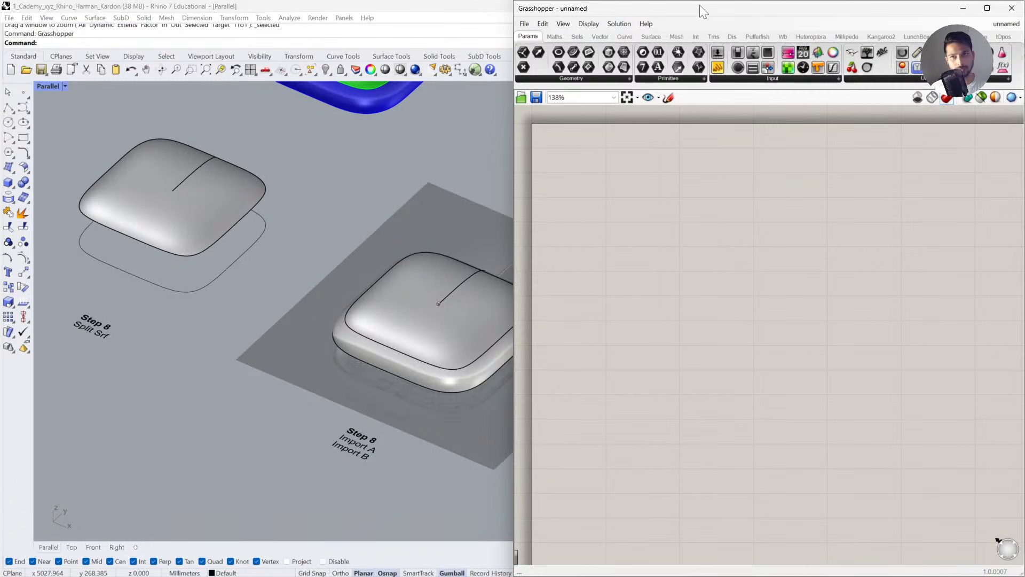
Narrow the Rhino viewport by widening the Layers panel behind Grasshopper, then restore the Grasshopper window to full height.
{"action": "left_click_drag", "start_coordinate": [699, 4], "coordinate": [699, 212]}
{"action": "left_click", "coordinate": [857, 175]}
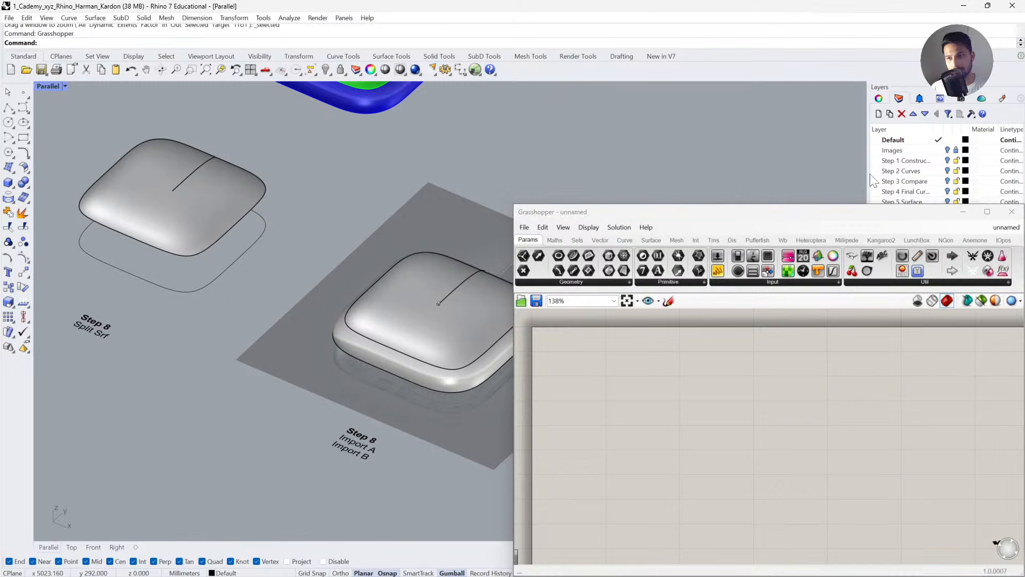
{"action": "left_click_drag", "start_coordinate": [524, 196], "coordinate": [515, 196]}
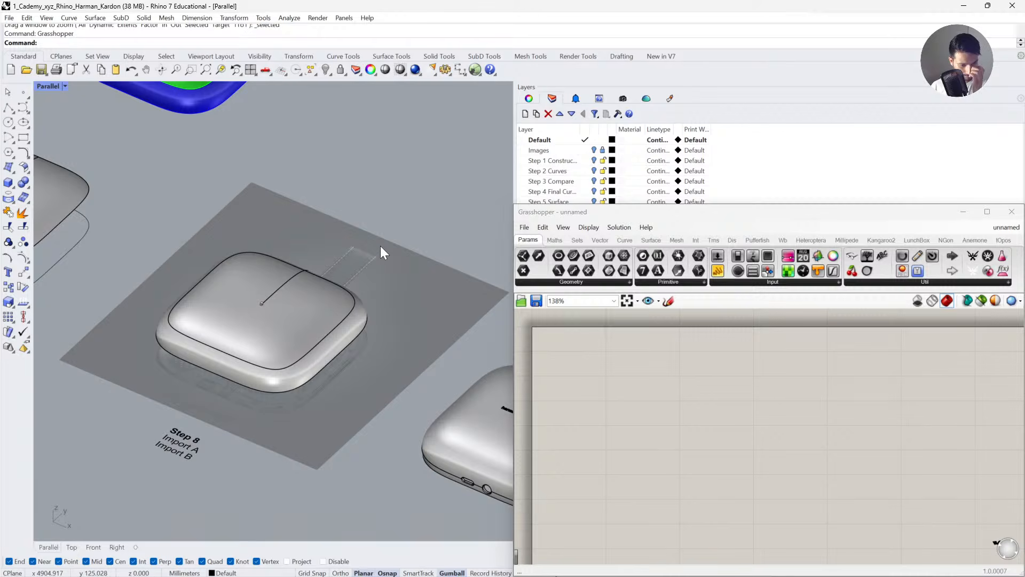
{"action": "double_click", "coordinate": [628, 207]}
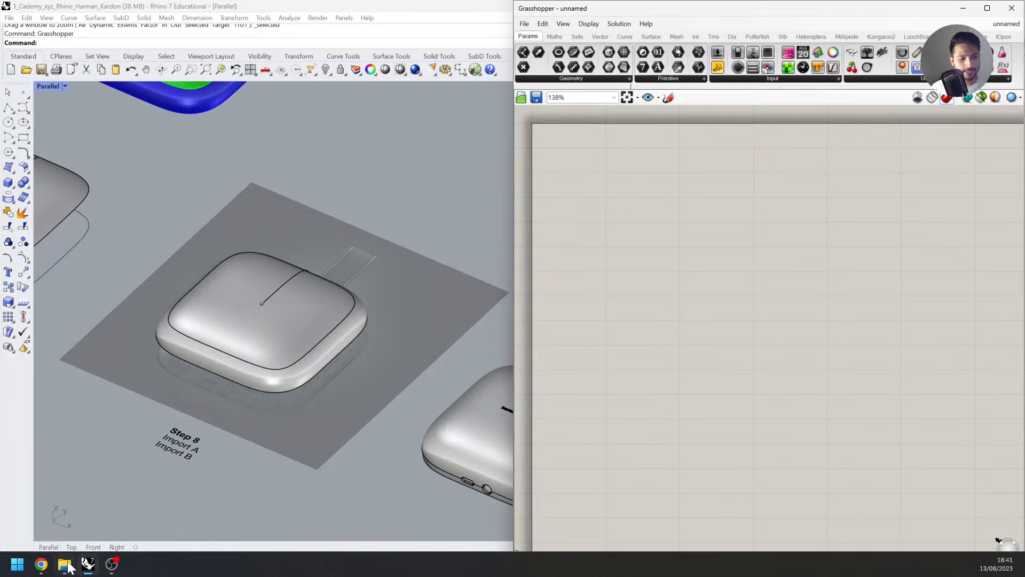
Load the definition file 2_Cademy_xyz_Grasshopper_Harman_Kardon from the project folder onto the Grasshopper canvas and minimise the folder window.
{"action": "mouse_move", "coordinate": [64, 564]}
{"action": "left_click", "coordinate": [85, 526]}
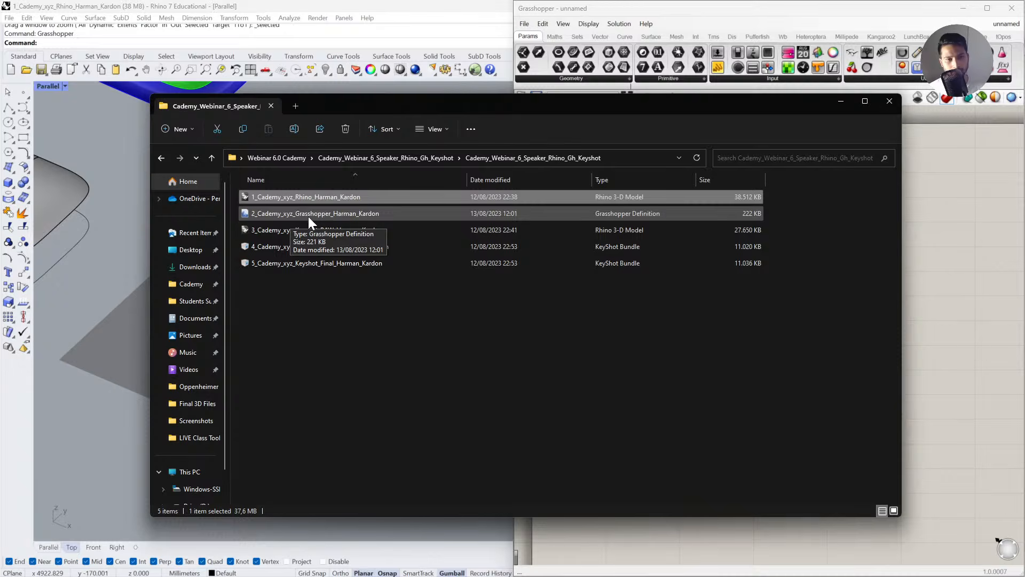
{"action": "left_click_drag", "start_coordinate": [284, 213], "coordinate": [944, 240]}
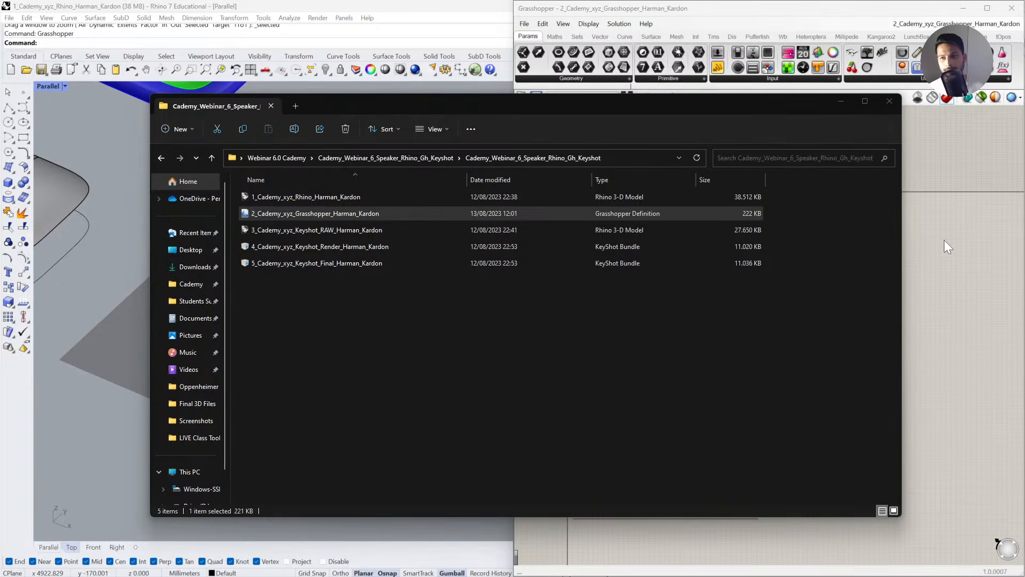
{"action": "left_click", "coordinate": [840, 102]}
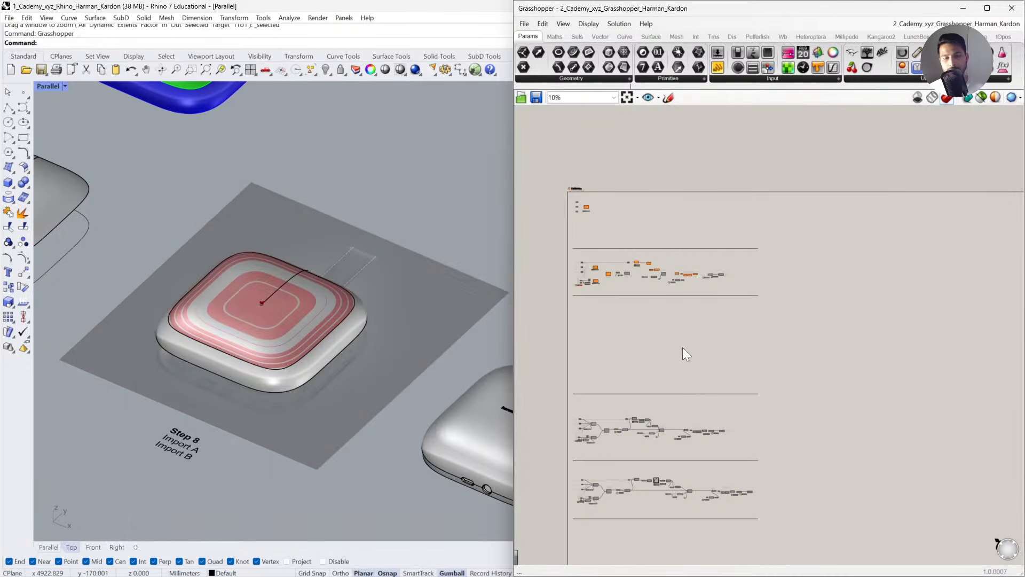
Examine the definition's layout and its first group of unconnected surface, point and curve parameters, Contour component and Contour Space slider.
{"action": "right_click_drag", "start_coordinate": [682, 347], "coordinate": [752, 313]}
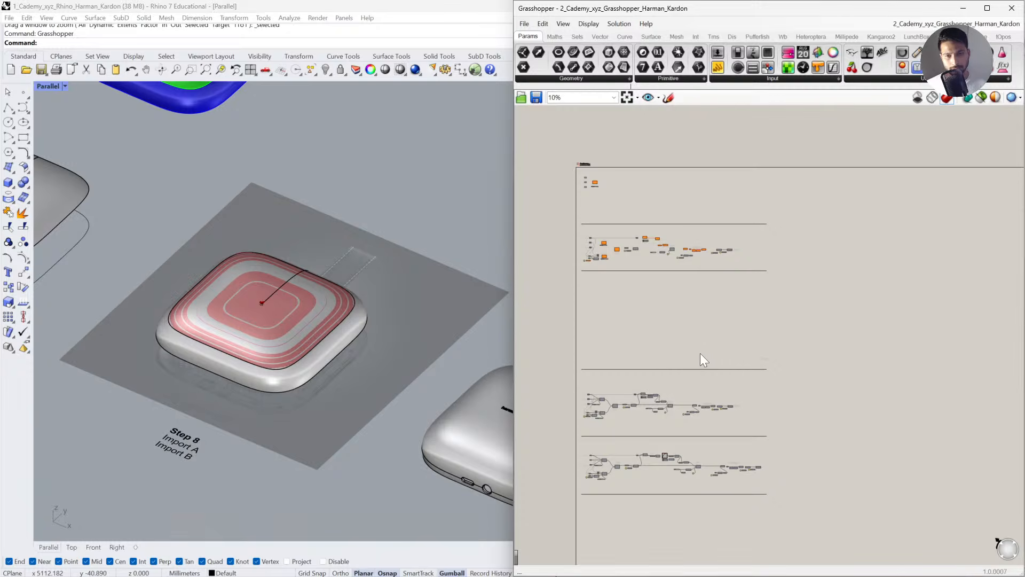
{"action": "scroll", "coordinate": [595, 176], "scroll_direction": "up", "scroll_amount": 3}
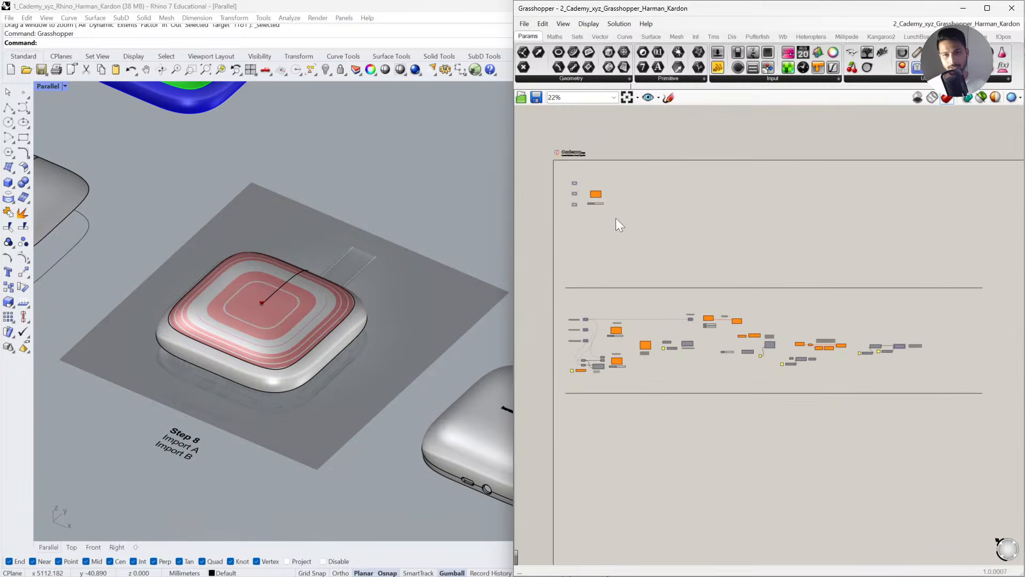
{"action": "scroll", "coordinate": [616, 226], "scroll_direction": "up", "scroll_amount": 2}
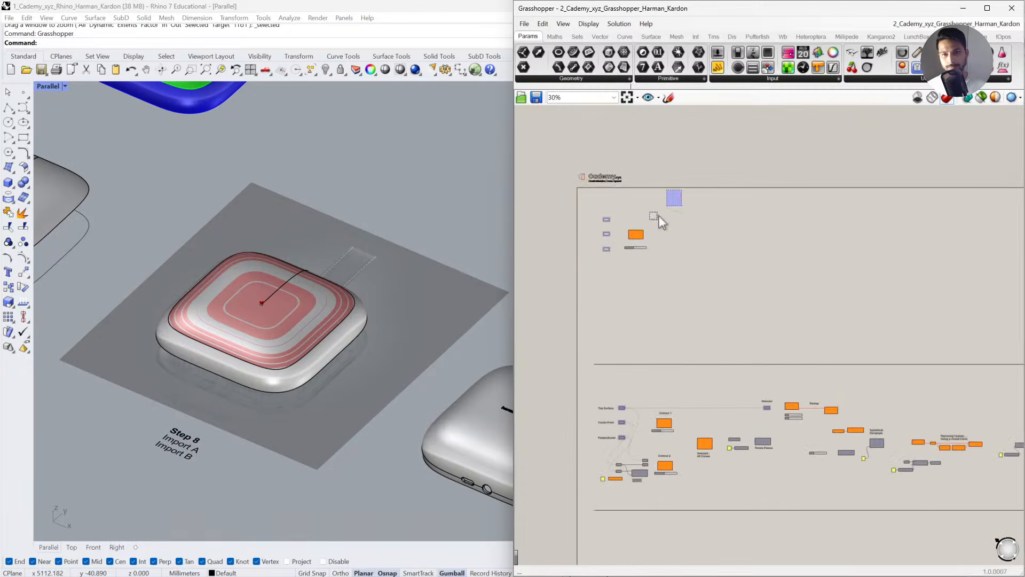
{"action": "left_click_drag", "start_coordinate": [659, 216], "coordinate": [591, 262]}
{"action": "left_click", "coordinate": [632, 311]}
{"action": "scroll", "coordinate": [685, 229], "scroll_direction": "down", "scroll_amount": 1}
{"action": "right_click_drag", "start_coordinate": [684, 230], "coordinate": [648, 210]}
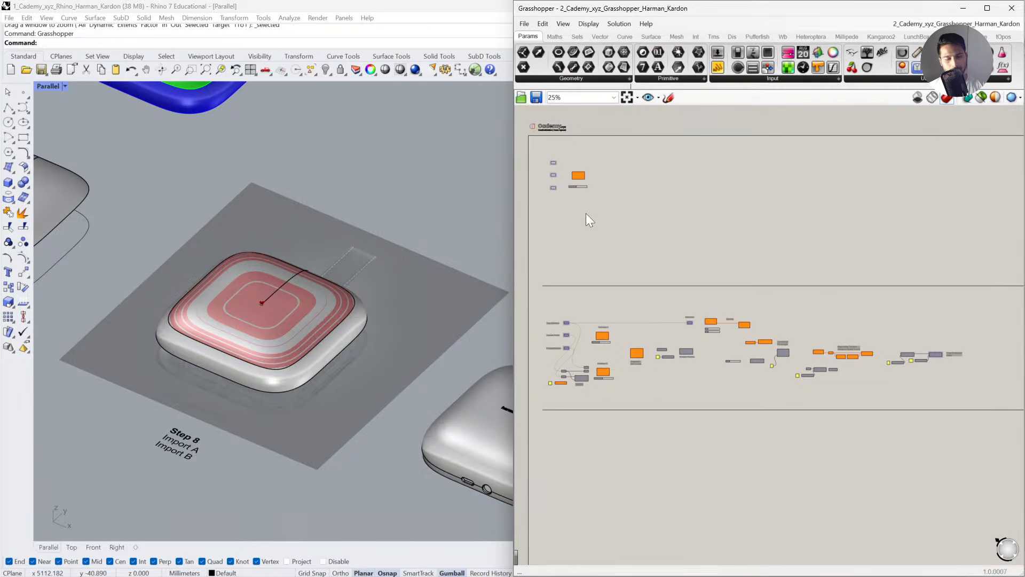
{"action": "right_click_drag", "start_coordinate": [586, 213], "coordinate": [607, 243]}
{"action": "scroll", "coordinate": [591, 227], "scroll_direction": "up", "scroll_amount": 5}
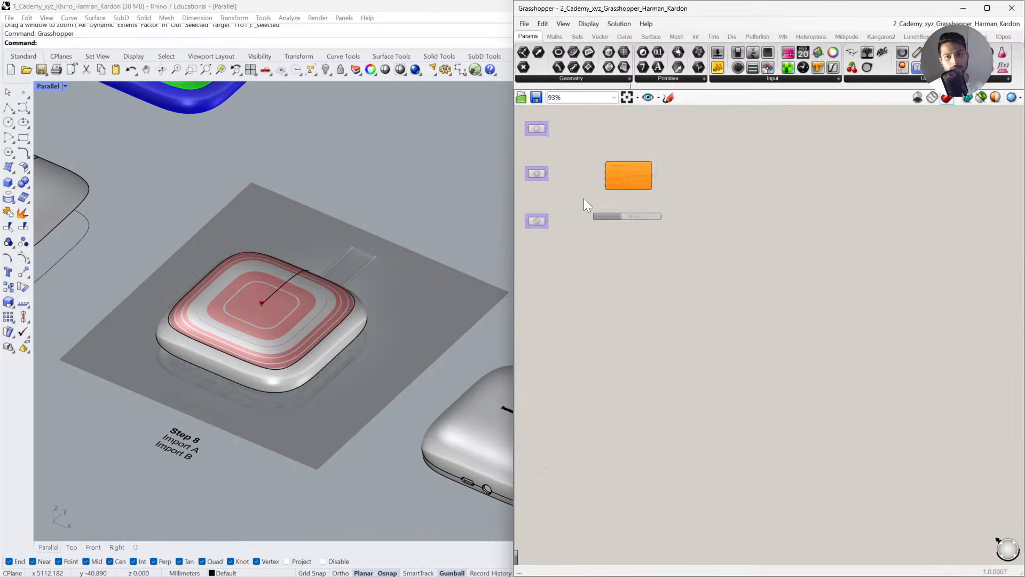
{"action": "right_click_drag", "start_coordinate": [584, 199], "coordinate": [669, 334]}
{"action": "scroll", "coordinate": [680, 308], "scroll_direction": "up", "scroll_amount": 3}
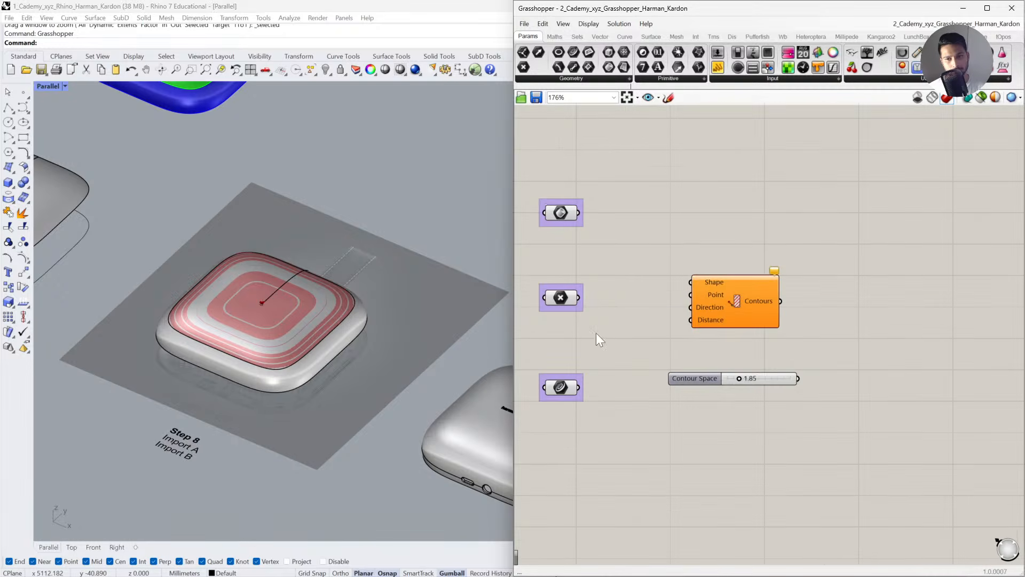
Examine the labelled group with the Top Surface, Center Point and Perpendicular inputs, Contour 1, Contour 2 and the Rotating Vector 90º component.
{"action": "scroll", "coordinate": [600, 277], "scroll_direction": "down", "scroll_amount": 7}
{"action": "right_click_drag", "start_coordinate": [602, 251], "coordinate": [616, 347]}
{"action": "scroll", "coordinate": [601, 370], "scroll_direction": "up", "scroll_amount": 6}
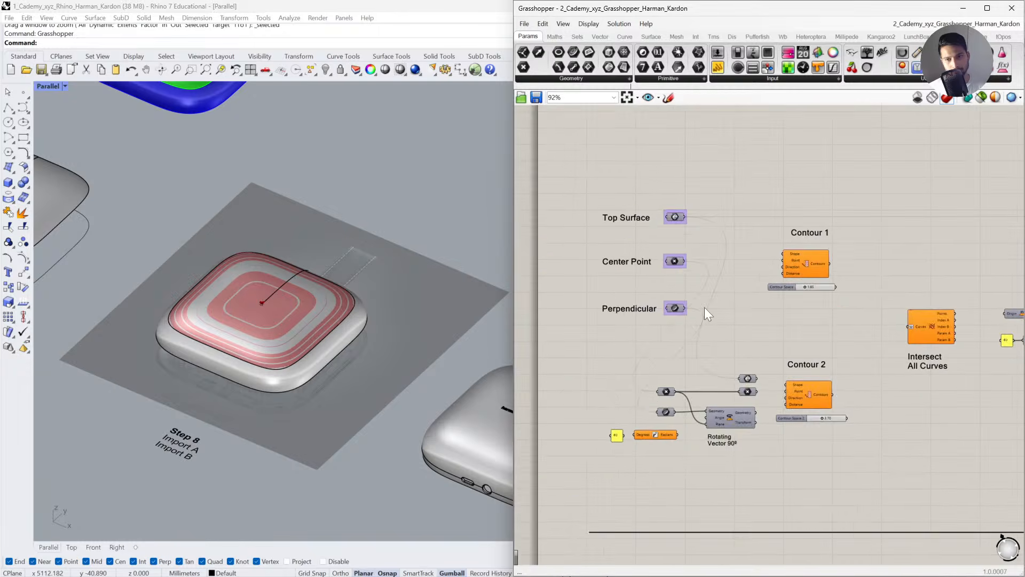
{"action": "right_click_drag", "start_coordinate": [704, 306], "coordinate": [665, 315]}
{"action": "scroll", "coordinate": [773, 364], "scroll_direction": "down", "scroll_amount": 1}
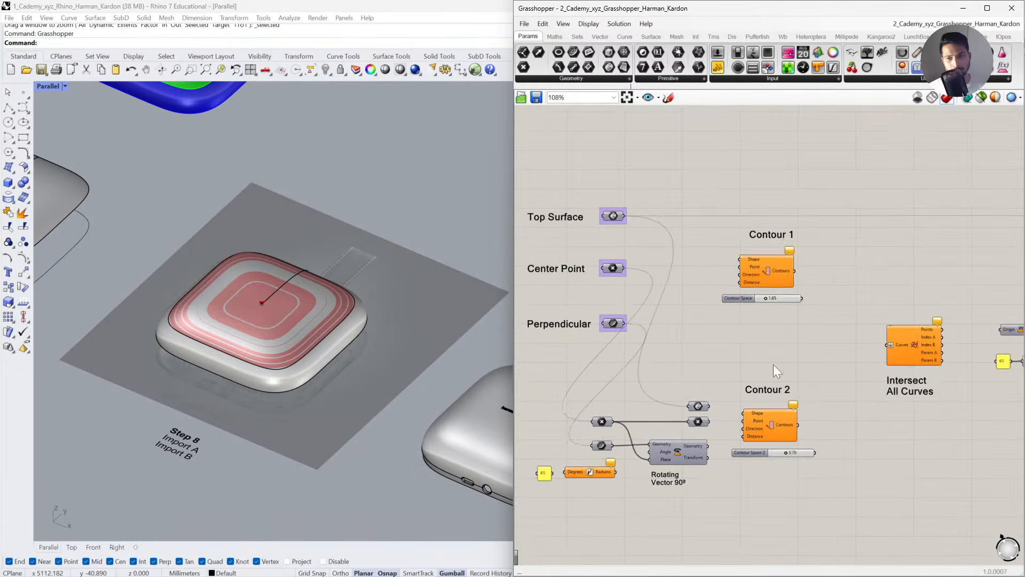
Return to the definition's first parameter group in Grasshopper and show the speaker's top surface in Rhino's Top view.
{"action": "right_click_drag", "start_coordinate": [860, 342], "coordinate": [711, 310]}
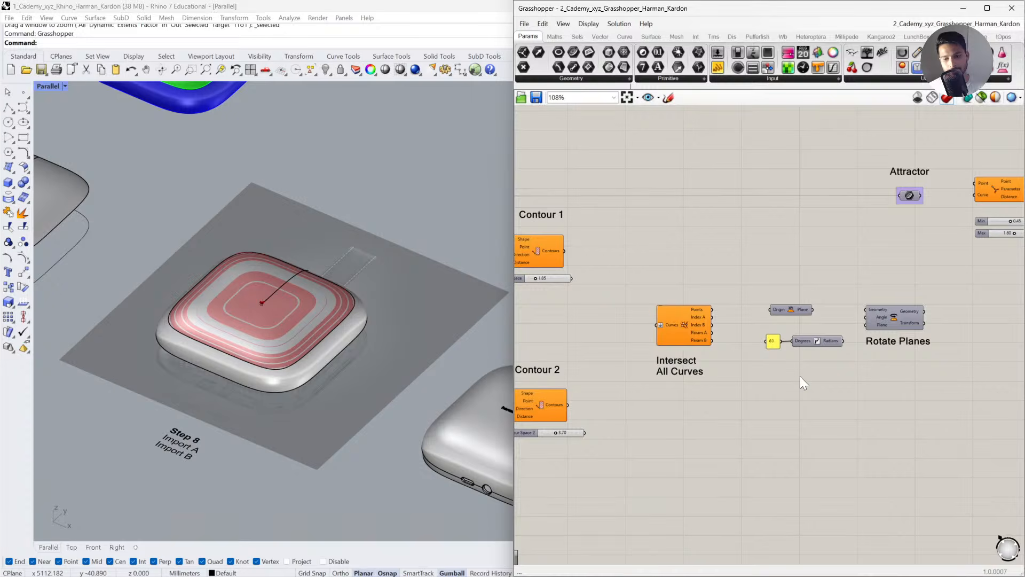
{"action": "scroll", "coordinate": [799, 376], "scroll_direction": "down", "scroll_amount": 5}
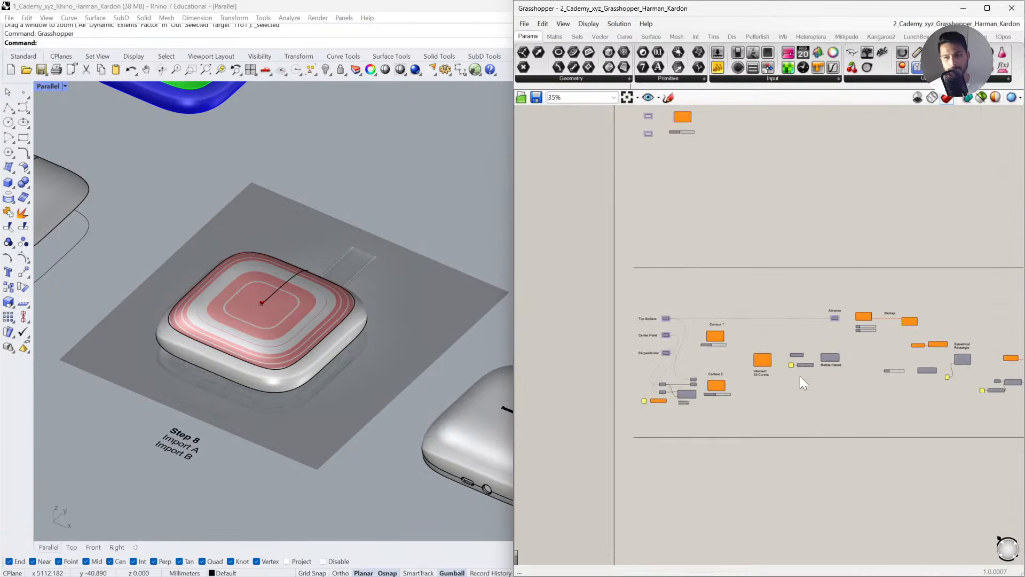
{"action": "right_click_drag", "start_coordinate": [697, 232], "coordinate": [703, 308]}
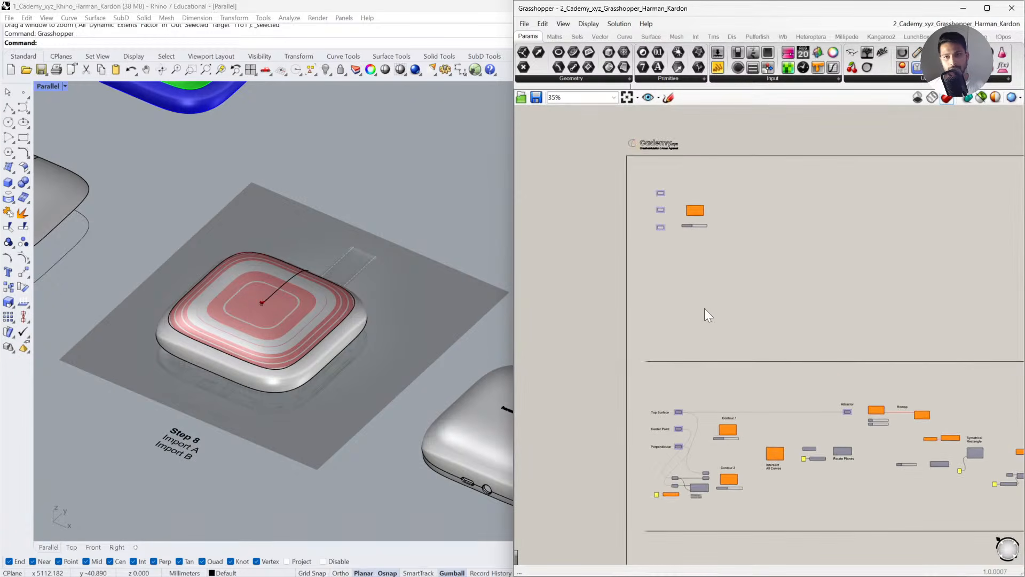
{"action": "left_click", "coordinate": [71, 547]}
{"action": "scroll", "coordinate": [272, 338], "scroll_direction": "up", "scroll_amount": 3}
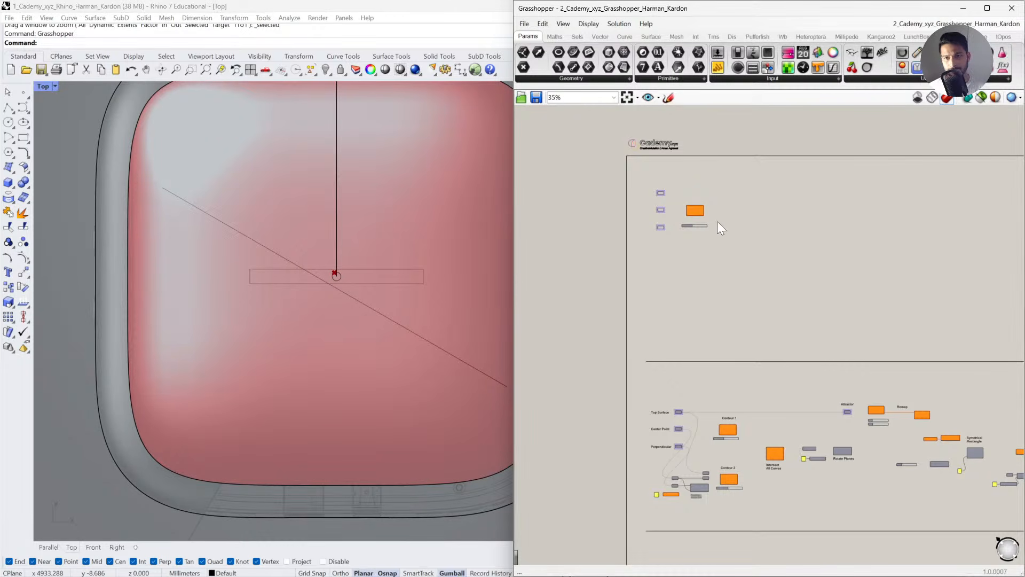
Hide the preview of the Grasshopper geometry parameters and get a close view of the speaker's slotted grille.
{"action": "left_click", "coordinate": [660, 210]}
{"action": "middle_click", "coordinate": [667, 219]}
{"action": "left_click", "coordinate": [701, 193]}
{"action": "left_click", "coordinate": [720, 236]}
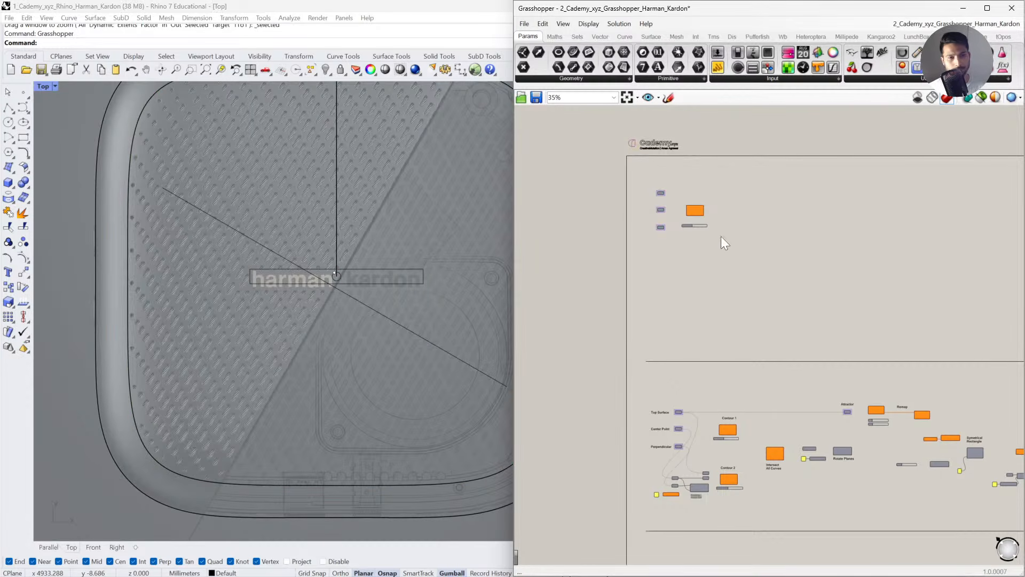
{"action": "scroll", "coordinate": [267, 350], "scroll_direction": "up", "scroll_amount": 1}
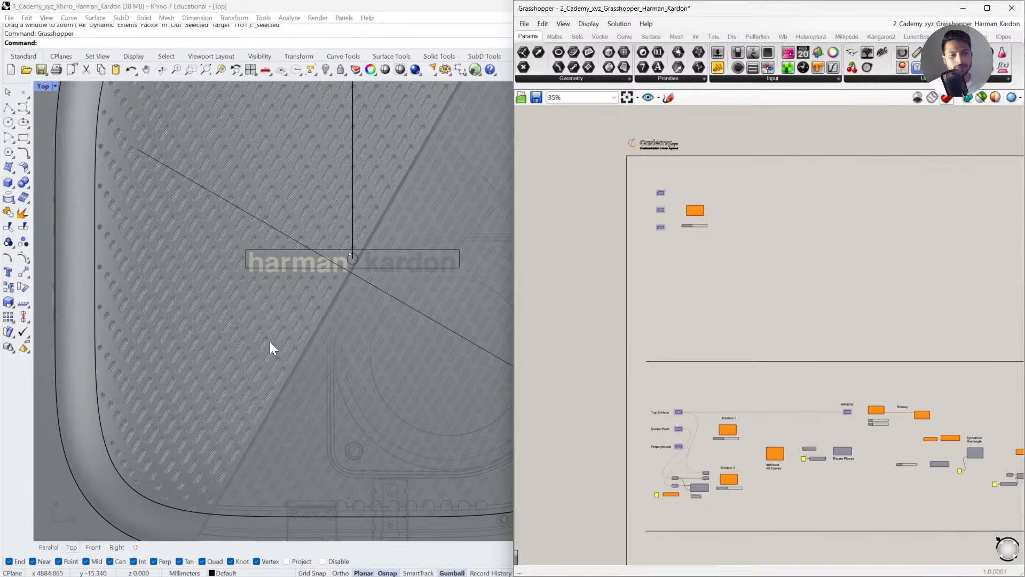
{"action": "scroll", "coordinate": [222, 283], "scroll_direction": "up", "scroll_amount": 2}
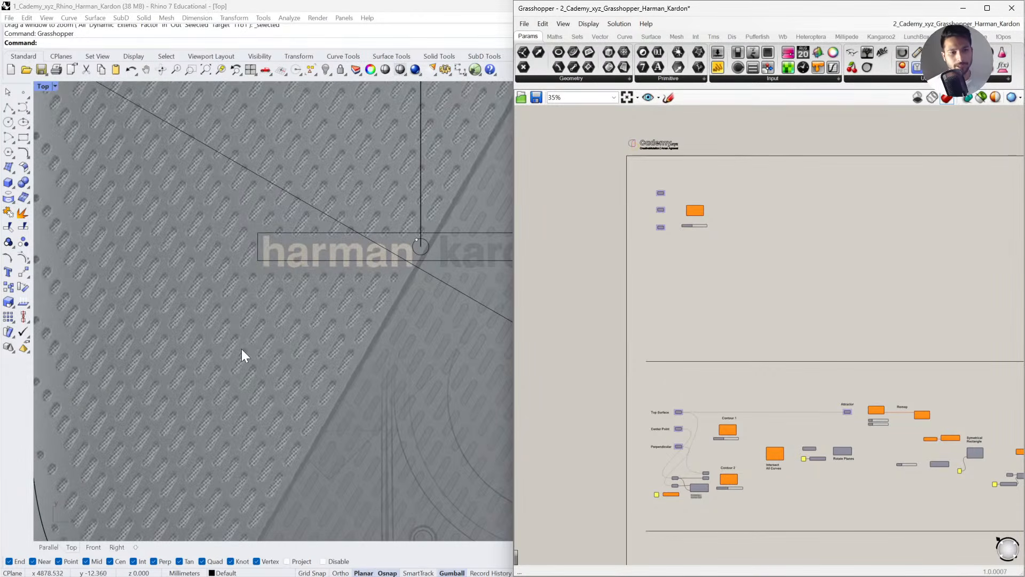
Draw a straight polyline along the diagonal slot rows below the harman logo and shift it closer to the grille's split edge.
{"action": "left_click", "coordinate": [9, 108]}
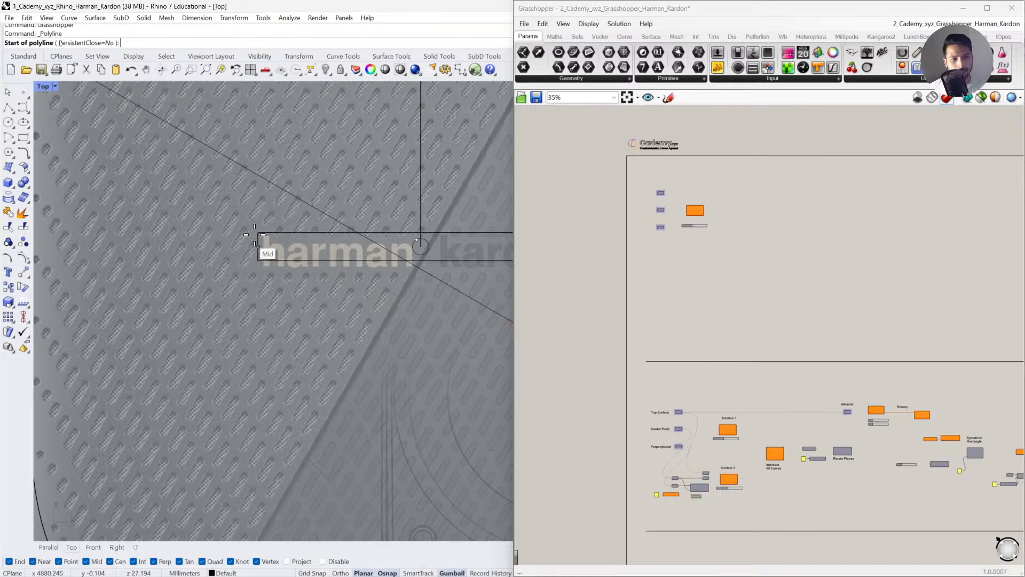
{"action": "left_click", "coordinate": [133, 485]}
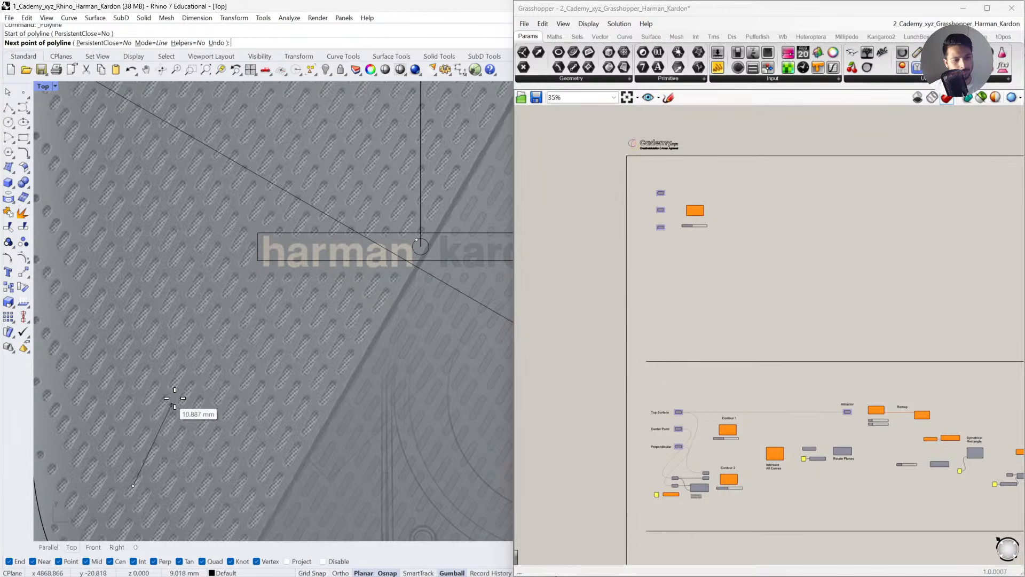
{"action": "left_click", "coordinate": [246, 290]}
{"action": "key", "text": "Return"}
{"action": "left_click_drag", "start_coordinate": [195, 377], "coordinate": [280, 380]}
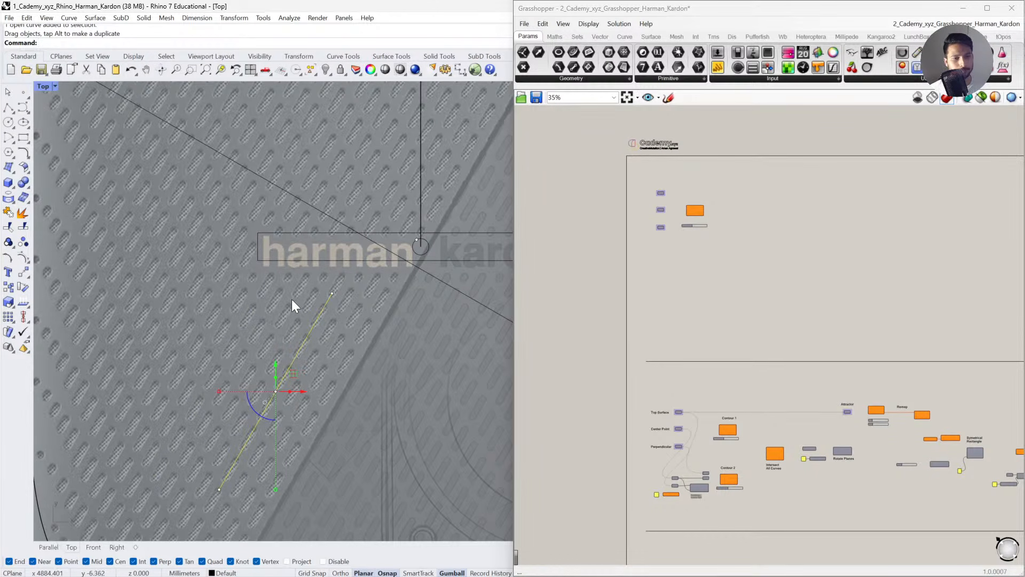
Fine-tune the end points of the diagonal line so it follows a row of slots.
{"action": "left_click", "coordinate": [332, 294], "text": "ctrl+shift"}
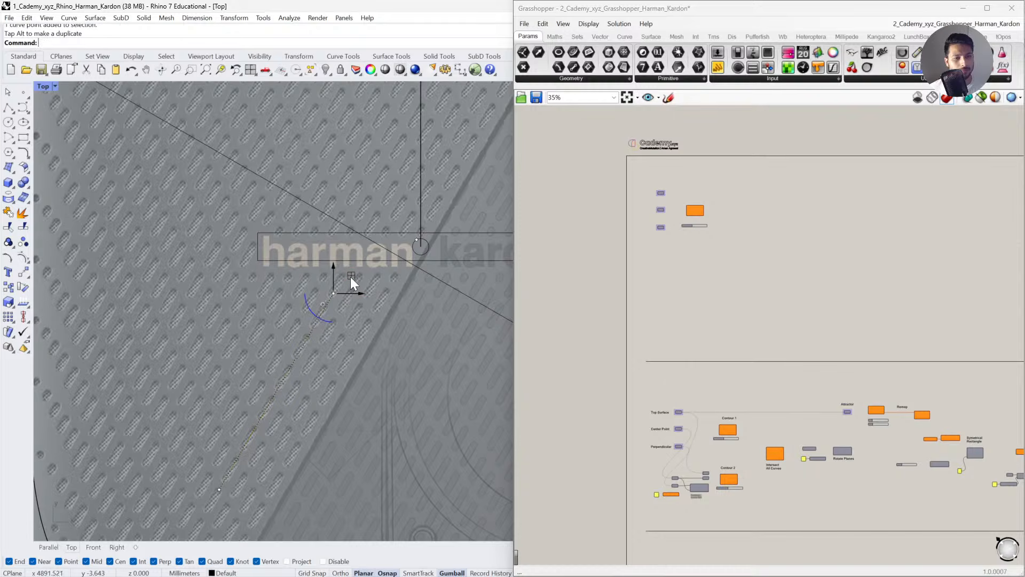
{"action": "key", "text": "Escape"}
{"action": "left_click", "coordinate": [225, 475]}
{"action": "left_click", "coordinate": [220, 491]}
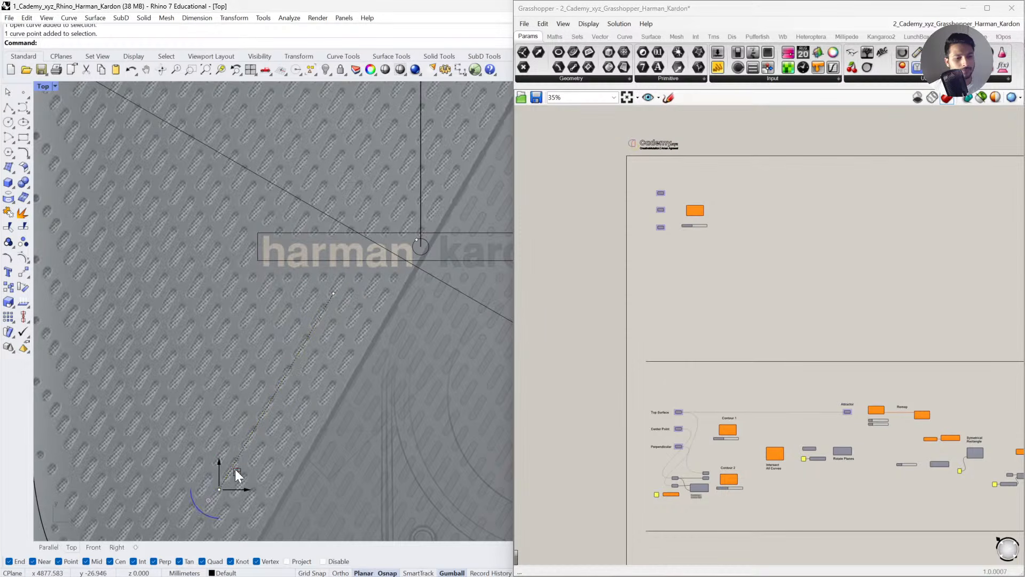
{"action": "left_click_drag", "start_coordinate": [234, 469], "coordinate": [234, 470]}
{"action": "left_click", "coordinate": [287, 470]}
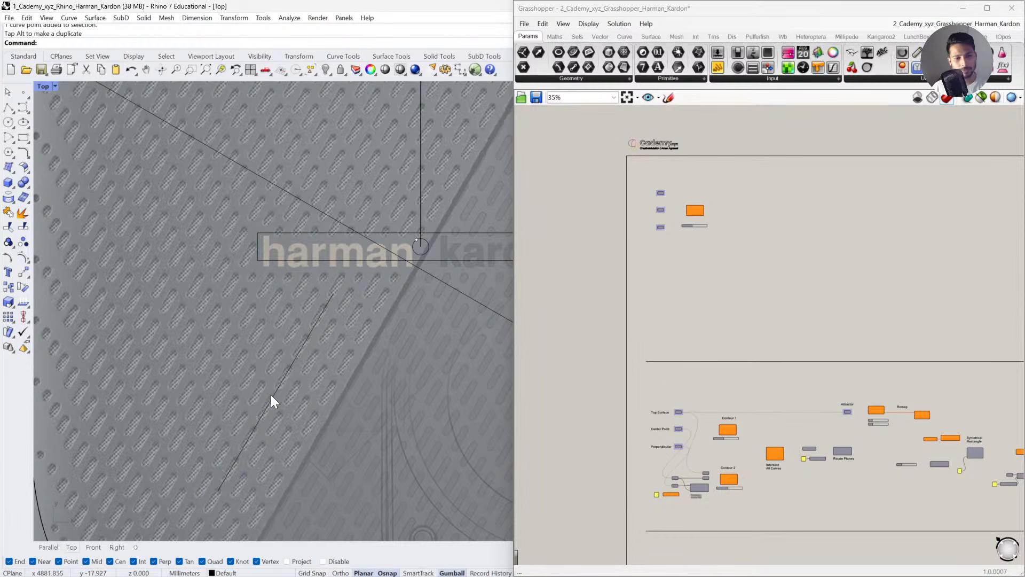
Draw a second straight polyline that crosses the first one, following the slots' opposite diagonal.
{"action": "left_click", "coordinate": [8, 107]}
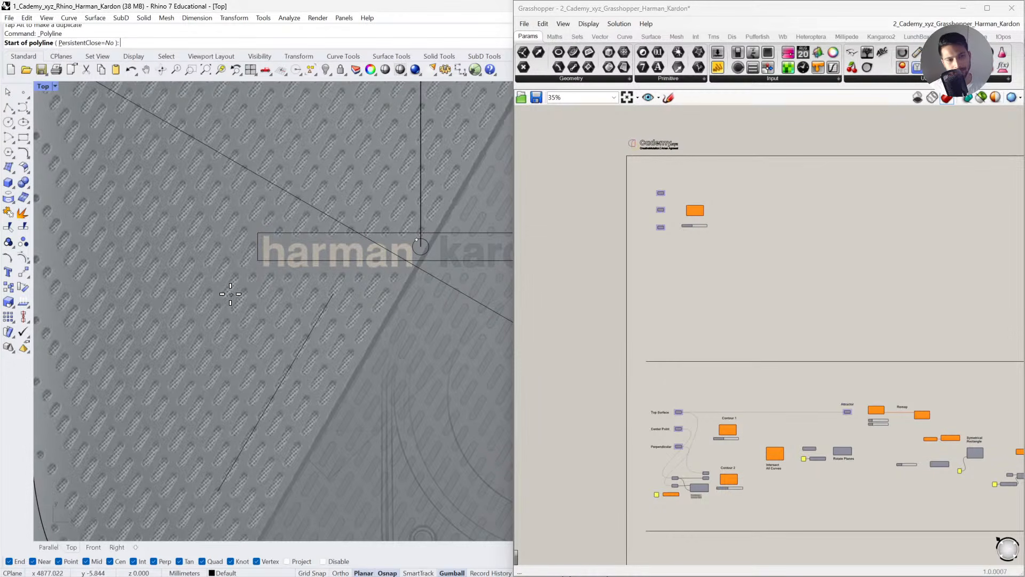
{"action": "left_click", "coordinate": [229, 285]}
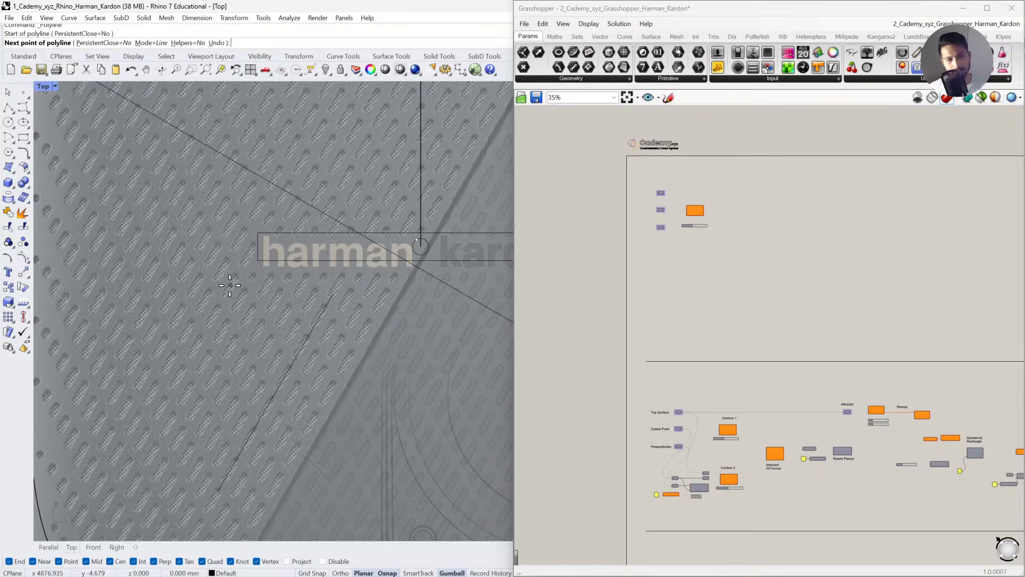
{"action": "left_click", "coordinate": [335, 470]}
{"action": "key", "text": "Return"}
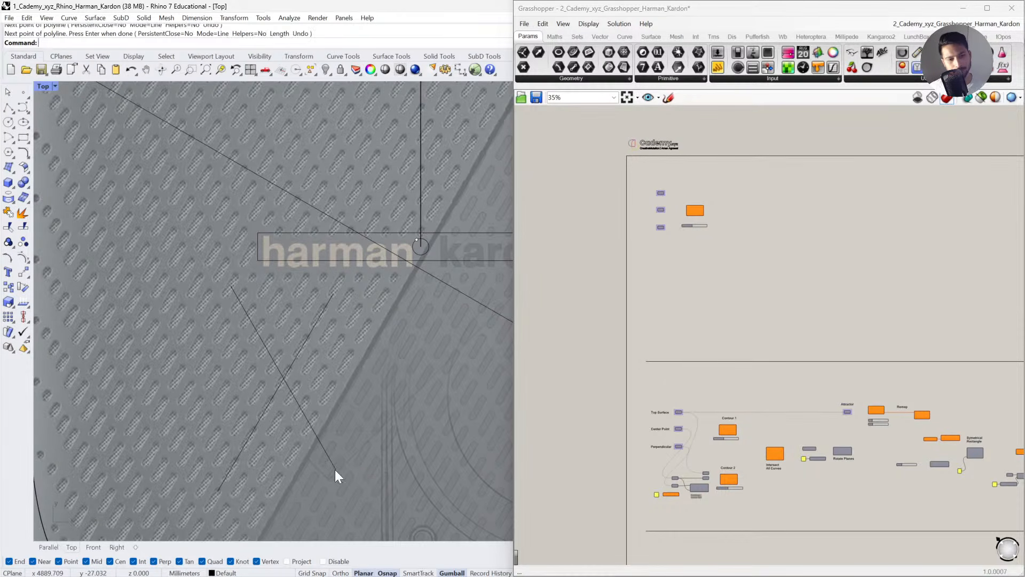
{"action": "left_click_drag", "start_coordinate": [243, 315], "coordinate": [266, 399]}
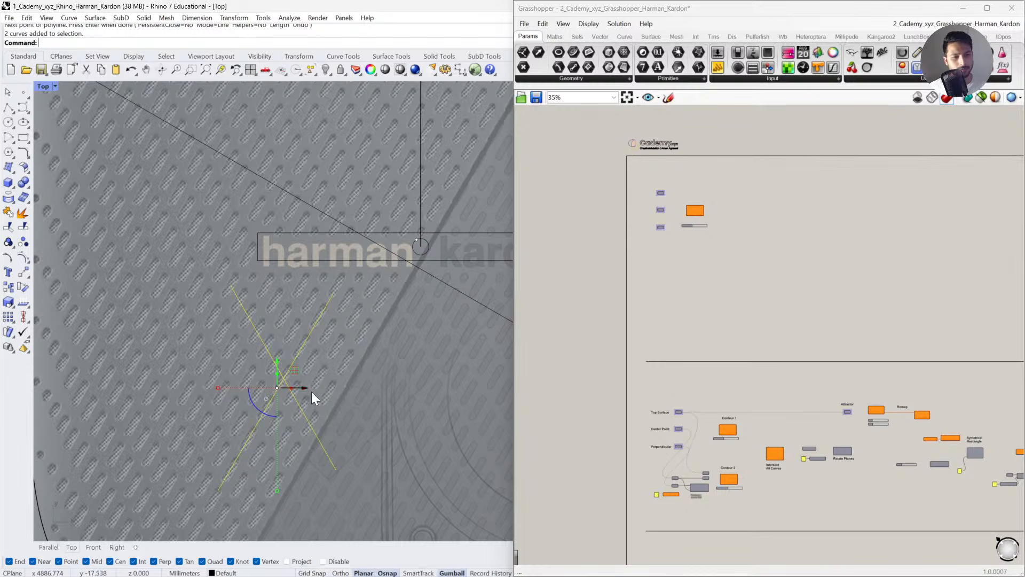
{"action": "key", "text": "Escape"}
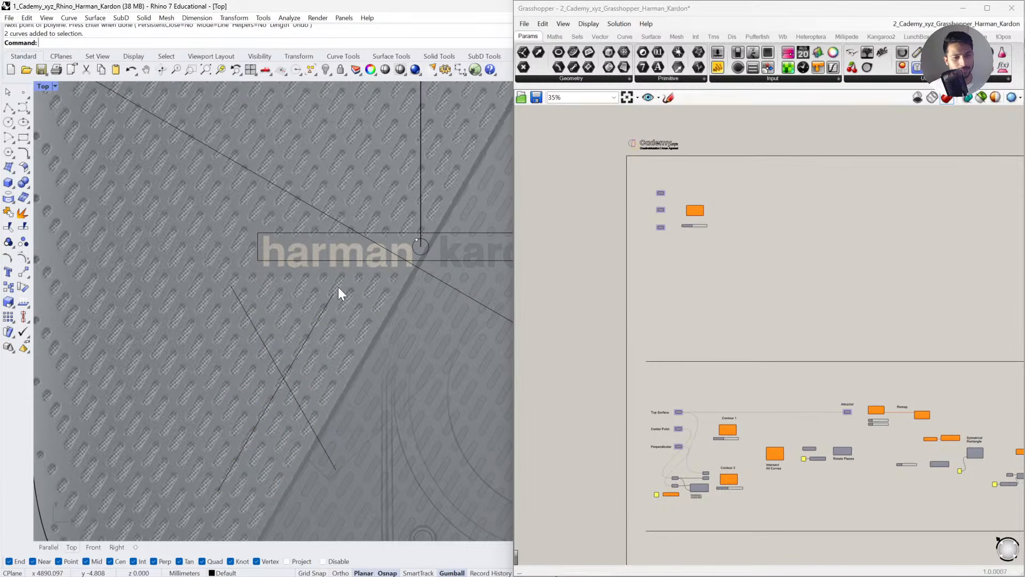
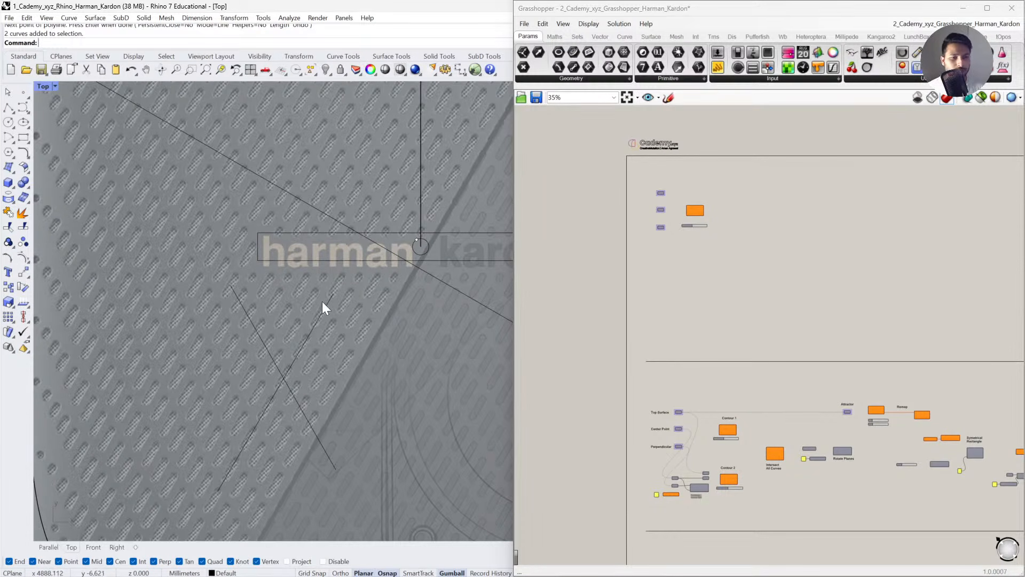
Try moving the first diagonal line up along the slot pattern, then undo the move.
{"action": "left_click", "coordinate": [310, 333]}
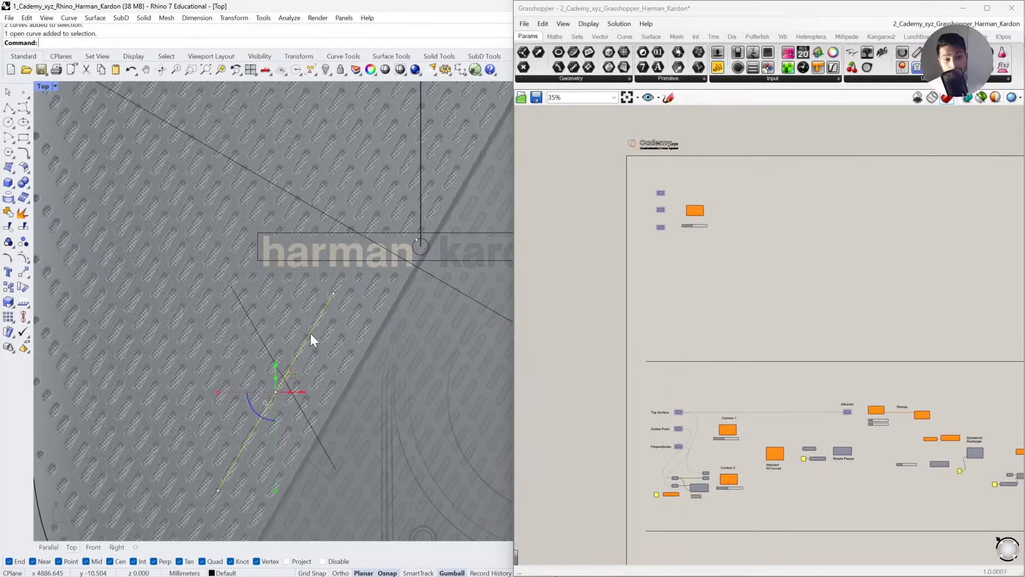
{"action": "key", "text": "Escape"}
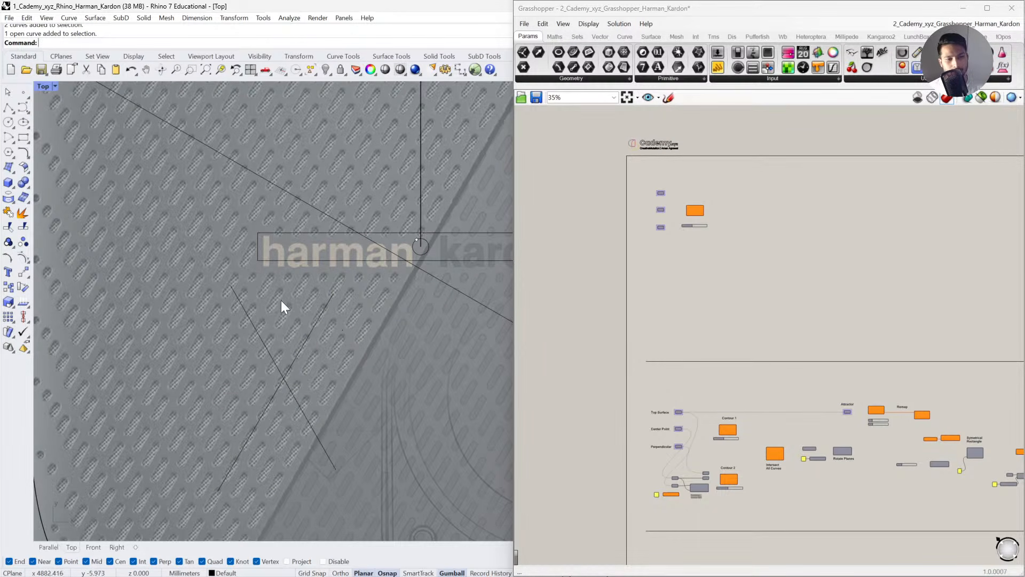
{"action": "left_click_drag", "start_coordinate": [310, 337], "coordinate": [278, 303]}
{"action": "key", "text": "ctrl+z"}
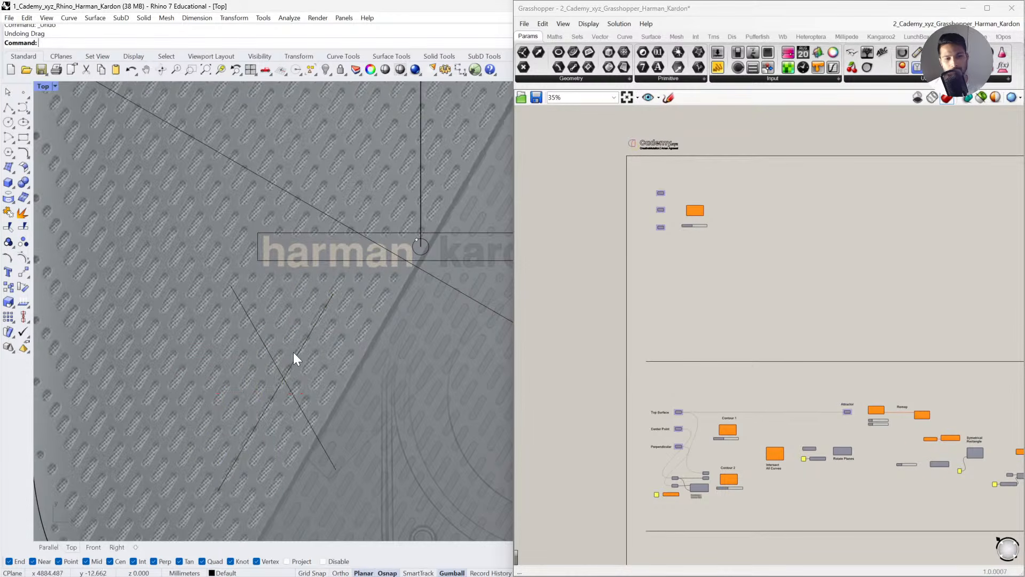
Try rotating the two crossing lines a quarter turn about their midpoints with the gumball, and undo the rotations.
{"action": "left_click", "coordinate": [297, 357]}
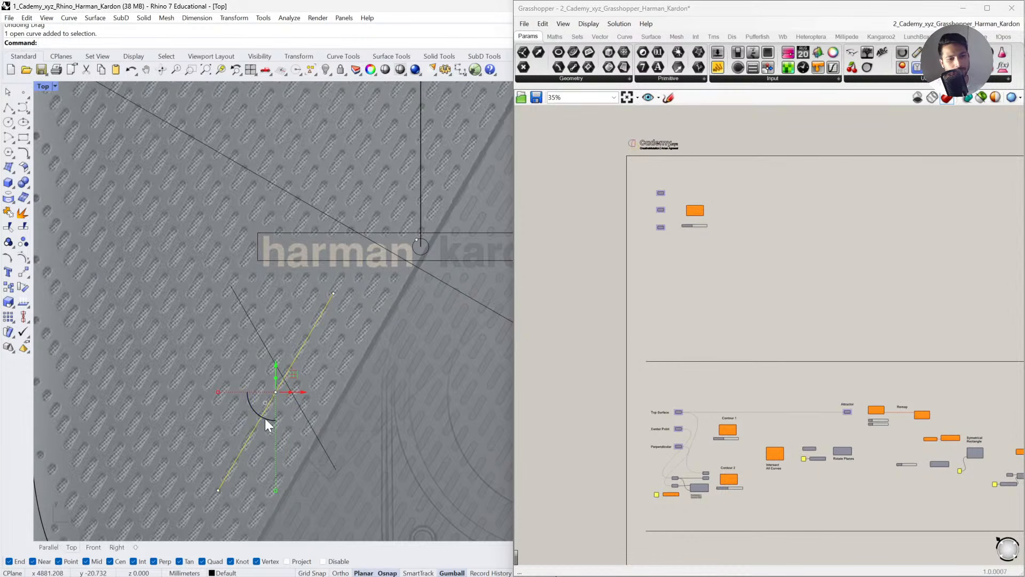
{"action": "left_click_drag", "start_coordinate": [265, 419], "coordinate": [336, 391]}
{"action": "left_click", "coordinate": [397, 341]}
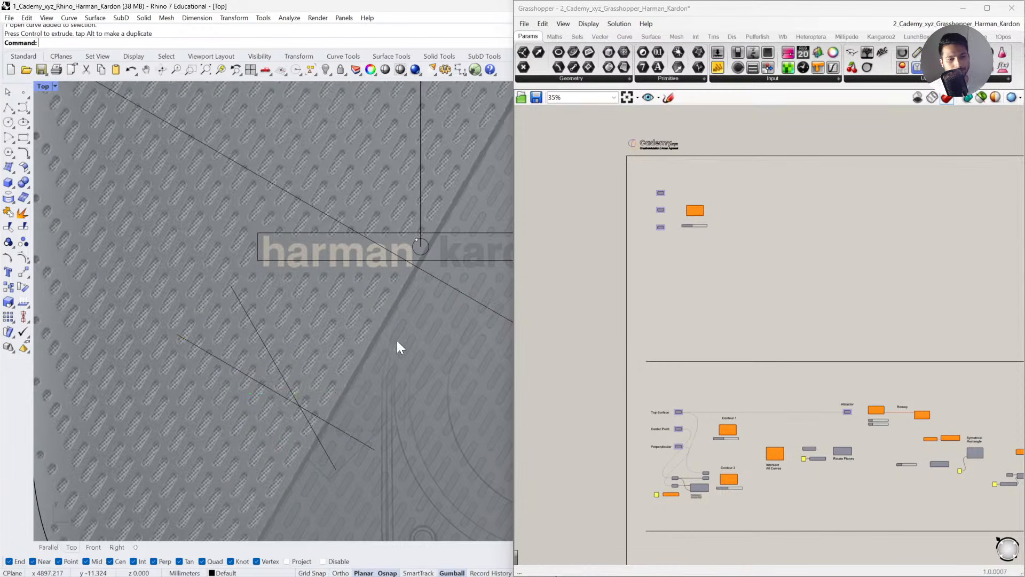
{"action": "left_click", "coordinate": [312, 435]}
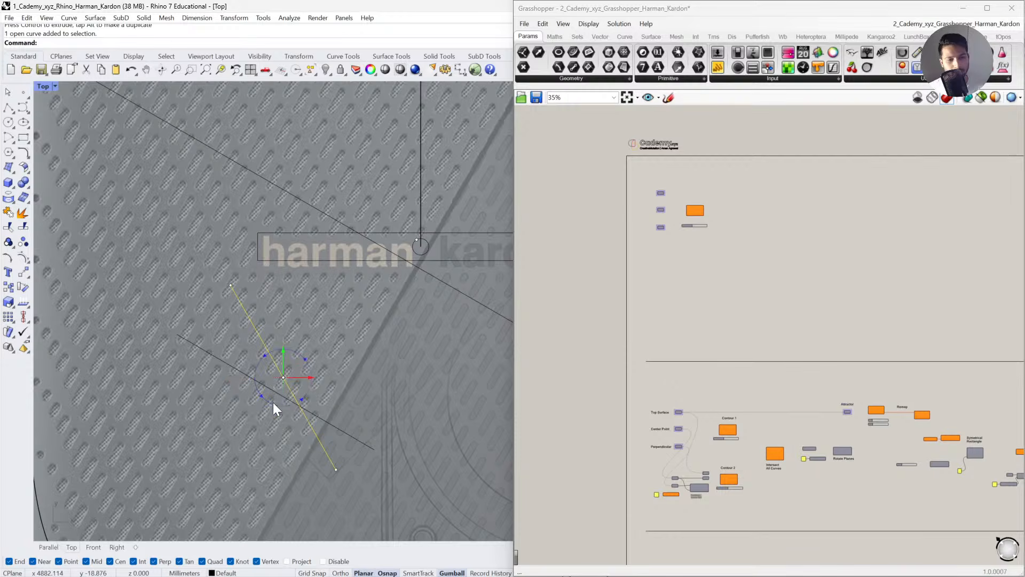
{"action": "left_click_drag", "start_coordinate": [274, 403], "coordinate": [228, 386]}
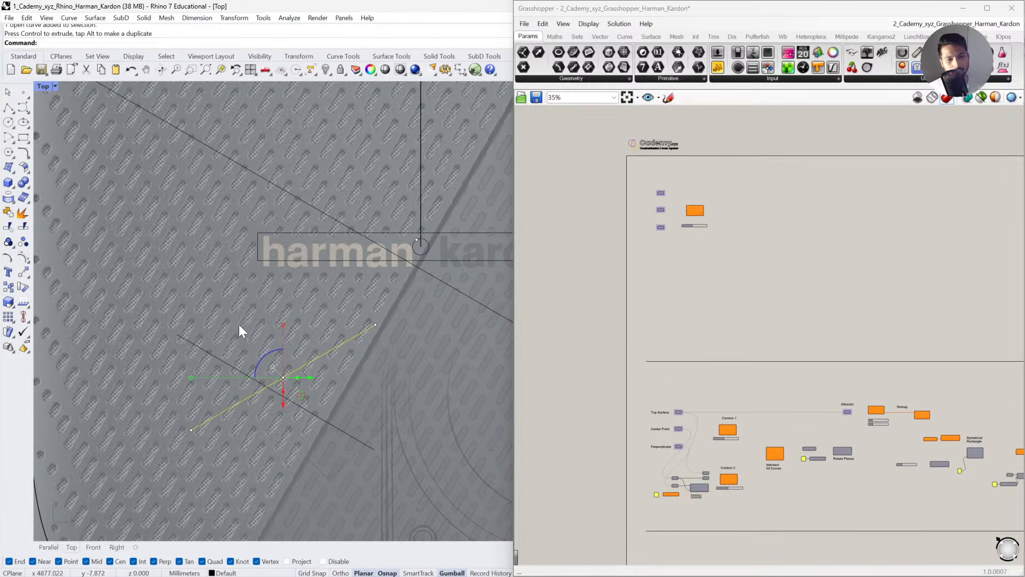
{"action": "key", "text": "ctrl+z"}
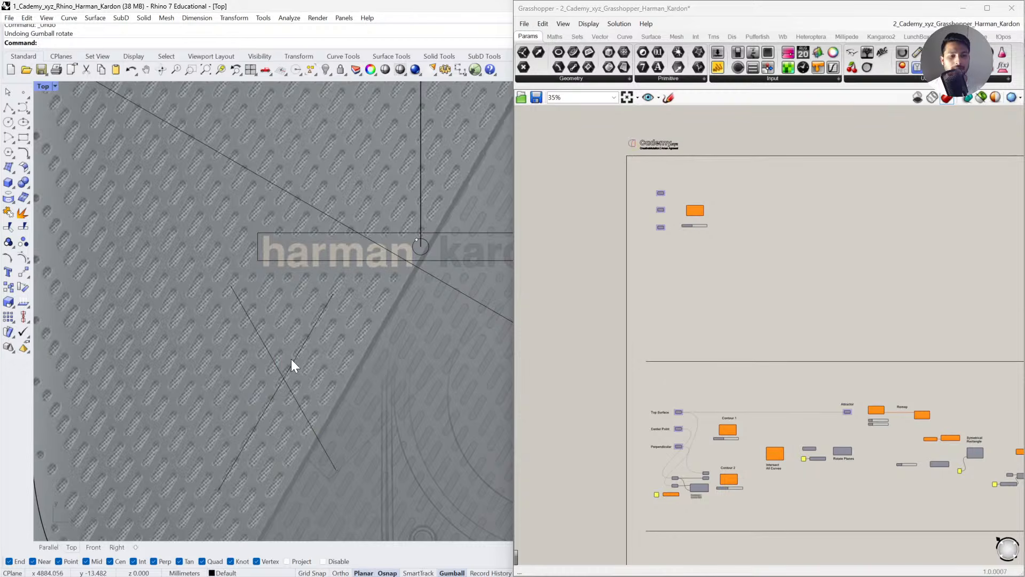
{"action": "left_click", "coordinate": [292, 391]}
{"action": "left_click_drag", "start_coordinate": [274, 406], "coordinate": [220, 391]}
{"action": "key", "text": "ctrl+z"}
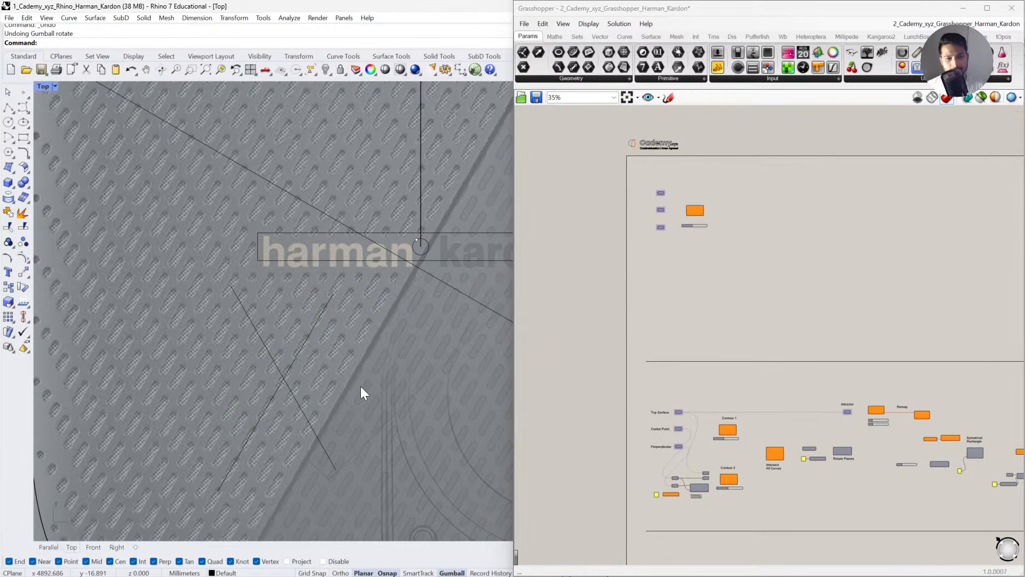
Turn the preview of the surface, point and curve parameters in the first Grasshopper group back on.
{"action": "left_click_drag", "start_coordinate": [639, 251], "coordinate": [669, 176]}
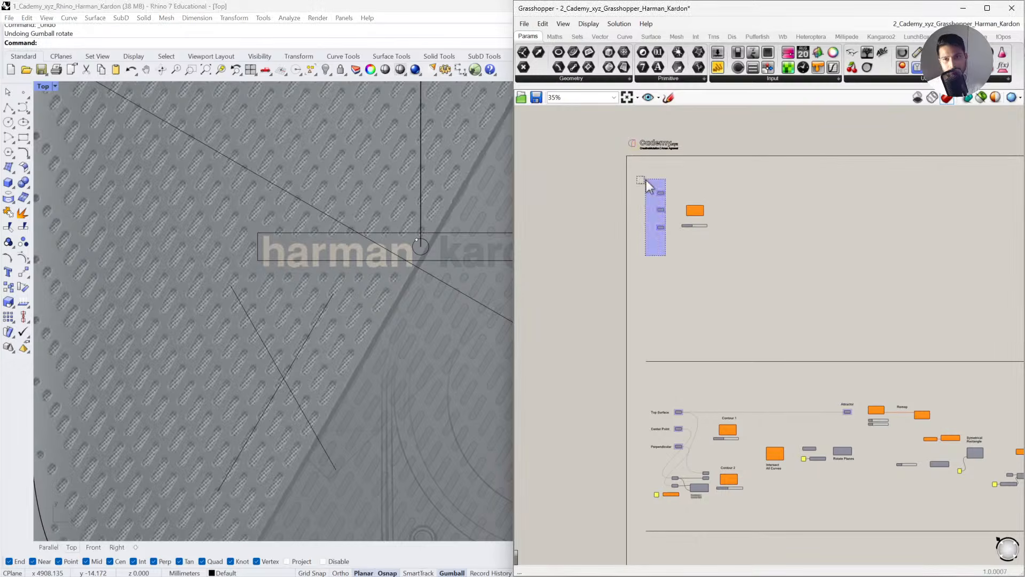
{"action": "key", "text": "space"}
{"action": "left_click", "coordinate": [700, 297]}
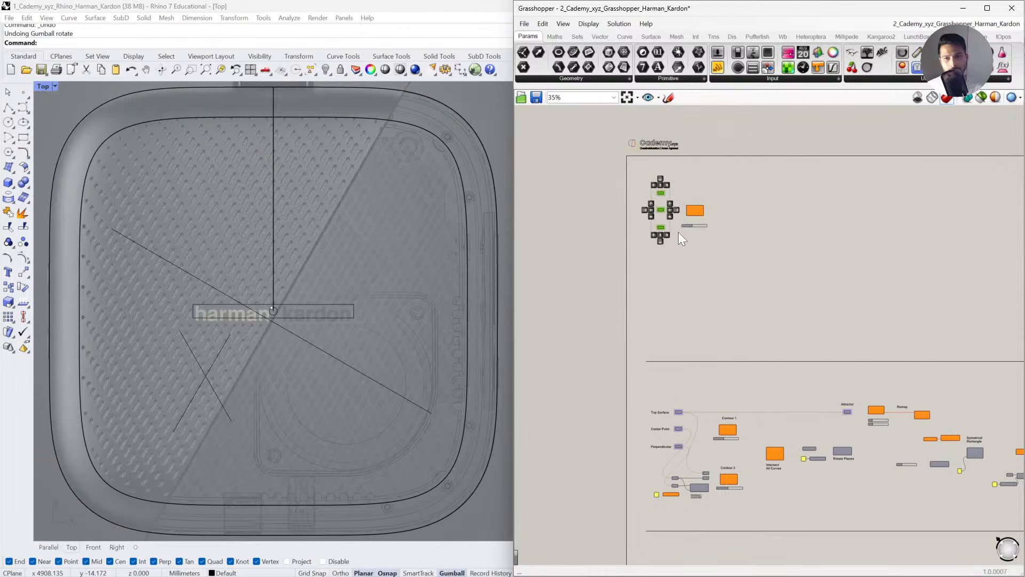
{"action": "key", "text": "space"}
{"action": "left_click", "coordinate": [693, 217]}
{"action": "scroll", "coordinate": [659, 201], "scroll_direction": "up", "scroll_amount": 5}
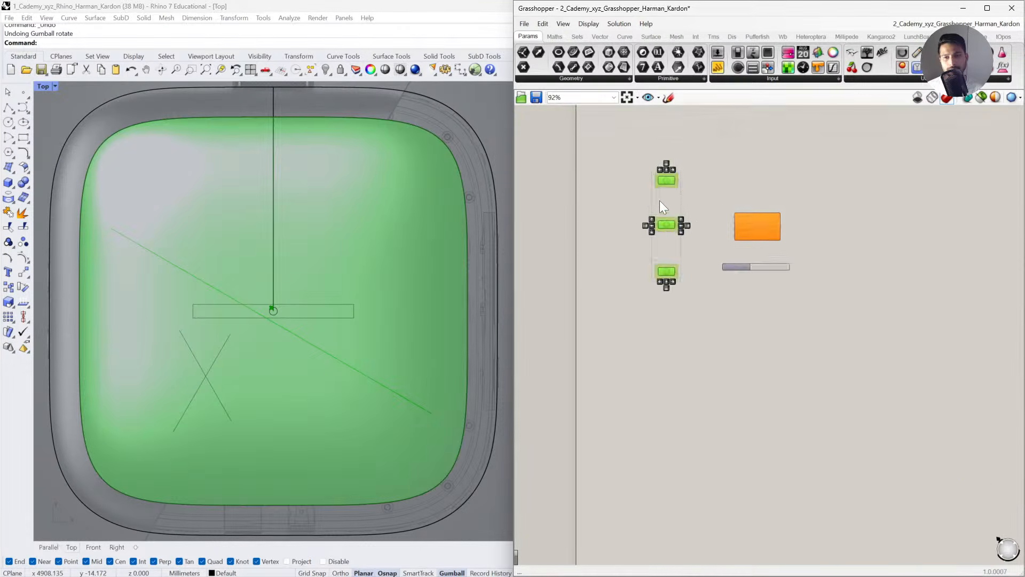
{"action": "left_click", "coordinate": [659, 200]}
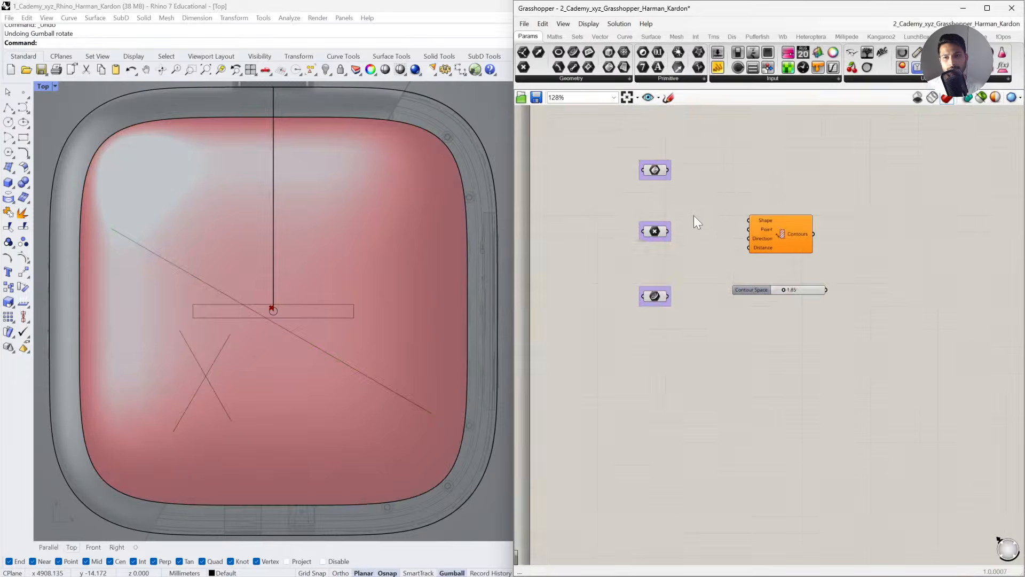
Add the Bifocals component to the canvas so component names are labelled, and centre the first group around Contour.
{"action": "double_click", "coordinate": [720, 191]}
{"action": "type", "text": "bif"}
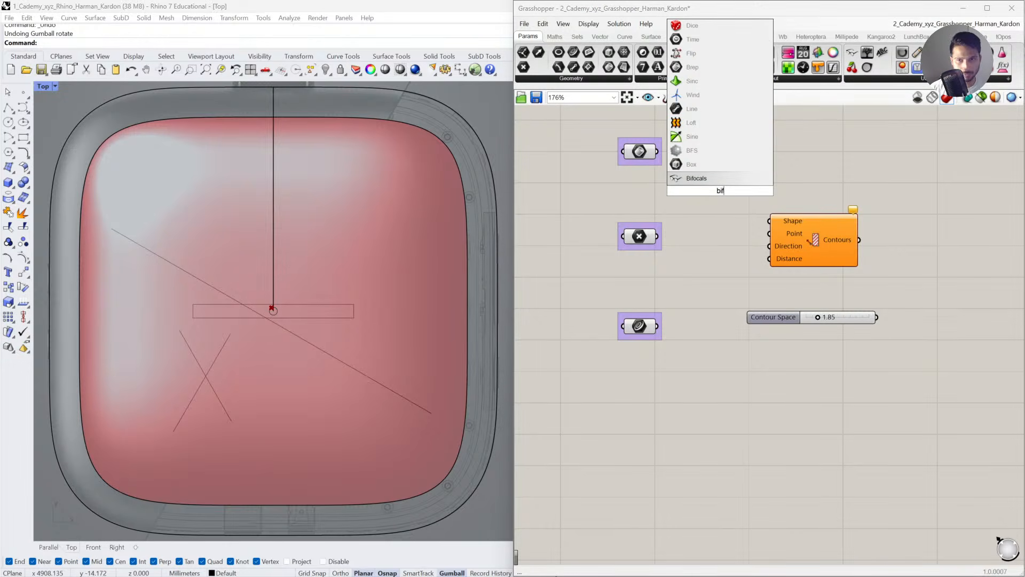
{"action": "left_click", "coordinate": [700, 168]}
{"action": "left_click_drag", "start_coordinate": [699, 185], "coordinate": [416, 144]}
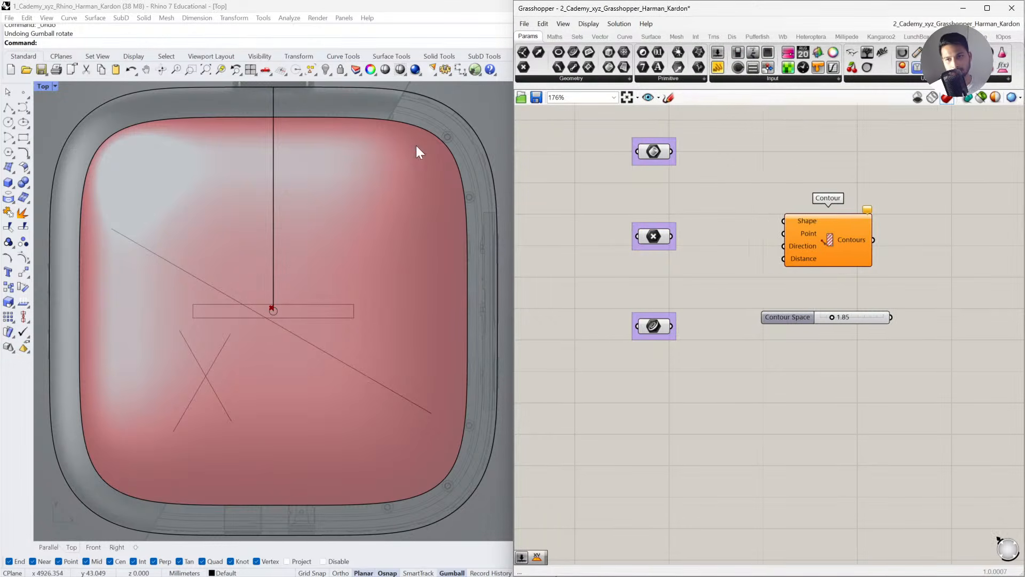
{"action": "left_click_drag", "start_coordinate": [823, 199], "coordinate": [850, 209]}
{"action": "right_click_drag", "start_coordinate": [789, 224], "coordinate": [774, 276]}
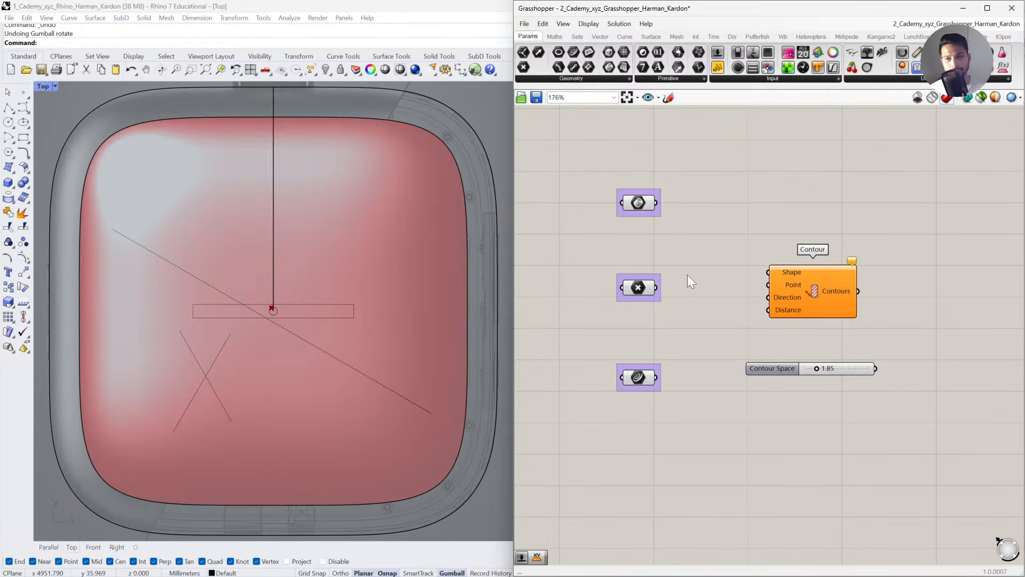
Highlight the referenced top surface from its Grasshopper parameter and check it on the speaker in the Parallel view.
{"action": "left_click", "coordinate": [642, 206]}
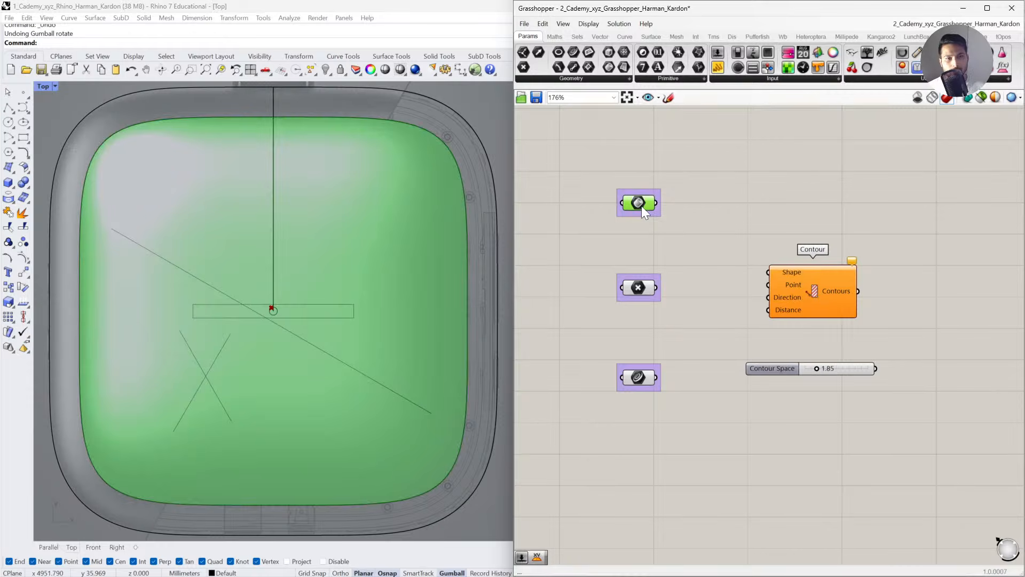
{"action": "left_click", "coordinate": [49, 547]}
{"action": "mouse_move", "coordinate": [331, 373]}
{"action": "right_mouse_down"}
{"action": "mouse_move", "coordinate": [321, 362]}
{"action": "mouse_move", "coordinate": [327, 368]}
{"action": "right_mouse_up"}
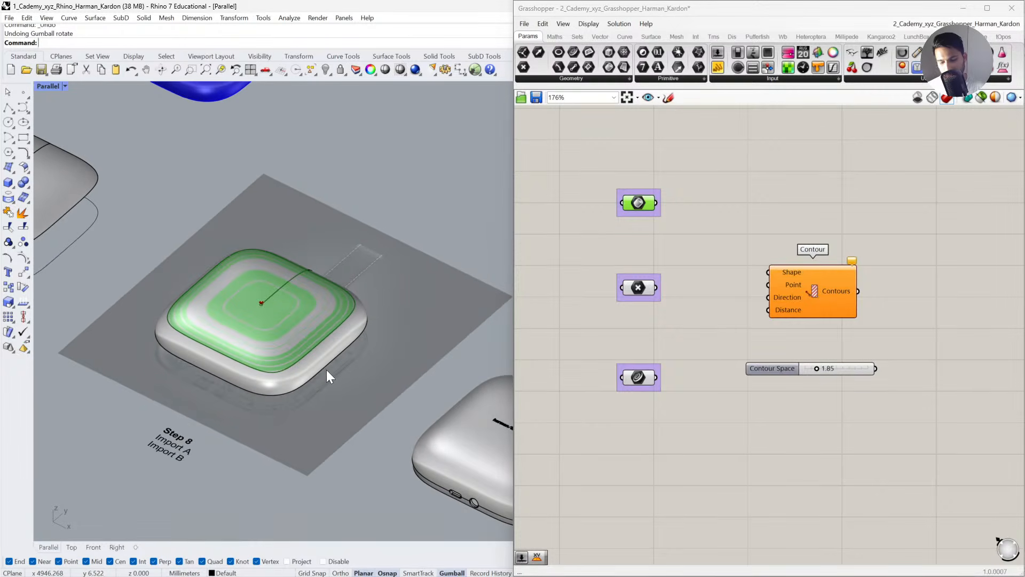
Delete the two crossing lines on the speaker's top surface in the Top view.
{"action": "left_click", "coordinate": [71, 547]}
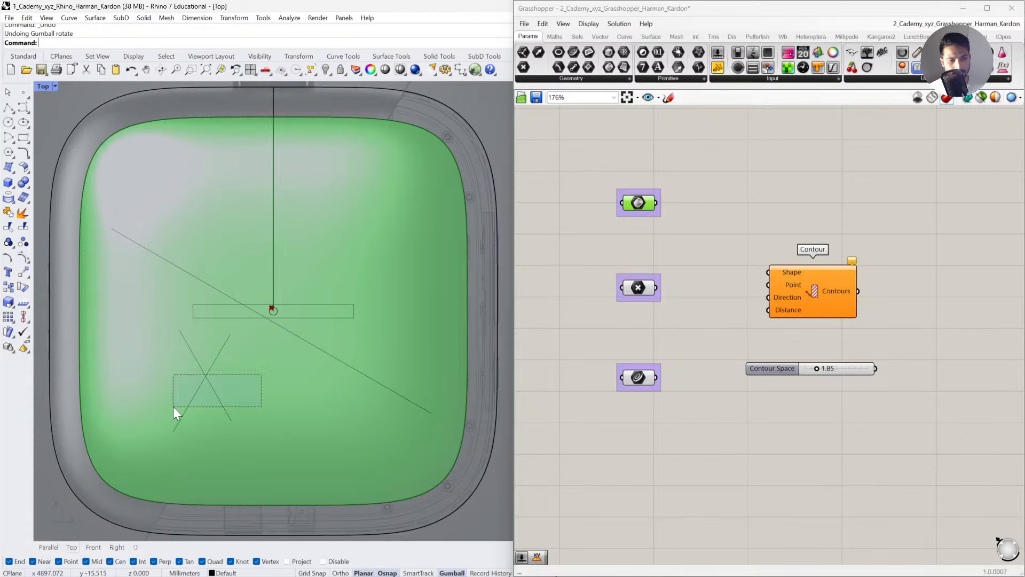
{"action": "left_click_drag", "start_coordinate": [173, 406], "coordinate": [173, 405]}
{"action": "key", "text": "Delete"}
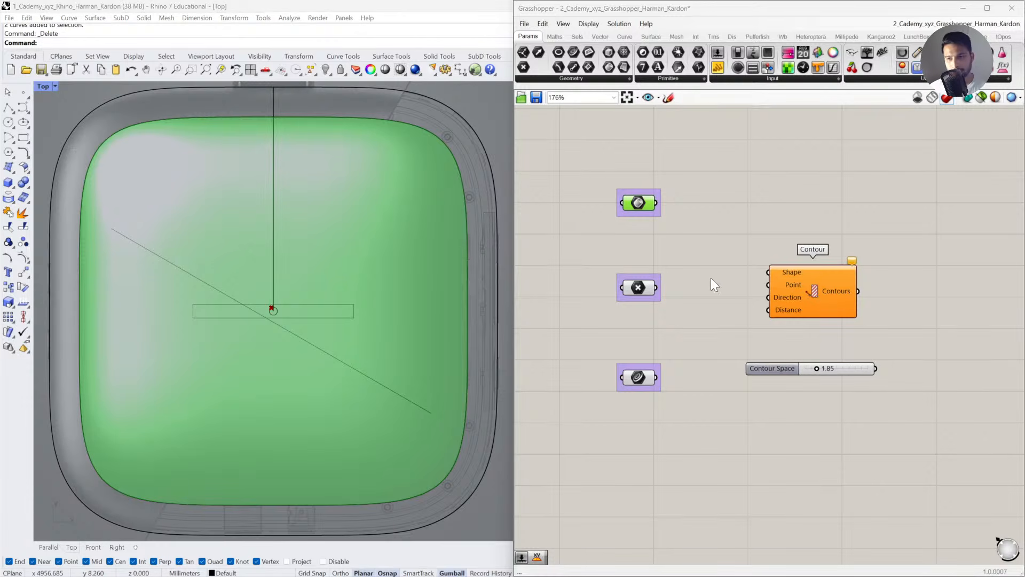
Connect the surface parameter to the Shape input of the Contour component.
{"action": "scroll", "coordinate": [771, 303], "scroll_direction": "up", "scroll_amount": 2}
{"action": "left_click_drag", "start_coordinate": [813, 292], "coordinate": [806, 281]}
{"action": "left_click", "coordinate": [667, 240]}
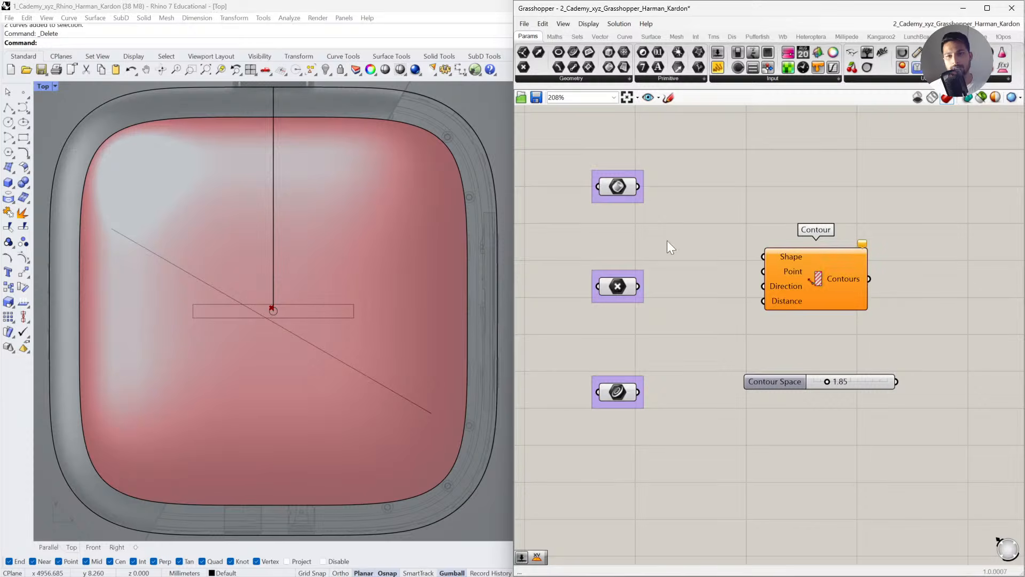
{"action": "left_click", "coordinate": [625, 199]}
{"action": "left_click_drag", "start_coordinate": [640, 188], "coordinate": [764, 256]}
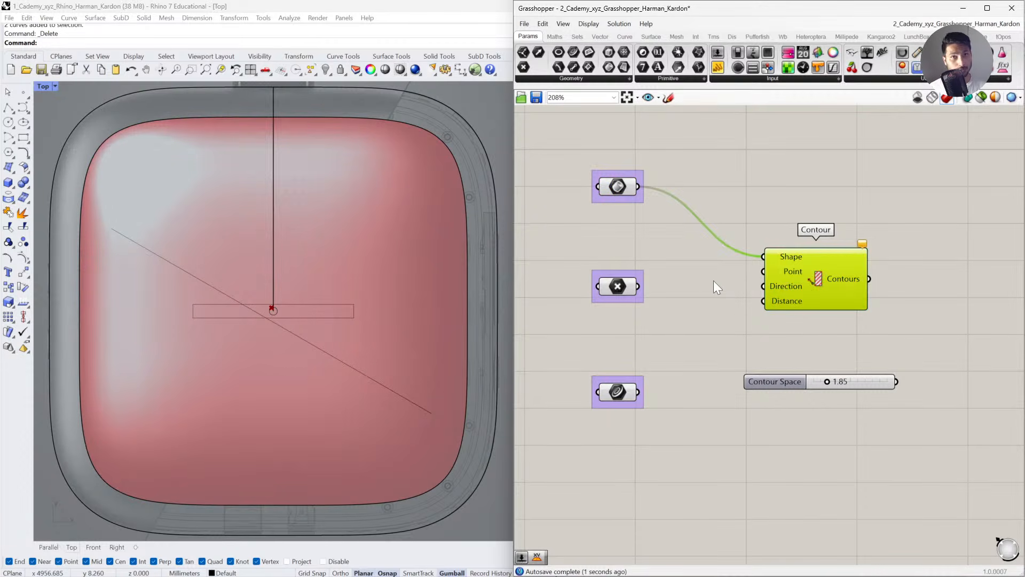
{"action": "left_click", "coordinate": [713, 280]}
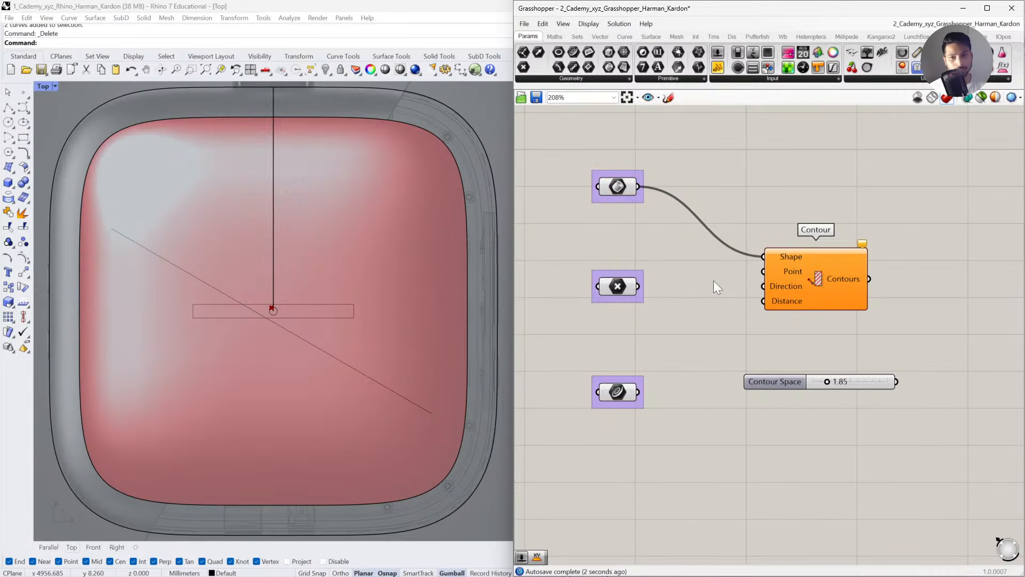
Turn off the preview of the surface parameter to expose the slot pattern around the center point.
{"action": "left_click", "coordinate": [618, 290]}
{"action": "left_click", "coordinate": [671, 322]}
{"action": "scroll", "coordinate": [273, 312], "scroll_direction": "up", "scroll_amount": 5}
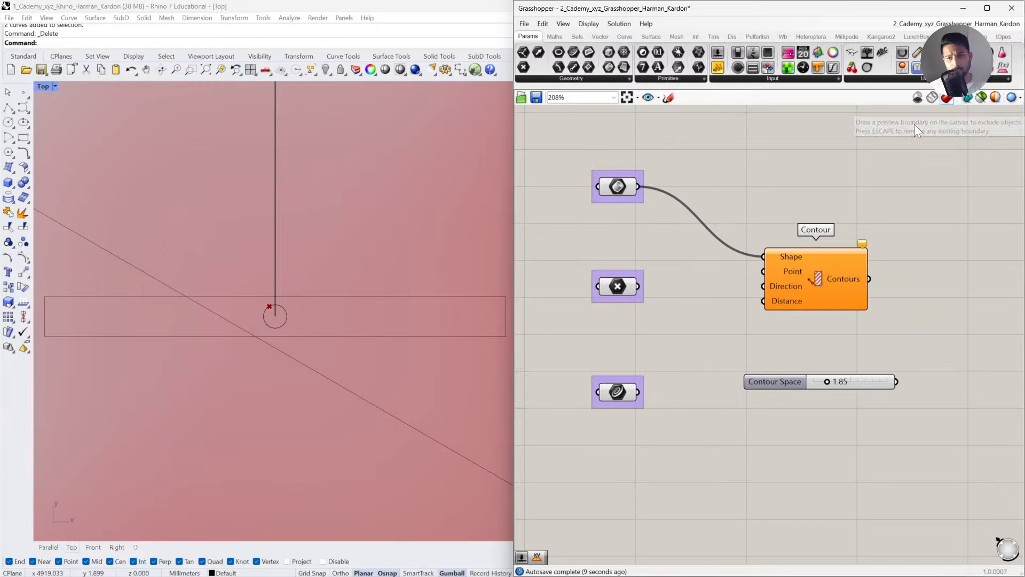
{"action": "left_click", "coordinate": [618, 186]}
{"action": "key", "text": "space"}
{"action": "left_click", "coordinate": [682, 136]}
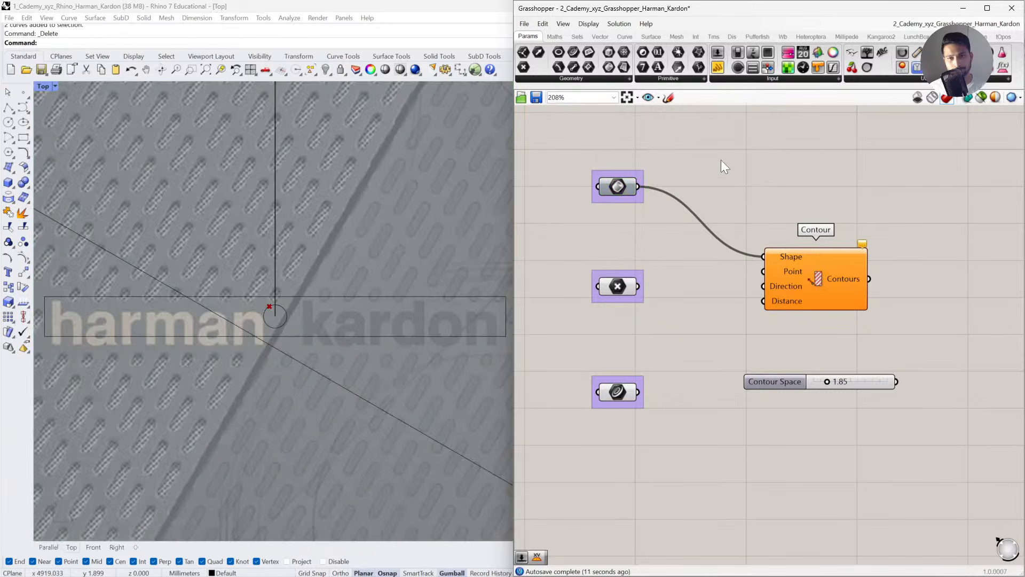
{"action": "scroll", "coordinate": [257, 300], "scroll_direction": "up", "scroll_amount": 3}
{"action": "scroll", "coordinate": [255, 300], "scroll_direction": "down", "scroll_amount": 2}
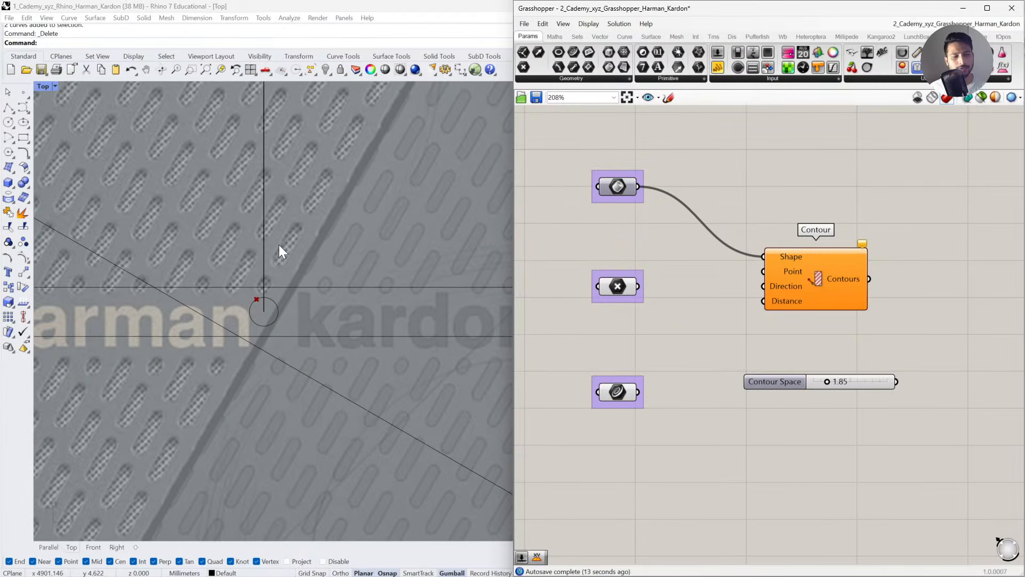
Try drawing a diagonal polyline along the slot row through the center point, then undo it.
{"action": "left_click", "coordinate": [8, 108]}
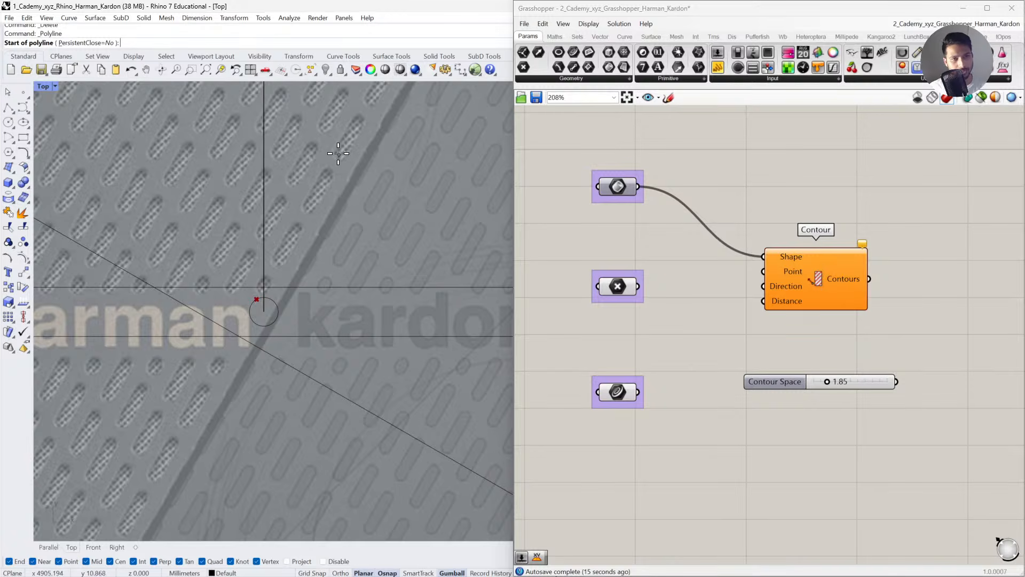
{"action": "left_click", "coordinate": [350, 137]}
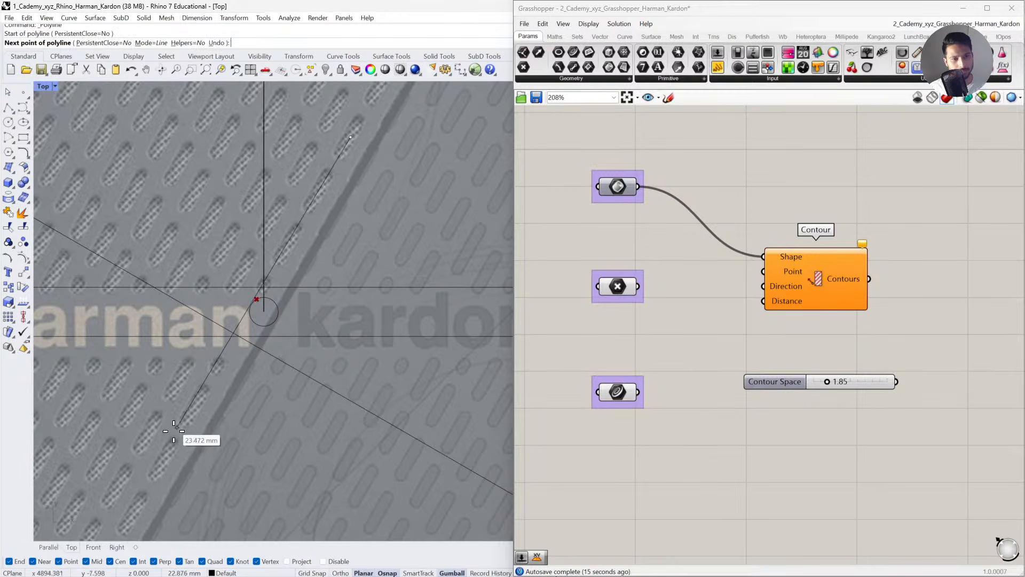
{"action": "left_click", "coordinate": [164, 459]}
{"action": "key", "text": "Return"}
{"action": "scroll", "coordinate": [271, 273], "scroll_direction": "up", "scroll_amount": 4}
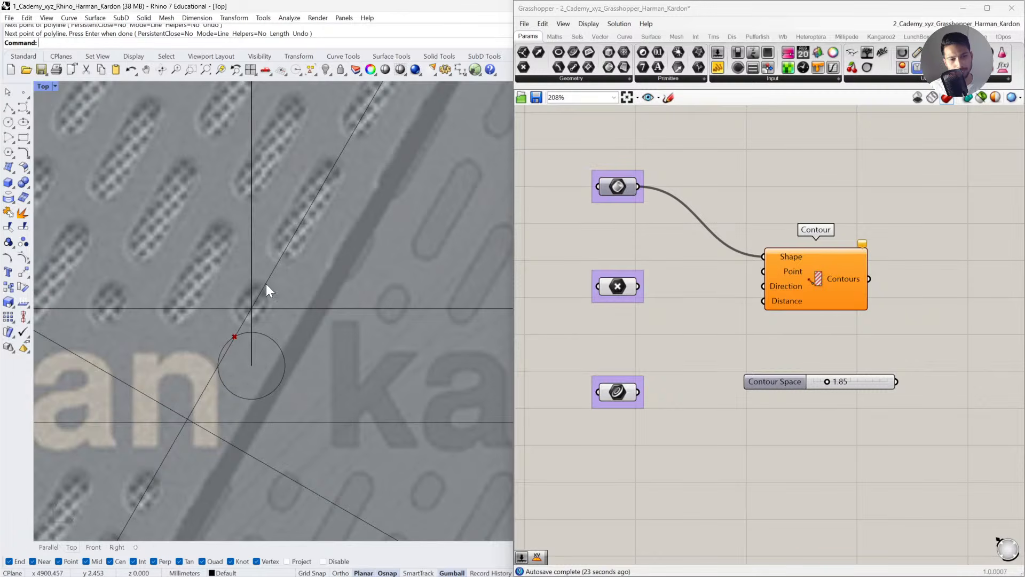
{"action": "key", "text": "ctrl+z"}
{"action": "scroll", "coordinate": [279, 297], "scroll_direction": "down", "scroll_amount": 2}
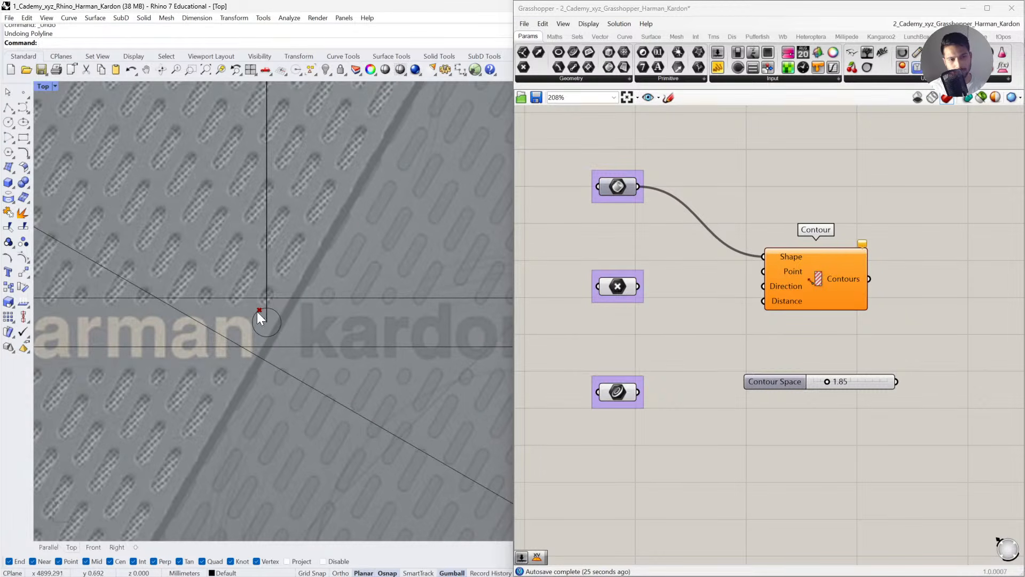
Connect the point parameter to Contour's Point input and line the parameter up with that input.
{"action": "left_click_drag", "start_coordinate": [637, 286], "coordinate": [763, 271]}
{"action": "left_click_drag", "start_coordinate": [625, 291], "coordinate": [620, 275]}
{"action": "scroll", "coordinate": [350, 258], "scroll_direction": "down", "scroll_amount": 3}
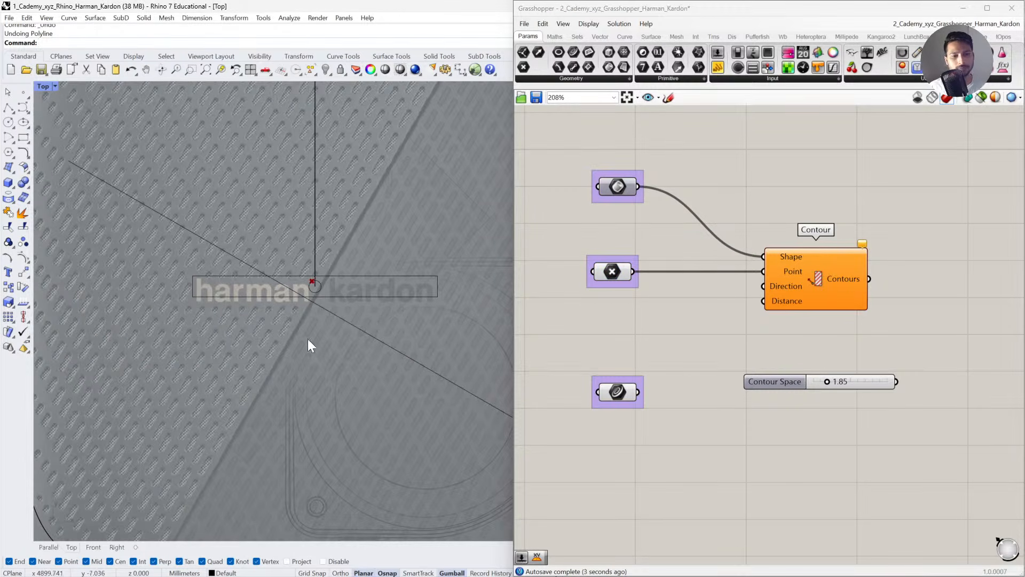
Move the curve parameter closer below the point parameter and connect it to Contour's Direction input.
{"action": "left_click_drag", "start_coordinate": [617, 392], "coordinate": [619, 351]}
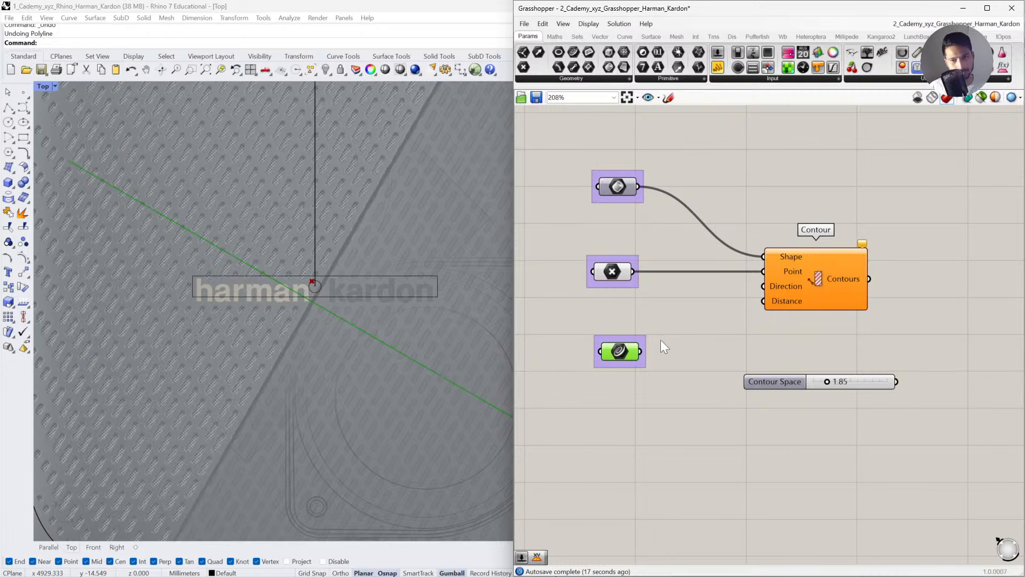
{"action": "left_click", "coordinate": [310, 306]}
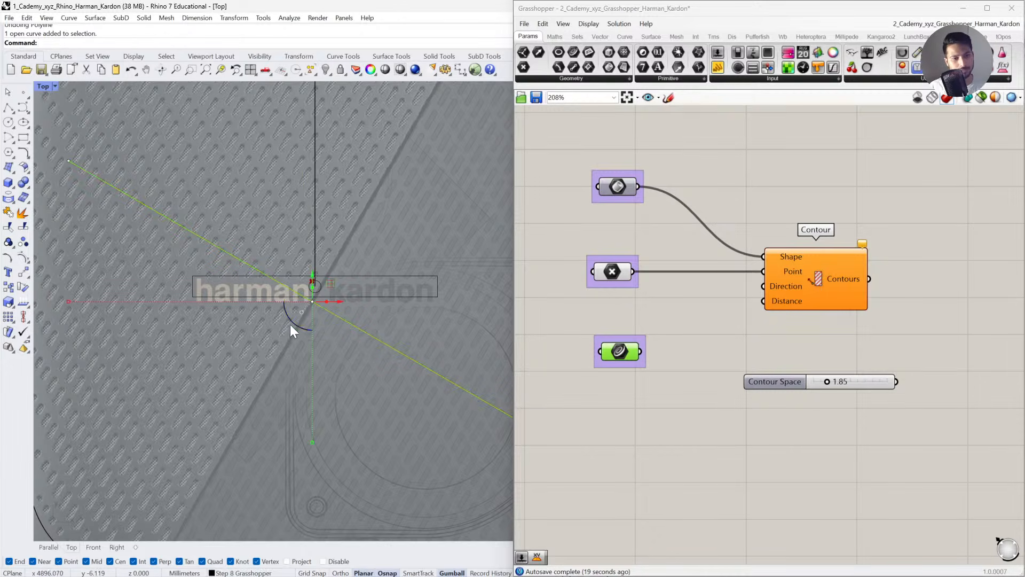
{"action": "mouse_move", "coordinate": [290, 324]}
{"action": "left_mouse_down"}
{"action": "mouse_move", "coordinate": [238, 279]}
{"action": "mouse_move", "coordinate": [240, 257]}
{"action": "mouse_move", "coordinate": [275, 326]}
{"action": "left_mouse_up"}
{"action": "key", "text": "Escape"}
{"action": "left_click_drag", "start_coordinate": [640, 351], "coordinate": [763, 286]}
{"action": "left_click", "coordinate": [716, 341]}
Place the Contour Space slider below the curve parameter and connect it to Contour's Distance input.
{"action": "left_click_drag", "start_coordinate": [797, 382], "coordinate": [704, 396]}
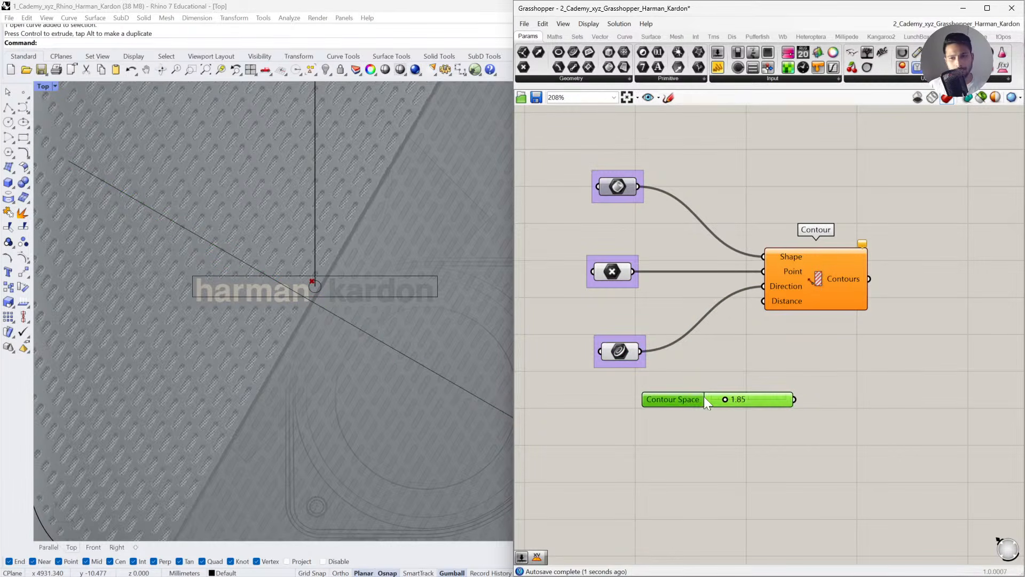
{"action": "left_click_drag", "start_coordinate": [755, 301], "coordinate": [802, 399]}
{"action": "left_click", "coordinate": [777, 427]}
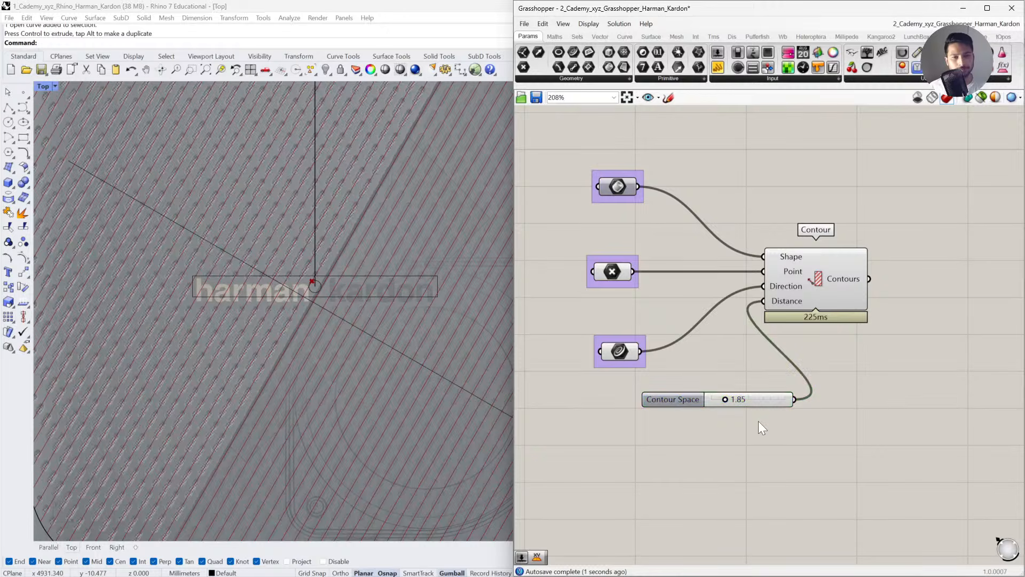
Examine how the generated contour lines follow the diagonal slot rows across the speaker's top surface.
{"action": "scroll", "coordinate": [342, 374], "scroll_direction": "down", "scroll_amount": 5}
{"action": "scroll", "coordinate": [342, 373], "scroll_direction": "up", "scroll_amount": 2}
{"action": "scroll", "coordinate": [315, 312], "scroll_direction": "up", "scroll_amount": 5}
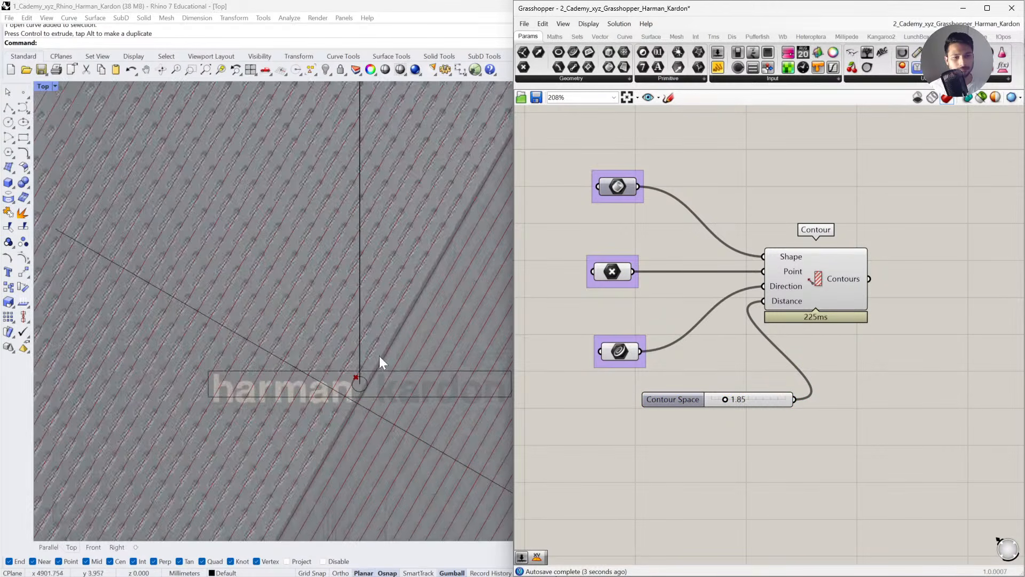
{"action": "mouse_move", "coordinate": [725, 399]}
{"action": "left_mouse_down"}
{"action": "mouse_move", "coordinate": [743, 401]}
{"action": "mouse_move", "coordinate": [718, 400]}
{"action": "mouse_move", "coordinate": [707, 412]}
{"action": "mouse_move", "coordinate": [725, 412]}
{"action": "left_mouse_up"}
{"action": "scroll", "coordinate": [273, 315], "scroll_direction": "down", "scroll_amount": 5}
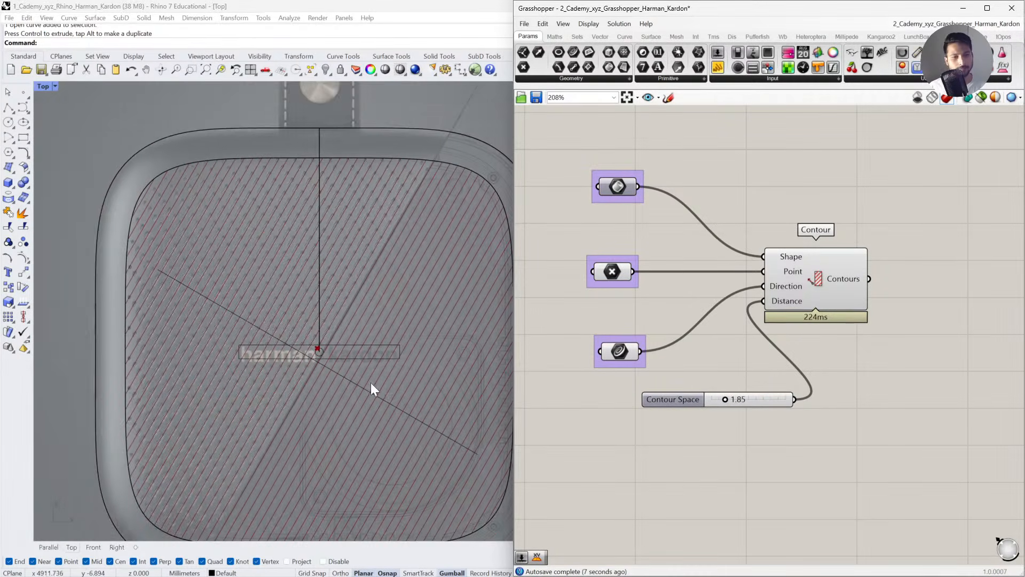
{"action": "scroll", "coordinate": [370, 382], "scroll_direction": "down", "scroll_amount": 1}
{"action": "left_click", "coordinate": [810, 292]}
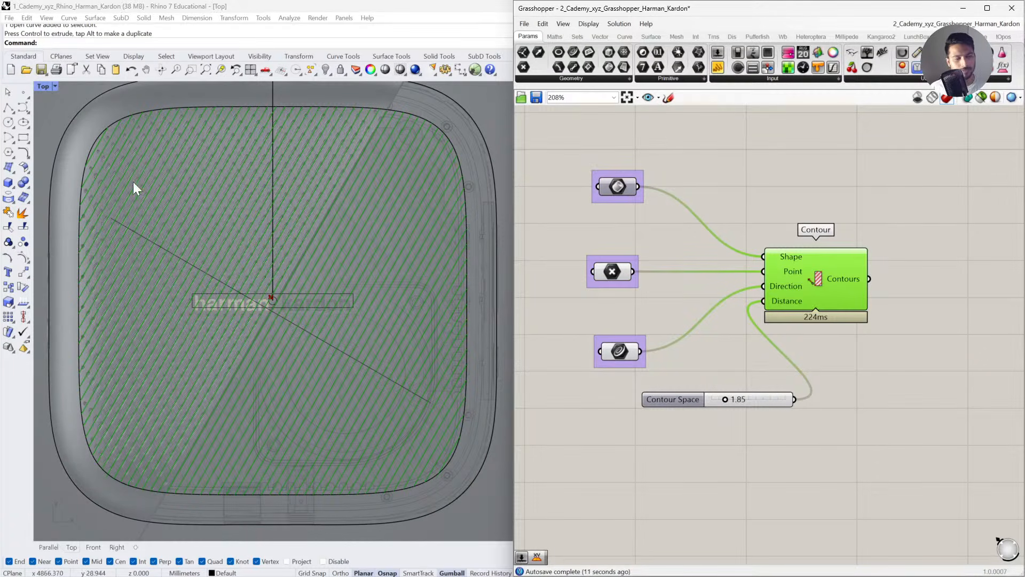
{"action": "left_click", "coordinate": [330, 280]}
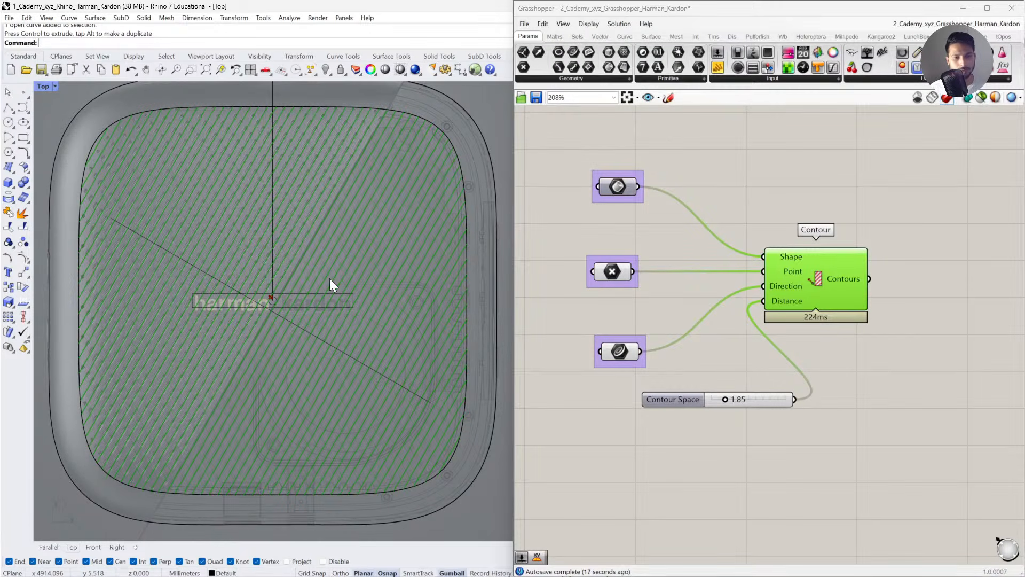
{"action": "left_click", "coordinate": [744, 374]}
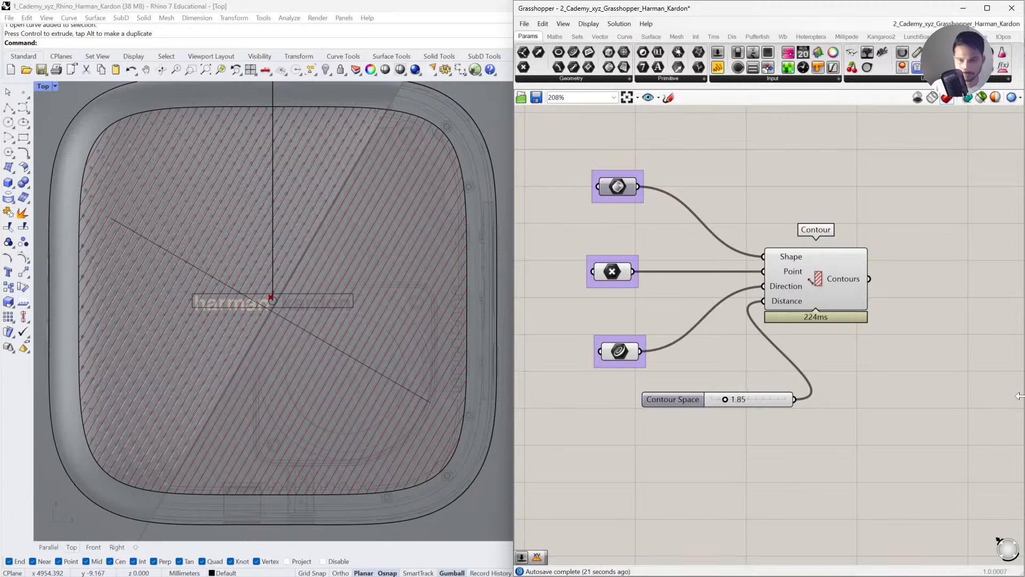
Tidy the first Contour group by shifting the Contour Space slider and aligning the surface, point and curve parameters in a column.
{"action": "left_click_drag", "start_coordinate": [762, 398], "coordinate": [733, 410]}
{"action": "left_click", "coordinate": [819, 443]}
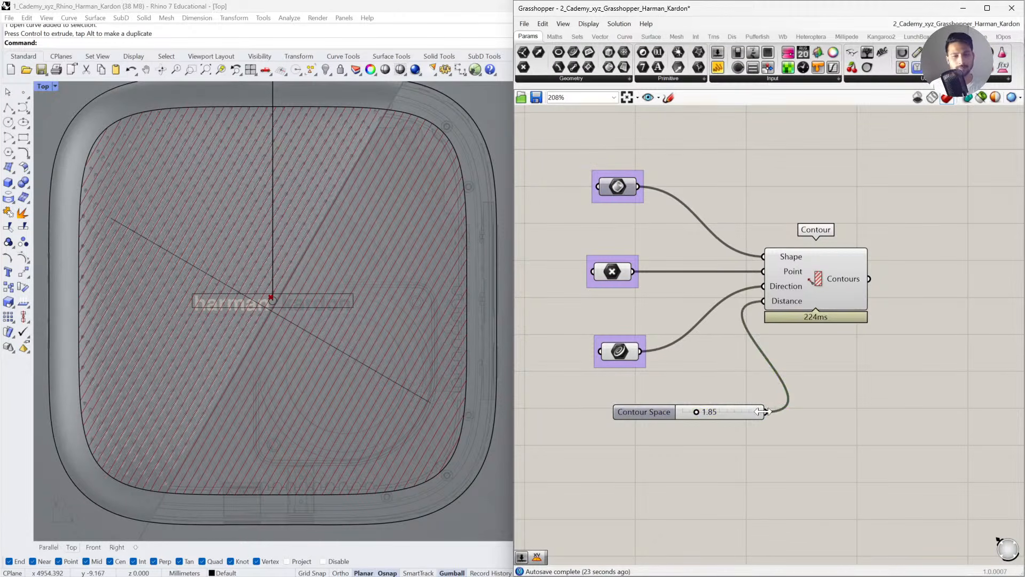
{"action": "left_click_drag", "start_coordinate": [661, 377], "coordinate": [590, 168]}
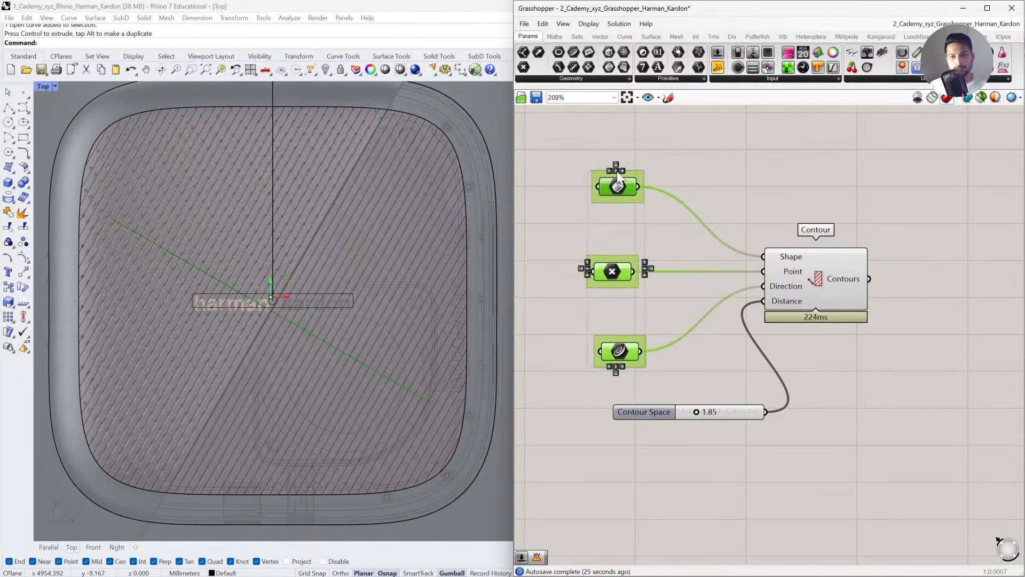
{"action": "left_click", "coordinate": [617, 171]}
{"action": "left_click", "coordinate": [643, 162]}
{"action": "left_click", "coordinate": [810, 303]}
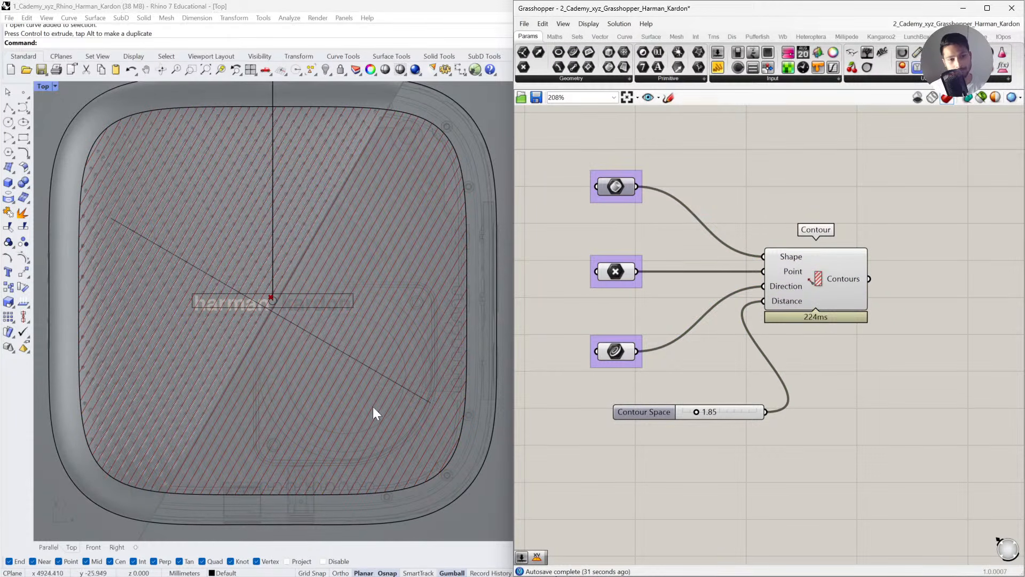
Select the speaker's top surface in the Parallel view and examine the contour lines lying on it.
{"action": "right_click_drag", "start_coordinate": [775, 471], "coordinate": [767, 386]}
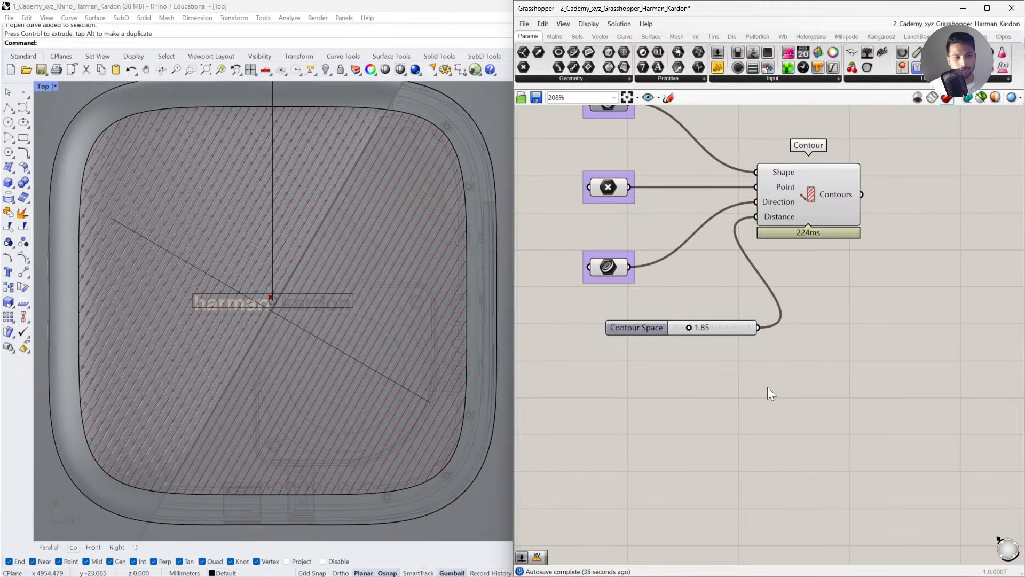
{"action": "scroll", "coordinate": [630, 409], "scroll_direction": "down", "scroll_amount": 2}
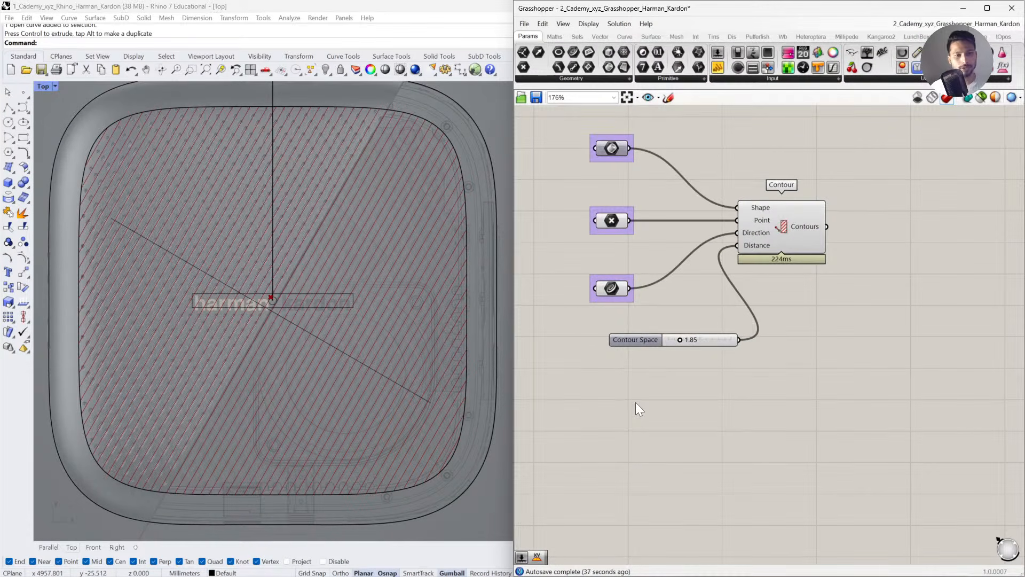
{"action": "left_click", "coordinate": [608, 152]}
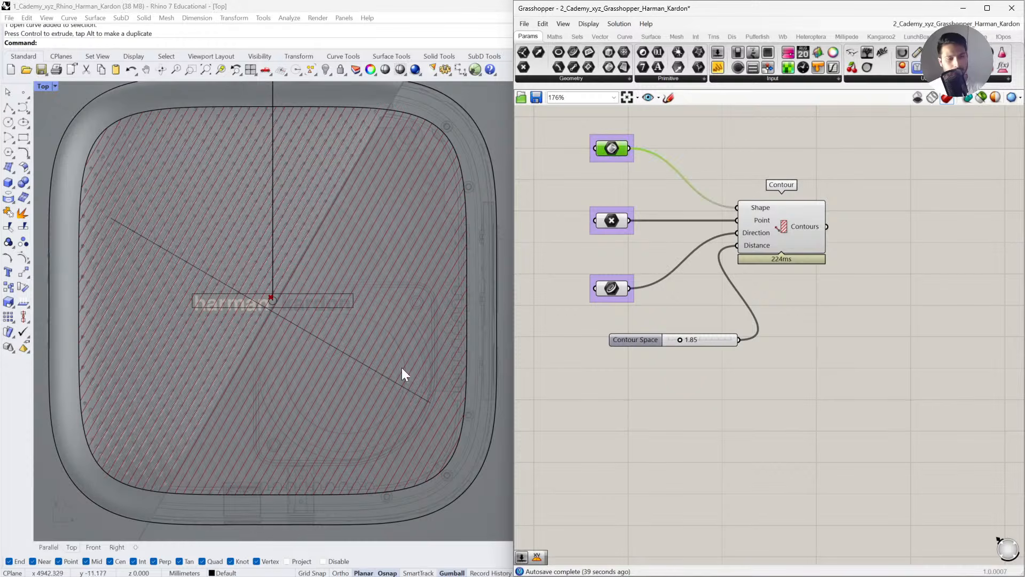
{"action": "left_click", "coordinate": [49, 547]}
{"action": "scroll", "coordinate": [268, 320], "scroll_direction": "up", "scroll_amount": 3}
{"action": "scroll", "coordinate": [268, 320], "scroll_direction": "up", "scroll_amount": 3}
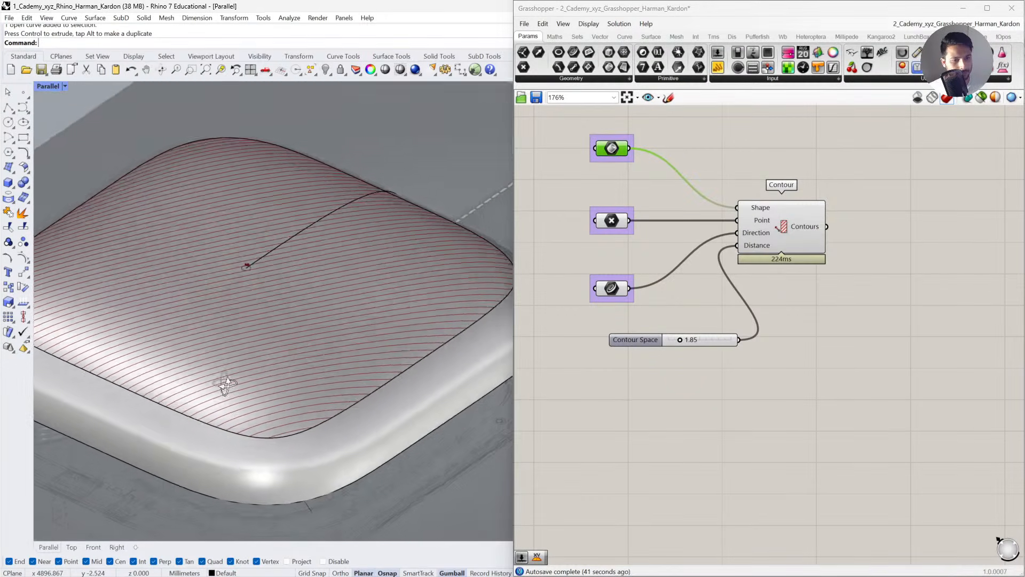
{"action": "scroll", "coordinate": [229, 348], "scroll_direction": "down", "scroll_amount": 2}
{"action": "left_click", "coordinate": [248, 389]}
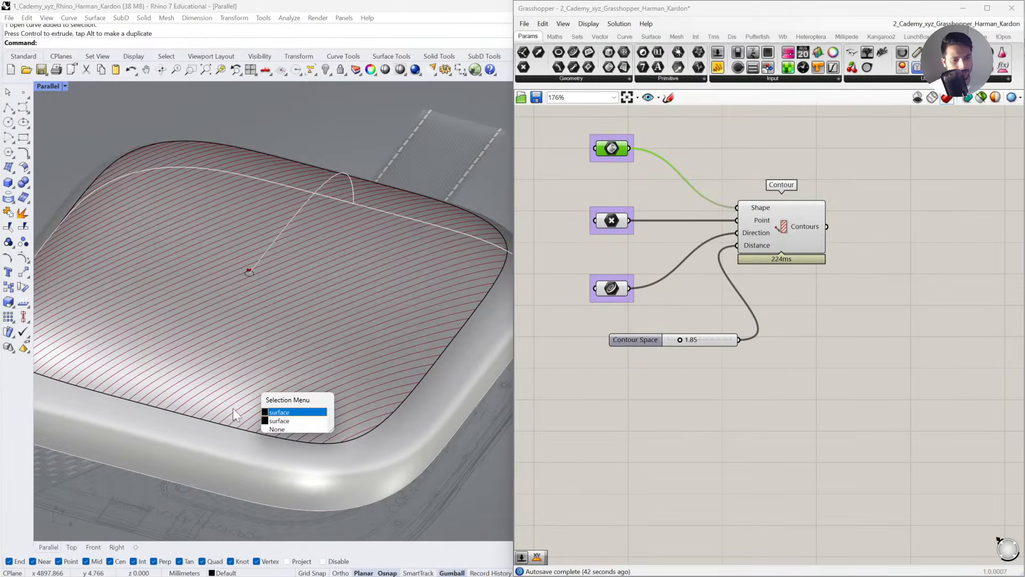
{"action": "left_click", "coordinate": [283, 421]}
{"action": "key", "text": "ctrl+shift+e"}
{"action": "right_click_drag", "start_coordinate": [279, 427], "coordinate": [293, 454]}
Add a second Brep/Mesh Contour component below the first one and move the Contour Space slider down to sit between them.
{"action": "left_click", "coordinate": [667, 442]}
{"action": "right_click_drag", "start_coordinate": [668, 441], "coordinate": [668, 399]}
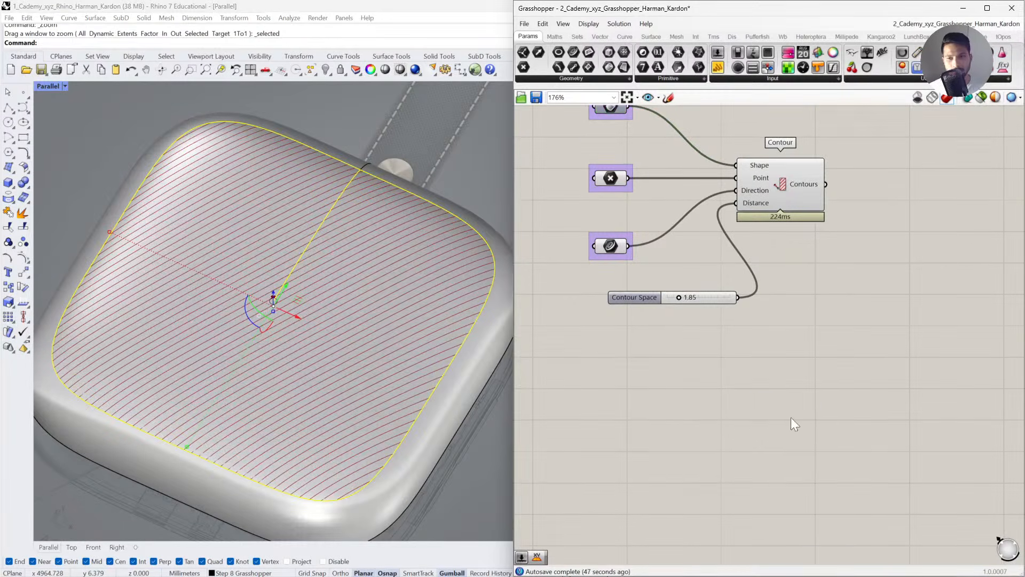
{"action": "double_click", "coordinate": [790, 418]}
{"action": "type", "text": "contour"}
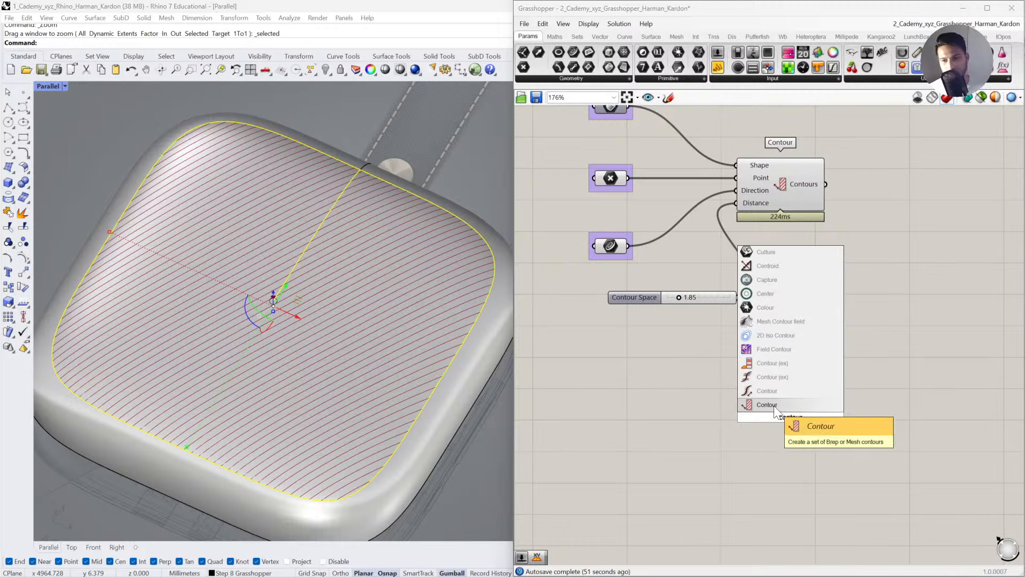
{"action": "left_click", "coordinate": [777, 406]}
{"action": "left_click_drag", "start_coordinate": [715, 305], "coordinate": [714, 325]}
{"action": "left_click_drag", "start_coordinate": [771, 394], "coordinate": [791, 402]}
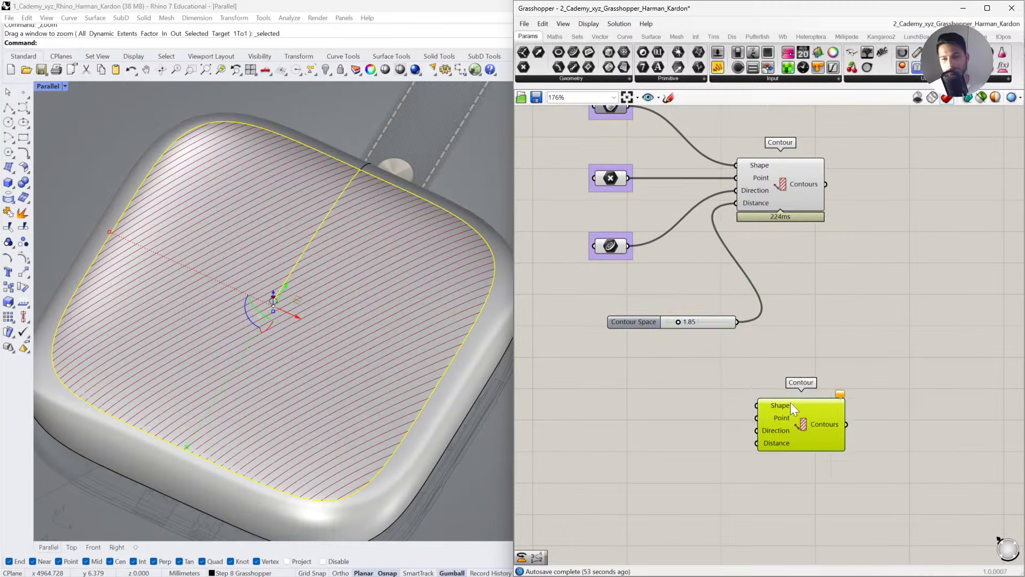
Duplicate the top-surface Brep parameter beside the second Contour component and connect it to the Shape input.
{"action": "right_click_drag", "start_coordinate": [747, 375], "coordinate": [739, 398]}
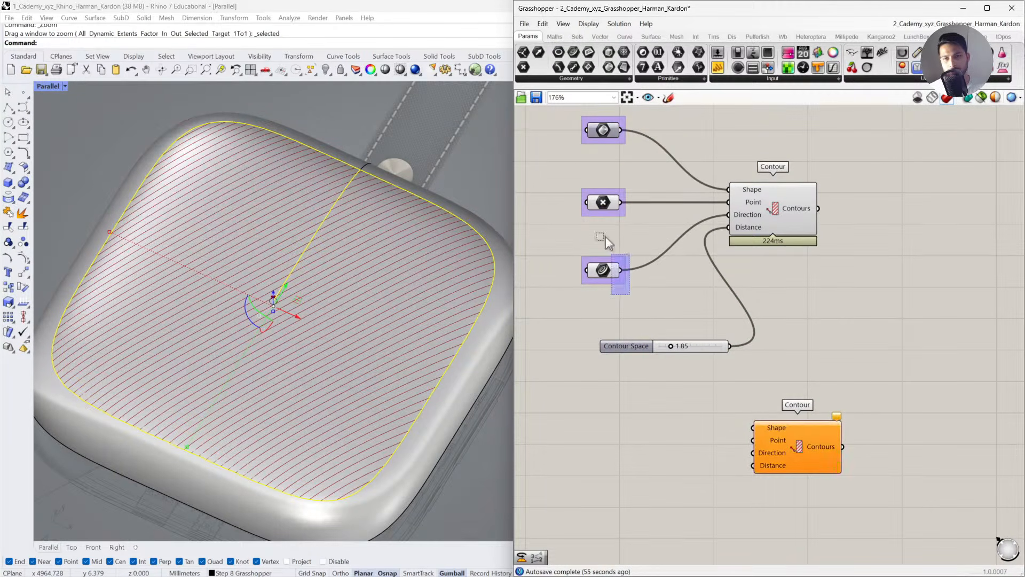
{"action": "left_click", "coordinate": [604, 131]}
{"action": "left_click_drag", "start_coordinate": [606, 425], "coordinate": [799, 431], "text": "alt"}
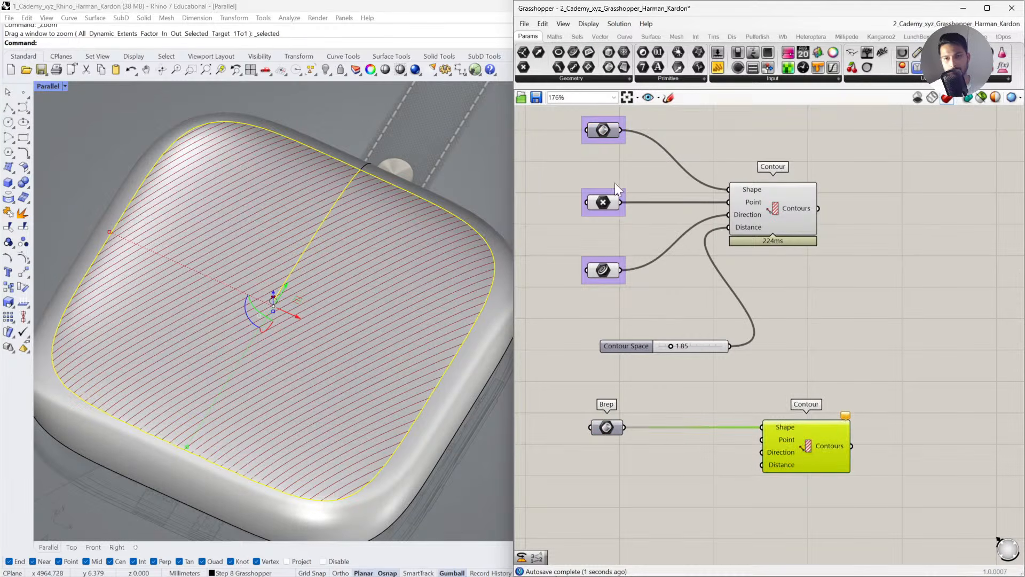
{"action": "left_click", "coordinate": [603, 130]}
{"action": "left_click_drag", "start_coordinate": [623, 130], "coordinate": [767, 425]}
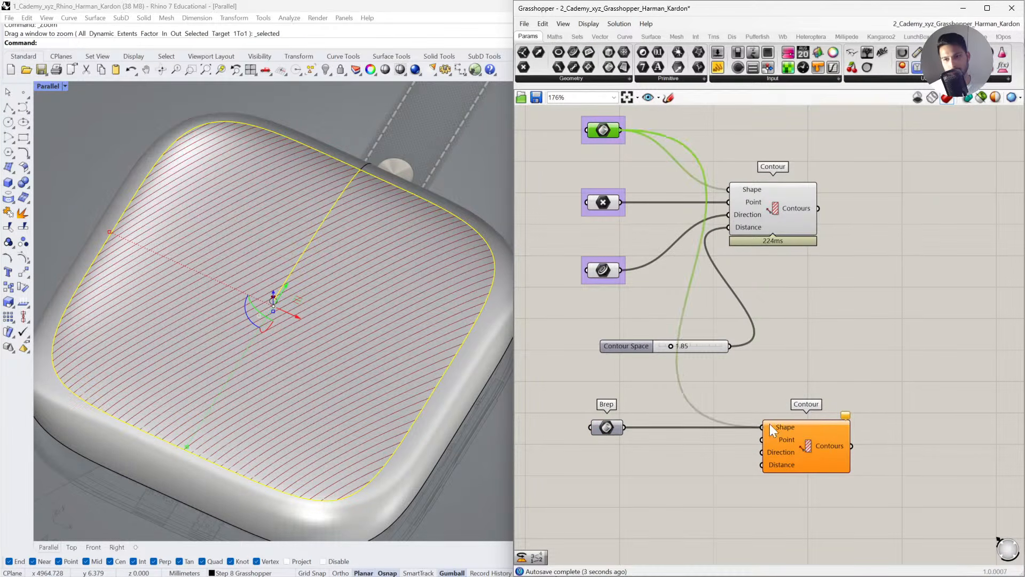
{"action": "key", "text": "ctrl+z"}
{"action": "right_click_drag", "start_coordinate": [693, 480], "coordinate": [696, 468]}
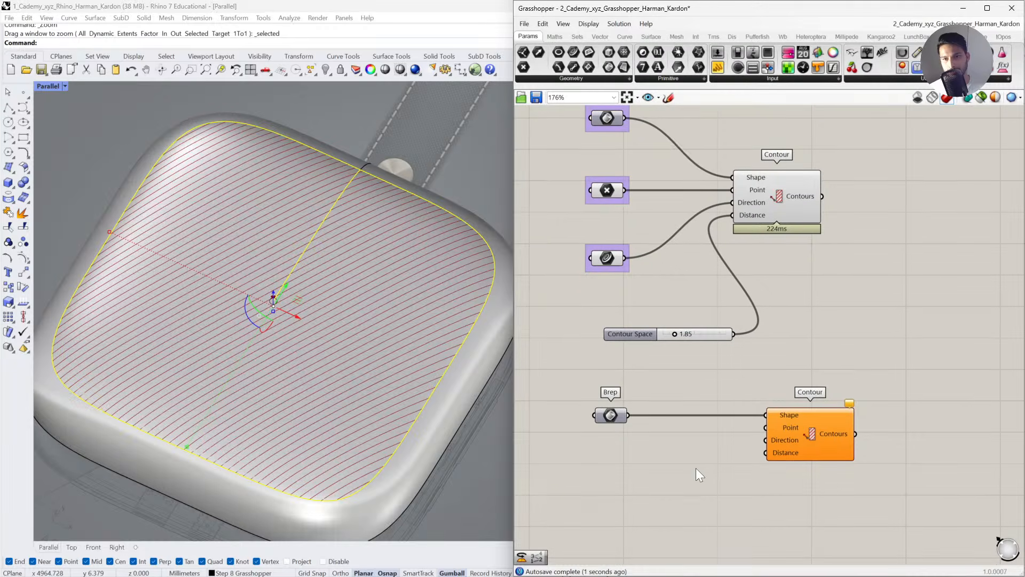
Duplicate the center-point parameter directly beneath the copied Brep parameter and connect it to the second Contour's Point input.
{"action": "left_click_drag", "start_coordinate": [614, 200], "coordinate": [764, 428], "text": "alt"}
{"action": "left_click_drag", "start_coordinate": [616, 441], "coordinate": [614, 434]}
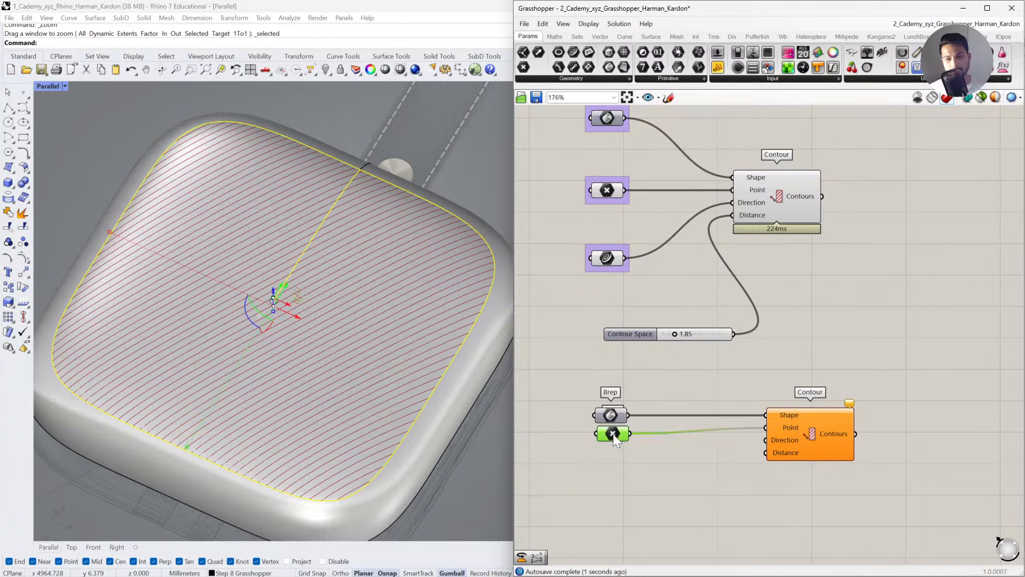
{"action": "left_click", "coordinate": [625, 460]}
Identify the perpendicular direction line in the Top view and copy it to the clipboard.
{"action": "left_click", "coordinate": [611, 260]}
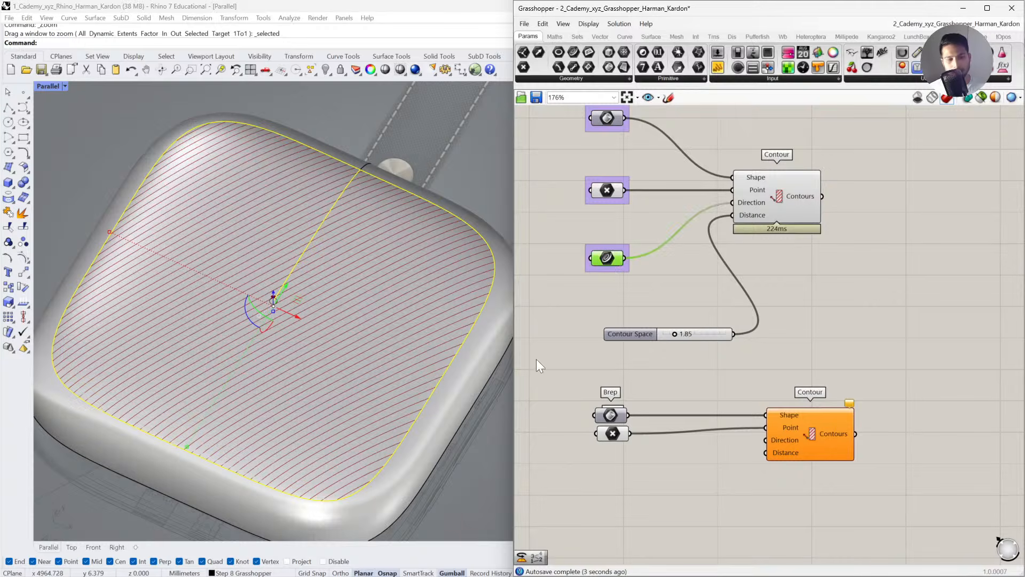
{"action": "left_click", "coordinate": [71, 547]}
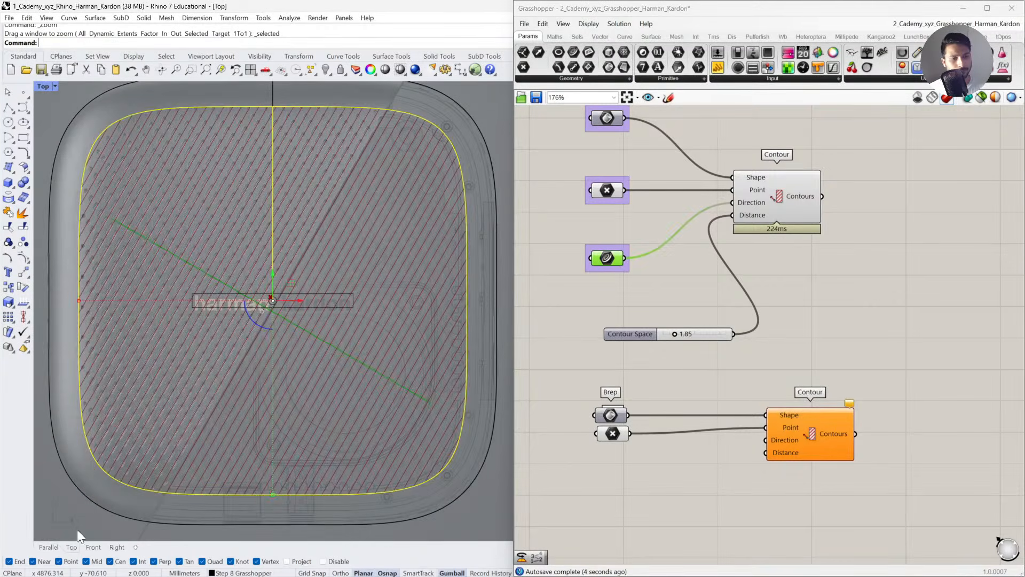
{"action": "left_click", "coordinate": [306, 330]}
{"action": "left_click", "coordinate": [374, 278]}
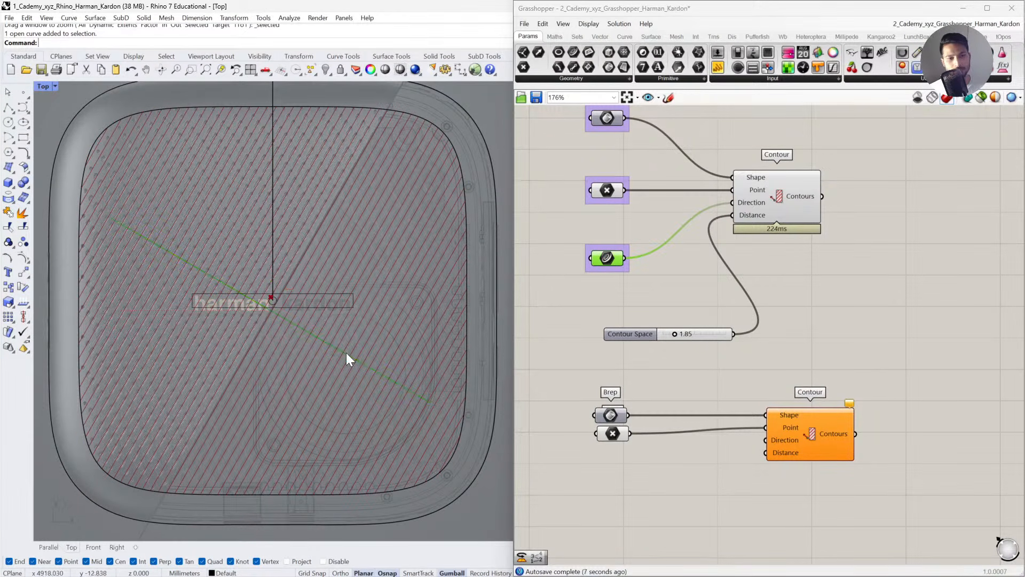
{"action": "left_click", "coordinate": [342, 350]}
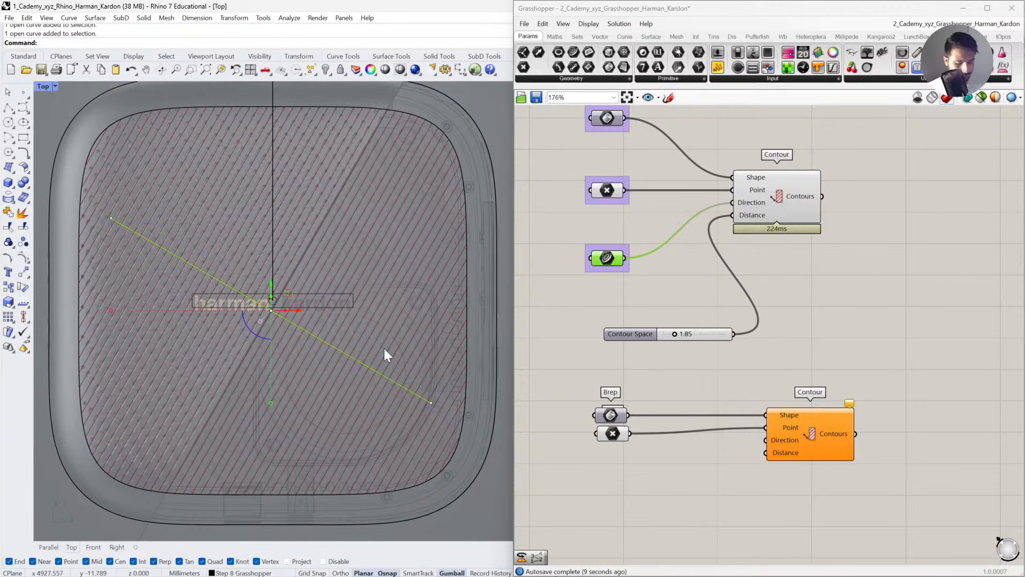
{"action": "key", "text": "ctrl+c"}
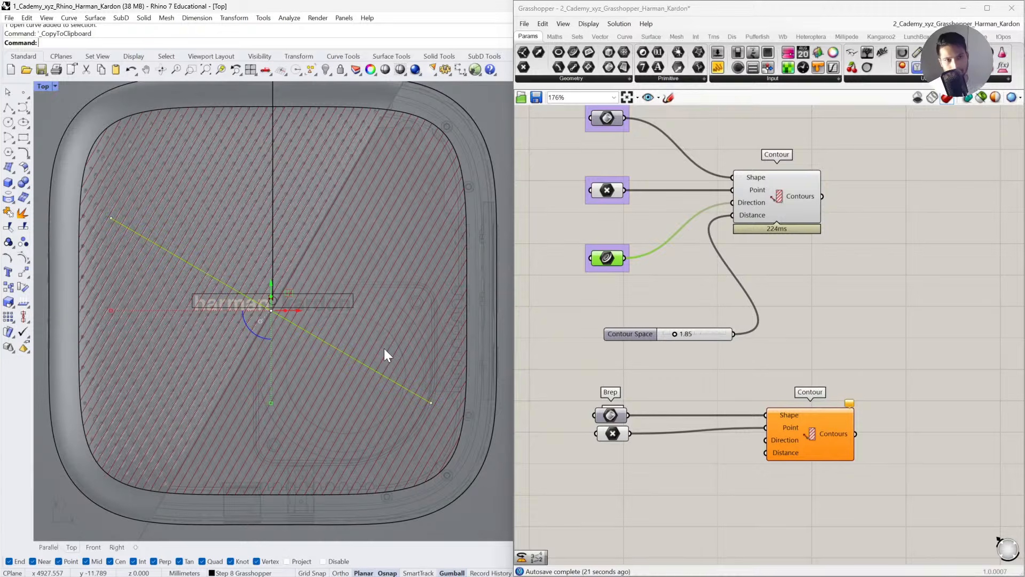
{"action": "key", "text": "Escape"}
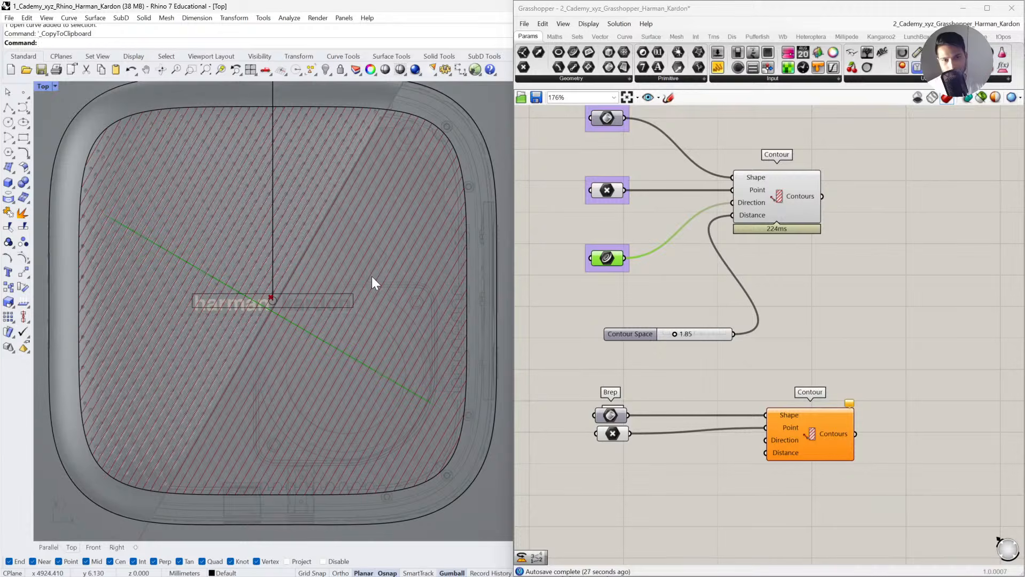
Examine the slot pattern's opposite diagonal direction in the Top view and compare it with the perpendicular line.
{"action": "scroll", "coordinate": [226, 88], "scroll_direction": "up", "scroll_amount": 6}
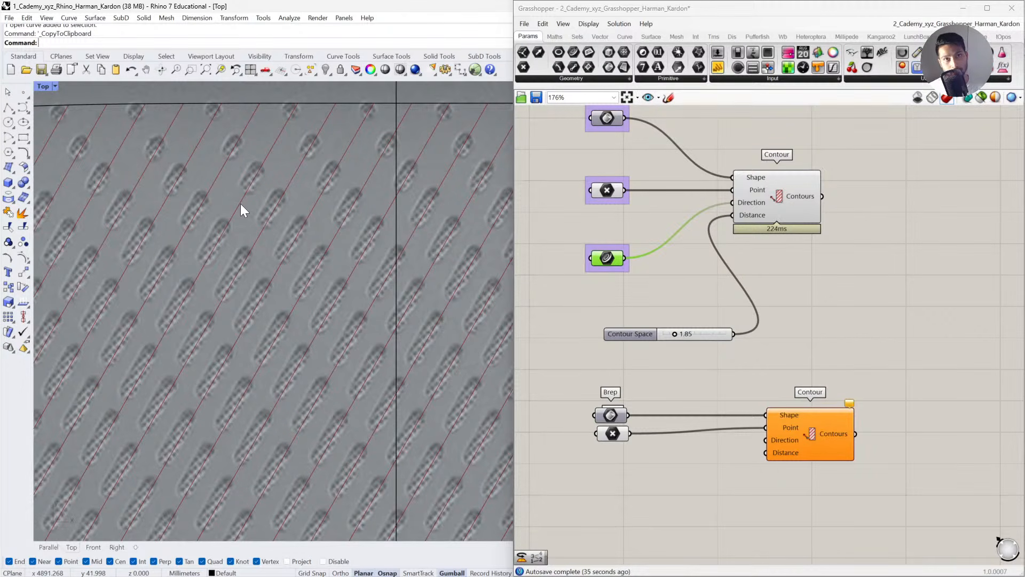
{"action": "scroll", "coordinate": [241, 208], "scroll_direction": "down", "scroll_amount": 3}
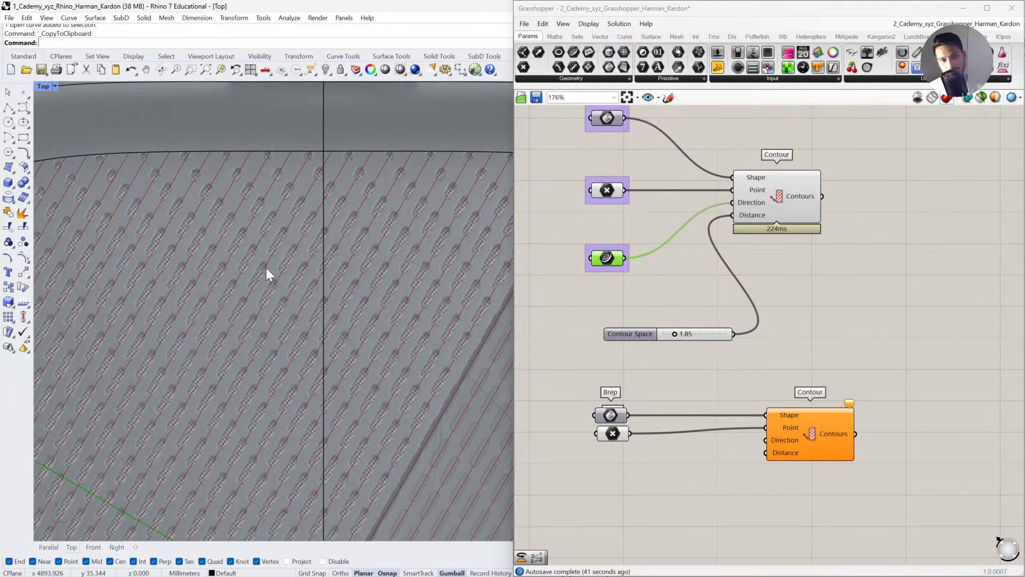
{"action": "scroll", "coordinate": [266, 267], "scroll_direction": "down", "scroll_amount": 5}
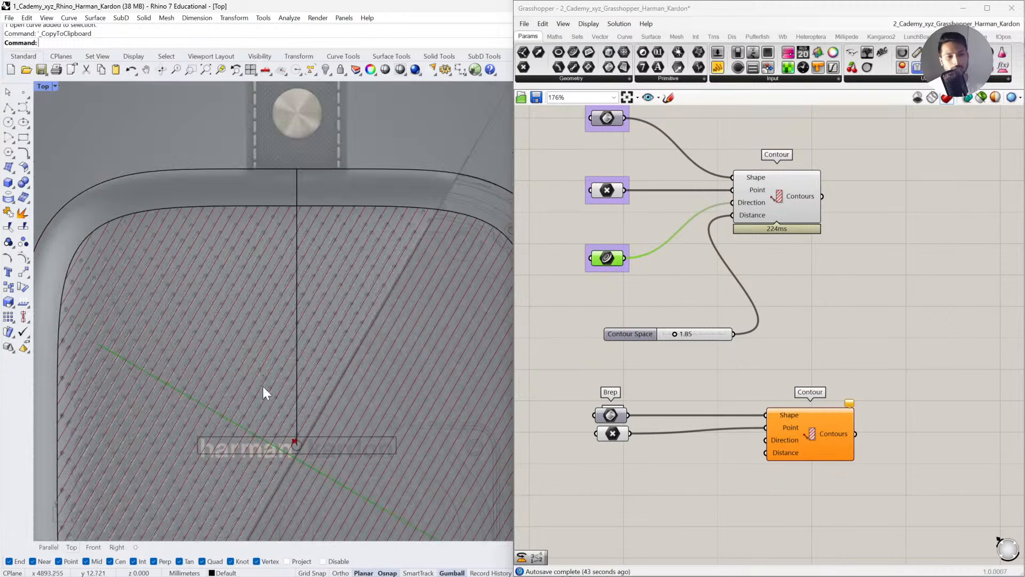
{"action": "left_click", "coordinate": [256, 322]}
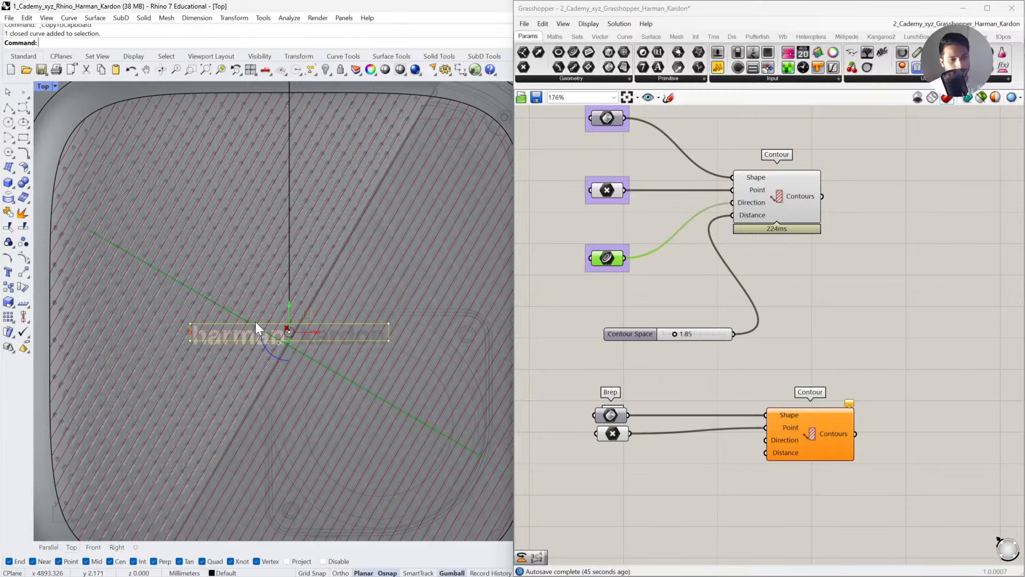
{"action": "left_click", "coordinate": [212, 301]}
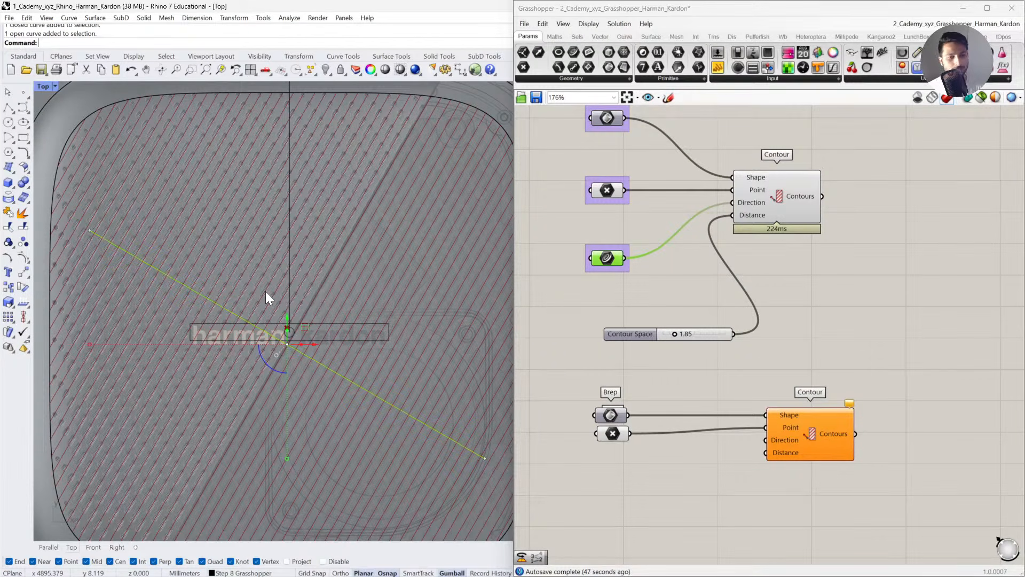
{"action": "scroll", "coordinate": [265, 291], "scroll_direction": "up", "scroll_amount": 2}
{"action": "scroll", "coordinate": [257, 321], "scroll_direction": "down", "scroll_amount": 2}
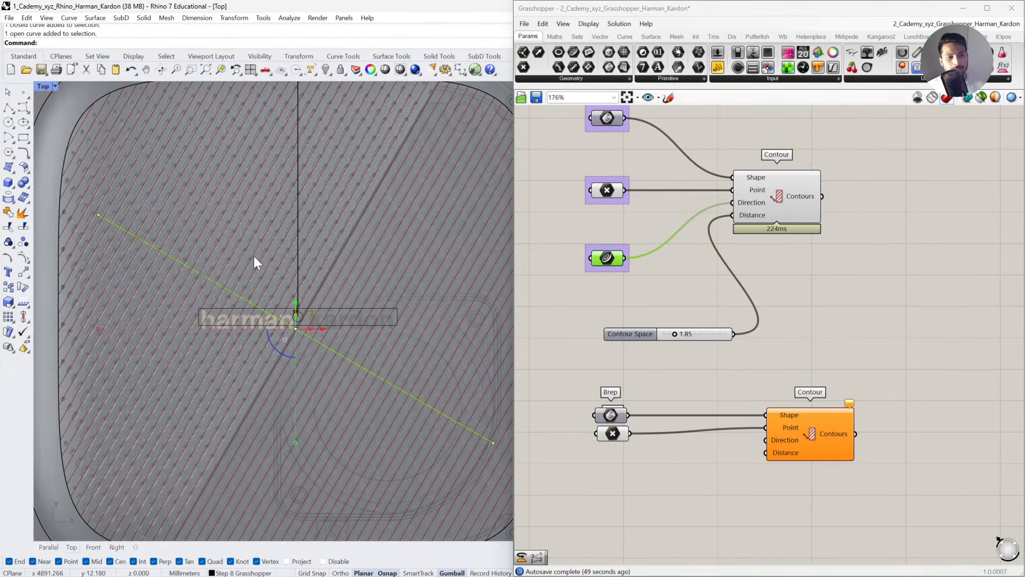
{"action": "key", "text": "Escape"}
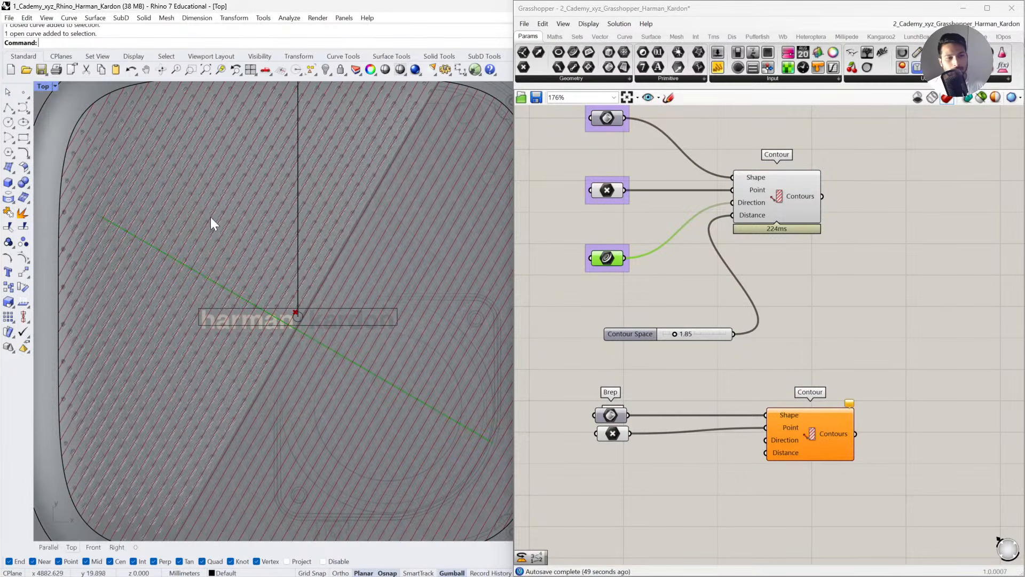
Paste a copy of the perpendicular line in place and rotate it about its center to the mirrored diagonal direction.
{"action": "left_click", "coordinate": [347, 356]}
{"action": "key", "text": "ctrl+c"}
{"action": "key", "text": "ctrl+v"}
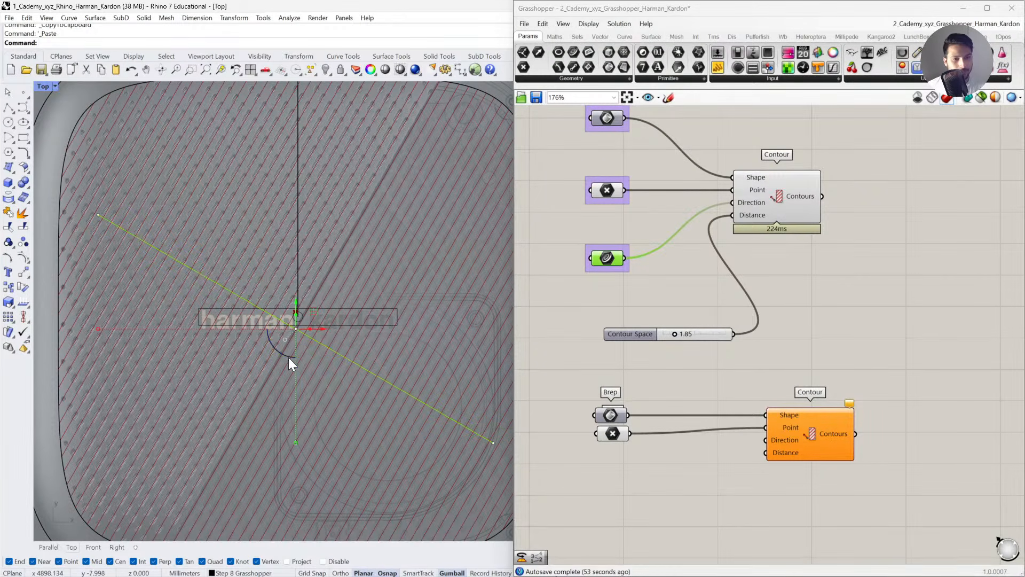
{"action": "left_click_drag", "start_coordinate": [288, 357], "coordinate": [261, 354]}
{"action": "key", "text": "ctrl+z"}
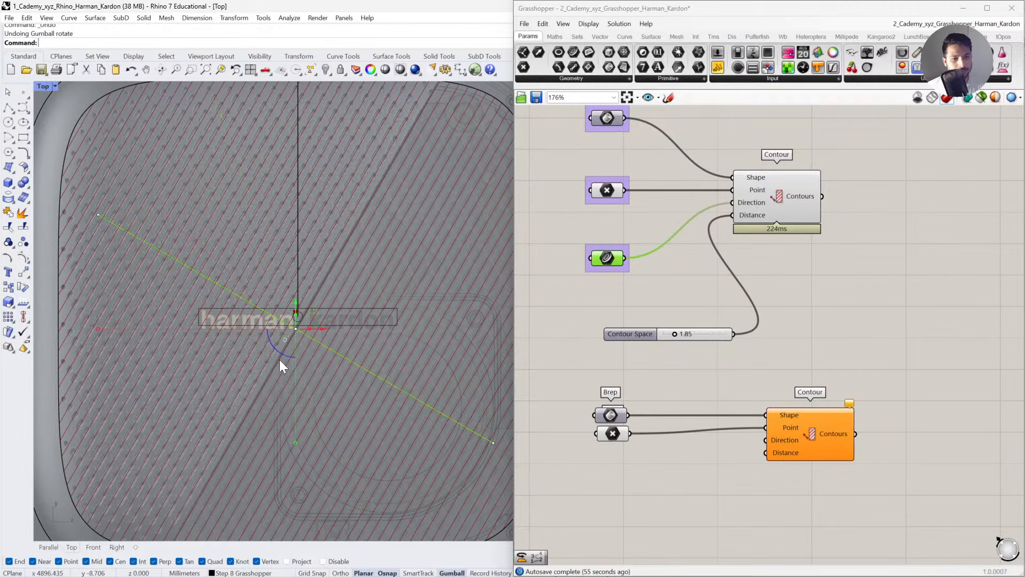
{"action": "left_click", "coordinate": [281, 353]}
{"action": "key", "text": "Return"}
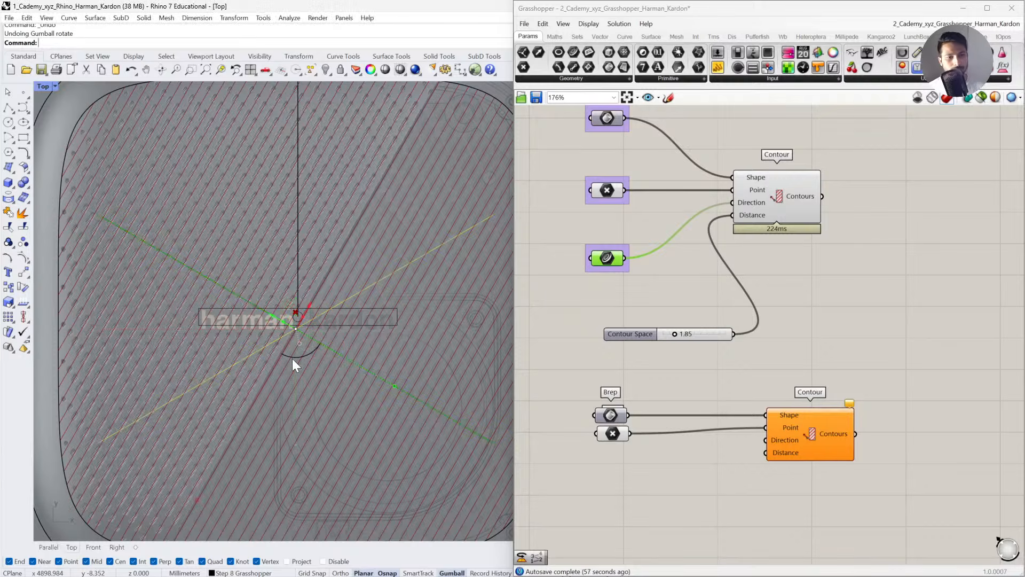
{"action": "key", "text": "Escape"}
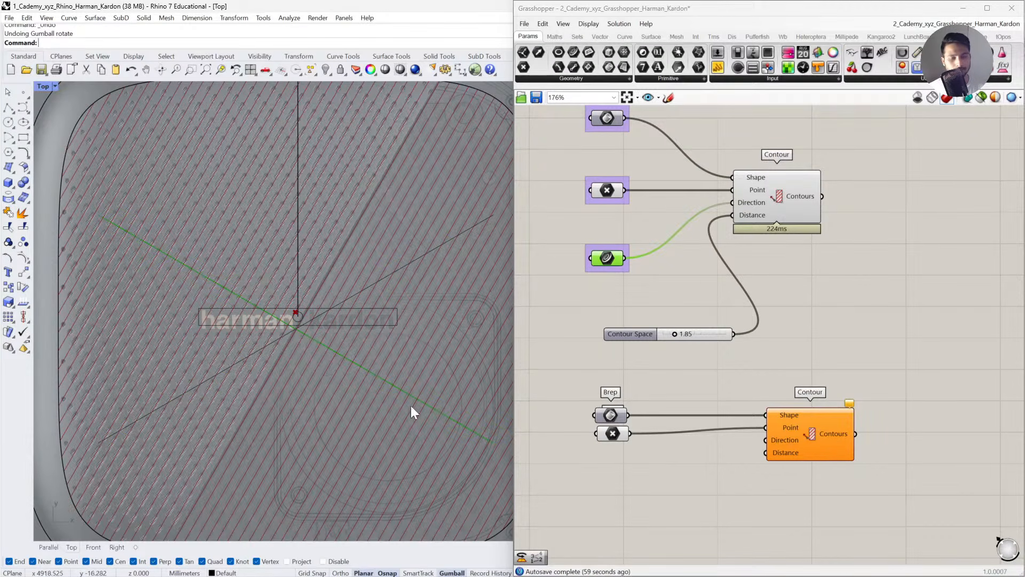
Add a Curve parameter referencing the rotated line and connect it to the second Contour's Direction input.
{"action": "right_click_drag", "start_coordinate": [661, 470], "coordinate": [641, 398]}
{"action": "double_click", "coordinate": [591, 413]}
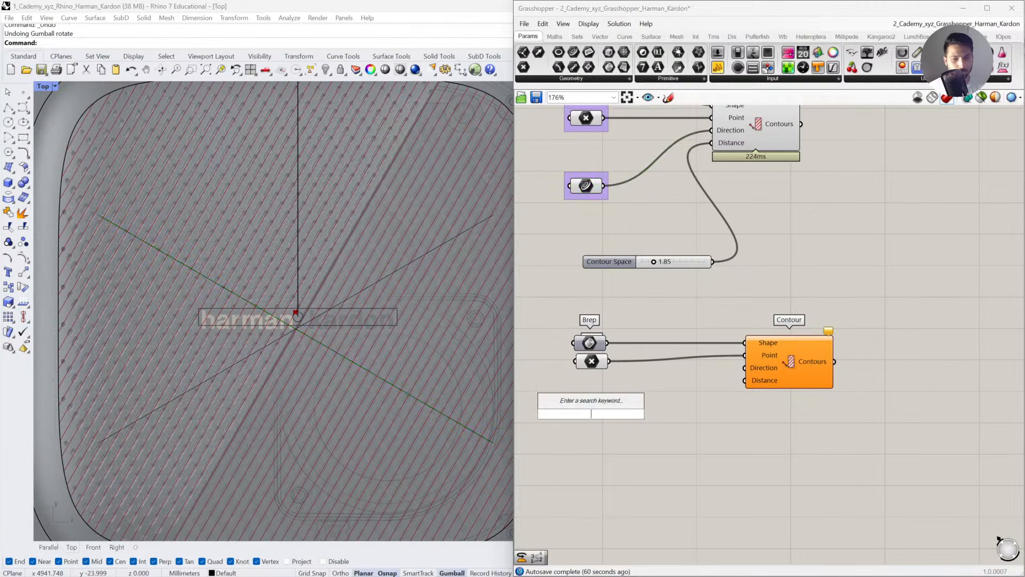
{"action": "type", "text": "curve"}
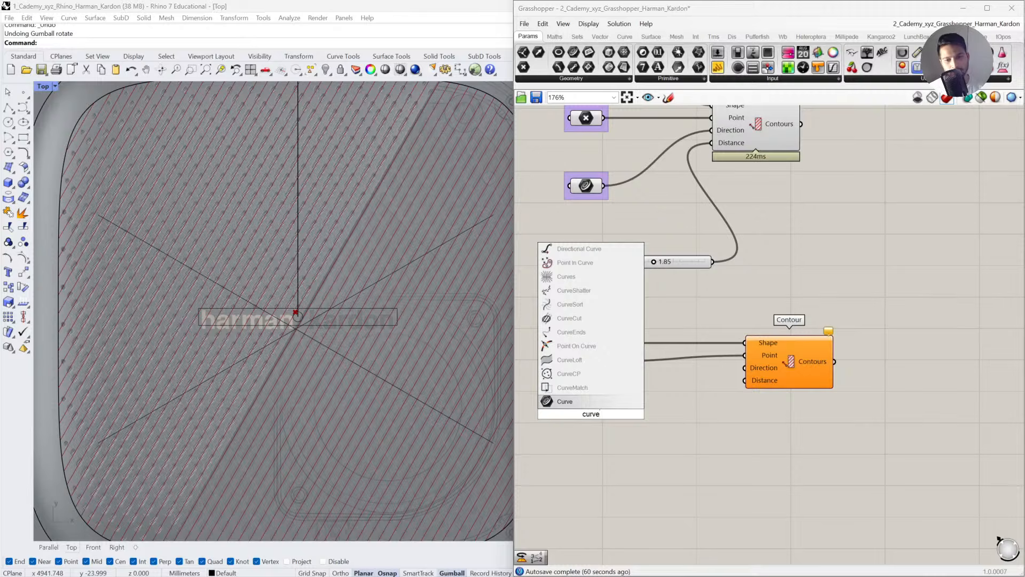
{"action": "key", "text": "Return"}
{"action": "right_click", "coordinate": [593, 414]}
{"action": "left_click", "coordinate": [635, 504]}
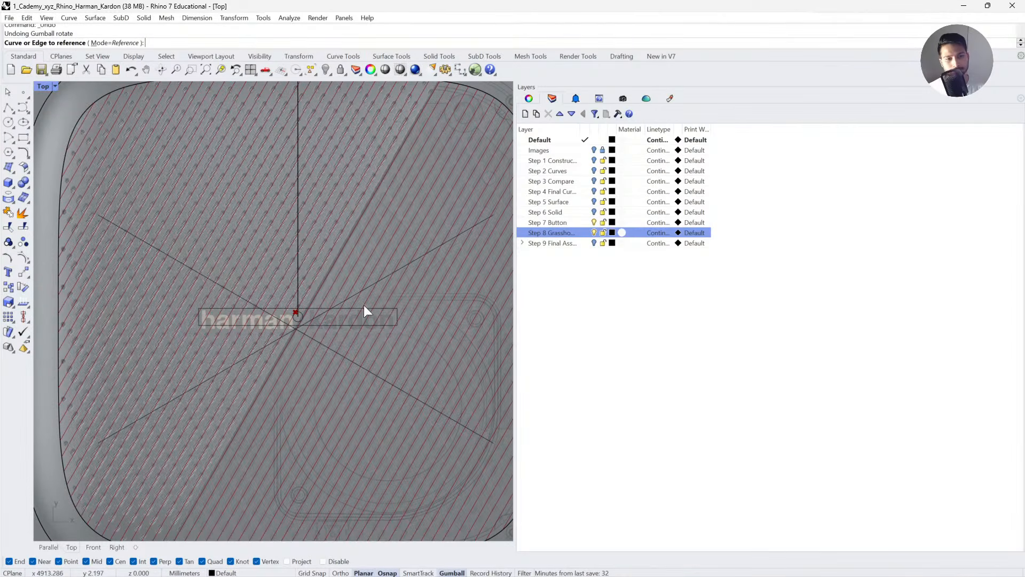
{"action": "left_click", "coordinate": [350, 295]}
{"action": "left_click_drag", "start_coordinate": [746, 374], "coordinate": [589, 389]}
{"action": "left_click", "coordinate": [614, 412]}
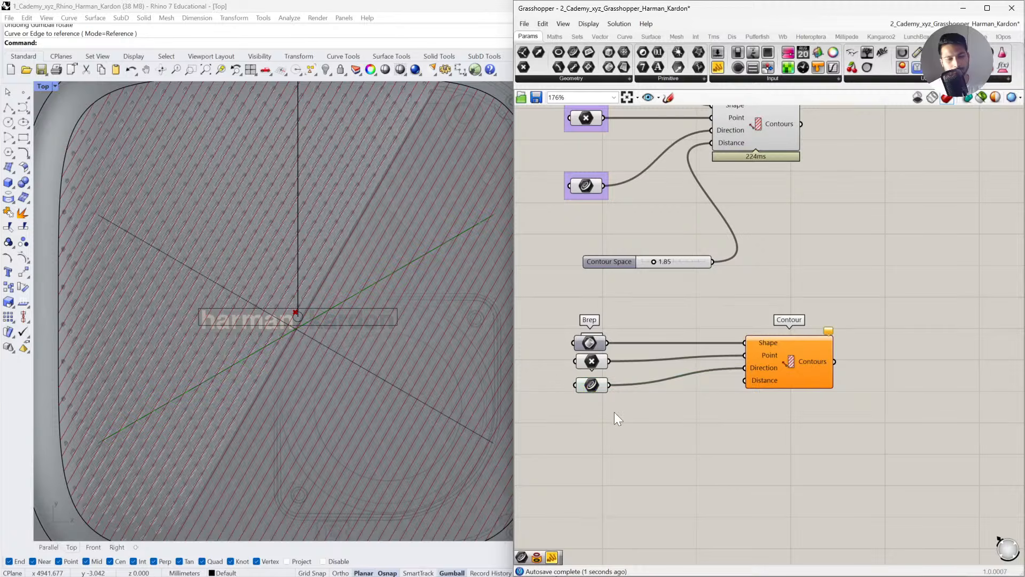
Copy the Contour Space 2 slider, set to 3.70, from the reference definition and connect it to the second Contour's Distance input.
{"action": "scroll", "coordinate": [657, 325], "scroll_direction": "down", "scroll_amount": 2}
{"action": "scroll", "coordinate": [664, 347], "scroll_direction": "up", "scroll_amount": 1}
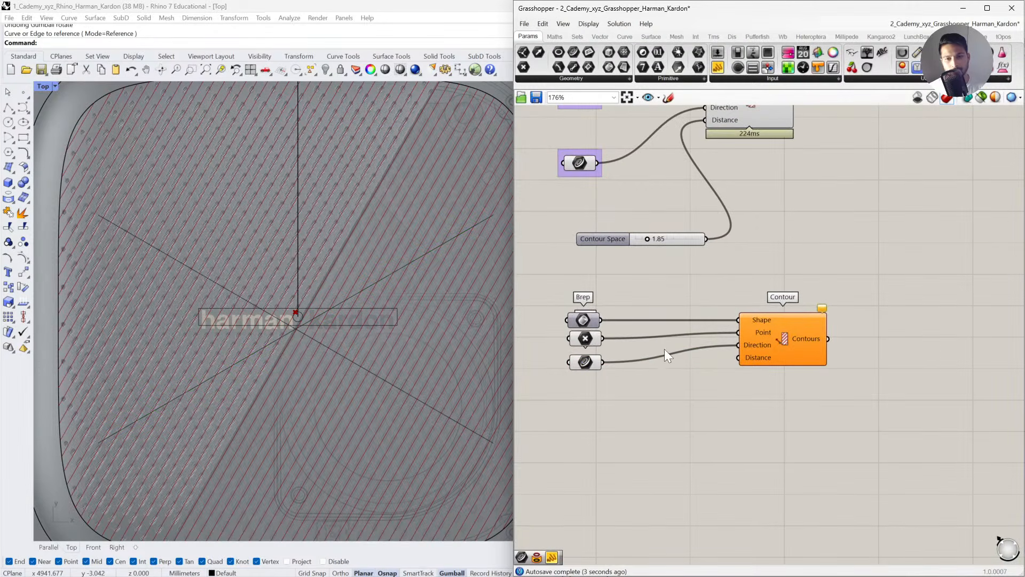
{"action": "scroll", "coordinate": [662, 361], "scroll_direction": "down", "scroll_amount": 3}
{"action": "right_click_drag", "start_coordinate": [687, 366], "coordinate": [689, 206]}
{"action": "scroll", "coordinate": [699, 441], "scroll_direction": "up", "scroll_amount": 3}
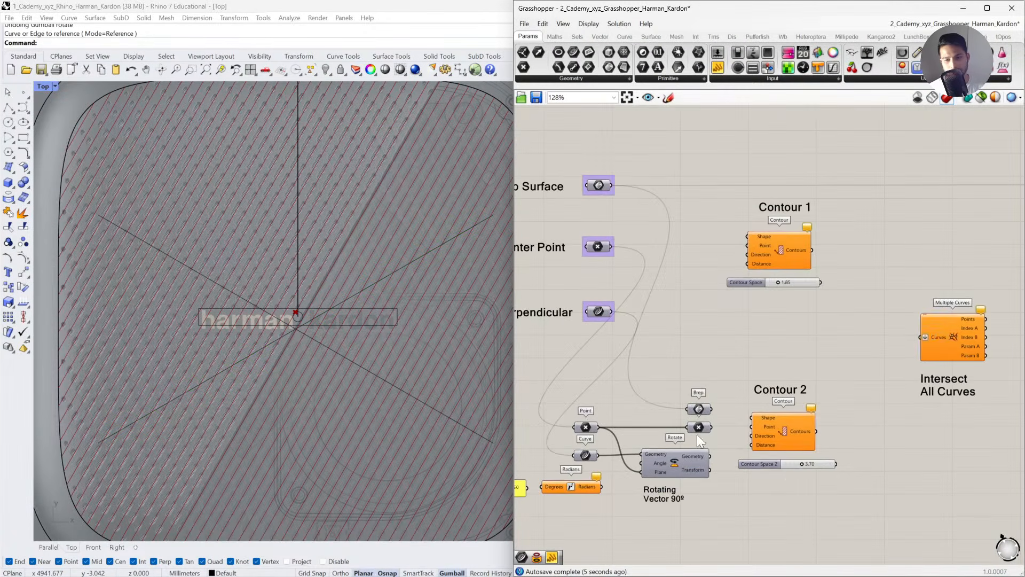
{"action": "scroll", "coordinate": [773, 468], "scroll_direction": "down", "scroll_amount": 2}
{"action": "left_click_drag", "start_coordinate": [764, 515], "coordinate": [699, 175]}
{"action": "scroll", "coordinate": [669, 194], "scroll_direction": "up", "scroll_amount": 4}
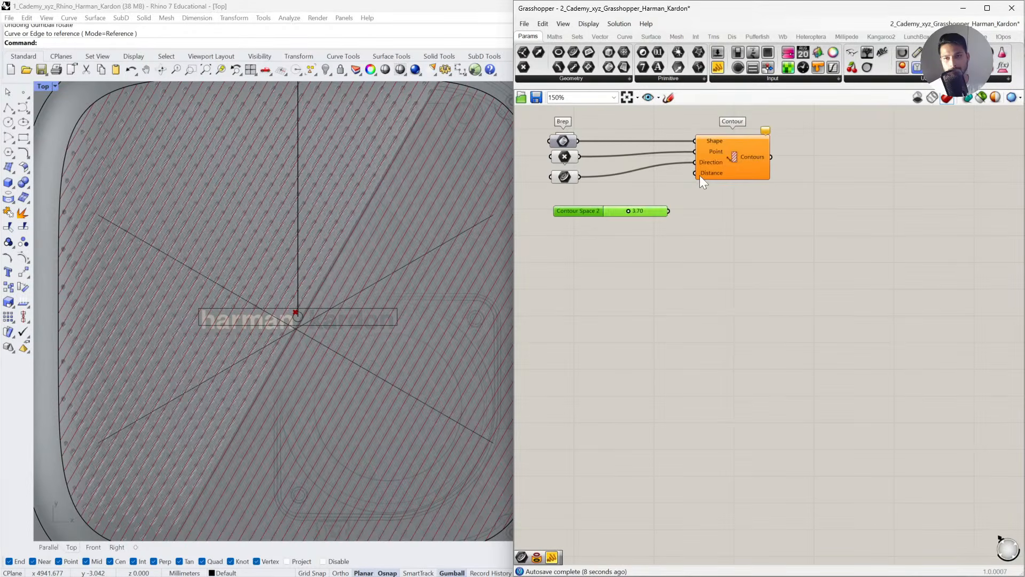
{"action": "left_click", "coordinate": [710, 227]}
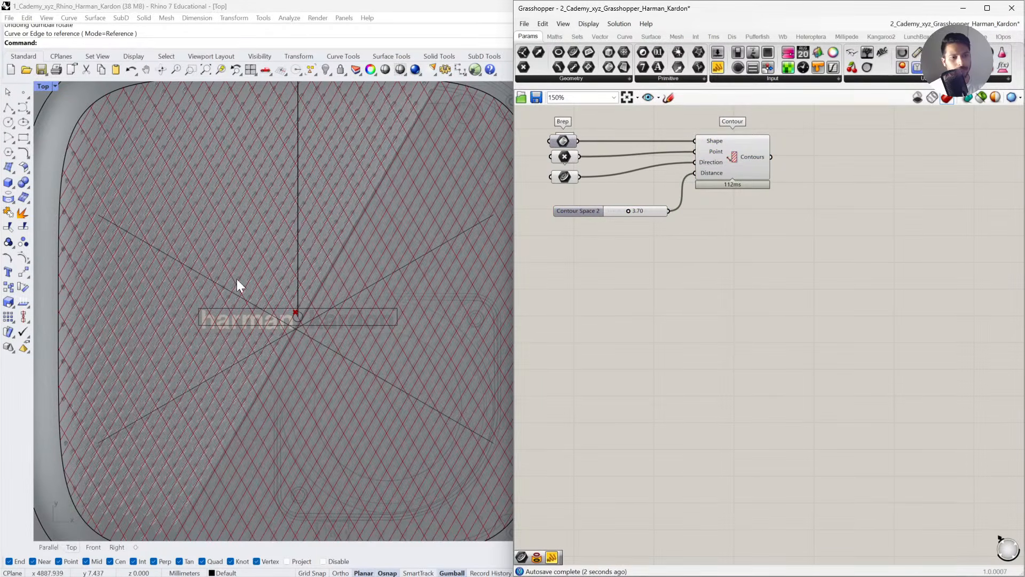
Examine how the two contour sets cross over the speaker's slots, and compare the new components with the reference definition.
{"action": "left_click", "coordinate": [339, 306]}
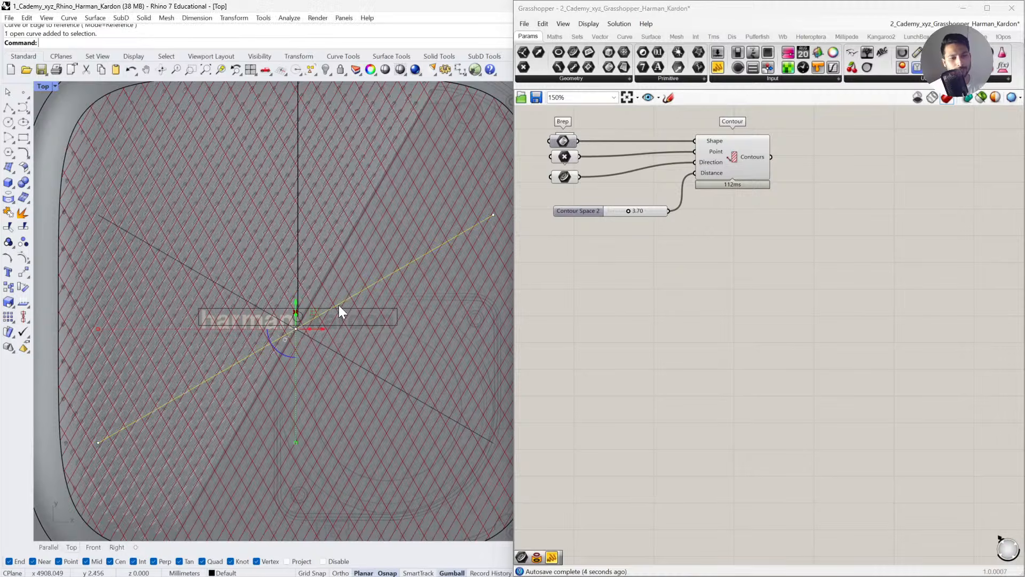
{"action": "left_click", "coordinate": [338, 350]}
{"action": "scroll", "coordinate": [290, 233], "scroll_direction": "up", "scroll_amount": 3}
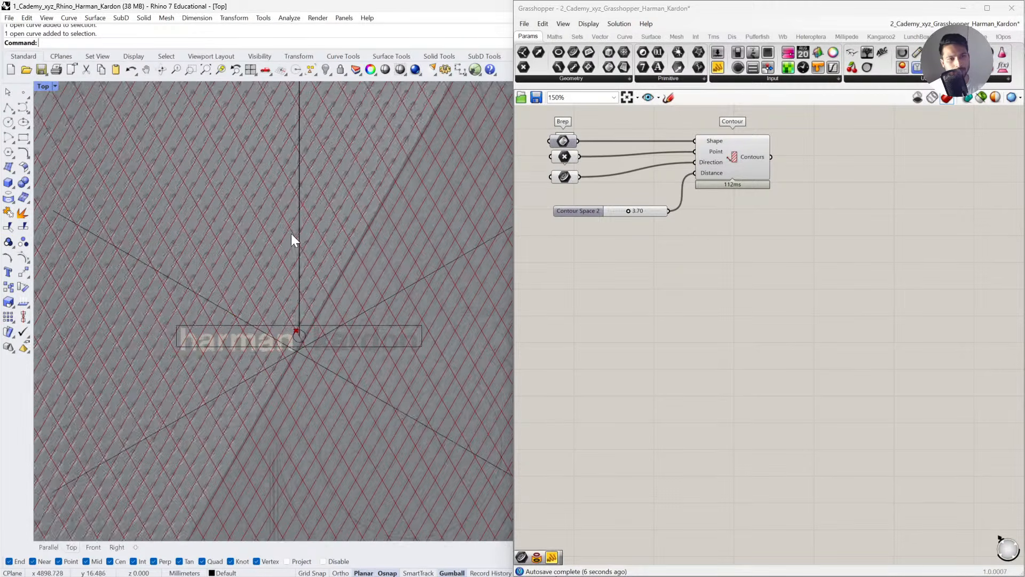
{"action": "scroll", "coordinate": [270, 190], "scroll_direction": "up", "scroll_amount": 2}
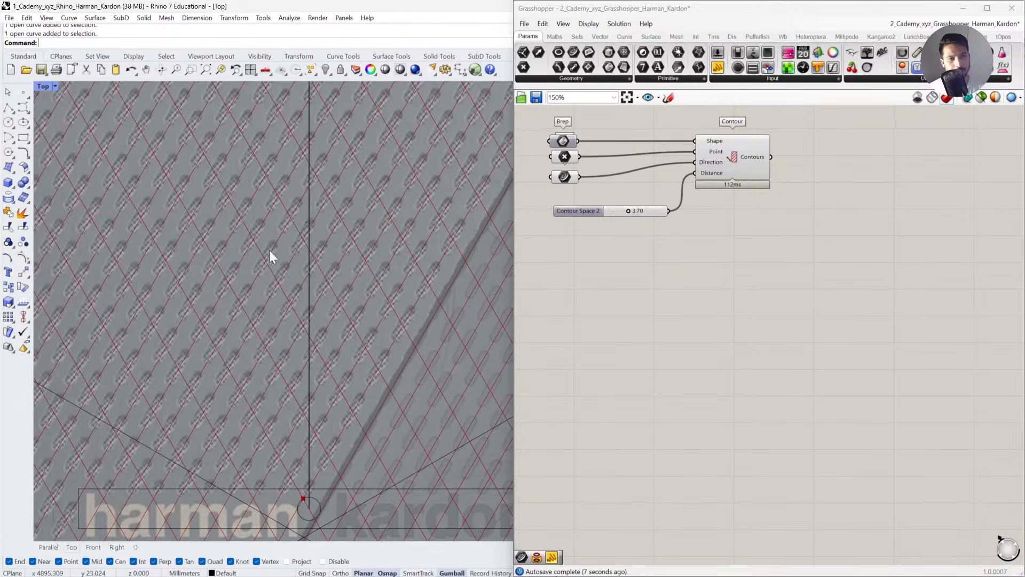
{"action": "scroll", "coordinate": [393, 231], "scroll_direction": "down", "scroll_amount": 4}
{"action": "scroll", "coordinate": [683, 226], "scroll_direction": "down", "scroll_amount": 3}
{"action": "scroll", "coordinate": [701, 328], "scroll_direction": "down", "scroll_amount": 2}
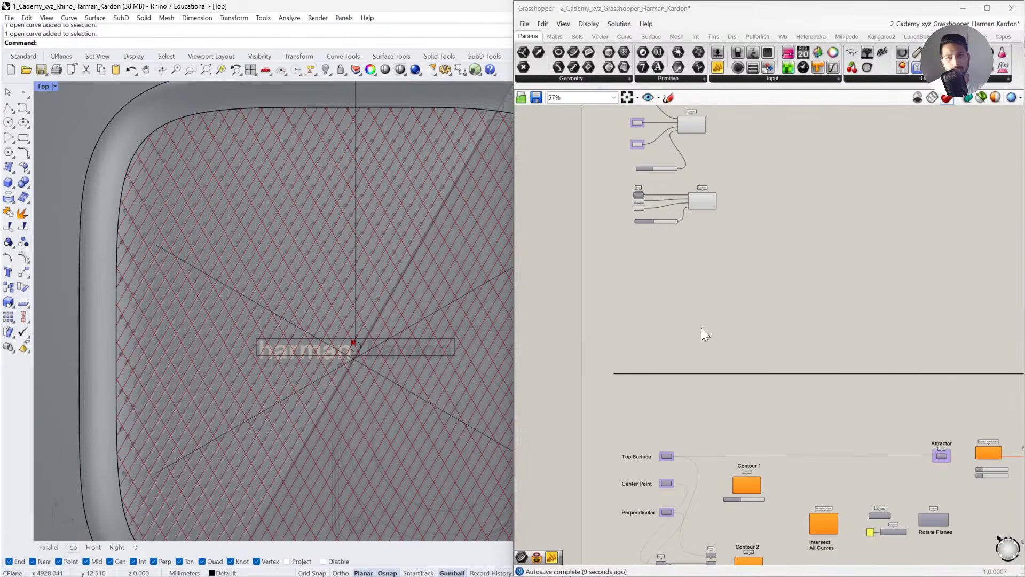
{"action": "right_click_drag", "start_coordinate": [700, 328], "coordinate": [674, 312]}
{"action": "scroll", "coordinate": [657, 406], "scroll_direction": "up", "scroll_amount": 5}
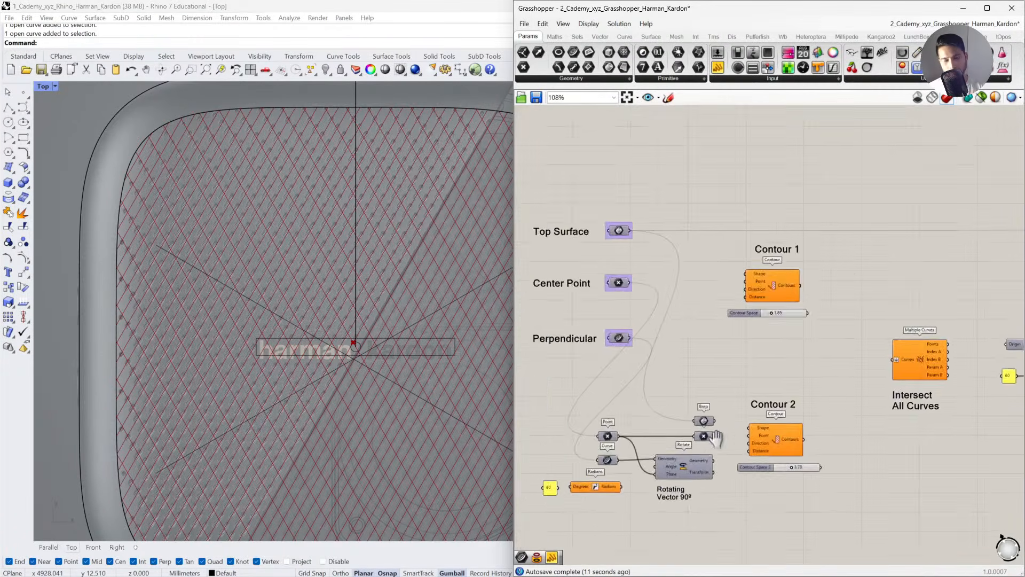
Connect Top Surface, Center Point, Perpendicular and the Contour Space slider, set to 1.85, to the reference Contour 1's Shape, Point, Direction and Distance inputs.
{"action": "left_click_drag", "start_coordinate": [667, 201], "coordinate": [857, 272]}
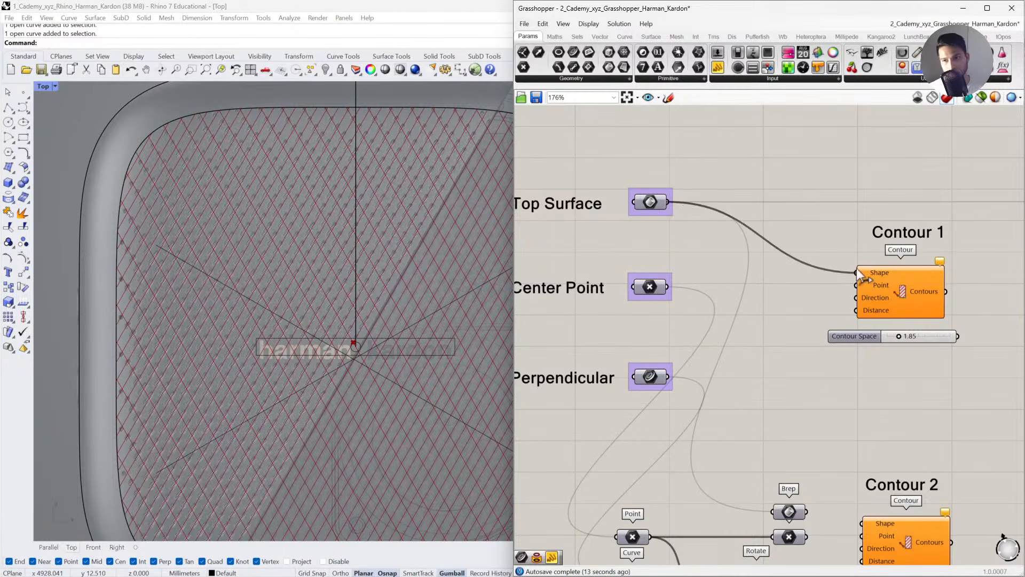
{"action": "left_click_drag", "start_coordinate": [667, 287], "coordinate": [856, 285]}
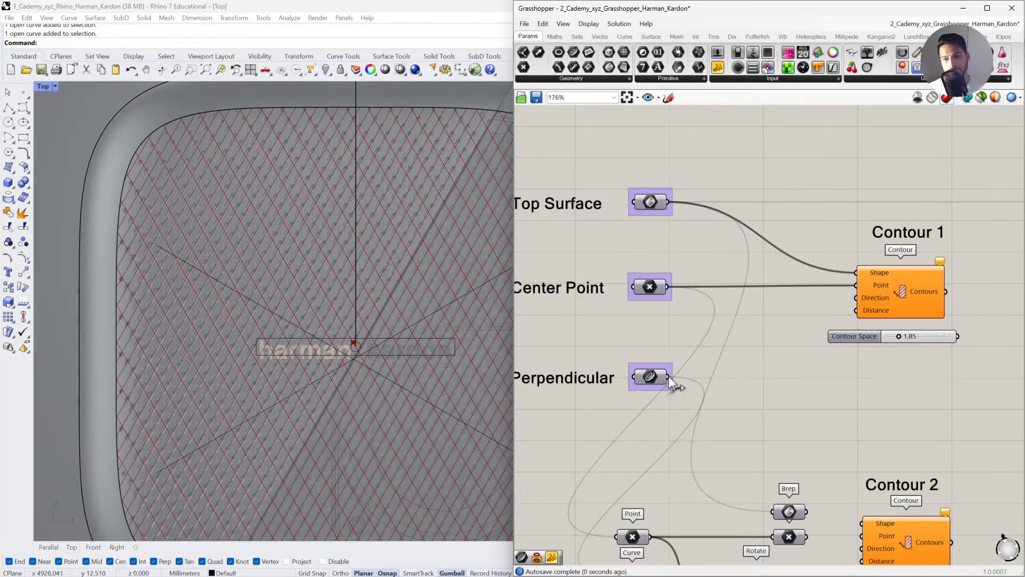
{"action": "left_click_drag", "start_coordinate": [668, 376], "coordinate": [857, 298]}
{"action": "left_click_drag", "start_coordinate": [863, 338], "coordinate": [812, 377]}
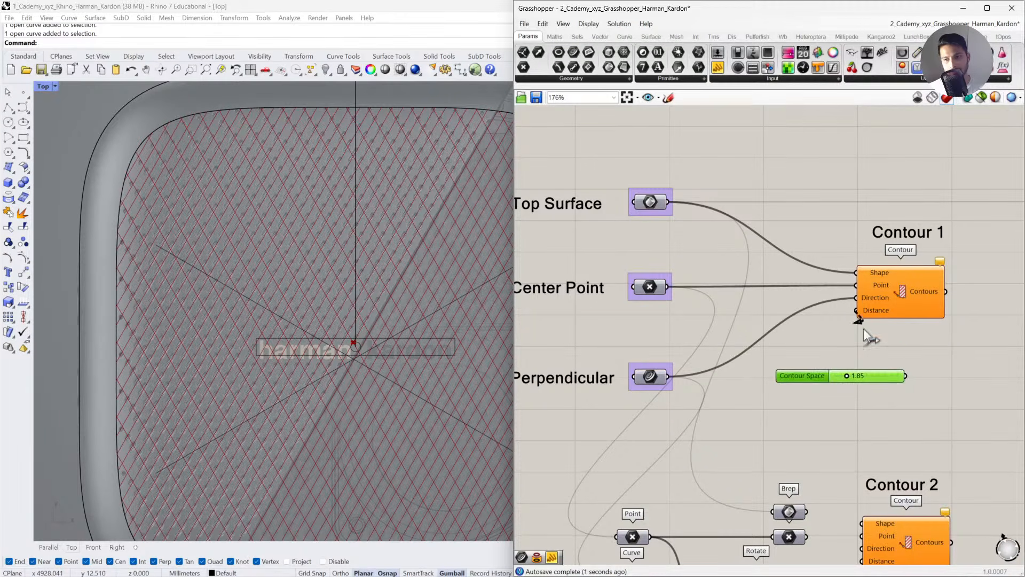
{"action": "left_click_drag", "start_coordinate": [863, 336], "coordinate": [904, 376]}
Limit the preview to selected components and examine only Contour 1's diagonal lines over the speaker.
{"action": "left_click", "coordinate": [915, 292]}
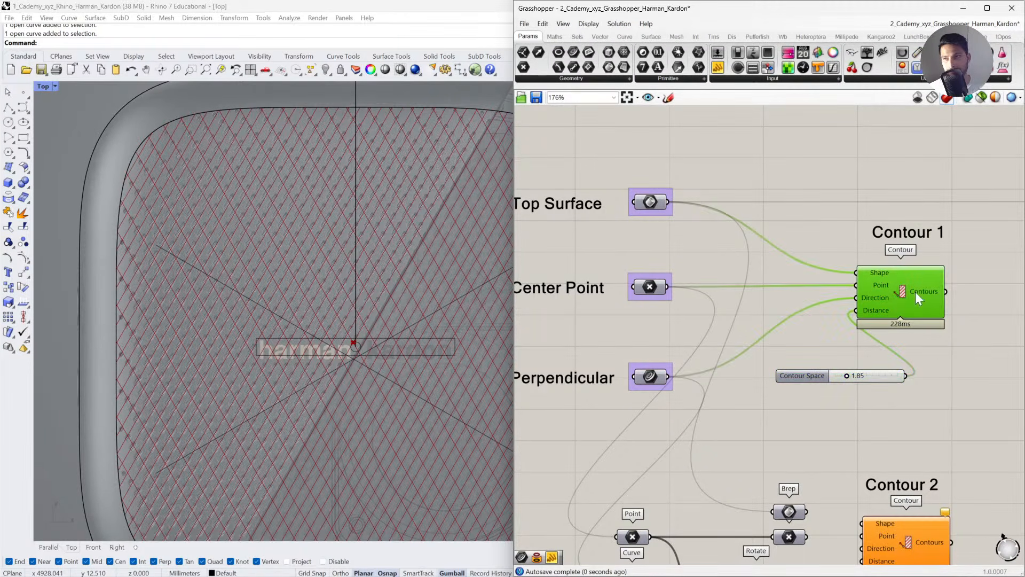
{"action": "left_click", "coordinate": [979, 101]}
{"action": "scroll", "coordinate": [297, 244], "scroll_direction": "down", "scroll_amount": 3}
{"action": "scroll", "coordinate": [325, 275], "scroll_direction": "up", "scroll_amount": 3}
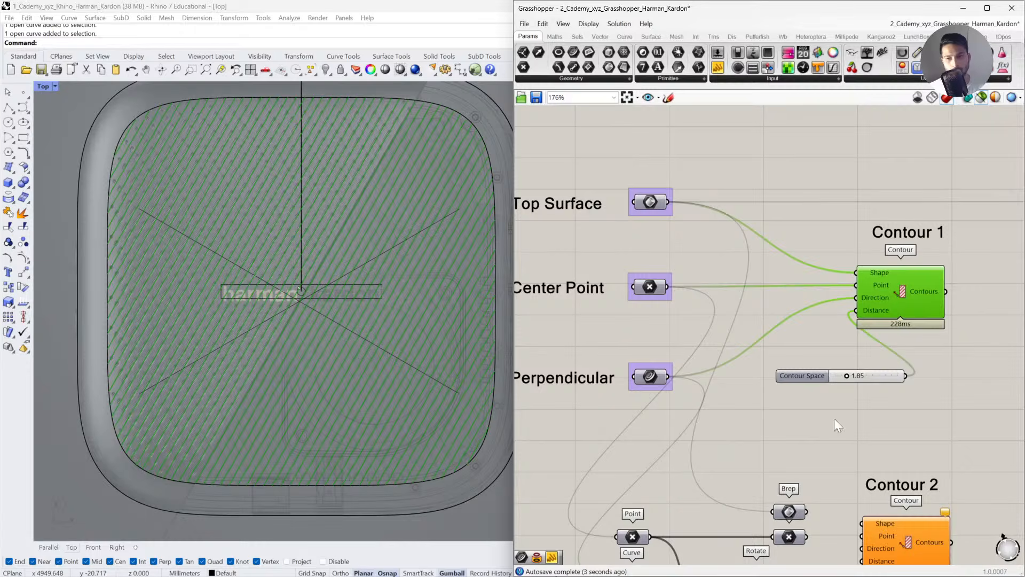
Connect the Brep and Point parameters to Contour 2, and feed the 60 panel through Radians into Rotate's Angle input.
{"action": "right_click_drag", "start_coordinate": [838, 424], "coordinate": [815, 307]}
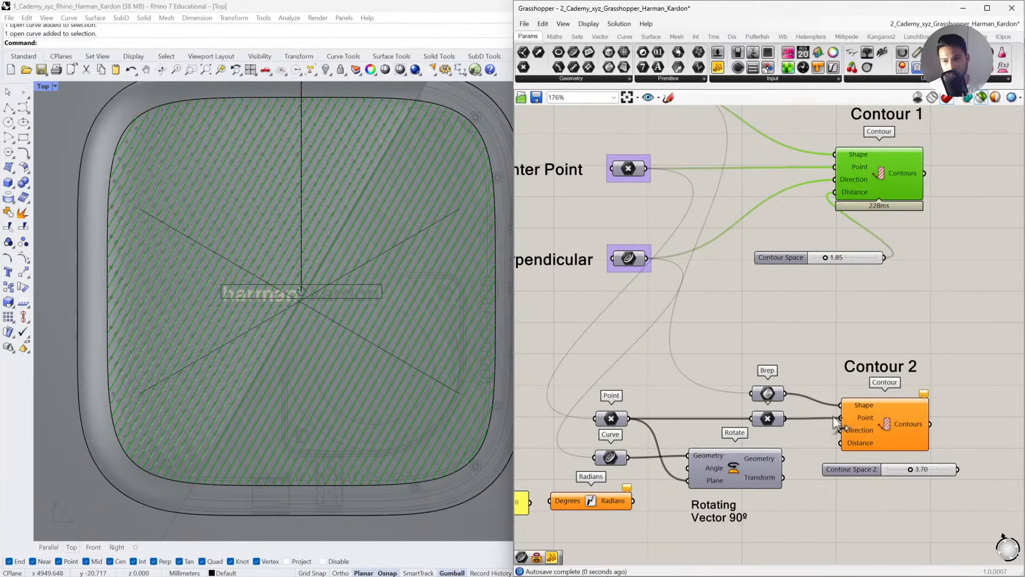
{"action": "right_click_drag", "start_coordinate": [625, 463], "coordinate": [683, 433]}
{"action": "left_click", "coordinate": [668, 425]}
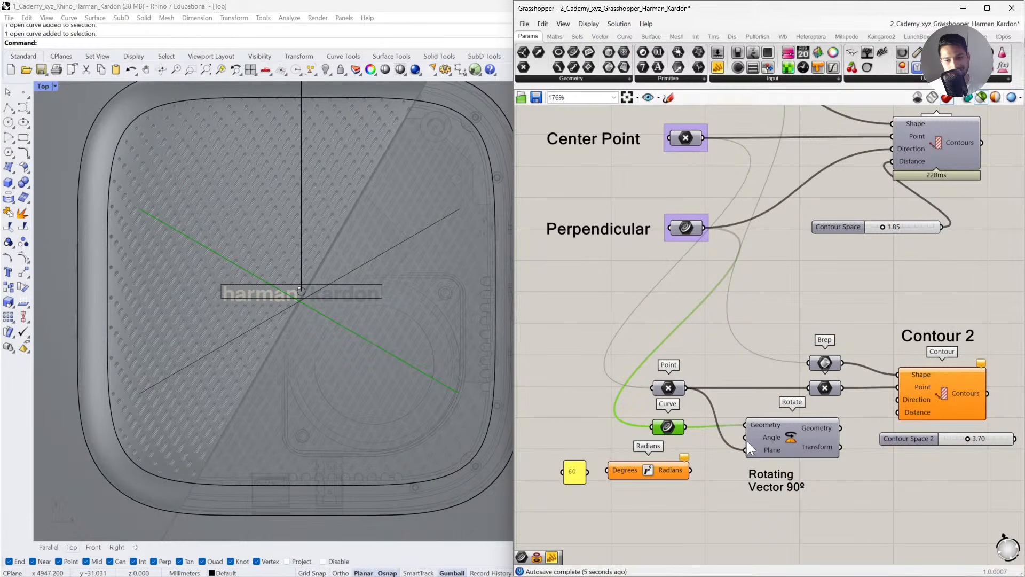
{"action": "left_click_drag", "start_coordinate": [745, 438], "coordinate": [688, 470]}
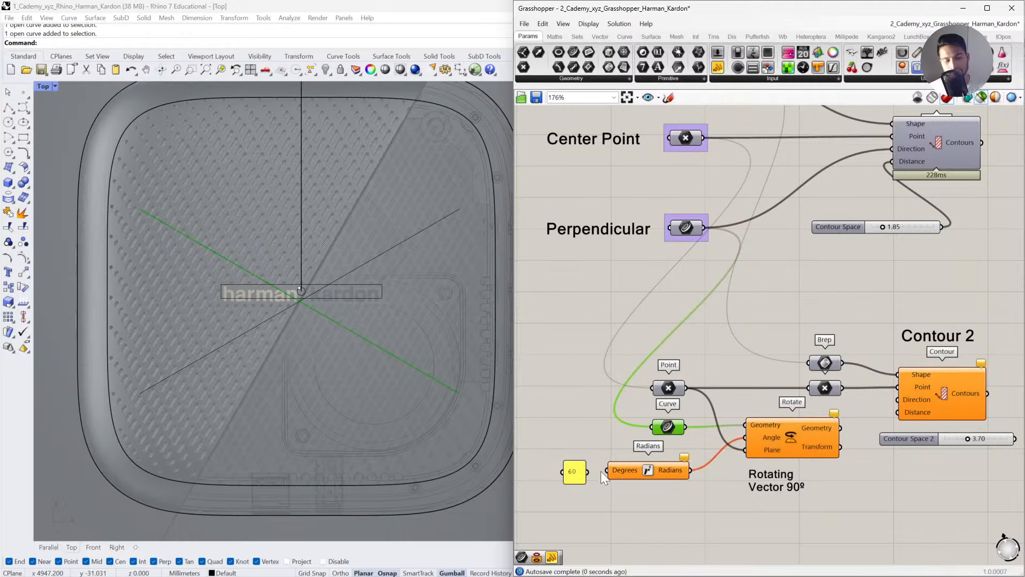
{"action": "left_click", "coordinate": [814, 444]}
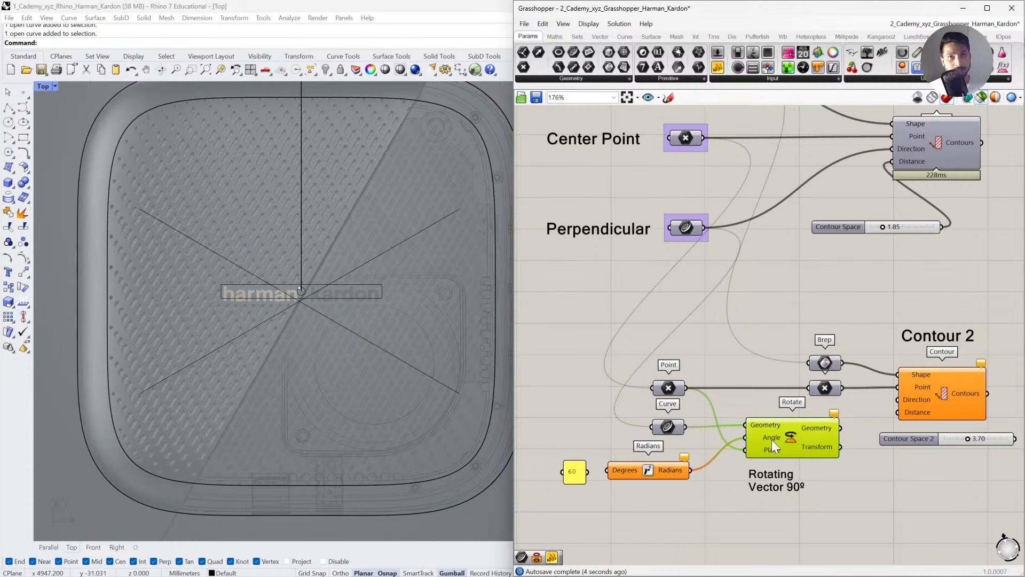
{"action": "mouse_move", "coordinate": [771, 440]}
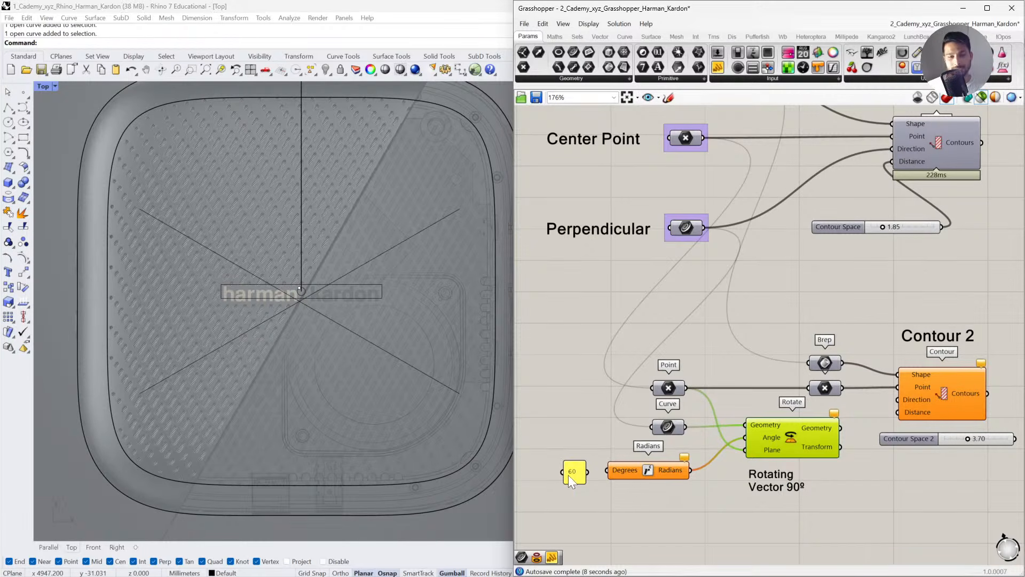
{"action": "left_click_drag", "start_coordinate": [587, 471], "coordinate": [607, 471]}
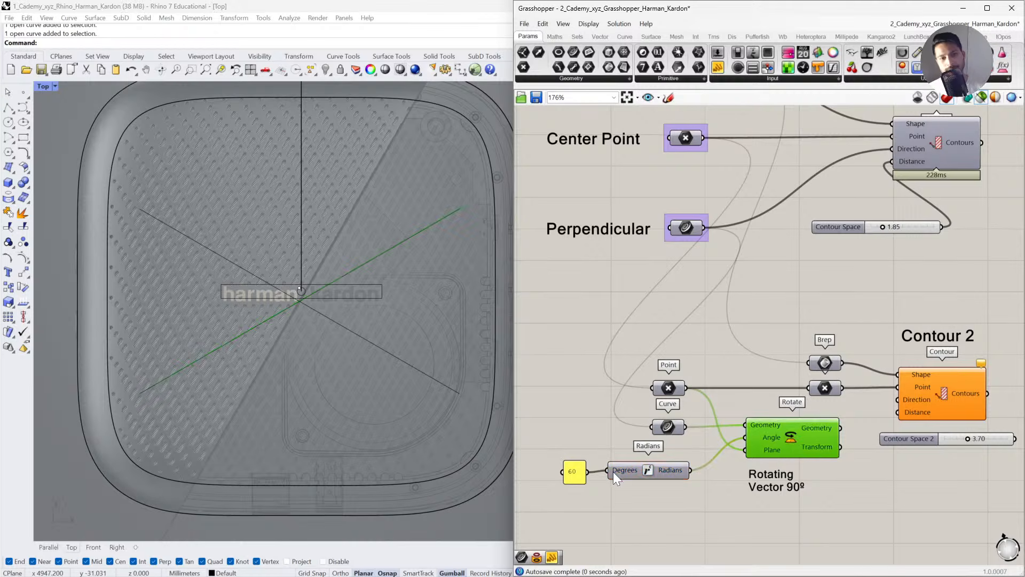
Connect the rotated geometry to Contour 2's Direction input and the Contour Space 2 slider, set to 3.70, to its Distance input.
{"action": "left_click_drag", "start_coordinate": [840, 428], "coordinate": [898, 400]}
{"action": "left_click_drag", "start_coordinate": [908, 439], "coordinate": [900, 470]}
{"action": "left_click_drag", "start_coordinate": [898, 412], "coordinate": [1007, 470]}
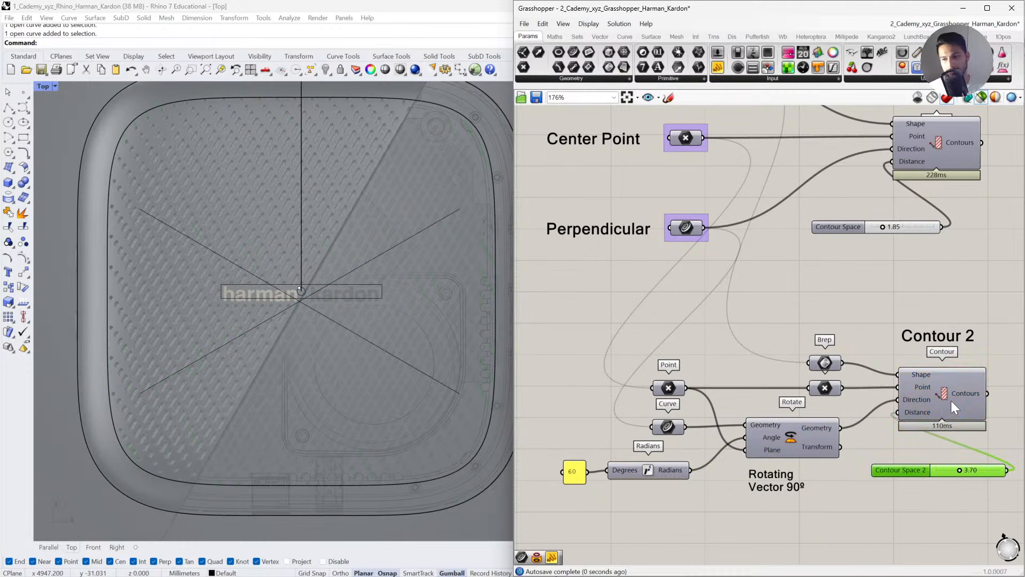
Examine both reference contour sets together over the speaker, and restore the full preview.
{"action": "left_click", "coordinate": [932, 150]}
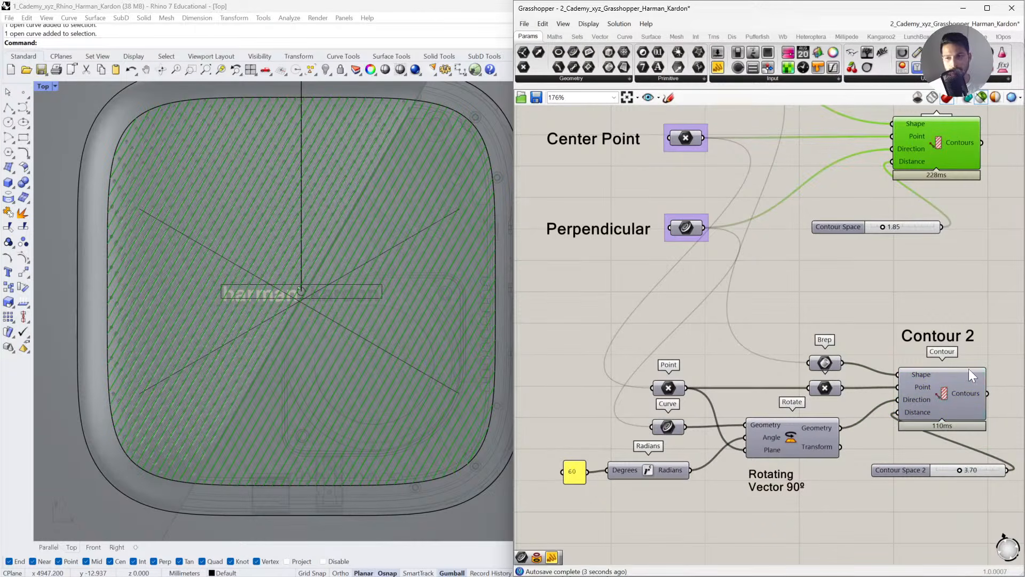
{"action": "left_click", "coordinate": [964, 384], "text": "shift"}
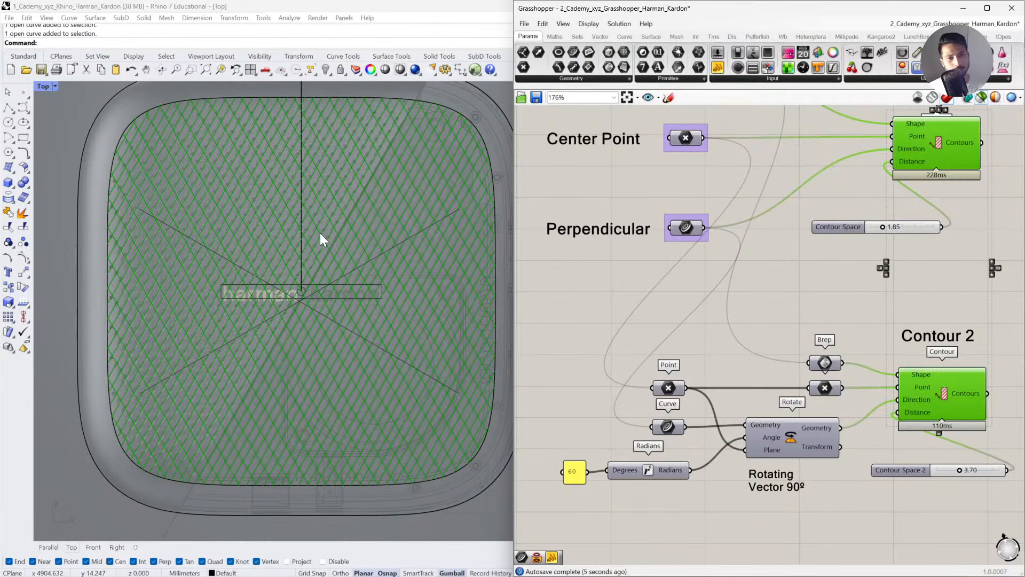
{"action": "left_click", "coordinate": [384, 319]}
{"action": "left_click", "coordinate": [885, 302]}
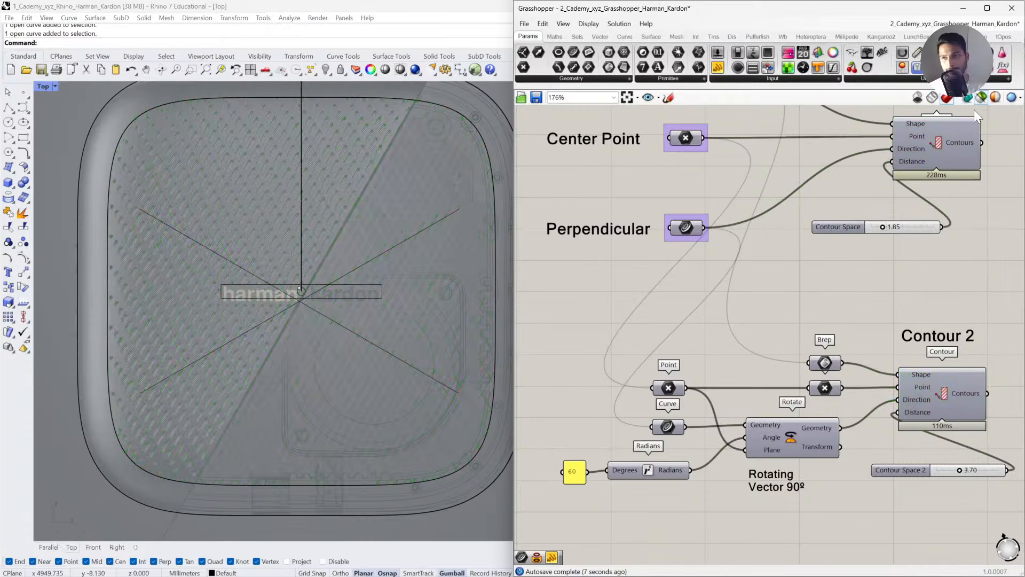
Return to the new definition and align its first Contour component vertically above the second one.
{"action": "left_click", "coordinate": [838, 226]}
{"action": "scroll", "coordinate": [799, 303], "scroll_direction": "down", "scroll_amount": 4}
{"action": "right_click_drag", "start_coordinate": [879, 228], "coordinate": [737, 325]}
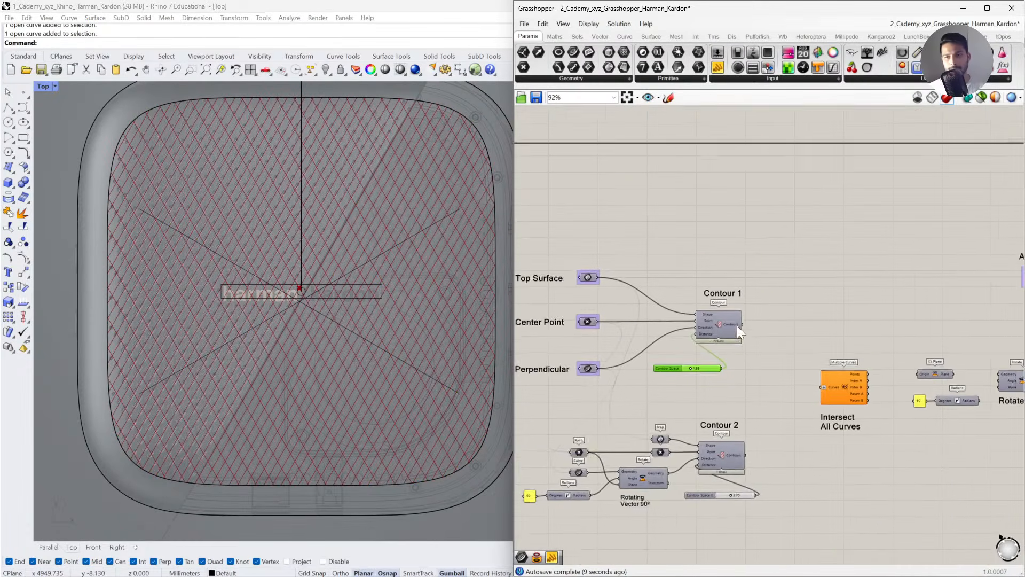
{"action": "right_click_drag", "start_coordinate": [787, 226], "coordinate": [790, 421]}
{"action": "scroll", "coordinate": [734, 327], "scroll_direction": "down", "scroll_amount": 6}
{"action": "scroll", "coordinate": [715, 267], "scroll_direction": "up", "scroll_amount": 6}
{"action": "scroll", "coordinate": [706, 247], "scroll_direction": "up", "scroll_amount": 3}
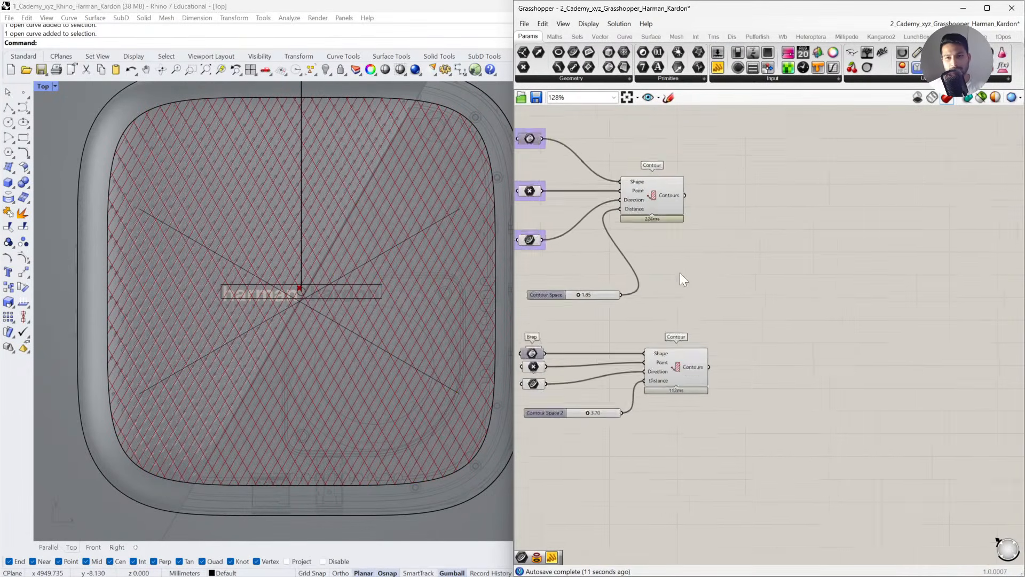
{"action": "left_click", "coordinate": [673, 184]}
{"action": "left_click", "coordinate": [717, 252]}
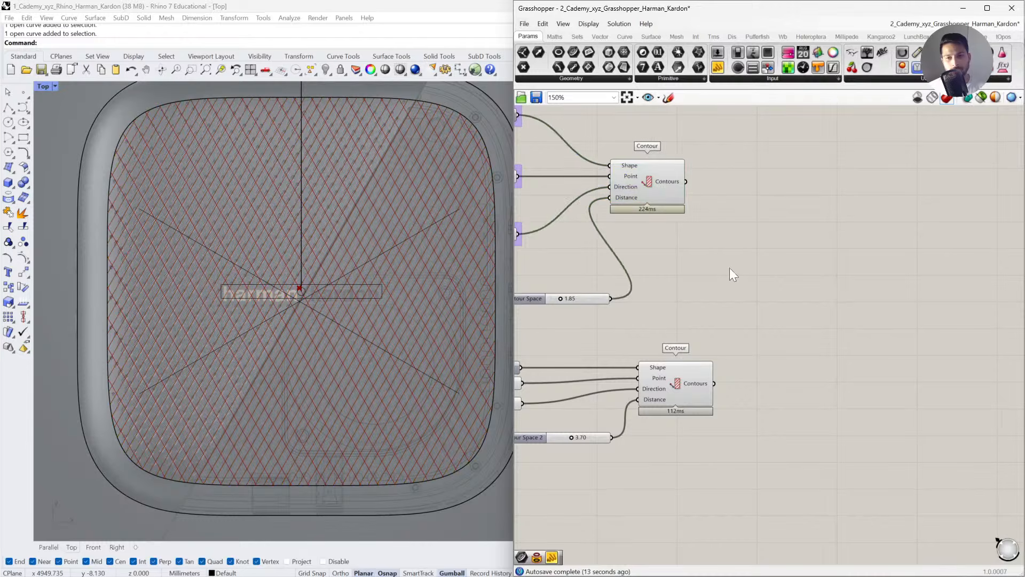
{"action": "left_click_drag", "start_coordinate": [738, 407], "coordinate": [666, 160]}
{"action": "left_click", "coordinate": [682, 152]}
{"action": "left_click", "coordinate": [681, 191]}
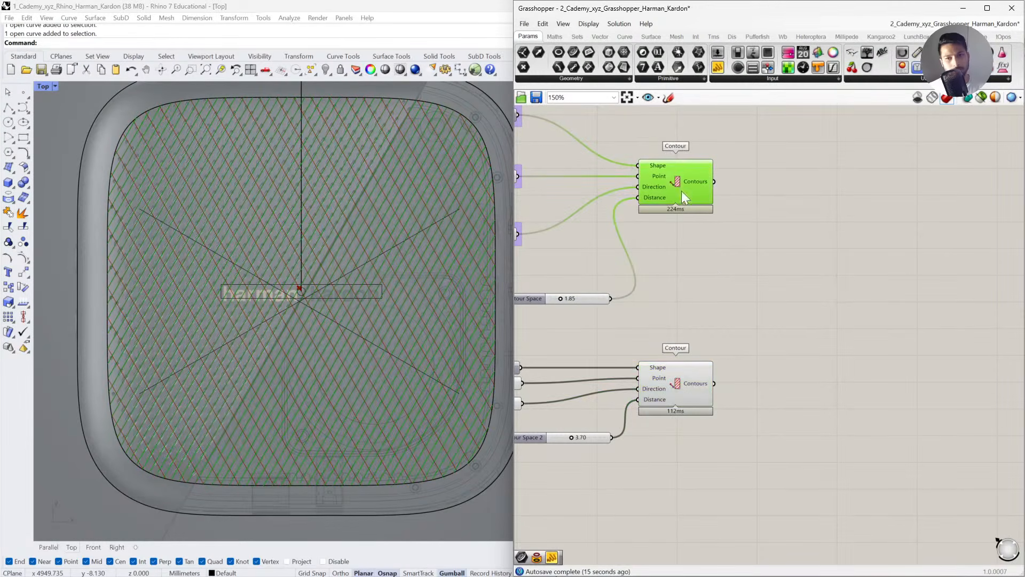
{"action": "left_click", "coordinate": [693, 376], "text": "shift"}
{"action": "left_click", "coordinate": [561, 347]}
Add a Flatten Tree component for each Contour, connect the Contours outputs to their Tree inputs, and align the two components.
{"action": "scroll", "coordinate": [327, 259], "scroll_direction": "up", "scroll_amount": 5}
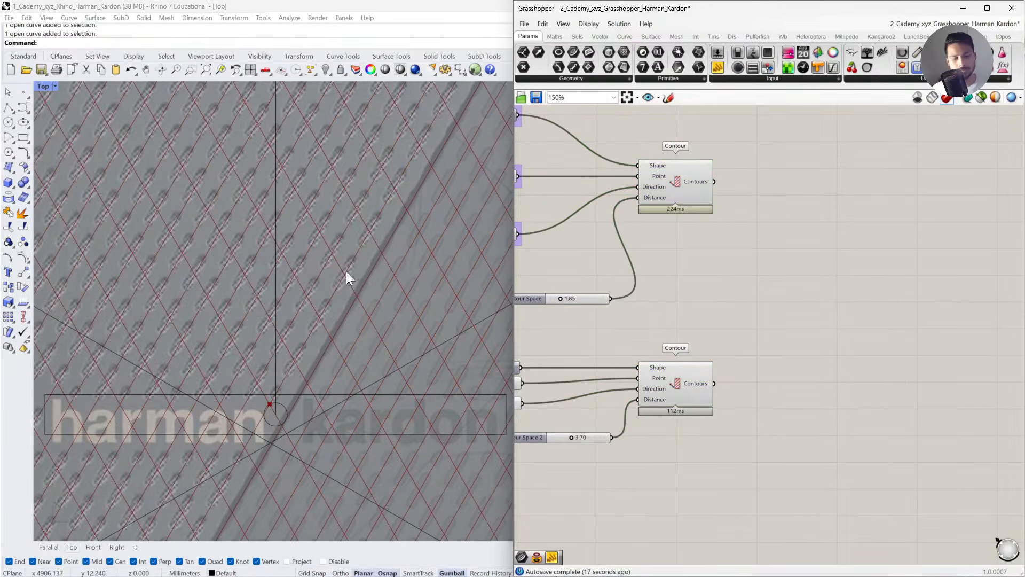
{"action": "scroll", "coordinate": [325, 255], "scroll_direction": "down", "scroll_amount": 5}
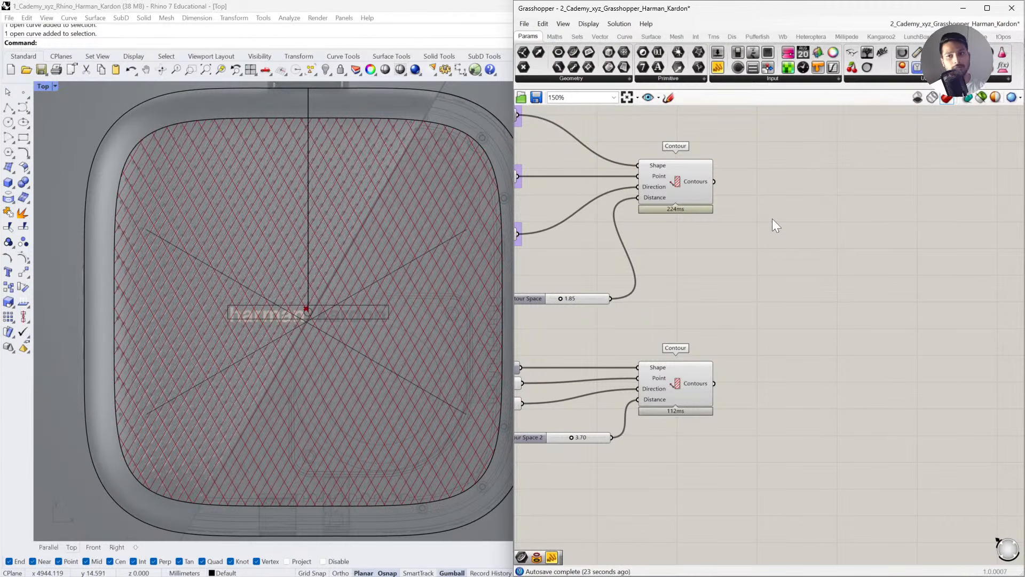
{"action": "double_click", "coordinate": [773, 268]}
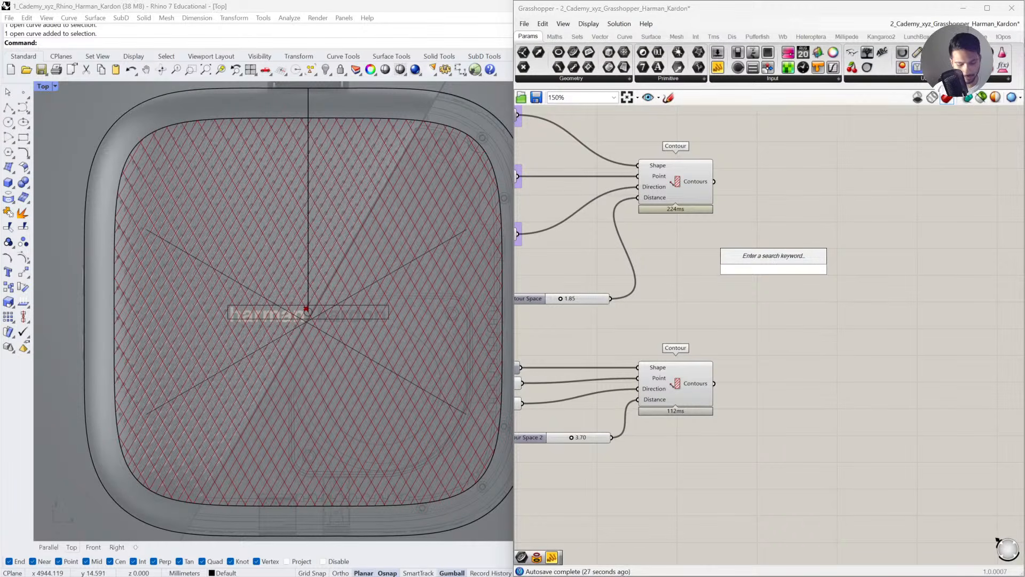
{"action": "type", "text": "FLA"}
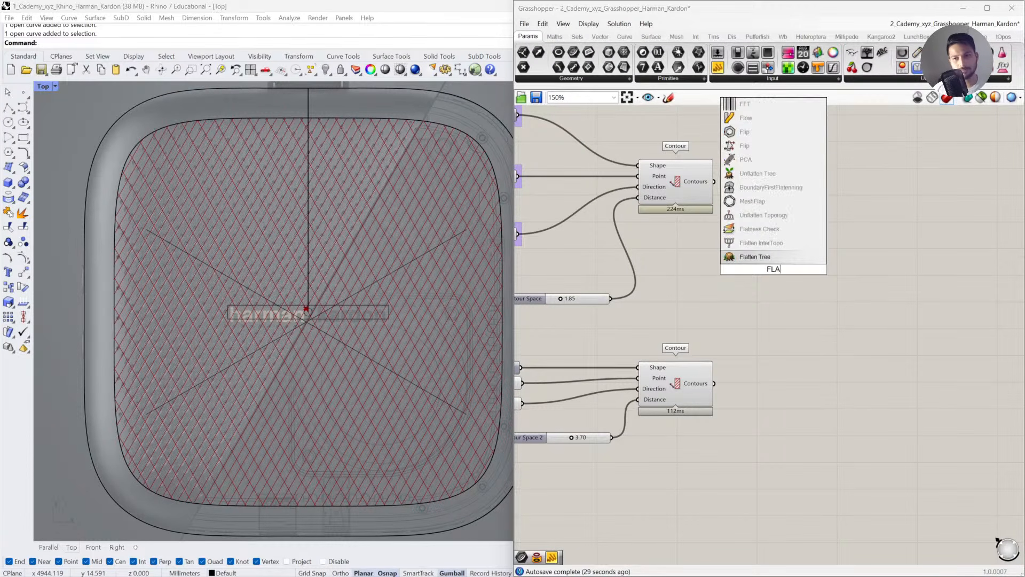
{"action": "left_click", "coordinate": [753, 256]}
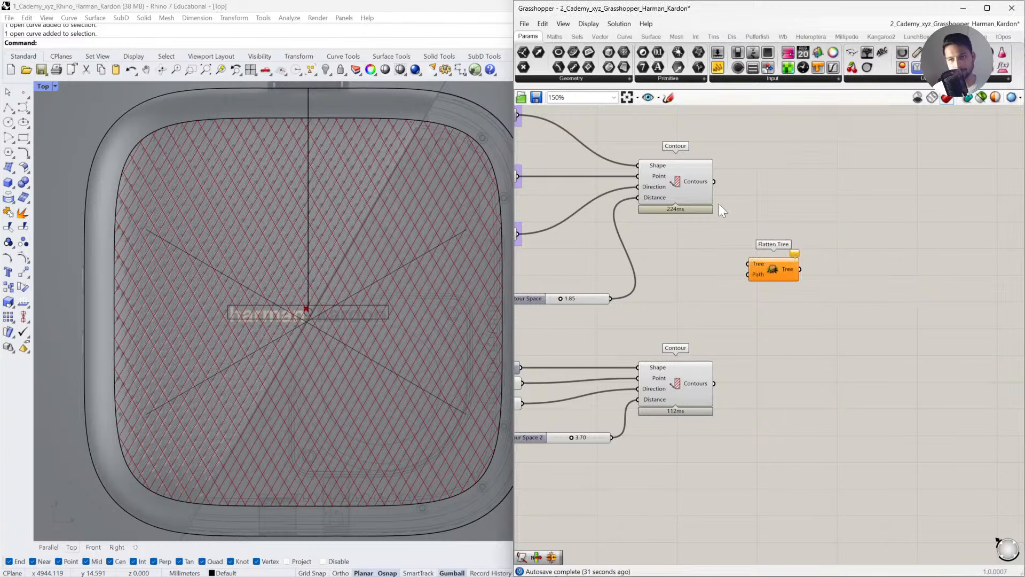
{"action": "left_click_drag", "start_coordinate": [740, 230], "coordinate": [767, 387]}
{"action": "left_click", "coordinate": [776, 226]}
{"action": "left_click", "coordinate": [803, 425]}
{"action": "left_click_drag", "start_coordinate": [817, 447], "coordinate": [786, 165]}
{"action": "left_click", "coordinate": [786, 169]}
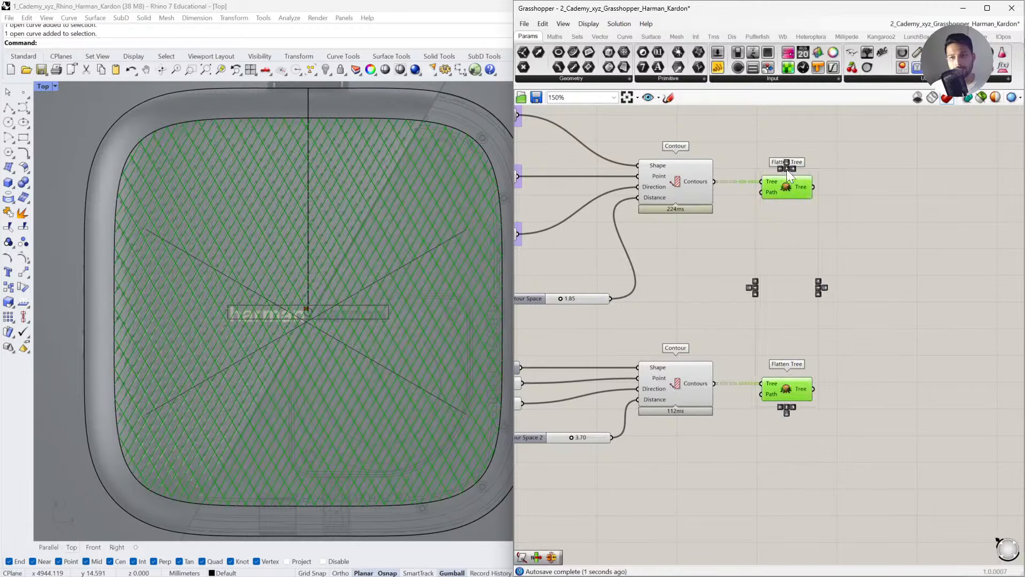
Compare the second contour set's data structure at the Flatten Tree component's input and output.
{"action": "left_click", "coordinate": [799, 319]}
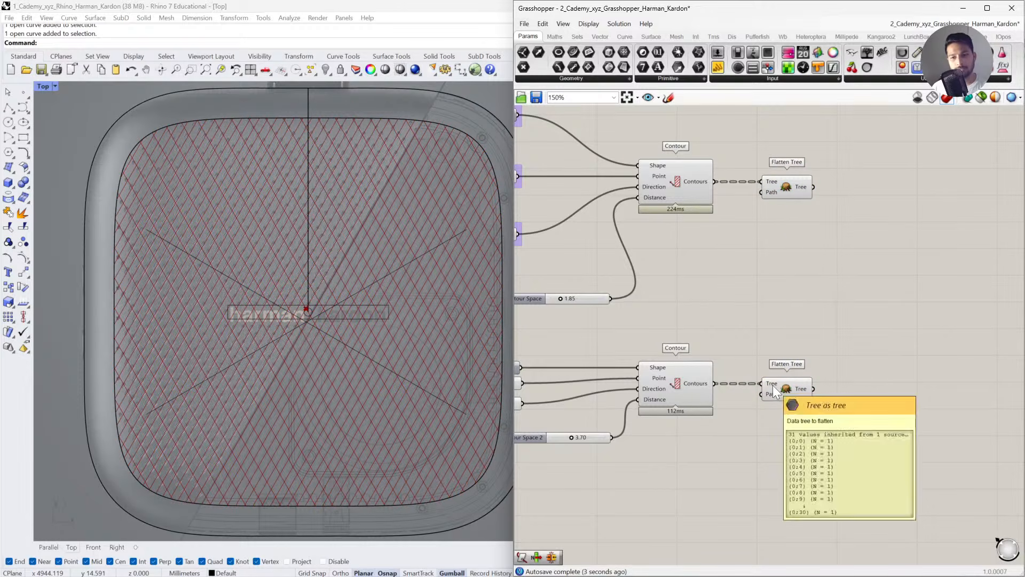
{"action": "left_click", "coordinate": [693, 389]}
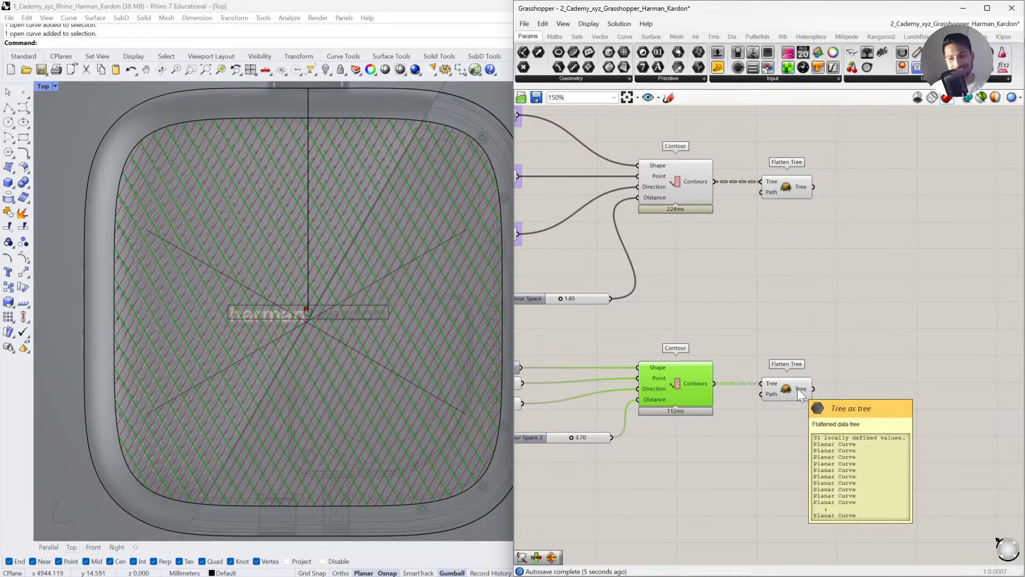
{"action": "left_click", "coordinate": [798, 328]}
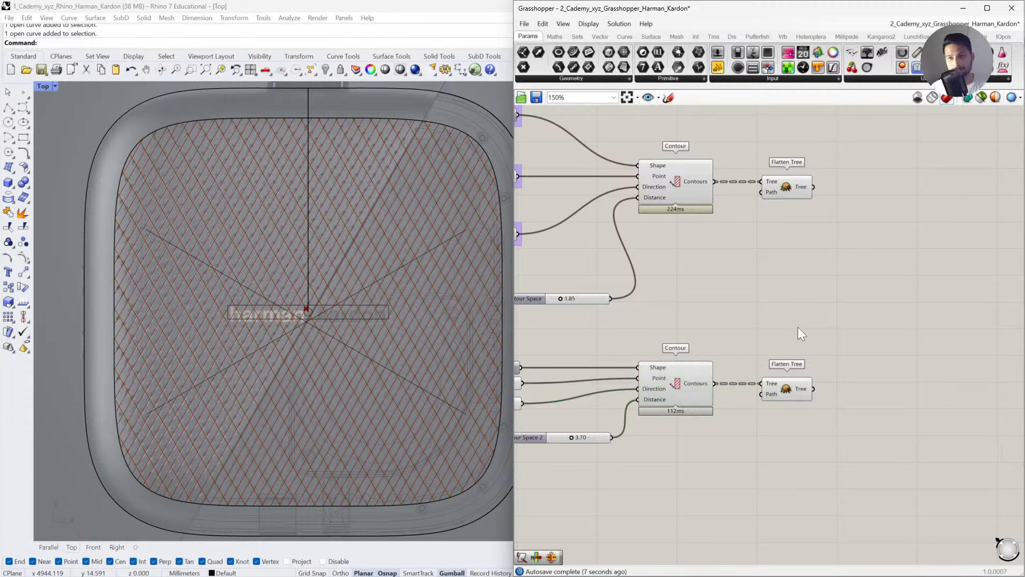
Add a Panel, connect it to the first Contour's Contours output and enlarge it to read the branched data.
{"action": "left_click", "coordinate": [773, 188]}
{"action": "double_click", "coordinate": [768, 258]}
{"action": "type", "text": "panel"}
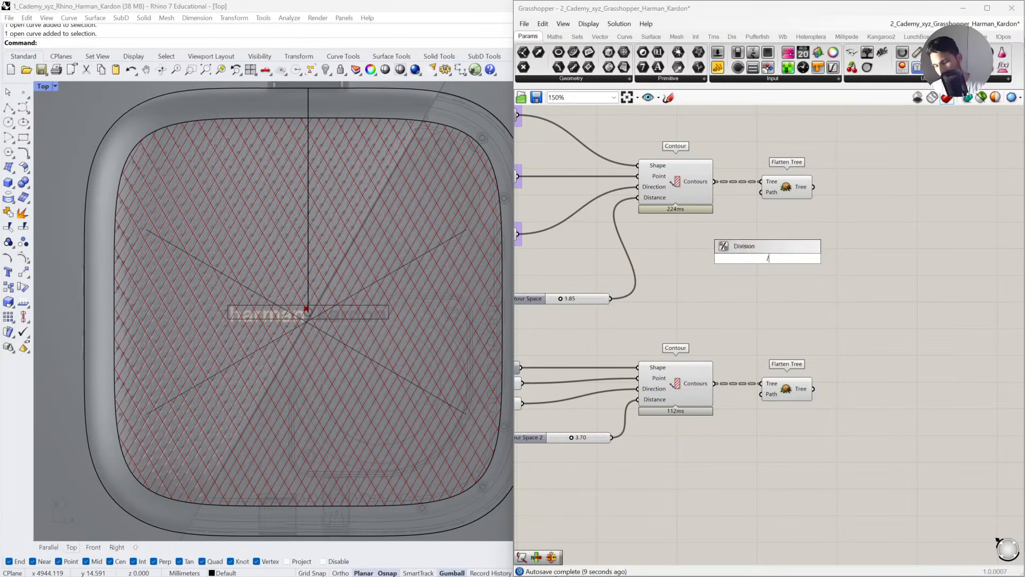
{"action": "key", "text": "Return"}
{"action": "left_click_drag", "start_coordinate": [719, 255], "coordinate": [738, 260]}
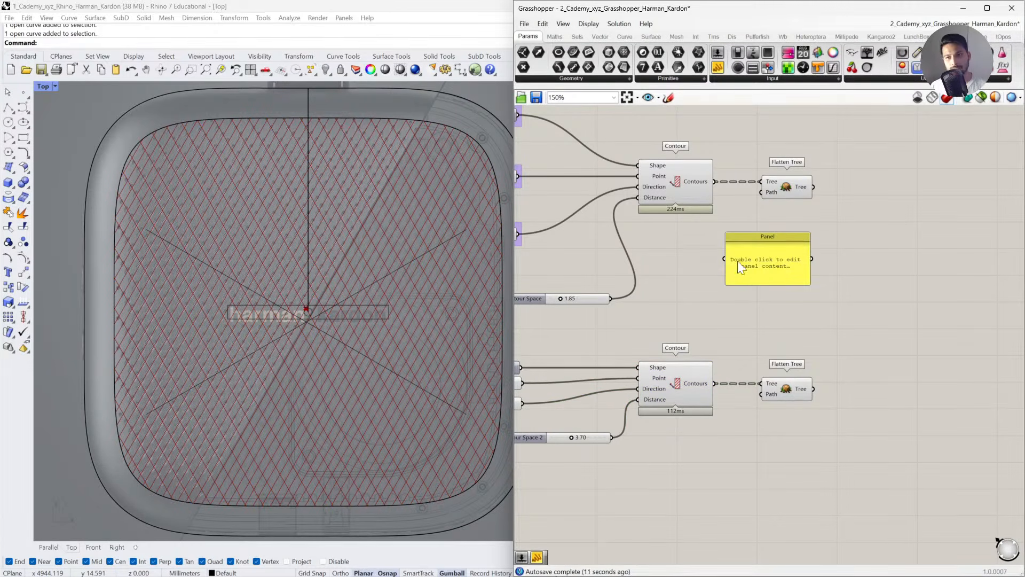
{"action": "left_click_drag", "start_coordinate": [715, 181], "coordinate": [725, 258]}
{"action": "left_click_drag", "start_coordinate": [767, 280], "coordinate": [849, 293]}
{"action": "left_click_drag", "start_coordinate": [798, 236], "coordinate": [830, 225]}
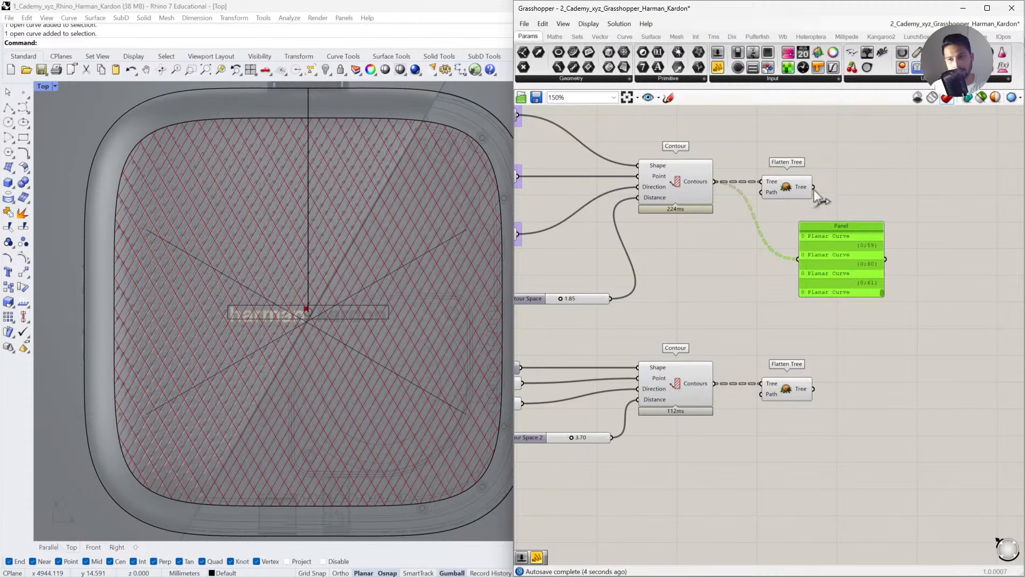
Switch the panel's source to the first Flatten Tree output to read the flattened list, and delete the panel.
{"action": "left_click_drag", "start_coordinate": [799, 258], "coordinate": [799, 258]}
{"action": "left_click_drag", "start_coordinate": [862, 276], "coordinate": [901, 226]}
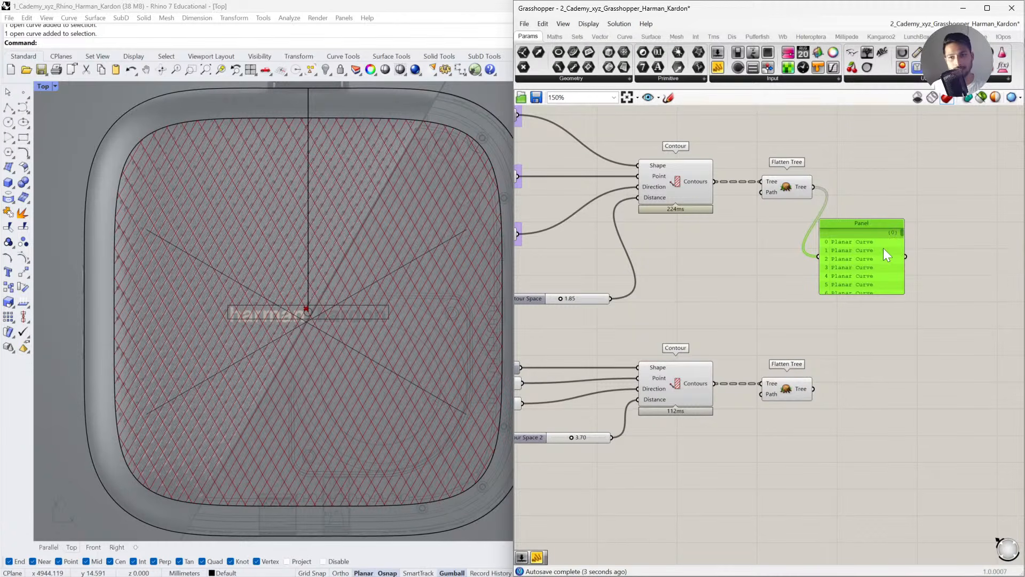
{"action": "key", "text": "Delete"}
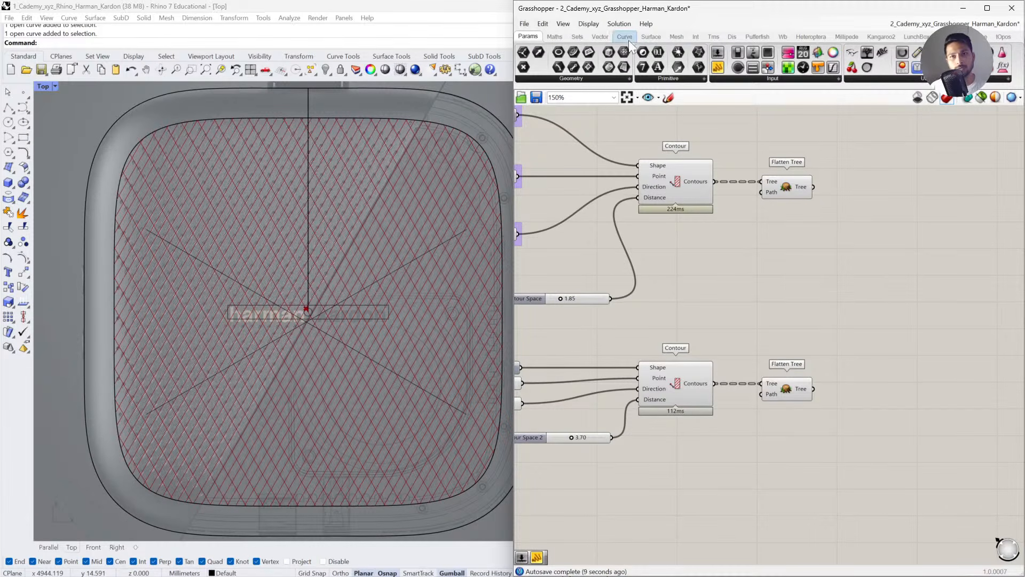
Add a Multiple Curves intersection component and connect both Flatten Tree outputs to its Curves input.
{"action": "left_click", "coordinate": [695, 37]}
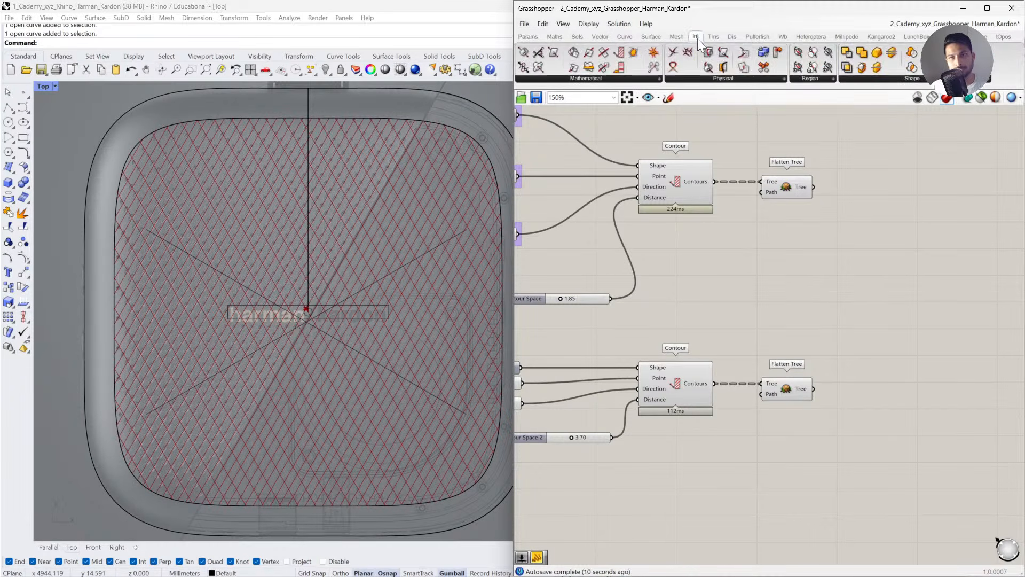
{"action": "left_click", "coordinate": [686, 79]}
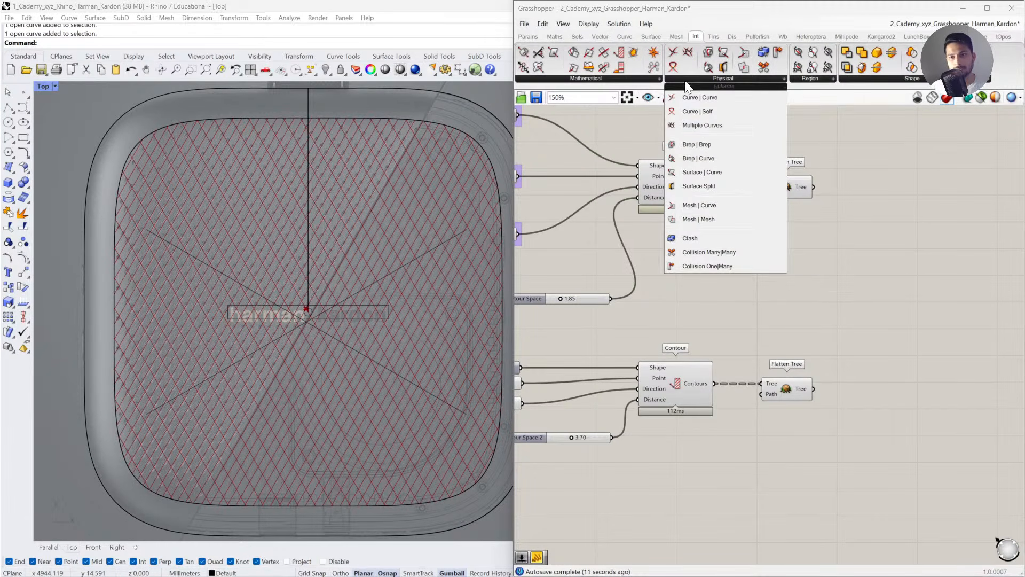
{"action": "left_click", "coordinate": [714, 124]}
{"action": "left_click", "coordinate": [873, 268]}
{"action": "scroll", "coordinate": [870, 269], "scroll_direction": "up", "scroll_amount": 2}
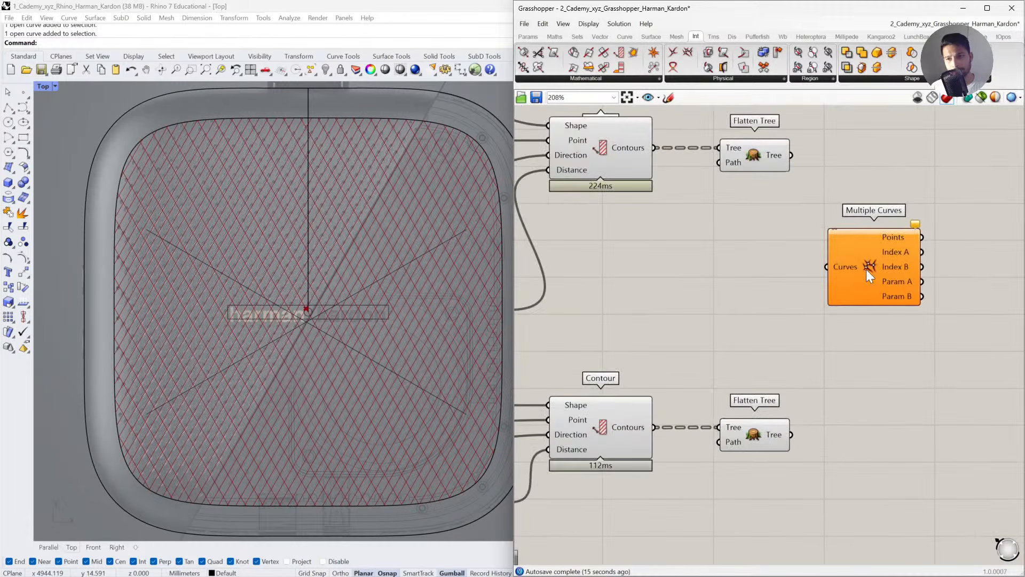
{"action": "left_click_drag", "start_coordinate": [791, 156], "coordinate": [835, 319]}
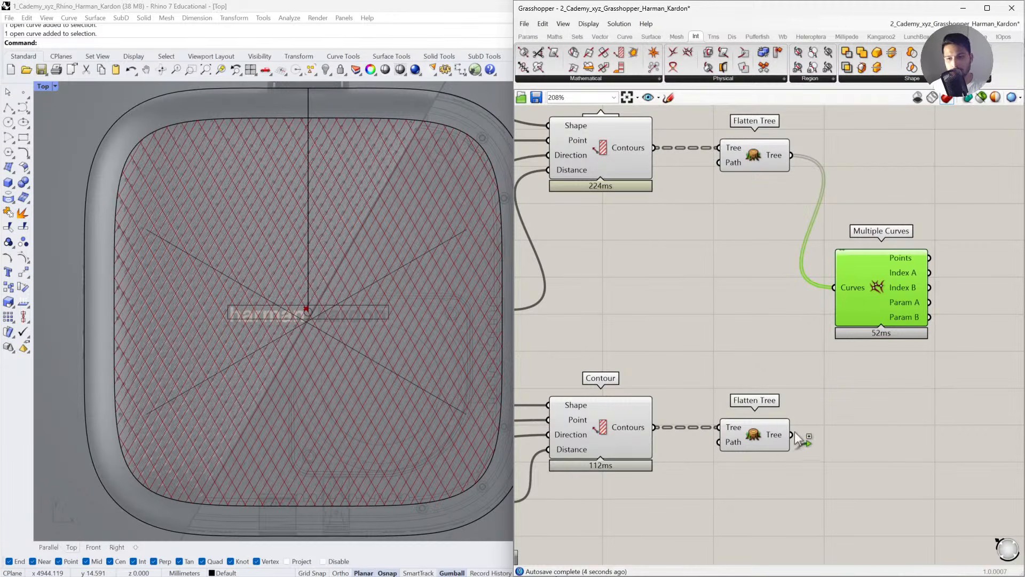
{"action": "mouse_move", "coordinate": [796, 437]}
{"action": "left_mouse_down", "text": "shift"}
{"action": "mouse_move", "coordinate": [804, 350]}
{"action": "mouse_move", "coordinate": [828, 299]}
{"action": "left_mouse_up", "text": "shift"}
{"action": "left_click", "coordinate": [861, 387]}
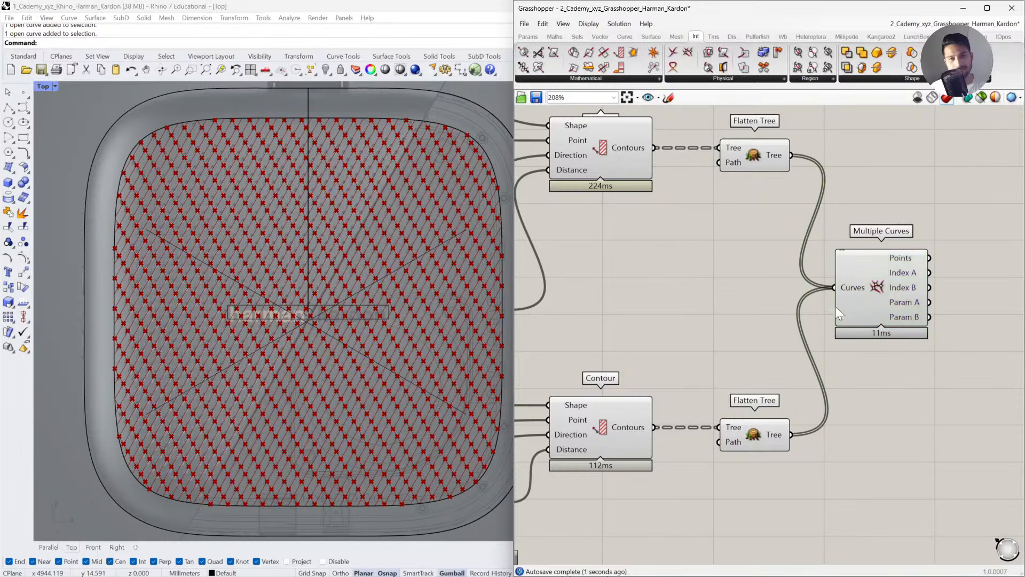
Feed the Curves input of Multiple Curves from one Flatten Tree at a time, and reconnect both outputs together.
{"action": "left_click_drag", "start_coordinate": [792, 155], "coordinate": [834, 287]}
{"action": "left_click_drag", "start_coordinate": [792, 435], "coordinate": [834, 287]}
{"action": "left_click_drag", "start_coordinate": [792, 155], "coordinate": [834, 287]}
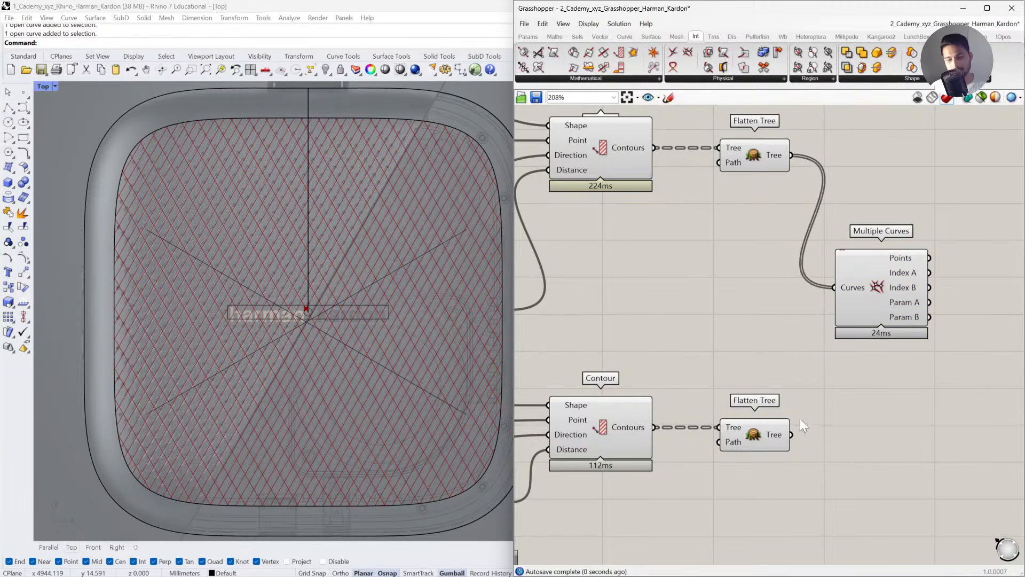
{"action": "left_click_drag", "start_coordinate": [792, 435], "coordinate": [812, 217], "text": "shift"}
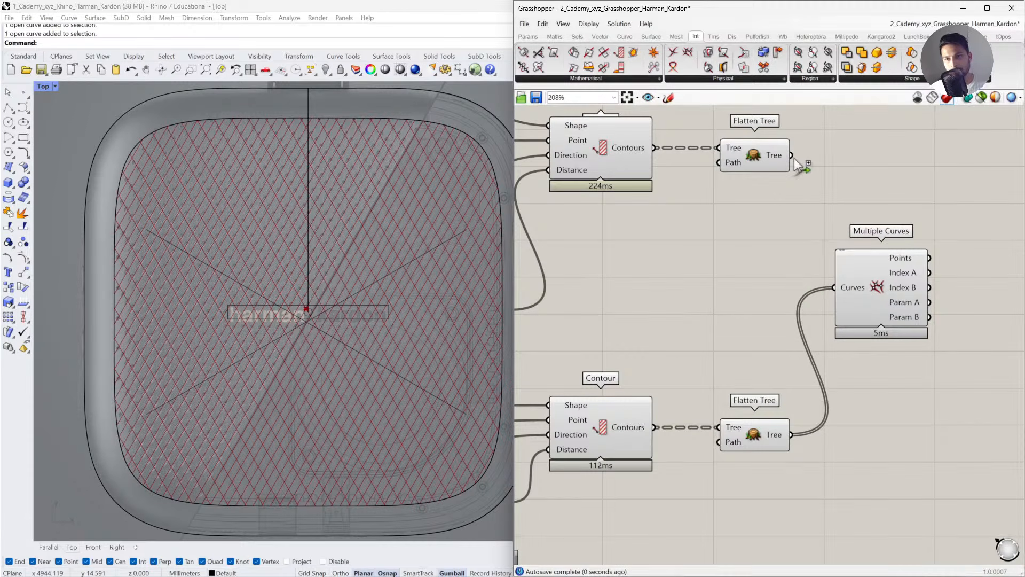
{"action": "left_click_drag", "start_coordinate": [794, 158], "coordinate": [828, 277], "text": "shift"}
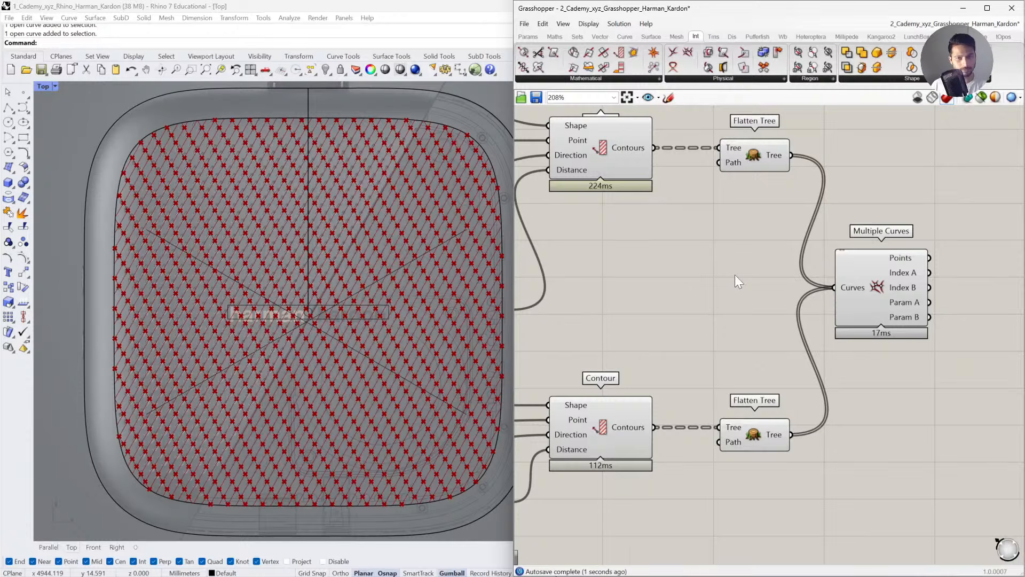
Disable the preview of every component except Multiple Curves so only the intersection points are drawn.
{"action": "scroll", "coordinate": [734, 274], "scroll_direction": "down", "scroll_amount": 3}
{"action": "left_click_drag", "start_coordinate": [788, 446], "coordinate": [537, 159]}
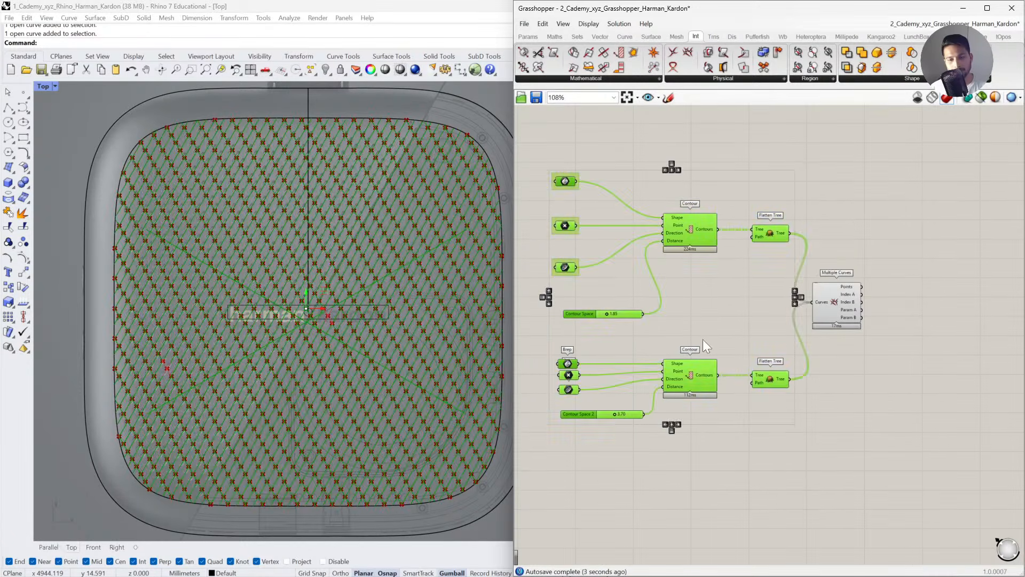
{"action": "left_click", "coordinate": [781, 434]}
{"action": "left_click_drag", "start_coordinate": [789, 451], "coordinate": [531, 152]}
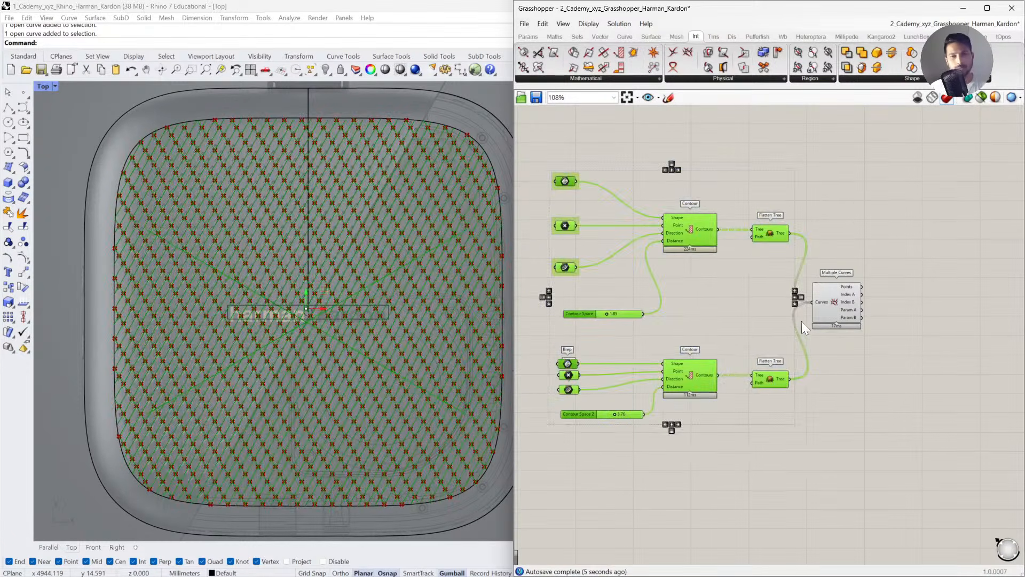
{"action": "left_click_drag", "start_coordinate": [807, 449], "coordinate": [564, 187]}
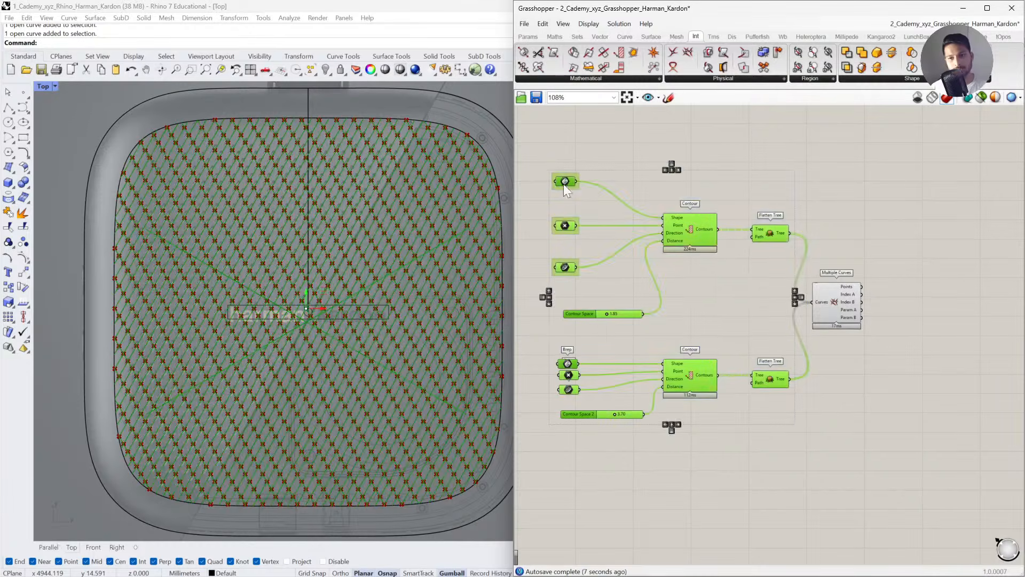
{"action": "left_click_drag", "start_coordinate": [811, 464], "coordinate": [580, 229]}
{"action": "left_click_drag", "start_coordinate": [814, 450], "coordinate": [535, 160]}
{"action": "left_click_drag", "start_coordinate": [815, 451], "coordinate": [780, 412]}
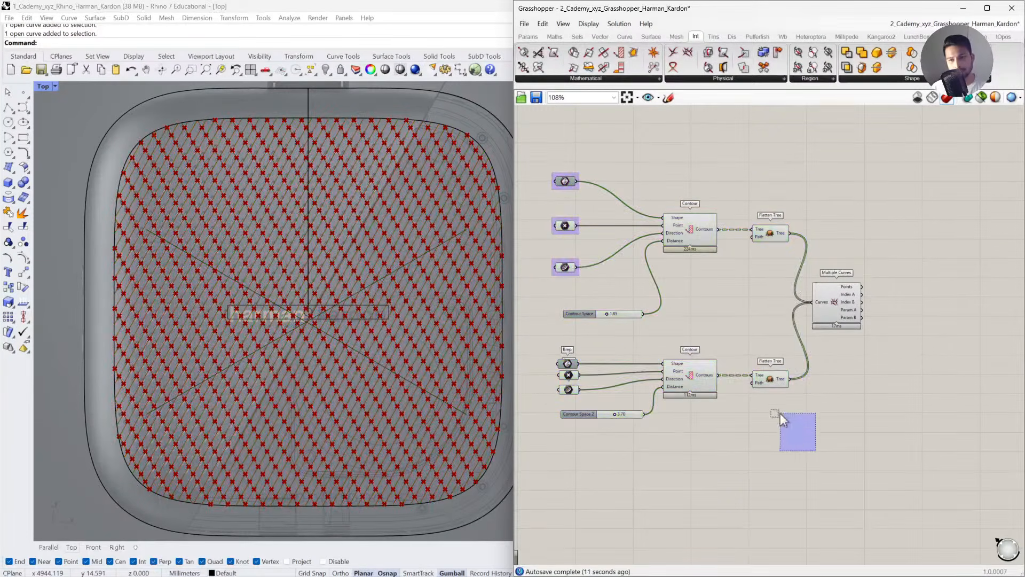
{"action": "left_click_drag", "start_coordinate": [790, 454], "coordinate": [523, 168]}
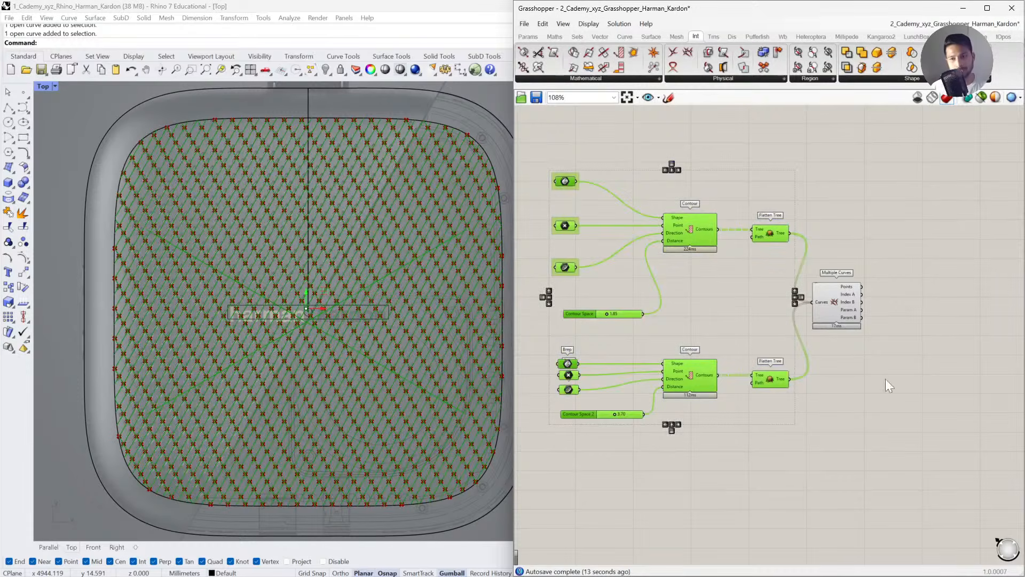
{"action": "left_click", "coordinate": [840, 312]}
{"action": "left_click_drag", "start_coordinate": [780, 447], "coordinate": [545, 147]}
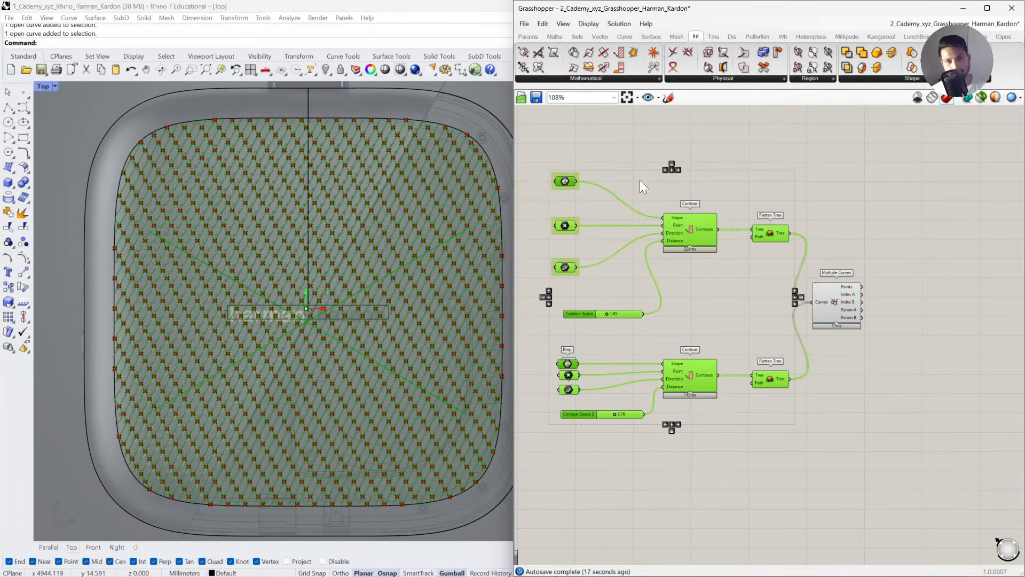
{"action": "middle_click", "coordinate": [640, 181]}
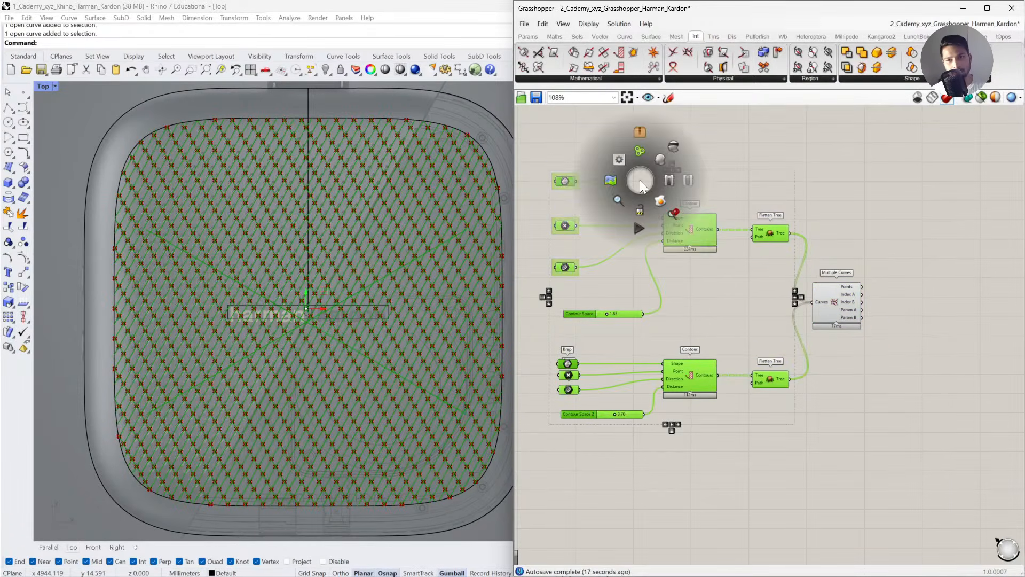
{"action": "left_click", "coordinate": [674, 148]}
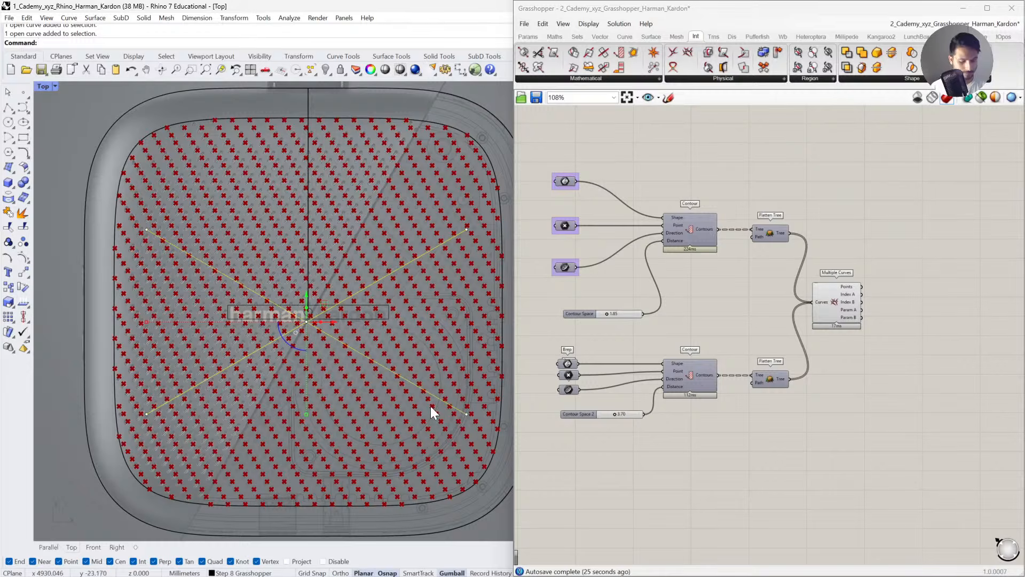
Switch to Rhino and hide the two crossing diagonal guide lines over the speaker face.
{"action": "key", "text": "ctrl+h"}
{"action": "scroll", "coordinate": [358, 327], "scroll_direction": "up", "scroll_amount": 1}
{"action": "scroll", "coordinate": [358, 327], "scroll_direction": "down", "scroll_amount": 1}
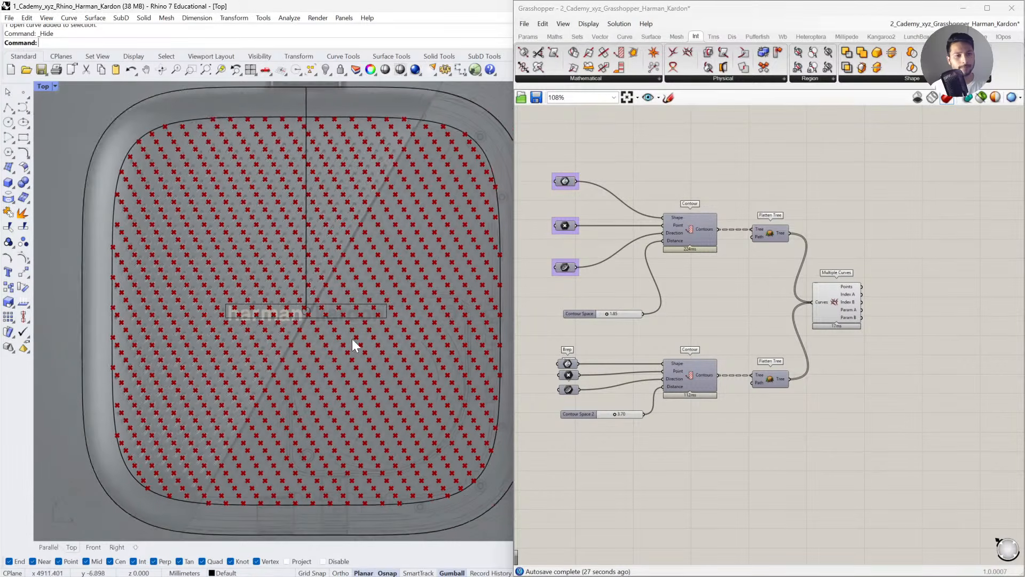
{"action": "mouse_move", "coordinate": [352, 339]}
{"action": "right_mouse_down"}
{"action": "mouse_move", "coordinate": [326, 332]}
{"action": "mouse_move", "coordinate": [336, 350]}
{"action": "right_mouse_up"}
{"action": "scroll", "coordinate": [320, 336], "scroll_direction": "down", "scroll_amount": 2}
{"action": "scroll", "coordinate": [320, 335], "scroll_direction": "up", "scroll_amount": 1}
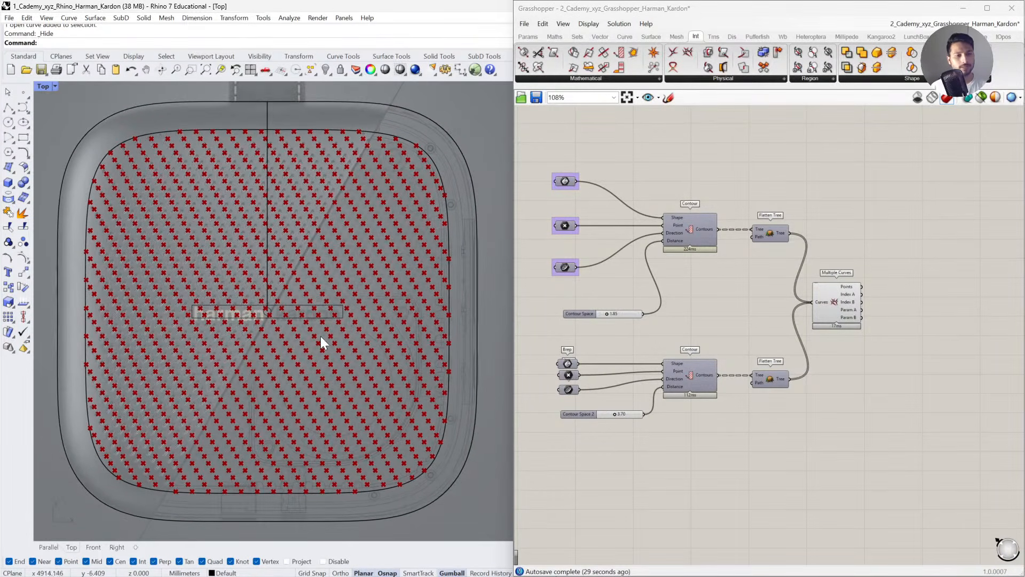
Examine how the intersection points lie on the curved speaker surface, and highlight the Multiple Curves component's points.
{"action": "right_click_drag", "start_coordinate": [98, 519], "coordinate": [314, 383], "text": "ctrl+shift"}
{"action": "scroll", "coordinate": [273, 338], "scroll_direction": "up", "scroll_amount": 5}
{"action": "right_click_drag", "start_coordinate": [279, 338], "coordinate": [286, 201], "text": "ctrl+shift"}
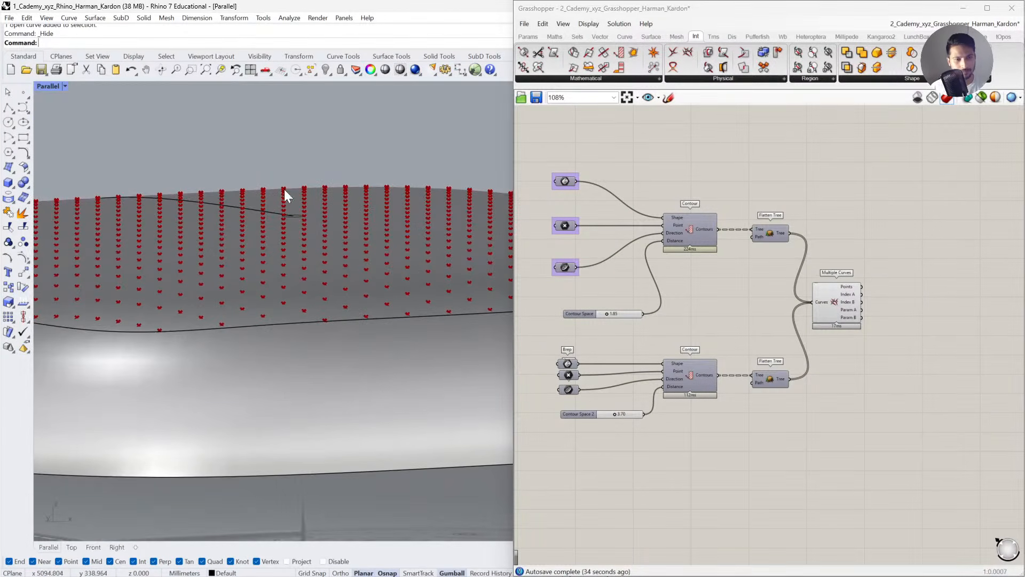
{"action": "right_click_drag", "start_coordinate": [441, 287], "coordinate": [293, 414], "text": "ctrl+shift"}
{"action": "left_click", "coordinate": [71, 547]}
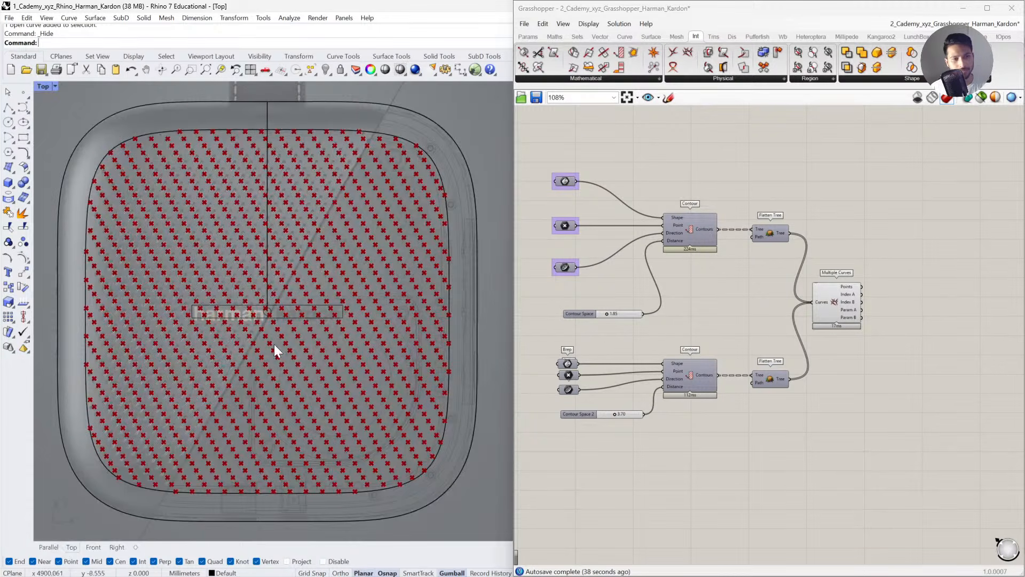
{"action": "left_click_drag", "start_coordinate": [878, 337], "coordinate": [851, 310]}
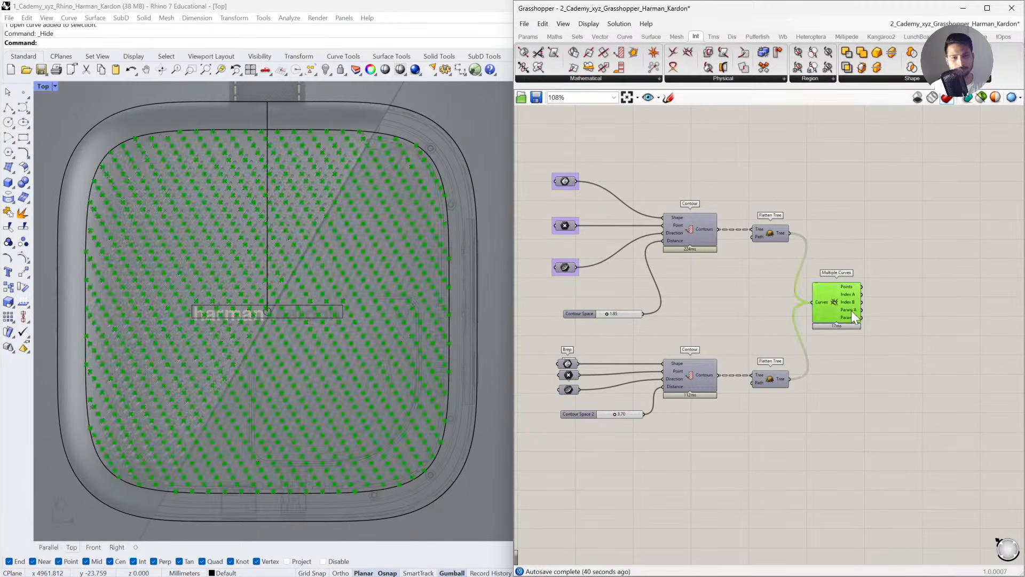
{"action": "left_click", "coordinate": [879, 360]}
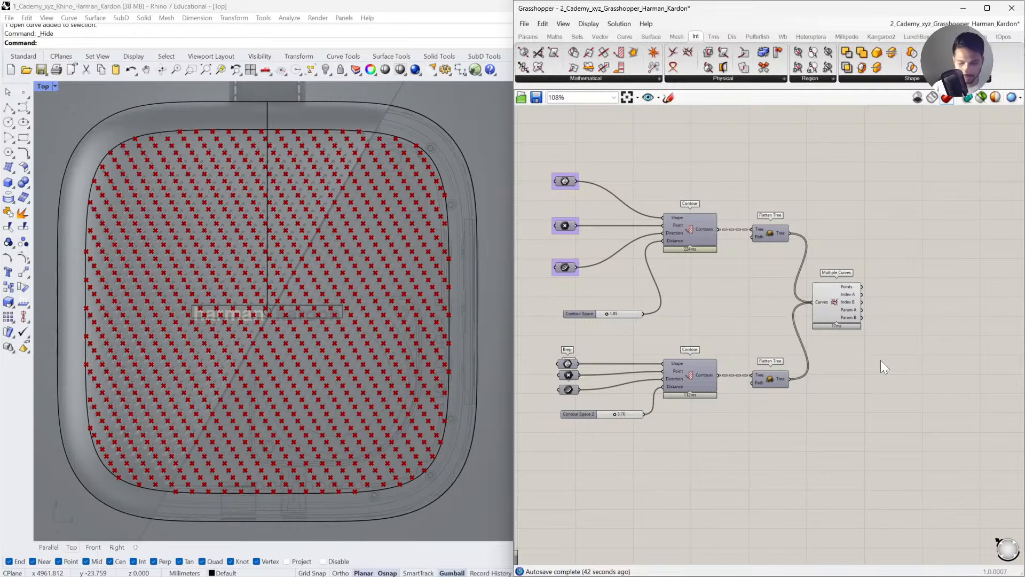
Align the input parameters and both Contour Space sliders of the two contour groups along their left edges.
{"action": "scroll", "coordinate": [787, 389], "scroll_direction": "up", "scroll_amount": 2}
{"action": "right_click_drag", "start_coordinate": [787, 390], "coordinate": [872, 421]}
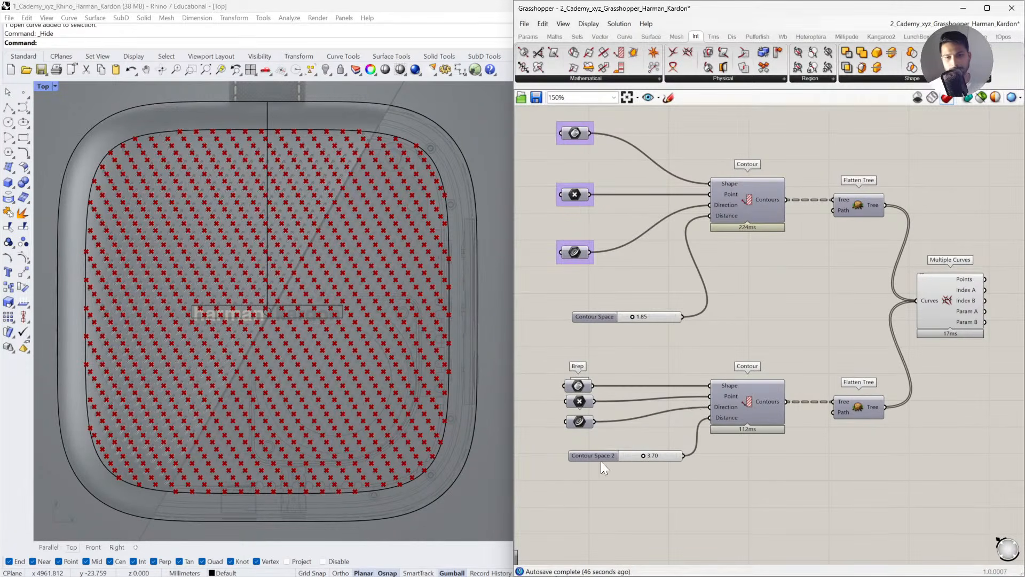
{"action": "left_click_drag", "start_coordinate": [601, 462], "coordinate": [568, 115]}
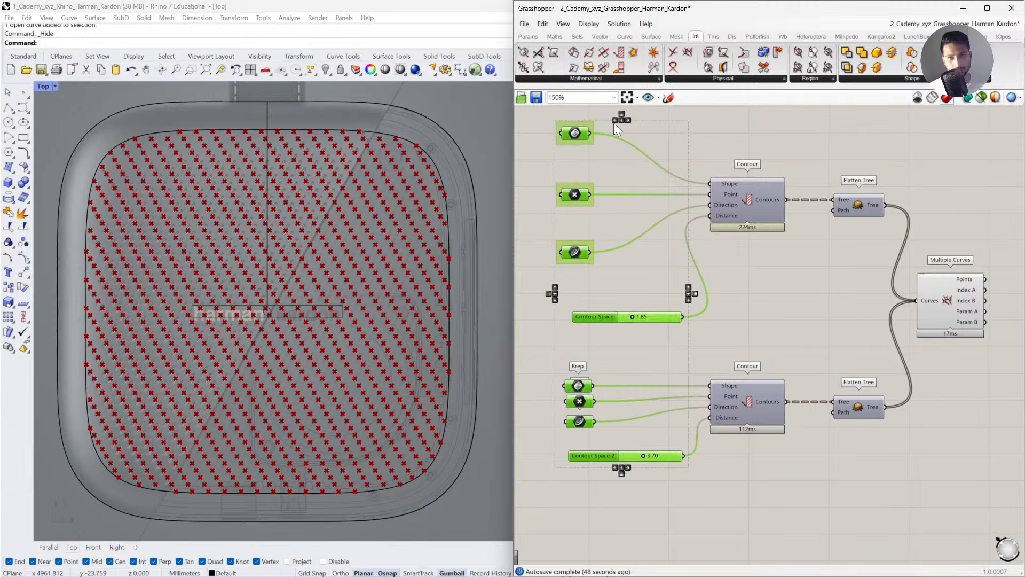
{"action": "left_click", "coordinate": [616, 120]}
{"action": "left_click", "coordinate": [796, 495]}
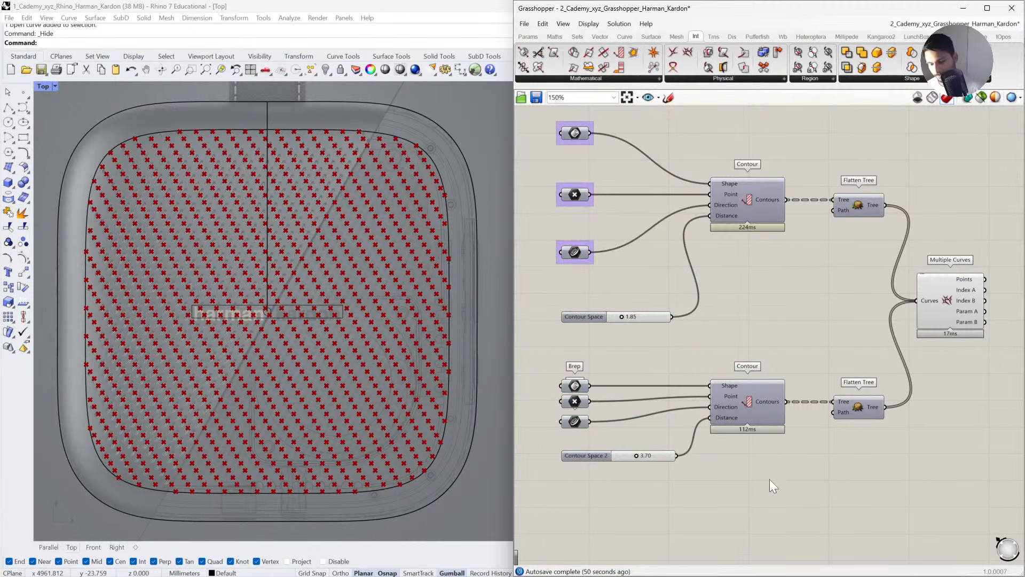
Compare the intersection points with the slots of the reference image around the harman kardon logo.
{"action": "scroll", "coordinate": [762, 444], "scroll_direction": "down", "scroll_amount": 2}
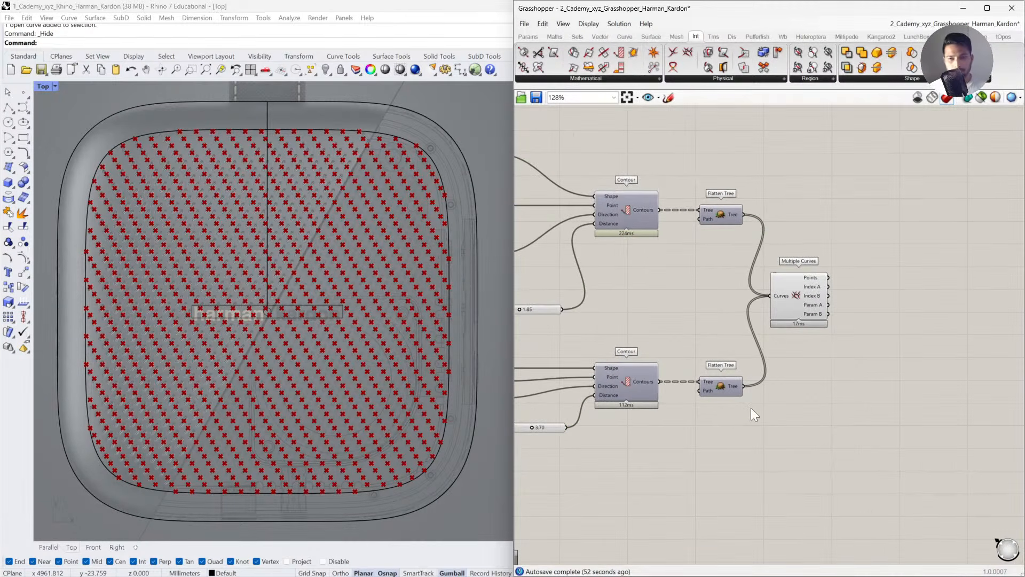
{"action": "scroll", "coordinate": [288, 354], "scroll_direction": "up", "scroll_amount": 5}
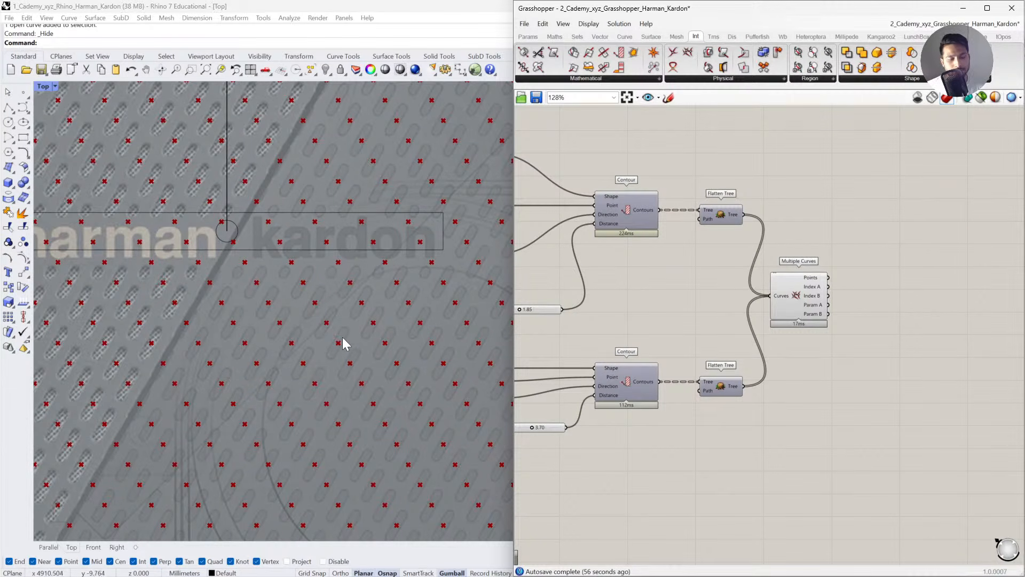
{"action": "scroll", "coordinate": [343, 341], "scroll_direction": "down", "scroll_amount": 5}
{"action": "scroll", "coordinate": [344, 344], "scroll_direction": "up", "scroll_amount": 4}
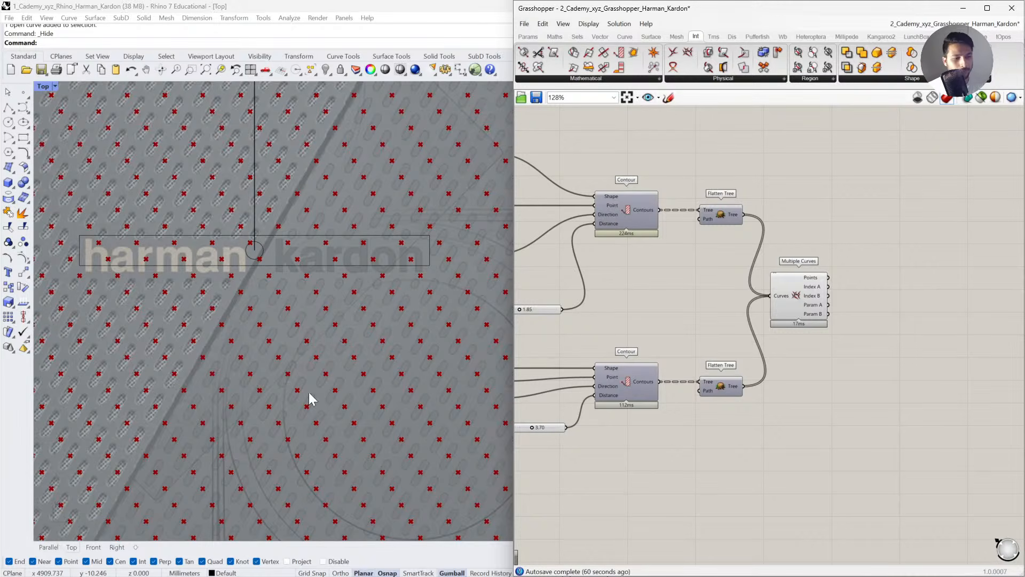
{"action": "right_click_drag", "start_coordinate": [56, 547], "coordinate": [114, 515], "text": "ctrl+shift"}
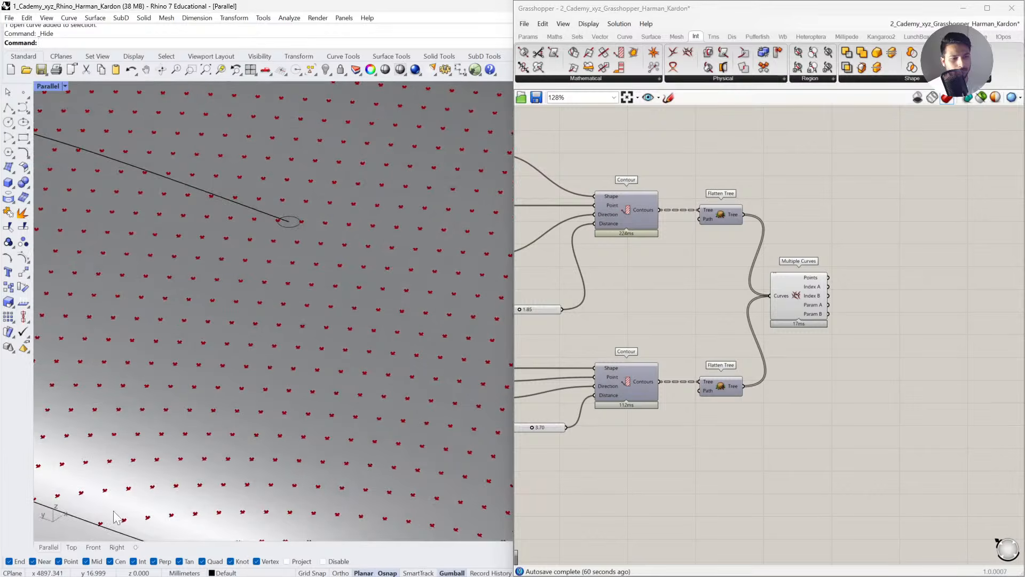
{"action": "left_click", "coordinate": [71, 547]}
{"action": "right_click_drag", "start_coordinate": [881, 328], "coordinate": [797, 332]}
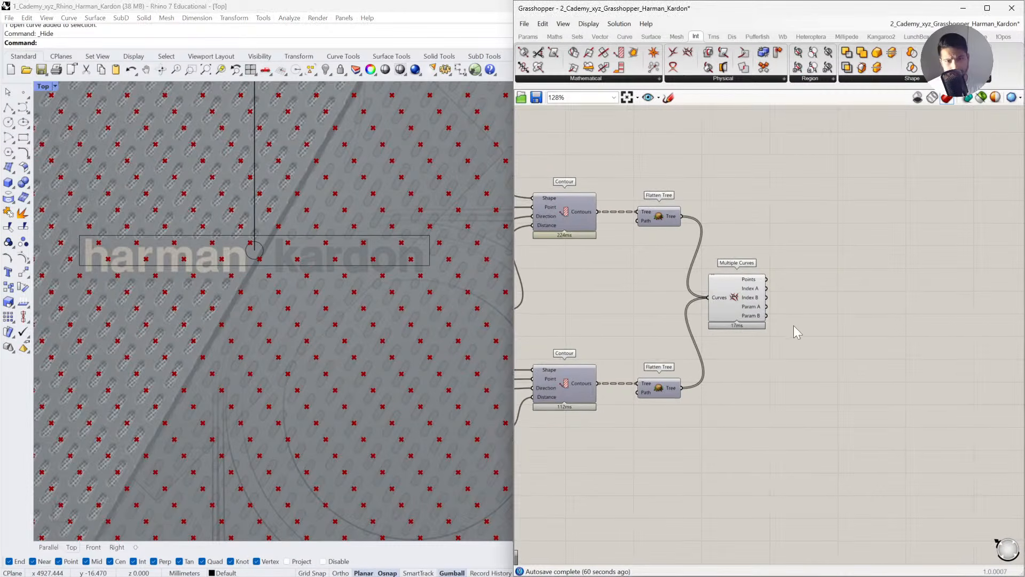
{"action": "scroll", "coordinate": [363, 323], "scroll_direction": "up", "scroll_amount": 6}
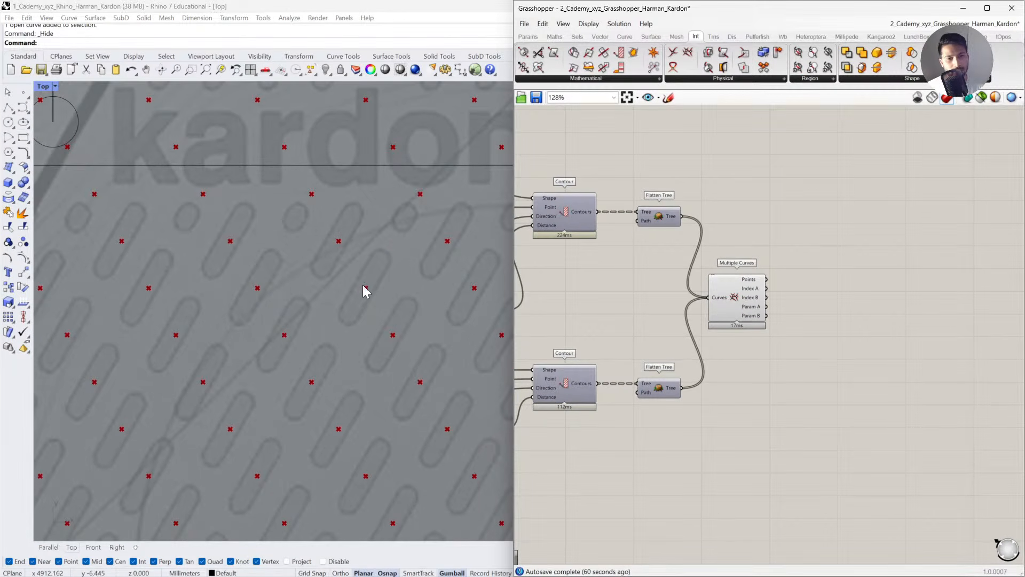
Add an XY Plane component and connect the Multiple Curves Points output to its Origin input.
{"action": "double_click", "coordinate": [803, 312]}
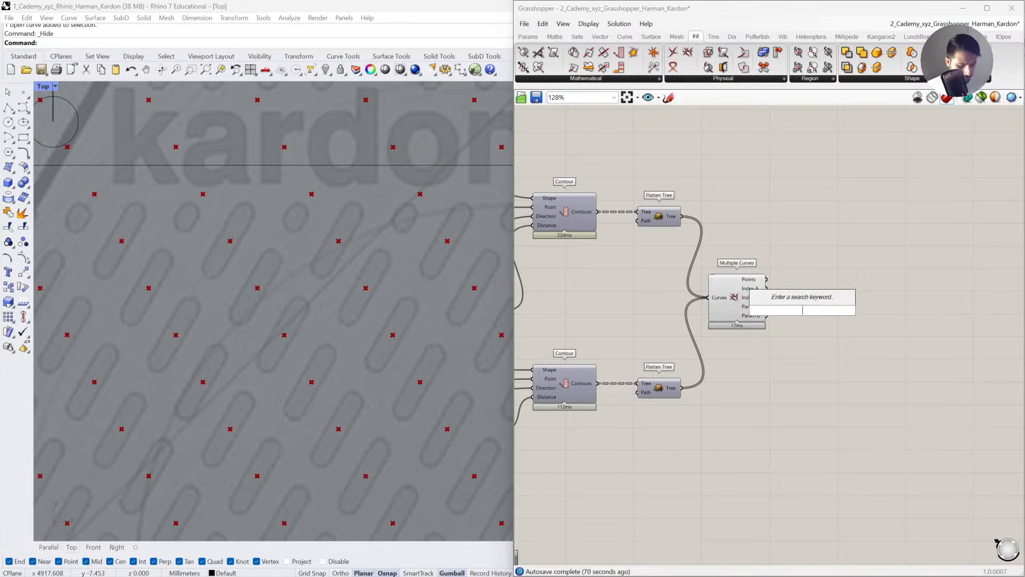
{"action": "type", "text": "xy plane"}
{"action": "left_click", "coordinate": [790, 296]}
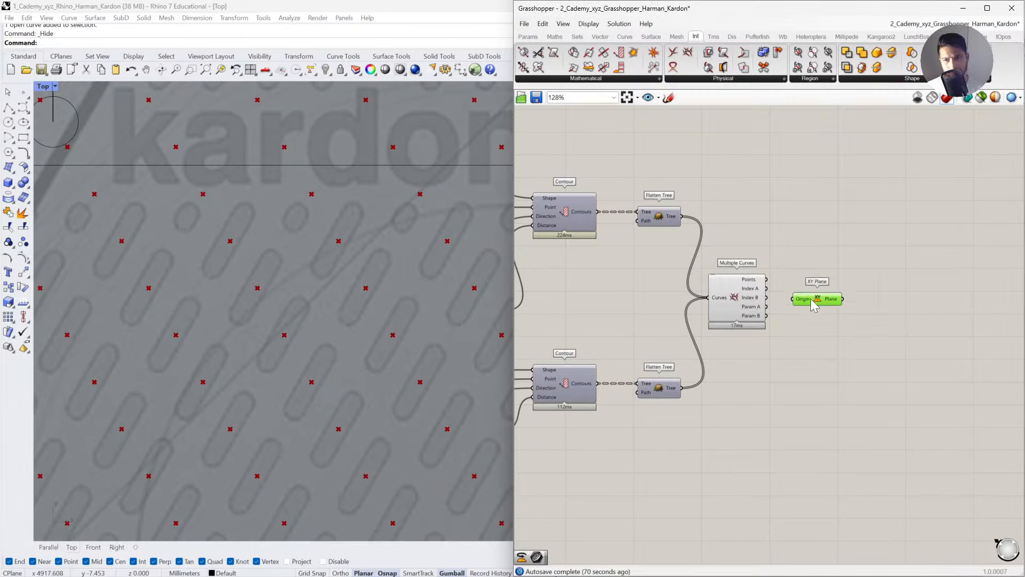
{"action": "scroll", "coordinate": [813, 305], "scroll_direction": "up", "scroll_amount": 4}
{"action": "left_click_drag", "start_coordinate": [749, 276], "coordinate": [847, 281]}
{"action": "left_click", "coordinate": [836, 317]}
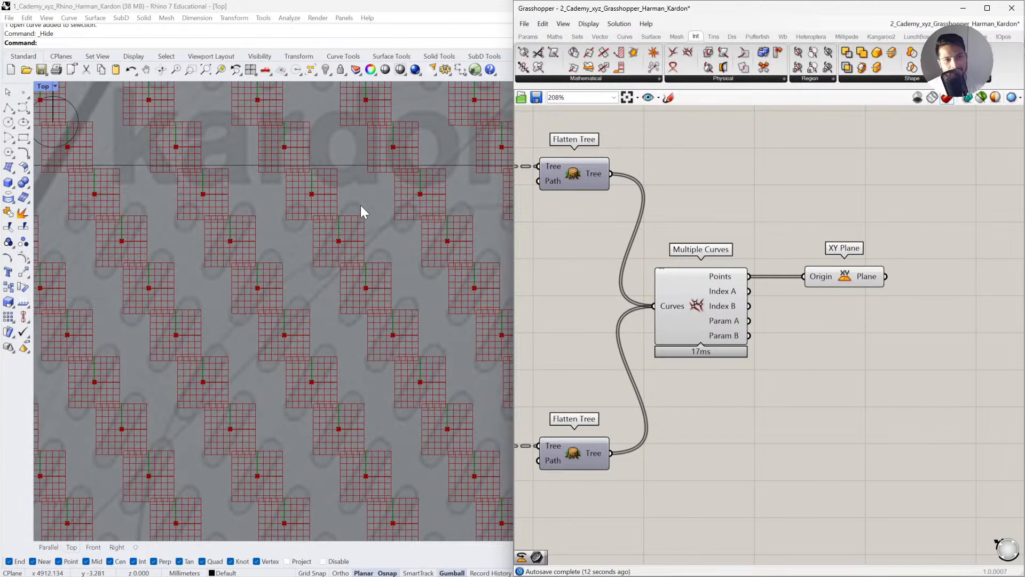
{"action": "scroll", "coordinate": [345, 226], "scroll_direction": "up", "scroll_amount": 5}
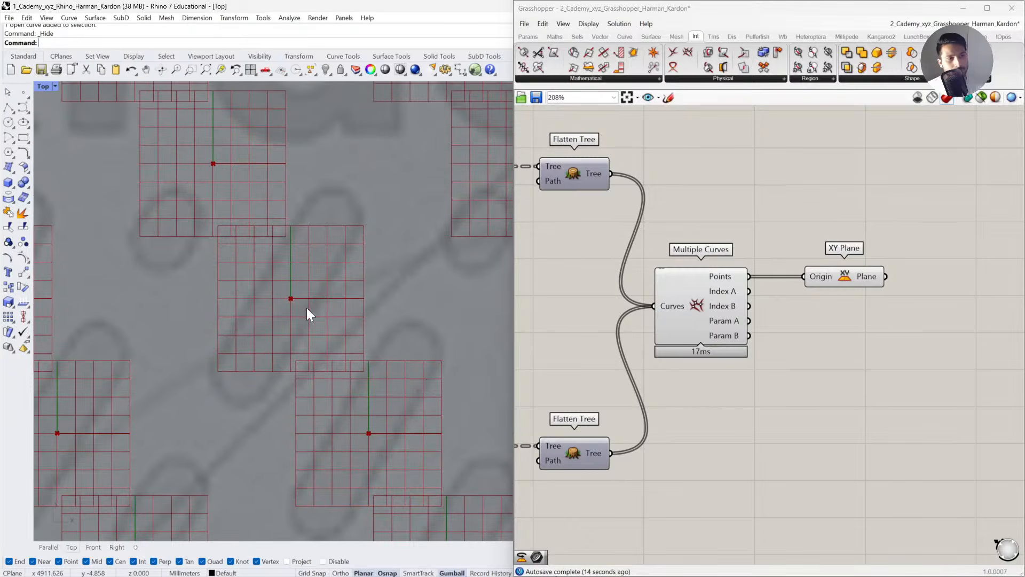
{"action": "left_click", "coordinate": [8, 138]}
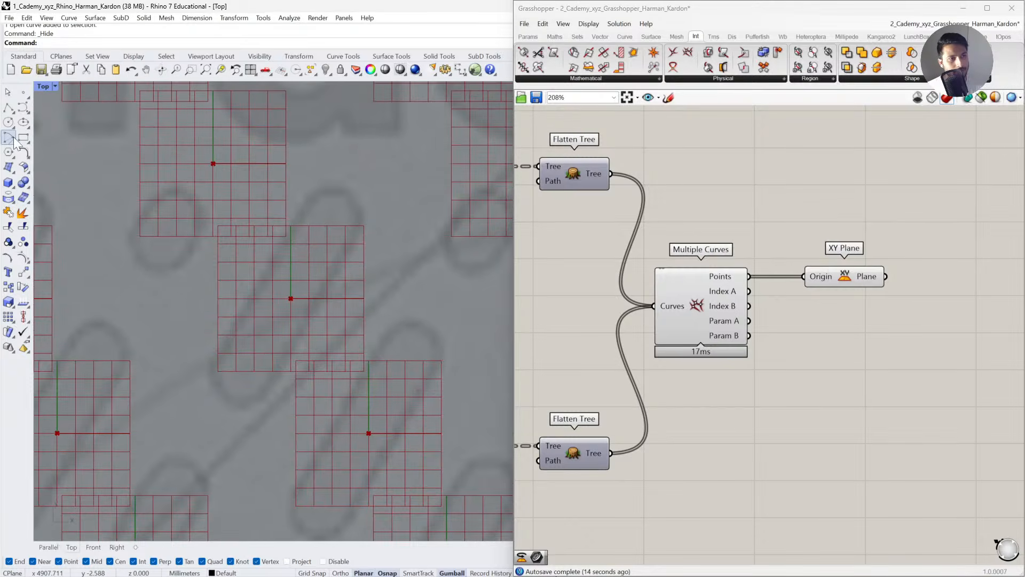
{"action": "left_click", "coordinate": [290, 298]}
{"action": "left_click", "coordinate": [289, 227]}
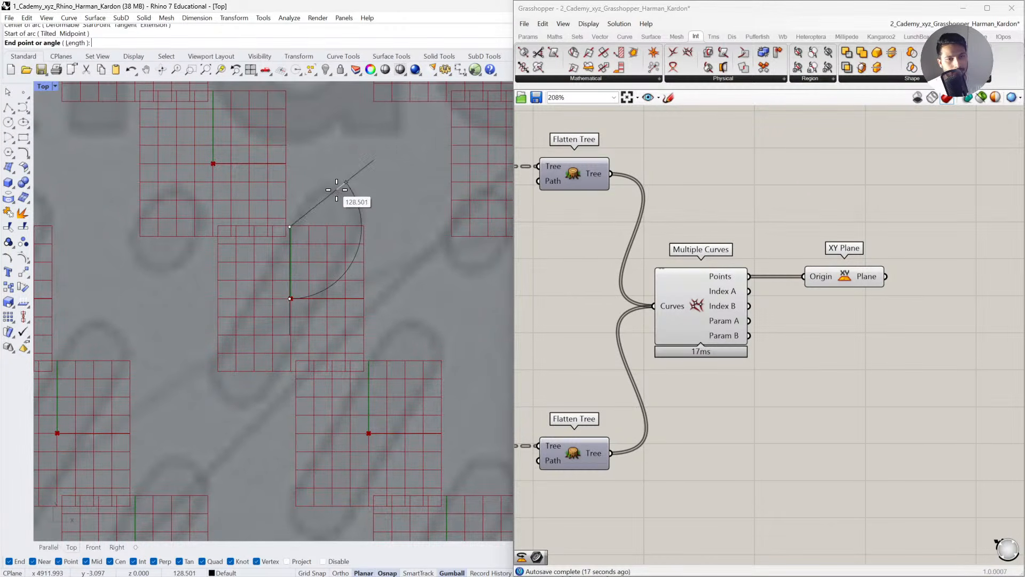
{"action": "key", "text": "Escape"}
{"action": "key", "text": "Return"}
{"action": "left_click", "coordinate": [338, 300]}
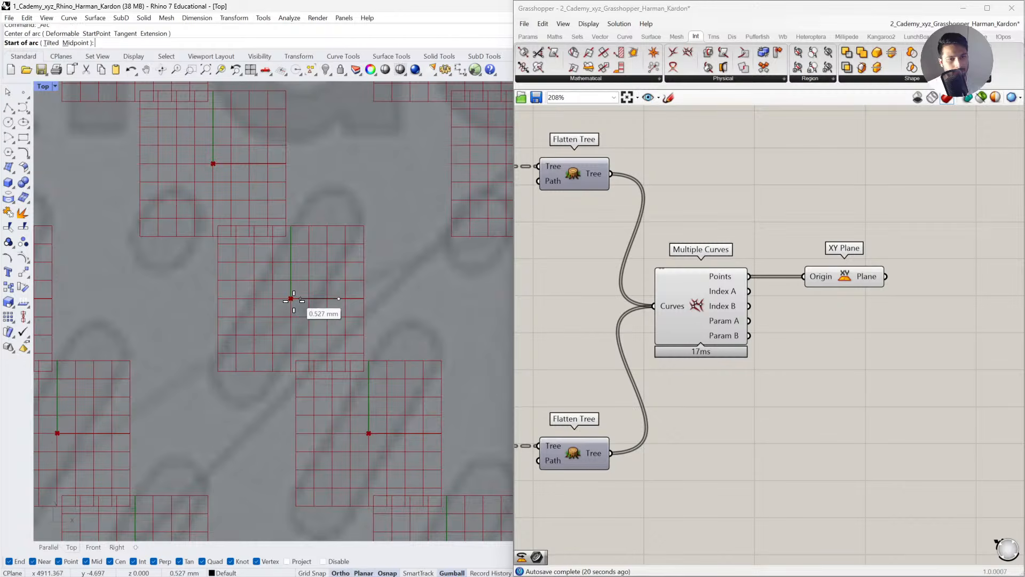
{"action": "left_click", "coordinate": [290, 298]}
{"action": "key", "text": "Escape"}
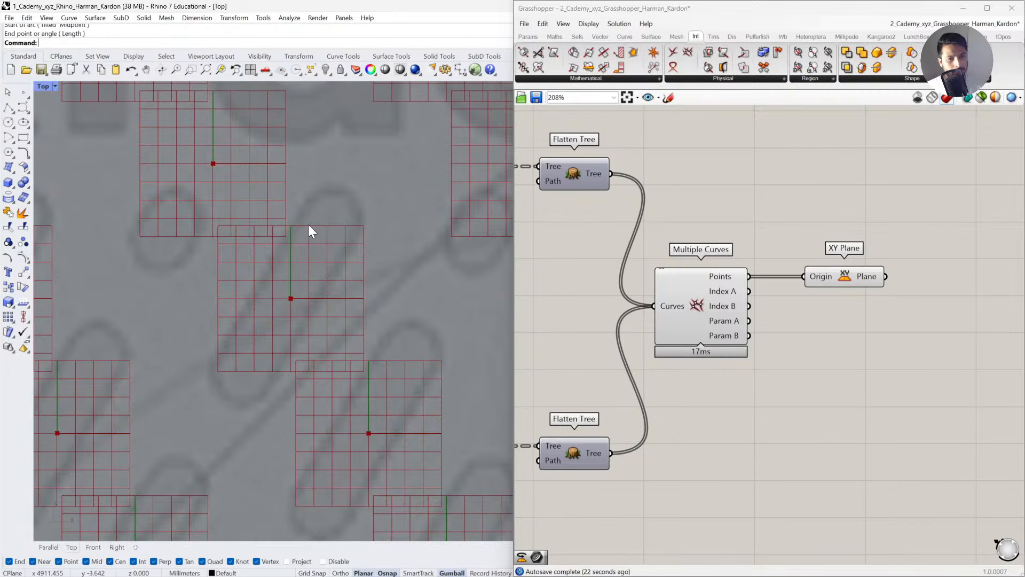
{"action": "key", "text": "Return"}
{"action": "left_click", "coordinate": [356, 290]}
{"action": "left_click", "coordinate": [296, 291]}
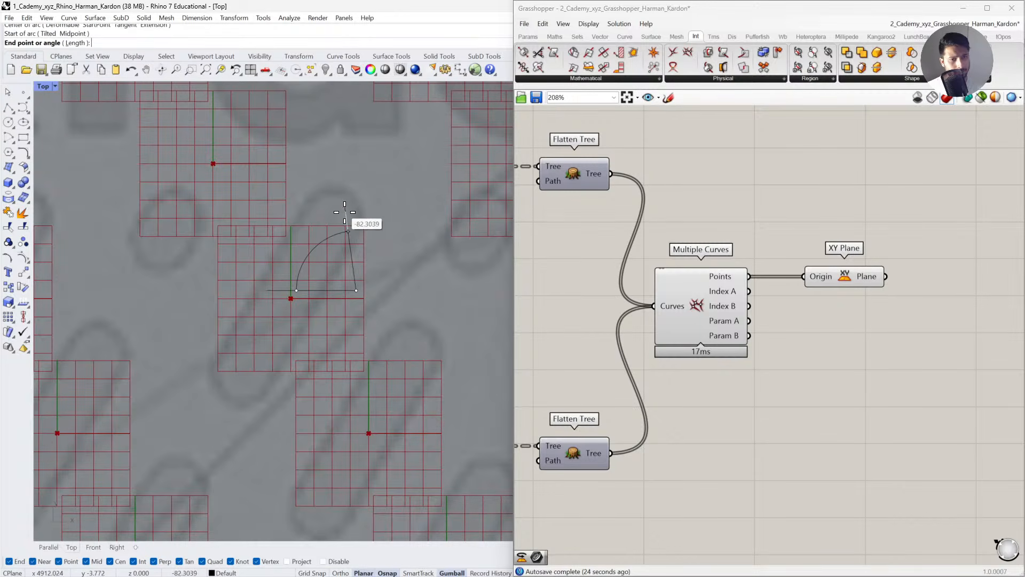
{"action": "key", "text": "Escape"}
Measure the slot's inclination with a temporary arc from the horizontal to the slot direction, and delete the arc.
{"action": "key", "text": "Return"}
{"action": "left_click", "coordinate": [287, 285]}
{"action": "left_click", "coordinate": [357, 290]}
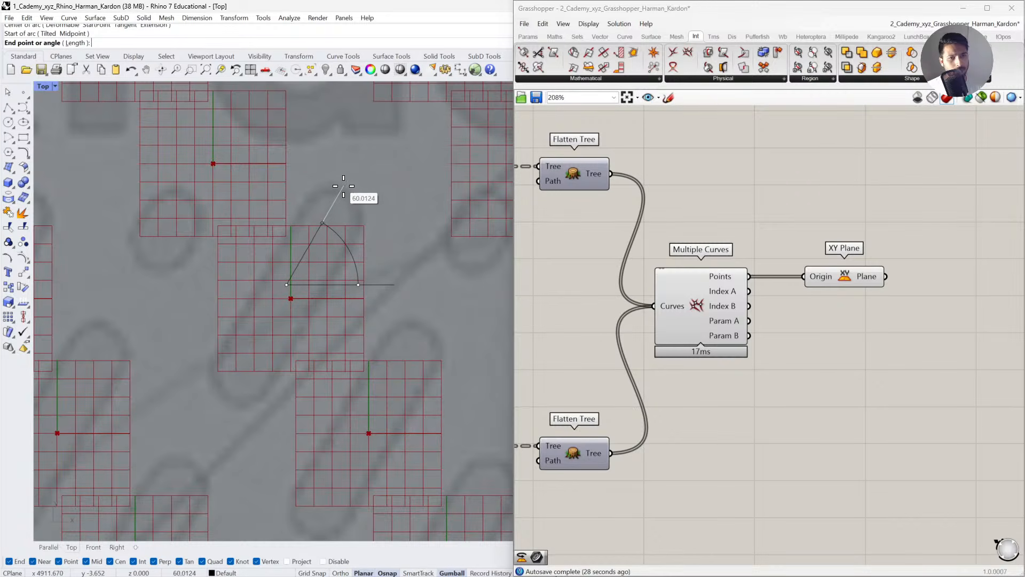
{"action": "left_click", "coordinate": [343, 186]}
{"action": "left_click", "coordinate": [356, 265]}
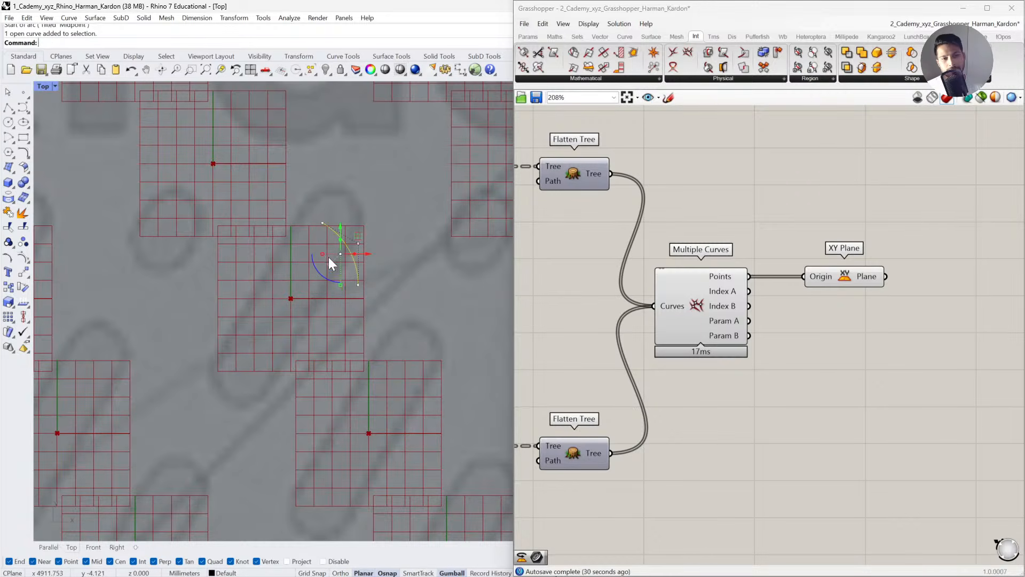
{"action": "key", "text": "Delete"}
Adjust the XY Plane component's position beside the Multiple Curves component.
{"action": "left_click", "coordinate": [832, 278]}
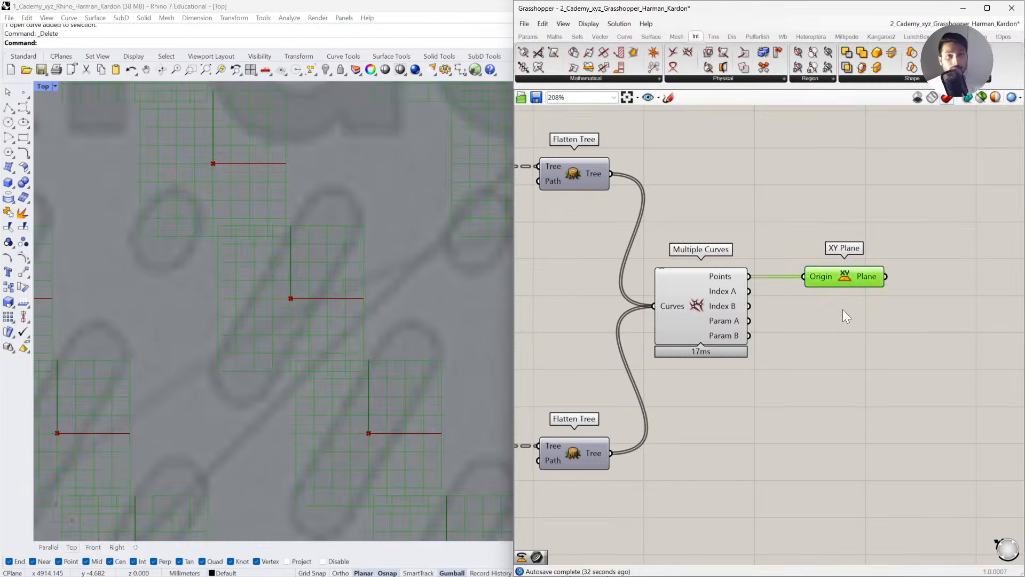
{"action": "left_click", "coordinate": [843, 309]}
{"action": "left_click_drag", "start_coordinate": [840, 276], "coordinate": [812, 275]}
{"action": "left_click", "coordinate": [855, 326]}
{"action": "right_click_drag", "start_coordinate": [854, 326], "coordinate": [755, 321]}
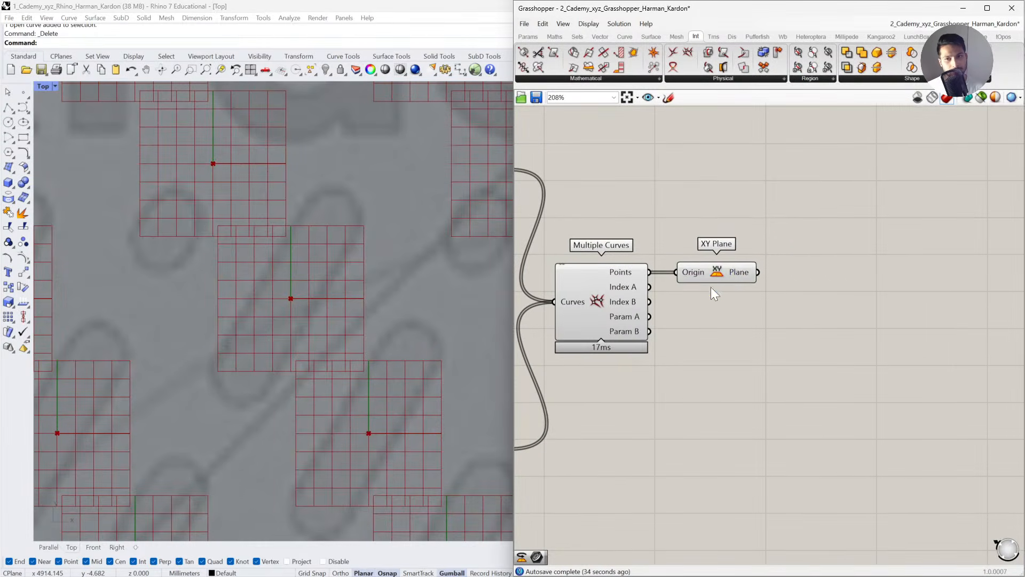
{"action": "left_click_drag", "start_coordinate": [709, 275], "coordinate": [751, 272]}
{"action": "left_click", "coordinate": [766, 305]}
{"action": "scroll", "coordinate": [766, 300], "scroll_direction": "down", "scroll_amount": 2}
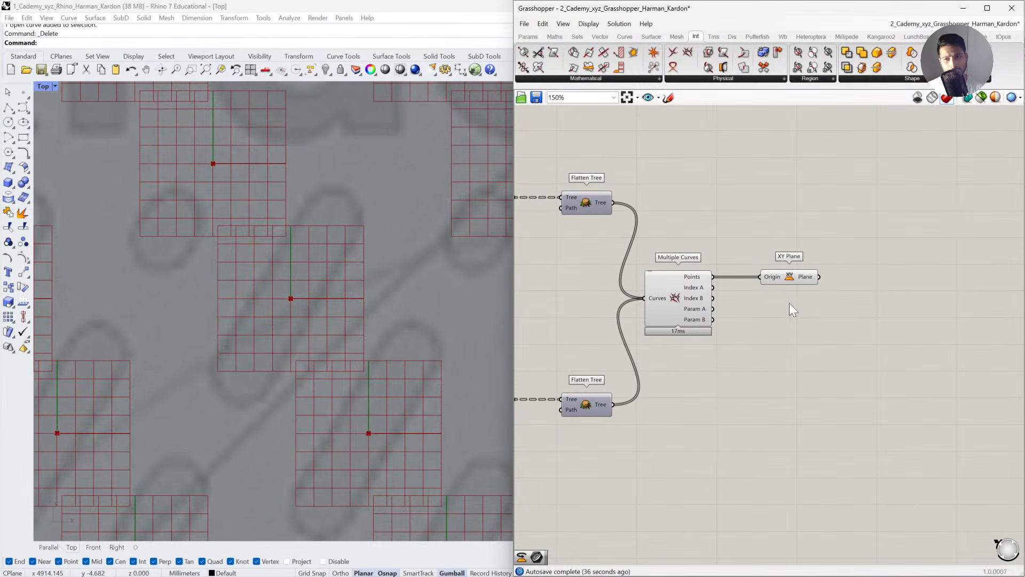
Add a Rotate component and connect the XY Plane output to both its Geometry and Plane inputs.
{"action": "double_click", "coordinate": [902, 302]}
{"action": "type", "text": "ROYAYE"}
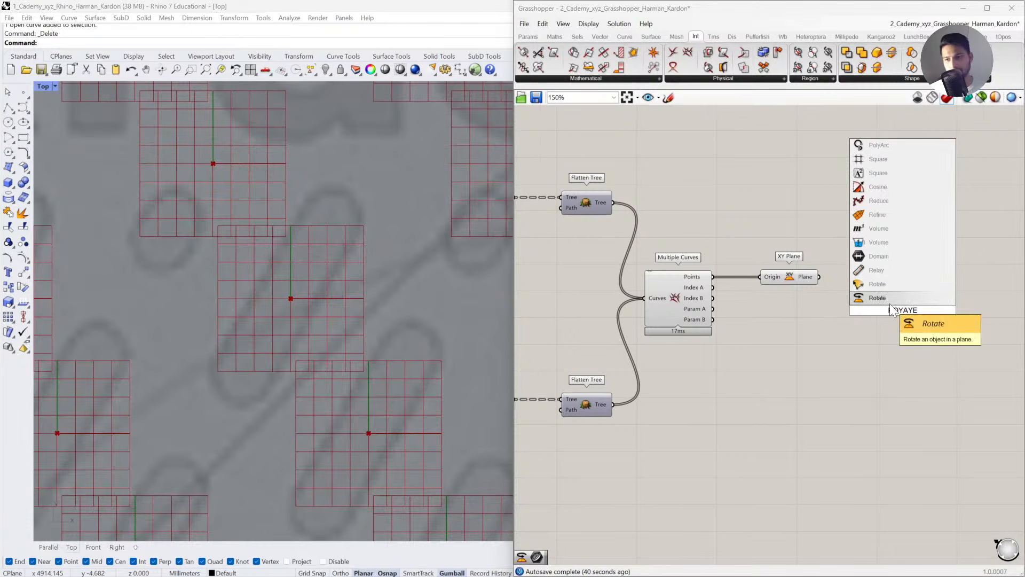
{"action": "key", "text": "Return"}
{"action": "scroll", "coordinate": [891, 310], "scroll_direction": "up", "scroll_amount": 2}
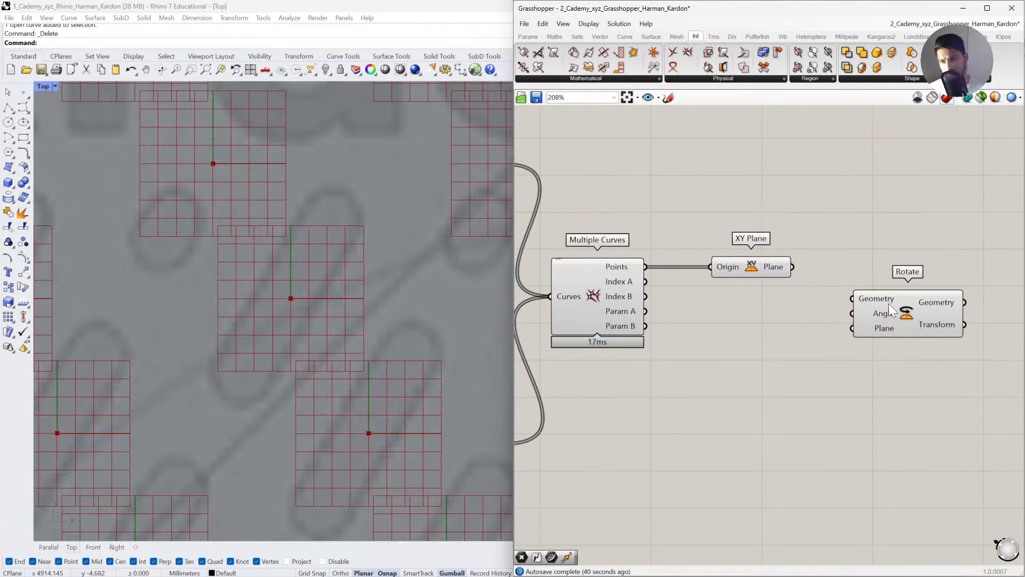
{"action": "left_click_drag", "start_coordinate": [792, 267], "coordinate": [895, 292]}
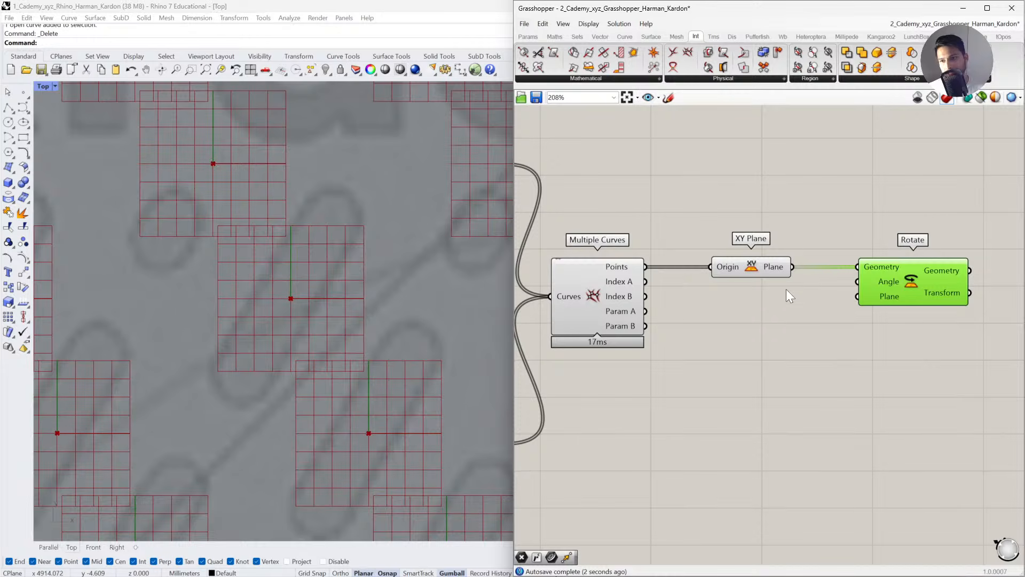
{"action": "left_click_drag", "start_coordinate": [792, 267], "coordinate": [850, 300]}
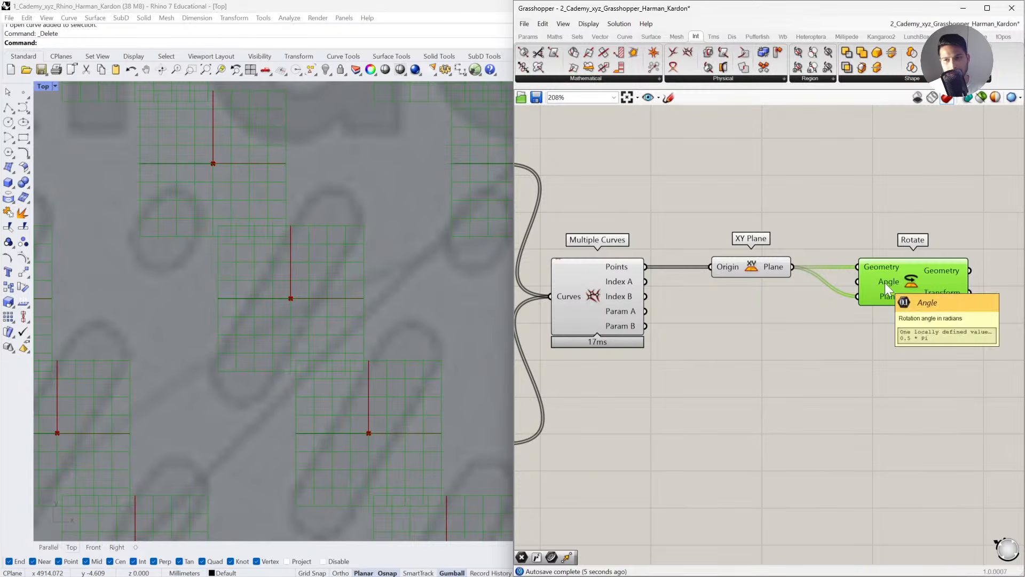
Add a number slider set to 60 and connect it to the Angle input of the Rotate component.
{"action": "double_click", "coordinate": [818, 357]}
{"action": "type", "text": "60"}
{"action": "key", "text": "Return"}
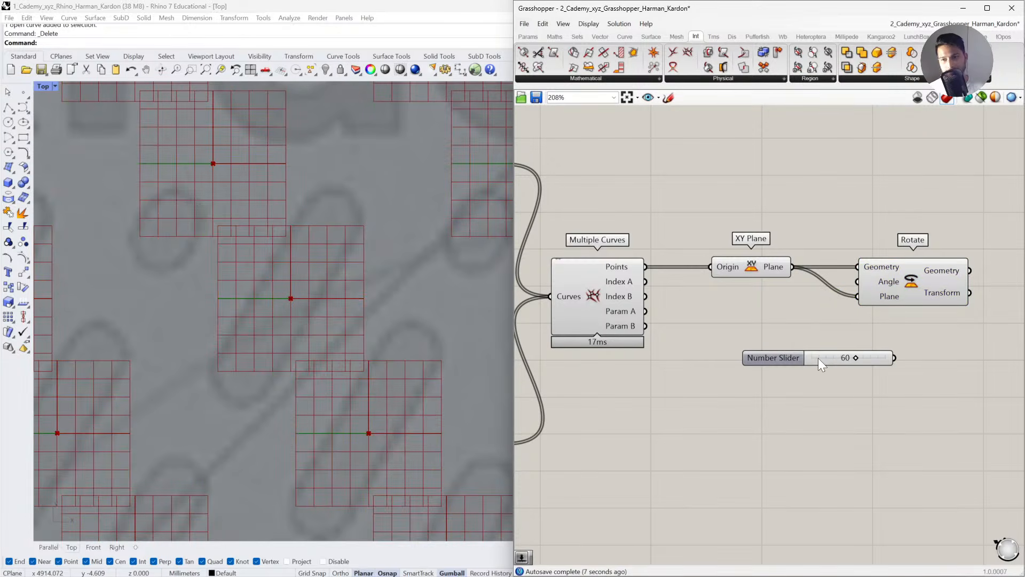
{"action": "left_click_drag", "start_coordinate": [818, 358], "coordinate": [723, 410]}
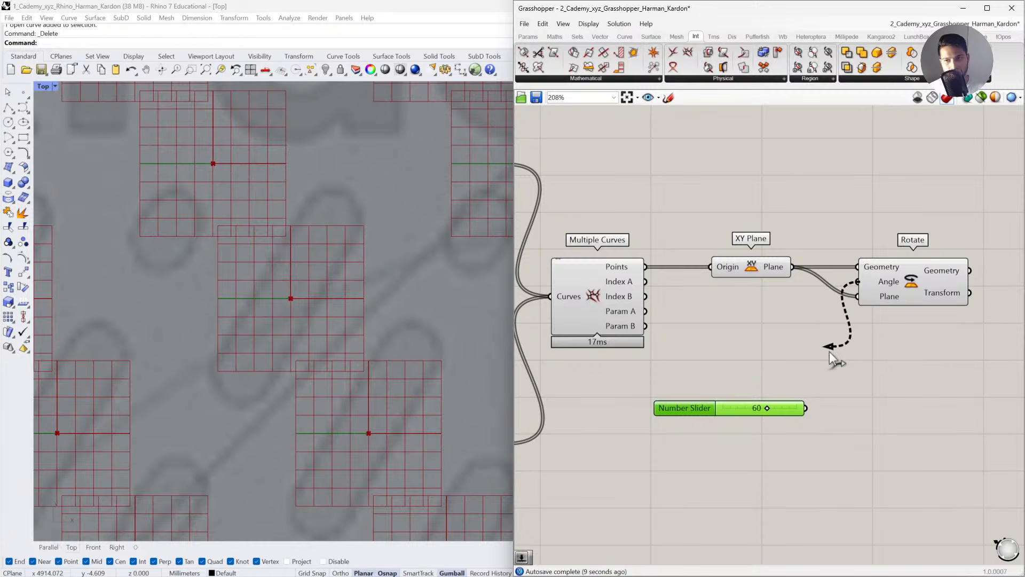
{"action": "left_click_drag", "start_coordinate": [829, 351], "coordinate": [746, 393]}
{"action": "key", "text": "ctrl+z"}
Insert a Radians component between the 60 slider and Rotate's Angle input to convert the degrees.
{"action": "double_click", "coordinate": [791, 402]}
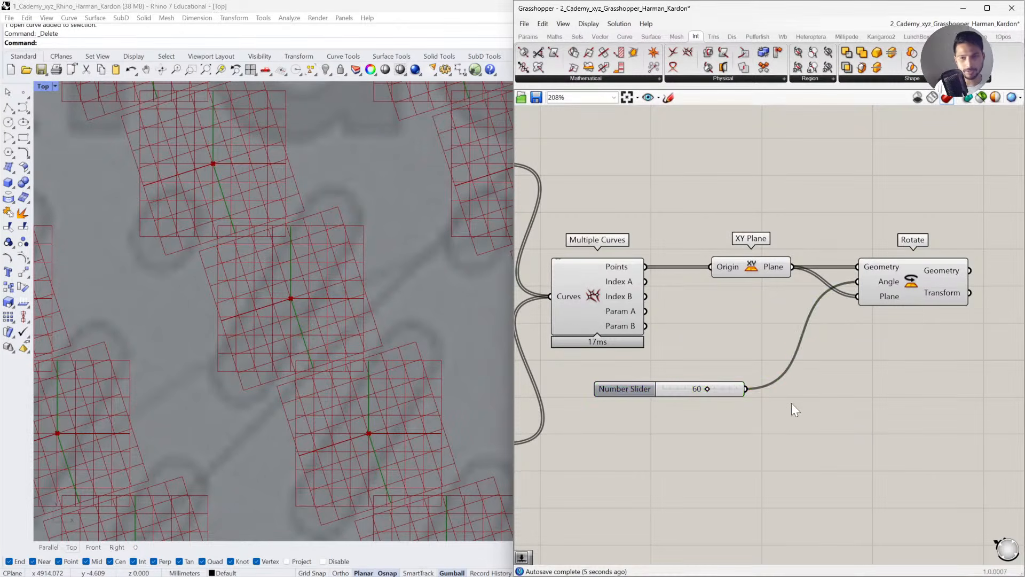
{"action": "type", "text": "RADI"}
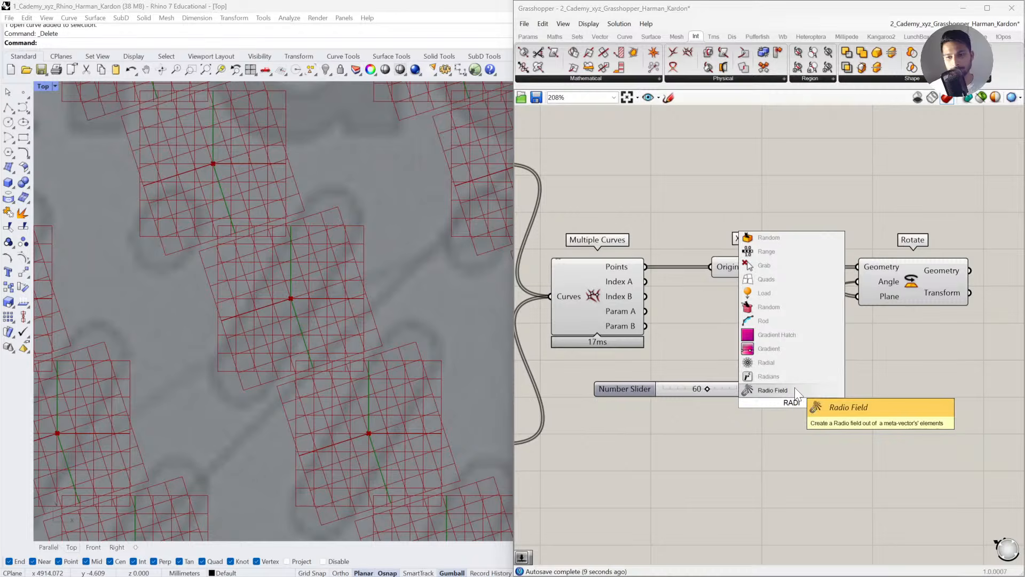
{"action": "left_click", "coordinate": [769, 376]}
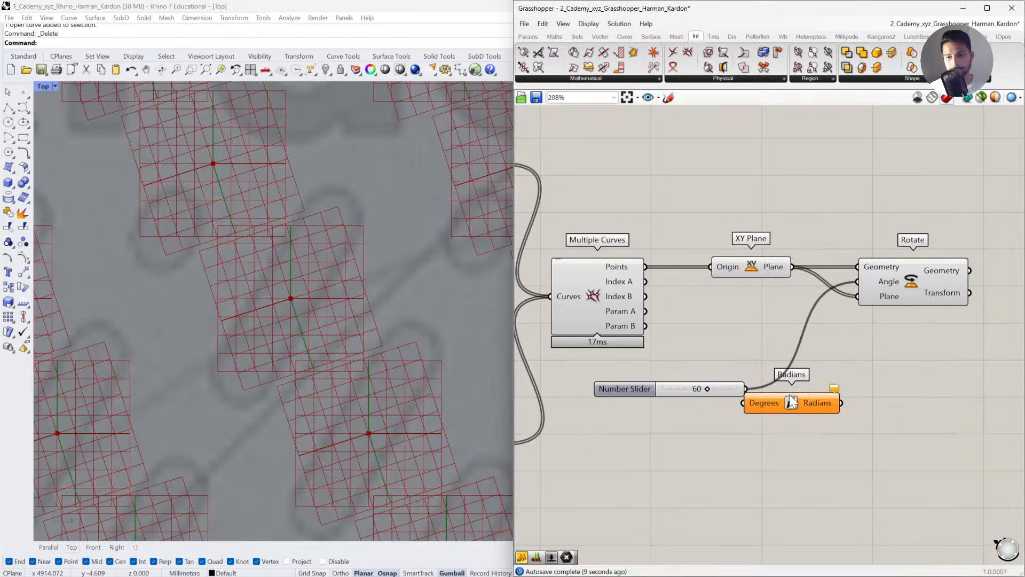
{"action": "left_click_drag", "start_coordinate": [776, 408], "coordinate": [808, 390]}
{"action": "left_click_drag", "start_coordinate": [746, 388], "coordinate": [859, 282]}
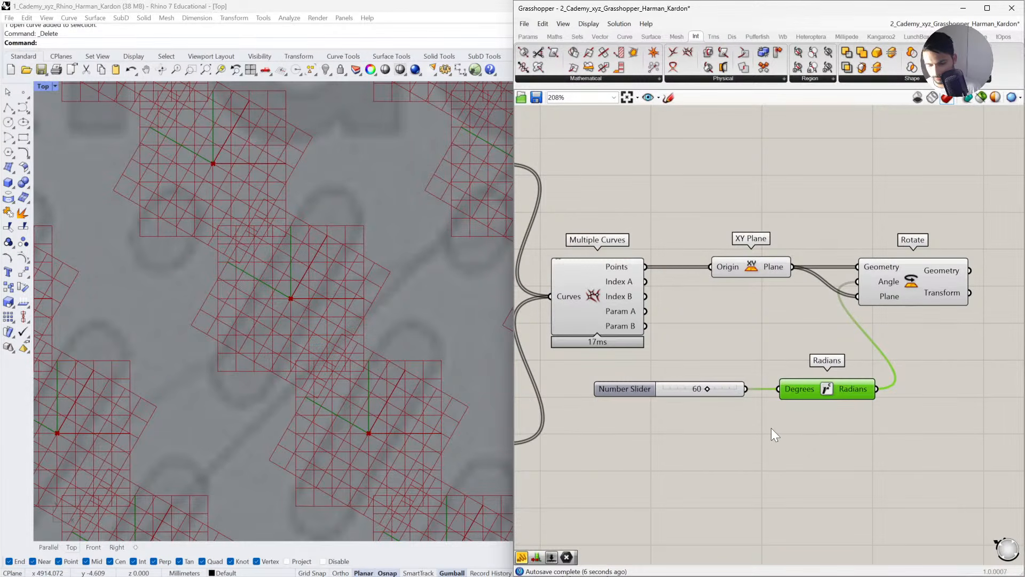
{"action": "left_click", "coordinate": [848, 422]}
Move the Rotate component away from XY Plane and hide the previews of the Multiple Curves and XY Plane components.
{"action": "left_click_drag", "start_coordinate": [880, 284], "coordinate": [911, 283]}
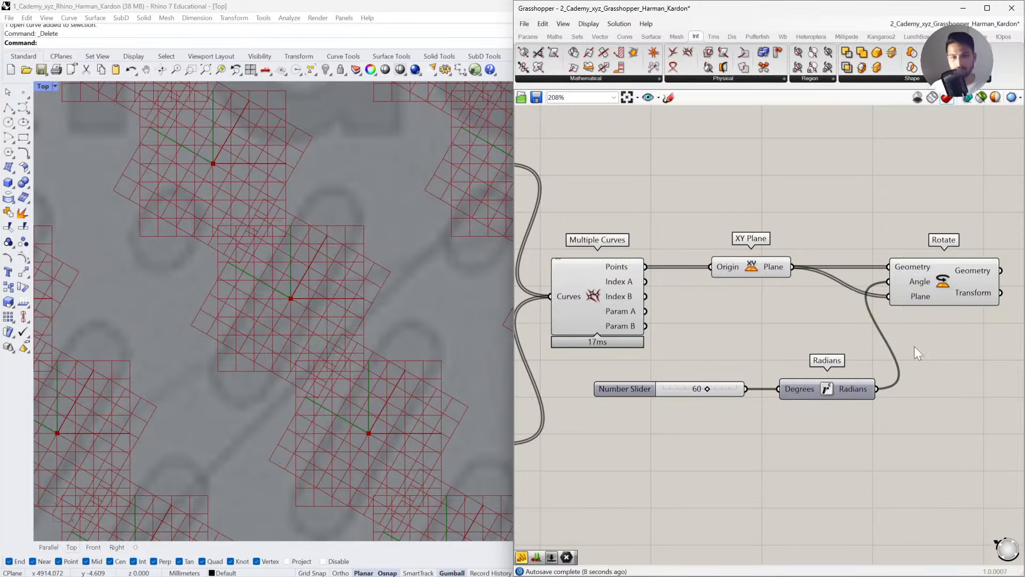
{"action": "left_click_drag", "start_coordinate": [828, 409], "coordinate": [671, 285]}
{"action": "middle_click", "coordinate": [671, 285]}
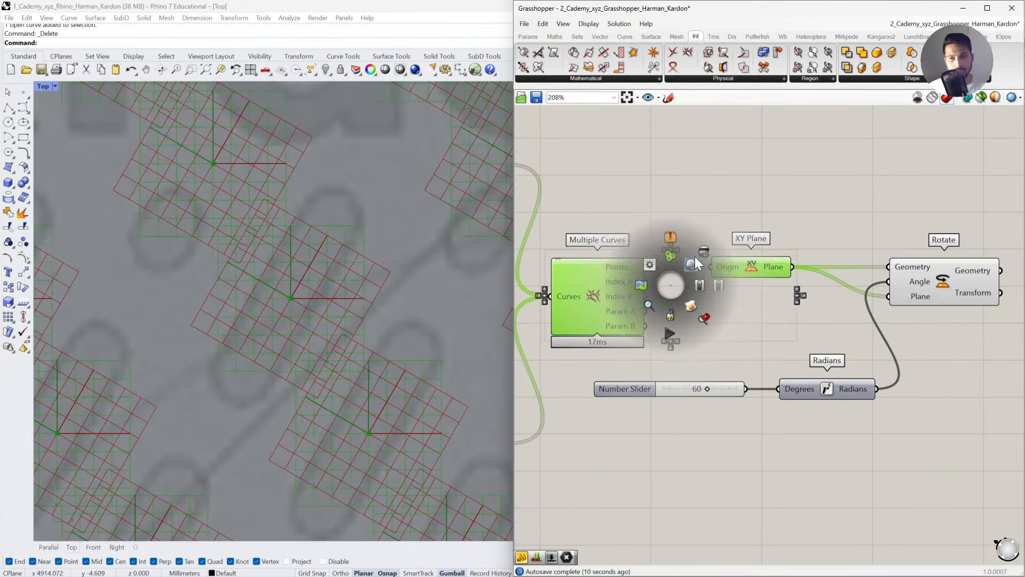
{"action": "left_click", "coordinate": [721, 286]}
{"action": "scroll", "coordinate": [320, 321], "scroll_direction": "down", "scroll_amount": 3}
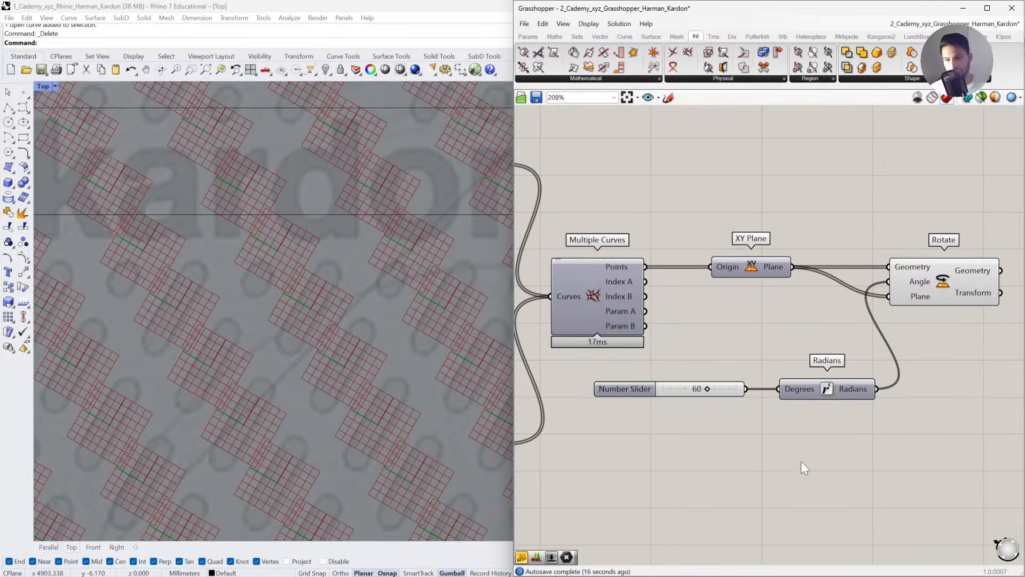
Examine the finished reference definition from its two contour groups to the Intersect All Curves and plane rotation components.
{"action": "left_click_drag", "start_coordinate": [800, 461], "coordinate": [739, 354]}
{"action": "scroll", "coordinate": [770, 395], "scroll_direction": "down", "scroll_amount": 6}
{"action": "left_click", "coordinate": [722, 208]}
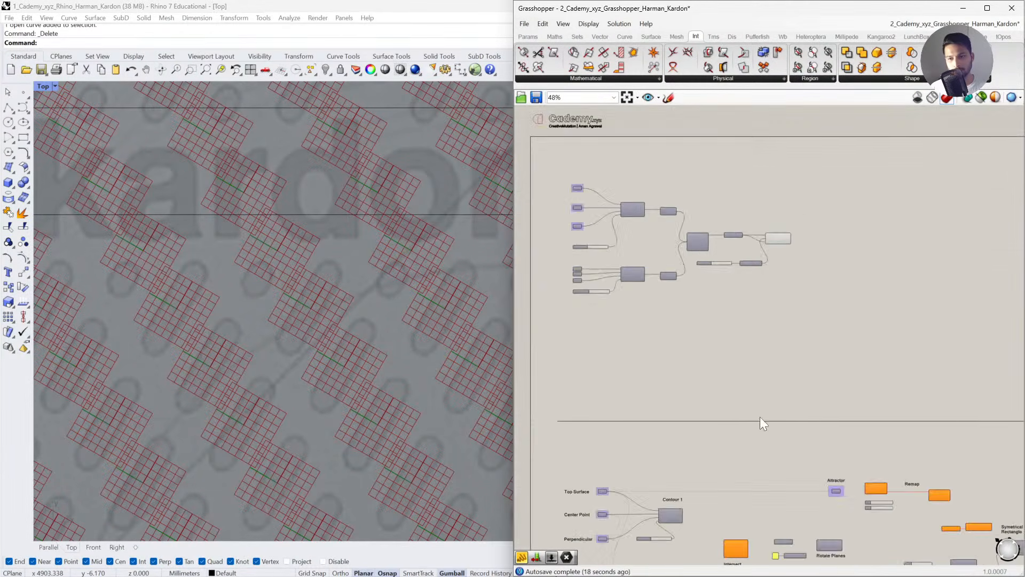
{"action": "right_click_drag", "start_coordinate": [760, 417], "coordinate": [721, 284]}
{"action": "scroll", "coordinate": [712, 227], "scroll_direction": "down", "scroll_amount": 1}
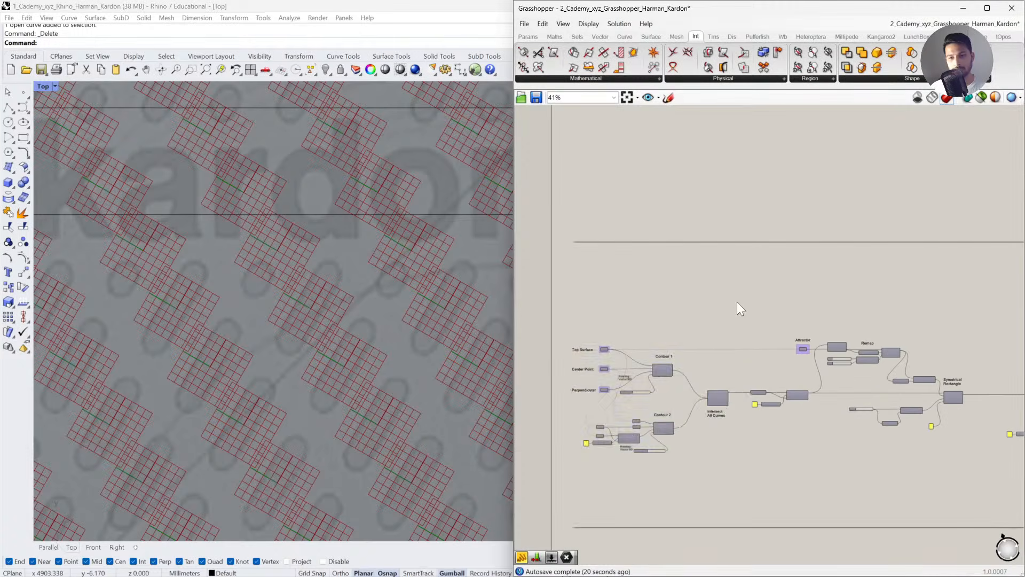
{"action": "left_click_drag", "start_coordinate": [736, 308], "coordinate": [572, 470]}
{"action": "middle_click", "coordinate": [613, 469]}
{"action": "scroll", "coordinate": [685, 409], "scroll_direction": "down", "scroll_amount": 1}
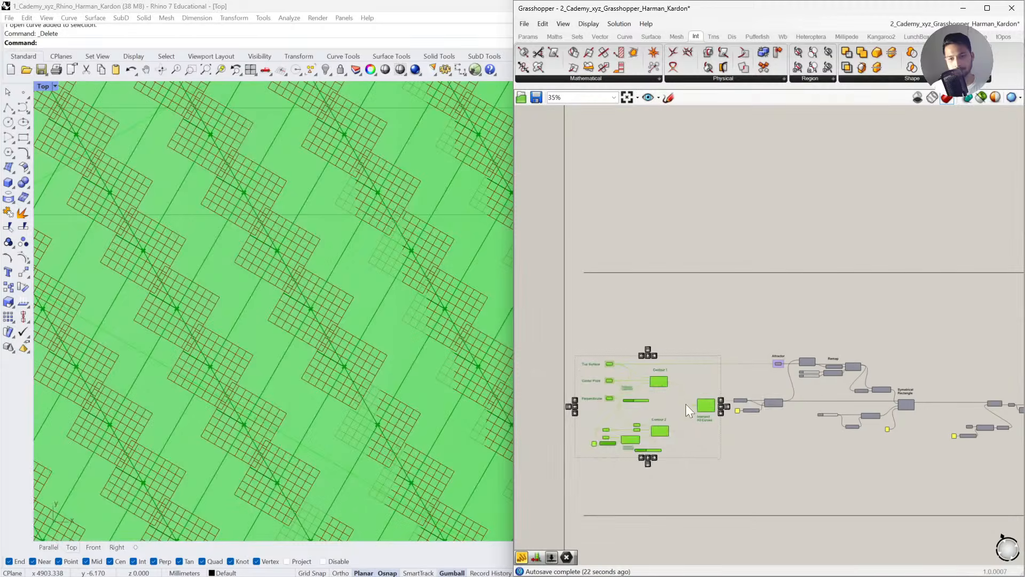
{"action": "middle_click", "coordinate": [689, 398]}
{"action": "left_click", "coordinate": [750, 453]}
{"action": "left_click_drag", "start_coordinate": [731, 433], "coordinate": [687, 382]}
{"action": "scroll", "coordinate": [749, 404], "scroll_direction": "up", "scroll_amount": 3}
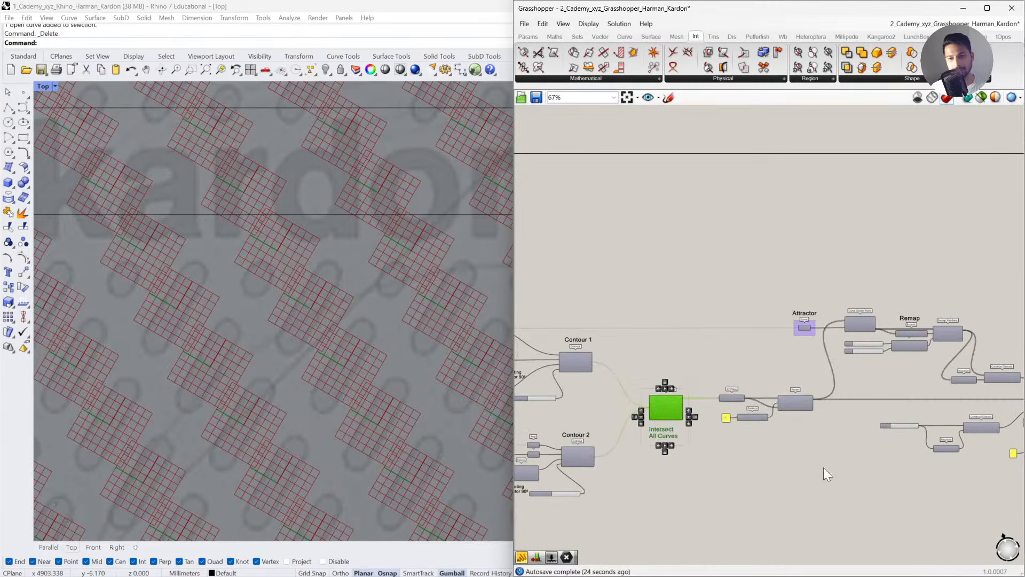
Move the slider and Radians component above XY Plane, and even out the spacing of XY Plane and Rotate.
{"action": "scroll", "coordinate": [707, 432], "scroll_direction": "down", "scroll_amount": 5}
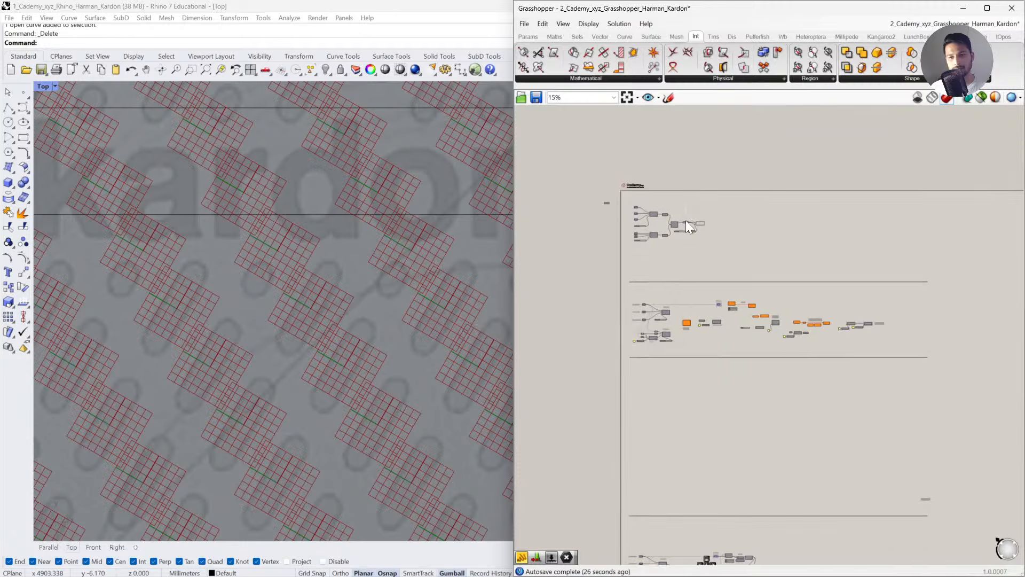
{"action": "scroll", "coordinate": [686, 220], "scroll_direction": "up", "scroll_amount": 7}
{"action": "left_click_drag", "start_coordinate": [676, 363], "coordinate": [661, 223]}
{"action": "scroll", "coordinate": [769, 312], "scroll_direction": "up", "scroll_amount": 3}
{"action": "left_click", "coordinate": [841, 283], "text": "shift"}
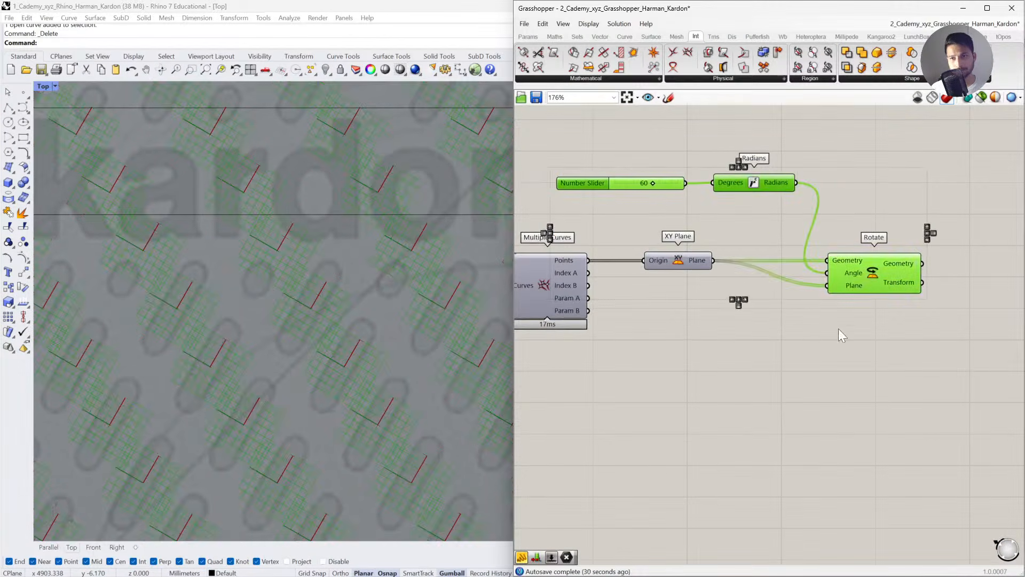
{"action": "left_click", "coordinate": [838, 329]}
{"action": "left_click_drag", "start_coordinate": [674, 185], "coordinate": [677, 185]}
{"action": "left_click", "coordinate": [686, 208]}
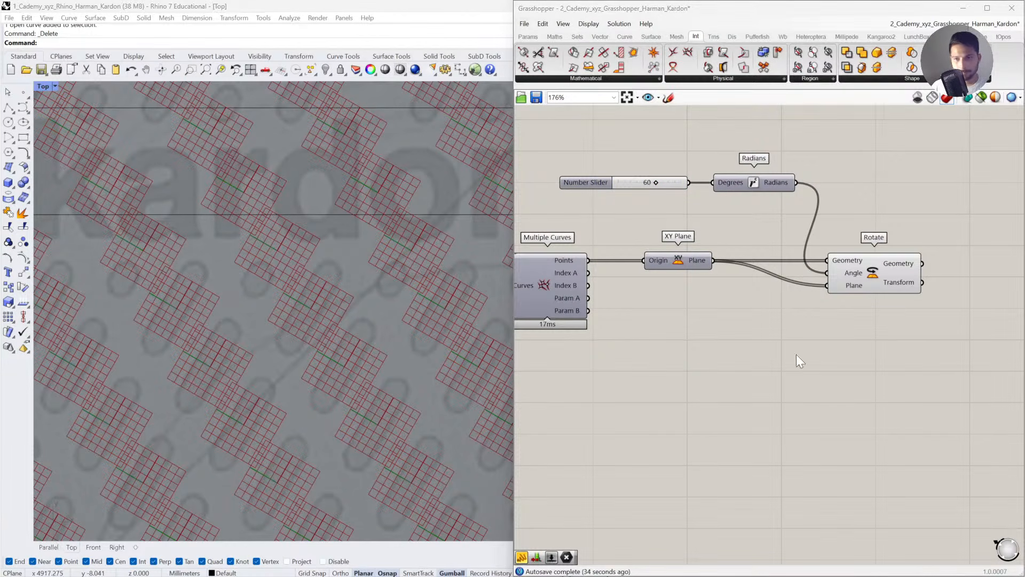
{"action": "left_click_drag", "start_coordinate": [691, 260], "coordinate": [715, 261]}
{"action": "left_click_drag", "start_coordinate": [842, 288], "coordinate": [820, 288]}
{"action": "left_click", "coordinate": [821, 303]}
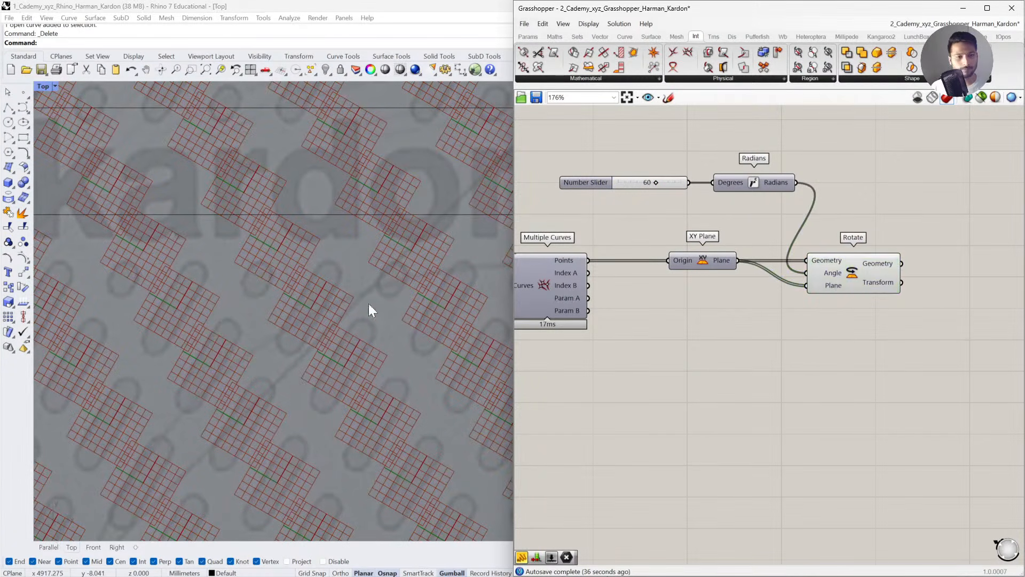
Compare the rotated planes with the slots of the reference image across the whole speaker surface.
{"action": "scroll", "coordinate": [316, 296], "scroll_direction": "down", "scroll_amount": 3}
{"action": "scroll", "coordinate": [317, 297], "scroll_direction": "up", "scroll_amount": 4}
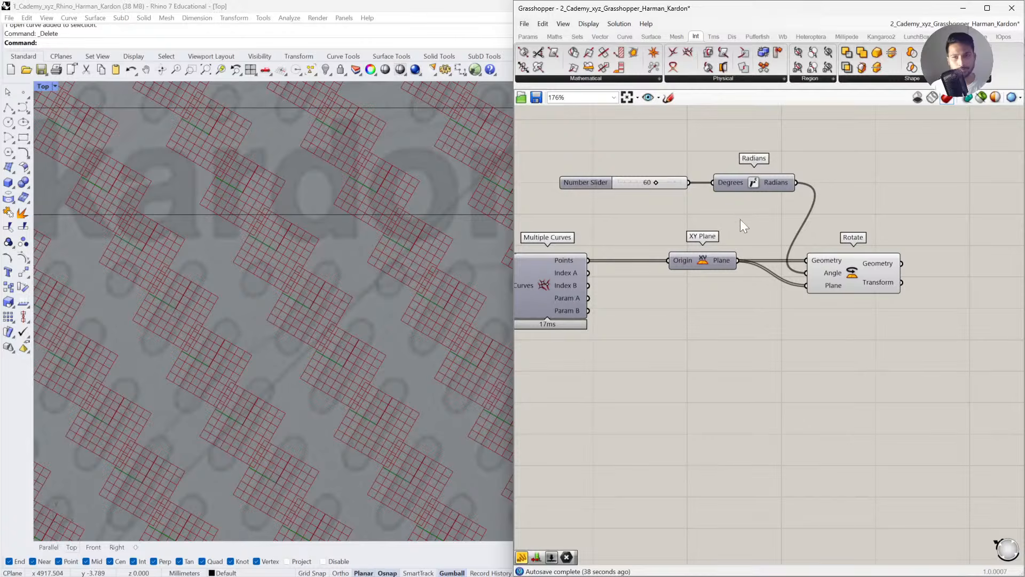
{"action": "mouse_move", "coordinate": [655, 183]}
{"action": "left_mouse_down"}
{"action": "mouse_move", "coordinate": [640, 185]}
{"action": "mouse_move", "coordinate": [655, 182]}
{"action": "left_mouse_up"}
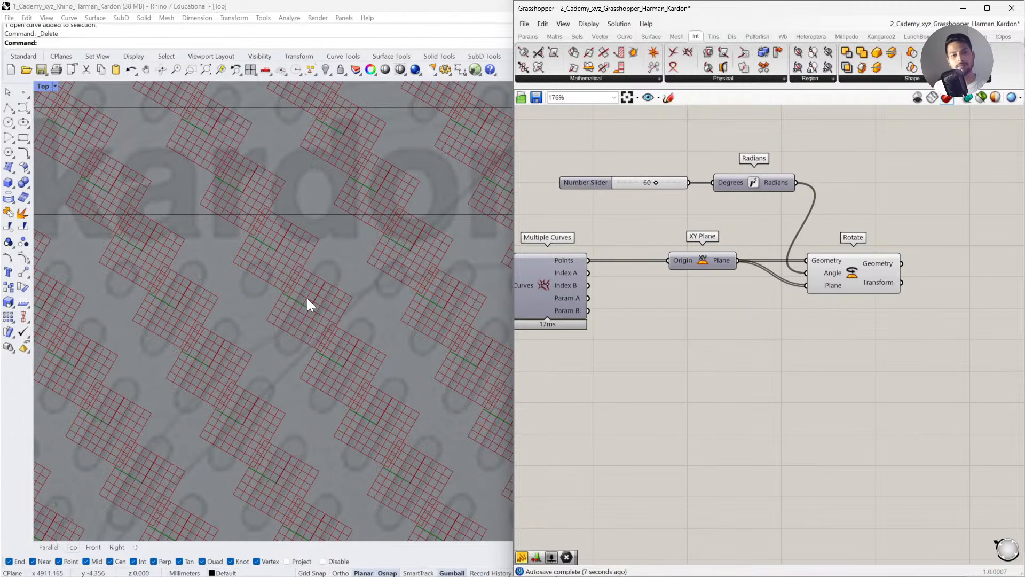
{"action": "scroll", "coordinate": [326, 269], "scroll_direction": "down", "scroll_amount": 5}
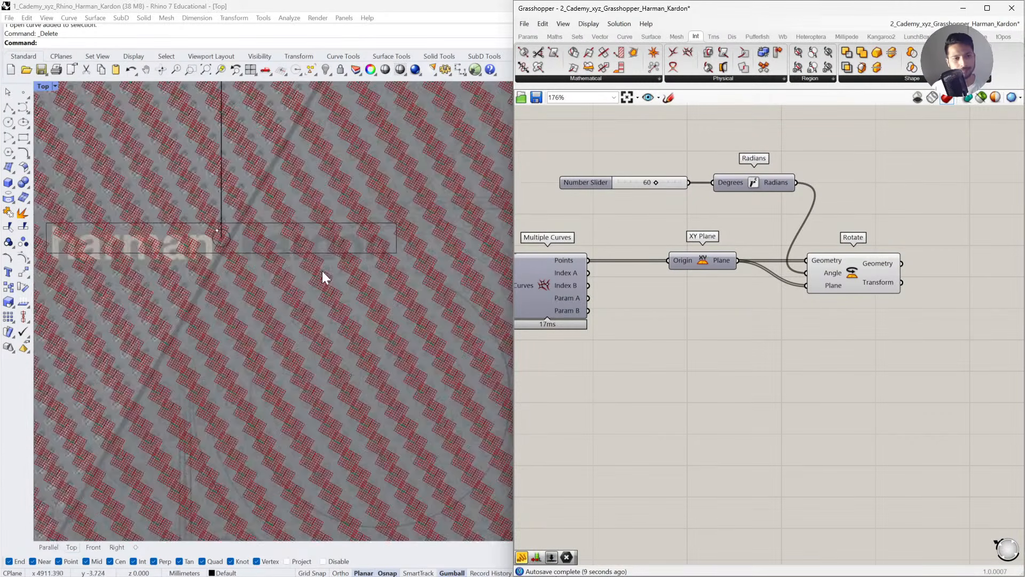
{"action": "right_click_drag", "start_coordinate": [91, 498], "coordinate": [268, 419]}
{"action": "left_click", "coordinate": [78, 548]}
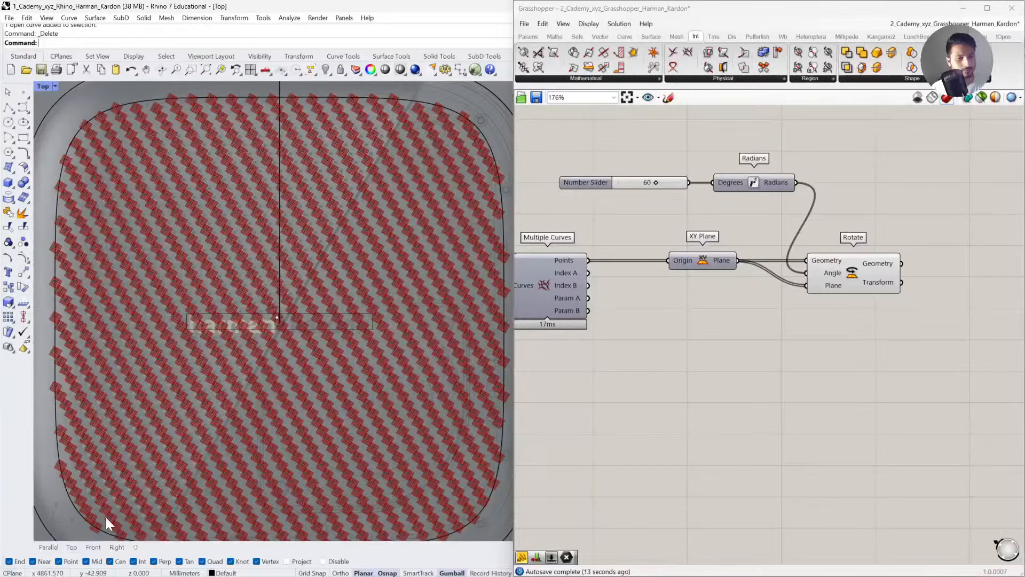
{"action": "scroll", "coordinate": [310, 273], "scroll_direction": "up", "scroll_amount": 6}
Add a Rectangle component with Plane, X Size, Y Size and Radius inputs after the Rotate component.
{"action": "right_click_drag", "start_coordinate": [788, 353], "coordinate": [638, 343]}
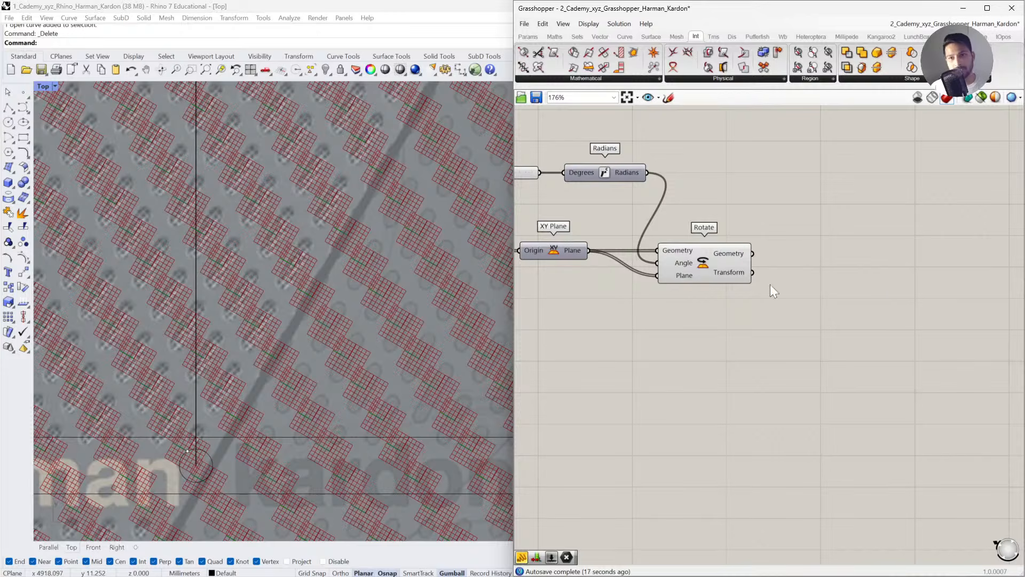
{"action": "right_click_drag", "start_coordinate": [872, 283], "coordinate": [783, 277]}
{"action": "double_click", "coordinate": [816, 261]}
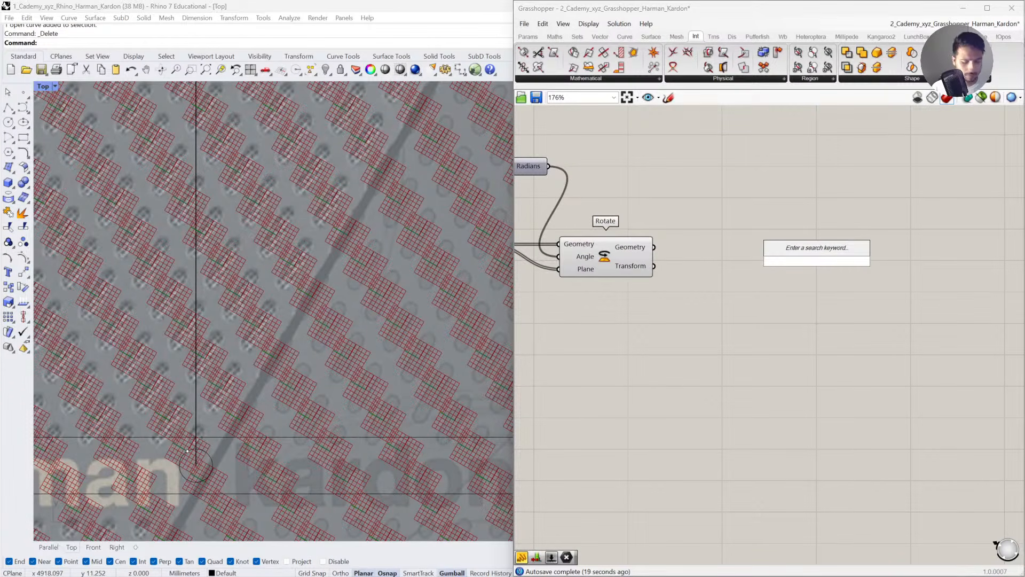
{"action": "type", "text": "RECTANGE"}
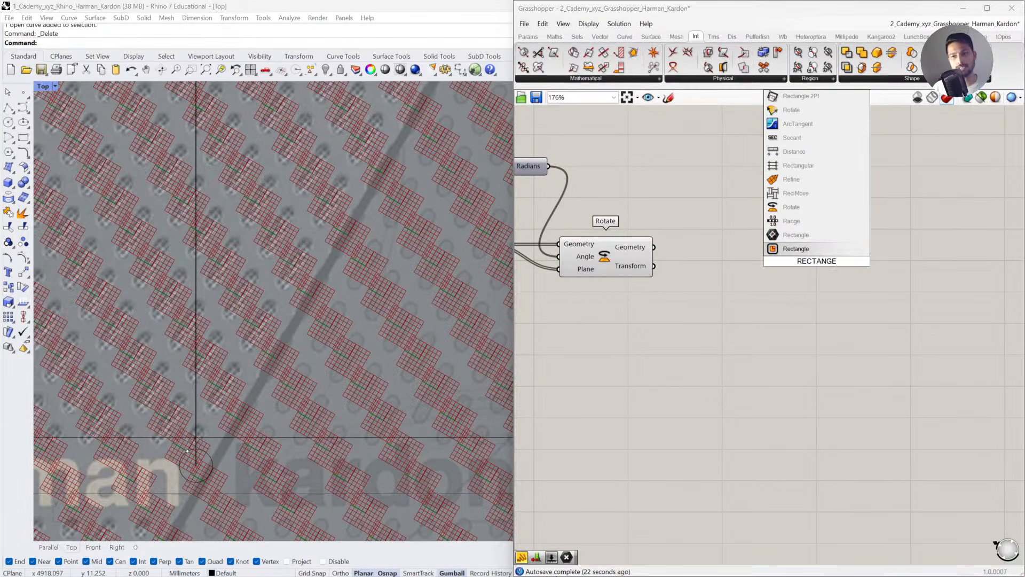
{"action": "left_click", "coordinate": [795, 248]}
{"action": "scroll", "coordinate": [733, 262], "scroll_direction": "up", "scroll_amount": 2}
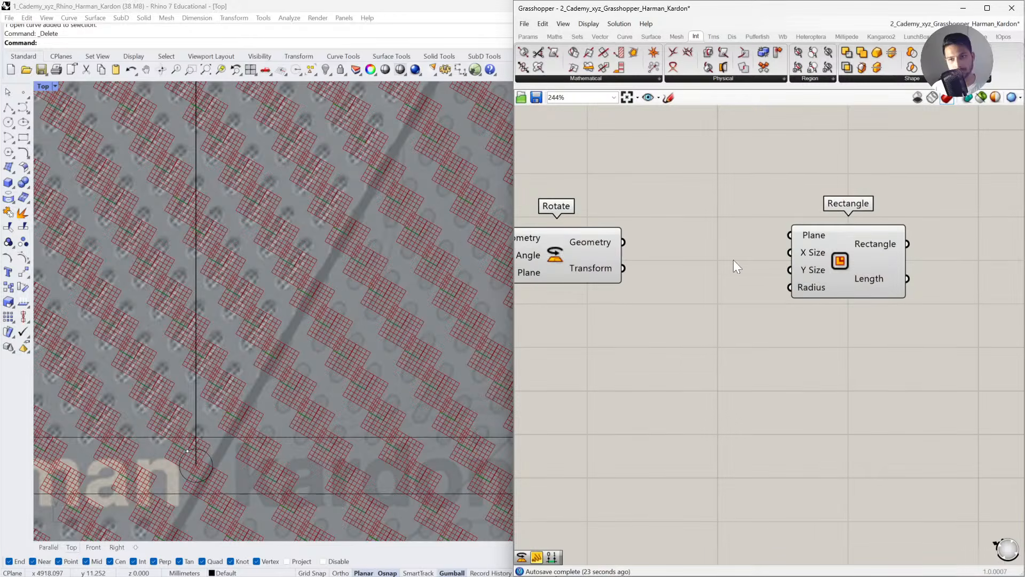
Connect the Rotate component's Geometry output to the Rectangle's Plane input and hide the preview of the preceding components.
{"action": "left_click_drag", "start_coordinate": [667, 238], "coordinate": [790, 235]}
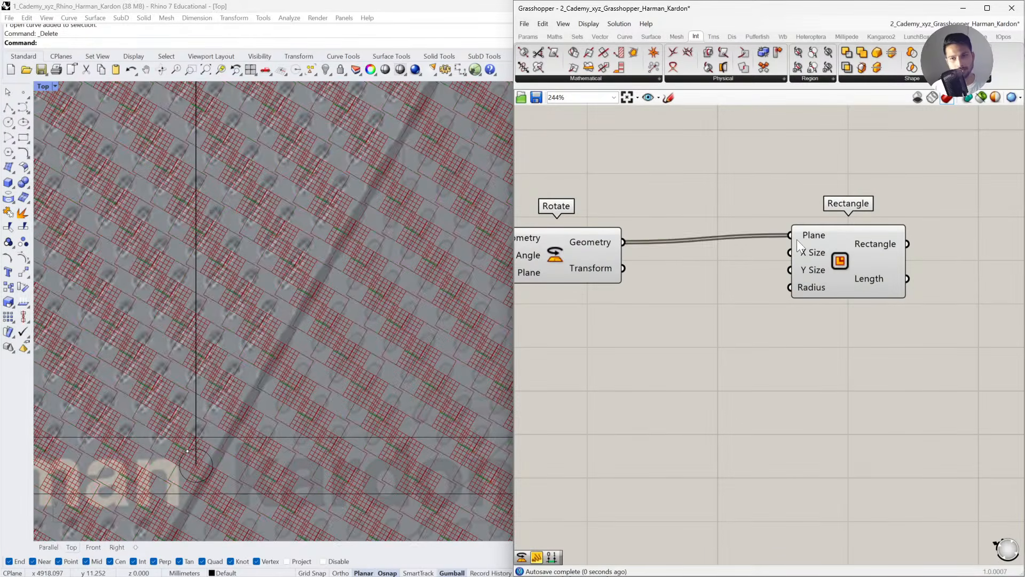
{"action": "left_click_drag", "start_coordinate": [832, 270], "coordinate": [882, 277]}
{"action": "right_click_drag", "start_coordinate": [595, 384], "coordinate": [790, 389]}
{"action": "scroll", "coordinate": [790, 389], "scroll_direction": "down", "scroll_amount": 3}
{"action": "left_click_drag", "start_coordinate": [797, 401], "coordinate": [534, 227]}
{"action": "middle_click", "coordinate": [719, 337]}
{"action": "left_click", "coordinate": [753, 303]}
{"action": "left_click", "coordinate": [733, 362]}
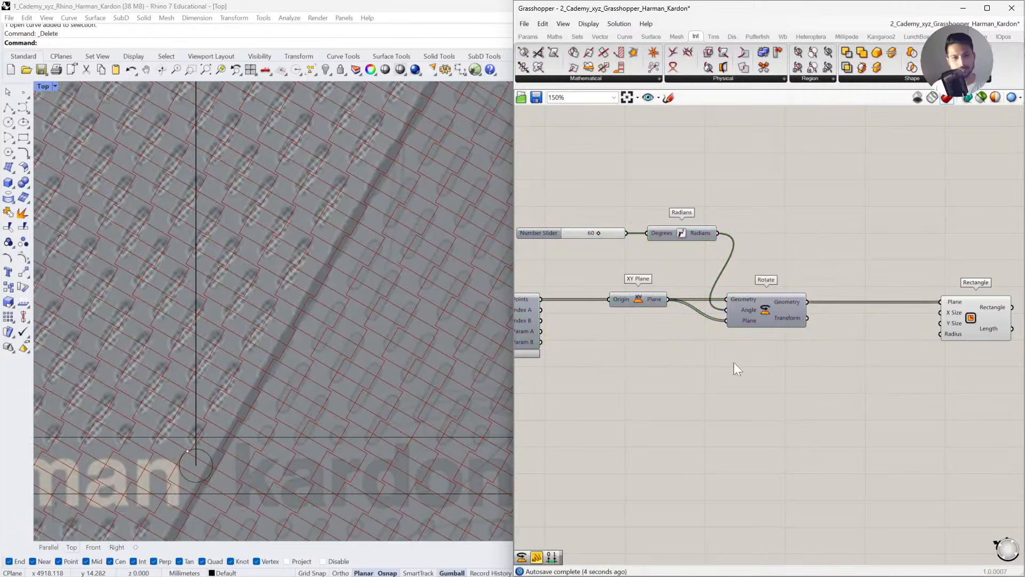
Examine how the rotated rectangles line up with the perforation pattern in the Rhino top view.
{"action": "scroll", "coordinate": [318, 250], "scroll_direction": "down", "scroll_amount": 3}
{"action": "scroll", "coordinate": [322, 261], "scroll_direction": "down", "scroll_amount": 3}
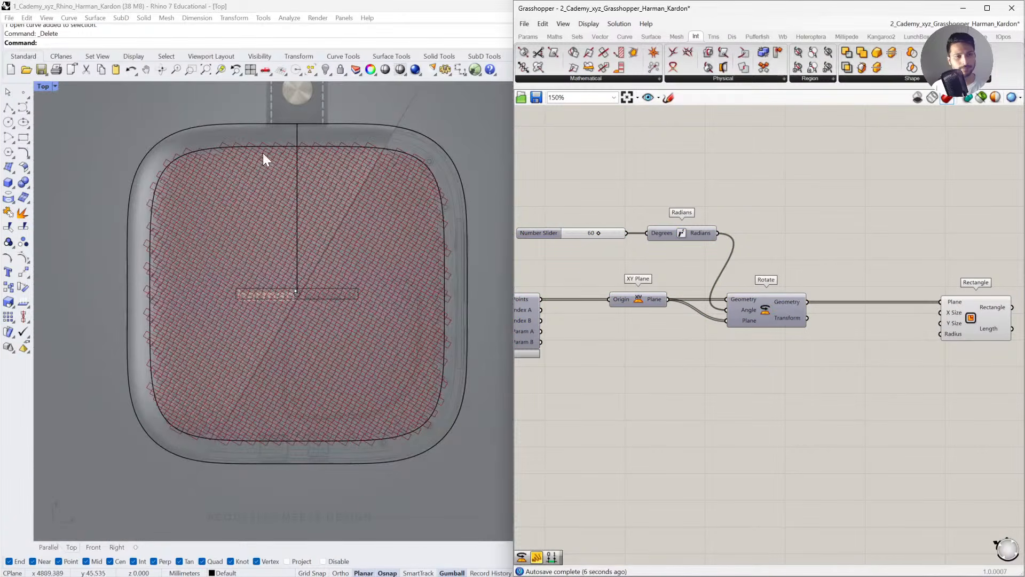
{"action": "scroll", "coordinate": [184, 150], "scroll_direction": "up", "scroll_amount": 6}
{"action": "scroll", "coordinate": [218, 193], "scroll_direction": "down", "scroll_amount": 2}
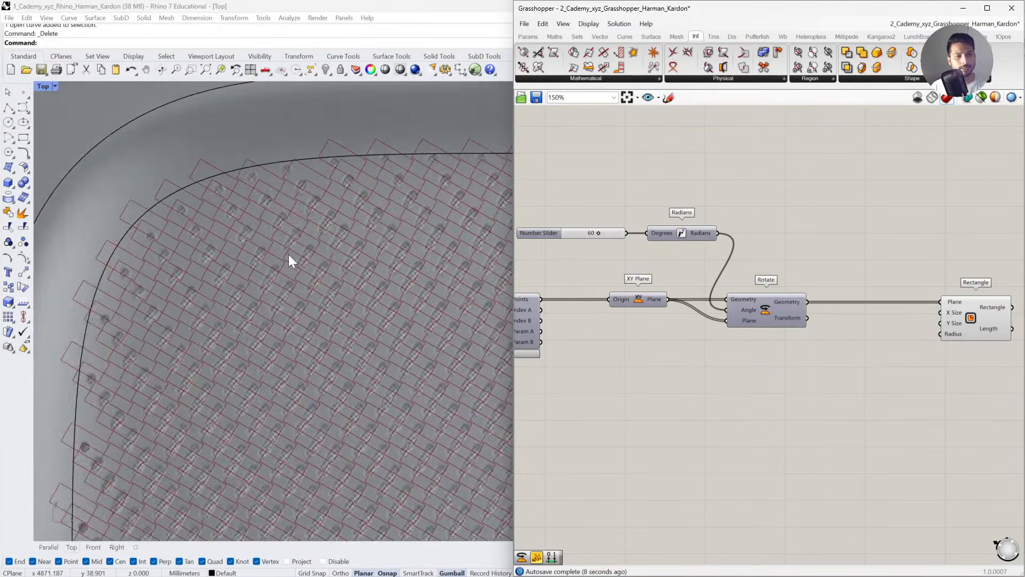
{"action": "scroll", "coordinate": [231, 210], "scroll_direction": "down", "scroll_amount": 2}
{"action": "scroll", "coordinate": [376, 325], "scroll_direction": "up", "scroll_amount": 6}
{"action": "right_click_drag", "start_coordinate": [345, 329], "coordinate": [312, 299]}
{"action": "scroll", "coordinate": [835, 354], "scroll_direction": "up", "scroll_amount": 4}
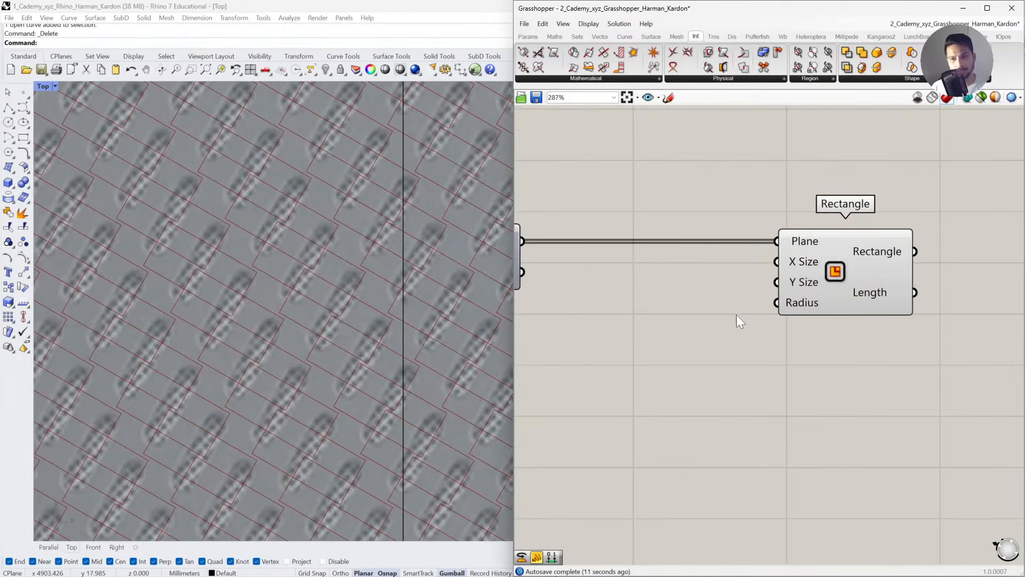
Shift the Rectangle component to make room and add a number slider of 0.45 below its inputs.
{"action": "left_click_drag", "start_coordinate": [799, 261], "coordinate": [854, 261]}
{"action": "left_click", "coordinate": [821, 281]}
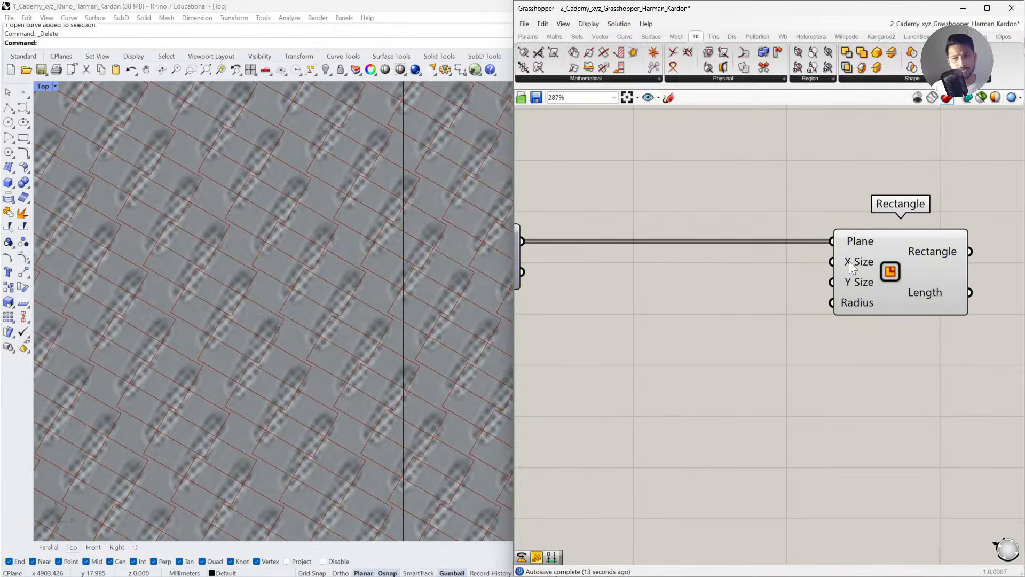
{"action": "double_click", "coordinate": [651, 382]}
{"action": "type", "text": "0.45"}
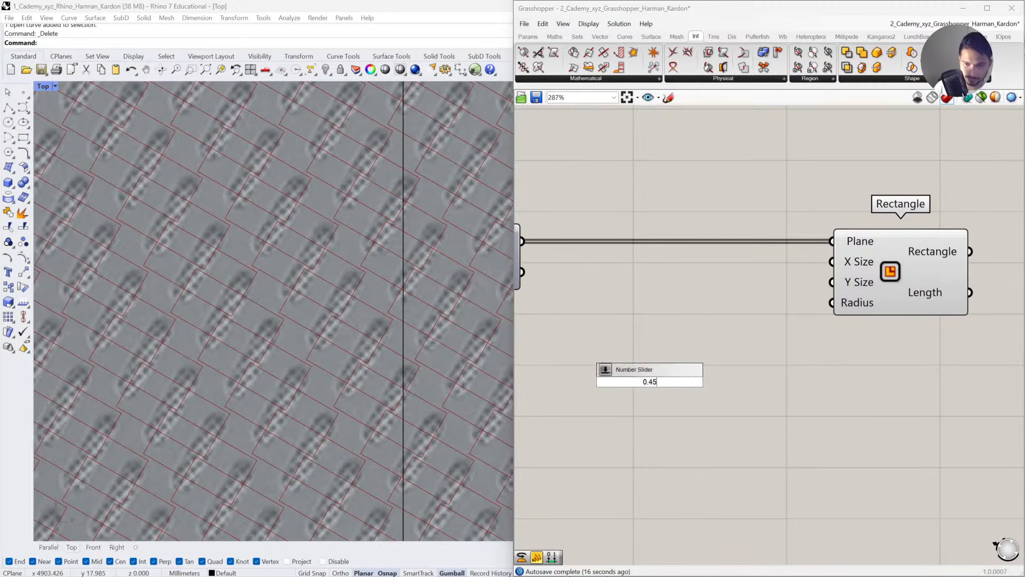
{"action": "key", "text": "Return"}
Duplicate the number slider, connect the copy to the Rectangle's Y Size input and set it to 0.72.
{"action": "left_click_drag", "start_coordinate": [831, 261], "coordinate": [684, 362]}
{"action": "key", "text": "ctrl+c"}
{"action": "key", "text": "ctrl+v"}
{"action": "left_click_drag", "start_coordinate": [833, 272], "coordinate": [750, 362], "text": "ctrl"}
{"action": "left_click_drag", "start_coordinate": [750, 403], "coordinate": [833, 282]}
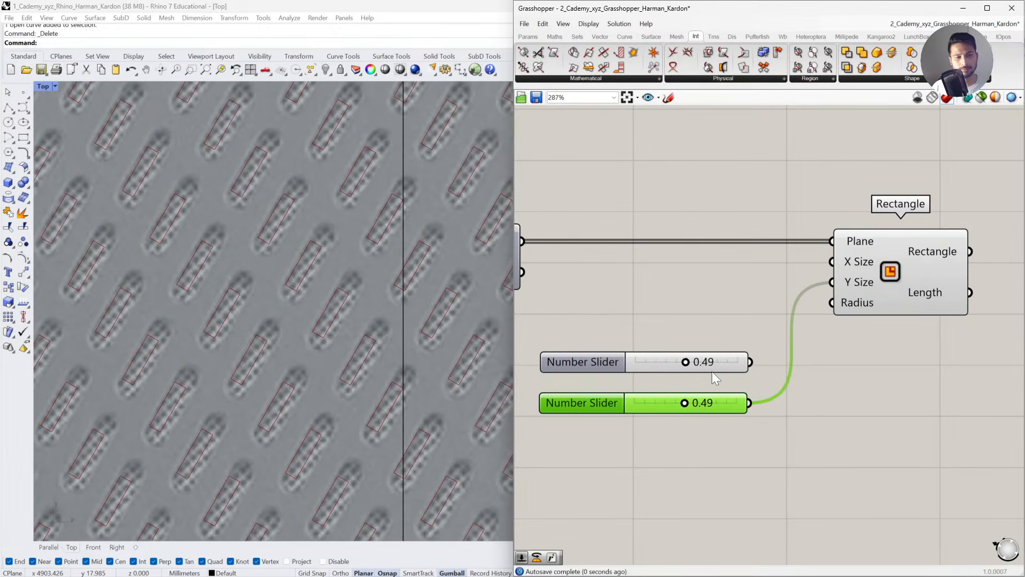
{"action": "left_click_drag", "start_coordinate": [685, 404], "coordinate": [710, 410]}
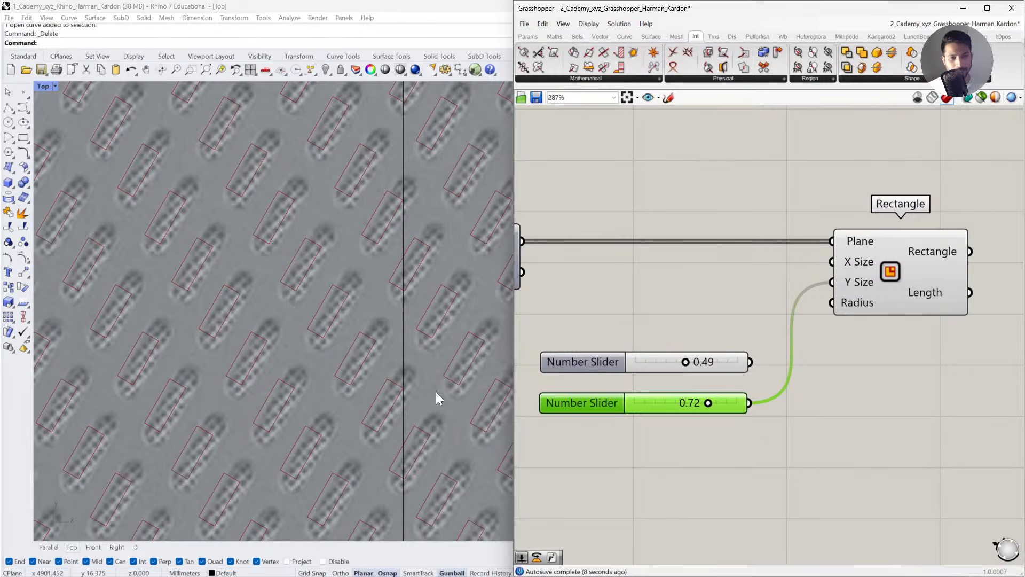
{"action": "key", "text": "ctrl"}
{"action": "key", "text": "ctrl"}
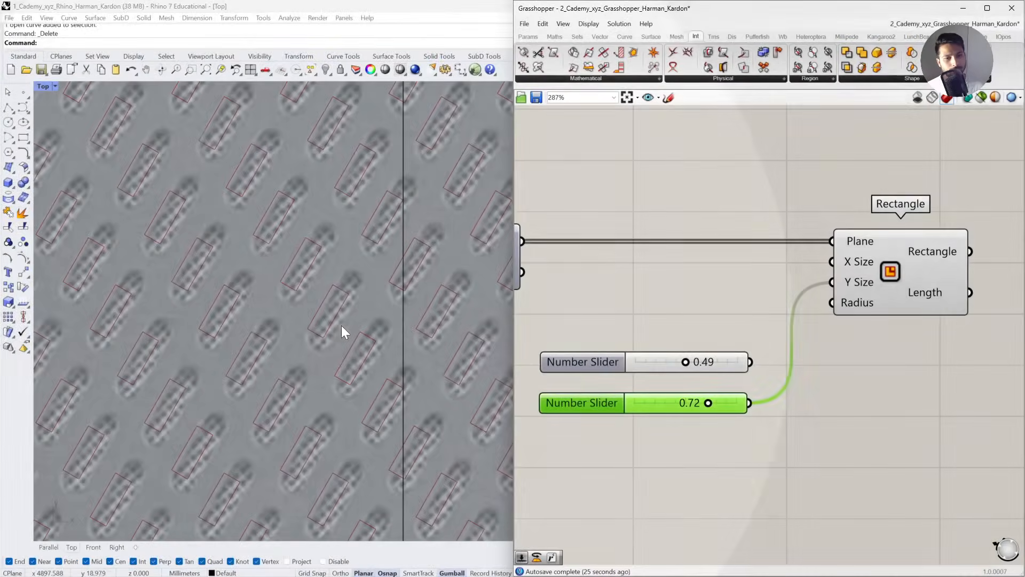
Disconnect the slider from Y Size, leave it aside at 0.70, and delete the unused 0.49 slider.
{"action": "left_click_drag", "start_coordinate": [750, 403], "coordinate": [833, 283]}
{"action": "left_click", "coordinate": [819, 315]}
{"action": "left_click_drag", "start_coordinate": [727, 410], "coordinate": [650, 435]}
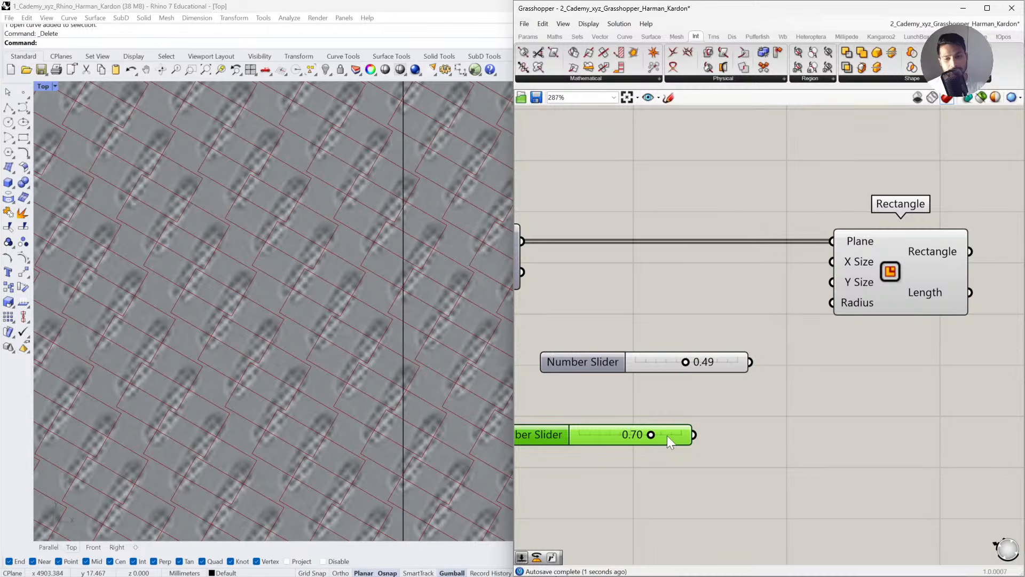
{"action": "right_click_drag", "start_coordinate": [782, 450], "coordinate": [815, 407]}
{"action": "left_click", "coordinate": [769, 320]}
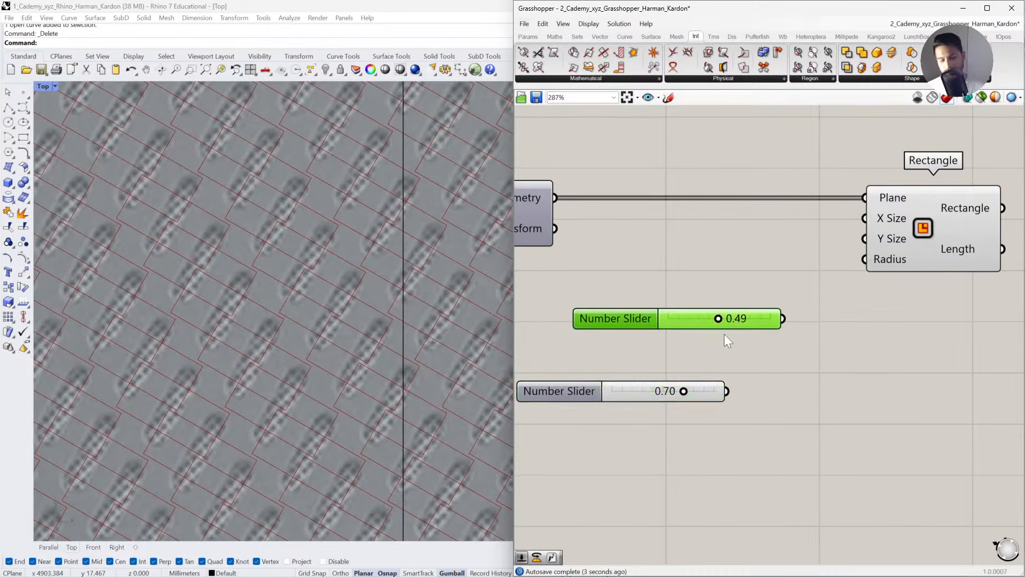
{"action": "key", "text": "Delete"}
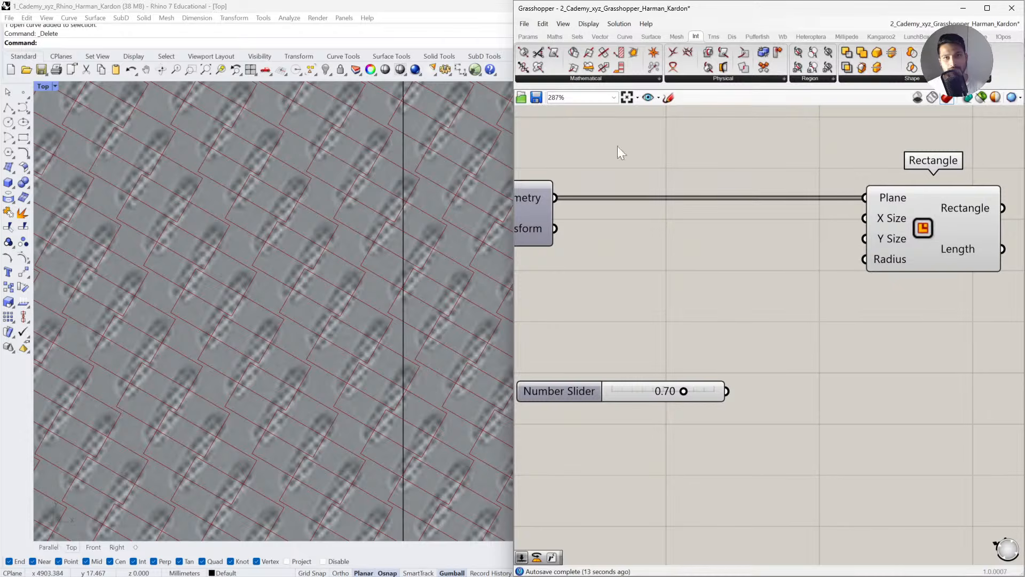
Add a Construct Domain component and connect the 0.70 slider to its Domain start input.
{"action": "left_click", "coordinate": [553, 37]}
{"action": "left_click", "coordinate": [561, 79]}
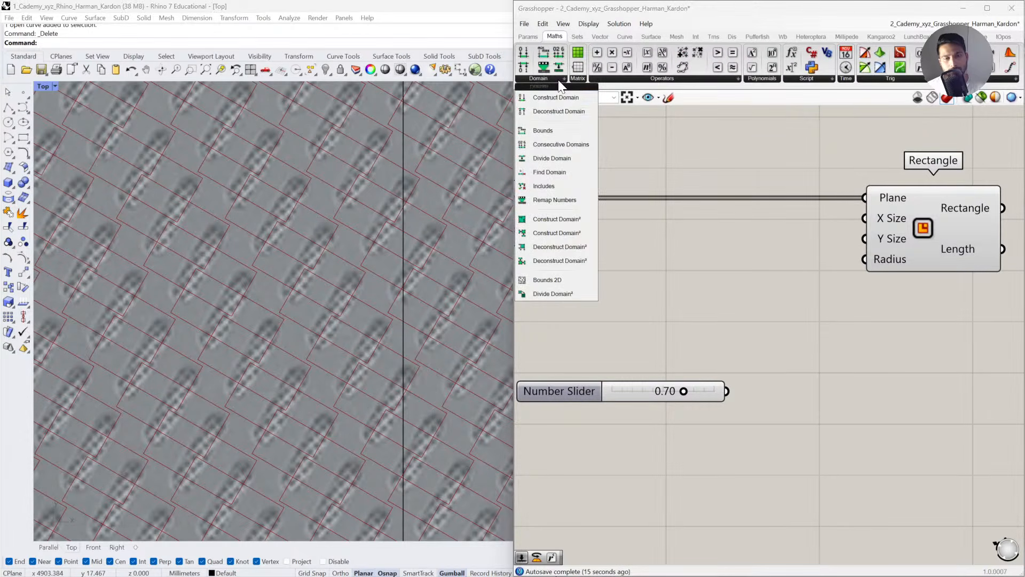
{"action": "left_click_drag", "start_coordinate": [560, 96], "coordinate": [825, 406]}
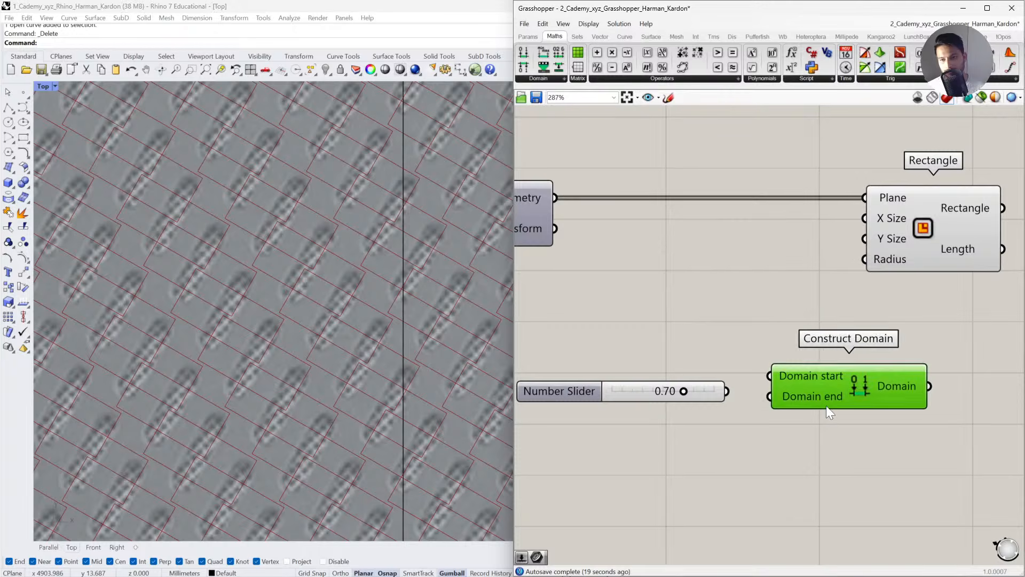
{"action": "left_click_drag", "start_coordinate": [716, 389], "coordinate": [754, 390]}
{"action": "left_click_drag", "start_coordinate": [660, 415], "coordinate": [665, 386]}
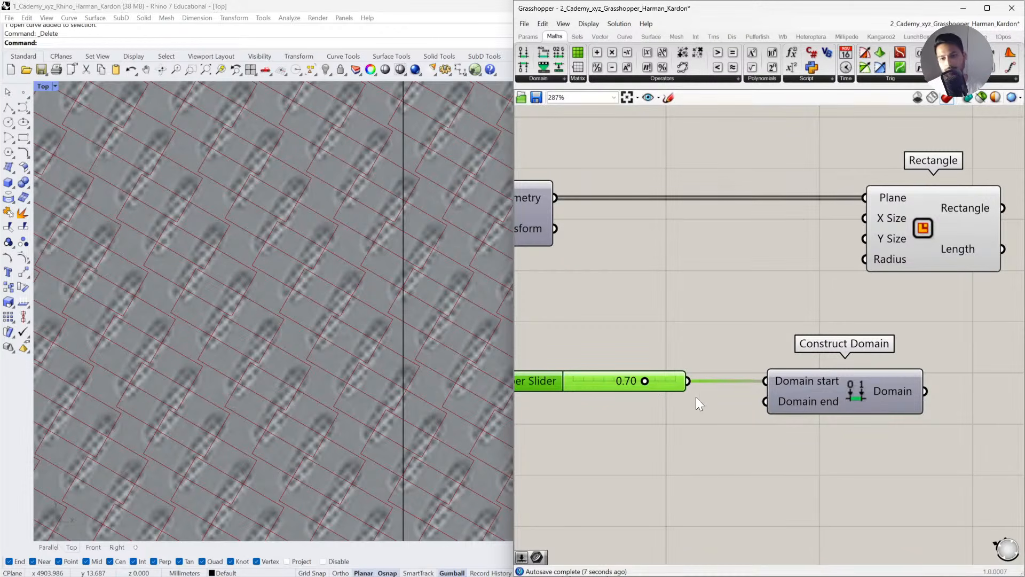
{"action": "left_click_drag", "start_coordinate": [664, 380], "coordinate": [747, 407]}
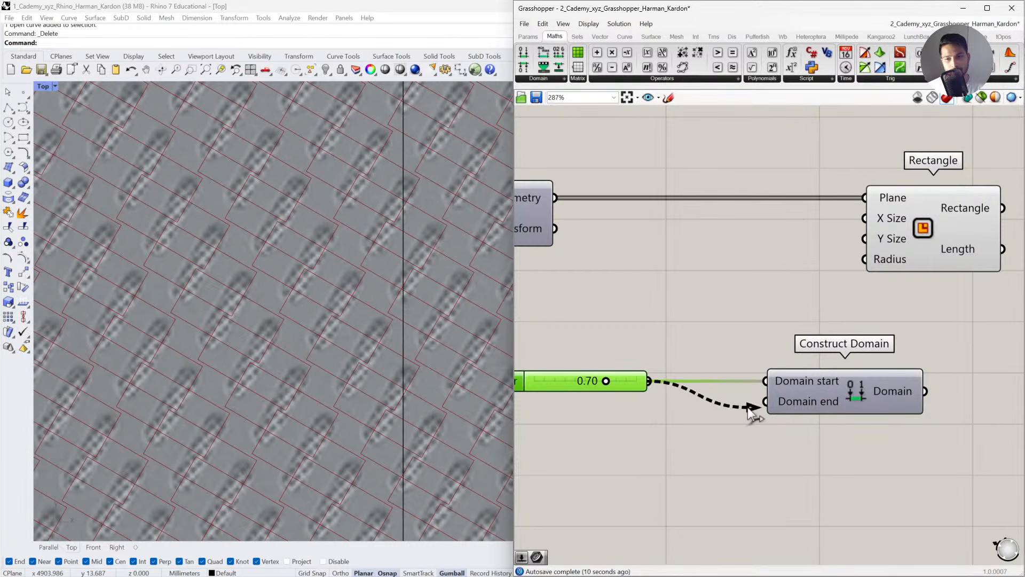
Add a Negative component below the domain and feed the number slider into its Value input.
{"action": "double_click", "coordinate": [707, 427]}
{"action": "type", "text": "NEGAT"}
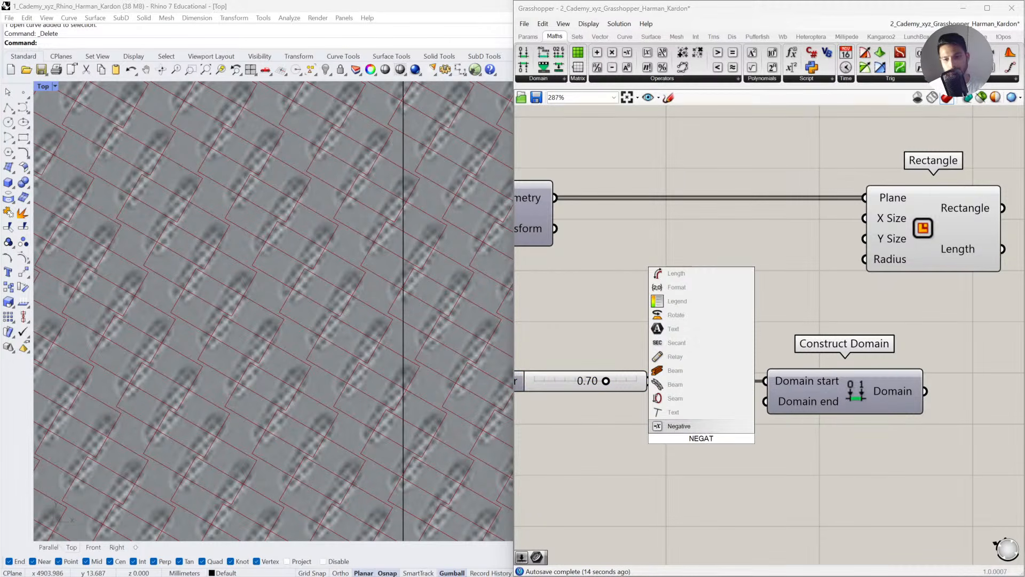
{"action": "key", "text": "Return"}
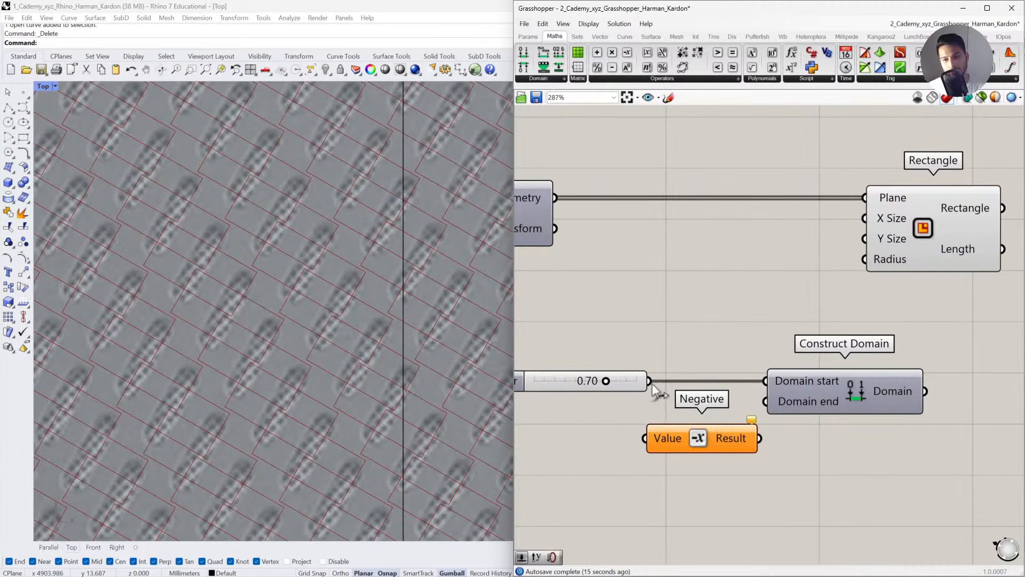
{"action": "left_click_drag", "start_coordinate": [650, 381], "coordinate": [644, 473]}
Add a Panel beside the Negative component and connect the Result output to it.
{"action": "double_click", "coordinate": [779, 483]}
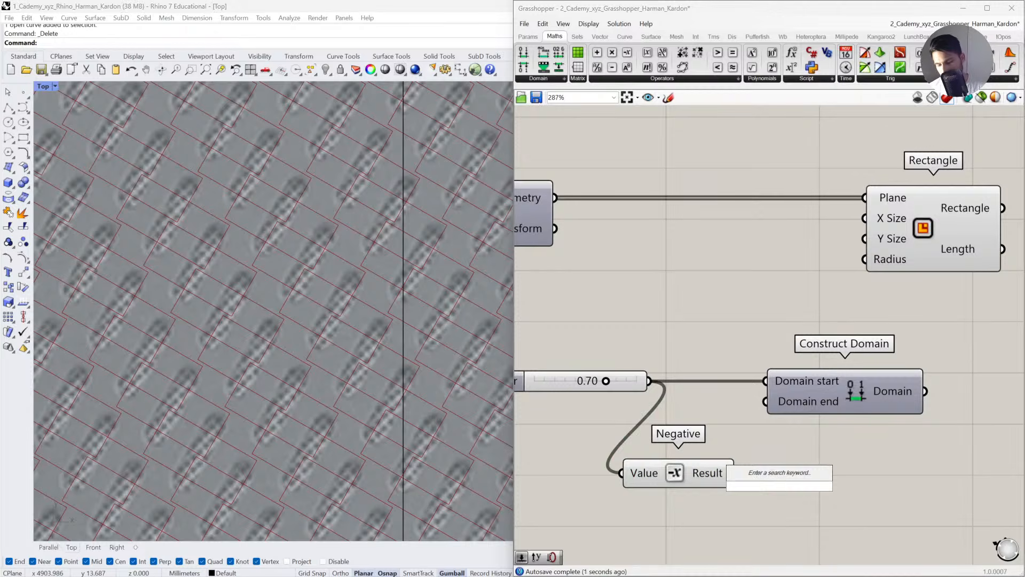
{"action": "type", "text": "panel"}
{"action": "key", "text": "Return"}
{"action": "left_click_drag", "start_coordinate": [790, 491], "coordinate": [904, 530]}
{"action": "left_click_drag", "start_coordinate": [736, 473], "coordinate": [812, 521]}
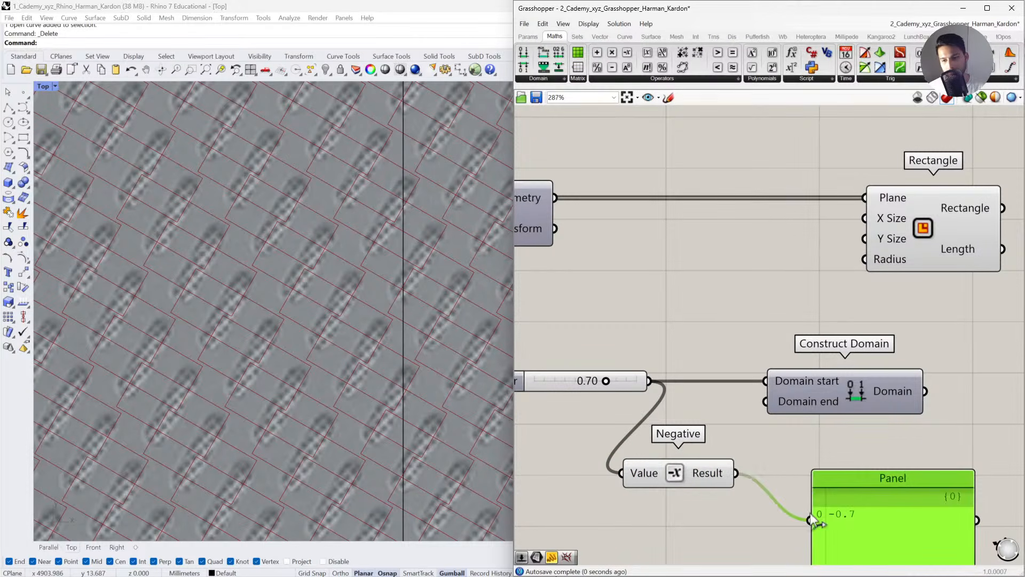
Connect the Negative result to Domain end and feed the Construct Domain output into the panel.
{"action": "left_click_drag", "start_coordinate": [736, 473], "coordinate": [766, 400]}
{"action": "right_click_drag", "start_coordinate": [824, 442], "coordinate": [799, 431]}
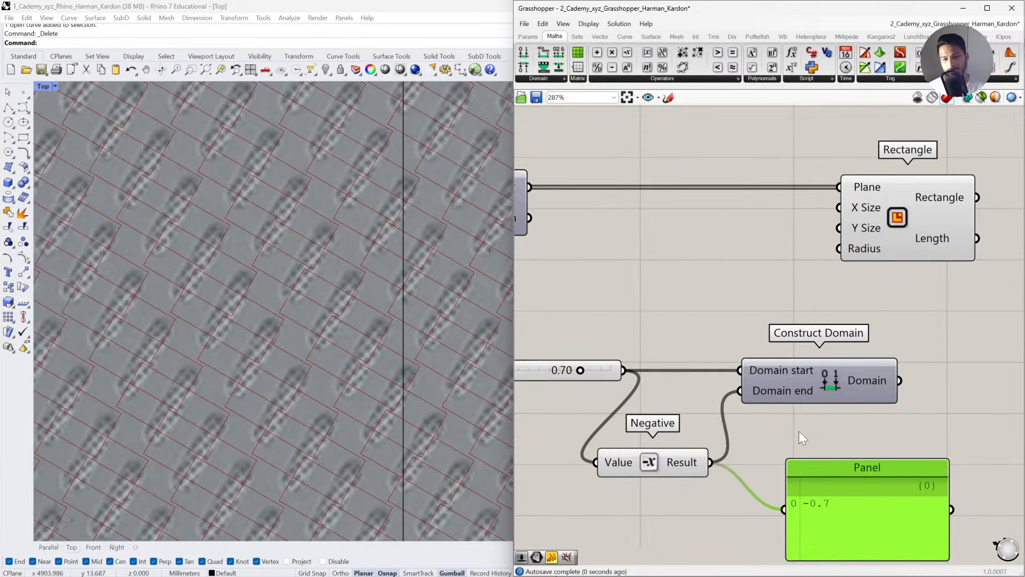
{"action": "scroll", "coordinate": [798, 431], "scroll_direction": "down", "scroll_amount": 2}
{"action": "left_click_drag", "start_coordinate": [869, 390], "coordinate": [896, 471]}
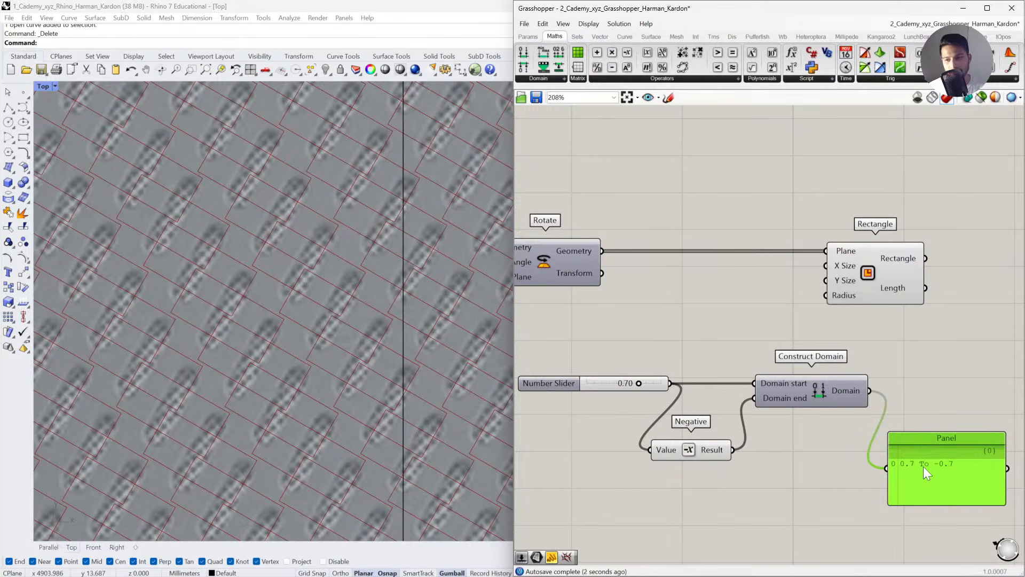
Connect the constructed domain to the Rectangle's Y Size input and set the number slider to 0.45.
{"action": "left_click", "coordinate": [821, 460]}
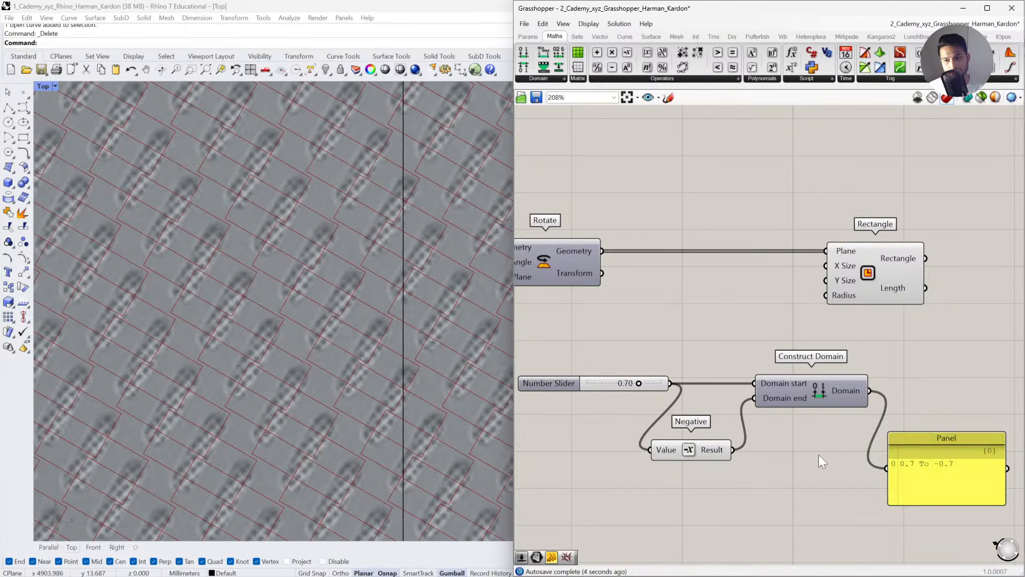
{"action": "left_click_drag", "start_coordinate": [873, 397], "coordinate": [825, 281]}
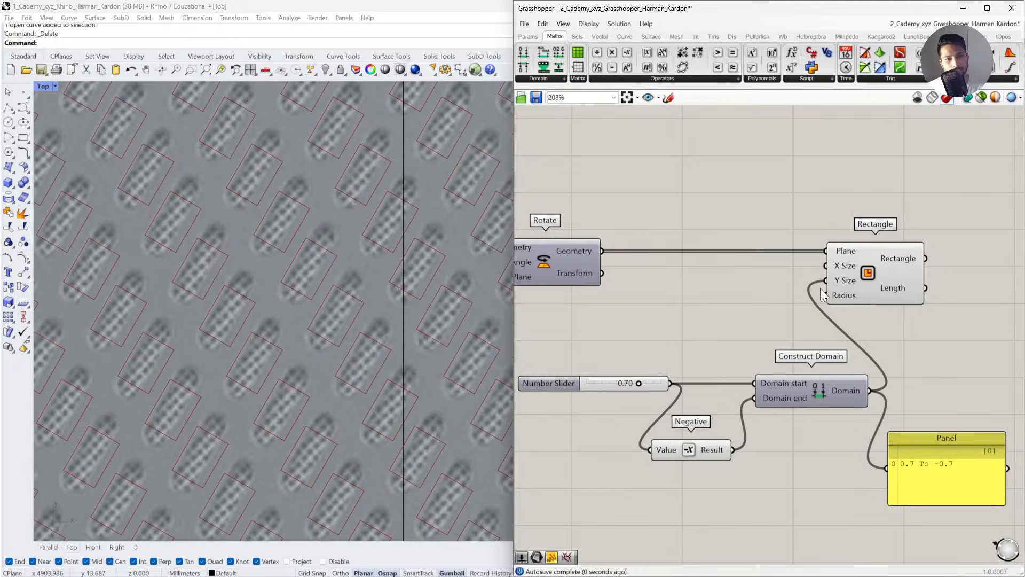
{"action": "left_click_drag", "start_coordinate": [638, 385], "coordinate": [622, 405]}
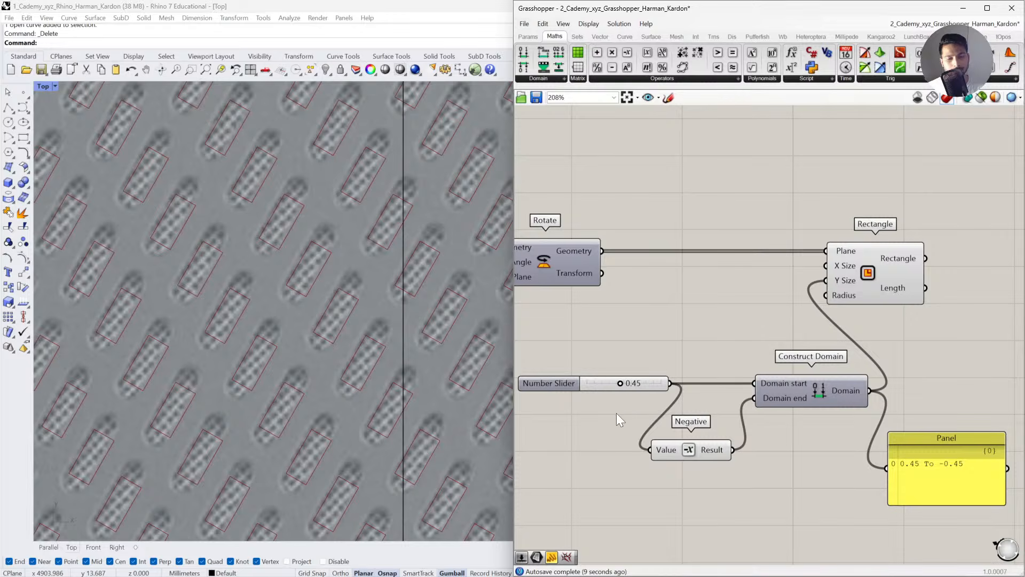
Rename the domain's number slider to Y and delete the panel showing the domain.
{"action": "right_click", "coordinate": [568, 386]}
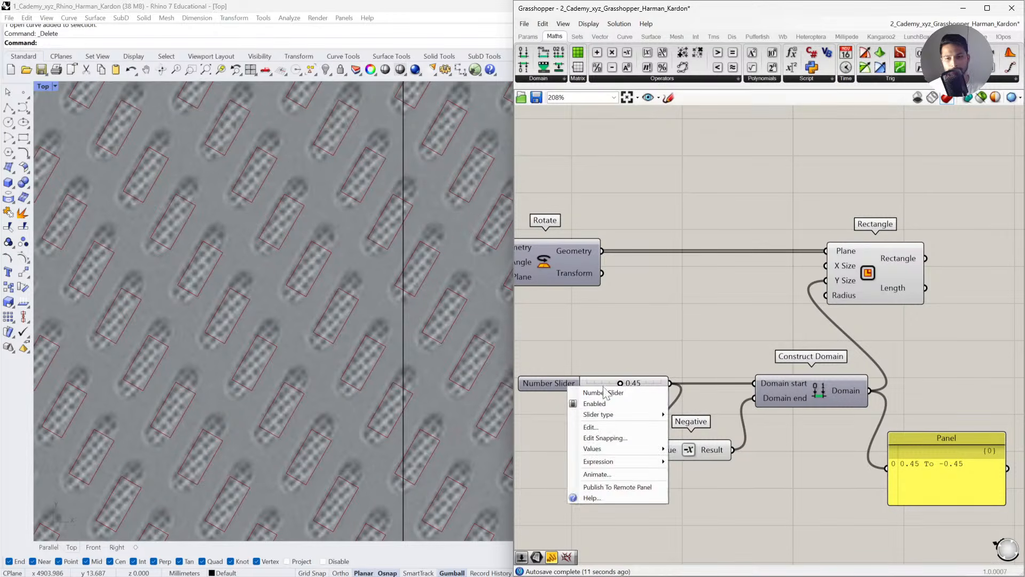
{"action": "type", "text": "Y"}
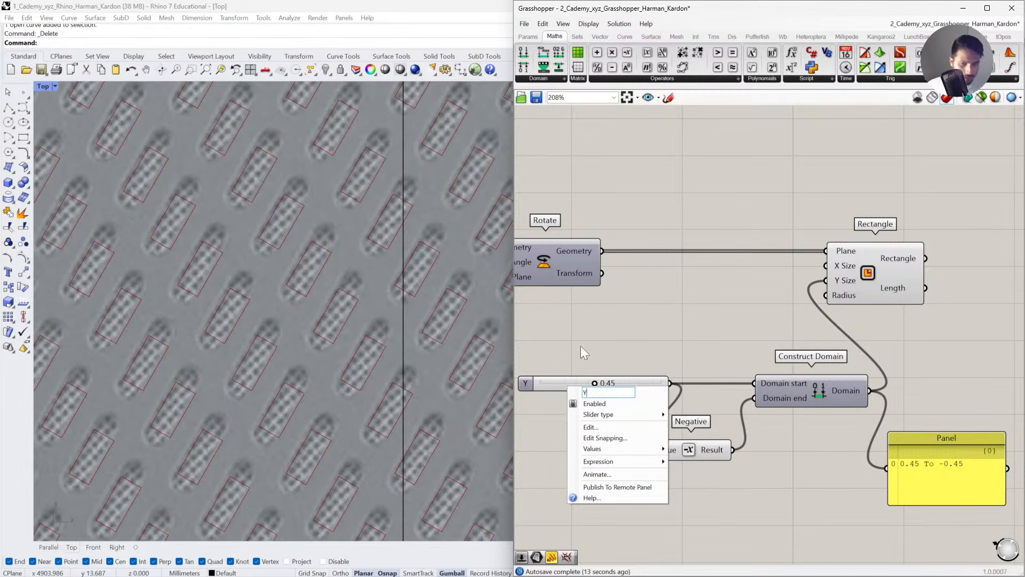
{"action": "key", "text": "Return"}
{"action": "scroll", "coordinate": [604, 352], "scroll_direction": "down", "scroll_amount": 4}
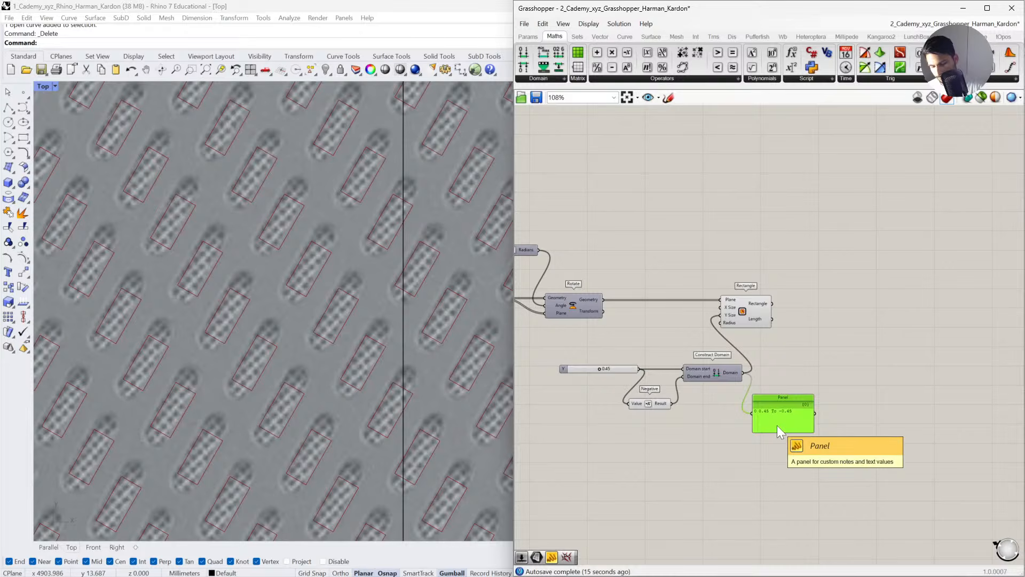
{"action": "key", "text": "Delete"}
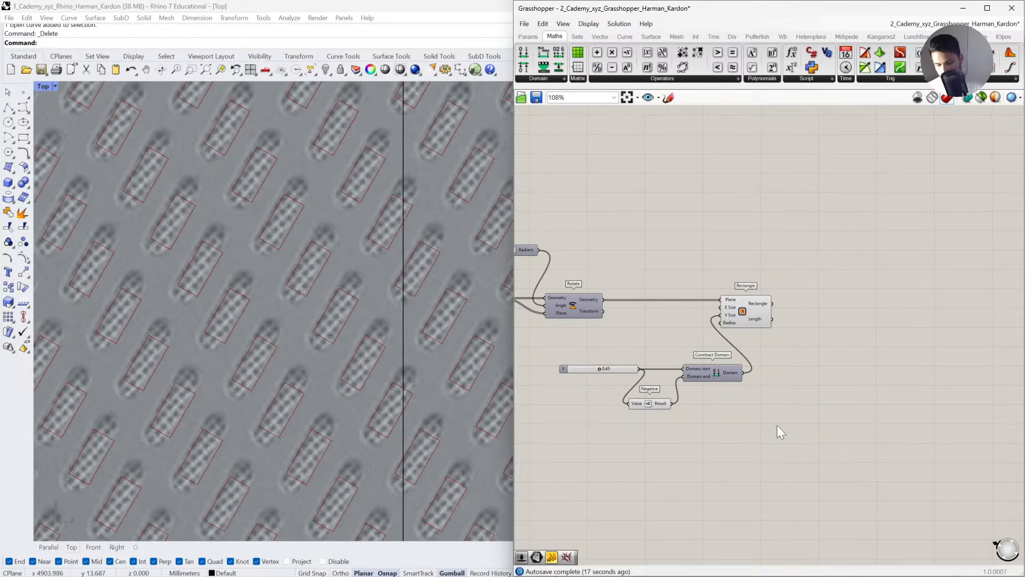
Toggle the viewport preview of the input parameters and spacing sliders feeding the two Contour components.
{"action": "right_click_drag", "start_coordinate": [777, 425], "coordinate": [835, 443]}
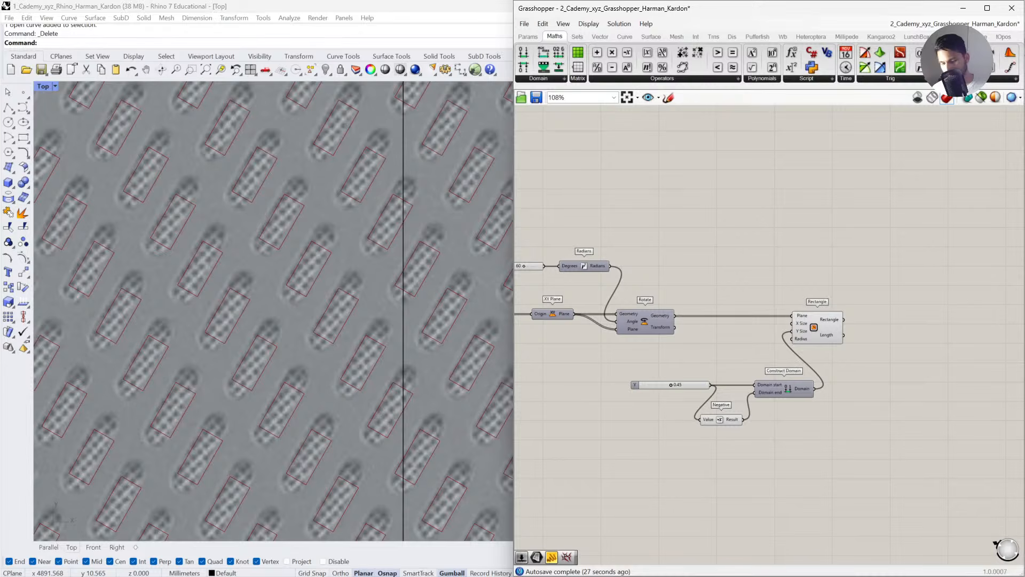
{"action": "scroll", "coordinate": [873, 384], "scroll_direction": "down", "scroll_amount": 3}
{"action": "right_click_drag", "start_coordinate": [874, 385], "coordinate": [817, 339]}
{"action": "scroll", "coordinate": [561, 262], "scroll_direction": "up", "scroll_amount": 3}
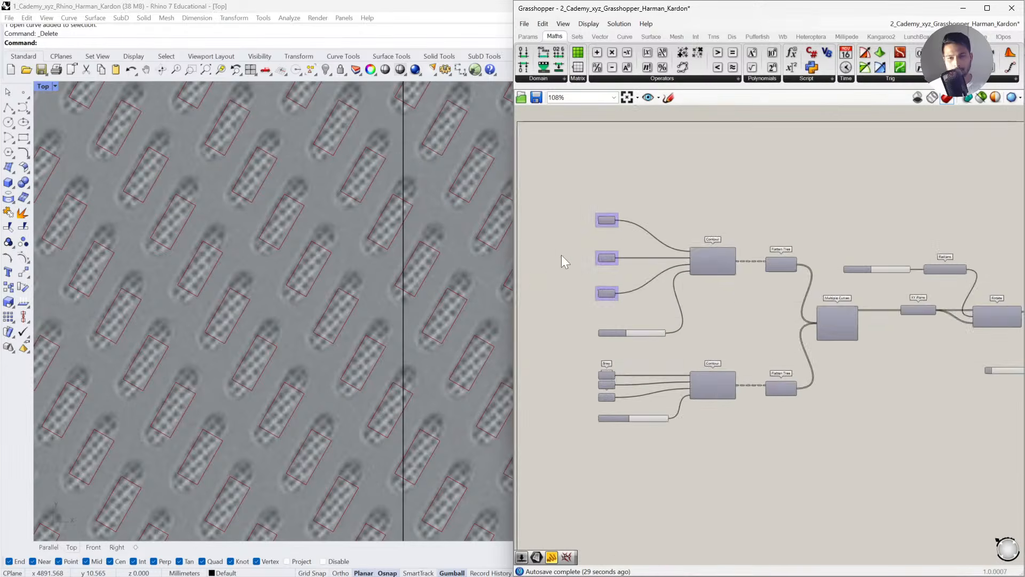
{"action": "left_click_drag", "start_coordinate": [639, 170], "coordinate": [569, 482]}
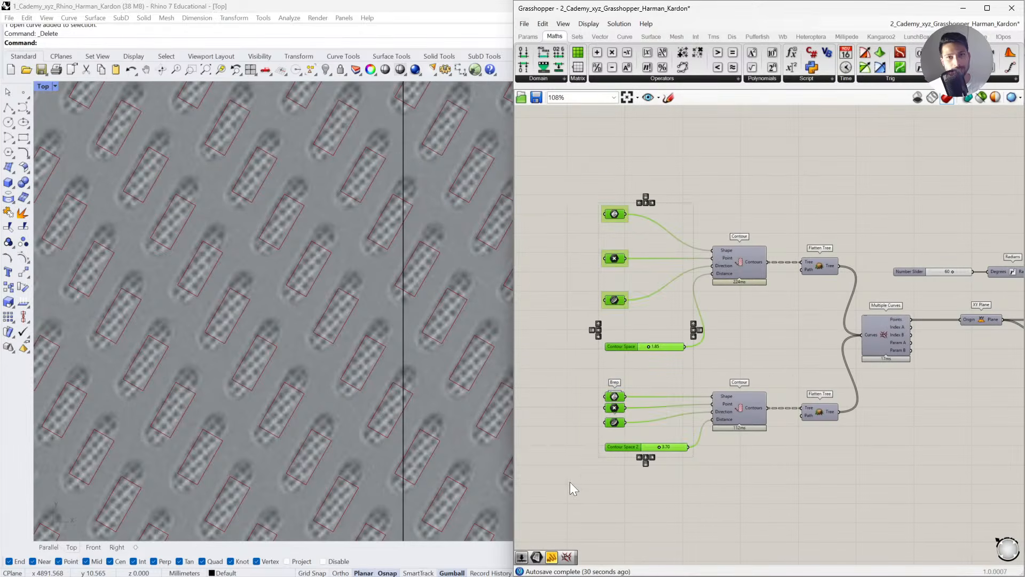
{"action": "left_click", "coordinate": [546, 399]}
{"action": "left_click_drag", "start_coordinate": [644, 173], "coordinate": [556, 477]}
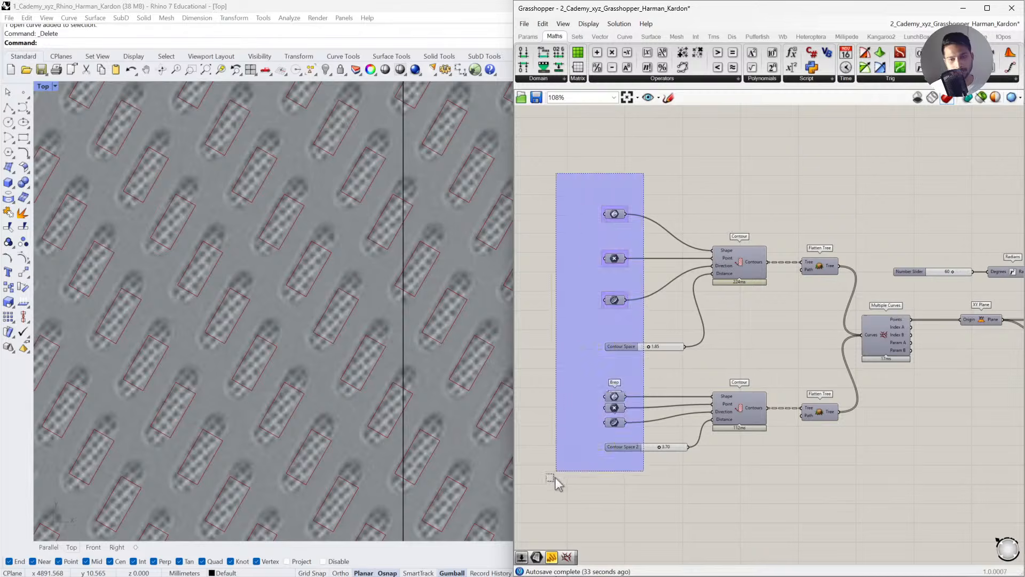
{"action": "left_click_drag", "start_coordinate": [664, 183], "coordinate": [600, 510]}
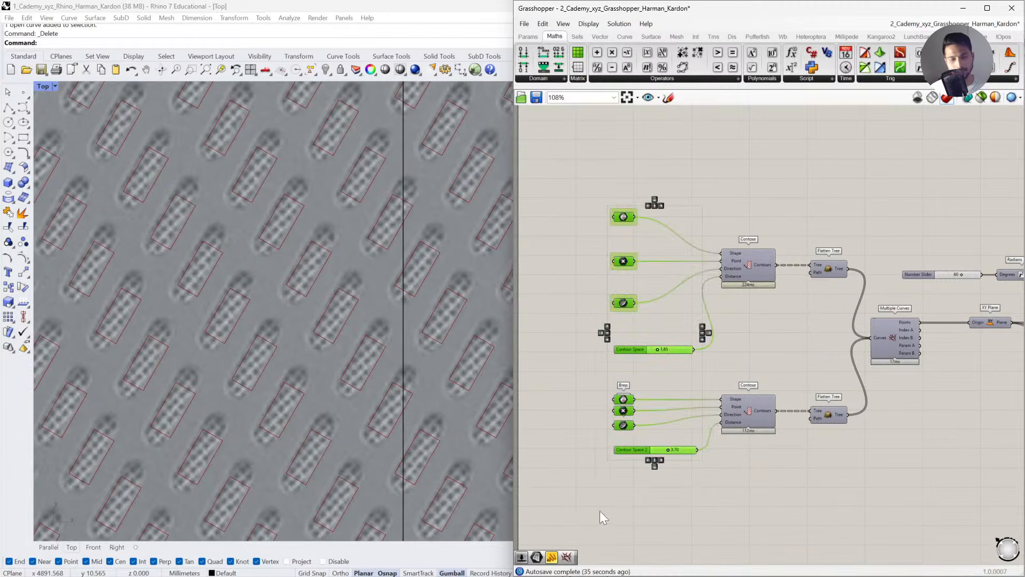
{"action": "left_click", "coordinate": [629, 317]}
{"action": "left_click_drag", "start_coordinate": [640, 173], "coordinate": [573, 489]}
{"action": "middle_click", "coordinate": [572, 489]}
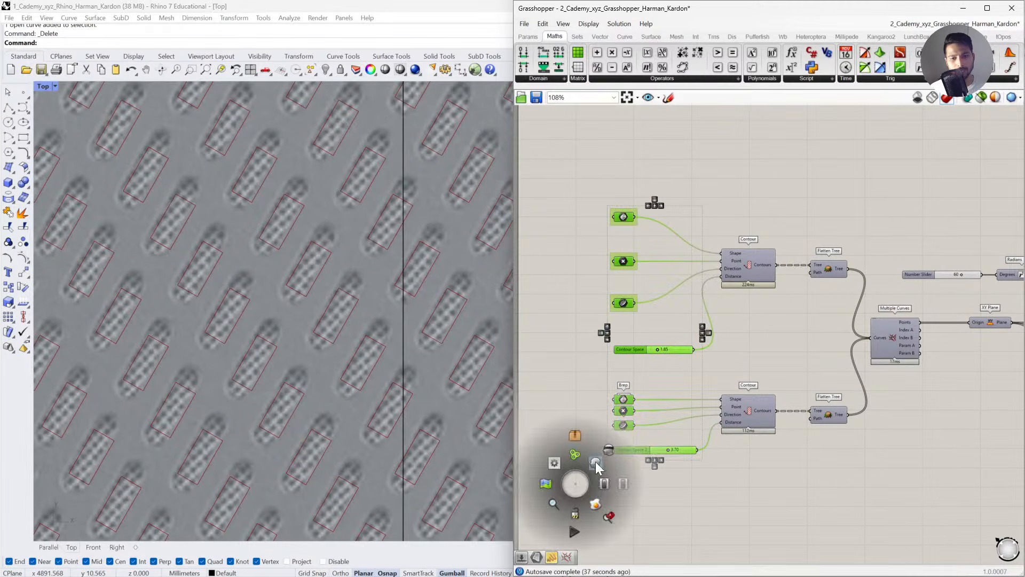
{"action": "left_click", "coordinate": [595, 462]}
{"action": "left_click_drag", "start_coordinate": [662, 177], "coordinate": [582, 507]}
{"action": "middle_click", "coordinate": [600, 489]}
{"action": "left_click", "coordinate": [621, 461]}
{"action": "left_click", "coordinate": [681, 496]}
Examine the full rectangle pattern over the Step 8 speaker front by framing it in Rhino's Top view.
{"action": "scroll", "coordinate": [379, 254], "scroll_direction": "down", "scroll_amount": 5}
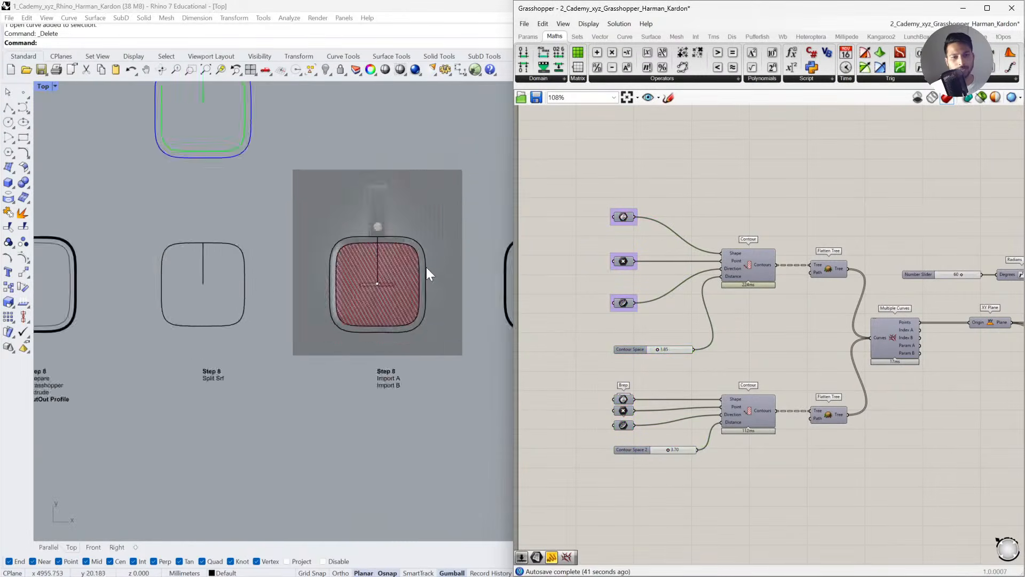
{"action": "right_click_drag", "start_coordinate": [399, 336], "coordinate": [310, 350]}
{"action": "scroll", "coordinate": [404, 287], "scroll_direction": "up", "scroll_amount": 5}
{"action": "scroll", "coordinate": [268, 294], "scroll_direction": "down", "scroll_amount": 8}
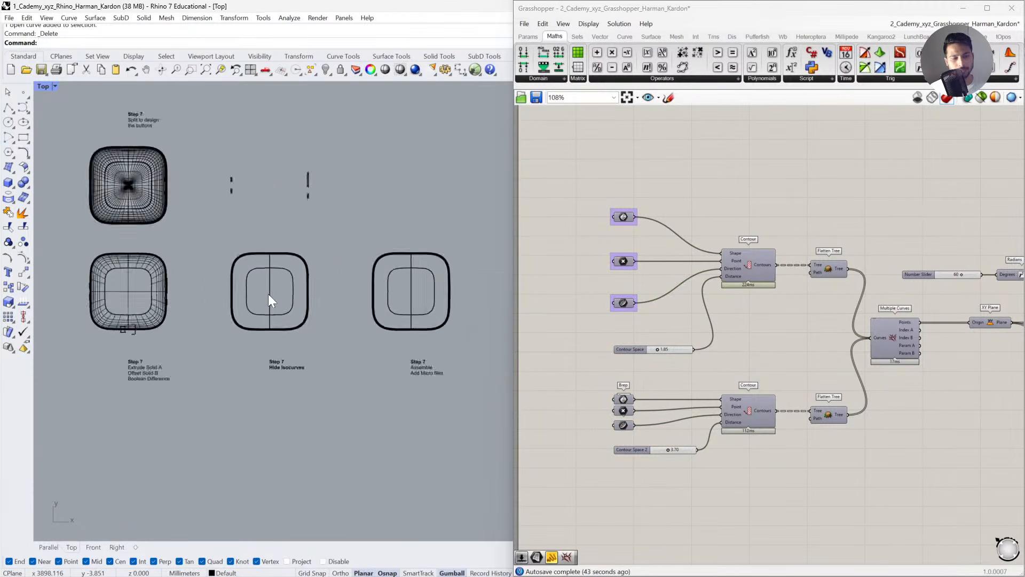
{"action": "scroll", "coordinate": [386, 309], "scroll_direction": "up", "scroll_amount": 4}
{"action": "scroll", "coordinate": [363, 295], "scroll_direction": "up", "scroll_amount": 5}
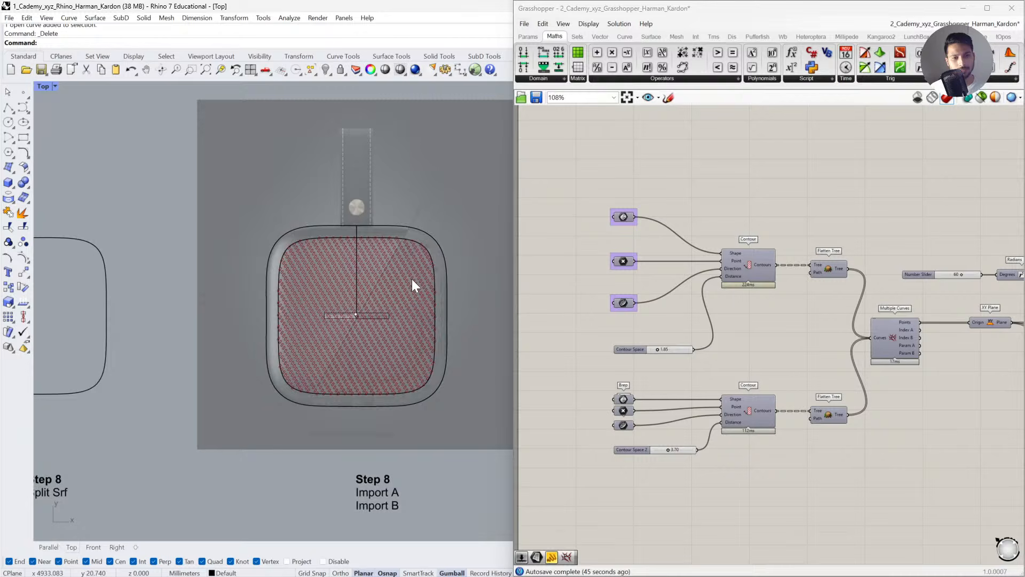
{"action": "left_click", "coordinate": [347, 290]}
{"action": "key", "text": "ctrl+alt+e"}
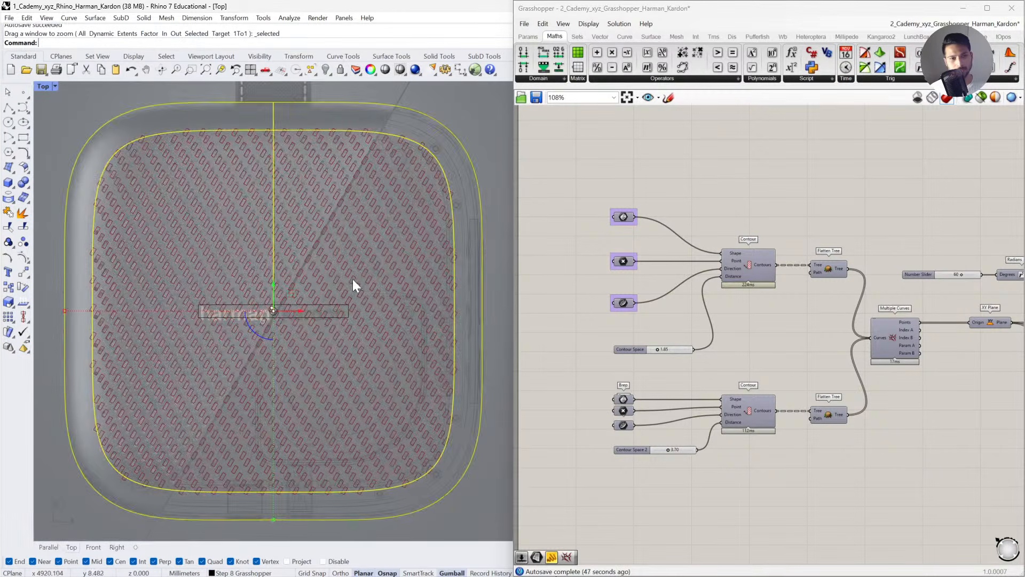
{"action": "key", "text": "Escape"}
Locate the Rhino surfaces referenced by the upper Contour's Shape input and frame them in the Top view.
{"action": "scroll", "coordinate": [735, 286], "scroll_direction": "up", "scroll_amount": 2}
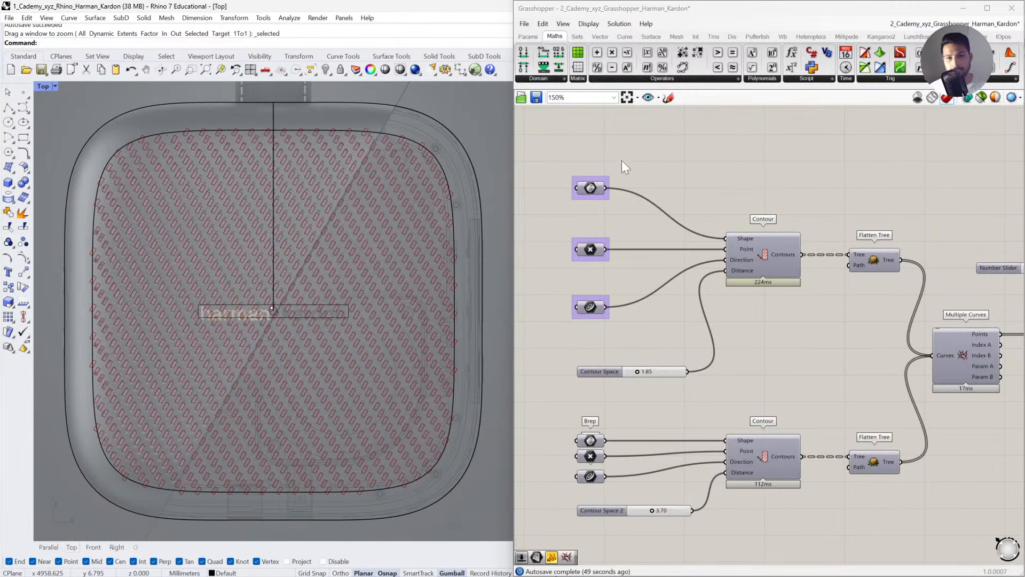
{"action": "left_click", "coordinate": [592, 191]}
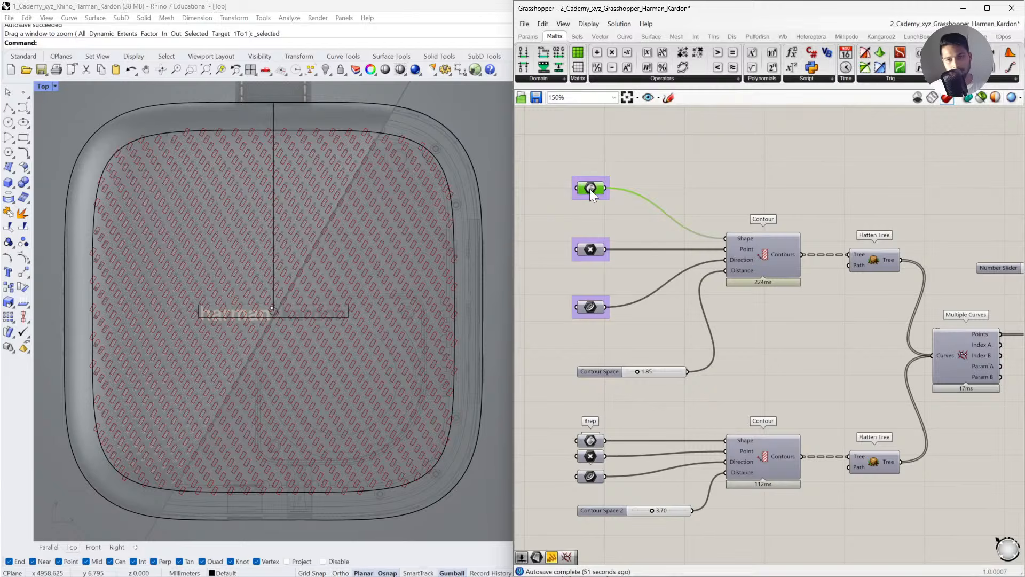
{"action": "middle_click", "coordinate": [590, 188]}
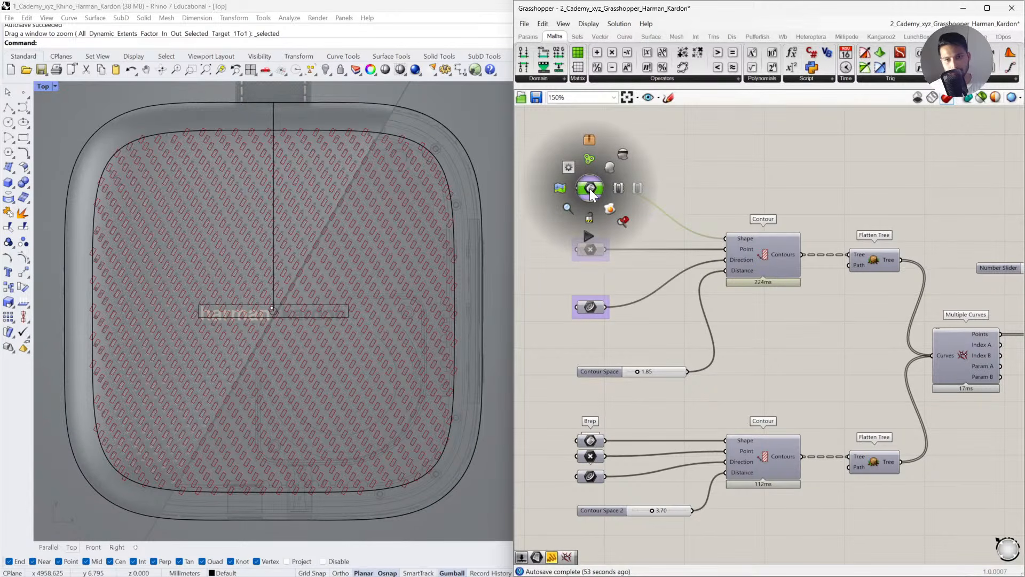
{"action": "left_click", "coordinate": [622, 224]}
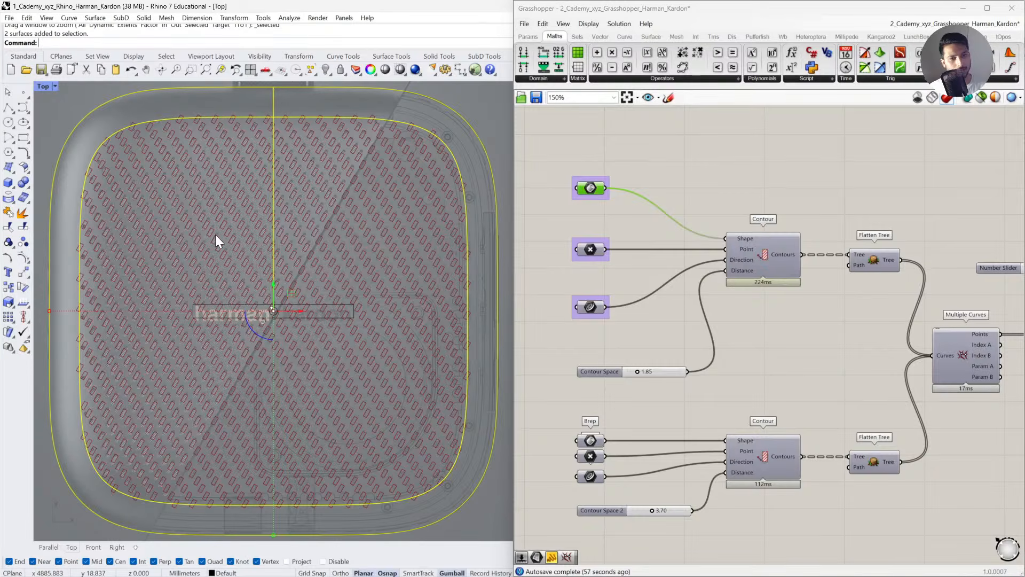
{"action": "middle_click", "coordinate": [589, 188]}
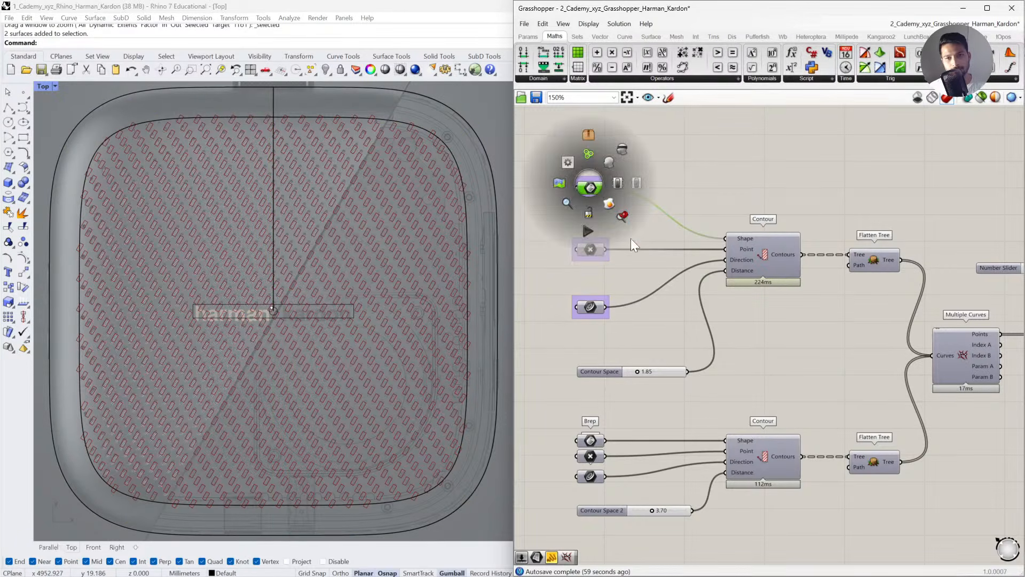
{"action": "left_click", "coordinate": [621, 222]}
{"action": "left_click", "coordinate": [620, 222]}
{"action": "middle_click", "coordinate": [590, 189]}
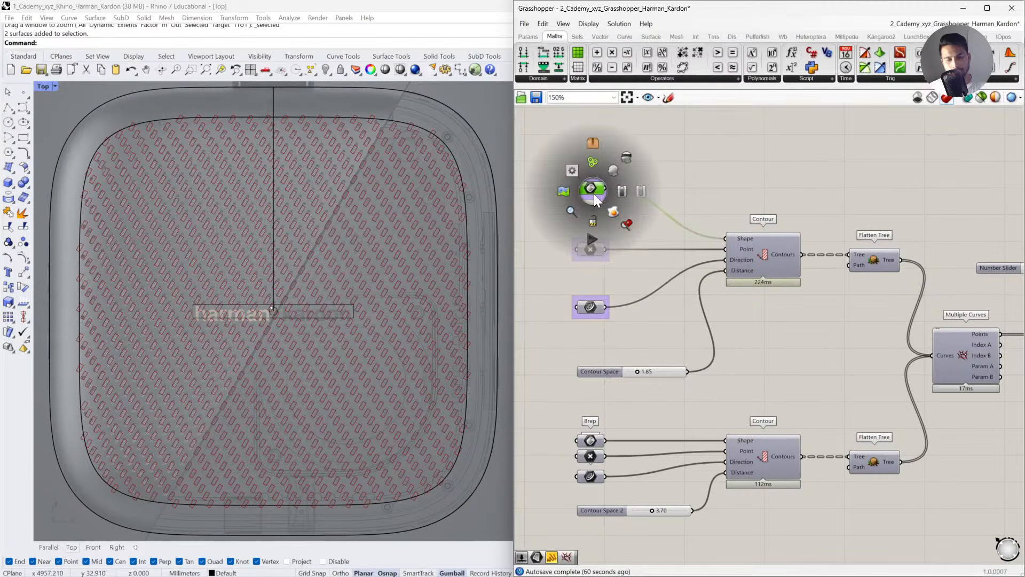
{"action": "left_click", "coordinate": [626, 225]}
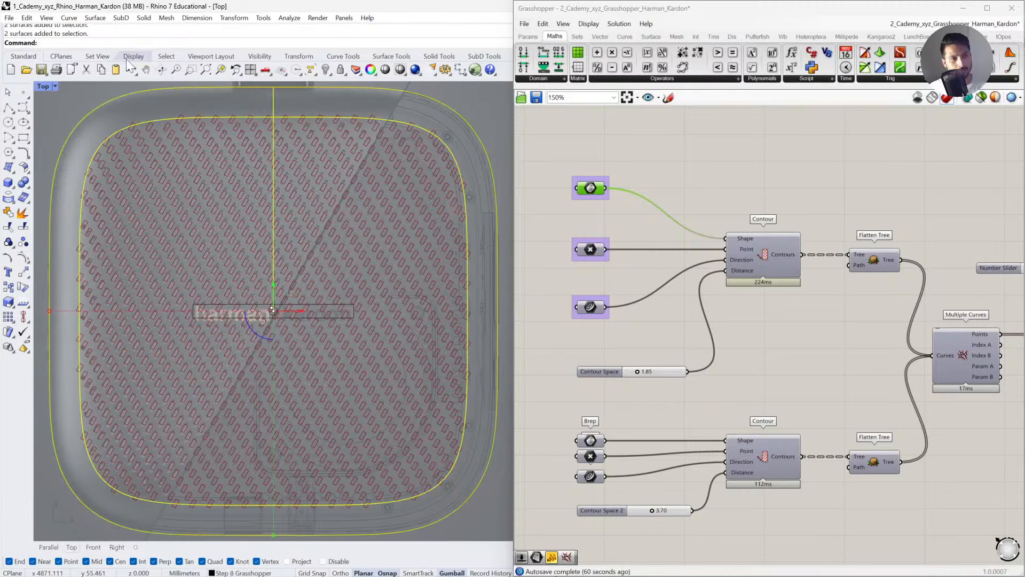
{"action": "left_click", "coordinate": [219, 72]}
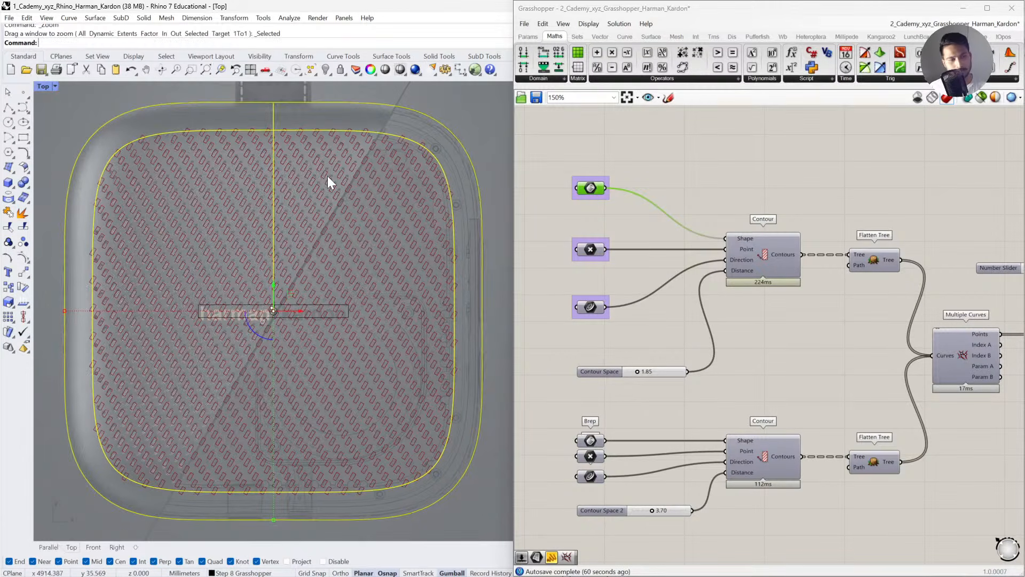
{"action": "key", "text": "Escape"}
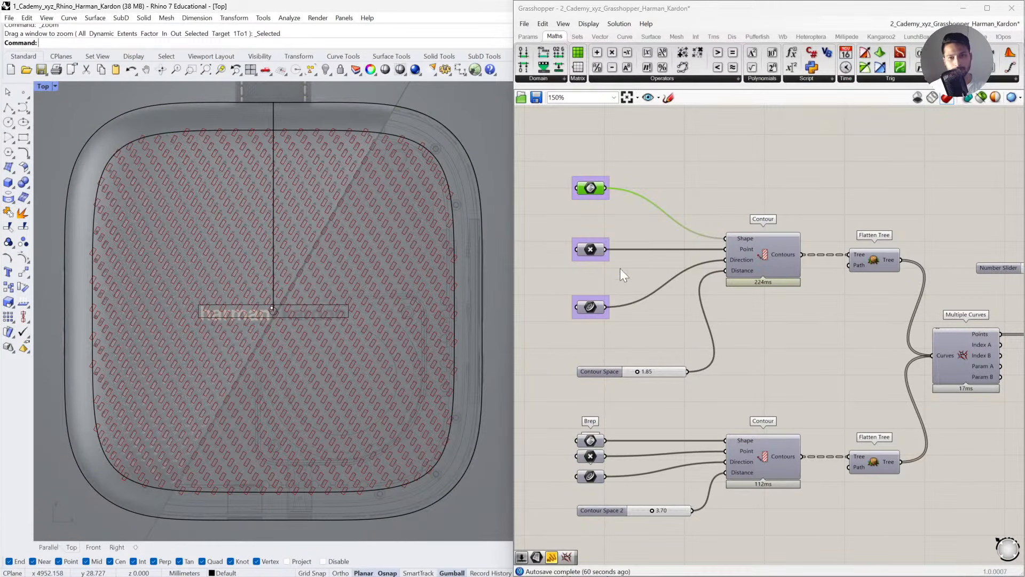
{"action": "left_click", "coordinate": [637, 274]}
{"action": "left_click", "coordinate": [259, 304]}
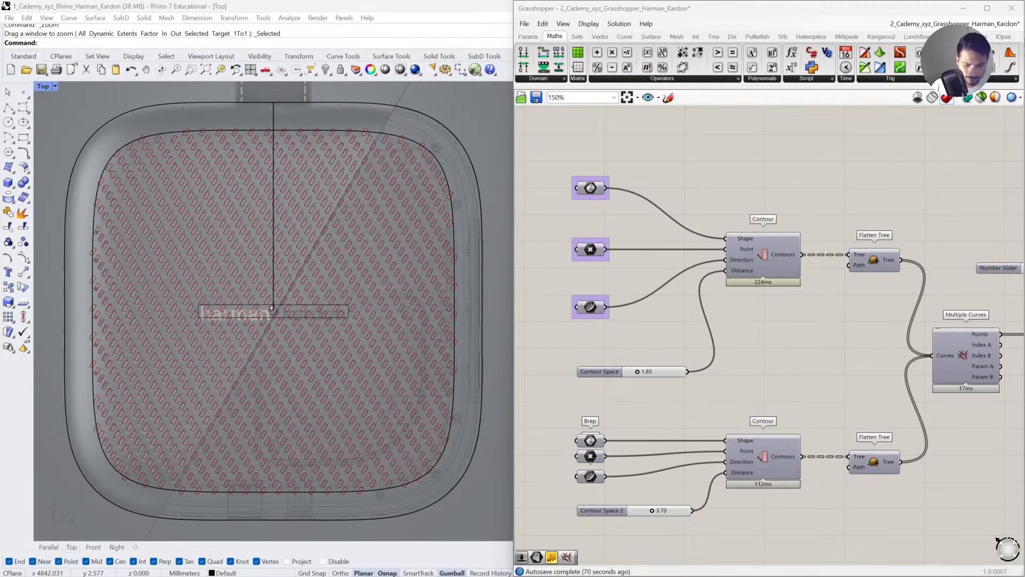
Duplicate the Y slider, Negative and Construct Domain group and place the copy above the Rotate component.
{"action": "right_click_drag", "start_coordinate": [716, 361], "coordinate": [604, 347]}
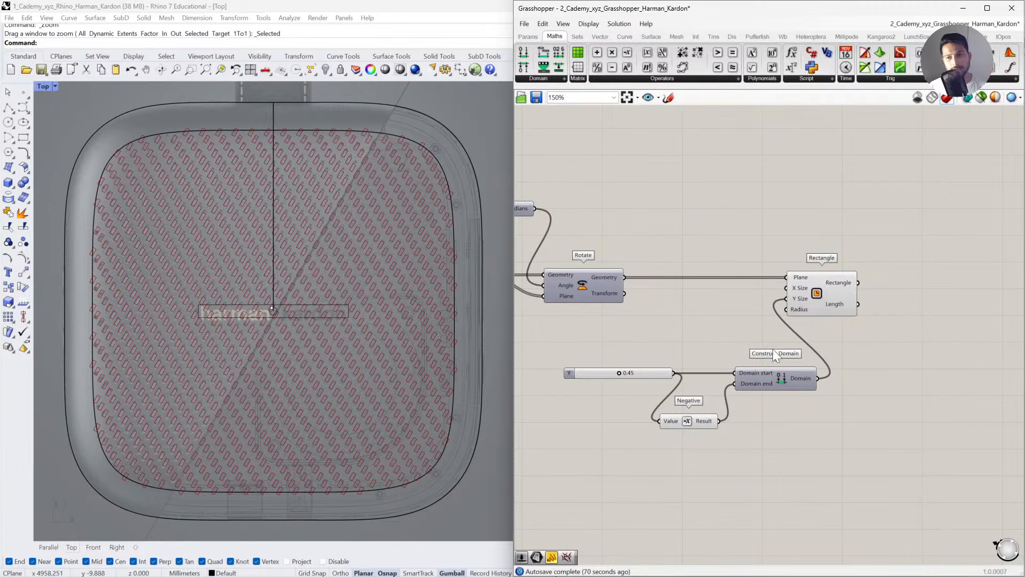
{"action": "scroll", "coordinate": [762, 318], "scroll_direction": "up", "scroll_amount": 3}
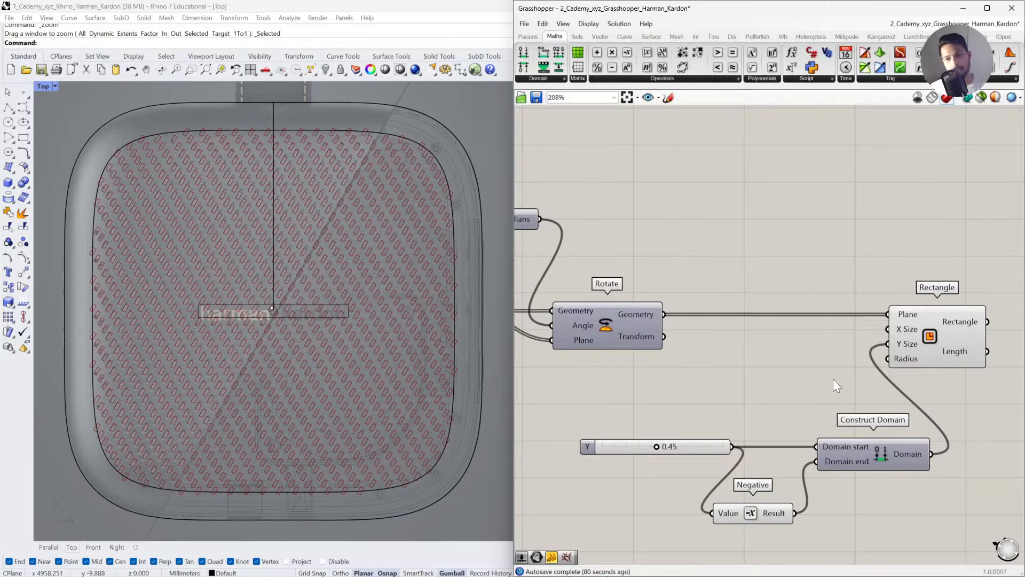
{"action": "left_click_drag", "start_coordinate": [848, 423], "coordinate": [695, 528]}
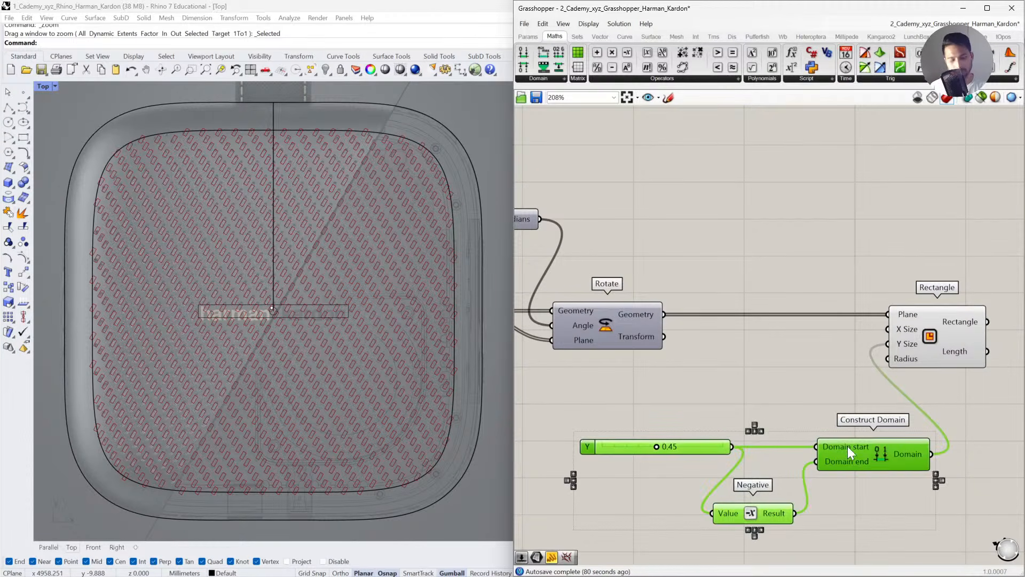
{"action": "left_click_drag", "start_coordinate": [848, 447], "coordinate": [836, 146], "text": "alt"}
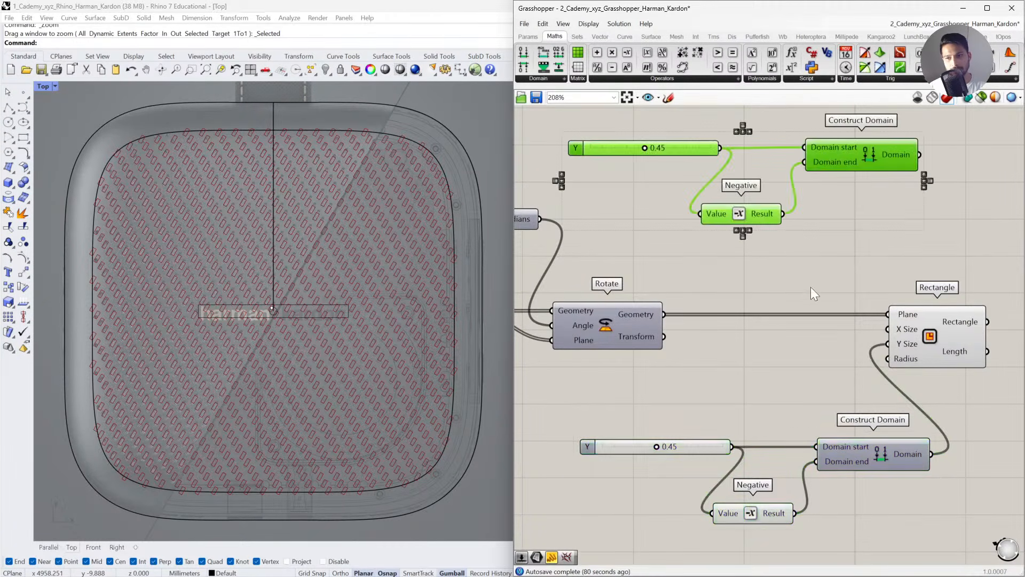
Position the duplicated domain group above the Rectangle component and connect its Domain output to X Size.
{"action": "scroll", "coordinate": [810, 287], "scroll_direction": "down", "scroll_amount": 3}
{"action": "left_click", "coordinate": [898, 329]}
{"action": "left_click", "coordinate": [808, 250]}
{"action": "left_click_drag", "start_coordinate": [808, 250], "coordinate": [733, 193]}
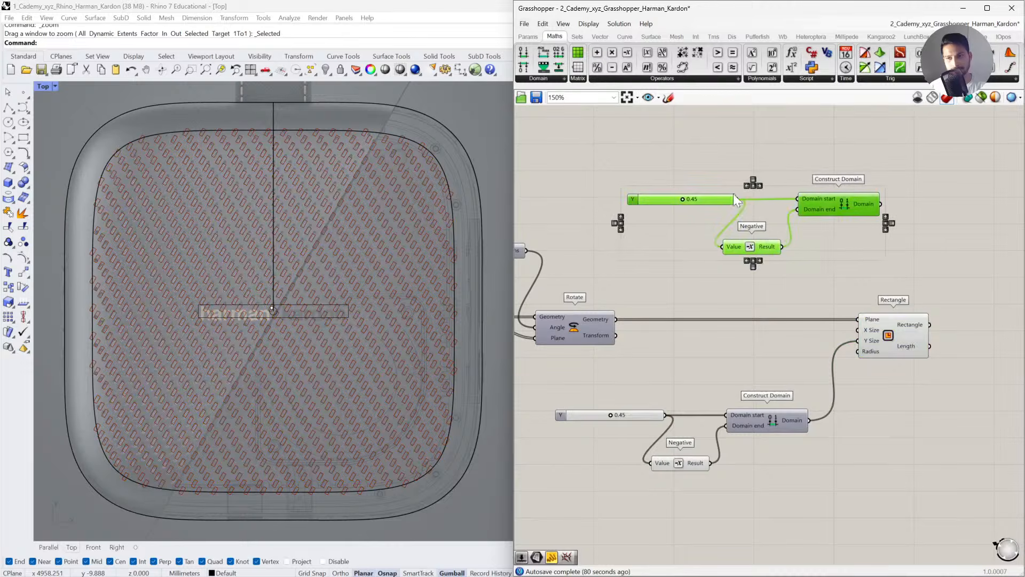
{"action": "left_click_drag", "start_coordinate": [834, 198], "coordinate": [822, 360]}
{"action": "left_click", "coordinate": [817, 235]}
{"action": "scroll", "coordinate": [814, 217], "scroll_direction": "up", "scroll_amount": 1}
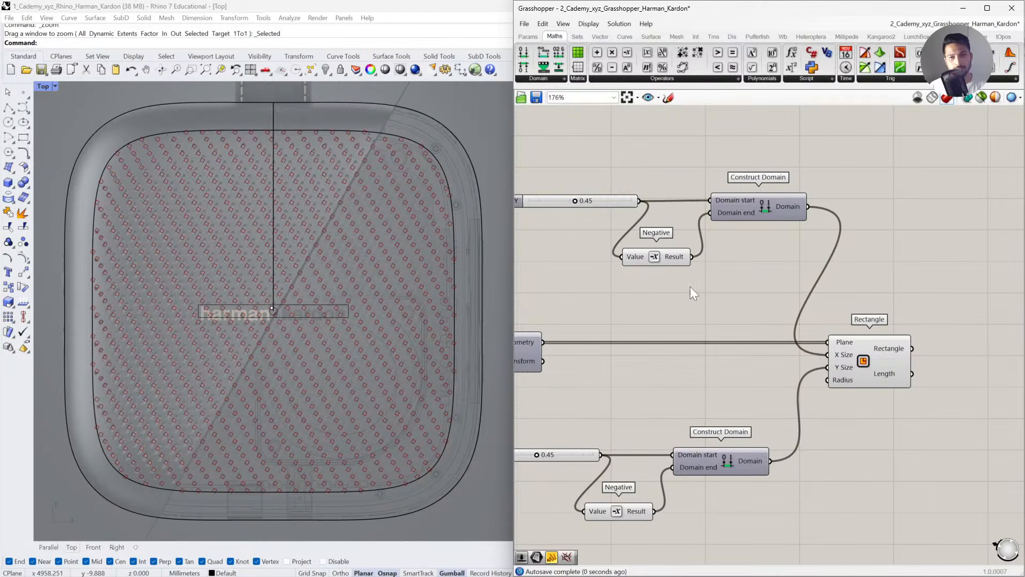
Set the slider of the X Size domain to 1.00 and move it slightly farther from its Negative component.
{"action": "left_click_drag", "start_coordinate": [577, 203], "coordinate": [631, 201]}
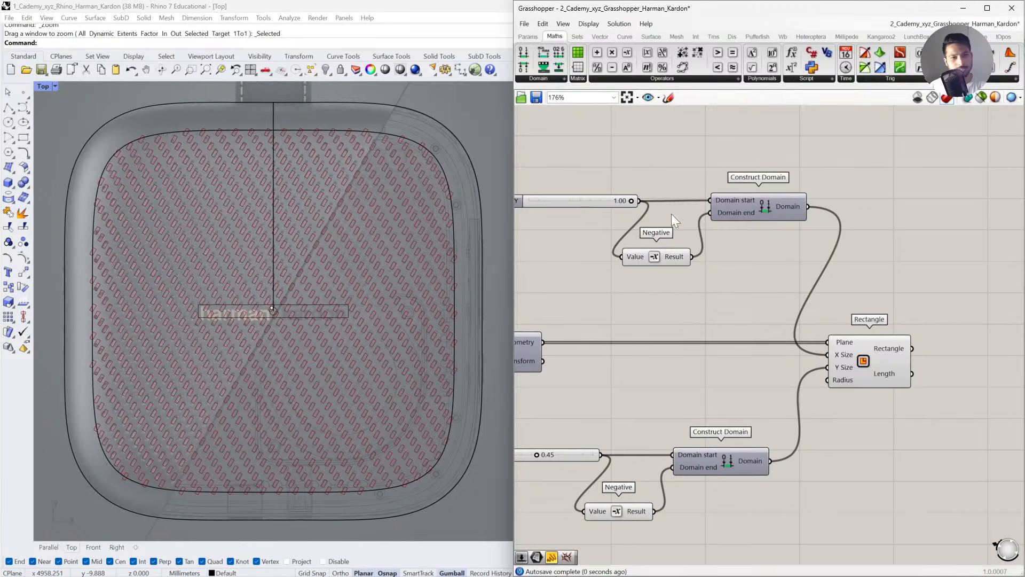
{"action": "scroll", "coordinate": [283, 292], "scroll_direction": "up", "scroll_amount": 5}
{"action": "right_click_drag", "start_coordinate": [581, 200], "coordinate": [702, 198]}
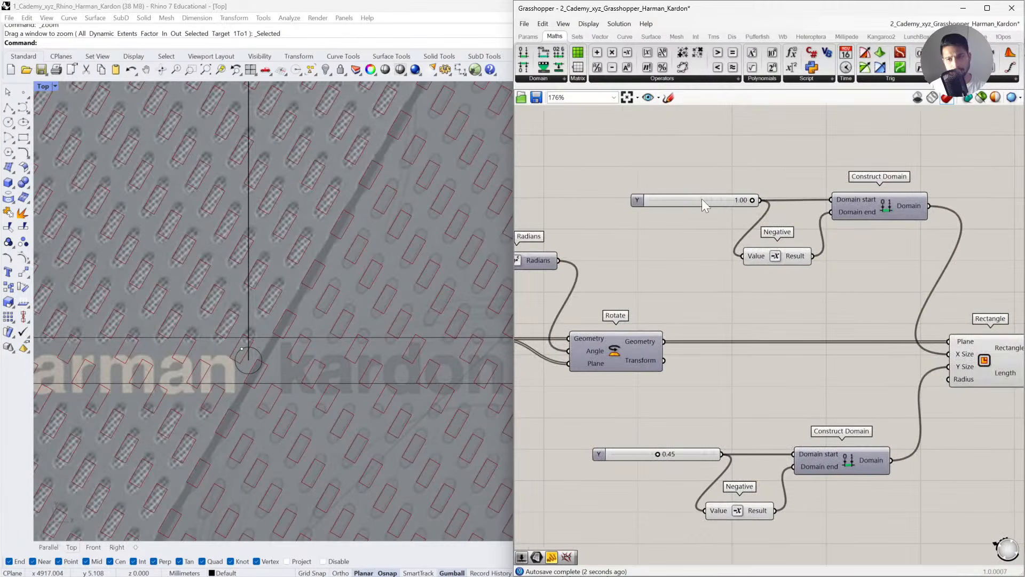
{"action": "left_click", "coordinate": [662, 201]}
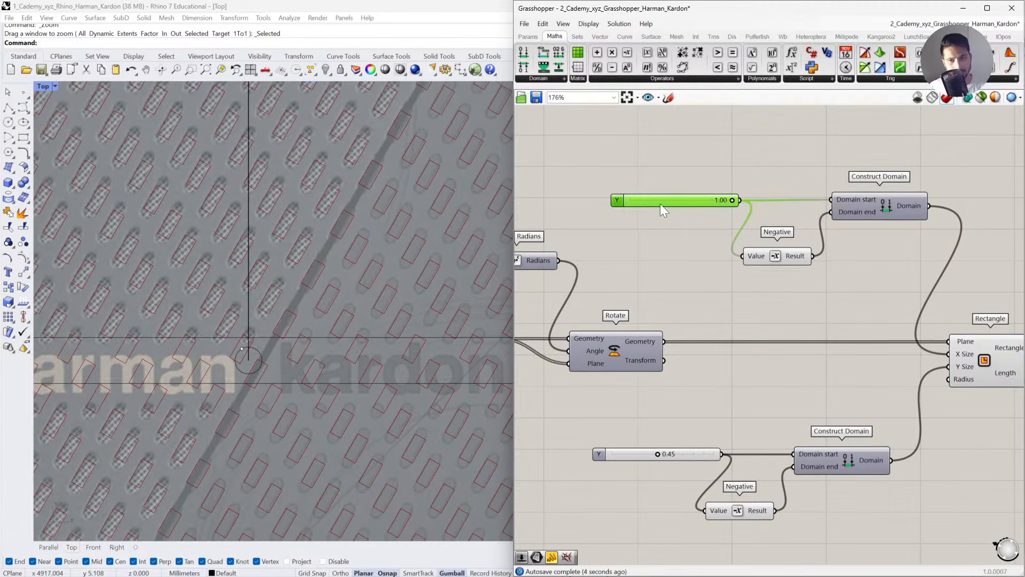
{"action": "mouse_move", "coordinate": [726, 200]}
{"action": "left_mouse_down"}
{"action": "mouse_move", "coordinate": [672, 206]}
{"action": "mouse_move", "coordinate": [718, 204]}
{"action": "left_mouse_up"}
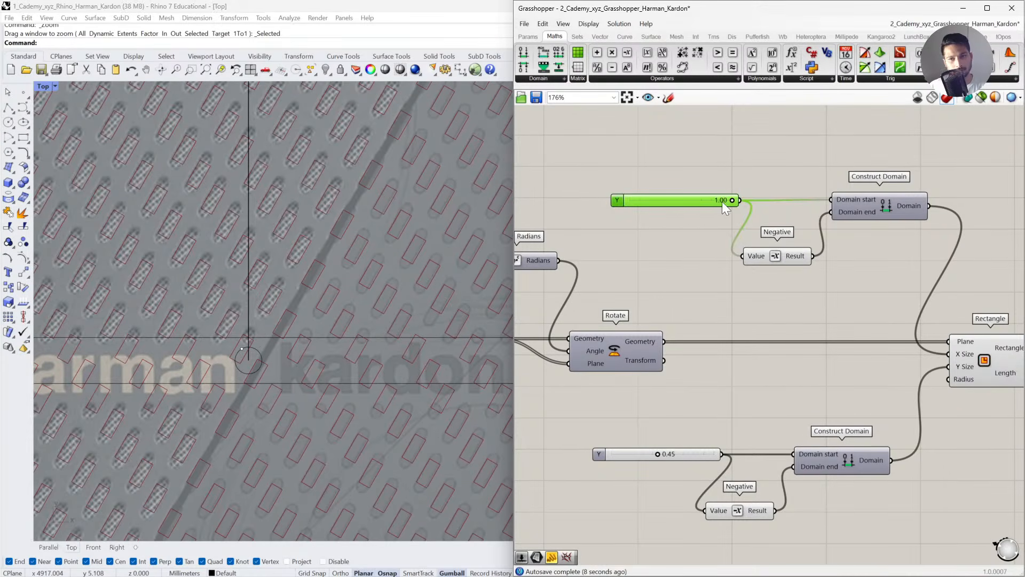
{"action": "double_click", "coordinate": [642, 239]}
{"action": "type", "text": "2.0"}
{"action": "key", "text": "Return"}
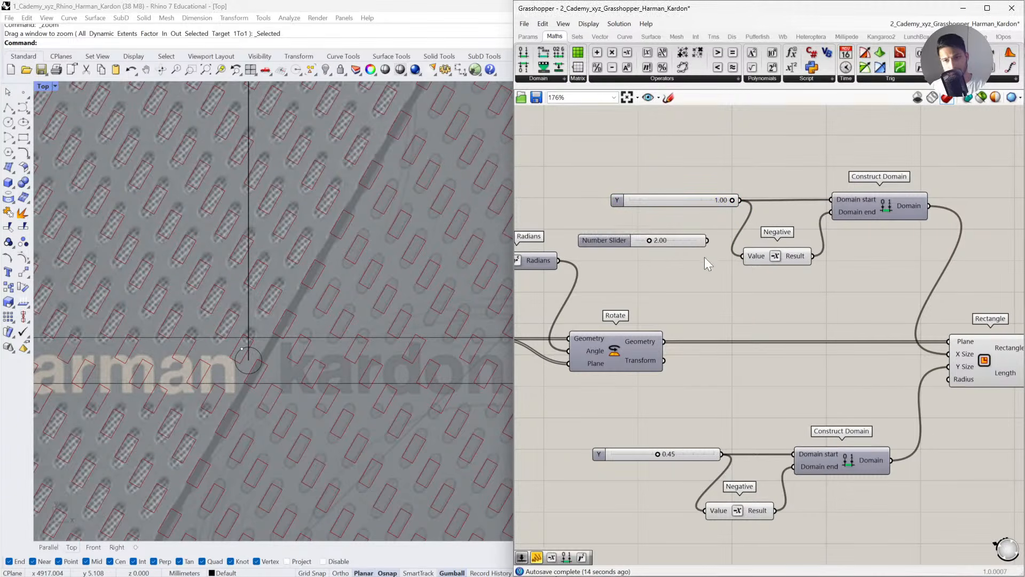
{"action": "key", "text": "Delete"}
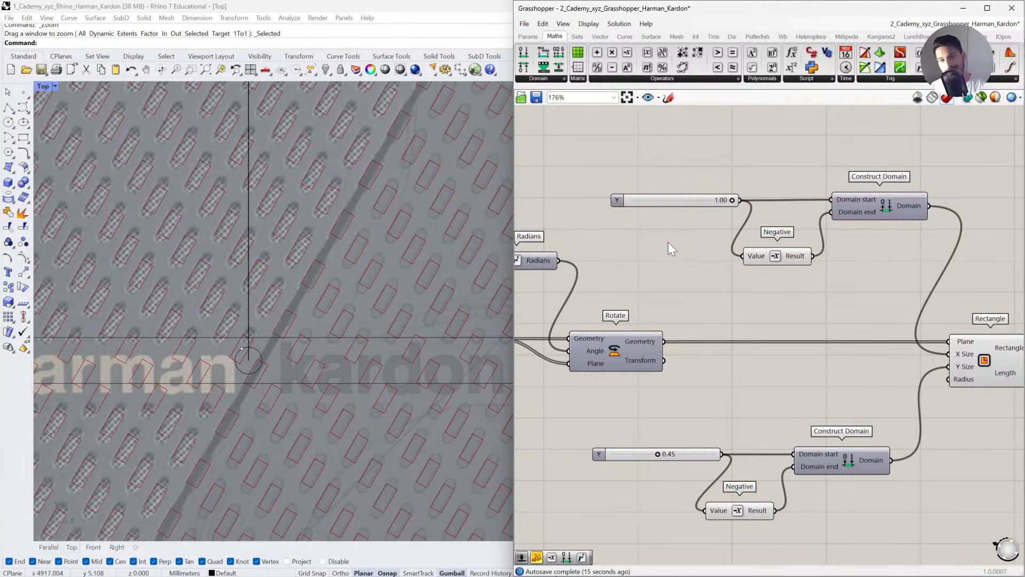
Rename the slider feeding the X Size domain to x and raise its maximum to 5.
{"action": "double_click", "coordinate": [615, 201]}
{"action": "left_click", "coordinate": [622, 307]}
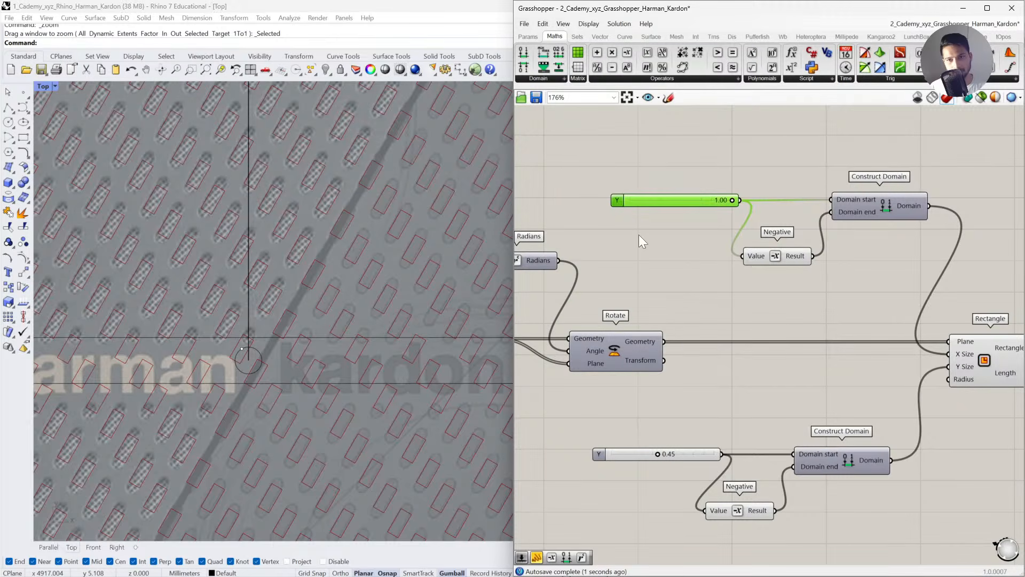
{"action": "double_click", "coordinate": [616, 201]}
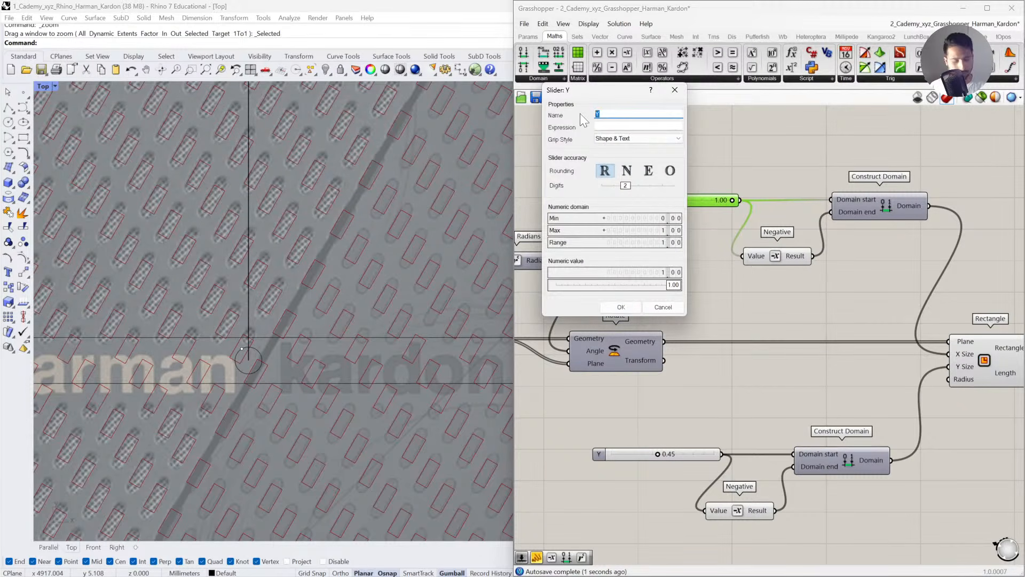
{"action": "type", "text": "x"}
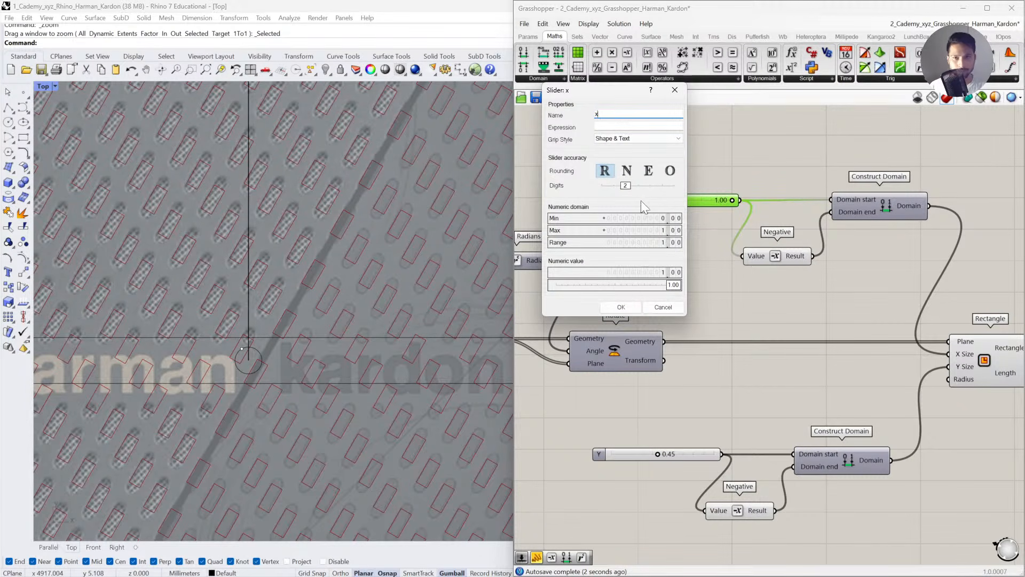
{"action": "double_click", "coordinate": [646, 230]}
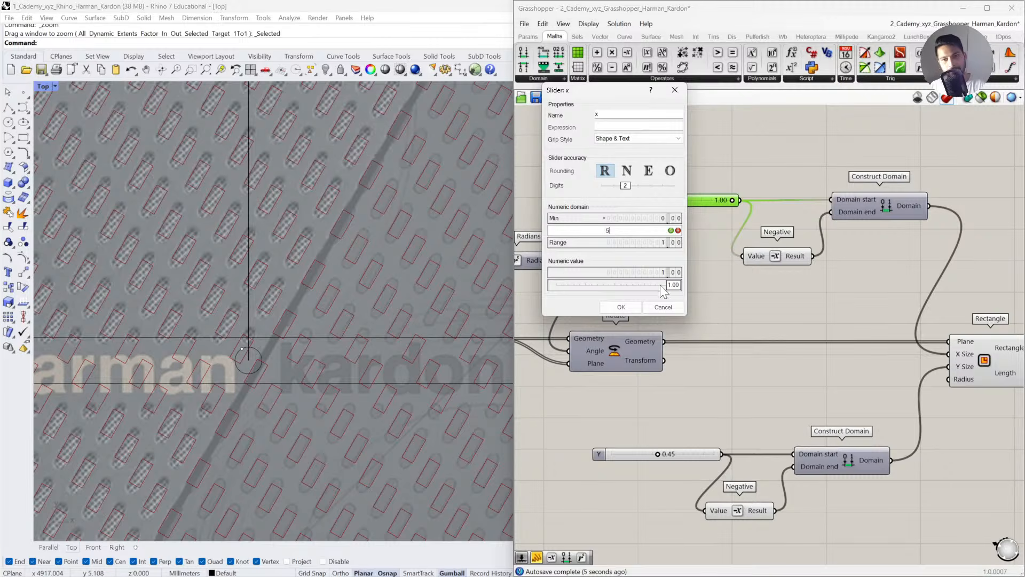
{"action": "left_click", "coordinate": [621, 307]}
Set the x slider to 1.75 and check the rectangles against the perforations across the whole grille.
{"action": "mouse_move", "coordinate": [653, 206]}
{"action": "left_mouse_down"}
{"action": "mouse_move", "coordinate": [717, 205]}
{"action": "mouse_move", "coordinate": [667, 210]}
{"action": "left_mouse_up"}
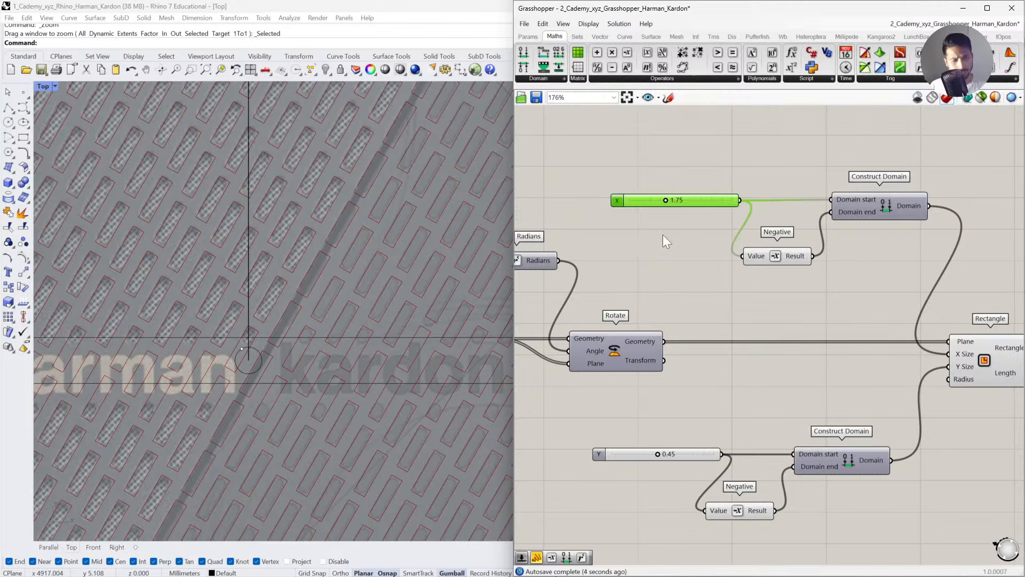
{"action": "scroll", "coordinate": [373, 237], "scroll_direction": "down", "scroll_amount": 10}
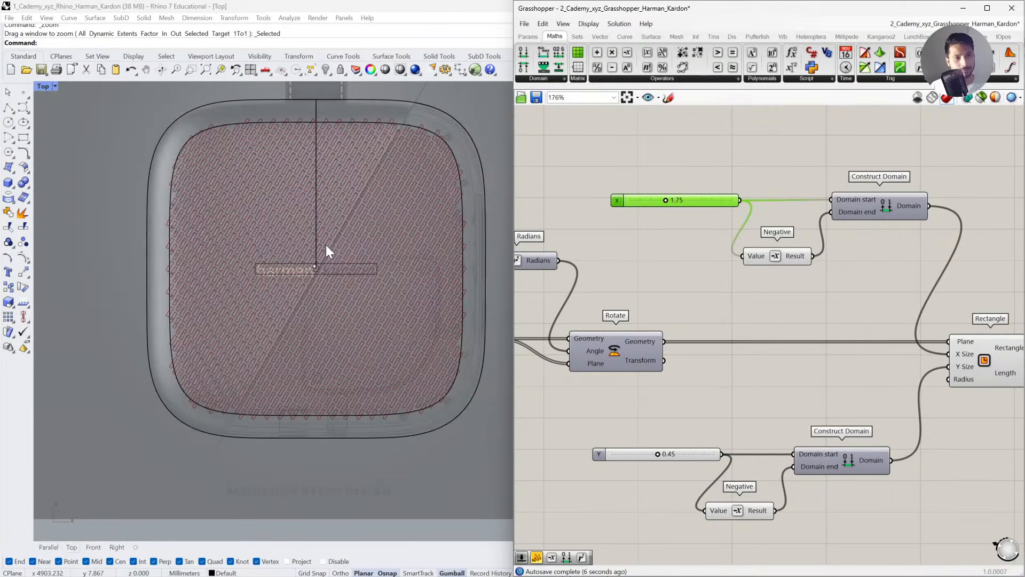
{"action": "scroll", "coordinate": [290, 170], "scroll_direction": "up", "scroll_amount": 3}
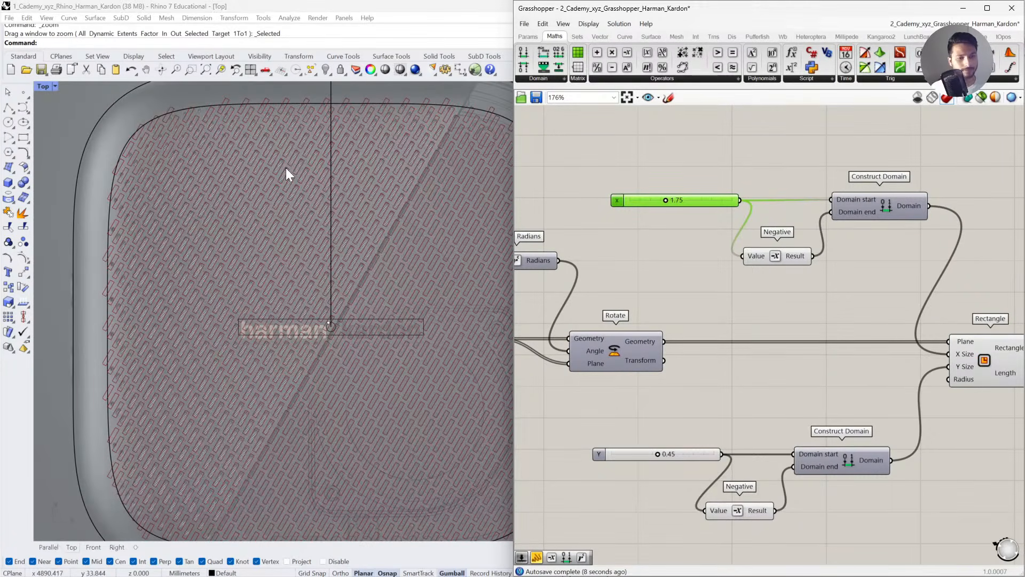
{"action": "scroll", "coordinate": [278, 197], "scroll_direction": "down", "scroll_amount": 5}
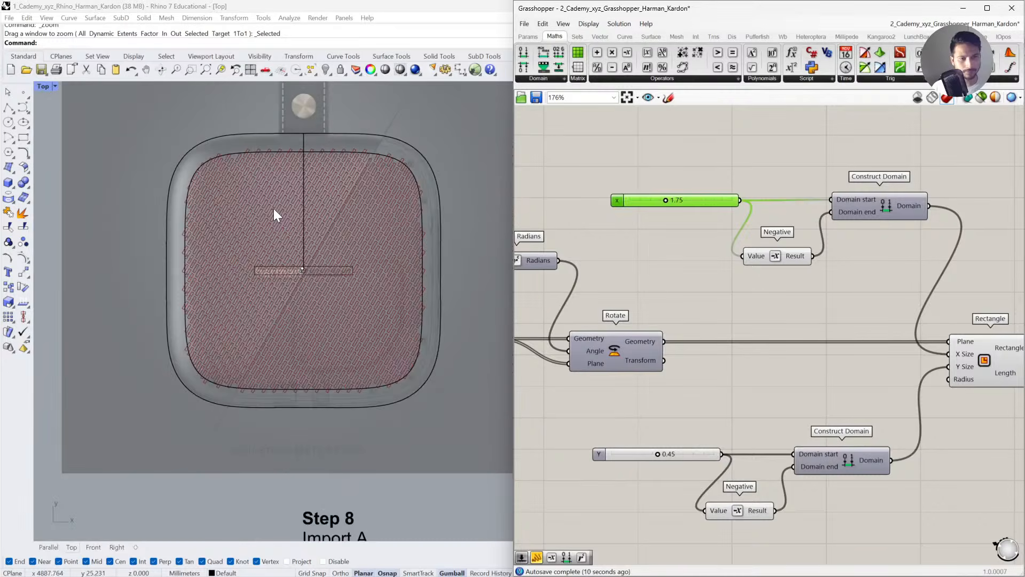
{"action": "scroll", "coordinate": [302, 270], "scroll_direction": "up", "scroll_amount": 5}
{"action": "scroll", "coordinate": [302, 271], "scroll_direction": "down", "scroll_amount": 1}
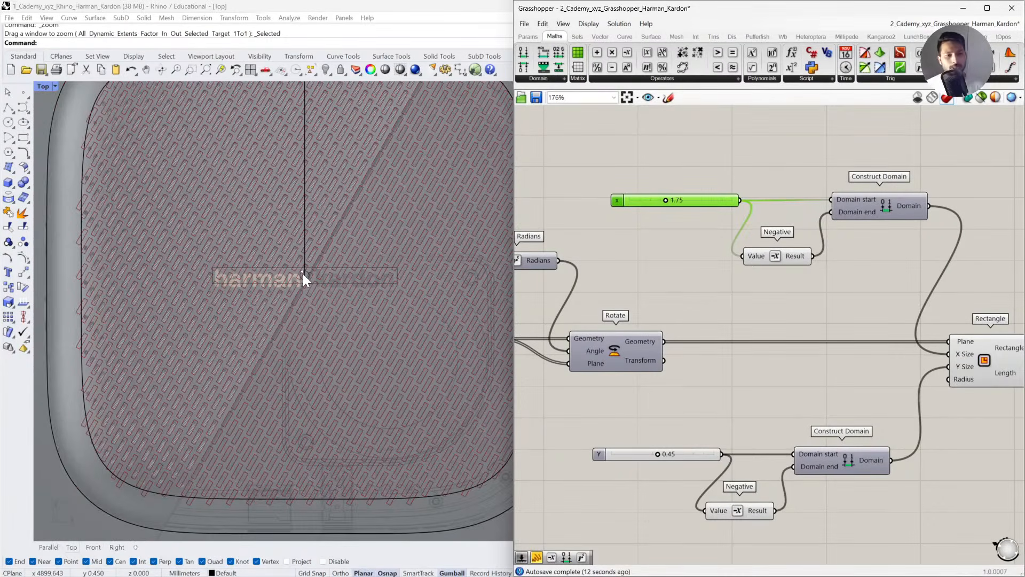
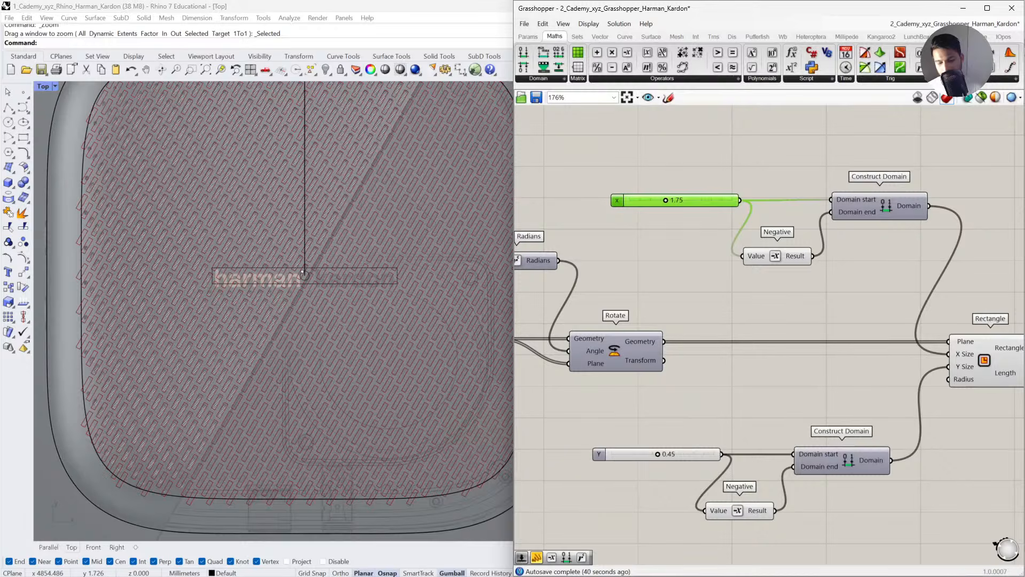
Review the Contour, Multiple Curves, Rotate and Rectangle results in the Top view, previewing only the selected component.
{"action": "scroll", "coordinate": [787, 347], "scroll_direction": "down", "scroll_amount": 4}
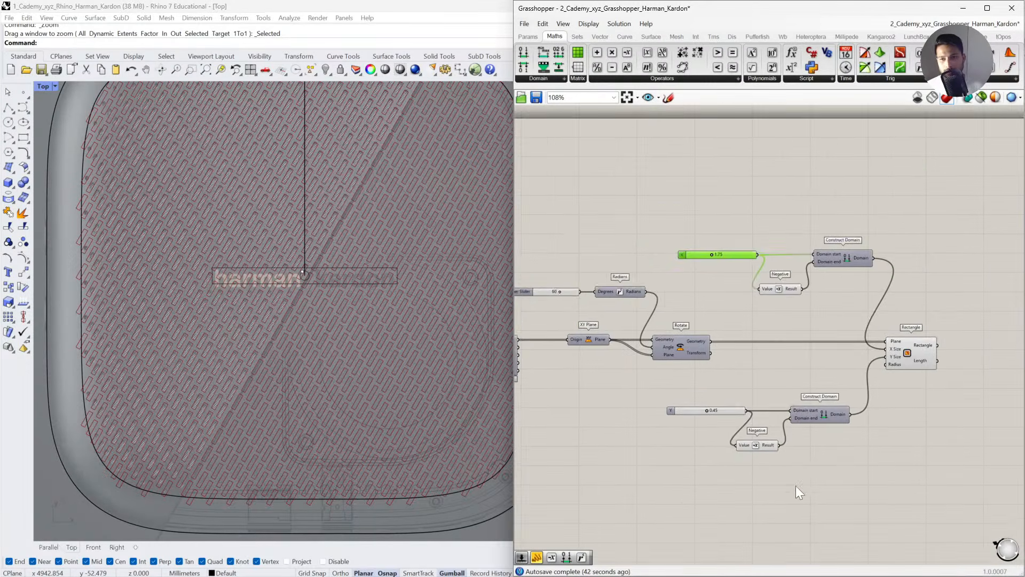
{"action": "right_click_drag", "start_coordinate": [512, 368], "coordinate": [854, 380]}
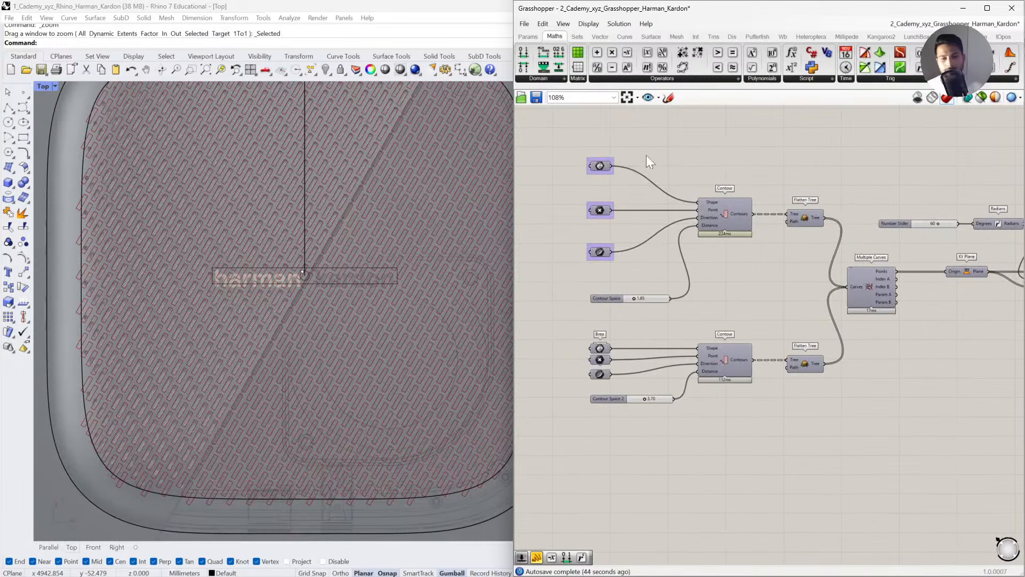
{"action": "left_click_drag", "start_coordinate": [691, 165], "coordinate": [732, 424]}
{"action": "right_click_drag", "start_coordinate": [859, 439], "coordinate": [707, 439]}
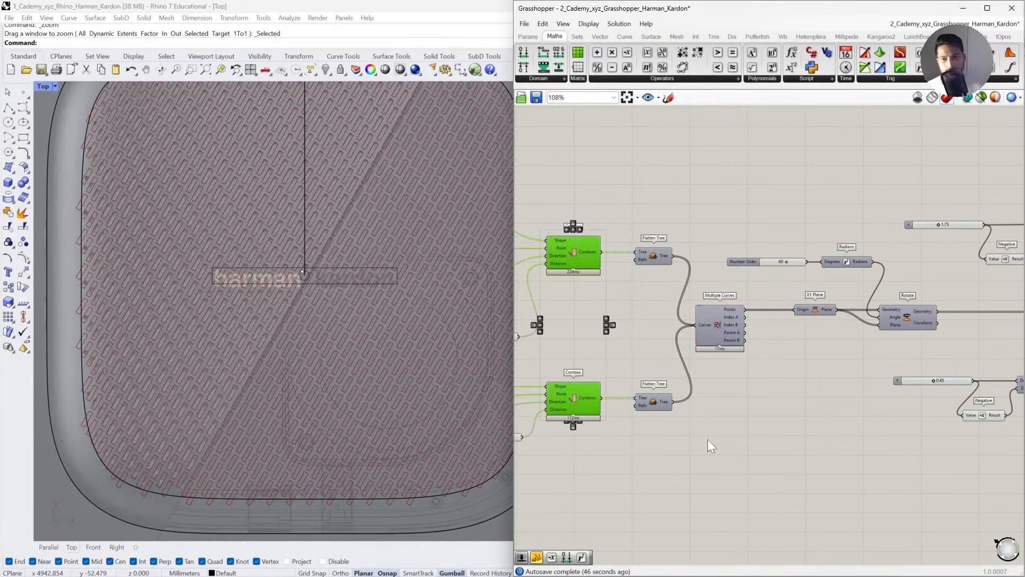
{"action": "left_click", "coordinate": [733, 327]}
{"action": "left_click", "coordinate": [980, 97]}
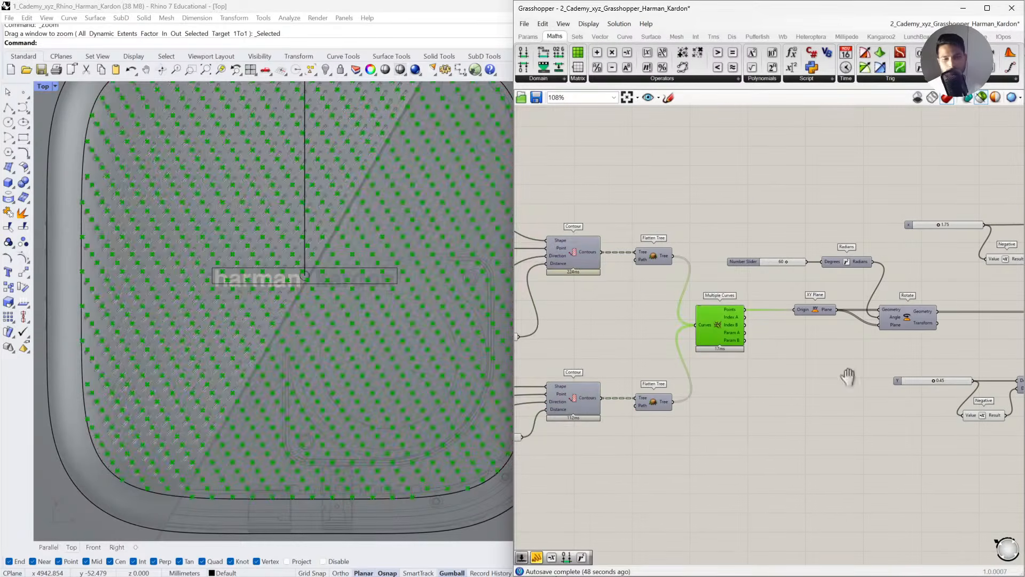
{"action": "right_click_drag", "start_coordinate": [847, 376], "coordinate": [651, 365]}
{"action": "left_click", "coordinate": [716, 303]}
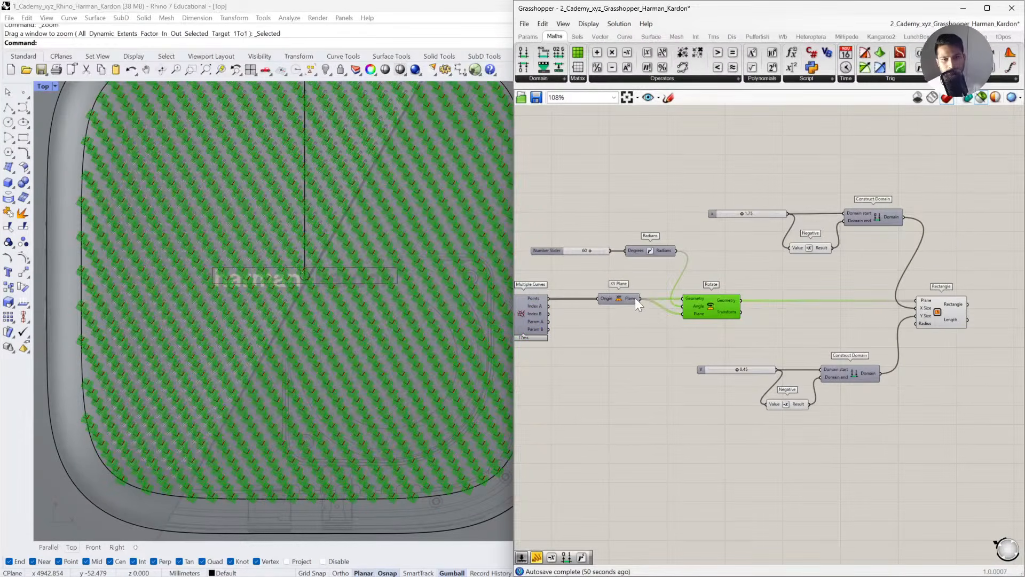
{"action": "left_click", "coordinate": [636, 297]}
{"action": "left_click", "coordinate": [707, 297]}
{"action": "scroll", "coordinate": [781, 322], "scroll_direction": "up", "scroll_amount": 4}
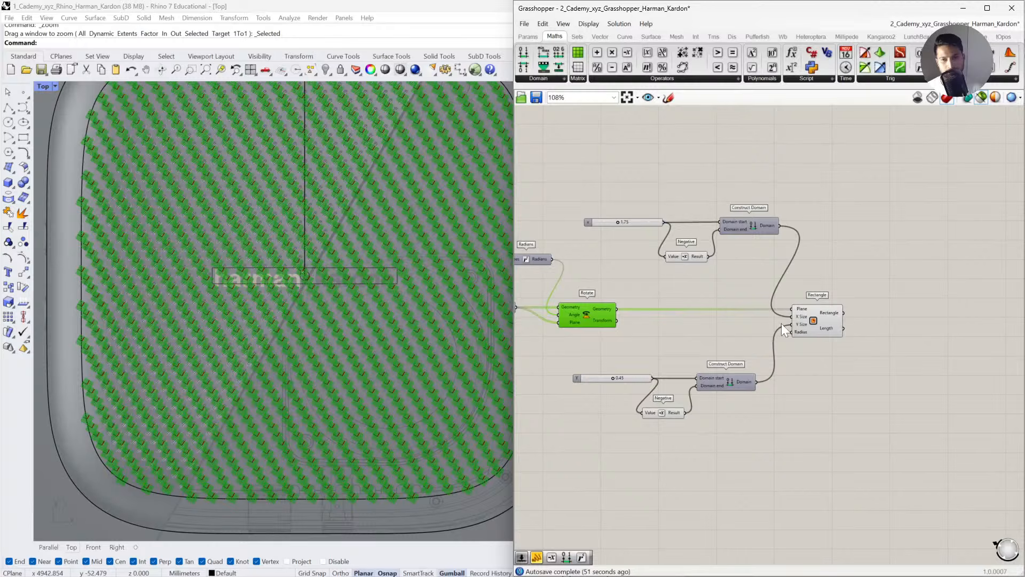
{"action": "left_click", "coordinate": [829, 319]}
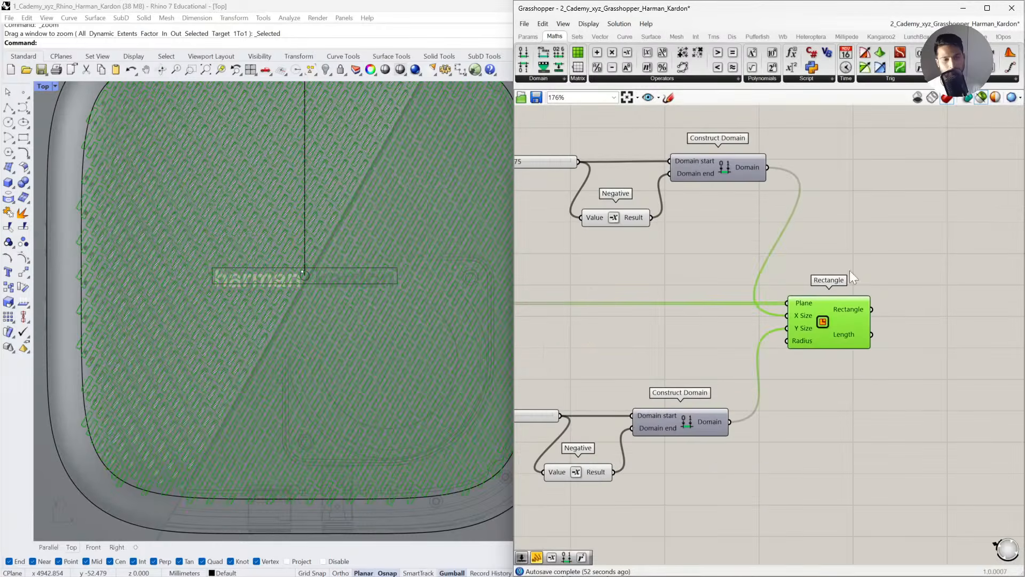
{"action": "left_click", "coordinate": [738, 264]}
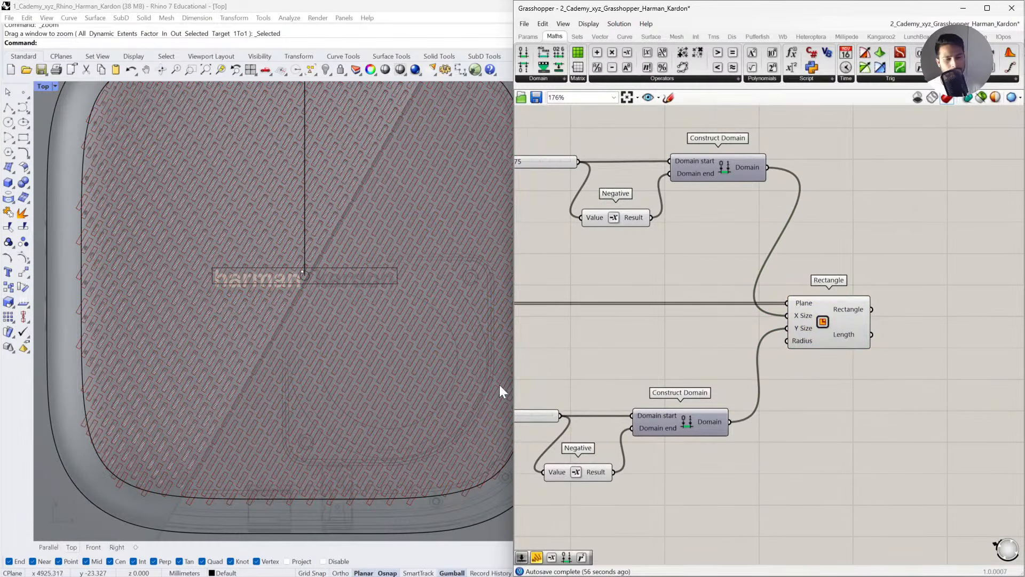
Try 1.64 on the x slider and compare the rectangles with the grille perforations.
{"action": "right_click_drag", "start_coordinate": [588, 257], "coordinate": [695, 256]}
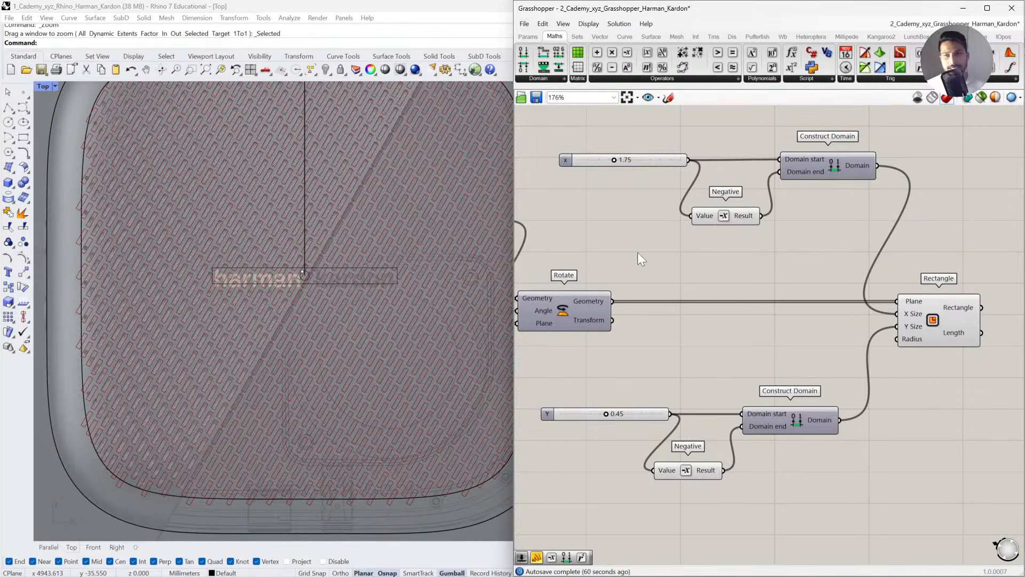
{"action": "right_click_drag", "start_coordinate": [621, 255], "coordinate": [738, 316]}
{"action": "scroll", "coordinate": [307, 284], "scroll_direction": "down", "scroll_amount": 3}
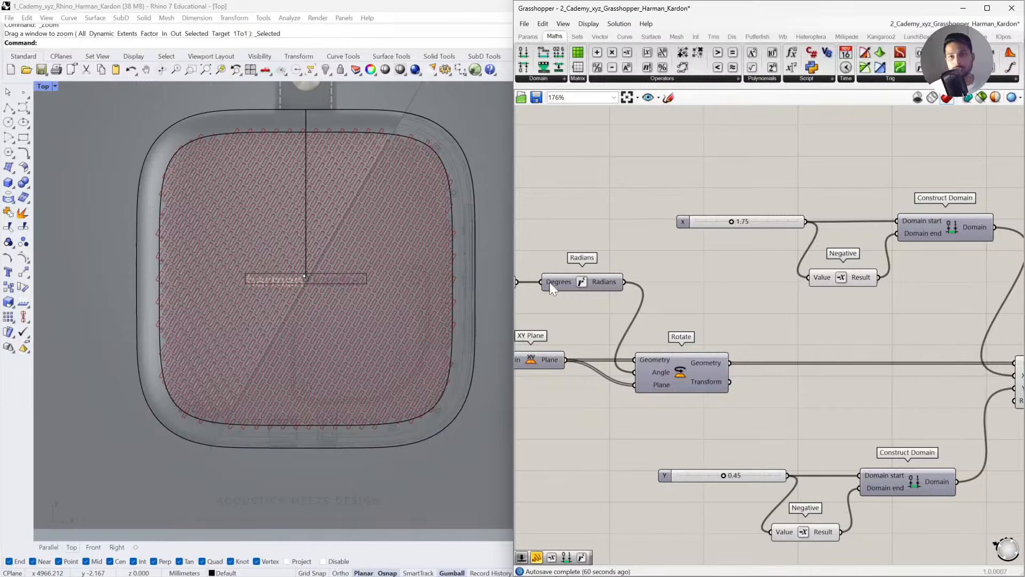
{"action": "scroll", "coordinate": [725, 222], "scroll_direction": "up", "scroll_amount": 2}
{"action": "left_click_drag", "start_coordinate": [735, 225], "coordinate": [752, 222]}
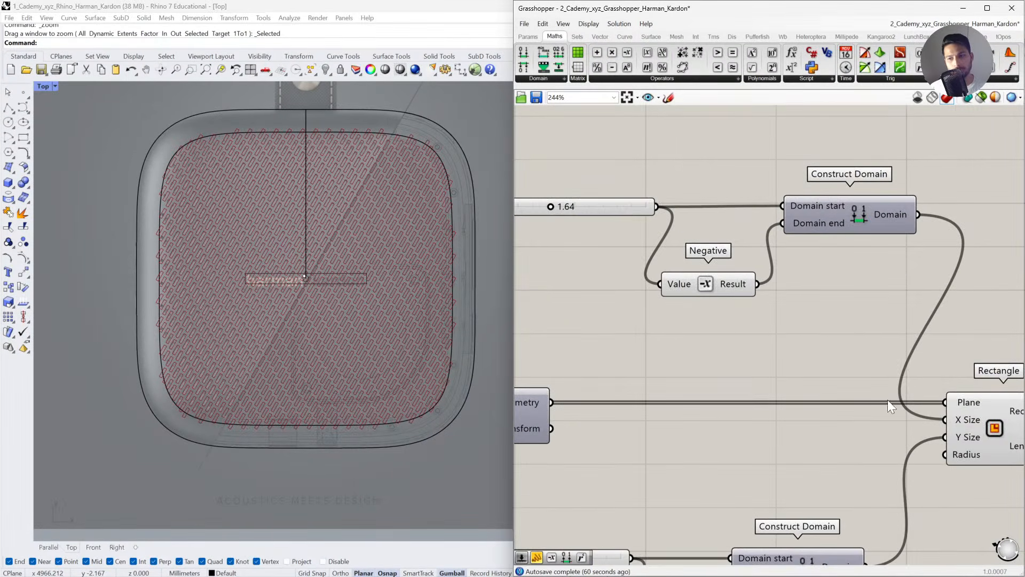
{"action": "scroll", "coordinate": [278, 280], "scroll_direction": "up", "scroll_amount": 5}
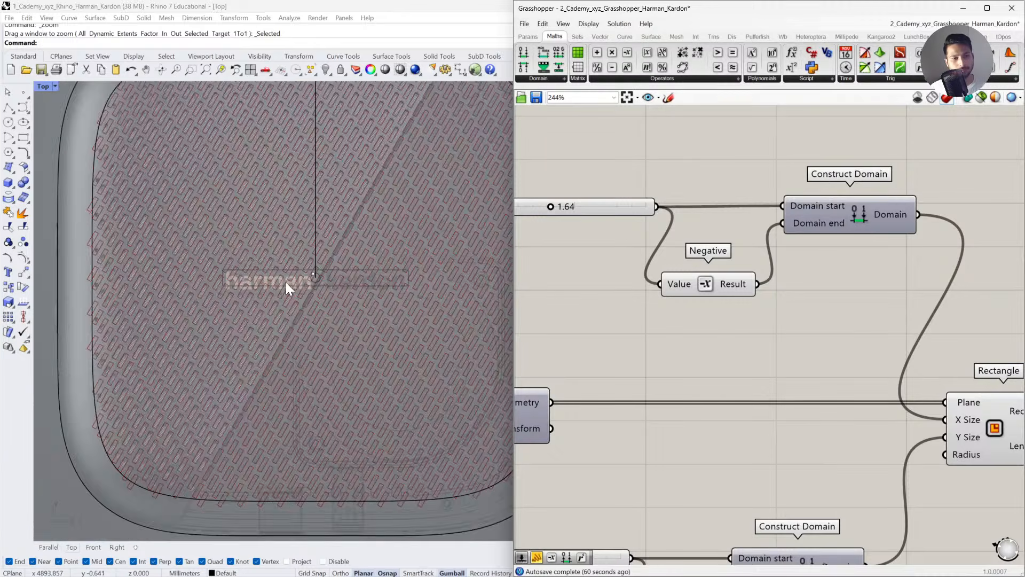
{"action": "scroll", "coordinate": [245, 321], "scroll_direction": "down", "scroll_amount": 5}
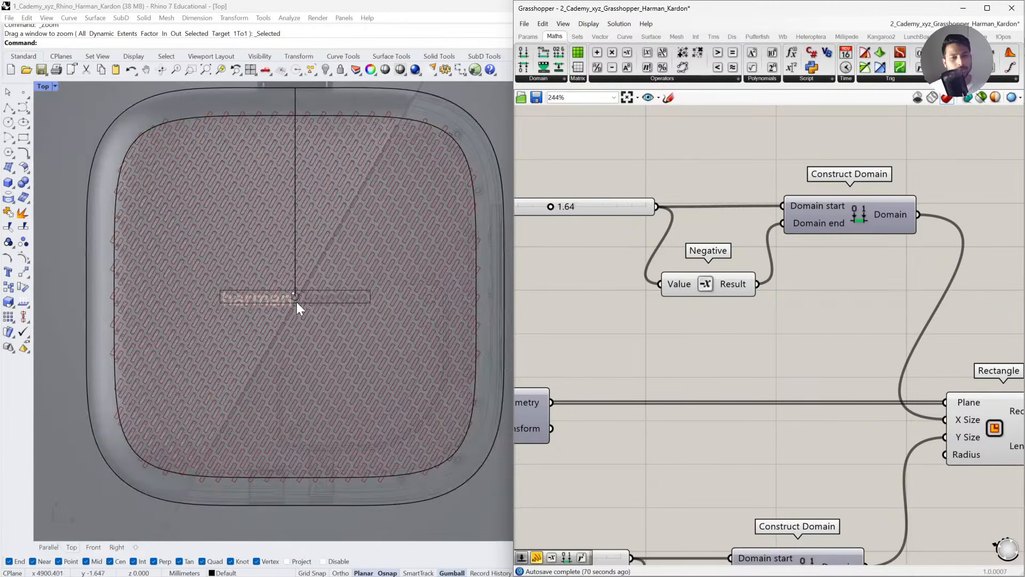
{"action": "scroll", "coordinate": [299, 299], "scroll_direction": "up", "scroll_amount": 5}
Set the x slider of the X Size domain to exactly 1.75.
{"action": "double_click", "coordinate": [575, 206]}
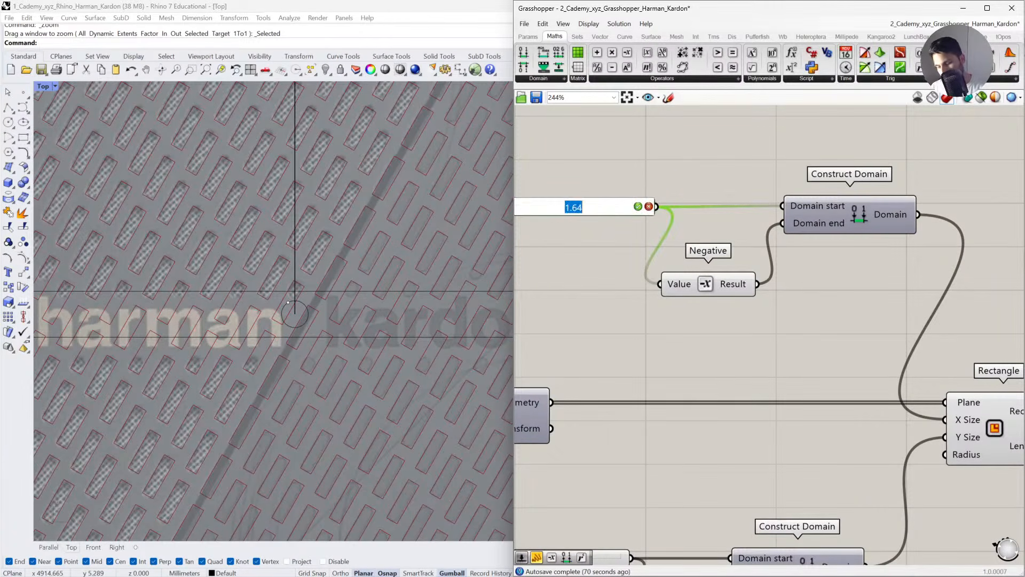
{"action": "type", "text": "1.75"}
{"action": "key", "text": "Return"}
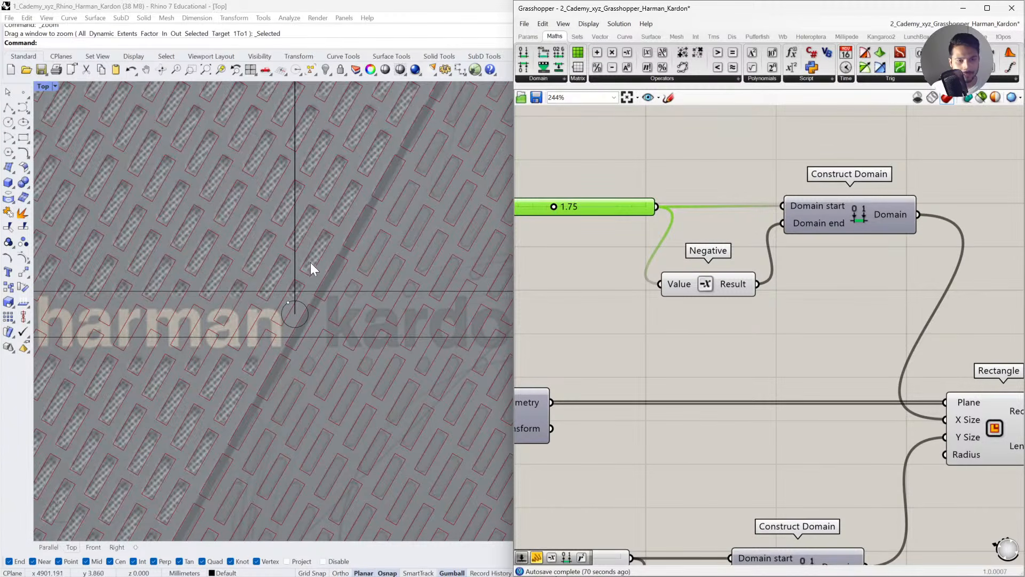
Examine the rectangles against the shorter holes along the grille's upper edge and inspect the Rectangle's Plane input and X Size domain.
{"action": "scroll", "coordinate": [310, 262], "scroll_direction": "down", "scroll_amount": 6}
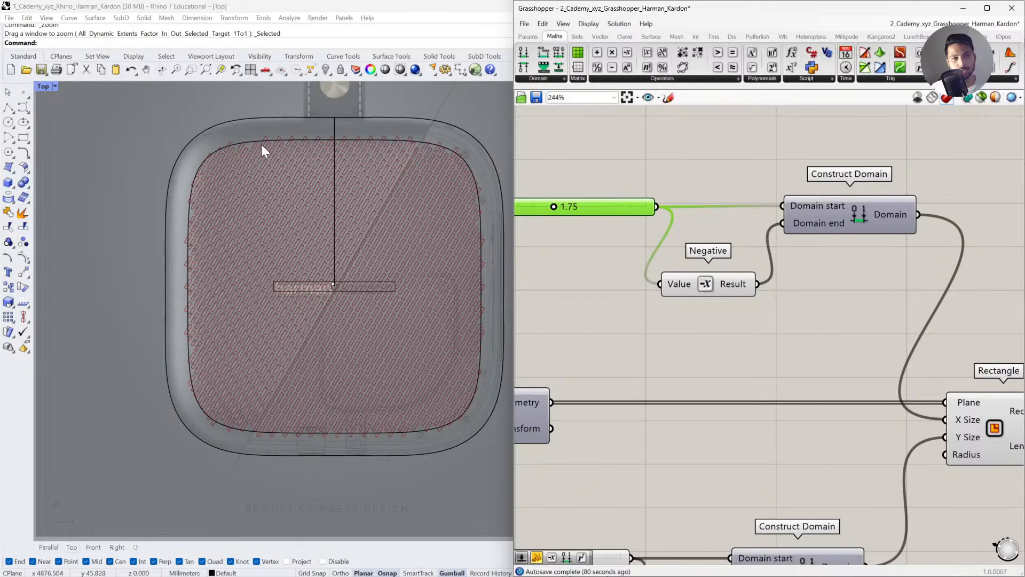
{"action": "scroll", "coordinate": [261, 144], "scroll_direction": "up", "scroll_amount": 8}
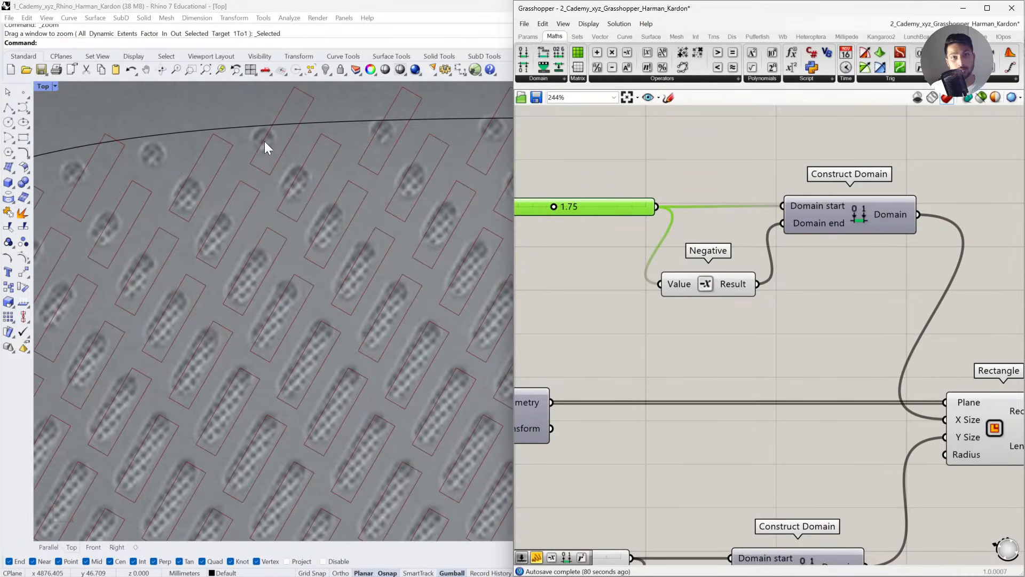
{"action": "scroll", "coordinate": [655, 297], "scroll_direction": "down", "scroll_amount": 3}
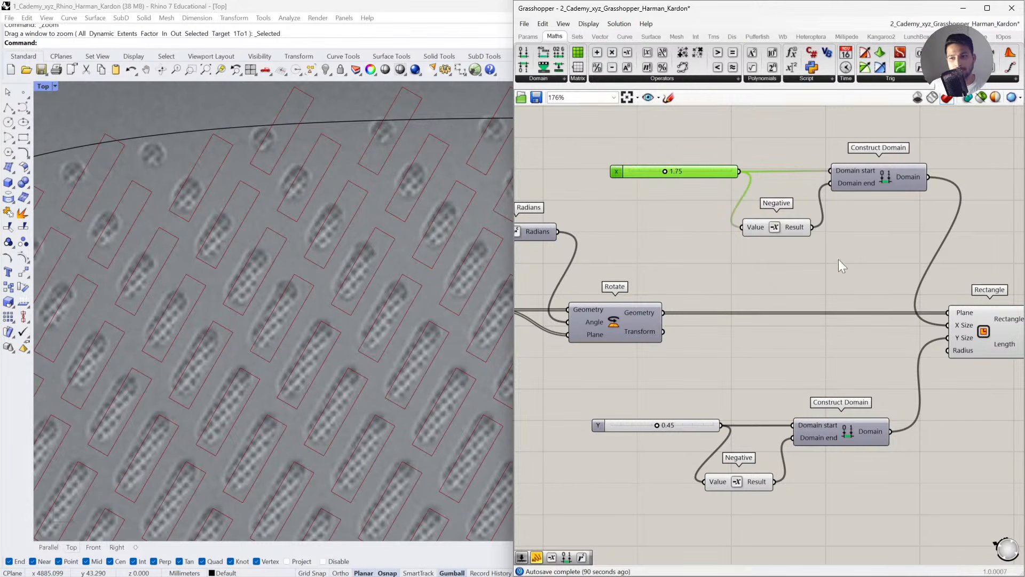
{"action": "mouse_move", "coordinate": [965, 328]}
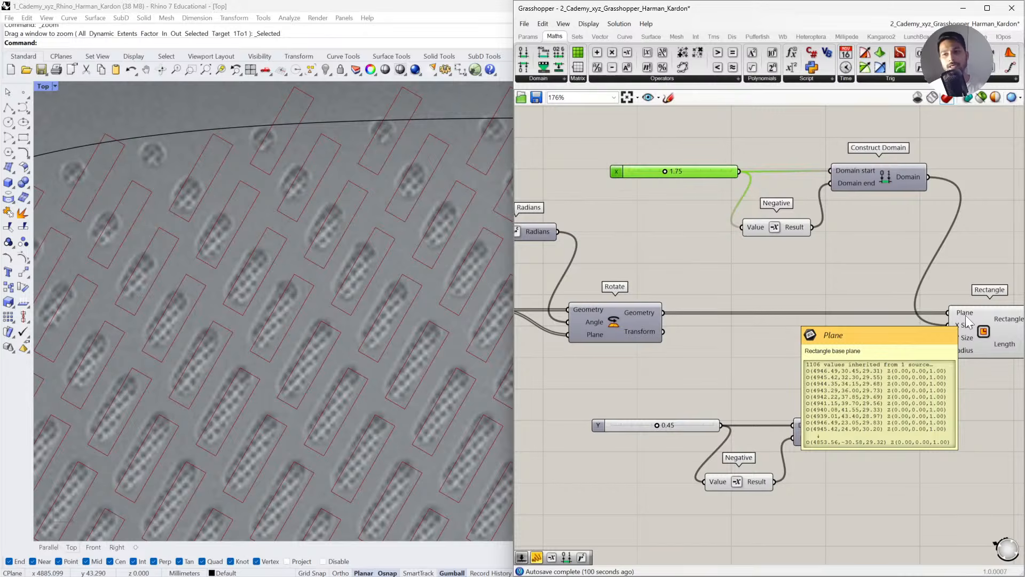
{"action": "left_click", "coordinate": [914, 181]}
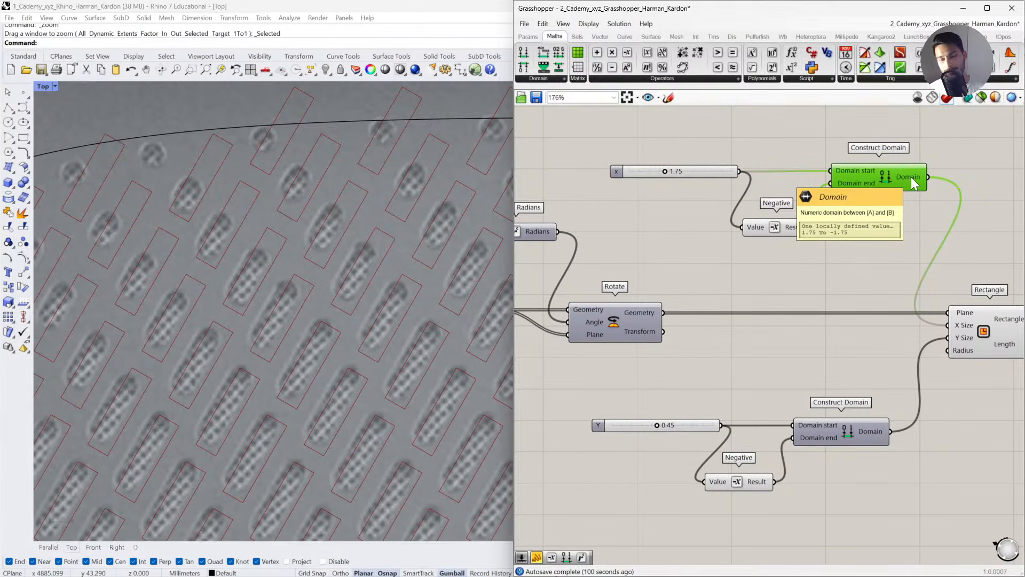
Move both slider, Negative and Construct Domain groups together with the Rectangle component farther from Rotate.
{"action": "scroll", "coordinate": [829, 262], "scroll_direction": "down", "scroll_amount": 2}
{"action": "left_click_drag", "start_coordinate": [862, 259], "coordinate": [735, 183]}
{"action": "left_click_drag", "start_coordinate": [938, 473], "coordinate": [736, 374], "text": "shift"}
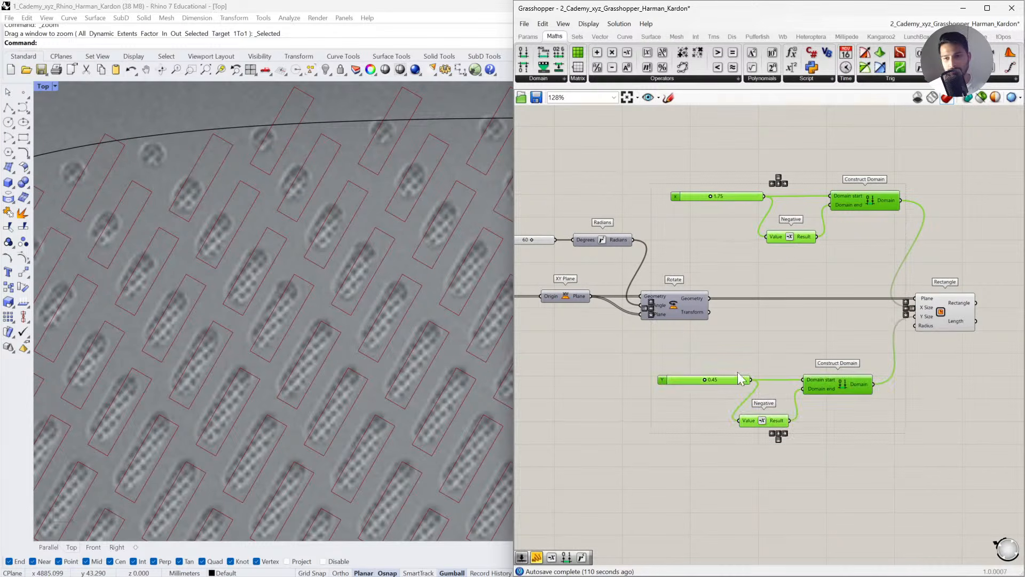
{"action": "left_click", "coordinate": [947, 314], "text": "shift"}
{"action": "left_click_drag", "start_coordinate": [947, 314], "coordinate": [1001, 326]}
{"action": "right_click_drag", "start_coordinate": [1001, 327], "coordinate": [897, 332]}
{"action": "left_click_drag", "start_coordinate": [897, 332], "coordinate": [967, 332]}
{"action": "left_click_drag", "start_coordinate": [765, 203], "coordinate": [775, 203]}
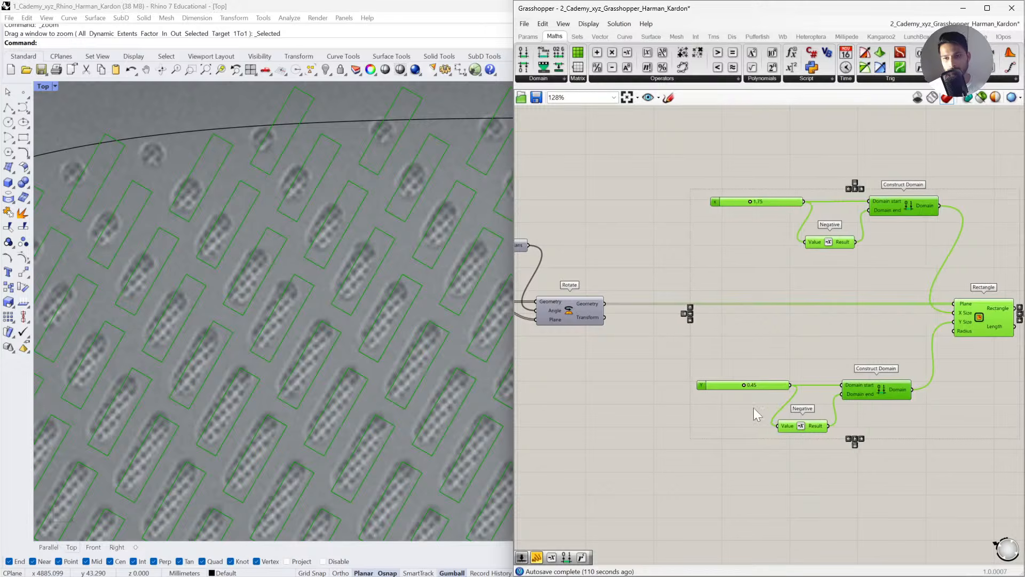
Align the left edges of the x and Y sliders.
{"action": "left_click_drag", "start_coordinate": [755, 418], "coordinate": [728, 201]}
{"action": "left_click", "coordinate": [743, 190]}
{"action": "left_click", "coordinate": [674, 191]}
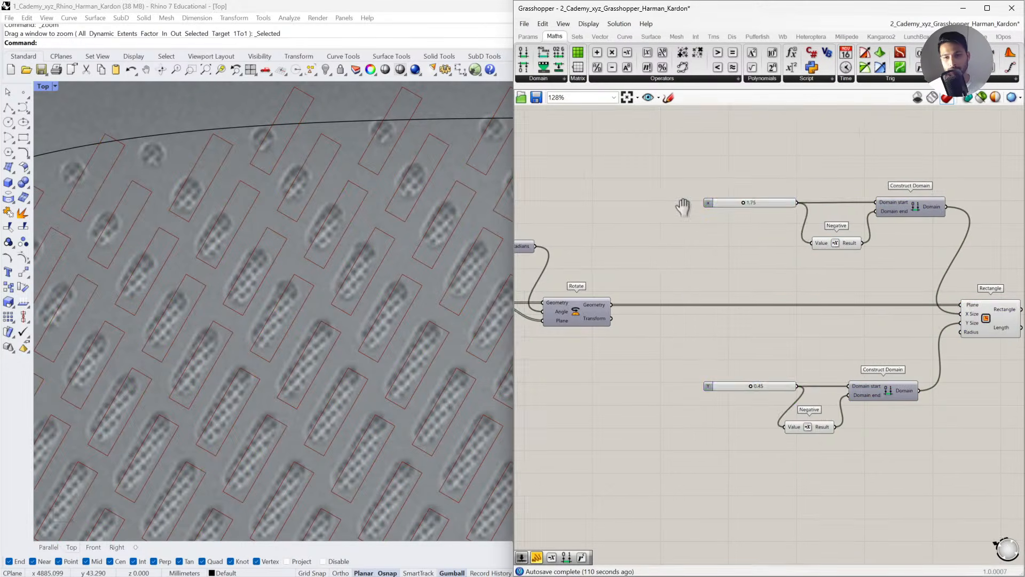
{"action": "right_click_drag", "start_coordinate": [680, 208], "coordinate": [747, 224]}
{"action": "scroll", "coordinate": [747, 223], "scroll_direction": "down", "scroll_amount": 2}
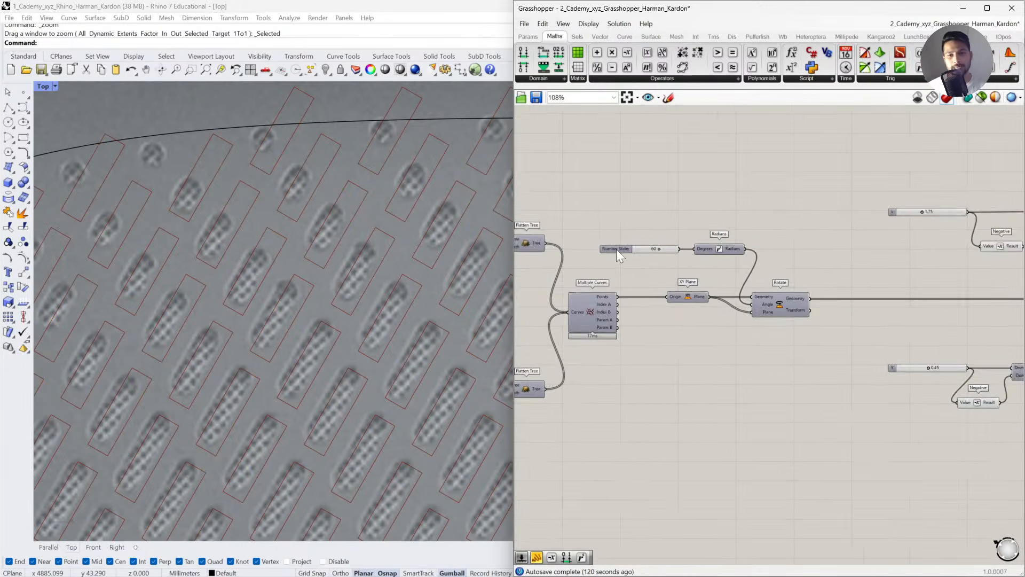
{"action": "right_click_drag", "start_coordinate": [616, 249], "coordinate": [730, 251]}
{"action": "right_click_drag", "start_coordinate": [652, 233], "coordinate": [780, 214]}
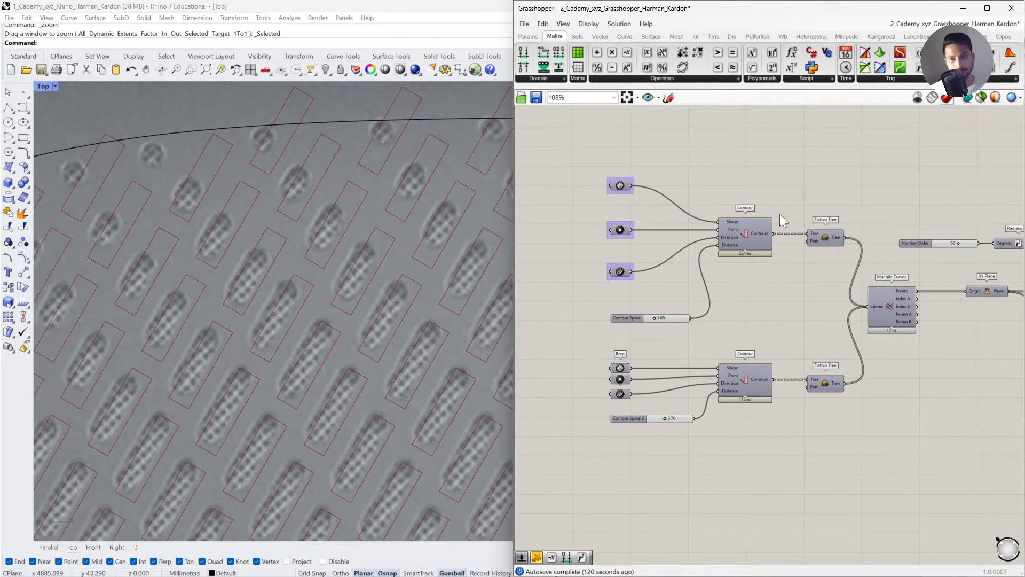
Hide the speaker's outer rim surface in the Parallel view so only the curved grille surface remains above the reference image.
{"action": "scroll", "coordinate": [282, 277], "scroll_direction": "down", "scroll_amount": 5}
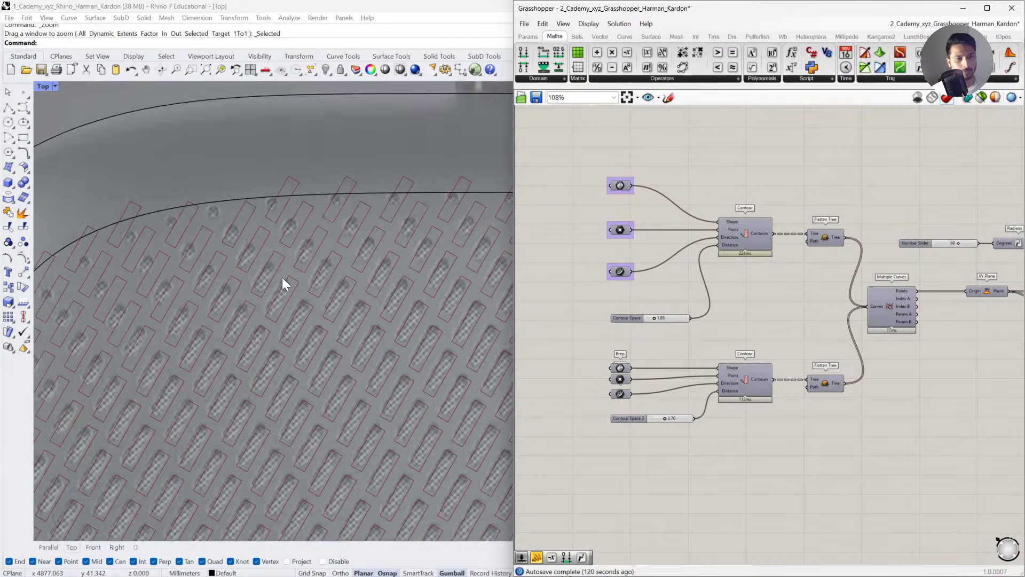
{"action": "left_click", "coordinate": [46, 550]}
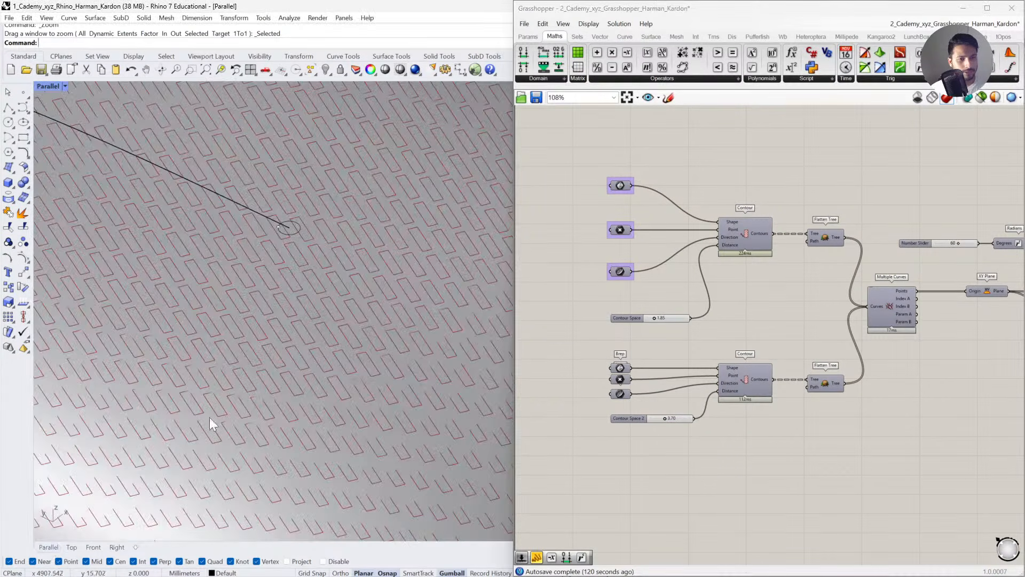
{"action": "scroll", "coordinate": [324, 298], "scroll_direction": "down", "scroll_amount": 8}
{"action": "right_click_drag", "start_coordinate": [330, 359], "coordinate": [224, 365]}
{"action": "scroll", "coordinate": [213, 366], "scroll_direction": "up", "scroll_amount": 5}
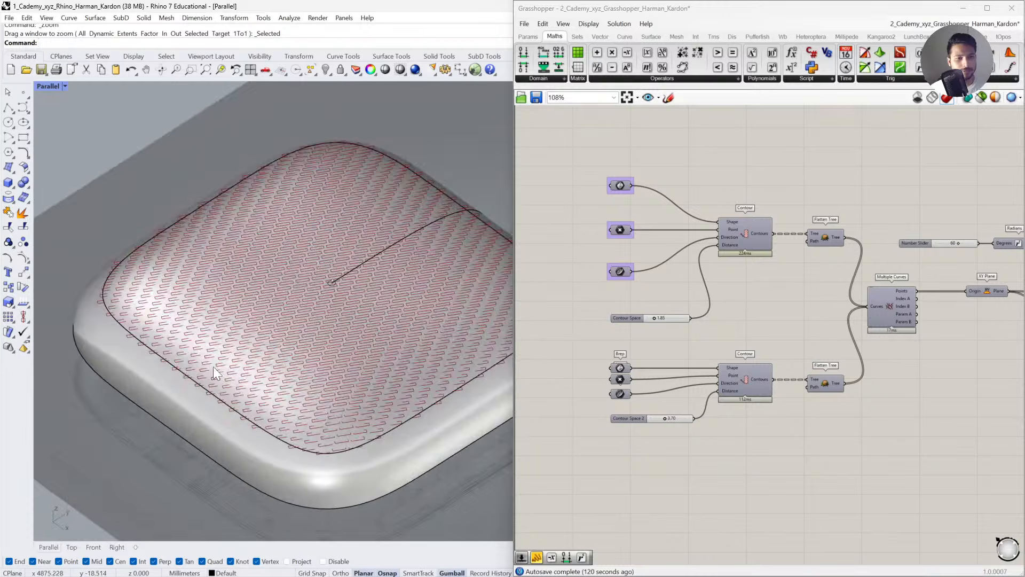
{"action": "left_click", "coordinate": [71, 547]}
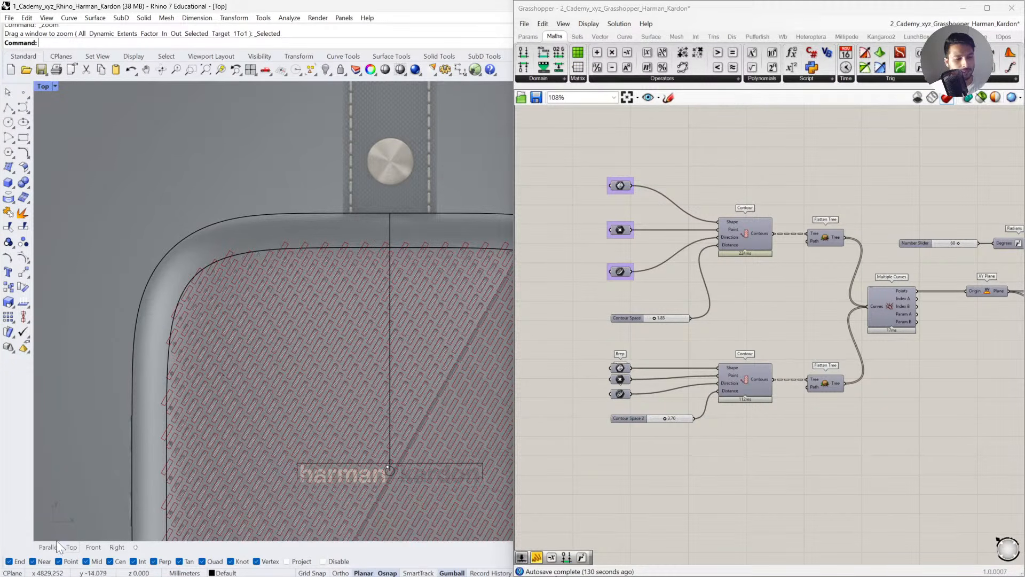
{"action": "left_click", "coordinate": [49, 547]}
{"action": "left_click", "coordinate": [193, 472]}
{"action": "key", "text": "ctrl+h"}
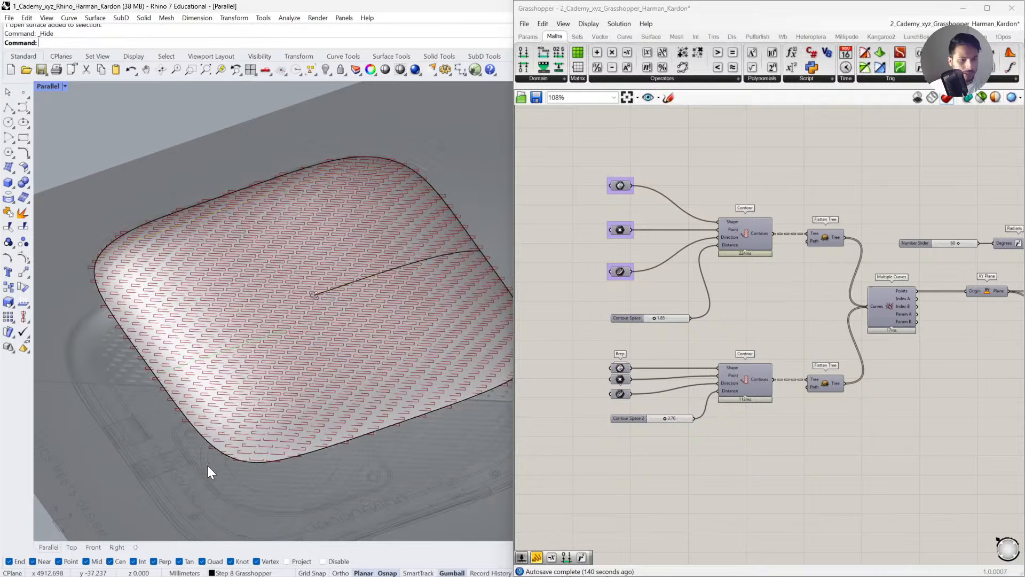
{"action": "right_click_drag", "start_coordinate": [207, 466], "coordinate": [178, 383]}
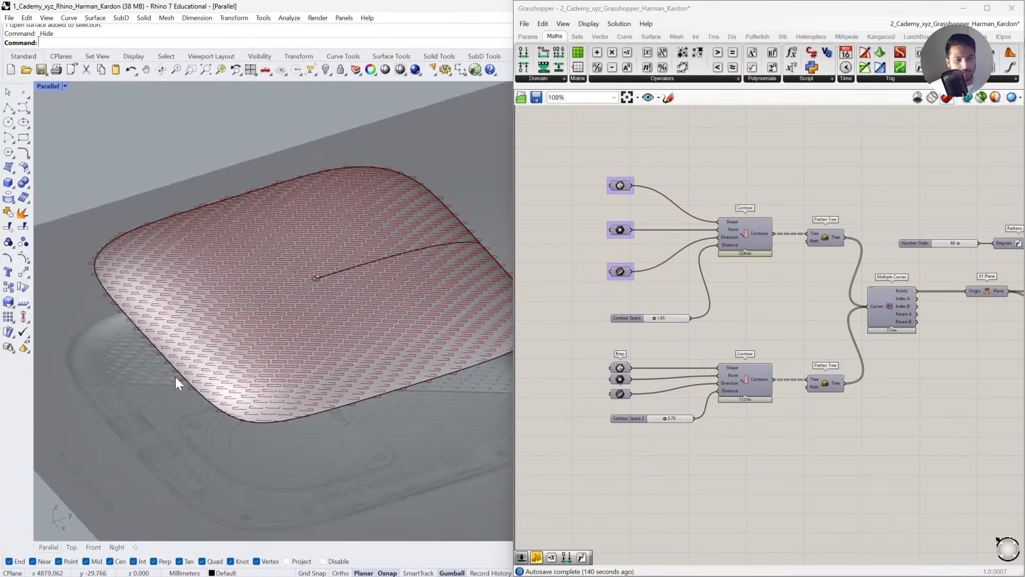
{"action": "scroll", "coordinate": [178, 383], "scroll_direction": "up", "scroll_amount": 5}
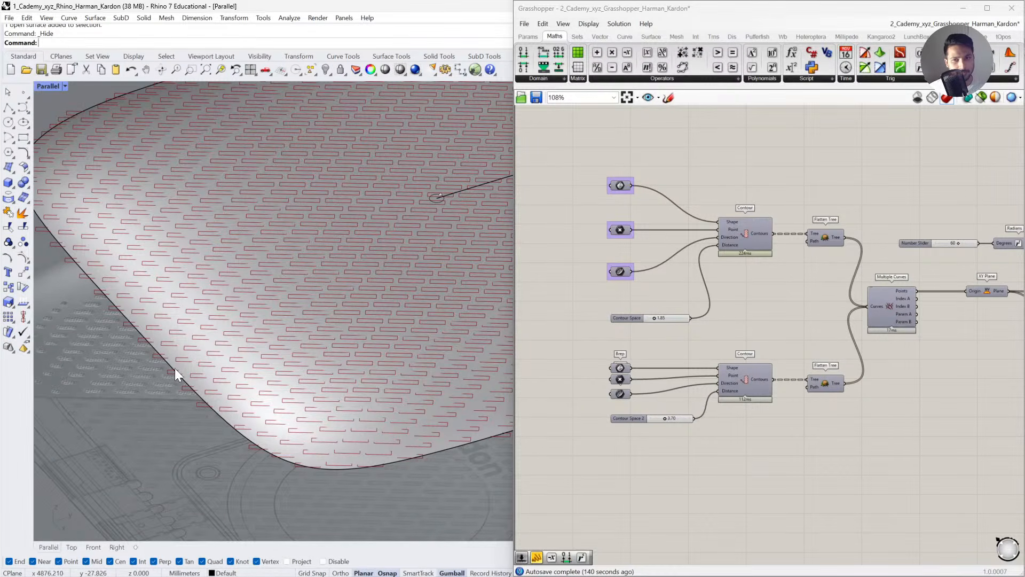
{"action": "left_click", "coordinate": [175, 373]}
{"action": "left_click", "coordinate": [188, 390], "text": "ctrl+shift"}
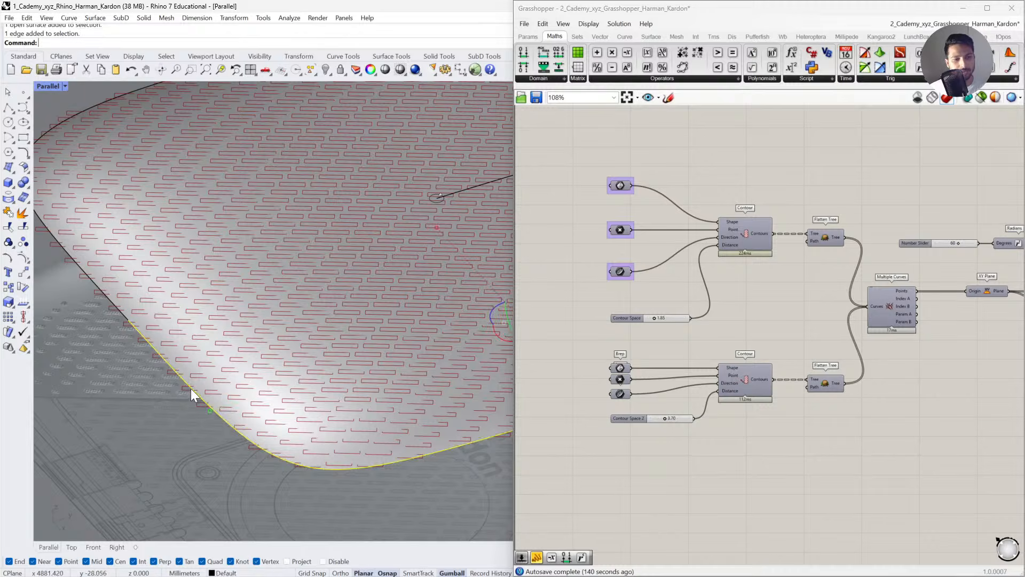
{"action": "scroll", "coordinate": [182, 417], "scroll_direction": "down", "scroll_amount": 3}
{"action": "left_click", "coordinate": [141, 360], "text": "ctrl+shift"}
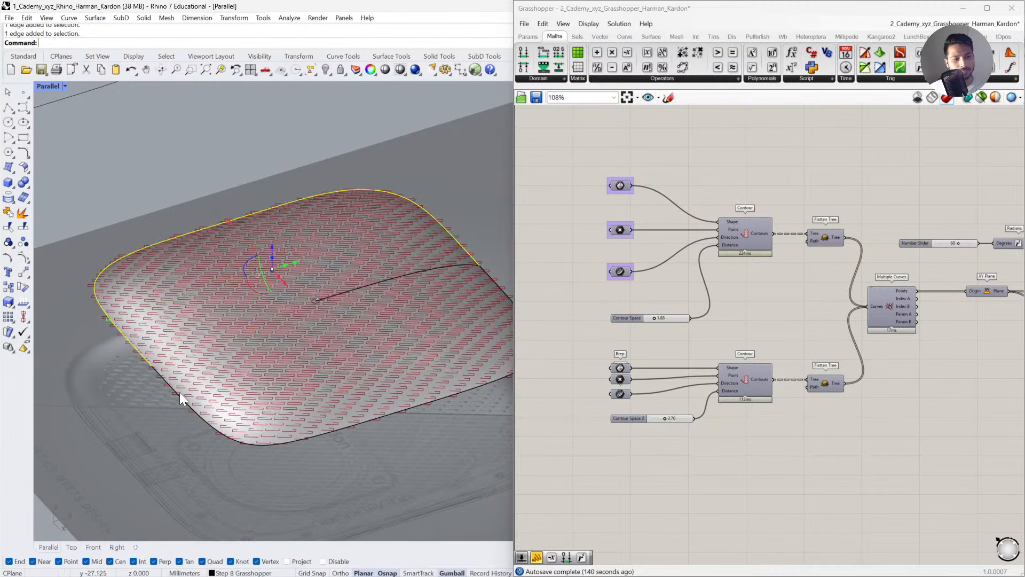
{"action": "key", "text": "Escape"}
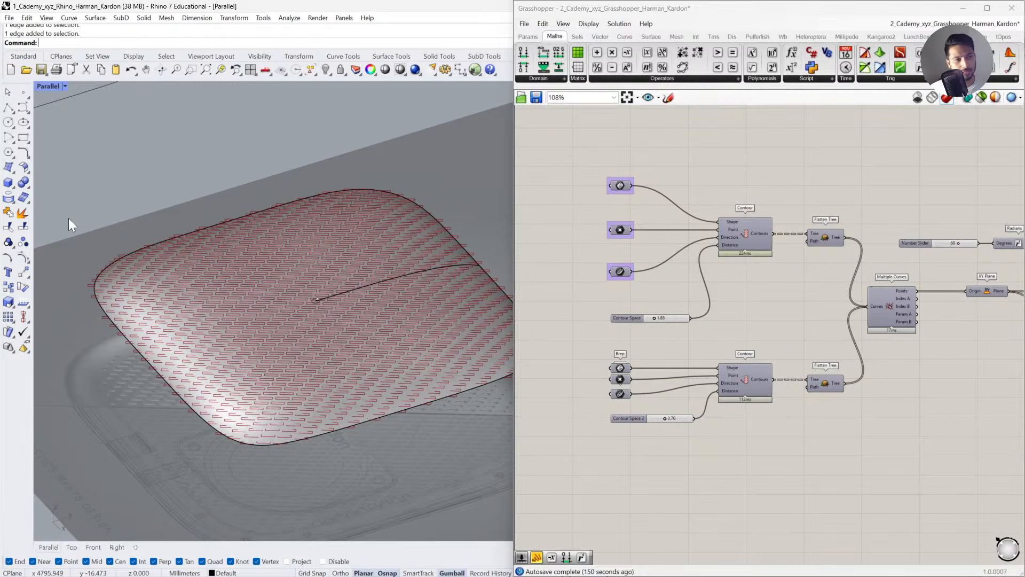
Duplicate the border of the curved grille surface as a curve.
{"action": "left_click", "coordinate": [9, 167]}
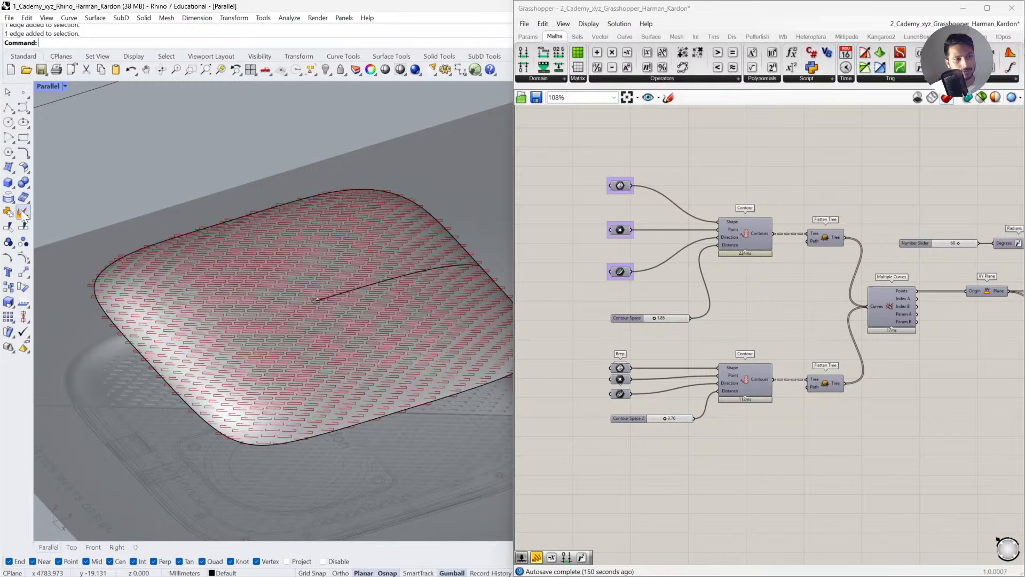
{"action": "left_click", "coordinate": [8, 197]}
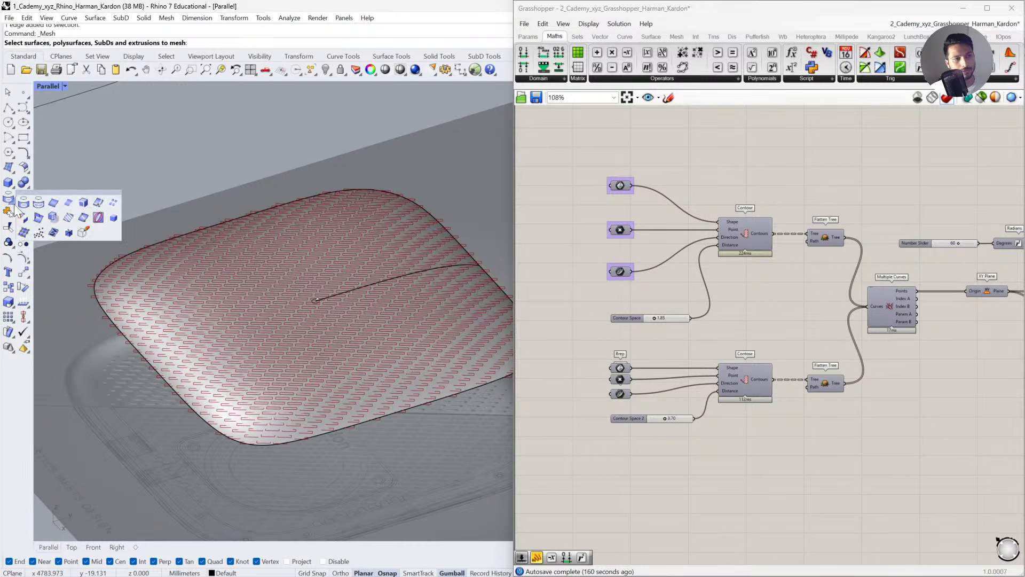
{"action": "left_click", "coordinate": [83, 203]}
{"action": "left_click", "coordinate": [316, 351]}
{"action": "key", "text": "Return"}
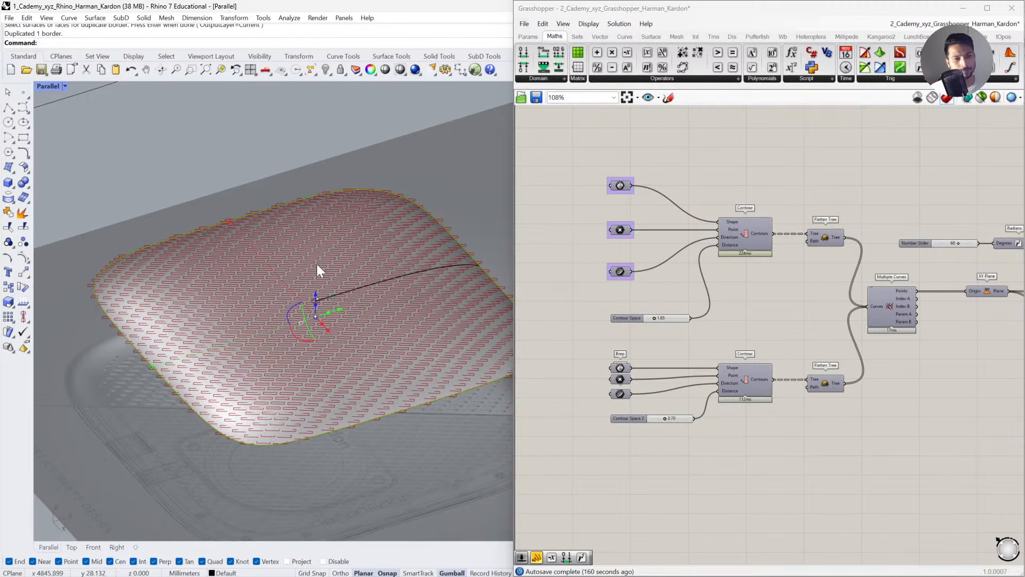
Lift the duplicated border curve above the grille surface and delete it.
{"action": "left_click_drag", "start_coordinate": [315, 297], "coordinate": [290, 133]}
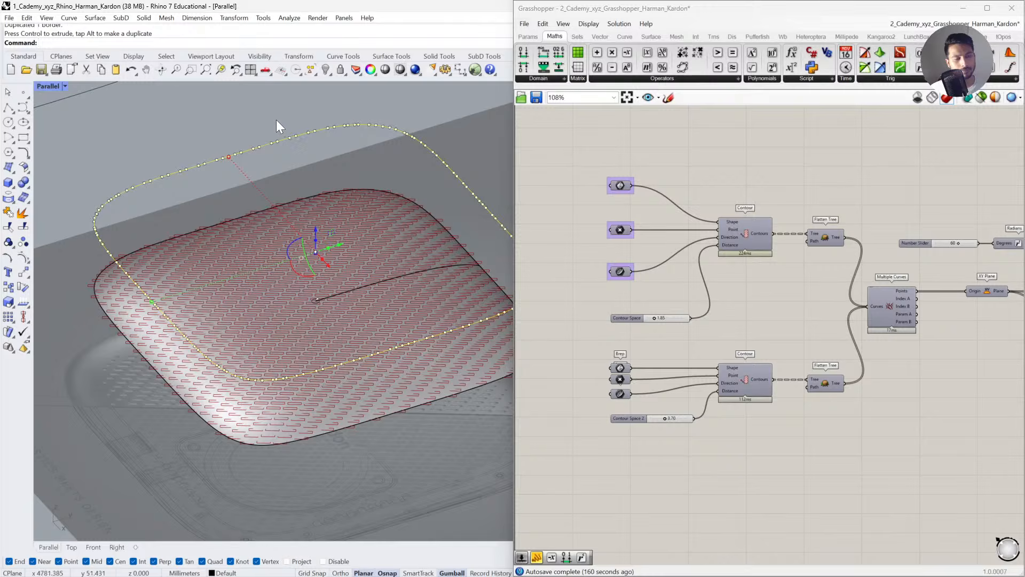
{"action": "key", "text": "Escape"}
{"action": "left_click", "coordinate": [293, 135]}
{"action": "key", "text": "Delete"}
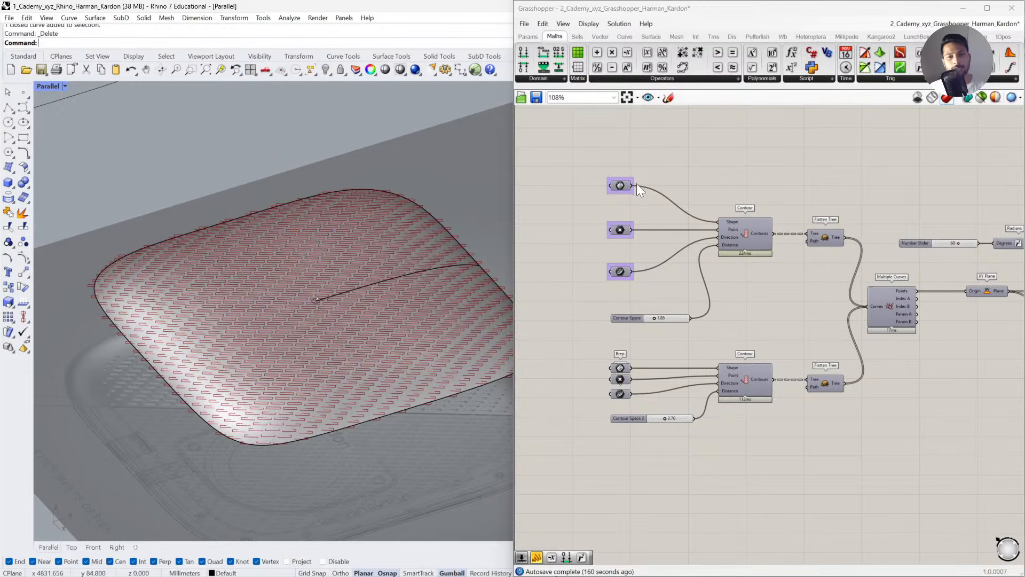
Add a Curve parameter above the upper Contour component and feed it from the Brep parameter connected to that Contour's Shape input.
{"action": "scroll", "coordinate": [633, 182], "scroll_direction": "up", "scroll_amount": 2}
{"action": "left_click", "coordinate": [620, 186]}
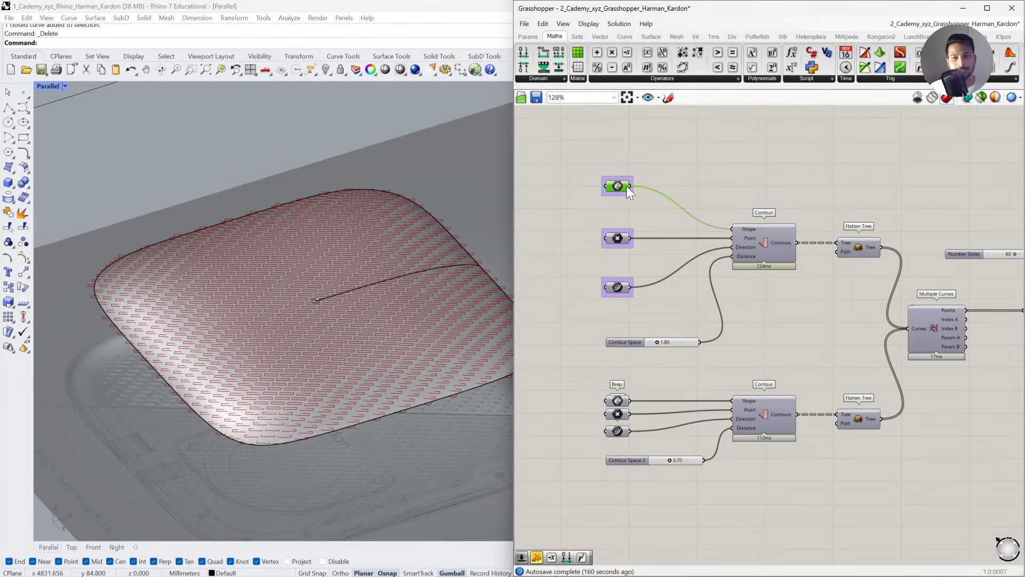
{"action": "left_click", "coordinate": [687, 190]}
{"action": "scroll", "coordinate": [688, 190], "scroll_direction": "up", "scroll_amount": 3}
{"action": "double_click", "coordinate": [741, 175]}
{"action": "type", "text": "CURVE"}
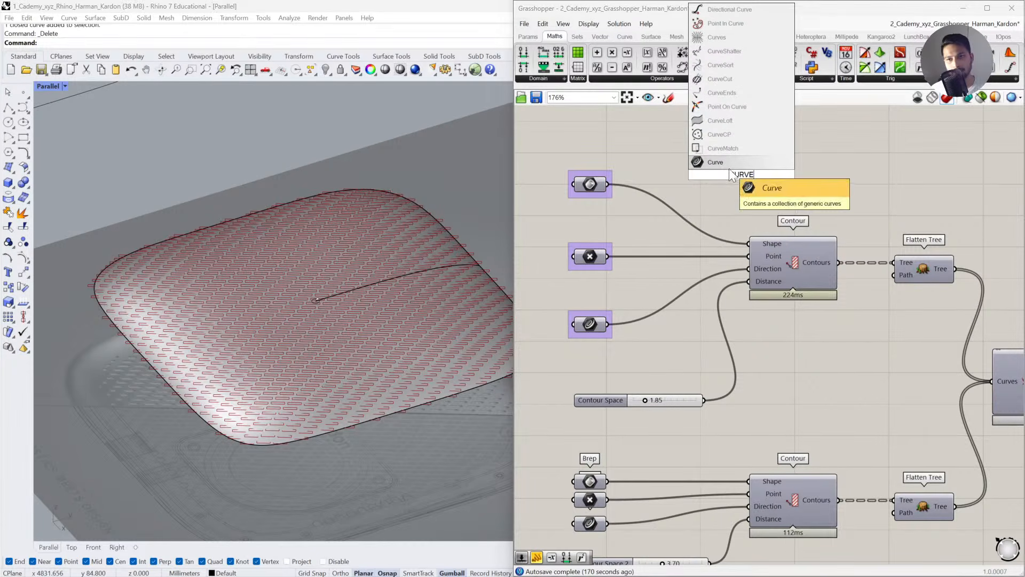
{"action": "key", "text": "Return"}
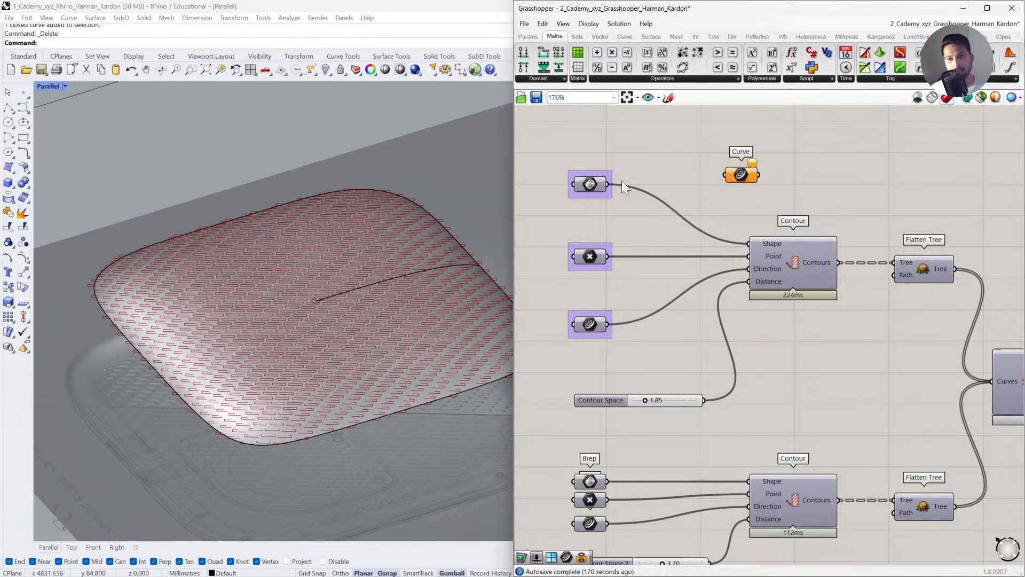
{"action": "left_click_drag", "start_coordinate": [667, 178], "coordinate": [733, 175]}
{"action": "left_click_drag", "start_coordinate": [742, 175], "coordinate": [768, 178]}
Hide the grille surface temporarily to examine the boundary held by the Curve parameter, and restore the surface.
{"action": "left_click", "coordinate": [380, 355]}
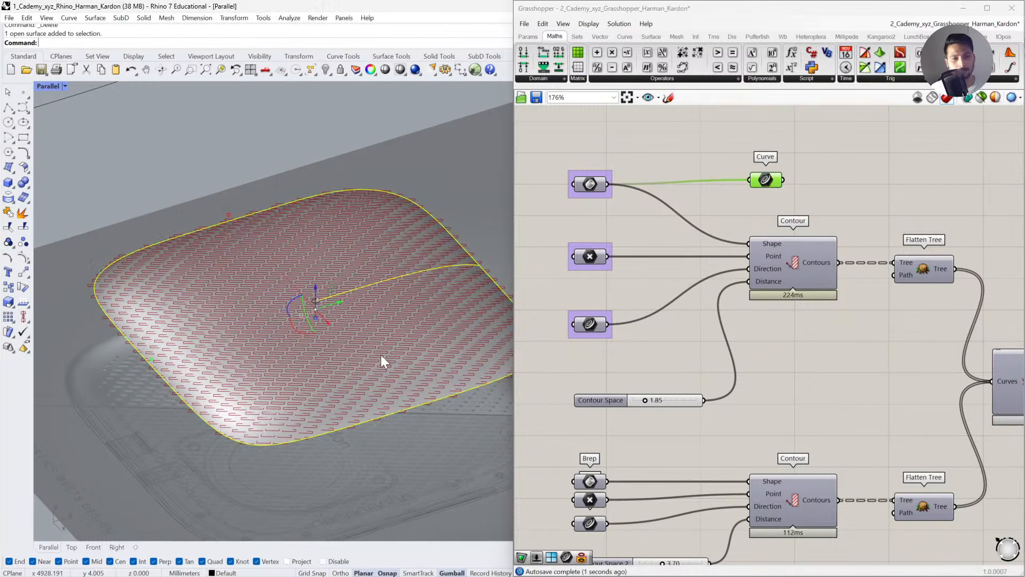
{"action": "key", "text": "ctrl+h"}
{"action": "right_click_drag", "start_coordinate": [396, 354], "coordinate": [412, 326]}
{"action": "mouse_move", "coordinate": [758, 180]}
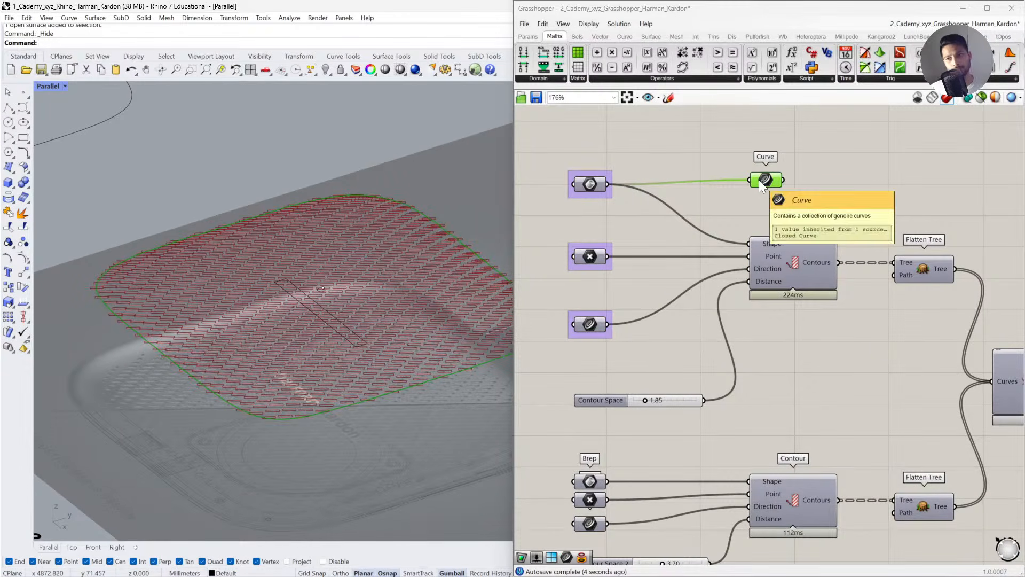
{"action": "left_click_drag", "start_coordinate": [757, 181], "coordinate": [739, 181]}
{"action": "left_click", "coordinate": [754, 182]}
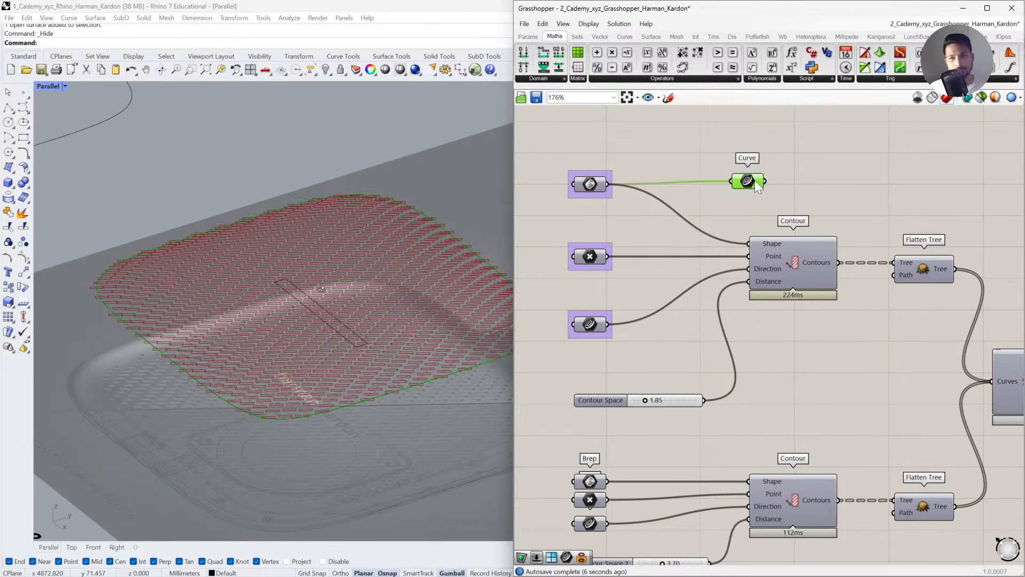
{"action": "key", "text": "ctrl+z"}
{"action": "scroll", "coordinate": [427, 214], "scroll_direction": "down", "scroll_amount": 3}
{"action": "scroll", "coordinate": [653, 262], "scroll_direction": "down", "scroll_amount": 2}
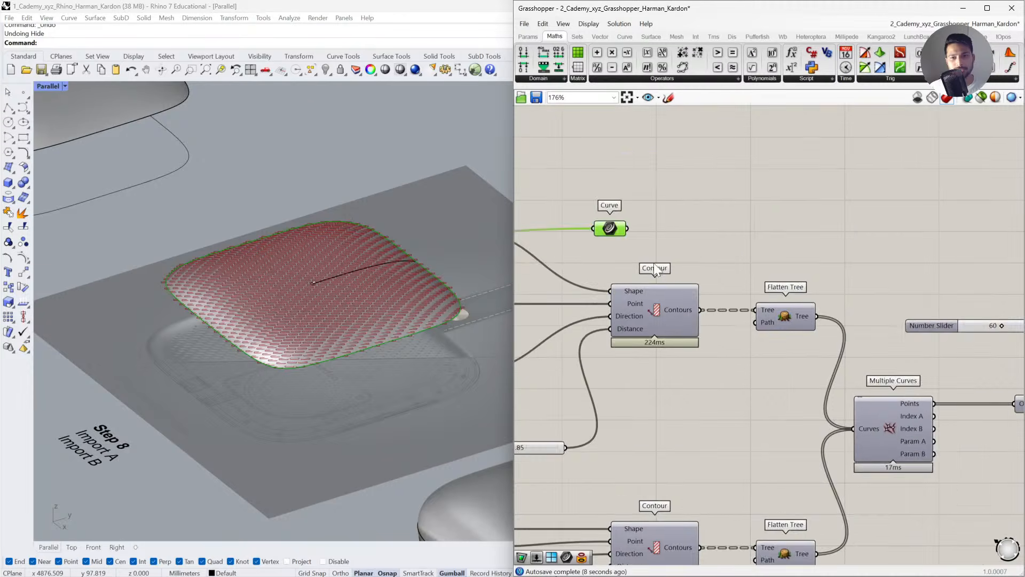
Move the Curve parameter along the canvas, level with its Brep source, until it sits above the Rotate component.
{"action": "left_click_drag", "start_coordinate": [614, 236], "coordinate": [665, 239]}
{"action": "right_click_drag", "start_coordinate": [524, 241], "coordinate": [614, 250]}
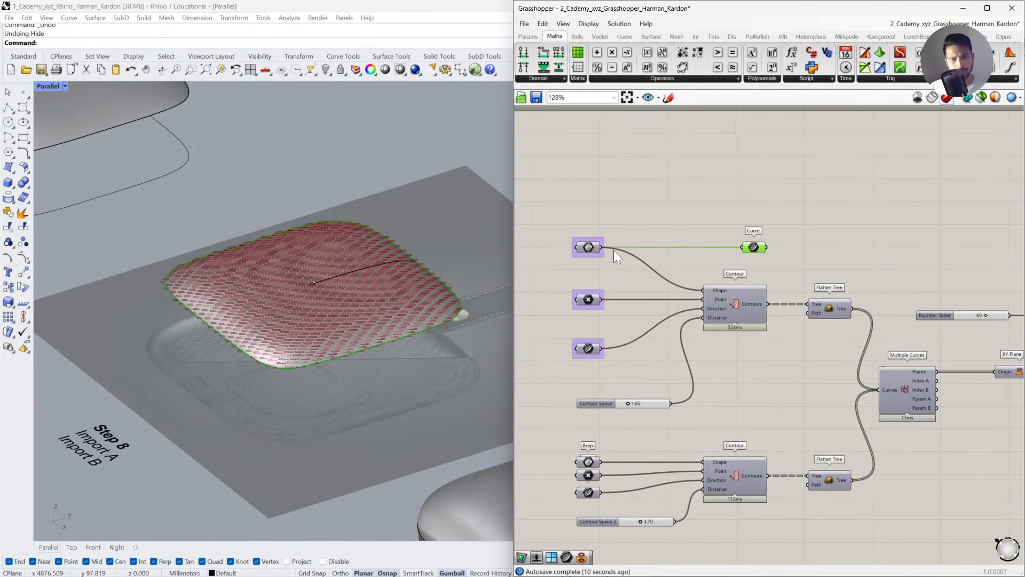
{"action": "left_click", "coordinate": [587, 249]}
{"action": "right_click_drag", "start_coordinate": [781, 263], "coordinate": [684, 271]}
{"action": "left_click_drag", "start_coordinate": [654, 255], "coordinate": [853, 255]}
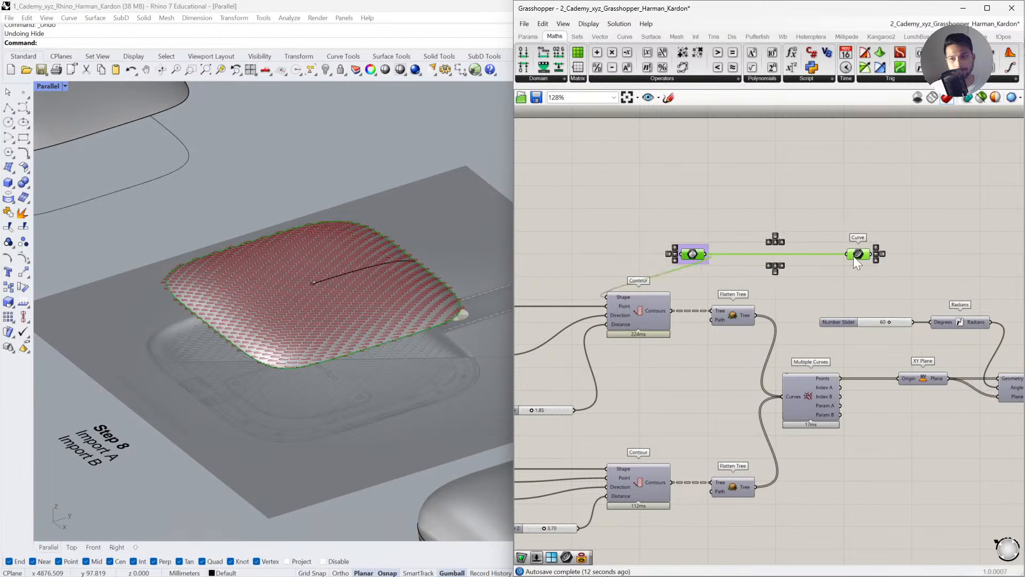
{"action": "key", "text": "ctrl+z"}
{"action": "left_click_drag", "start_coordinate": [655, 255], "coordinate": [925, 256]}
{"action": "right_click_drag", "start_coordinate": [957, 260], "coordinate": [713, 270]}
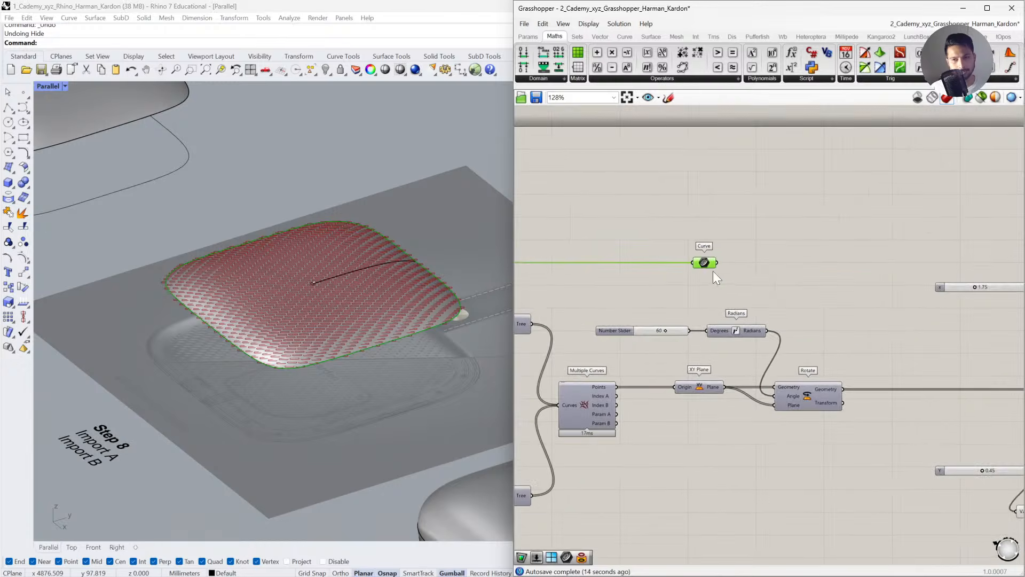
{"action": "left_click_drag", "start_coordinate": [713, 271], "coordinate": [844, 260]}
{"action": "right_click_drag", "start_coordinate": [844, 259], "coordinate": [665, 272]}
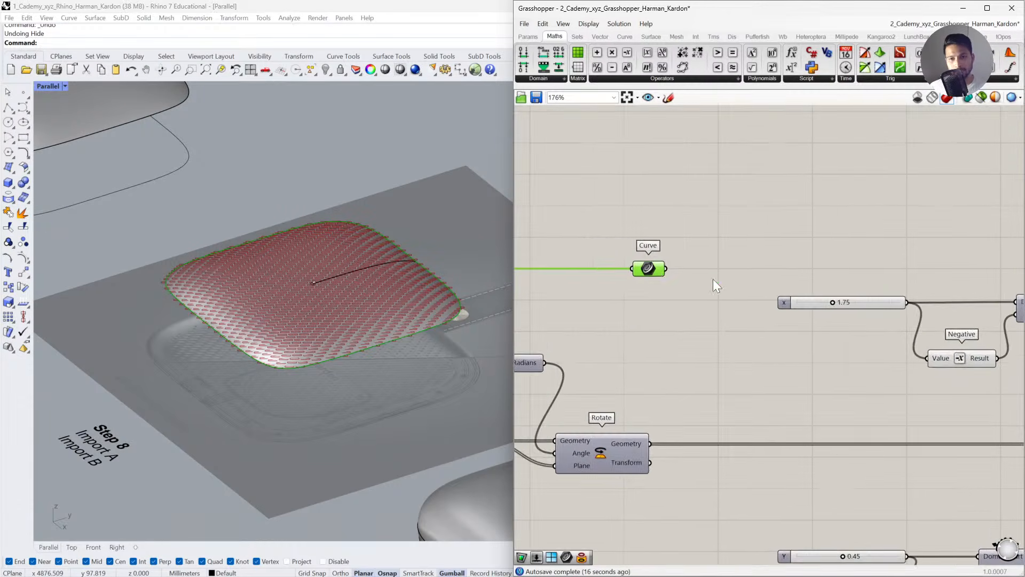
{"action": "scroll", "coordinate": [630, 260], "scroll_direction": "up", "scroll_amount": 2}
In the Top view, draw a straight polyline between the grille's boundary curve and a nearby small hole.
{"action": "left_click", "coordinate": [71, 546]}
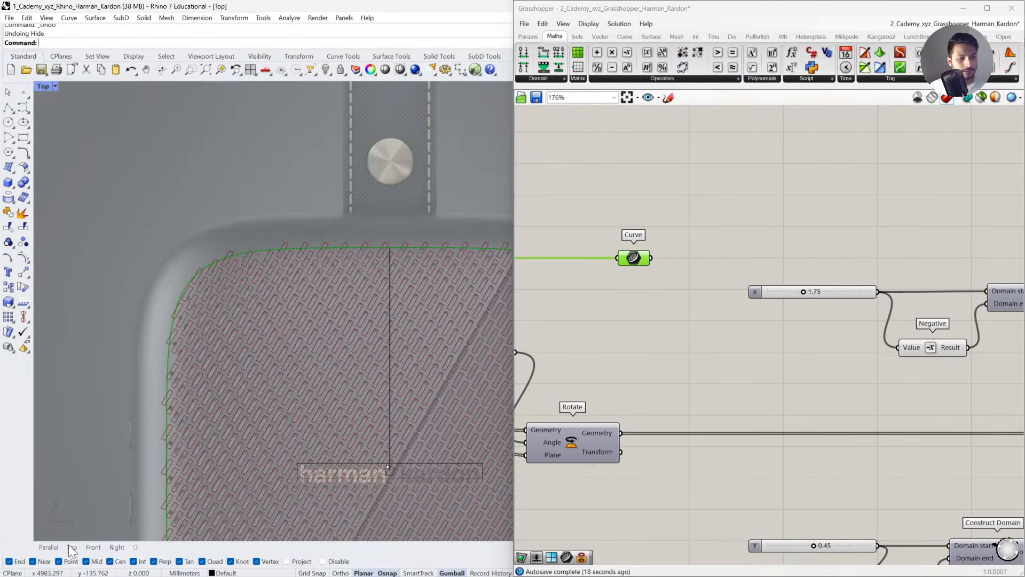
{"action": "right_click_drag", "start_coordinate": [311, 334], "coordinate": [281, 284]}
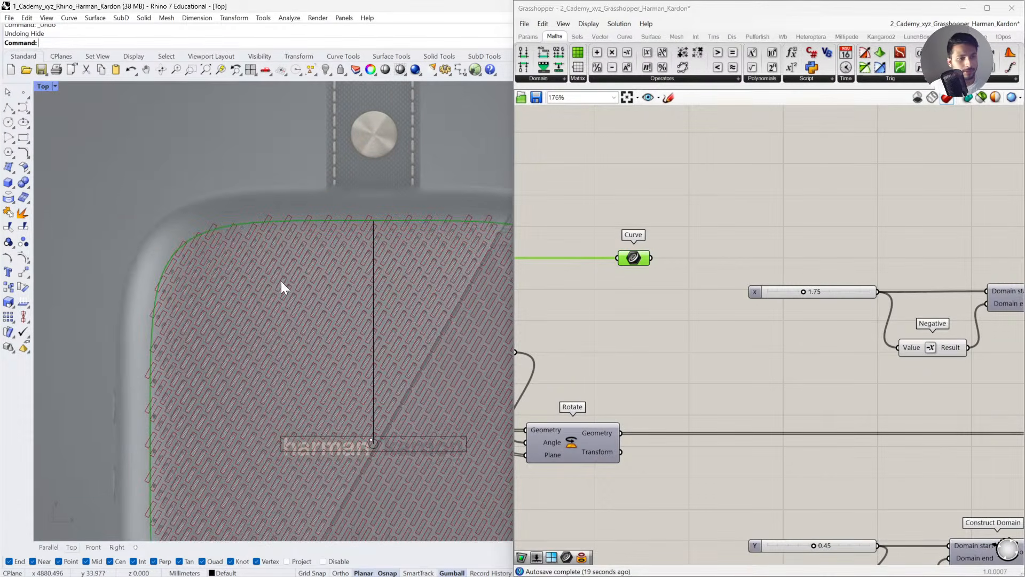
{"action": "left_click", "coordinate": [8, 107]}
{"action": "scroll", "coordinate": [240, 235], "scroll_direction": "up", "scroll_amount": 6}
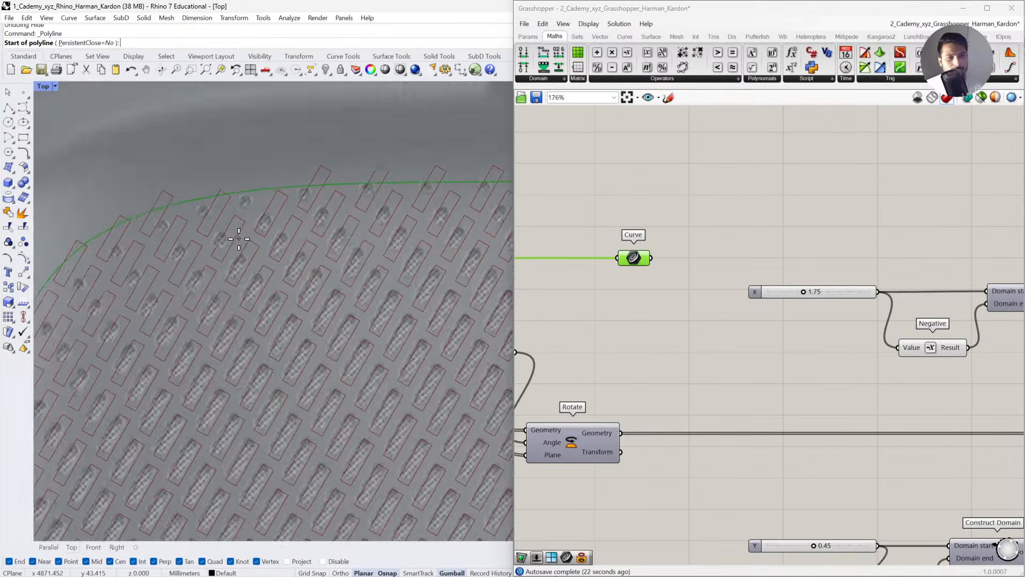
{"action": "left_click", "coordinate": [265, 177]}
{"action": "key", "text": "Return"}
Draw two more straight polylines from neighbouring grille holes to the boundary curve to illustrate their distances.
{"action": "key", "text": "Return"}
{"action": "left_click", "coordinate": [287, 249]}
{"action": "left_click", "coordinate": [294, 176]}
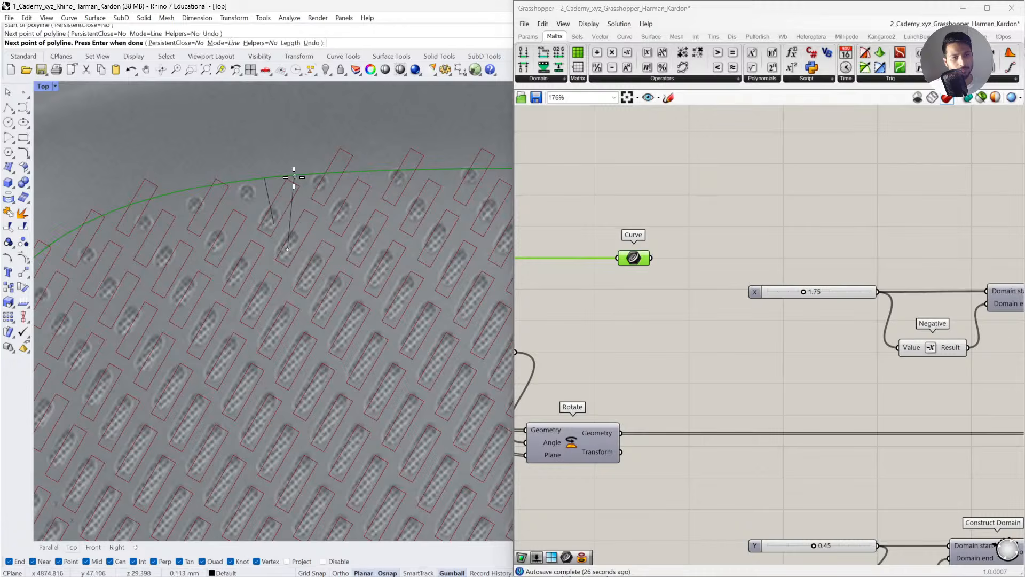
{"action": "key", "text": "Return"}
{"action": "key", "text": "Return"}
{"action": "left_click", "coordinate": [381, 269]}
{"action": "left_click", "coordinate": [351, 175]}
{"action": "key", "text": "Return"}
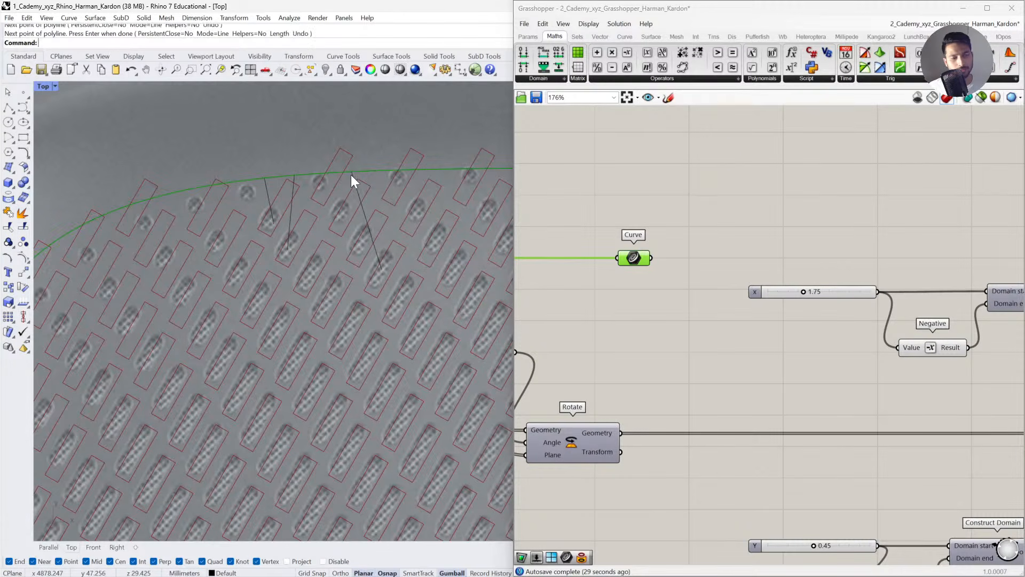
Delete the three illustrative distance lines at the grille's upper edge.
{"action": "scroll", "coordinate": [379, 256], "scroll_direction": "down", "scroll_amount": 3}
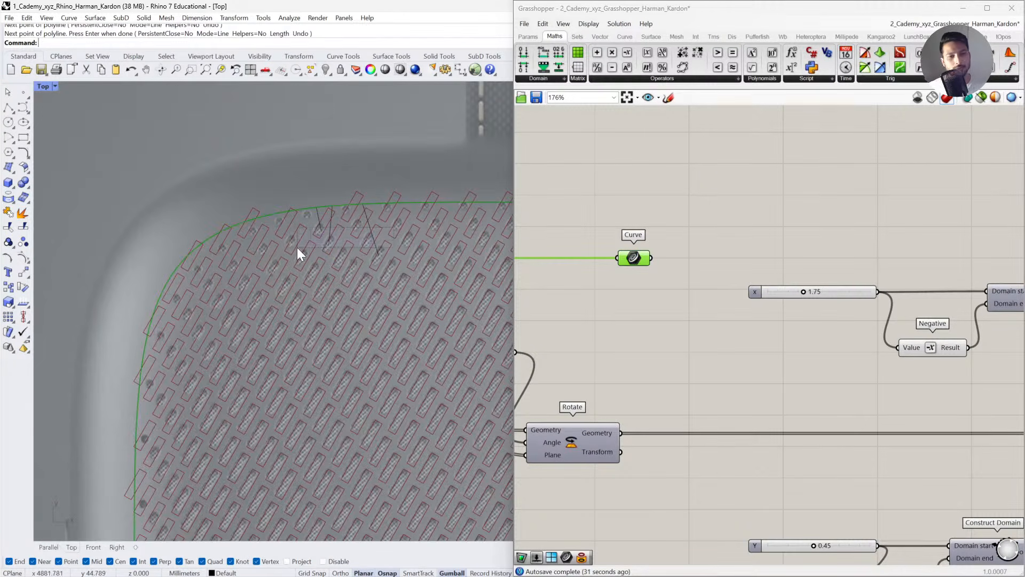
{"action": "left_click_drag", "start_coordinate": [297, 248], "coordinate": [297, 248]}
{"action": "key", "text": "Delete"}
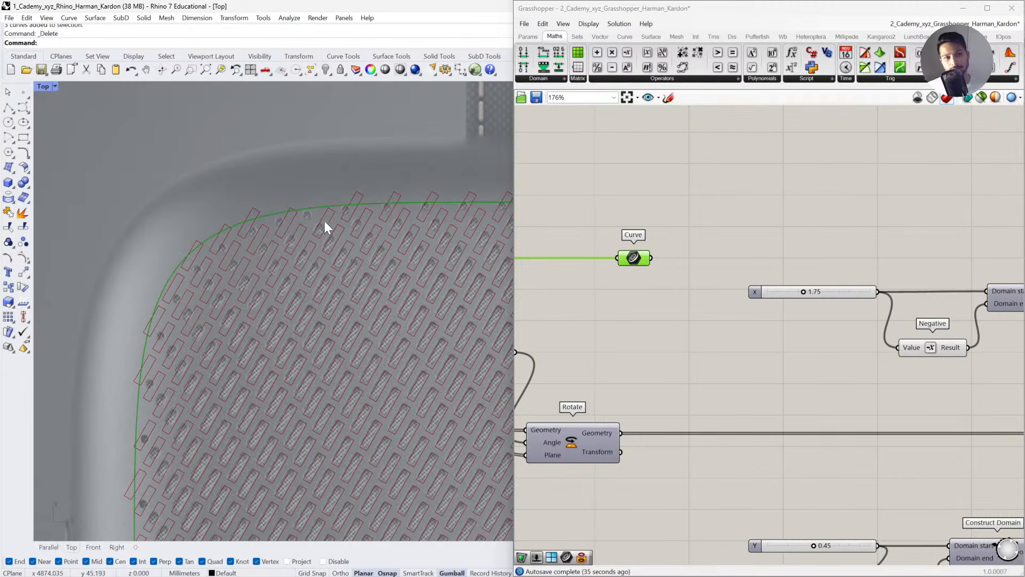
Shift the X and Y size groups and the Rectangle component farther away from the Curve parameter to free canvas space.
{"action": "left_click", "coordinate": [793, 258]}
{"action": "scroll", "coordinate": [725, 242], "scroll_direction": "down", "scroll_amount": 2}
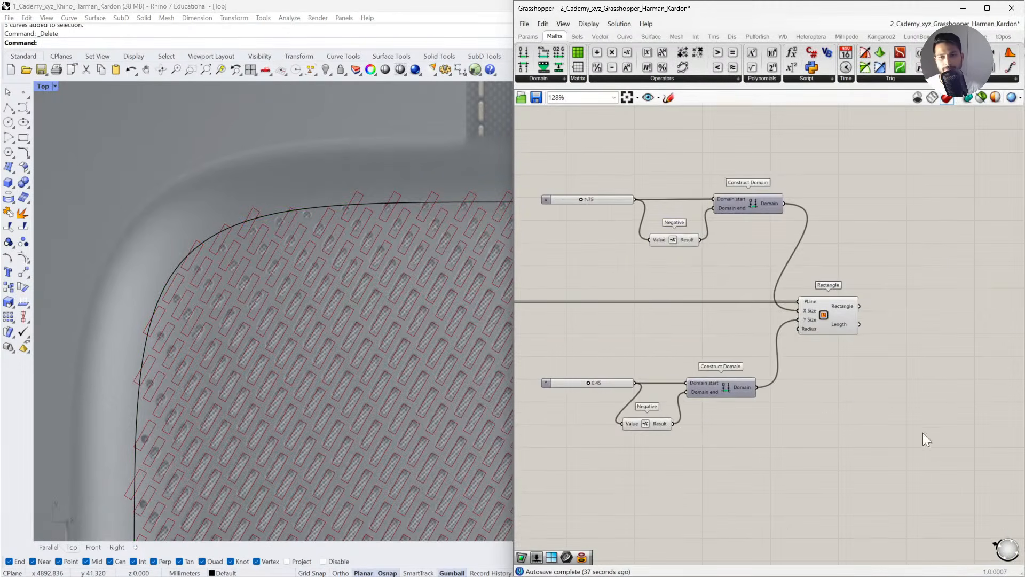
{"action": "left_click_drag", "start_coordinate": [910, 430], "coordinate": [581, 169]}
{"action": "right_click_drag", "start_coordinate": [644, 203], "coordinate": [843, 253]}
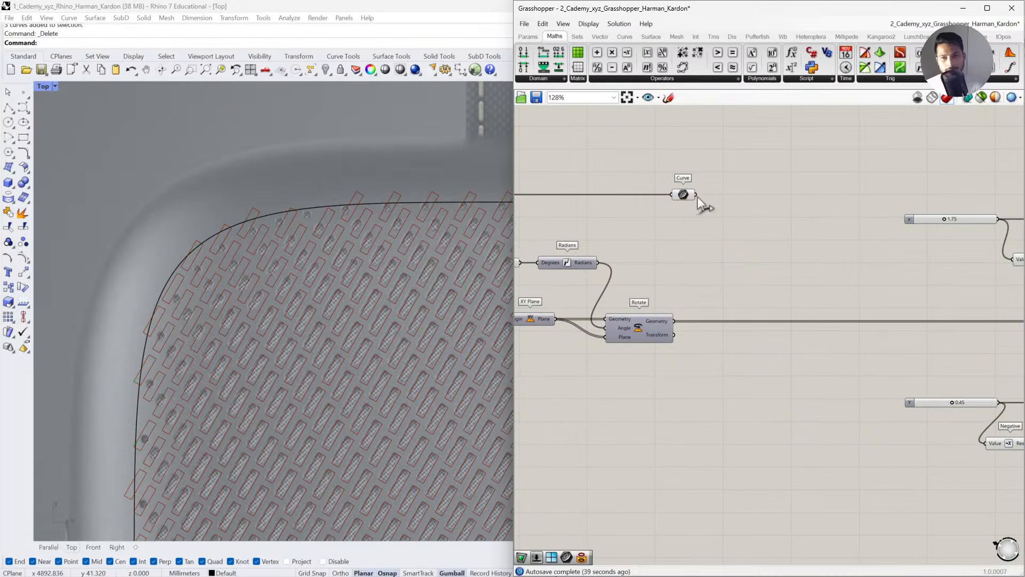
Toggle the Rotate component's preview to check the rotated planes.
{"action": "left_click", "coordinate": [683, 194]}
{"action": "scroll", "coordinate": [674, 299], "scroll_direction": "up", "scroll_amount": 2}
{"action": "left_click", "coordinate": [659, 331]}
{"action": "middle_click", "coordinate": [659, 332]}
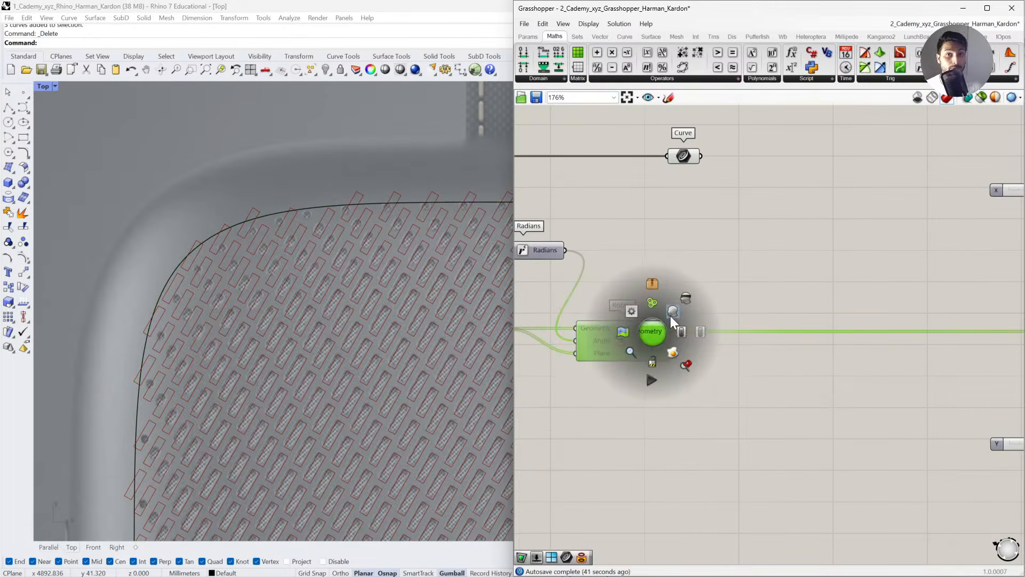
{"action": "left_click", "coordinate": [670, 316]}
{"action": "middle_click", "coordinate": [641, 327]}
{"action": "left_click", "coordinate": [690, 274]}
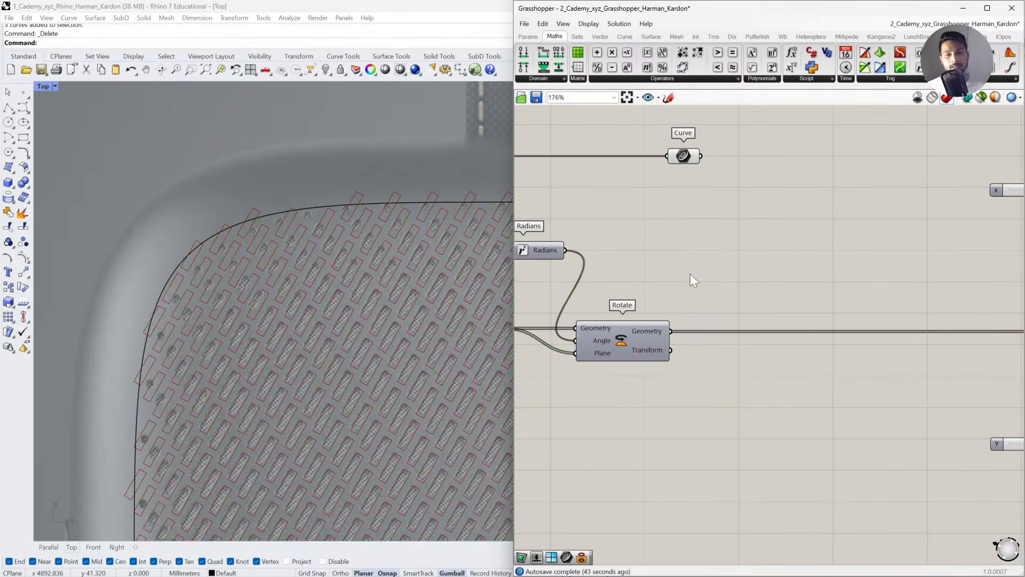
Nudge the Curve parameter aside and add a Curve Closest Point component beside it.
{"action": "left_click", "coordinate": [688, 155]}
{"action": "left_click", "coordinate": [738, 204]}
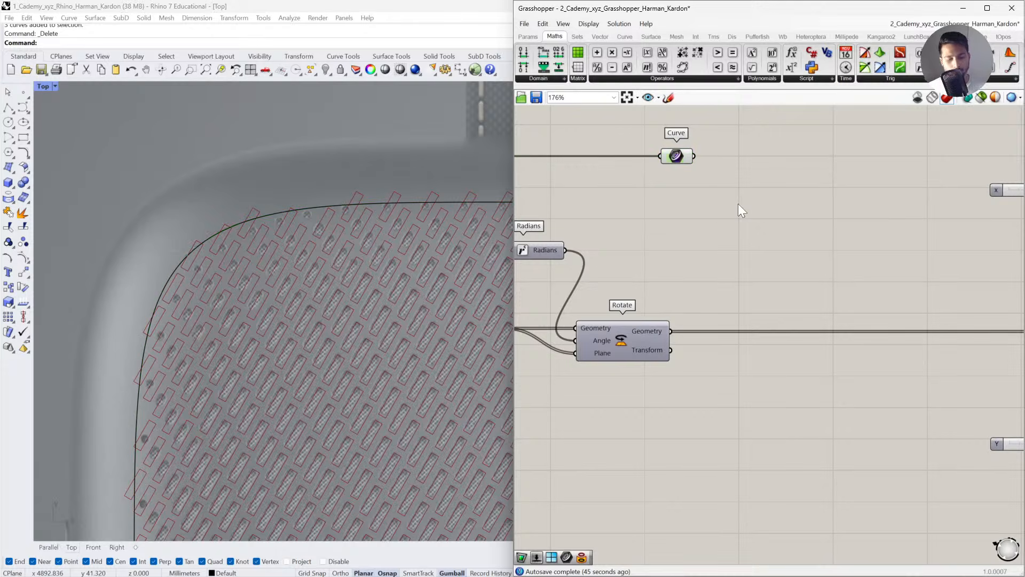
{"action": "double_click", "coordinate": [738, 204]}
{"action": "type", "text": "CURVE CL"}
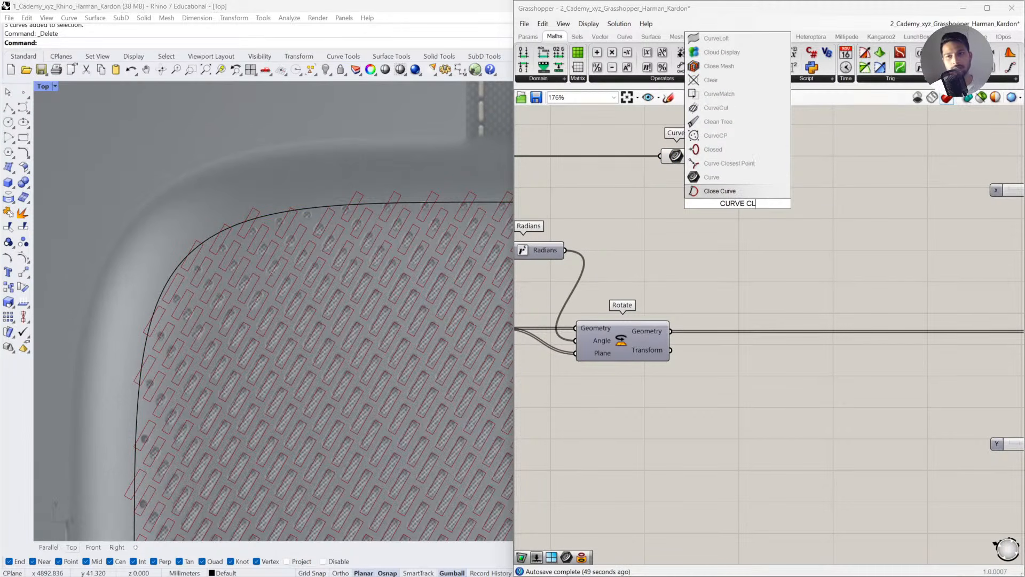
{"action": "left_click", "coordinate": [739, 165]}
{"action": "left_click_drag", "start_coordinate": [735, 201], "coordinate": [812, 200]}
Feed the Curve parameter into Curve Closest Point's Curve input and Rotate's Geometry output into its Point input.
{"action": "left_click_drag", "start_coordinate": [693, 156], "coordinate": [812, 154]}
{"action": "right_click_drag", "start_coordinate": [810, 182], "coordinate": [798, 211]}
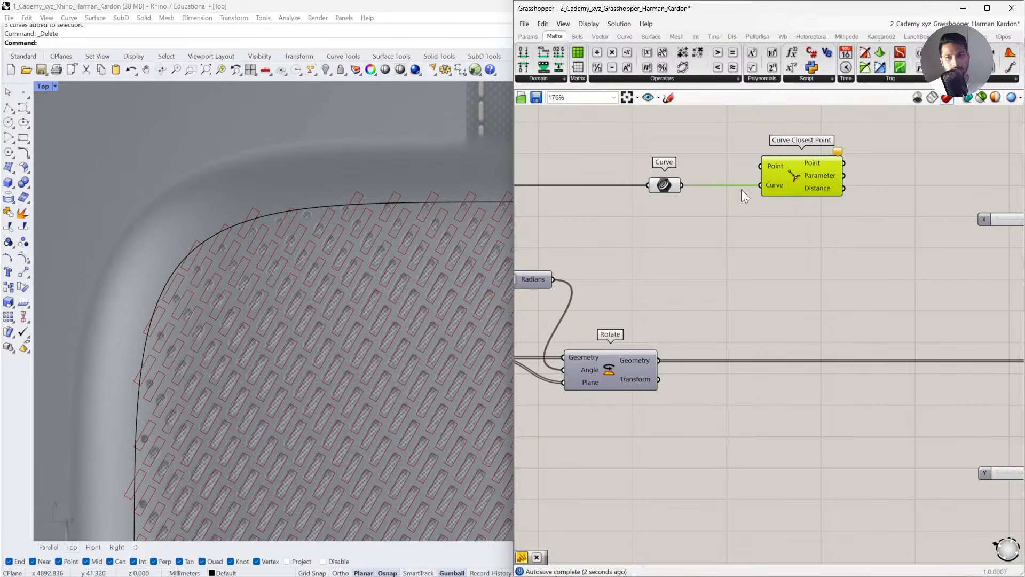
{"action": "left_click_drag", "start_coordinate": [658, 360], "coordinate": [756, 175]}
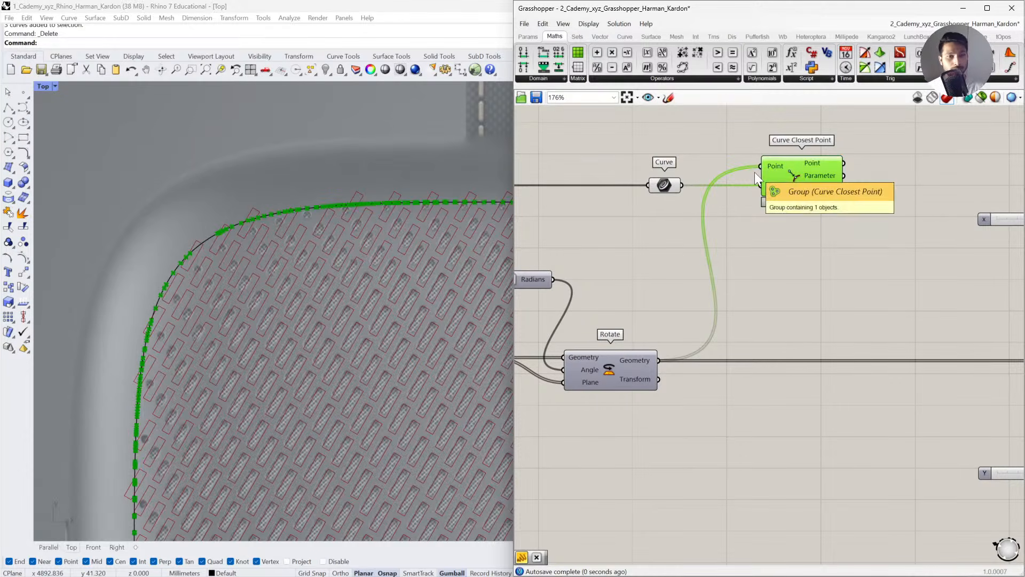
{"action": "left_click", "coordinate": [748, 256]}
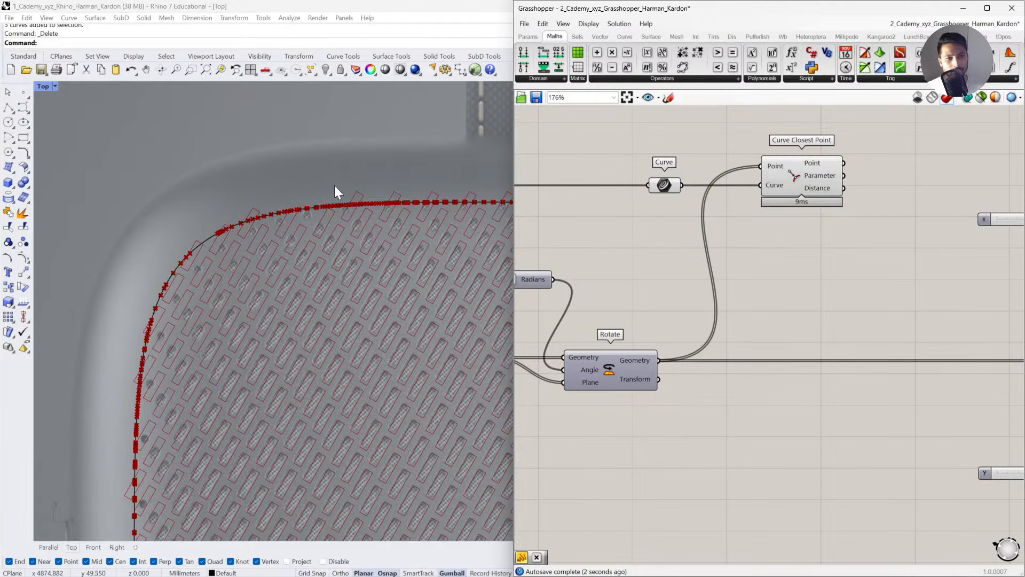
Examine the closest points generated along the grille's boundary curve in the Top and Parallel views.
{"action": "scroll", "coordinate": [335, 186], "scroll_direction": "up", "scroll_amount": 4}
{"action": "scroll", "coordinate": [342, 211], "scroll_direction": "up", "scroll_amount": 2}
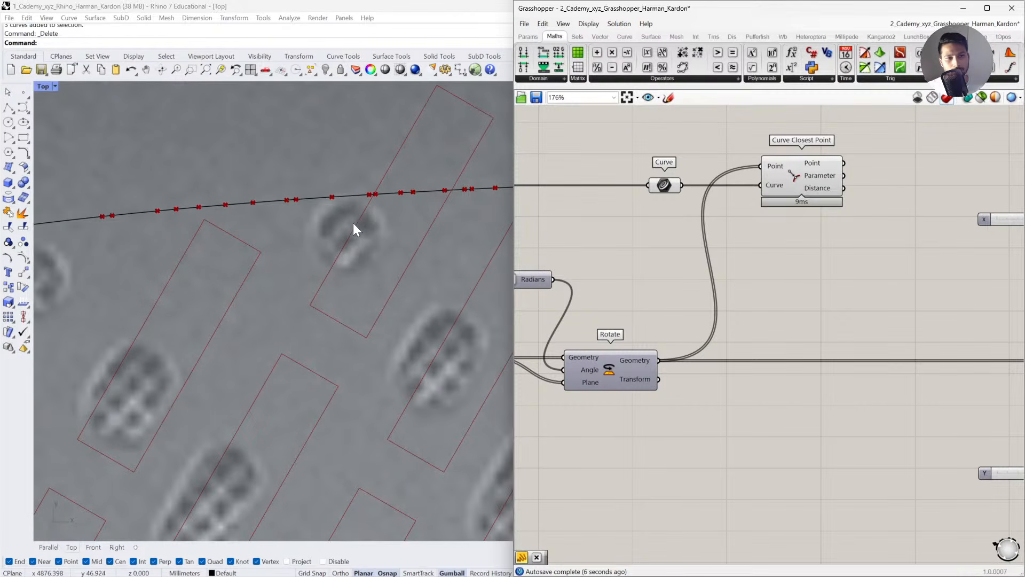
{"action": "scroll", "coordinate": [354, 224], "scroll_direction": "down", "scroll_amount": 3}
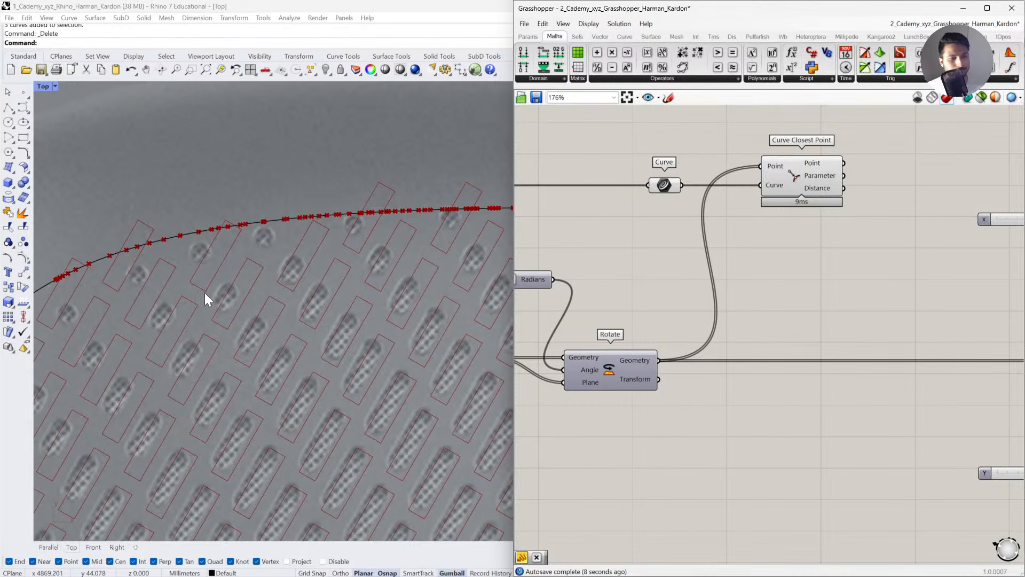
{"action": "left_click", "coordinate": [48, 547]}
{"action": "scroll", "coordinate": [277, 348], "scroll_direction": "up", "scroll_amount": 5}
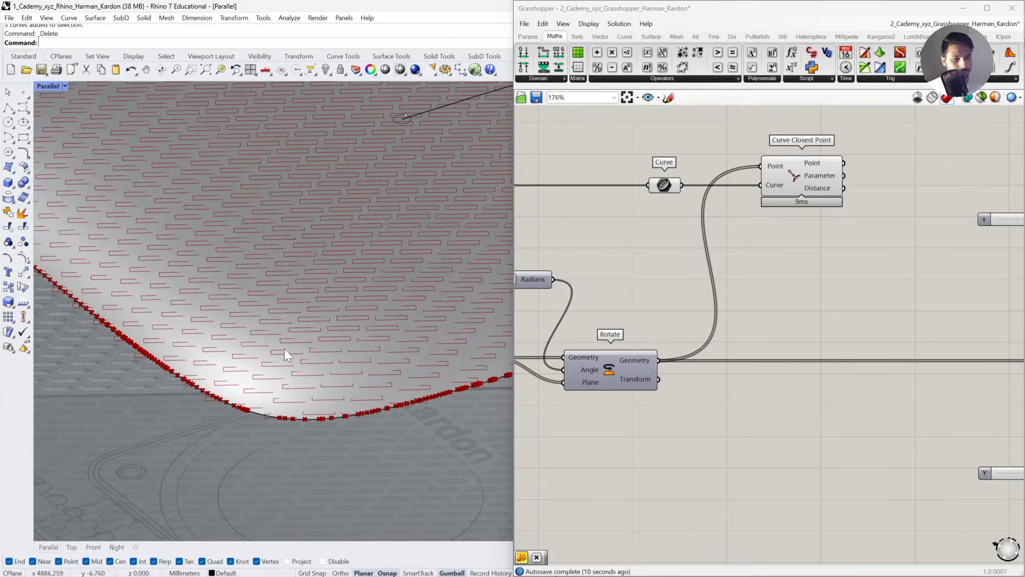
{"action": "left_click", "coordinate": [71, 546]}
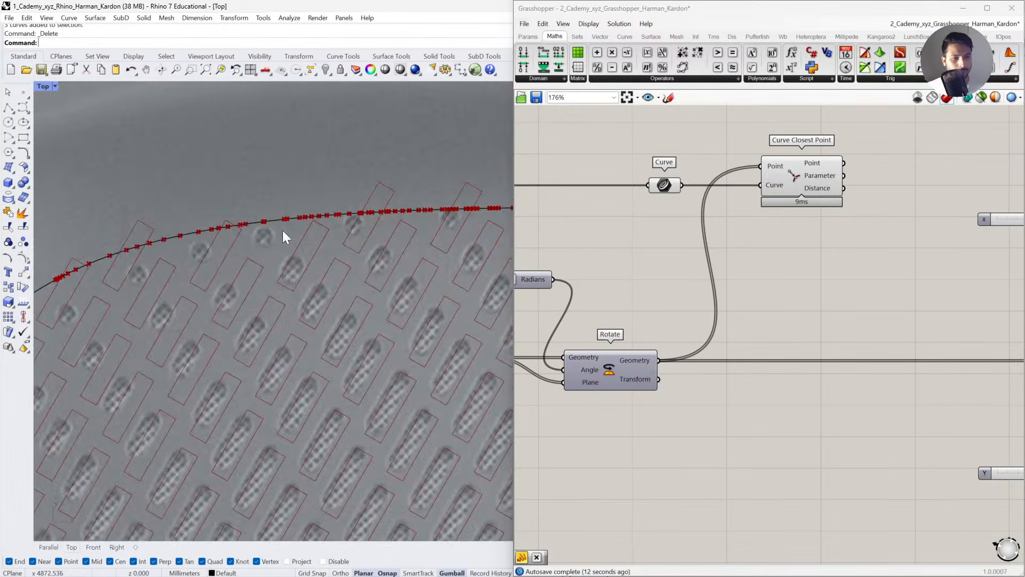
{"action": "scroll", "coordinate": [291, 193], "scroll_direction": "down", "scroll_amount": 4}
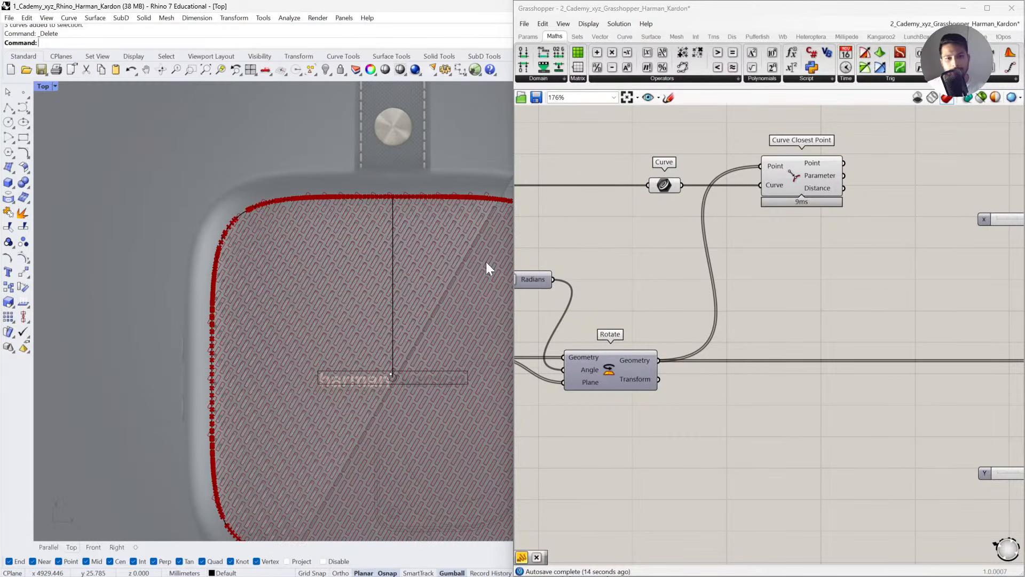
{"action": "scroll", "coordinate": [380, 236], "scroll_direction": "down", "scroll_amount": 3}
{"action": "scroll", "coordinate": [240, 136], "scroll_direction": "up", "scroll_amount": 3}
{"action": "left_click", "coordinate": [9, 108]}
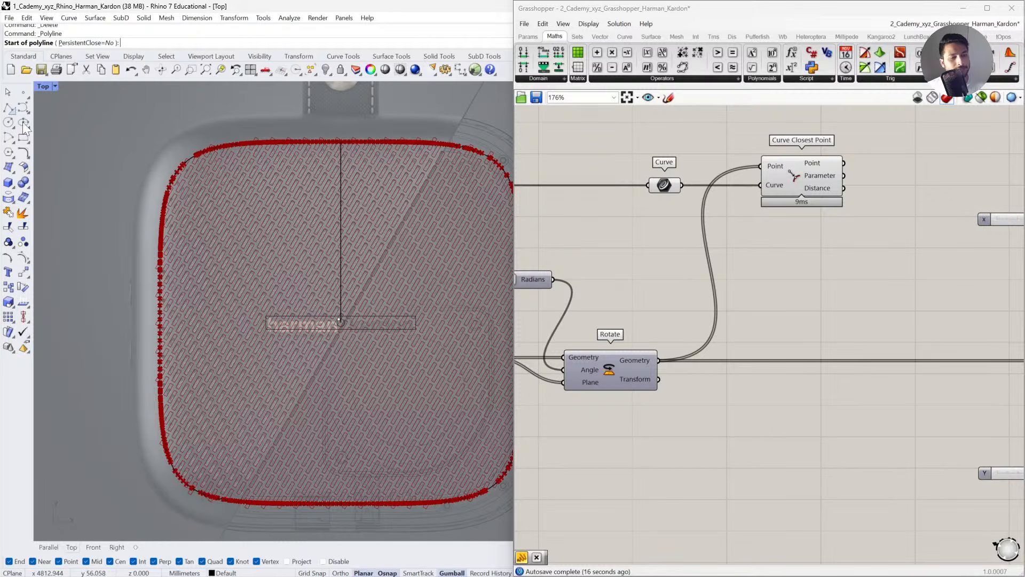
{"action": "left_click", "coordinate": [234, 251]}
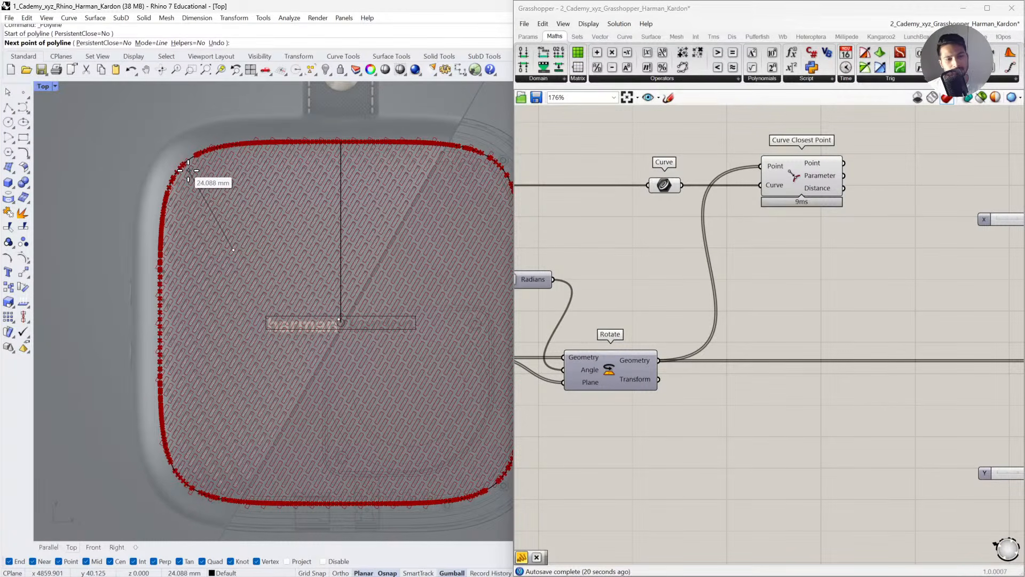
{"action": "key", "text": "Escape"}
{"action": "scroll", "coordinate": [271, 263], "scroll_direction": "up", "scroll_amount": 6}
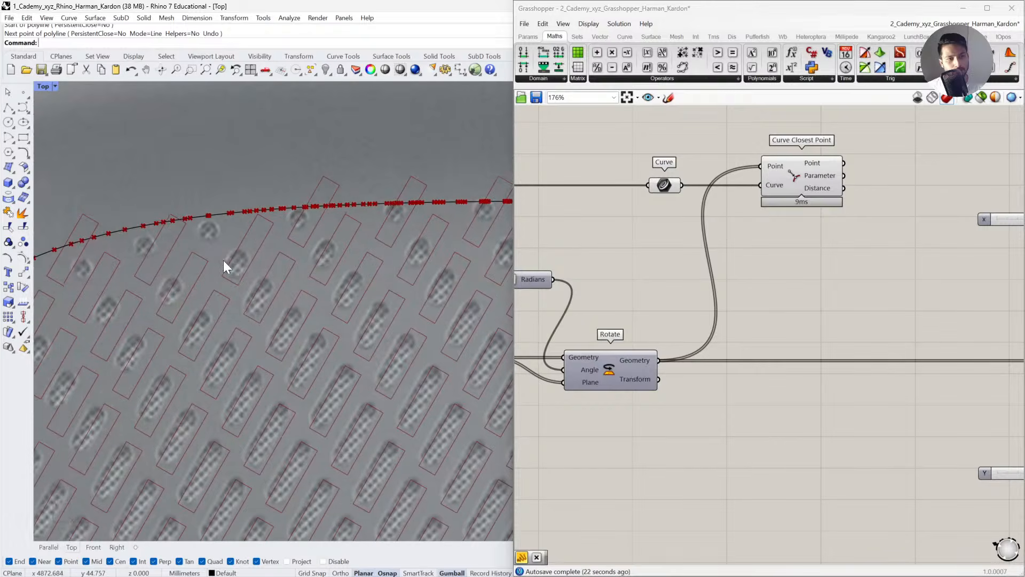
{"action": "key", "text": "Return"}
{"action": "left_click", "coordinate": [236, 265]}
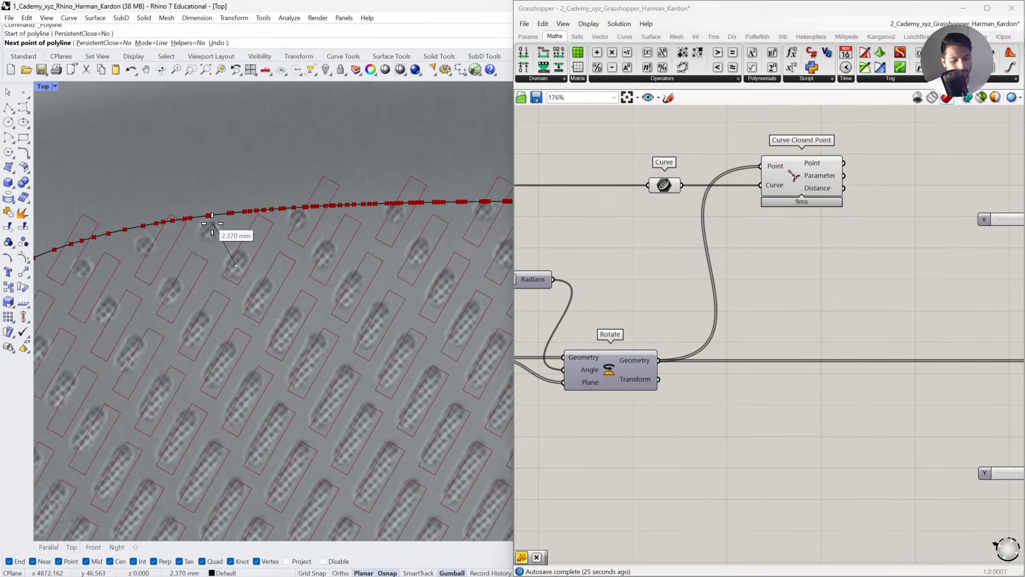
{"action": "key", "text": "Escape"}
{"action": "key", "text": "Return"}
{"action": "left_click", "coordinate": [303, 226]}
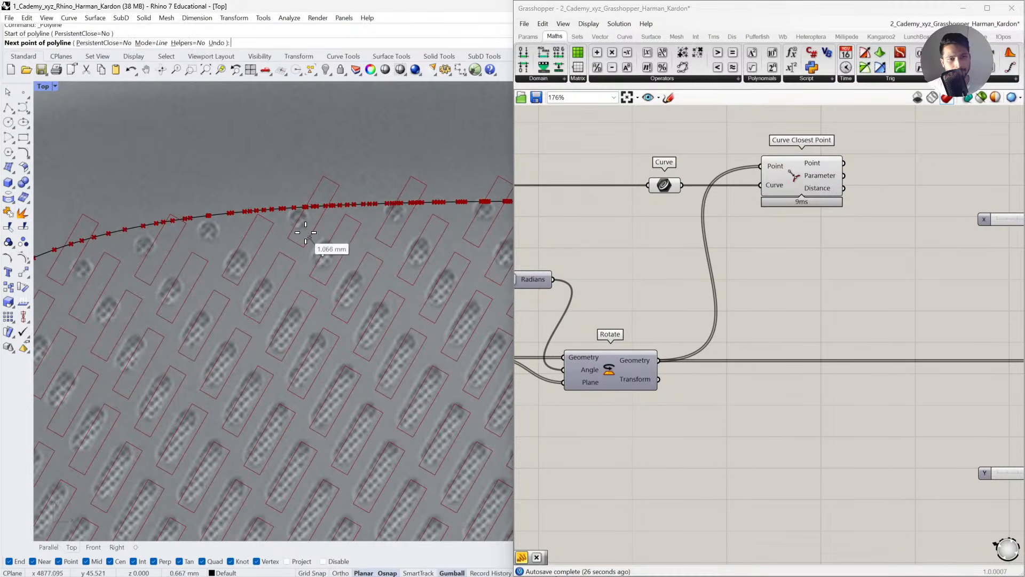
{"action": "left_click", "coordinate": [322, 255]}
{"action": "key", "text": "Escape"}
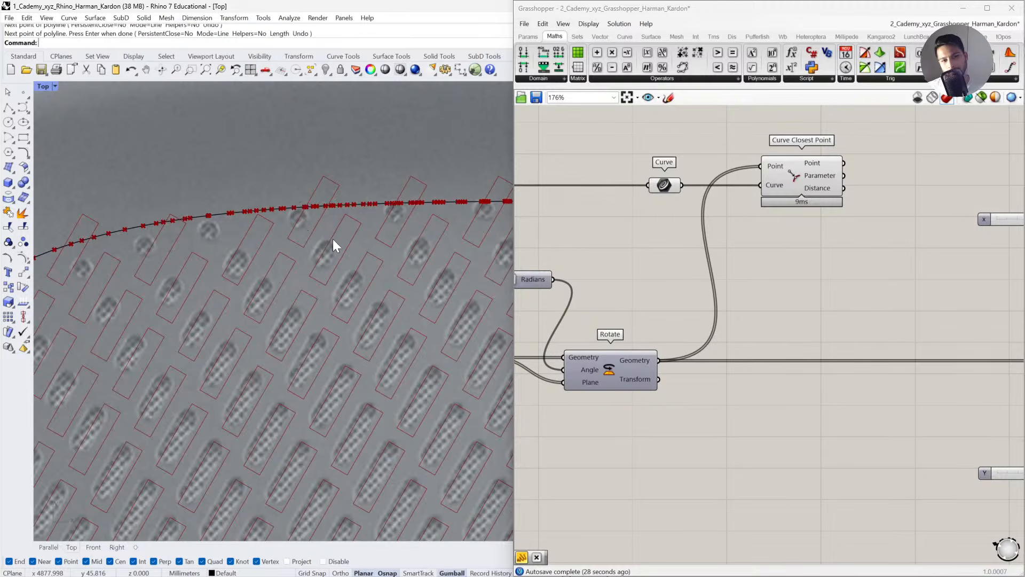
{"action": "scroll", "coordinate": [332, 238], "scroll_direction": "up", "scroll_amount": 3}
{"action": "key", "text": "Return"}
{"action": "left_click", "coordinate": [315, 269]}
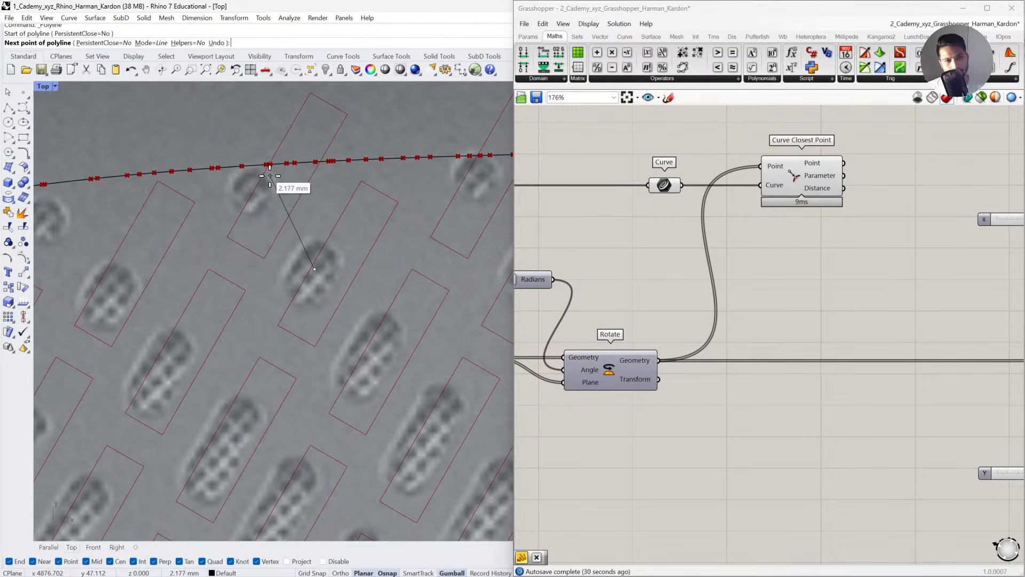
{"action": "key", "text": "Escape"}
{"action": "scroll", "coordinate": [270, 175], "scroll_direction": "down", "scroll_amount": 4}
{"action": "scroll", "coordinate": [270, 175], "scroll_direction": "down", "scroll_amount": 3}
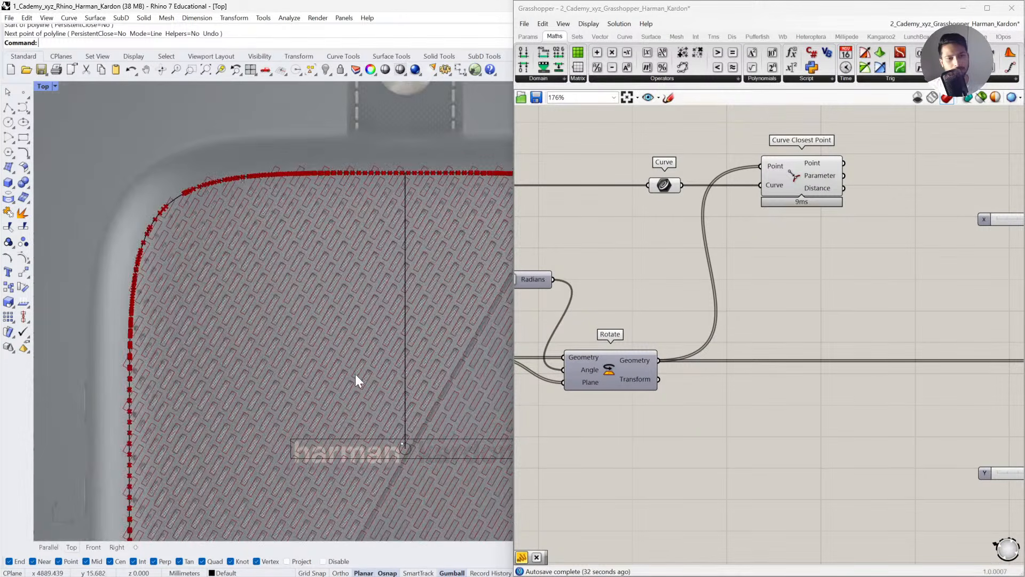
{"action": "key", "text": "Return"}
{"action": "left_click", "coordinate": [353, 401]}
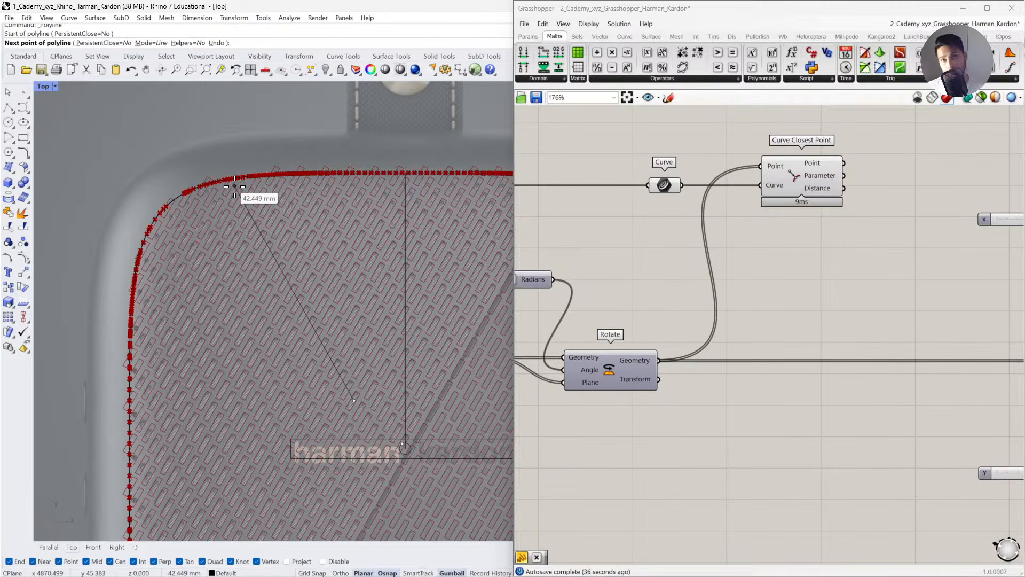
{"action": "key", "text": "Escape"}
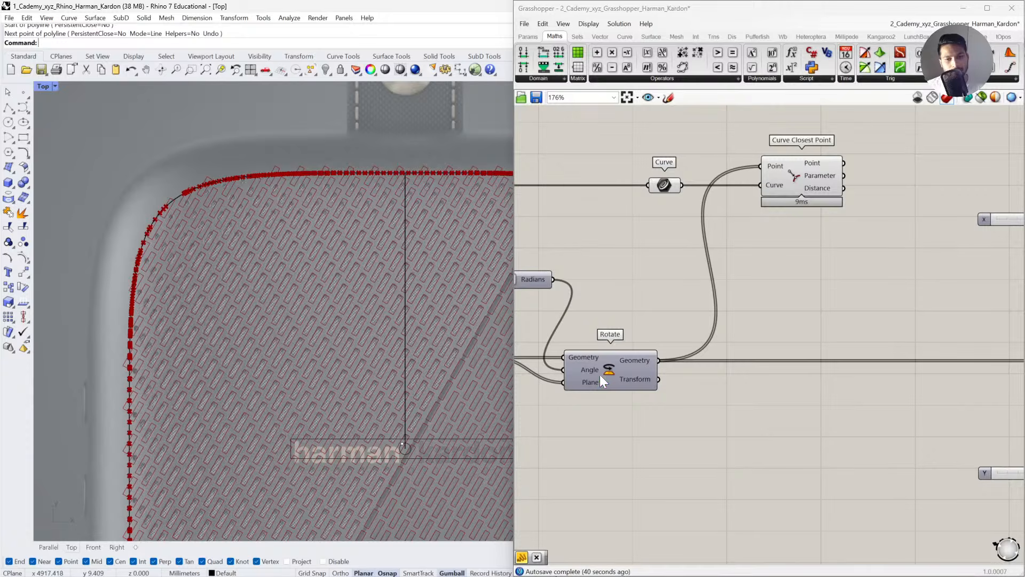
Delete the X number slider that feeds the X size's Construct Domain and Negative components.
{"action": "left_click", "coordinate": [633, 362]}
{"action": "left_click", "coordinate": [334, 174]}
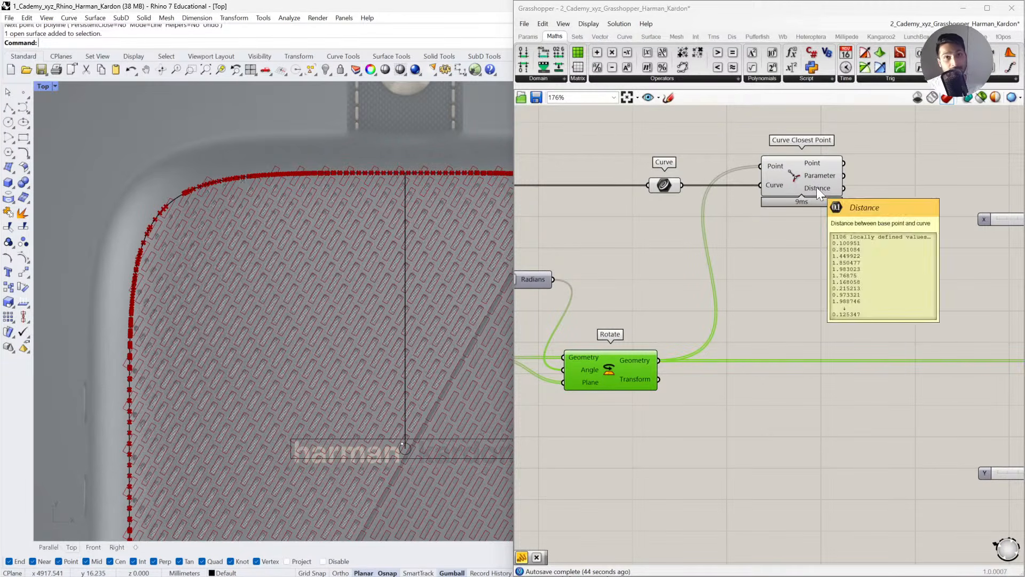
{"action": "right_click_drag", "start_coordinate": [898, 315], "coordinate": [638, 314]}
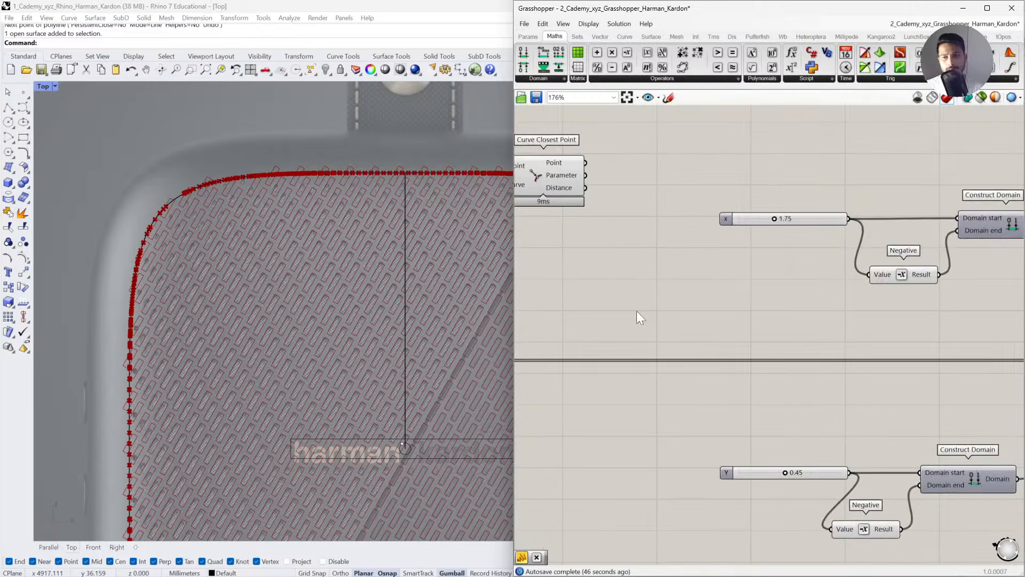
{"action": "scroll", "coordinate": [638, 314], "scroll_direction": "down", "scroll_amount": 1}
{"action": "left_click", "coordinate": [789, 232]}
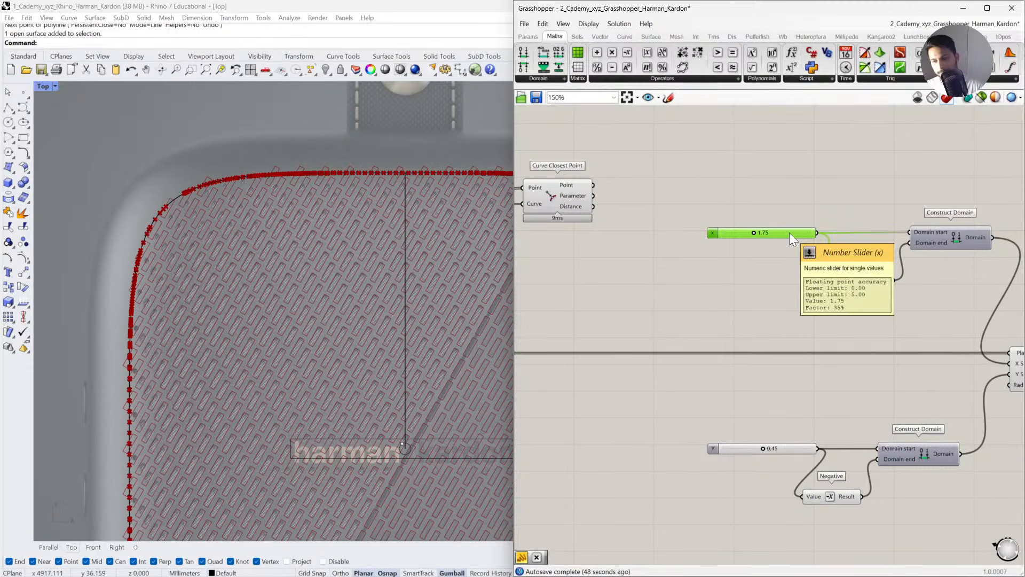
{"action": "mouse_move", "coordinate": [755, 234]}
{"action": "left_mouse_down"}
{"action": "mouse_move", "coordinate": [746, 235]}
{"action": "mouse_move", "coordinate": [756, 233]}
{"action": "left_mouse_up"}
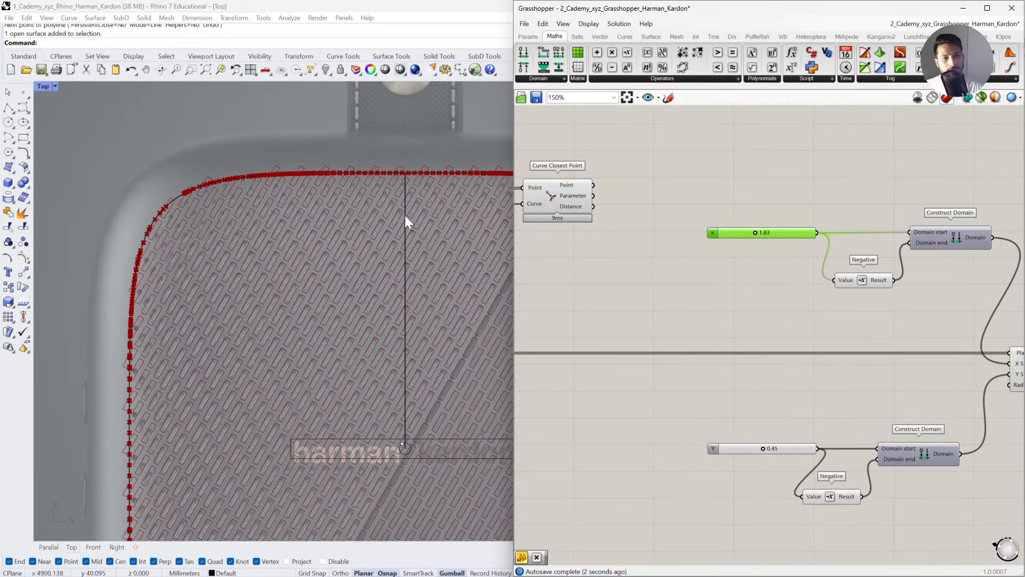
{"action": "key", "text": "Delete"}
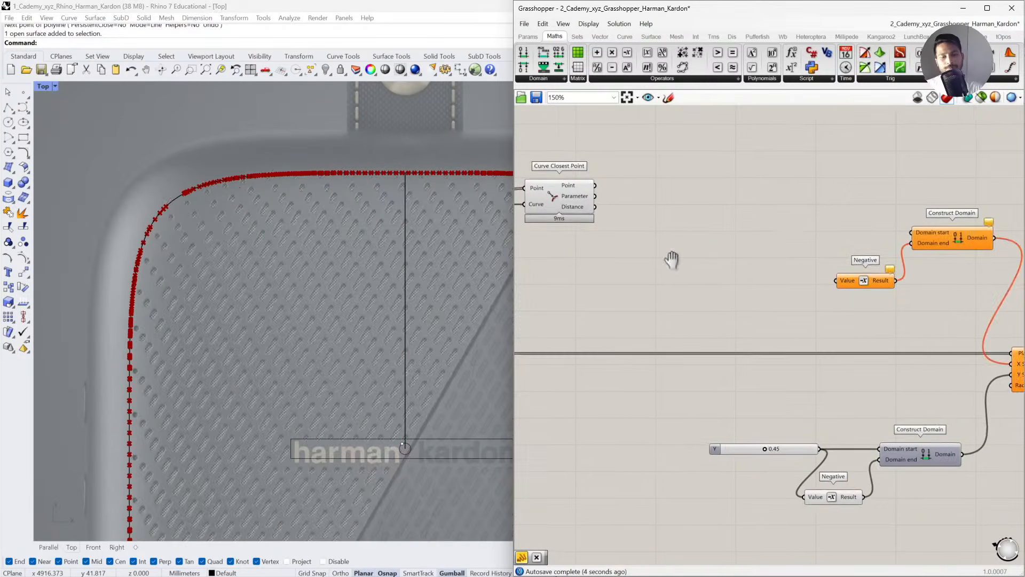
Wire Curve Closest Point's Distance output into the X size's Domain start input and its Negative component's Value input.
{"action": "right_click_drag", "start_coordinate": [670, 258], "coordinate": [735, 262]}
{"action": "mouse_move", "coordinate": [648, 212]}
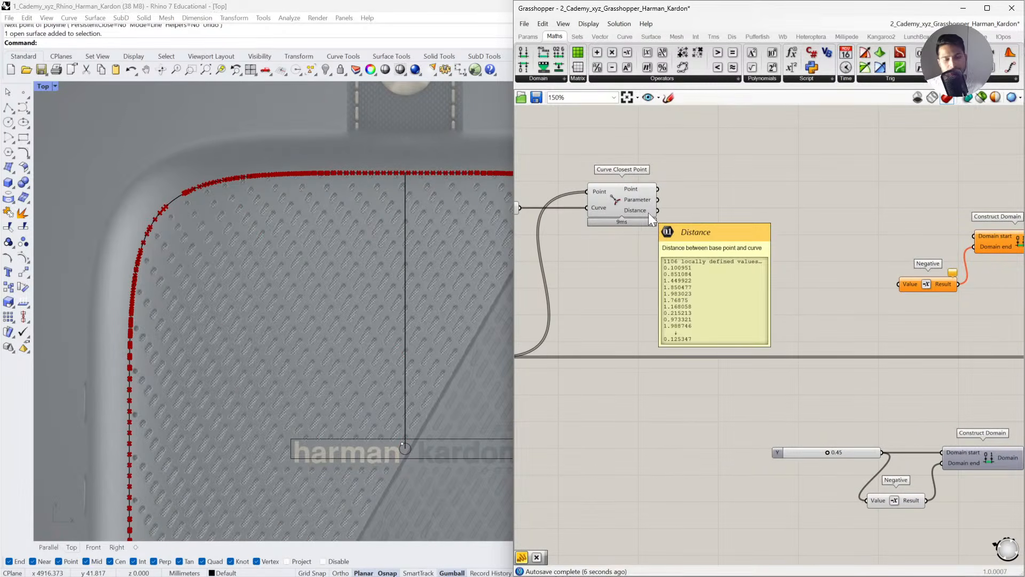
{"action": "left_click_drag", "start_coordinate": [650, 212], "coordinate": [971, 237]}
{"action": "left_click_drag", "start_coordinate": [680, 222], "coordinate": [894, 281]}
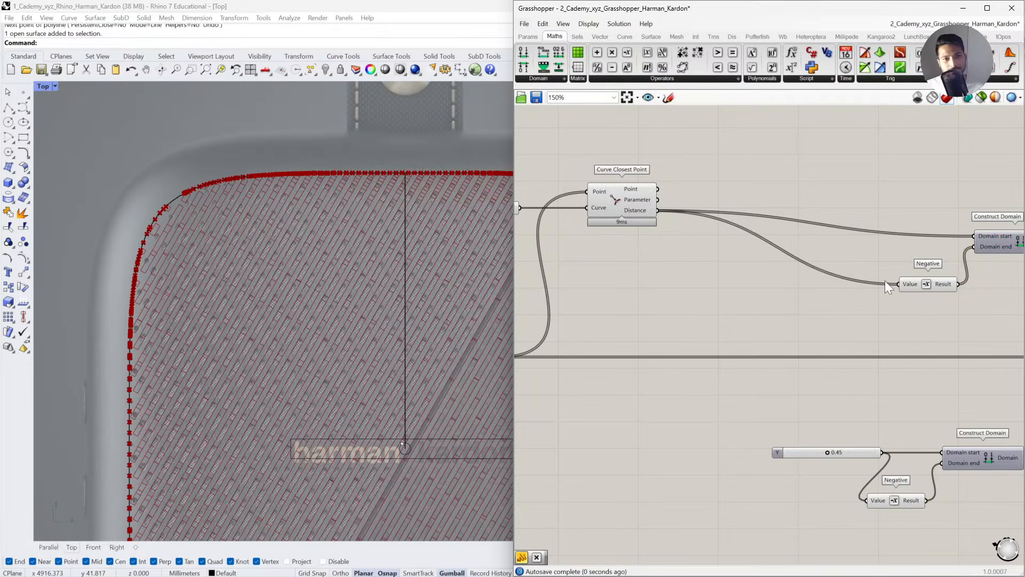
Examine how the distance-driven rectangle lengths compare with the grille holes from the boundary edge toward the centre.
{"action": "scroll", "coordinate": [287, 216], "scroll_direction": "down", "scroll_amount": 5}
{"action": "scroll", "coordinate": [236, 215], "scroll_direction": "up", "scroll_amount": 8}
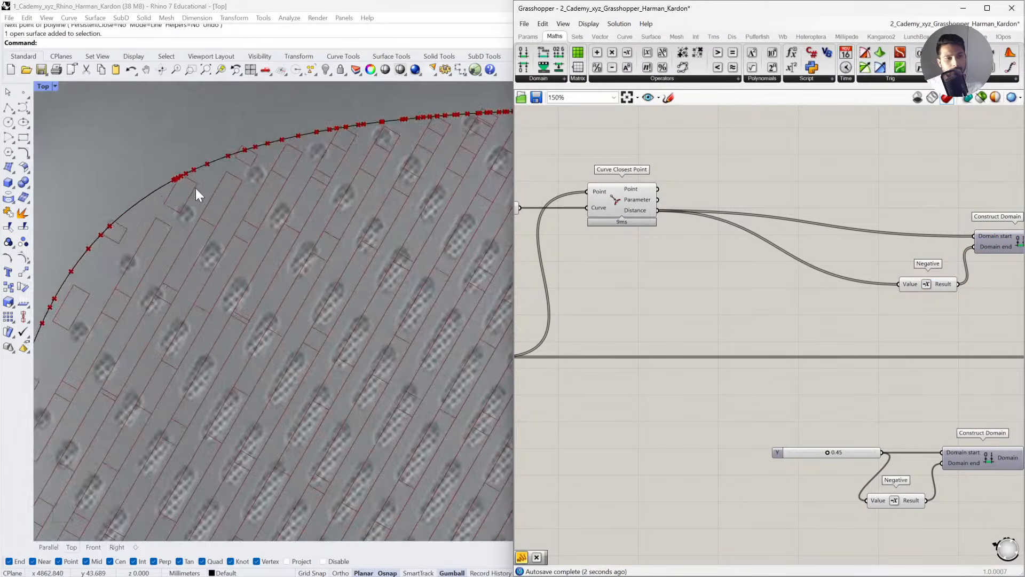
{"action": "scroll", "coordinate": [118, 229], "scroll_direction": "up", "scroll_amount": 3}
{"action": "scroll", "coordinate": [192, 220], "scroll_direction": "down", "scroll_amount": 6}
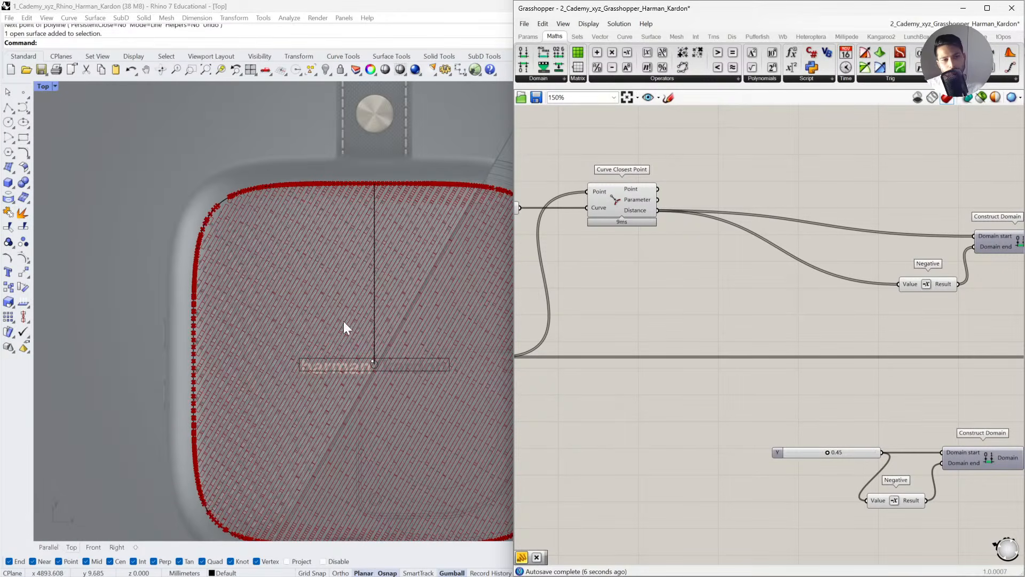
{"action": "scroll", "coordinate": [213, 207], "scroll_direction": "up", "scroll_amount": 3}
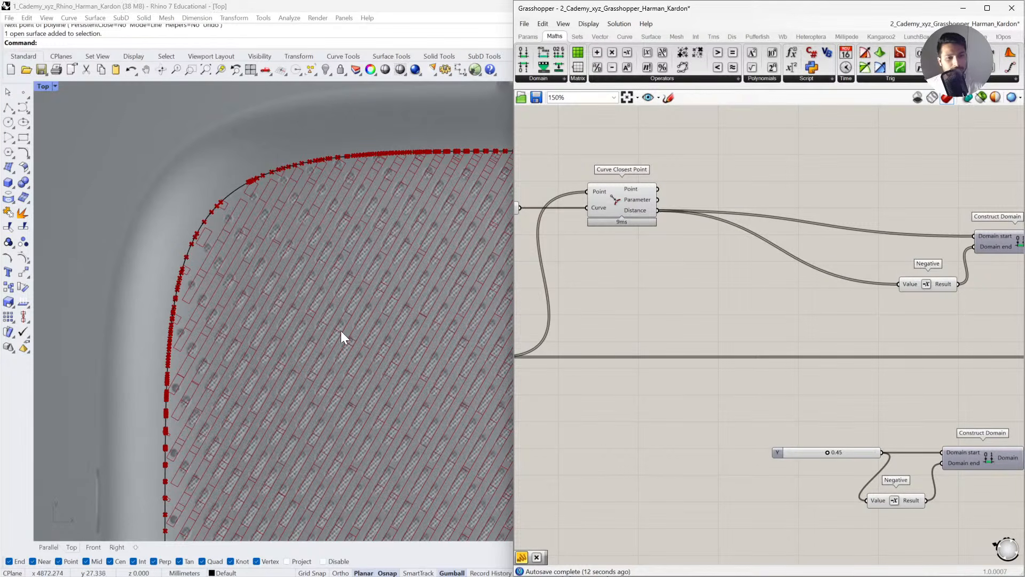
{"action": "scroll", "coordinate": [336, 323], "scroll_direction": "down", "scroll_amount": 3}
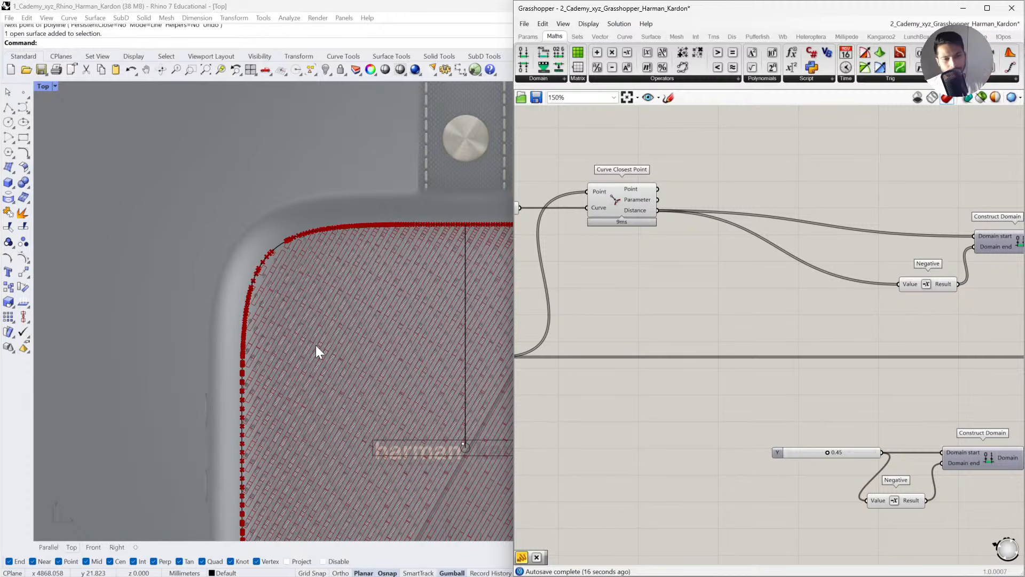
{"action": "scroll", "coordinate": [316, 345], "scroll_direction": "up", "scroll_amount": 4}
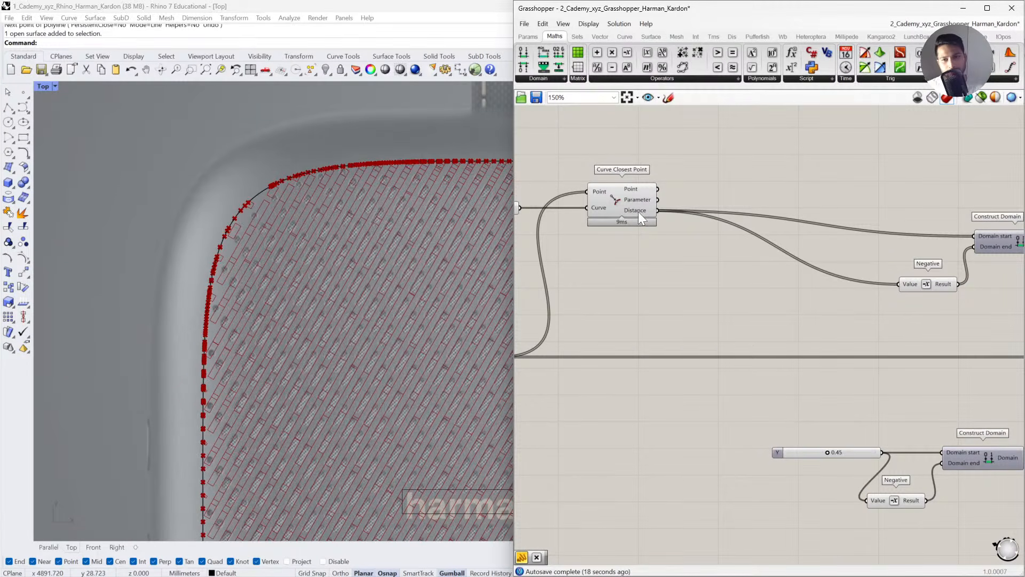
{"action": "mouse_move", "coordinate": [638, 212]}
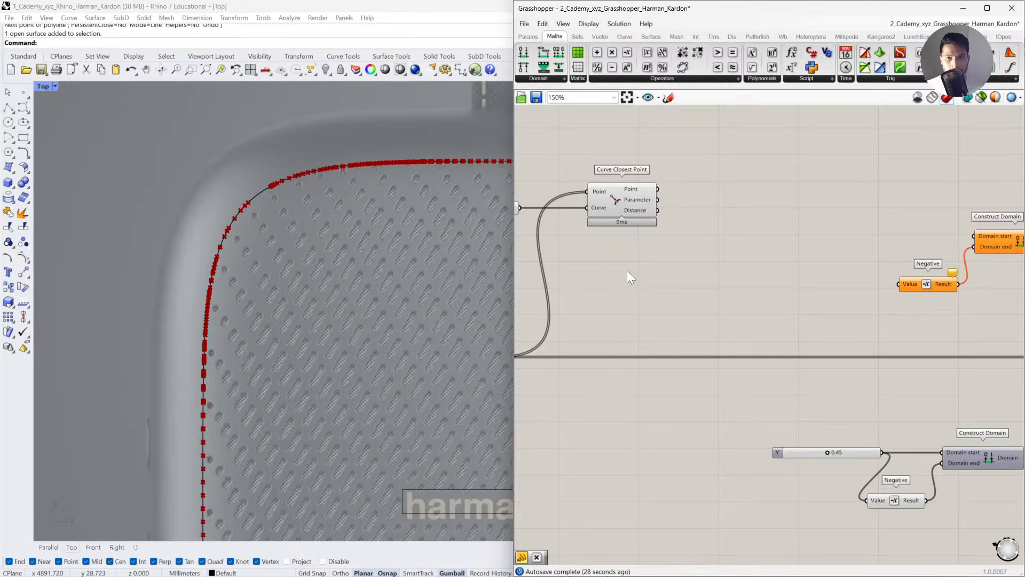
Add a Multiplication component between Curve Closest Point and the X size's Negative component.
{"action": "right_click_drag", "start_coordinate": [627, 271], "coordinate": [746, 275]}
{"action": "left_click", "coordinate": [621, 212]}
{"action": "left_click", "coordinate": [600, 359]}
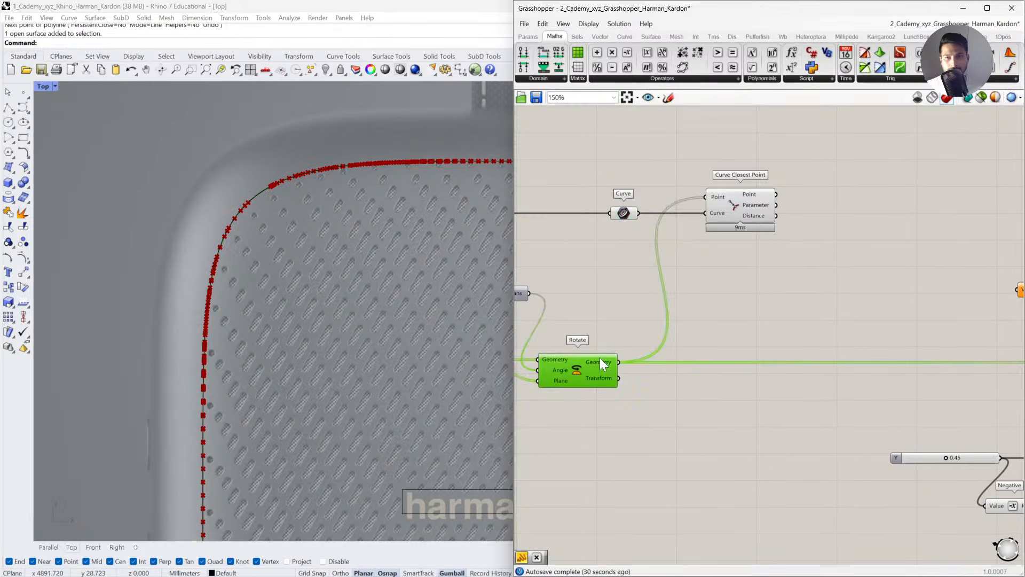
{"action": "left_click", "coordinate": [860, 288]}
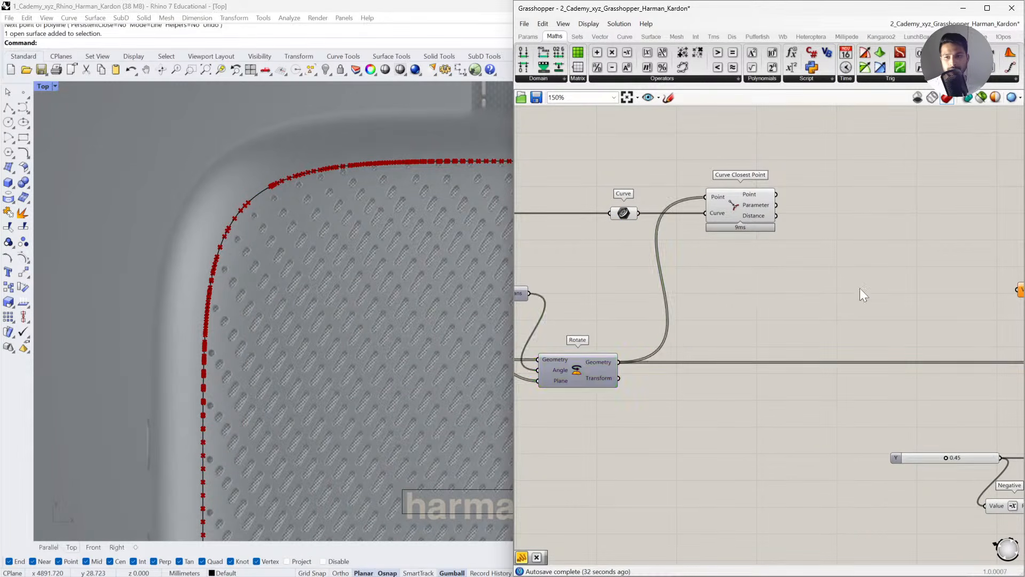
{"action": "right_click_drag", "start_coordinate": [756, 254], "coordinate": [622, 258]}
{"action": "scroll", "coordinate": [627, 222], "scroll_direction": "up", "scroll_amount": 2}
{"action": "double_click", "coordinate": [686, 336]}
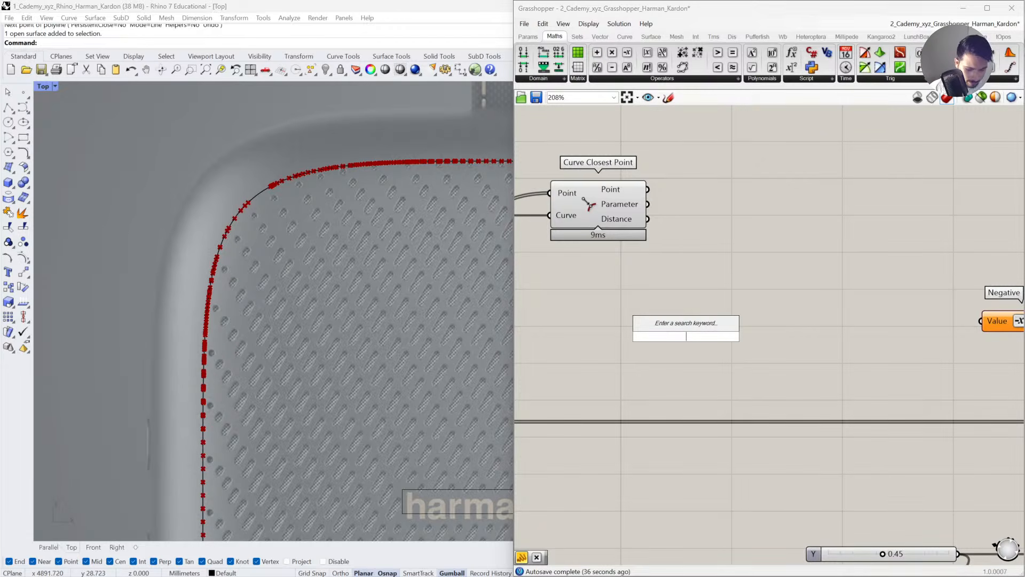
{"action": "type", "text": "mult"}
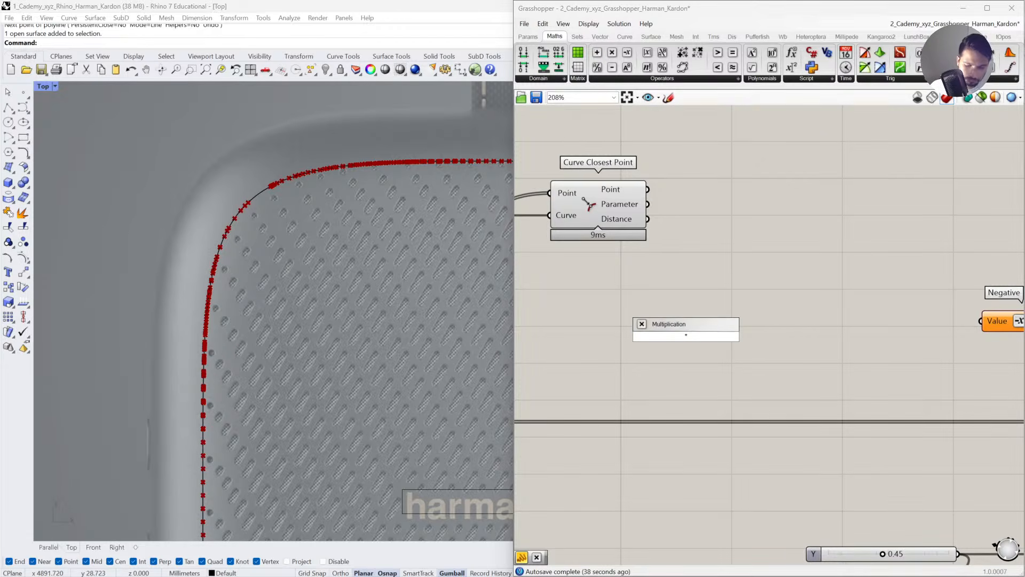
{"action": "key", "text": "Return"}
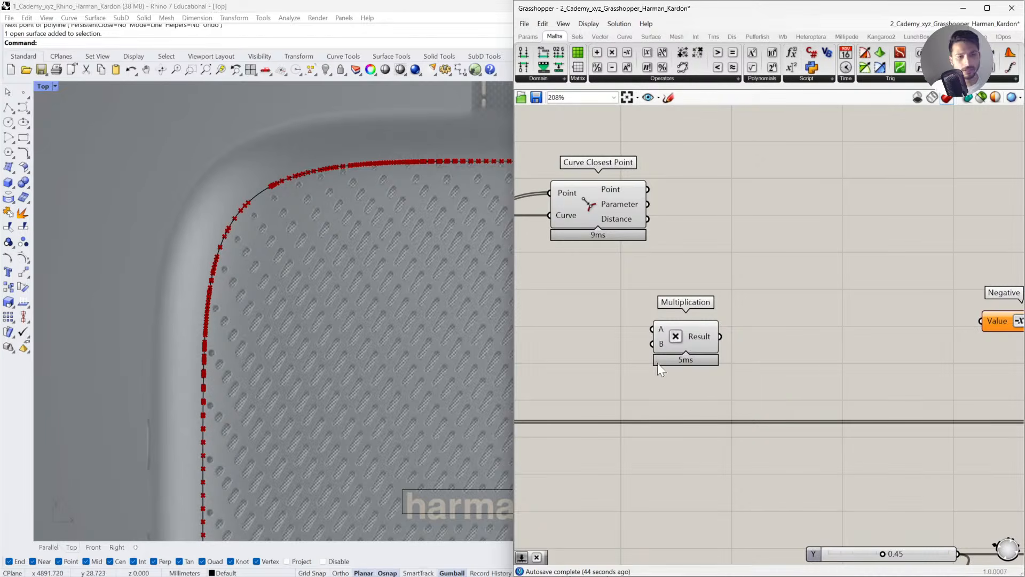
Limit the preview to selected components and examine the Multiple Curves intersection points over the grille holes in the Top view.
{"action": "scroll", "coordinate": [701, 263], "scroll_direction": "down", "scroll_amount": 2}
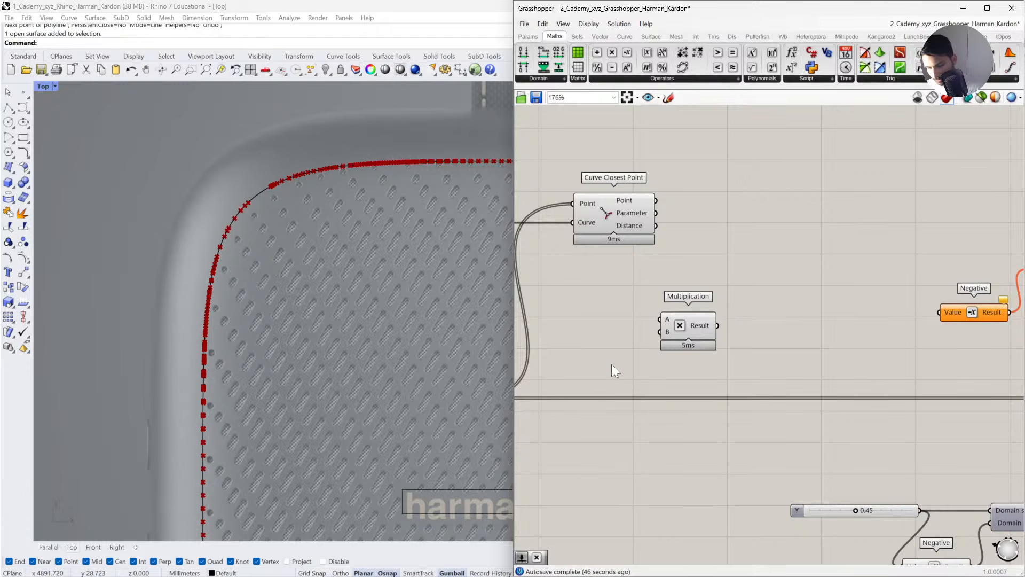
{"action": "scroll", "coordinate": [774, 332], "scroll_direction": "down", "scroll_amount": 5}
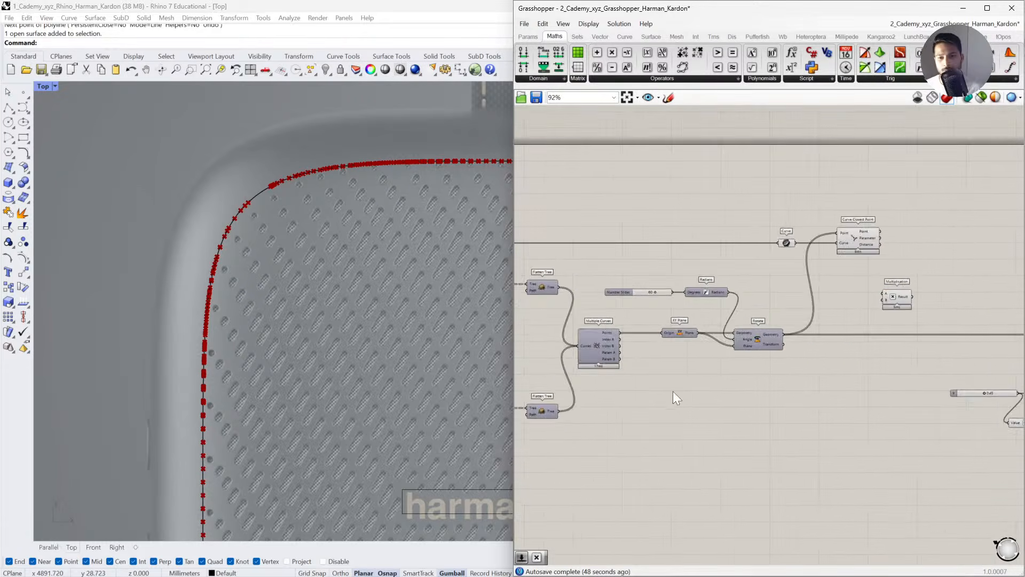
{"action": "right_click_drag", "start_coordinate": [673, 390], "coordinate": [761, 388]}
{"action": "scroll", "coordinate": [845, 366], "scroll_direction": "up", "scroll_amount": 4}
{"action": "left_click", "coordinate": [762, 217]}
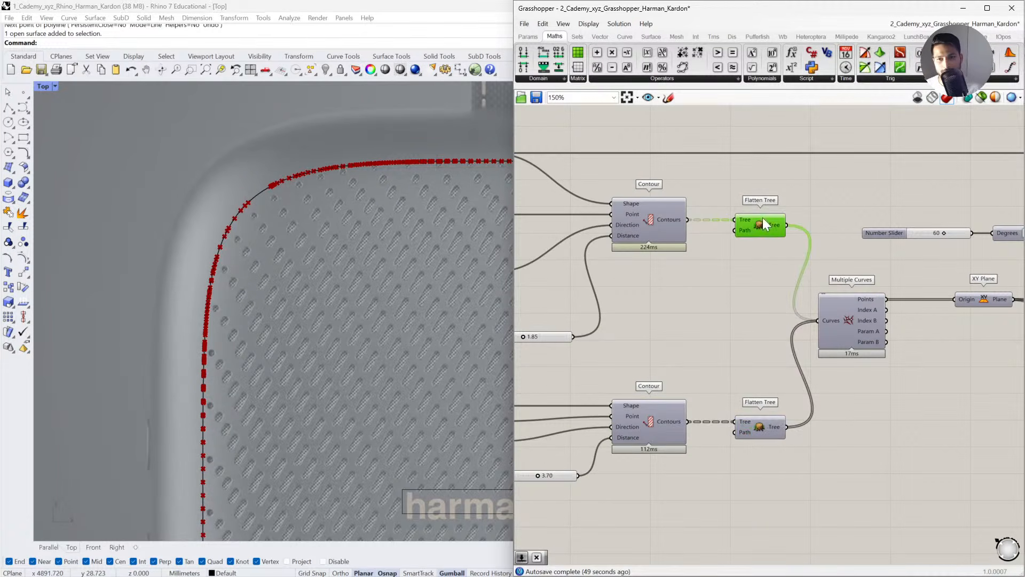
{"action": "left_click", "coordinate": [758, 433], "text": "shift"}
{"action": "left_click", "coordinate": [852, 325]}
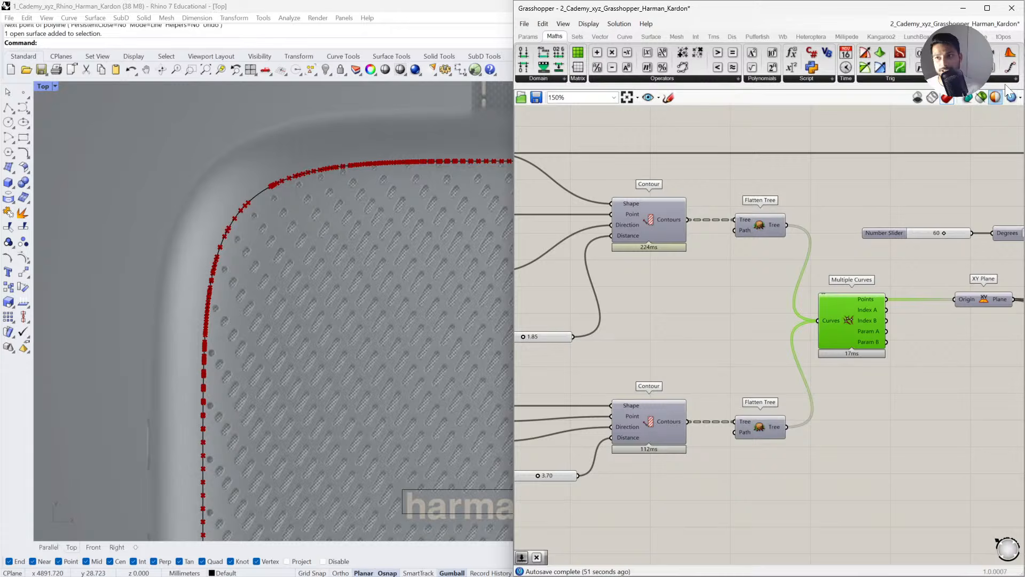
{"action": "left_click", "coordinate": [982, 100]}
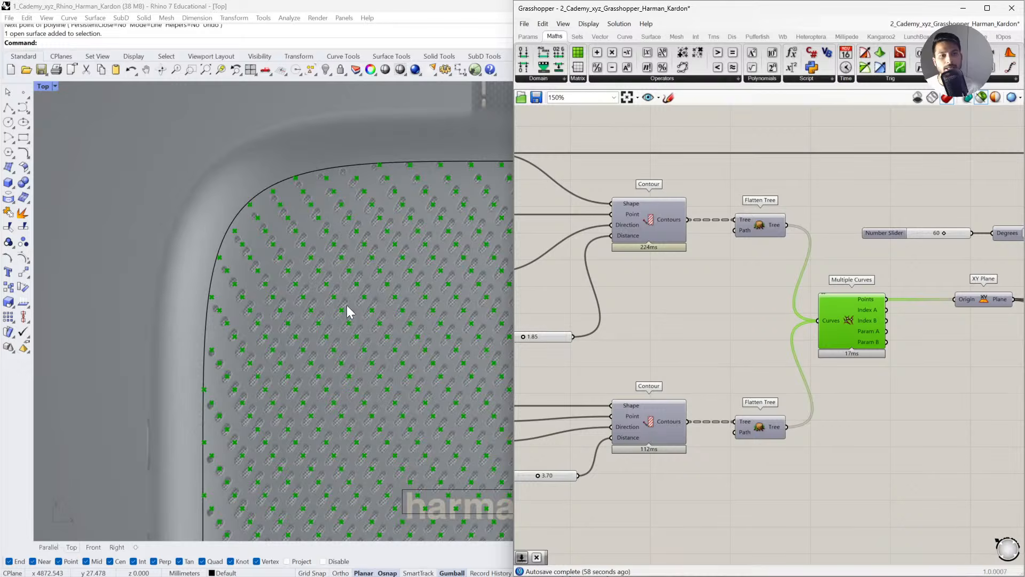
{"action": "right_click_drag", "start_coordinate": [348, 312], "coordinate": [260, 265]}
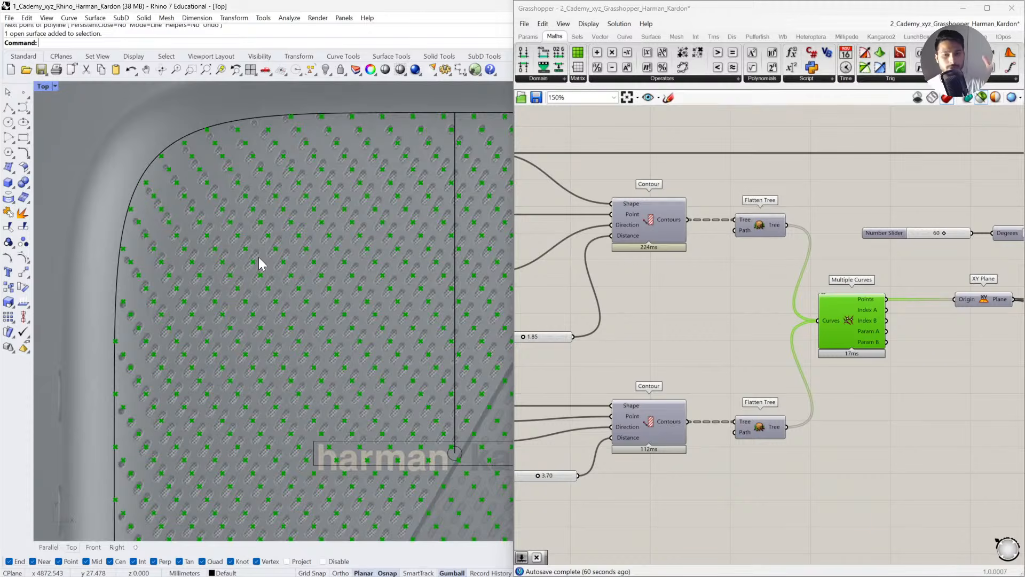
Compare the contour lines of both Contour components with the Multiple Curves intersection points across the grille.
{"action": "left_click", "coordinate": [642, 231]}
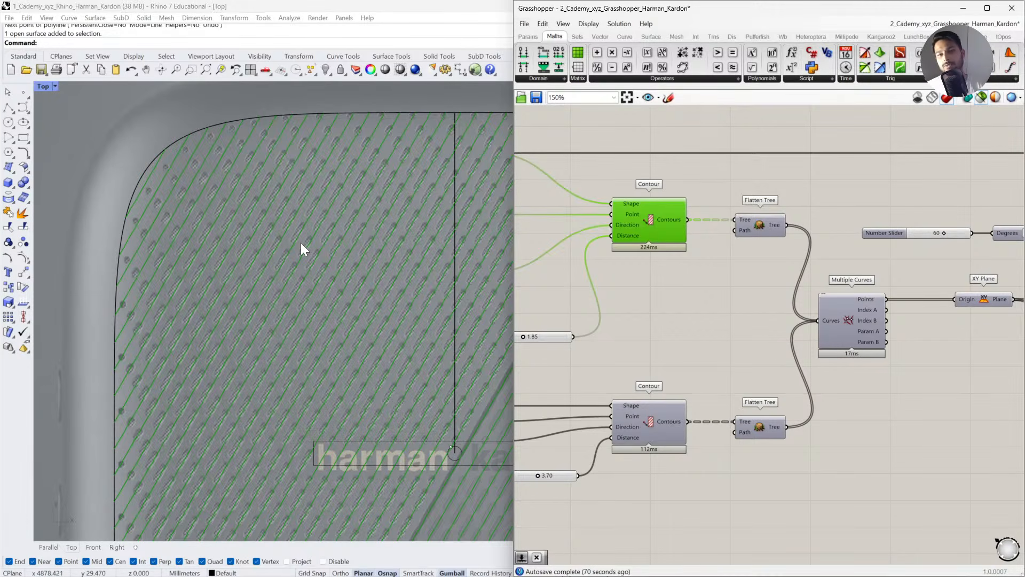
{"action": "left_click", "coordinate": [875, 316]}
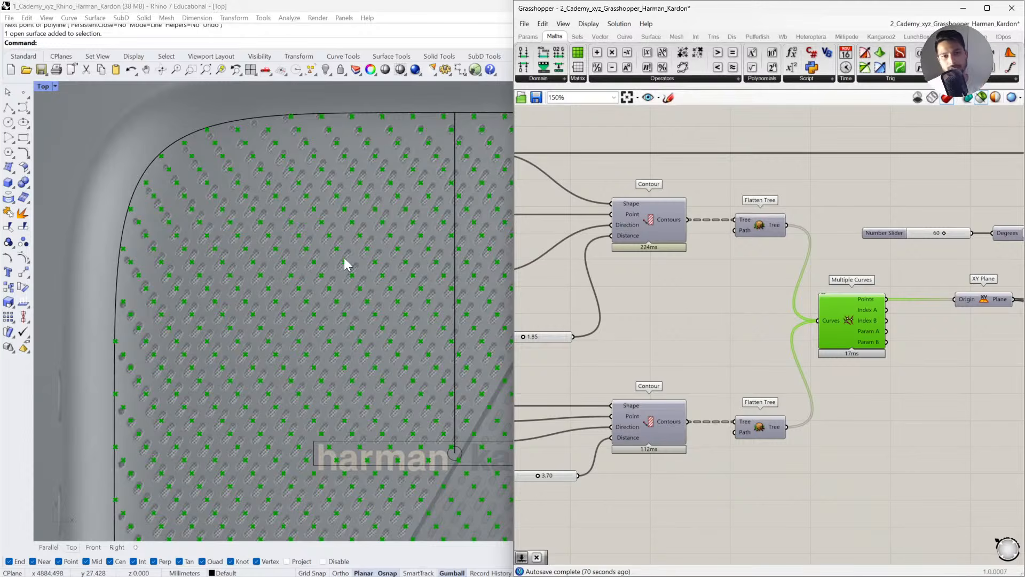
{"action": "left_click", "coordinate": [663, 427]}
{"action": "left_click", "coordinate": [647, 224]}
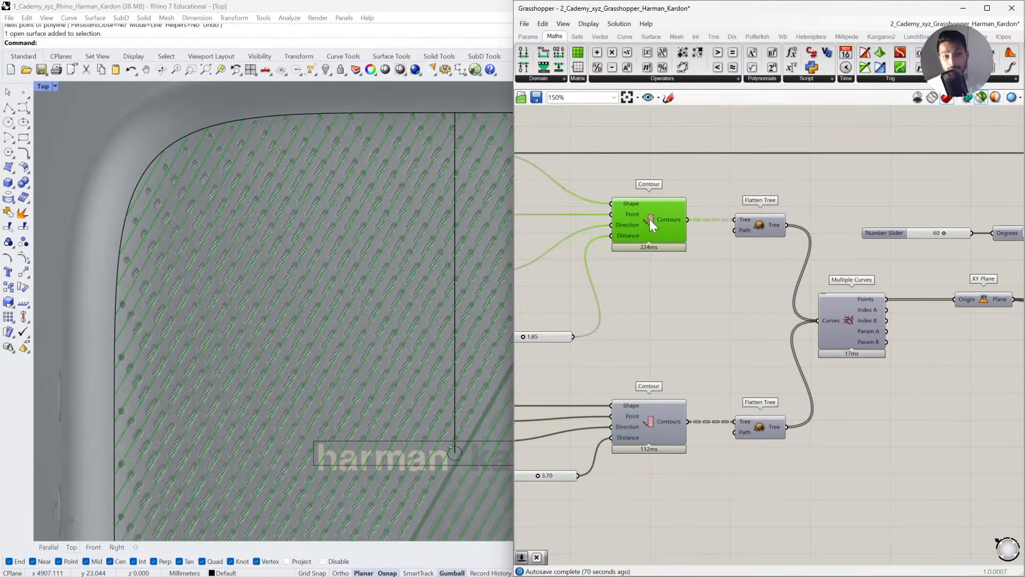
{"action": "left_click", "coordinate": [635, 425]}
{"action": "mouse_move", "coordinate": [635, 425]}
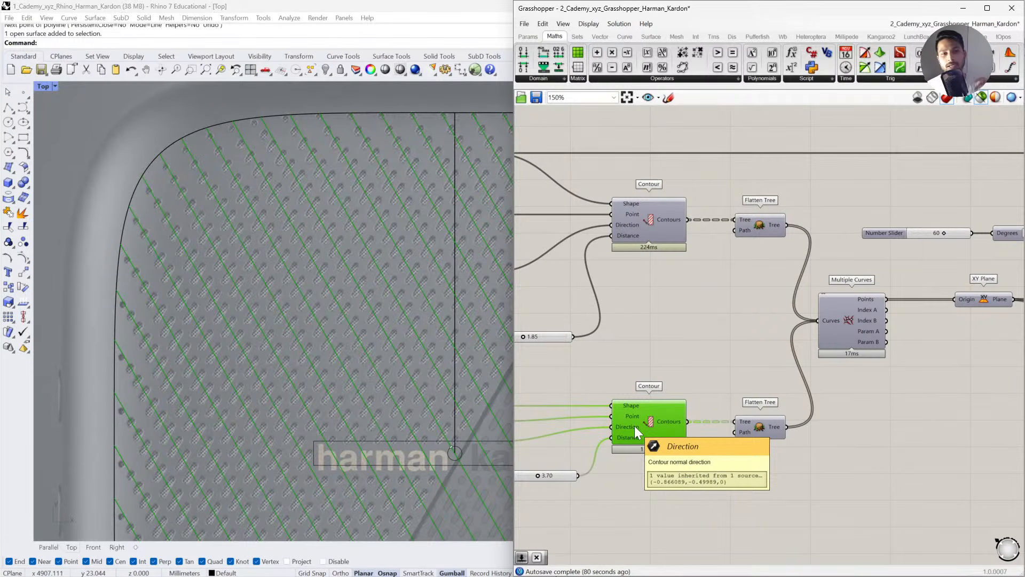
{"action": "left_click", "coordinate": [830, 338]}
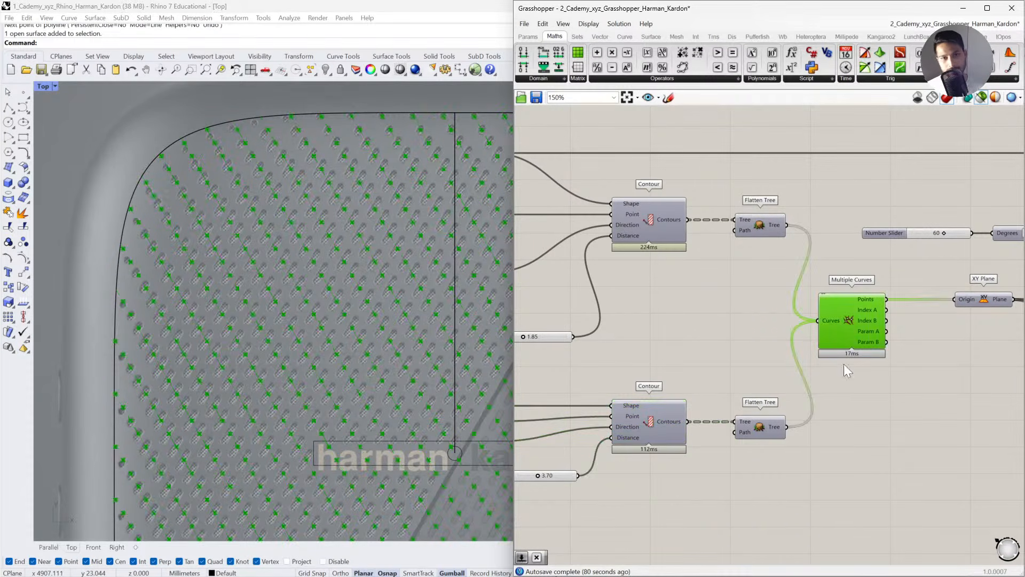
{"action": "right_click_drag", "start_coordinate": [895, 408], "coordinate": [574, 389]}
{"action": "right_click_drag", "start_coordinate": [1011, 381], "coordinate": [779, 441]}
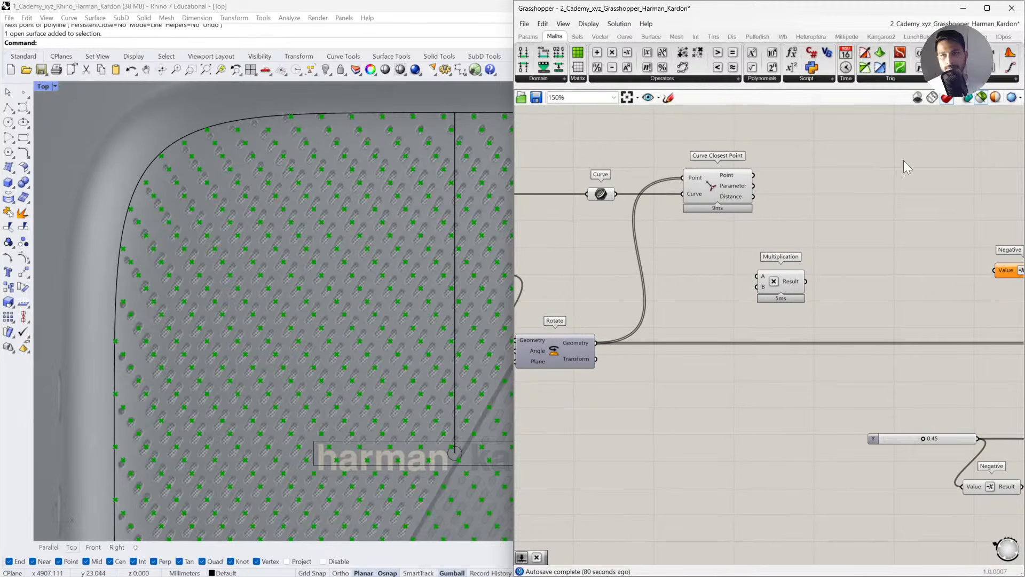
Restore the preview of all components and inspect Curve Closest Point's points along the grille boundary.
{"action": "left_click", "coordinate": [920, 138]}
{"action": "right_click_drag", "start_coordinate": [766, 211], "coordinate": [861, 226]}
{"action": "left_click", "coordinate": [982, 98]}
{"action": "left_click", "coordinate": [809, 203]}
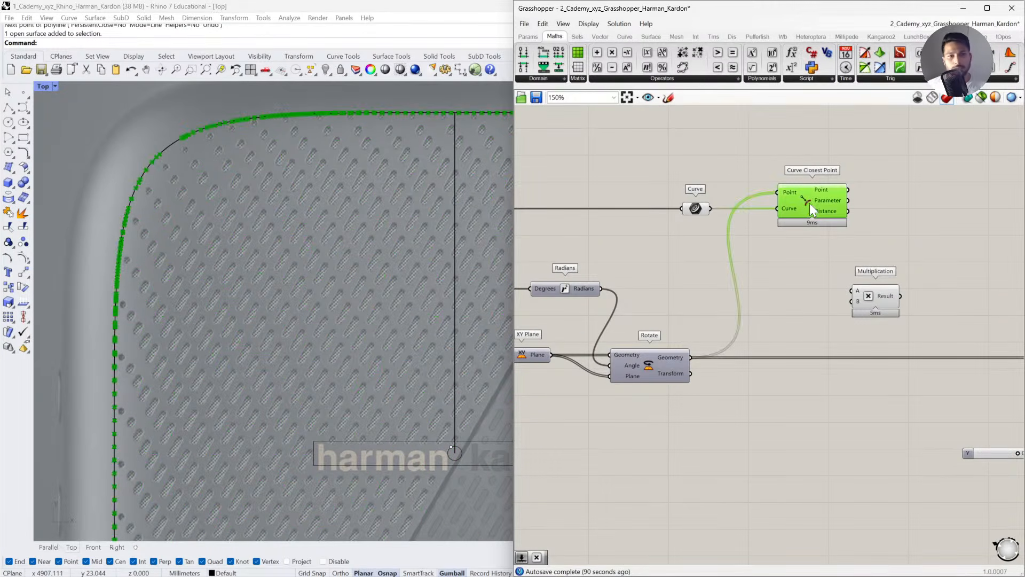
{"action": "scroll", "coordinate": [255, 219], "scroll_direction": "down", "scroll_amount": 3}
{"action": "scroll", "coordinate": [841, 224], "scroll_direction": "up", "scroll_amount": 2}
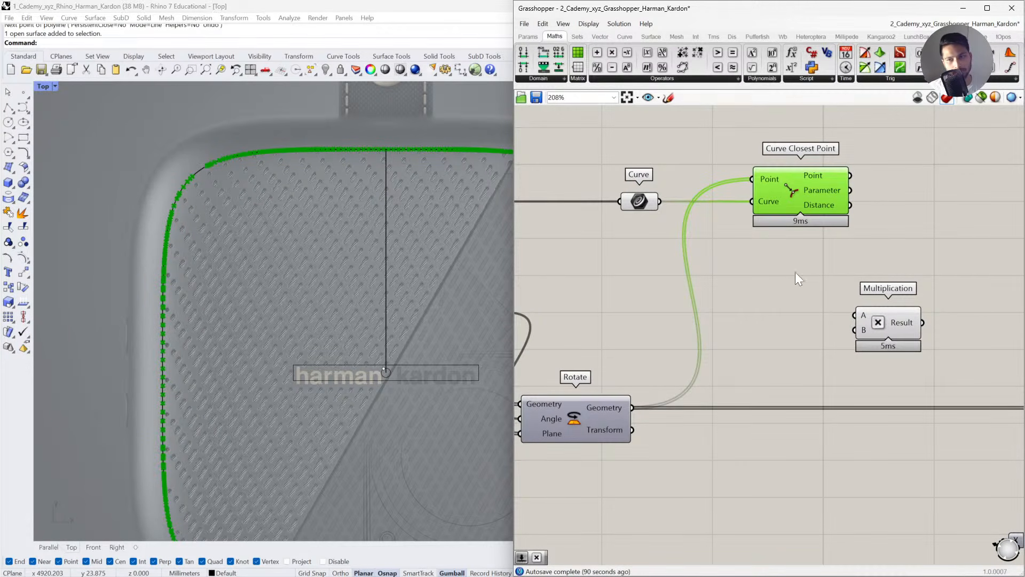
Move the Multiplication component beside Curve Closest Point and wire the Distance output into its A input.
{"action": "right_click_drag", "start_coordinate": [799, 277], "coordinate": [699, 279]}
{"action": "left_click_drag", "start_coordinate": [814, 332], "coordinate": [819, 227]}
{"action": "left_click_drag", "start_coordinate": [750, 207], "coordinate": [842, 219]}
{"action": "right_click_drag", "start_coordinate": [848, 262], "coordinate": [730, 275]}
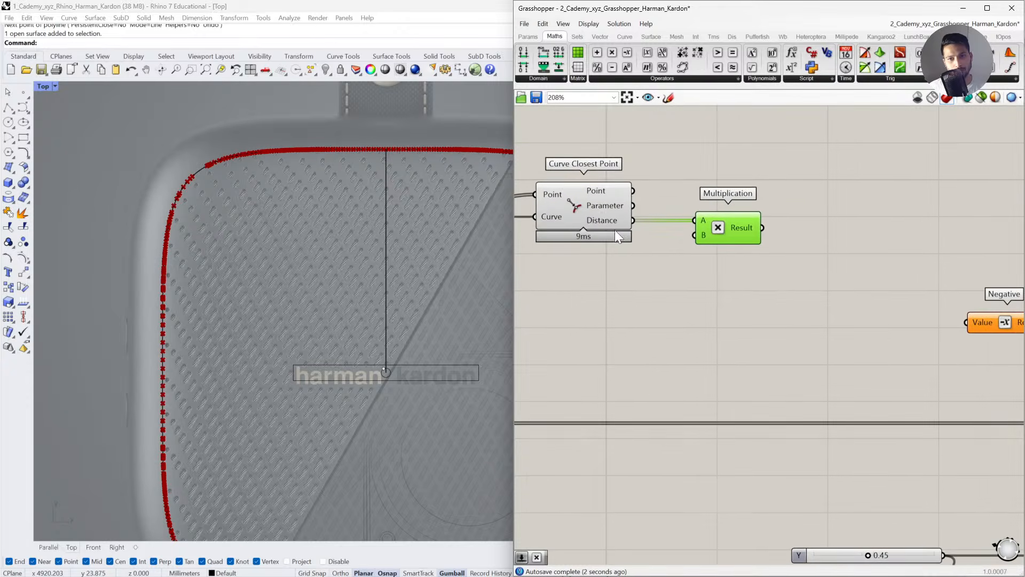
Add a number slider set to 0.25 below Curve Closest Point and wire it into Multiplication's B input.
{"action": "double_click", "coordinate": [638, 271]}
{"action": "type", "text": "0.25"}
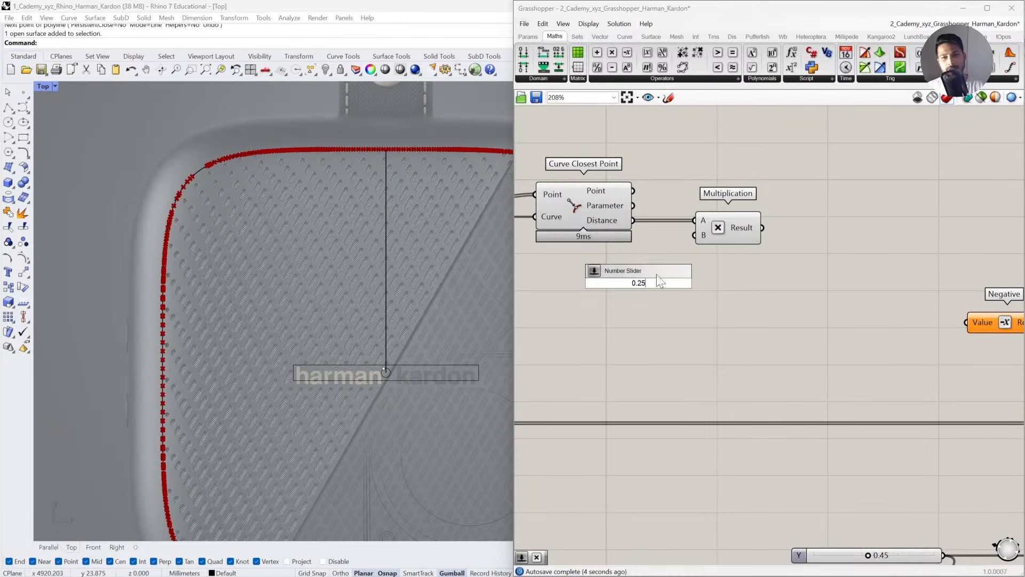
{"action": "key", "text": "Return"}
{"action": "left_click_drag", "start_coordinate": [718, 286], "coordinate": [694, 283]}
{"action": "scroll", "coordinate": [741, 275], "scroll_direction": "down", "scroll_amount": 2}
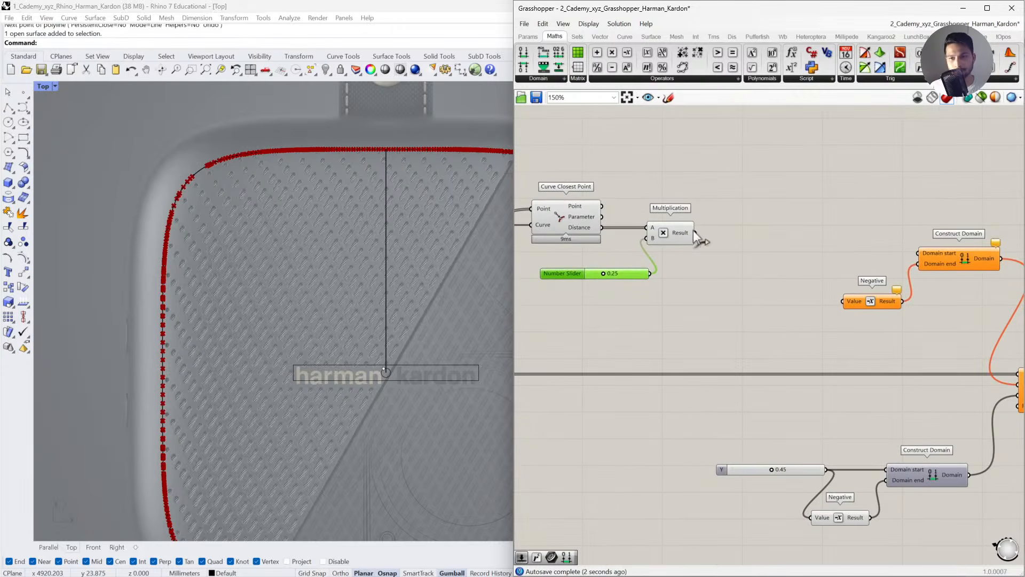
Wire Multiplication's Result into the X size's Domain start and Negative Value inputs, and set the multiplier slider to 0.04.
{"action": "left_click_drag", "start_coordinate": [695, 233], "coordinate": [919, 253]}
{"action": "left_click_drag", "start_coordinate": [702, 240], "coordinate": [842, 301]}
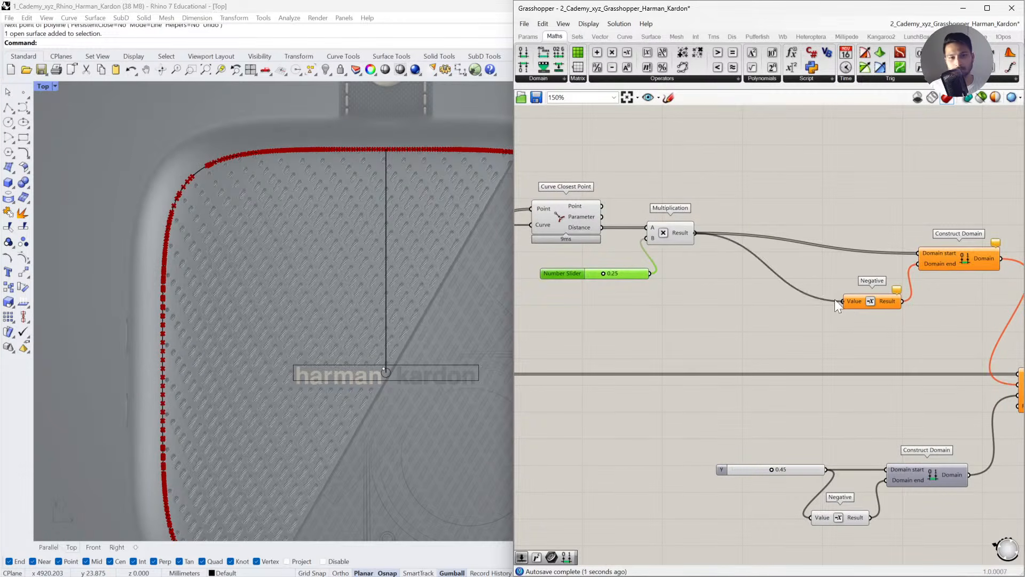
{"action": "left_click_drag", "start_coordinate": [605, 276], "coordinate": [593, 277]}
Examine how the scaled rectangles grow from the boundary curve towards the centre of the grille.
{"action": "scroll", "coordinate": [356, 277], "scroll_direction": "down", "scroll_amount": 5}
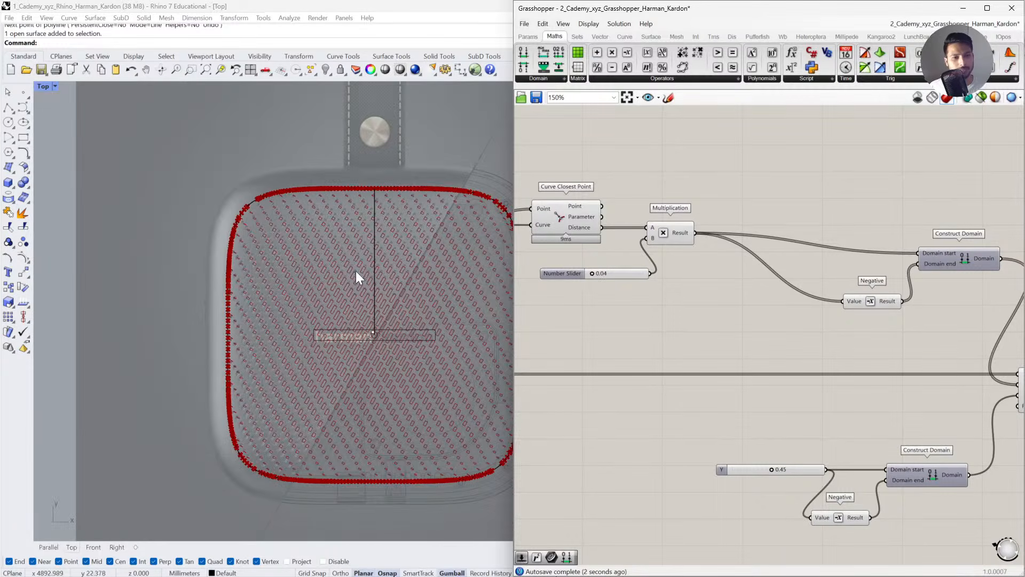
{"action": "scroll", "coordinate": [361, 307], "scroll_direction": "up", "scroll_amount": 4}
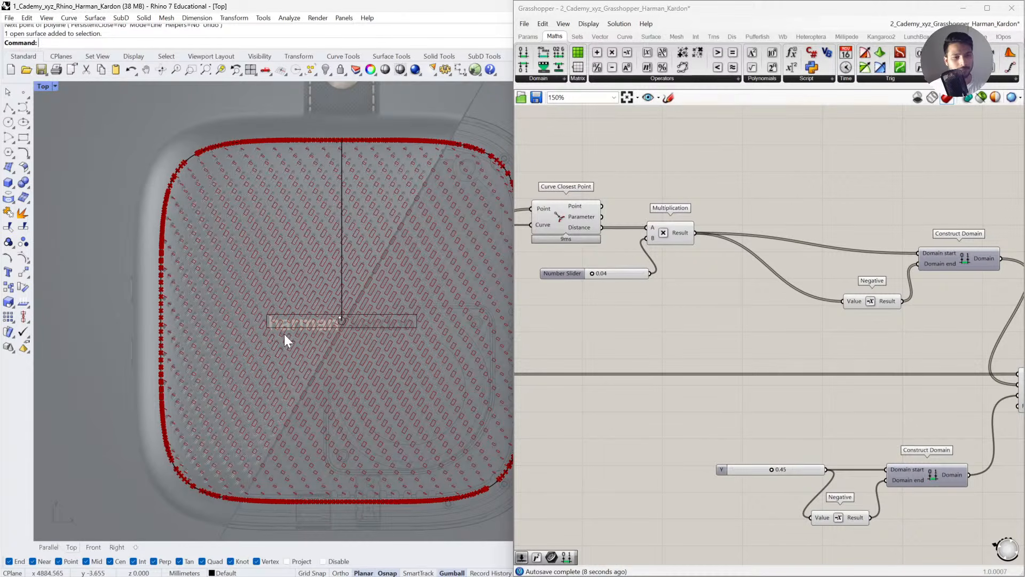
{"action": "right_click_drag", "start_coordinate": [609, 279], "coordinate": [718, 258]}
{"action": "mouse_move", "coordinate": [705, 216]}
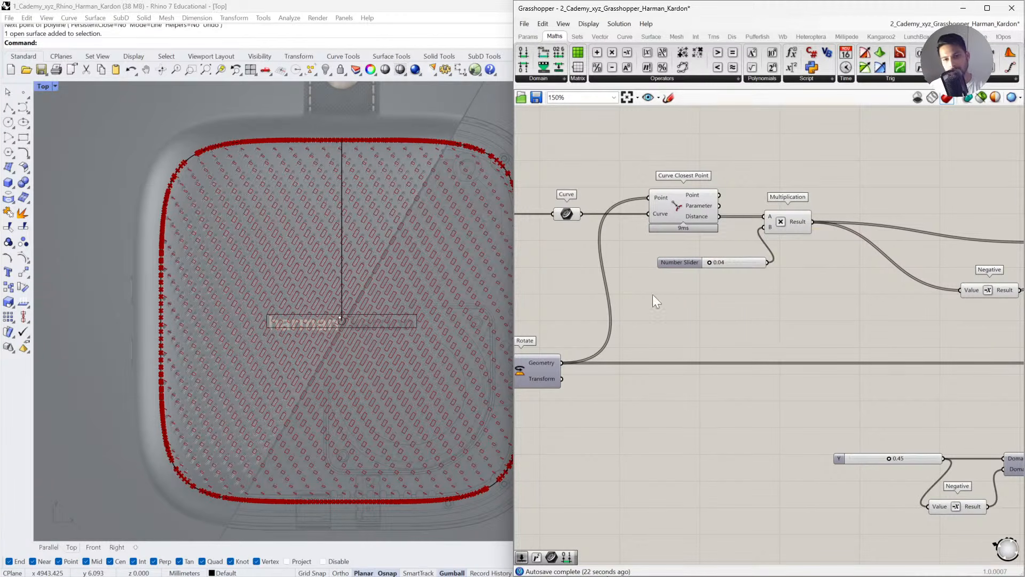
{"action": "scroll", "coordinate": [326, 318], "scroll_direction": "down", "scroll_amount": 8}
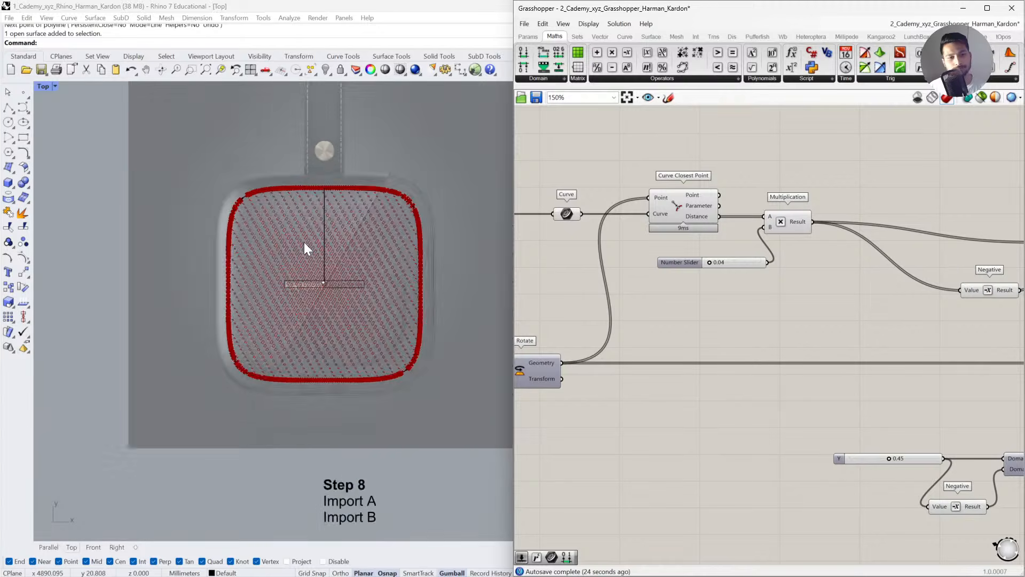
{"action": "scroll", "coordinate": [323, 270], "scroll_direction": "up", "scroll_amount": 8}
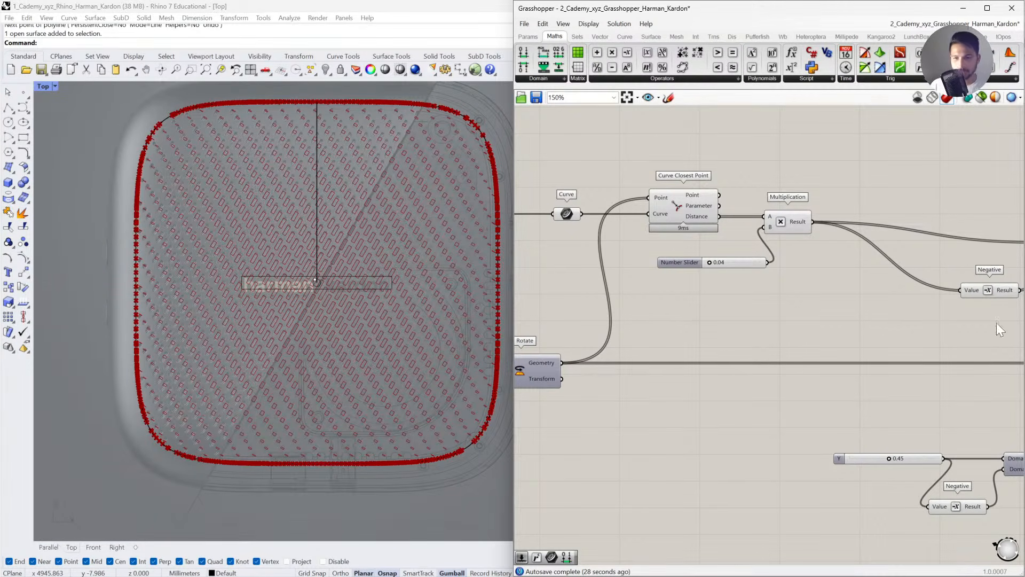
Rearrange the X size's Negative, Construct Domain and Multiplication components into a compact group ahead of the Rectangle component.
{"action": "scroll", "coordinate": [997, 323], "scroll_direction": "down", "scroll_amount": 3}
{"action": "right_click_drag", "start_coordinate": [926, 278], "coordinate": [763, 274]}
{"action": "scroll", "coordinate": [763, 273], "scroll_direction": "up", "scroll_amount": 2}
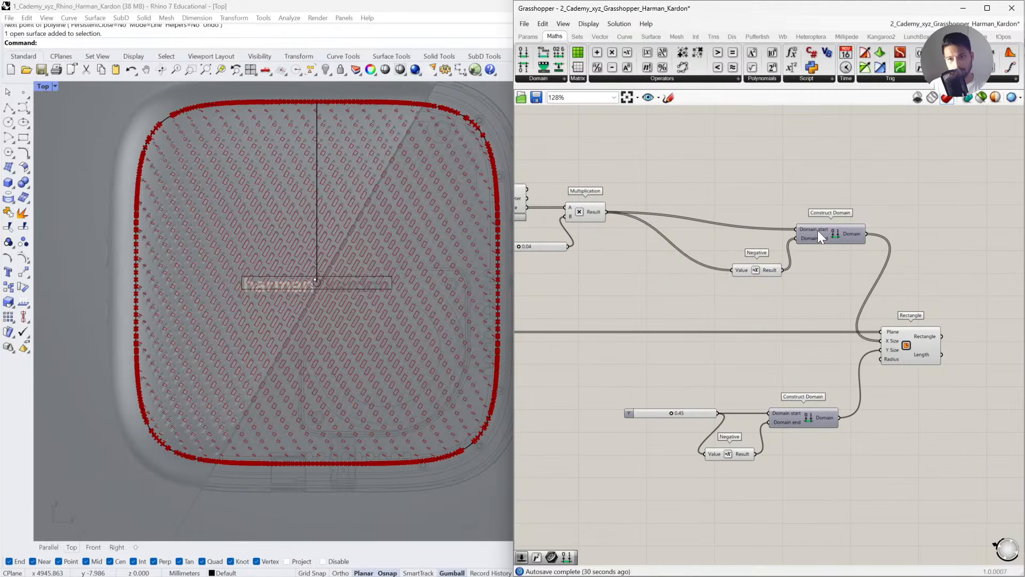
{"action": "left_click", "coordinate": [694, 268]}
{"action": "left_click", "coordinate": [707, 220]}
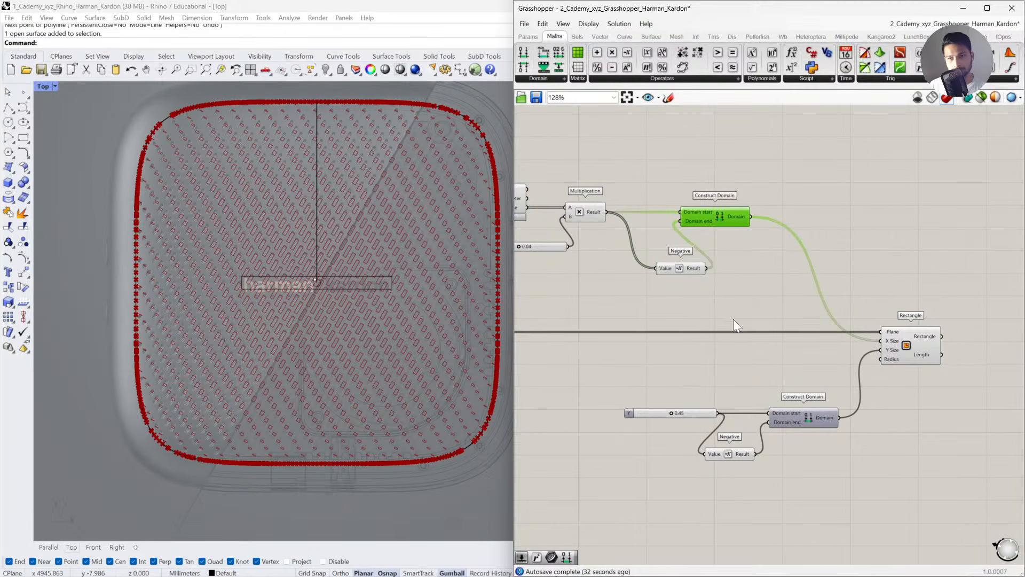
{"action": "left_click_drag", "start_coordinate": [728, 291], "coordinate": [666, 213]}
{"action": "left_click", "coordinate": [613, 270]}
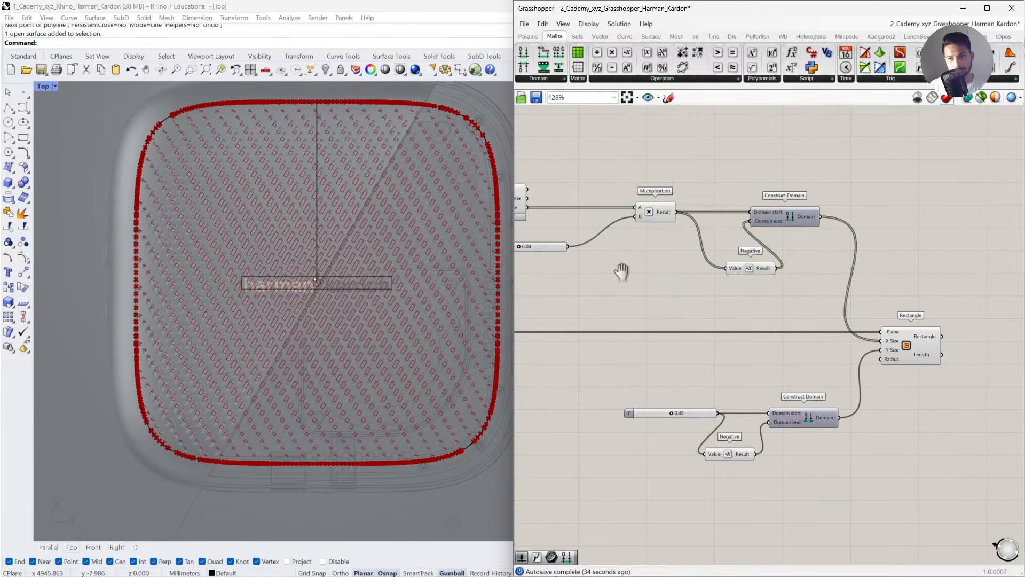
Set the number slider feeding Multiplication's B input to 0.03.
{"action": "scroll", "coordinate": [613, 270], "scroll_direction": "down", "scroll_amount": 1}
{"action": "right_click_drag", "start_coordinate": [613, 270], "coordinate": [831, 287]}
{"action": "right_click_drag", "start_coordinate": [734, 293], "coordinate": [700, 314]}
{"action": "scroll", "coordinate": [676, 322], "scroll_direction": "up", "scroll_amount": 1}
{"action": "scroll", "coordinate": [676, 322], "scroll_direction": "up", "scroll_amount": 3}
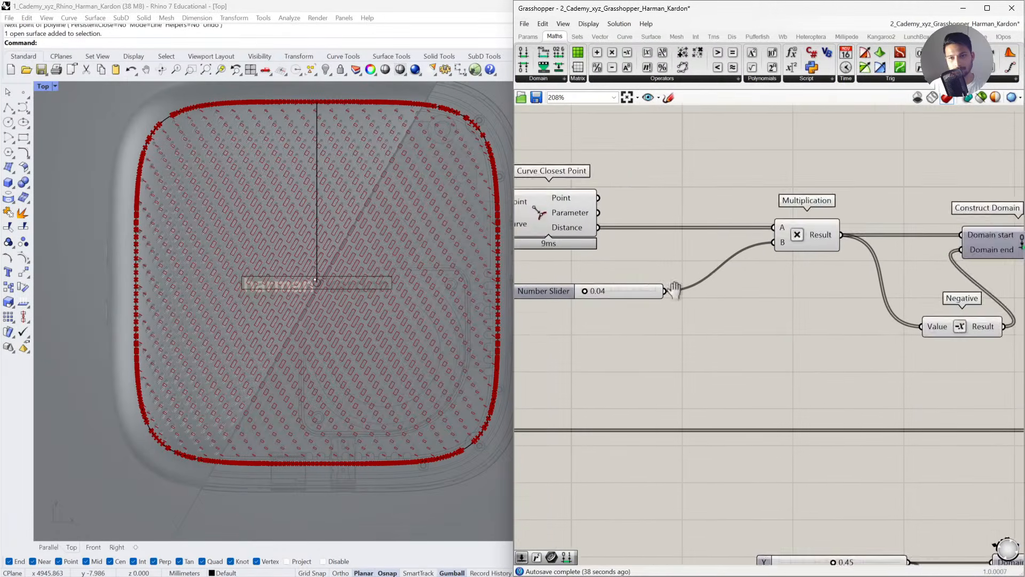
{"action": "mouse_move", "coordinate": [682, 315]}
{"action": "left_mouse_down"}
{"action": "mouse_move", "coordinate": [716, 314]}
{"action": "mouse_move", "coordinate": [683, 316]}
{"action": "left_mouse_up"}
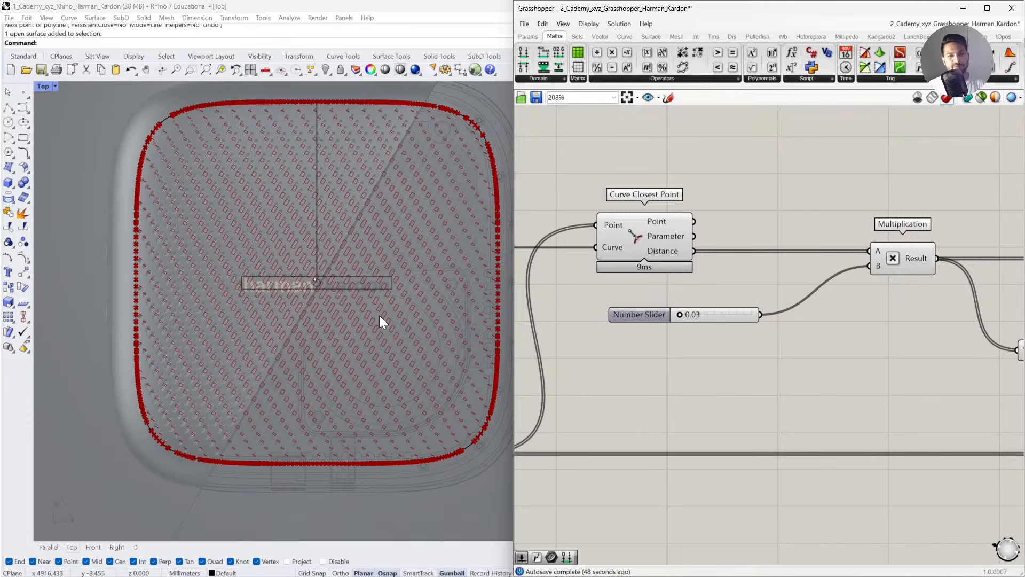
{"action": "scroll", "coordinate": [694, 323], "scroll_direction": "up", "scroll_amount": 3}
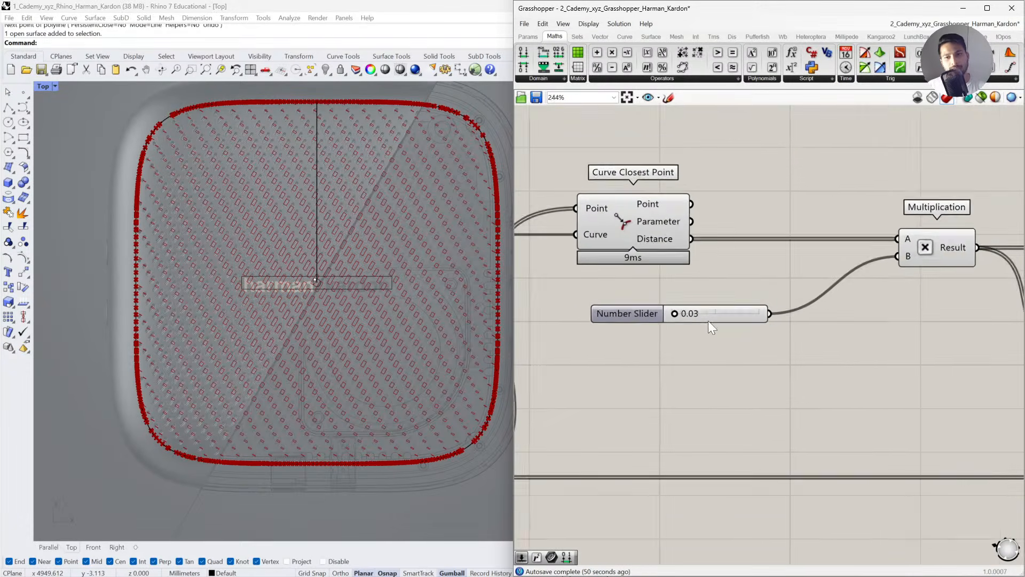
{"action": "left_click", "coordinate": [695, 312]}
{"action": "left_click", "coordinate": [702, 341]}
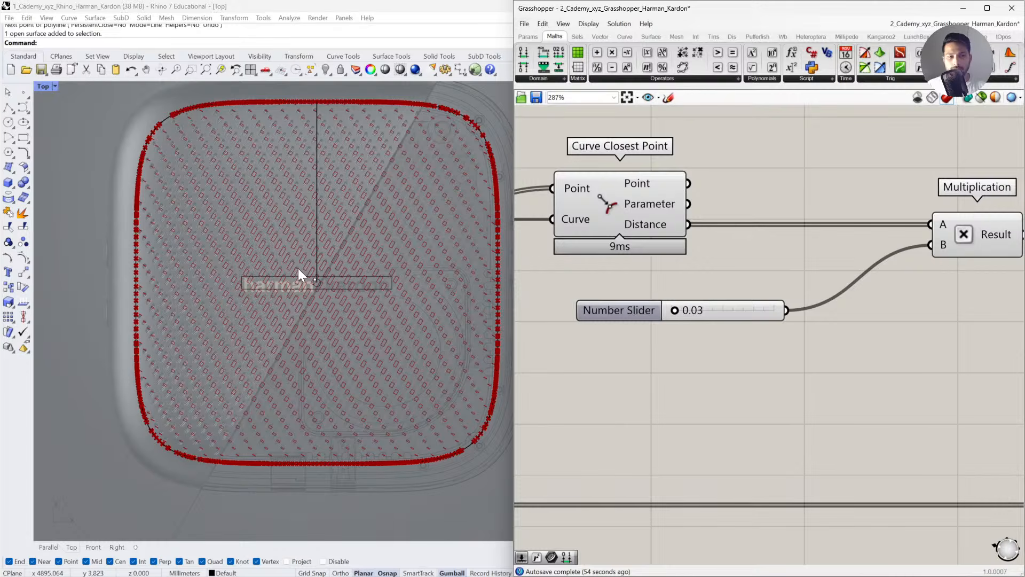
Delete the Multiplication component and its number slider between Curve Closest Point and the X size's Construct Domain.
{"action": "scroll", "coordinate": [302, 278], "scroll_direction": "up", "scroll_amount": 2}
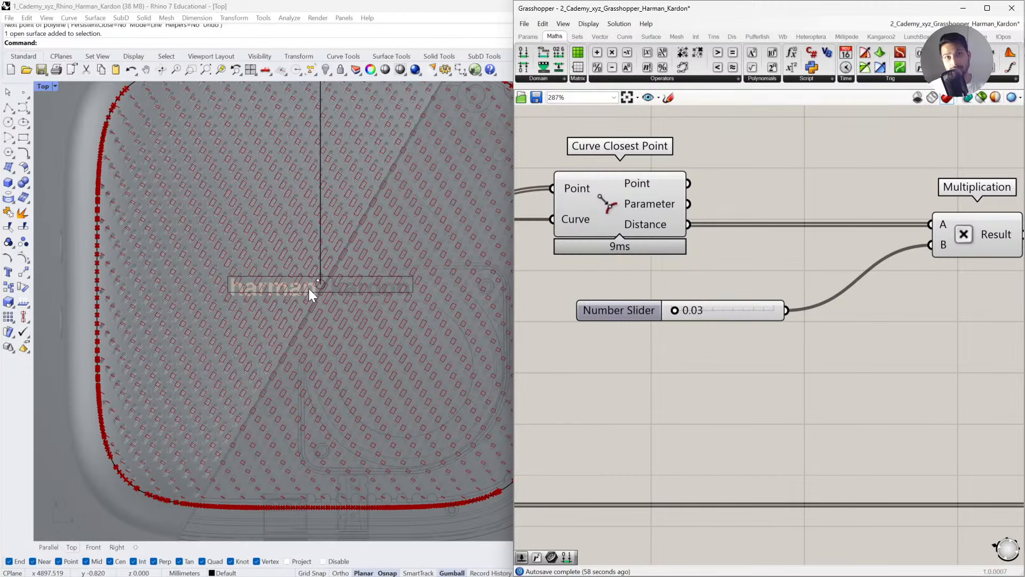
{"action": "right_click_drag", "start_coordinate": [270, 238], "coordinate": [302, 351]}
{"action": "scroll", "coordinate": [224, 207], "scroll_direction": "up", "scroll_amount": 4}
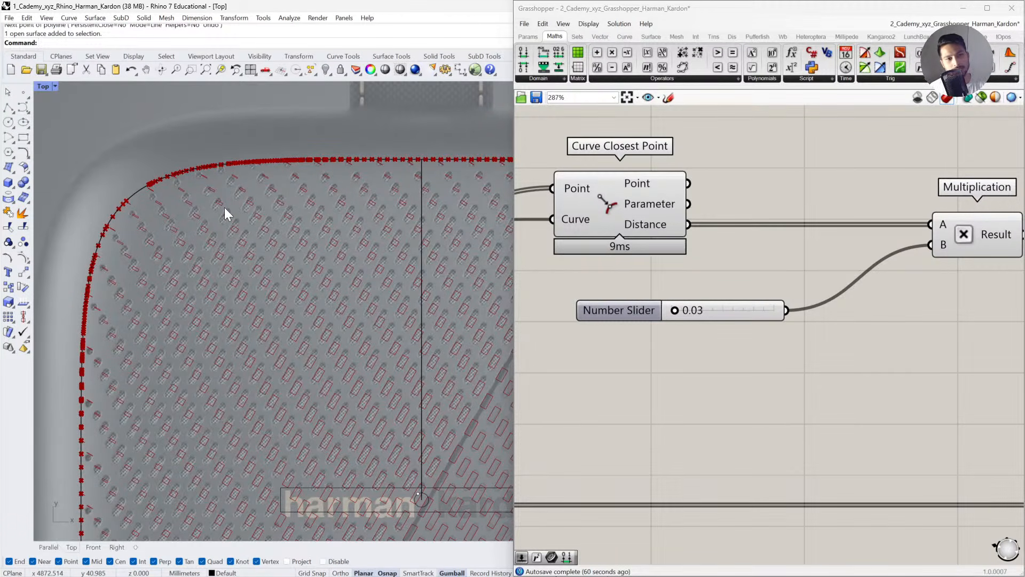
{"action": "scroll", "coordinate": [749, 326], "scroll_direction": "down", "scroll_amount": 2}
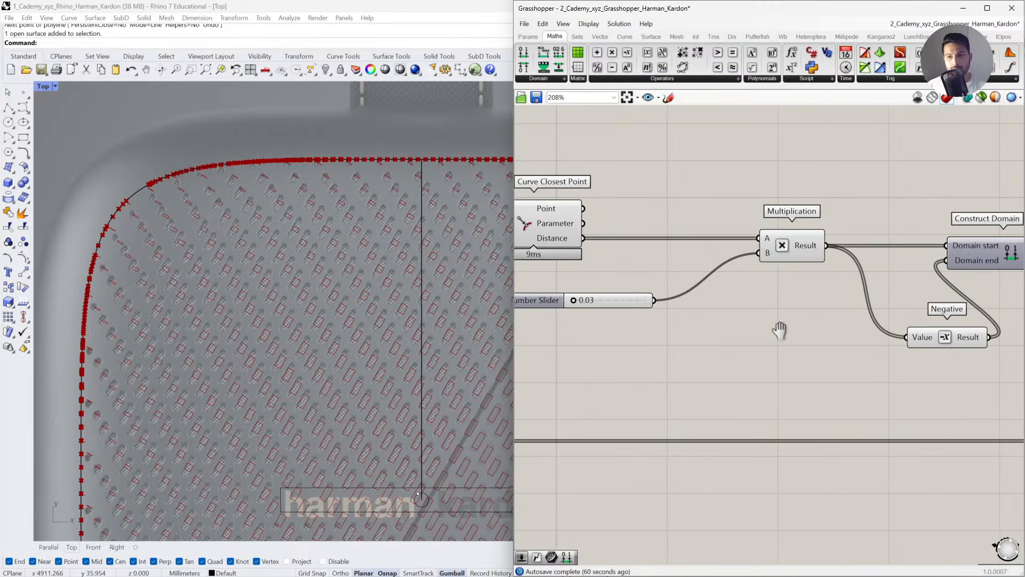
{"action": "left_click_drag", "start_coordinate": [822, 346], "coordinate": [632, 198]}
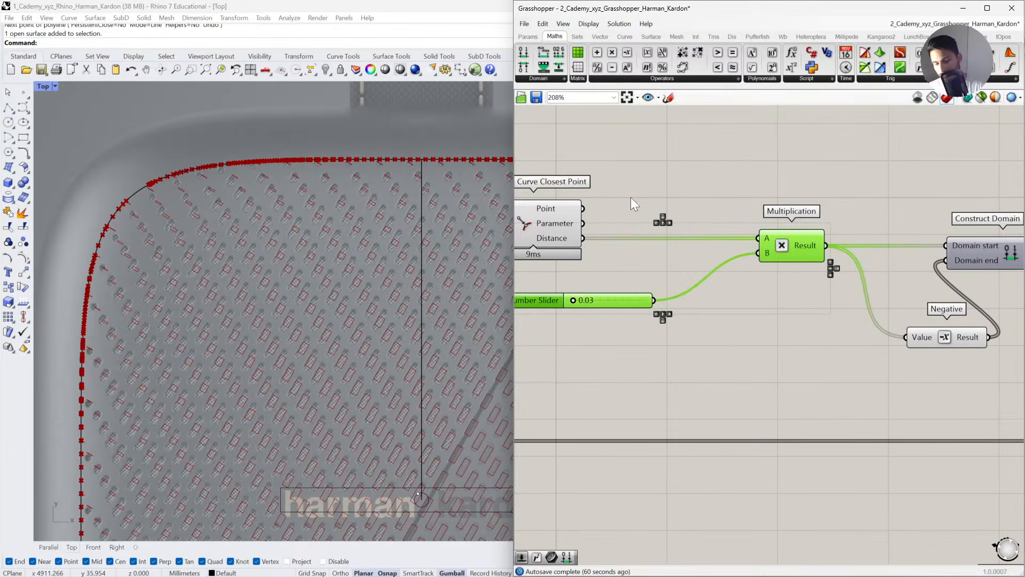
{"action": "key", "text": "Delete"}
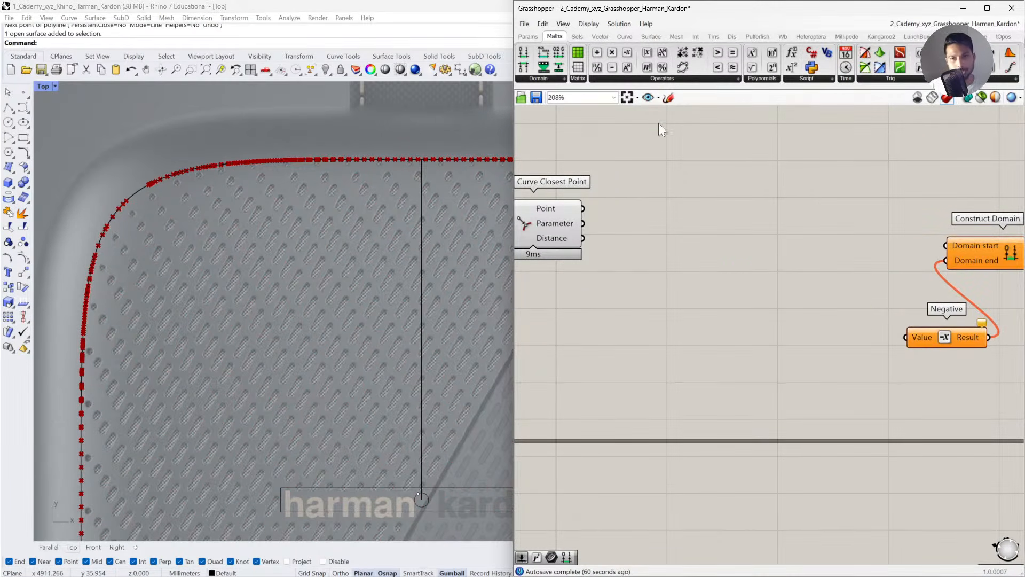
Add a Remap Numbers component between Curve Closest Point and the X size's Construct Domain.
{"action": "left_click", "coordinate": [552, 80]}
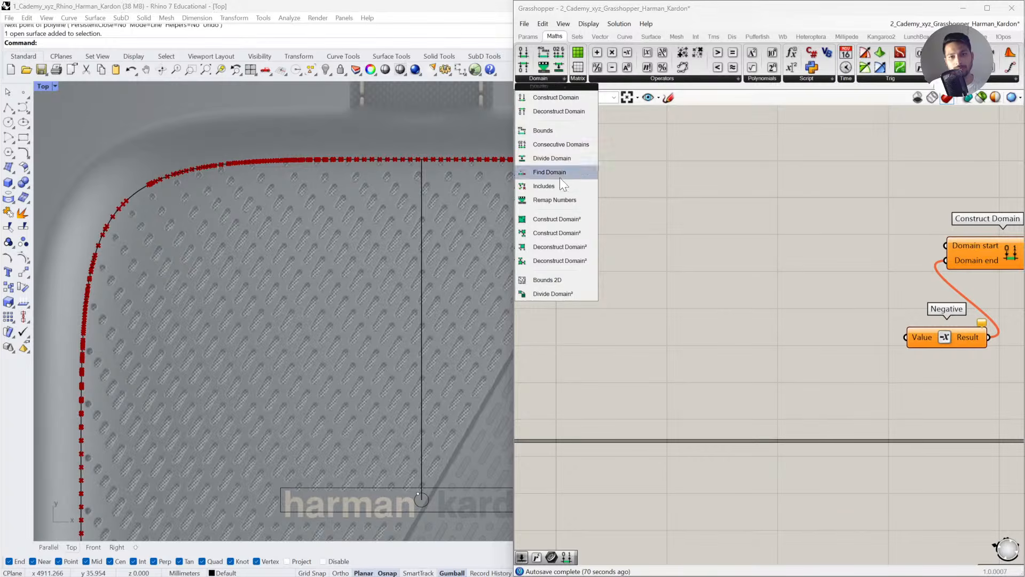
{"action": "left_click_drag", "start_coordinate": [559, 202], "coordinate": [743, 234]}
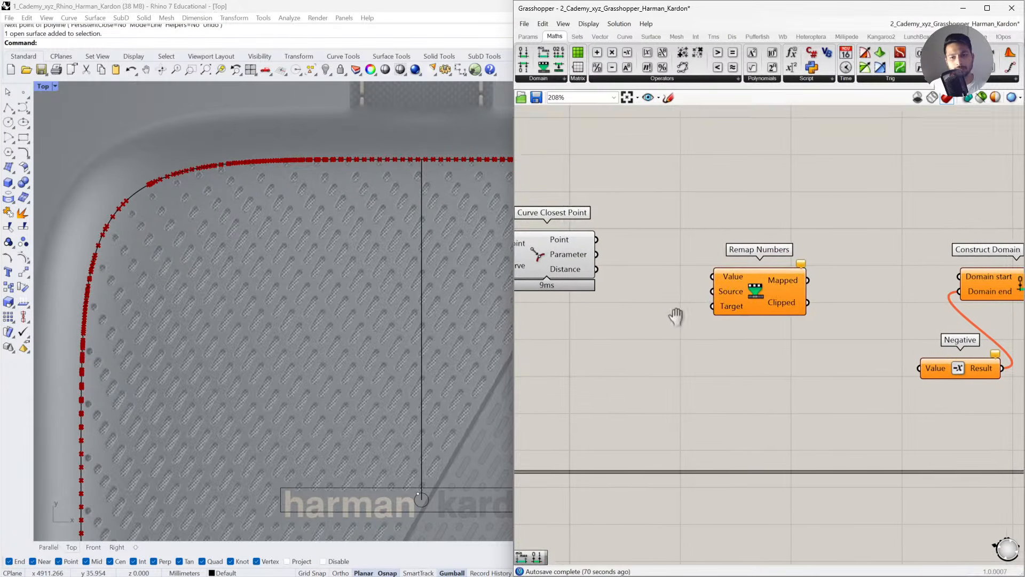
{"action": "right_click_drag", "start_coordinate": [675, 315], "coordinate": [703, 346]}
Sketch a vertical stack of short black strokes on the canvas above the gap between Curve Closest Point and Remap Numbers.
{"action": "left_click", "coordinate": [671, 100]}
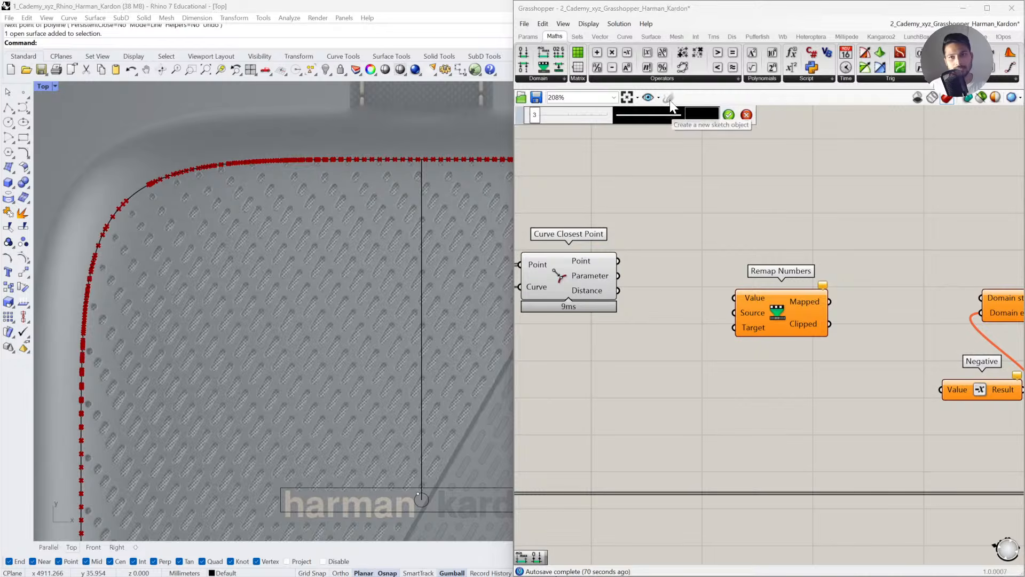
{"action": "scroll", "coordinate": [686, 294], "scroll_direction": "down", "scroll_amount": 2}
{"action": "scroll", "coordinate": [667, 195], "scroll_direction": "up", "scroll_amount": 2}
{"action": "mouse_move", "coordinate": [666, 178]}
{"action": "left_mouse_down"}
{"action": "mouse_move", "coordinate": [679, 194]}
{"action": "mouse_move", "coordinate": [676, 232]}
{"action": "left_mouse_up"}
{"action": "left_click", "coordinate": [729, 115]}
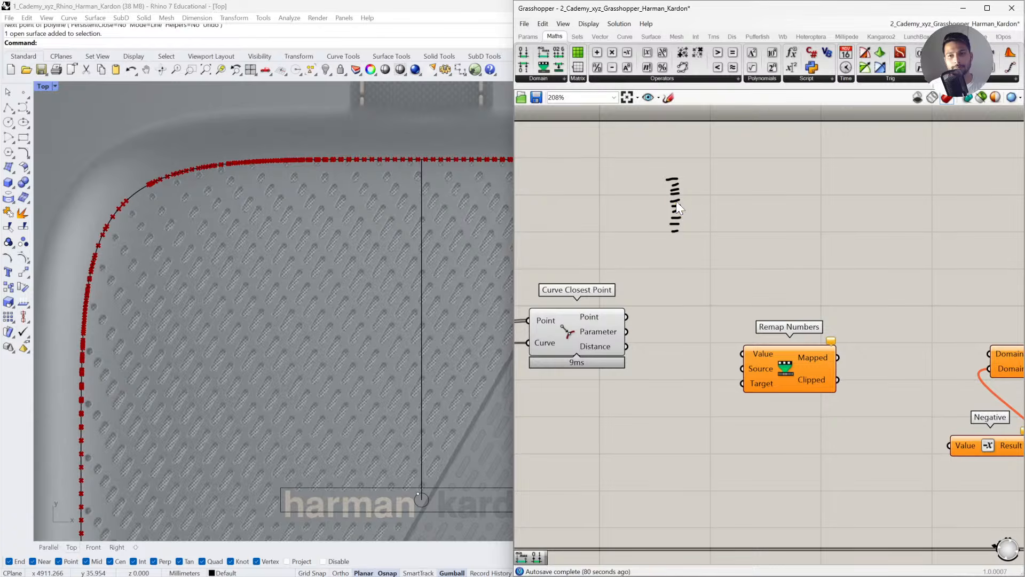
Handwrite example distance labels at both ends of the stroke stack, with 5 m at its upper end.
{"action": "left_click", "coordinate": [669, 98]}
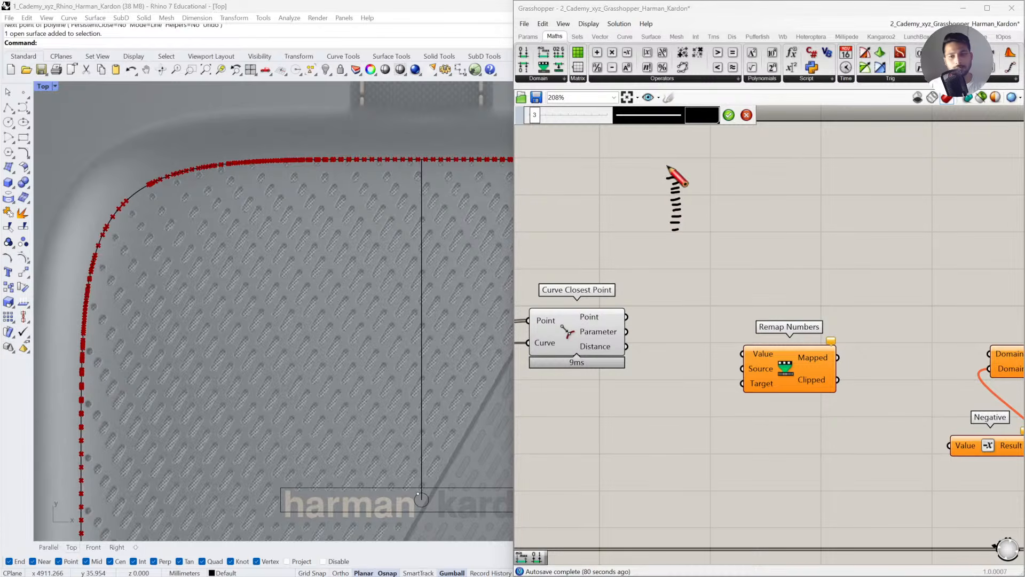
{"action": "mouse_move", "coordinate": [663, 160]}
{"action": "left_mouse_down"}
{"action": "mouse_move", "coordinate": [665, 172]}
{"action": "mouse_move", "coordinate": [690, 155]}
{"action": "left_mouse_up"}
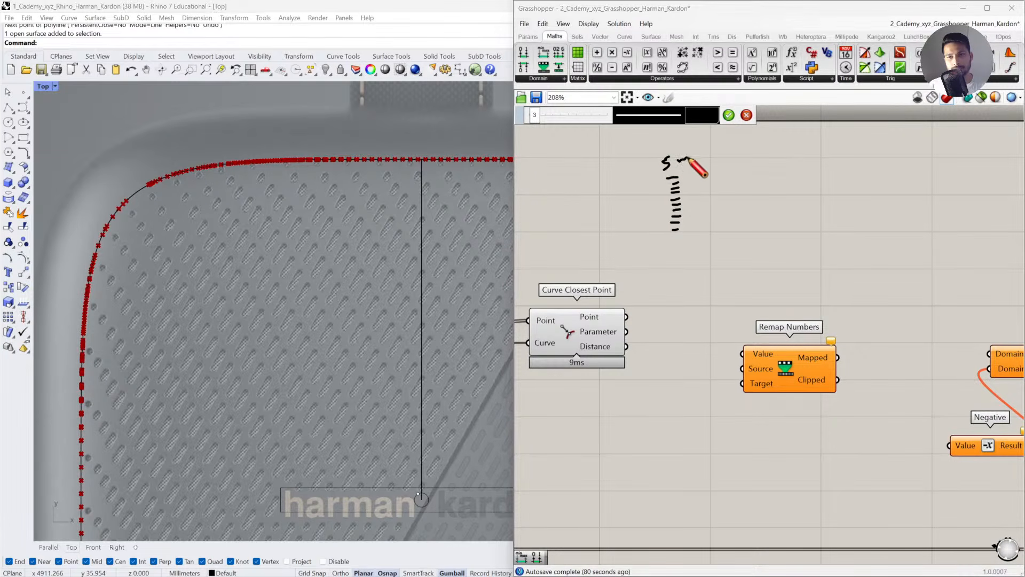
{"action": "left_click_drag", "start_coordinate": [668, 245], "coordinate": [706, 235]}
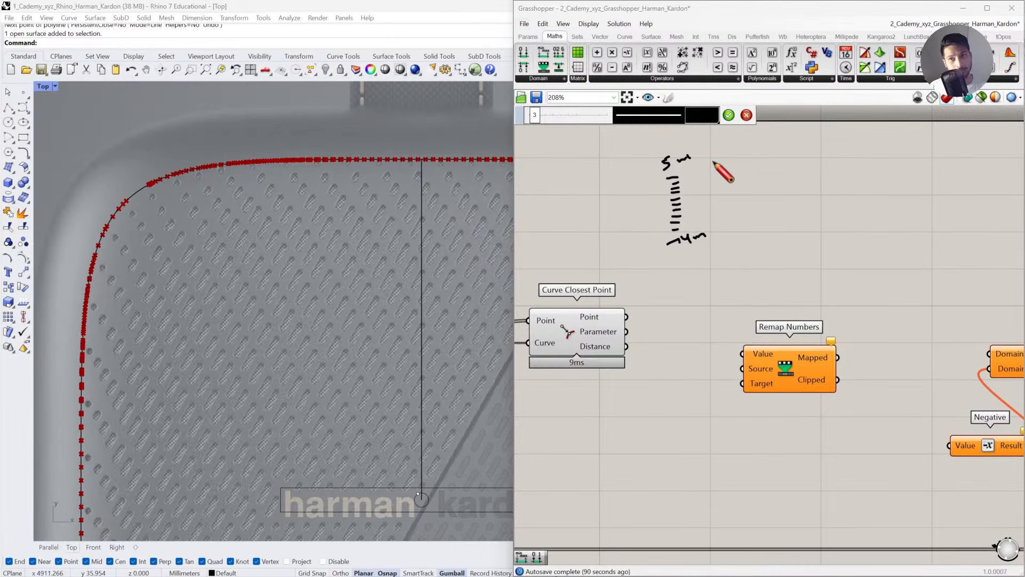
{"action": "left_click", "coordinate": [729, 115]}
Sketch a second, shorter stack of strokes above Remap Numbers, labelled 2 at its upper end and 10 at its lower end.
{"action": "left_click", "coordinate": [671, 99]}
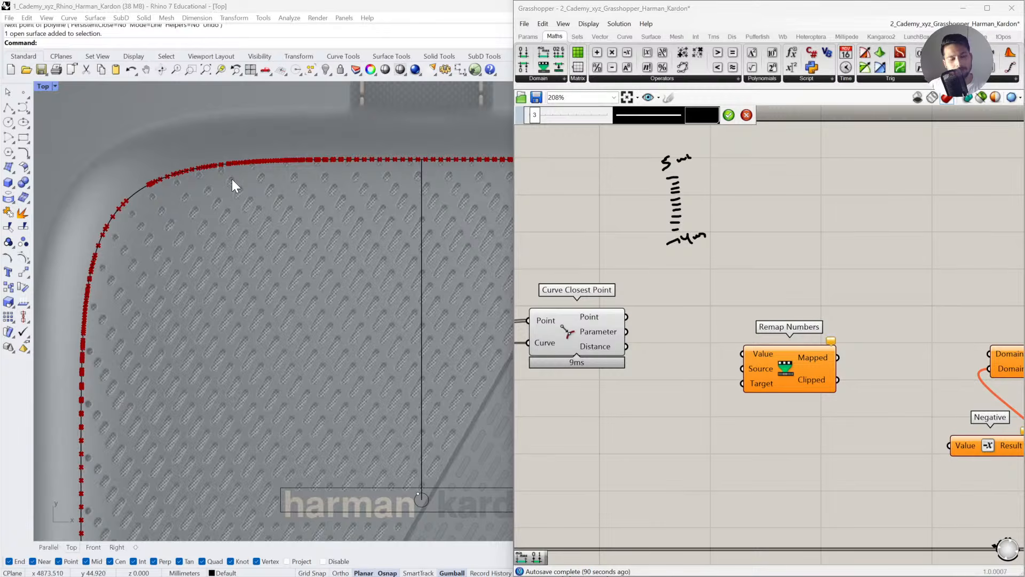
{"action": "scroll", "coordinate": [232, 178], "scroll_direction": "up", "scroll_amount": 3}
{"action": "scroll", "coordinate": [227, 178], "scroll_direction": "down", "scroll_amount": 3}
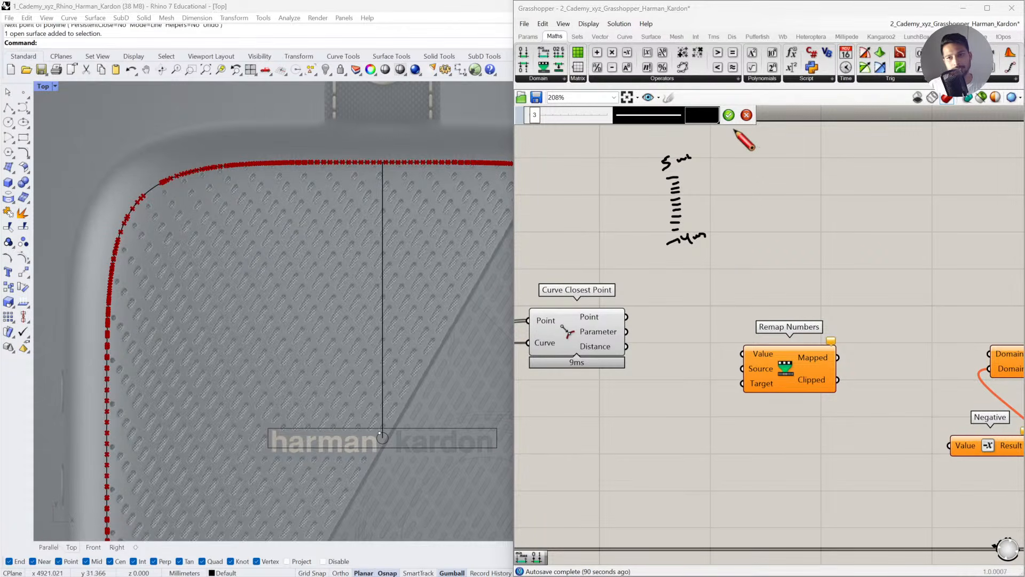
{"action": "mouse_move", "coordinate": [765, 167]}
{"action": "left_mouse_down"}
{"action": "mouse_move", "coordinate": [768, 214]}
{"action": "mouse_move", "coordinate": [772, 207]}
{"action": "left_mouse_up"}
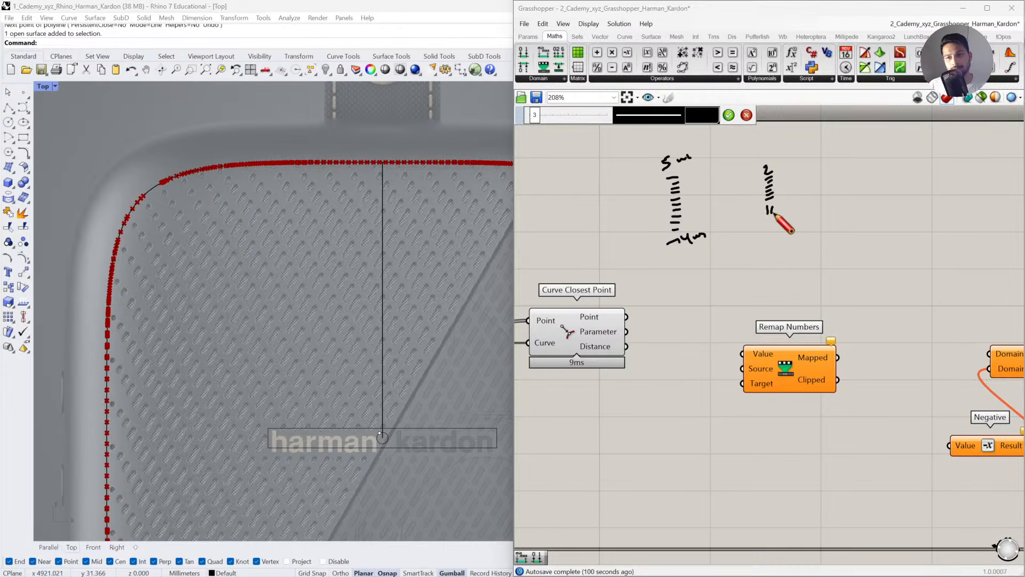
{"action": "left_click", "coordinate": [728, 115]}
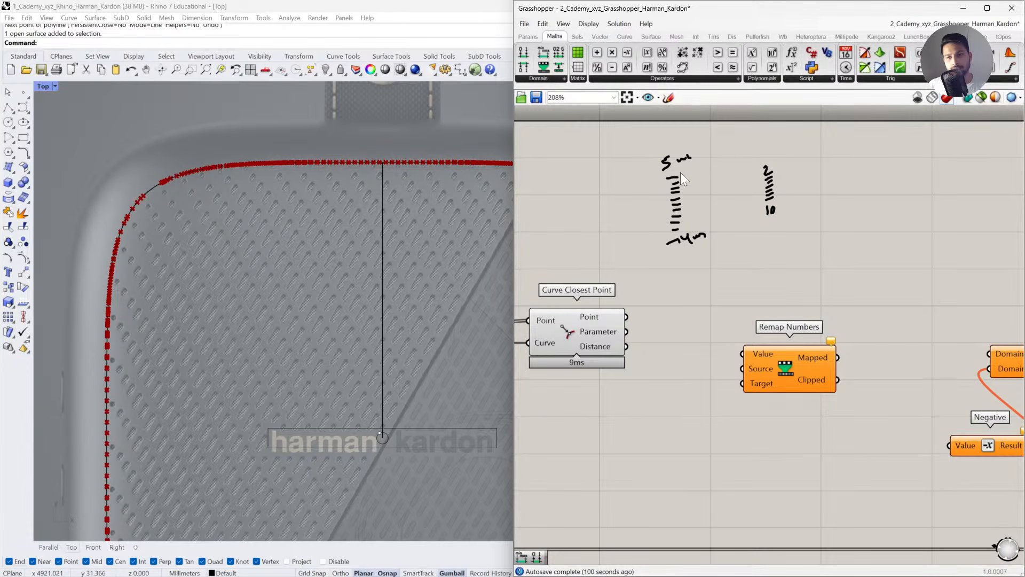
Recolour the 2-to-10 sketch red and move the Remap Numbers component up closer beneath it.
{"action": "left_click_drag", "start_coordinate": [708, 132], "coordinate": [649, 278]}
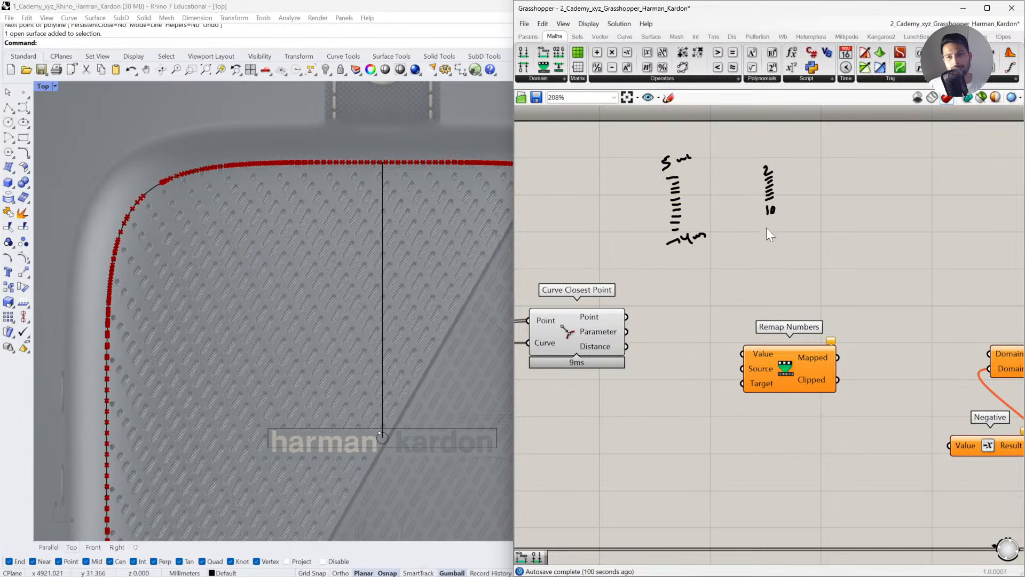
{"action": "right_click", "coordinate": [773, 194]}
{"action": "mouse_move", "coordinate": [819, 245]}
{"action": "left_click_drag", "start_coordinate": [912, 332], "coordinate": [887, 275]}
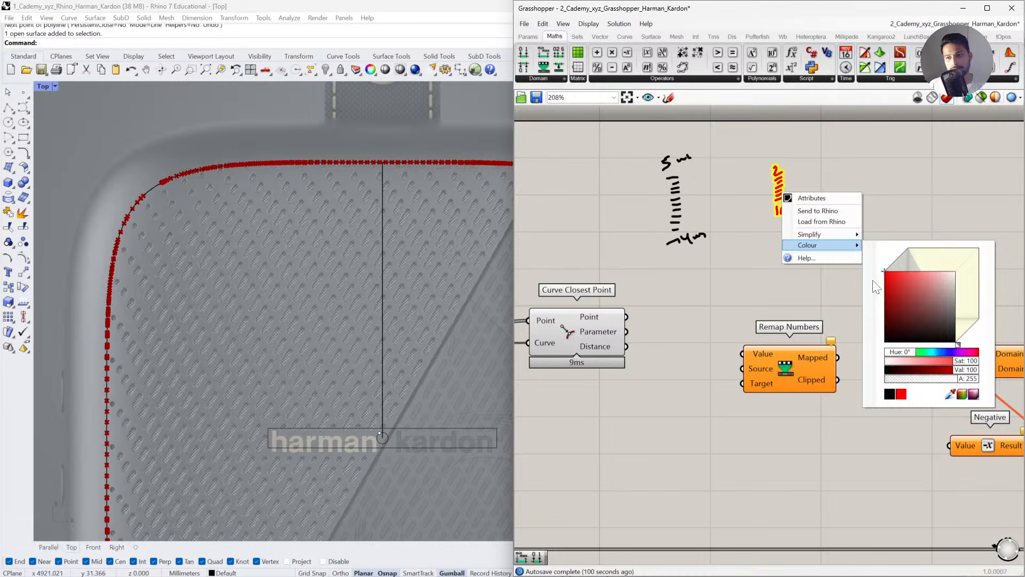
{"action": "left_click", "coordinate": [773, 248]}
{"action": "scroll", "coordinate": [777, 254], "scroll_direction": "up", "scroll_amount": 2}
{"action": "mouse_move", "coordinate": [801, 403]}
{"action": "left_mouse_down"}
{"action": "mouse_move", "coordinate": [734, 182]}
{"action": "mouse_move", "coordinate": [709, 179]}
{"action": "mouse_move", "coordinate": [816, 346]}
{"action": "left_mouse_up"}
Draw blue arrows mapping the ends and intermediate strokes of the black distance stack onto the red 2-to-10 stack.
{"action": "left_click", "coordinate": [668, 98]}
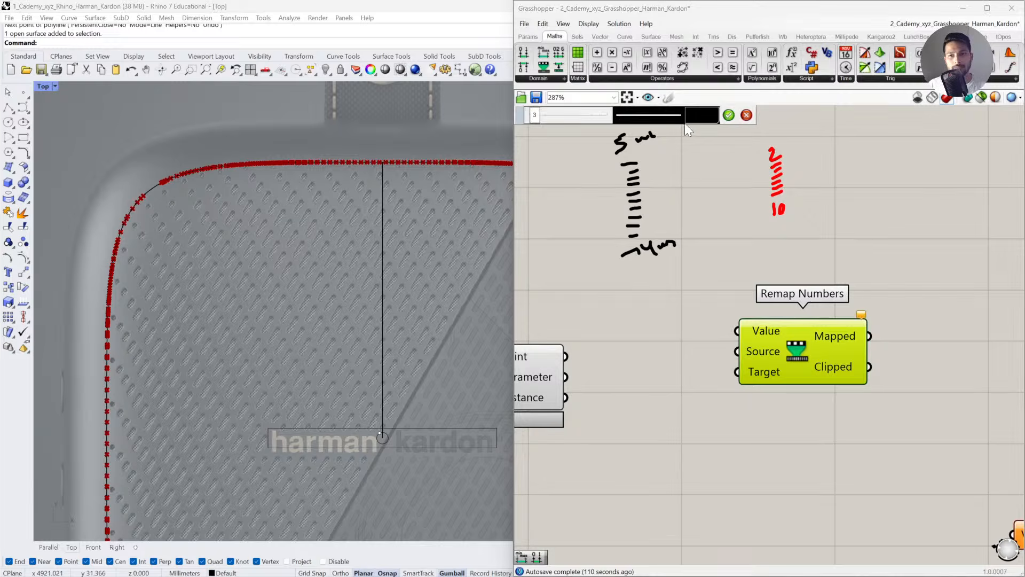
{"action": "left_click", "coordinate": [701, 115]}
{"action": "left_click", "coordinate": [758, 225]}
{"action": "left_click_drag", "start_coordinate": [757, 225], "coordinate": [765, 224]}
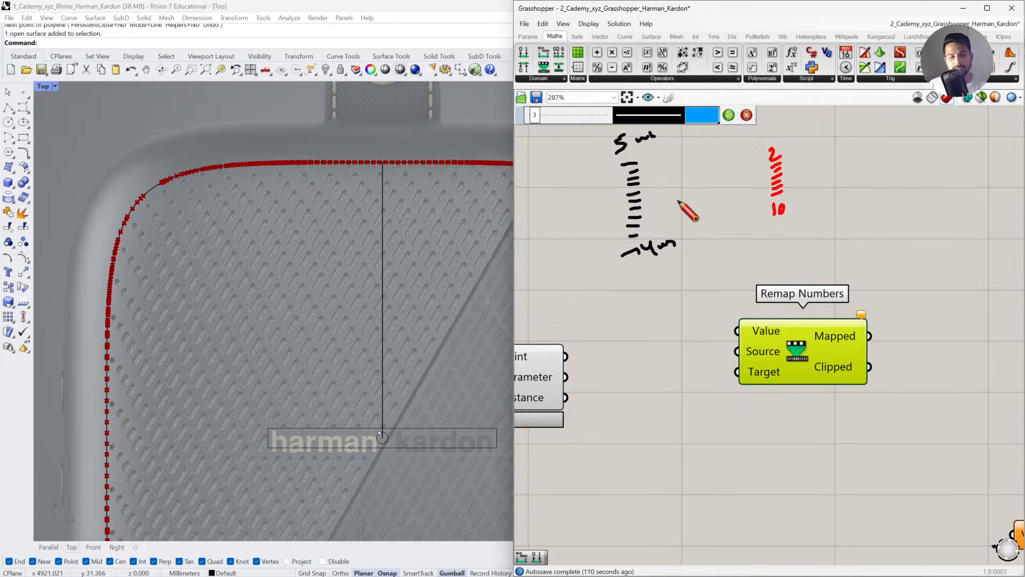
{"action": "mouse_move", "coordinate": [662, 133]}
{"action": "left_mouse_down"}
{"action": "mouse_move", "coordinate": [703, 159]}
{"action": "mouse_move", "coordinate": [755, 156]}
{"action": "mouse_move", "coordinate": [752, 165]}
{"action": "left_mouse_up"}
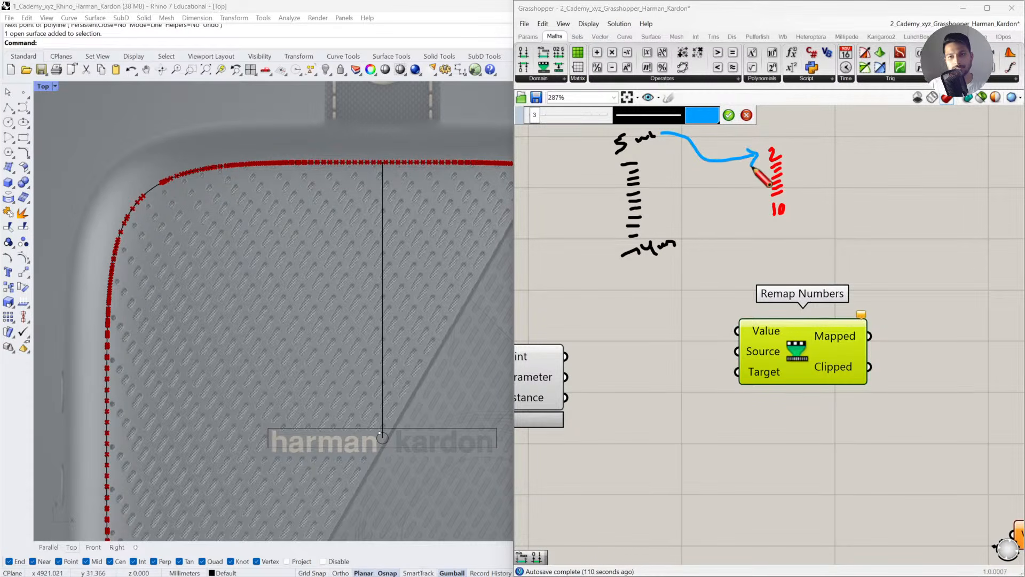
{"action": "mouse_move", "coordinate": [690, 242]}
{"action": "left_mouse_down"}
{"action": "mouse_move", "coordinate": [723, 213]}
{"action": "mouse_move", "coordinate": [761, 211]}
{"action": "left_mouse_up"}
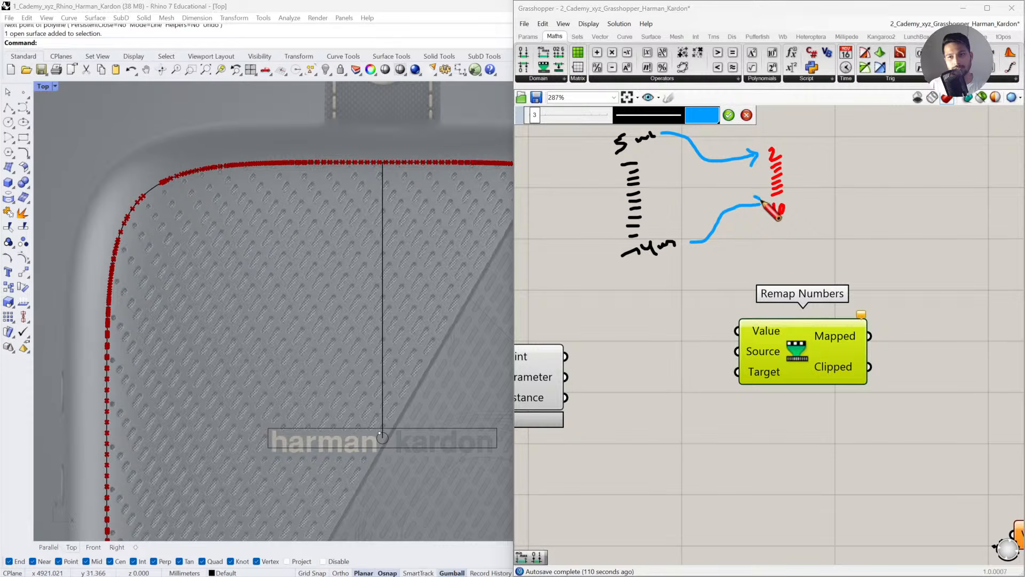
{"action": "left_click_drag", "start_coordinate": [676, 192], "coordinate": [753, 184]}
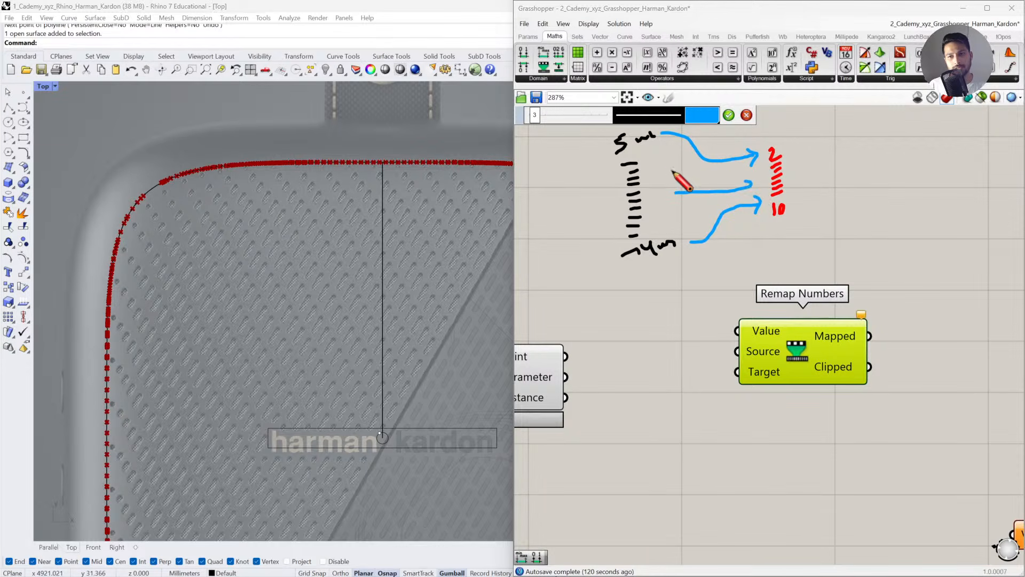
{"action": "left_click_drag", "start_coordinate": [671, 170], "coordinate": [742, 177]}
{"action": "mouse_move", "coordinate": [695, 220]}
{"action": "left_mouse_down"}
{"action": "mouse_move", "coordinate": [758, 199]}
{"action": "mouse_move", "coordinate": [755, 212]}
{"action": "left_mouse_up"}
{"action": "left_click", "coordinate": [729, 115]}
Move the whole group of explanatory sketches aside to free the canvas around Remap Numbers.
{"action": "scroll", "coordinate": [741, 216], "scroll_direction": "down", "scroll_amount": 3}
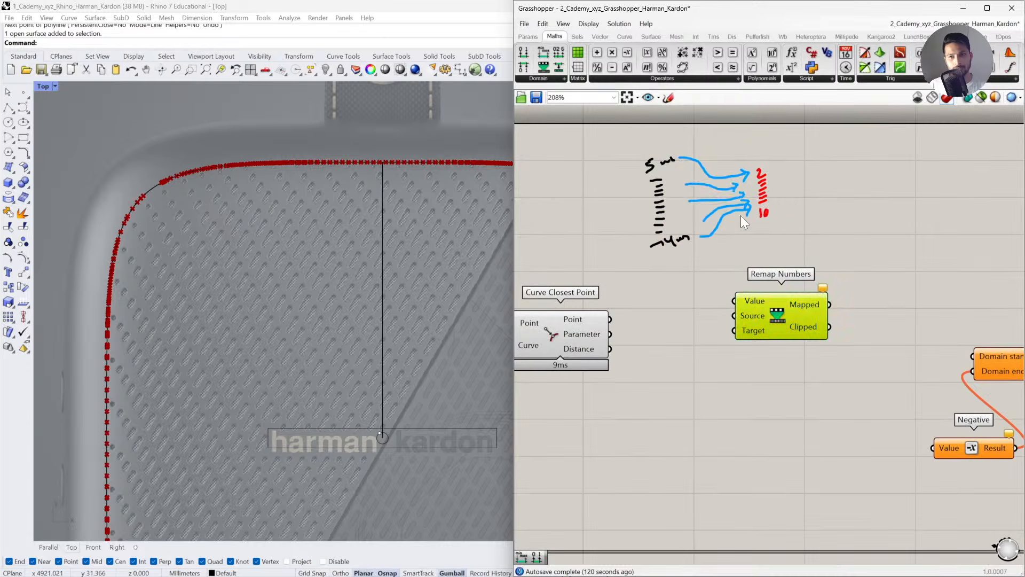
{"action": "left_click_drag", "start_coordinate": [783, 251], "coordinate": [622, 140]}
{"action": "mouse_move", "coordinate": [725, 190]}
{"action": "left_mouse_down"}
{"action": "mouse_move", "coordinate": [787, 204]}
{"action": "mouse_move", "coordinate": [787, 269]}
{"action": "mouse_move", "coordinate": [797, 158]}
{"action": "left_mouse_up"}
{"action": "left_click", "coordinate": [731, 348]}
{"action": "left_click", "coordinate": [758, 317]}
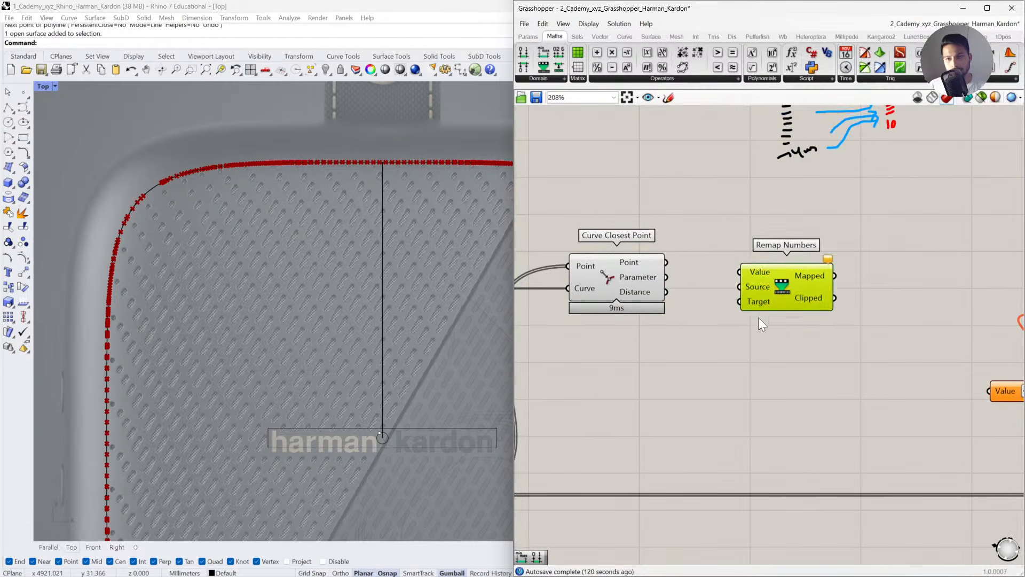
Wire Curve Closest Point's Distance output into Remap Numbers' Value input, and move Remap Numbers farther from Curve Closest Point.
{"action": "scroll", "coordinate": [665, 322], "scroll_direction": "up", "scroll_amount": 2}
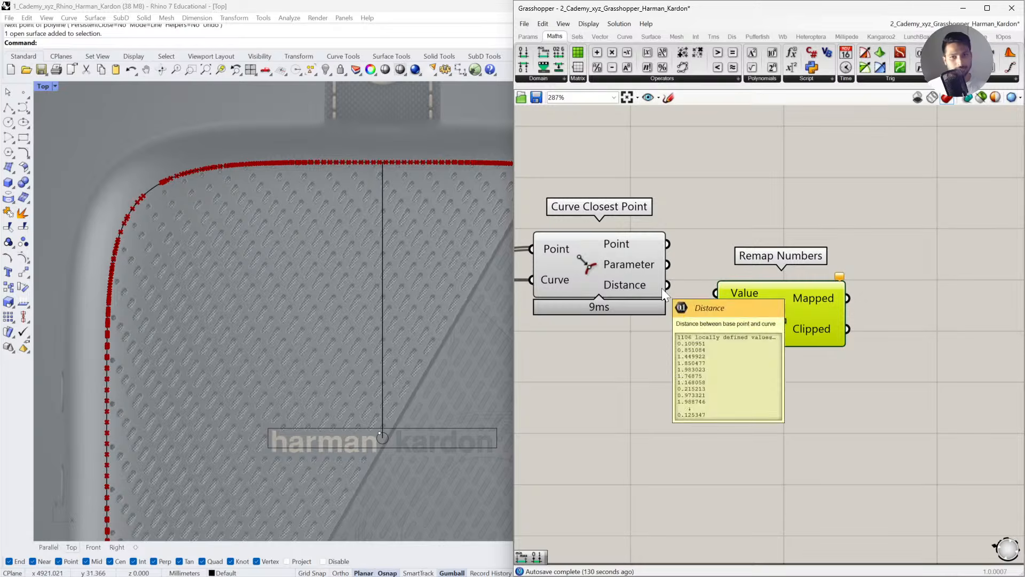
{"action": "left_click_drag", "start_coordinate": [667, 285], "coordinate": [715, 292]}
{"action": "left_click_drag", "start_coordinate": [808, 305], "coordinate": [843, 297]}
{"action": "mouse_move", "coordinate": [632, 290]}
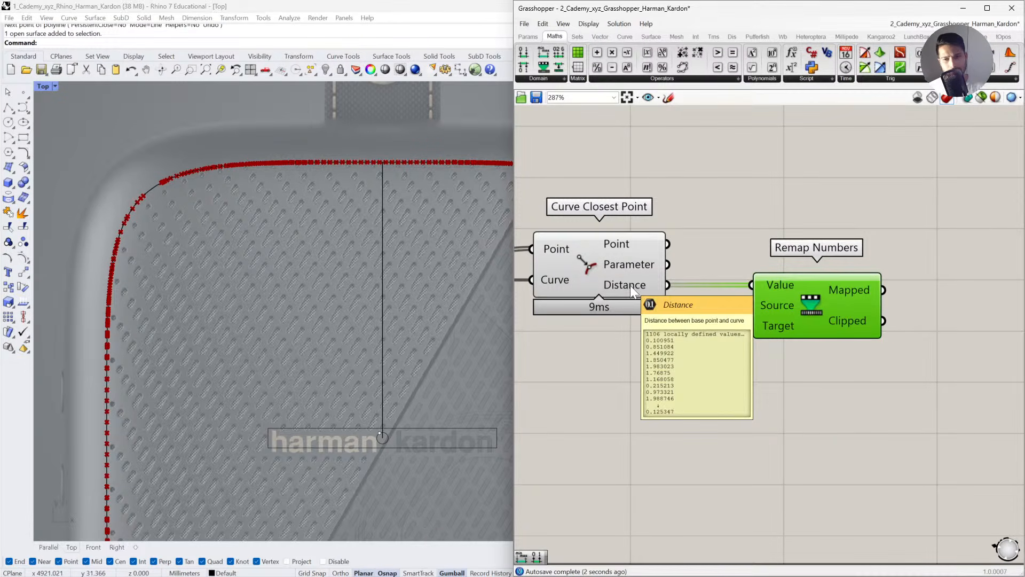
{"action": "left_click_drag", "start_coordinate": [806, 309], "coordinate": [847, 309]}
{"action": "left_click", "coordinate": [697, 330]}
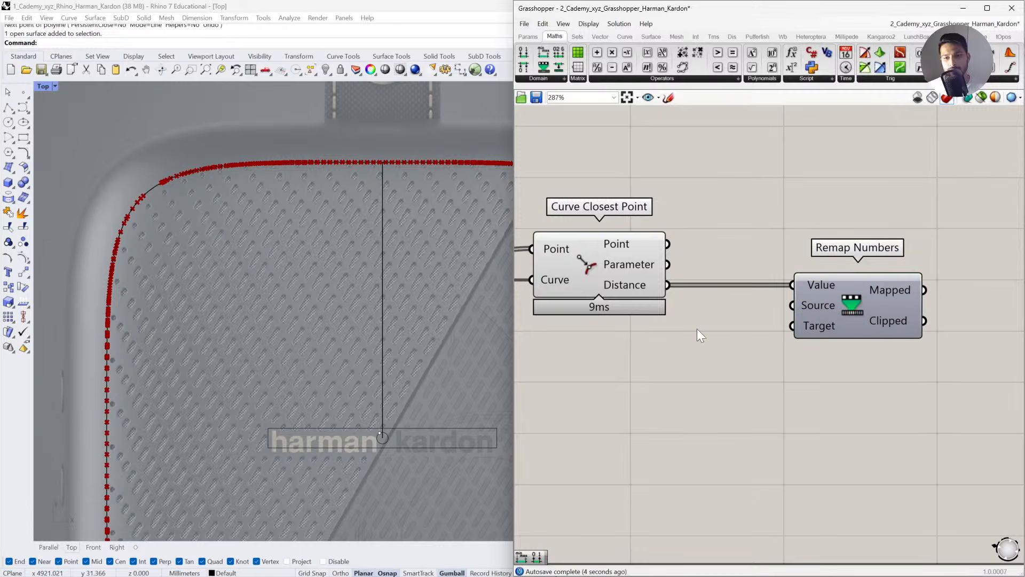
Add a Bounds component below Curve Closest Point and wire the Distance output into its Numbers input.
{"action": "mouse_move", "coordinate": [643, 289]}
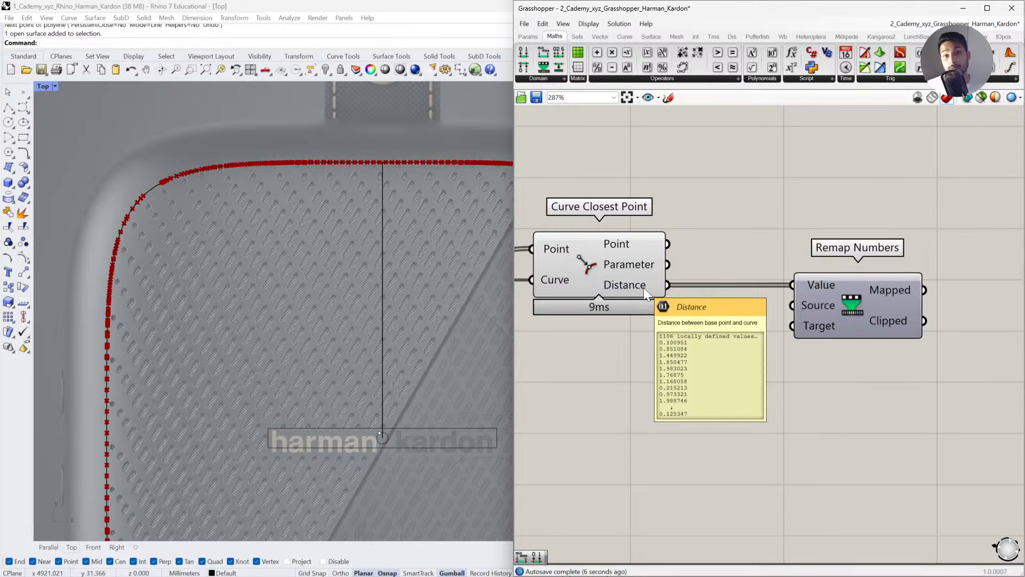
{"action": "left_click", "coordinate": [538, 79]}
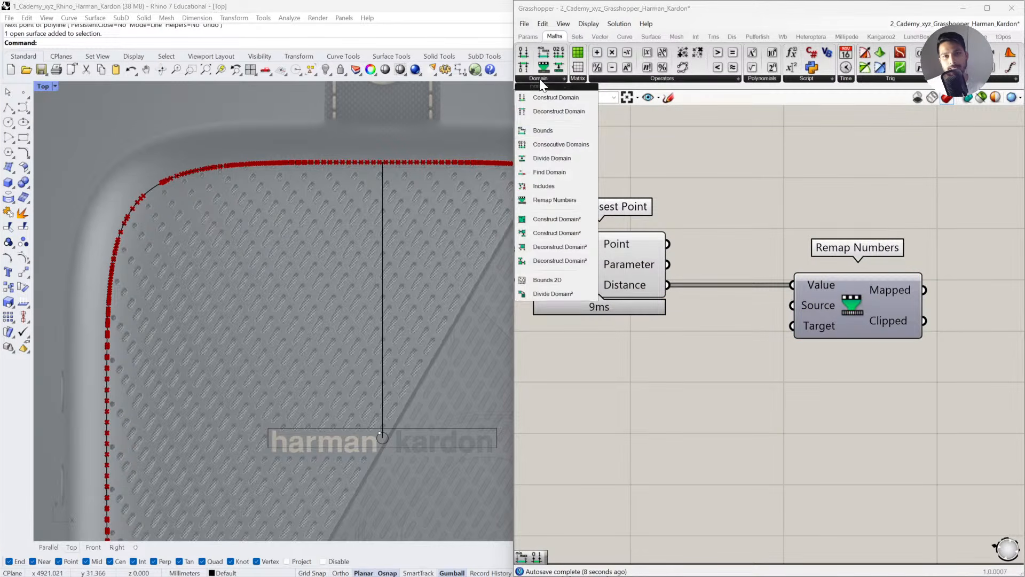
{"action": "left_click", "coordinate": [554, 130]}
{"action": "left_click", "coordinate": [691, 386]}
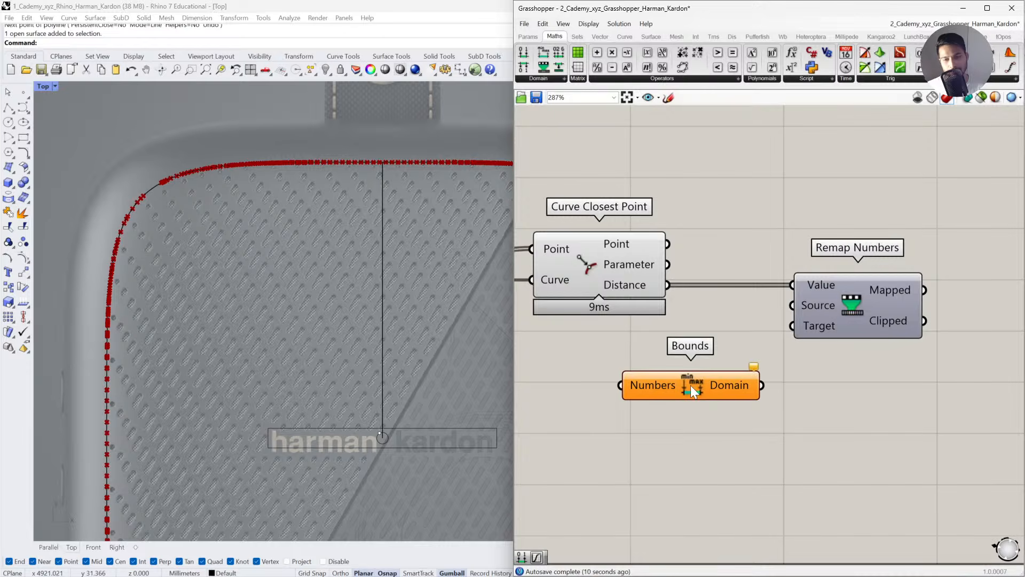
{"action": "left_click_drag", "start_coordinate": [636, 371], "coordinate": [625, 384]}
Add a Panel above Remap Numbers, feed it Curve Closest Point's Distance output and browse the listed values.
{"action": "double_click", "coordinate": [754, 384]}
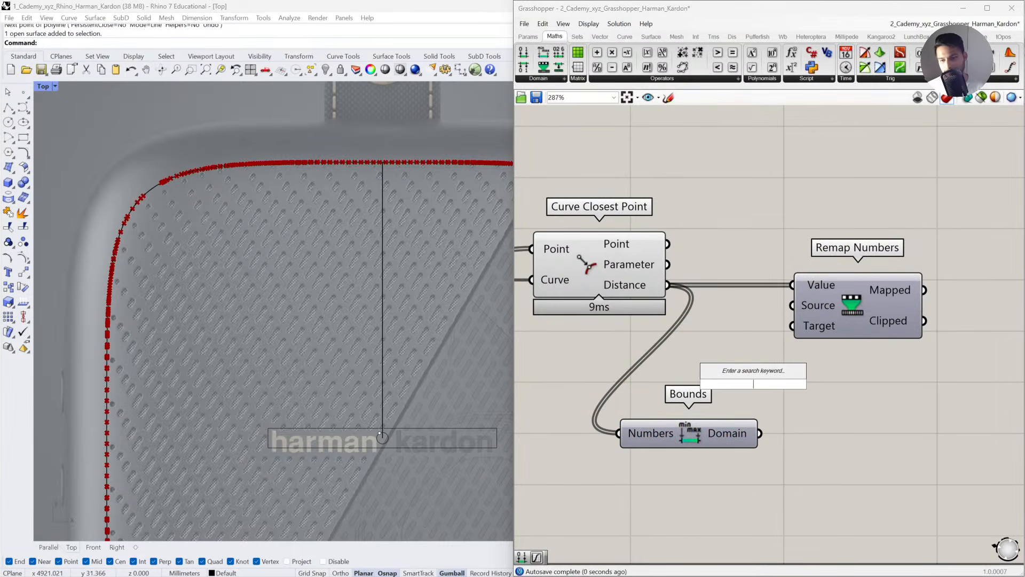
{"action": "type", "text": "panel"}
{"action": "key", "text": "Return"}
{"action": "left_click_drag", "start_coordinate": [667, 285], "coordinate": [670, 384]}
{"action": "left_click_drag", "start_coordinate": [747, 368], "coordinate": [818, 183]}
{"action": "mouse_move", "coordinate": [905, 131]}
{"action": "left_mouse_down"}
{"action": "mouse_move", "coordinate": [896, 154]}
{"action": "mouse_move", "coordinate": [898, 123]}
{"action": "mouse_move", "coordinate": [901, 144]}
{"action": "left_mouse_up"}
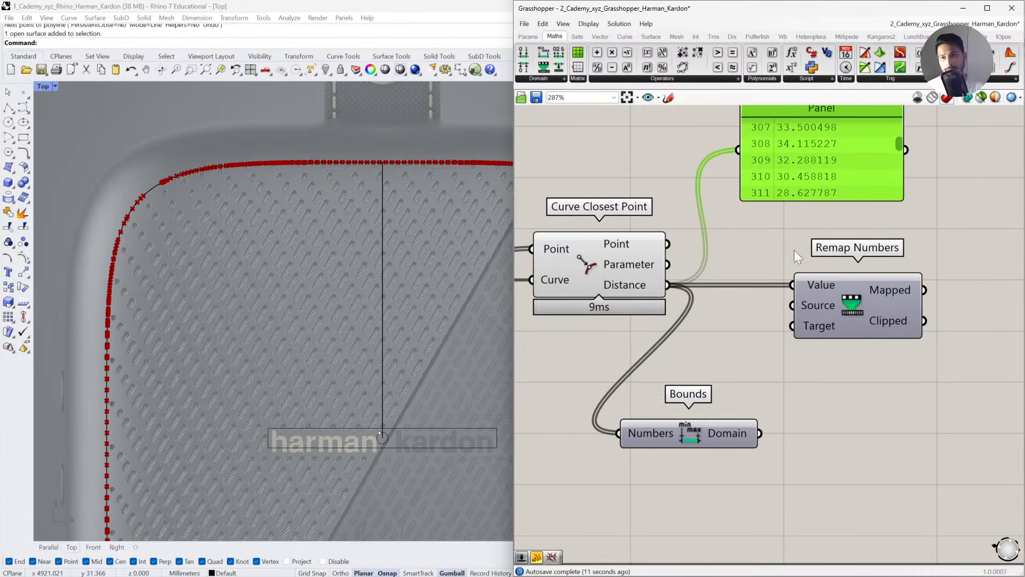
Move the Panel beside Bounds, connect Bounds' Domain output to it and widen it to show the range on one line.
{"action": "left_click_drag", "start_coordinate": [794, 160], "coordinate": [859, 441]}
{"action": "left_click_drag", "start_coordinate": [763, 441], "coordinate": [744, 439]}
{"action": "left_click_drag", "start_coordinate": [834, 441], "coordinate": [809, 447]}
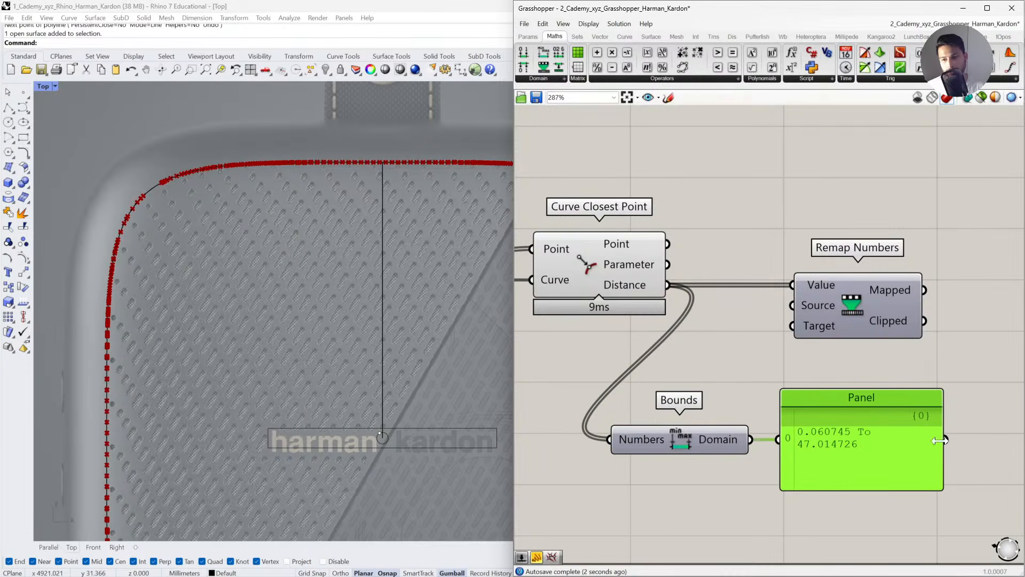
{"action": "left_click_drag", "start_coordinate": [940, 440], "coordinate": [993, 440]}
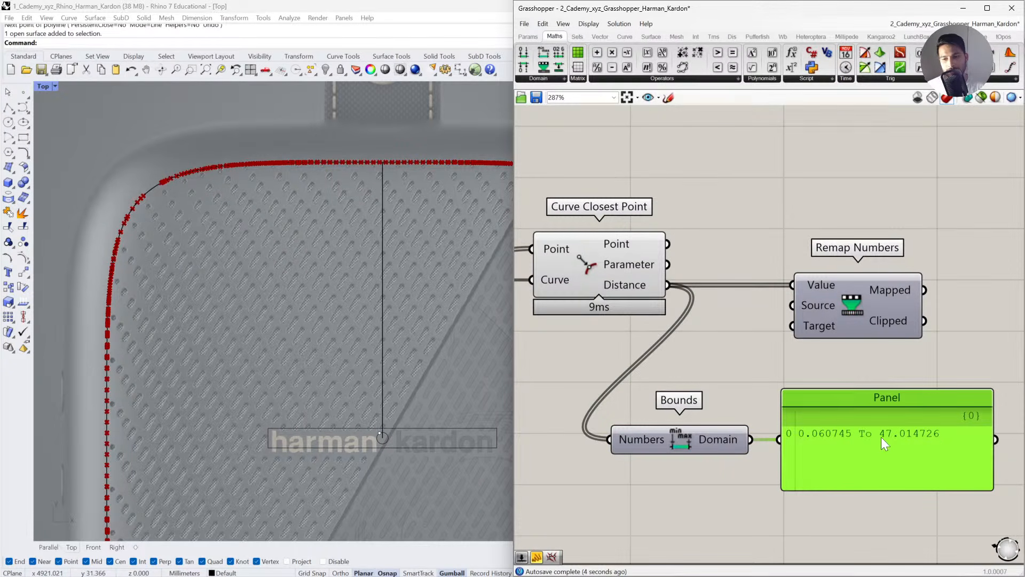
Feed Curve Closest Point's Distance output into the Panel, browse to the end of its values and reconnect Bounds' Domain output to it.
{"action": "left_click_drag", "start_coordinate": [667, 284], "coordinate": [779, 439], "text": "shift"}
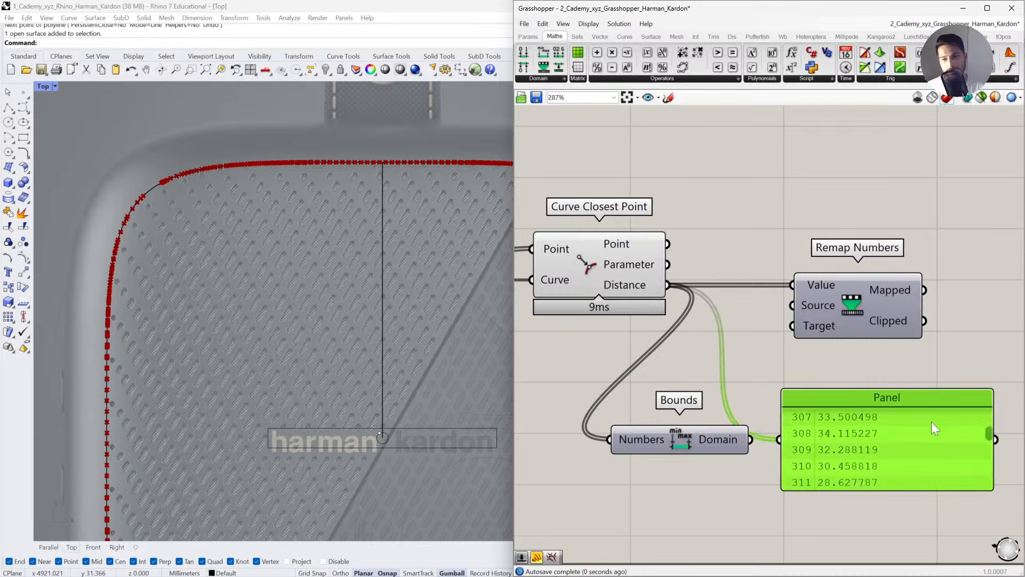
{"action": "left_click_drag", "start_coordinate": [988, 434], "coordinate": [988, 484]}
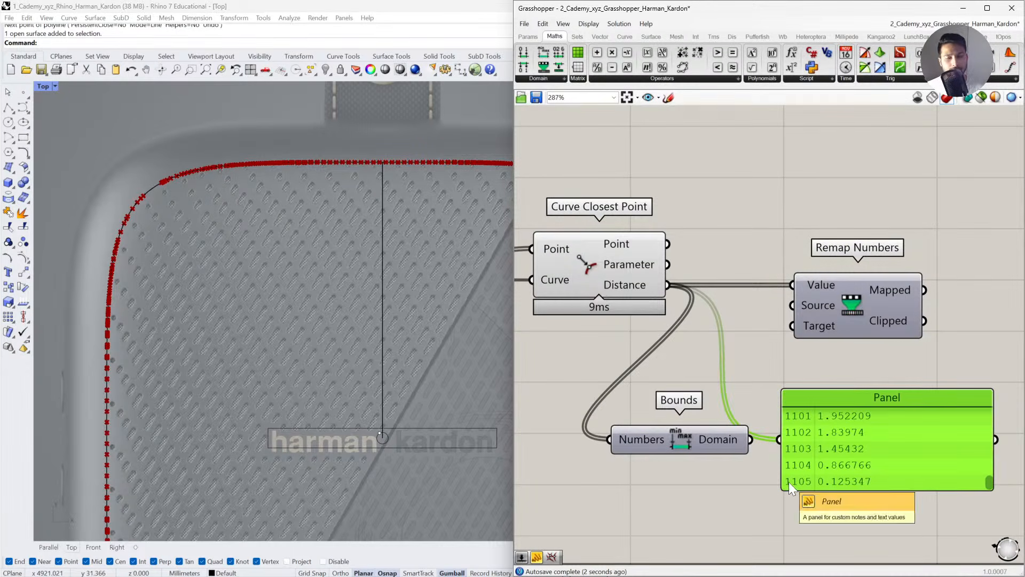
{"action": "left_click_drag", "start_coordinate": [750, 439], "coordinate": [779, 439]}
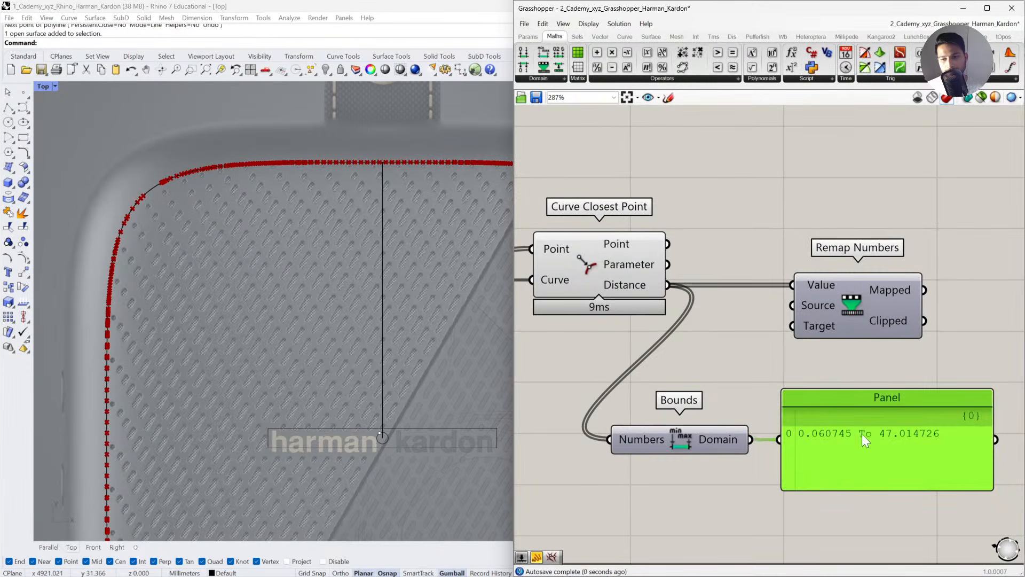
Wire Bounds' Domain output into Remap Numbers' Source input and delete the Panel.
{"action": "left_click", "coordinate": [758, 440]}
{"action": "left_click_drag", "start_coordinate": [770, 360], "coordinate": [750, 439]}
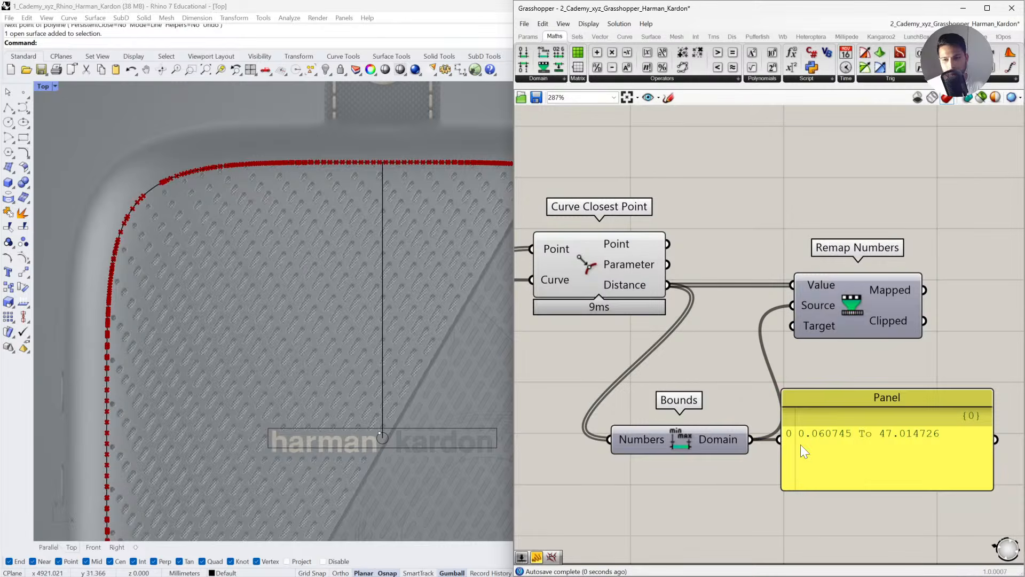
{"action": "left_click", "coordinate": [825, 446]}
{"action": "key", "text": "Delete"}
Move Remap Numbers farther from Curve Closest Point and place Bounds in the gap between them.
{"action": "left_click_drag", "start_coordinate": [835, 305], "coordinate": [898, 306]}
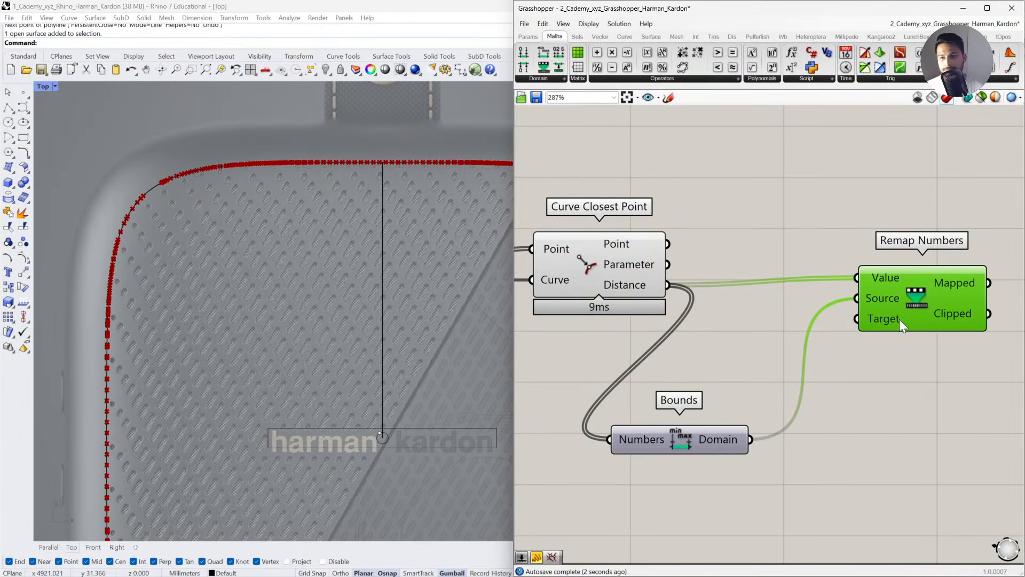
{"action": "left_click", "coordinate": [834, 410]}
{"action": "left_click_drag", "start_coordinate": [706, 435], "coordinate": [781, 308]}
{"action": "scroll", "coordinate": [770, 374], "scroll_direction": "down", "scroll_amount": 2}
{"action": "left_click", "coordinate": [822, 347]}
{"action": "left_click", "coordinate": [737, 337]}
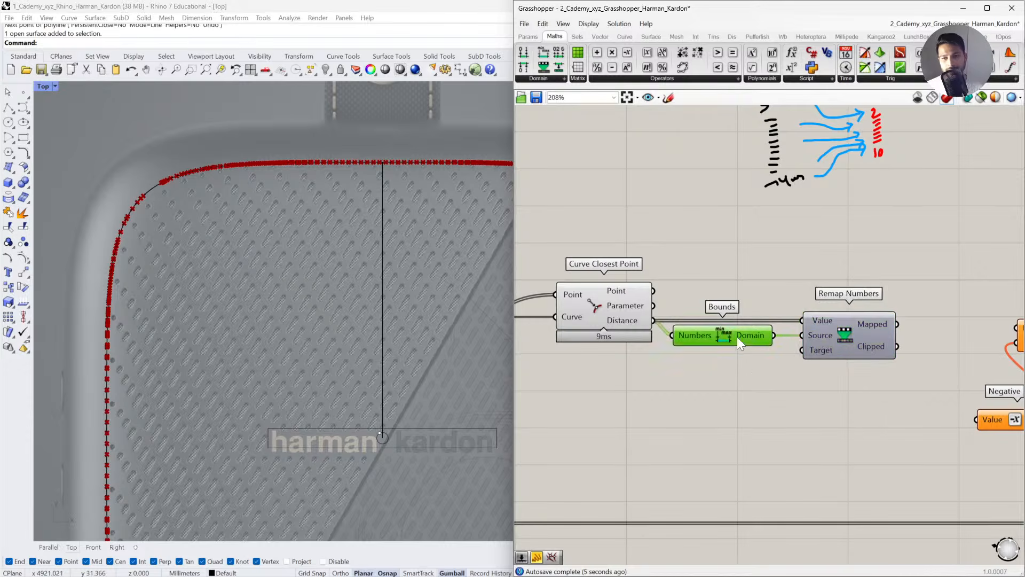
{"action": "left_click", "coordinate": [746, 371]}
{"action": "right_click_drag", "start_coordinate": [745, 370], "coordinate": [733, 388]}
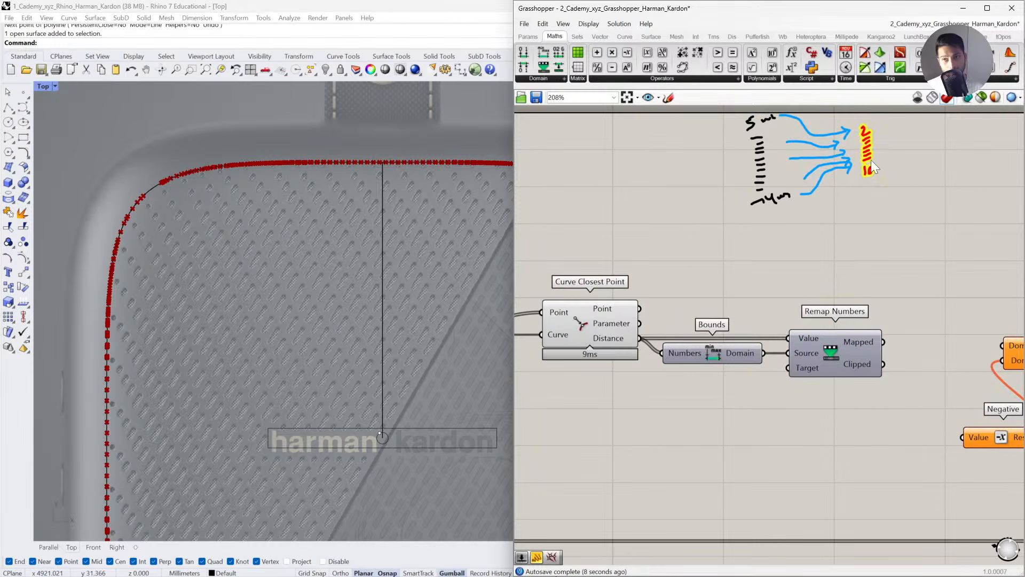
Add a Construct Domain component below Bounds and wire its Domain output into Remap Numbers' Target input.
{"action": "left_click_drag", "start_coordinate": [886, 242], "coordinate": [736, 109]}
{"action": "right_click_drag", "start_coordinate": [786, 390], "coordinate": [713, 385]}
{"action": "scroll", "coordinate": [694, 404], "scroll_direction": "up", "scroll_amount": 2}
{"action": "double_click", "coordinate": [694, 404]}
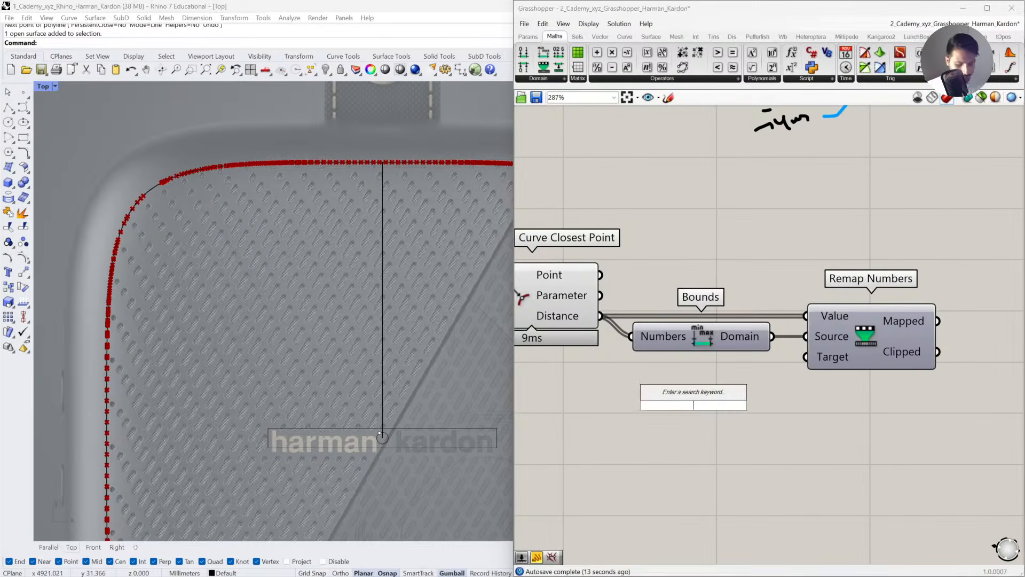
{"action": "type", "text": "CONSTRUICTD"}
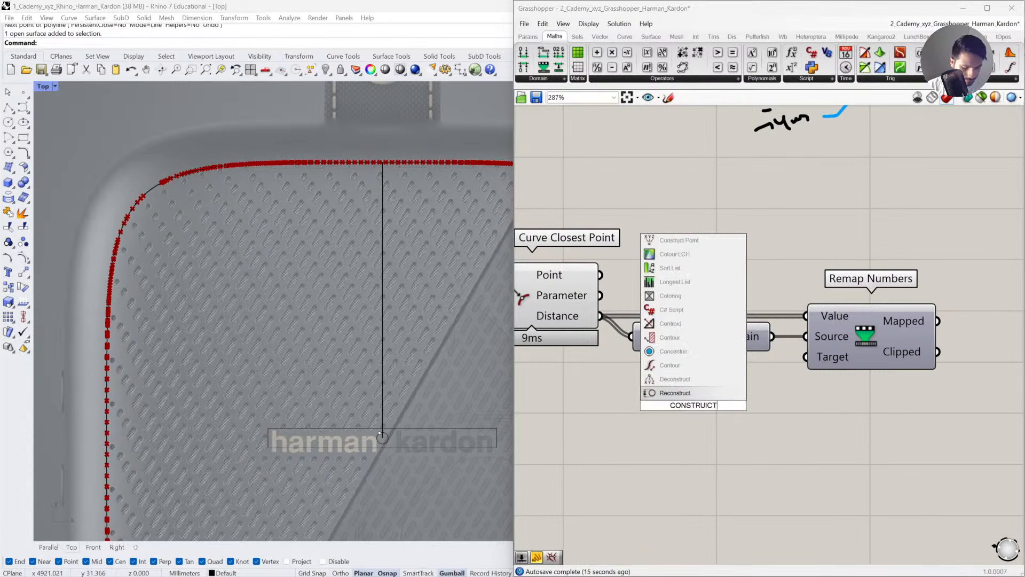
{"action": "key", "text": "BackSpace"}
{"action": "key", "text": "BackSpace"}
{"action": "key", "text": "BackSpace"}
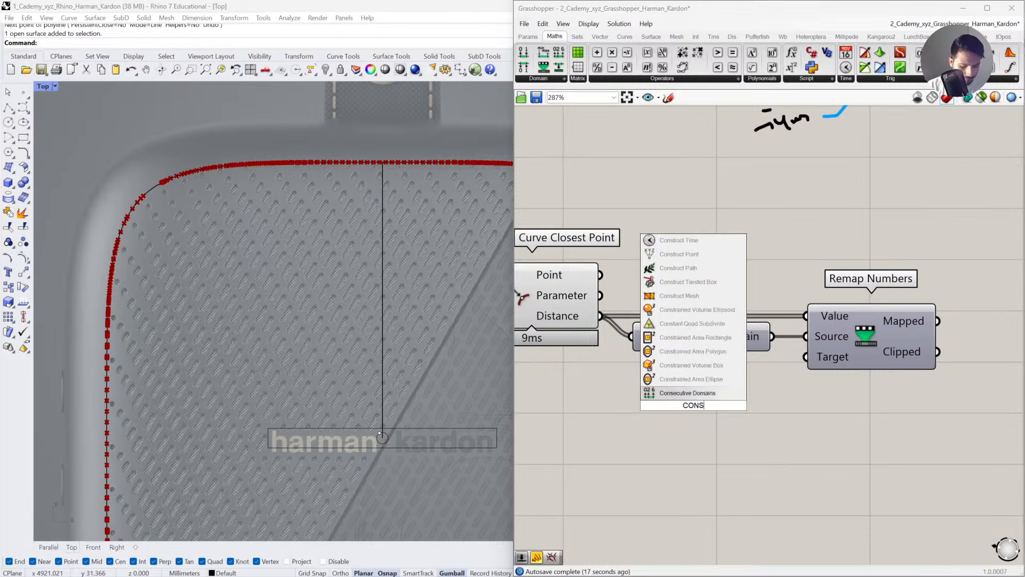
{"action": "type", "text": "T DOMAI"}
{"action": "type", "text": "N"}
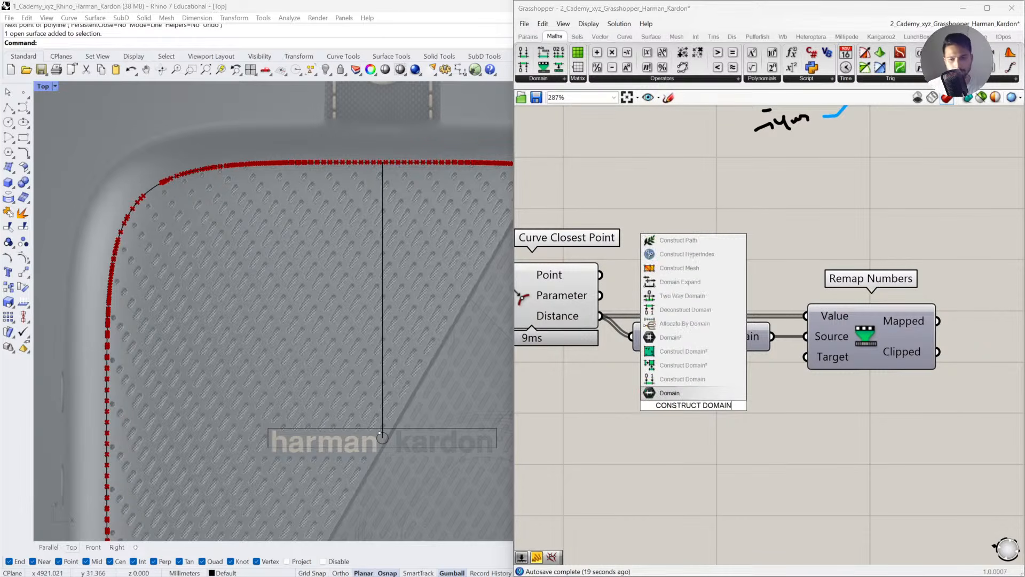
{"action": "left_click", "coordinate": [674, 378]}
{"action": "left_click_drag", "start_coordinate": [720, 411], "coordinate": [706, 421]}
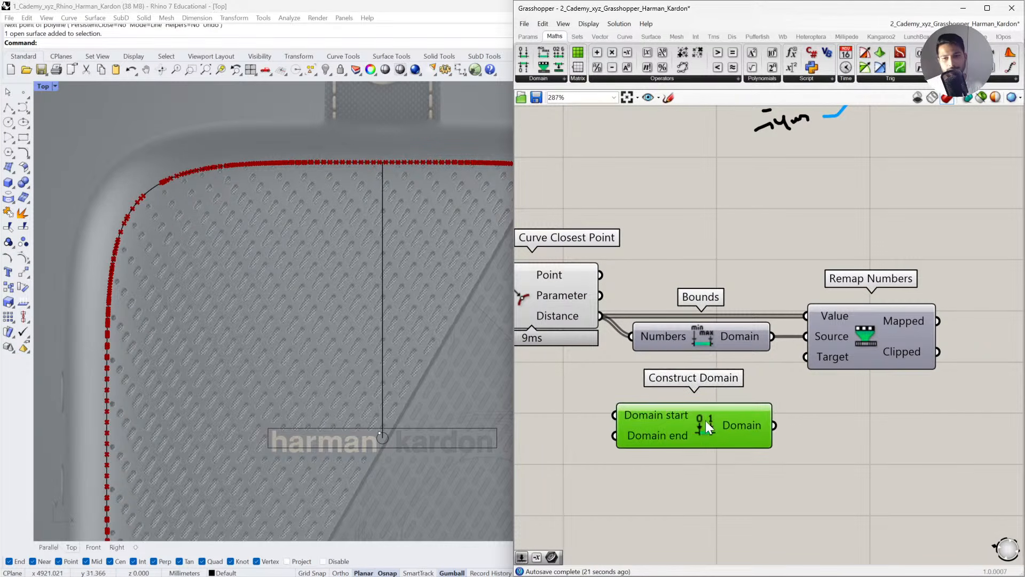
{"action": "left_click_drag", "start_coordinate": [775, 426], "coordinate": [806, 356]}
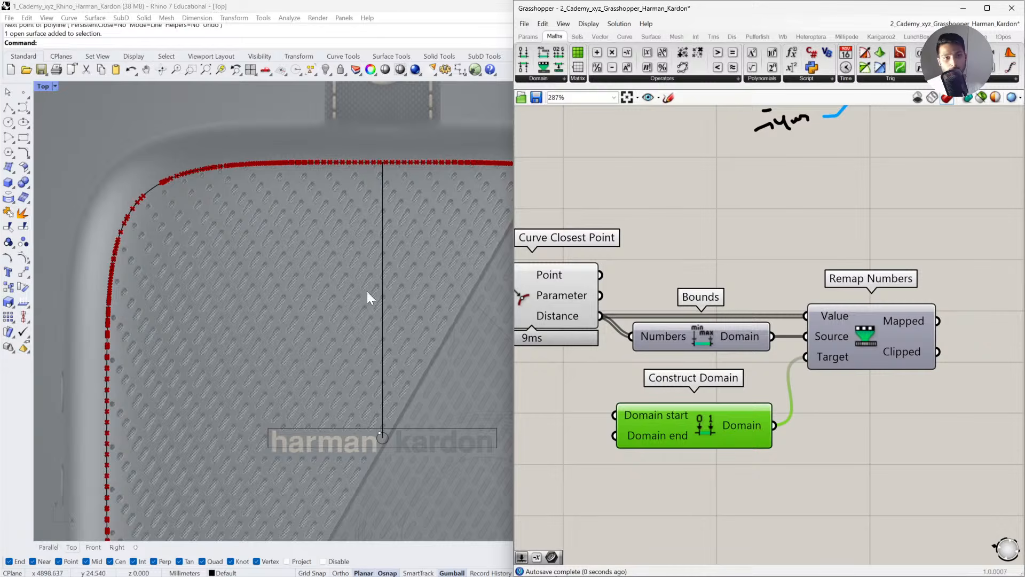
Create a number slider set to 0.45 and wire it into the new Construct Domain's Domain start input.
{"action": "scroll", "coordinate": [320, 192], "scroll_direction": "up", "scroll_amount": 5}
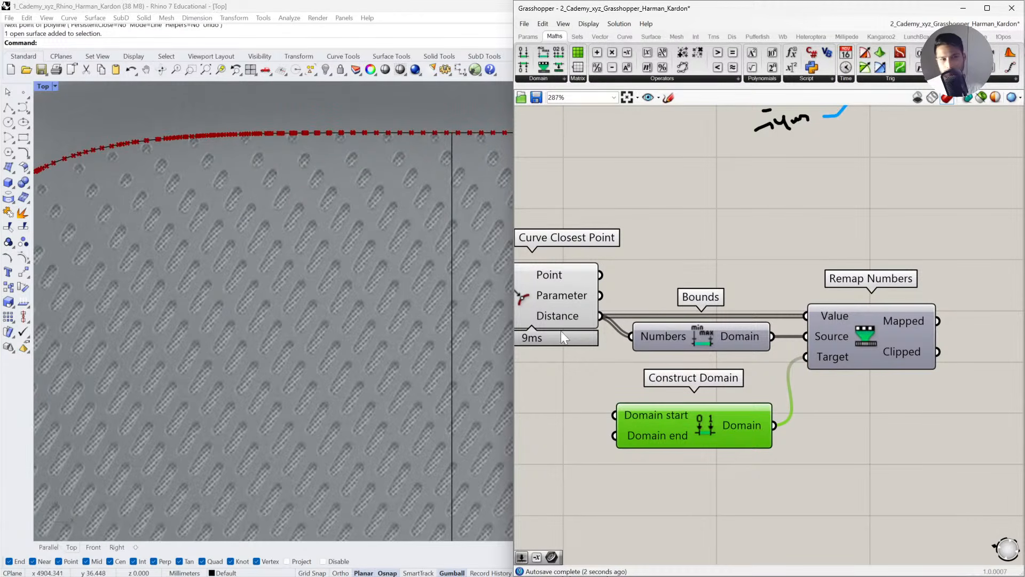
{"action": "scroll", "coordinate": [885, 308], "scroll_direction": "down", "scroll_amount": 3}
{"action": "right_click_drag", "start_coordinate": [903, 553], "coordinate": [815, 401]}
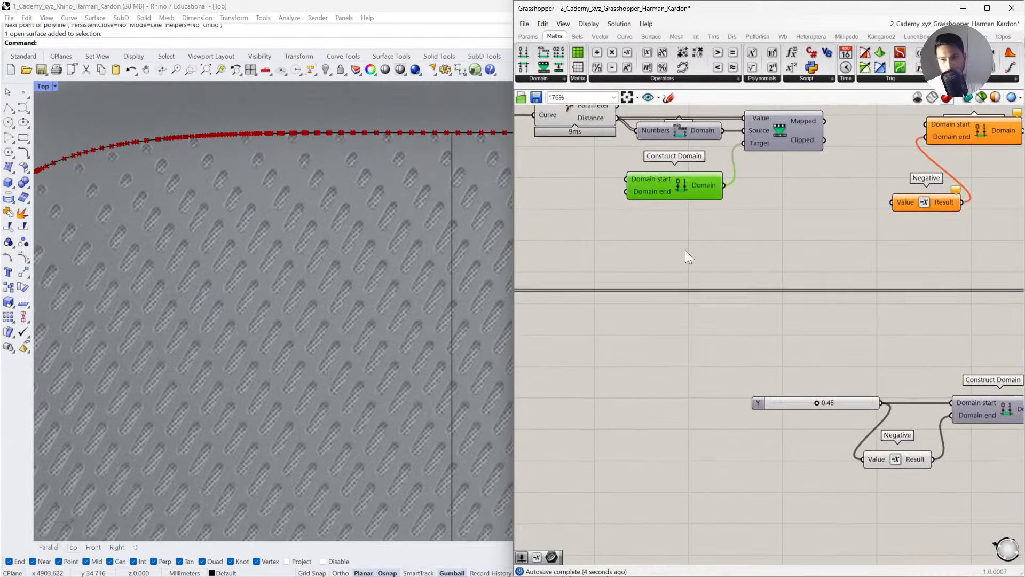
{"action": "scroll", "coordinate": [722, 351], "scroll_direction": "up", "scroll_amount": 2}
{"action": "double_click", "coordinate": [651, 323]}
{"action": "type", "text": "0.45"}
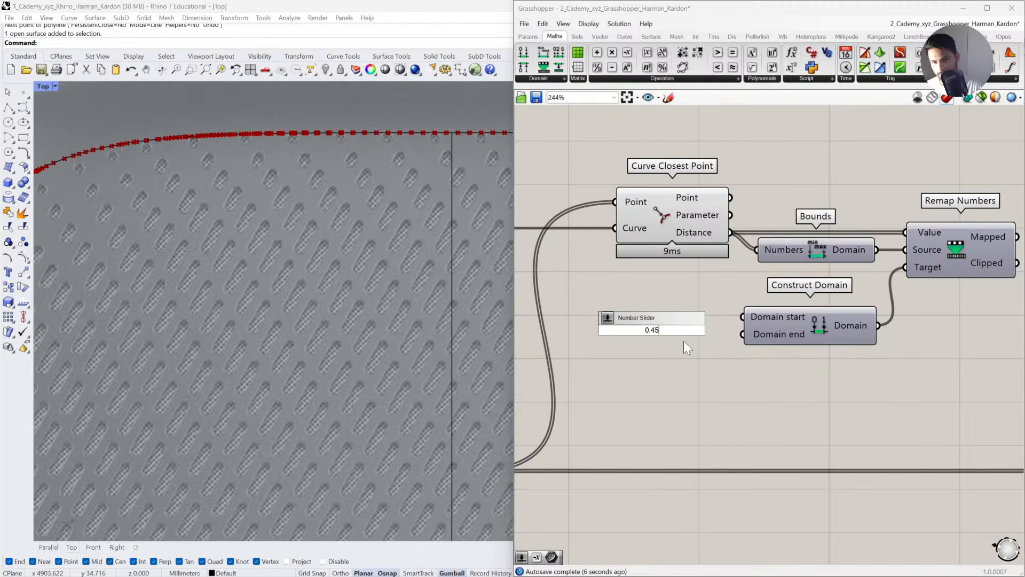
{"action": "key", "text": "Return"}
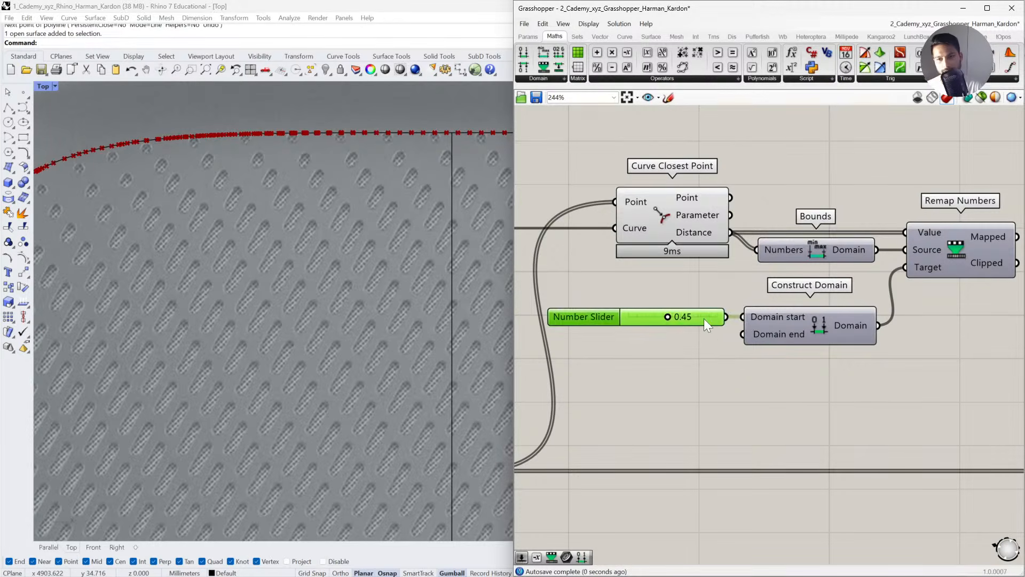
Create a number slider set to 2.00 below the first and wire it into Construct Domain's Domain end input.
{"action": "left_click", "coordinate": [694, 361]}
{"action": "double_click", "coordinate": [627, 367]}
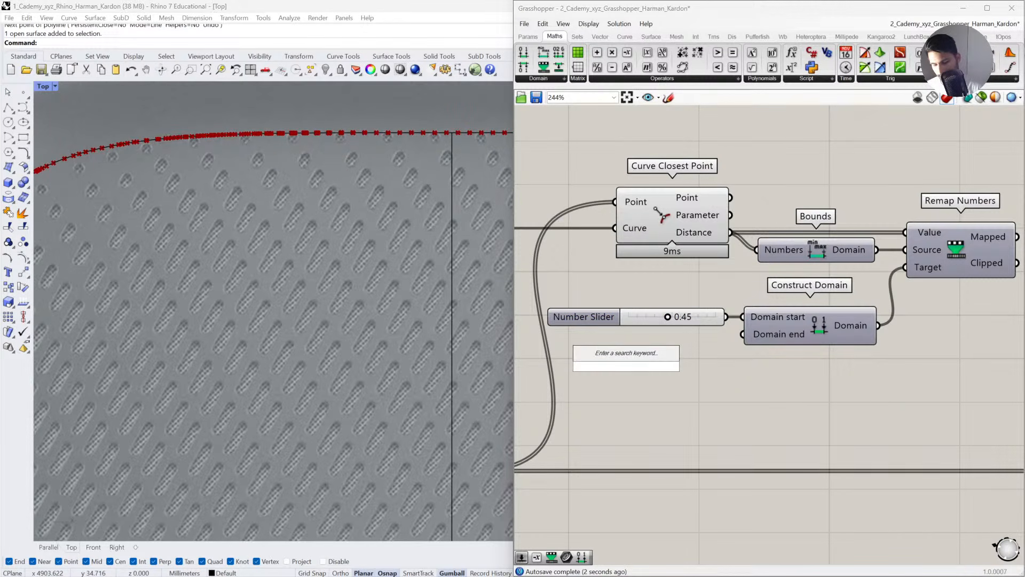
{"action": "type", "text": "2"}
{"action": "key", "text": "Return"}
{"action": "left_click_drag", "start_coordinate": [726, 351], "coordinate": [693, 343]}
Add a Panel above Remap Numbers and feed it the Mapped output to list the remapped values.
{"action": "scroll", "coordinate": [693, 343], "scroll_direction": "down", "scroll_amount": 1}
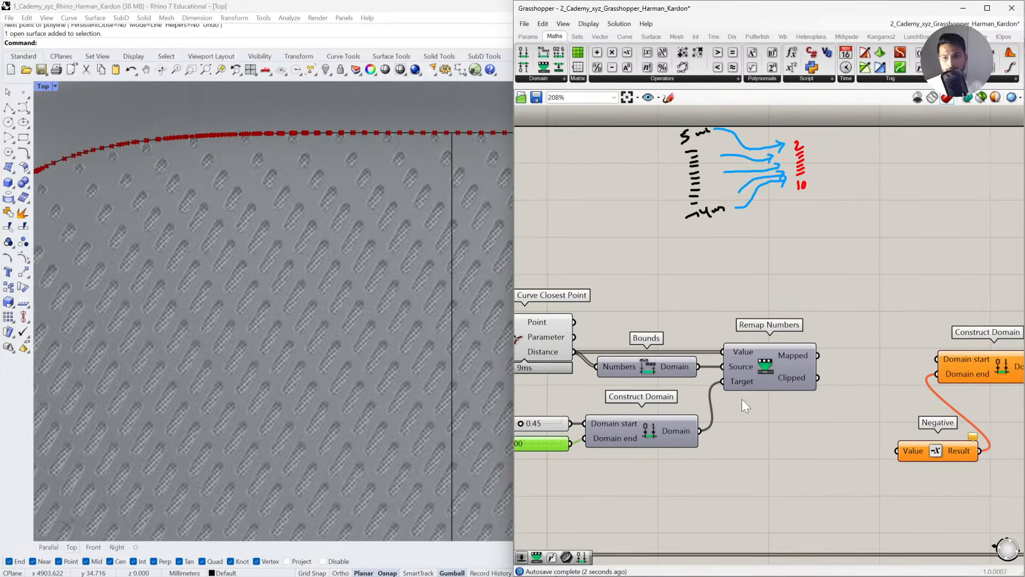
{"action": "mouse_move", "coordinate": [801, 356]}
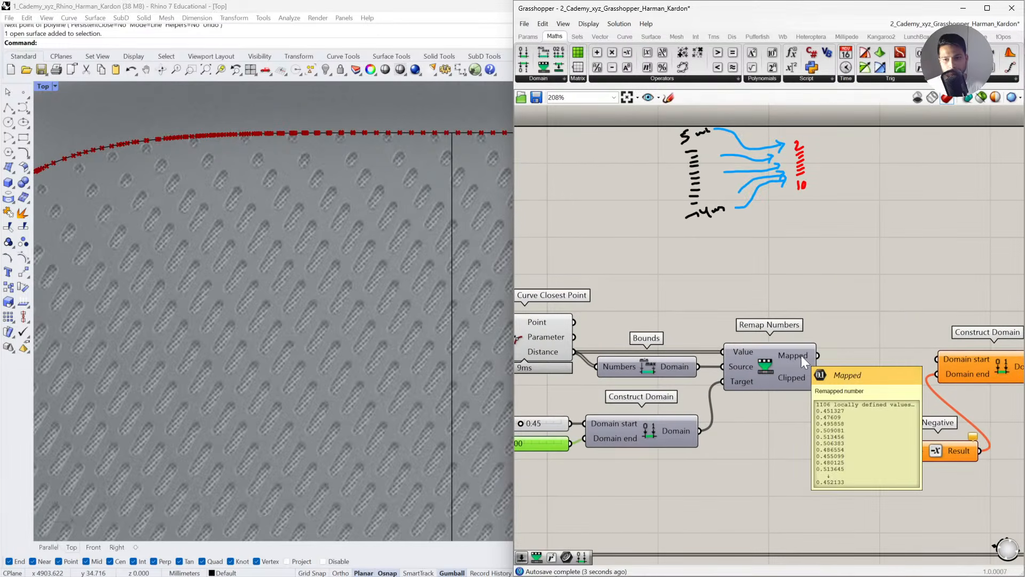
{"action": "left_click", "coordinate": [828, 292]}
{"action": "double_click", "coordinate": [828, 292]}
{"action": "type", "text": "//"}
{"action": "key", "text": "Return"}
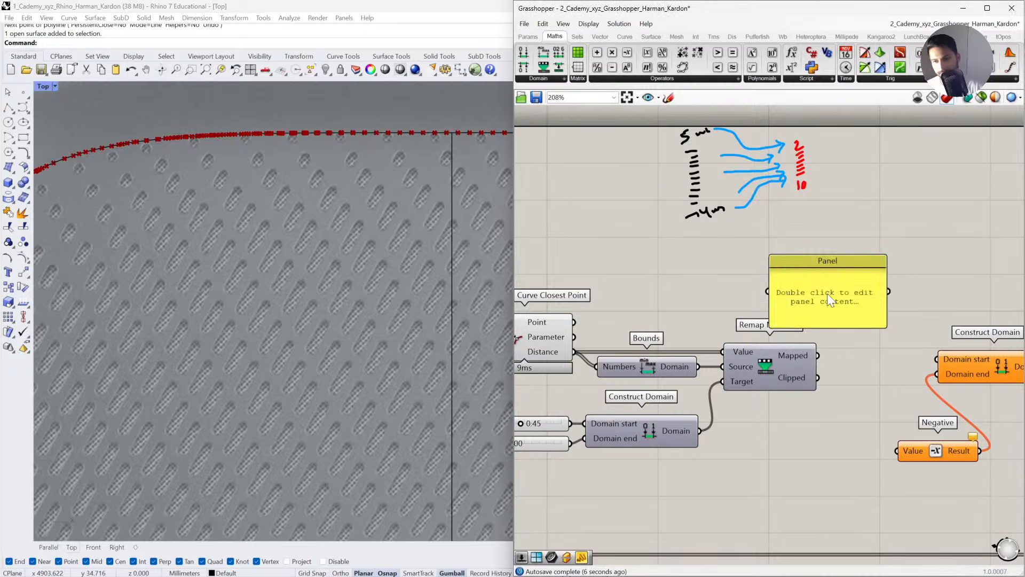
{"action": "left_click_drag", "start_coordinate": [817, 291], "coordinate": [815, 264]}
{"action": "right_click_drag", "start_coordinate": [769, 299], "coordinate": [839, 286]}
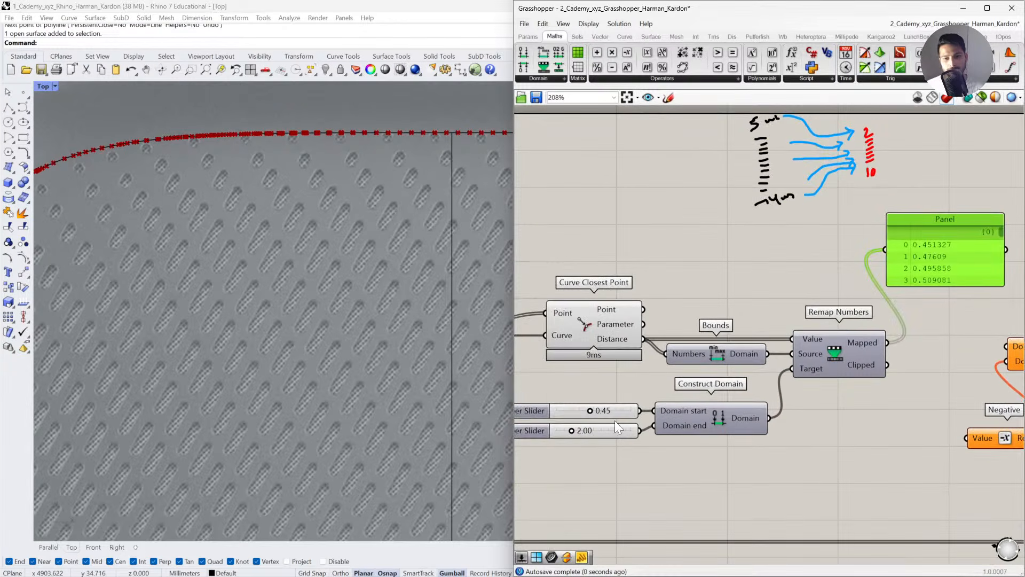
Space the two target domain sliders apart and delete the Panel showing the Mapped values.
{"action": "left_click", "coordinate": [610, 422]}
{"action": "left_click", "coordinate": [617, 441]}
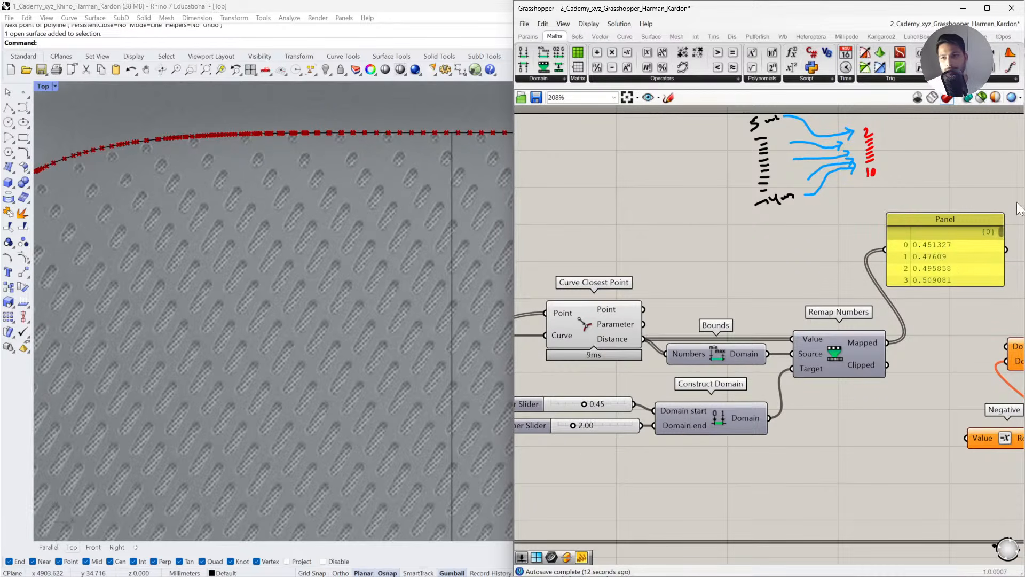
{"action": "left_click", "coordinate": [950, 259]}
{"action": "key", "text": "Delete"}
Wire Remap Numbers' Mapped output into the rectangle X-size Construct Domain's Domain start input and into the Negative component's Value input.
{"action": "right_click_drag", "start_coordinate": [908, 344], "coordinate": [838, 313]}
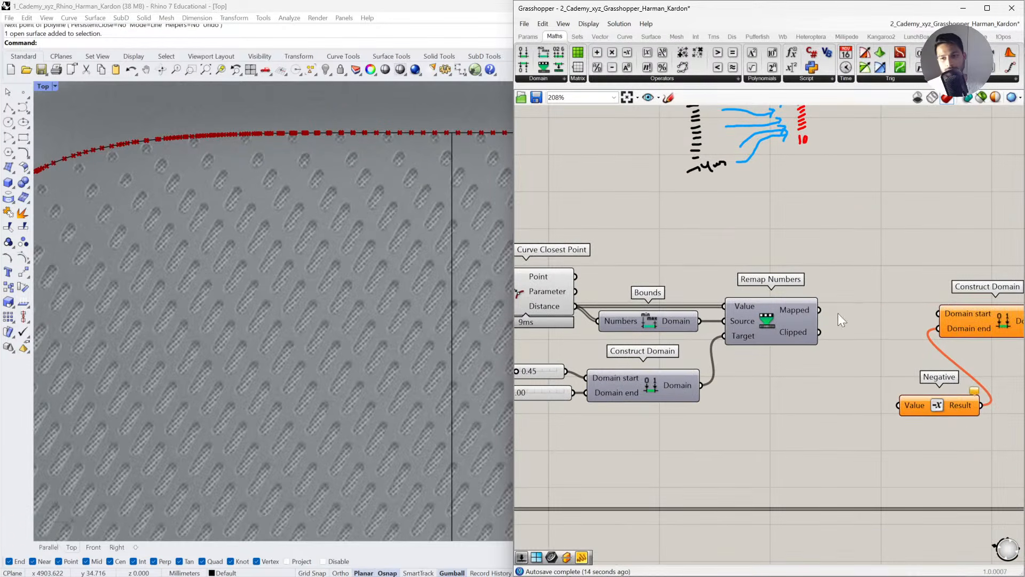
{"action": "left_click_drag", "start_coordinate": [818, 310], "coordinate": [939, 314]}
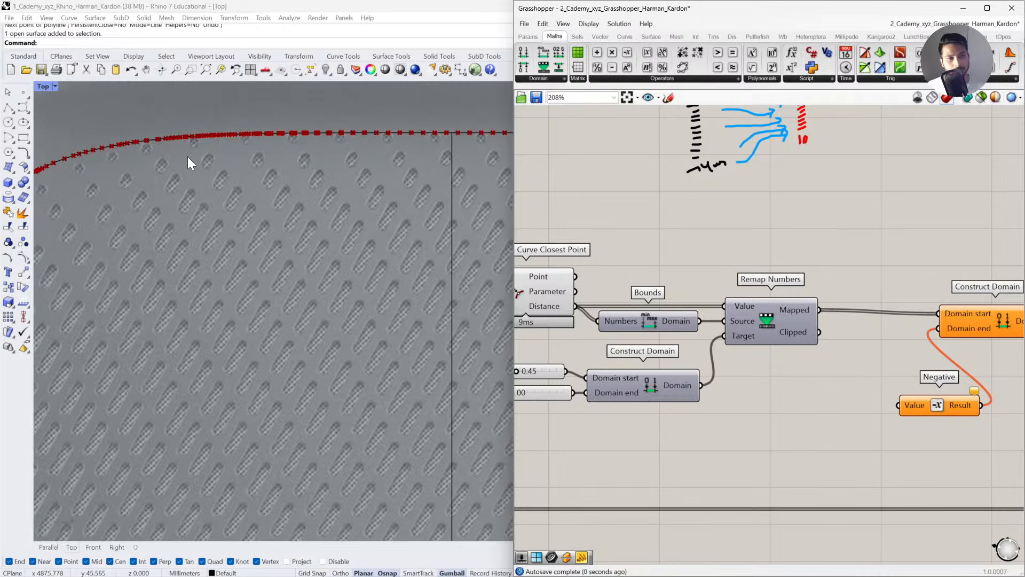
{"action": "left_click_drag", "start_coordinate": [819, 310], "coordinate": [927, 405]}
Compare the generated rectangles with the speaker's perforations near the boundary curve and around the harman kardon logo in the Rhino viewport.
{"action": "scroll", "coordinate": [298, 213], "scroll_direction": "down", "scroll_amount": 5}
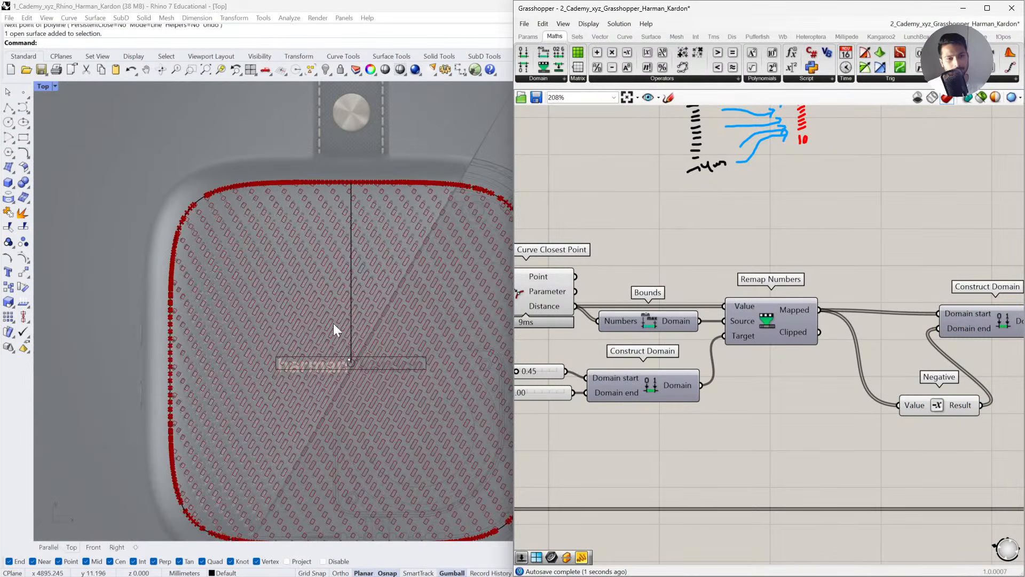
{"action": "scroll", "coordinate": [254, 197], "scroll_direction": "up", "scroll_amount": 6}
{"action": "scroll", "coordinate": [247, 196], "scroll_direction": "down", "scroll_amount": 2}
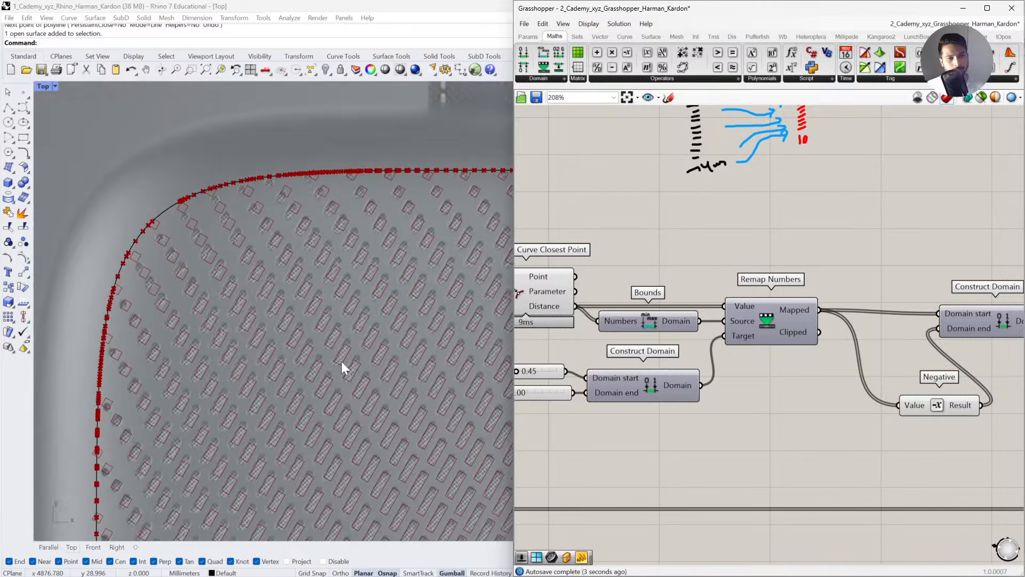
{"action": "scroll", "coordinate": [347, 331], "scroll_direction": "up", "scroll_amount": 3}
{"action": "scroll", "coordinate": [374, 347], "scroll_direction": "down", "scroll_amount": 3}
{"action": "scroll", "coordinate": [384, 369], "scroll_direction": "up", "scroll_amount": 2}
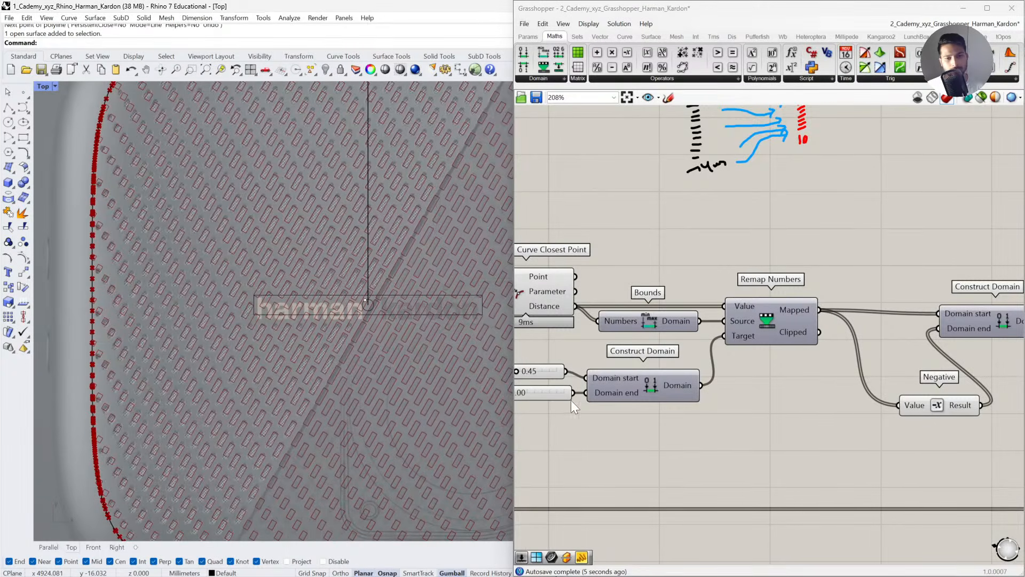
{"action": "right_click_drag", "start_coordinate": [571, 407], "coordinate": [659, 390]}
{"action": "right_click_drag", "start_coordinate": [330, 259], "coordinate": [338, 368]}
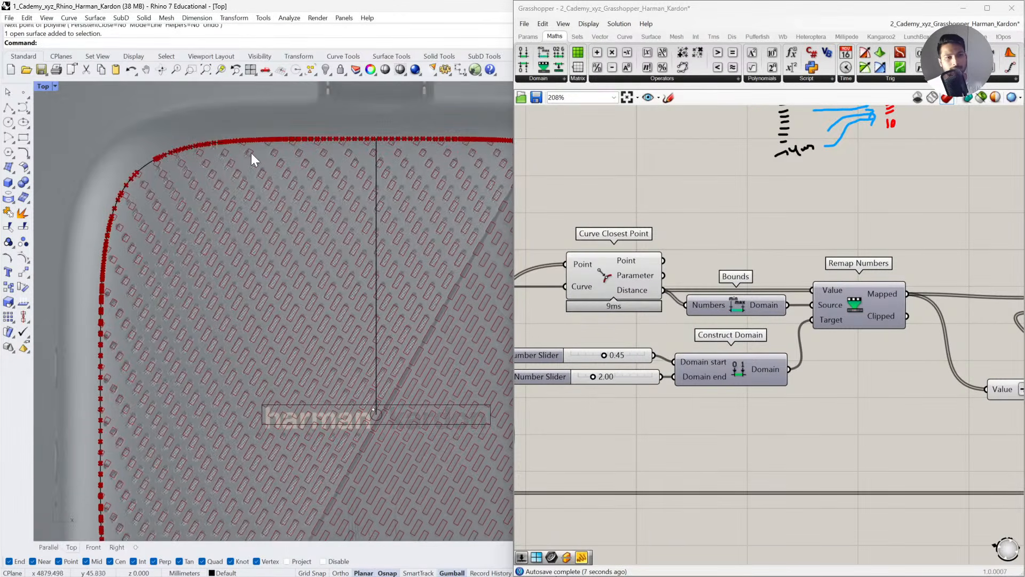
{"action": "scroll", "coordinate": [251, 152], "scroll_direction": "up", "scroll_amount": 4}
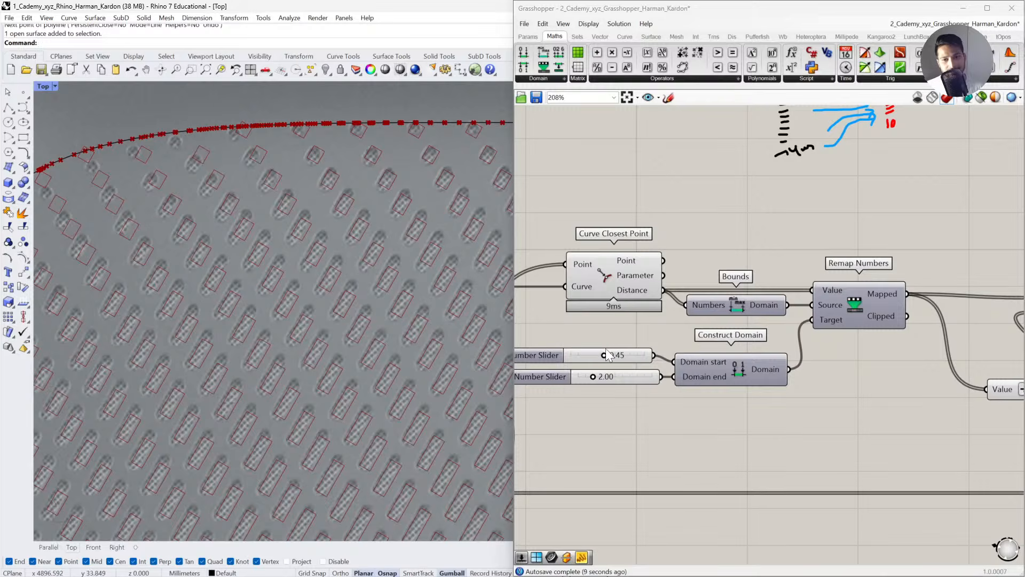
Move the 0.45 slider closer to the one below it and set the Domain end slider to 1.75.
{"action": "left_click_drag", "start_coordinate": [618, 363], "coordinate": [618, 370]}
{"action": "scroll", "coordinate": [256, 247], "scroll_direction": "down", "scroll_amount": 3}
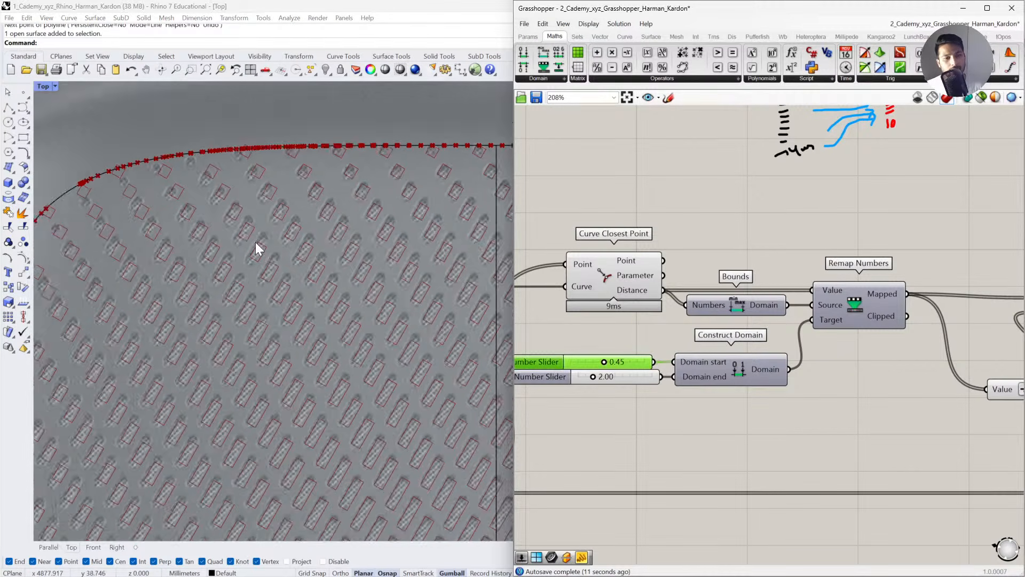
{"action": "right_click_drag", "start_coordinate": [257, 248], "coordinate": [317, 346]}
{"action": "scroll", "coordinate": [317, 346], "scroll_direction": "up", "scroll_amount": 4}
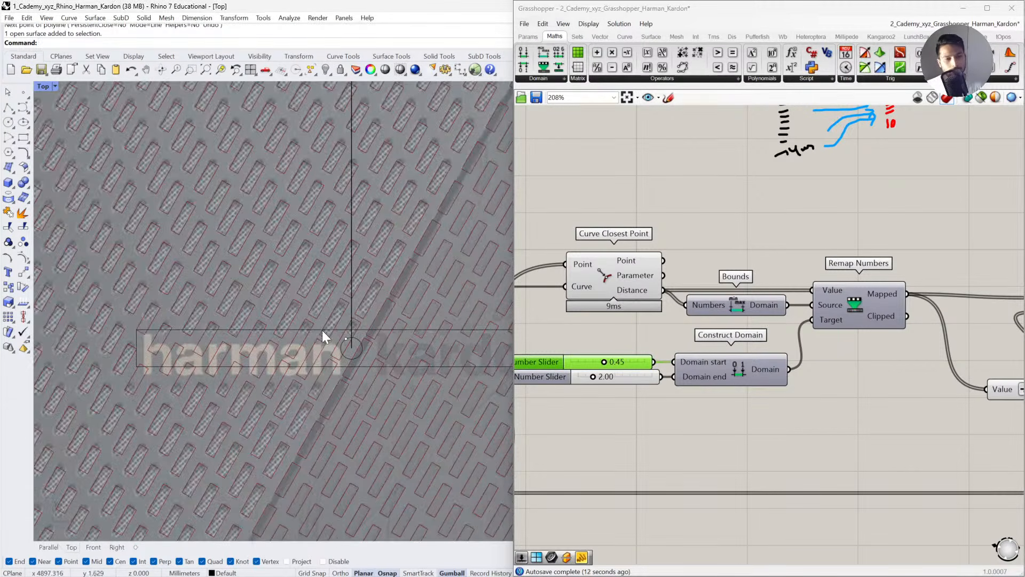
{"action": "left_click_drag", "start_coordinate": [594, 377], "coordinate": [588, 377]}
{"action": "double_click", "coordinate": [603, 377]}
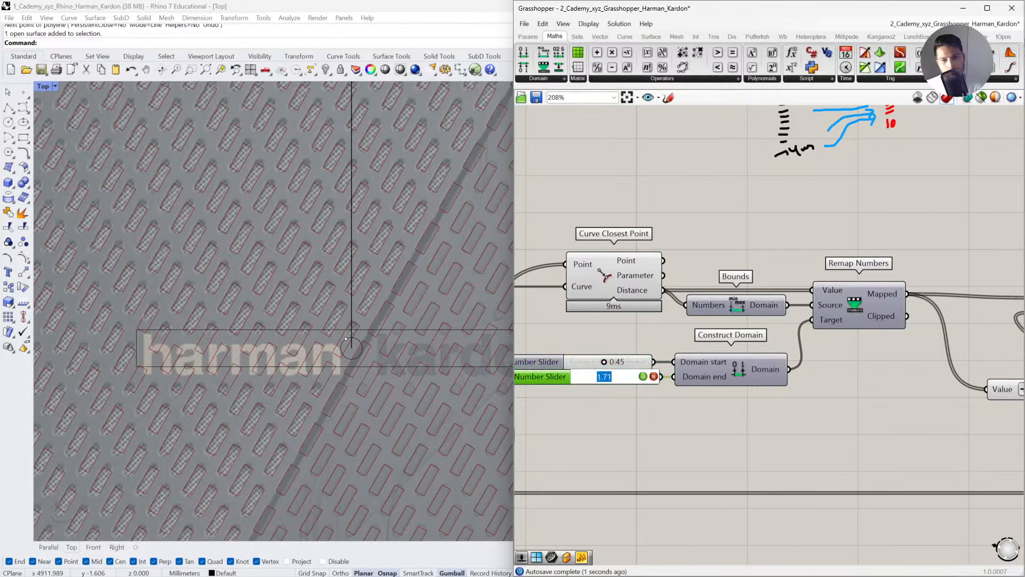
{"action": "type", "text": "5"}
{"action": "key", "text": "Return"}
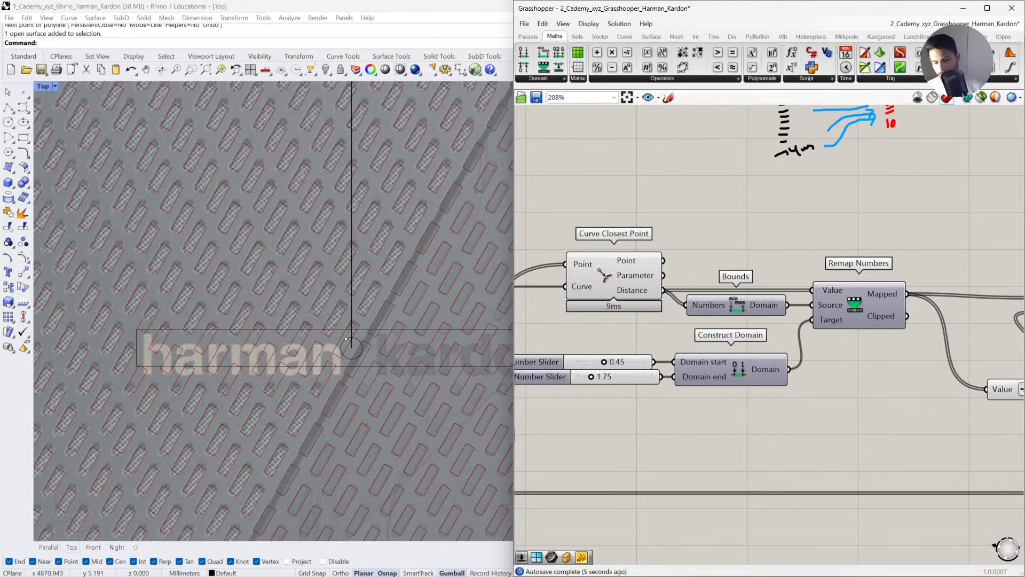
{"action": "scroll", "coordinate": [727, 385], "scroll_direction": "down", "scroll_amount": 5}
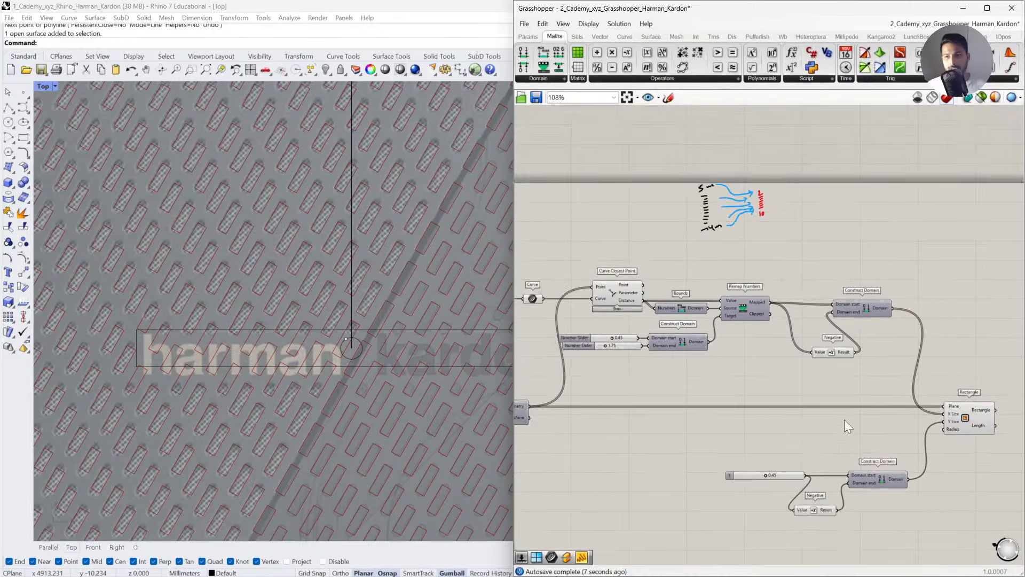
Move the Negative component of the rectangle's X-size domain closer to the Remap Numbers output, below Construct Domain.
{"action": "left_click_drag", "start_coordinate": [740, 218], "coordinate": [743, 216]}
{"action": "left_click", "coordinate": [764, 276]}
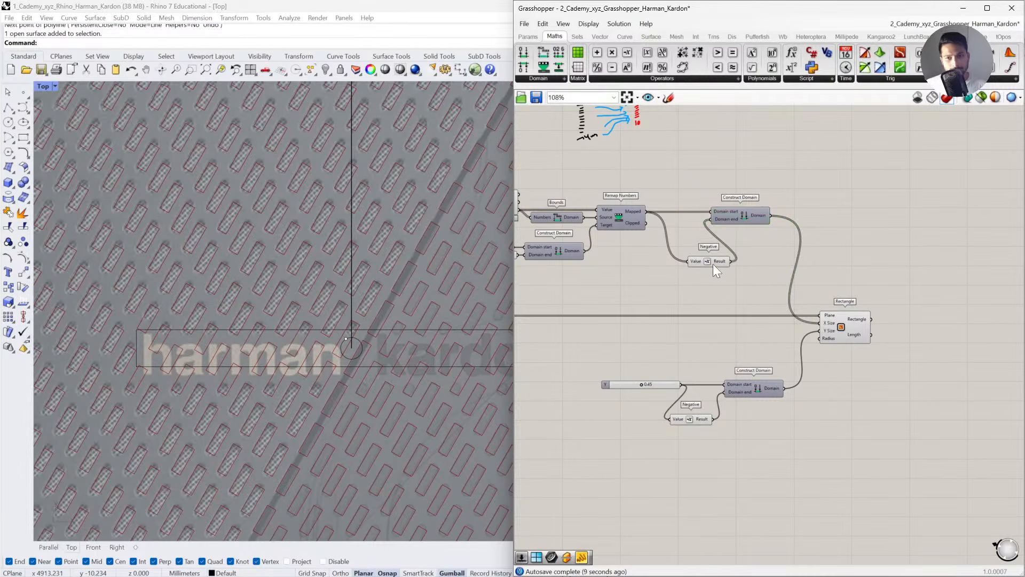
{"action": "left_click", "coordinate": [700, 275]}
{"action": "scroll", "coordinate": [295, 274], "scroll_direction": "down", "scroll_amount": 5}
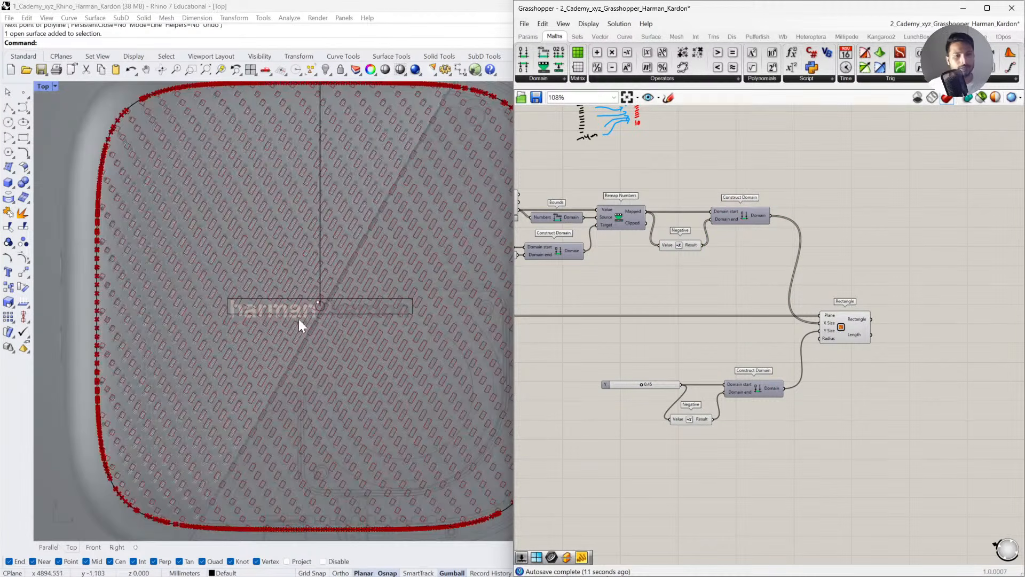
{"action": "scroll", "coordinate": [825, 342], "scroll_direction": "up", "scroll_amount": 5}
{"action": "scroll", "coordinate": [350, 309], "scroll_direction": "up", "scroll_amount": 4}
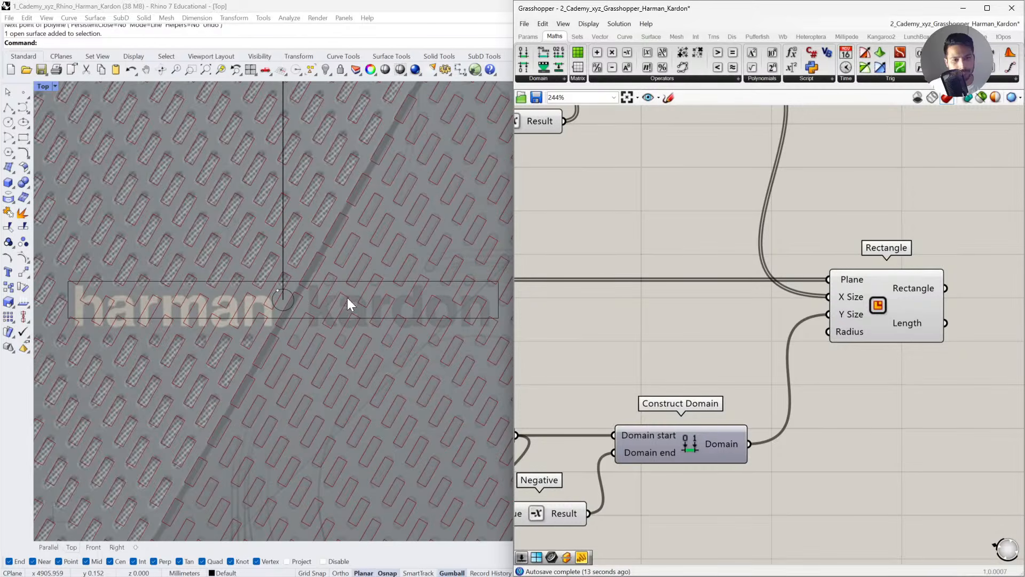
Add a Number Slider set to 2.00, wire it into the Rectangle's Radius input, and inspect the rounded rectangles.
{"action": "double_click", "coordinate": [825, 406]}
{"action": "type", "text": "2."}
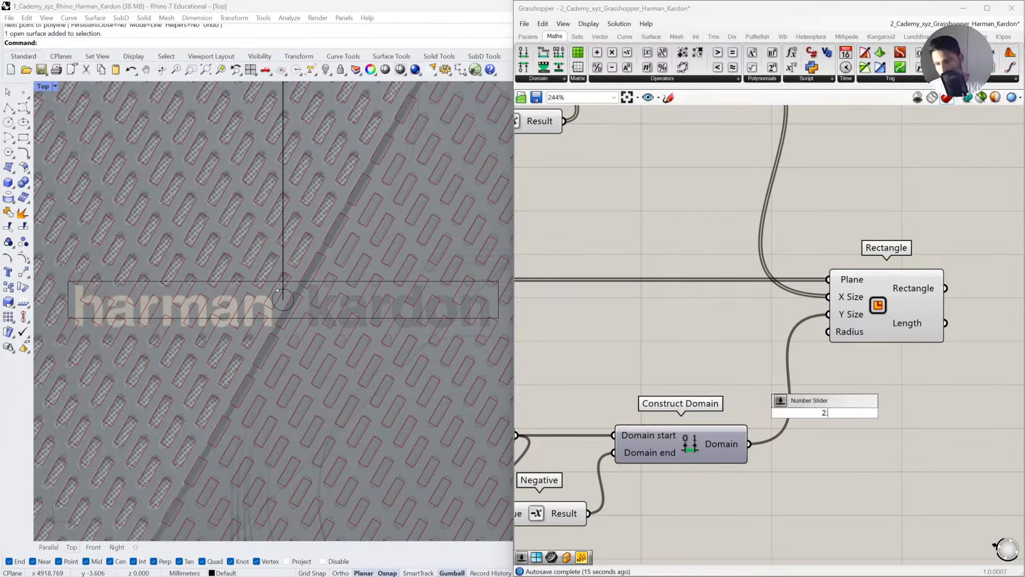
{"action": "key", "text": "Return"}
{"action": "left_click_drag", "start_coordinate": [866, 405], "coordinate": [774, 344]}
{"action": "scroll", "coordinate": [354, 315], "scroll_direction": "down", "scroll_amount": 4}
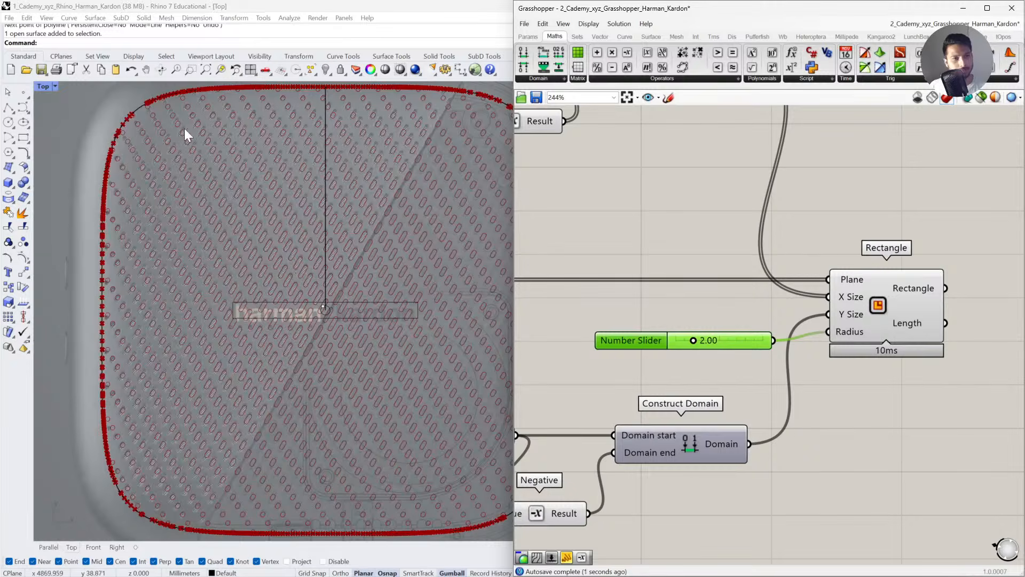
{"action": "mouse_move", "coordinate": [697, 342]}
{"action": "left_mouse_down"}
{"action": "mouse_move", "coordinate": [670, 341]}
{"action": "mouse_move", "coordinate": [694, 342]}
{"action": "left_mouse_up"}
{"action": "scroll", "coordinate": [301, 314], "scroll_direction": "down", "scroll_amount": 2}
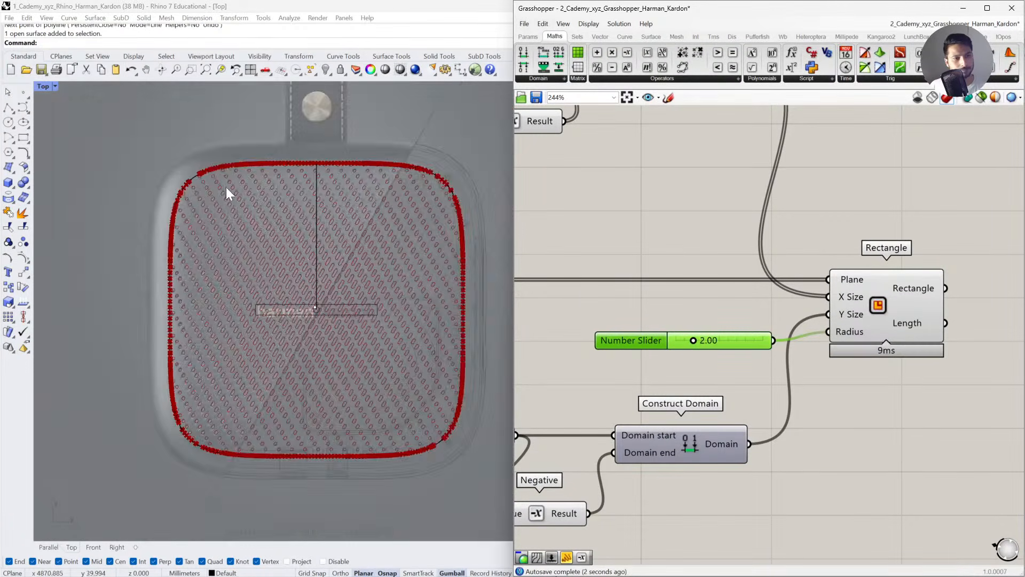
{"action": "scroll", "coordinate": [229, 190], "scroll_direction": "up", "scroll_amount": 3}
{"action": "scroll", "coordinate": [232, 187], "scroll_direction": "down", "scroll_amount": 3}
{"action": "scroll", "coordinate": [751, 283], "scroll_direction": "down", "scroll_amount": 5}
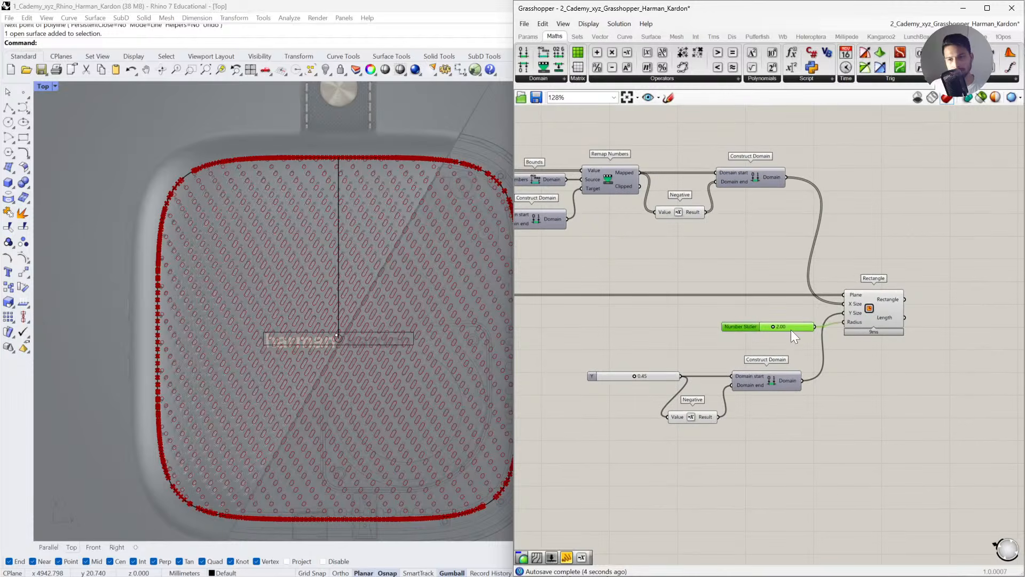
Turn off the preview of all components upstream of the Rectangle so only the rounded rectangles are drawn.
{"action": "scroll", "coordinate": [906, 331], "scroll_direction": "down", "scroll_amount": 2}
{"action": "scroll", "coordinate": [903, 325], "scroll_direction": "down", "scroll_amount": 1}
{"action": "left_click_drag", "start_coordinate": [705, 377], "coordinate": [543, 224]}
{"action": "left_click_drag", "start_coordinate": [788, 384], "coordinate": [591, 198]}
{"action": "middle_click", "coordinate": [643, 242]}
{"action": "left_click", "coordinate": [672, 210]}
{"action": "left_click", "coordinate": [684, 169]}
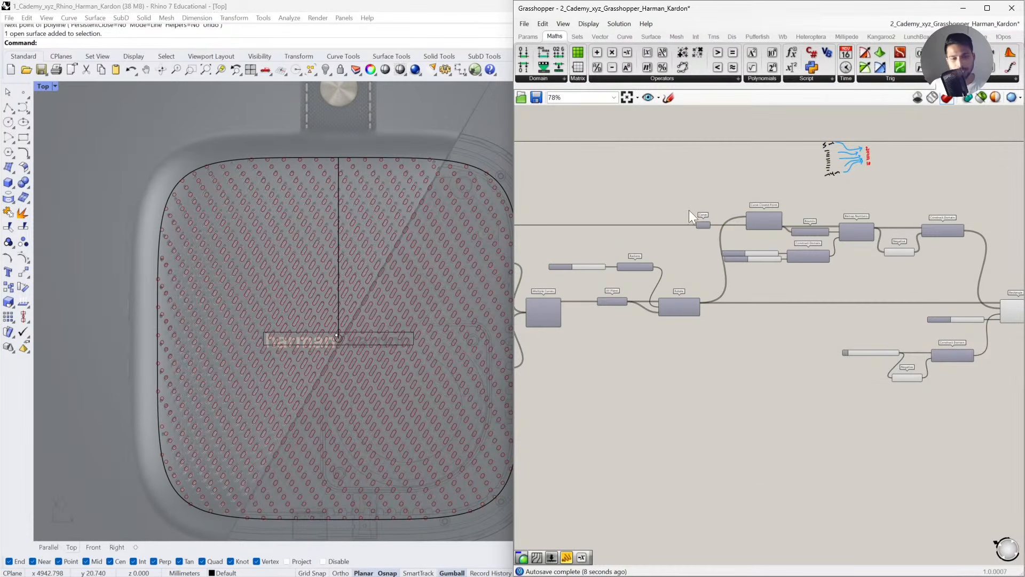
In the prepared definition, preview the Top Surface, Center Point, Perpendicular and both Contour groups, and hide their preview again.
{"action": "scroll", "coordinate": [705, 253], "scroll_direction": "down", "scroll_amount": 3}
{"action": "scroll", "coordinate": [778, 339], "scroll_direction": "down", "scroll_amount": 3}
{"action": "scroll", "coordinate": [767, 384], "scroll_direction": "down", "scroll_amount": 1}
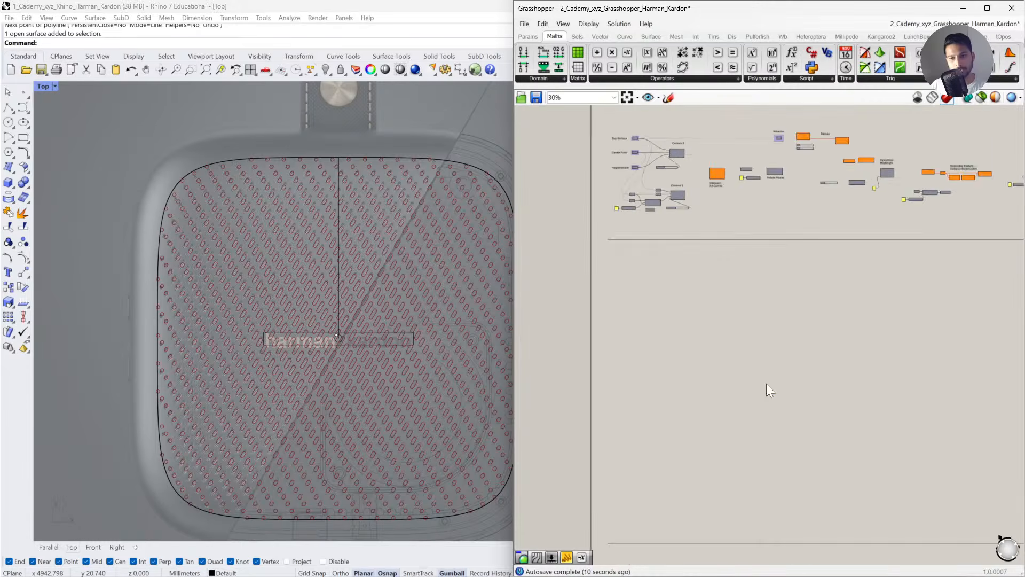
{"action": "scroll", "coordinate": [737, 261], "scroll_direction": "up", "scroll_amount": 3}
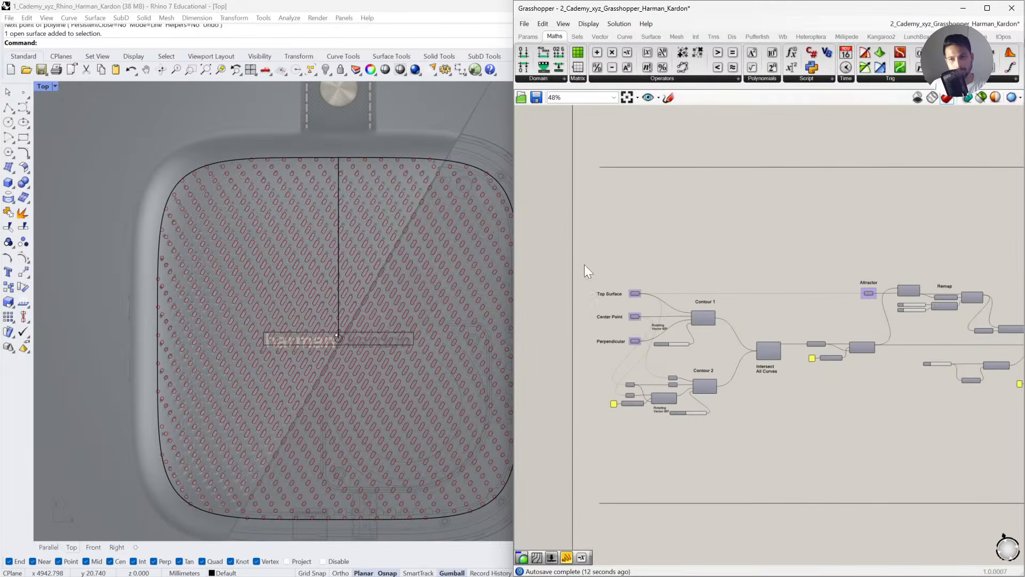
{"action": "right_click_drag", "start_coordinate": [898, 324], "coordinate": [926, 280]}
{"action": "left_click_drag", "start_coordinate": [759, 202], "coordinate": [656, 381]}
{"action": "middle_click", "coordinate": [677, 374]}
{"action": "left_click", "coordinate": [692, 354]}
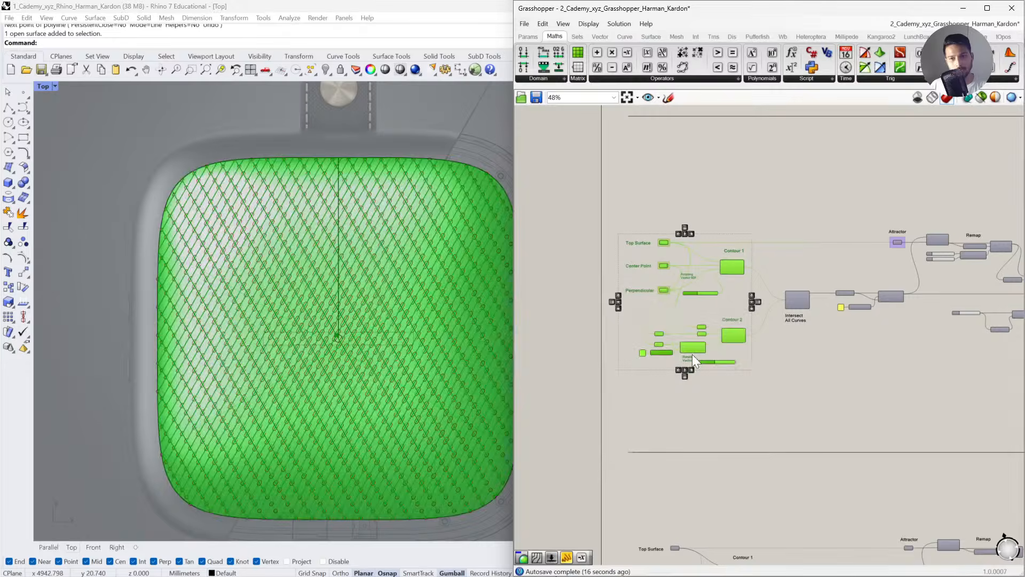
{"action": "left_click", "coordinate": [773, 414]}
{"action": "left_click", "coordinate": [680, 304]}
{"action": "middle_click", "coordinate": [680, 304]}
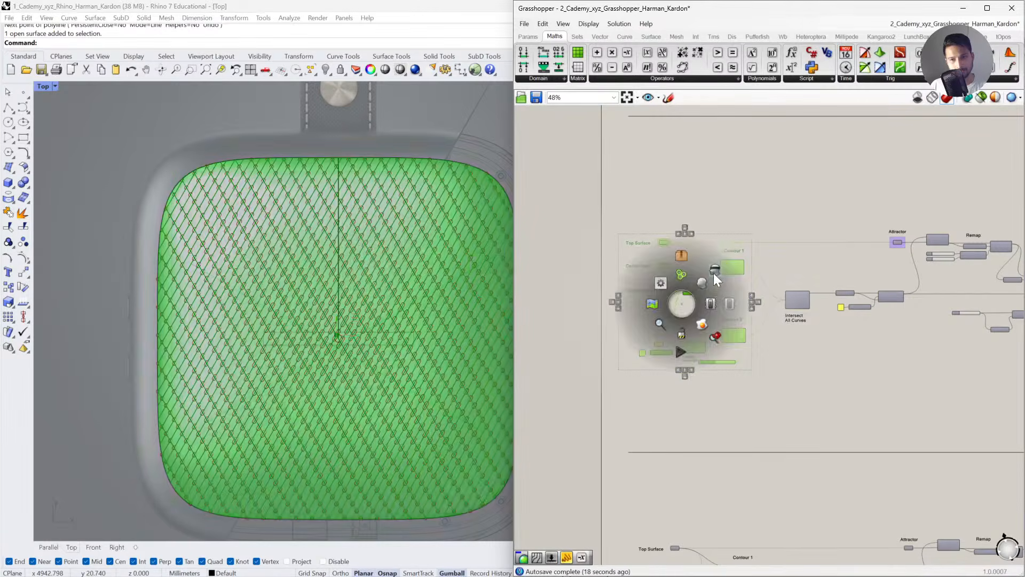
{"action": "left_click", "coordinate": [713, 273]}
Select every component on the canvas and turn off its preview.
{"action": "scroll", "coordinate": [701, 341], "scroll_direction": "down", "scroll_amount": 1}
{"action": "left_click", "coordinate": [812, 360]}
{"action": "key", "text": "ctrl+a"}
{"action": "middle_click", "coordinate": [748, 360]}
{"action": "left_click", "coordinate": [782, 328]}
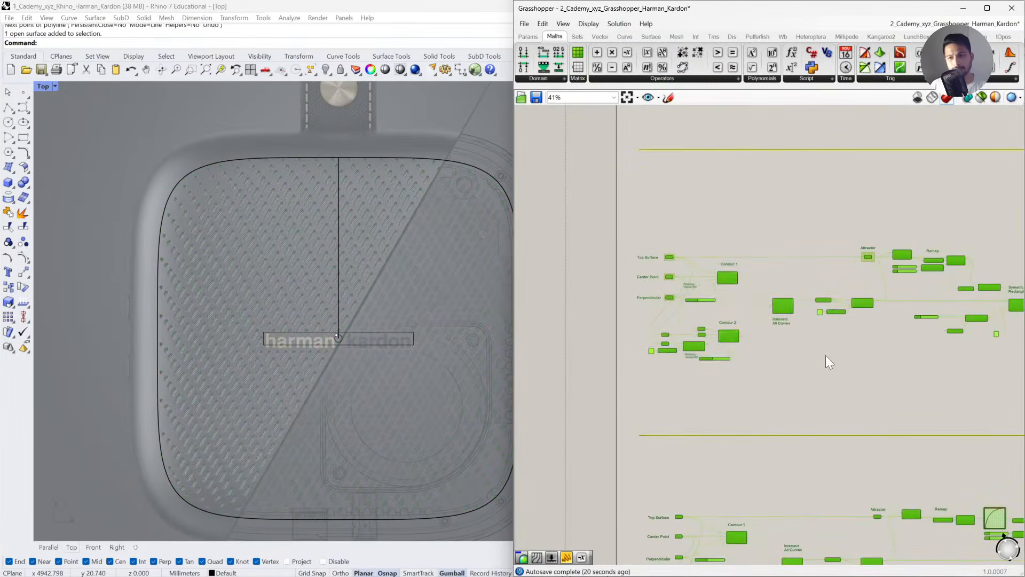
Preview the Intersect All Curves component and examine its intersection points over the speaker grille.
{"action": "scroll", "coordinate": [753, 346], "scroll_direction": "up", "scroll_amount": 3}
{"action": "left_click", "coordinate": [694, 313]}
{"action": "middle_click", "coordinate": [694, 310]}
{"action": "left_click", "coordinate": [709, 293]}
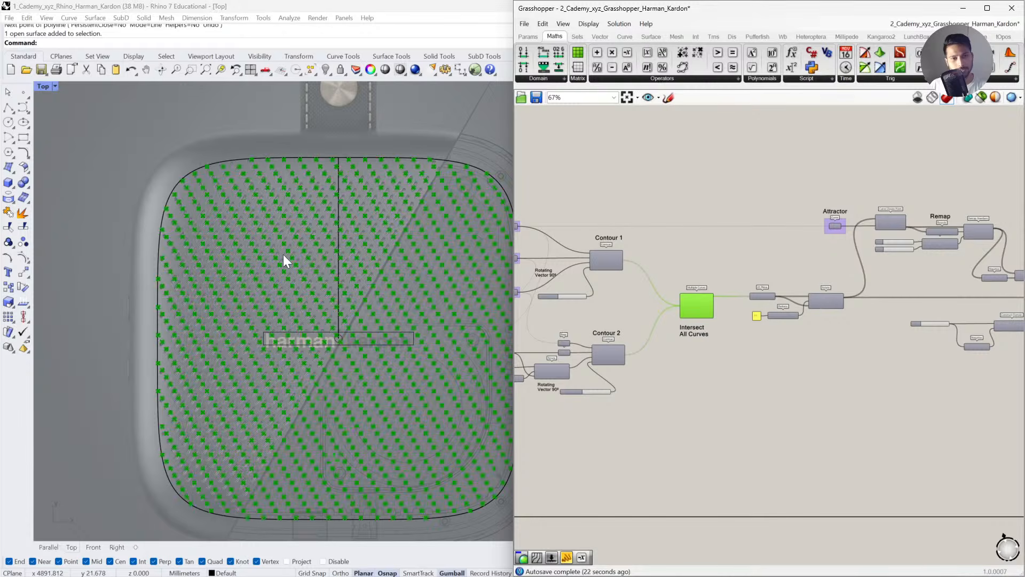
{"action": "scroll", "coordinate": [347, 299], "scroll_direction": "up", "scroll_amount": 3}
{"action": "scroll", "coordinate": [333, 302], "scroll_direction": "down", "scroll_amount": 3}
{"action": "left_click", "coordinate": [719, 307]}
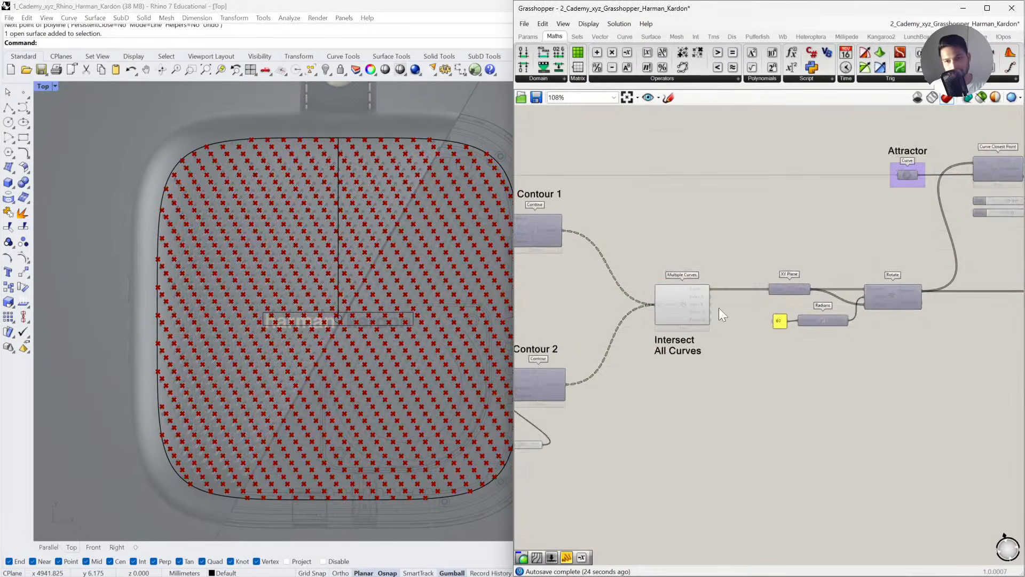
Preview the XY Plane and Rotate components to examine the rotated planes, and hide them together with the intersection points.
{"action": "scroll", "coordinate": [883, 353], "scroll_direction": "up", "scroll_amount": 2}
{"action": "left_click_drag", "start_coordinate": [792, 355], "coordinate": [649, 270]}
{"action": "middle_click", "coordinate": [699, 275]}
{"action": "left_click", "coordinate": [719, 257]}
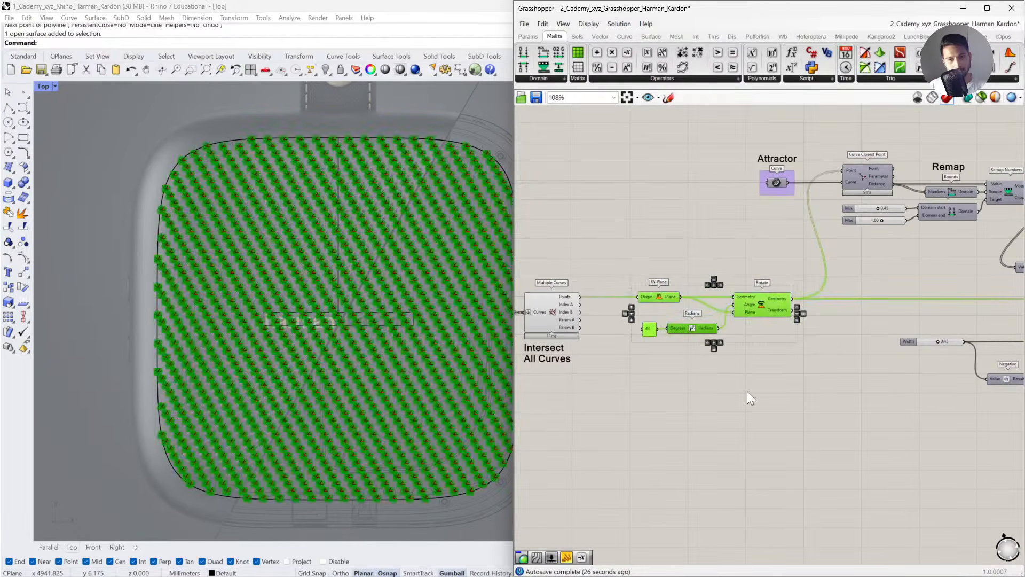
{"action": "left_click_drag", "start_coordinate": [750, 401], "coordinate": [555, 240]}
{"action": "middle_click", "coordinate": [604, 236]}
{"action": "left_click", "coordinate": [634, 199]}
{"action": "left_click", "coordinate": [909, 276]}
{"action": "right_click_drag", "start_coordinate": [910, 276], "coordinate": [708, 308]}
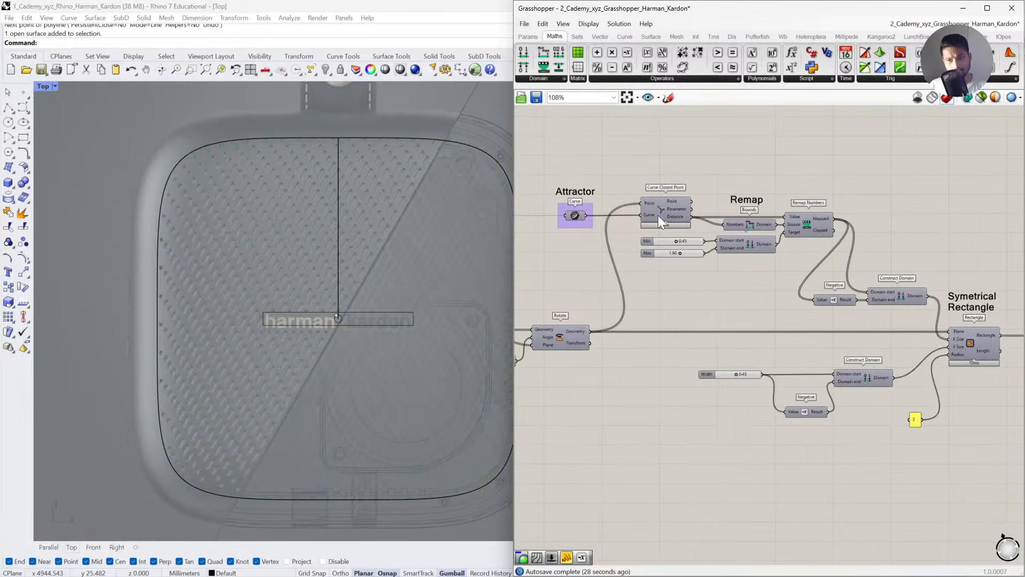
Turn on the preview of the Symetrical Rectangle component and compare its rectangles with the speaker perforations.
{"action": "right_click_drag", "start_coordinate": [844, 344], "coordinate": [815, 341]}
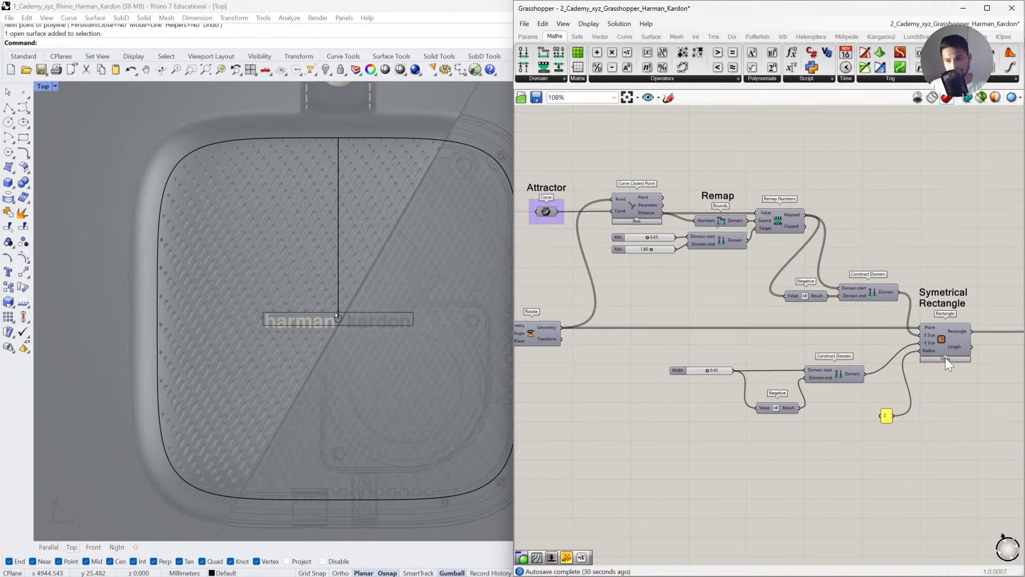
{"action": "left_click", "coordinate": [944, 338]}
{"action": "middle_click", "coordinate": [944, 338]}
{"action": "left_click", "coordinate": [970, 312]}
{"action": "scroll", "coordinate": [346, 320], "scroll_direction": "up", "scroll_amount": 2}
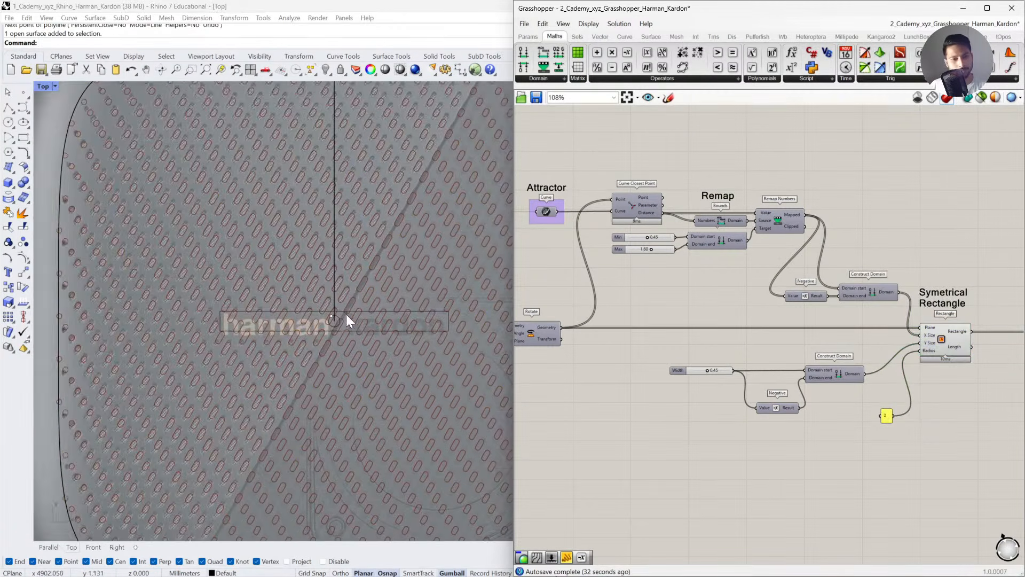
{"action": "scroll", "coordinate": [346, 314], "scroll_direction": "down", "scroll_amount": 4}
Go to the Removing Texture section, switch Rhino to the Parallel view and hide the speaker's top surface.
{"action": "right_click_drag", "start_coordinate": [1018, 385], "coordinate": [704, 361]}
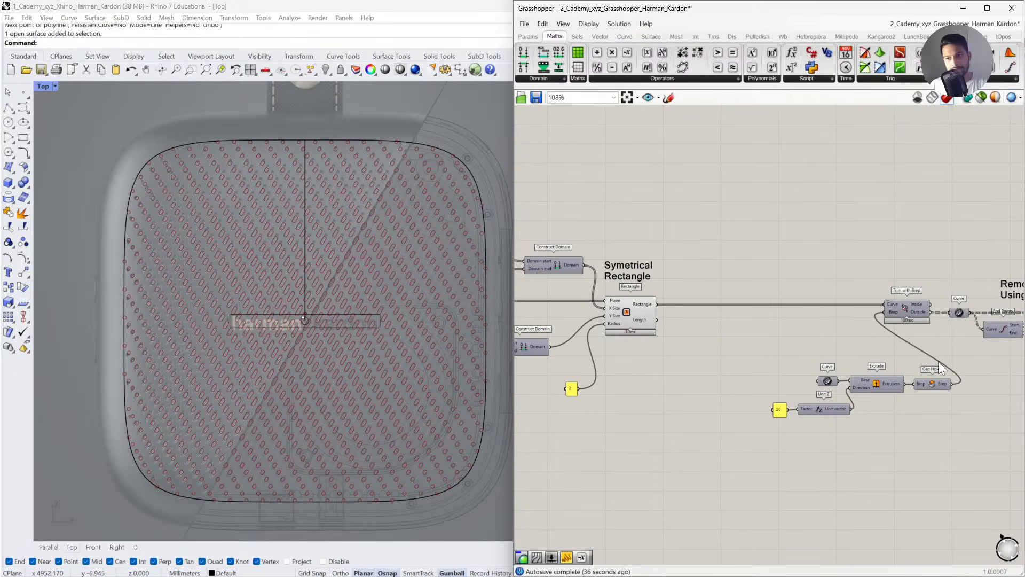
{"action": "right_click_drag", "start_coordinate": [941, 363], "coordinate": [728, 365]}
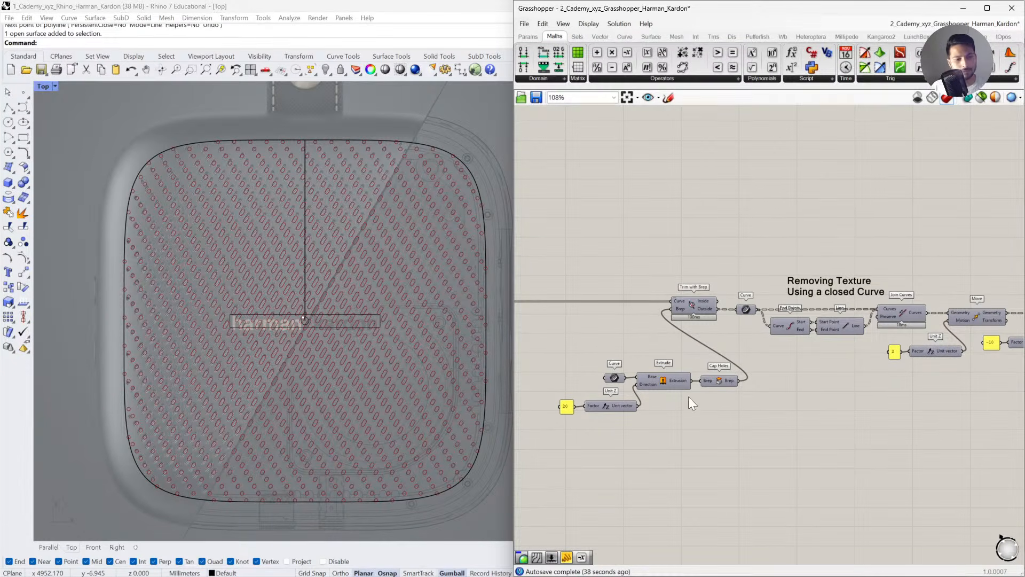
{"action": "left_click", "coordinate": [47, 548]}
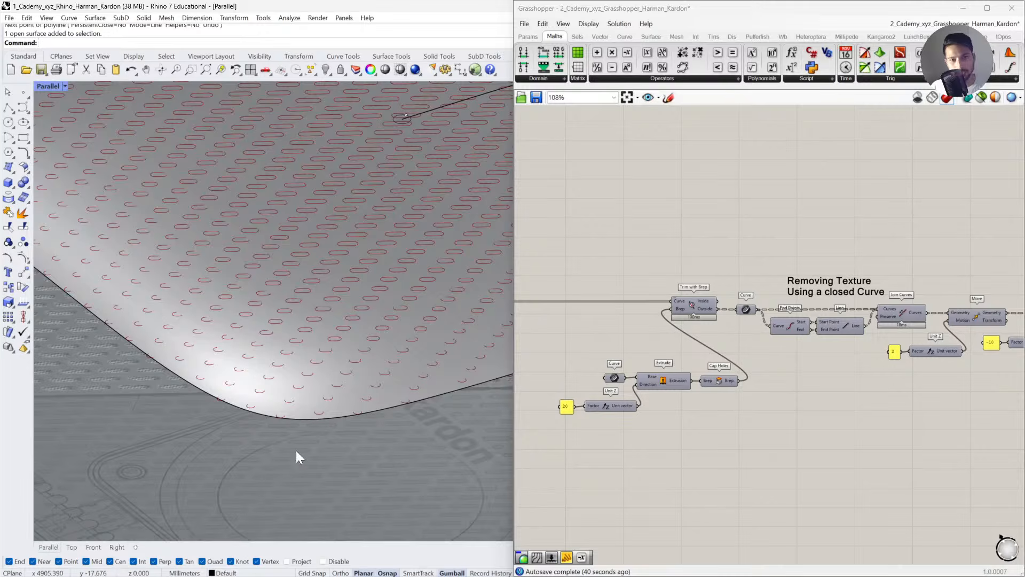
{"action": "scroll", "coordinate": [296, 450], "scroll_direction": "down", "scroll_amount": 3}
{"action": "left_click", "coordinate": [319, 383]}
{"action": "key", "text": "ctrl+h"}
{"action": "scroll", "coordinate": [403, 370], "scroll_direction": "up", "scroll_amount": 3}
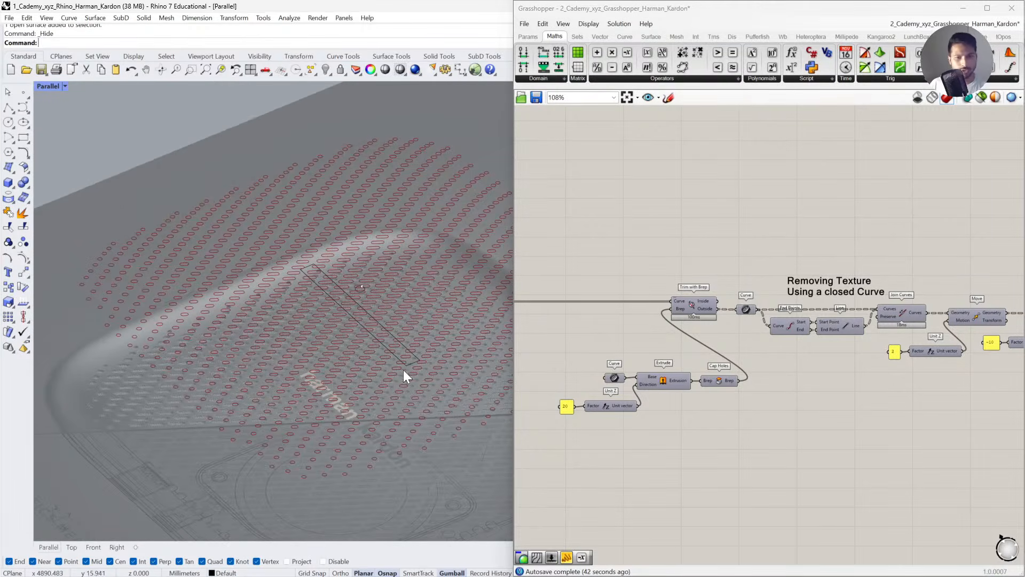
{"action": "scroll", "coordinate": [642, 370], "scroll_direction": "up", "scroll_amount": 3}
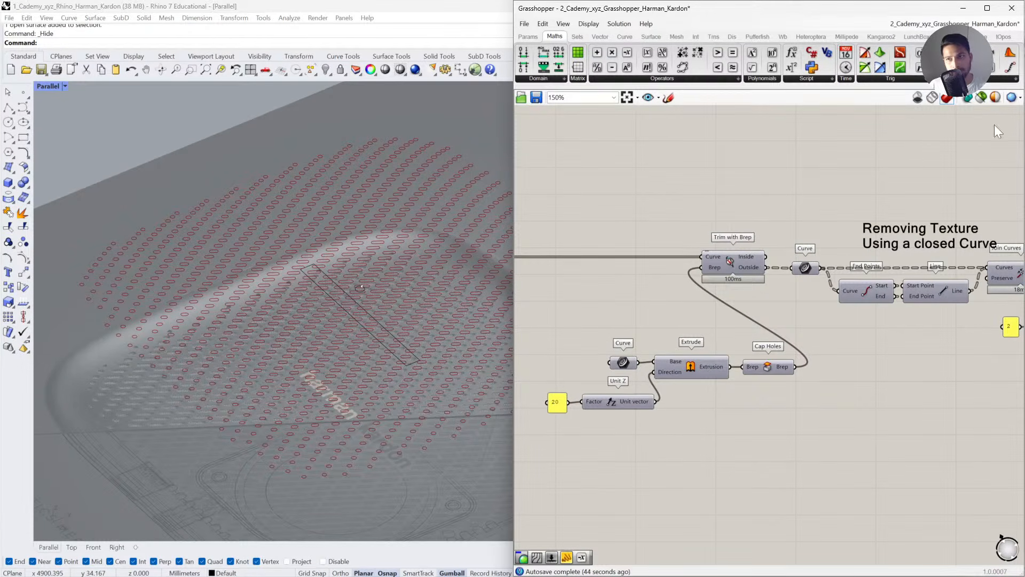
Restrict the preview to selected components and show the closed logo Curve together with the Rectangle in the Top view.
{"action": "left_click", "coordinate": [982, 96]}
{"action": "left_click", "coordinate": [627, 360]}
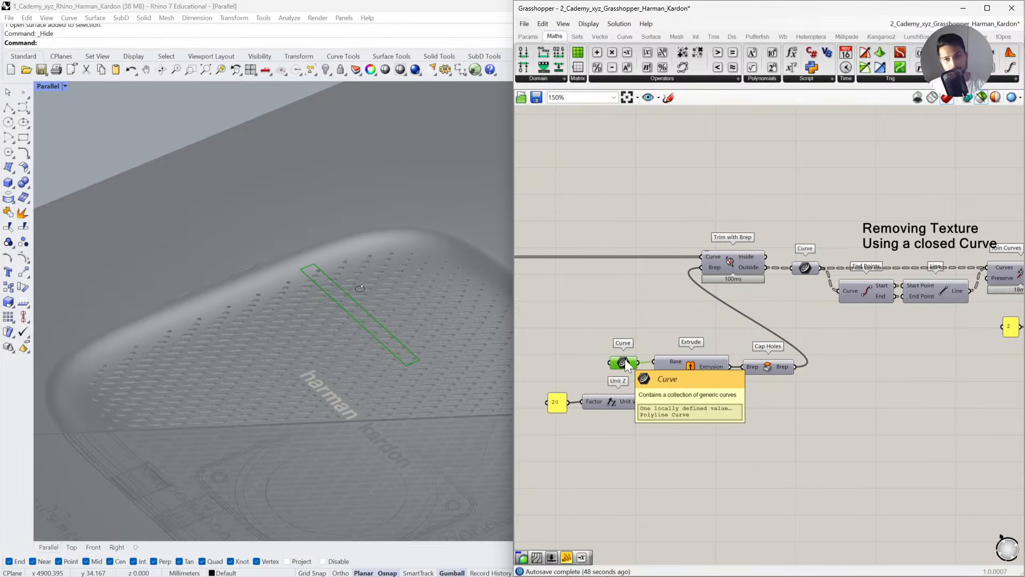
{"action": "right_click_drag", "start_coordinate": [675, 328], "coordinate": [886, 329]}
{"action": "left_click", "coordinate": [590, 274]}
{"action": "left_click", "coordinate": [832, 364], "text": "shift"}
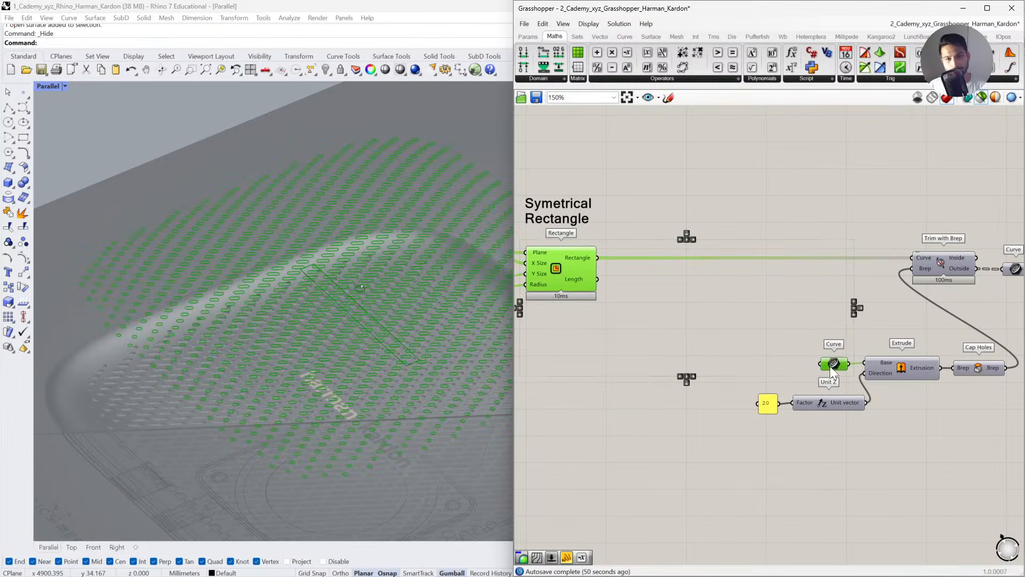
{"action": "left_click", "coordinate": [71, 547]}
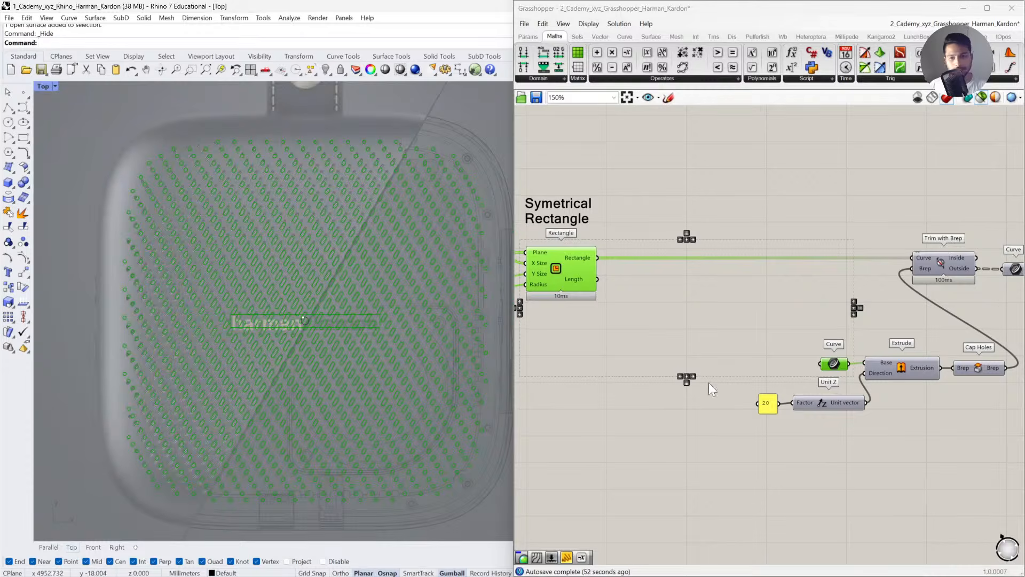
Return to the Parallel view and examine the Extrude component's extrusion of the logo curve from different angles.
{"action": "left_click", "coordinate": [48, 546]}
{"action": "left_click", "coordinate": [933, 416]}
{"action": "right_click_drag", "start_coordinate": [865, 402], "coordinate": [749, 414]}
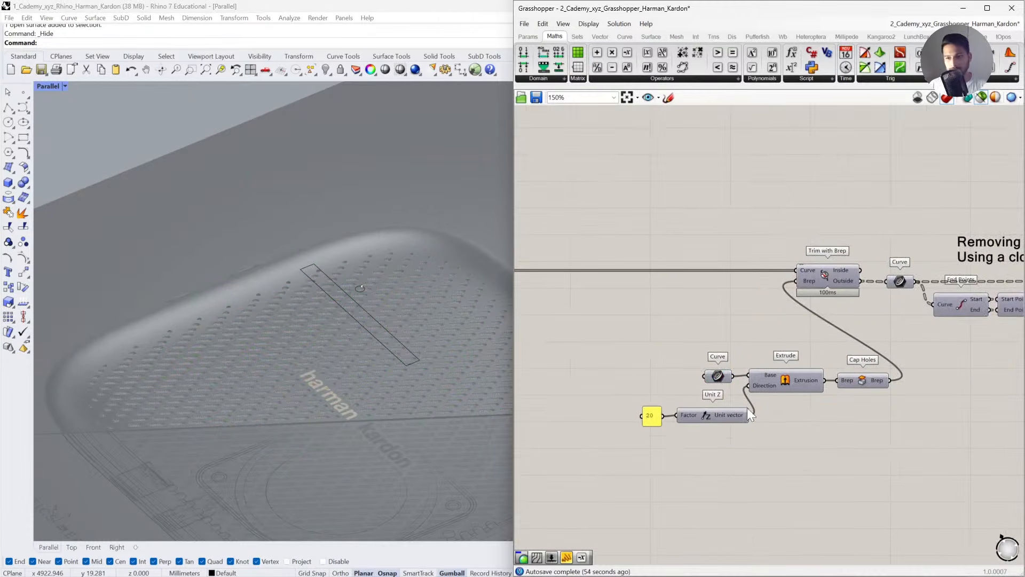
{"action": "left_click", "coordinate": [777, 383]}
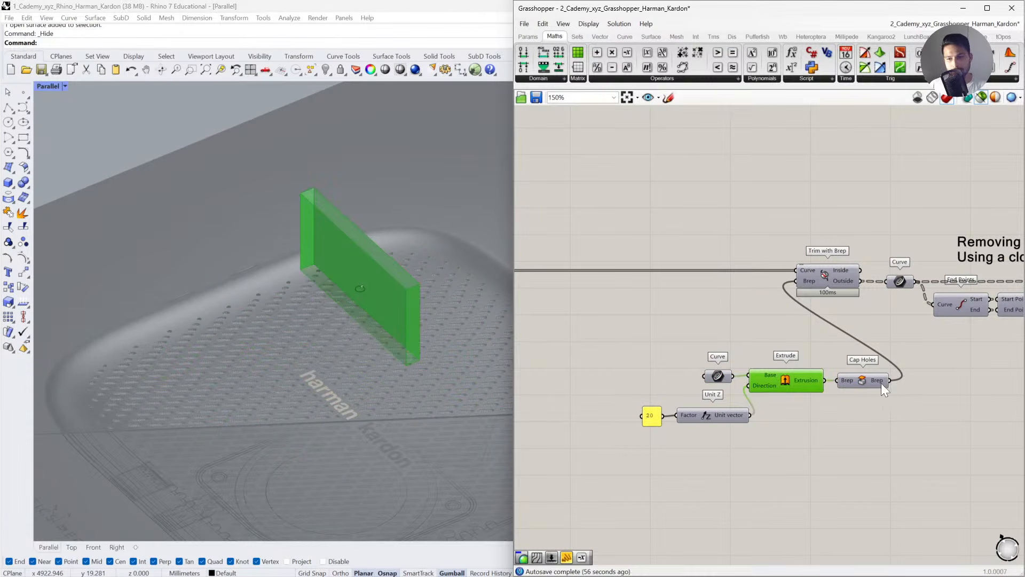
{"action": "right_click_drag", "start_coordinate": [449, 320], "coordinate": [428, 384]}
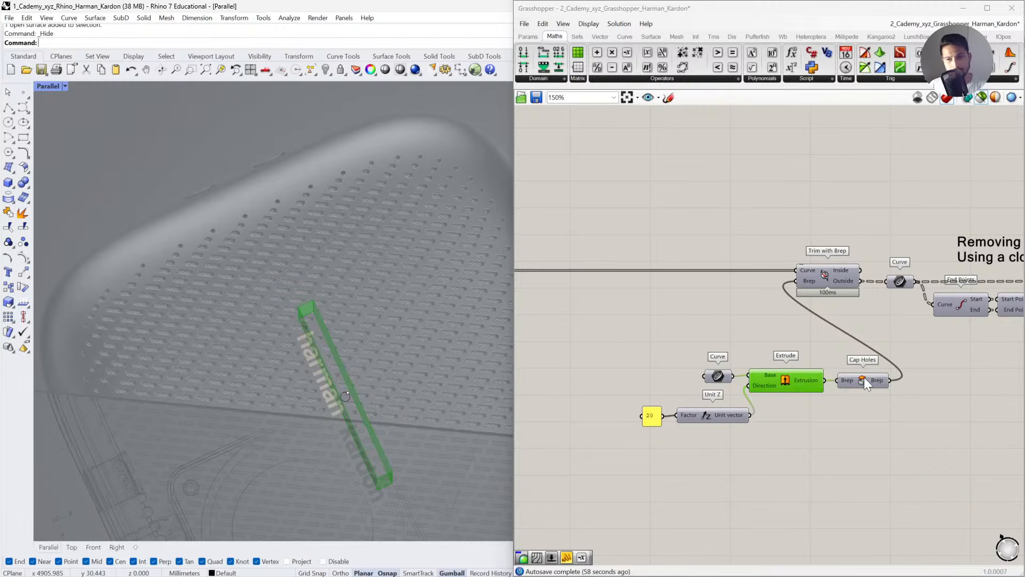
Inspect Trim with Brep's inputs, showing the Cap Holes solid together with the rectangles and checking their overlap in the Top view.
{"action": "left_click", "coordinate": [821, 278]}
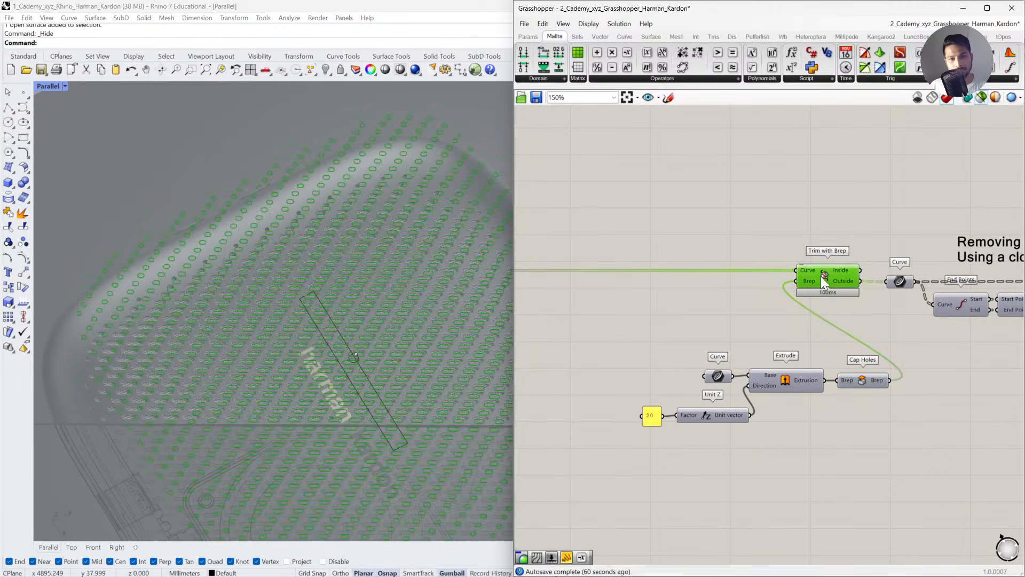
{"action": "right_click_drag", "start_coordinate": [602, 314], "coordinate": [770, 316]}
{"action": "left_click", "coordinate": [598, 277]}
{"action": "left_click", "coordinate": [806, 277]}
{"action": "left_click", "coordinate": [832, 375]}
{"action": "left_click", "coordinate": [643, 293], "text": "shift"}
{"action": "right_click_drag", "start_coordinate": [661, 297], "coordinate": [547, 294]}
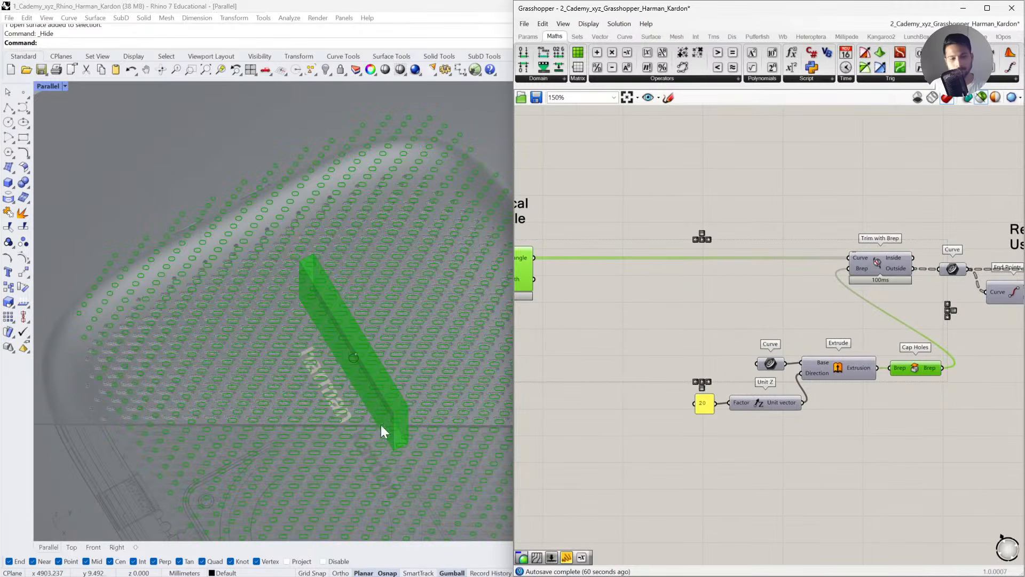
{"action": "left_click", "coordinate": [71, 548]}
{"action": "scroll", "coordinate": [284, 336], "scroll_direction": "up", "scroll_amount": 5}
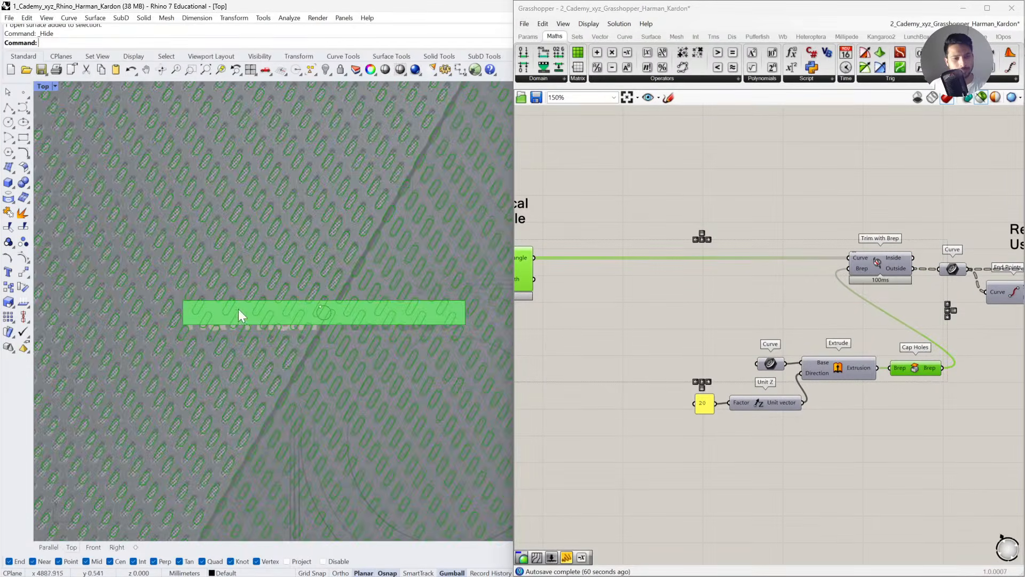
Show the Curve fed by Trim with Brep's Outside output and examine the cut rectangles around the harman logo.
{"action": "right_click_drag", "start_coordinate": [1008, 341], "coordinate": [840, 336]}
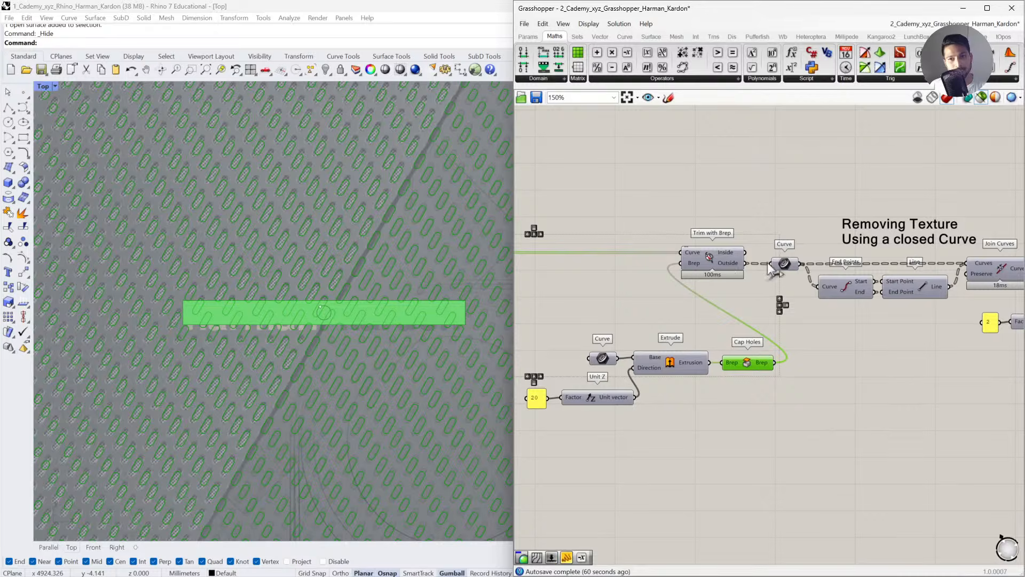
{"action": "left_click", "coordinate": [784, 264]}
{"action": "scroll", "coordinate": [187, 304], "scroll_direction": "up", "scroll_amount": 8}
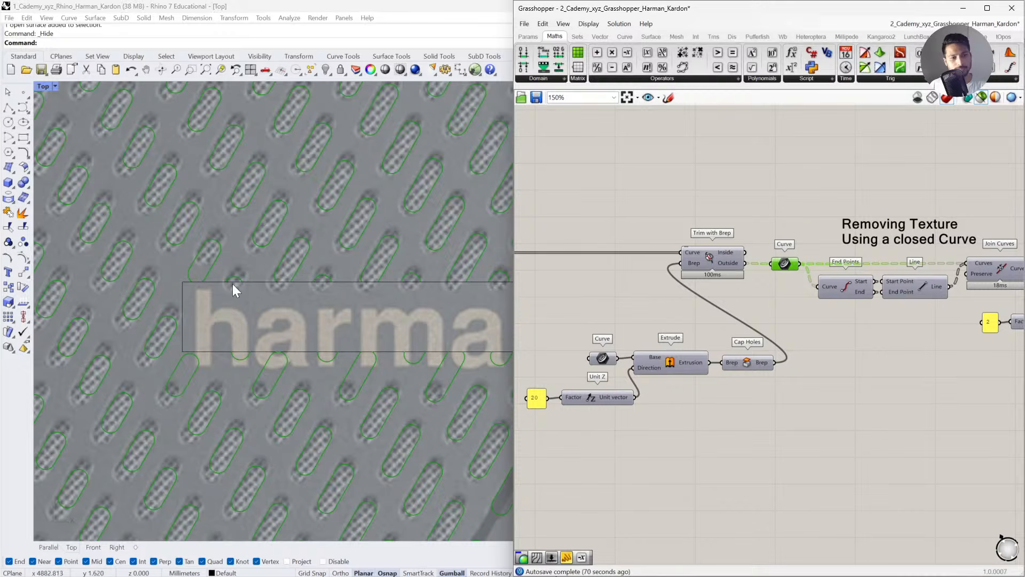
Inspect the End Points, Line and Join Curves components one by one, comparing their geometry around the harman logo in the Top view.
{"action": "right_click_drag", "start_coordinate": [716, 267], "coordinate": [607, 271]}
{"action": "left_click", "coordinate": [735, 291]}
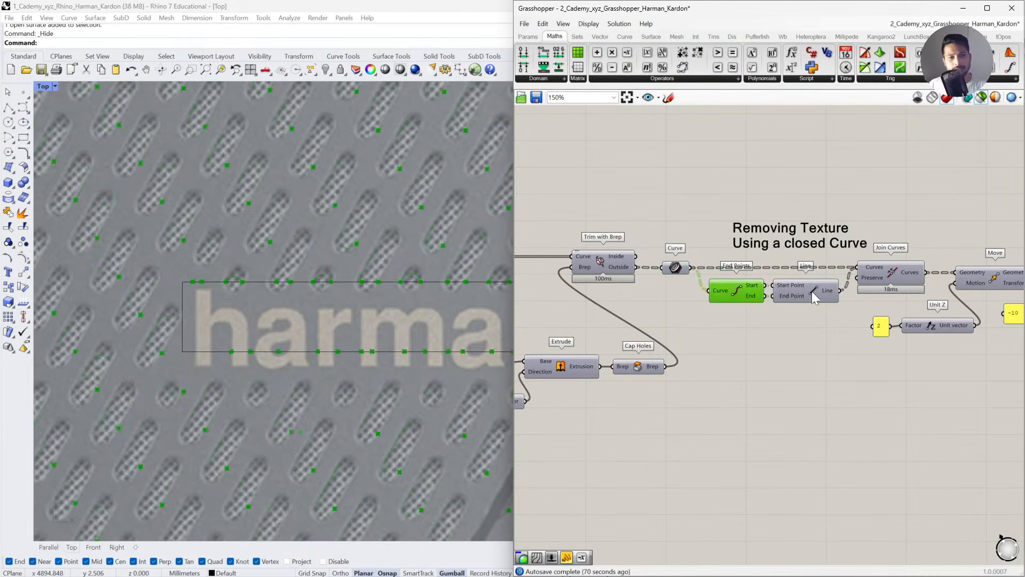
{"action": "left_click", "coordinate": [812, 291]}
{"action": "left_click", "coordinate": [876, 282]}
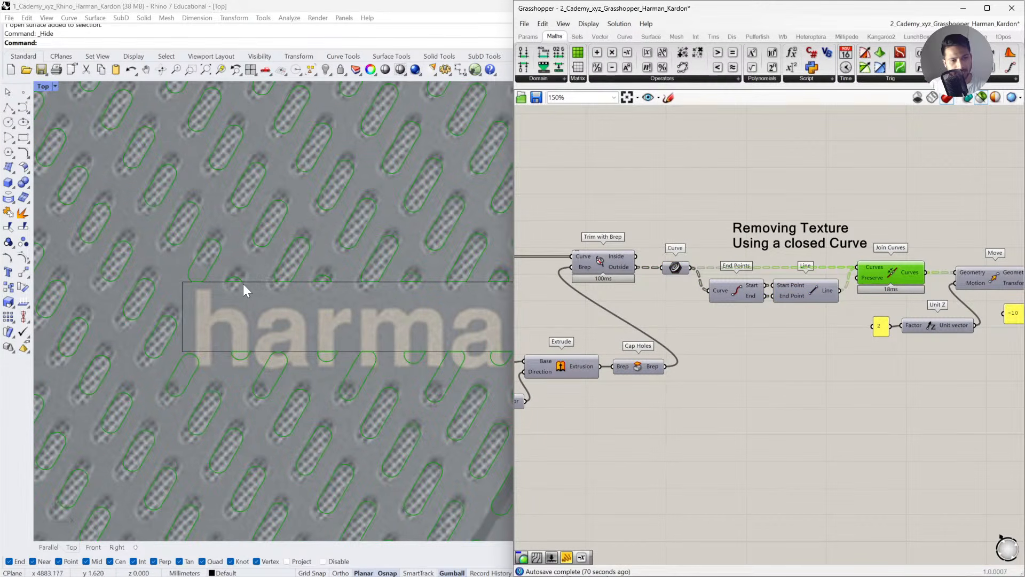
{"action": "scroll", "coordinate": [216, 283], "scroll_direction": "up", "scroll_amount": 5}
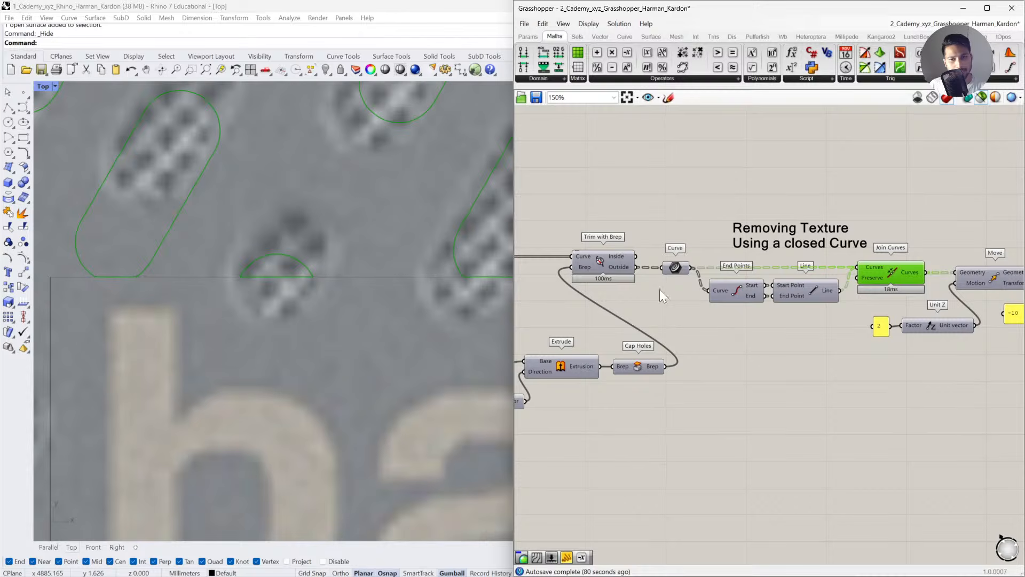
Show the trimmed rectangles from the Curve component above the logo and hide the closed logo curve in Rhino.
{"action": "left_click", "coordinate": [675, 267]}
{"action": "scroll", "coordinate": [270, 287], "scroll_direction": "up", "scroll_amount": 3}
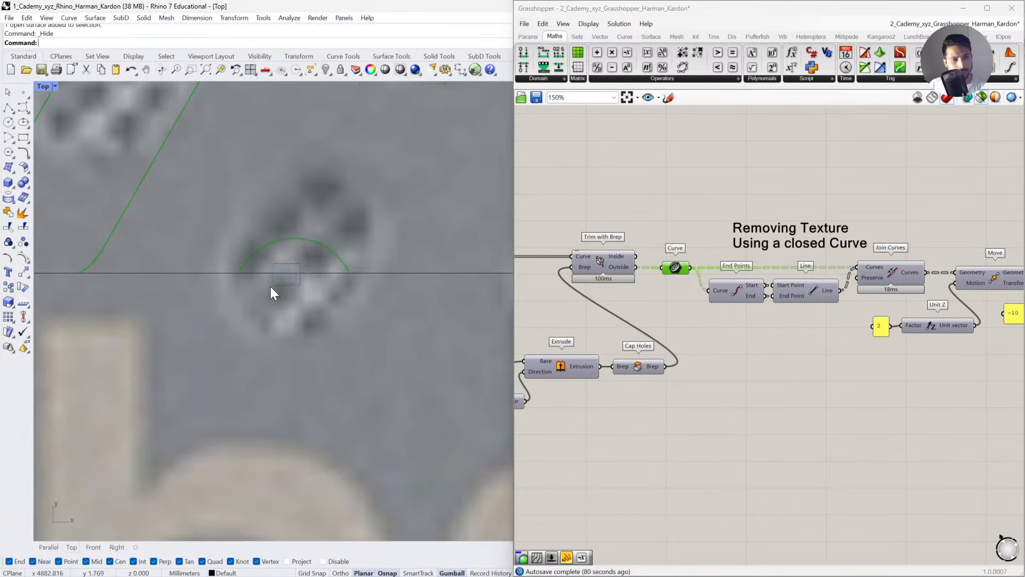
{"action": "left_click", "coordinate": [603, 264]}
{"action": "left_click", "coordinate": [676, 267]}
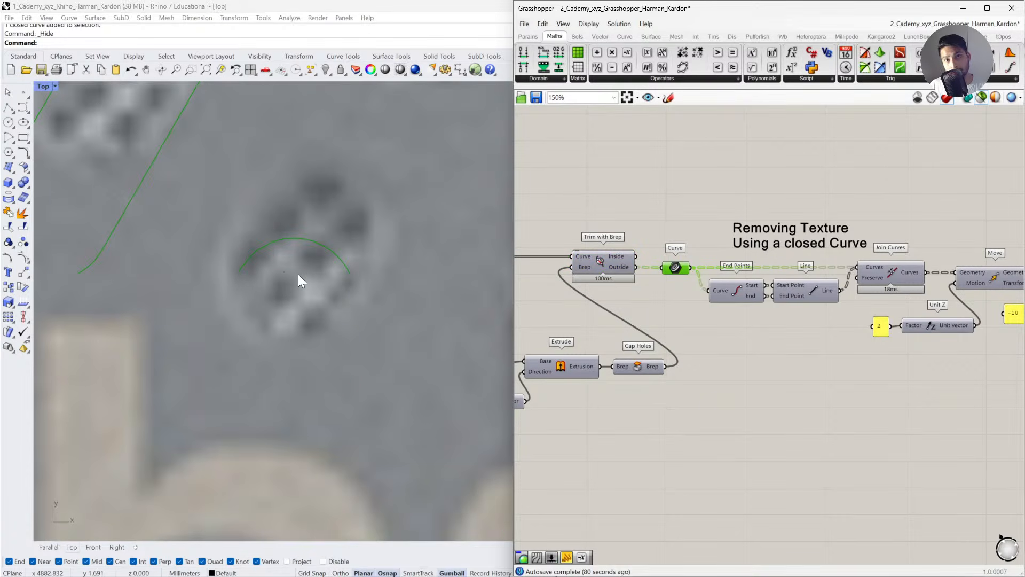
{"action": "scroll", "coordinate": [313, 289], "scroll_direction": "down", "scroll_amount": 5}
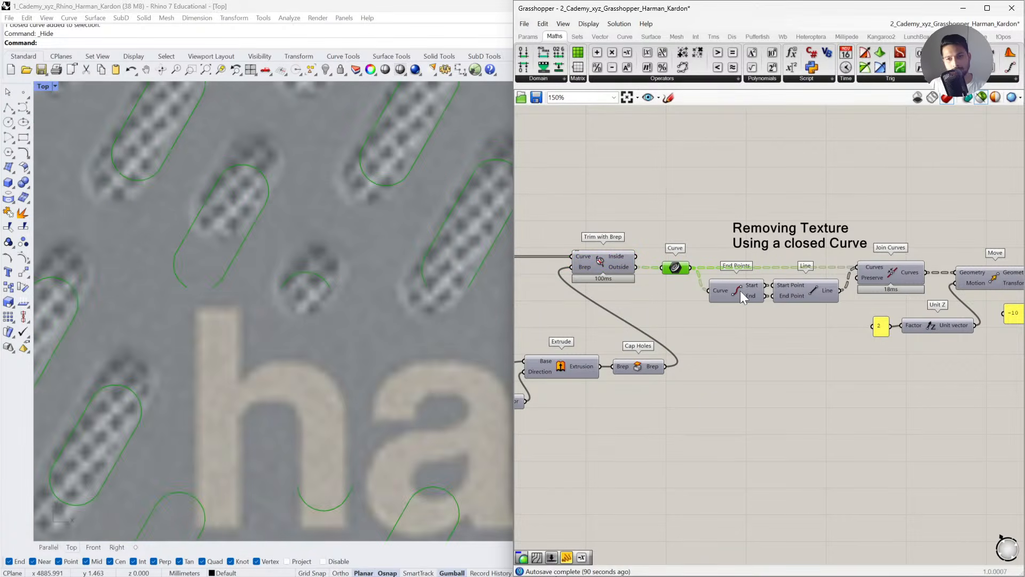
Show Curve, End Points and Line together to see how the cut outlines are closed, and examine the Join Curves result around the logo.
{"action": "right_click_drag", "start_coordinate": [740, 290], "coordinate": [684, 283]}
{"action": "left_click", "coordinate": [640, 287], "text": "shift"}
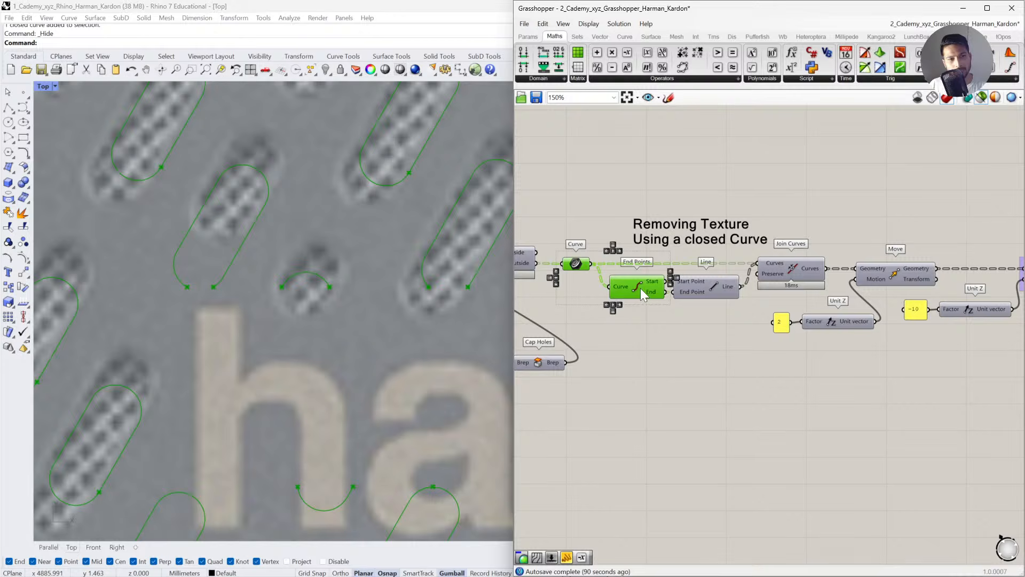
{"action": "left_click", "coordinate": [719, 284], "text": "shift"}
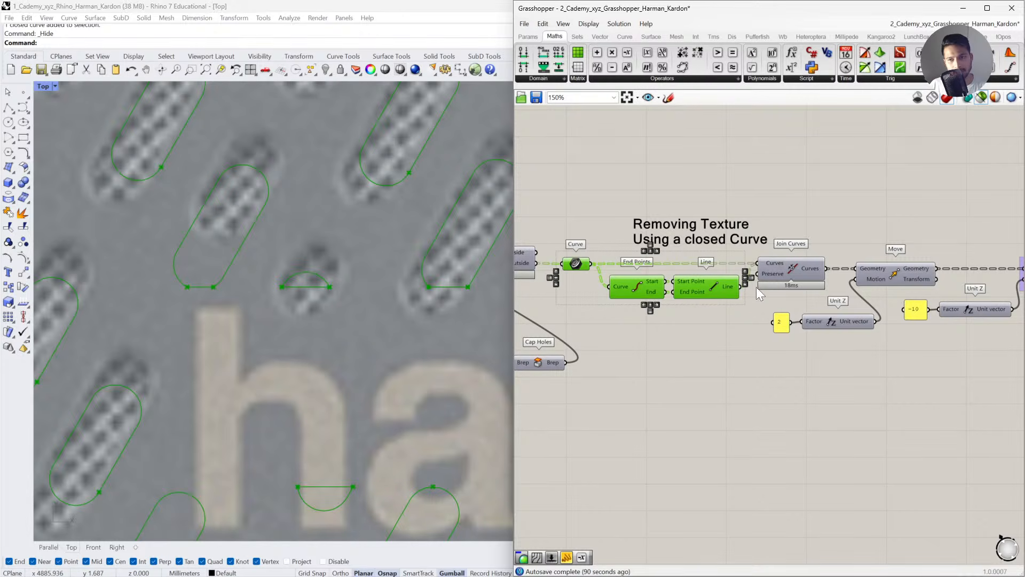
{"action": "left_click", "coordinate": [802, 267]}
{"action": "scroll", "coordinate": [374, 267], "scroll_direction": "down", "scroll_amount": 5}
{"action": "scroll", "coordinate": [374, 267], "scroll_direction": "down", "scroll_amount": 2}
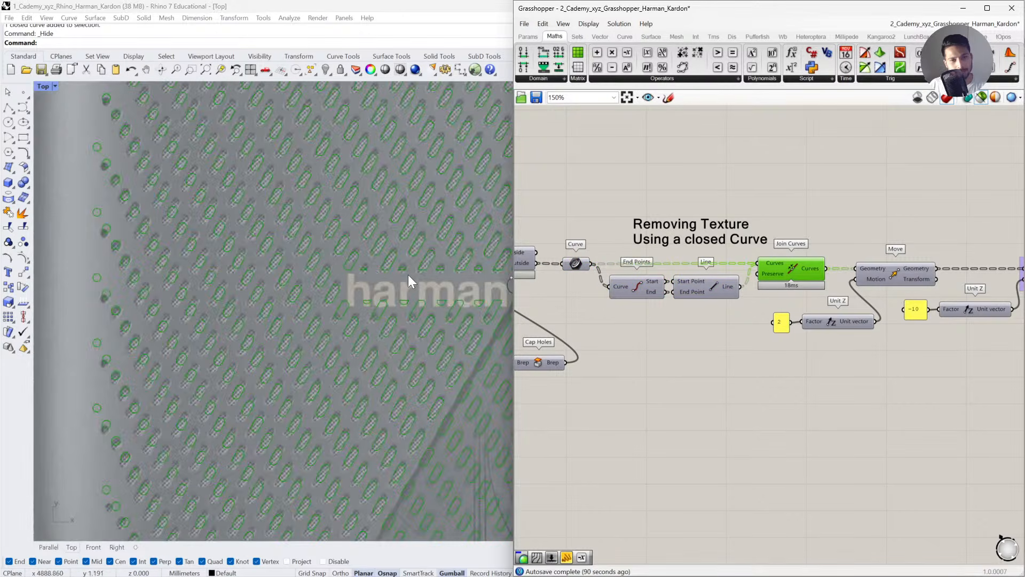
{"action": "scroll", "coordinate": [411, 287], "scroll_direction": "up", "scroll_amount": 4}
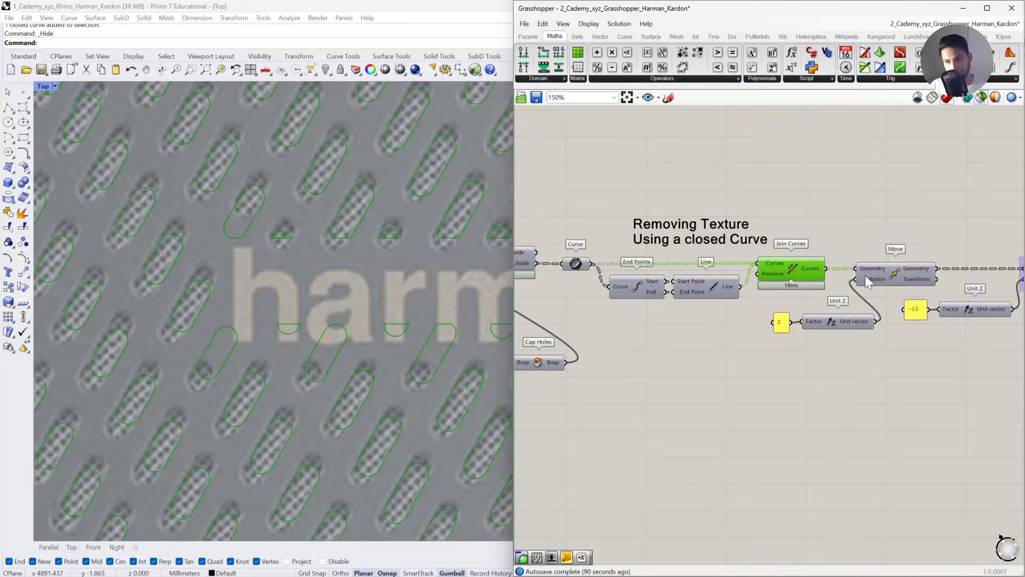
Examine the joined curves with the Move component's output in the Parallel view, and the final Extrude component's extrusion.
{"action": "mouse_move", "coordinate": [171, 448]}
{"action": "right_mouse_down", "text": "ctrl+shift"}
{"action": "mouse_move", "coordinate": [126, 498]}
{"action": "mouse_move", "coordinate": [371, 297]}
{"action": "mouse_move", "coordinate": [395, 291]}
{"action": "right_mouse_up", "text": "ctrl+shift"}
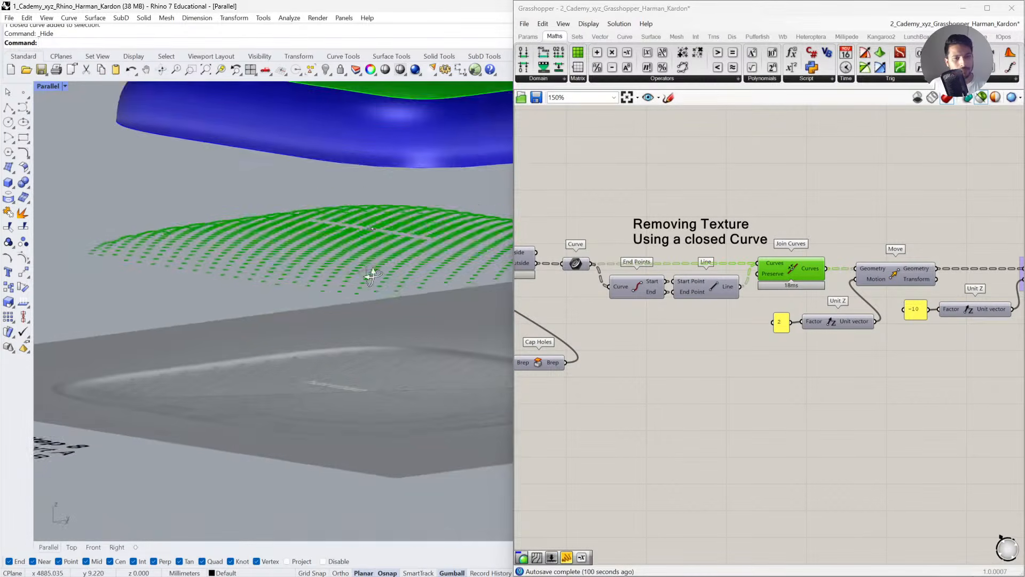
{"action": "left_click", "coordinate": [880, 274], "text": "shift"}
{"action": "right_click_drag", "start_coordinate": [828, 290], "coordinate": [649, 295]}
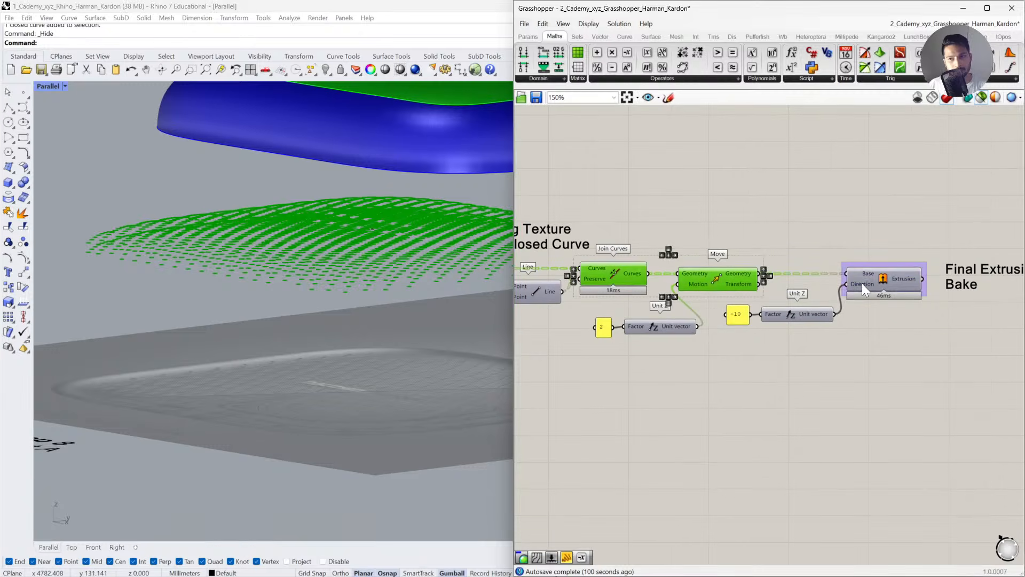
{"action": "left_click", "coordinate": [895, 280]}
{"action": "mouse_move", "coordinate": [388, 292]}
{"action": "right_mouse_down", "text": "ctrl+shift"}
{"action": "mouse_move", "coordinate": [217, 316]}
{"action": "mouse_move", "coordinate": [213, 378]}
{"action": "mouse_move", "coordinate": [305, 371]}
{"action": "mouse_move", "coordinate": [297, 332]}
{"action": "mouse_move", "coordinate": [374, 299]}
{"action": "right_mouse_up", "text": "ctrl+shift"}
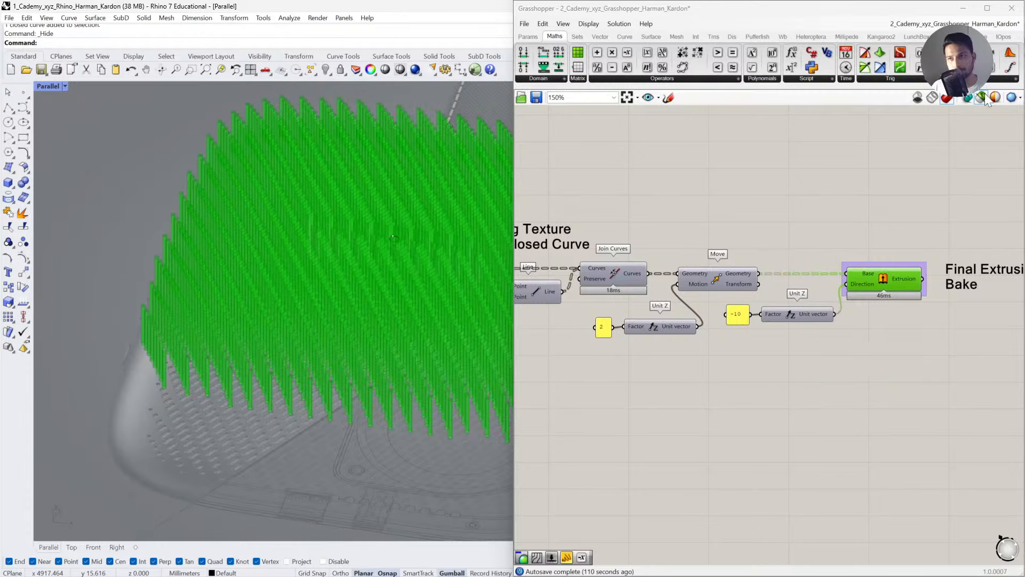
Preview all components again, turn on the preview of the final Extrude component labelled Final Extrusion Bake, and examine its extruded rectangles.
{"action": "left_click", "coordinate": [861, 197]}
{"action": "scroll", "coordinate": [825, 280], "scroll_direction": "down", "scroll_amount": 15}
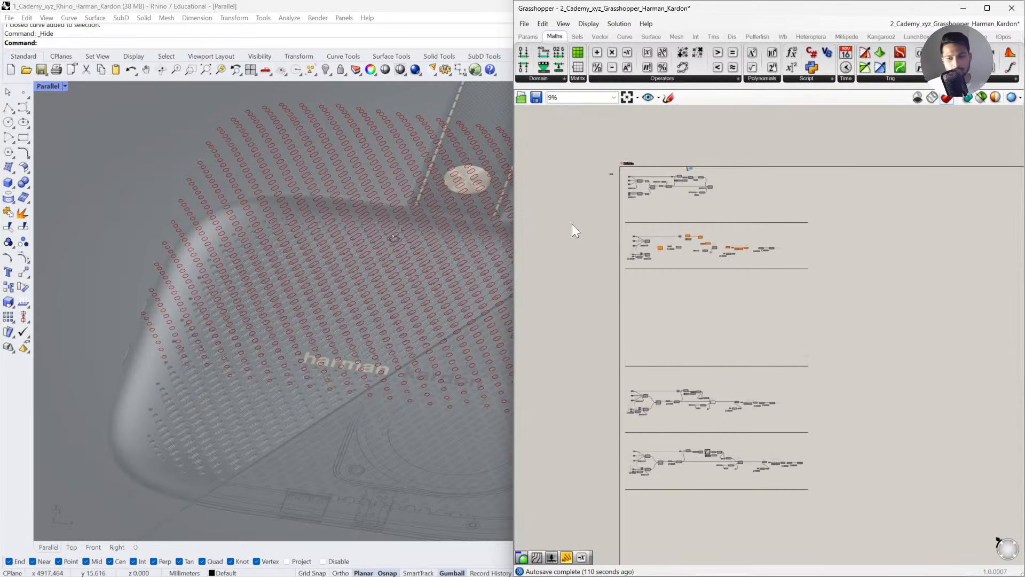
{"action": "scroll", "coordinate": [777, 416], "scroll_direction": "up", "scroll_amount": 4}
{"action": "scroll", "coordinate": [778, 411], "scroll_direction": "up", "scroll_amount": 10}
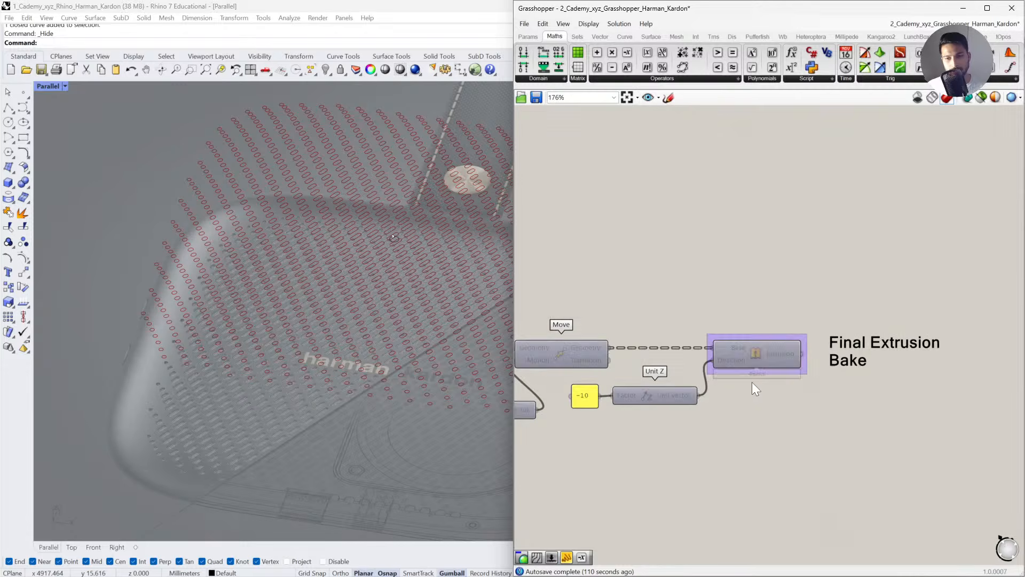
{"action": "left_click", "coordinate": [762, 350]}
{"action": "middle_click", "coordinate": [762, 350]}
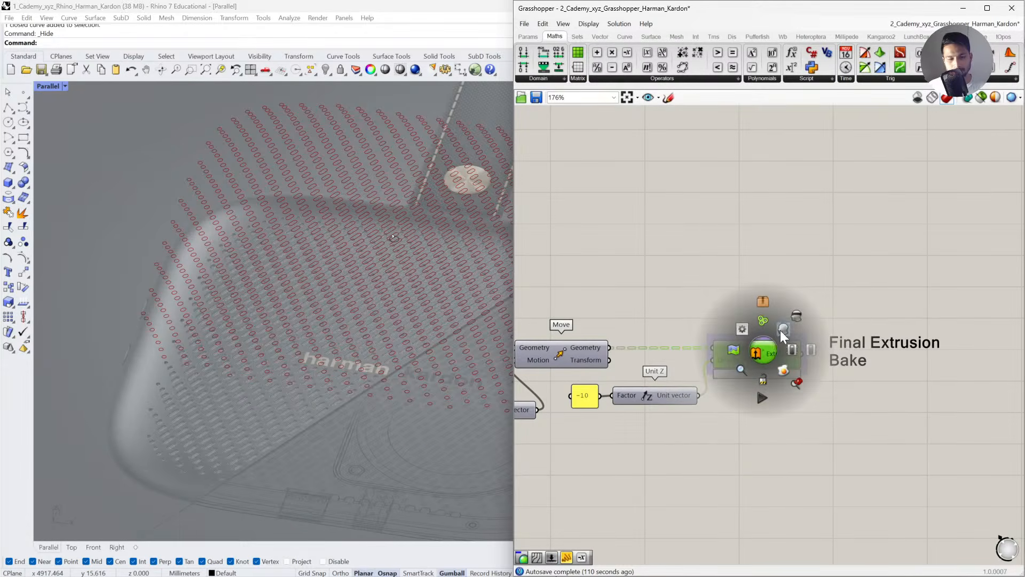
{"action": "left_click", "coordinate": [780, 330]}
{"action": "right_click_drag", "start_coordinate": [337, 361], "coordinate": [460, 385]}
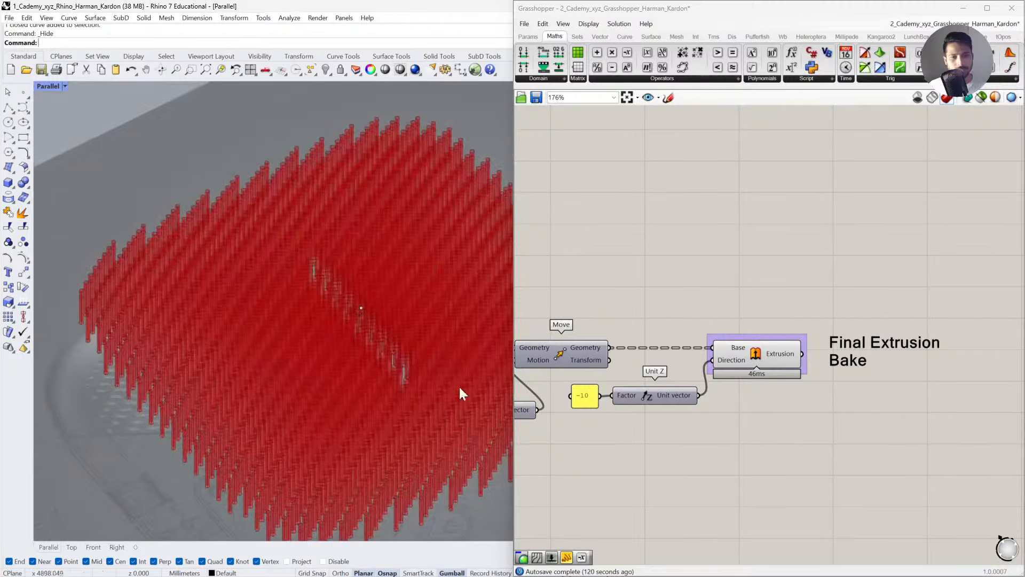
{"action": "scroll", "coordinate": [790, 390], "scroll_direction": "up", "scroll_amount": 3}
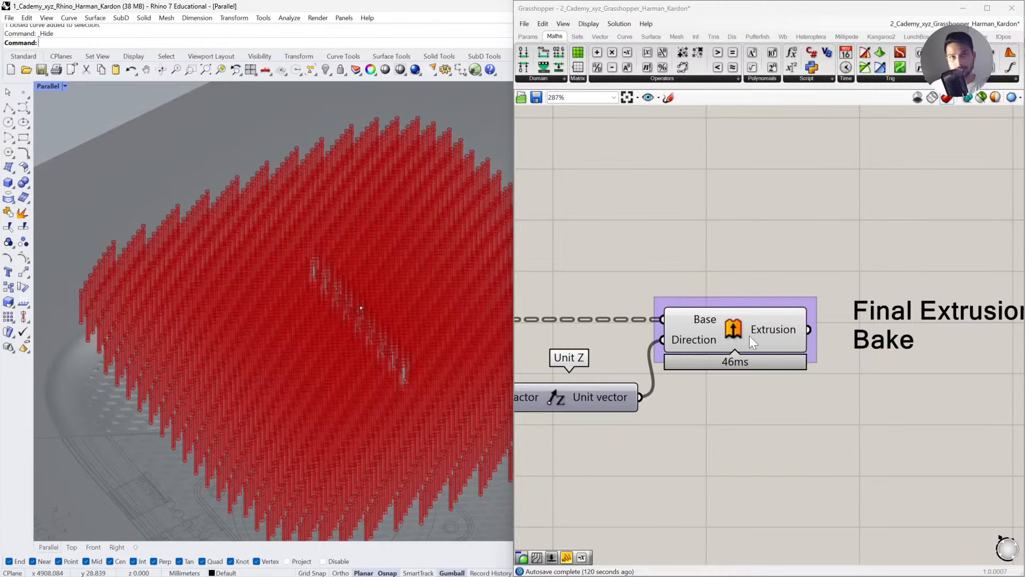
{"action": "mouse_move", "coordinate": [749, 335]}
{"action": "right_click_drag", "start_coordinate": [341, 322], "coordinate": [430, 359]}
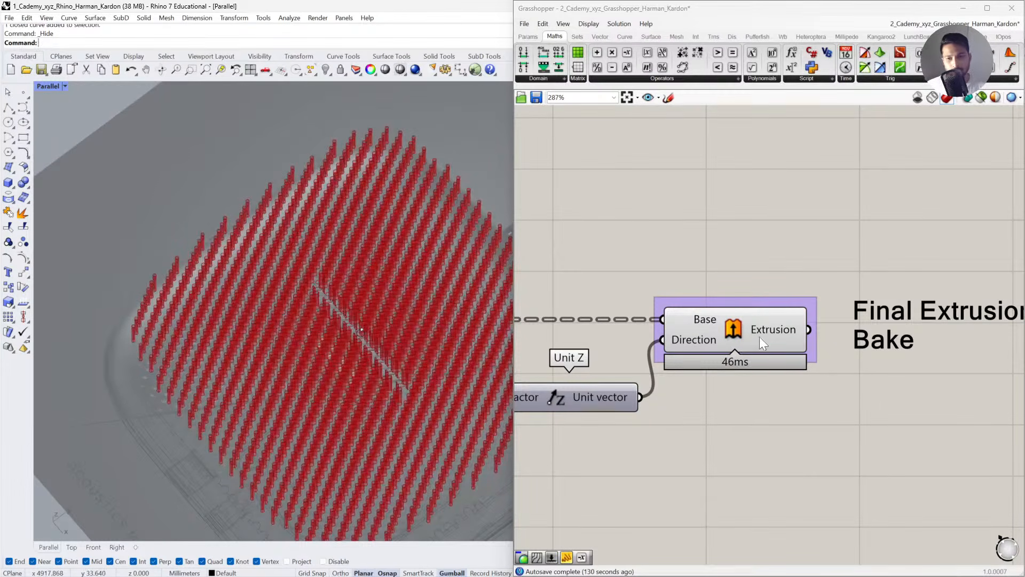
{"action": "right_click", "coordinate": [770, 328]}
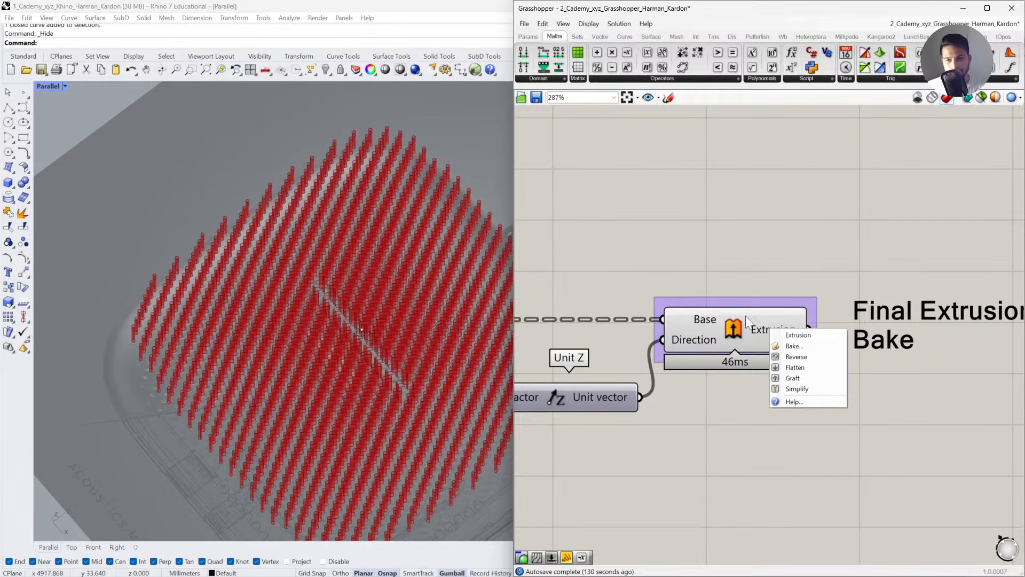
{"action": "left_click", "coordinate": [751, 309]}
{"action": "right_click", "coordinate": [747, 327]}
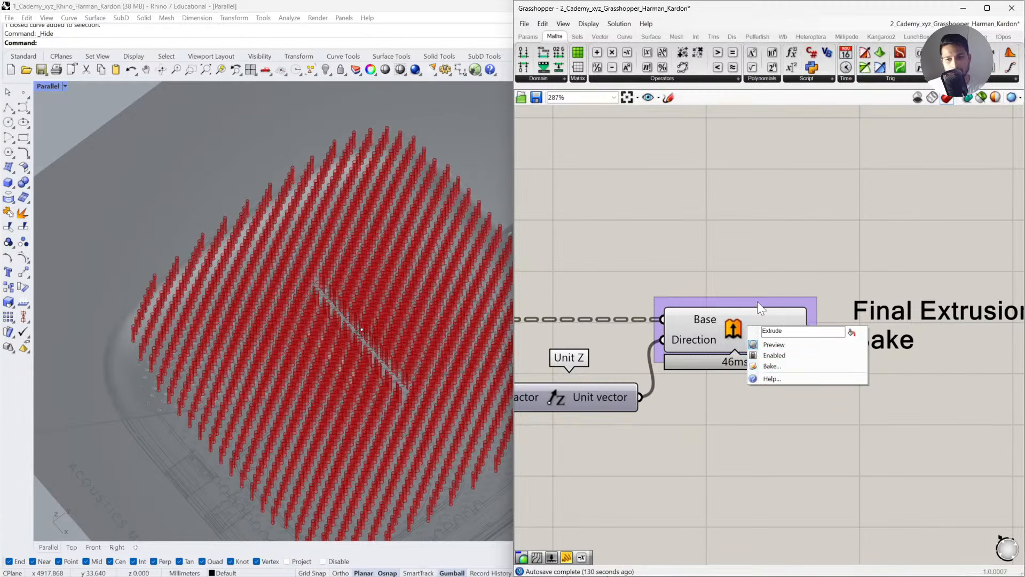
{"action": "right_click", "coordinate": [774, 330]}
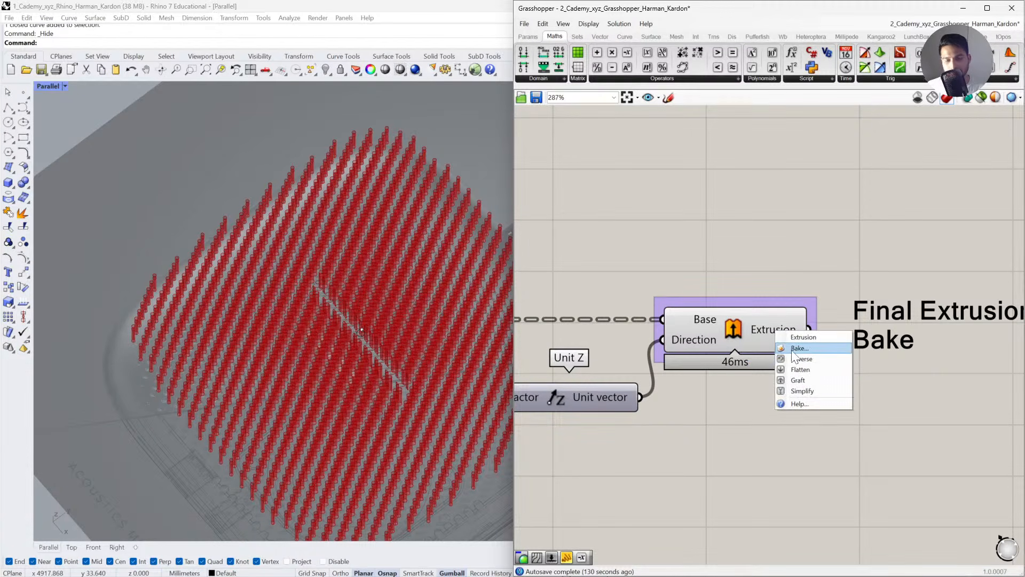
{"action": "left_click", "coordinate": [745, 326]}
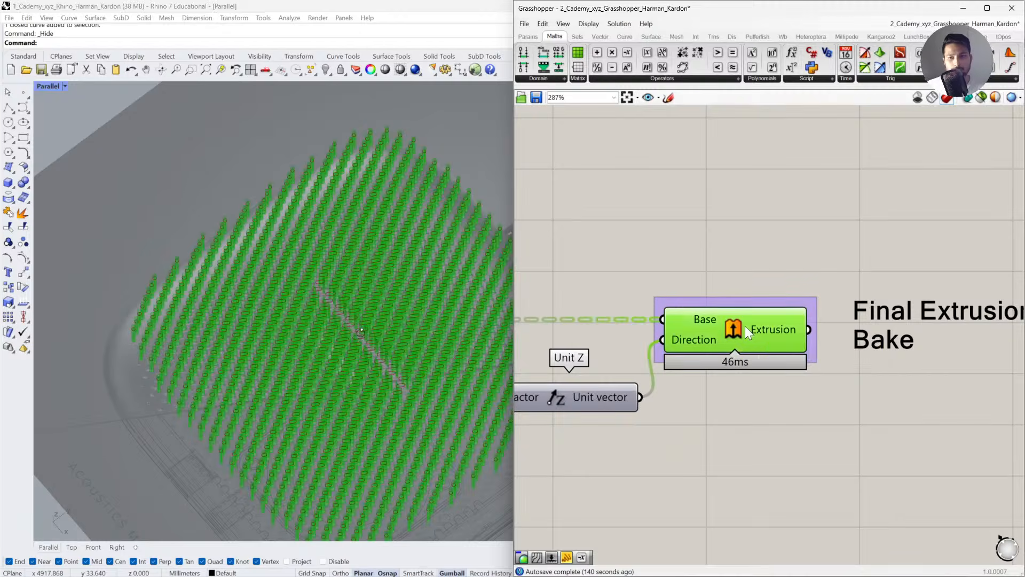
{"action": "middle_click", "coordinate": [745, 325]}
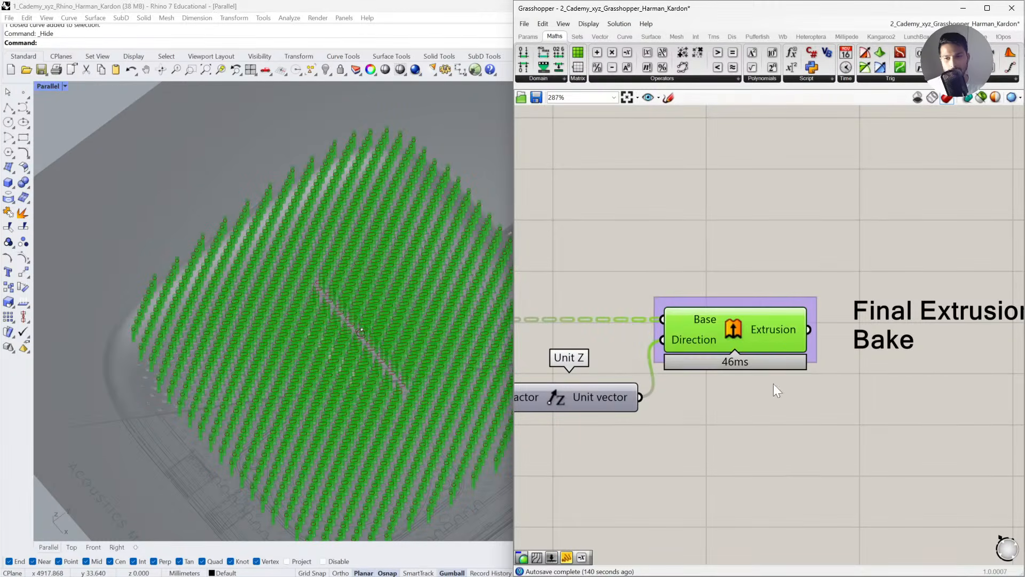
Bake the final Extrude component's Extrusion output into Rhino with grouping enabled and select the baked group.
{"action": "right_click", "coordinate": [775, 341]}
{"action": "left_click", "coordinate": [806, 362]}
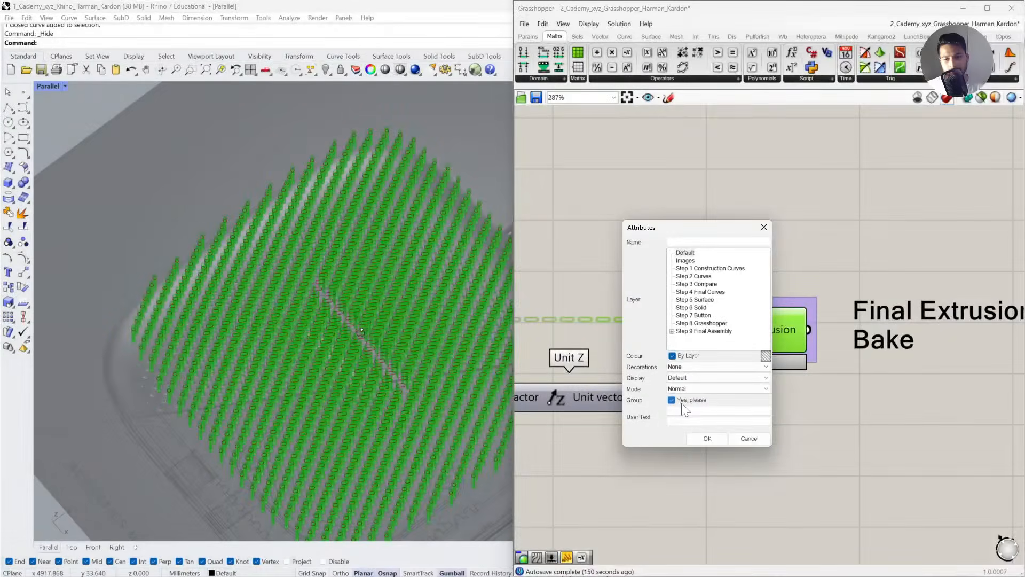
{"action": "left_click", "coordinate": [681, 402]}
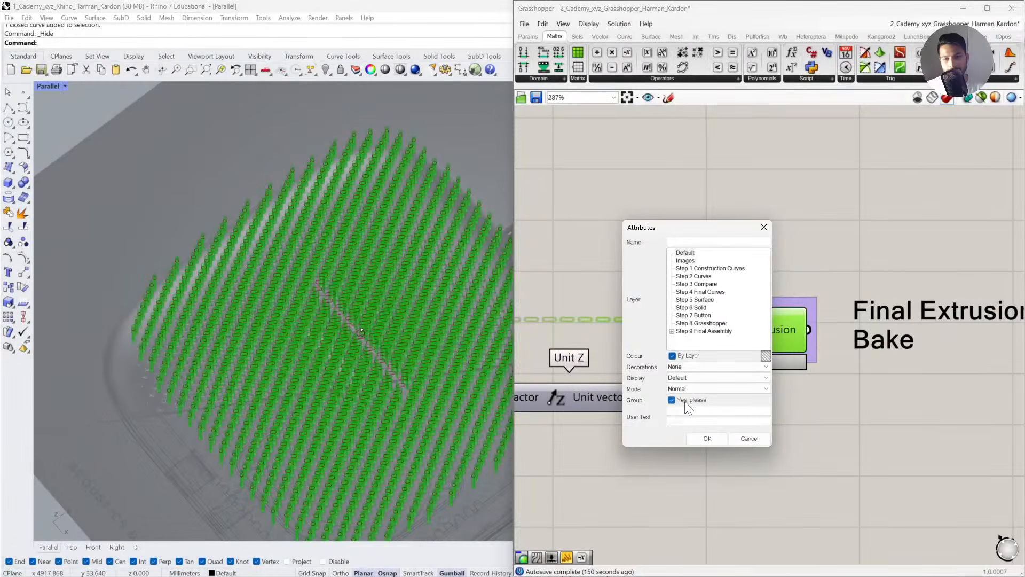
{"action": "left_click", "coordinate": [705, 438]}
{"action": "scroll", "coordinate": [320, 299], "scroll_direction": "down", "scroll_amount": 4}
{"action": "scroll", "coordinate": [193, 293], "scroll_direction": "down", "scroll_amount": 3}
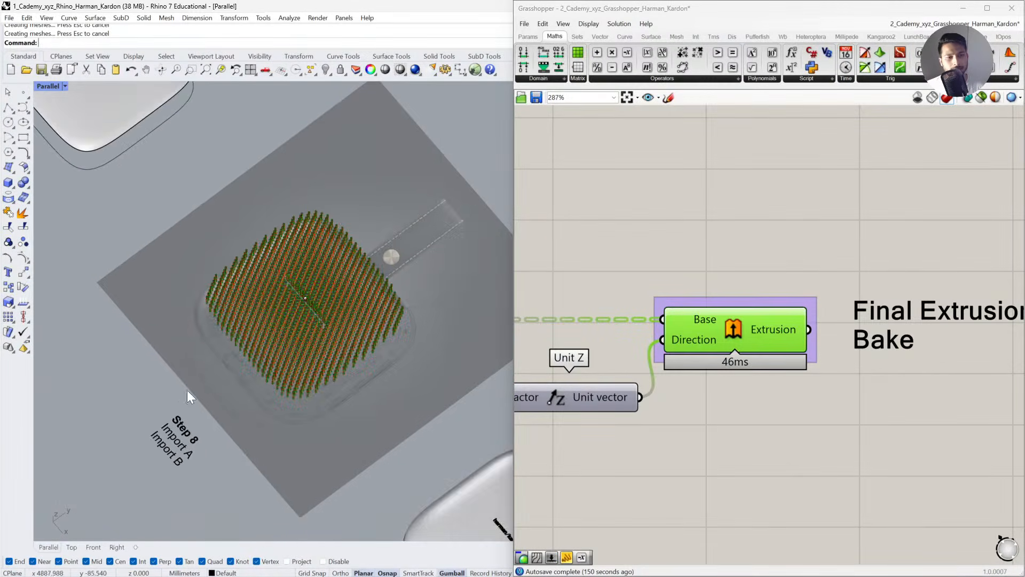
{"action": "right_click_drag", "start_coordinate": [187, 390], "coordinate": [235, 347]}
{"action": "left_click", "coordinate": [207, 299]}
{"action": "scroll", "coordinate": [197, 310], "scroll_direction": "down", "scroll_amount": 5}
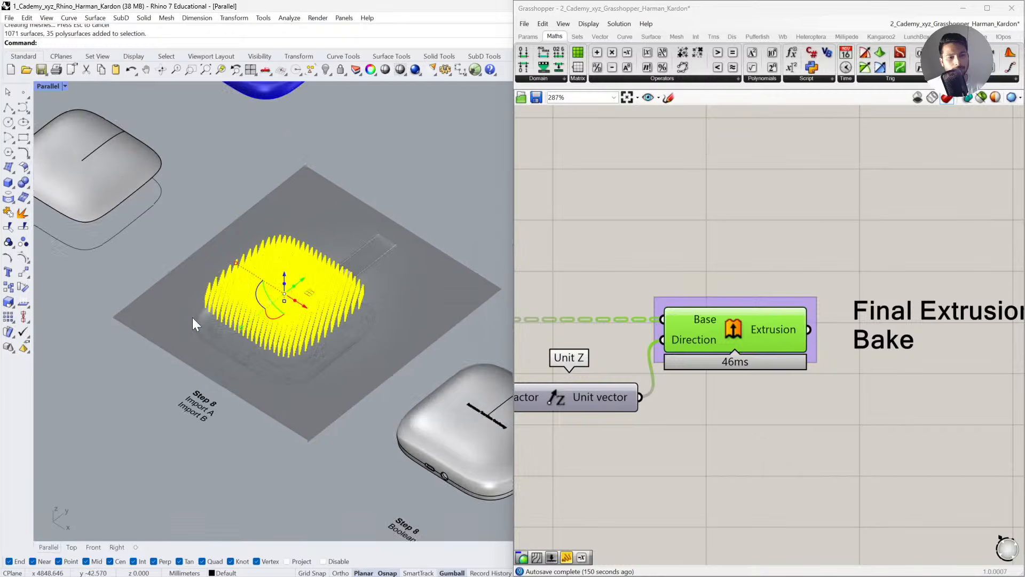
Try moving the baked extrusions aside along the X axis to examine them, and undo the gumball move.
{"action": "left_click_drag", "start_coordinate": [274, 316], "coordinate": [410, 320]}
{"action": "key", "text": "Escape"}
{"action": "scroll", "coordinate": [350, 274], "scroll_direction": "up", "scroll_amount": 6}
{"action": "scroll", "coordinate": [353, 320], "scroll_direction": "down", "scroll_amount": 8}
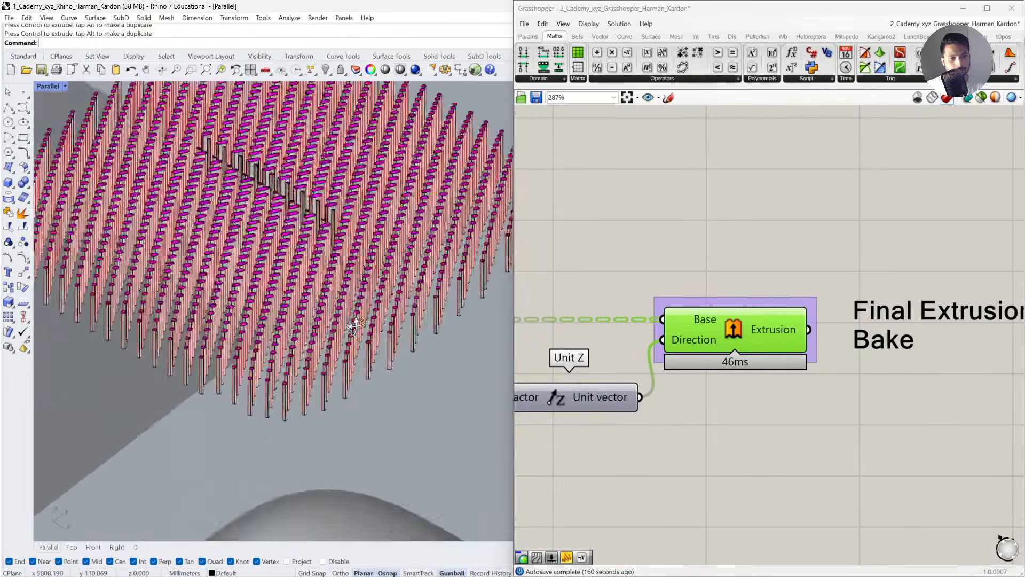
{"action": "key", "text": "ctrl+z"}
{"action": "scroll", "coordinate": [351, 336], "scroll_direction": "down", "scroll_amount": 6}
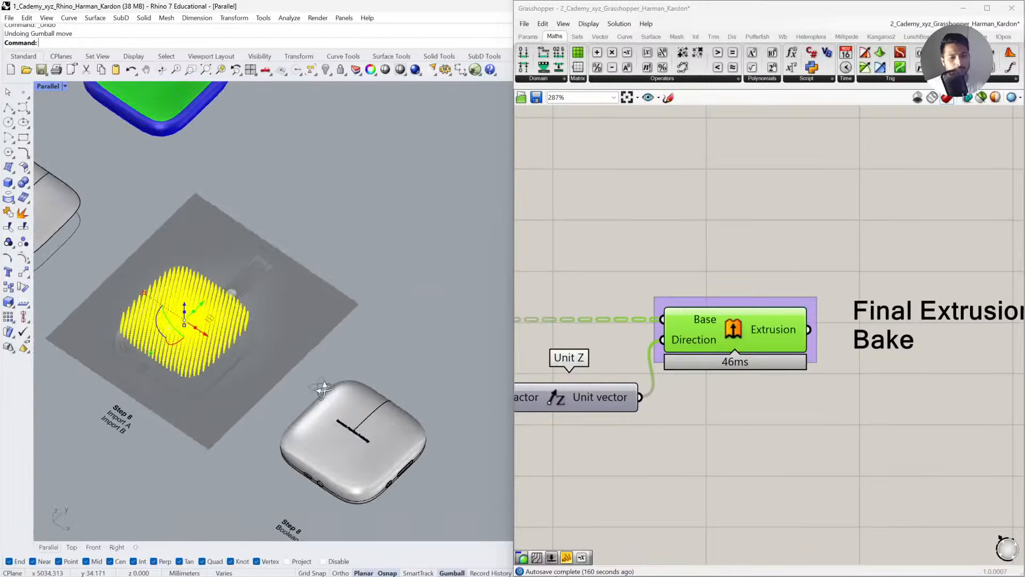
Move the baked extrusion group 150 mm along the X axis onto the Step 8 Boolean Diff speaker body and check its placement.
{"action": "left_click", "coordinate": [220, 333]}
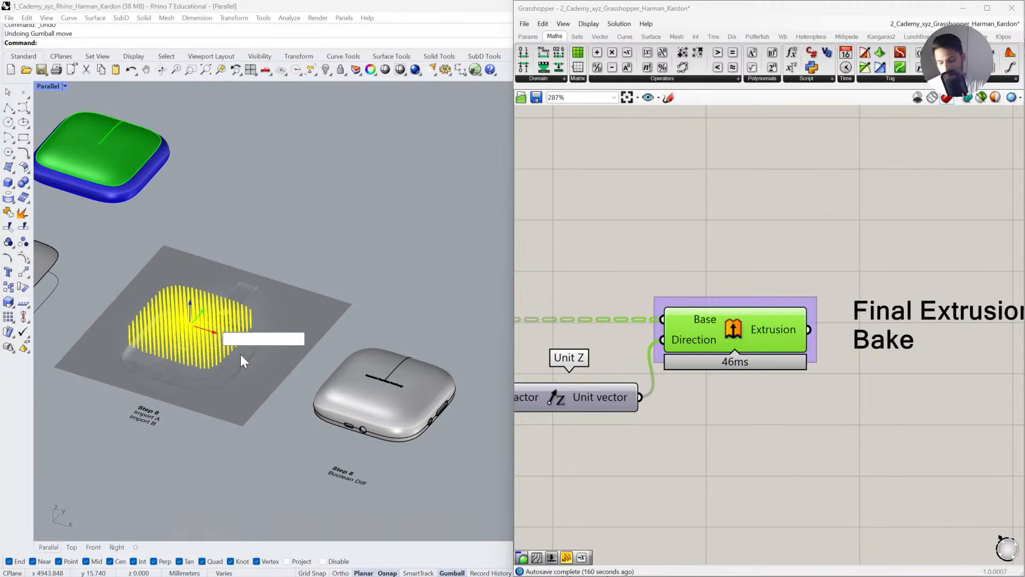
{"action": "type", "text": "150"}
{"action": "key", "text": "Return"}
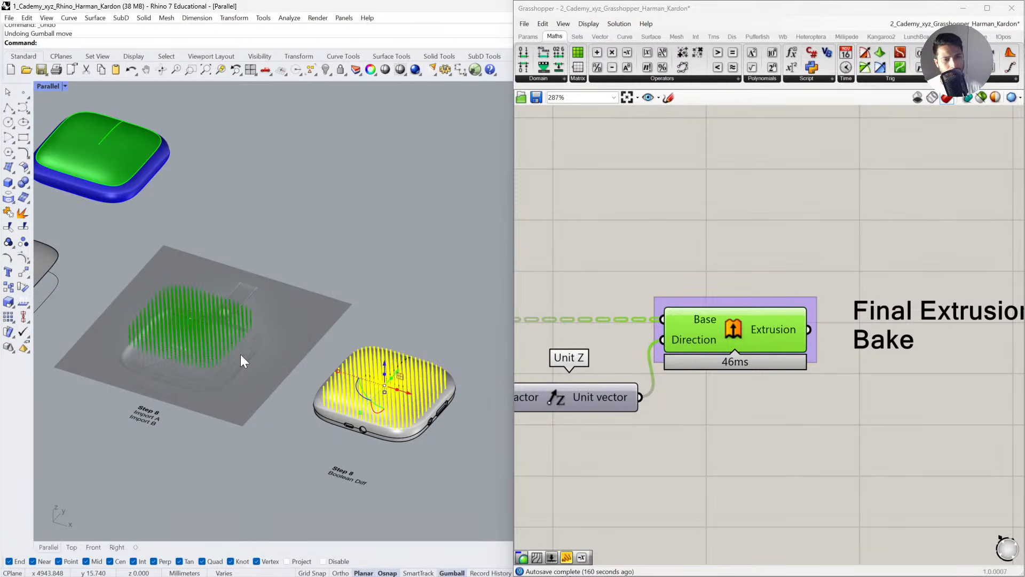
{"action": "key", "text": "ctrl+shift+e"}
{"action": "key", "text": "Escape"}
{"action": "right_click_drag", "start_coordinate": [456, 485], "coordinate": [263, 384]}
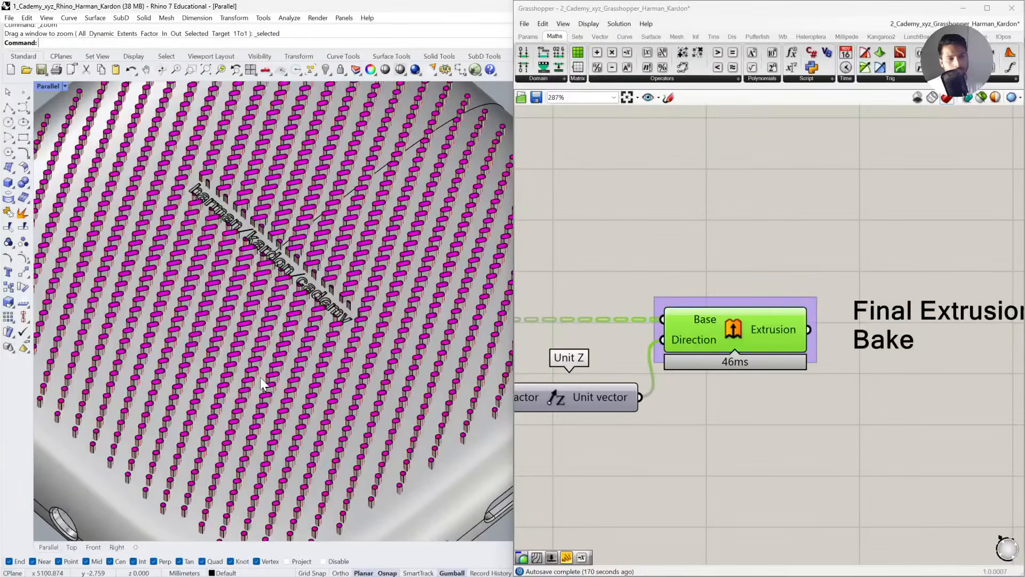
Subtract the baked rounded-rectangle extrusion group from the speaker body with a Boolean Difference.
{"action": "left_click", "coordinate": [27, 186]}
{"action": "left_click", "coordinate": [53, 188]}
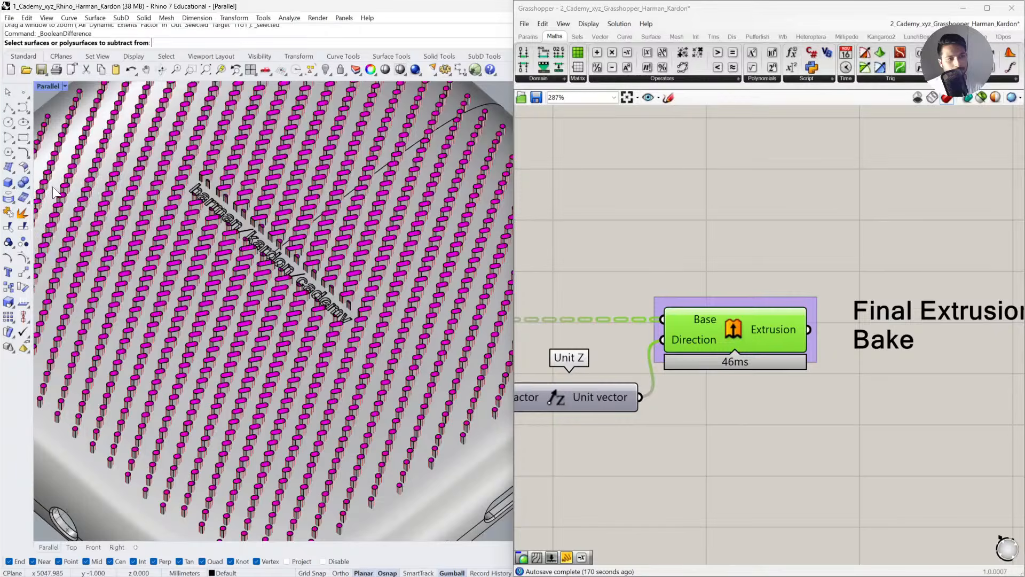
{"action": "scroll", "coordinate": [299, 267], "scroll_direction": "down", "scroll_amount": 5}
{"action": "left_click", "coordinate": [334, 480]}
{"action": "key", "text": "Return"}
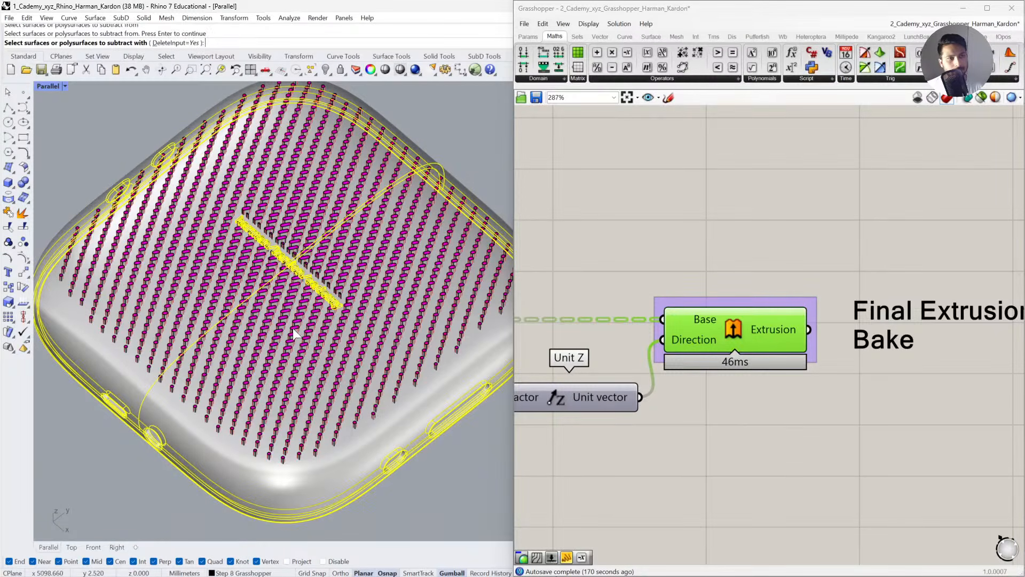
{"action": "left_click", "coordinate": [272, 350]}
{"action": "key", "text": "Return"}
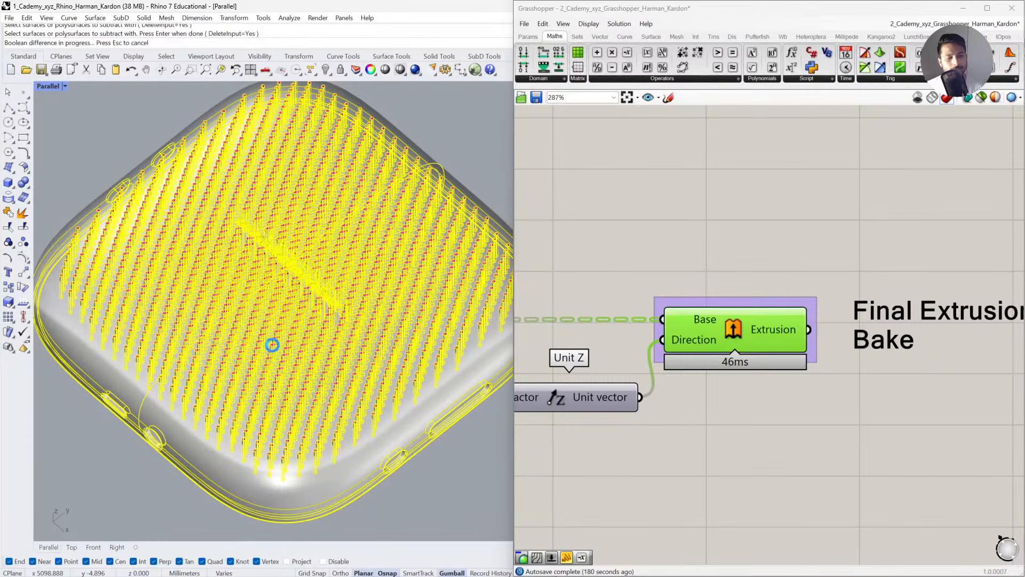
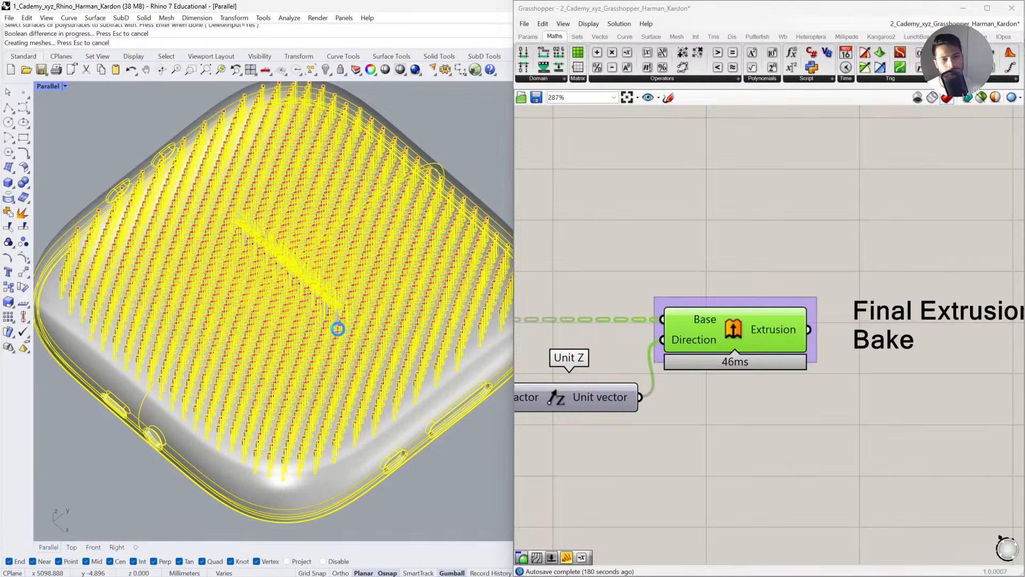
Run the EMap surface analysis on the perforated speaker body, deselect it, and examine the reflections on the grille.
{"action": "right_click_drag", "start_coordinate": [357, 373], "coordinate": [334, 351]}
{"action": "left_click", "coordinate": [334, 351]}
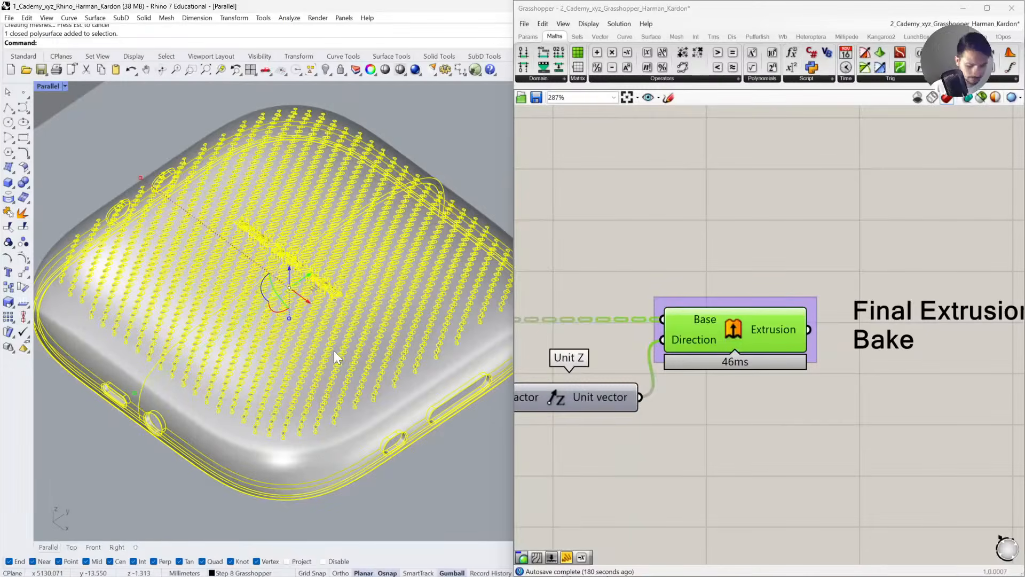
{"action": "type", "text": "emap"}
{"action": "key", "text": "Return"}
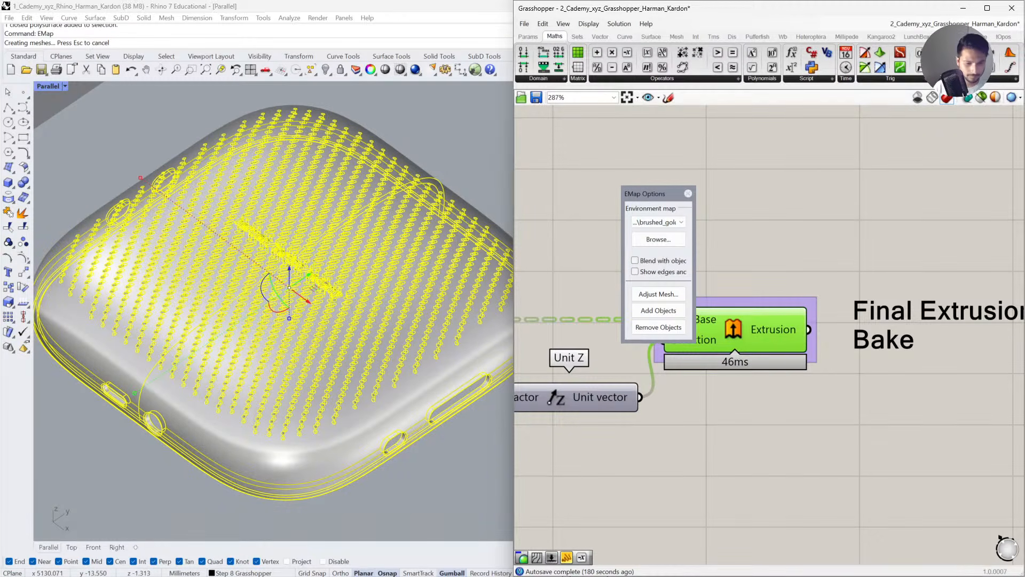
{"action": "key", "text": "Escape"}
{"action": "right_click_drag", "start_coordinate": [428, 496], "coordinate": [348, 367]}
Try other environment maps on the speaker body, including polished silver and sunroom 1, examine the grille holes, and end the EMap analysis.
{"action": "left_click", "coordinate": [657, 222]}
{"action": "left_click", "coordinate": [655, 241]}
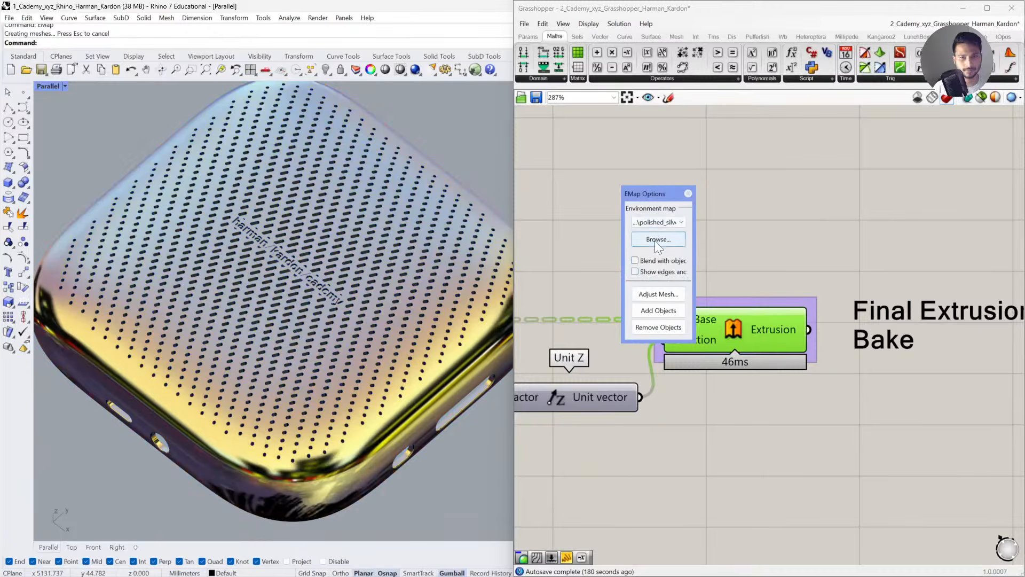
{"action": "scroll", "coordinate": [654, 241], "scroll_direction": "down", "scroll_amount": 3}
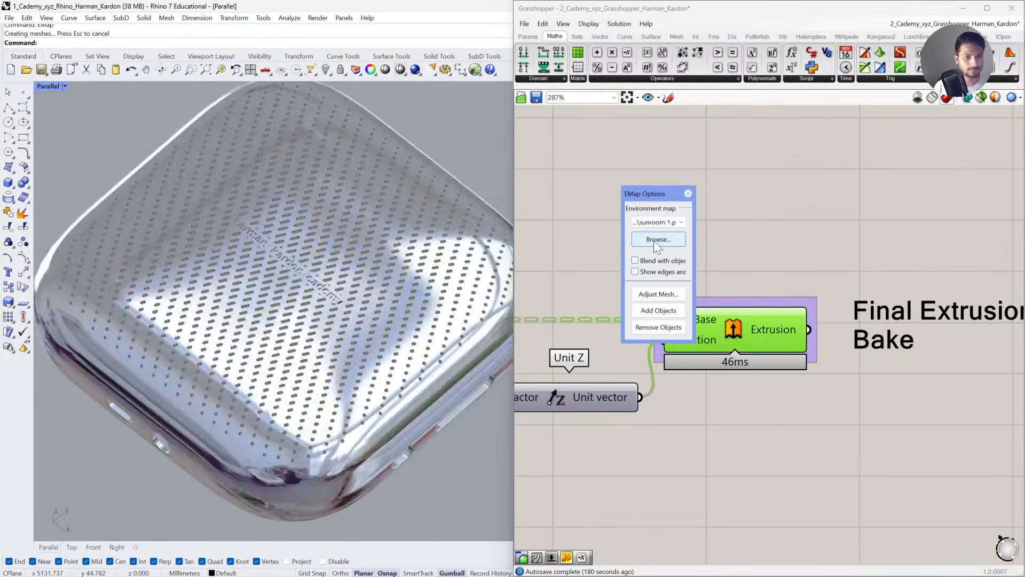
{"action": "scroll", "coordinate": [654, 243], "scroll_direction": "up", "scroll_amount": 2}
{"action": "mouse_move", "coordinate": [332, 279]}
{"action": "right_mouse_down"}
{"action": "mouse_move", "coordinate": [331, 304]}
{"action": "mouse_move", "coordinate": [335, 219]}
{"action": "mouse_move", "coordinate": [427, 268]}
{"action": "mouse_move", "coordinate": [398, 329]}
{"action": "mouse_move", "coordinate": [320, 270]}
{"action": "right_mouse_up"}
{"action": "left_click", "coordinate": [688, 194]}
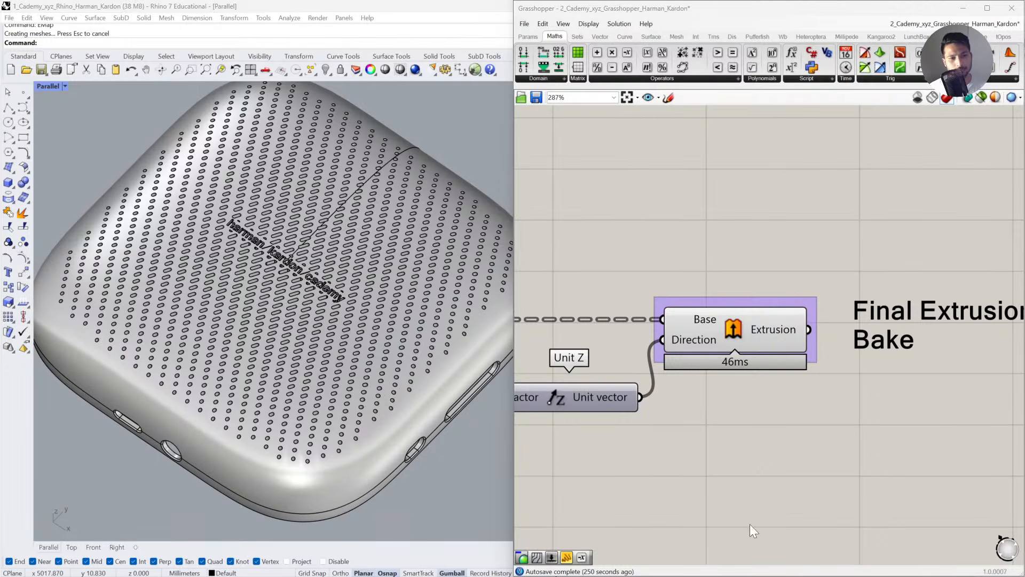
{"action": "scroll", "coordinate": [896, 364], "scroll_direction": "down", "scroll_amount": 4}
{"action": "scroll", "coordinate": [787, 364], "scroll_direction": "up", "scroll_amount": 2}
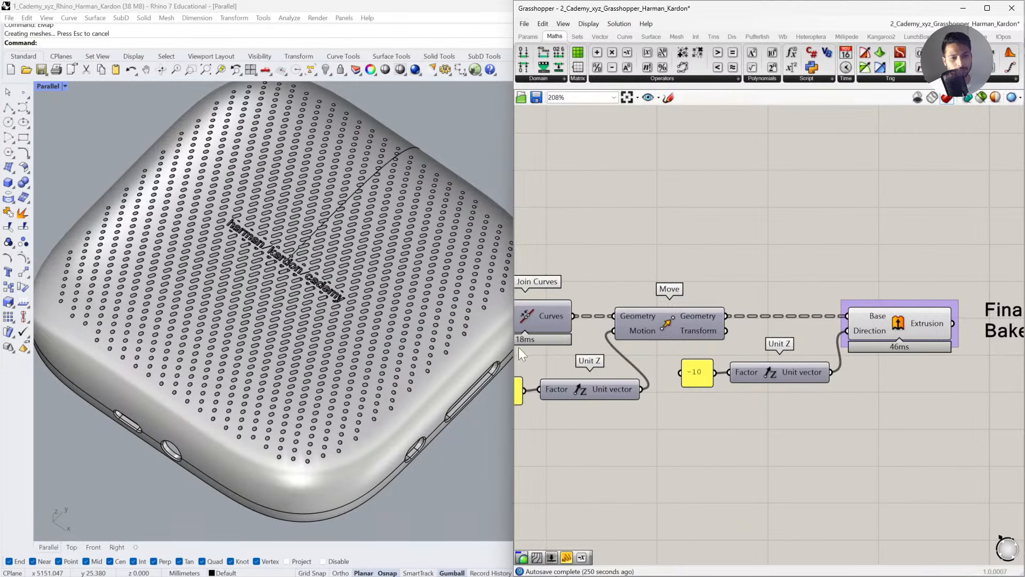
{"action": "scroll", "coordinate": [406, 366], "scroll_direction": "down", "scroll_amount": 2}
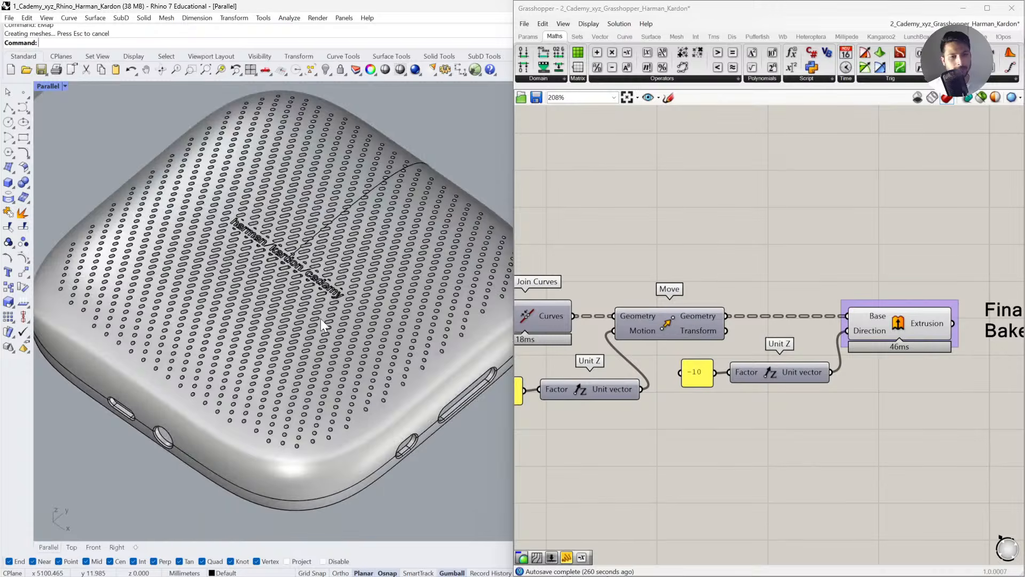
{"action": "scroll", "coordinate": [320, 319], "scroll_direction": "down", "scroll_amount": 1}
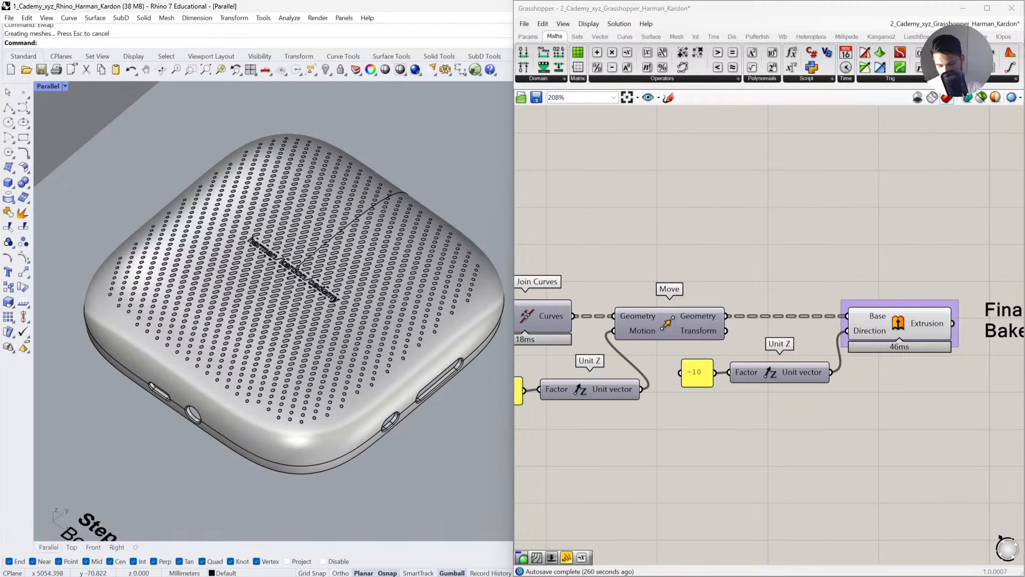
Bake the final Extrusion component's geometry into the Rhino model as a group with by-layer colour.
{"action": "scroll", "coordinate": [393, 356], "scroll_direction": "down", "scroll_amount": 3}
{"action": "right_click_drag", "start_coordinate": [393, 357], "coordinate": [351, 402]}
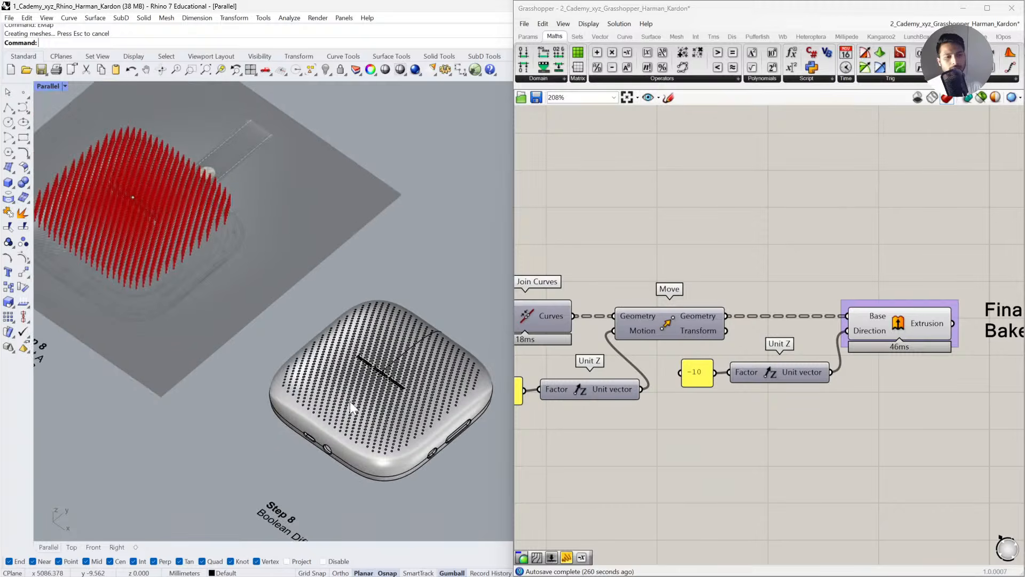
{"action": "right_click", "coordinate": [938, 326]}
{"action": "left_click", "coordinate": [947, 343]}
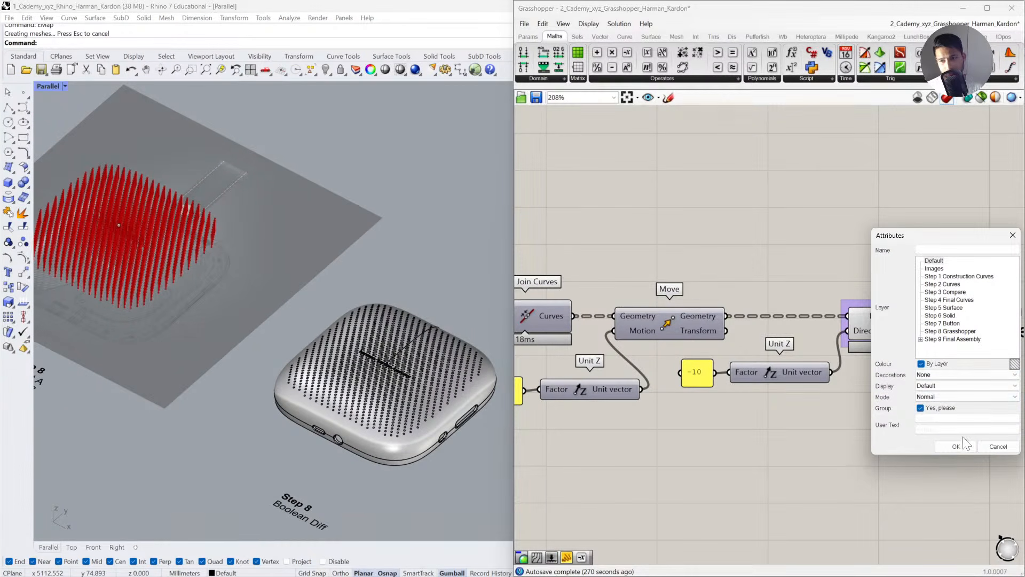
{"action": "left_click", "coordinate": [955, 446]}
Try moving the baked hole extrusions 200 mm along the X axis onto the Step 8 speaker body, and undo the move.
{"action": "left_click", "coordinate": [136, 258]}
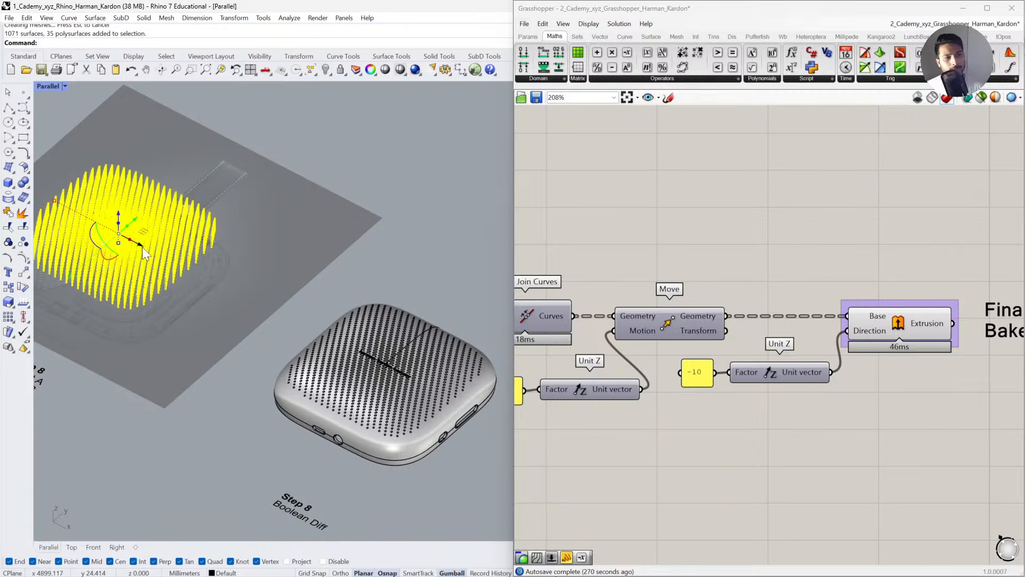
{"action": "left_click_drag", "start_coordinate": [142, 246], "coordinate": [408, 382]}
{"action": "key", "text": "Escape"}
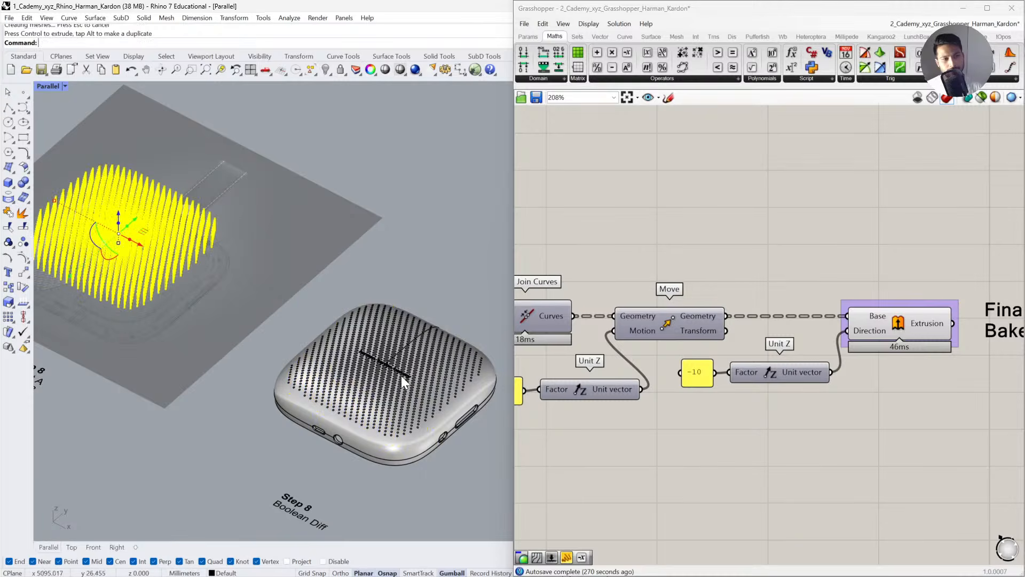
{"action": "left_click", "coordinate": [147, 261]}
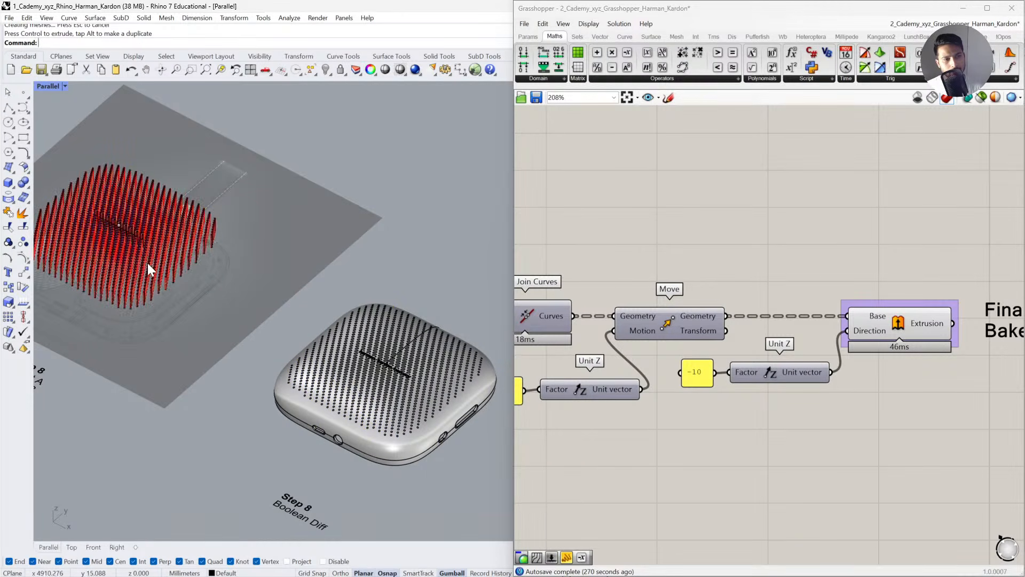
{"action": "left_click", "coordinate": [139, 246]}
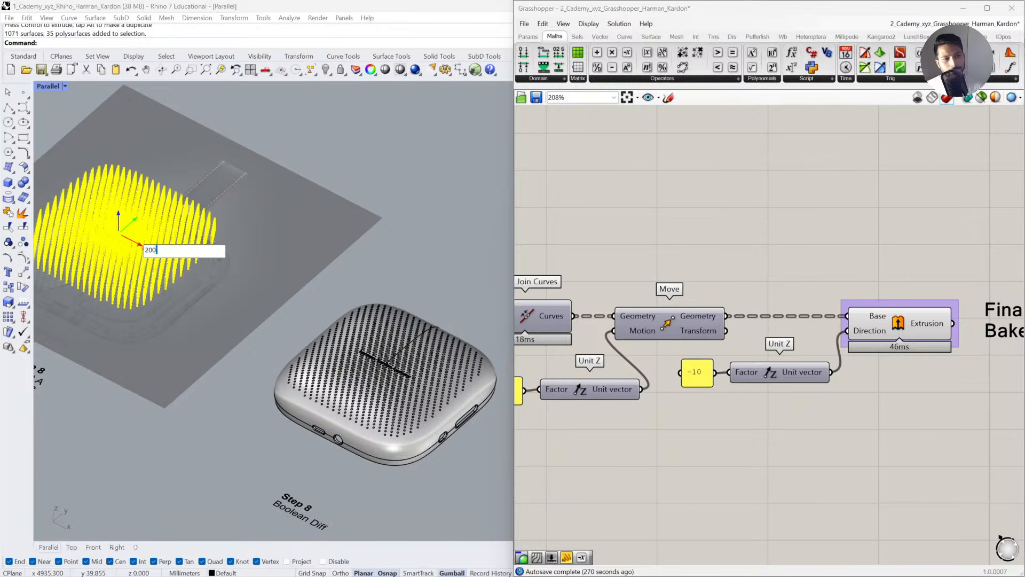
{"action": "type", "text": "200"}
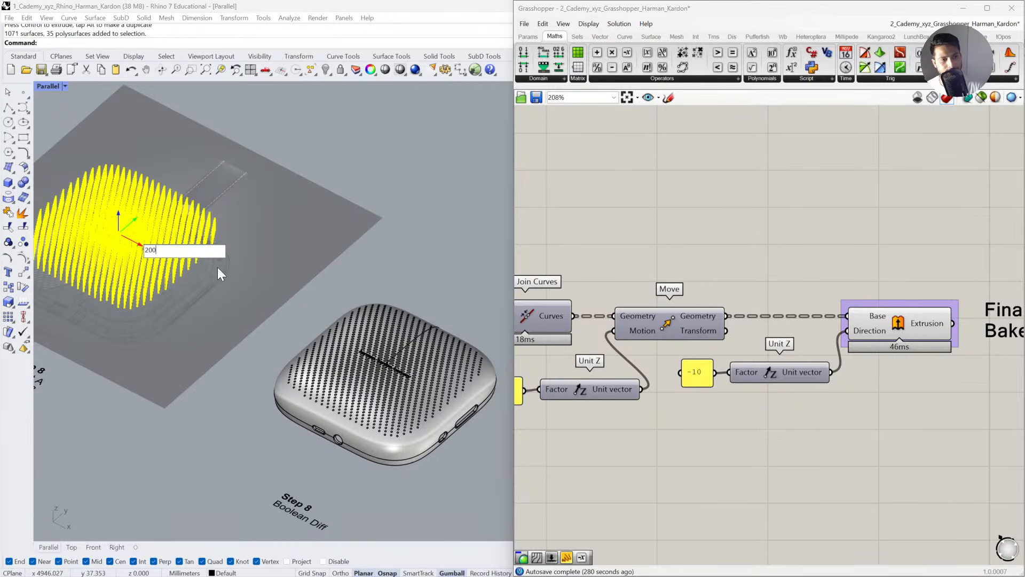
{"action": "key", "text": "Return"}
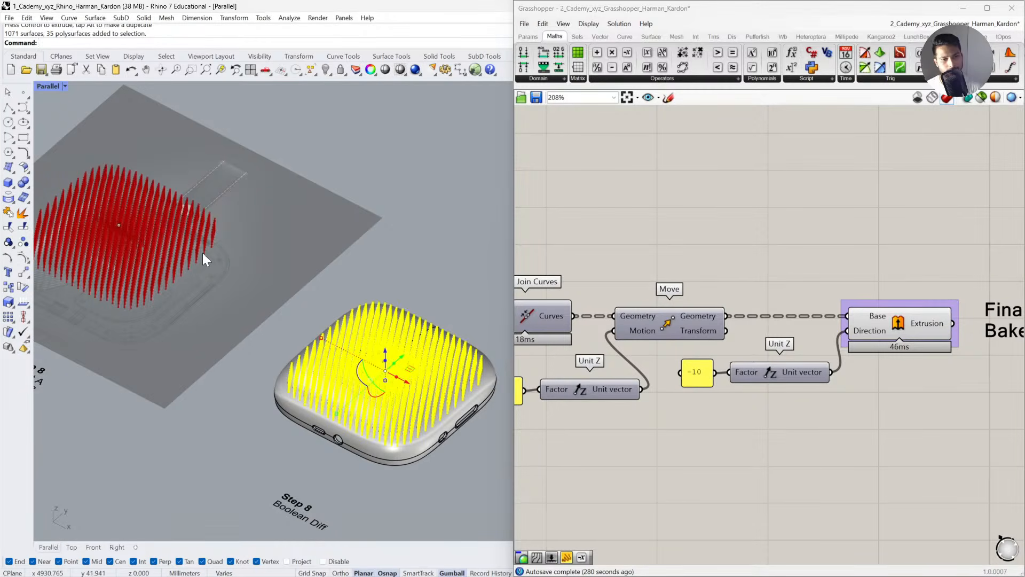
{"action": "key", "text": "ctrl+z"}
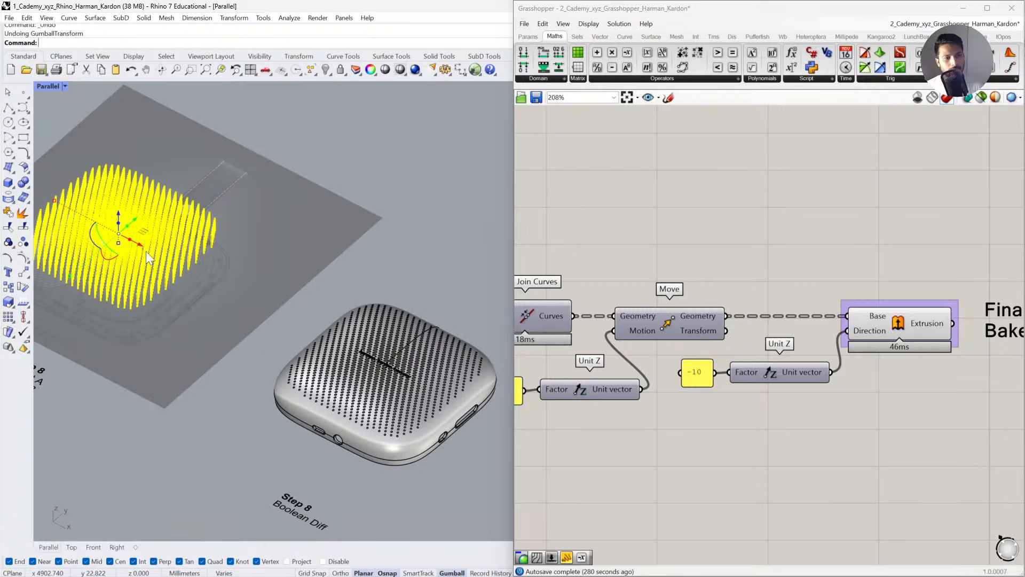
Try a freehand X move of the baked extrusions and another one of 200 mm, undoing each.
{"action": "left_click_drag", "start_coordinate": [140, 243], "coordinate": [251, 316]}
{"action": "key", "text": "ctrl+z"}
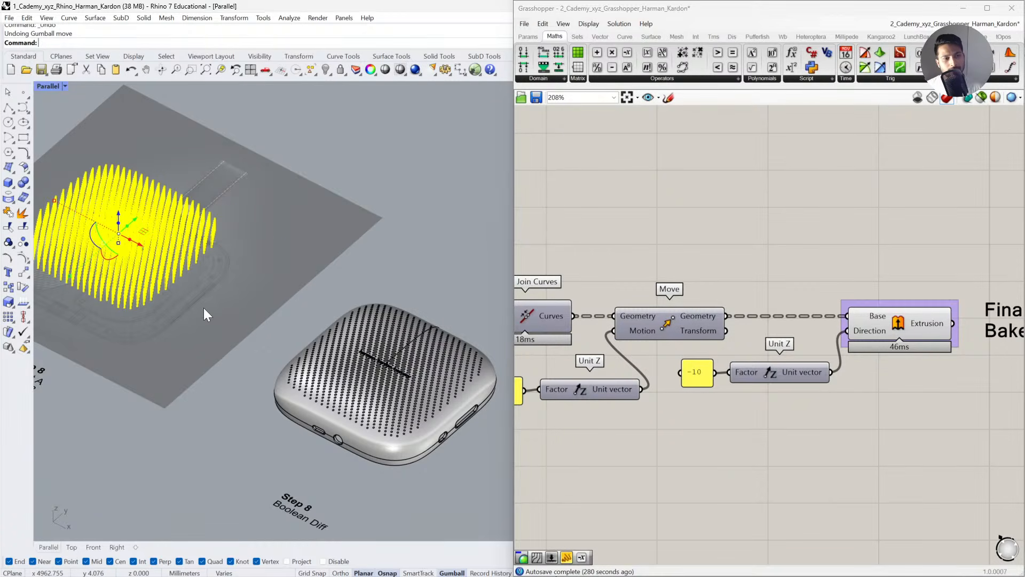
{"action": "left_click", "coordinate": [140, 244]}
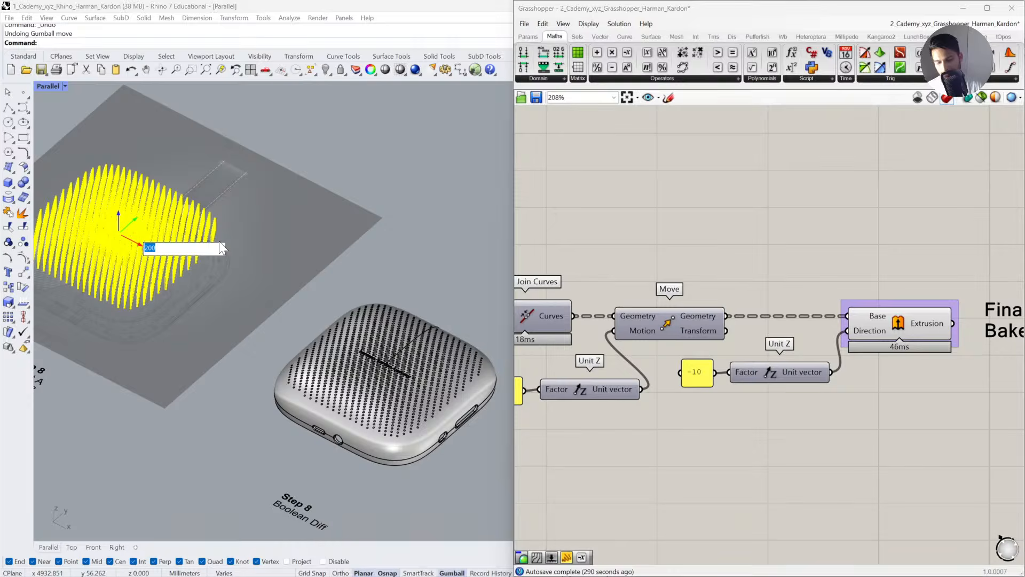
{"action": "key", "text": "Return"}
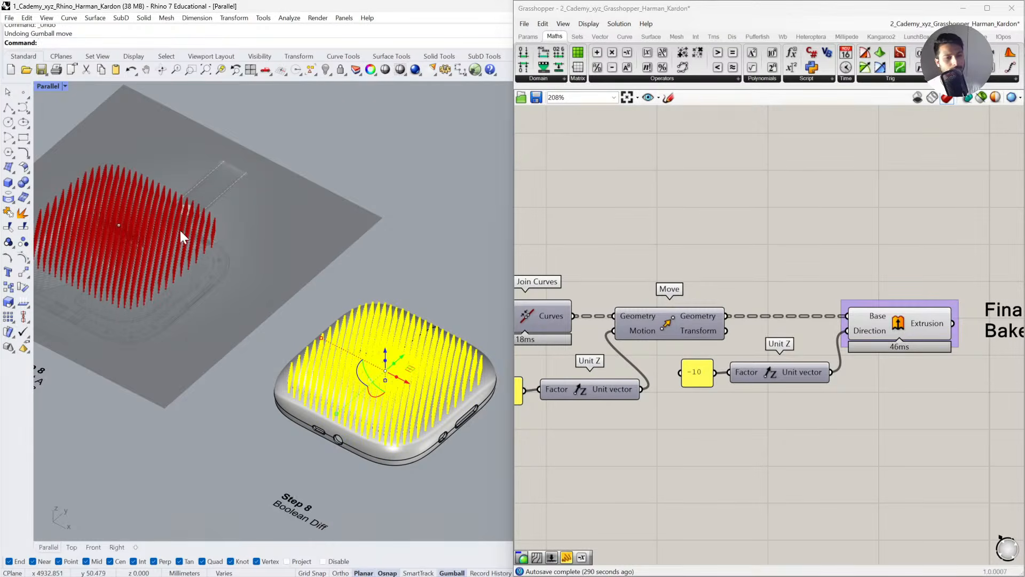
{"action": "key", "text": "ctrl+z"}
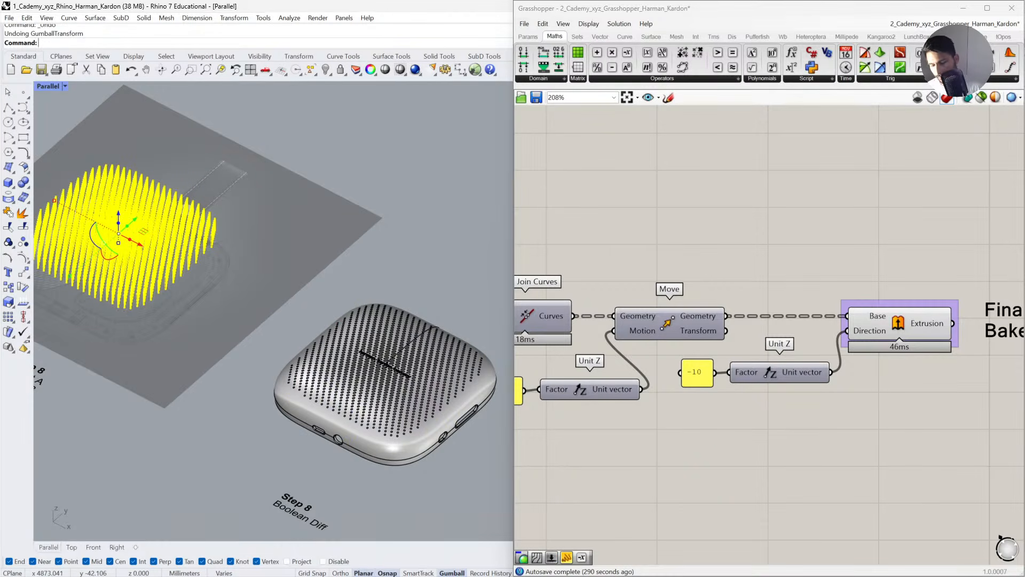
Duplicate the Contour 1, Contour 2 and Intersect All Curves components with their inputs into the empty canvas area above the definition.
{"action": "left_click", "coordinate": [71, 547]}
{"action": "scroll", "coordinate": [394, 278], "scroll_direction": "down", "scroll_amount": 10}
{"action": "scroll", "coordinate": [866, 392], "scroll_direction": "down", "scroll_amount": 5}
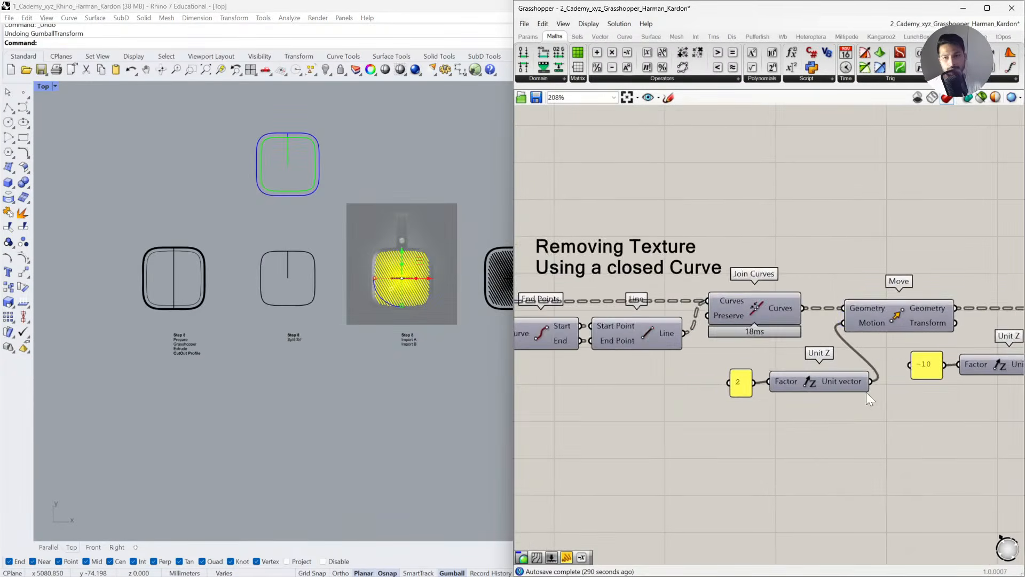
{"action": "right_click_drag", "start_coordinate": [902, 408], "coordinate": [1006, 409]}
{"action": "right_click_drag", "start_coordinate": [646, 397], "coordinate": [1012, 406]}
{"action": "right_click_drag", "start_coordinate": [576, 387], "coordinate": [687, 386]}
{"action": "scroll", "coordinate": [782, 394], "scroll_direction": "up", "scroll_amount": 2}
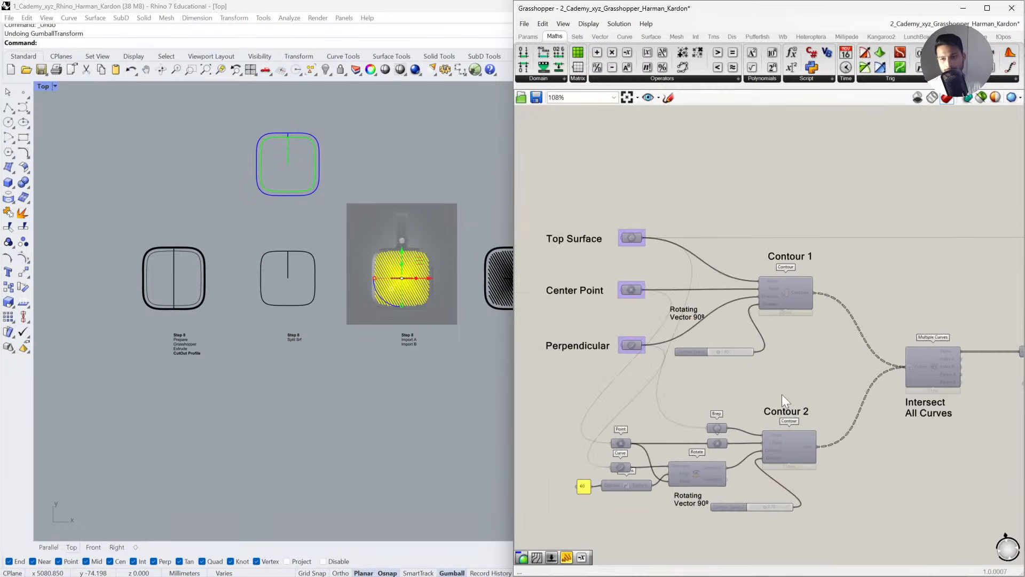
{"action": "scroll", "coordinate": [833, 200], "scroll_direction": "down", "scroll_amount": 2}
{"action": "left_click_drag", "start_coordinate": [832, 195], "coordinate": [600, 438]}
{"action": "scroll", "coordinate": [622, 315], "scroll_direction": "down", "scroll_amount": 5}
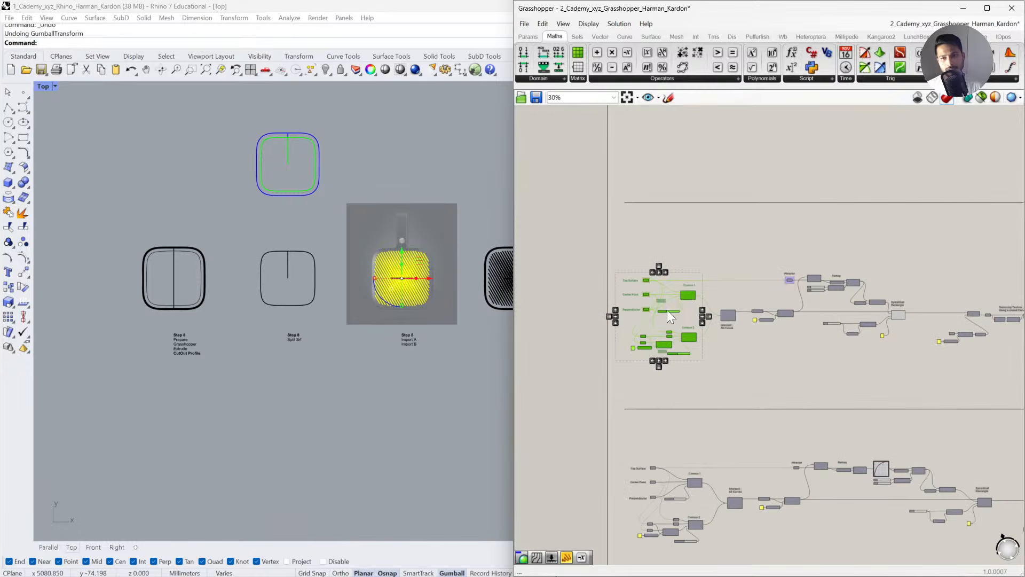
{"action": "scroll", "coordinate": [614, 336], "scroll_direction": "down", "scroll_amount": 3}
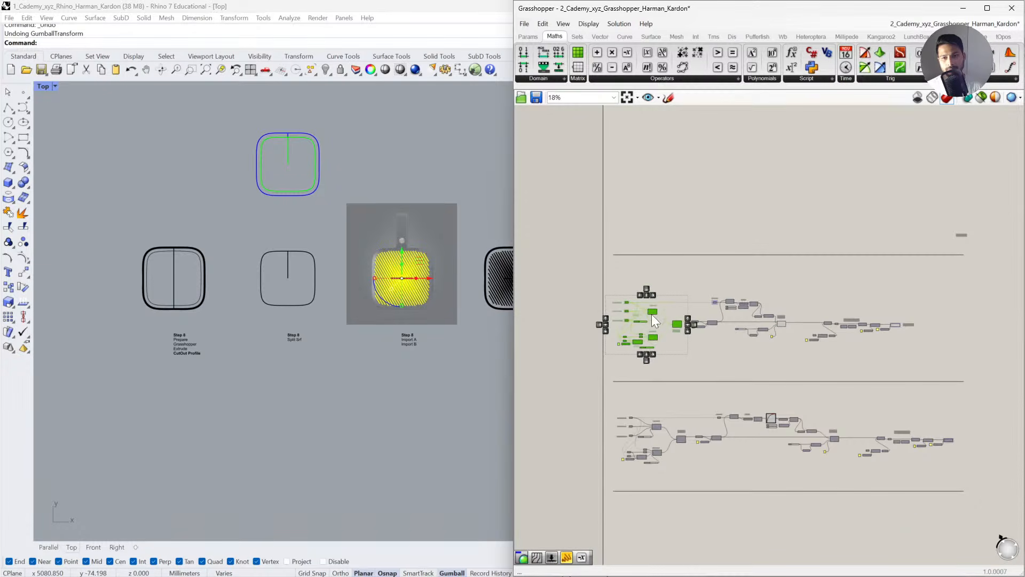
{"action": "left_click_drag", "start_coordinate": [652, 314], "coordinate": [665, 166], "text": "alt"}
{"action": "scroll", "coordinate": [665, 165], "scroll_direction": "up", "scroll_amount": 4}
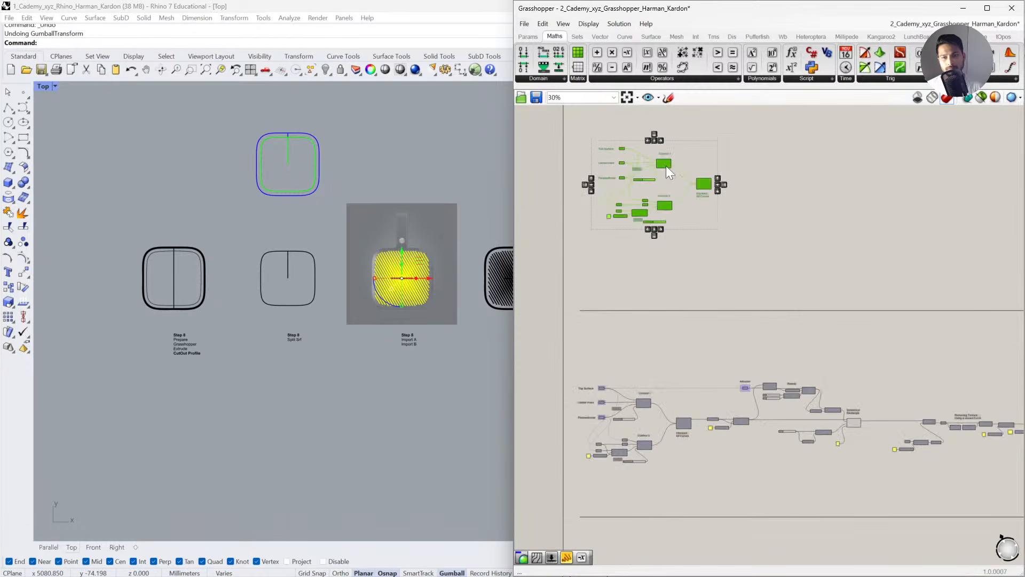
{"action": "middle_click", "coordinate": [694, 230]}
{"action": "left_click", "coordinate": [743, 284]}
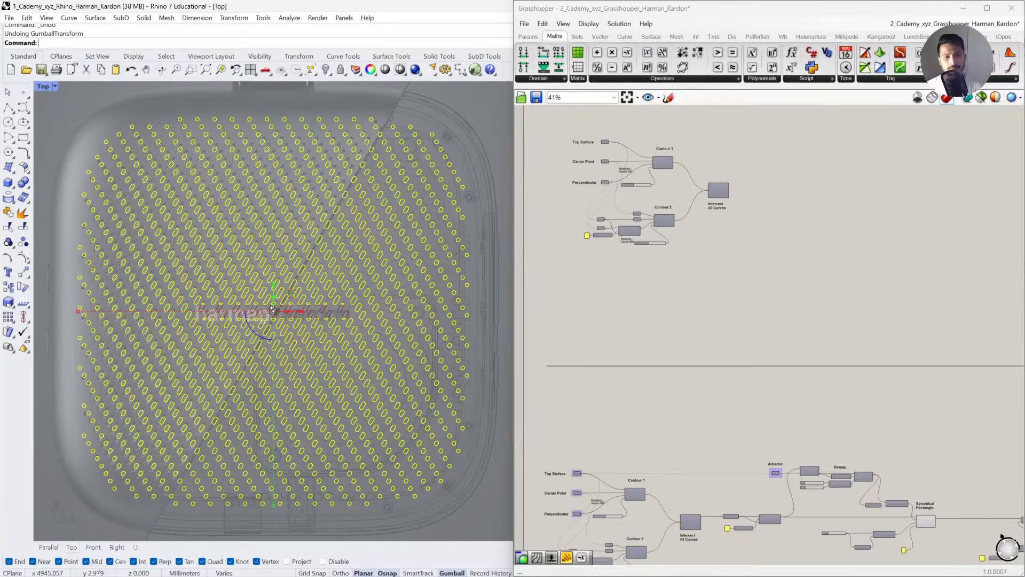
Delete the baked hole extrusions from the Rhino model.
{"action": "key", "text": "ctrl+a"}
{"action": "key", "text": "Delete"}
Hide the preview of all Grasshopper components and show only the duplicated Contour 1 and Contour 2 components.
{"action": "scroll", "coordinate": [747, 230], "scroll_direction": "up", "scroll_amount": 3}
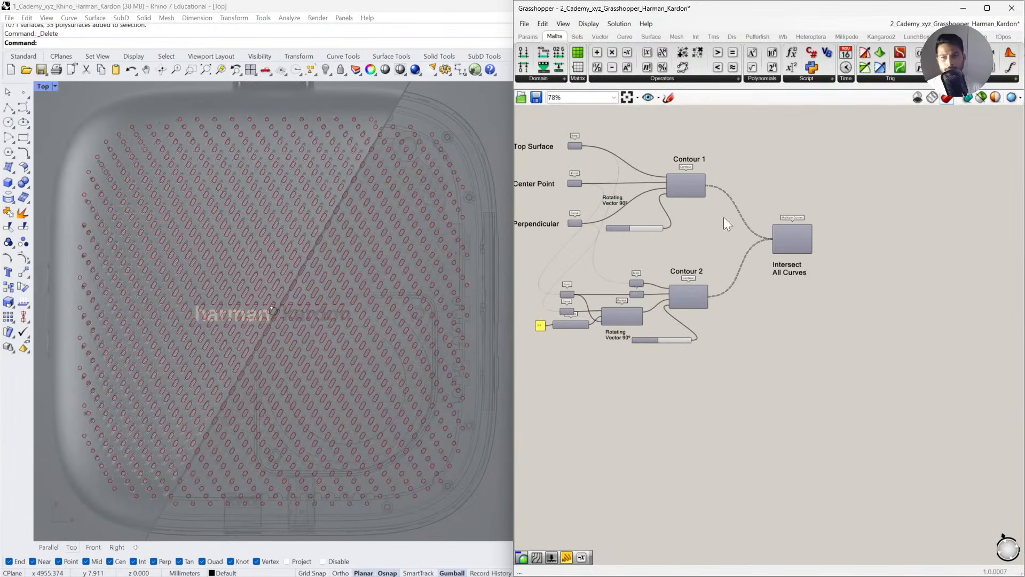
{"action": "key", "text": "ctrl+a"}
{"action": "middle_click", "coordinate": [805, 325]}
{"action": "left_click", "coordinate": [837, 293]}
{"action": "left_click", "coordinate": [834, 312]}
{"action": "right_click_drag", "start_coordinate": [835, 315], "coordinate": [878, 374]}
{"action": "scroll", "coordinate": [792, 426], "scroll_direction": "up", "scroll_amount": 2}
{"action": "left_click_drag", "start_coordinate": [792, 426], "coordinate": [758, 202]}
{"action": "middle_click", "coordinate": [758, 202]}
{"action": "left_click", "coordinate": [780, 181]}
{"action": "left_click", "coordinate": [760, 238]}
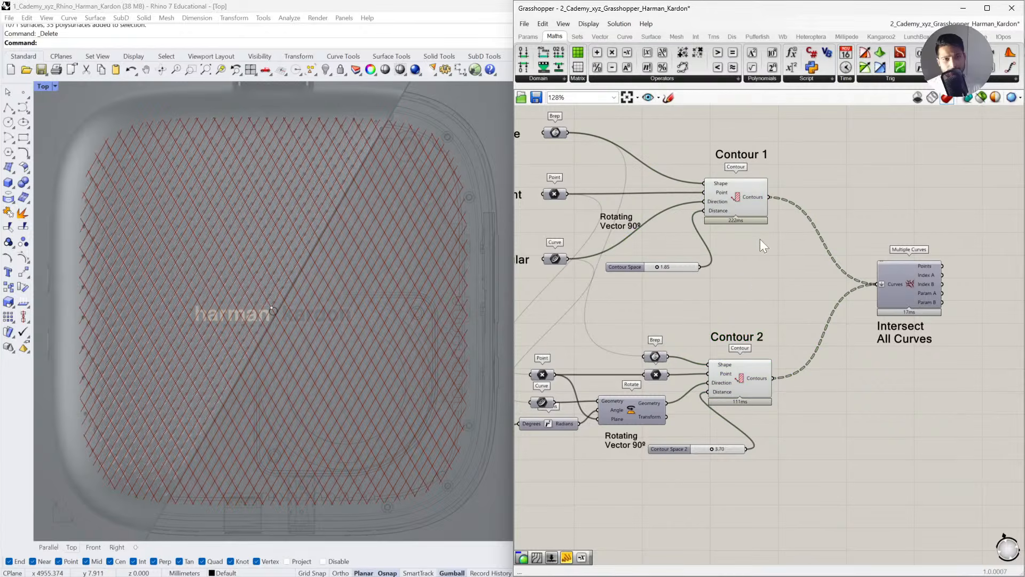
Try a duplicated Contour Space slider set to 2.25 as a second input to Contour 1's Distance, and delete it.
{"action": "scroll", "coordinate": [657, 279], "scroll_direction": "up", "scroll_amount": 2}
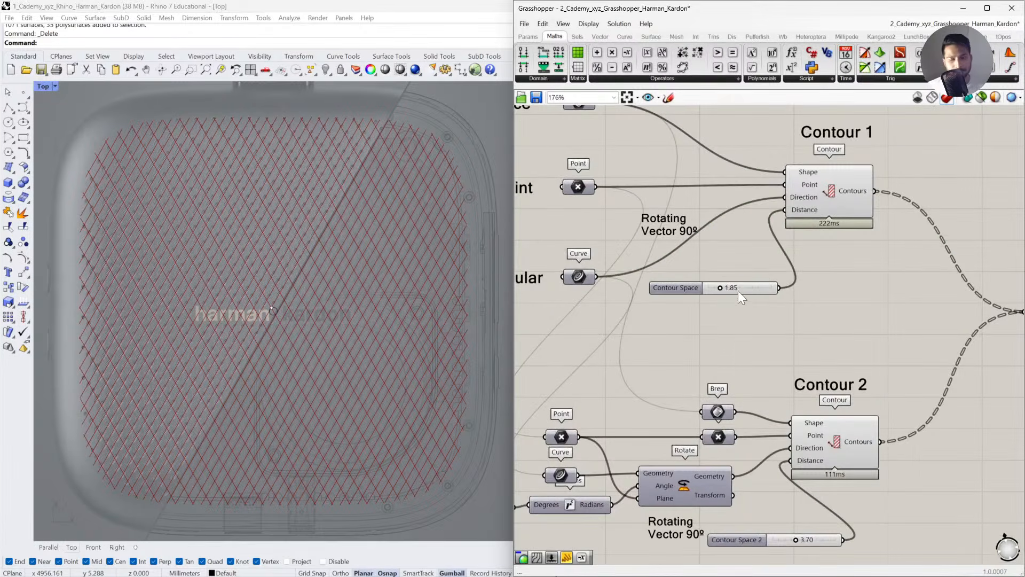
{"action": "left_click", "coordinate": [720, 293]}
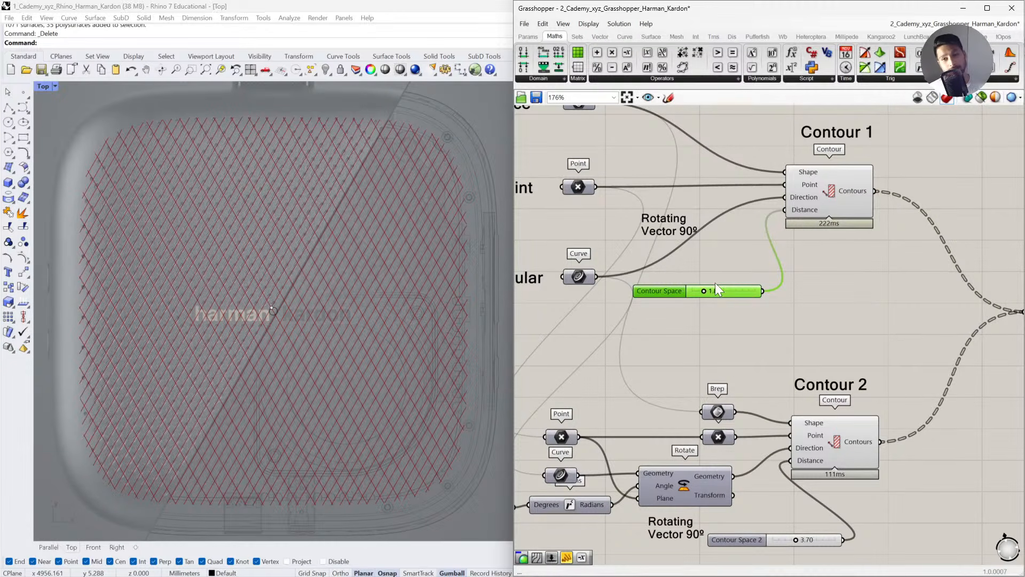
{"action": "left_click_drag", "start_coordinate": [722, 289], "coordinate": [726, 305], "text": "alt"}
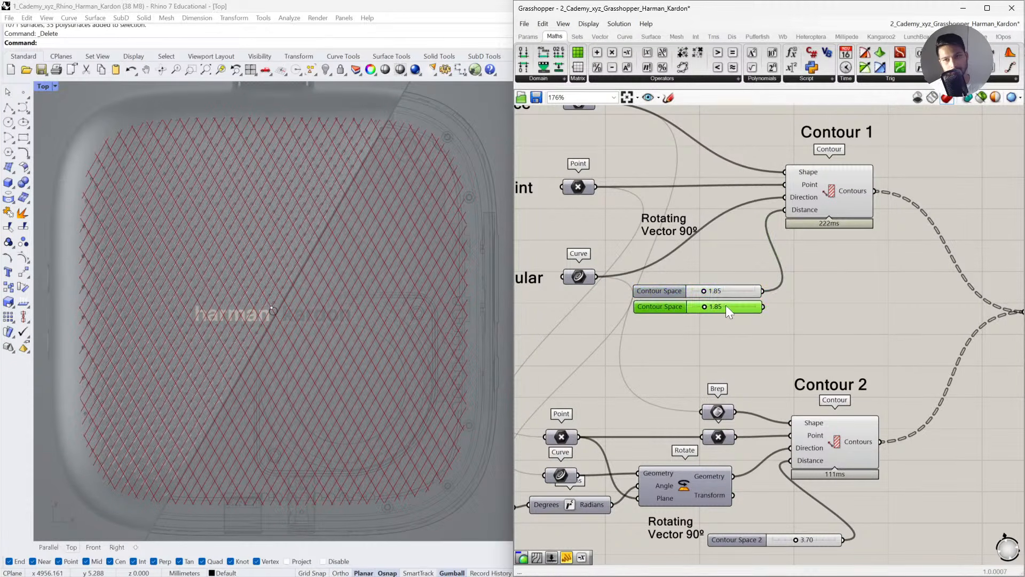
{"action": "left_click", "coordinate": [806, 306]}
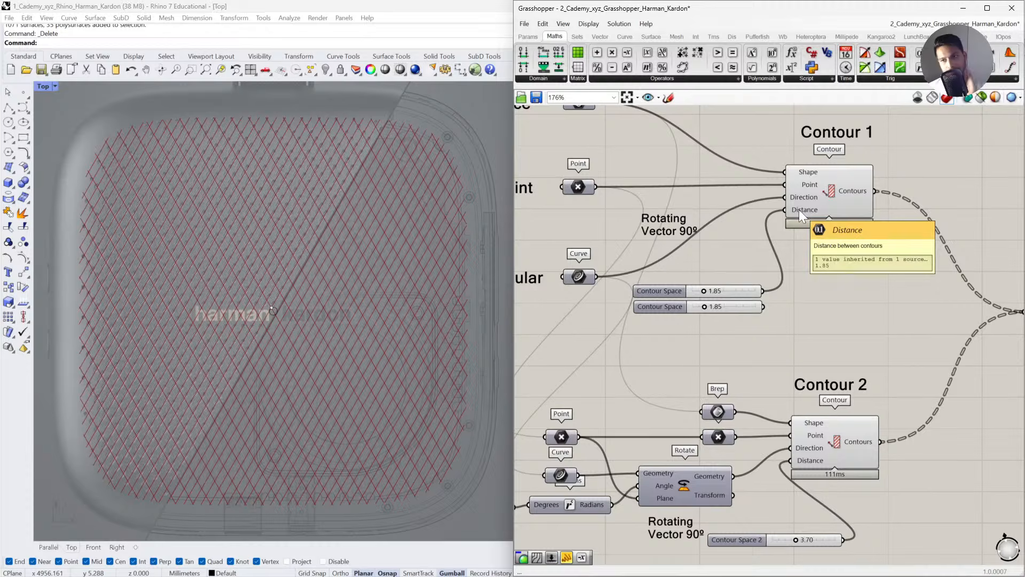
{"action": "left_click_drag", "start_coordinate": [763, 306], "coordinate": [784, 210], "text": "shift"}
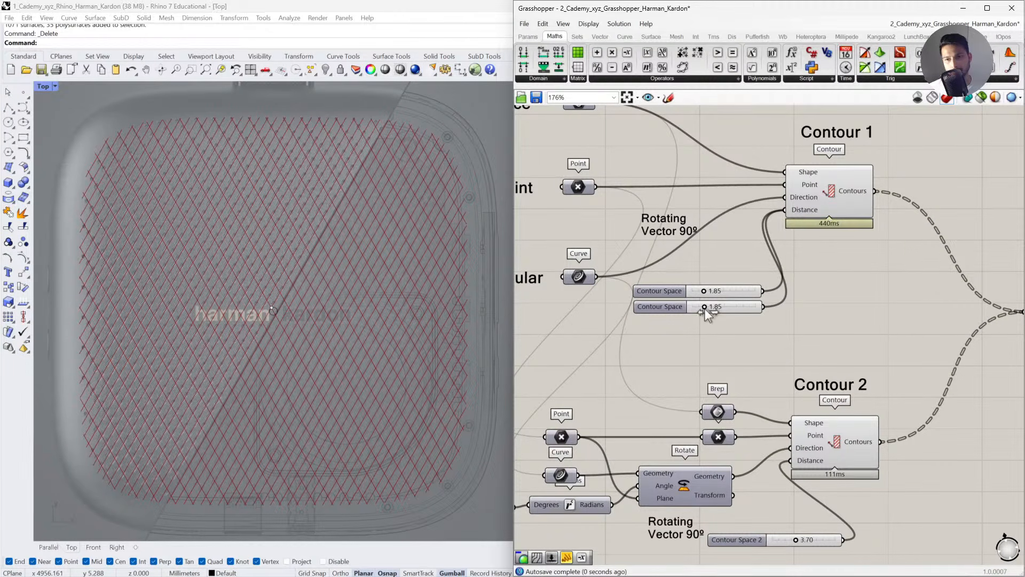
{"action": "left_click_drag", "start_coordinate": [704, 307], "coordinate": [707, 308]}
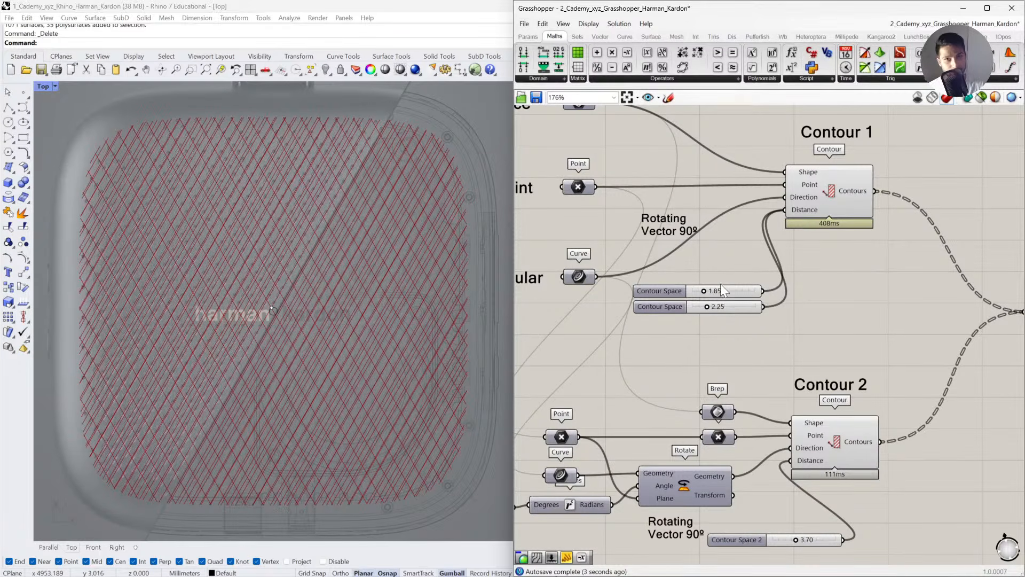
{"action": "left_click", "coordinate": [736, 310]}
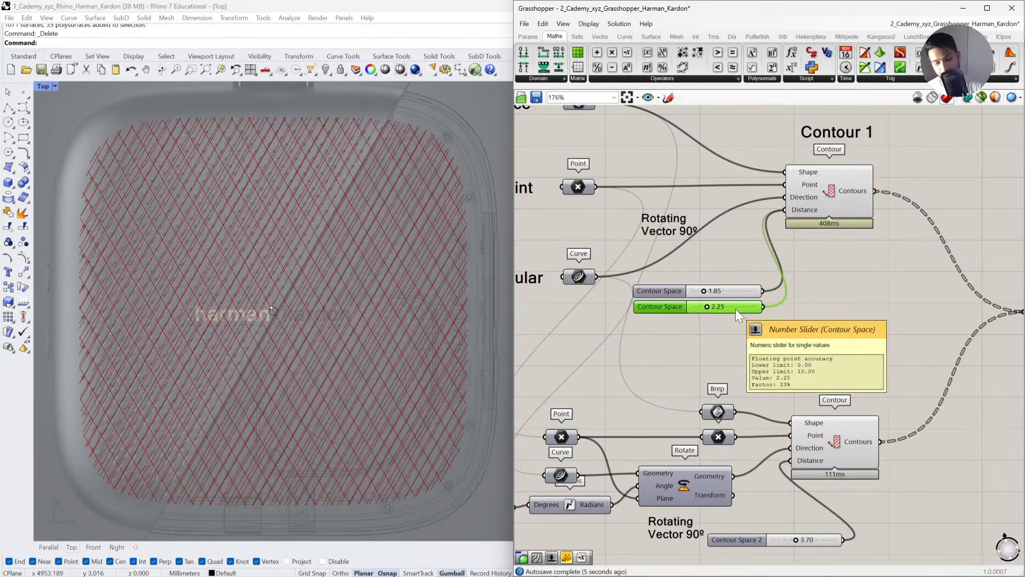
{"action": "key", "text": "Delete"}
Draw a diagonal line about 280 mm long below the Step 8 layouts in Rhino and move it across the speaker grille.
{"action": "scroll", "coordinate": [290, 249], "scroll_direction": "down", "scroll_amount": 6}
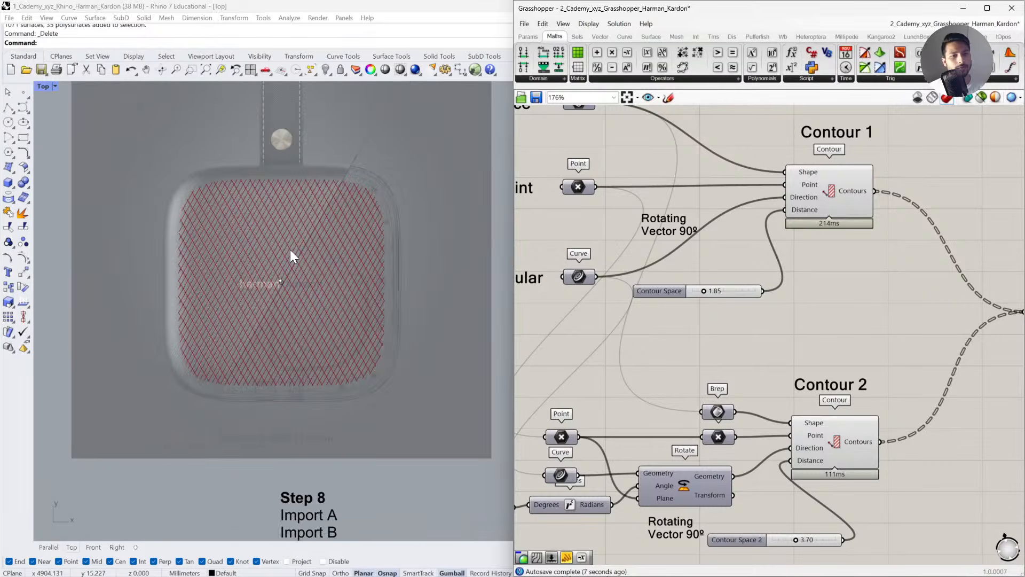
{"action": "left_click", "coordinate": [23, 107]}
{"action": "left_click", "coordinate": [367, 243]}
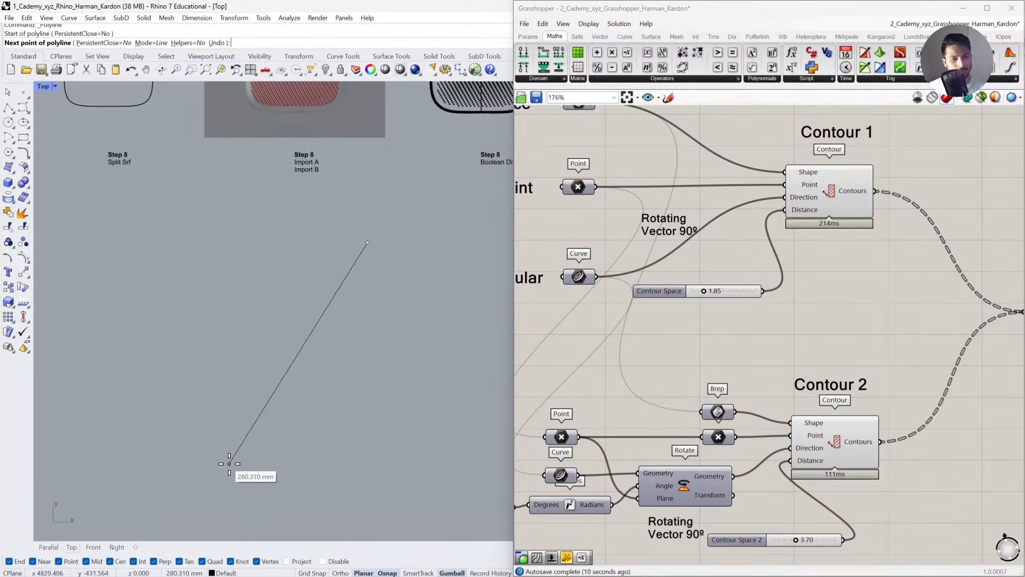
{"action": "left_click", "coordinate": [210, 450]}
{"action": "key", "text": "Return"}
{"action": "scroll", "coordinate": [260, 387], "scroll_direction": "up", "scroll_amount": 4}
{"action": "scroll", "coordinate": [347, 374], "scroll_direction": "down", "scroll_amount": 4}
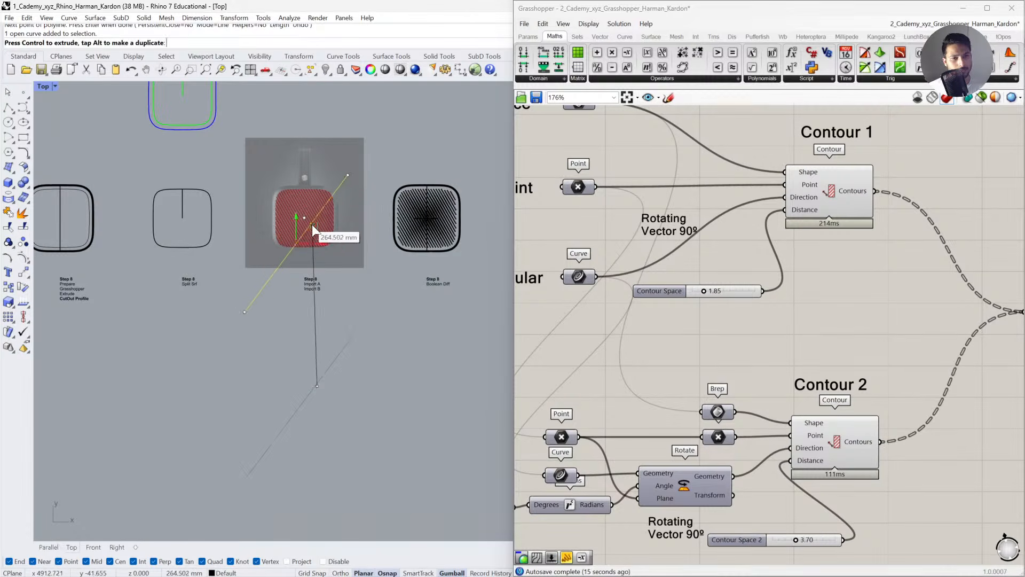
{"action": "type", "text": "zs"}
{"action": "key", "text": "Return"}
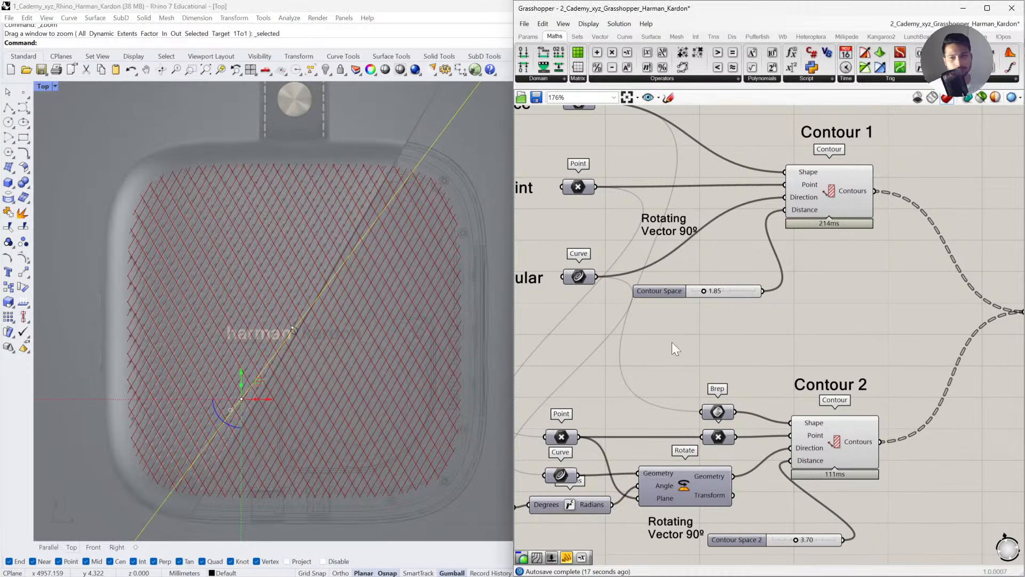
Add a Curve parameter below the duplicated Contour 2 components and reference the diagonal Rhino line in it.
{"action": "scroll", "coordinate": [672, 341], "scroll_direction": "down", "scroll_amount": 5}
{"action": "scroll", "coordinate": [614, 331], "scroll_direction": "up", "scroll_amount": 2}
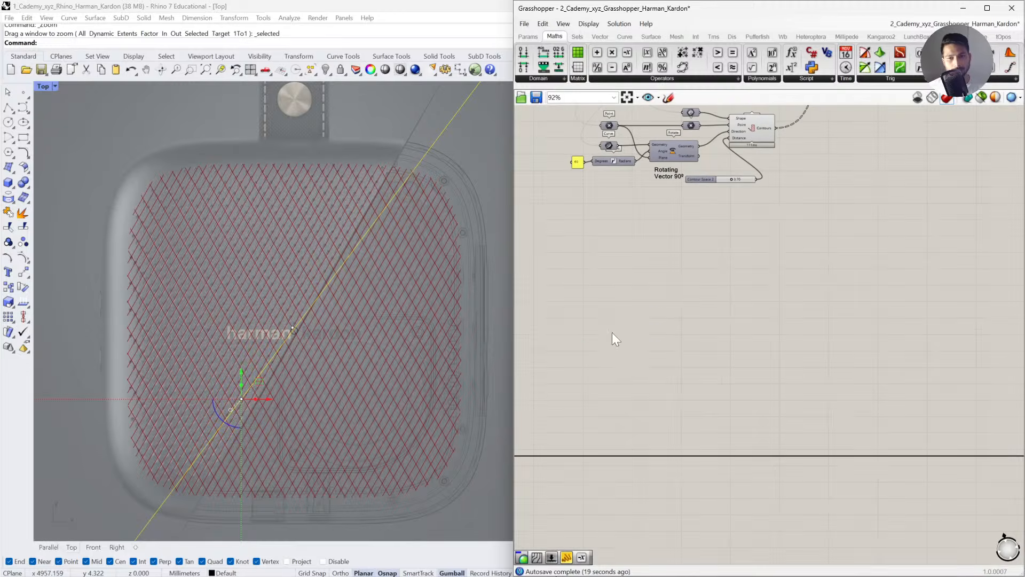
{"action": "double_click", "coordinate": [612, 332]}
{"action": "type", "text": "CURVE"}
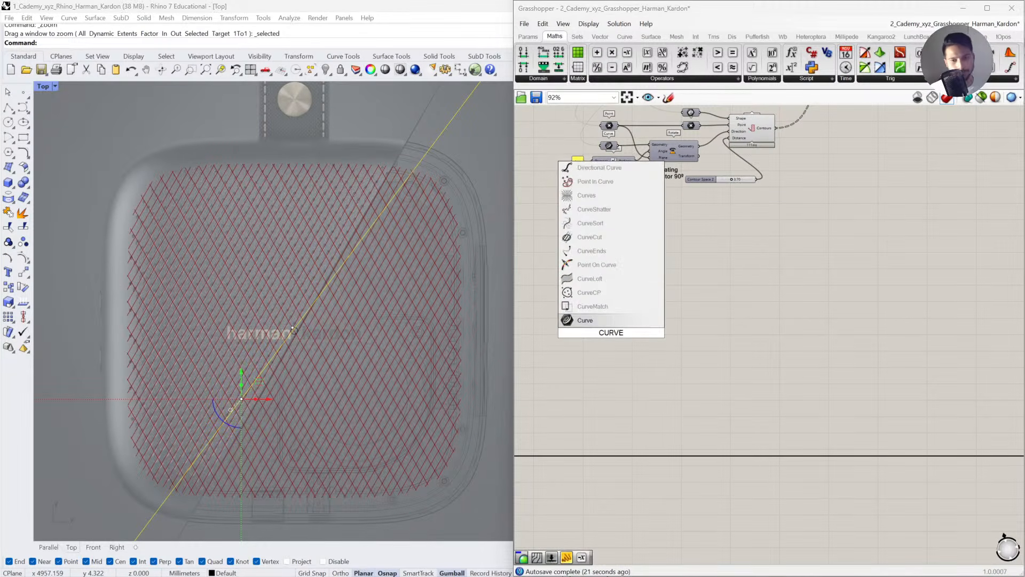
{"action": "key", "text": "Return"}
{"action": "right_click", "coordinate": [611, 333]}
{"action": "left_click", "coordinate": [642, 467]}
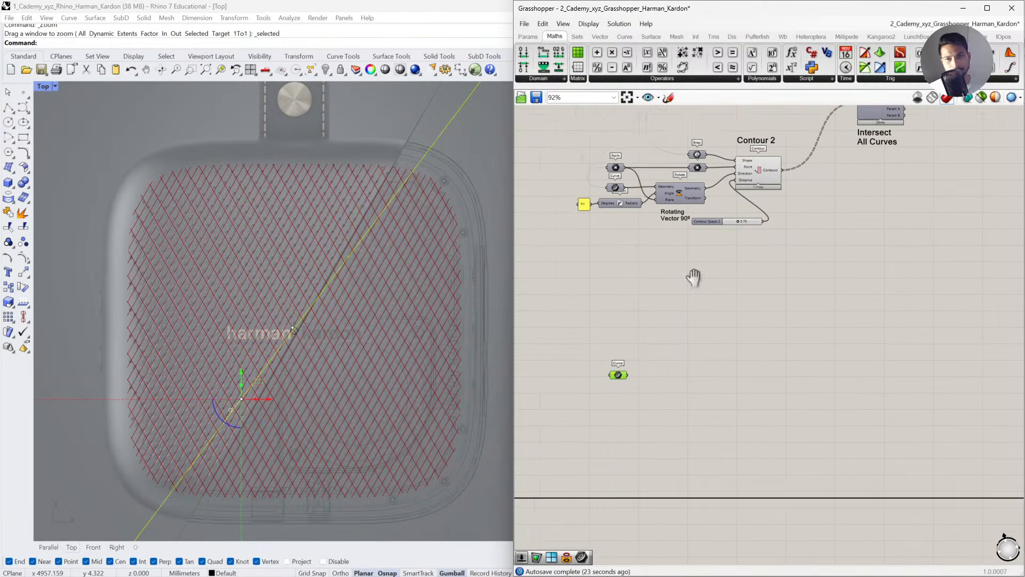
Copy the Top Surface Brep parameter to just above the newly added Curve parameter.
{"action": "right_click_drag", "start_coordinate": [662, 112], "coordinate": [659, 237]}
{"action": "left_click", "coordinate": [645, 145]}
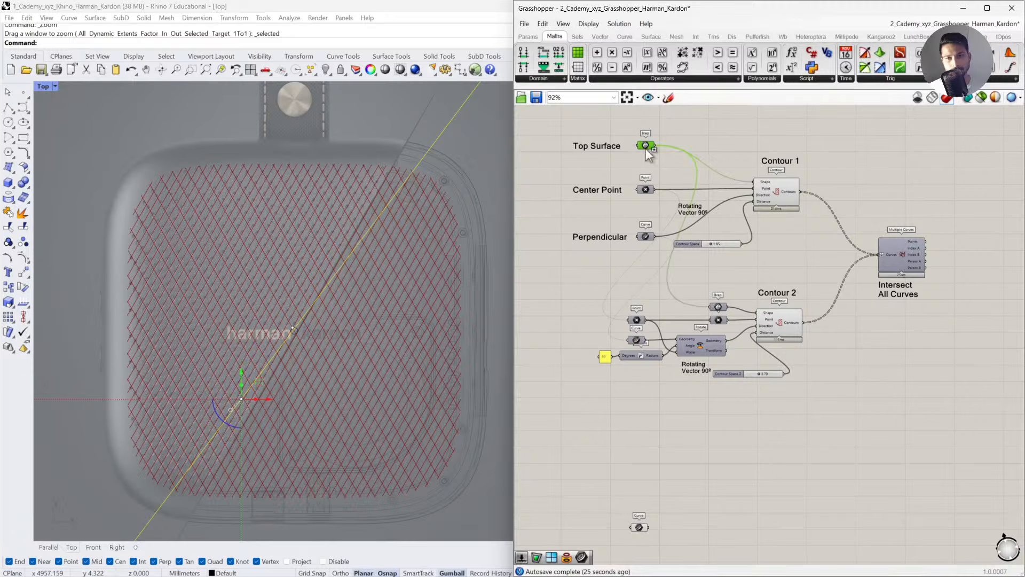
{"action": "key", "text": "ctrl+c"}
{"action": "key", "text": "ctrl+v"}
{"action": "right_click_drag", "start_coordinate": [633, 493], "coordinate": [628, 429]}
Turn off the preview of all Grasshopper components.
{"action": "key", "text": "ctrl+a"}
{"action": "middle_click", "coordinate": [805, 348]}
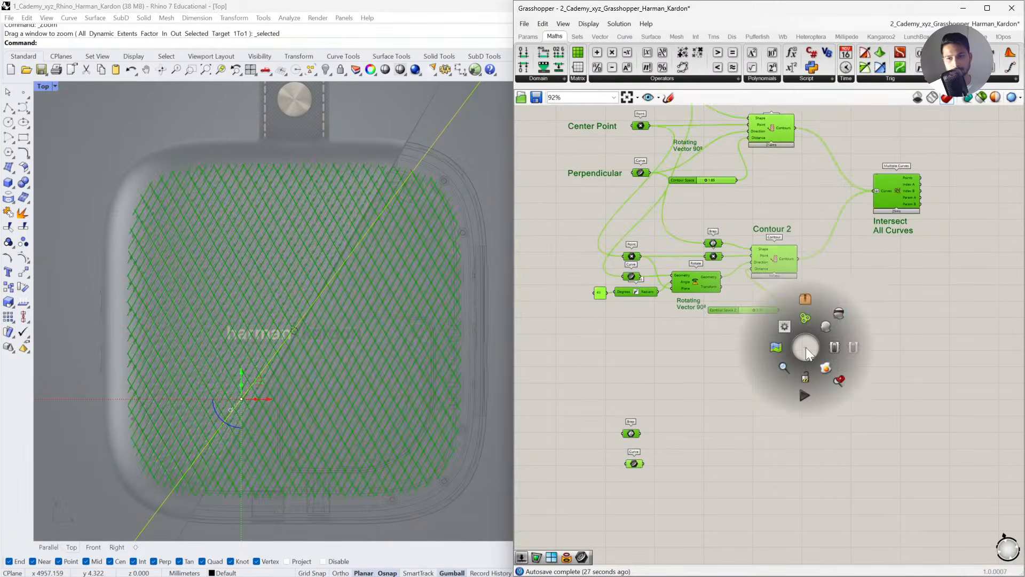
{"action": "left_click", "coordinate": [834, 313]}
{"action": "left_click", "coordinate": [678, 470]}
Add a Project component and feed it the new Curve and the copied Brep parameter.
{"action": "right_click_drag", "start_coordinate": [676, 471], "coordinate": [686, 380]}
{"action": "scroll", "coordinate": [685, 380], "scroll_direction": "up", "scroll_amount": 5}
{"action": "double_click", "coordinate": [686, 380]}
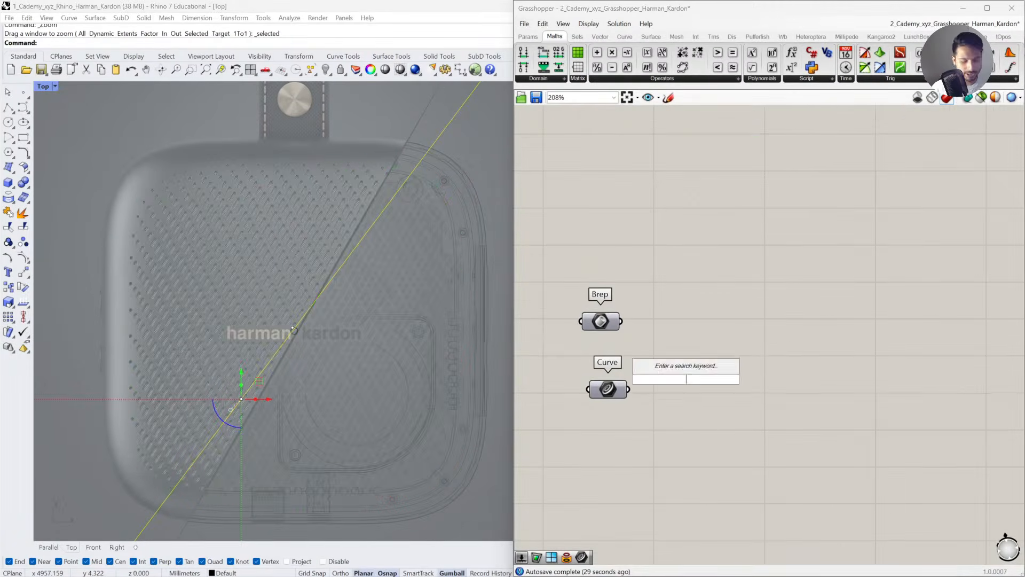
{"action": "type", "text": "PROJE"}
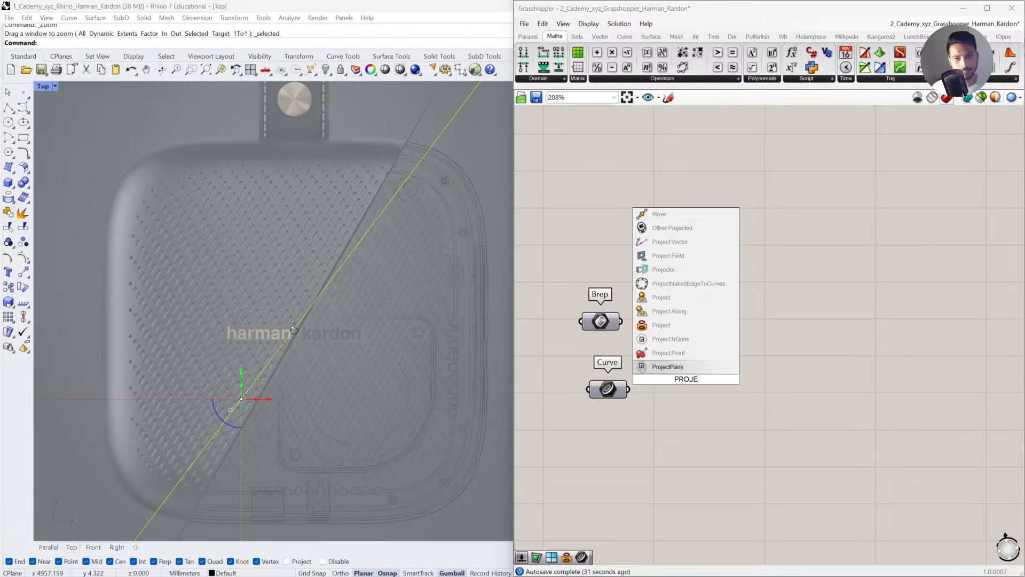
{"action": "left_click", "coordinate": [661, 325]}
{"action": "scroll", "coordinate": [652, 386], "scroll_direction": "up", "scroll_amount": 2}
{"action": "left_click_drag", "start_coordinate": [619, 391], "coordinate": [586, 488]}
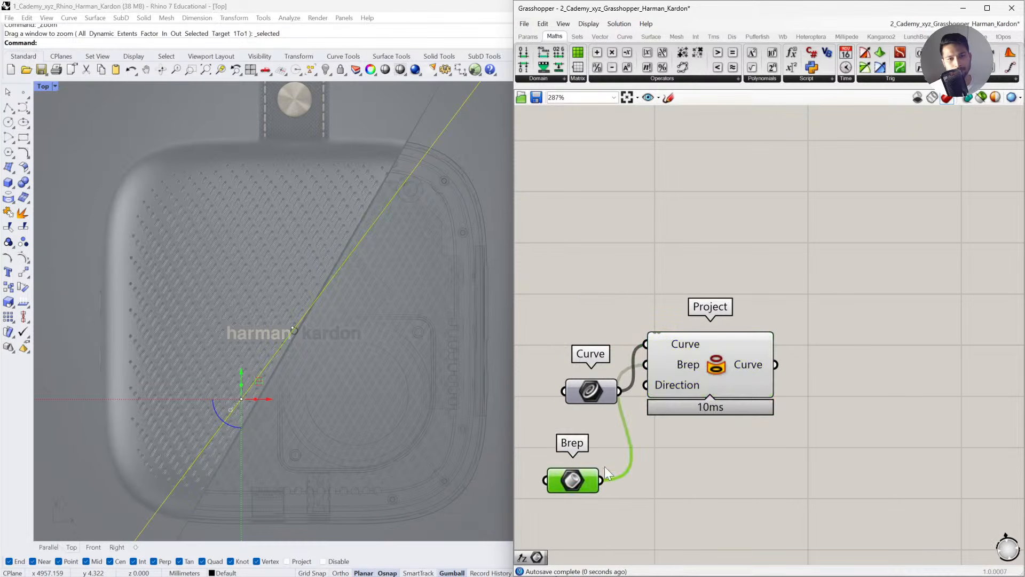
Hide the diagonal guide line in Rhino and line up the Curve and Brep parameters beside the Project component.
{"action": "left_click", "coordinate": [355, 241]}
{"action": "key", "text": "ctrl+h"}
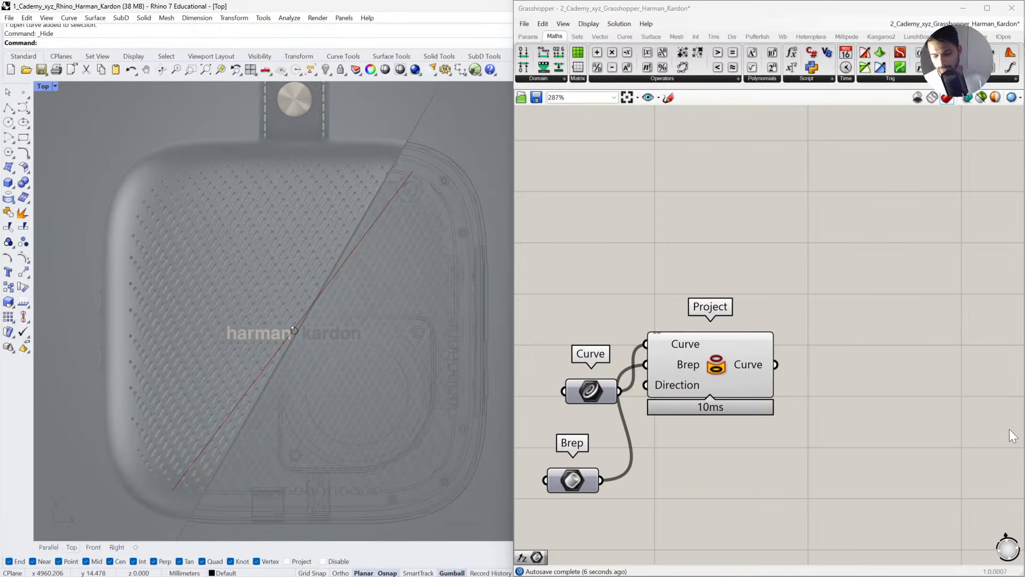
{"action": "left_click_drag", "start_coordinate": [699, 374], "coordinate": [715, 421]}
{"action": "right_click_drag", "start_coordinate": [716, 422], "coordinate": [697, 332]}
{"action": "left_click", "coordinate": [540, 392]}
{"action": "left_click_drag", "start_coordinate": [559, 372], "coordinate": [580, 326]}
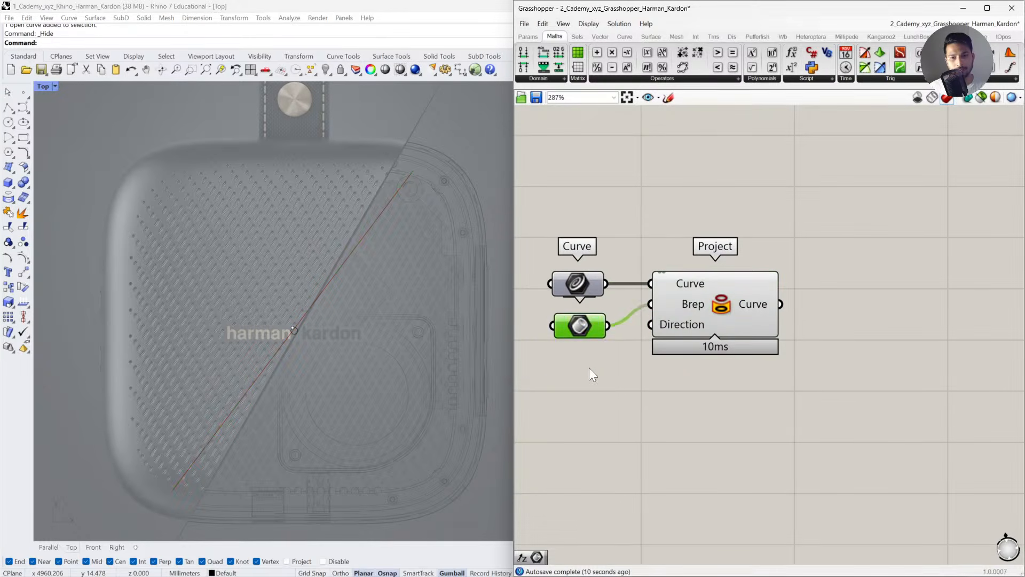
{"action": "left_click", "coordinate": [557, 367]}
{"action": "left_click", "coordinate": [323, 292]}
{"action": "left_click", "coordinate": [593, 288]}
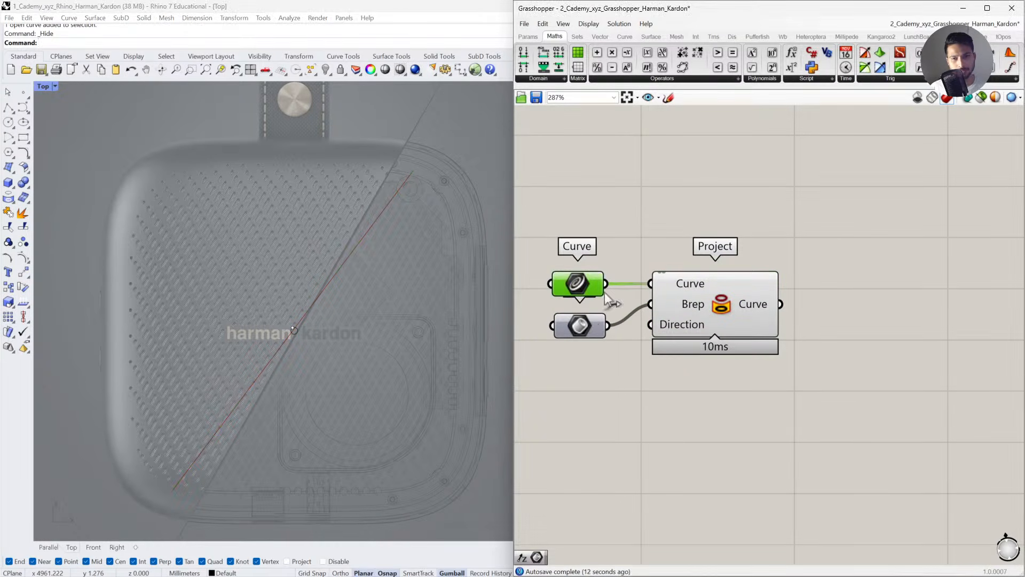
Add a Move component and disconnect the Curve and Brep parameters from Project.
{"action": "double_click", "coordinate": [684, 411]}
{"action": "type", "text": "move"}
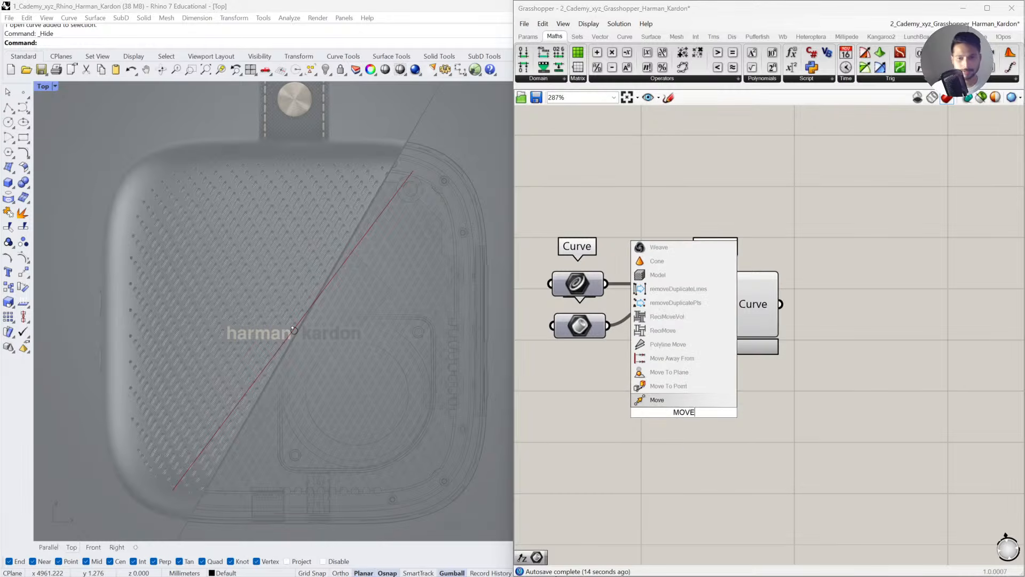
{"action": "left_click", "coordinate": [675, 402]}
{"action": "left_click_drag", "start_coordinate": [650, 304], "coordinate": [608, 325], "text": "ctrl"}
{"action": "left_click_drag", "start_coordinate": [715, 307], "coordinate": [810, 233]}
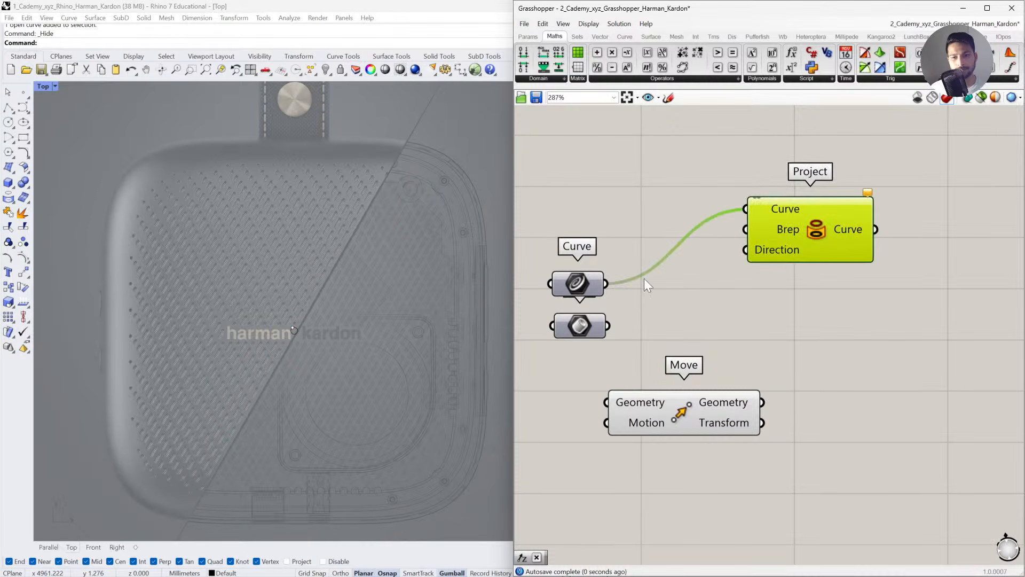
{"action": "left_click_drag", "start_coordinate": [606, 283], "coordinate": [745, 209], "text": "ctrl"}
Place Move between the Curve and Project, connect the Curve to Move's Geometry, and set the Brep below.
{"action": "left_click_drag", "start_coordinate": [839, 249], "coordinate": [954, 394]}
{"action": "left_click_drag", "start_coordinate": [721, 400], "coordinate": [802, 258]}
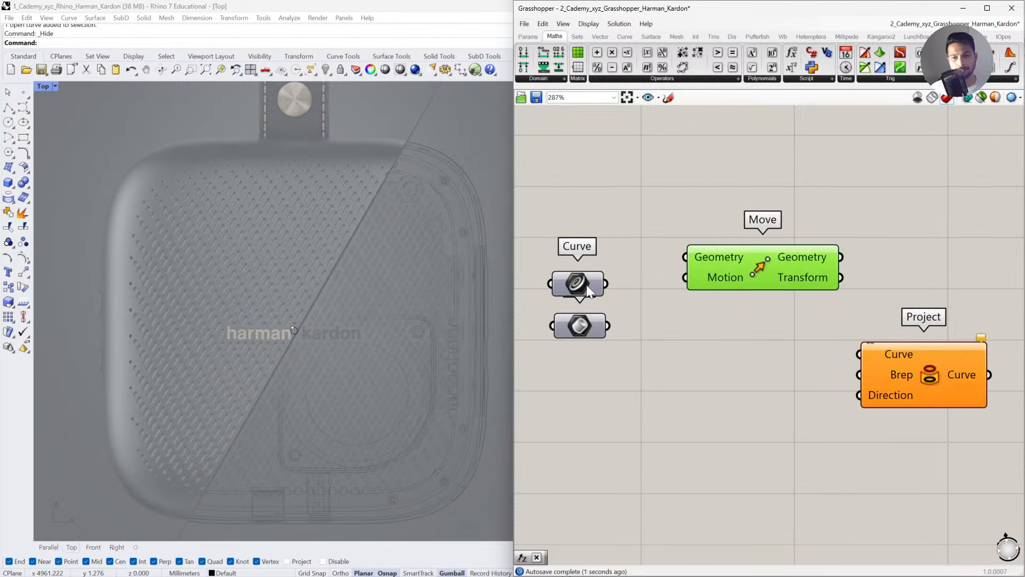
{"action": "left_click_drag", "start_coordinate": [577, 283], "coordinate": [685, 257]}
{"action": "left_click_drag", "start_coordinate": [580, 325], "coordinate": [607, 408]}
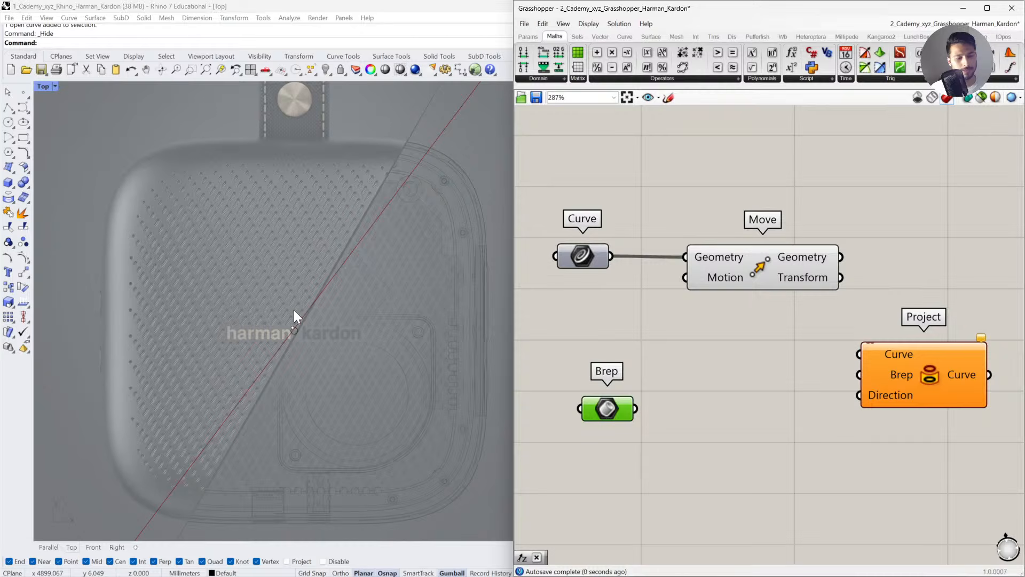
{"action": "double_click", "coordinate": [608, 331]}
{"action": "left_click", "coordinate": [9, 109]}
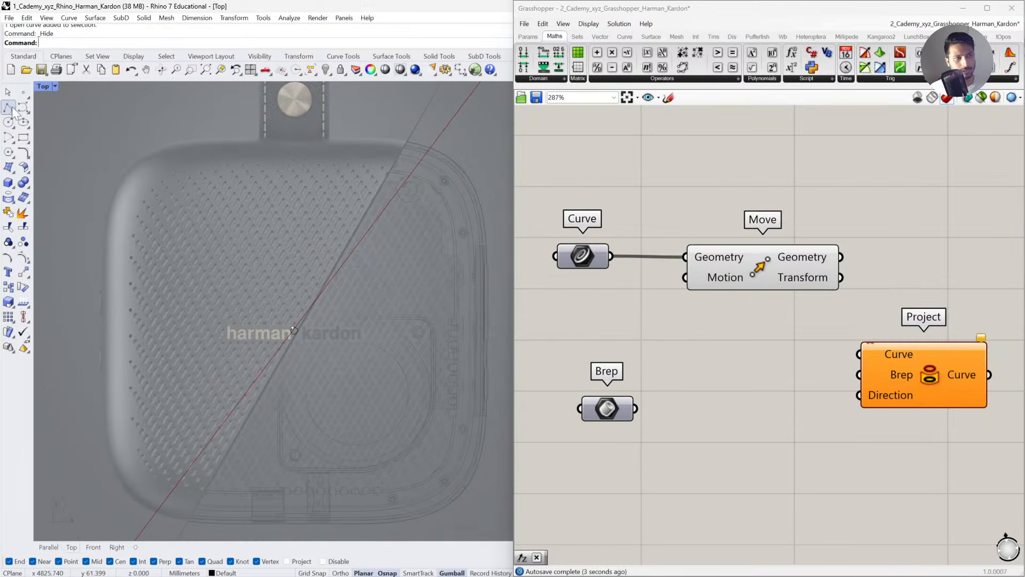
{"action": "left_click", "coordinate": [11, 110]}
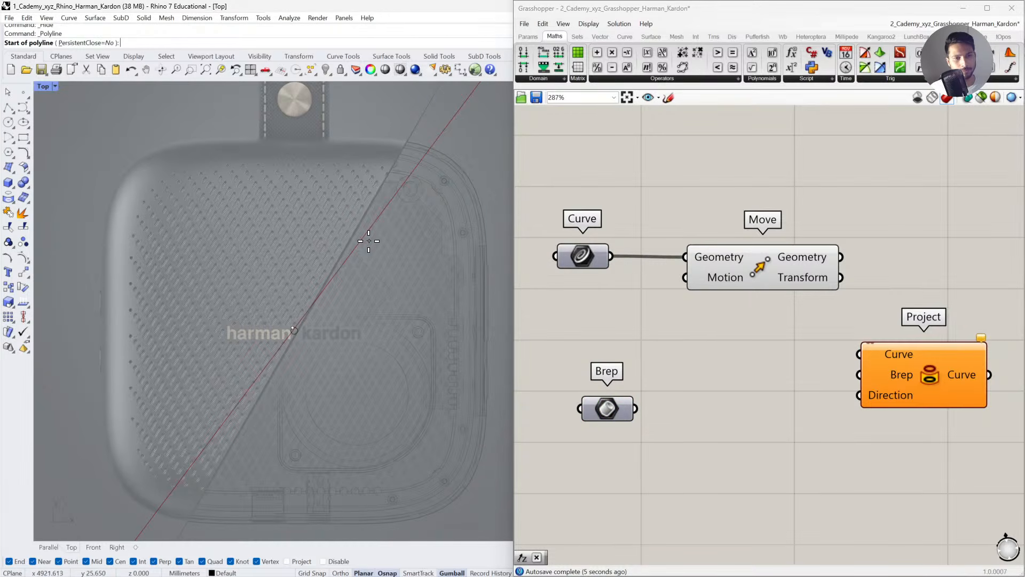
{"action": "key", "text": "Escape"}
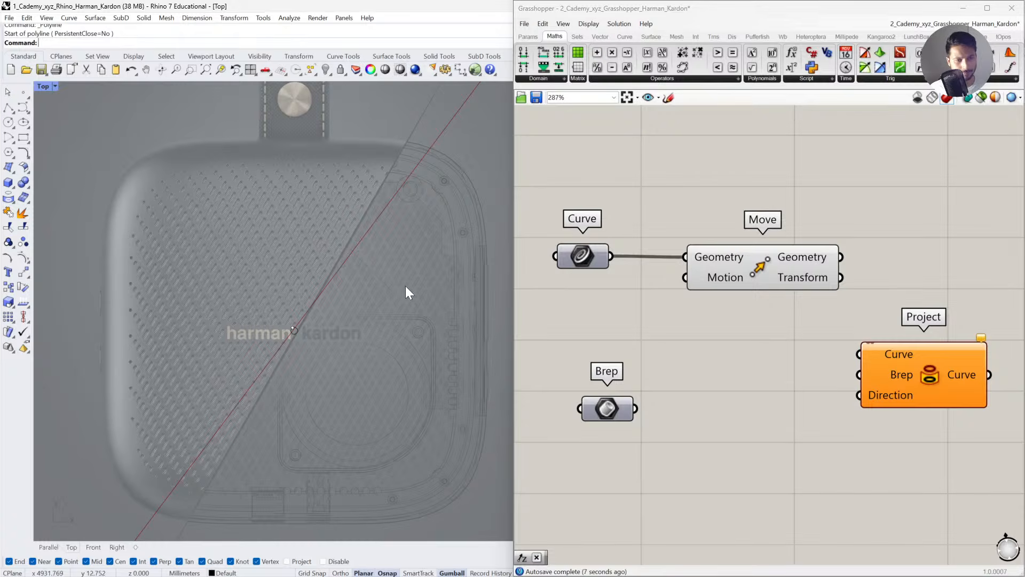
{"action": "key", "text": "Return"}
{"action": "left_click", "coordinate": [350, 255]}
{"action": "key", "text": "Escape"}
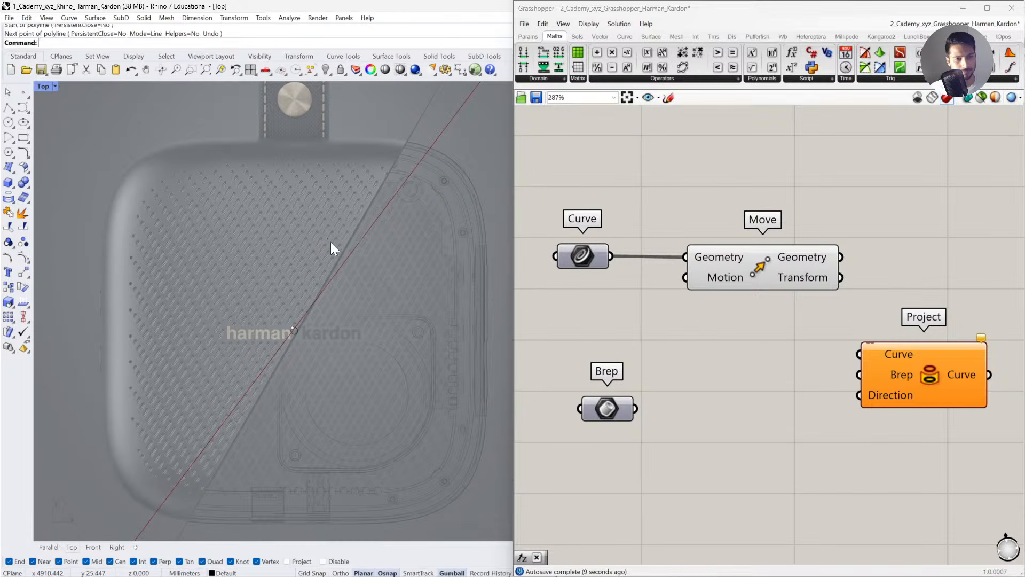
{"action": "key", "text": "Return"}
{"action": "left_click", "coordinate": [347, 258]}
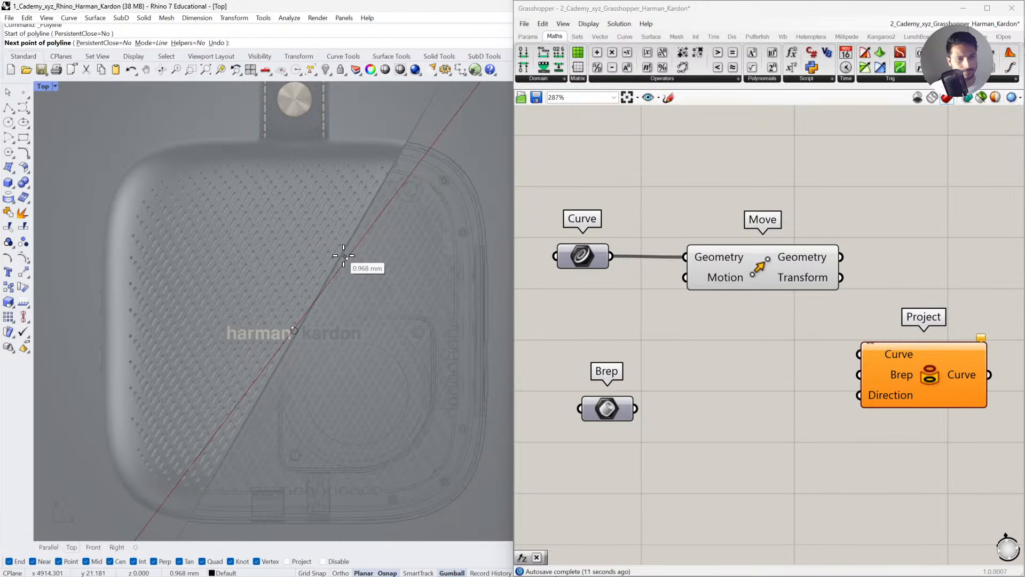
{"action": "key", "text": "Escape"}
Enable SmartTrack in Rhino and draw a short polyline from the diagonal guide line, perpendicular to it.
{"action": "left_click", "coordinate": [431, 573]}
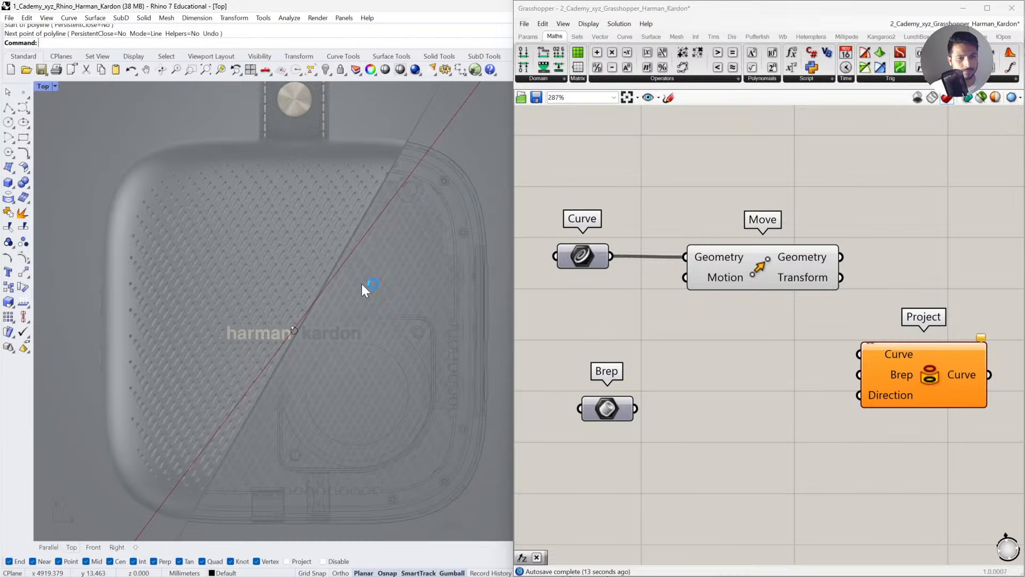
{"action": "key", "text": "Return"}
{"action": "left_click", "coordinate": [344, 263]}
{"action": "key", "text": "Return"}
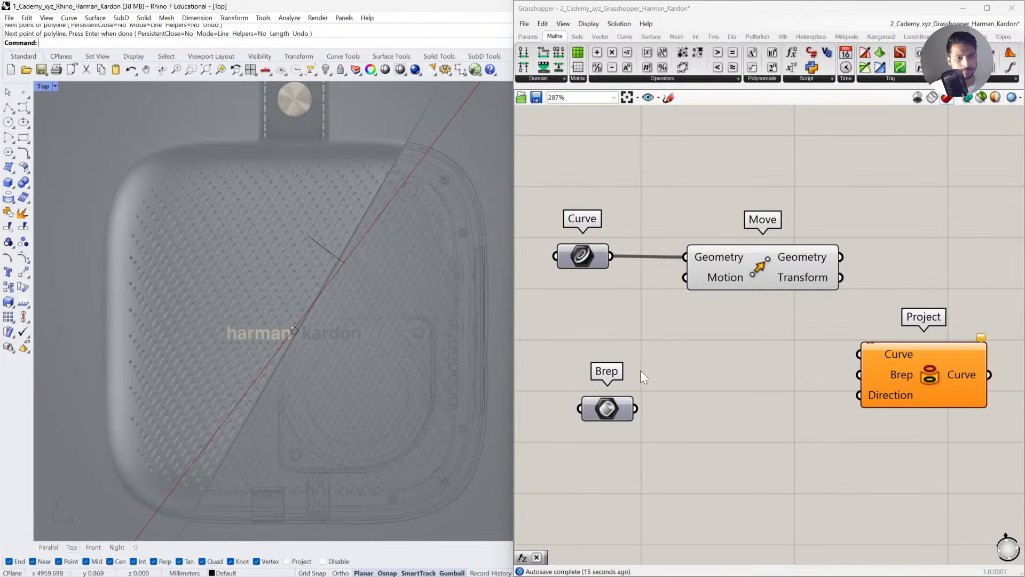
Duplicate the Curve parameter below the original, reference the short perpendicular line in it, and move the Brep lower.
{"action": "left_click_drag", "start_coordinate": [581, 257], "coordinate": [668, 361], "text": "alt"}
{"action": "right_click", "coordinate": [587, 322]}
{"action": "left_click", "coordinate": [623, 440]}
{"action": "left_click", "coordinate": [715, 343]}
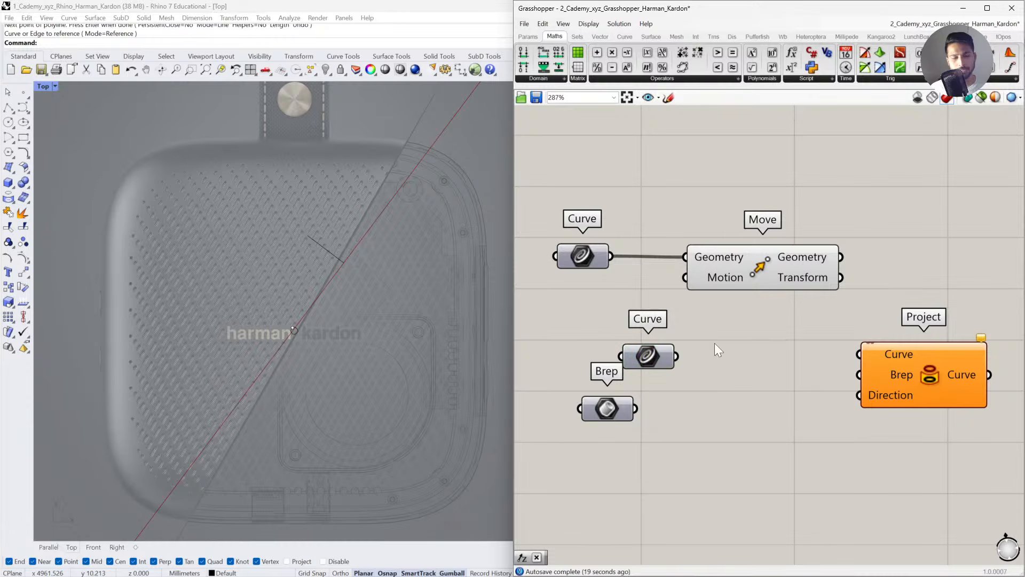
{"action": "left_click_drag", "start_coordinate": [619, 404], "coordinate": [652, 507]}
{"action": "left_click_drag", "start_coordinate": [649, 356], "coordinate": [584, 366]}
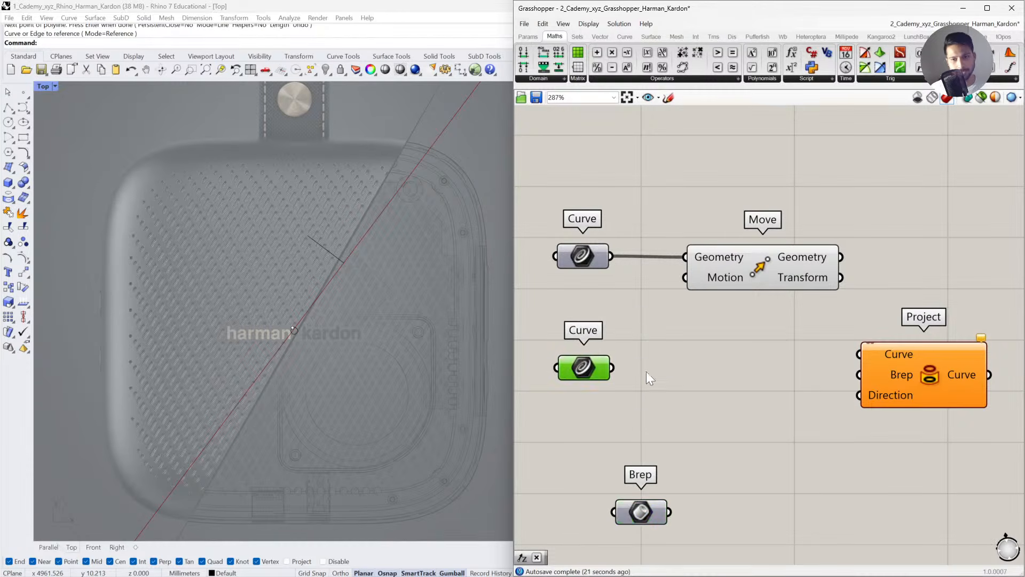
Add a Series component below the second Curve parameter, with no wire between them, and move the Brep clear of it.
{"action": "double_click", "coordinate": [651, 363]}
{"action": "type", "text": "SER"}
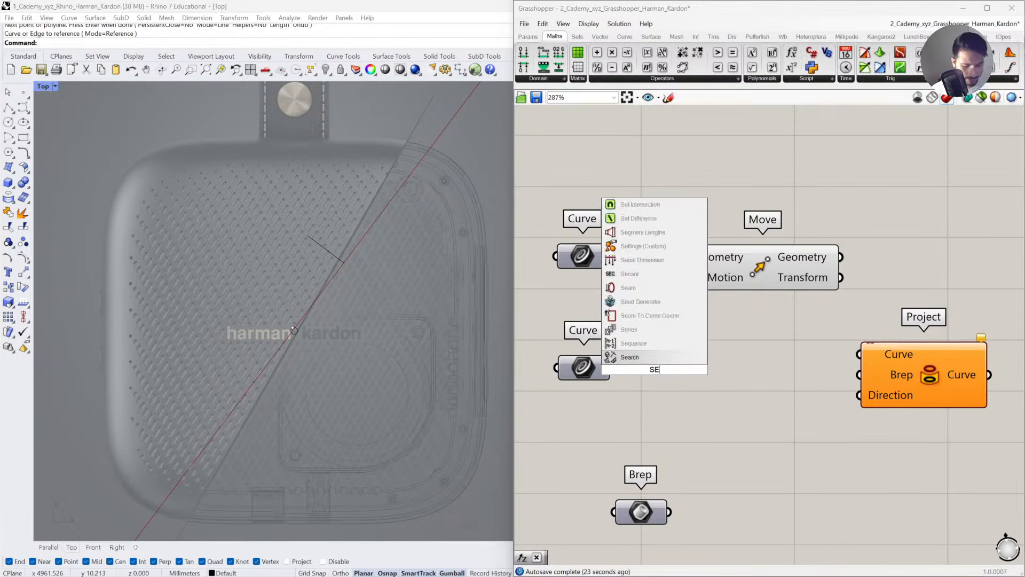
{"action": "left_click", "coordinate": [638, 355]}
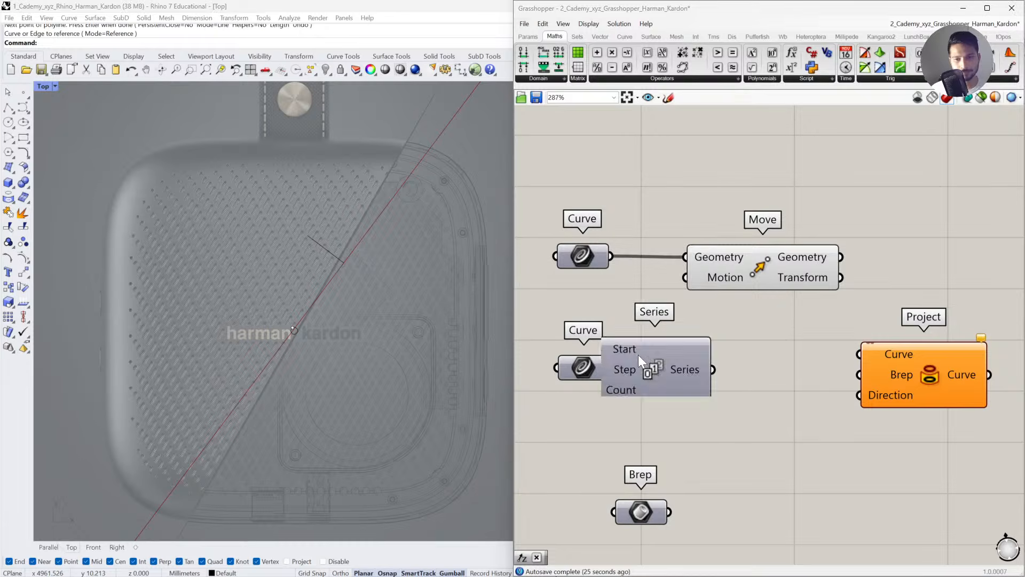
{"action": "left_click", "coordinate": [584, 367]}
{"action": "left_click", "coordinate": [619, 373]}
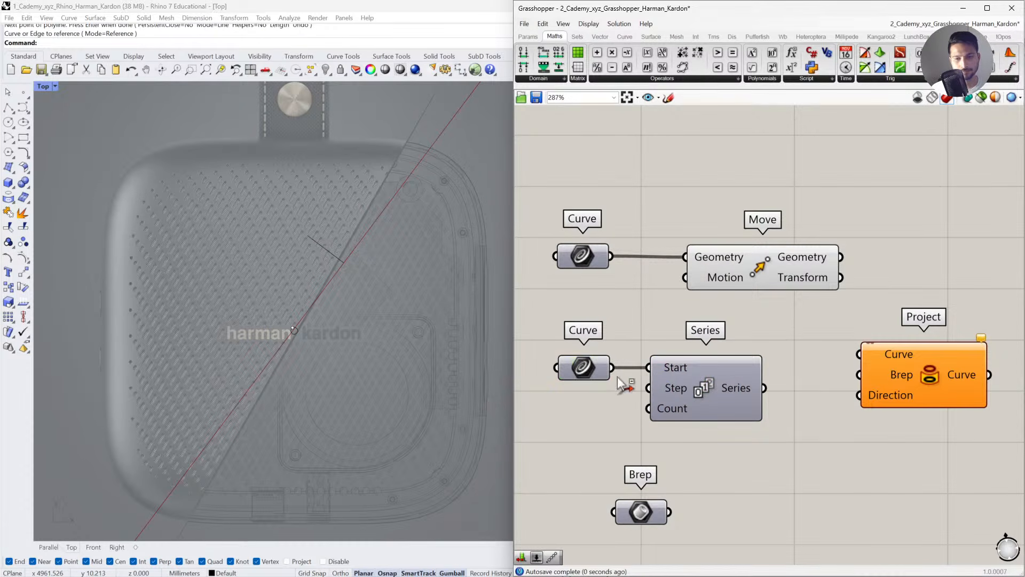
{"action": "left_click_drag", "start_coordinate": [587, 366], "coordinate": [596, 341]}
{"action": "left_click_drag", "start_coordinate": [678, 397], "coordinate": [656, 420]}
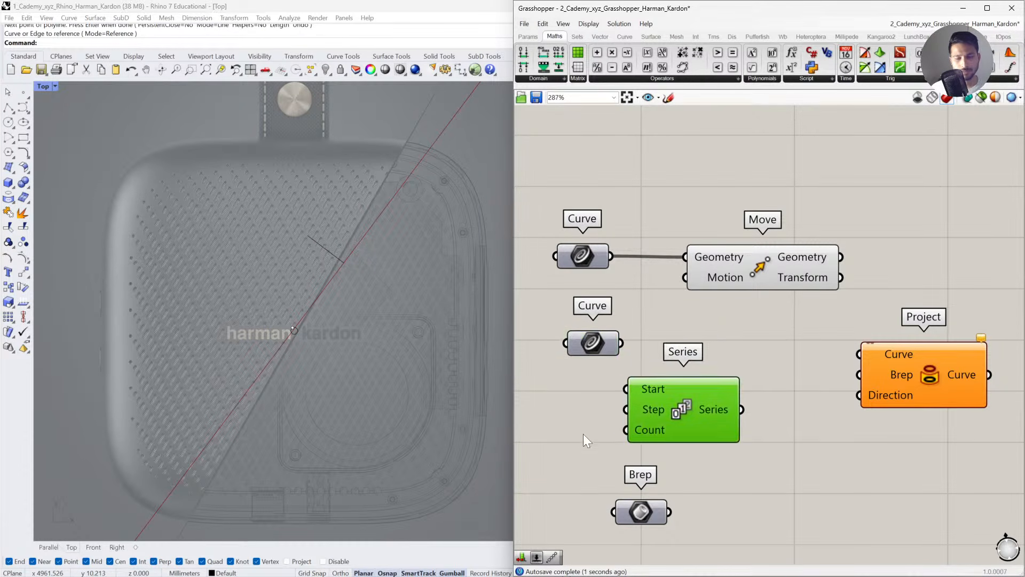
{"action": "right_click_drag", "start_coordinate": [582, 387], "coordinate": [592, 339]}
{"action": "left_click_drag", "start_coordinate": [651, 464], "coordinate": [741, 512]}
{"action": "left_click_drag", "start_coordinate": [697, 370], "coordinate": [679, 387]}
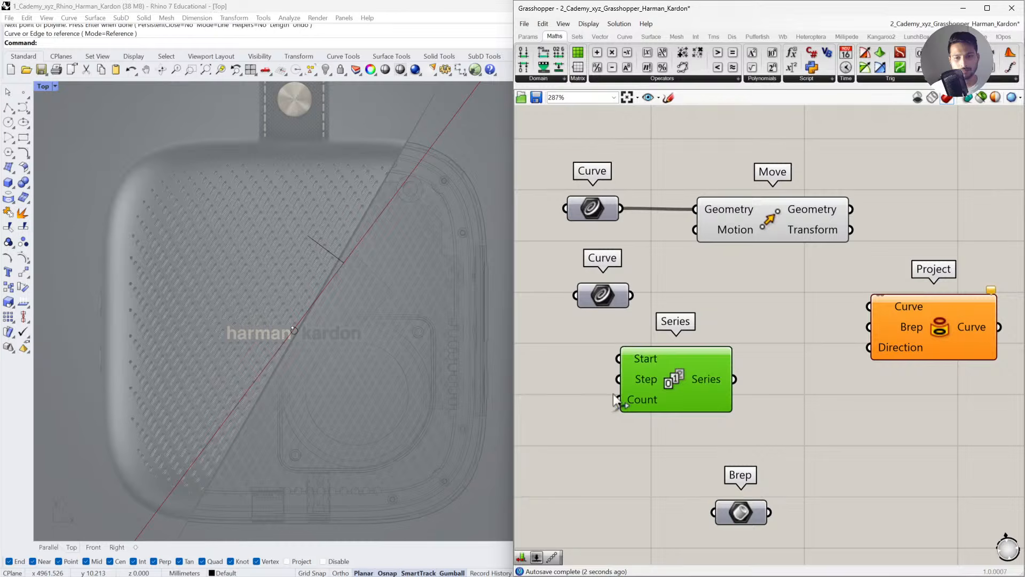
Add a number slider set to 2.00 and connect it to the Series component's Step.
{"action": "double_click", "coordinate": [575, 374]}
{"action": "type", "text": "2"}
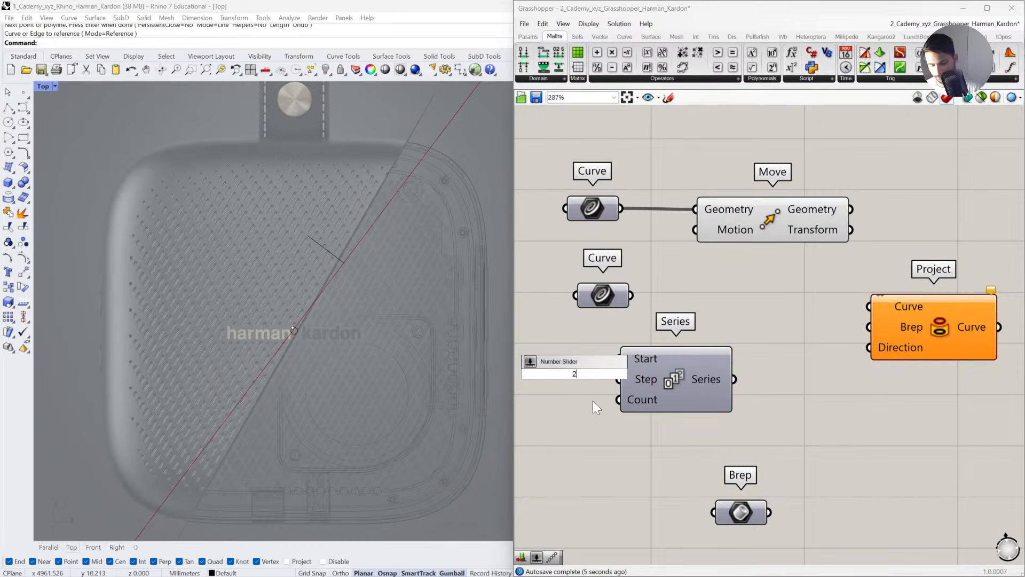
{"action": "key", "text": "Return"}
{"action": "left_click_drag", "start_coordinate": [621, 372], "coordinate": [540, 376]}
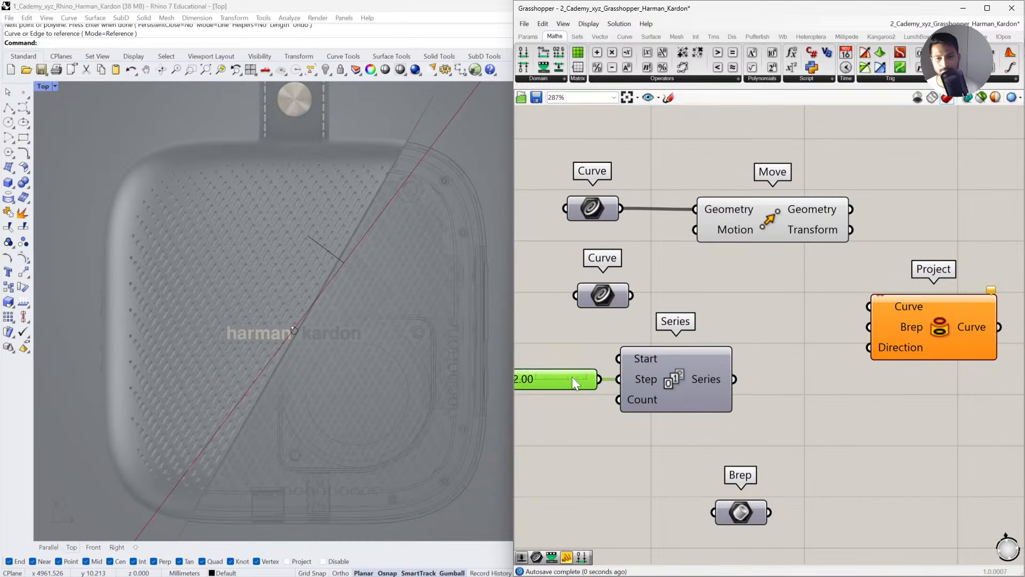
{"action": "right_click_drag", "start_coordinate": [571, 377], "coordinate": [640, 367]}
{"action": "left_click_drag", "start_coordinate": [667, 369], "coordinate": [691, 369]}
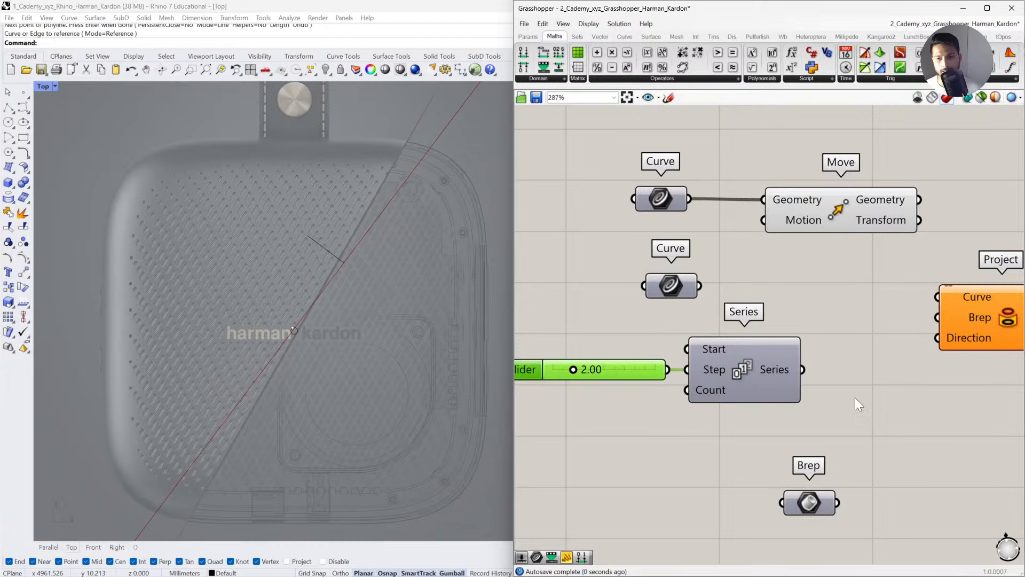
Add a Mass Addition component fed by the Series output and shift Project away to make room.
{"action": "right_click_drag", "start_coordinate": [884, 403], "coordinate": [825, 385]}
{"action": "double_click", "coordinate": [824, 378]}
{"action": "type", "text": "MASS"}
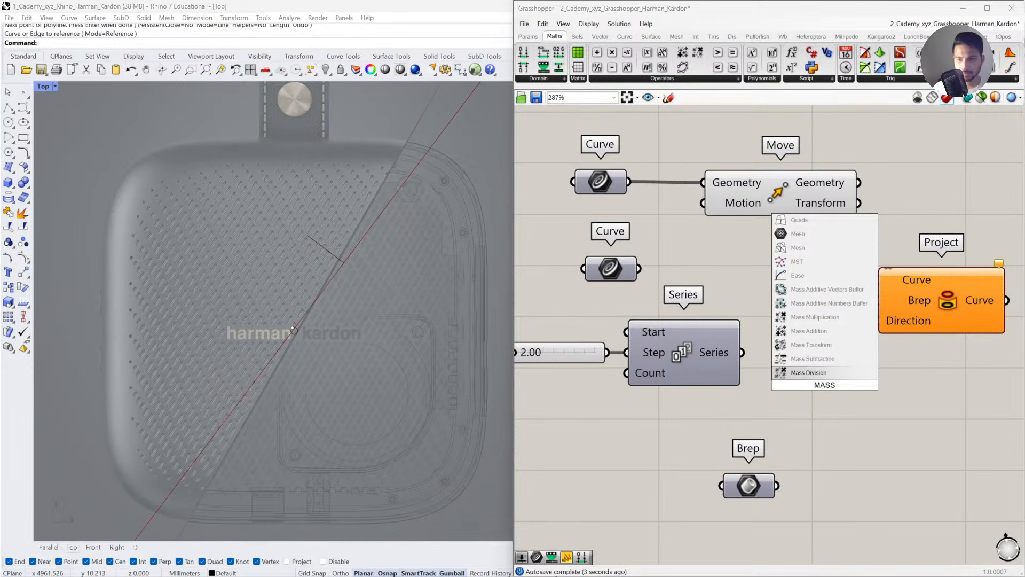
{"action": "left_click", "coordinate": [809, 330]}
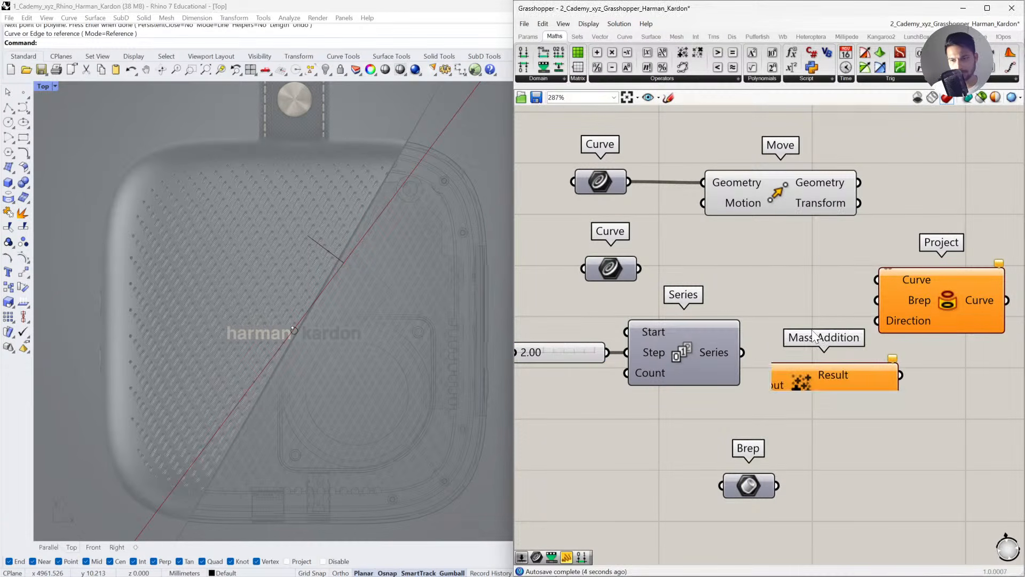
{"action": "left_click_drag", "start_coordinate": [742, 352], "coordinate": [748, 385]}
{"action": "left_click_drag", "start_coordinate": [921, 311], "coordinate": [1001, 293]}
{"action": "left_click", "coordinate": [796, 375]}
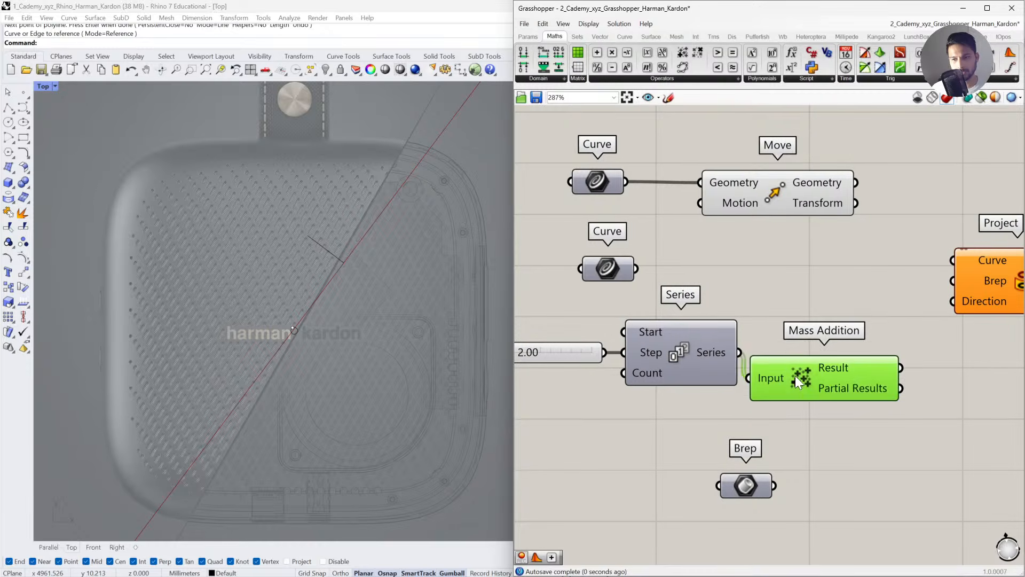
Add a Panel connected to Mass Addition's Partial Results and enlarge it to show more values.
{"action": "right_click_drag", "start_coordinate": [911, 401], "coordinate": [844, 408]}
{"action": "double_click", "coordinate": [844, 401]}
{"action": "type", "text": "panel"}
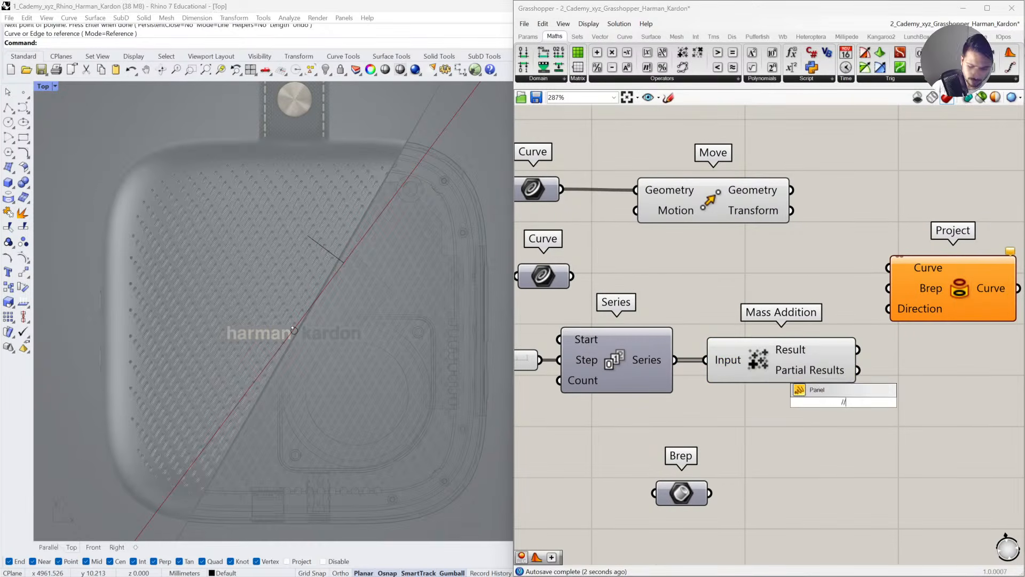
{"action": "key", "text": "Return"}
{"action": "left_click_drag", "start_coordinate": [881, 383], "coordinate": [904, 389]}
{"action": "right_click_drag", "start_coordinate": [928, 410], "coordinate": [866, 393]}
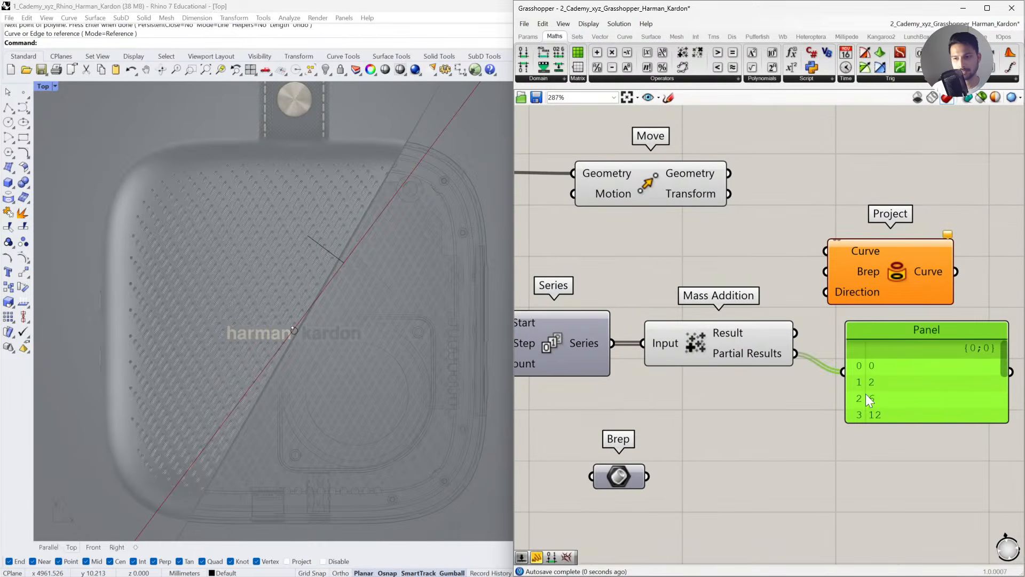
{"action": "left_click_drag", "start_coordinate": [879, 418], "coordinate": [880, 514]}
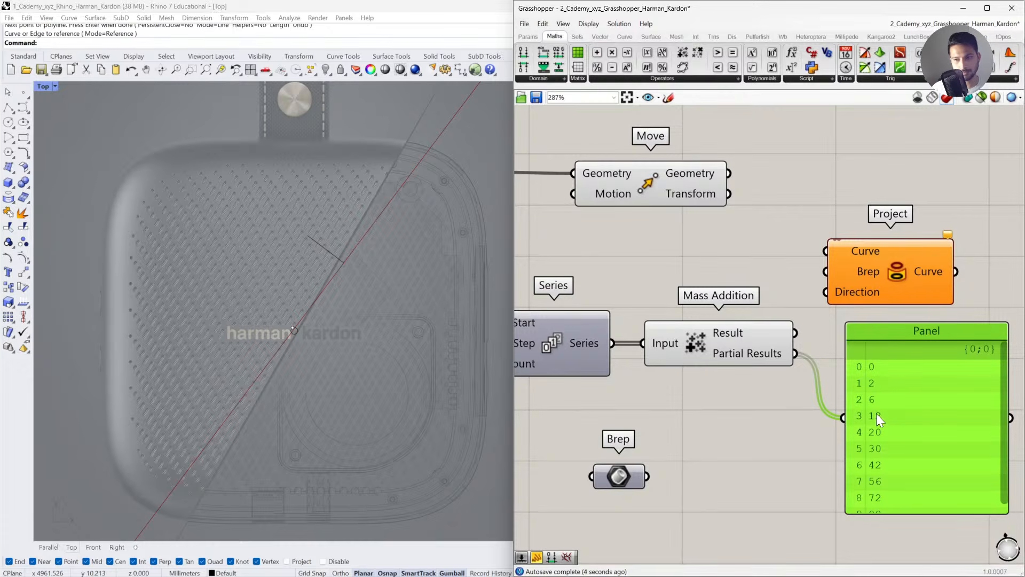
Multiply the second Curve by Mass Addition's Partial Results, feed the Multiplication result to Move's Motion, and spread the components apart.
{"action": "scroll", "coordinate": [796, 358], "scroll_direction": "down", "scroll_amount": 2}
{"action": "left_click", "coordinate": [638, 295]}
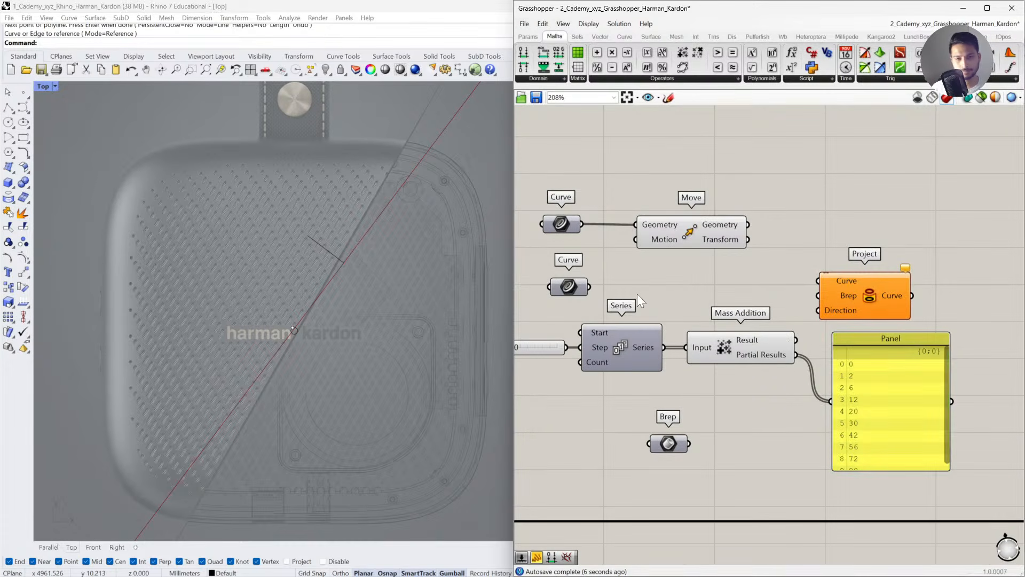
{"action": "double_click", "coordinate": [637, 295]}
{"action": "double_click", "coordinate": [630, 283]}
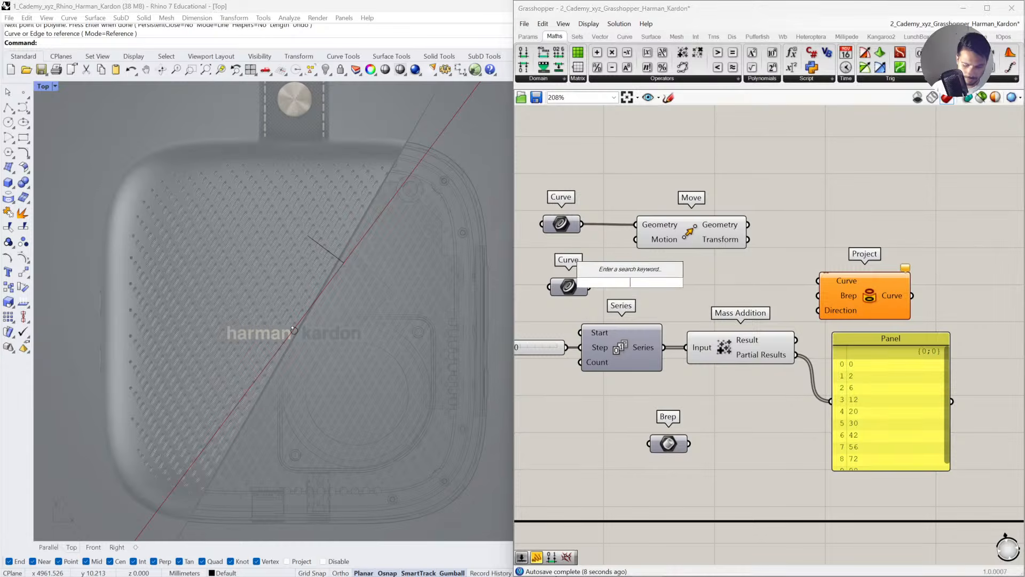
{"action": "type", "text": "multiplication"}
{"action": "key", "text": "Return"}
{"action": "mouse_move", "coordinate": [621, 290]}
{"action": "left_mouse_down"}
{"action": "mouse_move", "coordinate": [646, 294]}
{"action": "mouse_move", "coordinate": [622, 279]}
{"action": "left_mouse_up"}
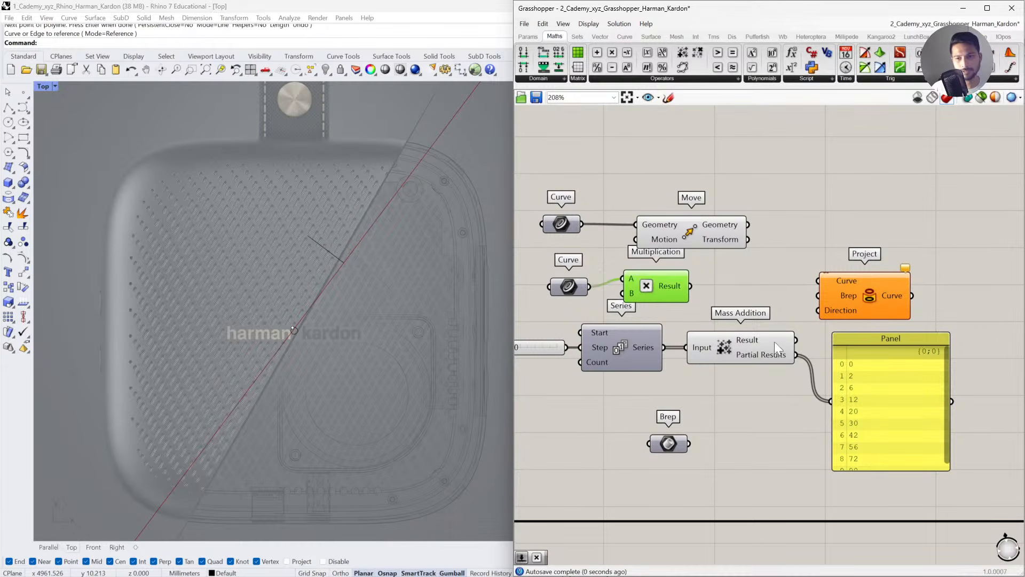
{"action": "left_click_drag", "start_coordinate": [796, 354], "coordinate": [623, 293]}
{"action": "left_click_drag", "start_coordinate": [690, 286], "coordinate": [636, 238]}
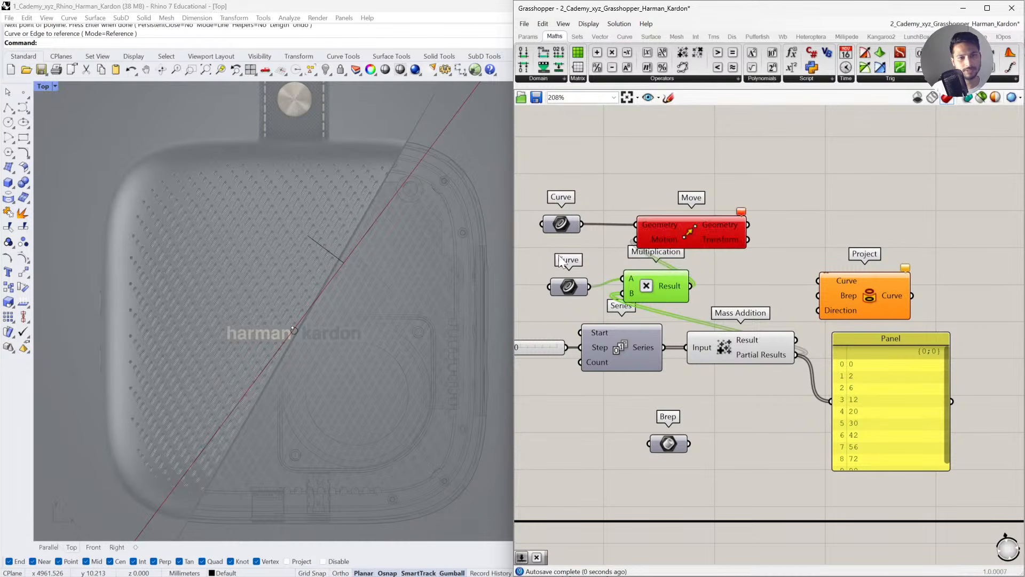
{"action": "left_click_drag", "start_coordinate": [705, 230], "coordinate": [795, 229]}
{"action": "left_click_drag", "start_coordinate": [668, 288], "coordinate": [668, 281]}
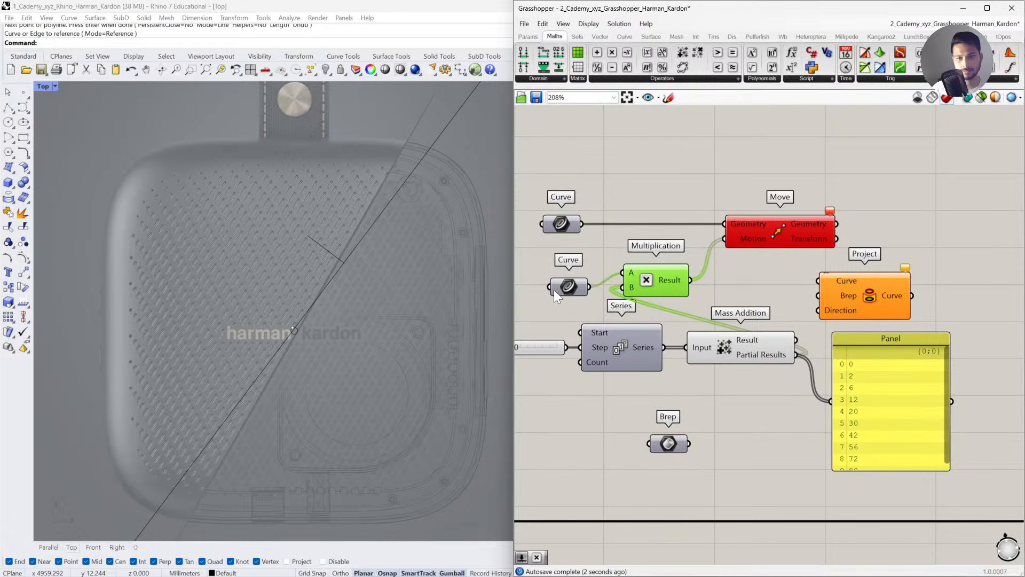
Insert a Vector parameter between the second Curve and input A of the Multiplication component.
{"action": "left_click", "coordinate": [575, 291]}
{"action": "double_click", "coordinate": [567, 290]}
{"action": "type", "text": "vec"}
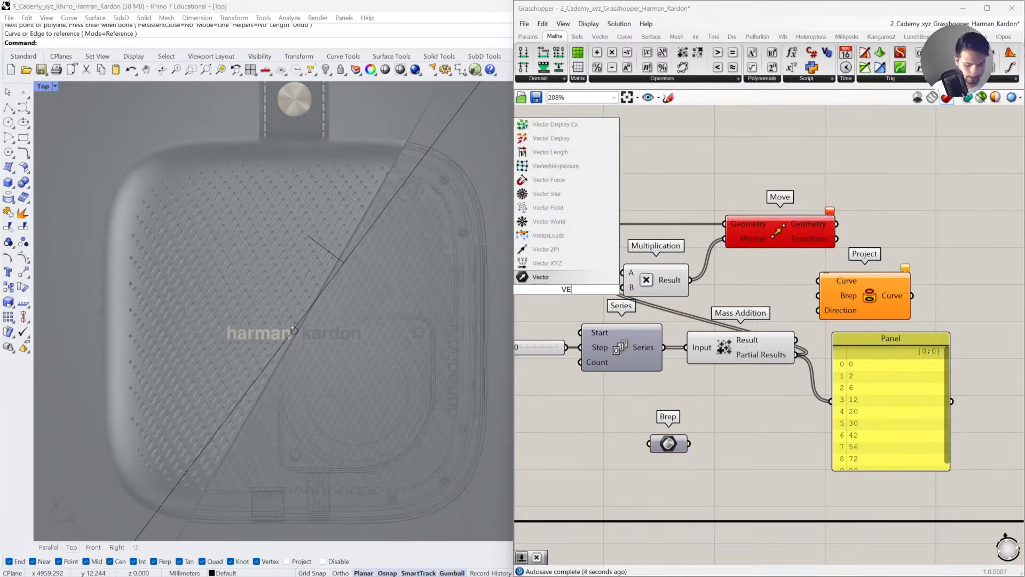
{"action": "left_click", "coordinate": [565, 277]}
{"action": "left_click_drag", "start_coordinate": [558, 273], "coordinate": [625, 273]}
{"action": "left_click_drag", "start_coordinate": [602, 283], "coordinate": [598, 277]}
Set the number slider that feeds the Series component's Step to 1.18.
{"action": "scroll", "coordinate": [348, 292], "scroll_direction": "down", "scroll_amount": 3}
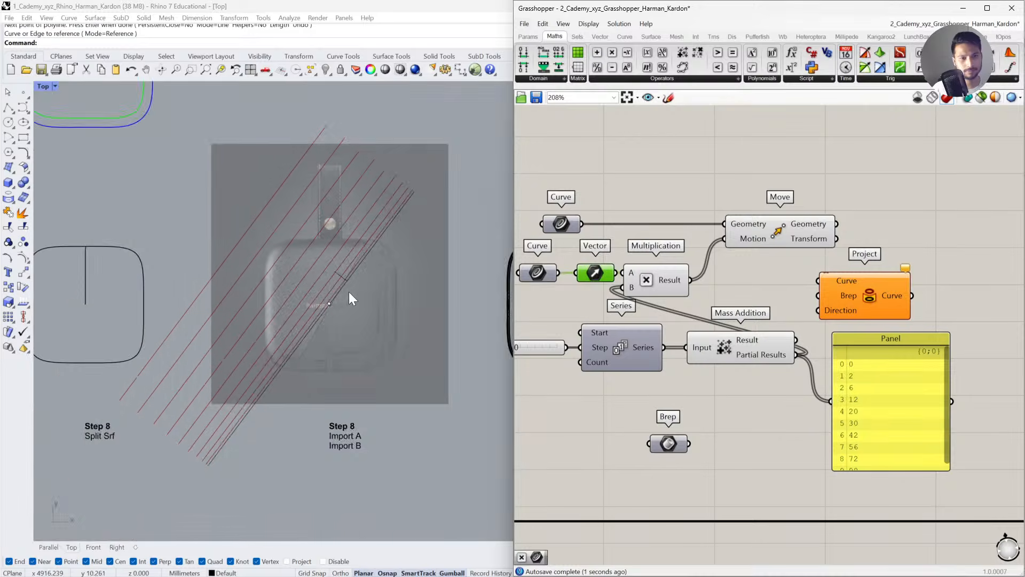
{"action": "right_click_drag", "start_coordinate": [548, 347], "coordinate": [629, 343]}
{"action": "mouse_move", "coordinate": [582, 344]}
{"action": "left_mouse_down"}
{"action": "mouse_move", "coordinate": [567, 351]}
{"action": "mouse_move", "coordinate": [576, 352]}
{"action": "left_mouse_up"}
{"action": "left_click", "coordinate": [565, 374]}
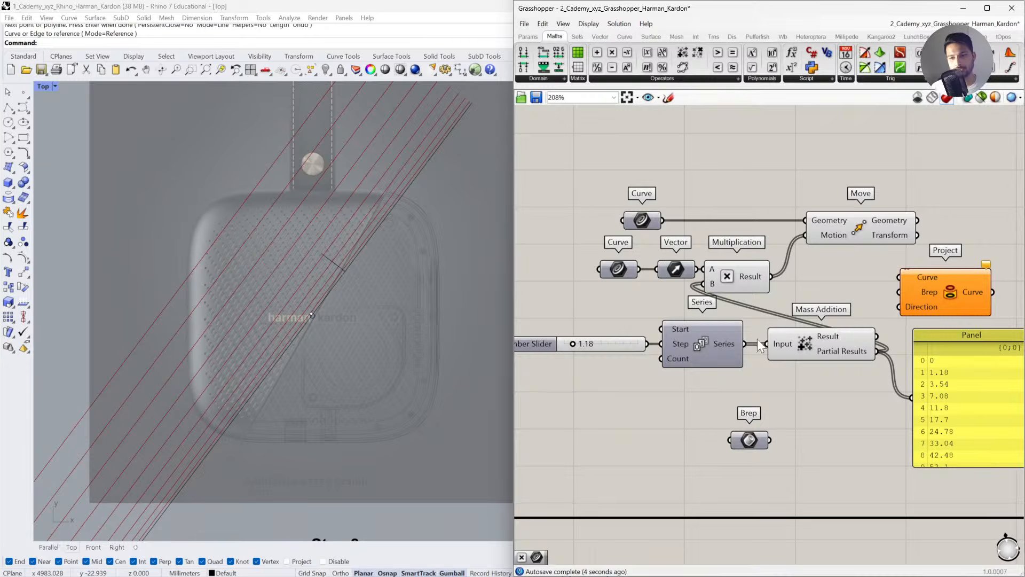
Delete the whole line-spacing example definition from the Grasshopper canvas and the two guide lines from the Rhino model.
{"action": "scroll", "coordinate": [715, 323], "scroll_direction": "down", "scroll_amount": 2}
{"action": "right_click_drag", "start_coordinate": [903, 398], "coordinate": [849, 392]}
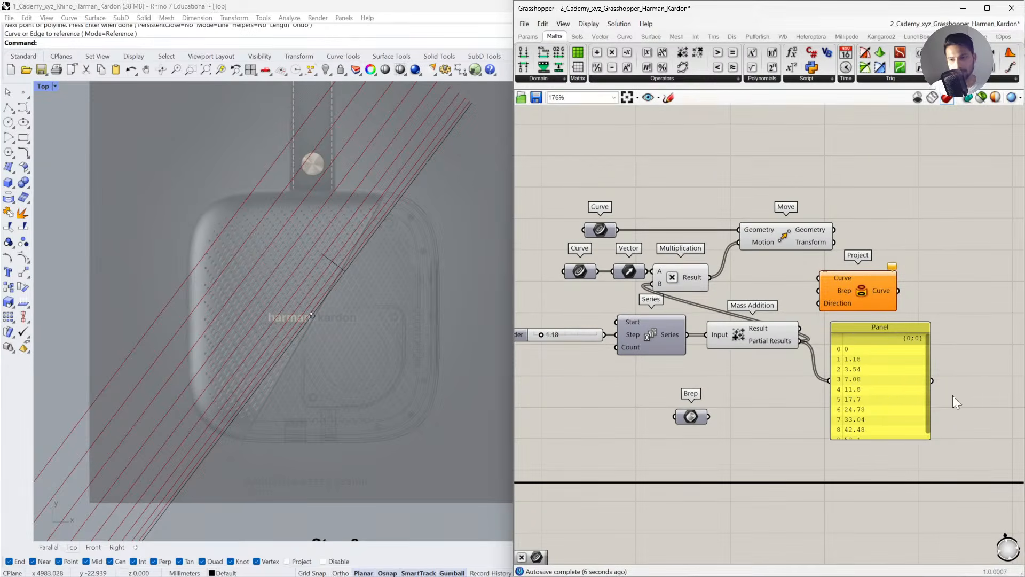
{"action": "left_click_drag", "start_coordinate": [964, 363], "coordinate": [571, 329]}
{"action": "key", "text": "Delete"}
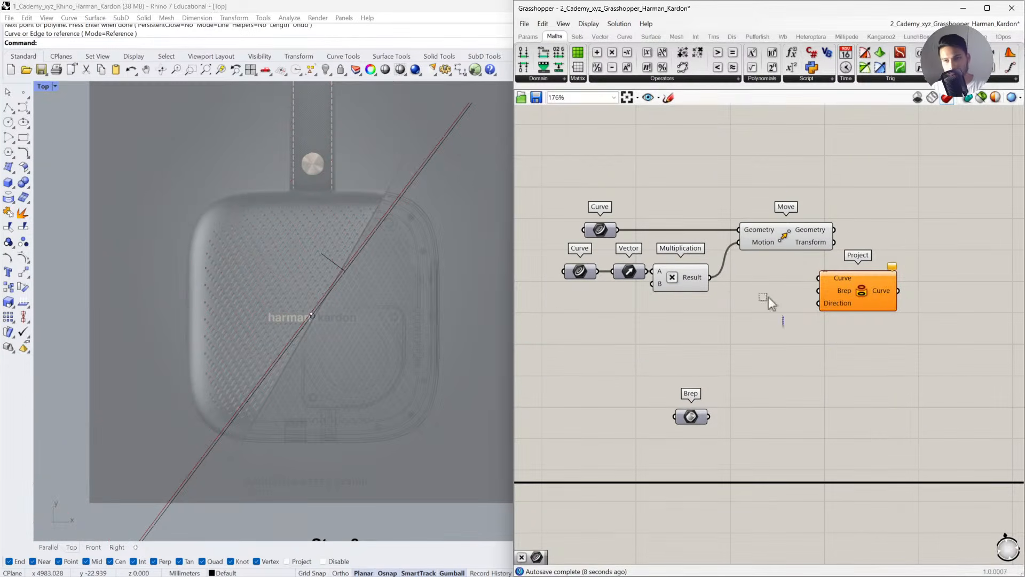
{"action": "left_click_drag", "start_coordinate": [768, 297], "coordinate": [561, 188]}
{"action": "key", "text": "Delete"}
{"action": "left_click", "coordinate": [857, 291]}
{"action": "key", "text": "Delete"}
{"action": "left_click_drag", "start_coordinate": [795, 366], "coordinate": [636, 441]}
{"action": "key", "text": "Delete"}
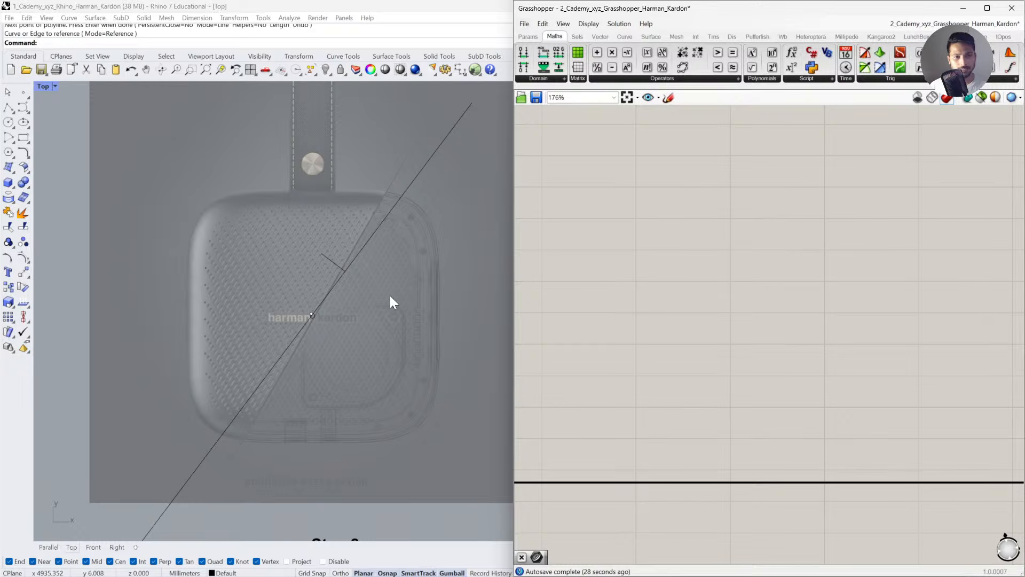
{"action": "left_click_drag", "start_coordinate": [389, 296], "coordinate": [329, 247]}
{"action": "key", "text": "Delete"}
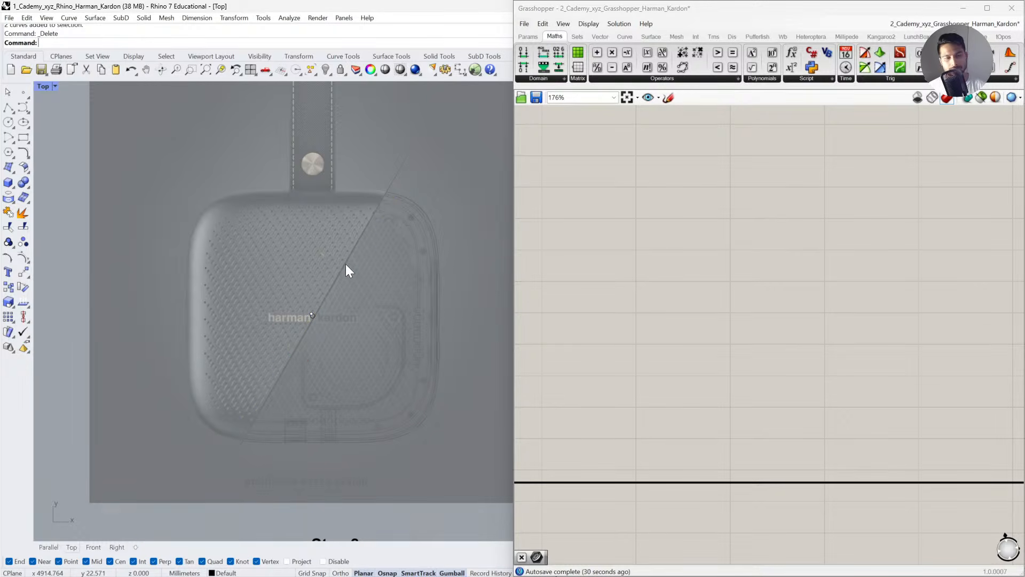
Examine the Step 8 split surface of the speaker in Rhino's Parallel view.
{"action": "scroll", "coordinate": [347, 266], "scroll_direction": "down", "scroll_amount": 6}
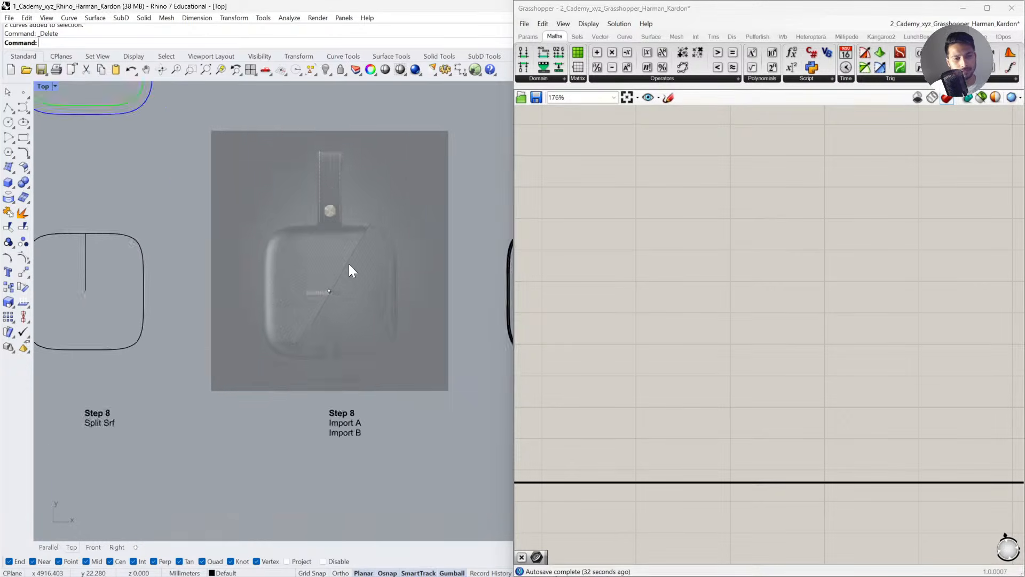
{"action": "scroll", "coordinate": [451, 303], "scroll_direction": "down", "scroll_amount": 3}
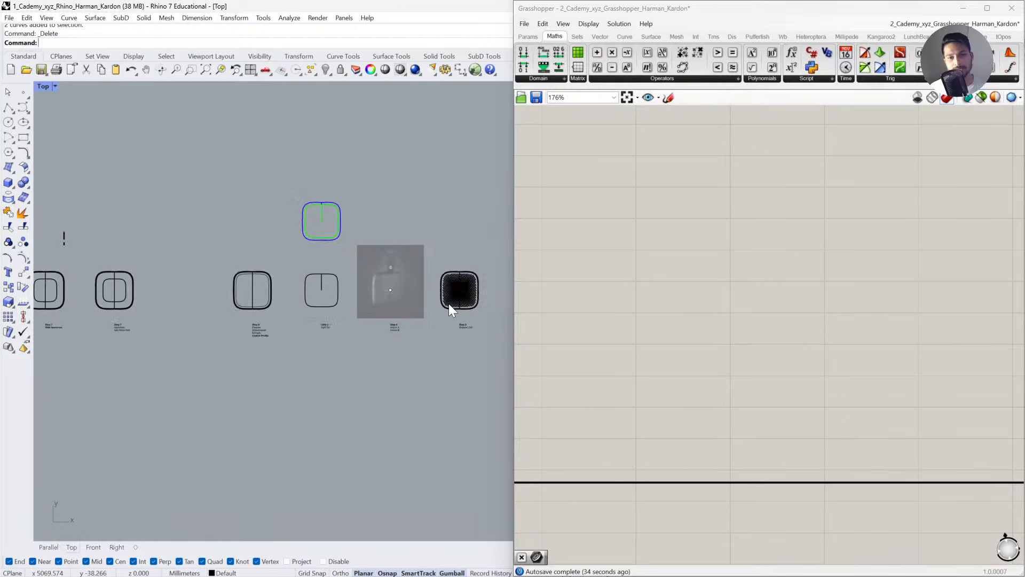
{"action": "scroll", "coordinate": [429, 322], "scroll_direction": "up", "scroll_amount": 3}
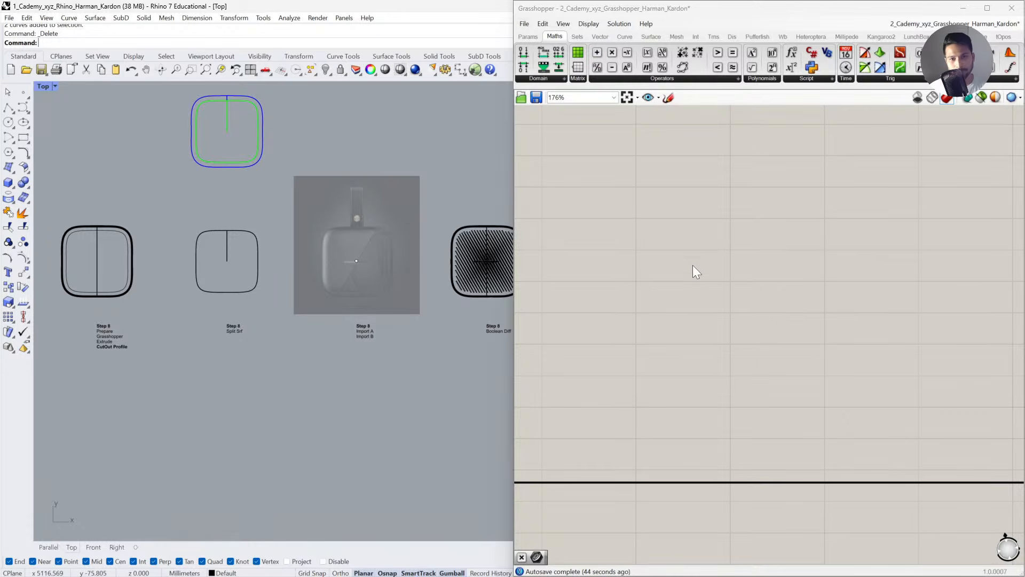
{"action": "scroll", "coordinate": [693, 265], "scroll_direction": "down", "scroll_amount": 6}
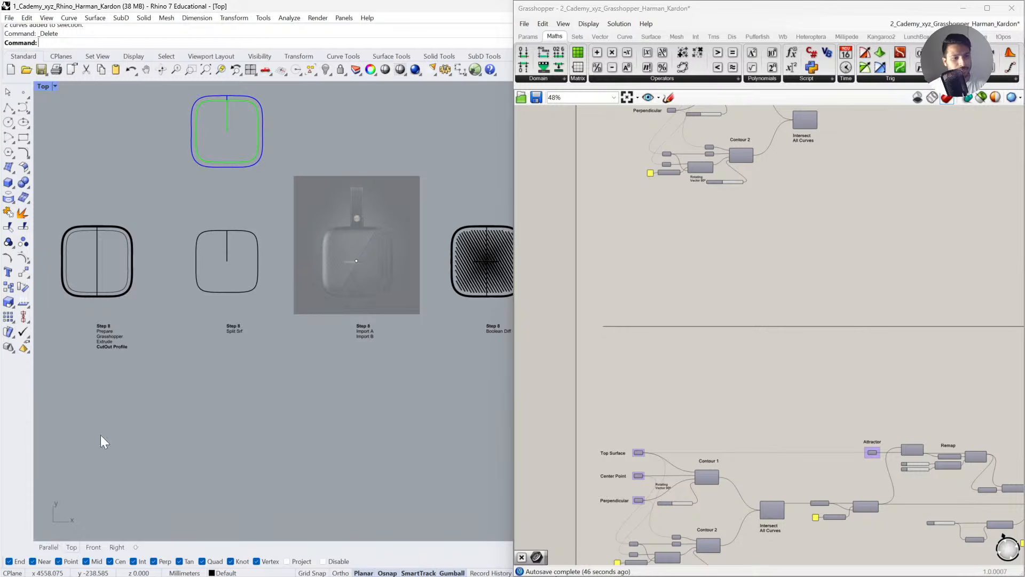
{"action": "left_click", "coordinate": [49, 546]}
{"action": "right_click_drag", "start_coordinate": [218, 351], "coordinate": [306, 361], "text": "shift"}
{"action": "right_click_drag", "start_coordinate": [190, 281], "coordinate": [242, 302], "text": "shift"}
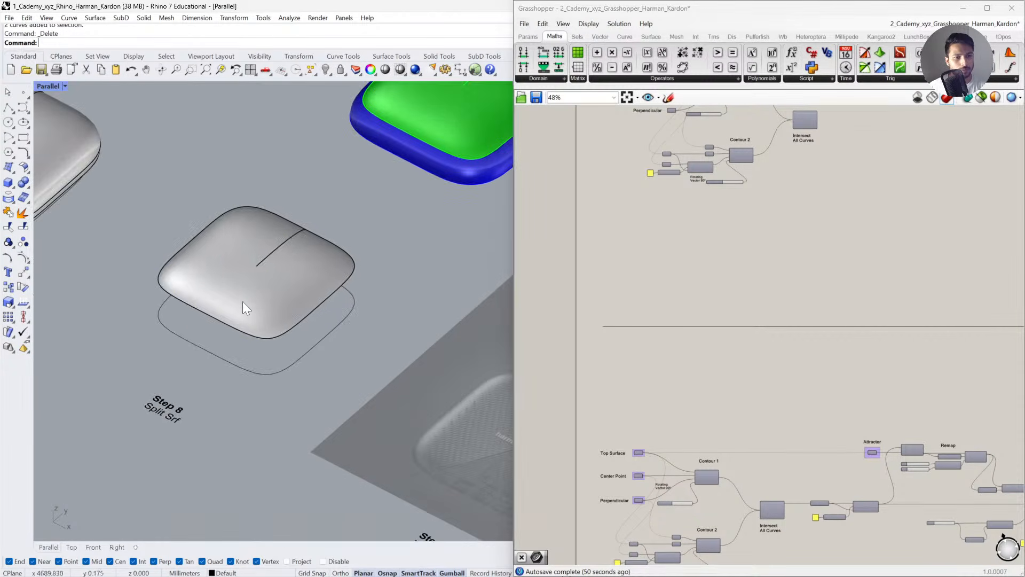
{"action": "left_click", "coordinate": [242, 302]}
{"action": "left_click", "coordinate": [350, 377]}
Preview the Jagged and faster render mesh quality in the Document Properties mesh settings and accept the dialog.
{"action": "type", "text": "DocumentProperties"}
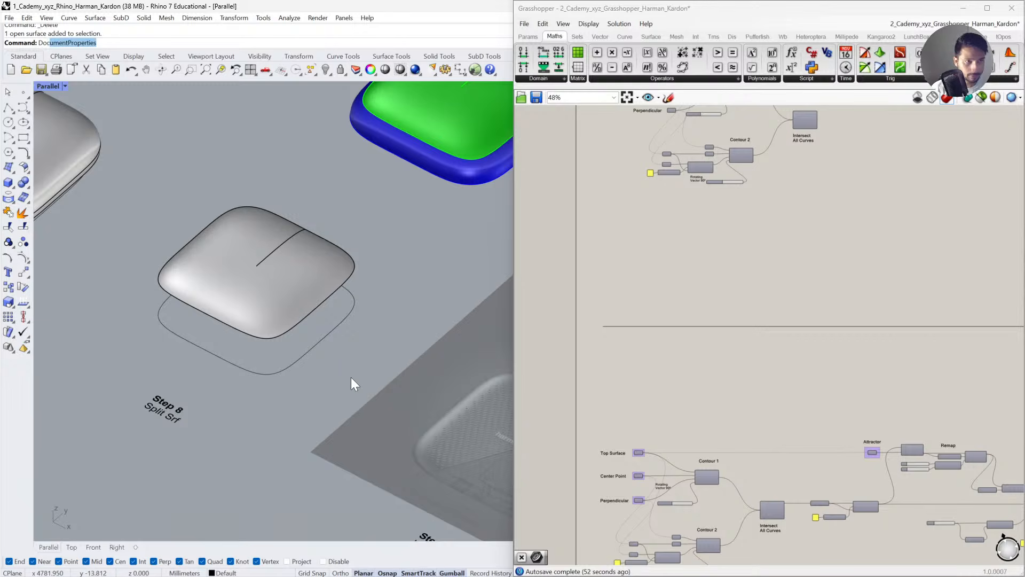
{"action": "key", "text": "Return"}
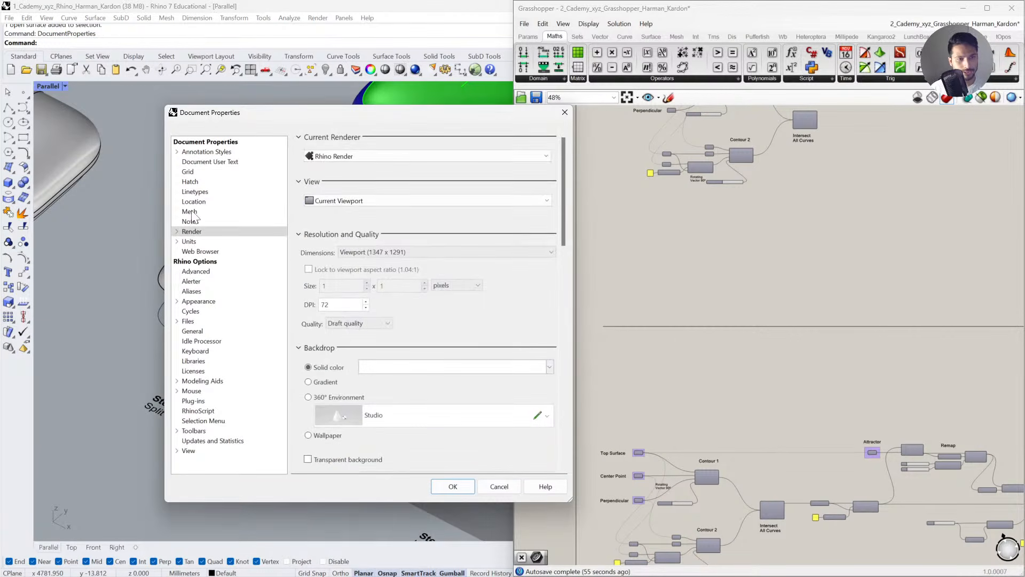
{"action": "left_click", "coordinate": [190, 212]}
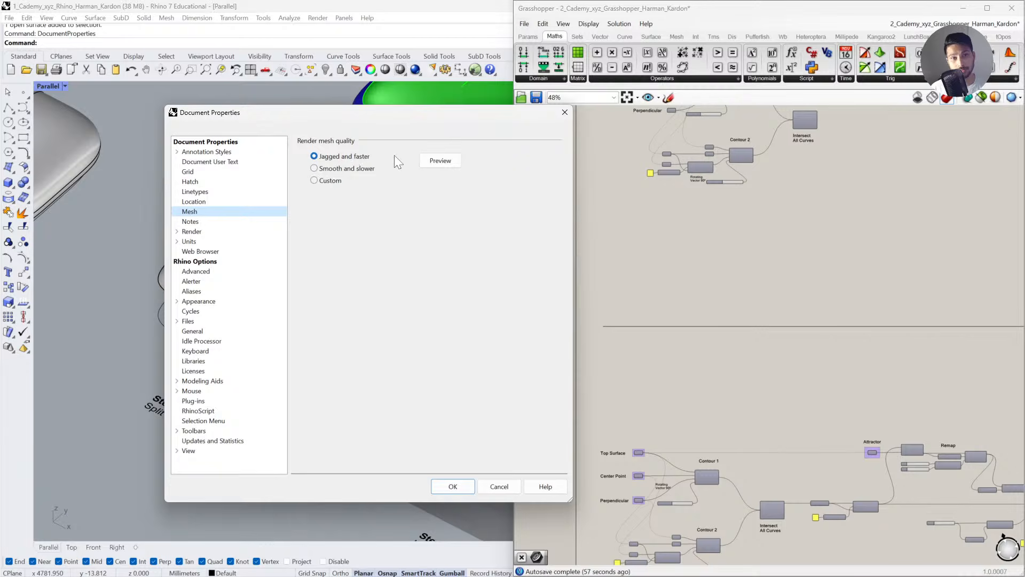
{"action": "left_click", "coordinate": [425, 161]}
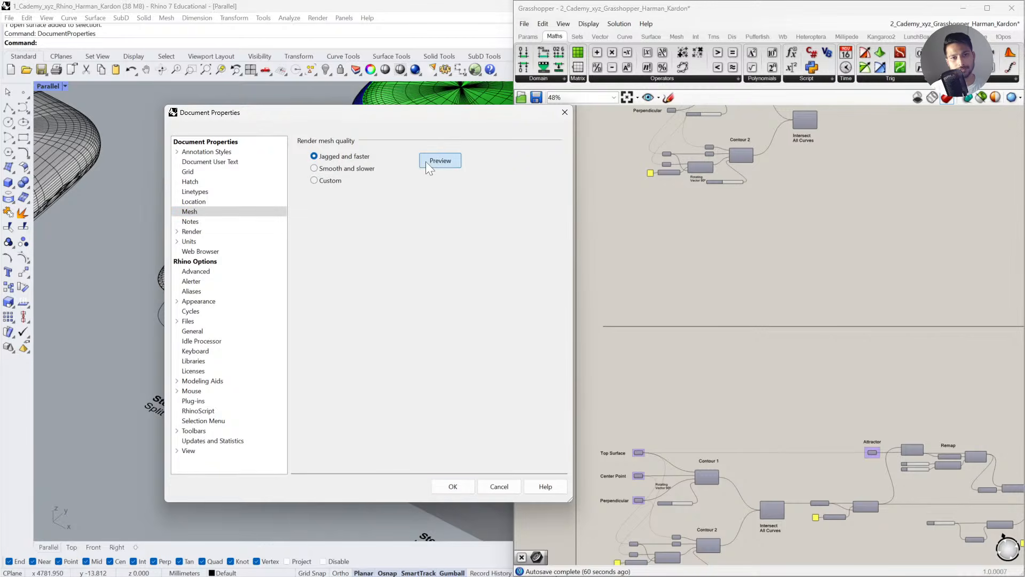
{"action": "left_click", "coordinate": [452, 486]}
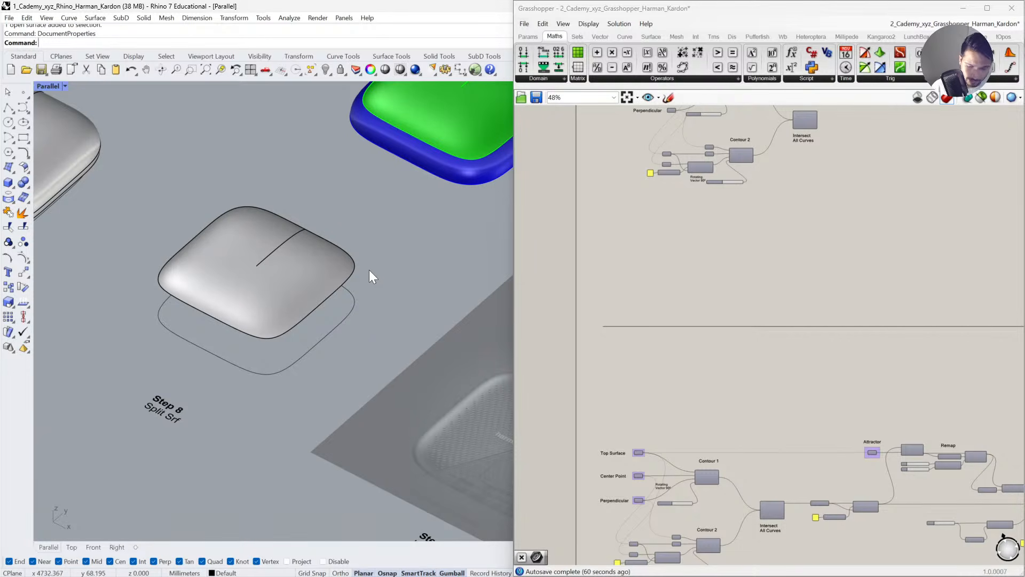
Turn on the preview of the Symetrical Rectangle component in the attractor definition to show its slots on the speaker.
{"action": "scroll", "coordinate": [746, 228], "scroll_direction": "down", "scroll_amount": 3}
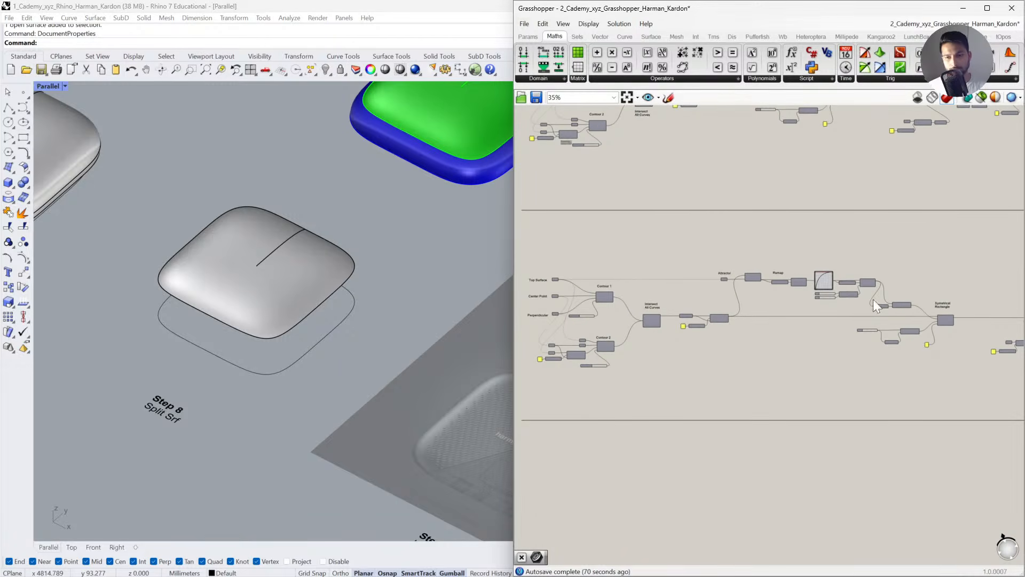
{"action": "scroll", "coordinate": [748, 267], "scroll_direction": "down", "scroll_amount": 5}
{"action": "left_click_drag", "start_coordinate": [621, 265], "coordinate": [918, 353]}
{"action": "scroll", "coordinate": [922, 342], "scroll_direction": "up", "scroll_amount": 3}
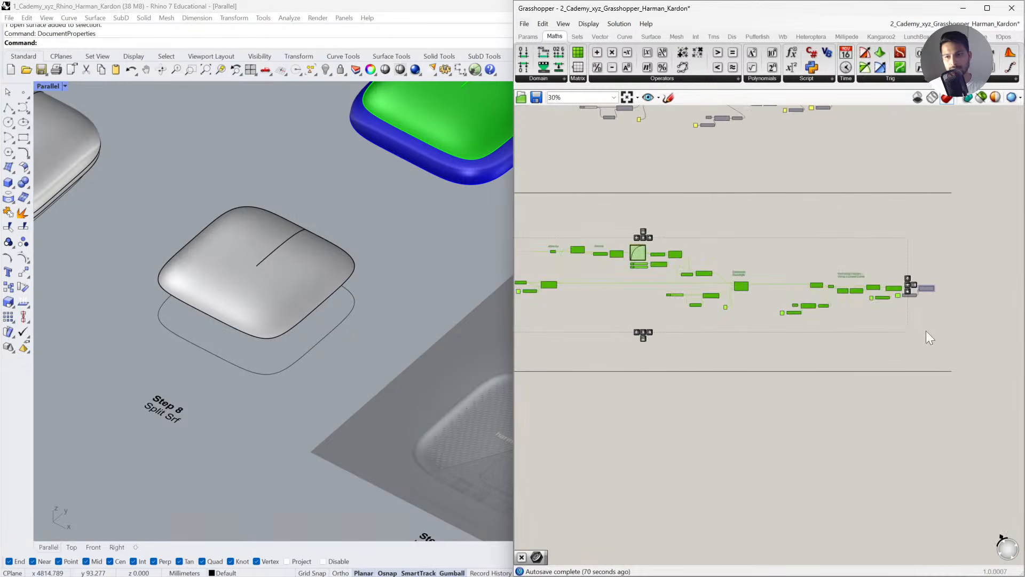
{"action": "scroll", "coordinate": [662, 307], "scroll_direction": "up", "scroll_amount": 3}
{"action": "left_click", "coordinate": [836, 365]}
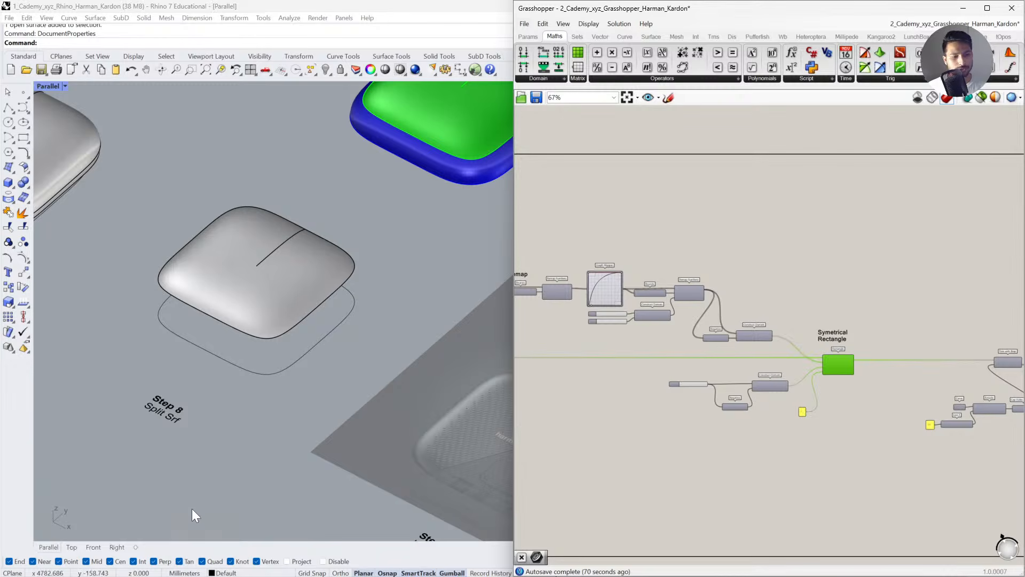
{"action": "middle_click", "coordinate": [833, 349]}
{"action": "left_click", "coordinate": [871, 381]}
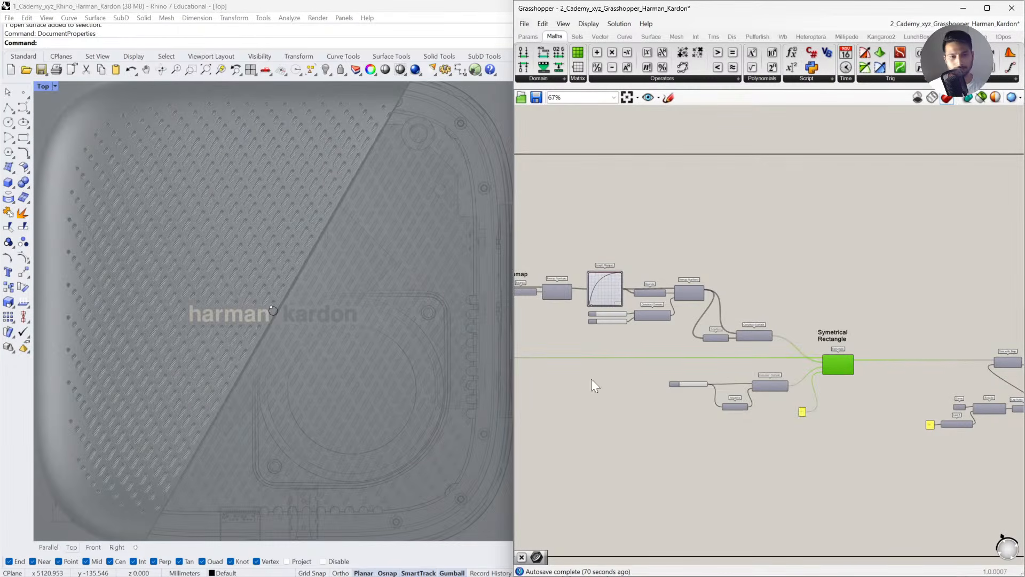
{"action": "middle_click", "coordinate": [866, 344]}
{"action": "left_click", "coordinate": [882, 329]}
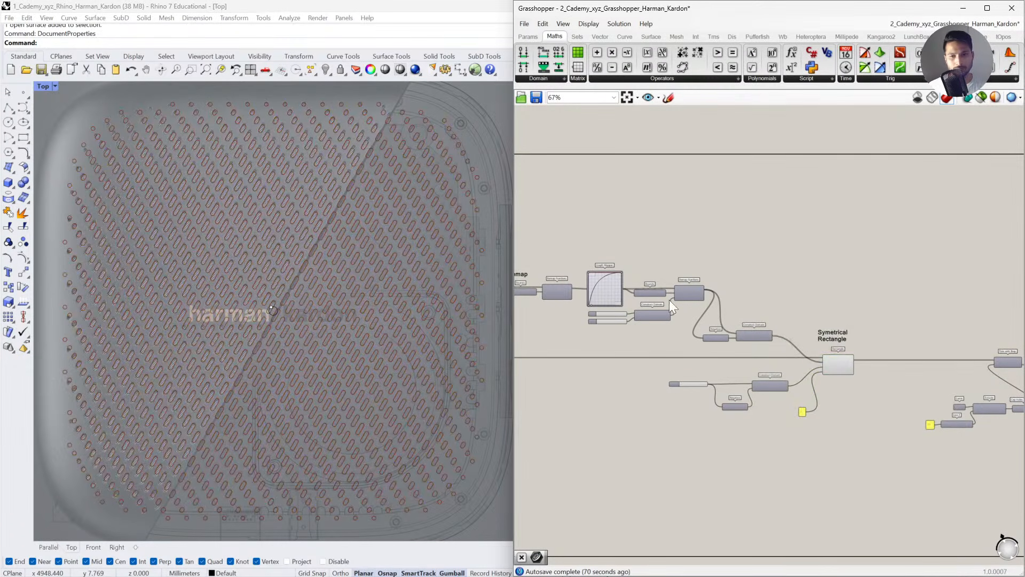
Disconnect the Symetrical Rectangle component's output from the downstream component.
{"action": "scroll", "coordinate": [669, 299], "scroll_direction": "up", "scroll_amount": 3}
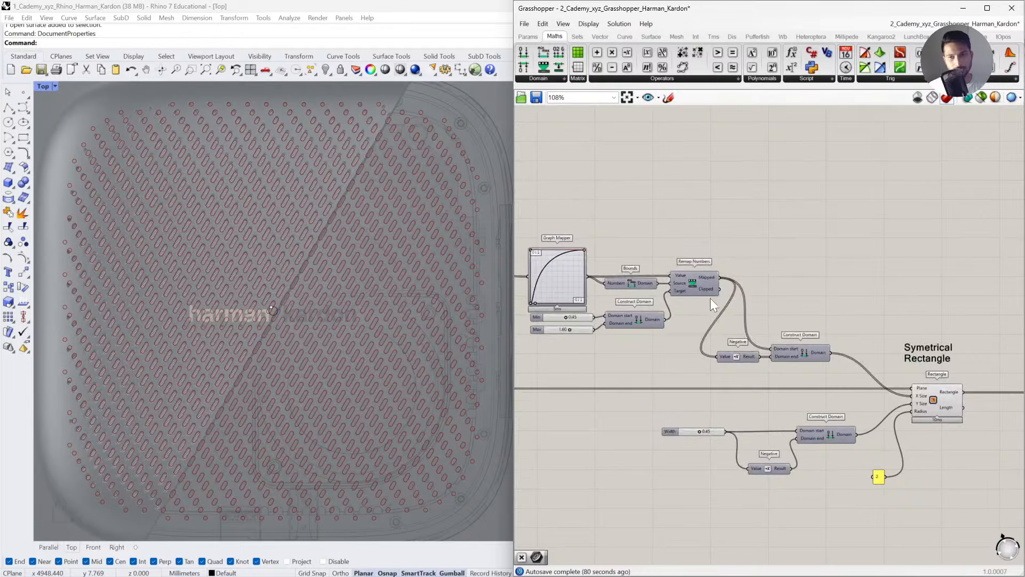
{"action": "right_click_drag", "start_coordinate": [1015, 384], "coordinate": [651, 294]}
{"action": "left_click_drag", "start_coordinate": [610, 294], "coordinate": [836, 292], "text": "ctrl"}
{"action": "right_click_drag", "start_coordinate": [708, 325], "coordinate": [927, 330]}
{"action": "right_click_drag", "start_coordinate": [534, 278], "coordinate": [622, 311]}
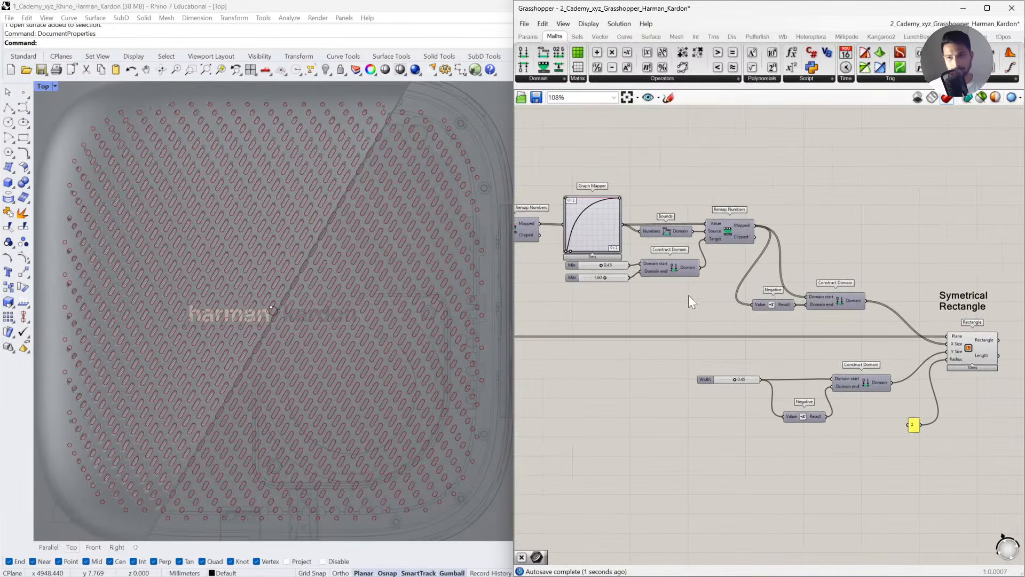
Reshape the Graph Mapper's Bezier curve by its lower handle and set the Top viewport to the White Shaded display mode.
{"action": "left_click", "coordinate": [567, 200]}
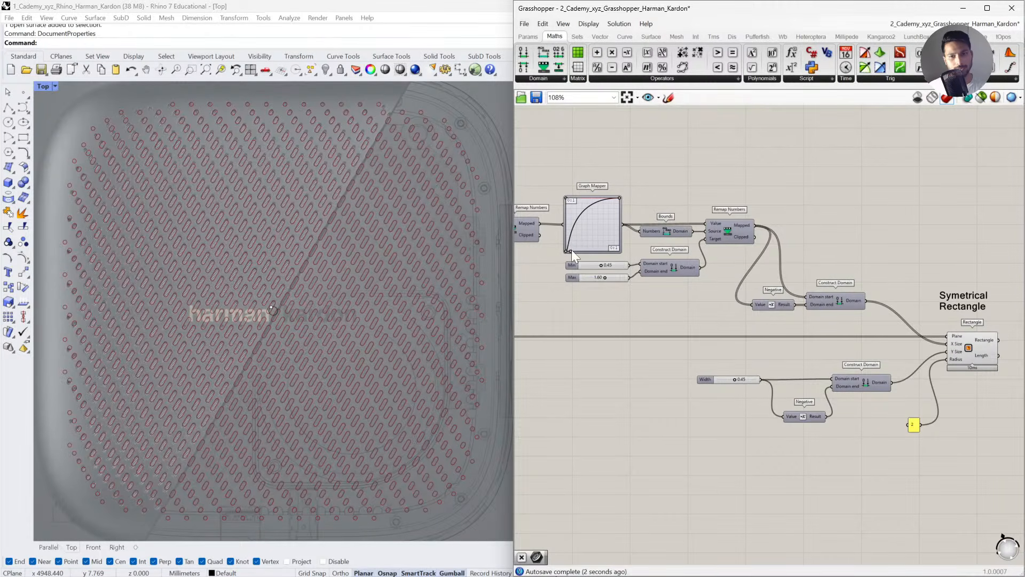
{"action": "left_click_drag", "start_coordinate": [571, 249], "coordinate": [602, 266]}
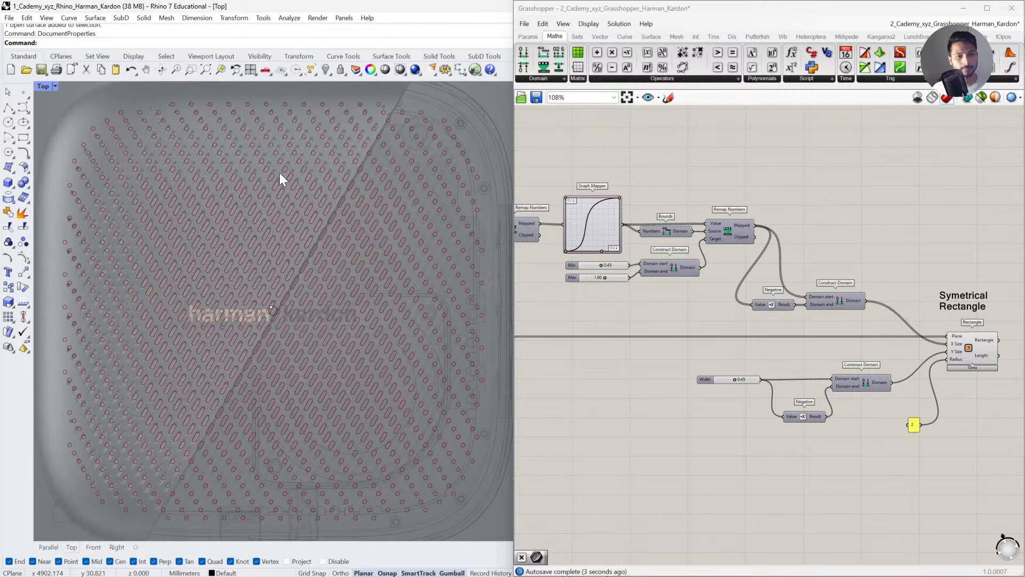
{"action": "left_click", "coordinate": [44, 87]}
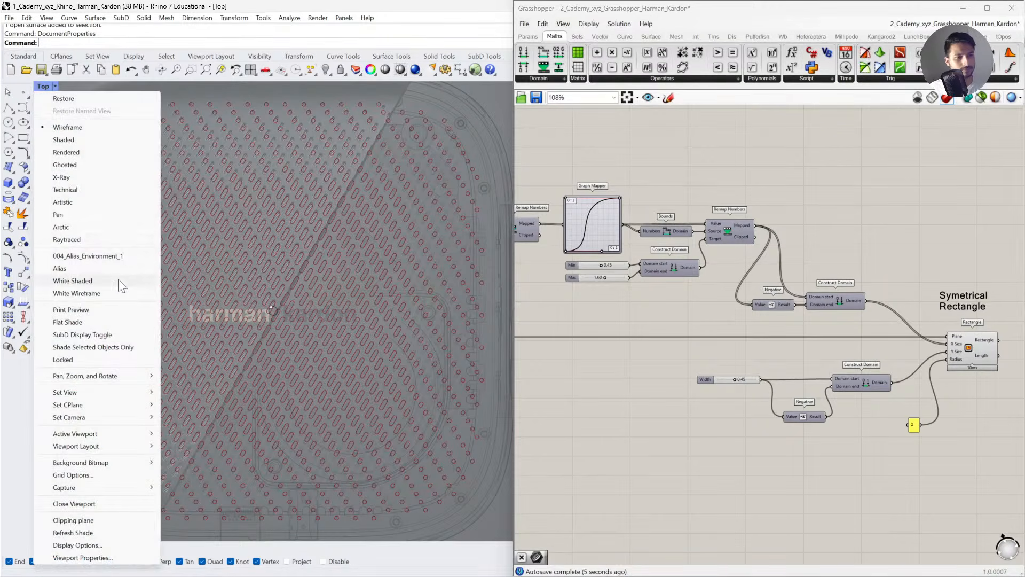
{"action": "left_click", "coordinate": [121, 281]}
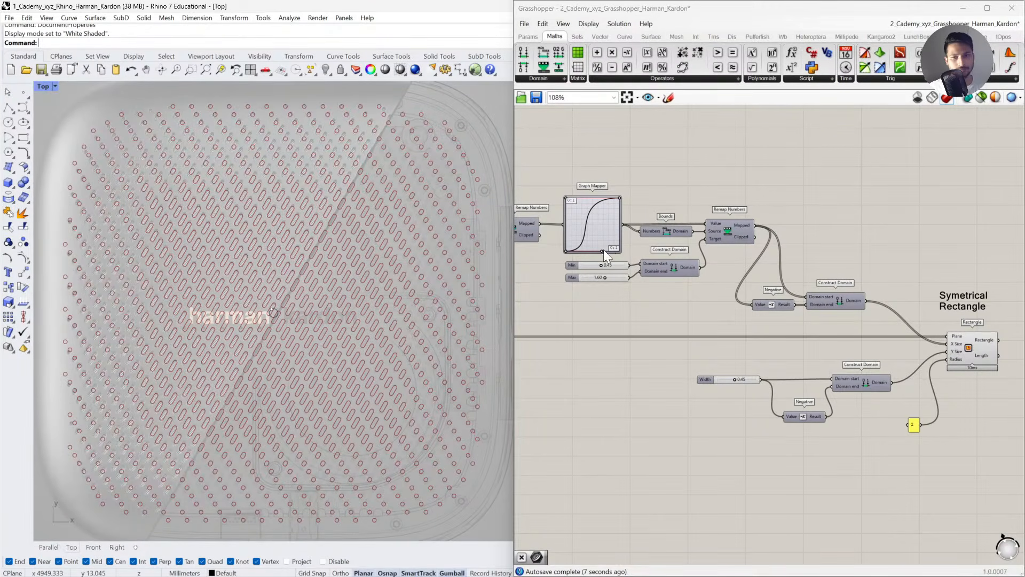
{"action": "left_click_drag", "start_coordinate": [603, 251], "coordinate": [582, 280]}
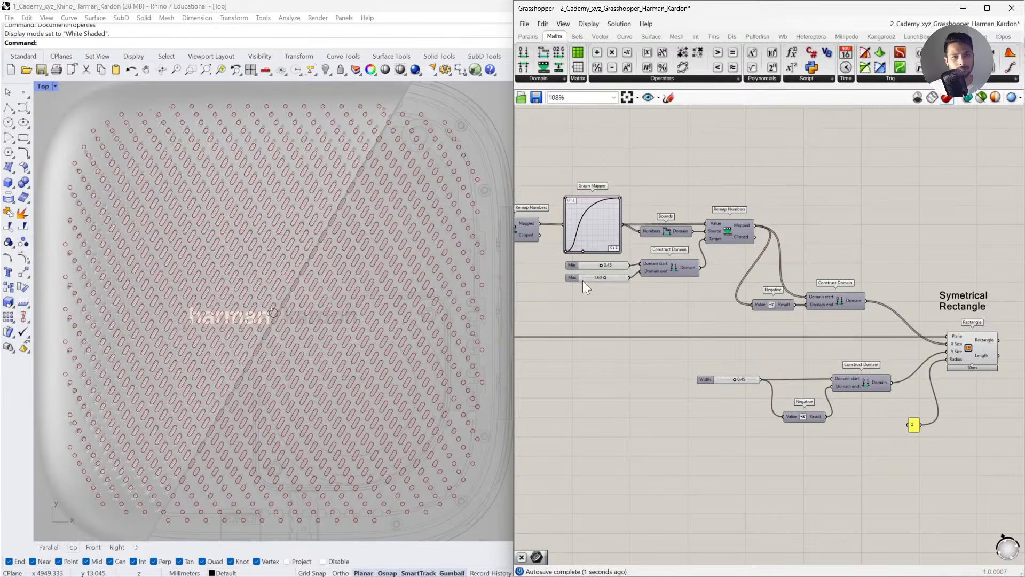
Switch the Graph Mapper to the Gaussian graph type and reshape its bell curve to be lower and wider.
{"action": "right_click", "coordinate": [584, 222]}
{"action": "mouse_move", "coordinate": [651, 337]}
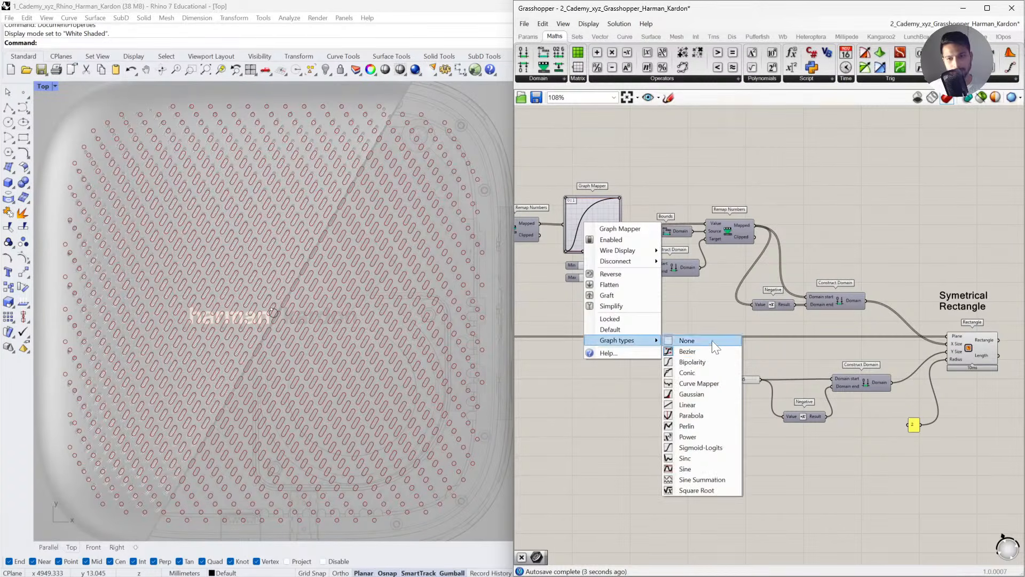
{"action": "left_click", "coordinate": [704, 395]}
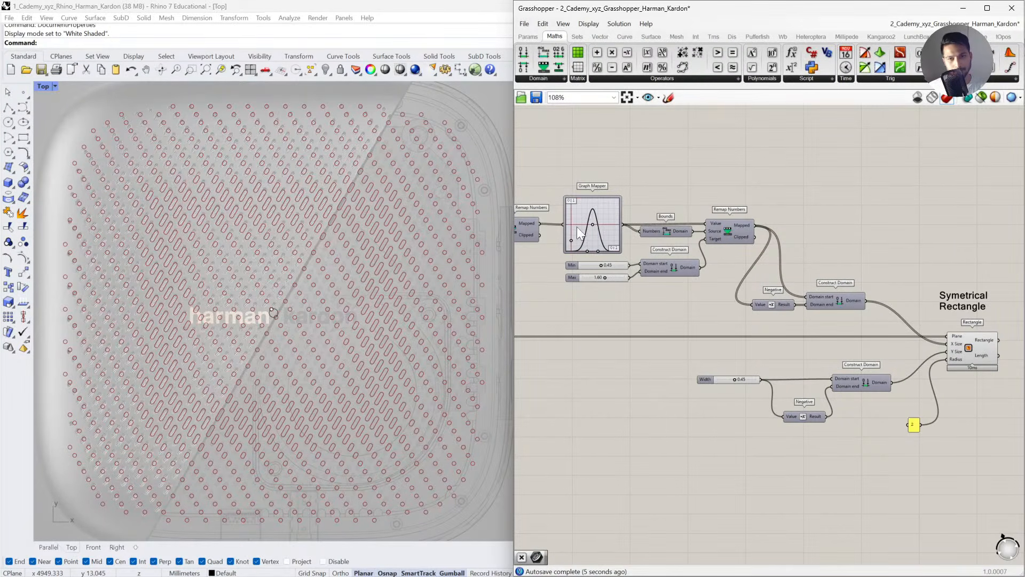
{"action": "left_click_drag", "start_coordinate": [593, 222], "coordinate": [595, 249]}
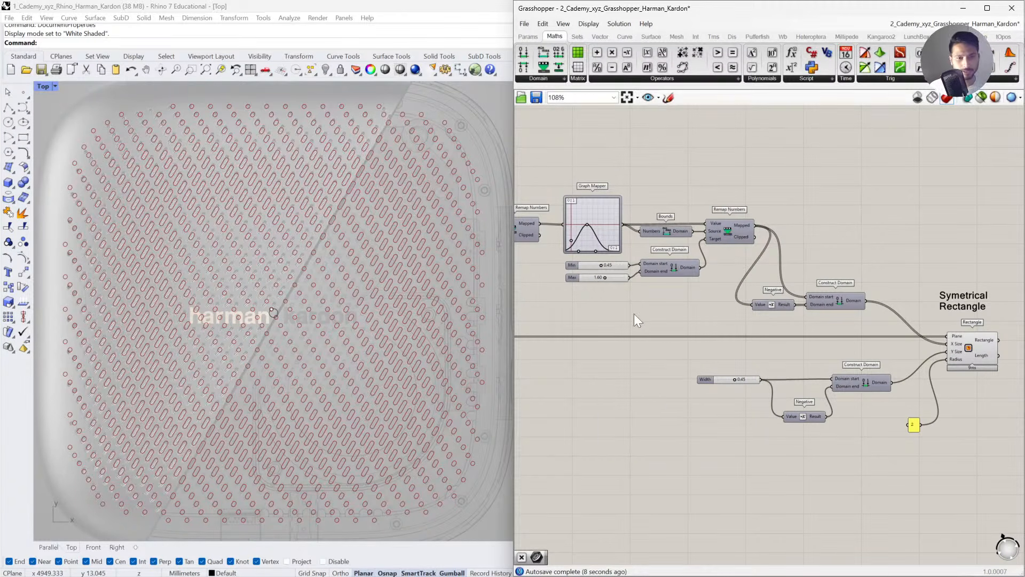
Readjust the Graph Mapper's Gaussian curve by its handles, checking the slots in the Parallel and Top viewports.
{"action": "left_click", "coordinate": [51, 547]}
{"action": "scroll", "coordinate": [322, 371], "scroll_direction": "up", "scroll_amount": 3}
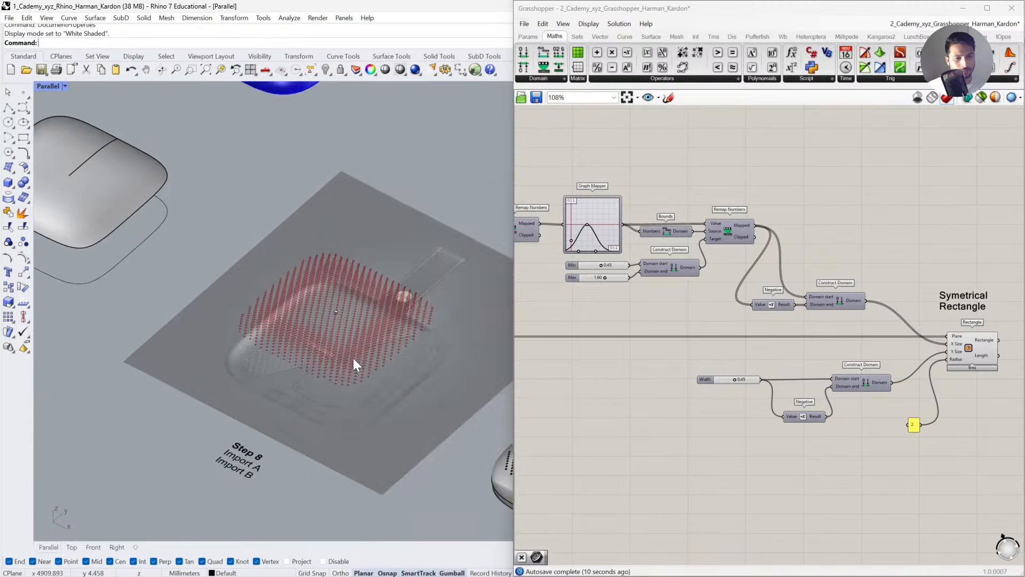
{"action": "scroll", "coordinate": [354, 359], "scroll_direction": "up", "scroll_amount": 5}
{"action": "right_click_drag", "start_coordinate": [280, 359], "coordinate": [264, 388]}
{"action": "left_click", "coordinate": [611, 396]}
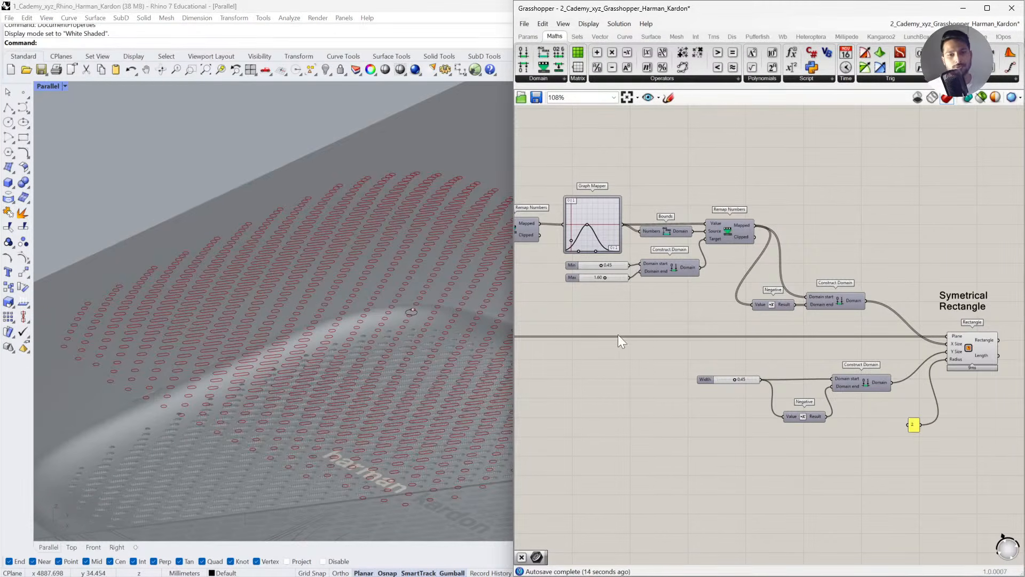
{"action": "right_click_drag", "start_coordinate": [619, 335], "coordinate": [652, 333]}
{"action": "mouse_move", "coordinate": [620, 223]}
{"action": "left_mouse_down"}
{"action": "mouse_move", "coordinate": [635, 224]}
{"action": "mouse_move", "coordinate": [622, 224]}
{"action": "left_mouse_up"}
{"action": "left_click", "coordinate": [71, 546]}
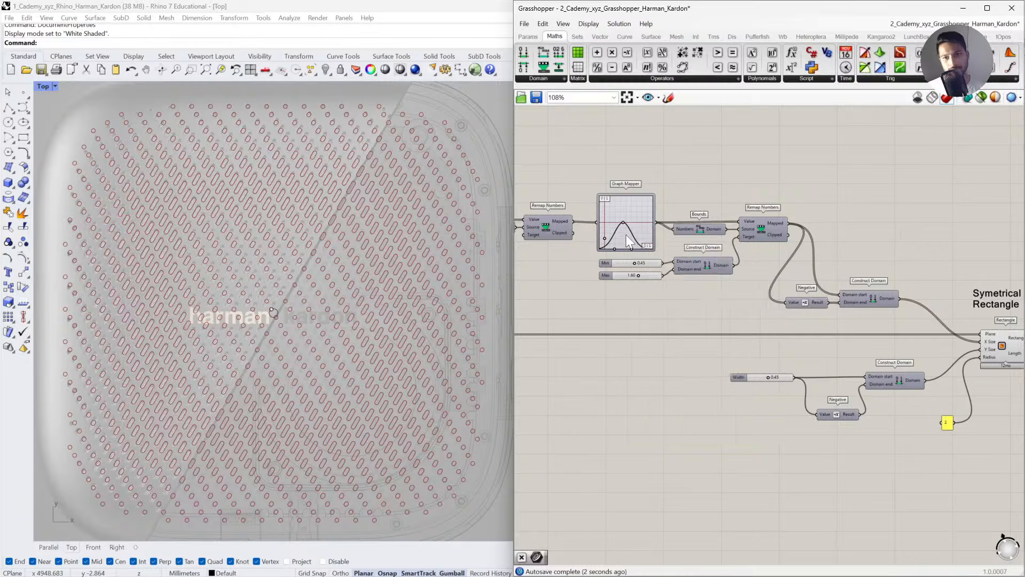
{"action": "scroll", "coordinate": [626, 235], "scroll_direction": "up", "scroll_amount": 2}
{"action": "left_click_drag", "start_coordinate": [597, 239], "coordinate": [597, 234]}
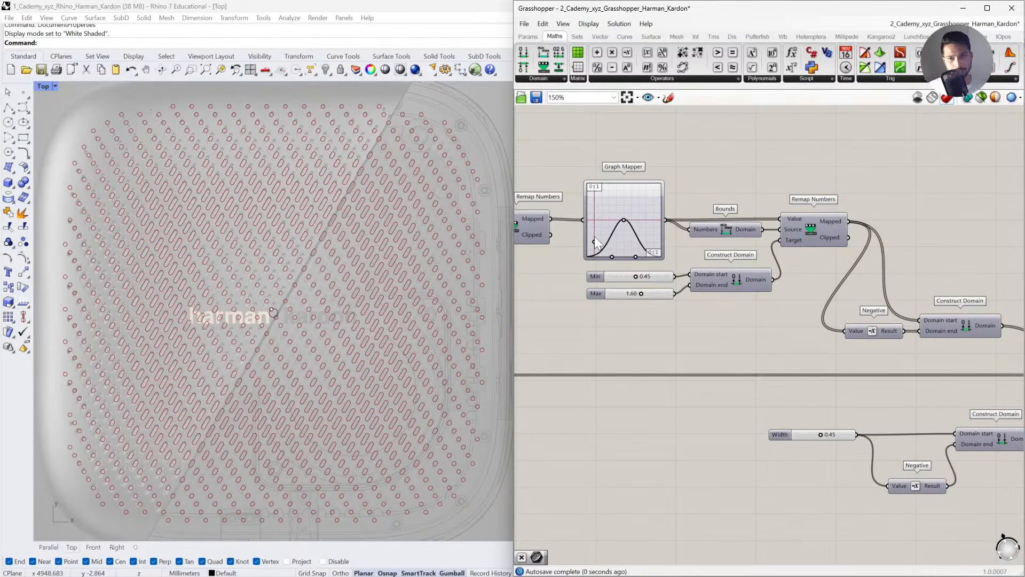
Move the Grasshopper window off the Rhino layer list and turn on the Step 9 layer in the Parallel viewport.
{"action": "scroll", "coordinate": [659, 289], "scroll_direction": "down", "scroll_amount": 4}
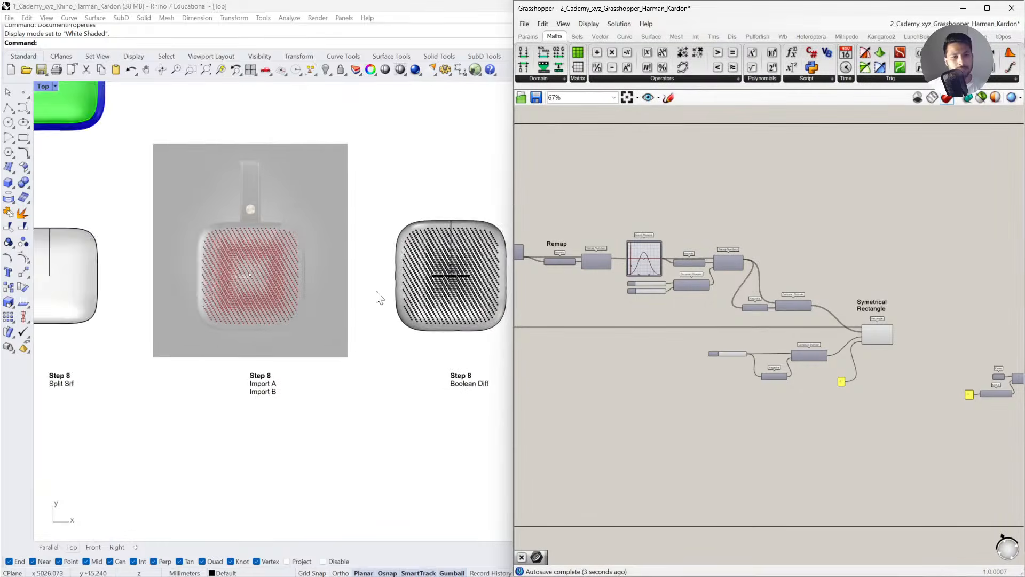
{"action": "left_click", "coordinate": [49, 547]}
{"action": "scroll", "coordinate": [201, 293], "scroll_direction": "down", "scroll_amount": 5}
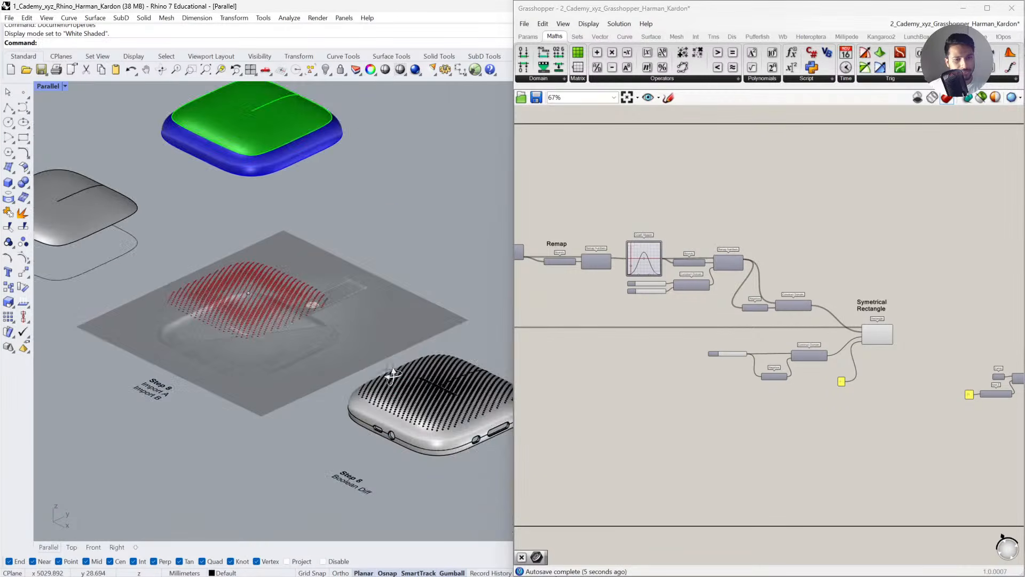
{"action": "scroll", "coordinate": [229, 302], "scroll_direction": "up", "scroll_amount": 5}
{"action": "right_click_drag", "start_coordinate": [201, 294], "coordinate": [235, 291]}
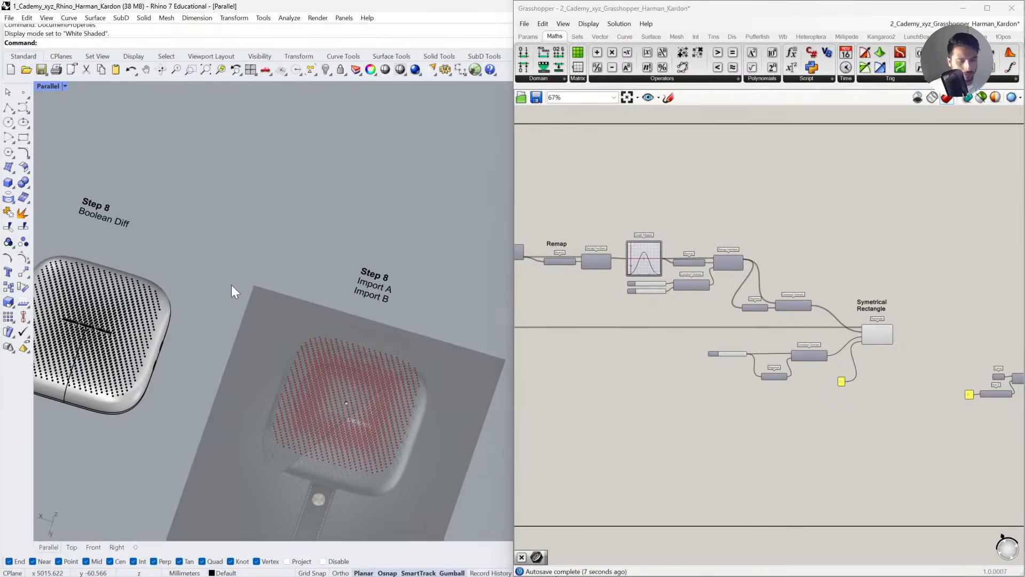
{"action": "left_click", "coordinate": [706, 6]}
{"action": "left_click_drag", "start_coordinate": [706, 7], "coordinate": [705, 376]}
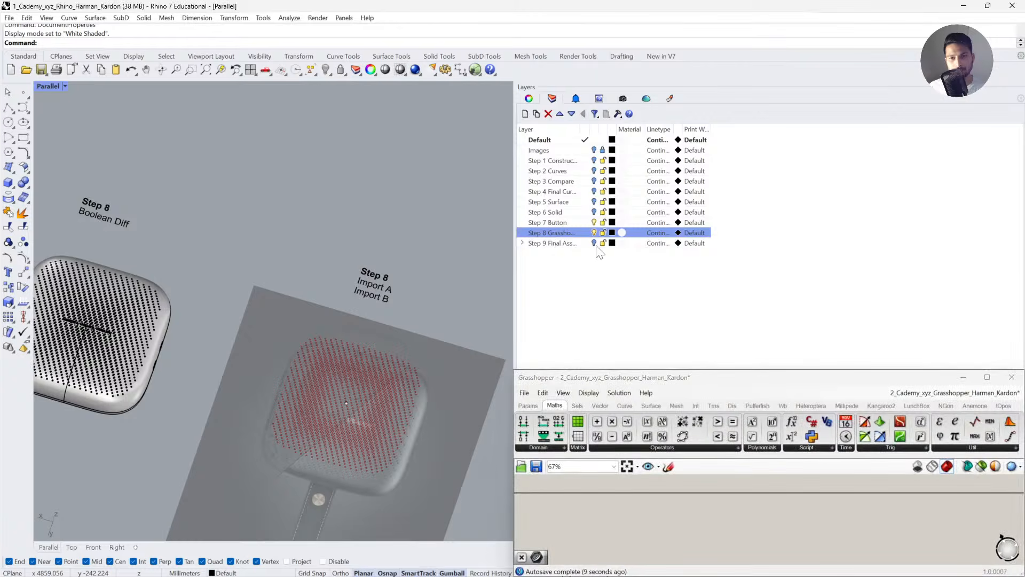
{"action": "scroll", "coordinate": [286, 261], "scroll_direction": "down", "scroll_amount": 4}
{"action": "right_click_drag", "start_coordinate": [286, 261], "coordinate": [388, 419]}
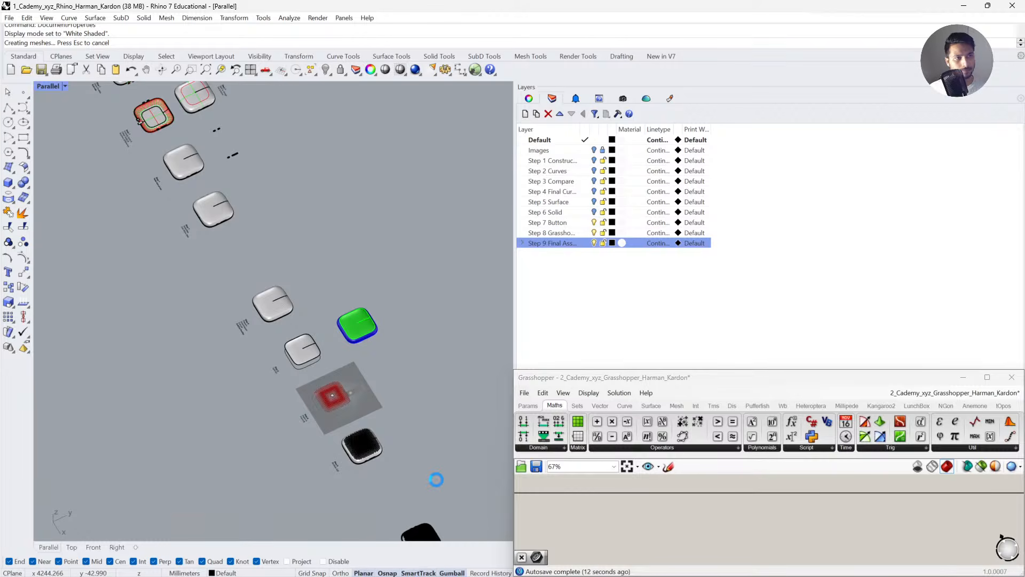
Zoom to the selected Step 9 speaker assembly and examine its slot pattern, text and side openings.
{"action": "scroll", "coordinate": [435, 478], "scroll_direction": "down", "scroll_amount": 2}
{"action": "right_click_drag", "start_coordinate": [435, 478], "coordinate": [408, 382]}
{"action": "left_click", "coordinate": [357, 406]}
{"action": "type", "text": "zs"}
{"action": "key", "text": "Return"}
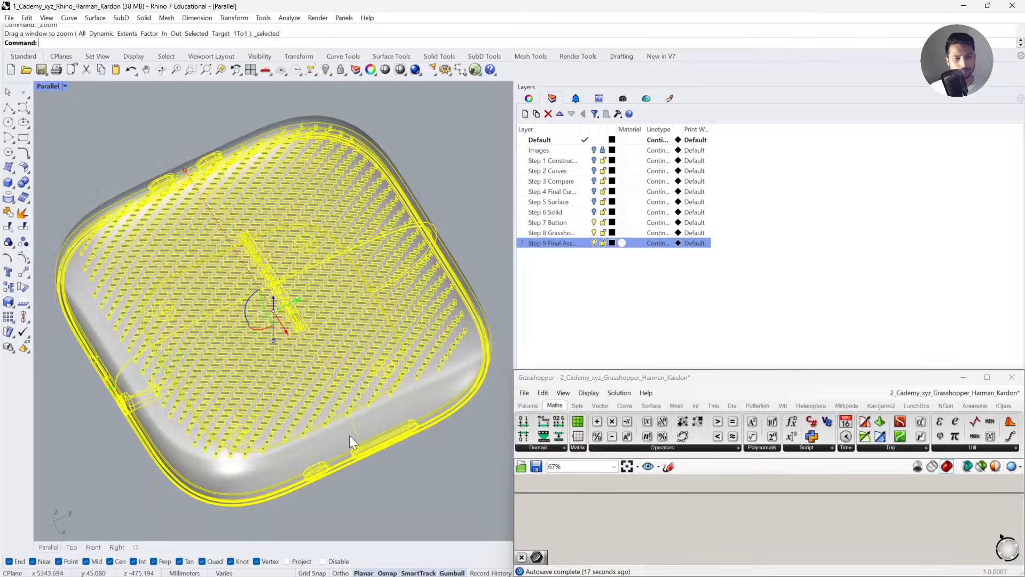
{"action": "mouse_move", "coordinate": [349, 435]}
{"action": "right_mouse_down"}
{"action": "mouse_move", "coordinate": [387, 411]}
{"action": "mouse_move", "coordinate": [354, 441]}
{"action": "right_mouse_up"}
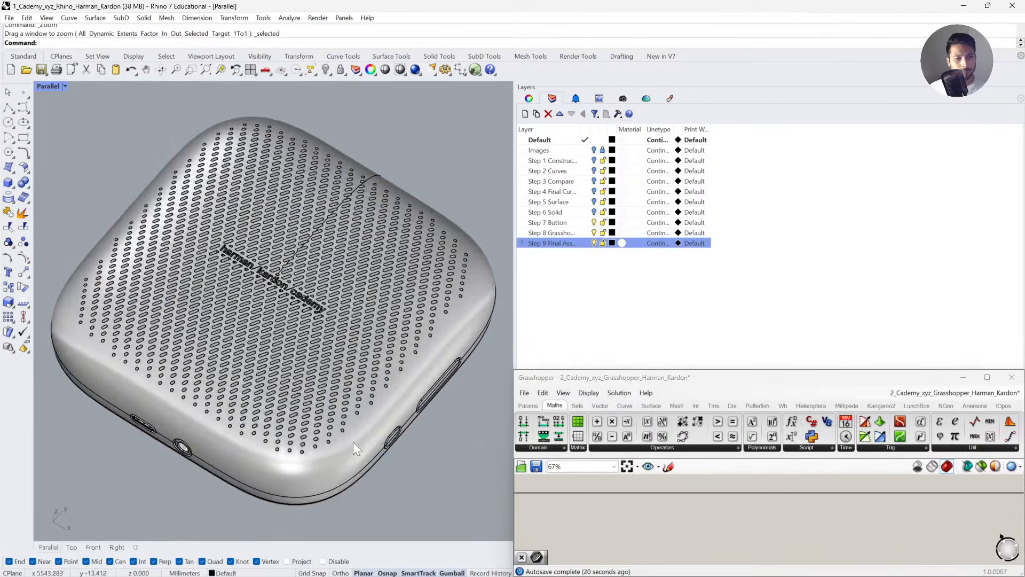
{"action": "left_click_drag", "start_coordinate": [354, 441], "coordinate": [432, 235]}
{"action": "right_click_drag", "start_coordinate": [245, 414], "coordinate": [213, 421]}
Undo the Step 9 layer's visibility change and zoom to the Step 8 Boolean Diff speaker.
{"action": "key", "text": "ctrl+z"}
{"action": "key", "text": "ctrl+z"}
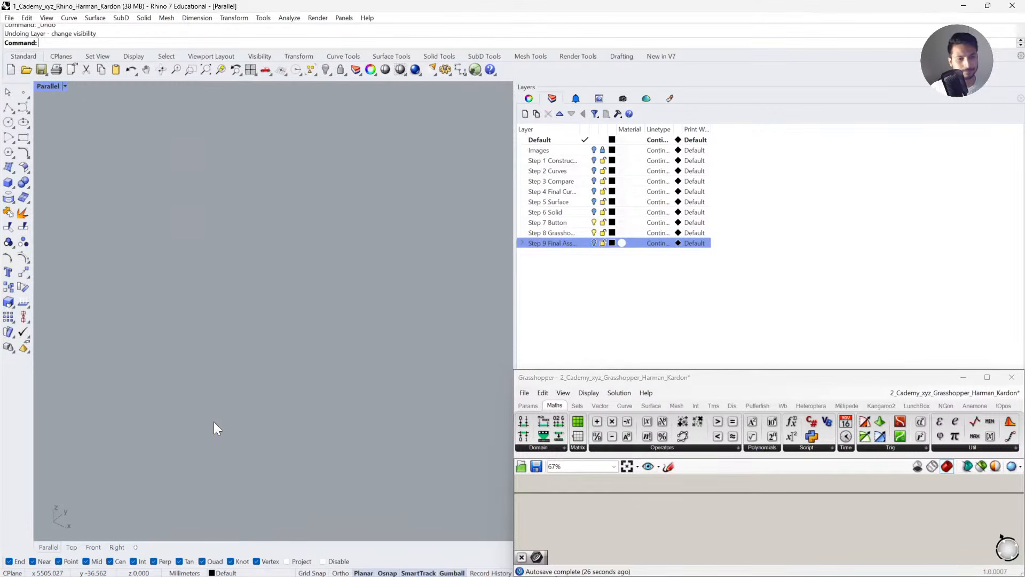
{"action": "key", "text": "alt+Tab"}
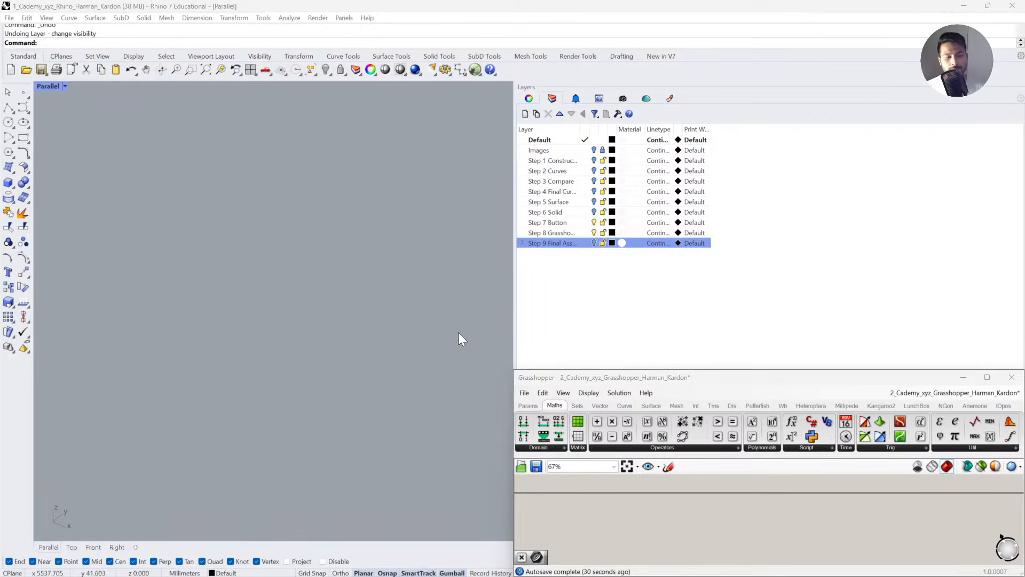
{"action": "left_click", "coordinate": [218, 233]}
{"action": "type", "text": "zs"}
{"action": "key", "text": "Return"}
{"action": "scroll", "coordinate": [268, 243], "scroll_direction": "down", "scroll_amount": 7}
{"action": "left_click", "coordinate": [427, 353]}
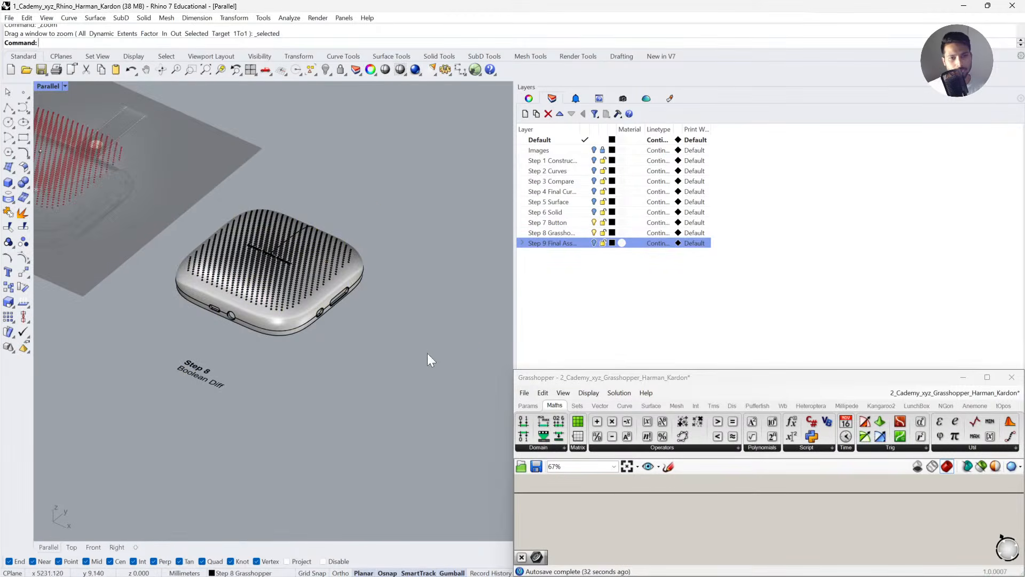
Start a new Rhino file without saving the changes to 1_Cademy_xyz_Rhino_Harman_Kardon.
{"action": "left_click", "coordinate": [26, 18]}
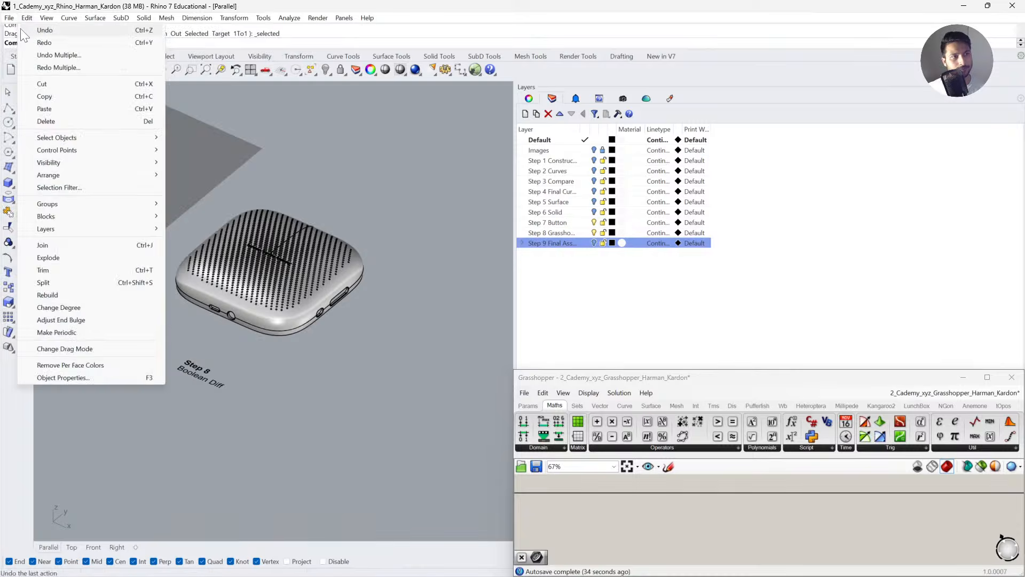
{"action": "left_click", "coordinate": [32, 29]}
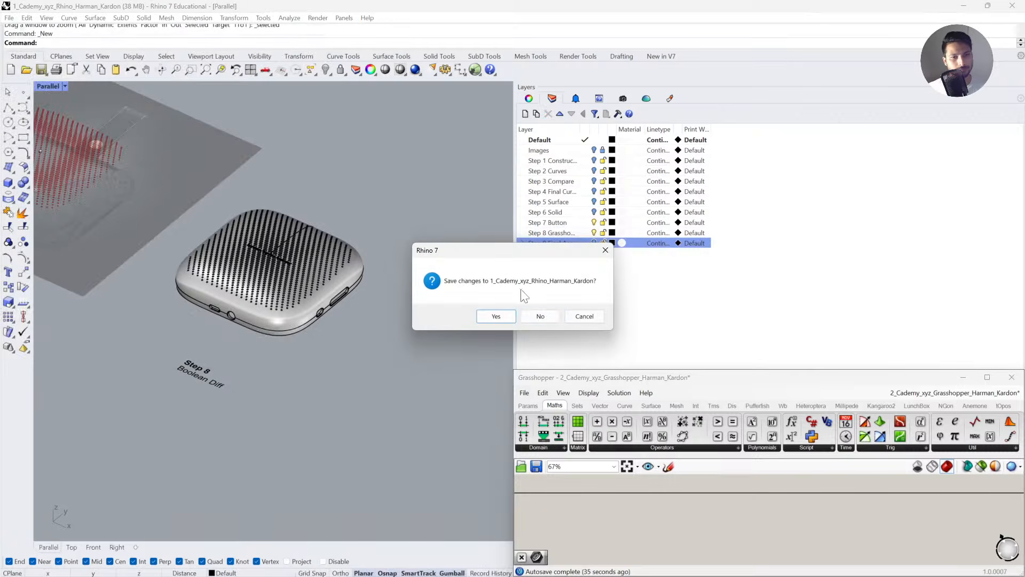
{"action": "left_click", "coordinate": [534, 315]}
{"action": "left_click", "coordinate": [300, 275]}
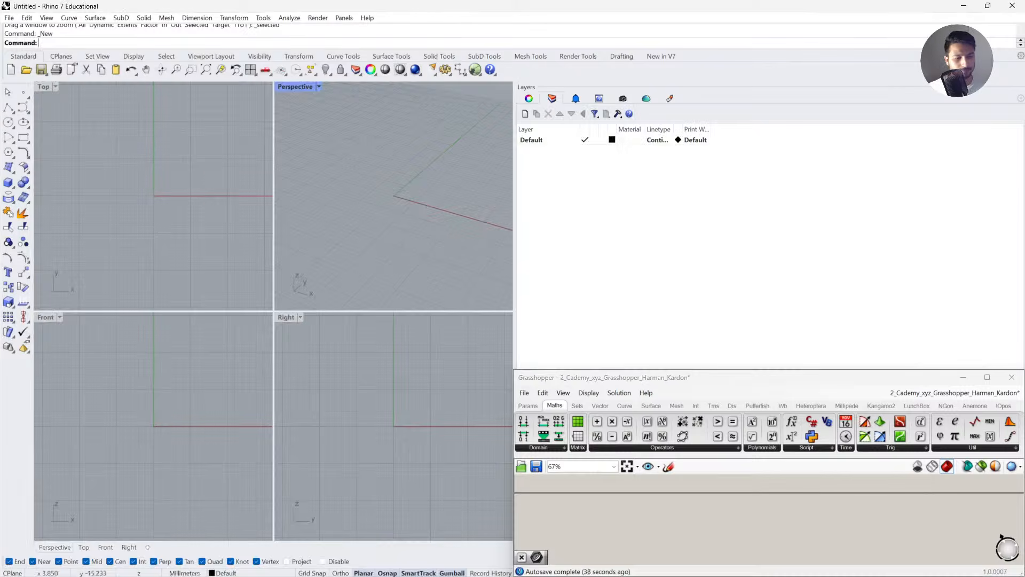
Switch to the Cademy_Webinar_6_Speaker_Rhino_Gh_Keyshot folder in File Explorer and show its files as extra large icons.
{"action": "left_click", "coordinate": [65, 564]}
{"action": "left_click", "coordinate": [439, 347]}
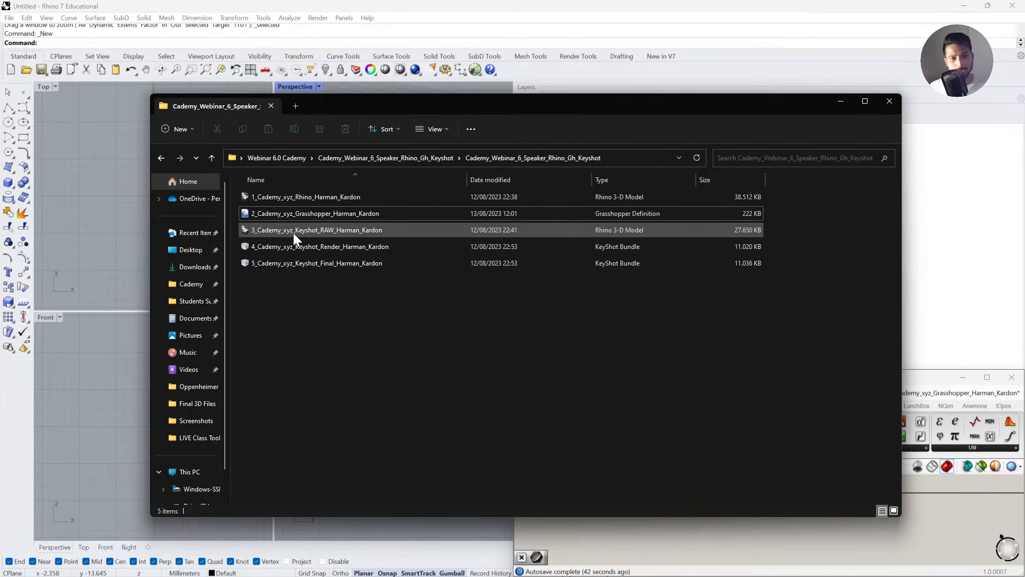
{"action": "right_click", "coordinate": [363, 318]}
{"action": "mouse_move", "coordinate": [424, 320]}
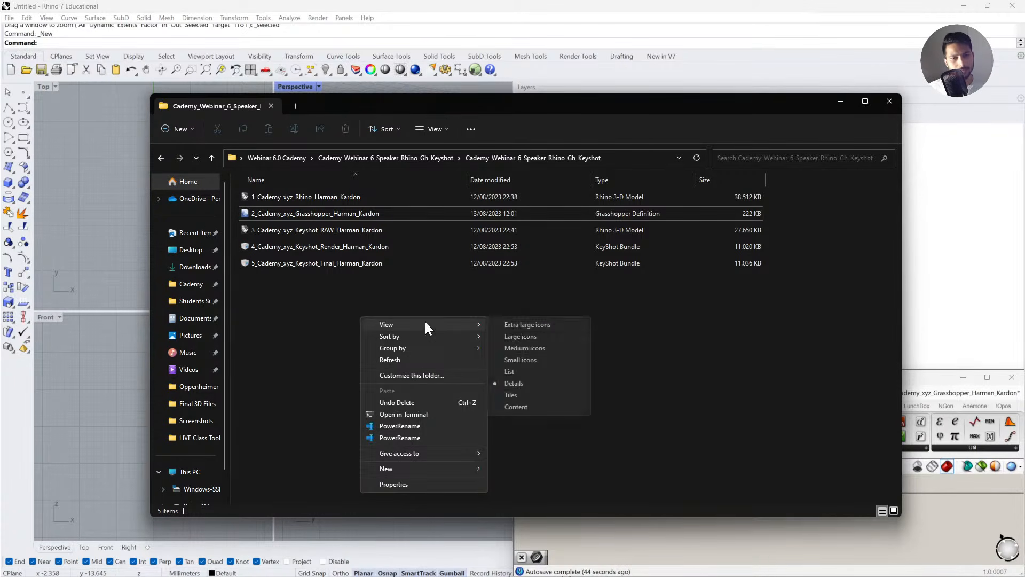
{"action": "left_click", "coordinate": [505, 322]}
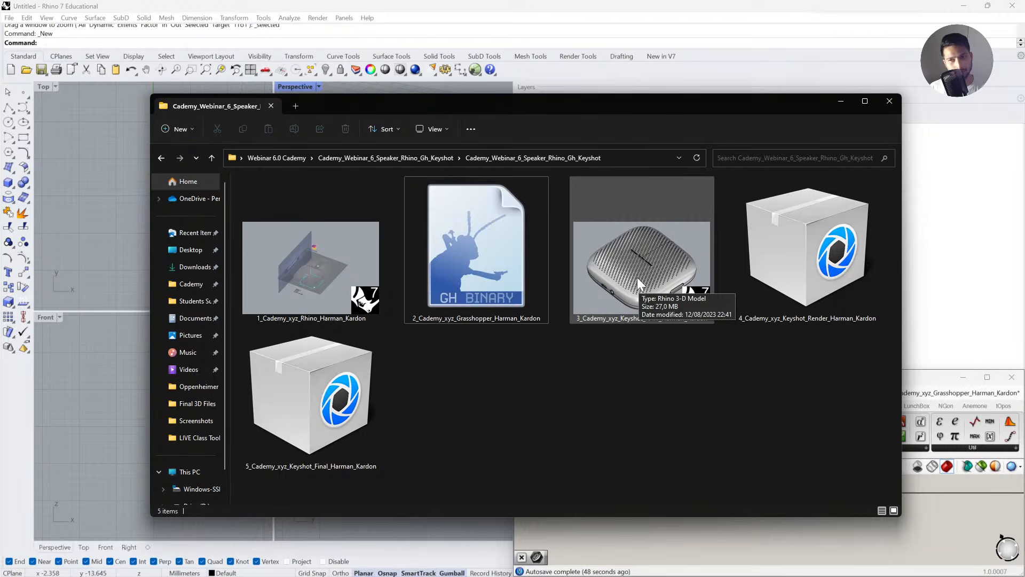
Open the 4_Cademy_xyz_Keyshot_Render_Harman_Kardon bundle in KeyShot.
{"action": "left_click", "coordinate": [846, 300]}
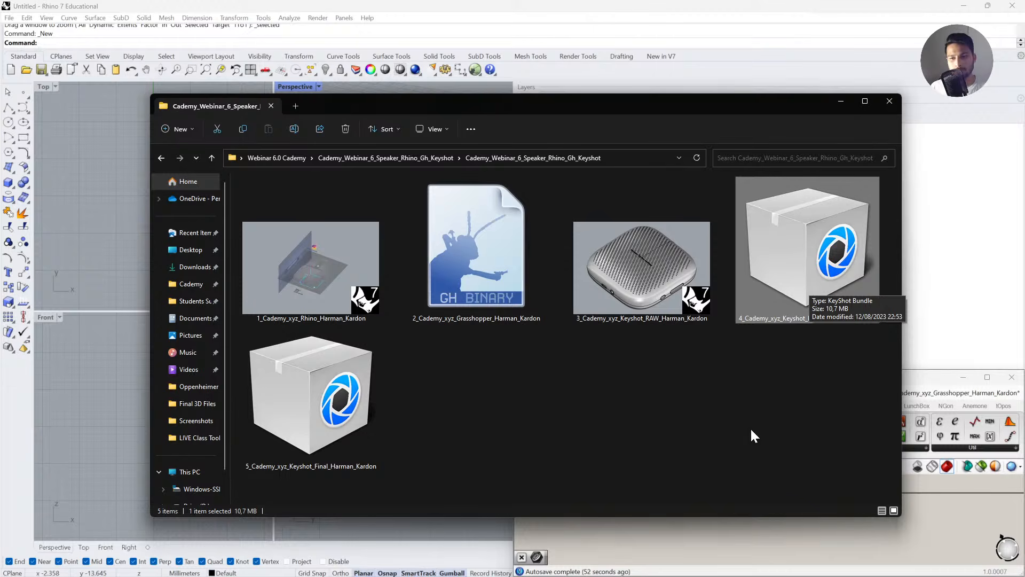
{"action": "right_click", "coordinate": [803, 272]}
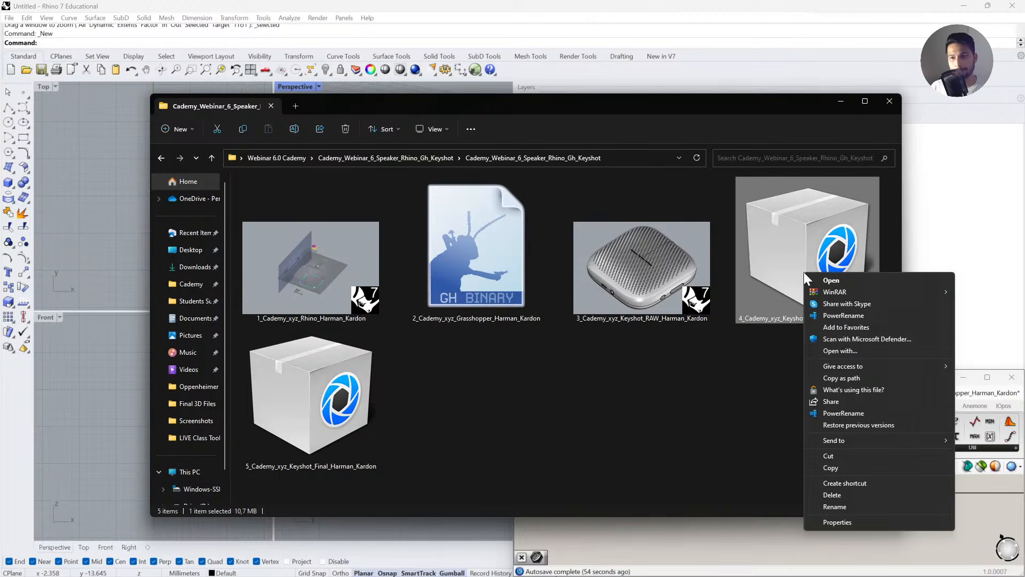
{"action": "left_click", "coordinate": [858, 352]}
{"action": "double_click", "coordinate": [453, 199]}
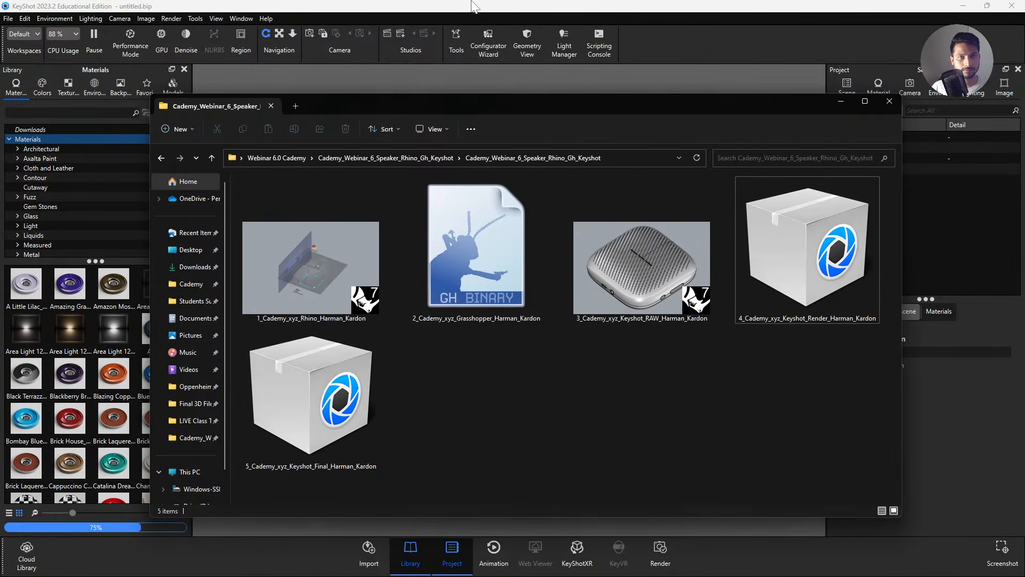
{"action": "left_click", "coordinate": [490, 296]}
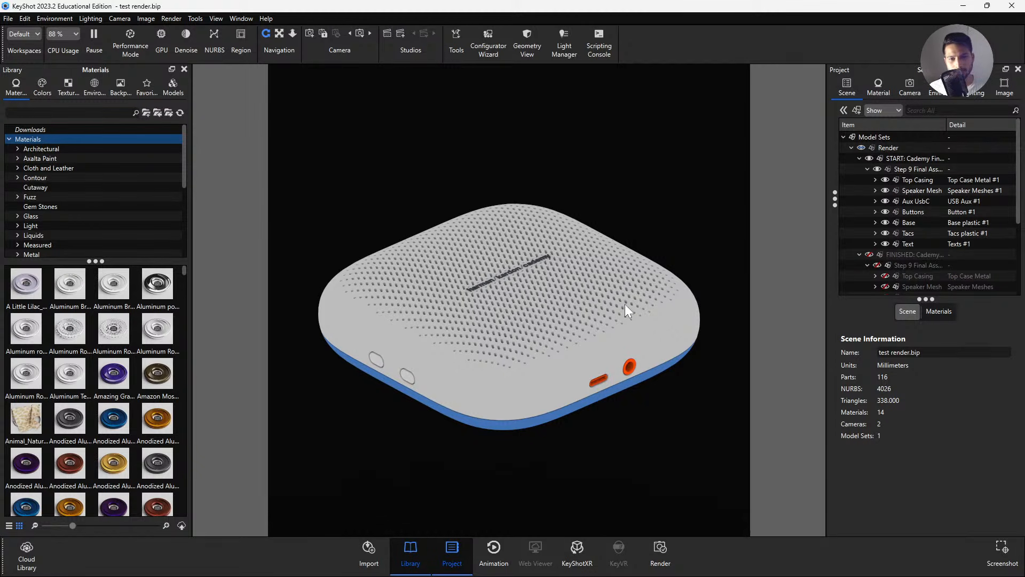
Hide the Top Casing of the START speaker assembly in the scene tree and view the parts underneath.
{"action": "left_click_drag", "start_coordinate": [625, 304], "coordinate": [431, 298]}
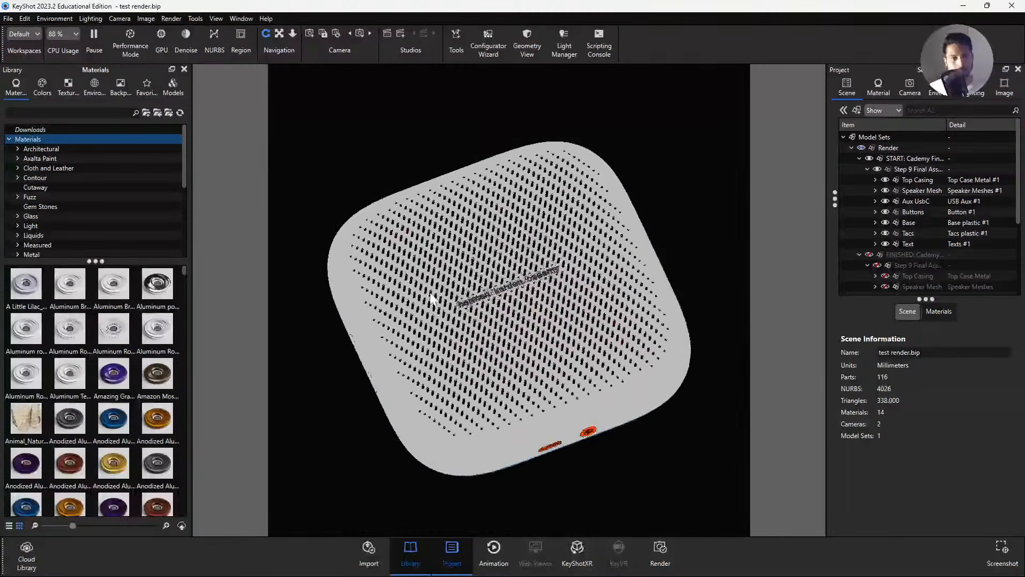
{"action": "left_click_drag", "start_coordinate": [575, 398], "coordinate": [608, 350]}
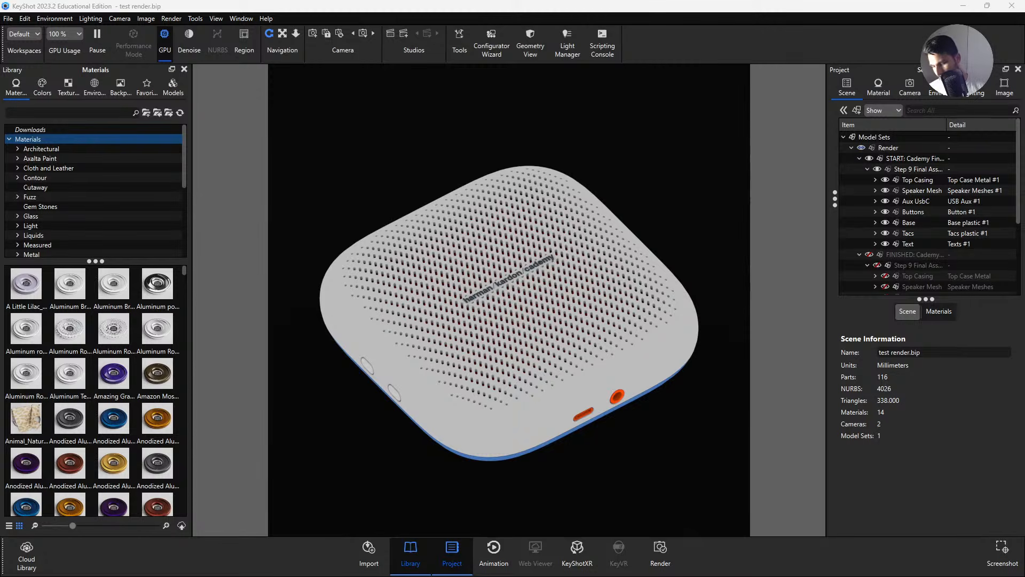
{"action": "left_click_drag", "start_coordinate": [591, 407], "coordinate": [543, 482]}
{"action": "left_click_drag", "start_coordinate": [643, 450], "coordinate": [483, 295]}
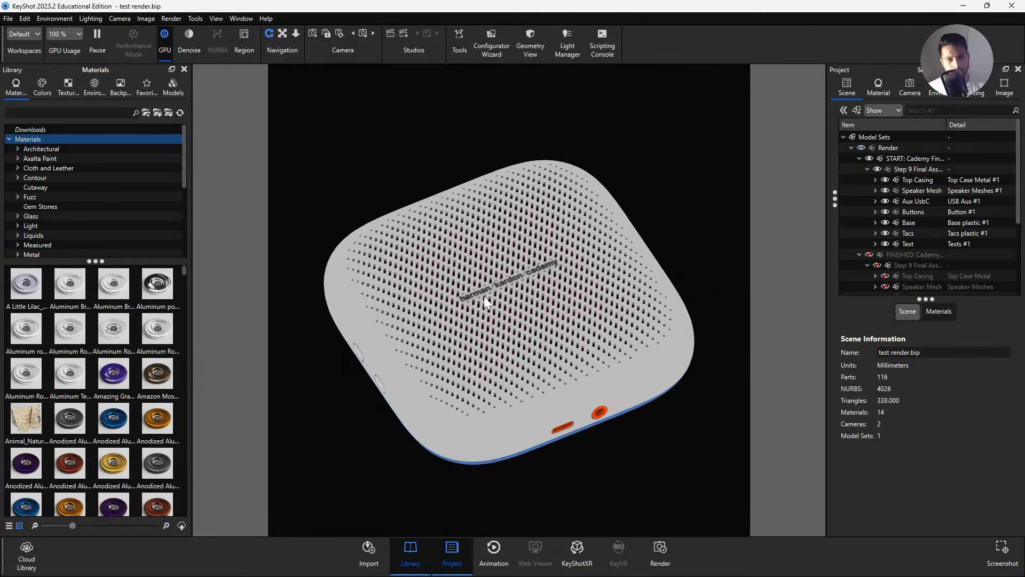
{"action": "left_click", "coordinate": [885, 180]}
{"action": "left_click_drag", "start_coordinate": [616, 372], "coordinate": [619, 303]}
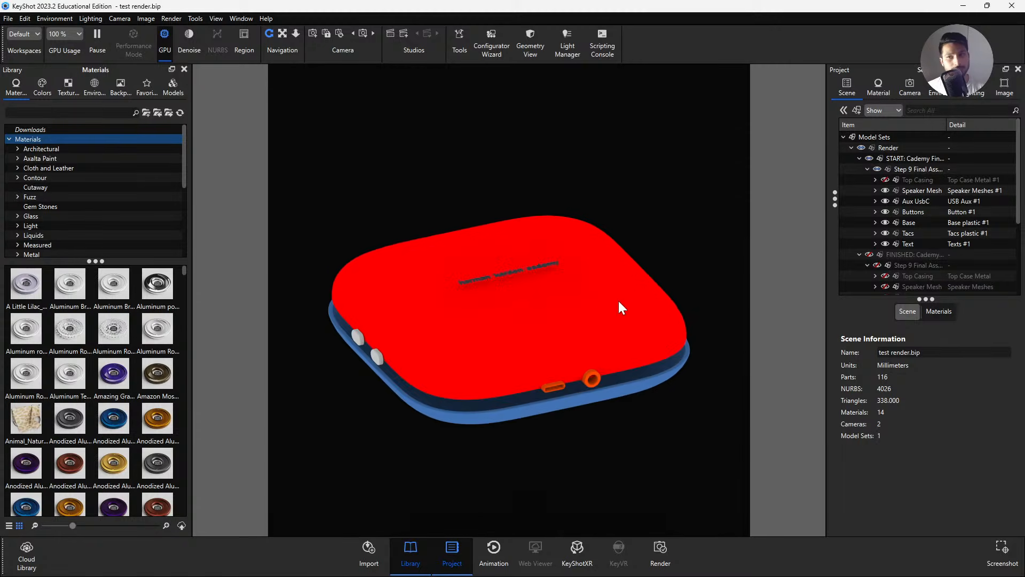
Hide the Speaker Mesh, Aux UsbC, Buttons, Base and Tacs groups of the START speaker assembly one after another.
{"action": "left_click", "coordinate": [885, 191]}
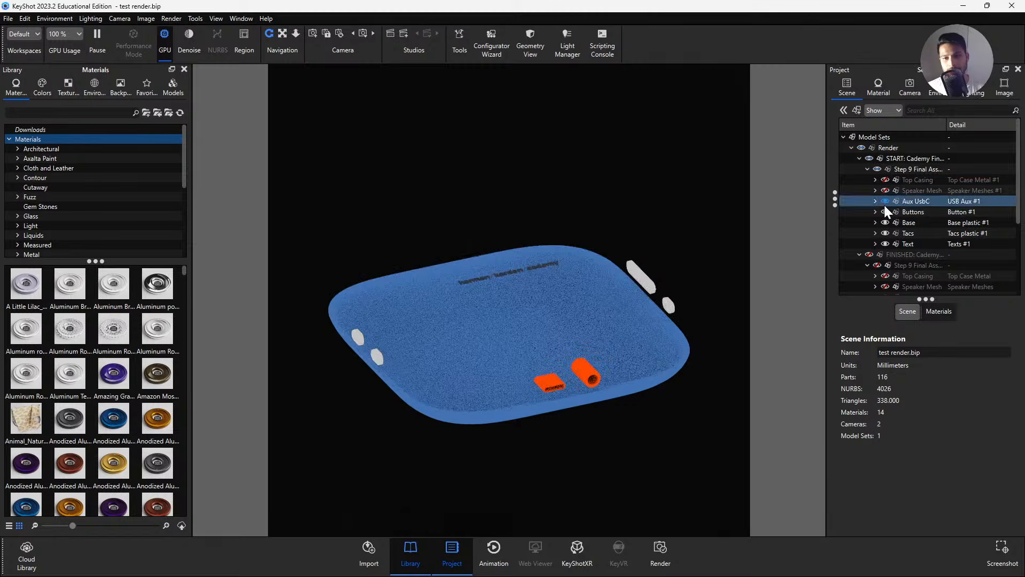
{"action": "left_click", "coordinate": [884, 201]}
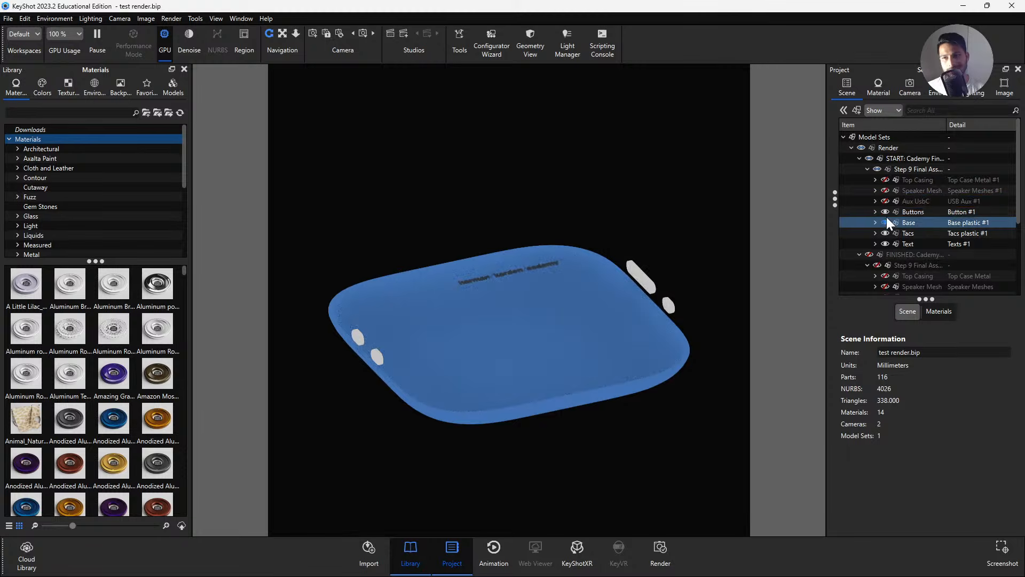
{"action": "left_click", "coordinate": [885, 212]}
{"action": "left_click", "coordinate": [885, 222]}
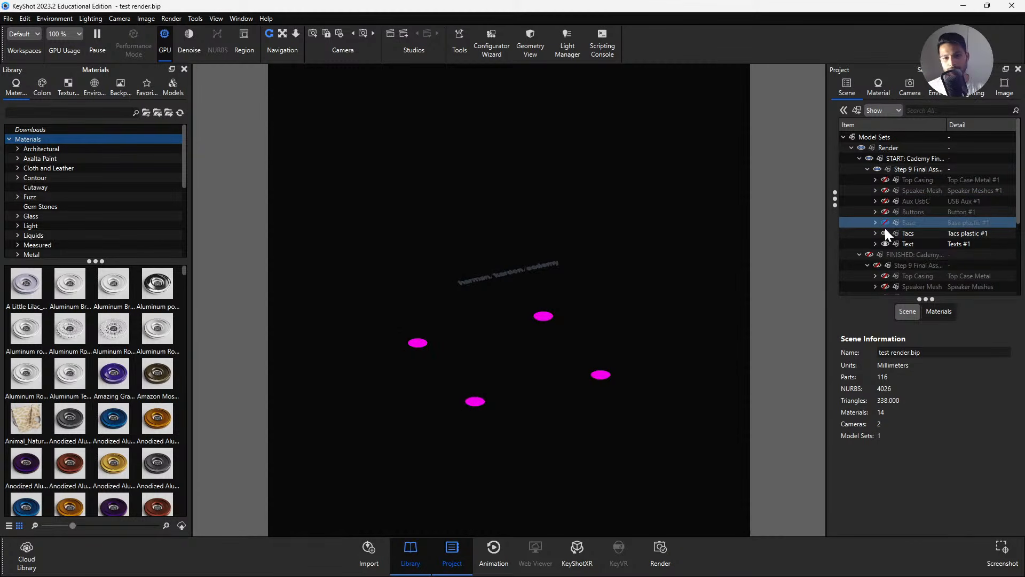
{"action": "left_click_drag", "start_coordinate": [658, 365], "coordinate": [649, 322]}
{"action": "left_click", "coordinate": [885, 233]}
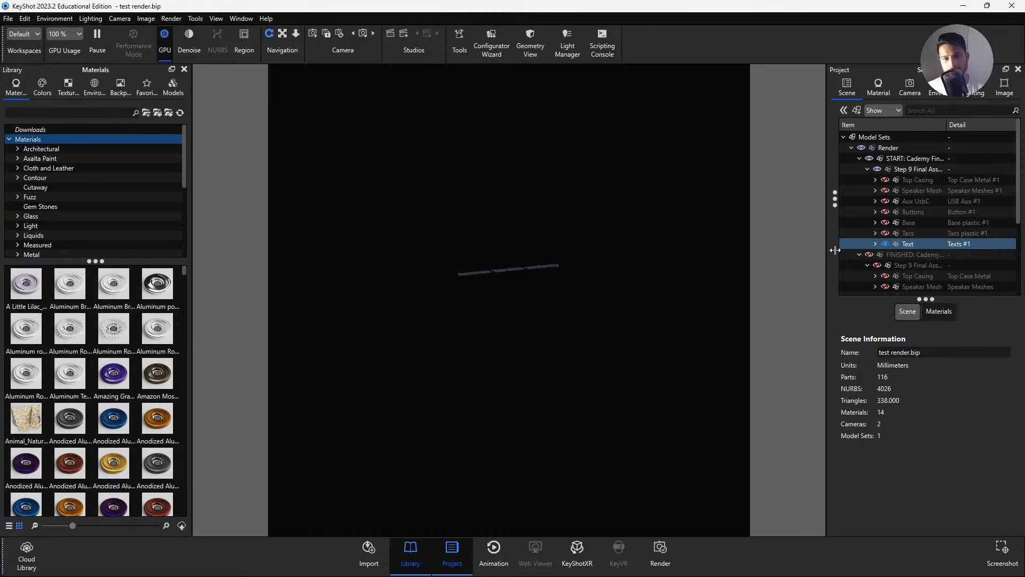
Show the Tacs, Base, Buttons, Aux UsbC, Speaker Mesh and Top Casing groups of the START speaker assembly again.
{"action": "left_click", "coordinate": [885, 233]}
{"action": "left_click", "coordinate": [885, 222]}
{"action": "left_click", "coordinate": [885, 212]}
{"action": "left_click", "coordinate": [885, 201]}
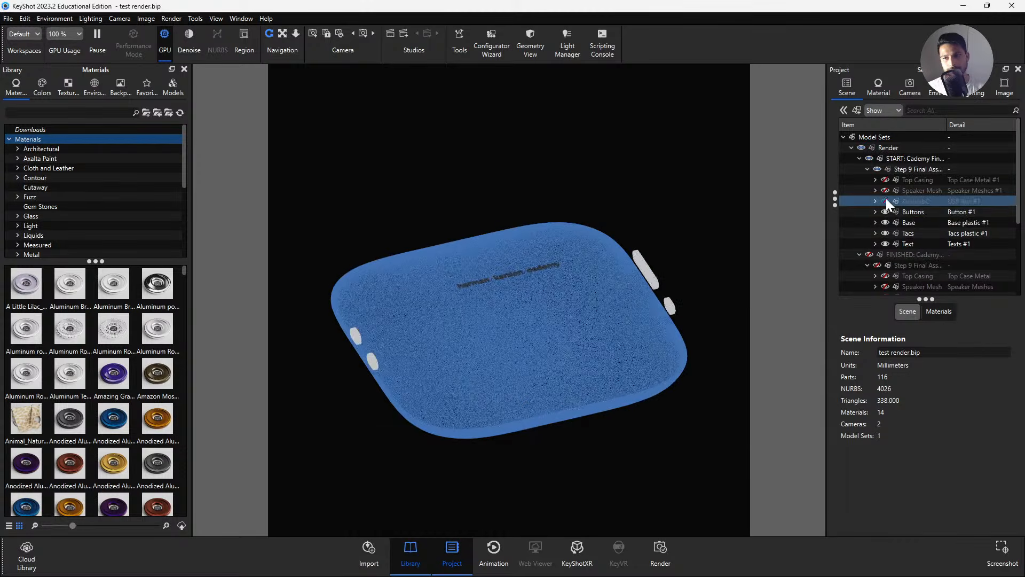
{"action": "left_click", "coordinate": [885, 190]}
{"action": "left_click", "coordinate": [885, 179]}
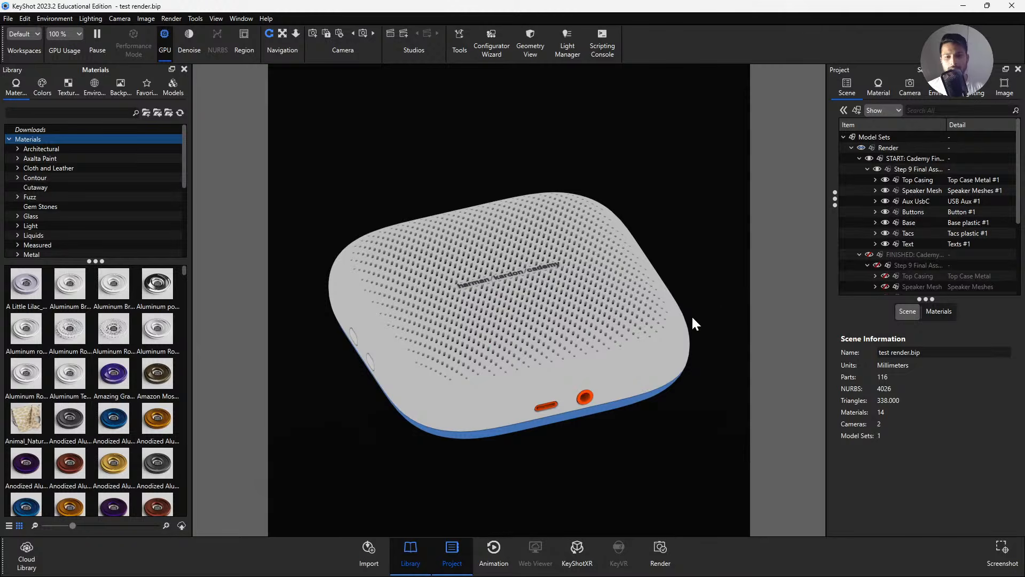
Open the top casing's Top Case Metal #1 material for editing and change its type from Diffuse to Metal.
{"action": "left_click", "coordinate": [651, 361]}
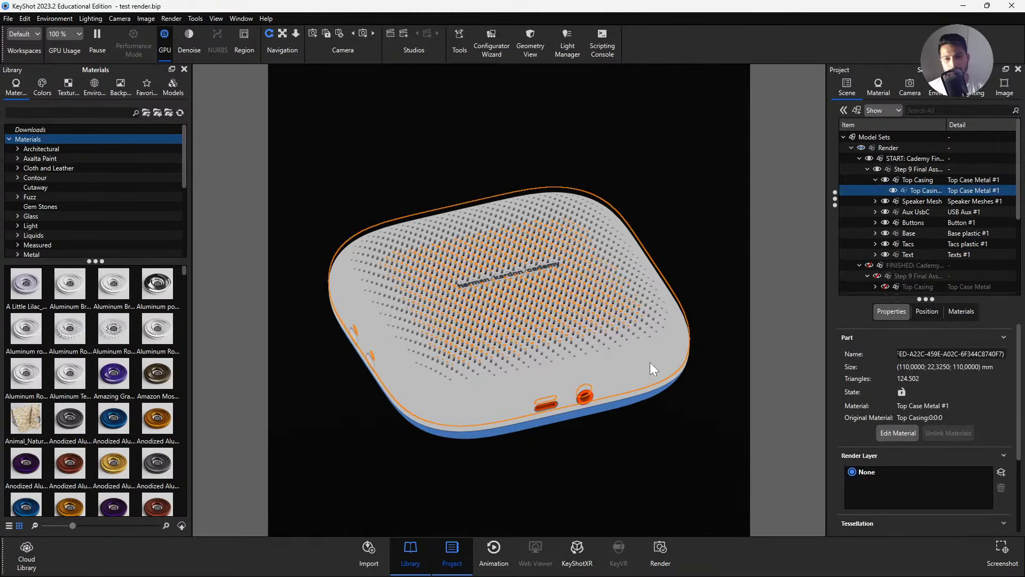
{"action": "left_click", "coordinate": [728, 301]}
{"action": "left_click", "coordinate": [623, 368]}
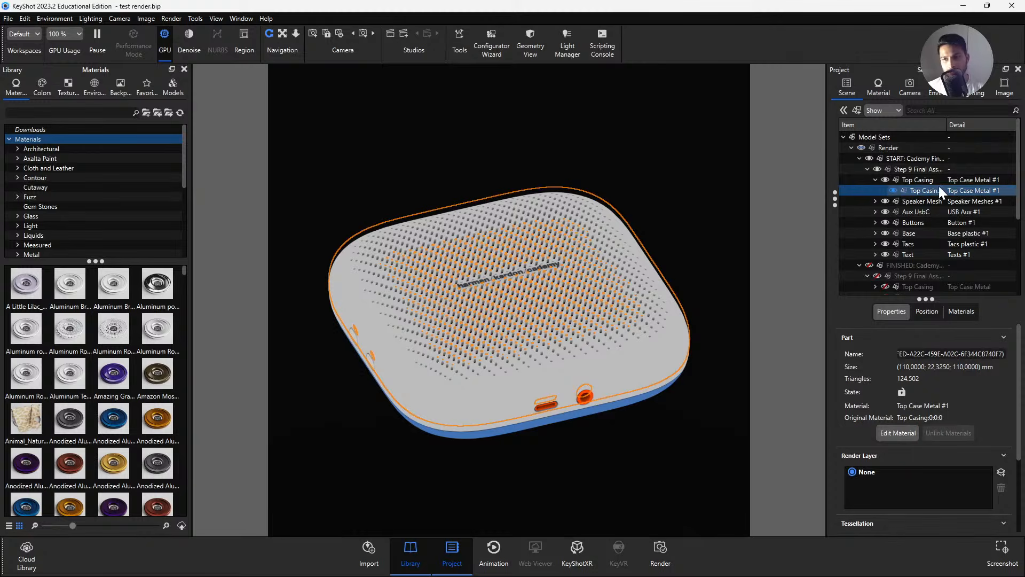
{"action": "double_click", "coordinate": [620, 363]}
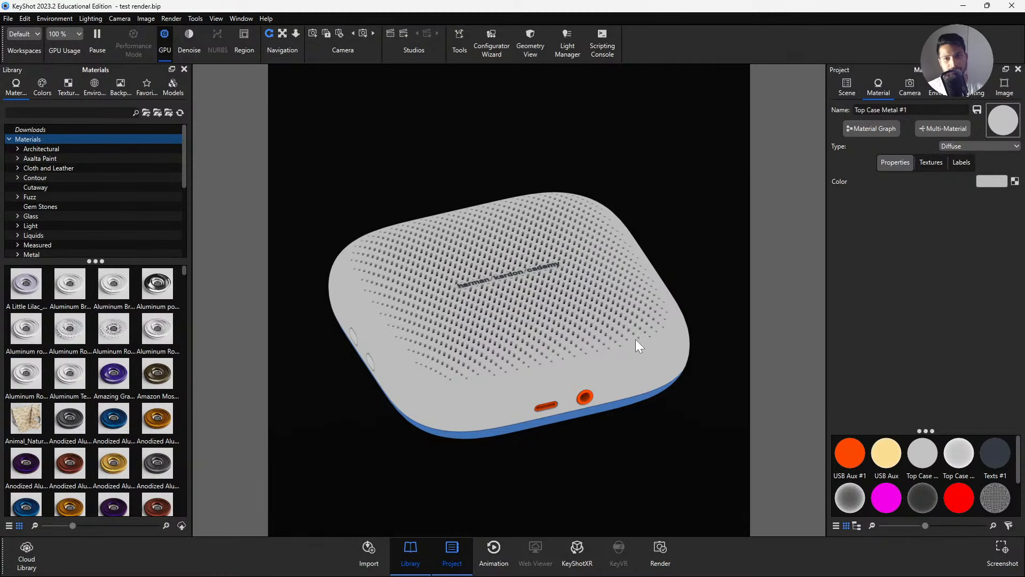
{"action": "left_click", "coordinate": [849, 90]}
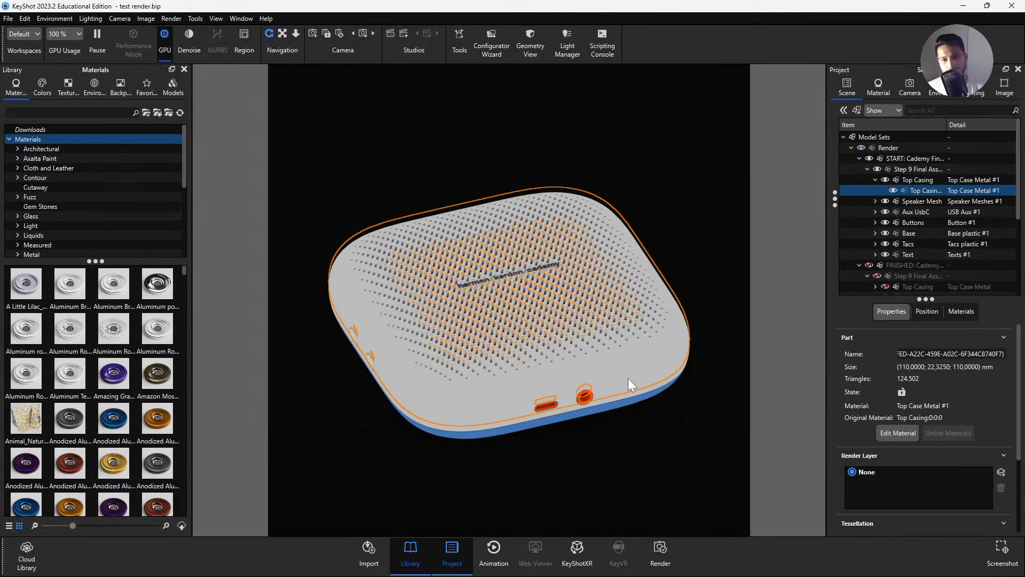
{"action": "double_click", "coordinate": [639, 369]}
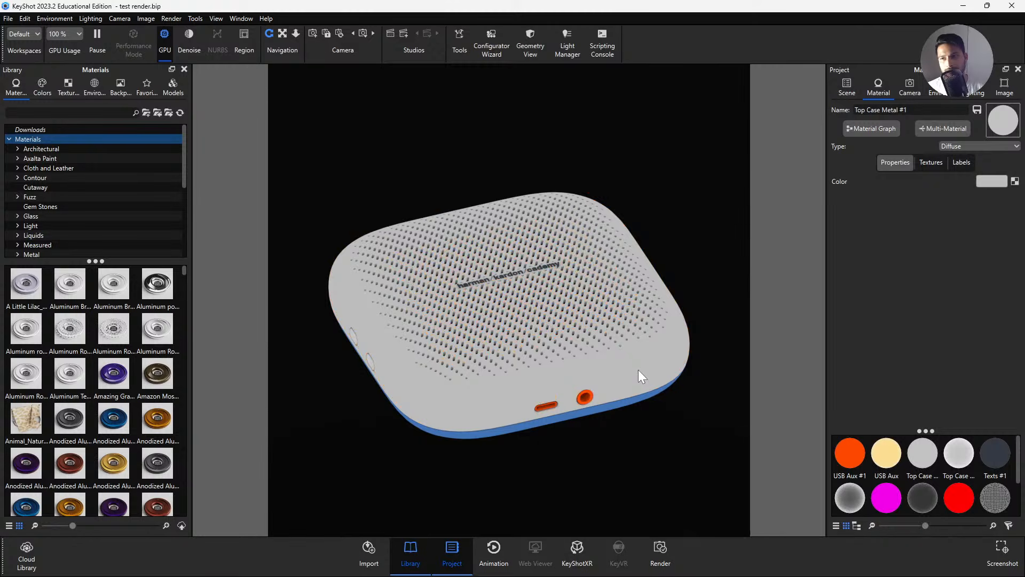
{"action": "left_click", "coordinate": [966, 145]}
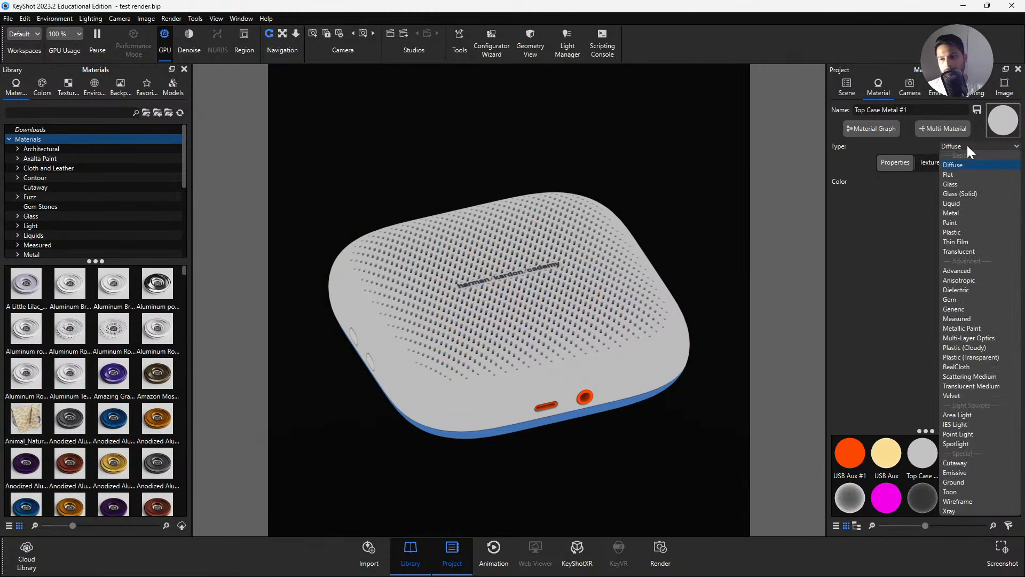
{"action": "left_click", "coordinate": [951, 212]}
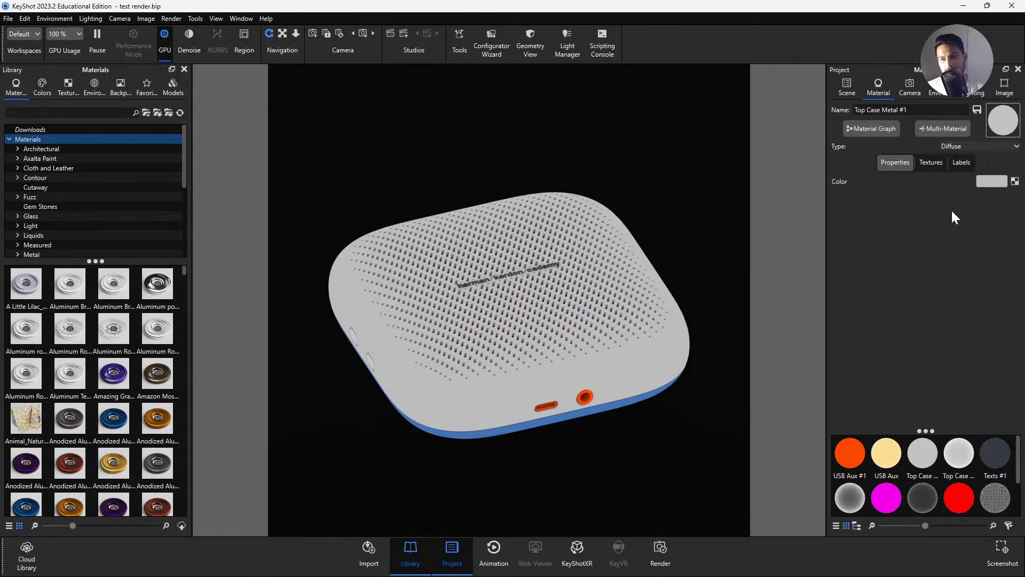
Try the Measured metal type with the Gold preset on the top casing and view it from different angles.
{"action": "left_click_drag", "start_coordinate": [713, 314], "coordinate": [674, 377]}
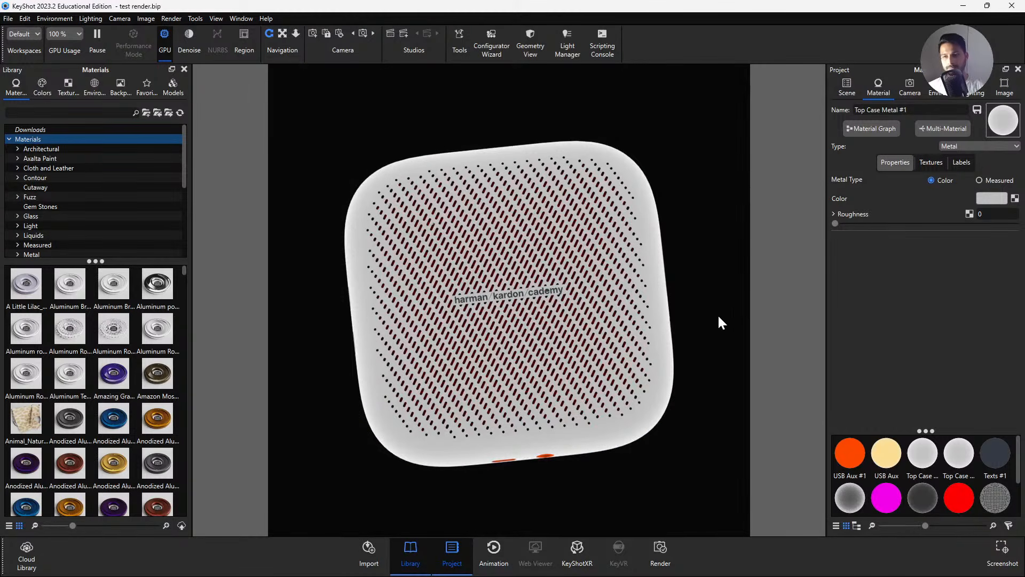
{"action": "left_click", "coordinate": [986, 179]}
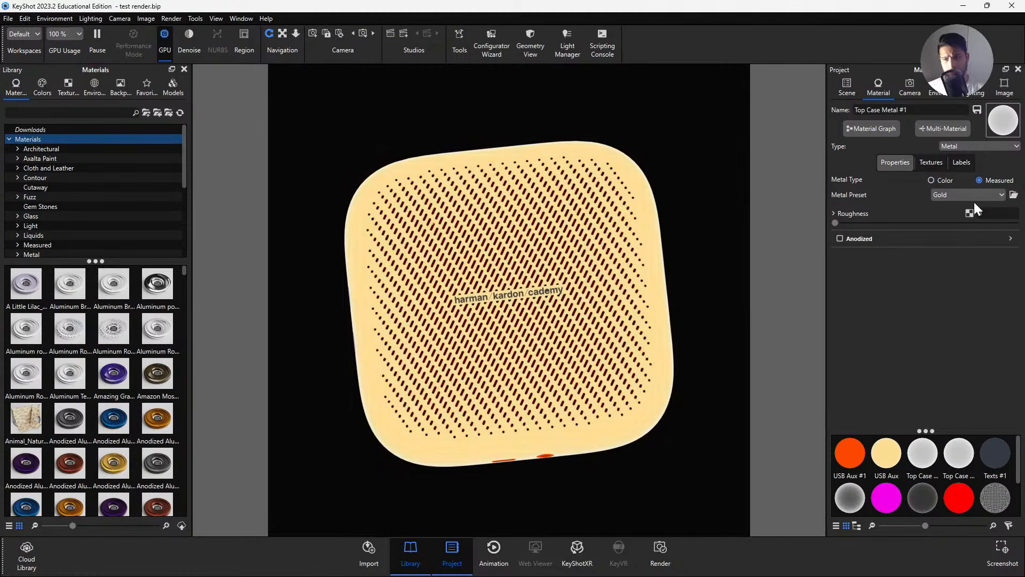
{"action": "left_click_drag", "start_coordinate": [656, 384], "coordinate": [700, 229]}
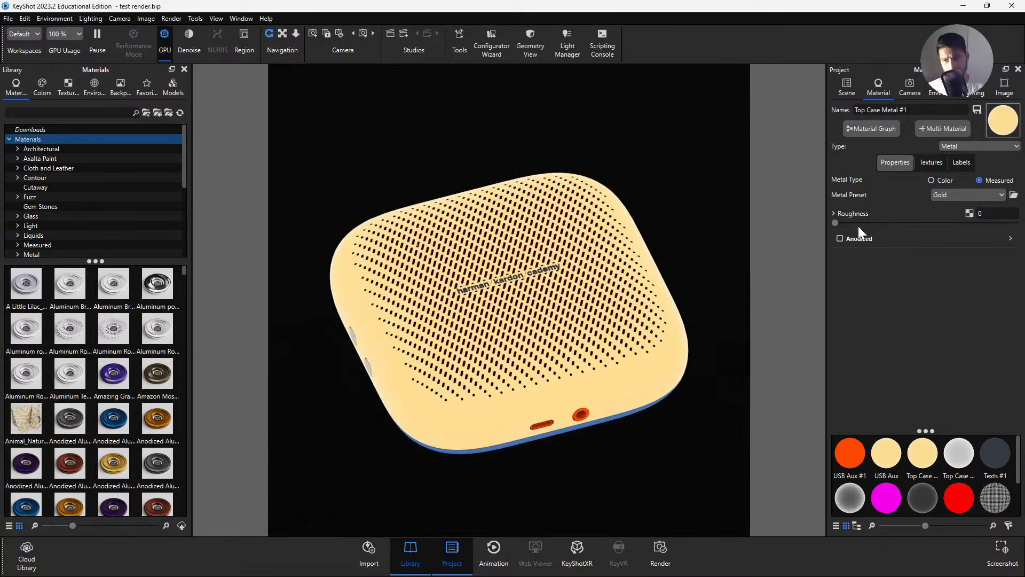
Set the top casing's metal type to Color and choose the light gray D6D6D6.
{"action": "left_click", "coordinate": [931, 180]}
{"action": "left_click", "coordinate": [991, 198]}
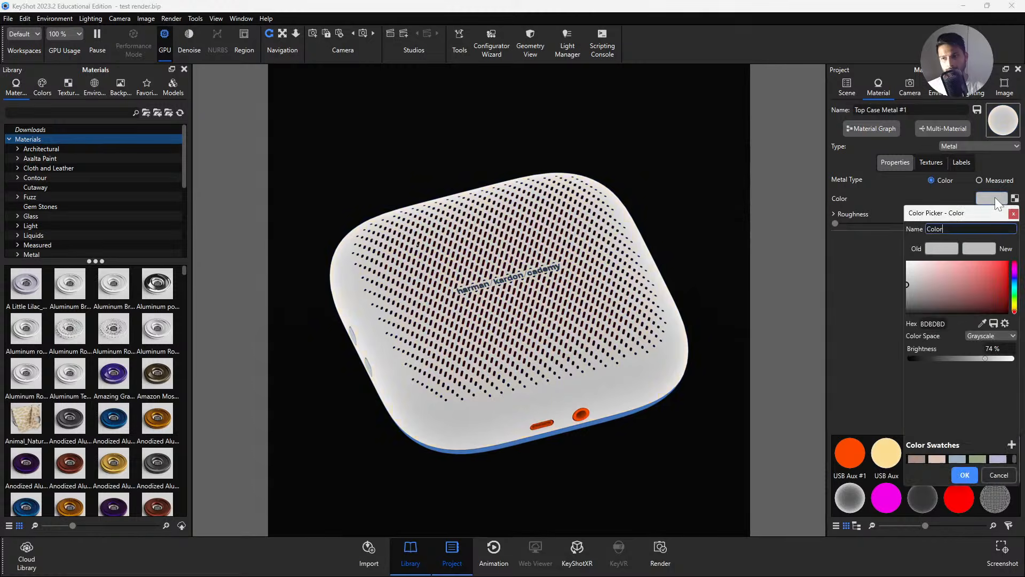
{"action": "left_click_drag", "start_coordinate": [929, 278], "coordinate": [819, 281]}
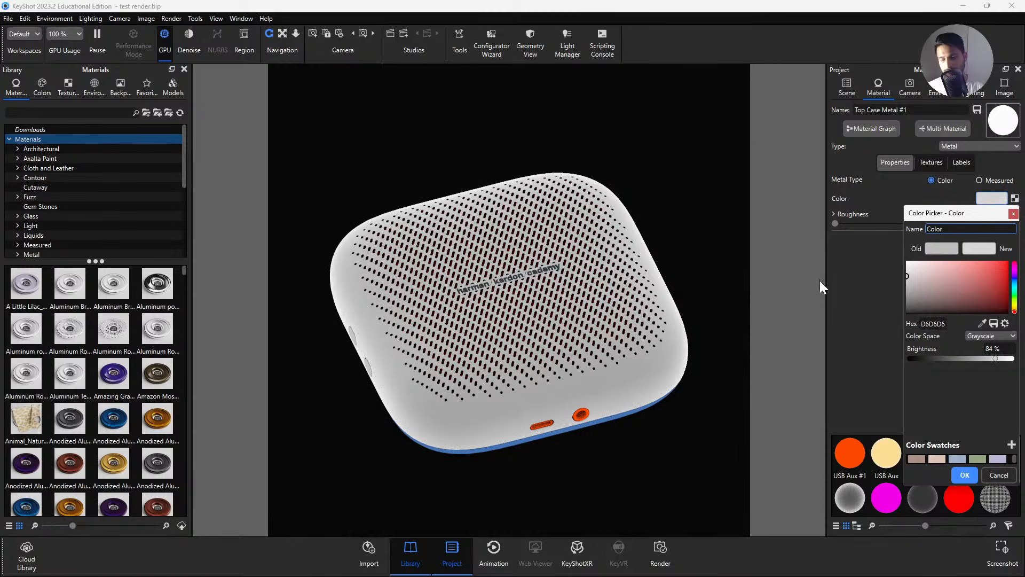
{"action": "left_click", "coordinate": [962, 475]}
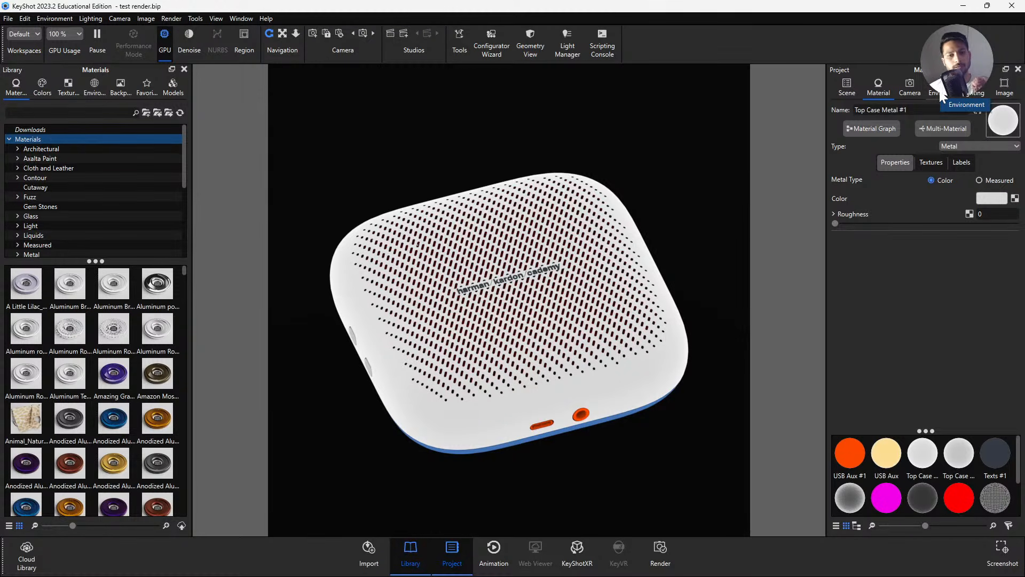
Compare the speaker's lighting under the Environment and New Environment lighting setups, ending with New Environment active.
{"action": "left_click", "coordinate": [941, 95]}
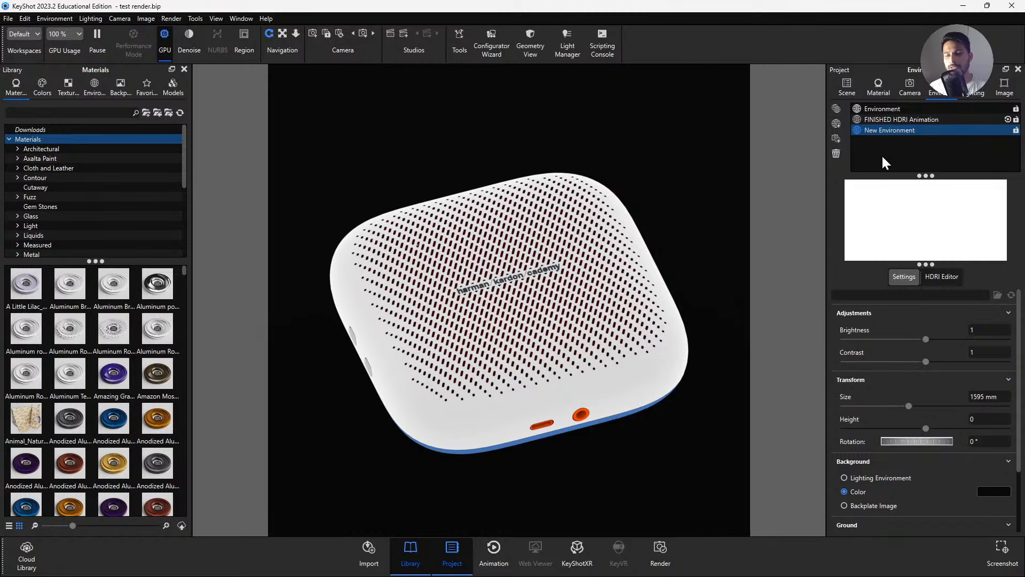
{"action": "left_click", "coordinate": [853, 88]}
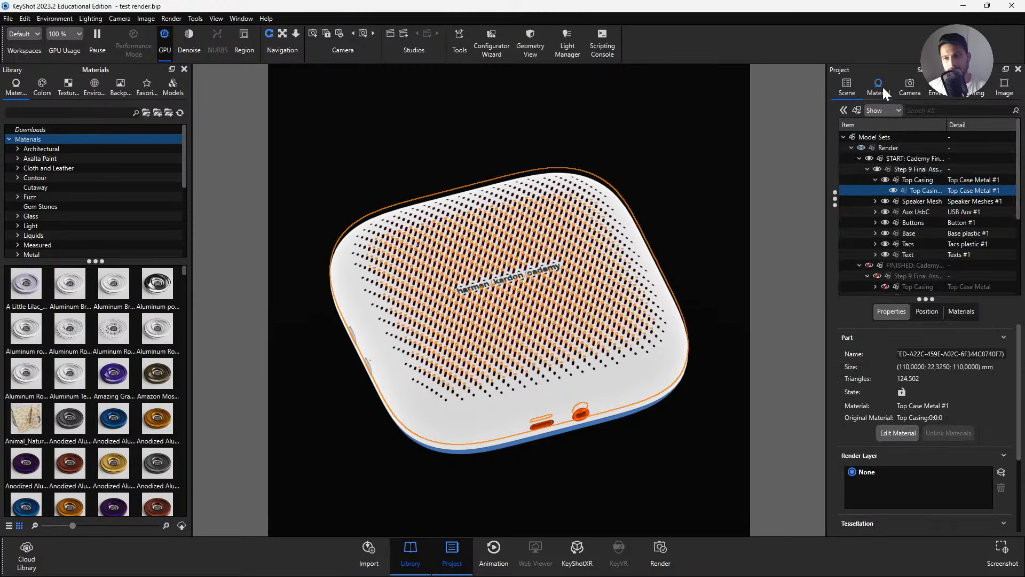
{"action": "left_click", "coordinate": [941, 94]}
{"action": "left_click", "coordinate": [882, 110]}
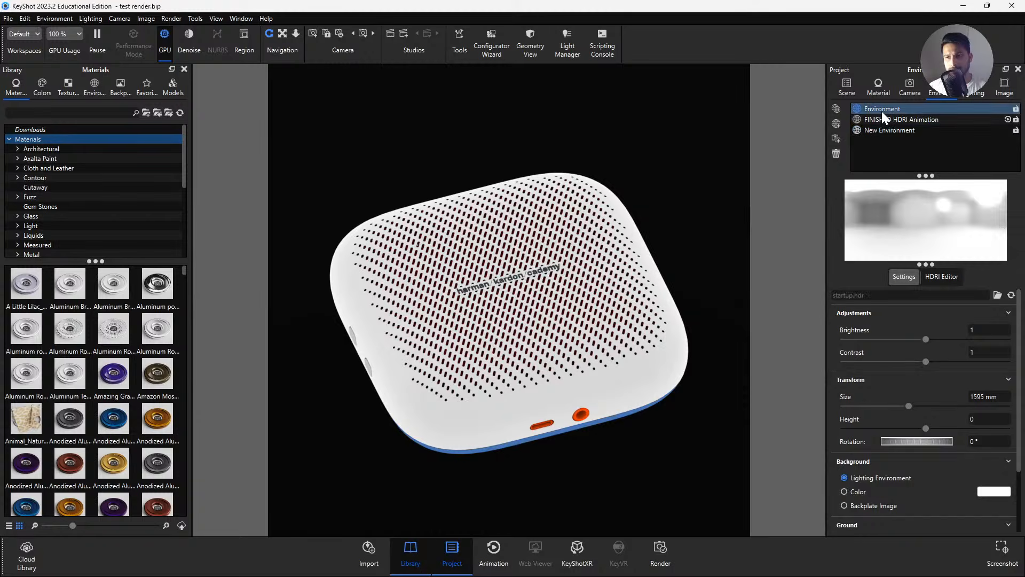
{"action": "mouse_move", "coordinate": [635, 345]}
{"action": "left_mouse_down"}
{"action": "mouse_move", "coordinate": [707, 222]}
{"action": "mouse_move", "coordinate": [643, 330]}
{"action": "left_mouse_up"}
{"action": "left_click", "coordinate": [892, 133]}
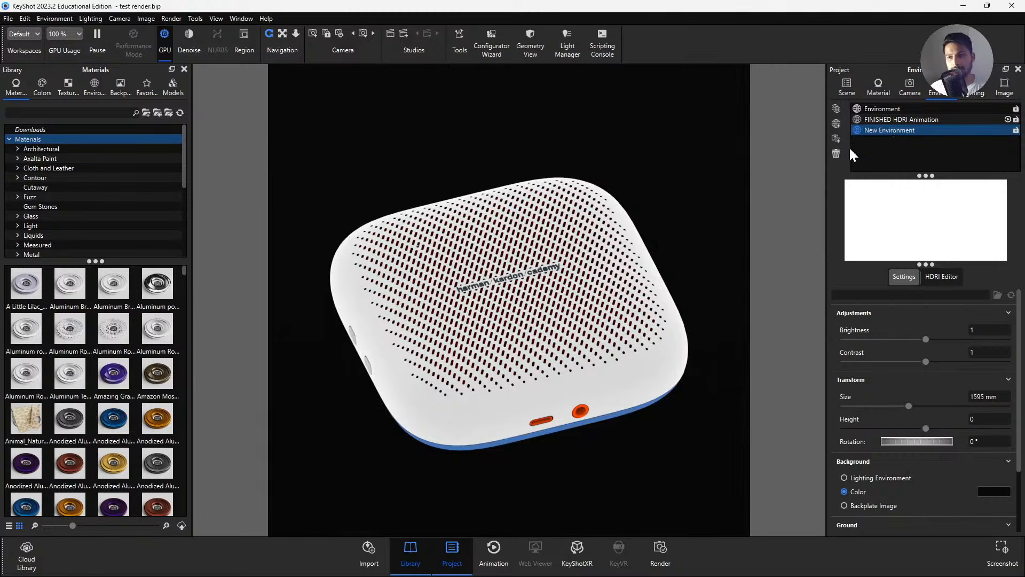
Add another environment to the project and delete it again.
{"action": "left_click", "coordinate": [837, 124]}
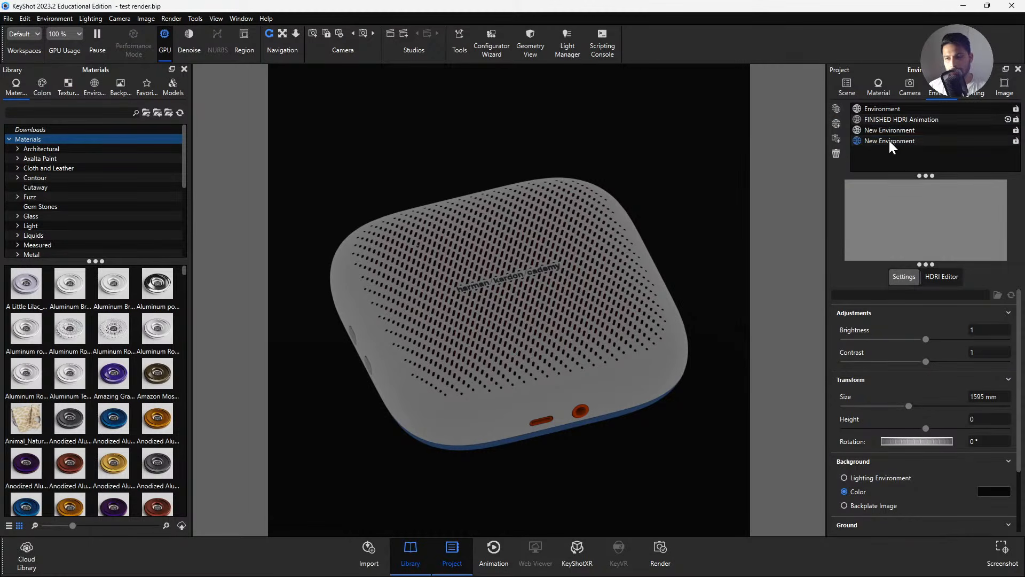
{"action": "left_click", "coordinate": [840, 155]}
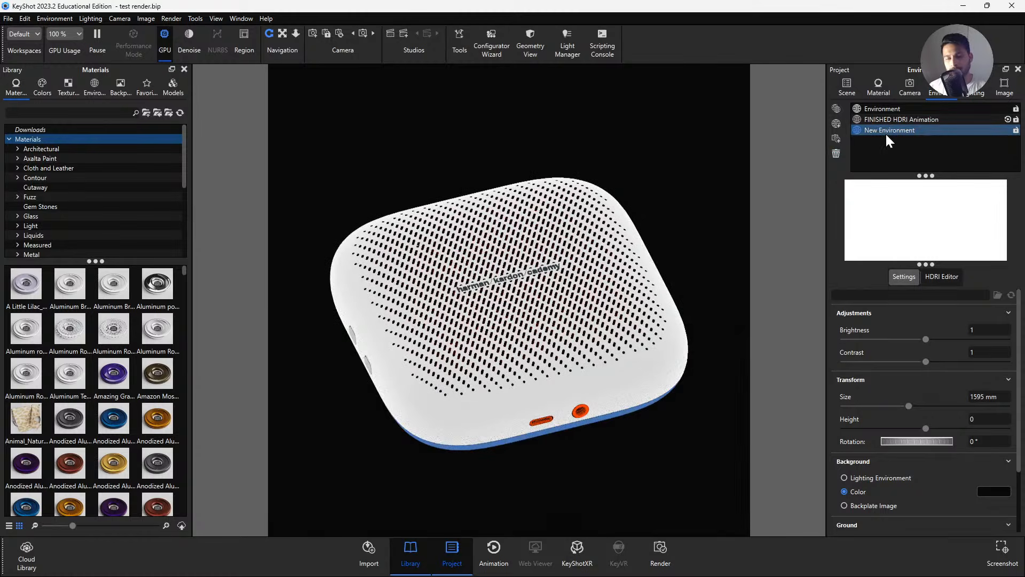
Set the HDRI background color of New Environment to black (000000).
{"action": "left_click", "coordinate": [941, 276]}
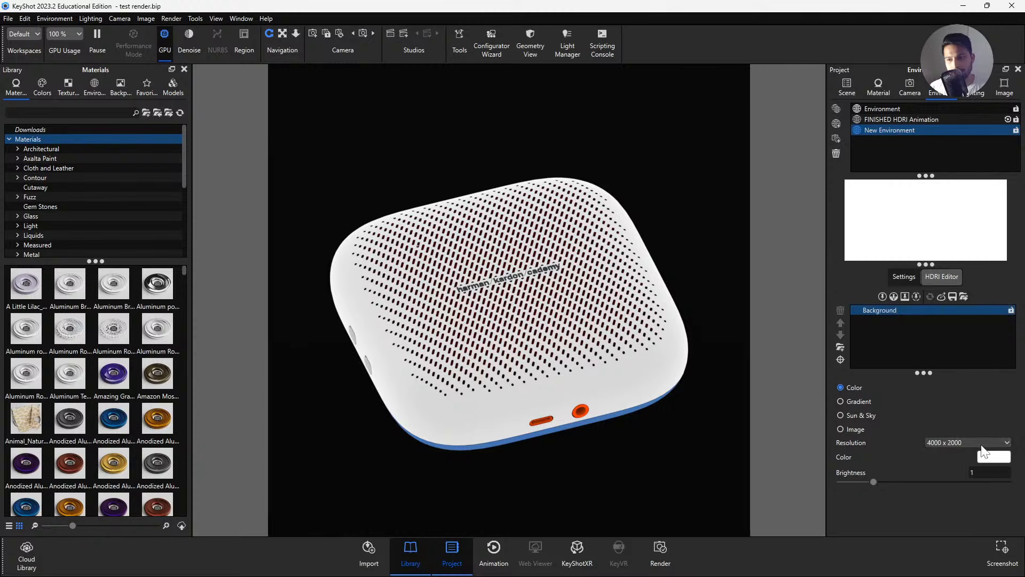
{"action": "left_click", "coordinate": [993, 456]}
{"action": "left_click_drag", "start_coordinate": [921, 351], "coordinate": [879, 423]}
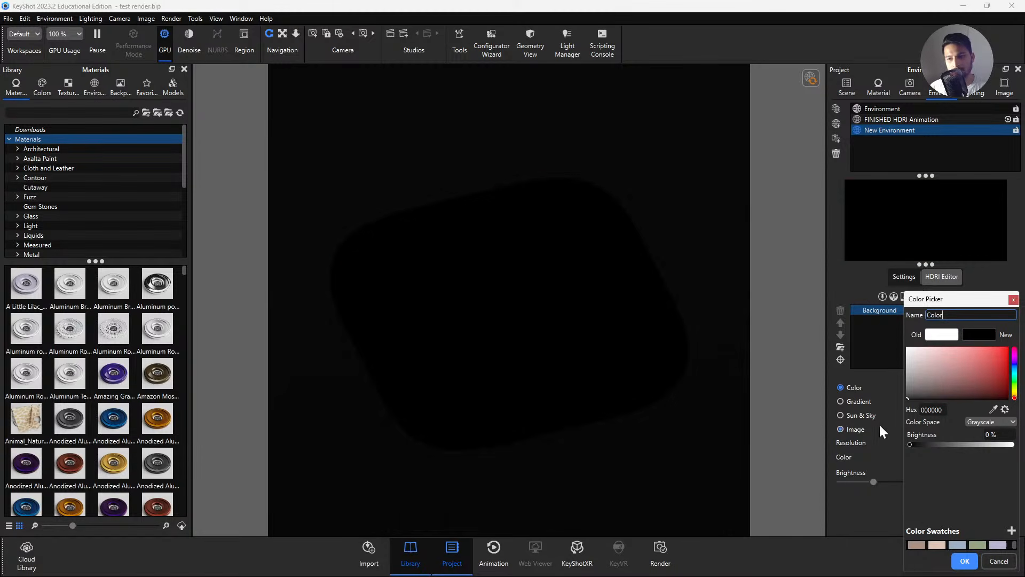
{"action": "left_click", "coordinate": [965, 561]}
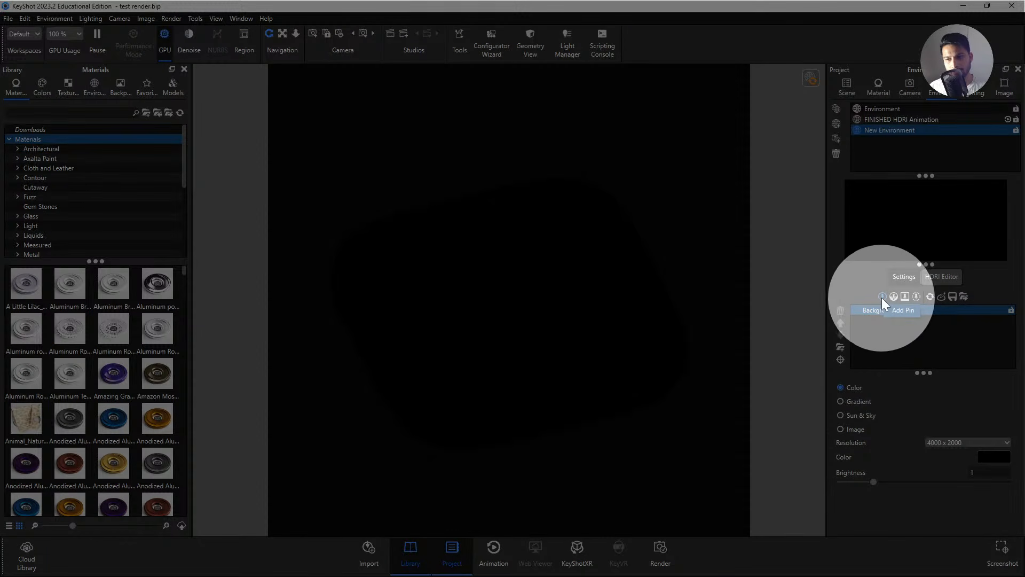
Add a circular light pin to the HDRI and position it so its highlight covers the perforated top of the speaker.
{"action": "left_click", "coordinate": [882, 297]}
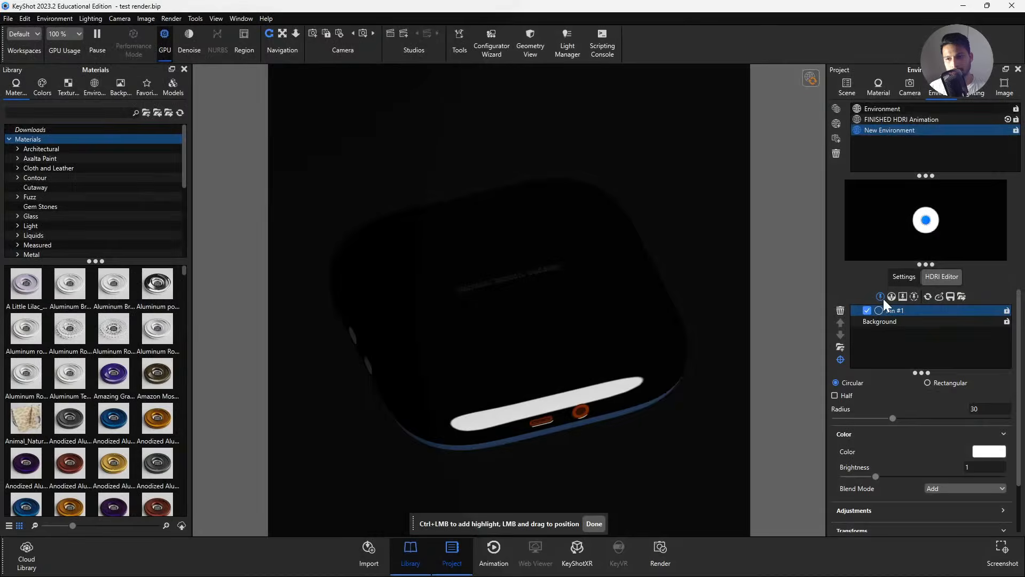
{"action": "left_click_drag", "start_coordinate": [926, 220], "coordinate": [872, 208]}
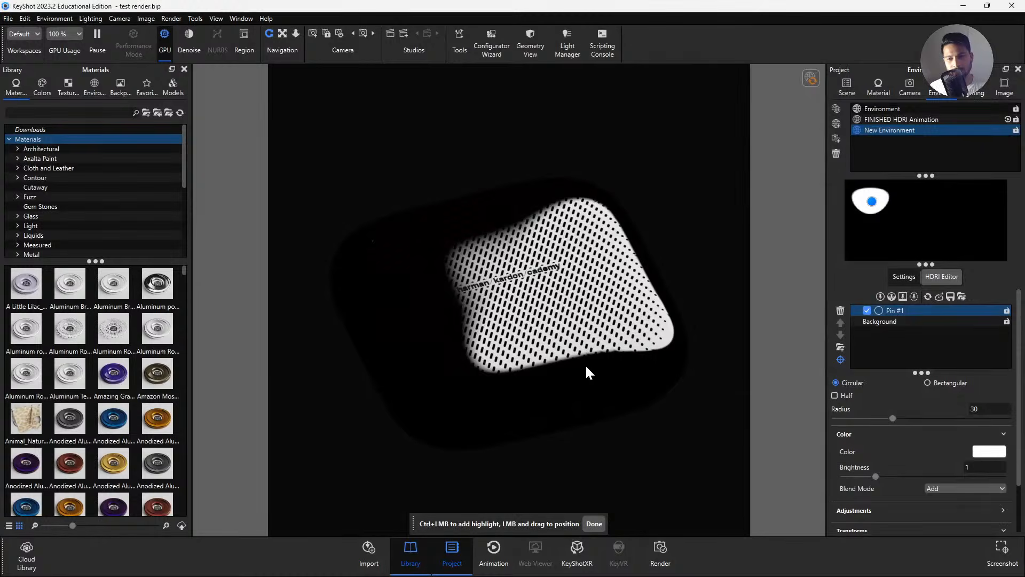
{"action": "left_click_drag", "start_coordinate": [585, 364], "coordinate": [654, 334]}
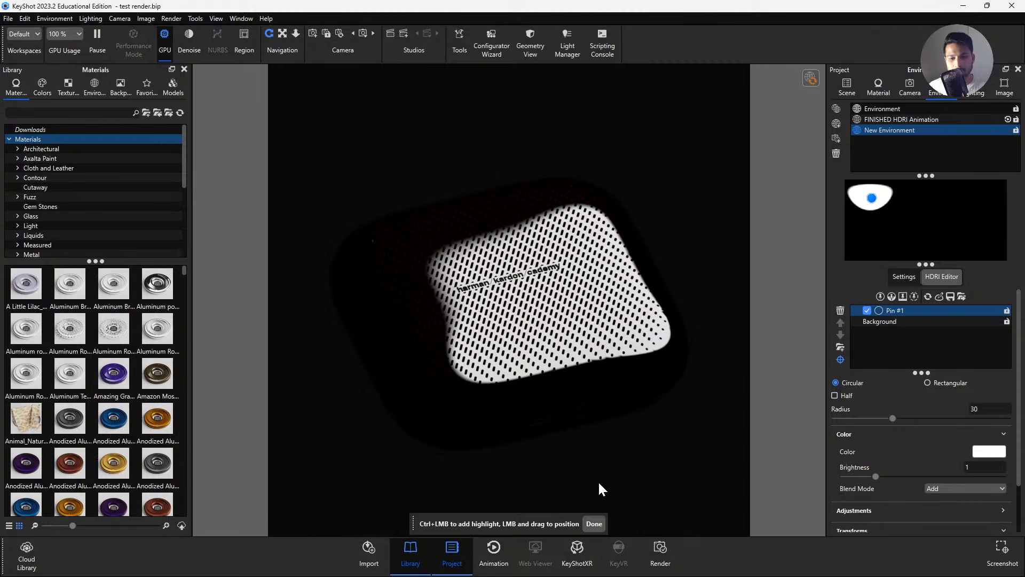
{"action": "left_click", "coordinate": [594, 524]}
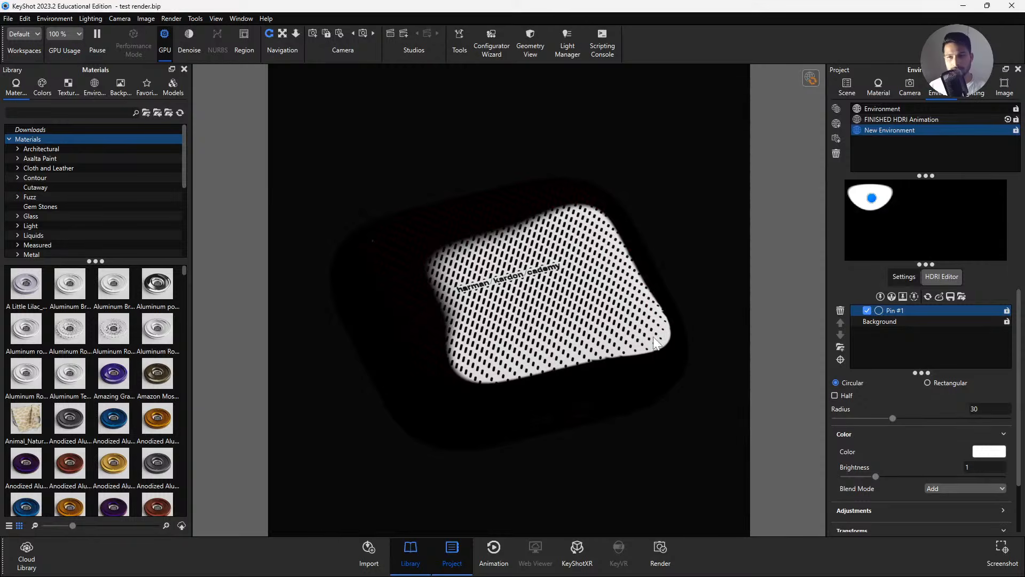
Set the roughness of the top casing's Top Case Metal #1 material to 0,1.
{"action": "double_click", "coordinate": [667, 327]}
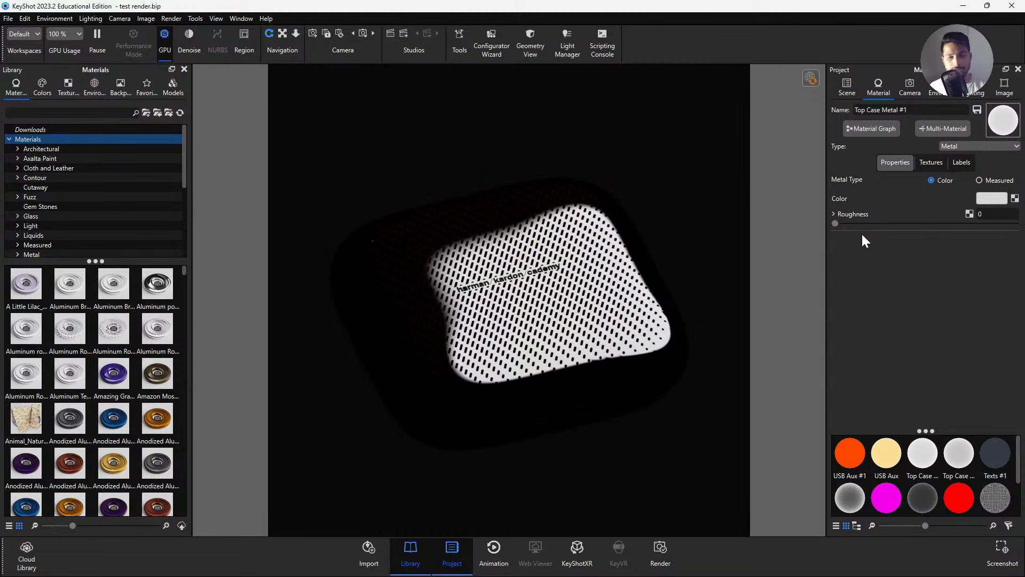
{"action": "left_click_drag", "start_coordinate": [836, 223], "coordinate": [858, 222]}
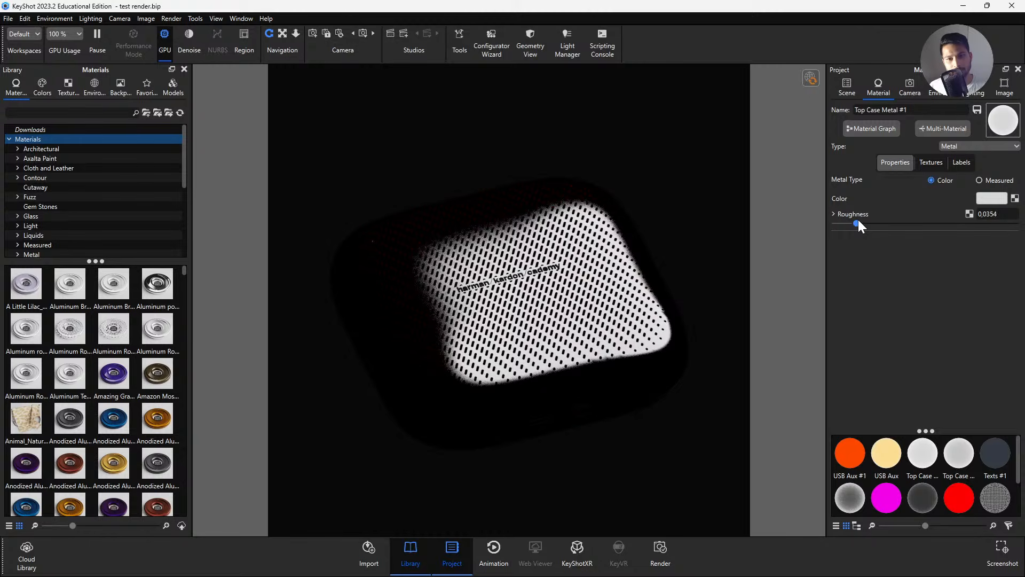
{"action": "left_click", "coordinate": [996, 214]}
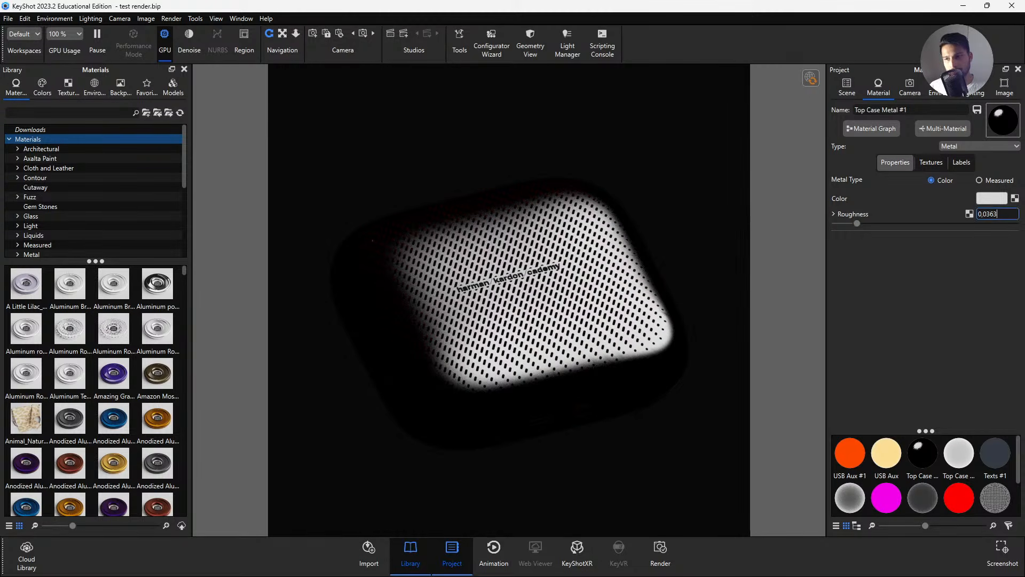
{"action": "key", "text": "BackSpace"}
{"action": "key", "text": "BackSpace"}
{"action": "key", "text": "BackSpace"}
{"action": "key", "text": "BackSpace"}
{"action": "type", "text": "1"}
{"action": "key", "text": "Return"}
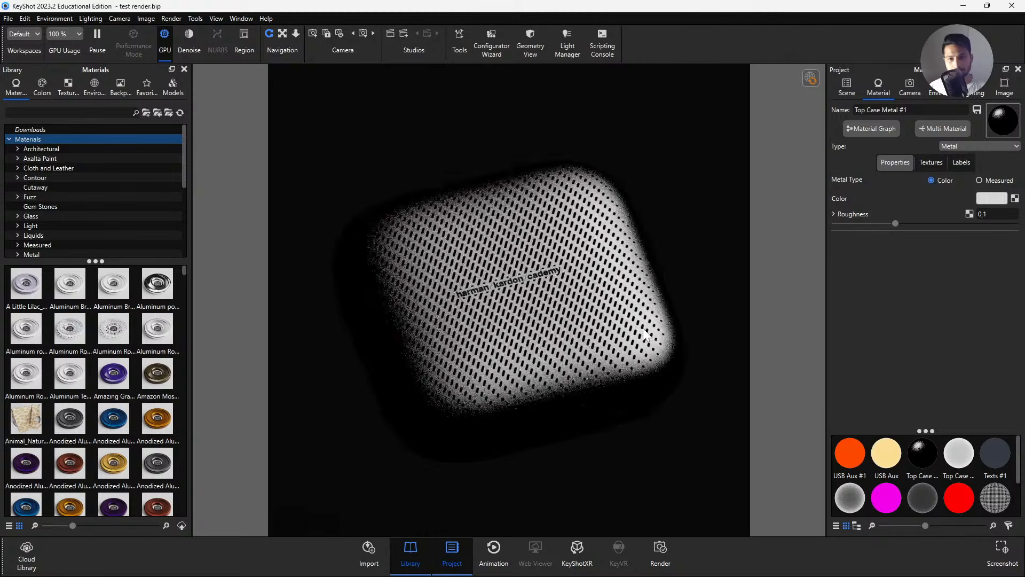
Restore the straight-down view of the speaker by activating the saved Top camera.
{"action": "left_click_drag", "start_coordinate": [644, 335], "coordinate": [625, 416]}
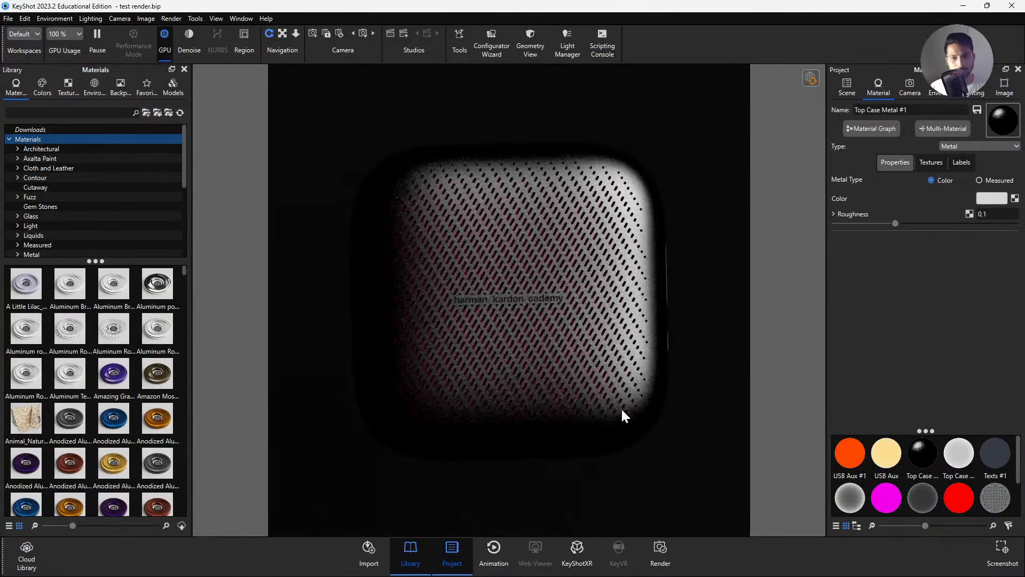
{"action": "left_click", "coordinate": [987, 213]}
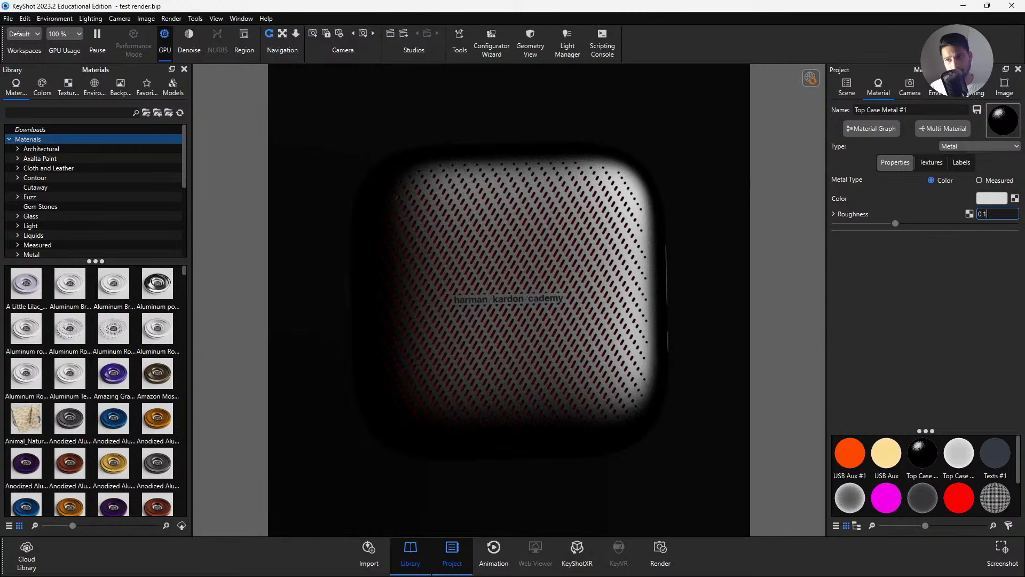
{"action": "left_click", "coordinate": [910, 87]}
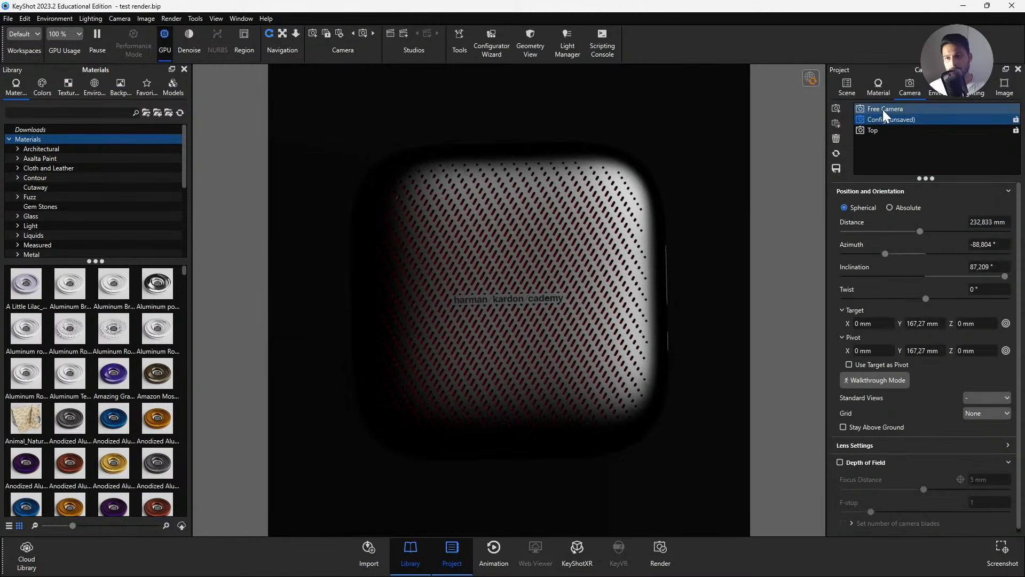
{"action": "left_click", "coordinate": [881, 120]}
{"action": "left_click", "coordinate": [877, 130]}
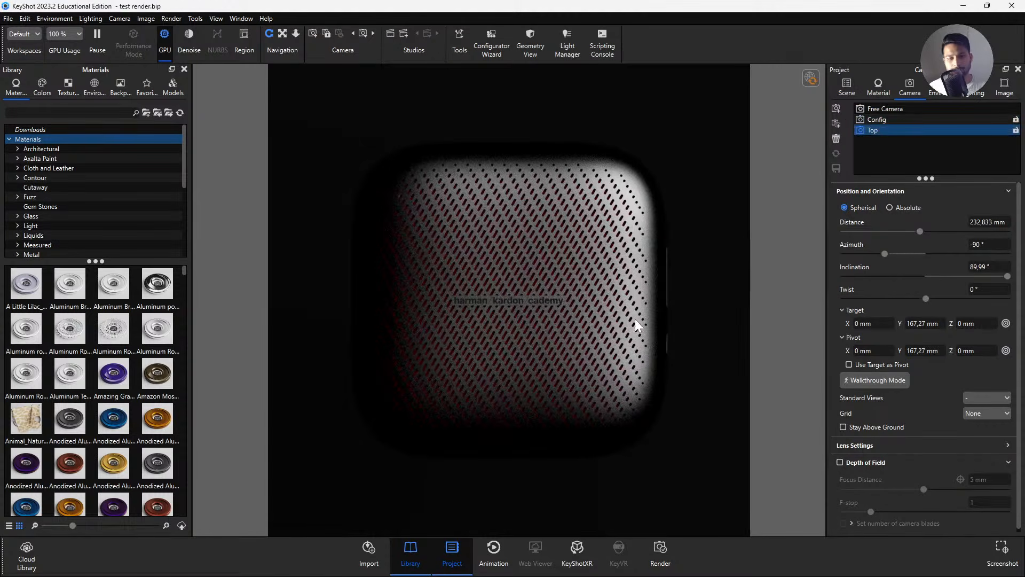
Reposition Pin #1 of New Environment so its highlight sits on the upper-right corner of the speaker's top casing.
{"action": "left_click", "coordinate": [936, 87]}
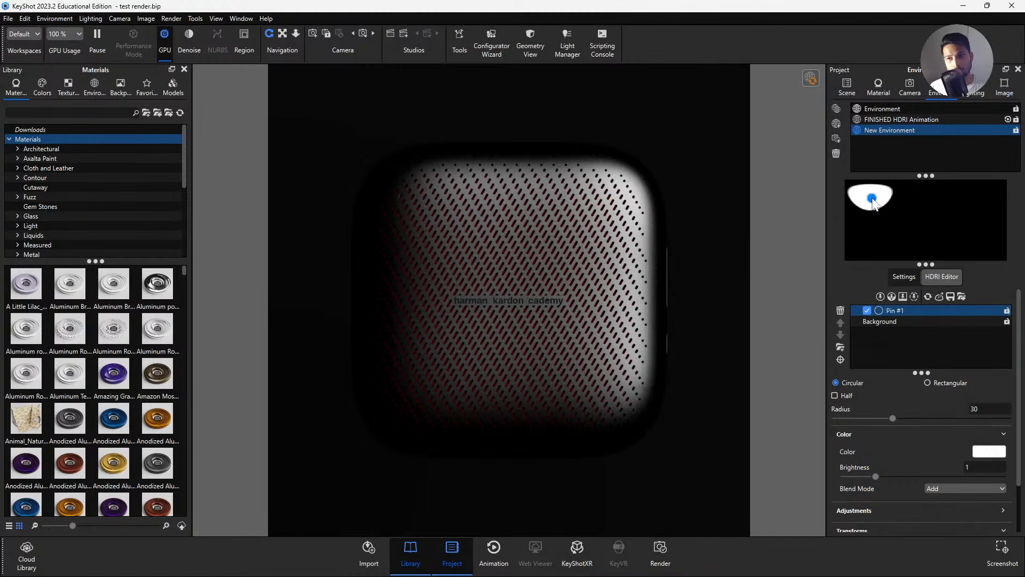
{"action": "left_click_drag", "start_coordinate": [874, 204], "coordinate": [881, 201]}
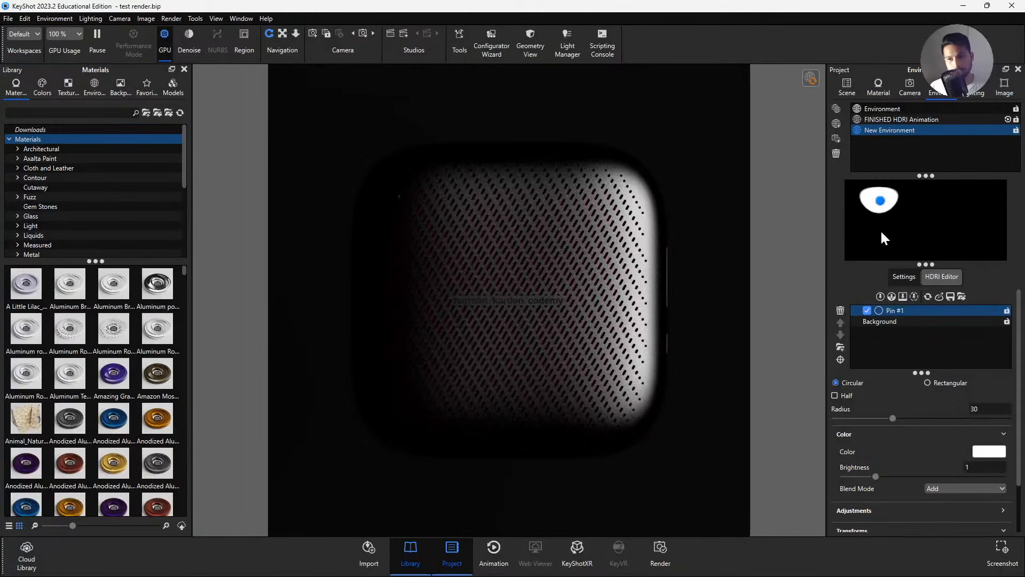
{"action": "left_click", "coordinate": [840, 359]}
{"action": "left_click", "coordinate": [639, 171]}
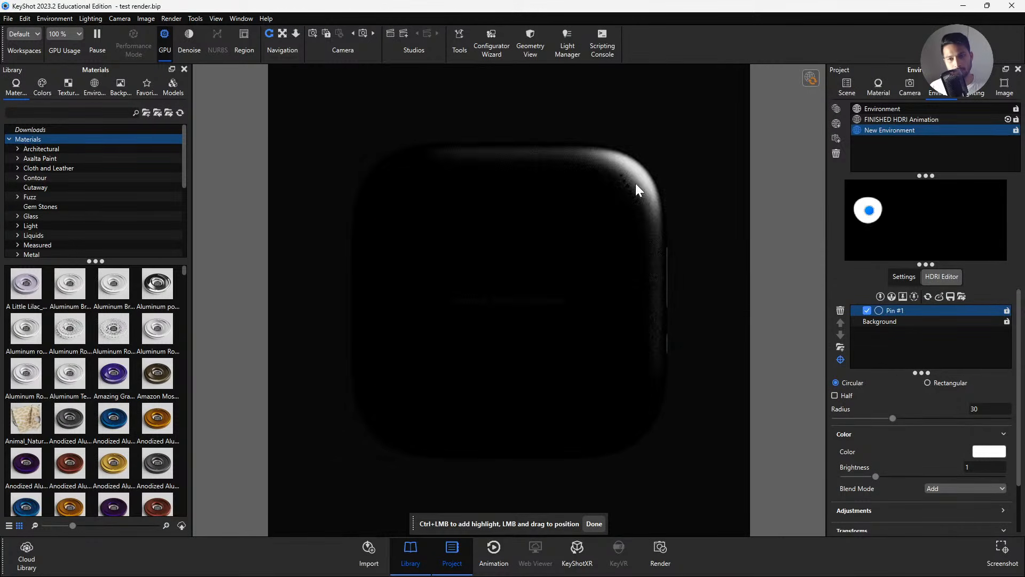
Add a second circular HDRI pin and place its highlight near the upper-right of the perforated top, spreading across the surface.
{"action": "left_click", "coordinate": [880, 297]}
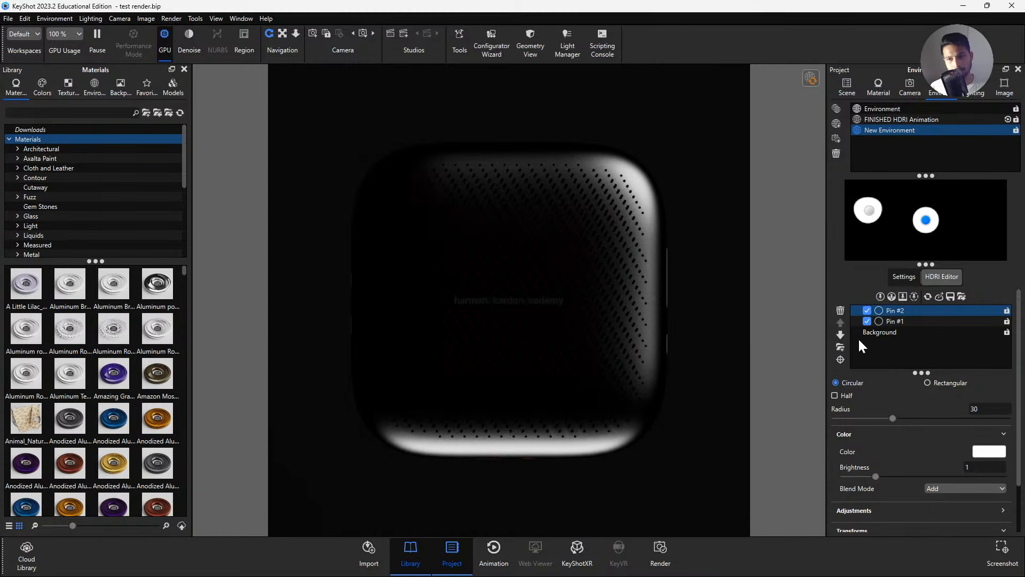
{"action": "left_click", "coordinate": [840, 359]}
{"action": "left_click", "coordinate": [562, 217]}
{"action": "left_click_drag", "start_coordinate": [562, 217], "coordinate": [602, 174]}
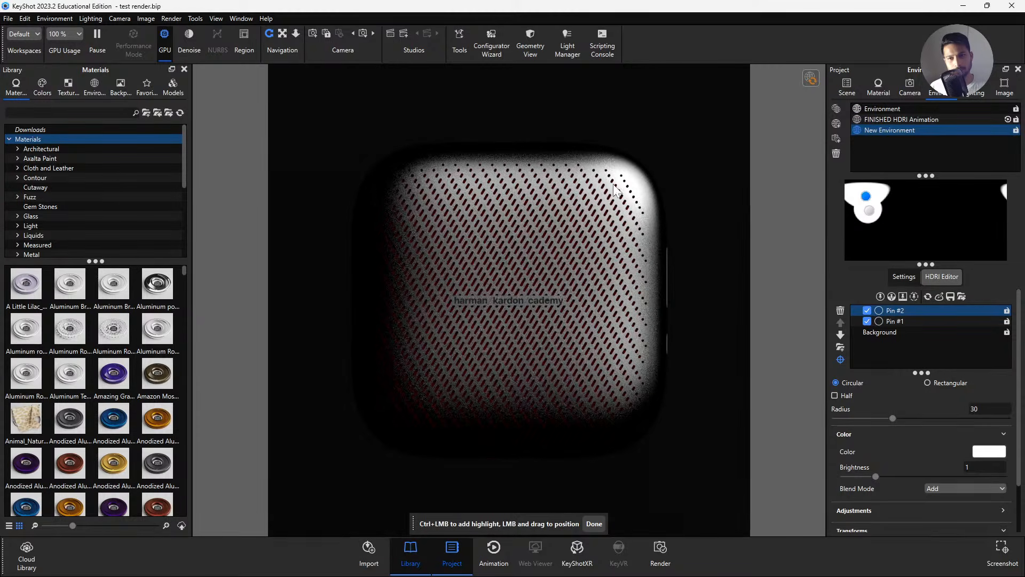
Add a third circular HDRI pin and place its highlight on the outer left edge of the speaker as a thin rim light.
{"action": "left_click", "coordinate": [879, 296]}
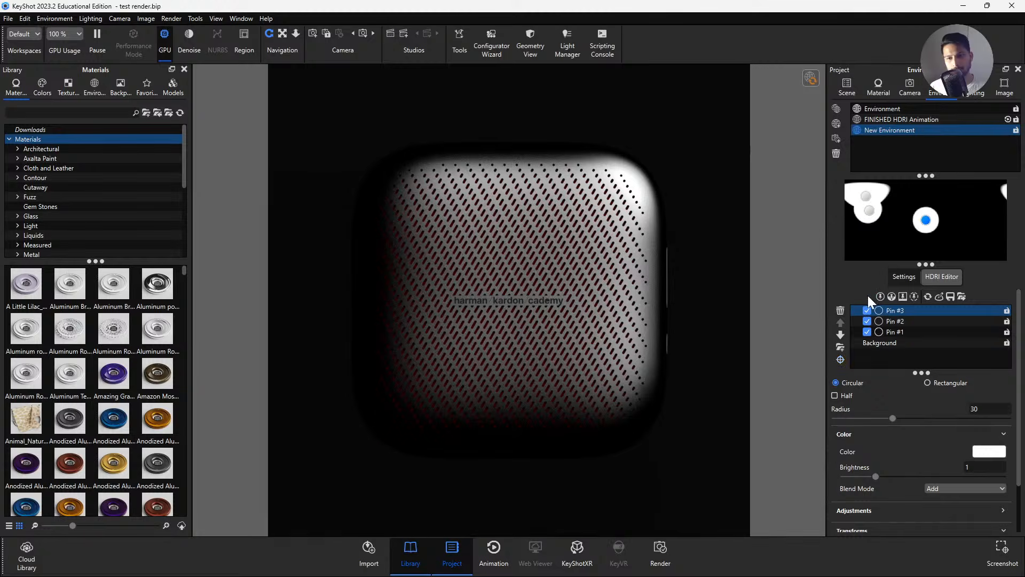
{"action": "left_click", "coordinate": [840, 359]}
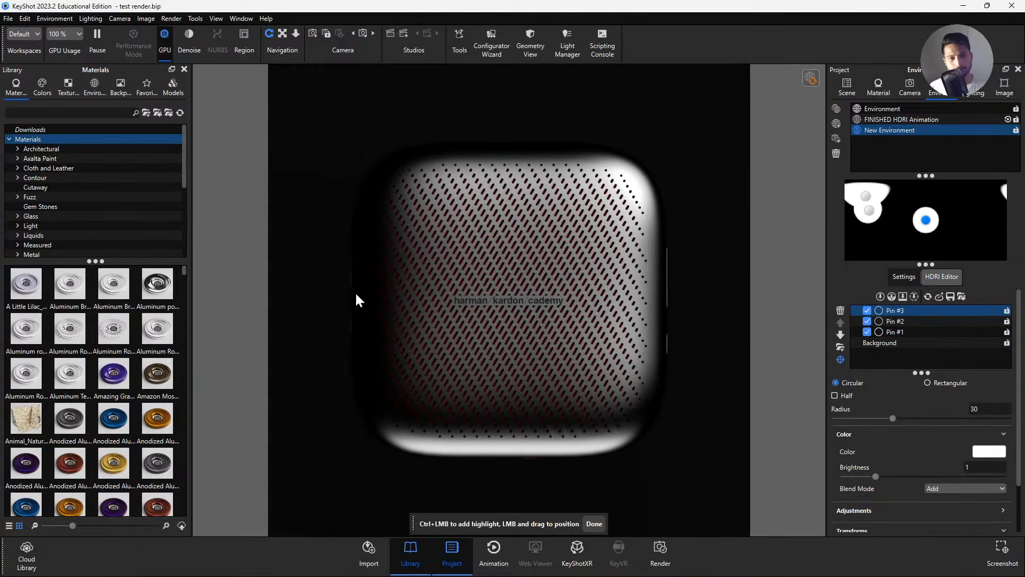
{"action": "left_click", "coordinate": [356, 300]}
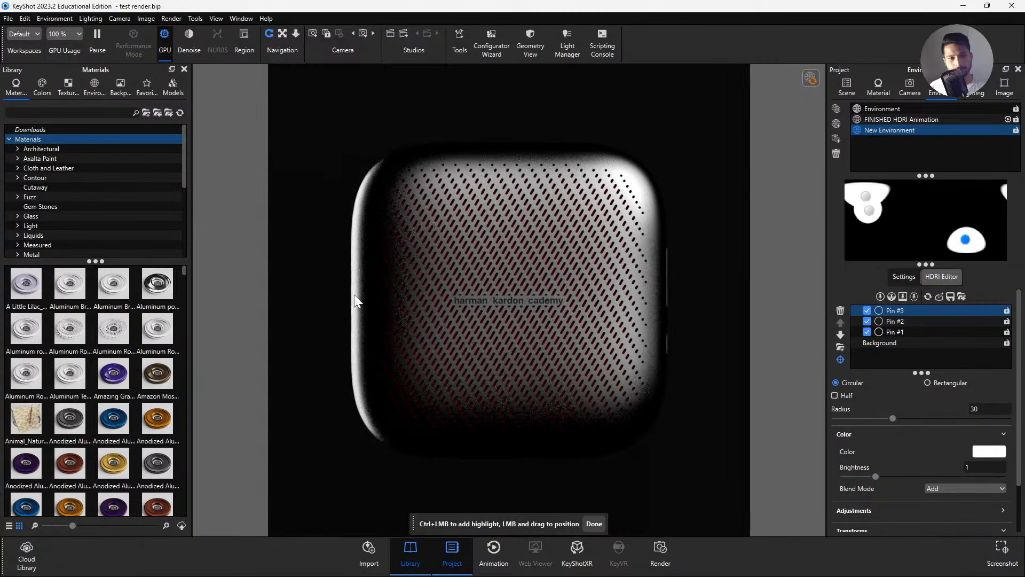
{"action": "left_click", "coordinate": [351, 297]}
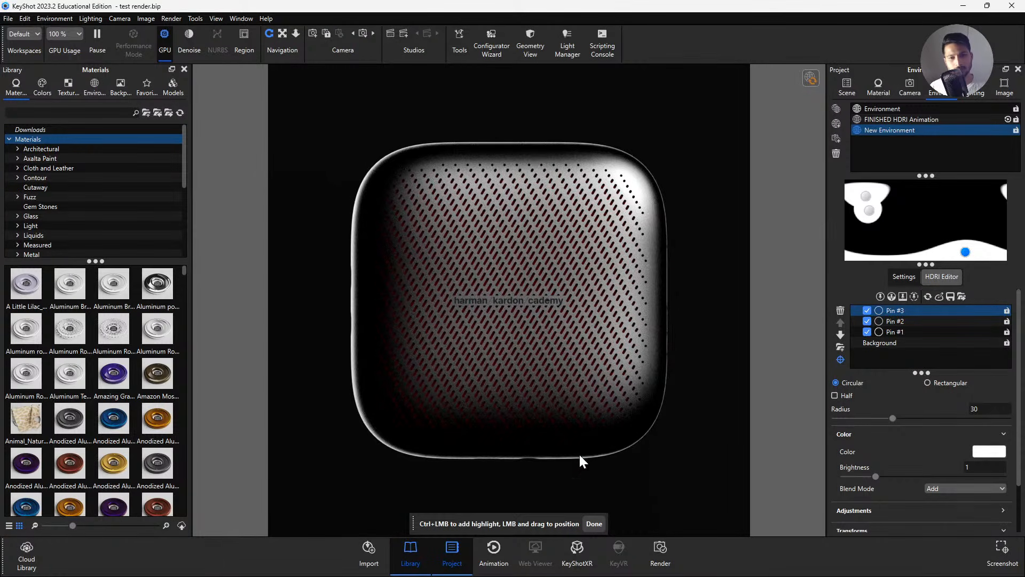
Add a fourth circular HDRI pin and place its highlight along the speaker's lower rim near the lower-left corner.
{"action": "left_click_drag", "start_coordinate": [634, 443], "coordinate": [604, 452]}
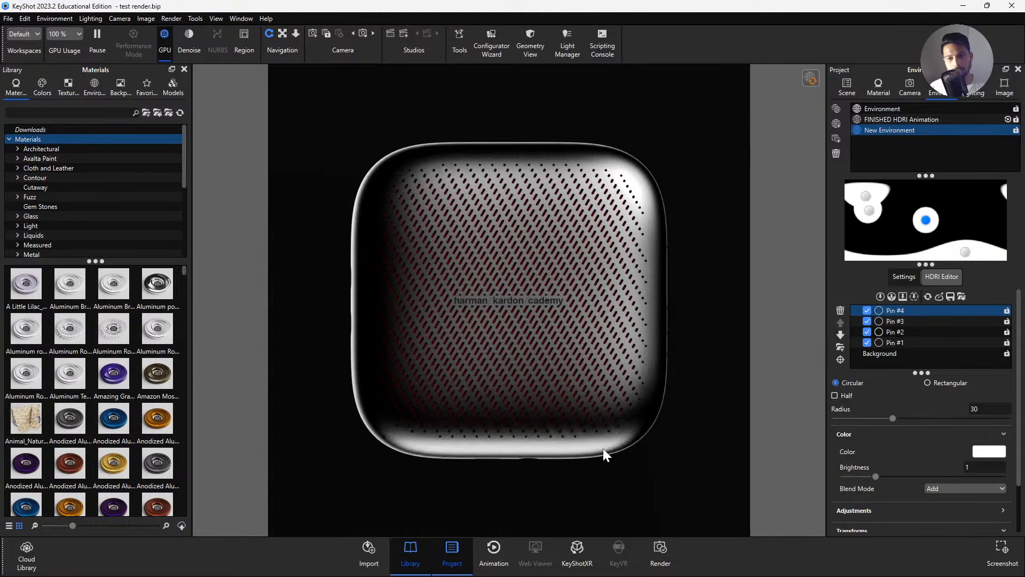
{"action": "left_click", "coordinate": [840, 359]}
{"action": "left_click_drag", "start_coordinate": [607, 446], "coordinate": [623, 446]}
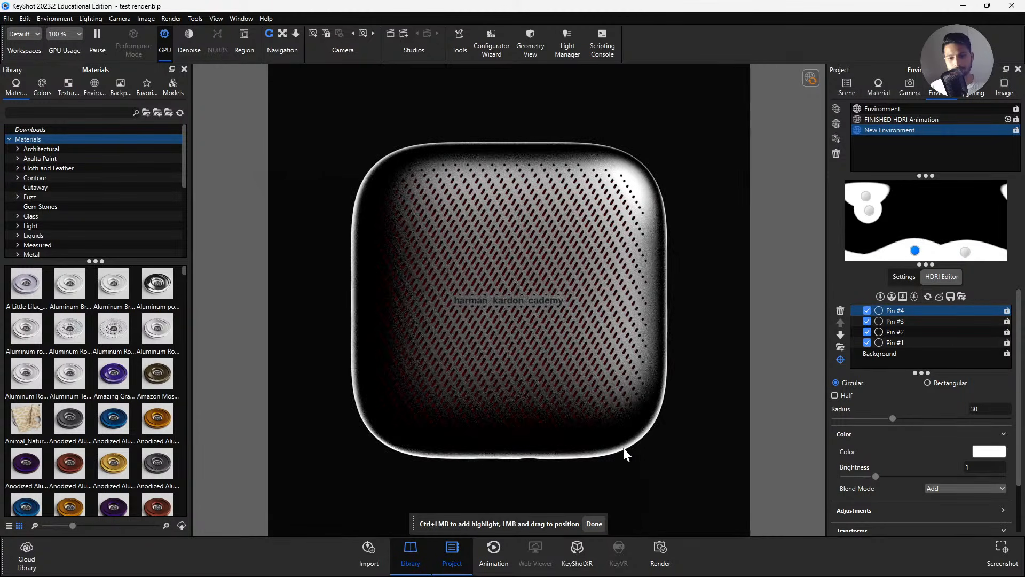
{"action": "left_click_drag", "start_coordinate": [386, 446], "coordinate": [411, 454]}
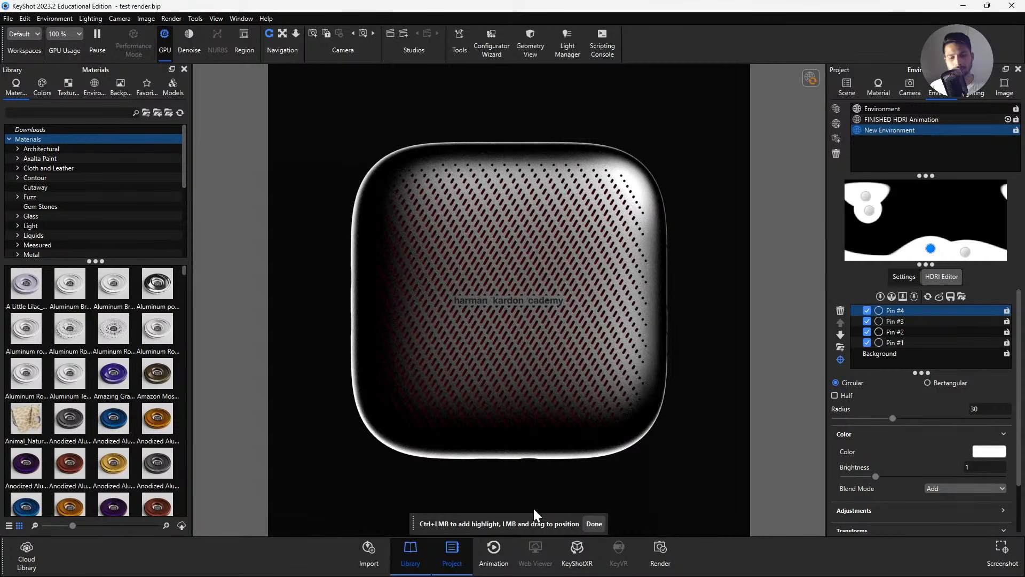
{"action": "left_click", "coordinate": [585, 522]}
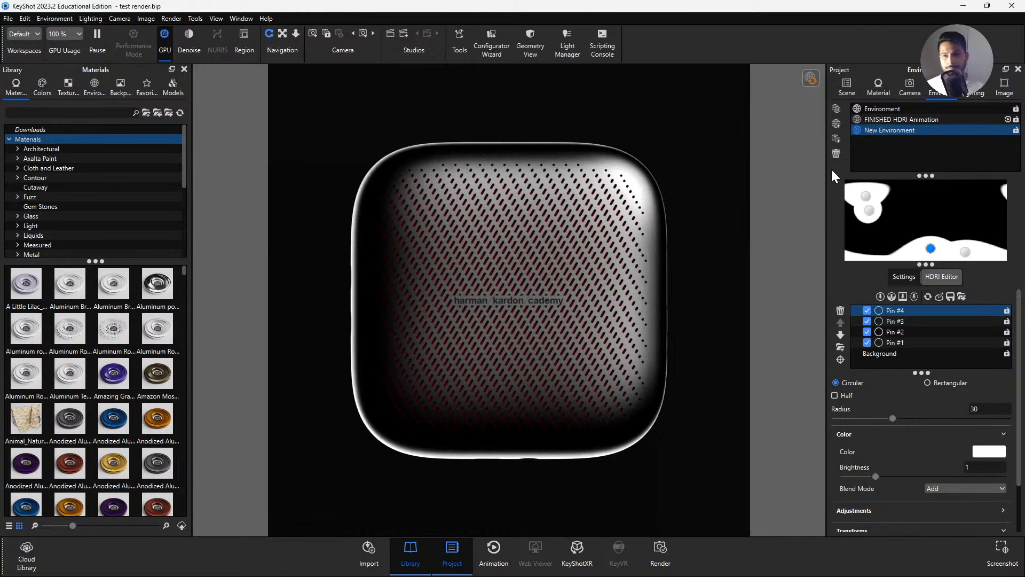
Add a fifth circular HDRI pin and position its highlight across the upper part of the perforated top.
{"action": "left_click", "coordinate": [880, 296]}
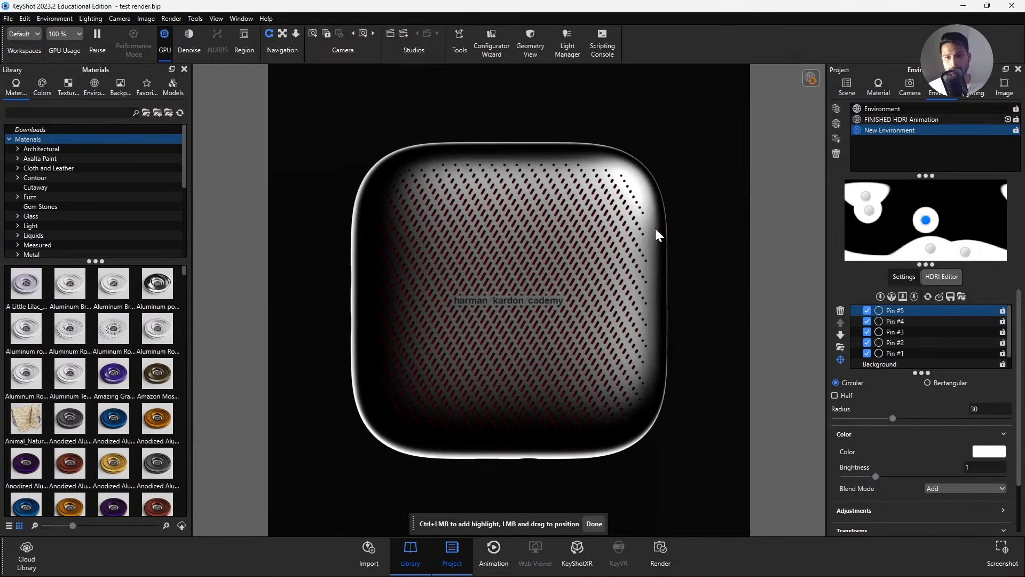
{"action": "left_click", "coordinate": [659, 210]}
{"action": "left_click_drag", "start_coordinate": [660, 213], "coordinate": [570, 188]}
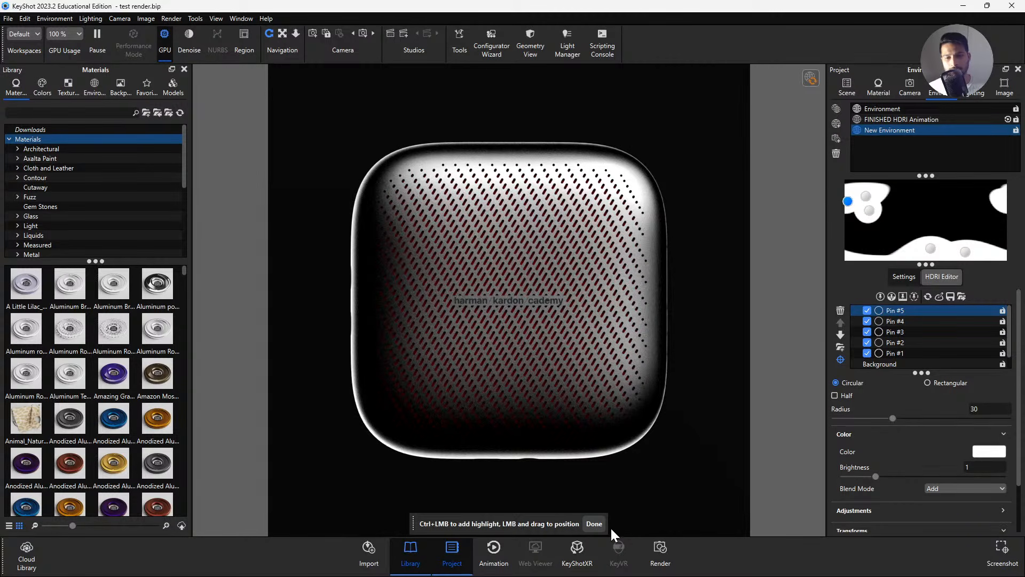
{"action": "left_click", "coordinate": [594, 524]}
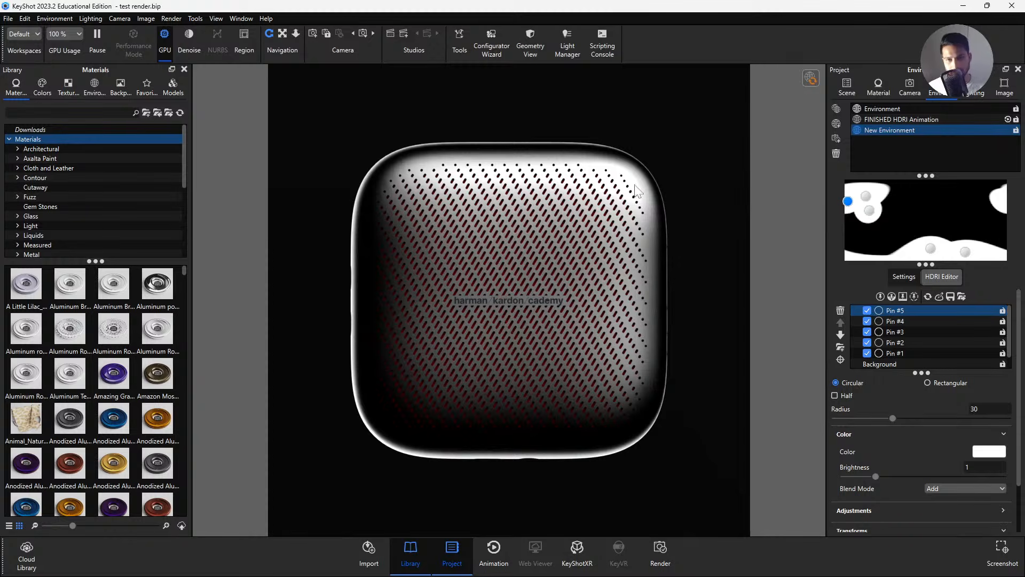
Hide the START speaker's Top Casing part to expose the speaker mesh beneath it.
{"action": "left_click", "coordinate": [843, 90]}
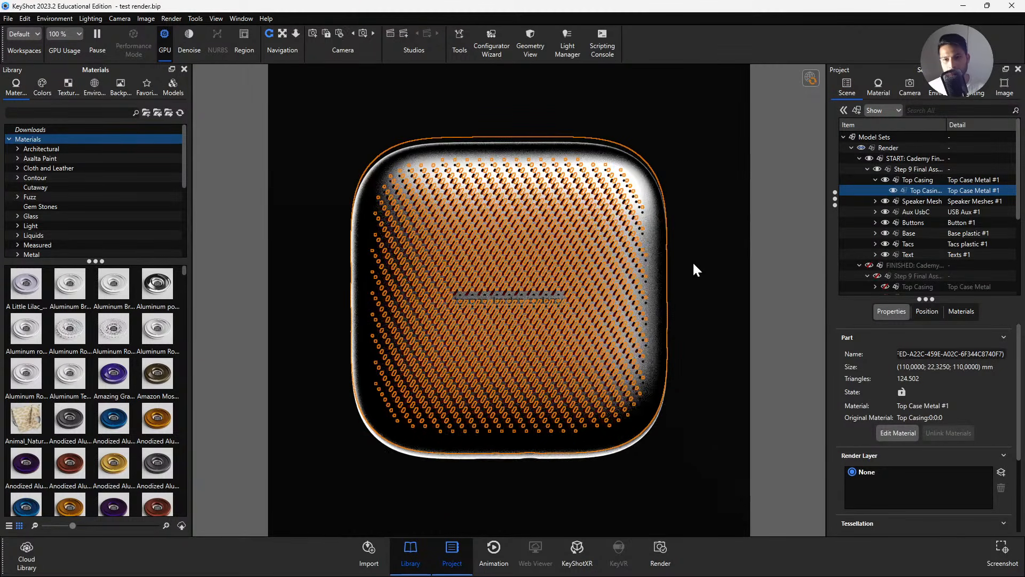
{"action": "left_click", "coordinate": [893, 190]}
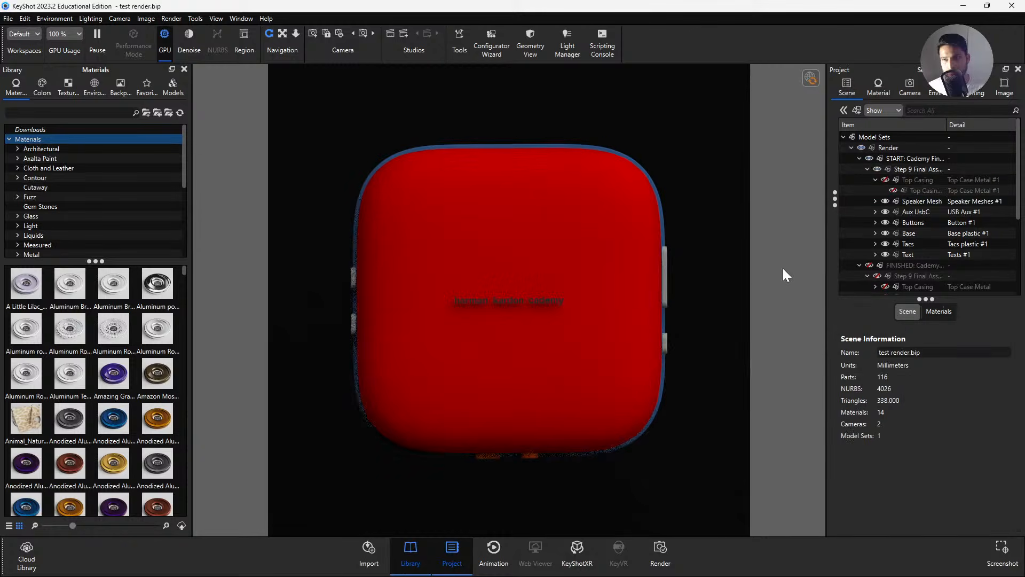
{"action": "left_click", "coordinate": [598, 246]}
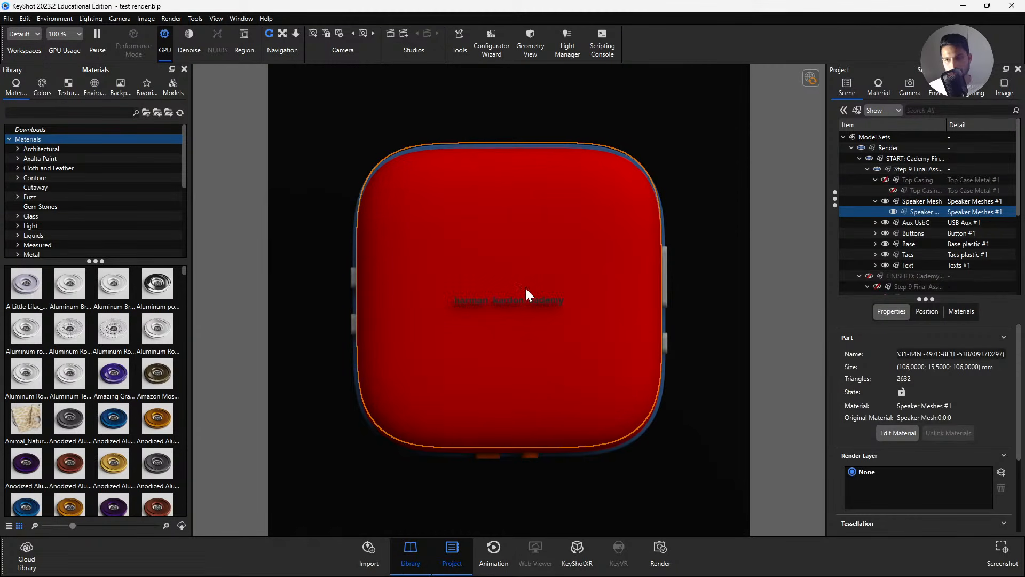
{"action": "left_click", "coordinate": [737, 241]}
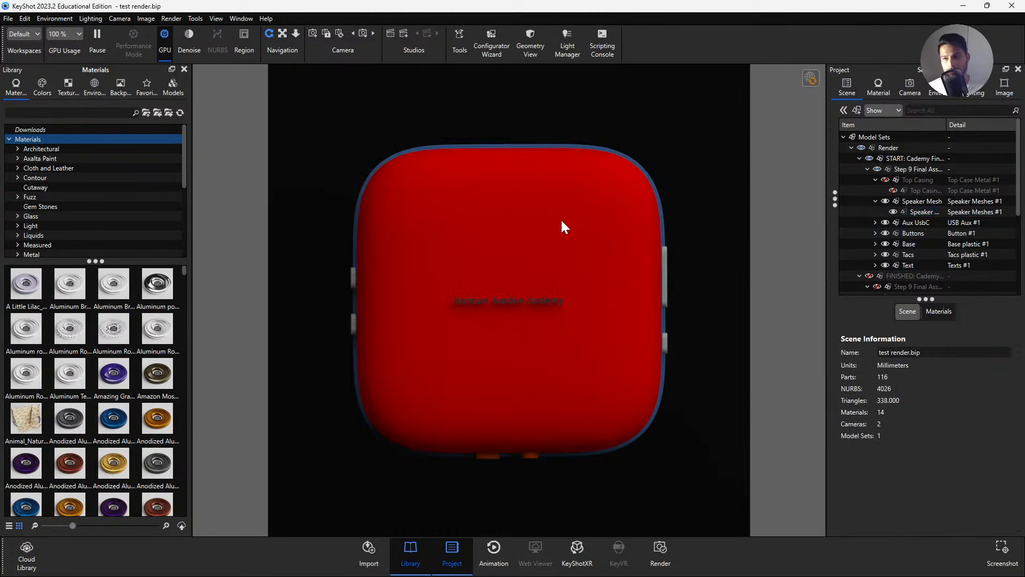
Change the Speaker Meshes #1 material type to Metal and give it a near-white color.
{"action": "double_click", "coordinate": [562, 221]}
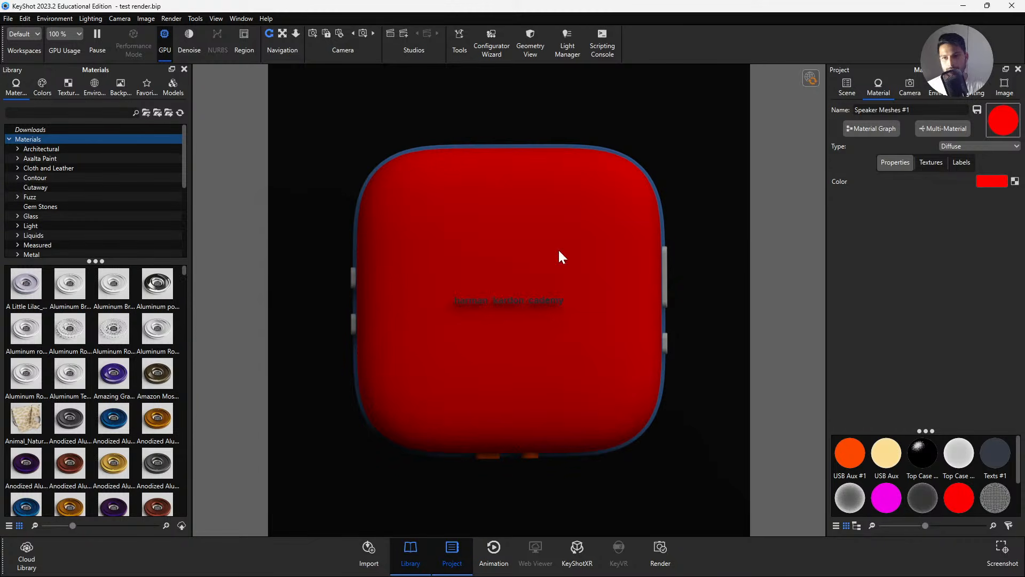
{"action": "left_click", "coordinate": [995, 146]}
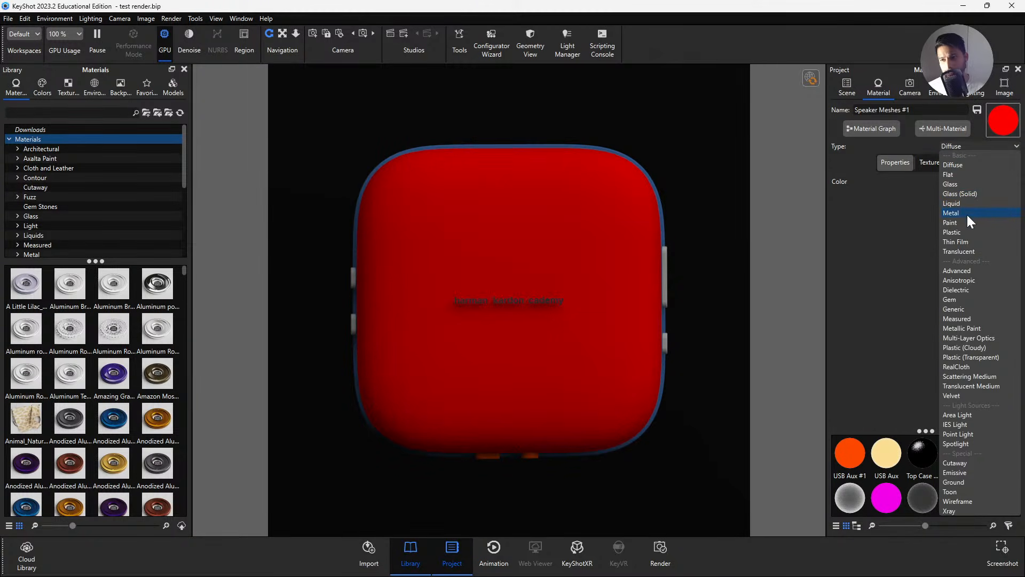
{"action": "left_click", "coordinate": [965, 213]}
{"action": "left_click", "coordinate": [986, 197]}
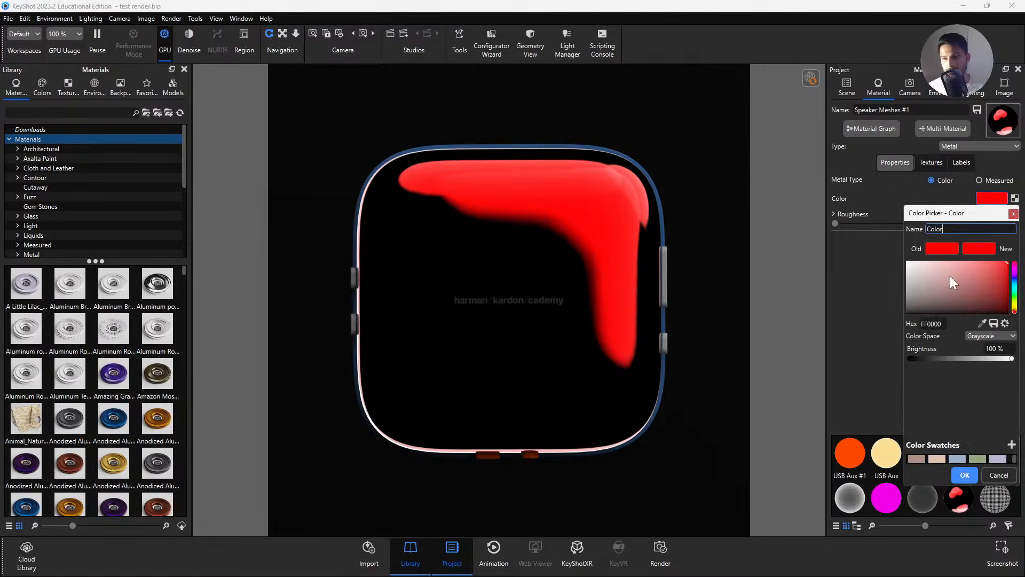
{"action": "left_click", "coordinate": [907, 272]}
{"action": "left_click", "coordinate": [969, 475]}
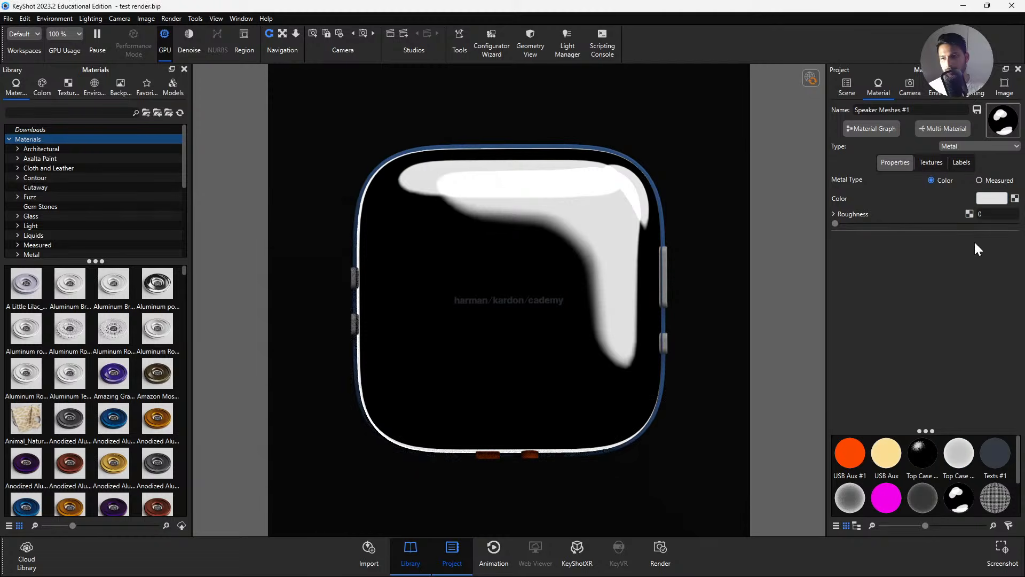
Set the roughness of the Speaker Meshes #1 metal to 0,1.
{"action": "left_click_drag", "start_coordinate": [834, 223], "coordinate": [918, 223]}
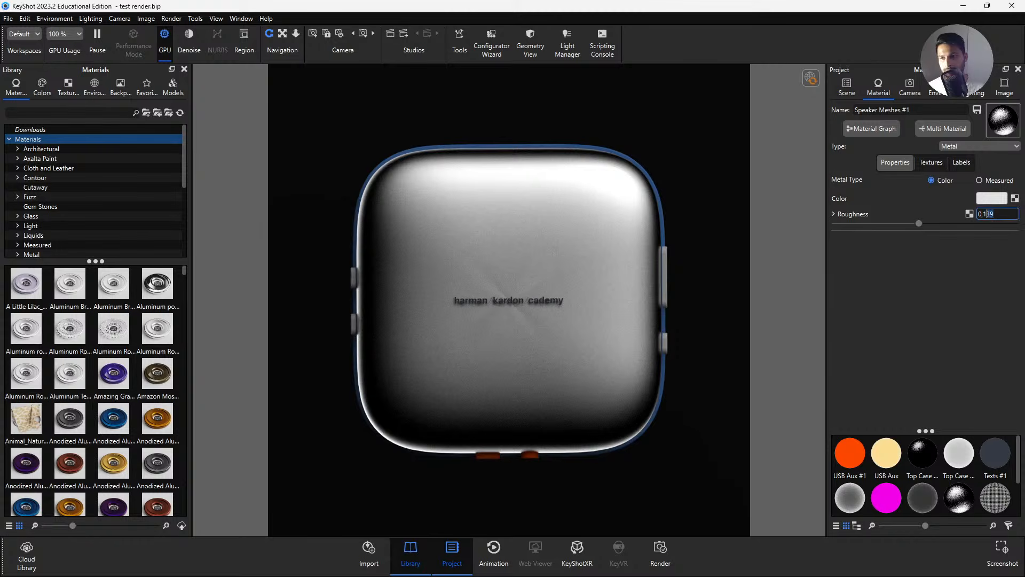
{"action": "key", "text": "Delete"}
{"action": "key", "text": "Delete"}
{"action": "key", "text": "Return"}
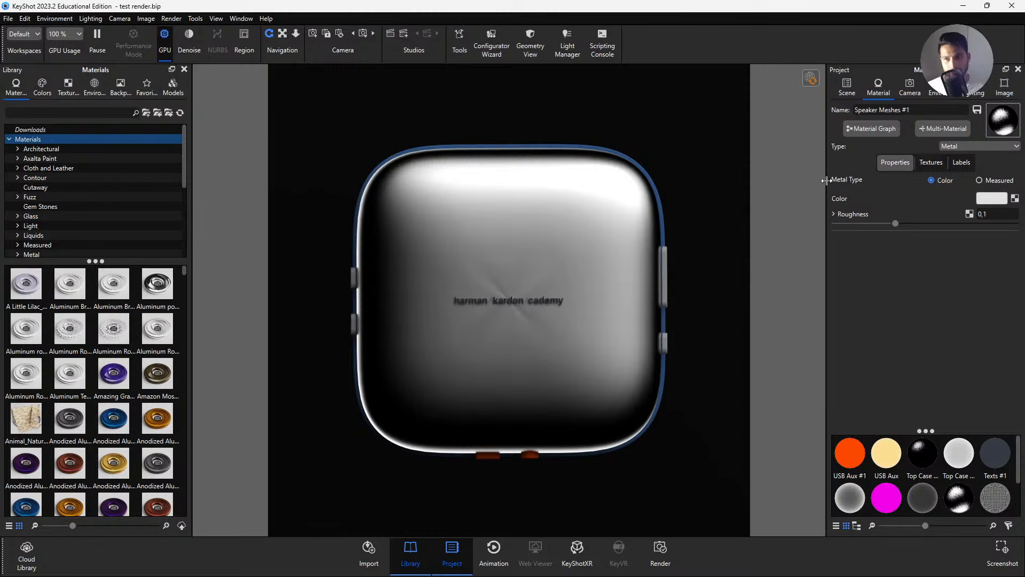
Close the material library and widen the project settings area to about half the window.
{"action": "left_click", "coordinate": [184, 70]}
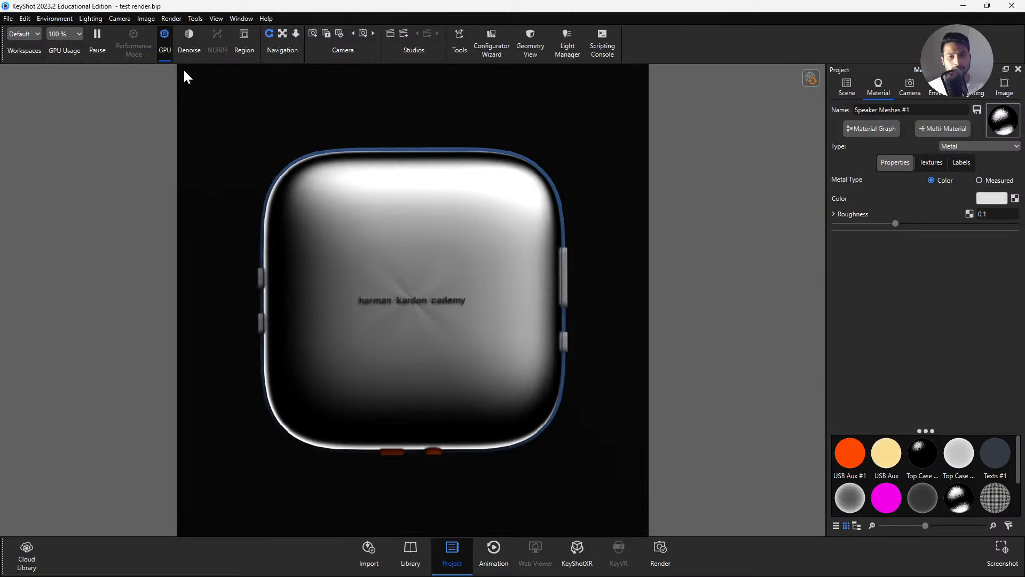
{"action": "left_click_drag", "start_coordinate": [827, 203], "coordinate": [478, 205]}
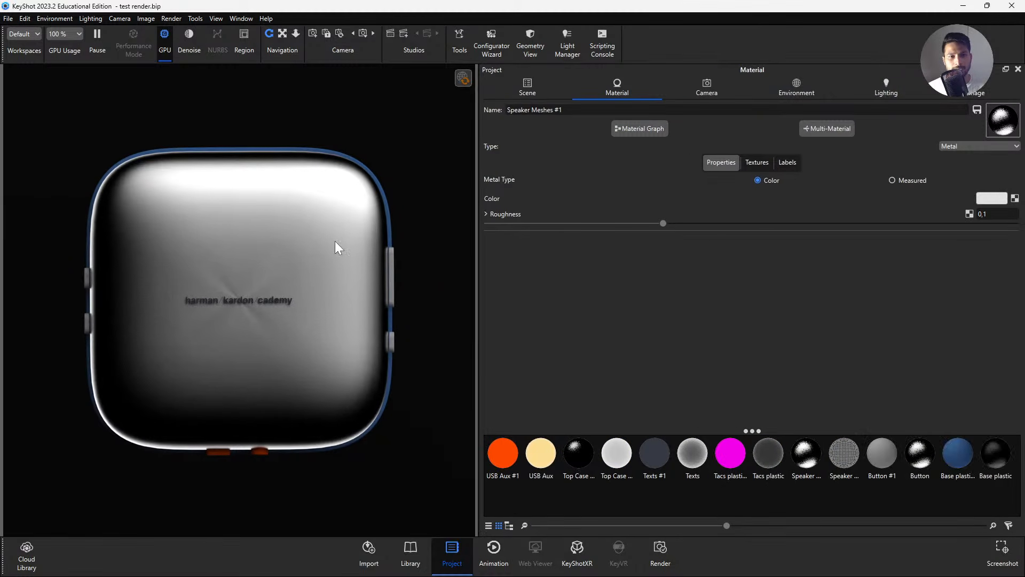
{"action": "left_click", "coordinate": [637, 130]}
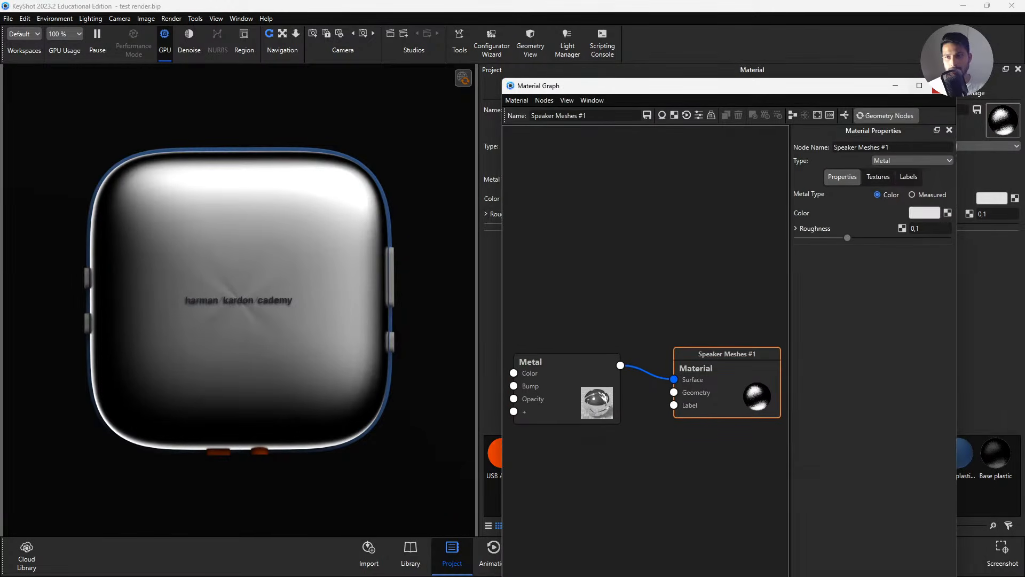
{"action": "left_click", "coordinate": [941, 87]}
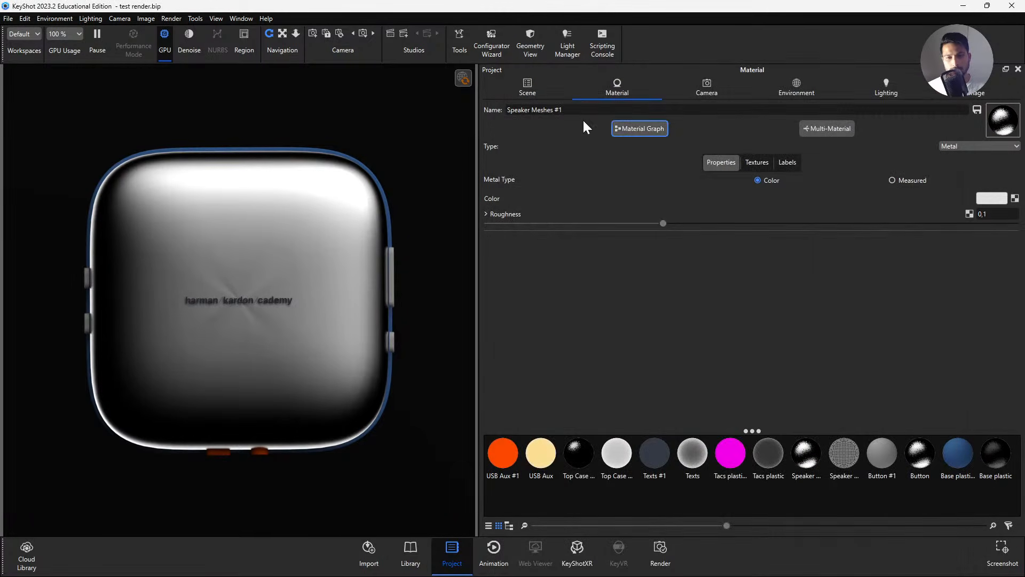
Open the Material Graph for Speaker Meshes #1, enlarge its window beside the speaker view, and center the nodes.
{"action": "left_click", "coordinate": [633, 133]}
{"action": "left_click_drag", "start_coordinate": [662, 85], "coordinate": [989, 88]}
{"action": "left_click_drag", "start_coordinate": [714, 288], "coordinate": [677, 566]}
{"action": "left_click_drag", "start_coordinate": [512, 247], "coordinate": [420, 247]}
{"action": "left_click_drag", "start_coordinate": [708, 317], "coordinate": [755, 295]}
{"action": "left_click_drag", "start_coordinate": [603, 314], "coordinate": [657, 305]}
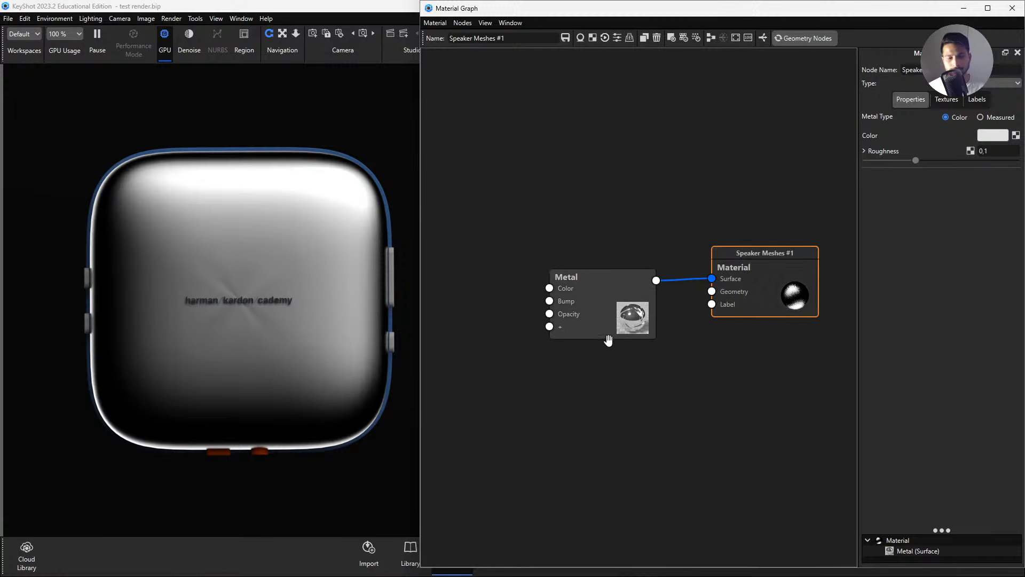
Add a Mesh texture node to the Speaker Meshes #1 graph, connect it to the Metal node's Opacity input, and arrange the nodes.
{"action": "right_click", "coordinate": [490, 130]}
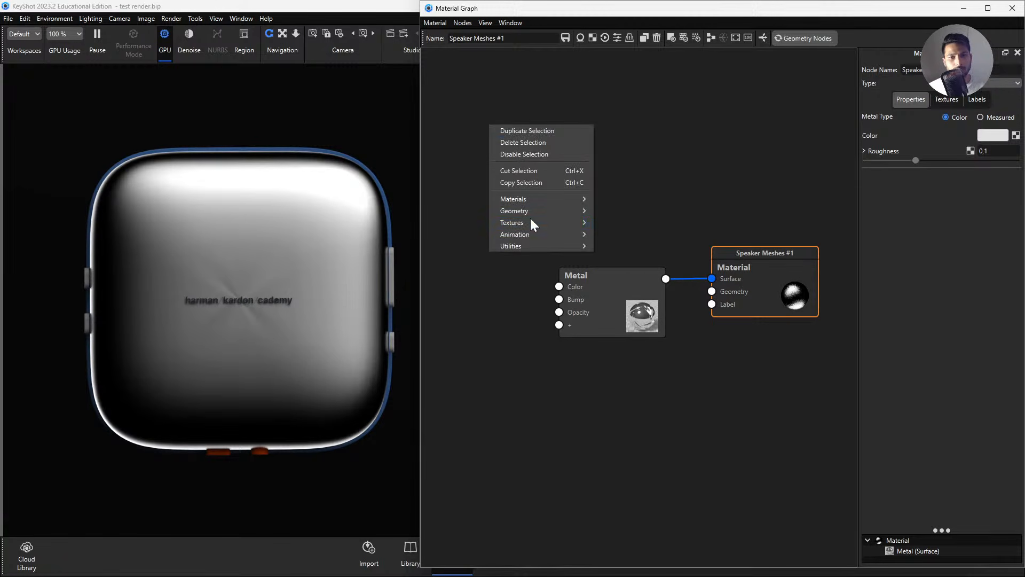
{"action": "mouse_move", "coordinate": [530, 222]}
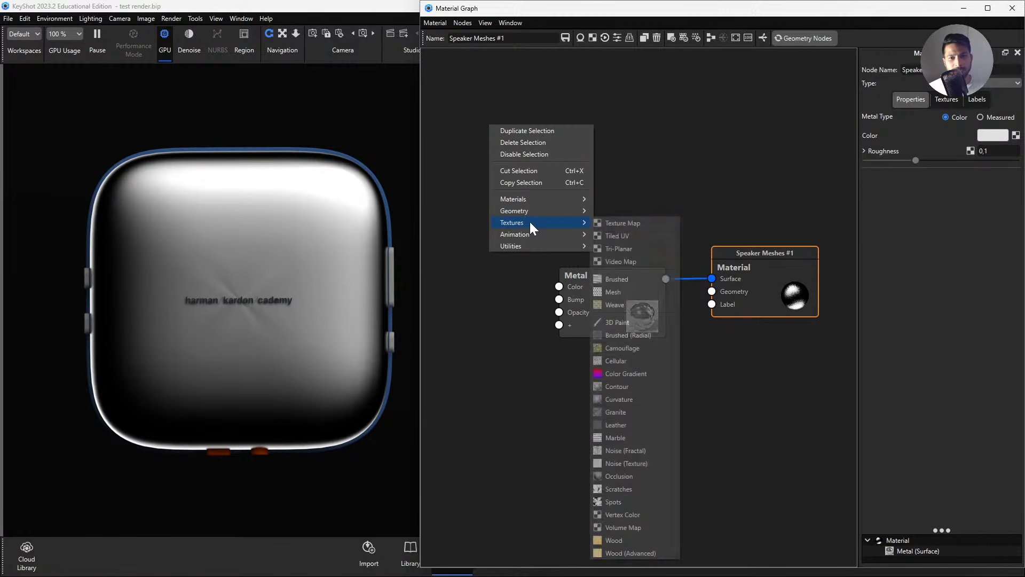
{"action": "left_click", "coordinate": [621, 292]}
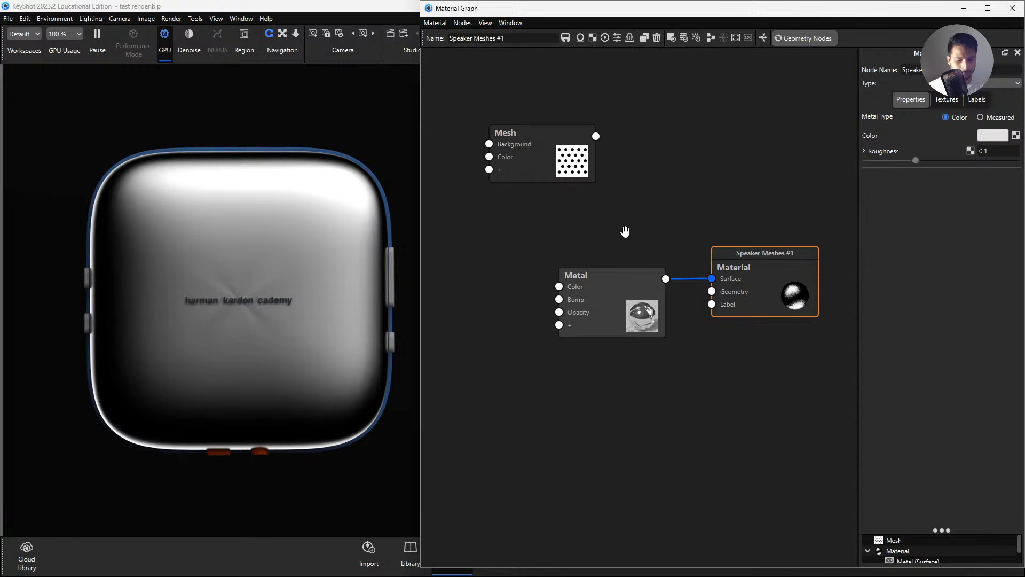
{"action": "left_click_drag", "start_coordinate": [553, 154], "coordinate": [495, 247]}
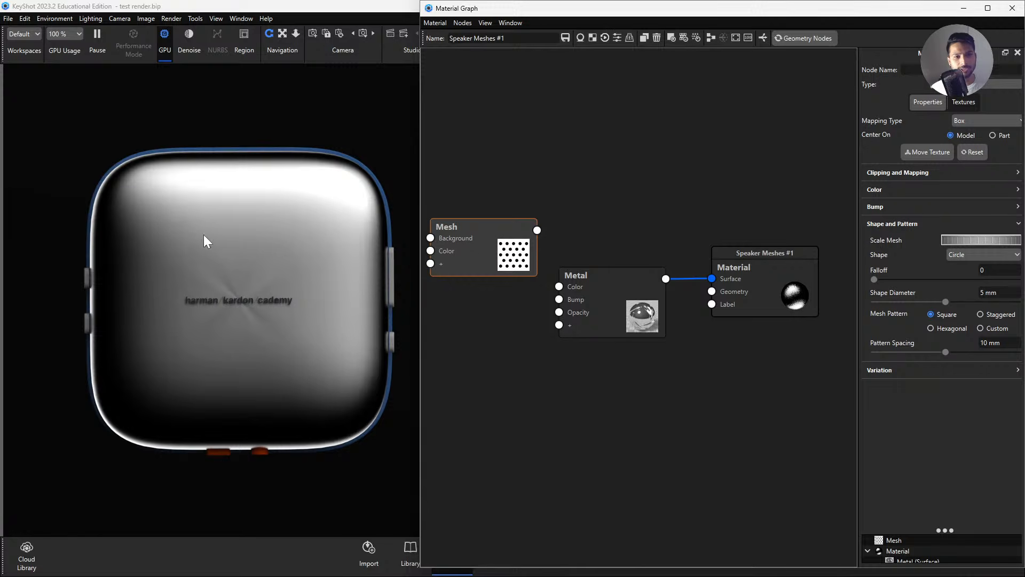
{"action": "left_click_drag", "start_coordinate": [520, 244], "coordinate": [559, 312]}
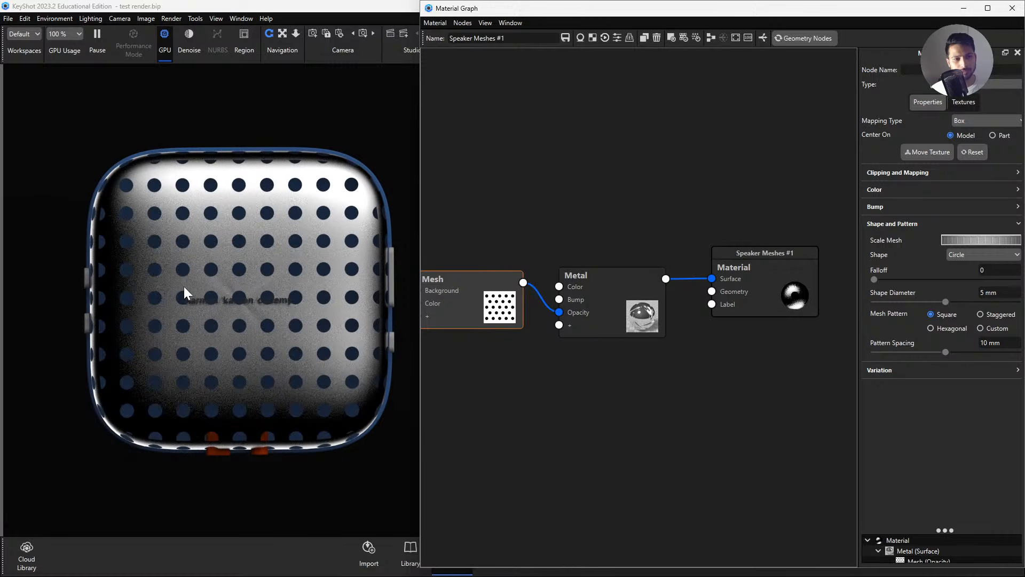
{"action": "left_click_drag", "start_coordinate": [467, 301], "coordinate": [466, 321]}
{"action": "left_click_drag", "start_coordinate": [498, 327], "coordinate": [559, 312]}
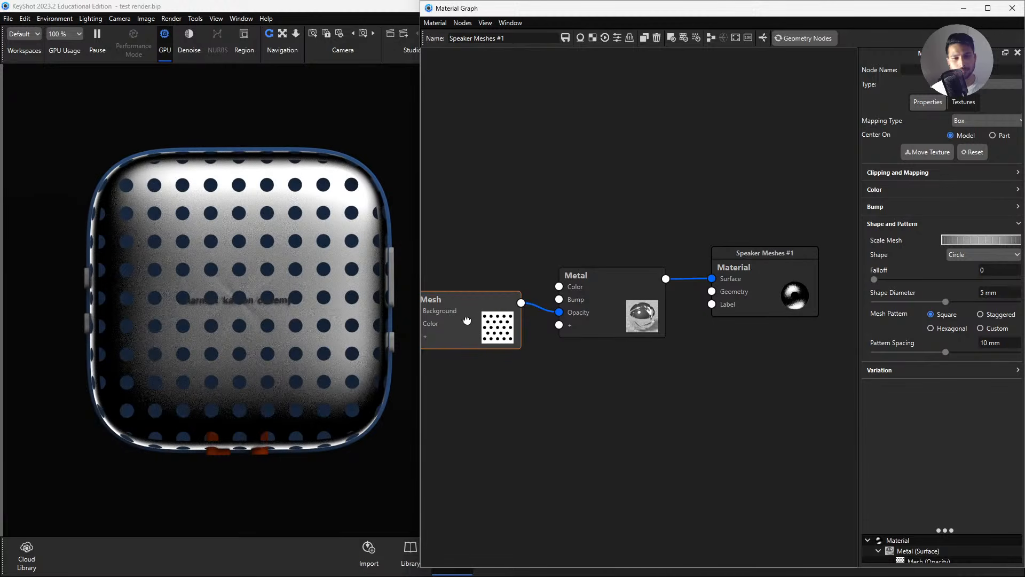
{"action": "left_click_drag", "start_coordinate": [467, 319], "coordinate": [515, 331]}
{"action": "scroll", "coordinate": [631, 334], "scroll_direction": "down", "scroll_amount": 1}
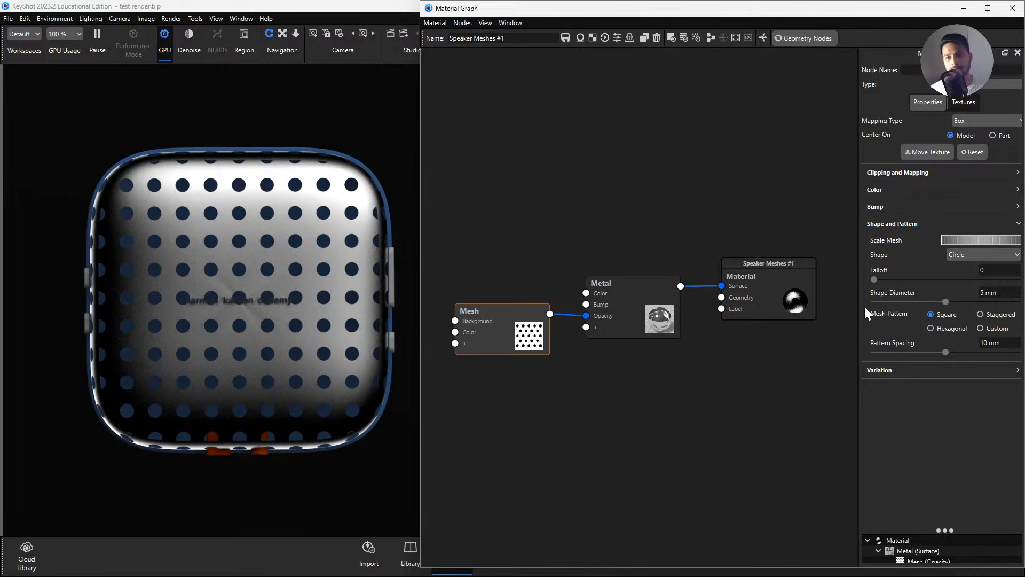
Scale the Mesh texture's pattern to a 0,624 mm shape diameter and 1,207 mm pattern spacing, and close the Material Graph.
{"action": "left_click", "coordinate": [890, 225]}
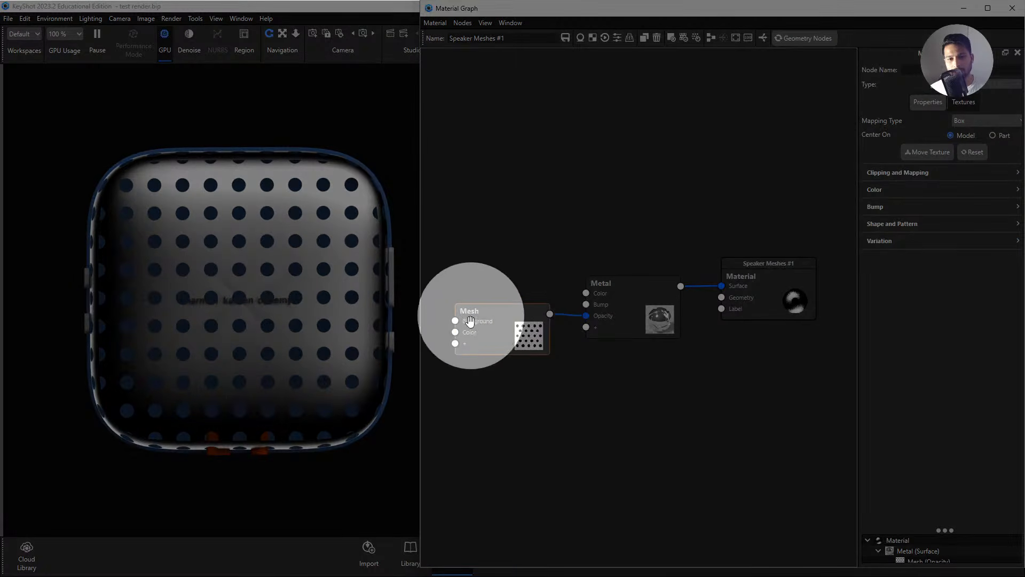
{"action": "left_click", "coordinate": [905, 225]}
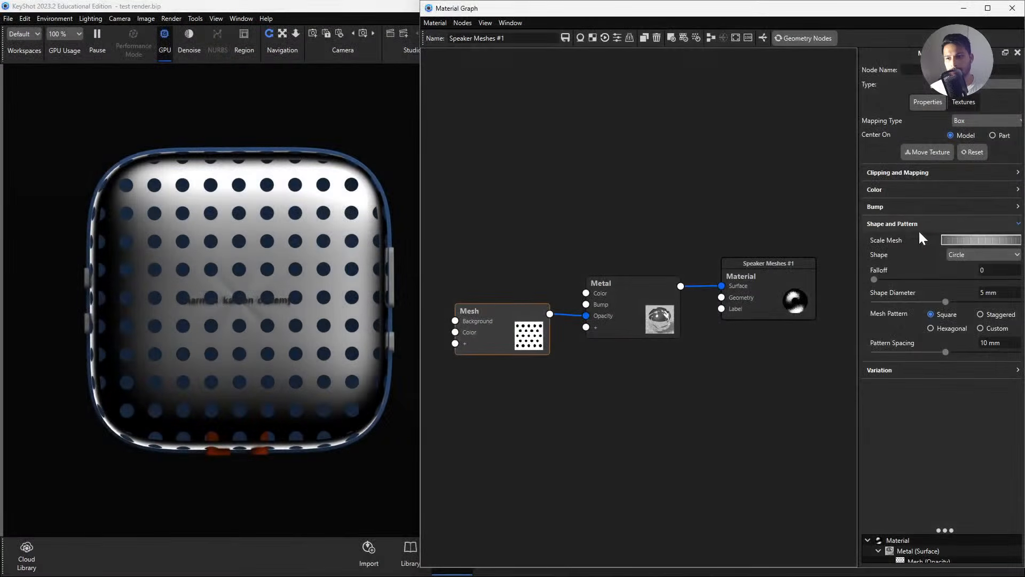
{"action": "left_click_drag", "start_coordinate": [950, 239], "coordinate": [958, 238]}
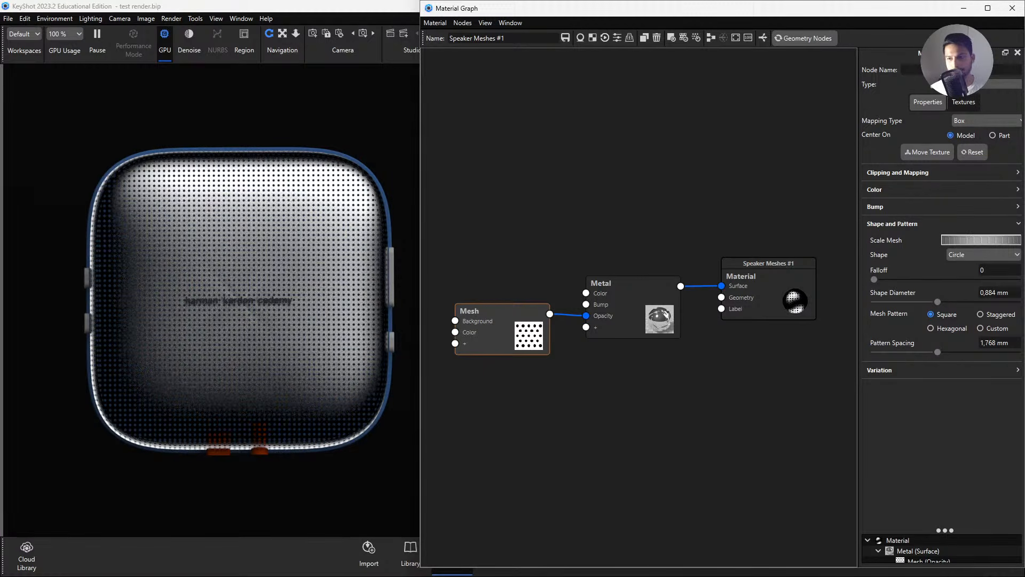
{"action": "left_click_drag", "start_coordinate": [934, 302], "coordinate": [925, 301]}
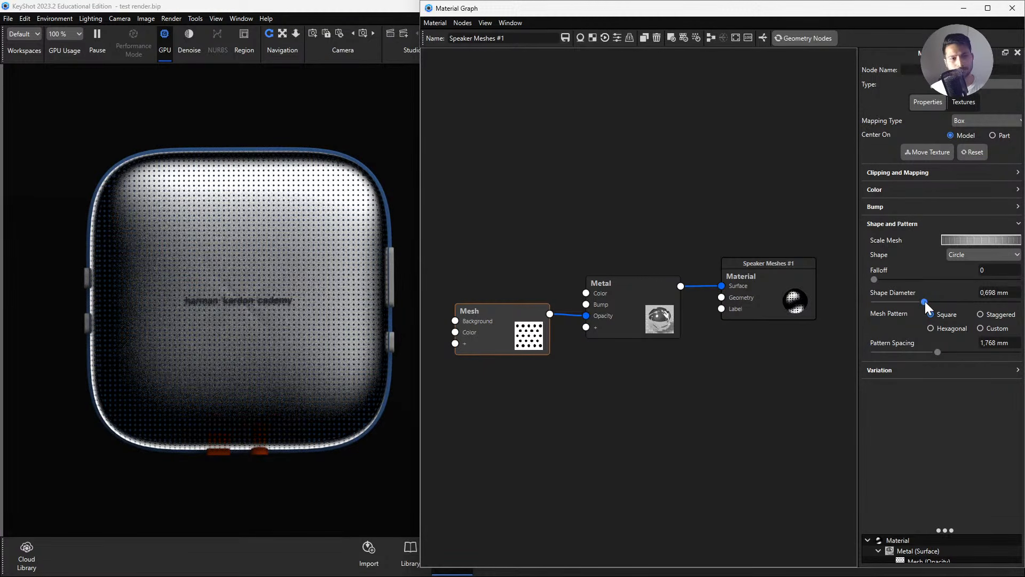
{"action": "mouse_move", "coordinate": [968, 237]}
{"action": "left_mouse_down"}
{"action": "mouse_move", "coordinate": [947, 240]}
{"action": "mouse_move", "coordinate": [967, 240]}
{"action": "left_mouse_up"}
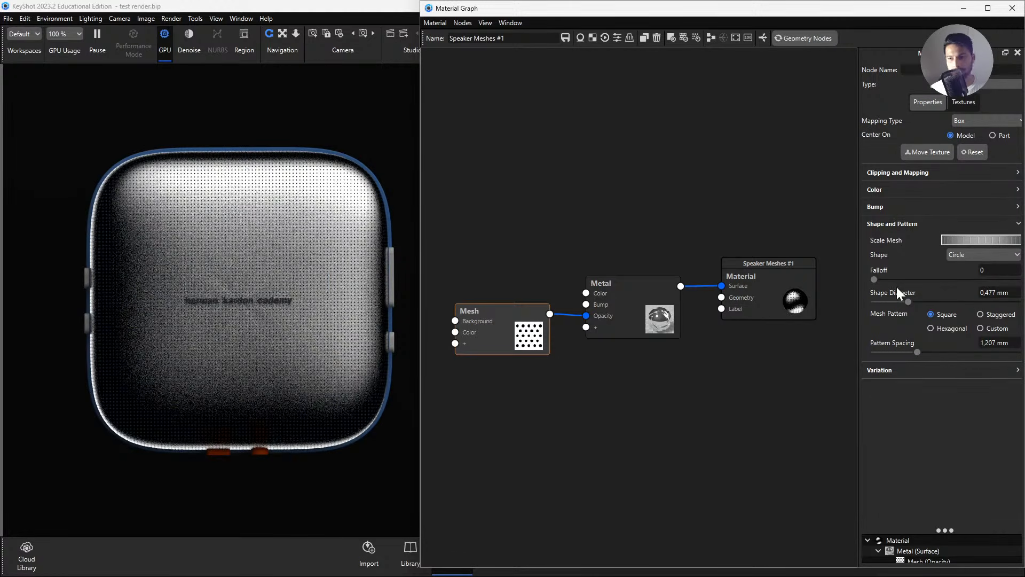
{"action": "mouse_move", "coordinate": [908, 302]}
{"action": "left_mouse_down"}
{"action": "mouse_move", "coordinate": [937, 302]}
{"action": "mouse_move", "coordinate": [919, 303]}
{"action": "left_mouse_up"}
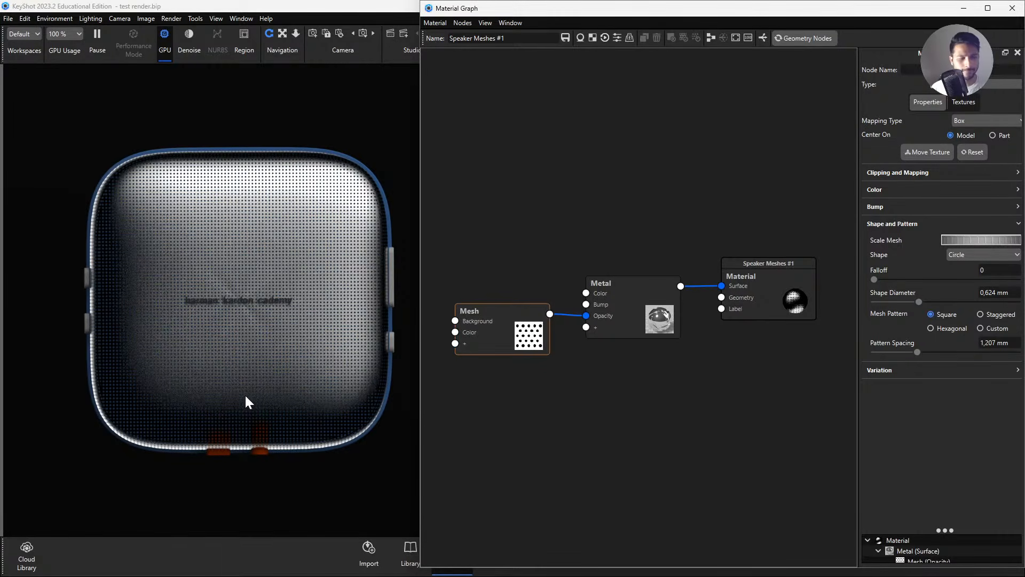
{"action": "scroll", "coordinate": [222, 315], "scroll_direction": "up", "scroll_amount": 6}
{"action": "scroll", "coordinate": [206, 235], "scroll_direction": "down", "scroll_amount": 4}
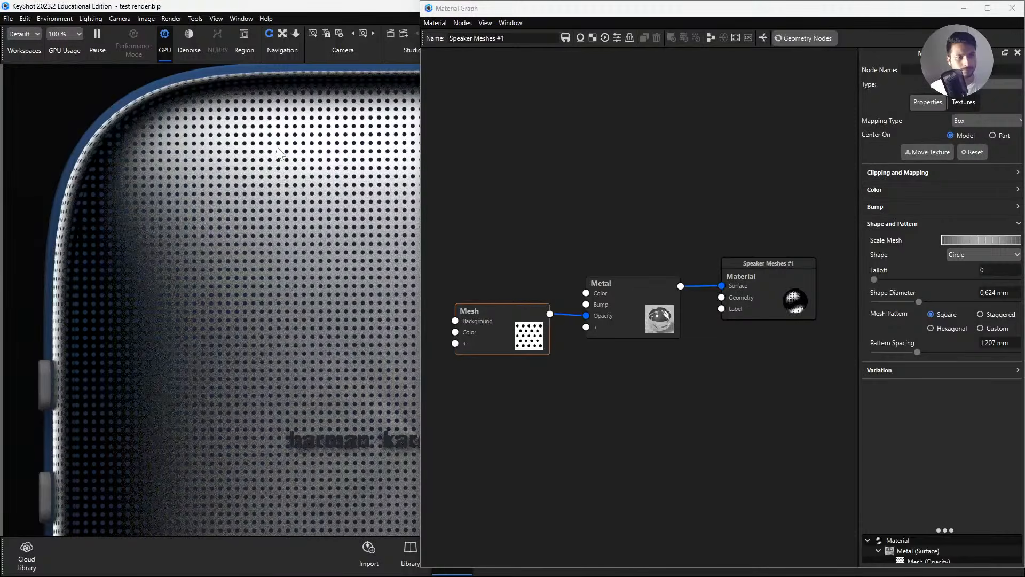
{"action": "scroll", "coordinate": [202, 325], "scroll_direction": "down", "scroll_amount": 3}
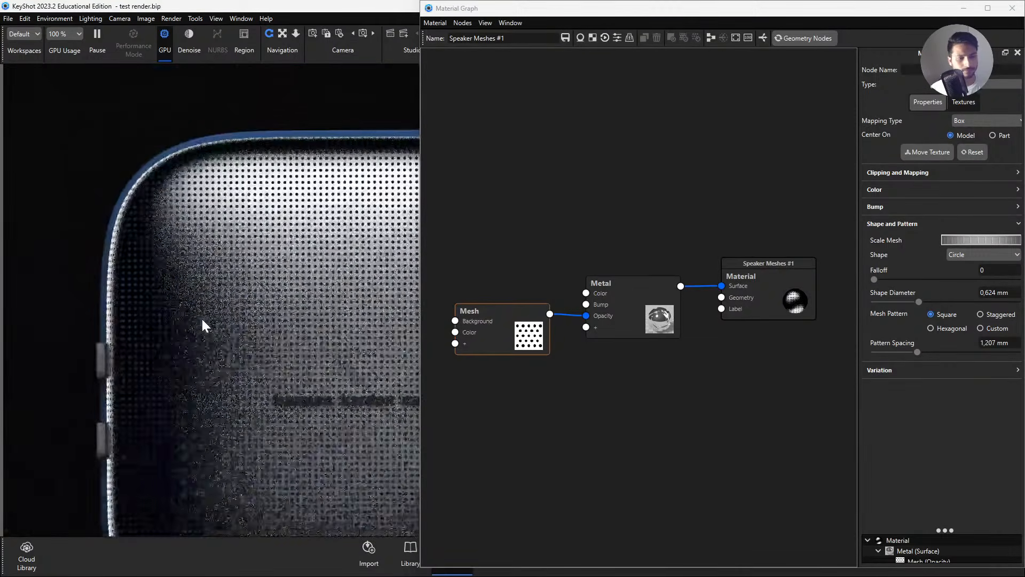
{"action": "scroll", "coordinate": [188, 282], "scroll_direction": "down", "scroll_amount": 5}
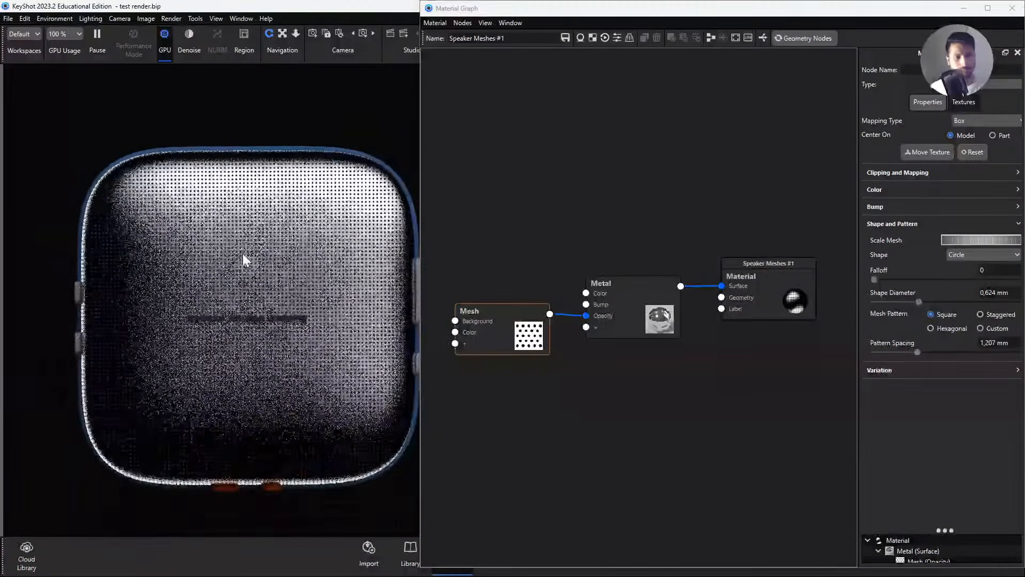
{"action": "left_click", "coordinate": [1011, 8]}
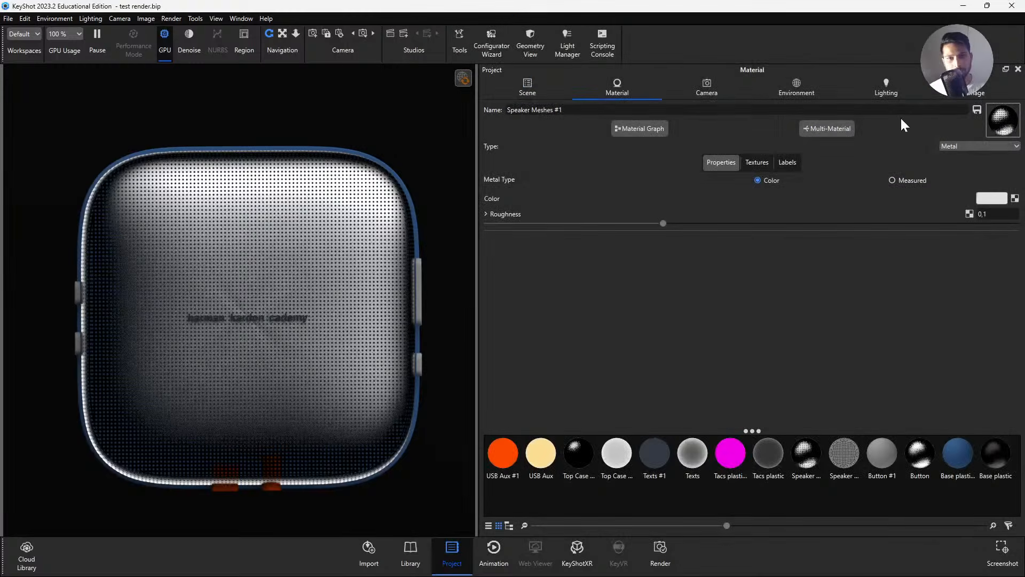
Hide the START speaker model and show the FINISHED one in the scene, viewing it at an angle.
{"action": "left_click", "coordinate": [531, 87]}
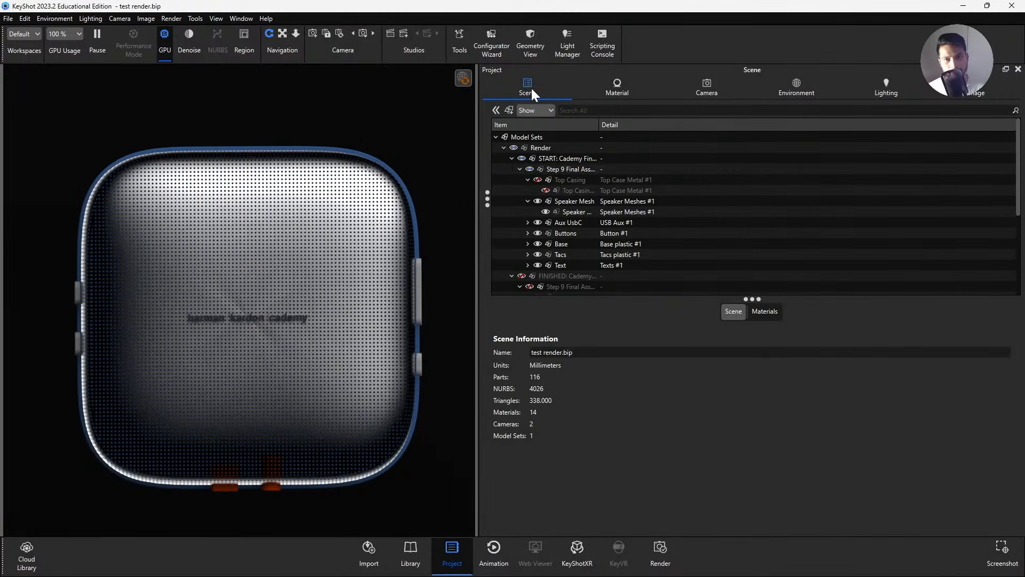
{"action": "left_click_drag", "start_coordinate": [374, 289], "coordinate": [463, 194]}
{"action": "left_click", "coordinate": [513, 158]}
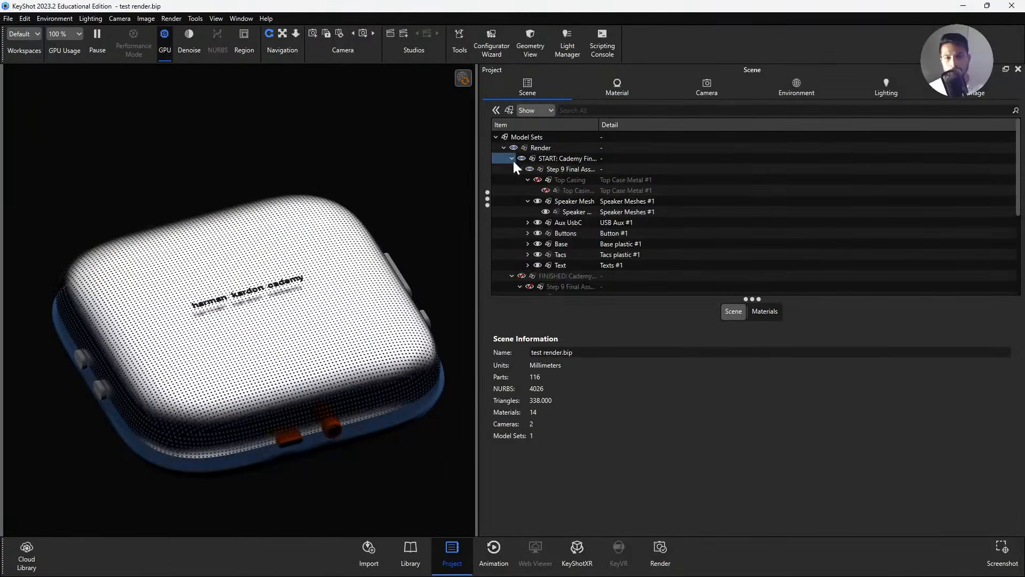
{"action": "left_click", "coordinate": [511, 158]}
{"action": "left_click", "coordinate": [511, 169]}
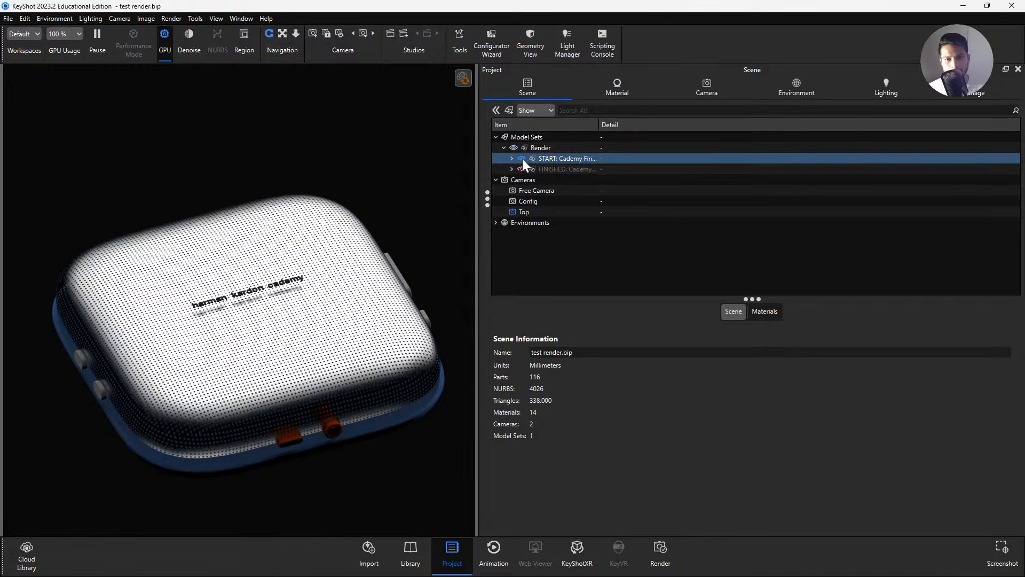
{"action": "left_click", "coordinate": [522, 158]}
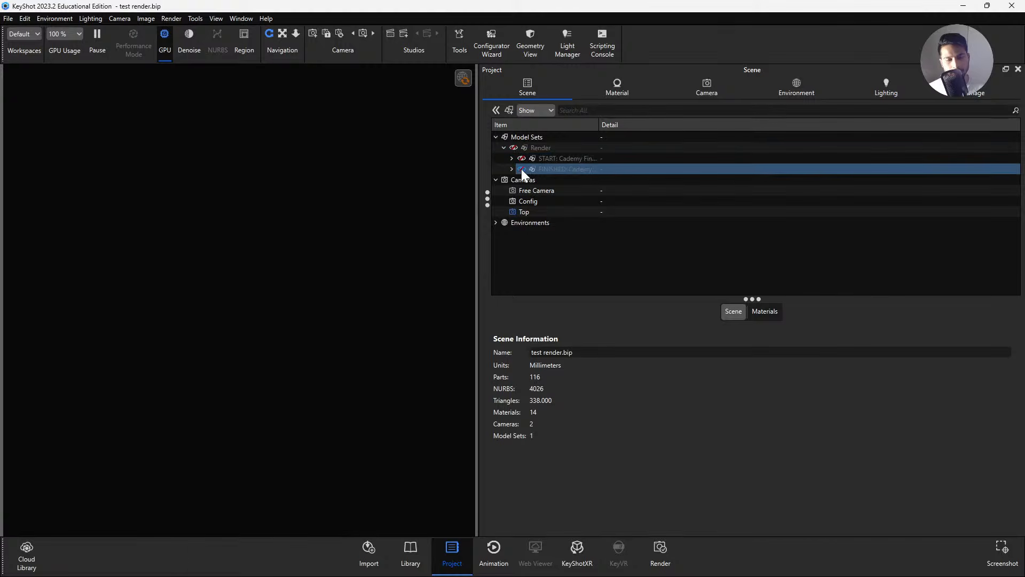
{"action": "left_click", "coordinate": [521, 169]}
{"action": "left_click_drag", "start_coordinate": [429, 271], "coordinate": [373, 402]}
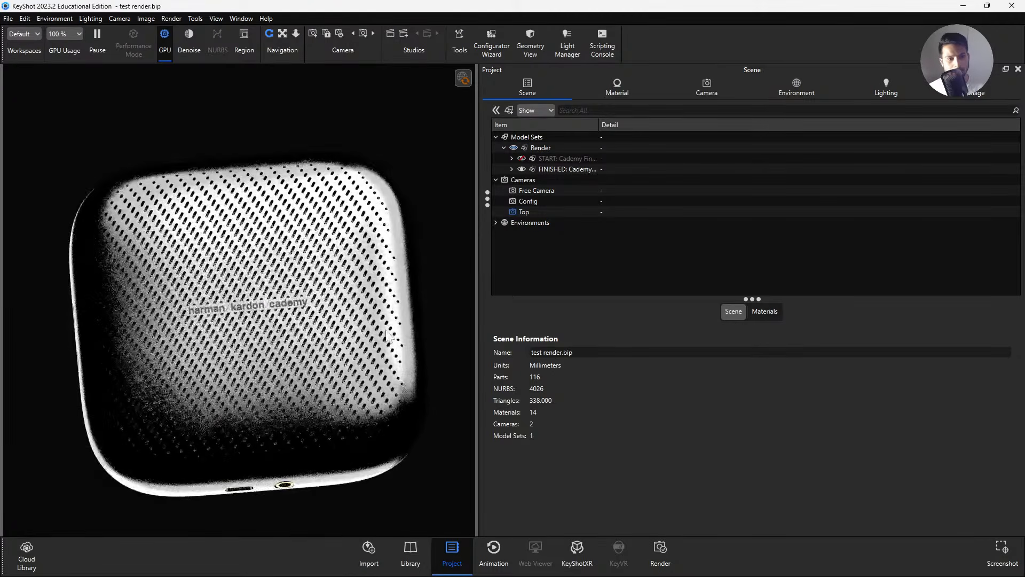
{"action": "left_click_drag", "start_coordinate": [427, 176], "coordinate": [418, 286]}
Hide the FINISHED assembly's parts one by one from the top casing to the text to examine each layer, and show them all again.
{"action": "left_click", "coordinate": [529, 158]}
{"action": "left_click", "coordinate": [511, 168]}
{"action": "left_click", "coordinate": [554, 192]}
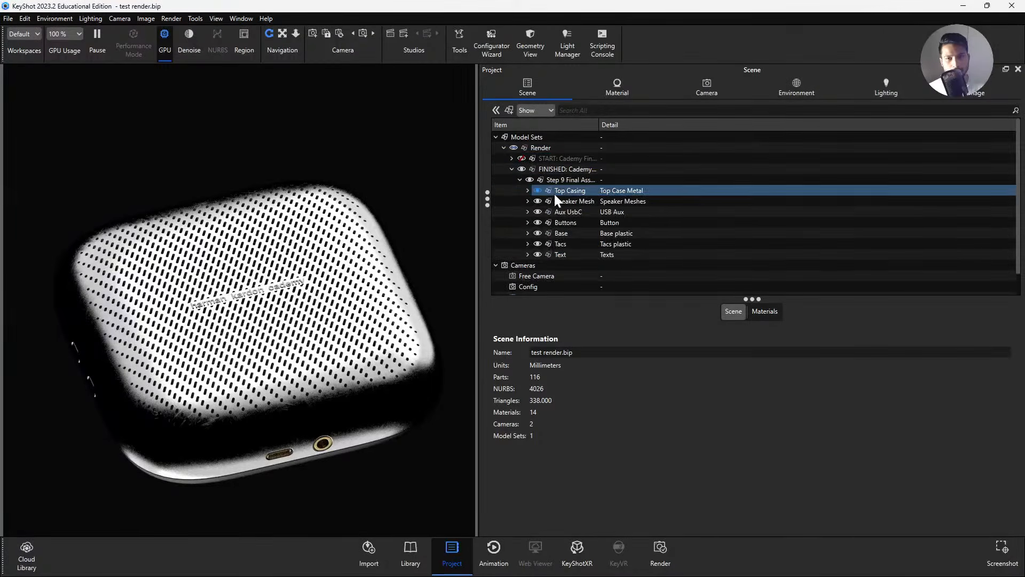
{"action": "left_click", "coordinate": [538, 191]}
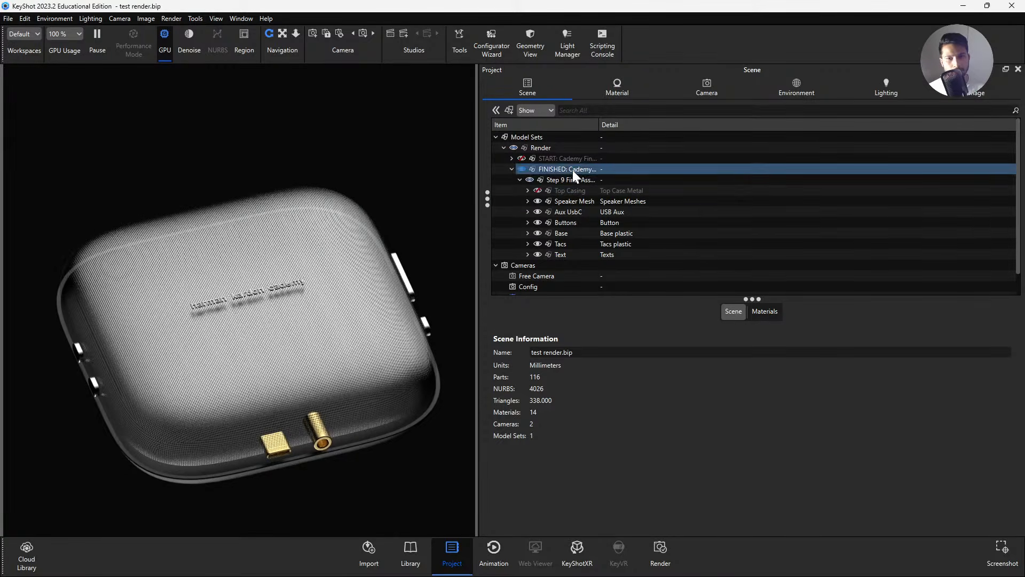
{"action": "left_click", "coordinate": [536, 201]}
{"action": "left_click", "coordinate": [537, 214]}
{"action": "left_click", "coordinate": [537, 212]}
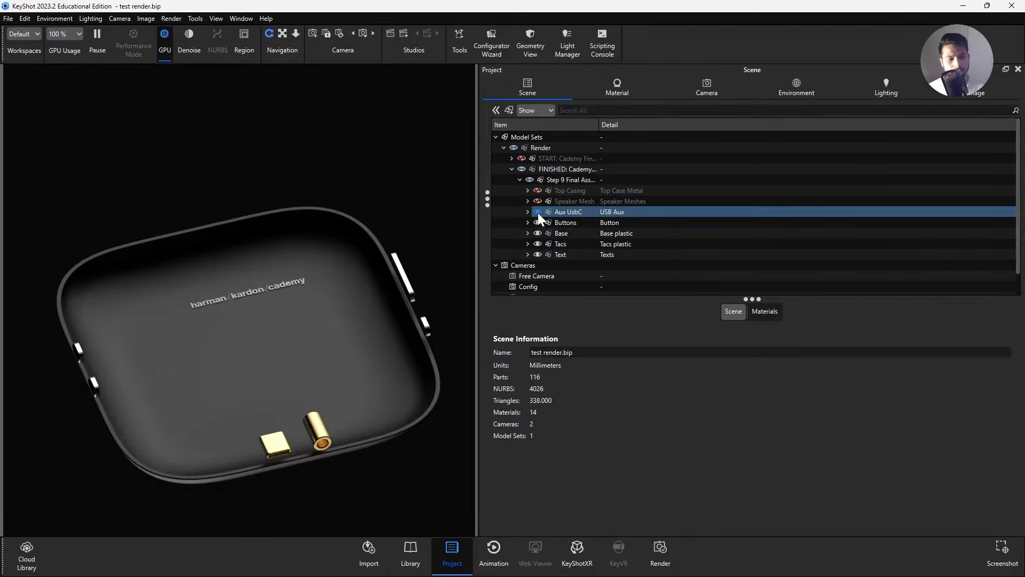
{"action": "left_click", "coordinate": [537, 223]}
{"action": "left_click", "coordinate": [537, 222]}
{"action": "left_click", "coordinate": [537, 233]}
{"action": "left_click", "coordinate": [536, 233]}
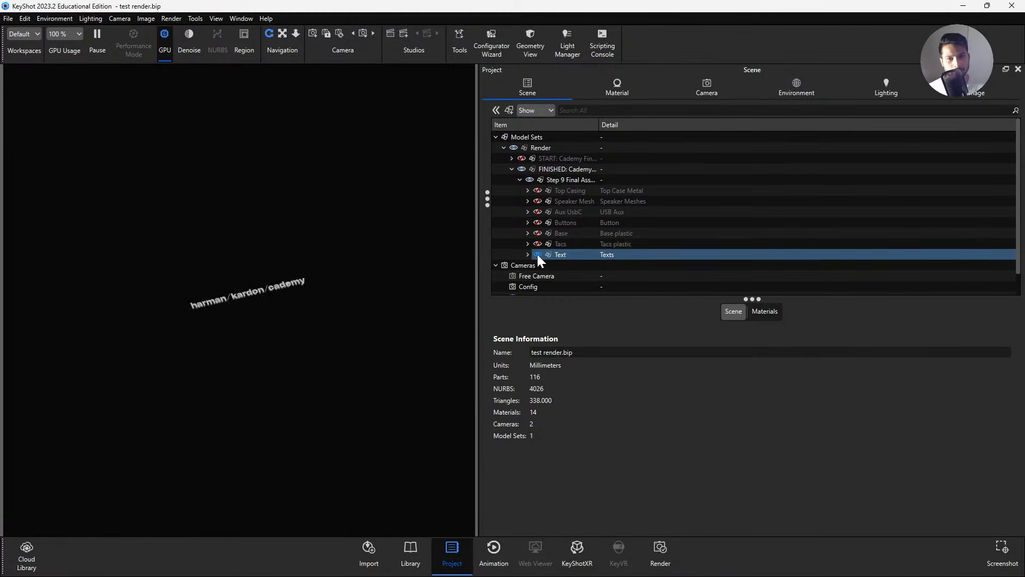
{"action": "left_click", "coordinate": [537, 254]}
{"action": "left_click", "coordinate": [530, 179]}
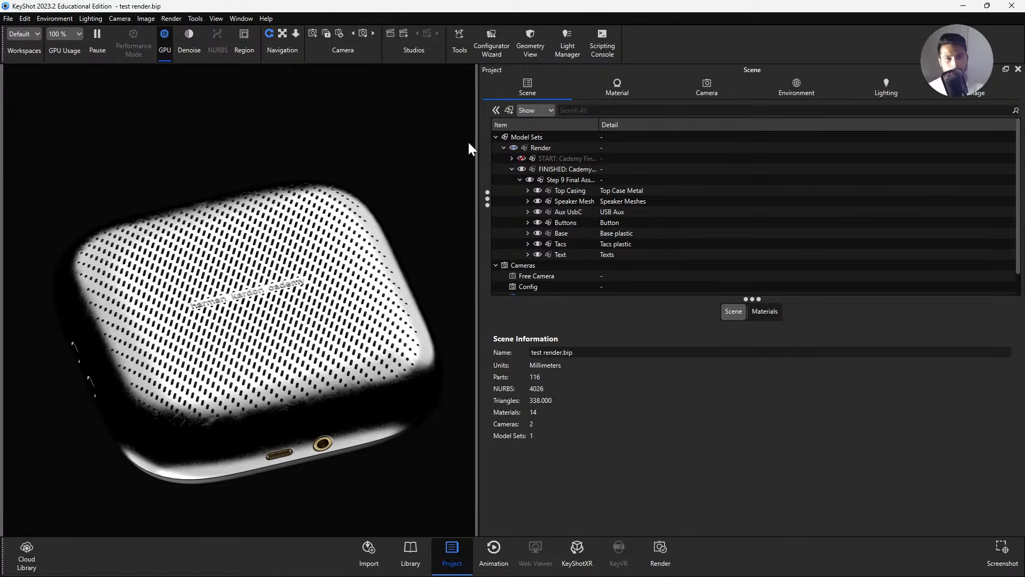
Open the Top Case Metal material of the FINISHED speaker's top casing to examine its settings.
{"action": "double_click", "coordinate": [342, 275]}
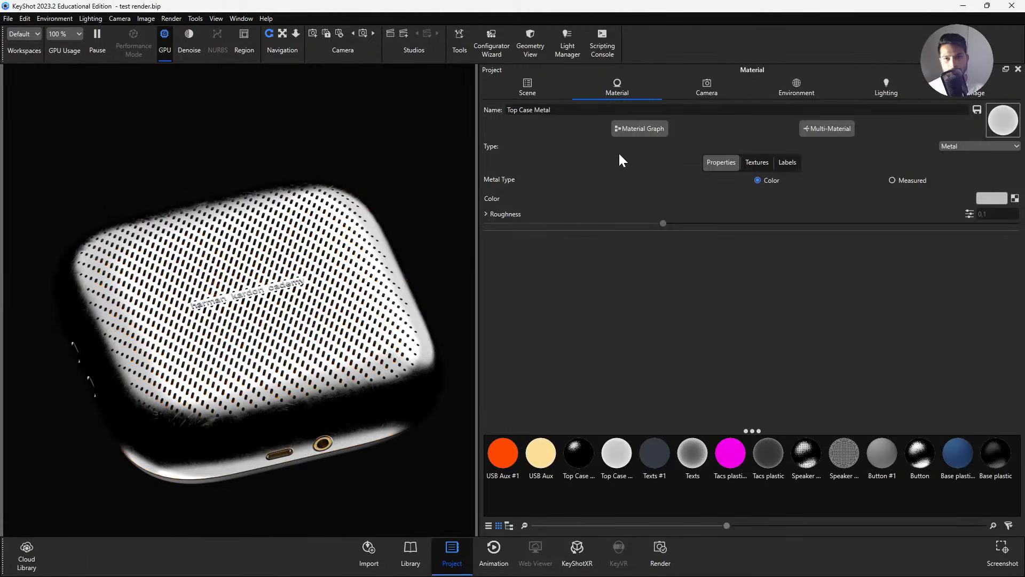
{"action": "left_click", "coordinate": [528, 86]}
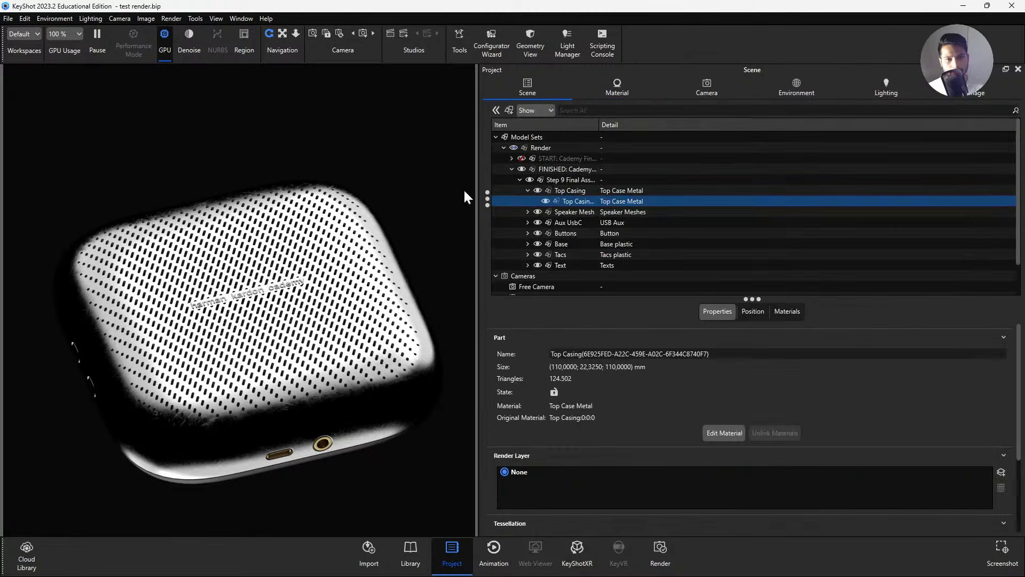
{"action": "double_click", "coordinate": [395, 394]}
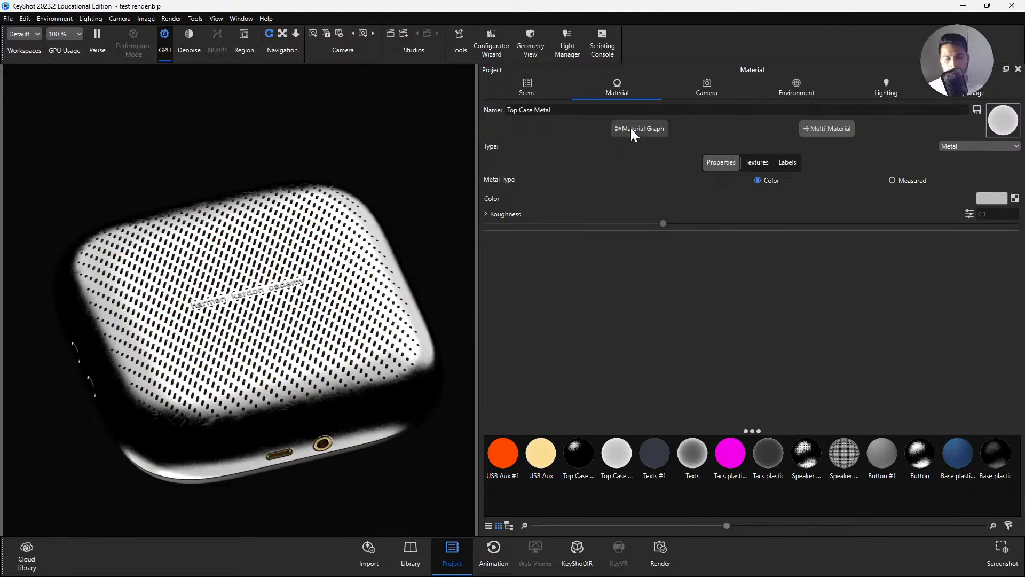
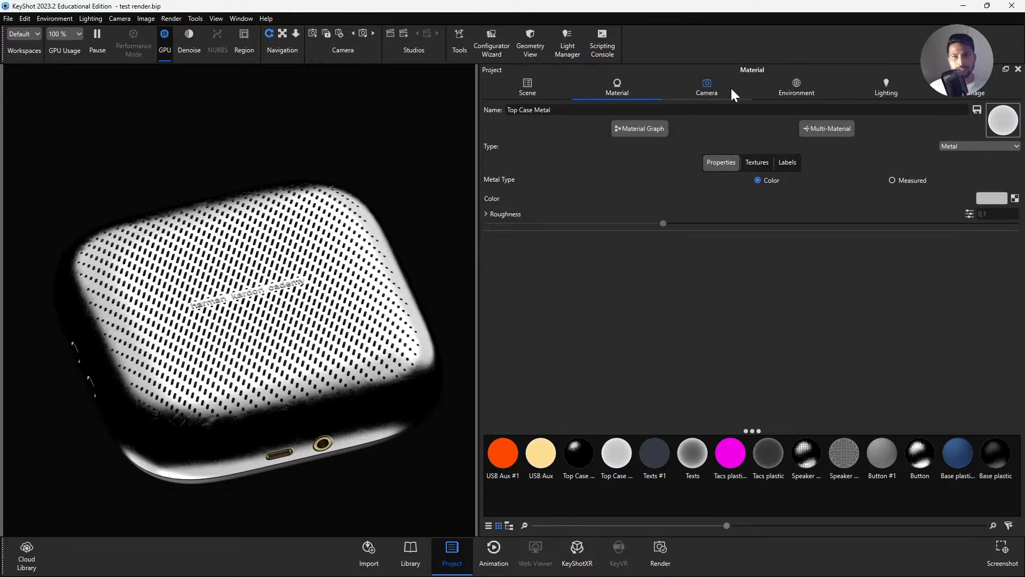
Switch to the Top camera and activate the FINISHED HDRI Animation environment.
{"action": "left_click", "coordinate": [707, 88]}
{"action": "left_click", "coordinate": [623, 130]}
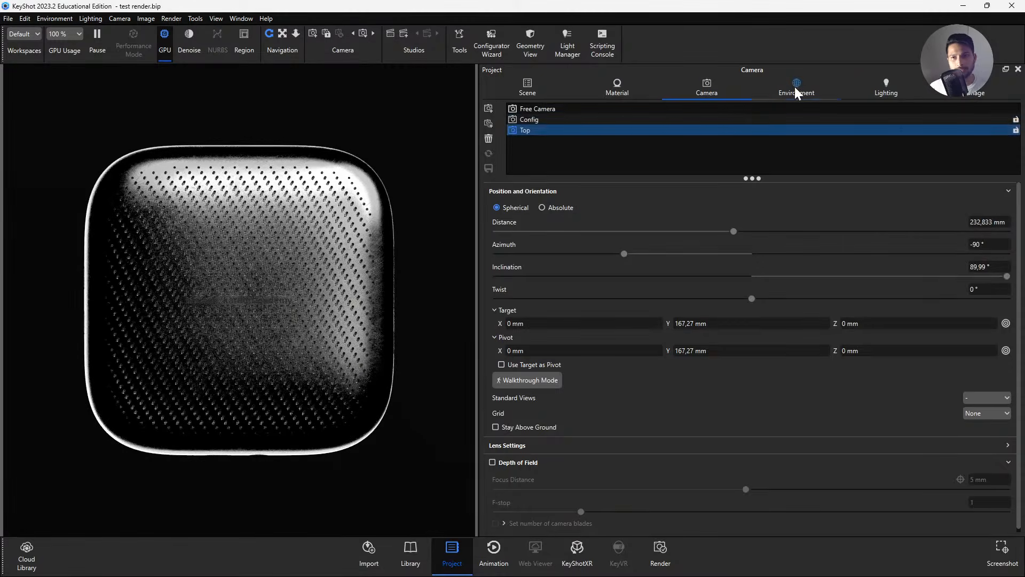
{"action": "left_click", "coordinate": [794, 86]}
{"action": "left_click", "coordinate": [542, 120]}
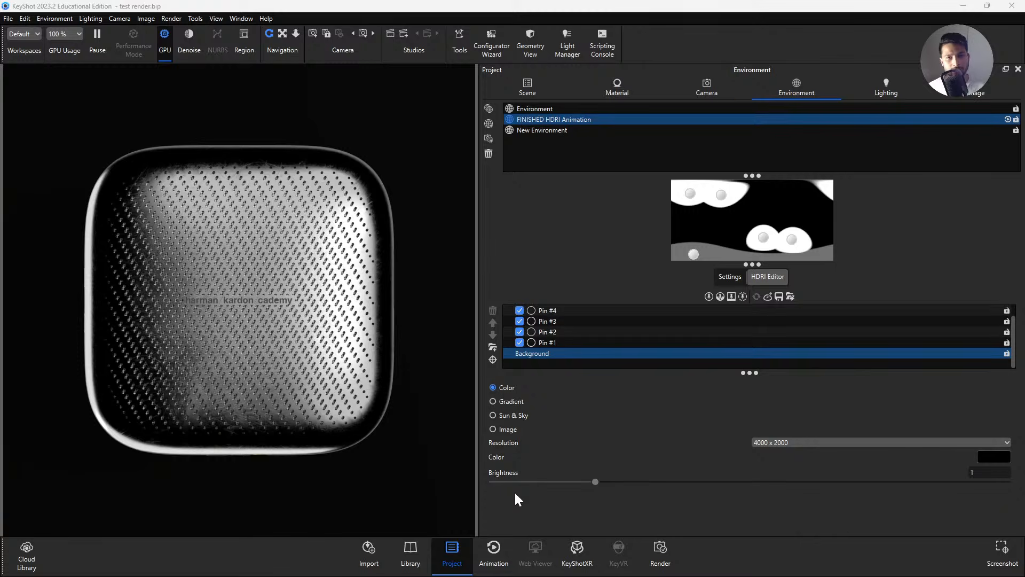
Open the animation timeline, scrub back to frame 14 to preview the moving lights, and select the FINISHED HDRI Animation track.
{"action": "left_click", "coordinate": [492, 549]}
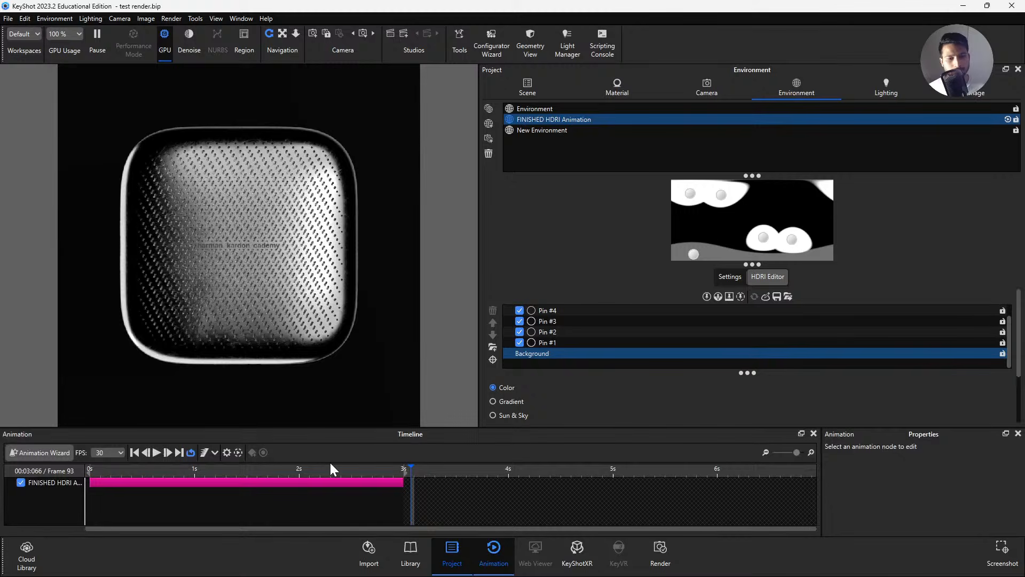
{"action": "left_click_drag", "start_coordinate": [301, 469], "coordinate": [137, 469]}
{"action": "left_click", "coordinate": [194, 482]}
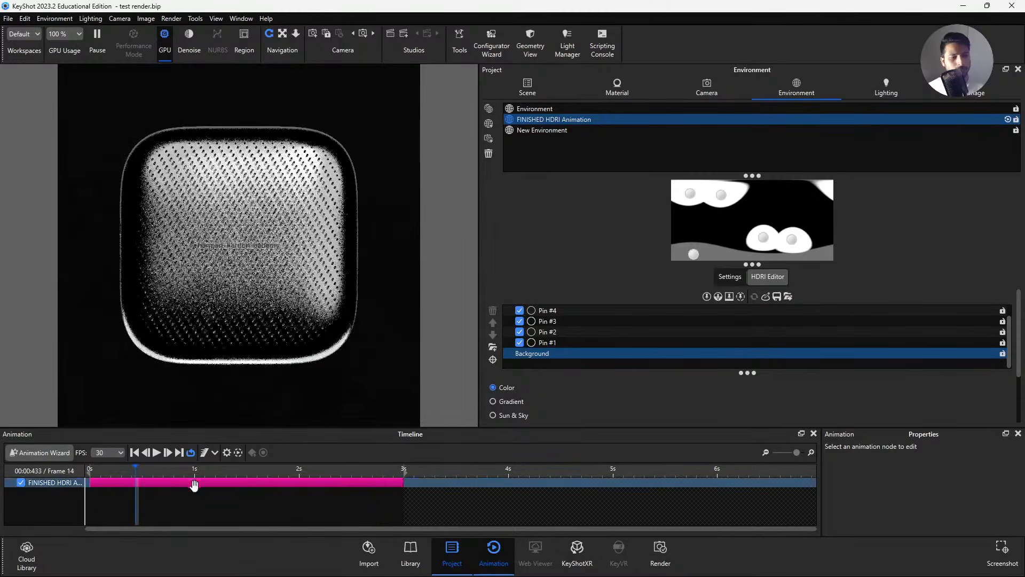
Delete the FINISHED HDRI Animation track from the timeline and return the playhead to frame 1.
{"action": "key", "text": "Delete"}
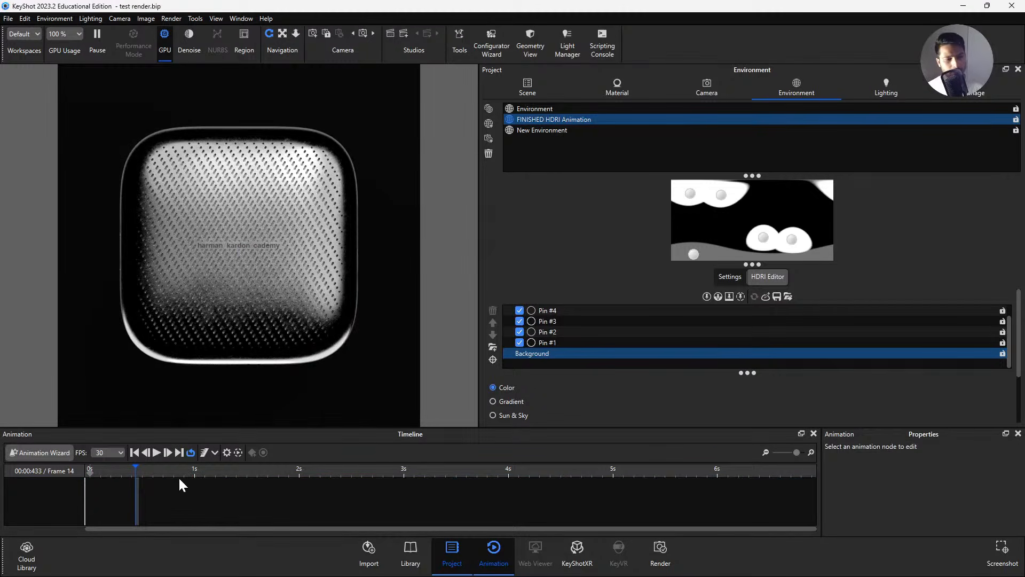
{"action": "left_click_drag", "start_coordinate": [145, 470], "coordinate": [75, 470]}
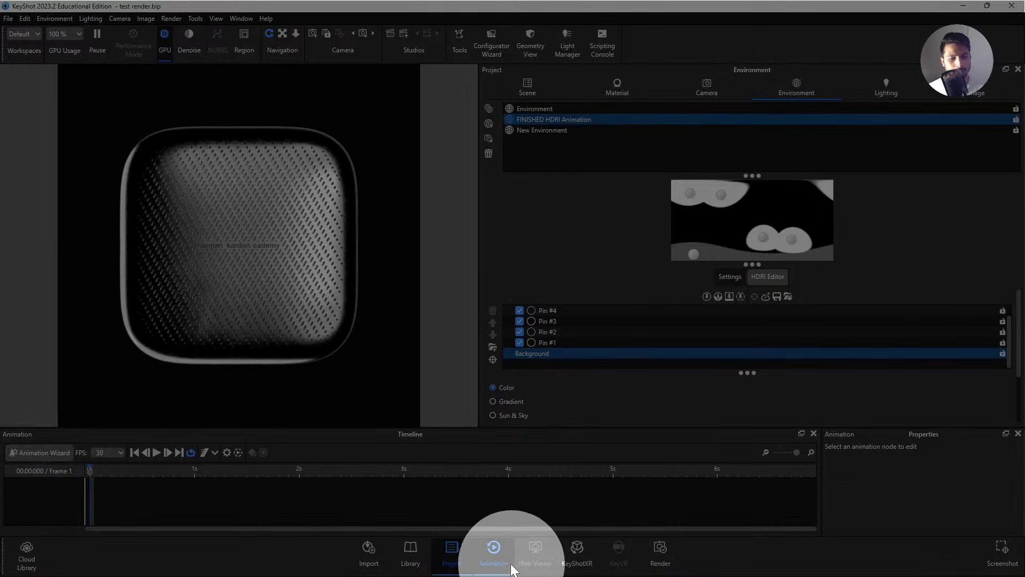
{"action": "left_click", "coordinate": [494, 557]}
{"action": "left_click", "coordinate": [496, 555]}
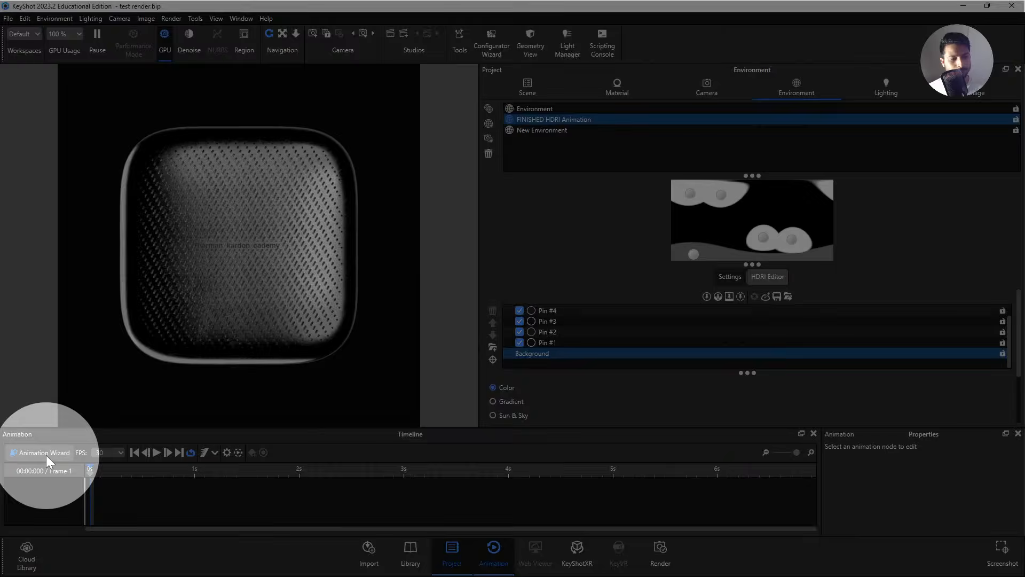
Add an Environment Rotation animation to the FINISHED HDRI Animation environment using the Animation Wizard.
{"action": "left_click", "coordinate": [45, 454]}
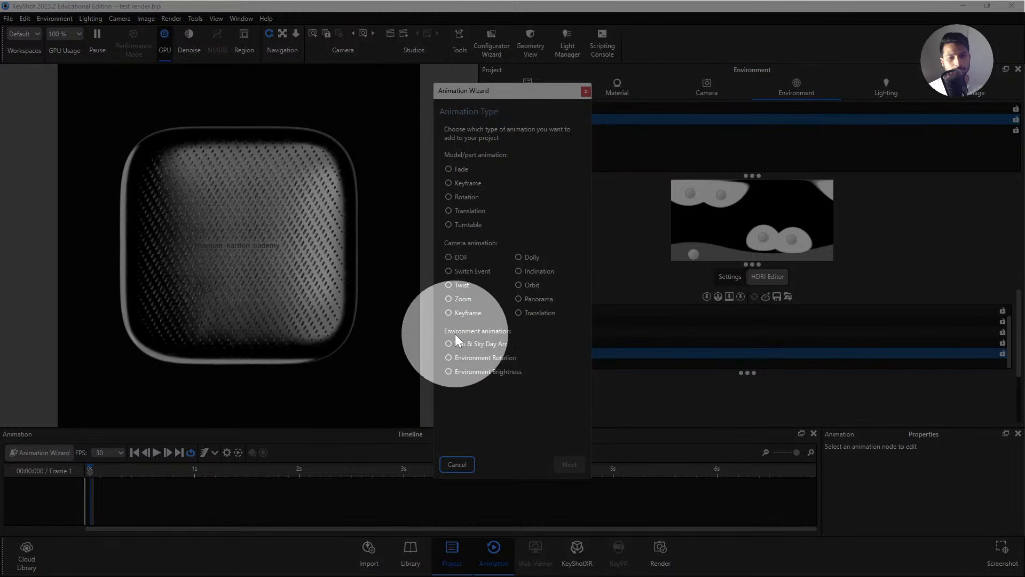
{"action": "left_click", "coordinate": [479, 356]}
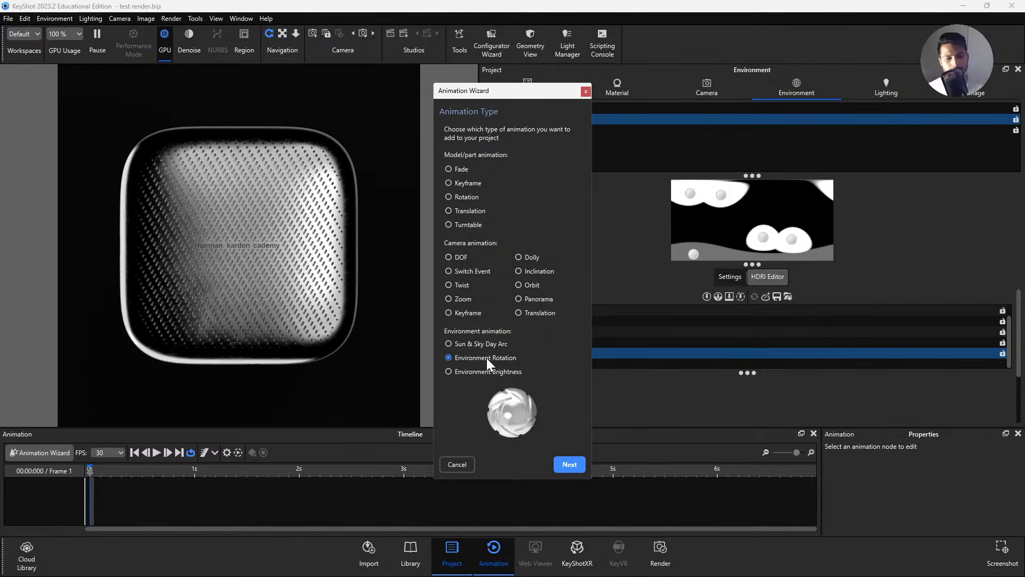
{"action": "left_click", "coordinate": [570, 465]}
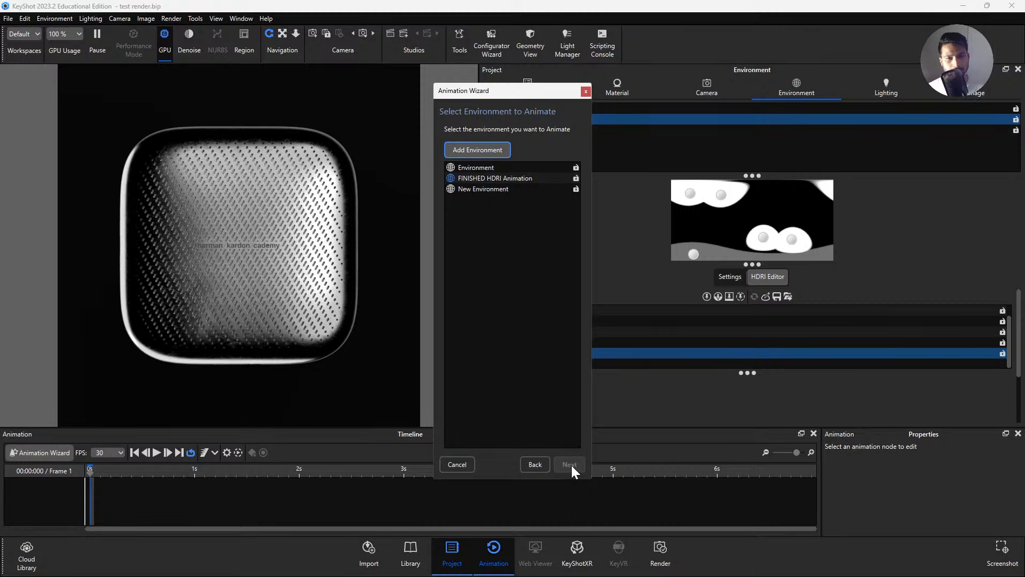
{"action": "left_click", "coordinate": [488, 189]}
{"action": "left_click", "coordinate": [488, 179]}
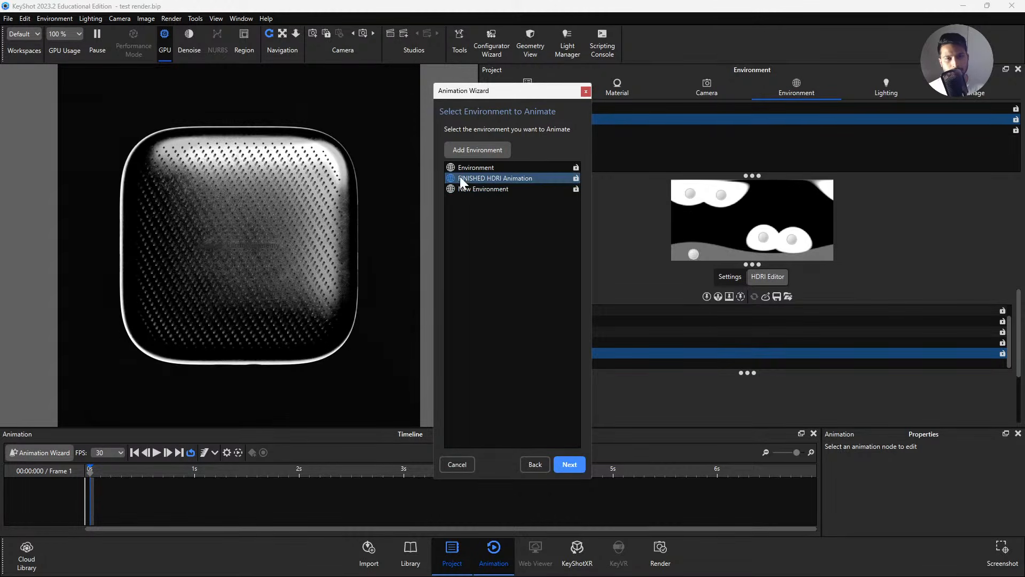
{"action": "left_click", "coordinate": [570, 462]}
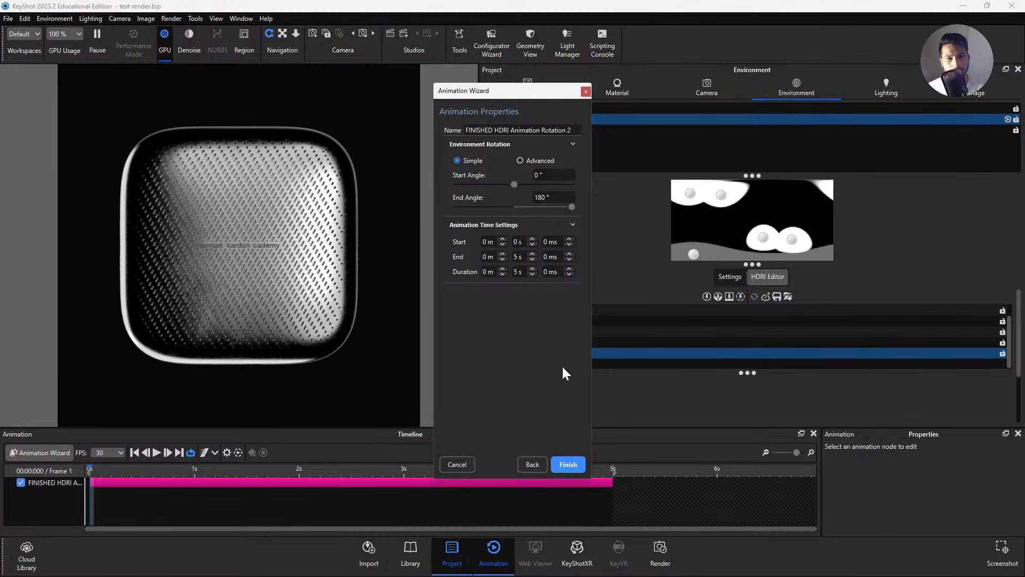
Finish the rotation animation with a 3 s duration and a 360° end angle, and scrub to frame 94 to preview it.
{"action": "left_click_drag", "start_coordinate": [613, 496], "coordinate": [401, 496]}
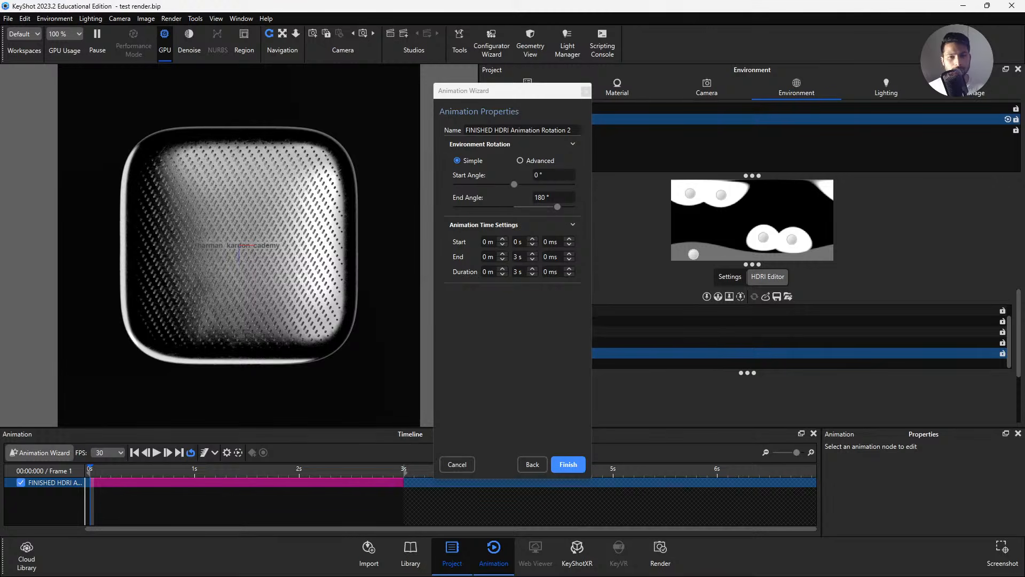
{"action": "double_click", "coordinate": [542, 197]}
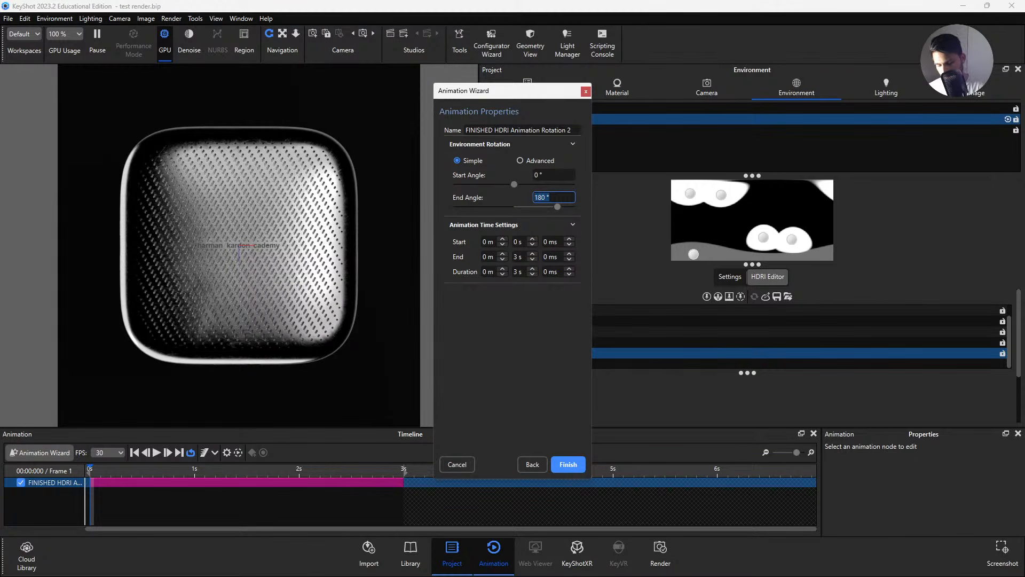
{"action": "type", "text": "360"}
{"action": "left_click", "coordinate": [547, 179]}
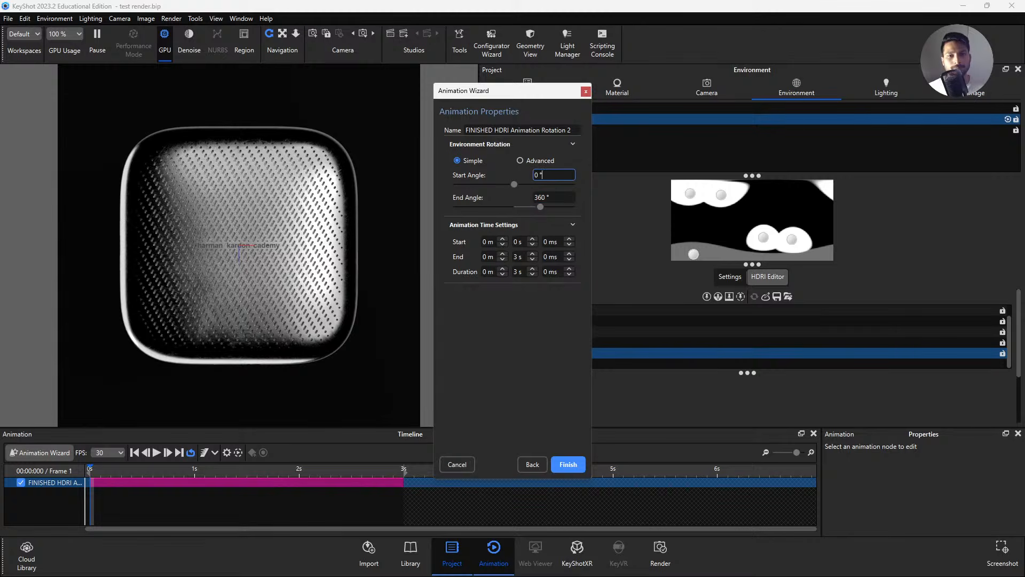
{"action": "left_click", "coordinate": [569, 464]}
{"action": "left_click_drag", "start_coordinate": [124, 468], "coordinate": [414, 485]}
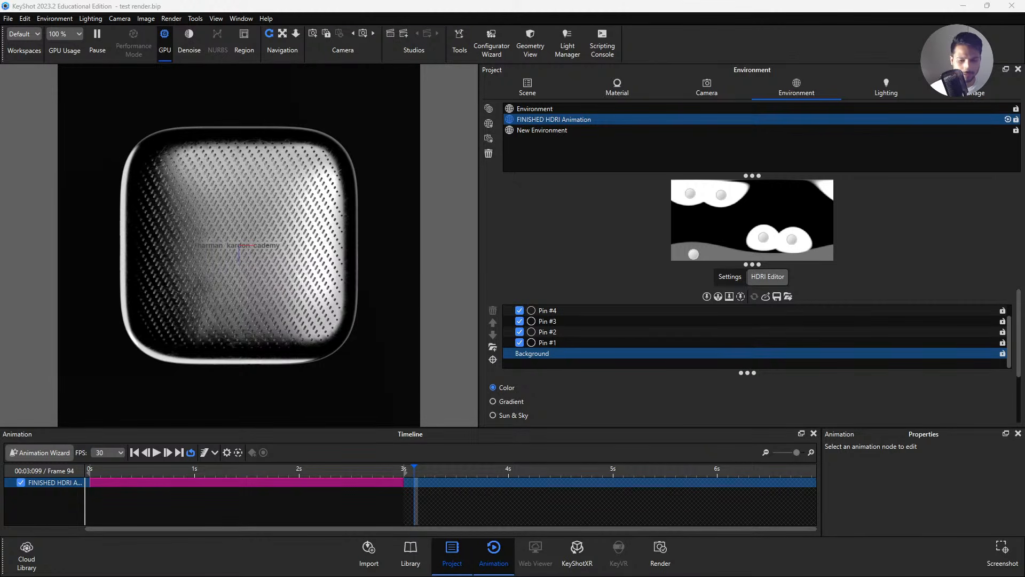
Switch to the browser and enlarge its window to view the Instagram post of the Harman Kardon speaker grill.
{"action": "left_click_drag", "start_coordinate": [0, 176], "coordinate": [454, 111]}
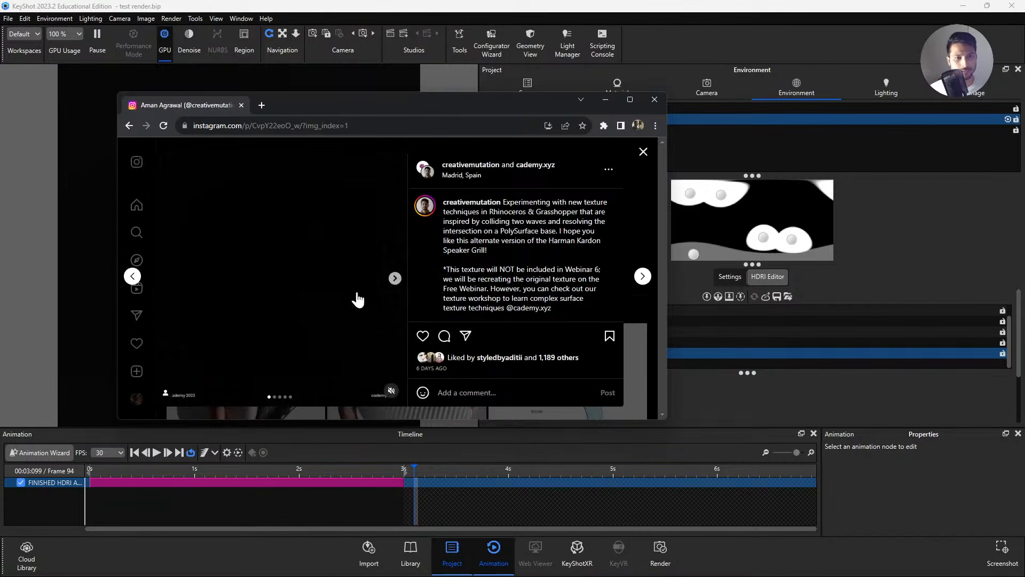
{"action": "left_click", "coordinate": [630, 99]}
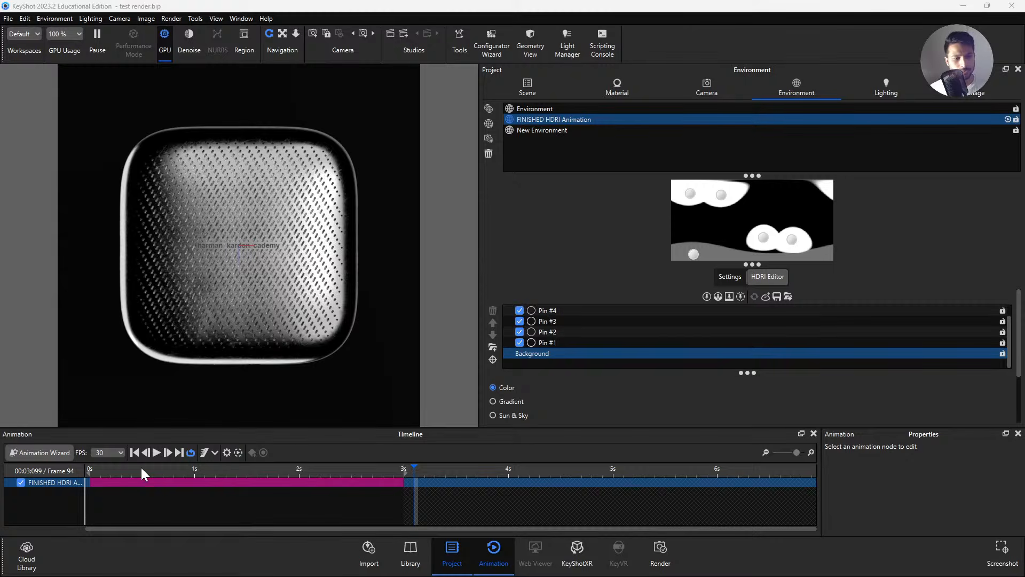
Move the playhead to frame 4, review the available types in the Animation Wizard, and close it.
{"action": "left_click", "coordinate": [102, 469]}
{"action": "left_click", "coordinate": [49, 452]}
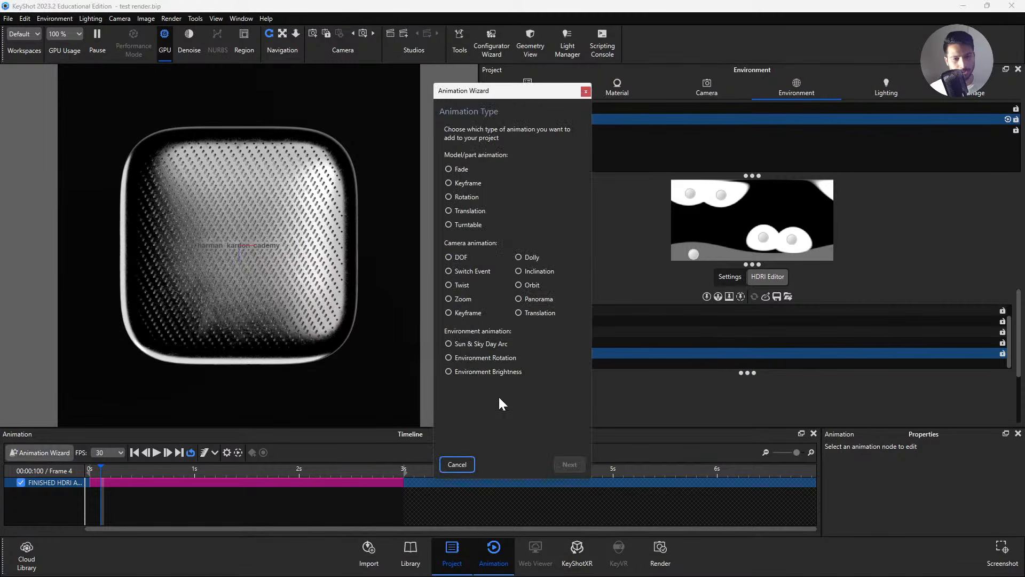
{"action": "left_click", "coordinate": [587, 92]}
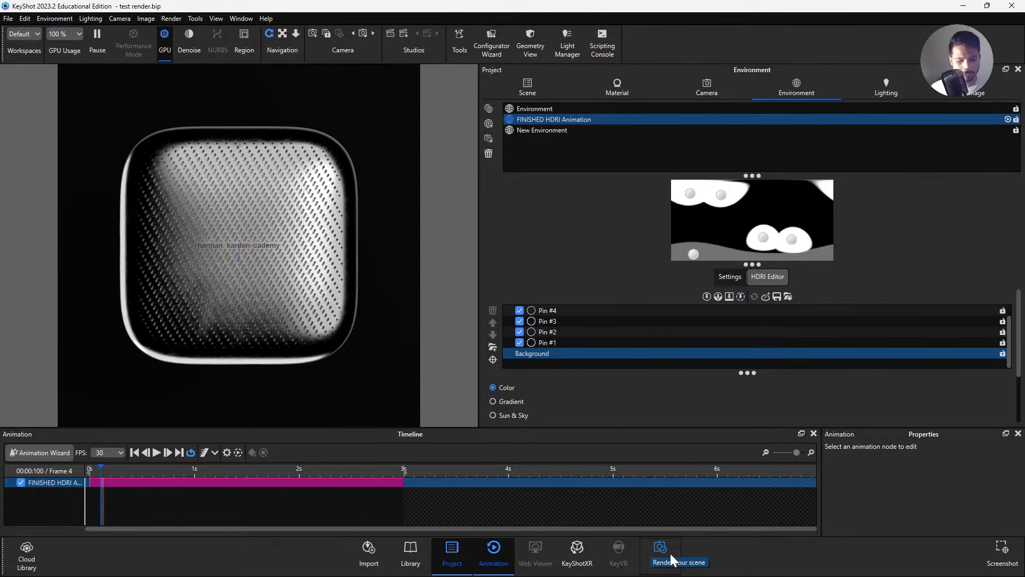
Open the render settings for animation output and examine the resolution presets.
{"action": "left_click", "coordinate": [670, 552]}
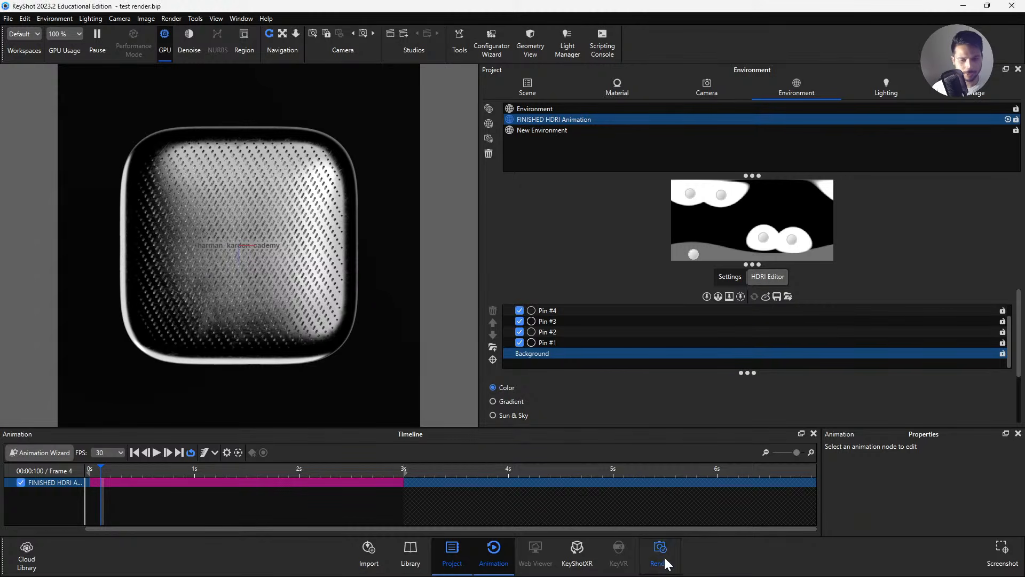
{"action": "key", "text": "ctrl+p"}
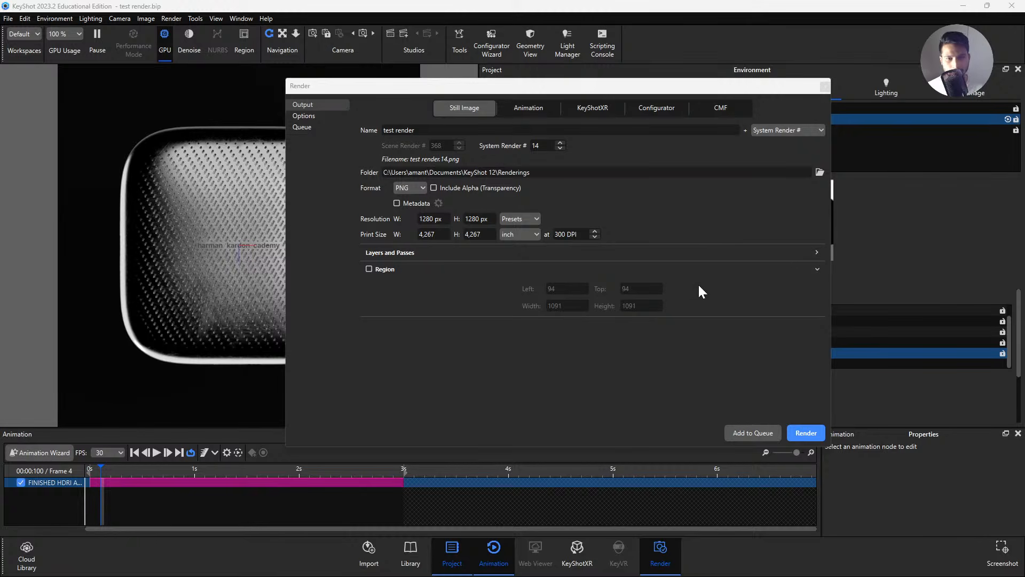
{"action": "left_click_drag", "start_coordinate": [581, 85], "coordinate": [568, 87]}
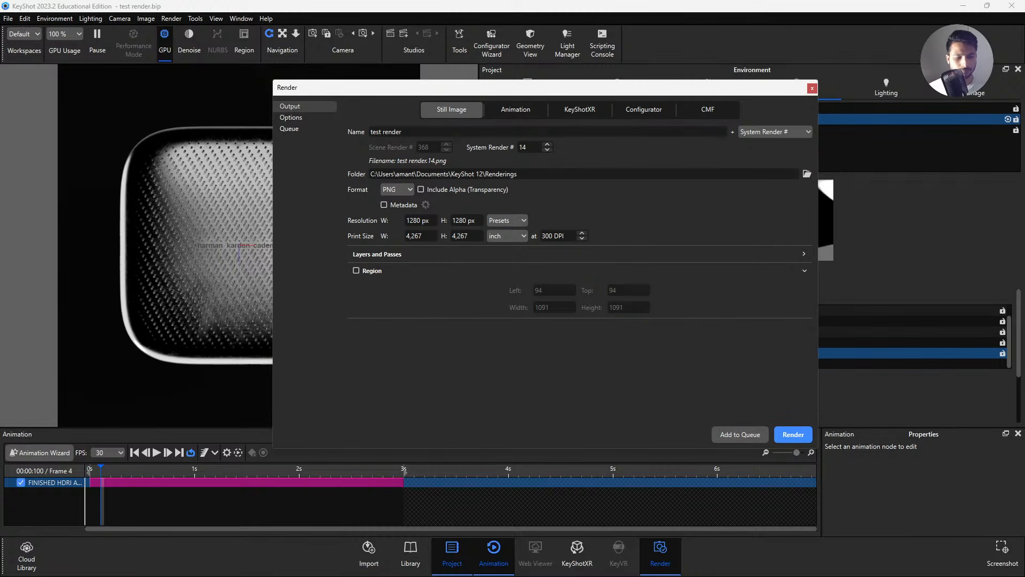
{"action": "left_click_drag", "start_coordinate": [534, 87], "coordinate": [520, 85]}
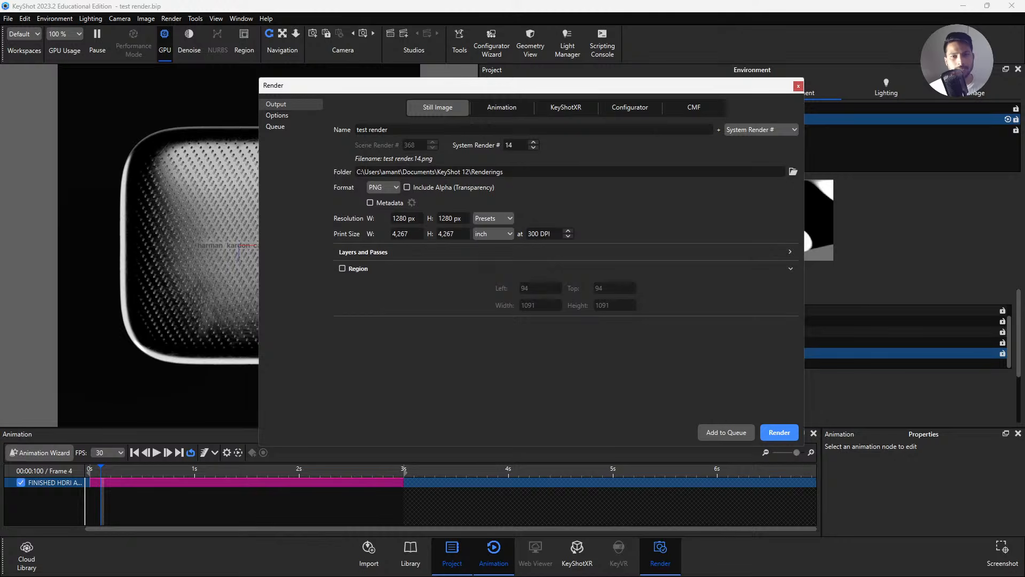
{"action": "left_click", "coordinate": [507, 109]}
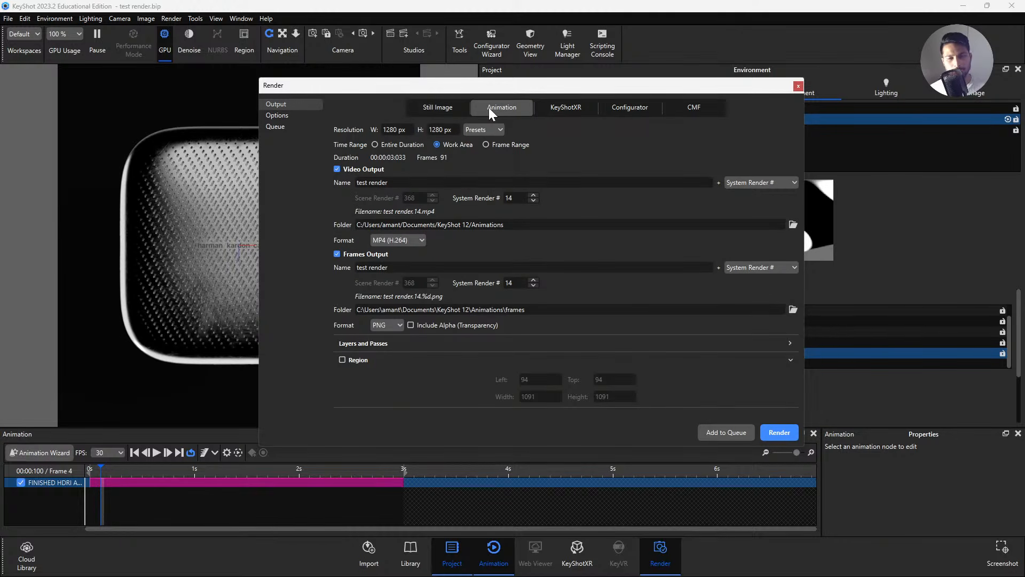
{"action": "left_click", "coordinate": [490, 129]}
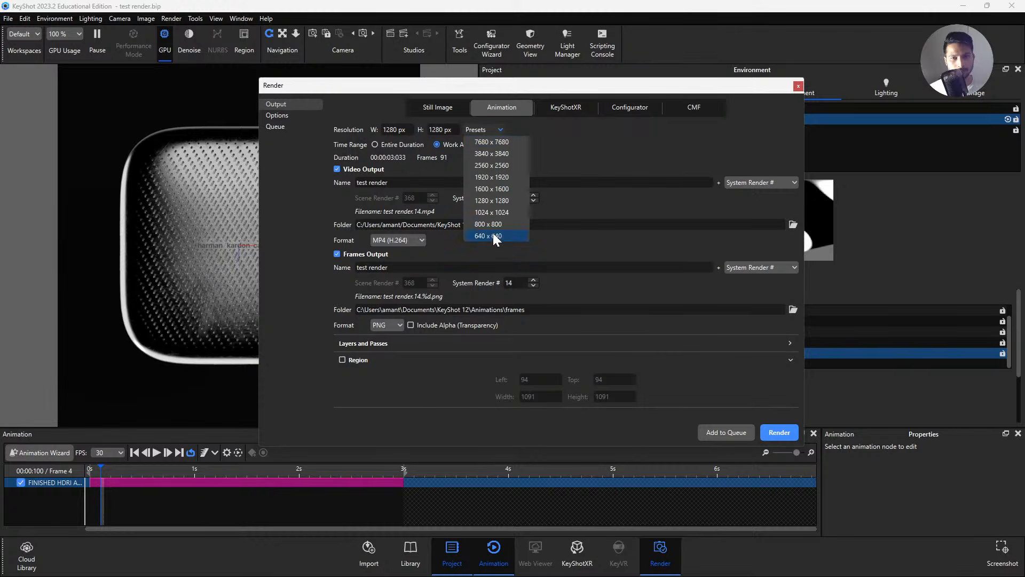
{"action": "left_click", "coordinate": [500, 129]}
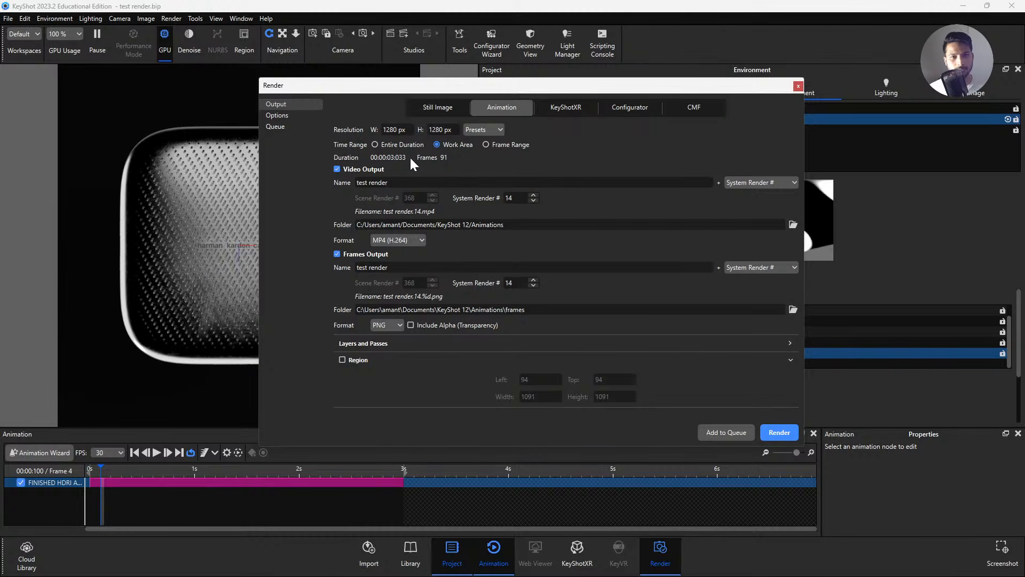
Examine the save folders for the video and frames output and the frames file name in the animation render settings.
{"action": "left_click_drag", "start_coordinate": [450, 224], "coordinate": [513, 251]}
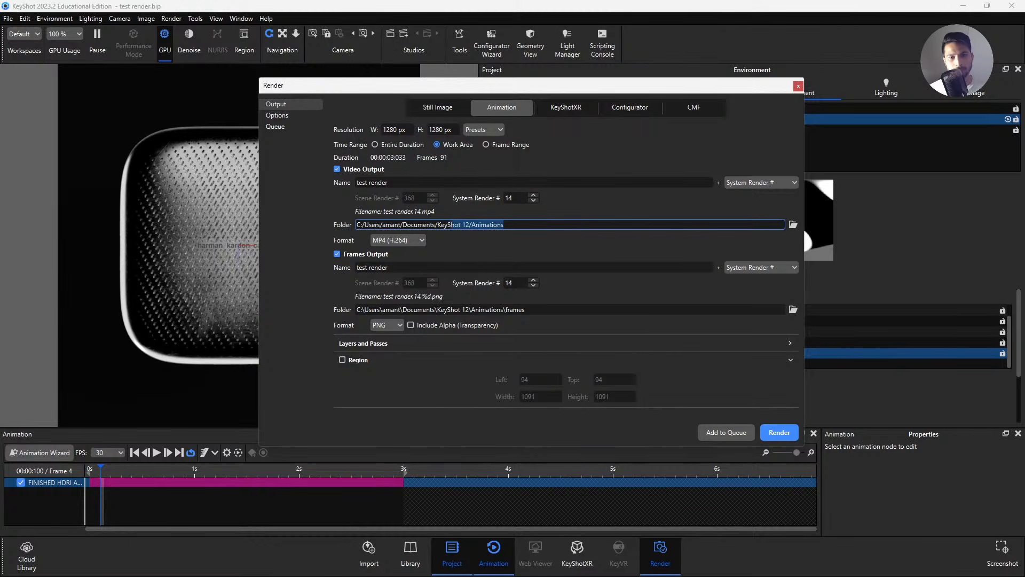
{"action": "left_click_drag", "start_coordinate": [475, 310], "coordinate": [528, 311]}
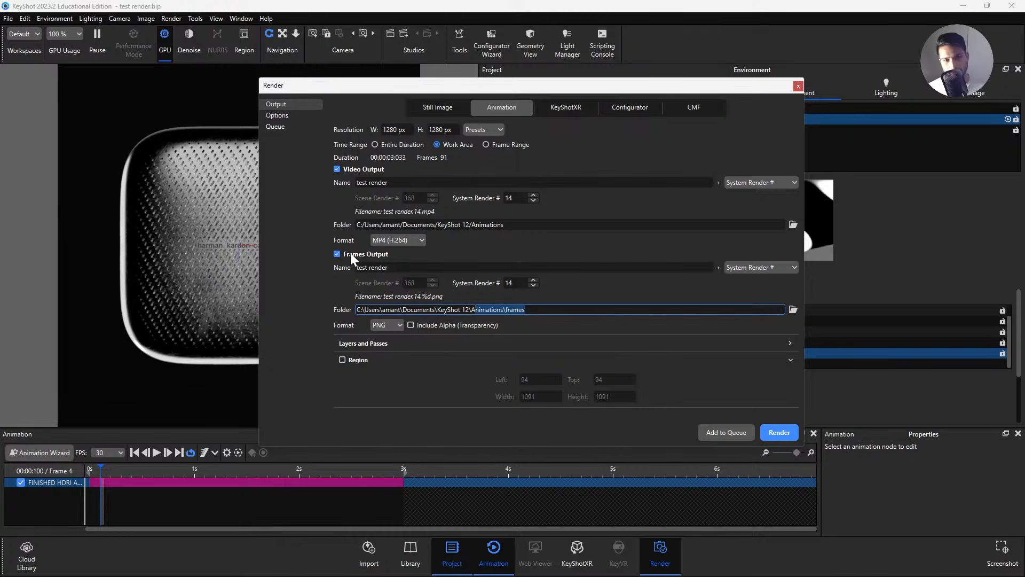
{"action": "left_click_drag", "start_coordinate": [412, 269], "coordinate": [356, 268]}
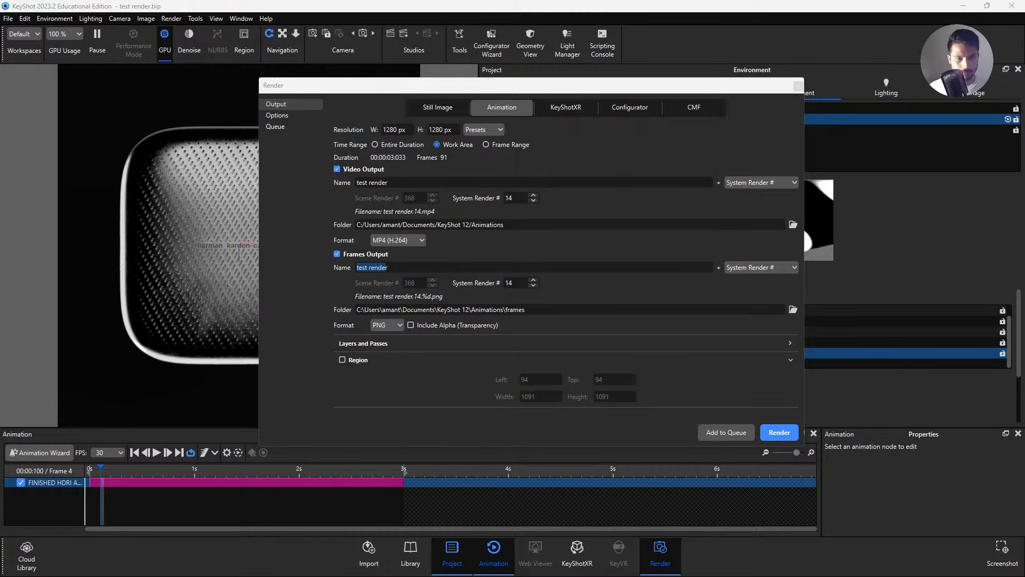
{"action": "left_click", "coordinate": [389, 267]}
{"action": "left_click", "coordinate": [525, 309]}
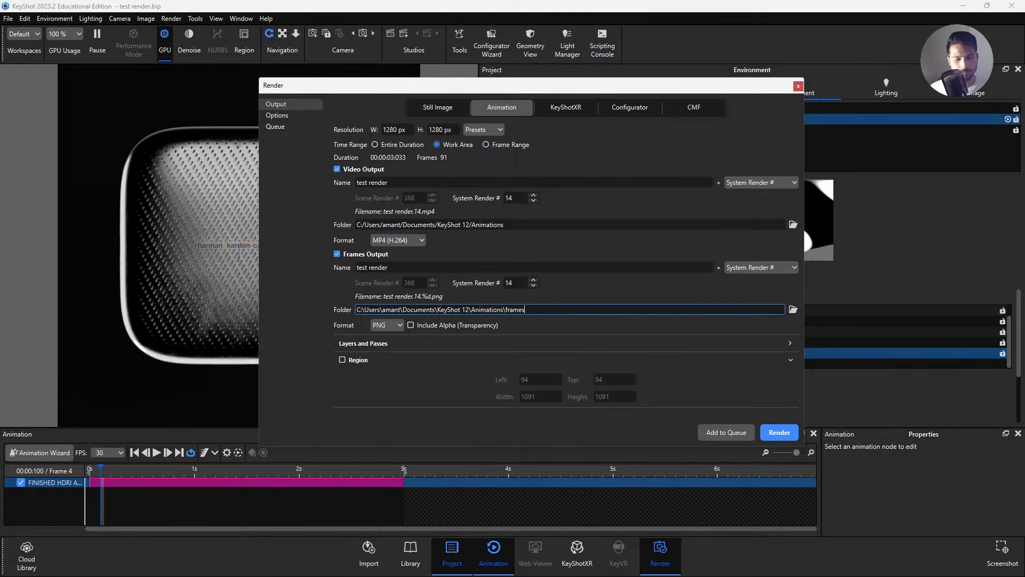
{"action": "left_click", "coordinate": [505, 223]}
{"action": "key", "text": "ctrl"}
{"action": "key", "text": "ctrl"}
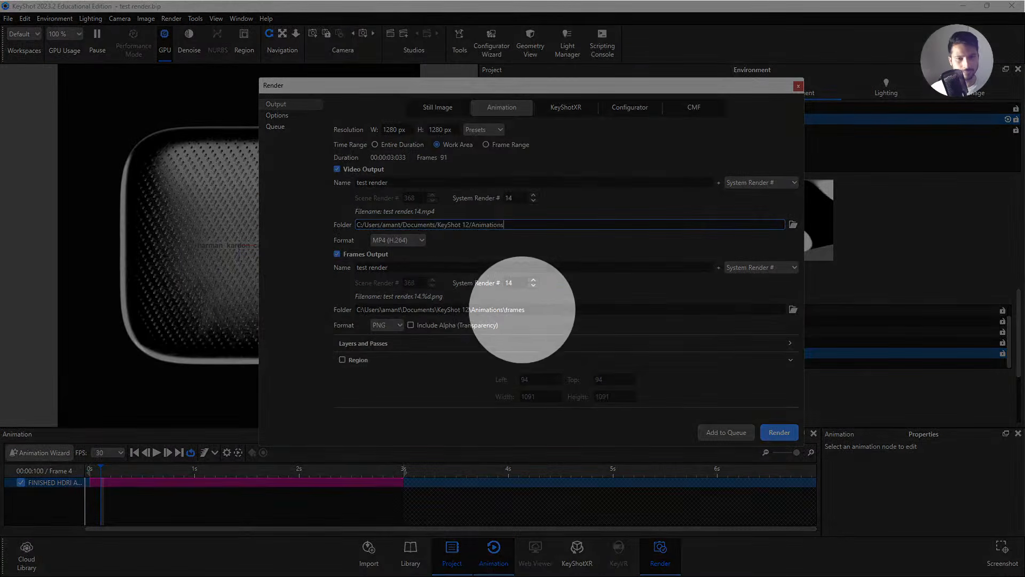
{"action": "left_click", "coordinate": [527, 311]}
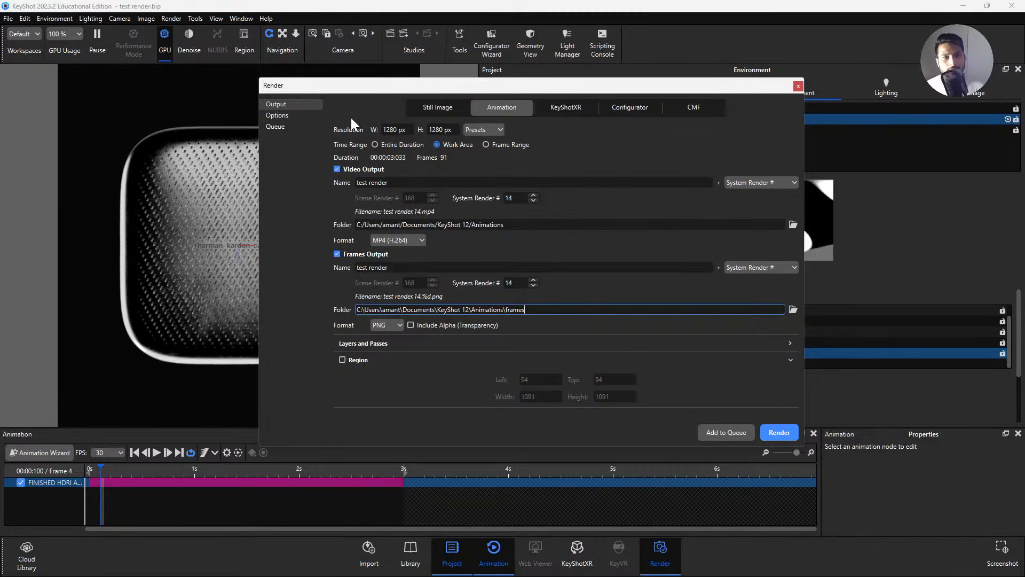
Examine the render mode and quality options, and close the Render dialog.
{"action": "left_click", "coordinate": [291, 115]}
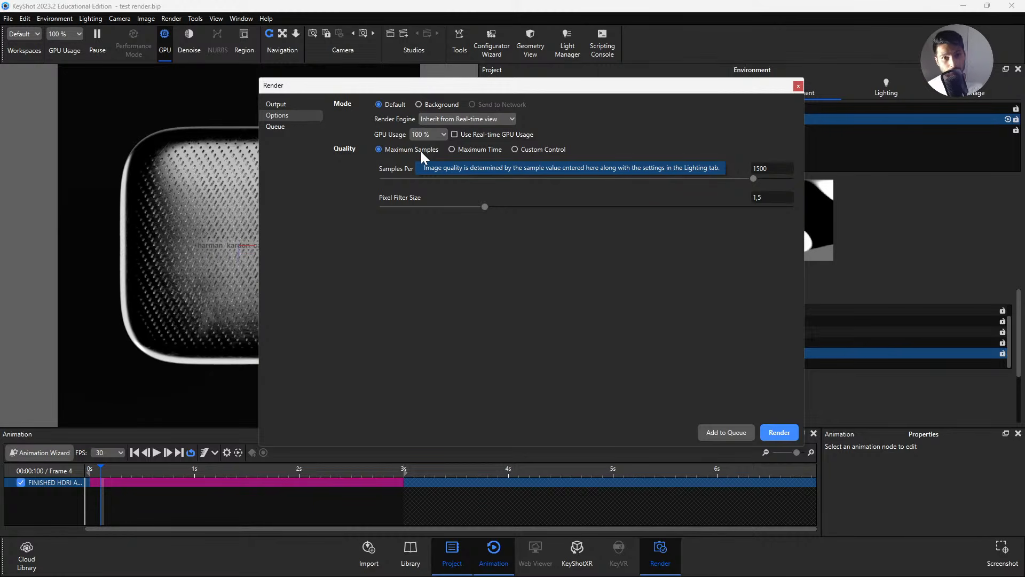
{"action": "left_click", "coordinate": [798, 86]}
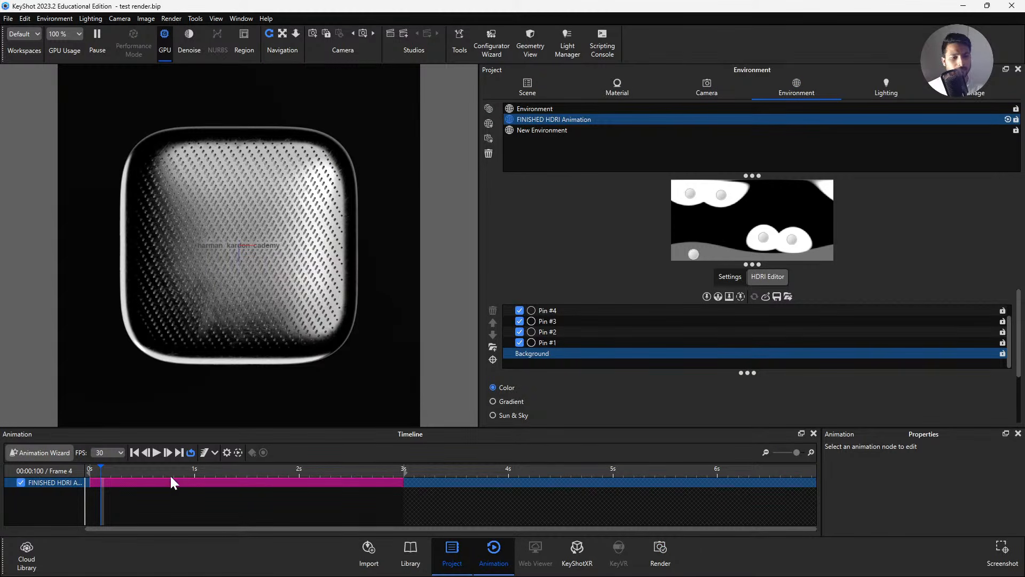
Scrub the lighting animation back to frame 4 and show the Heads-Up Display to read the real-time sample count.
{"action": "left_click", "coordinate": [118, 464]}
{"action": "left_click_drag", "start_coordinate": [298, 475], "coordinate": [101, 470]}
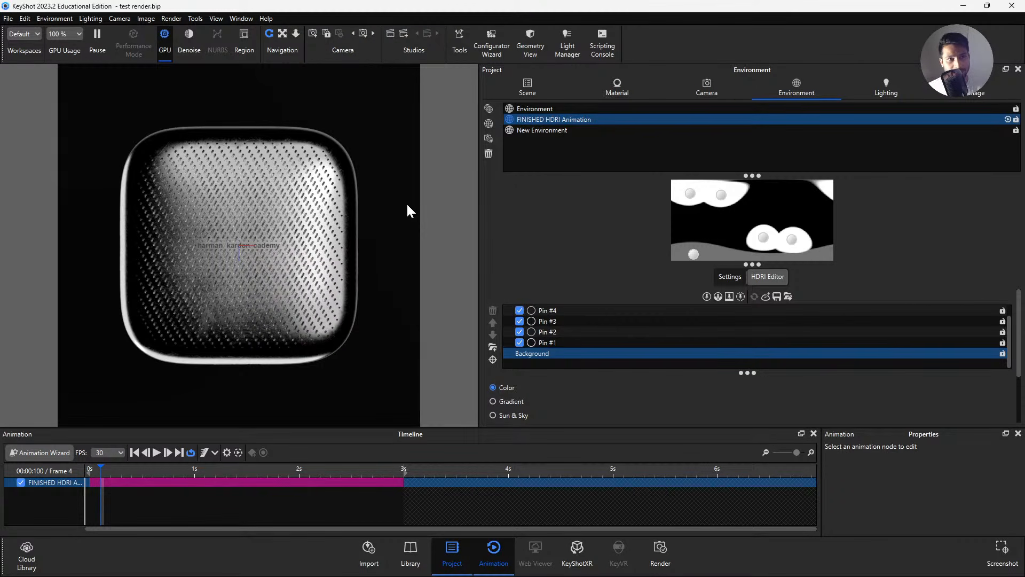
{"action": "key", "text": "h"}
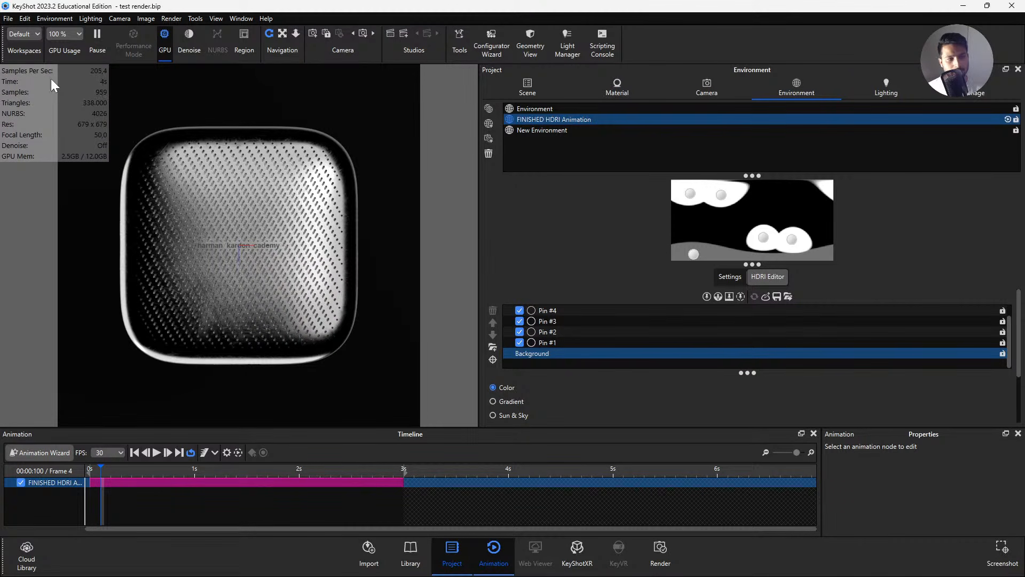
{"action": "left_click", "coordinate": [215, 18]}
{"action": "mouse_move", "coordinate": [232, 18]}
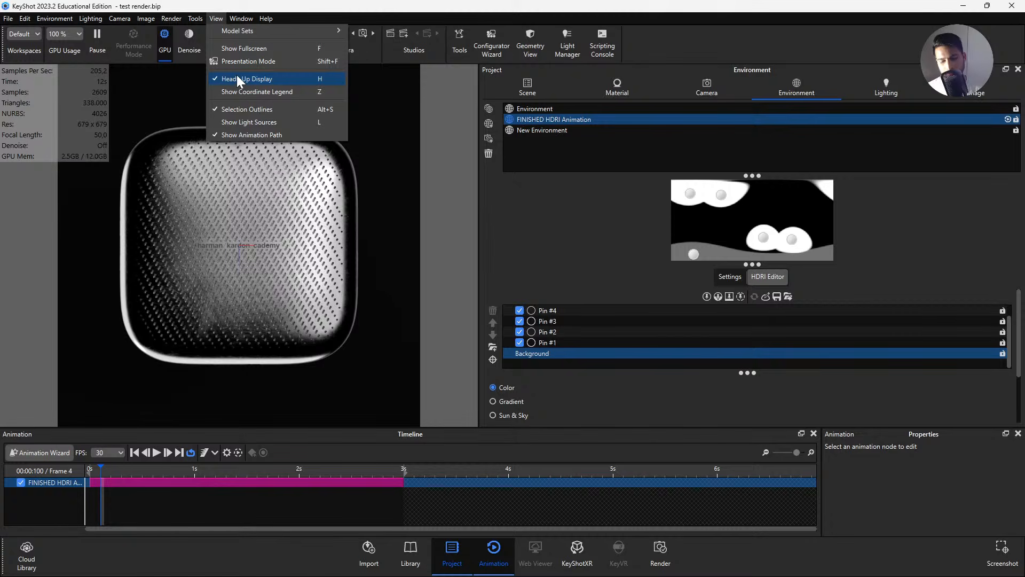
{"action": "left_click", "coordinate": [401, 162]}
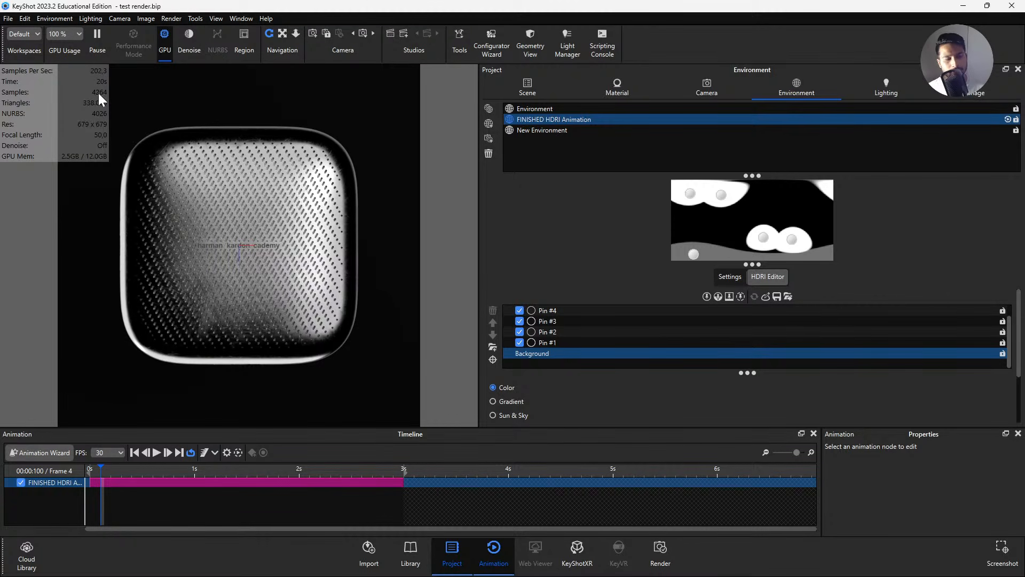
Compare the noise at frames 36, 63 and 50 of the lighting animation, switch from GPU to CPU rendering, and move to frame 76.
{"action": "left_click", "coordinate": [211, 477]}
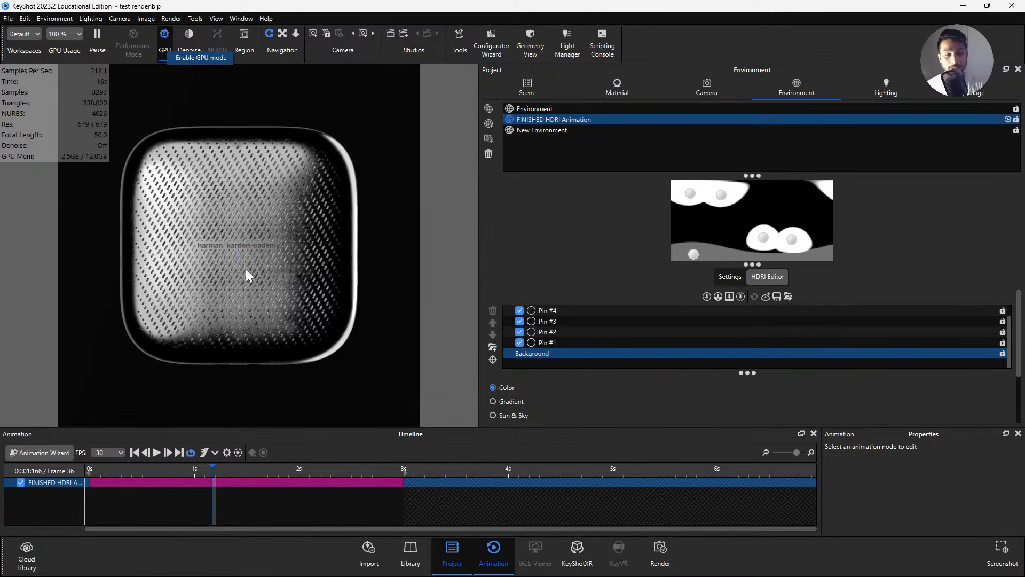
{"action": "left_click", "coordinate": [307, 472]}
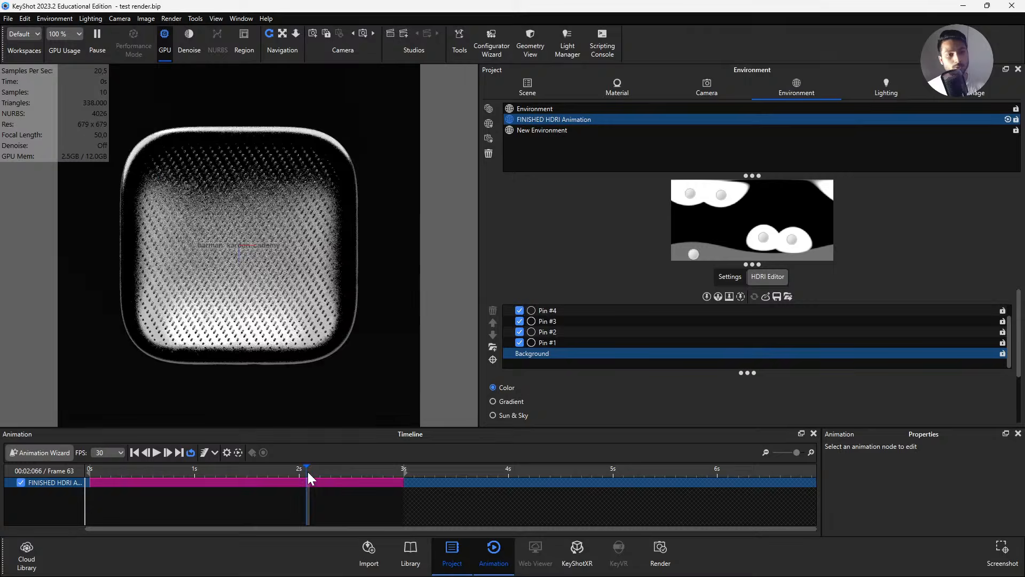
{"action": "left_click", "coordinate": [259, 465]}
{"action": "left_click", "coordinate": [165, 38]}
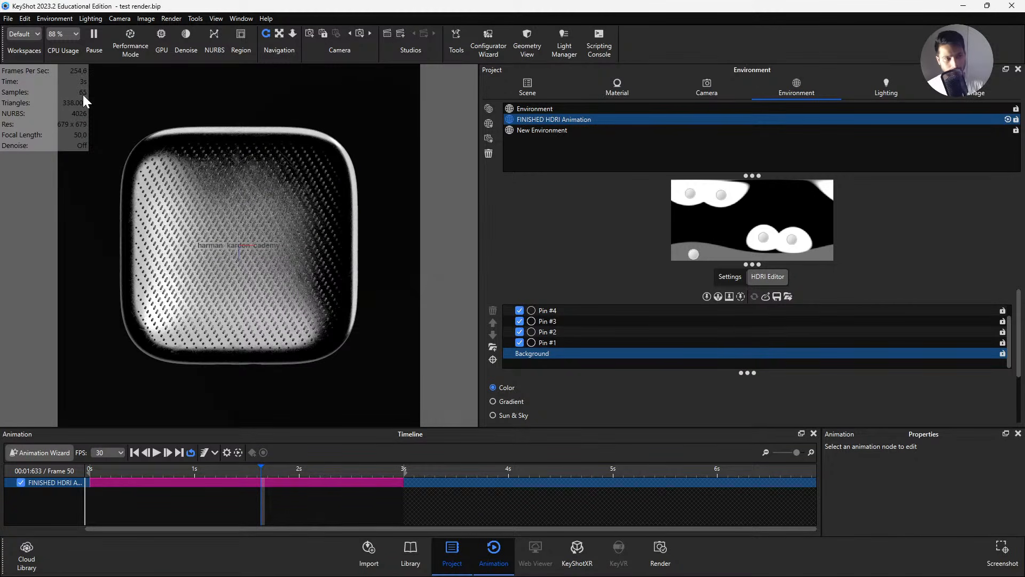
{"action": "left_click", "coordinate": [299, 470]}
{"action": "left_click", "coordinate": [351, 467]}
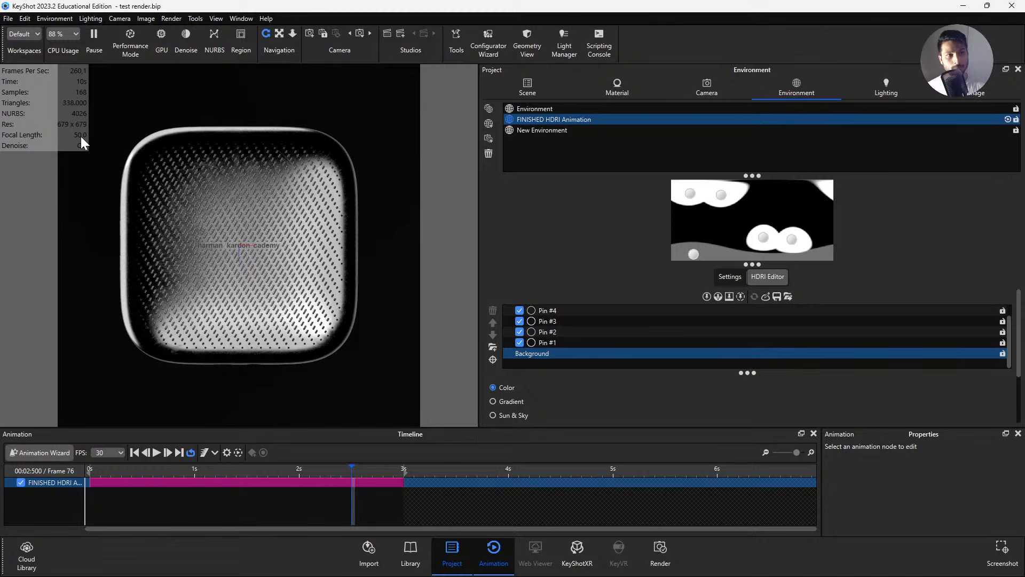
Alternate the real-time view between GPU and CPU rendering at frame 76 to compare sample speeds, ending in GPU mode.
{"action": "left_click", "coordinate": [158, 47]}
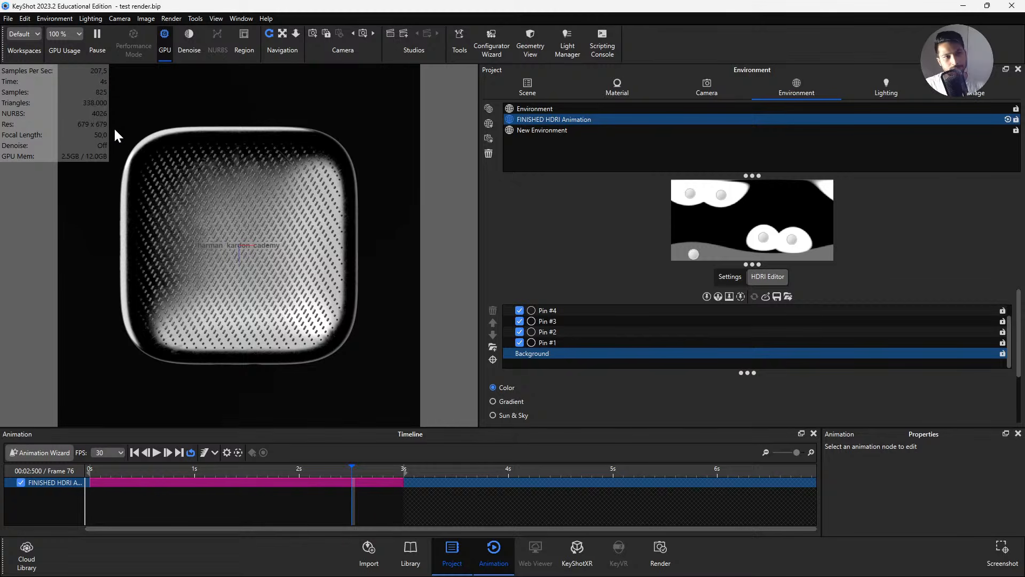
{"action": "left_click", "coordinate": [162, 50]}
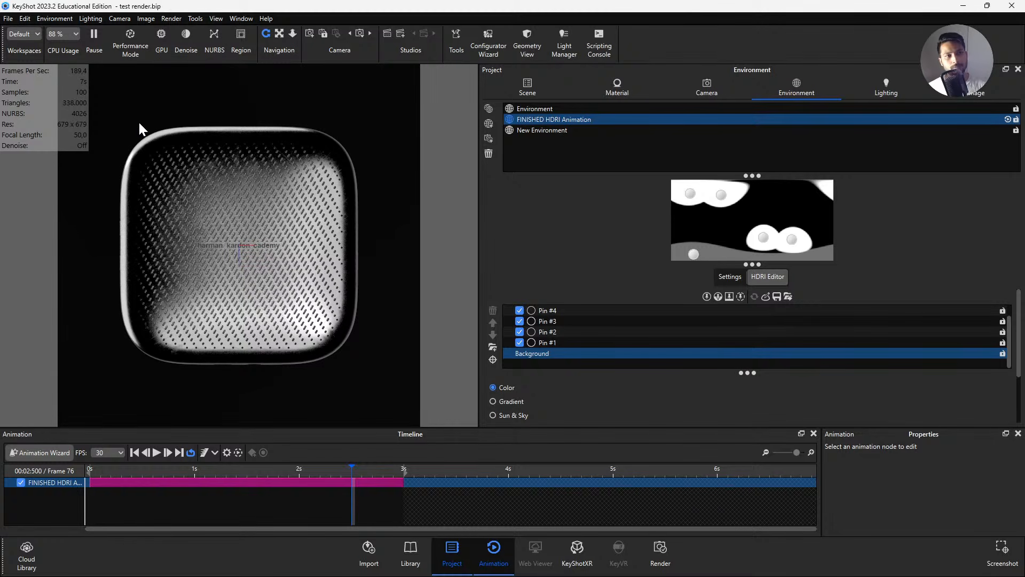
{"action": "left_click", "coordinate": [163, 49]}
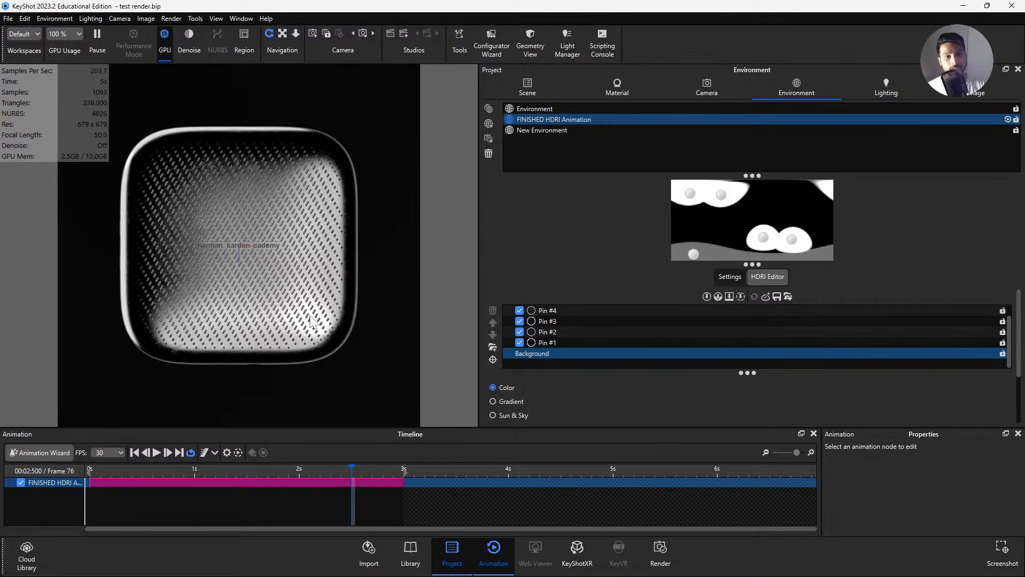
Examine the grille noise up close at the speaker's lower-right corner, and restore the saved Top camera view.
{"action": "scroll", "coordinate": [331, 333], "scroll_direction": "up", "scroll_amount": 5}
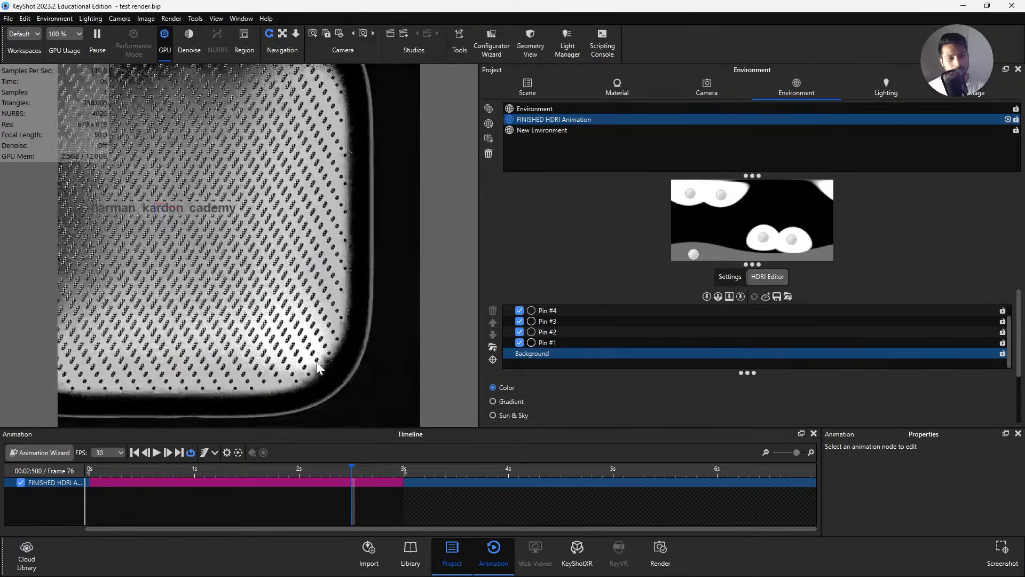
{"action": "scroll", "coordinate": [317, 368], "scroll_direction": "up", "scroll_amount": 5}
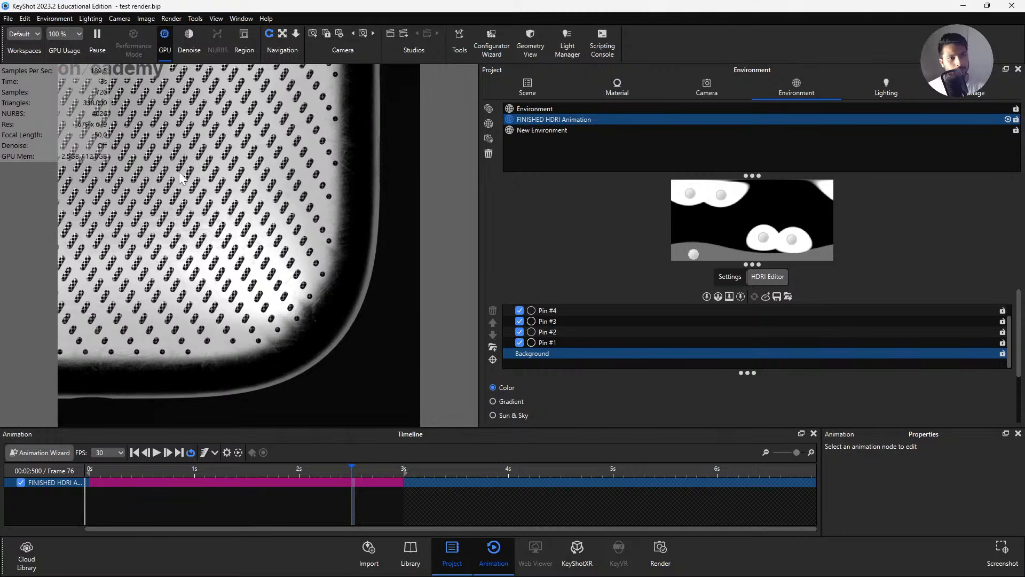
{"action": "scroll", "coordinate": [300, 245], "scroll_direction": "down", "scroll_amount": 1}
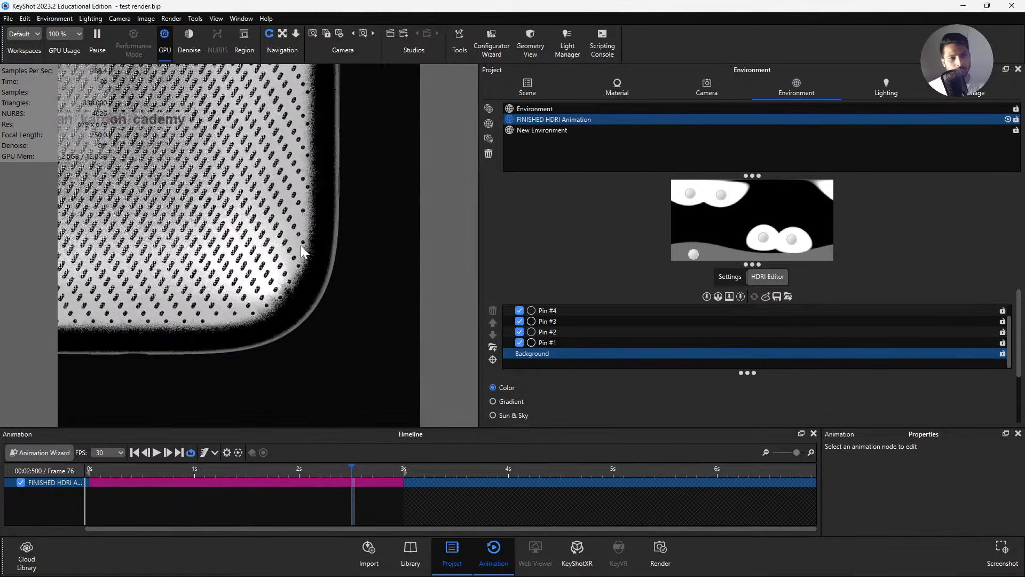
{"action": "scroll", "coordinate": [320, 294], "scroll_direction": "down", "scroll_amount": 3}
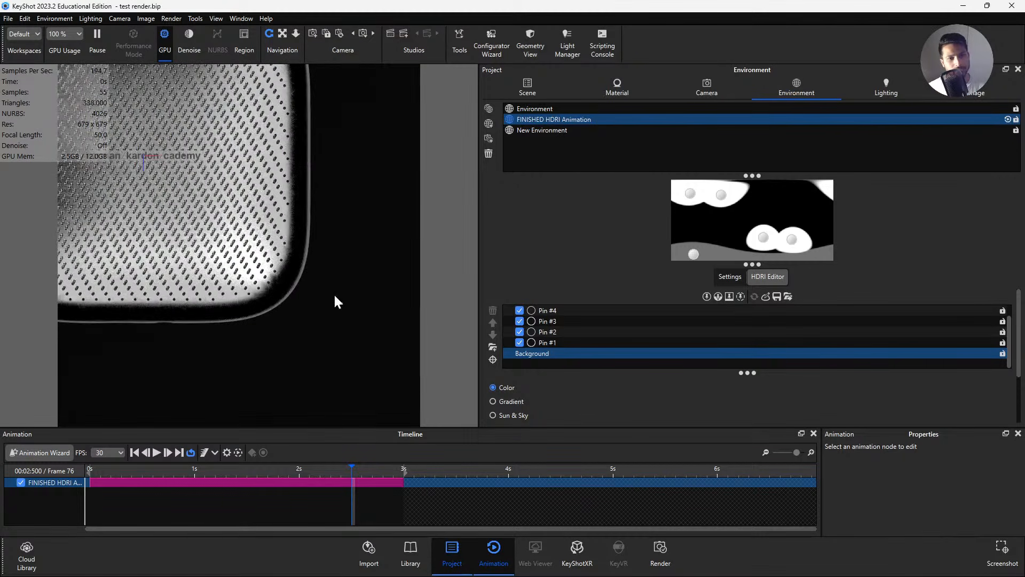
{"action": "left_click", "coordinate": [707, 86]}
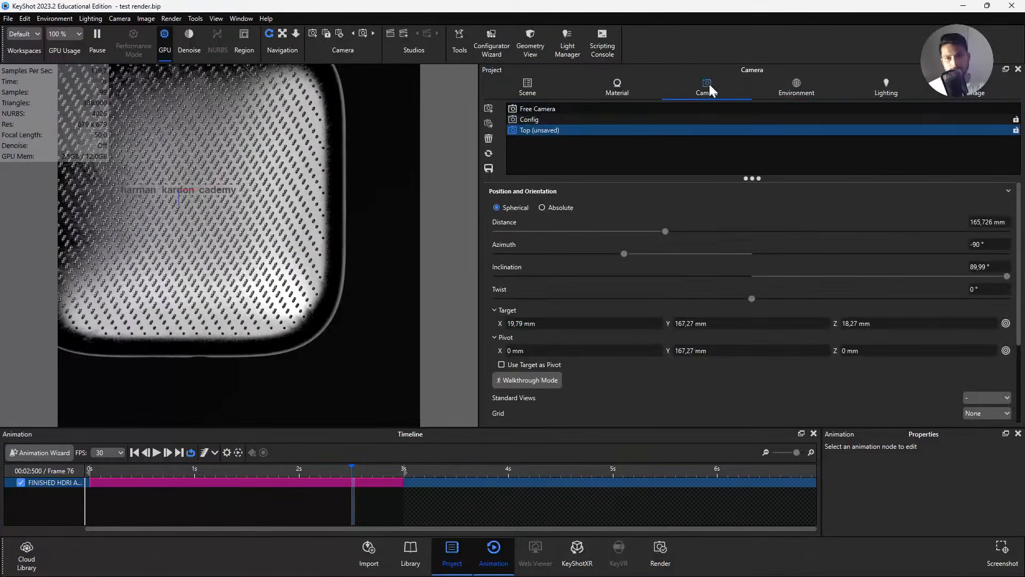
{"action": "left_click", "coordinate": [576, 130]}
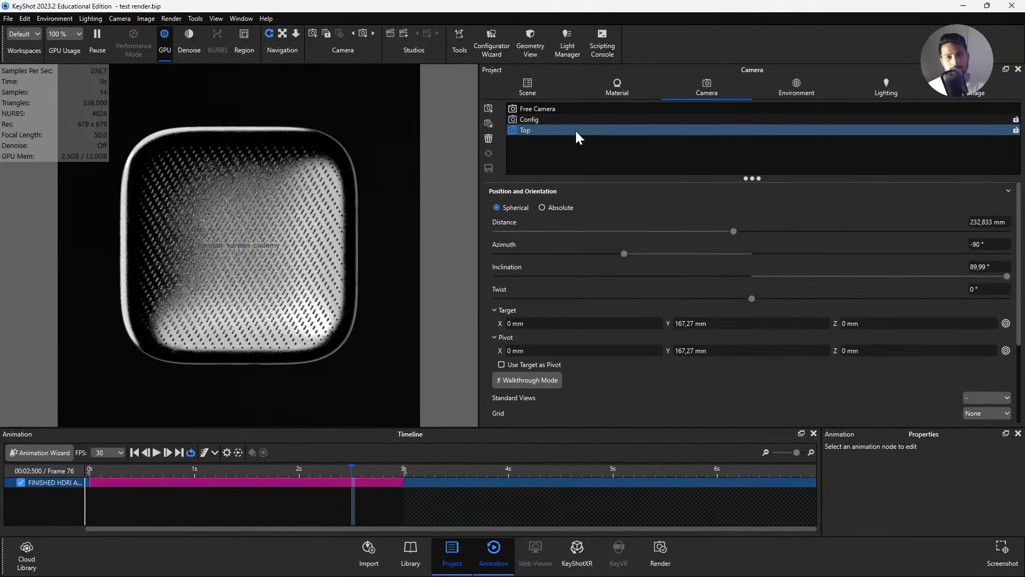
Set the samples per frame to 700 in the render options for GPU rendering, and close the Render dialog.
{"action": "left_click", "coordinate": [663, 550]}
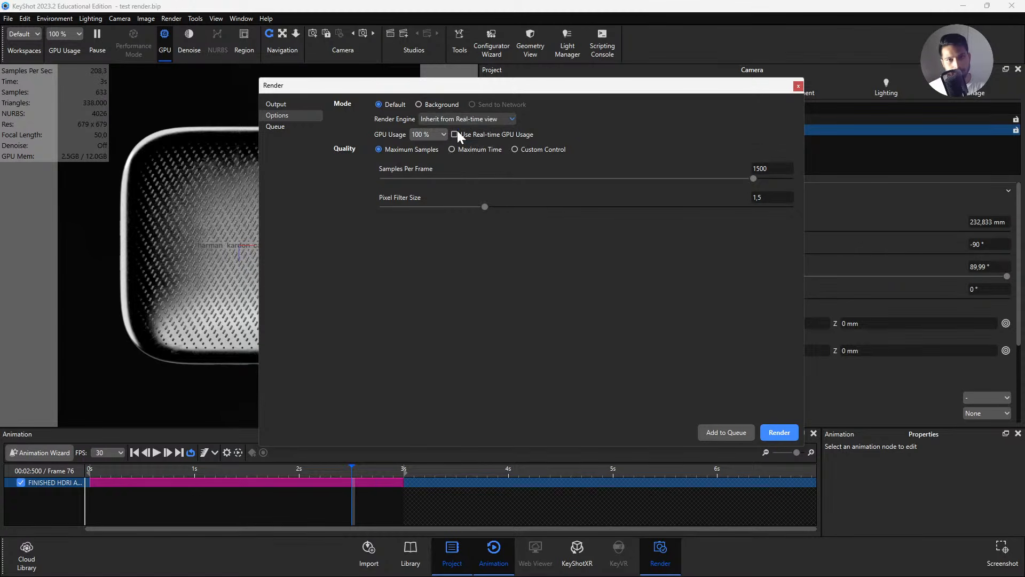
{"action": "double_click", "coordinate": [769, 169]}
{"action": "type", "text": "700"}
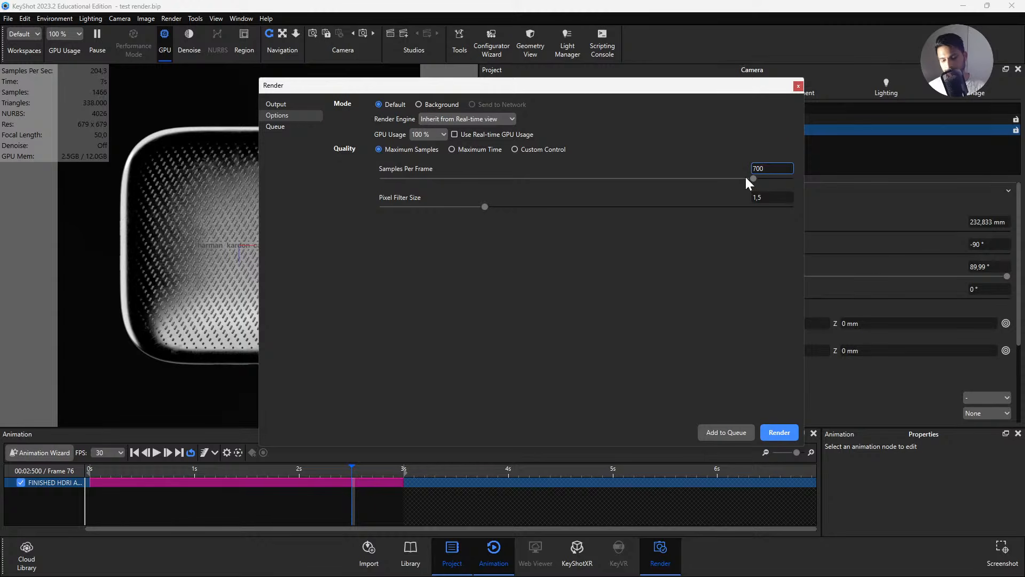
{"action": "key", "text": "Tab"}
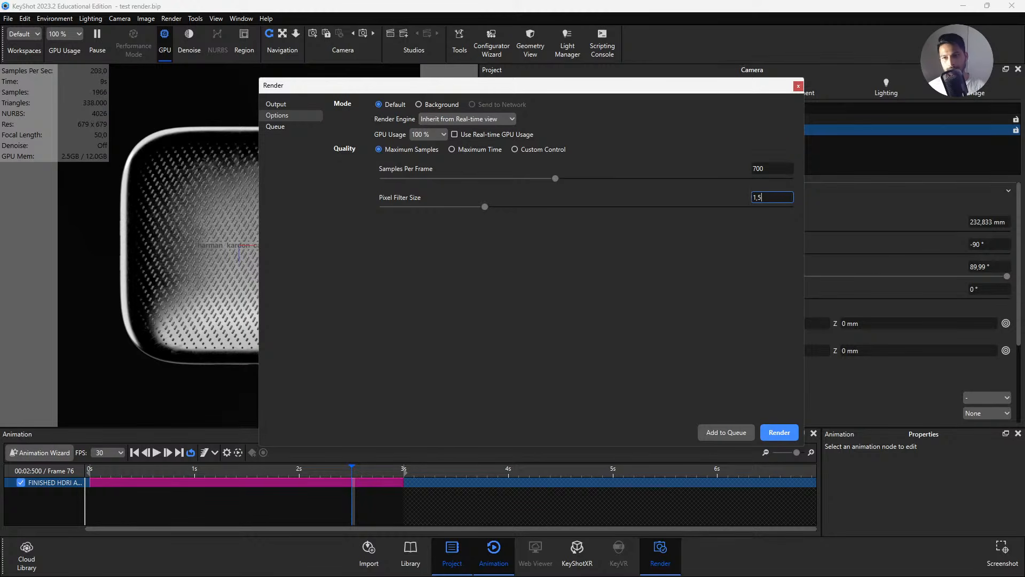
{"action": "left_click", "coordinate": [797, 86]}
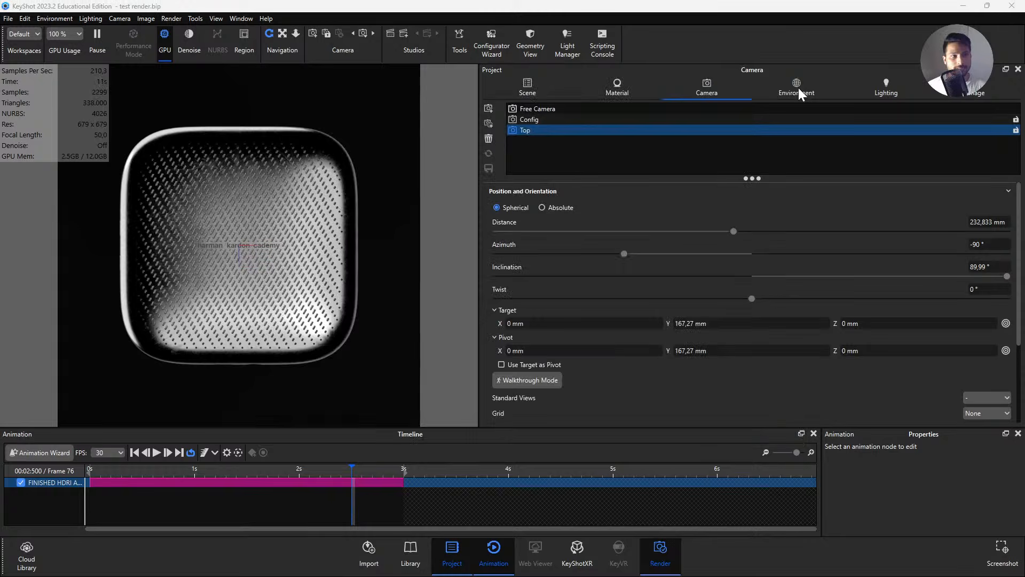
Switch the real-time view to CPU rendering and examine the grille, logo and upper-left corner up close for noise.
{"action": "left_click", "coordinate": [160, 39]}
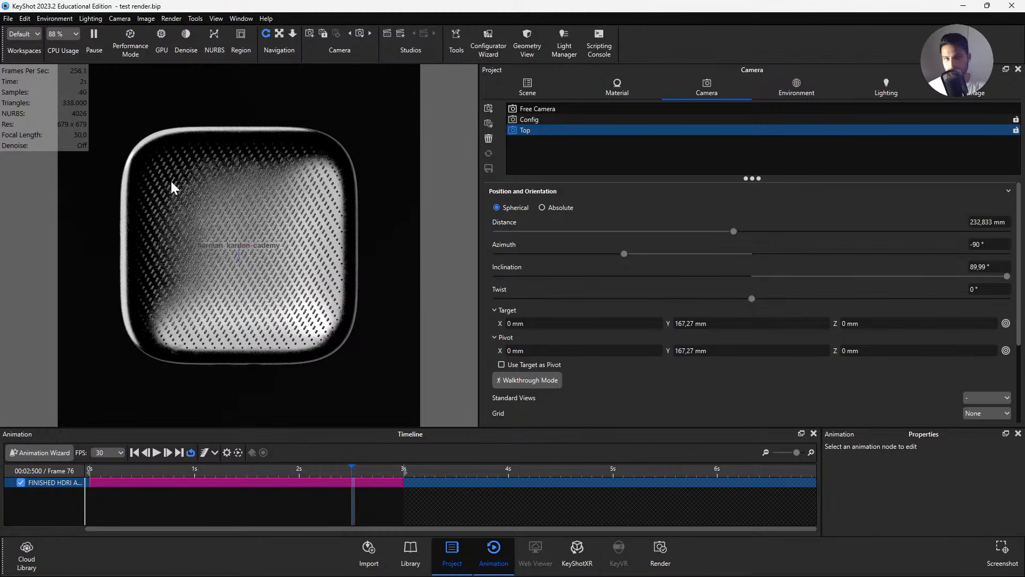
{"action": "scroll", "coordinate": [230, 245], "scroll_direction": "up", "scroll_amount": 5}
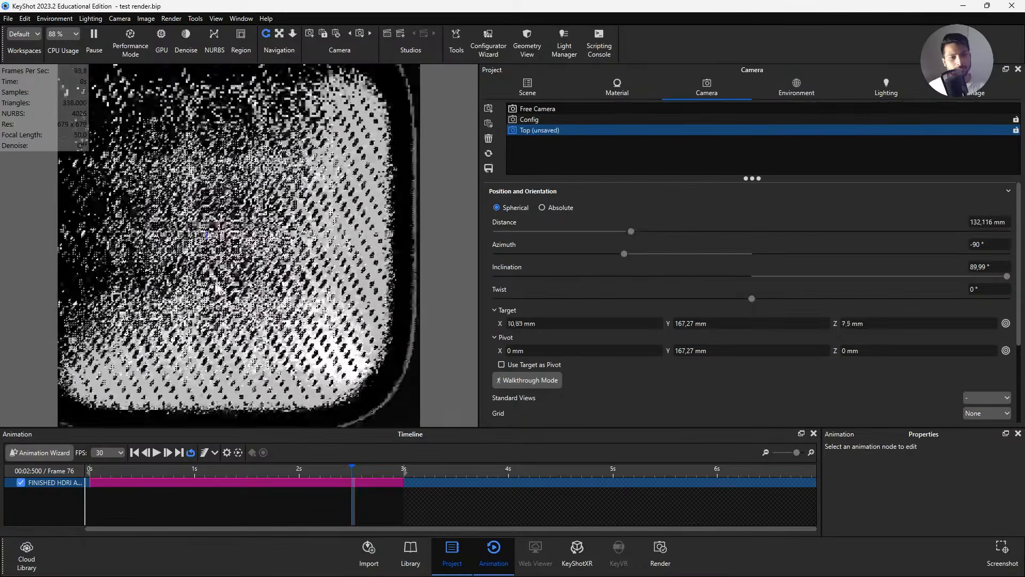
{"action": "scroll", "coordinate": [217, 287], "scroll_direction": "up", "scroll_amount": 2}
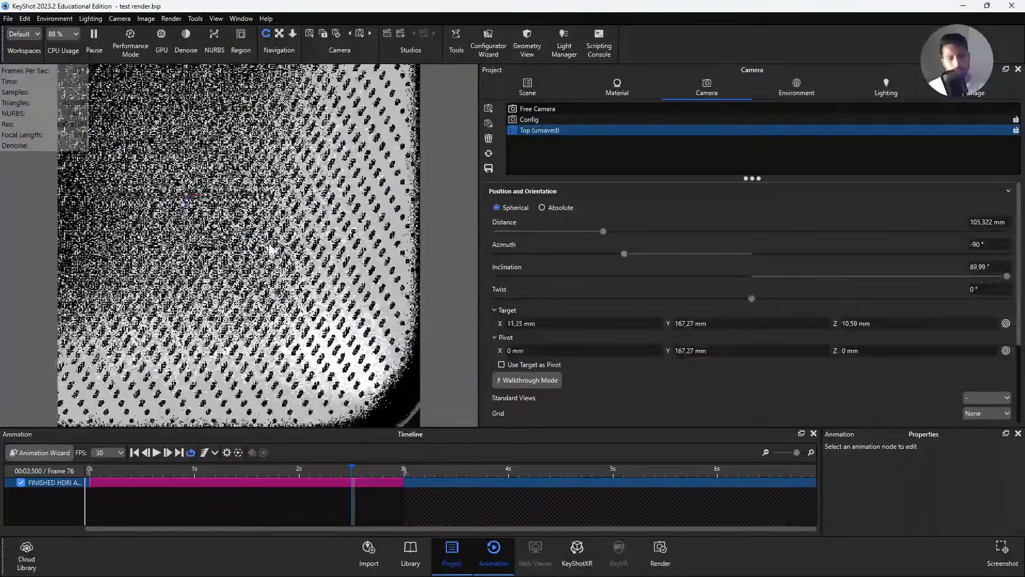
{"action": "middle_click_drag", "start_coordinate": [270, 245], "coordinate": [300, 281]}
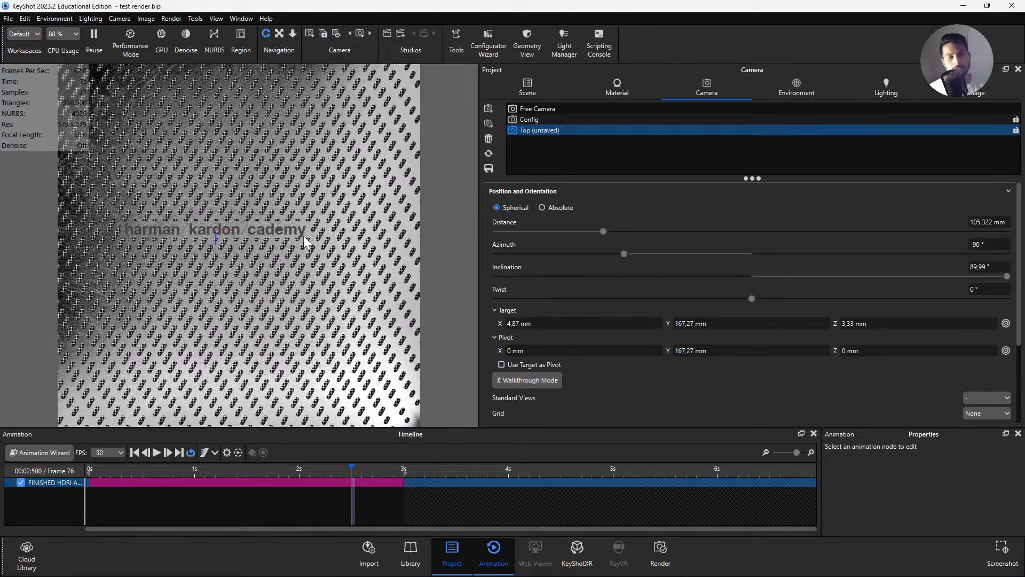
{"action": "scroll", "coordinate": [351, 230], "scroll_direction": "up", "scroll_amount": 3}
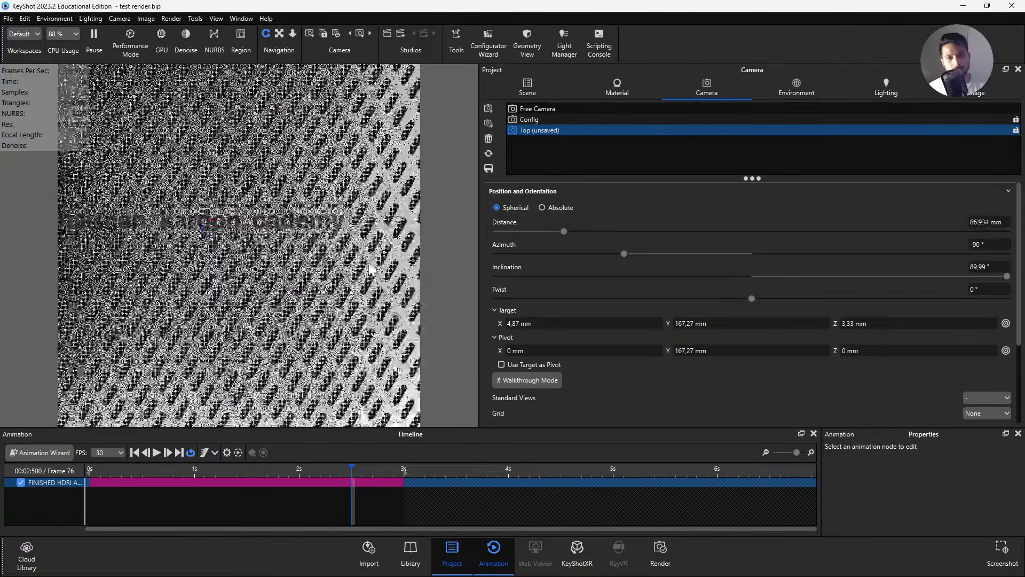
{"action": "middle_click_drag", "start_coordinate": [372, 269], "coordinate": [294, 241]}
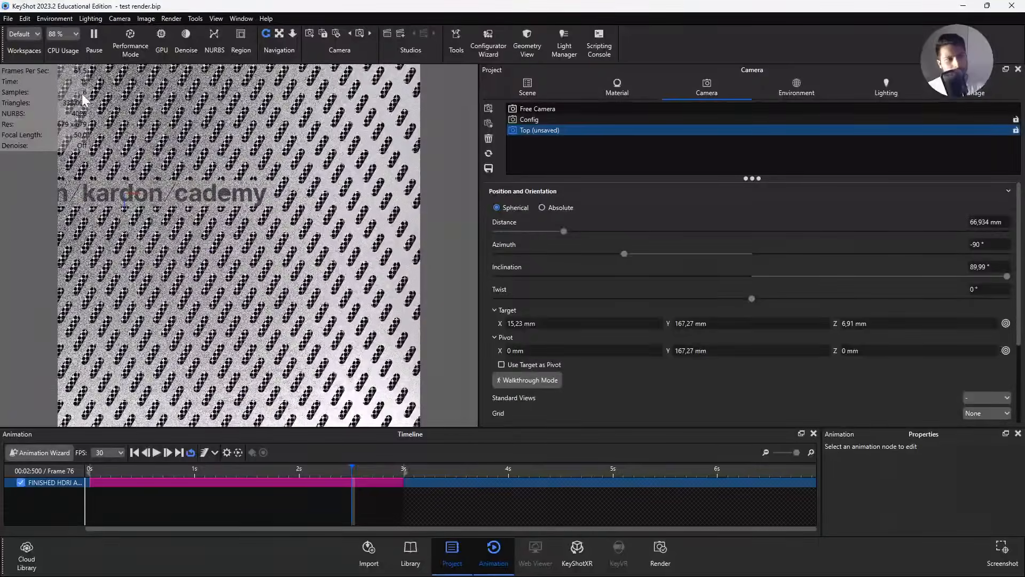
{"action": "scroll", "coordinate": [134, 183], "scroll_direction": "up", "scroll_amount": 3}
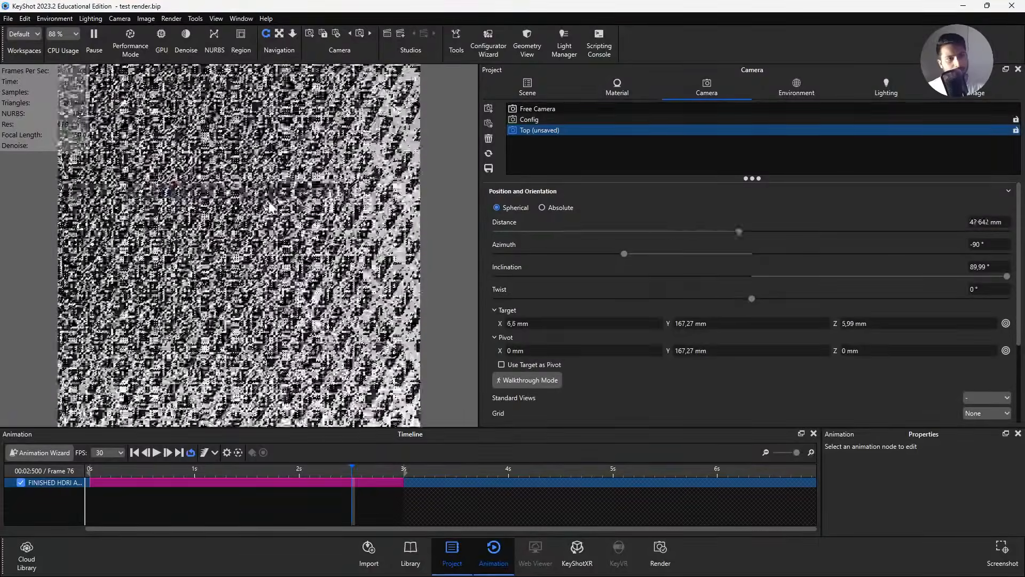
{"action": "scroll", "coordinate": [270, 207], "scroll_direction": "up", "scroll_amount": 3}
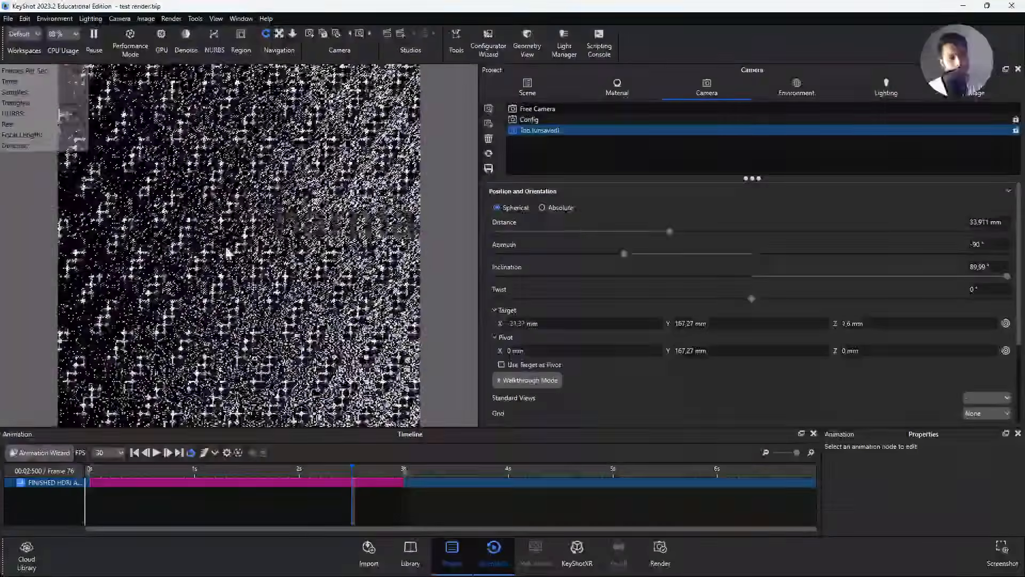
{"action": "scroll", "coordinate": [227, 252], "scroll_direction": "down", "scroll_amount": 6}
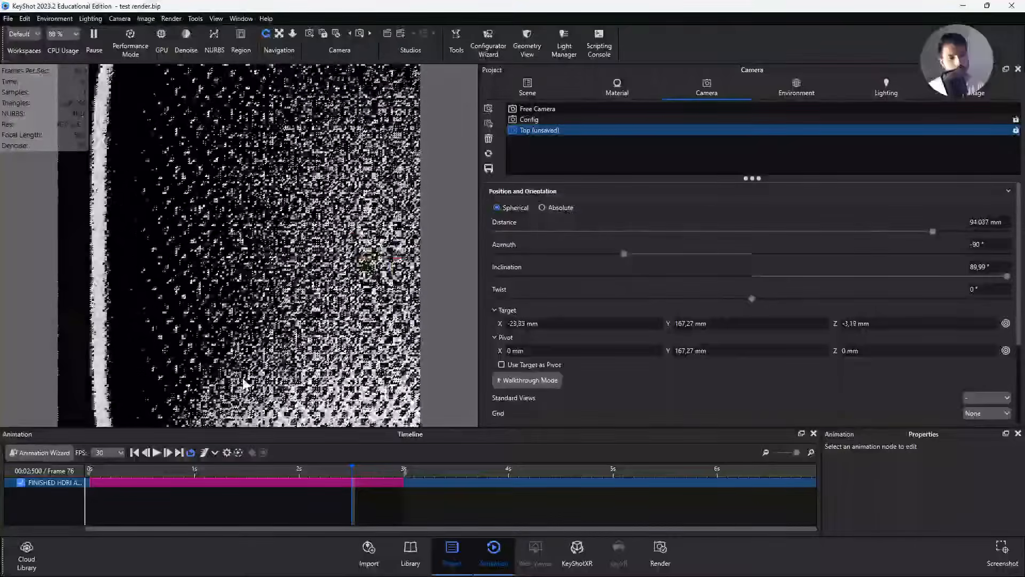
{"action": "scroll", "coordinate": [149, 304], "scroll_direction": "up", "scroll_amount": 2}
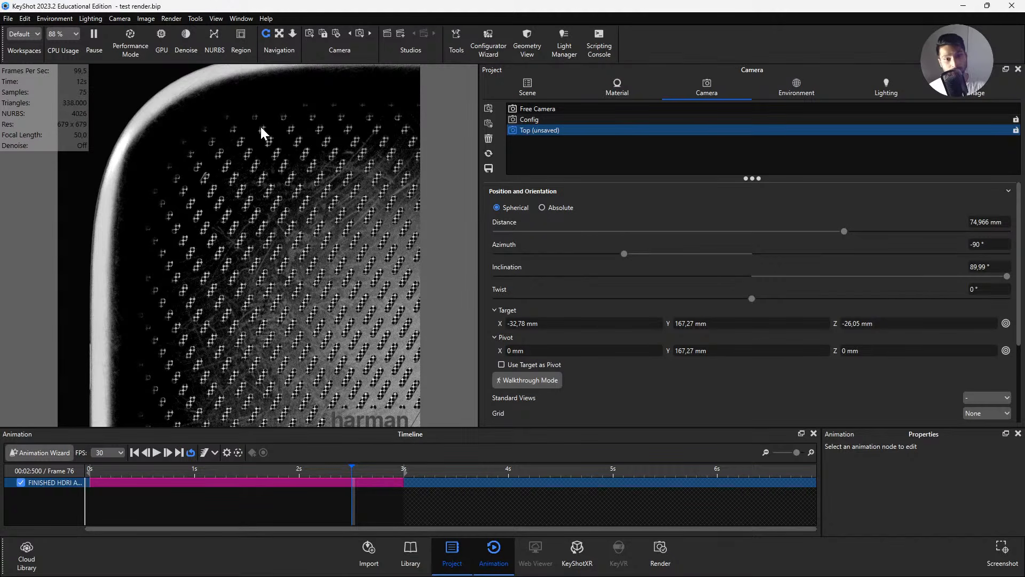
Reopen the render options and set the samples per frame to 60 for CPU rendering.
{"action": "left_click", "coordinate": [660, 549]}
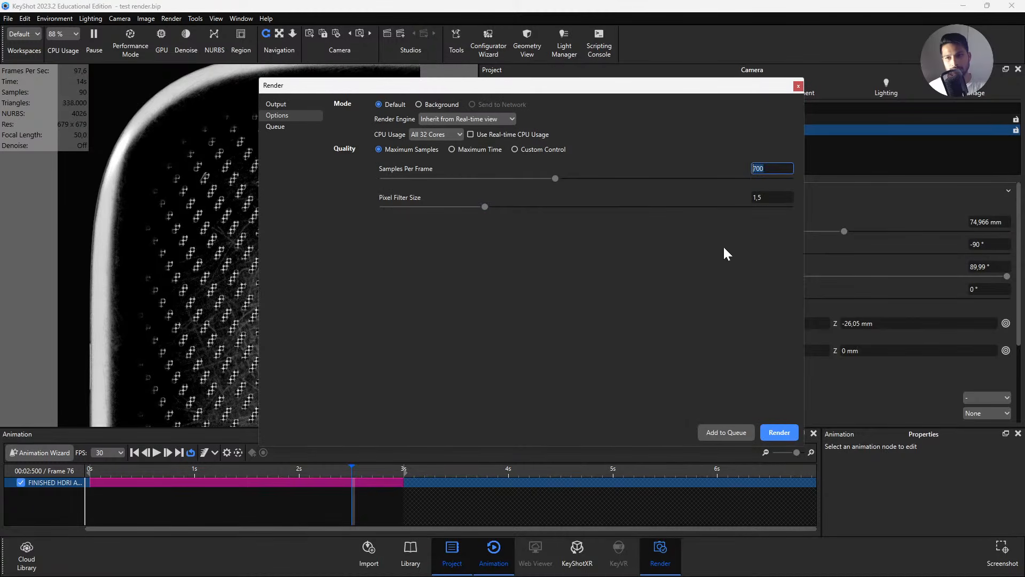
{"action": "key", "text": "ctrl+a"}
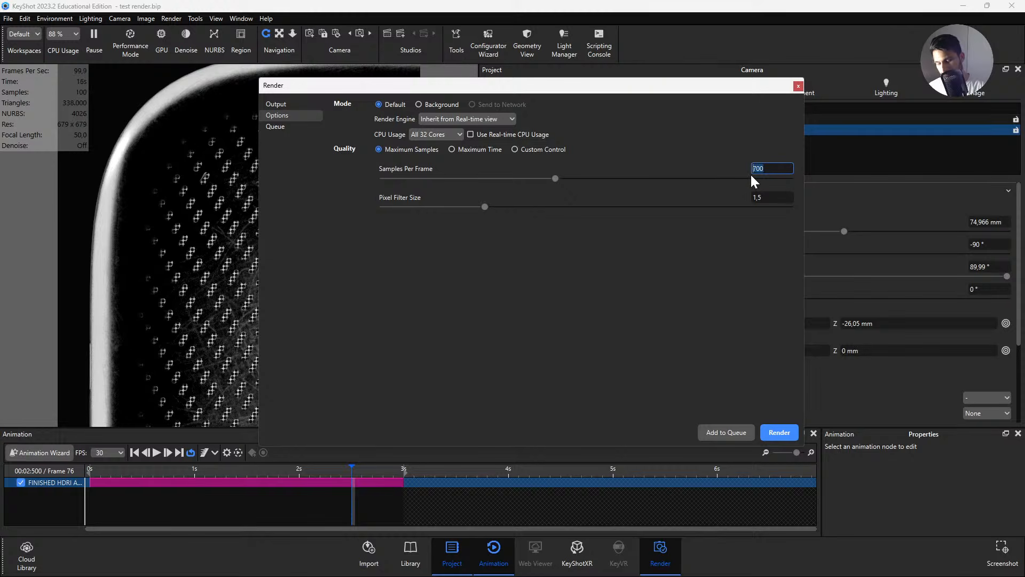
{"action": "type", "text": "60"}
{"action": "key", "text": "Tab"}
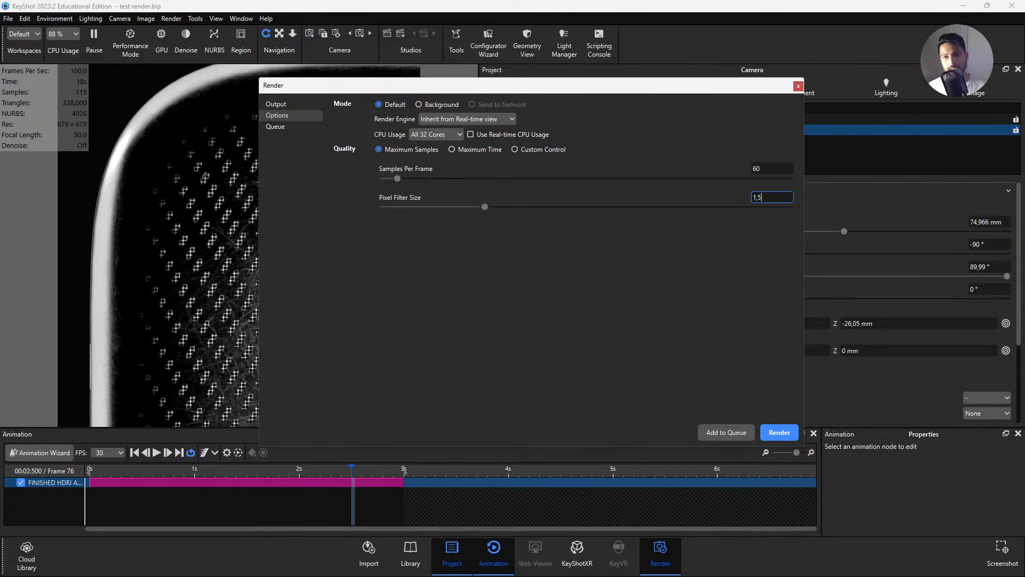
Review the video name and system render number in the animation output settings, and look briefly at the speaker project folder in File Explorer.
{"action": "left_click", "coordinate": [283, 103]}
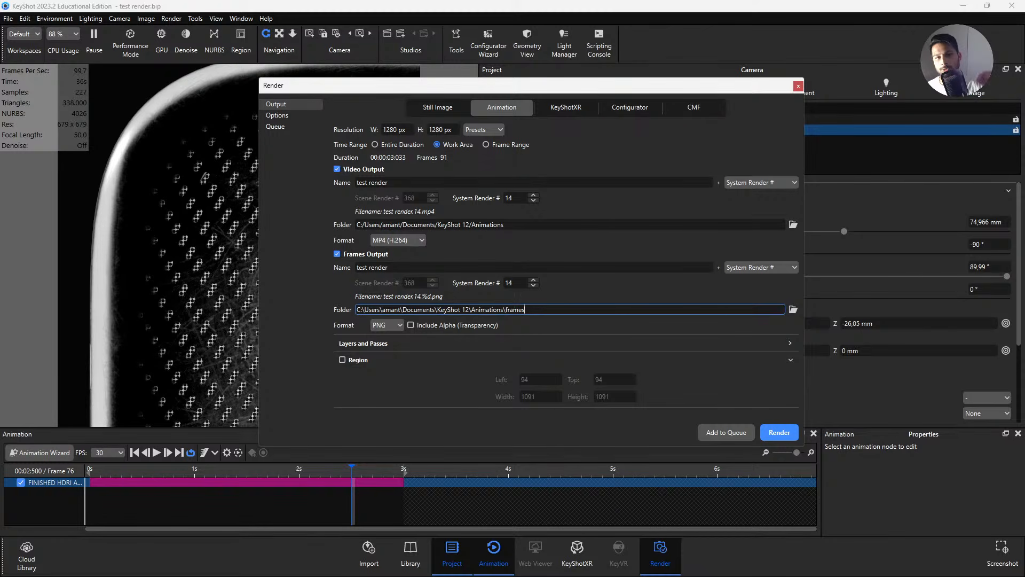
{"action": "left_click", "coordinate": [396, 182]}
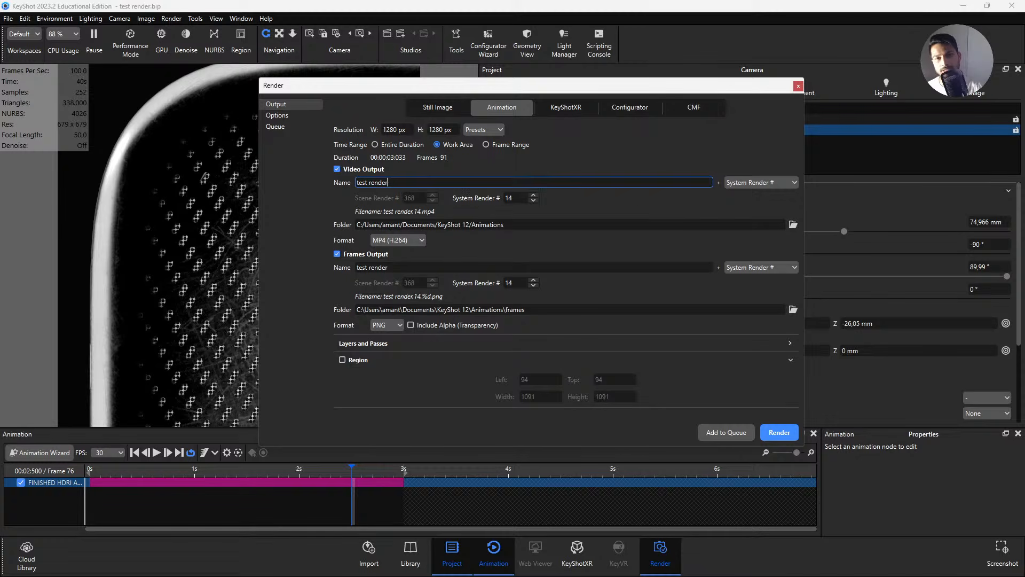
{"action": "left_click", "coordinate": [512, 199]}
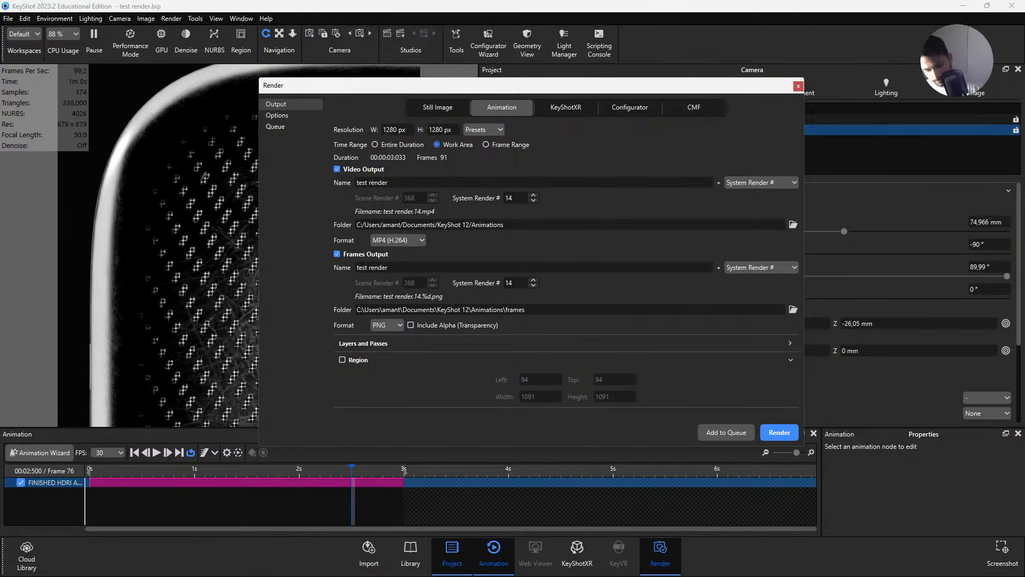
{"action": "key", "text": "alt+Tab"}
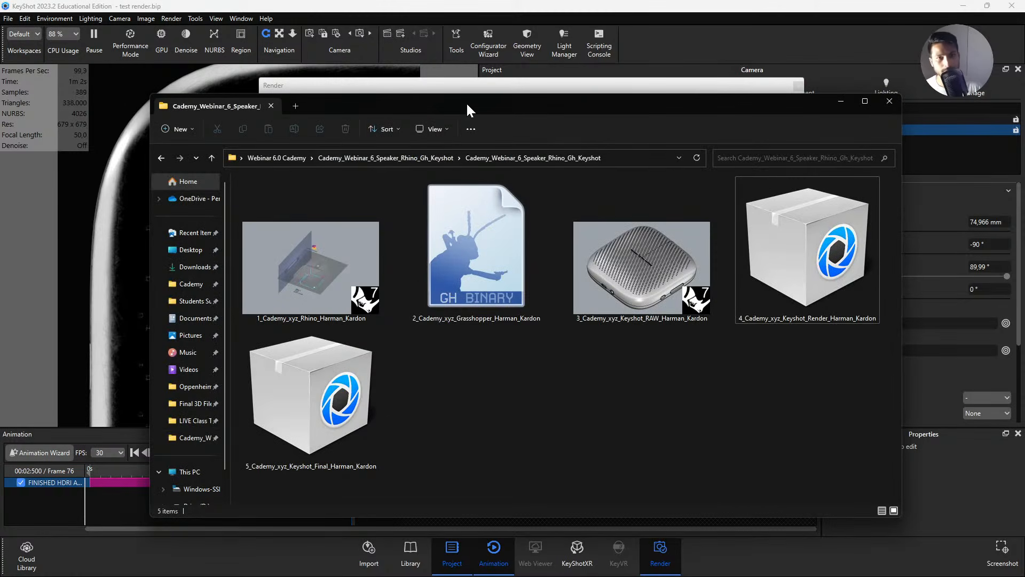
{"action": "key", "text": "alt+Tab"}
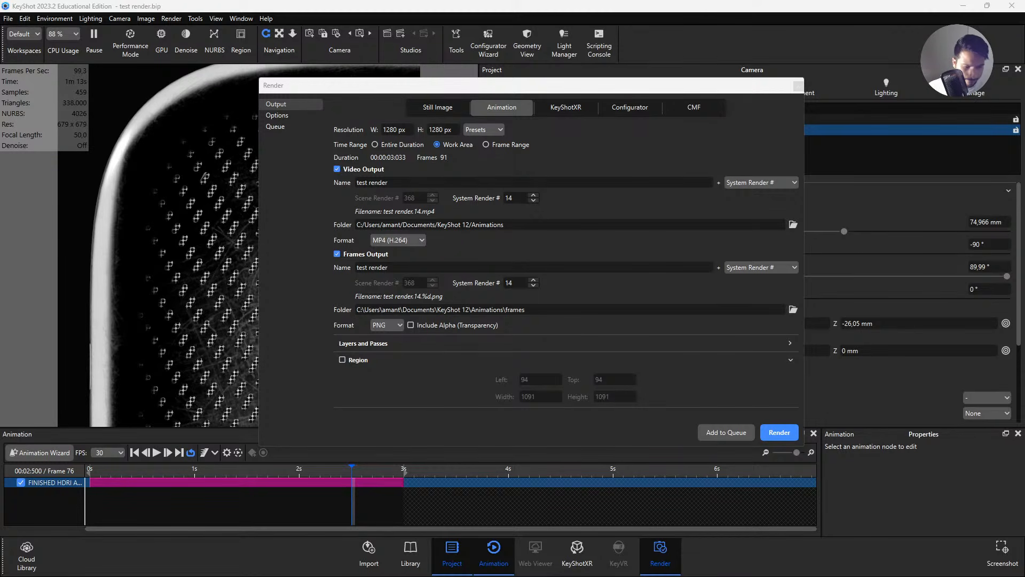
Look through the rendered frame images in the animation 3 folder in File Explorer, and return to KeyShot.
{"action": "key", "text": "alt+Tab"}
{"action": "left_click_drag", "start_coordinate": [458, 231], "coordinate": [487, 107]}
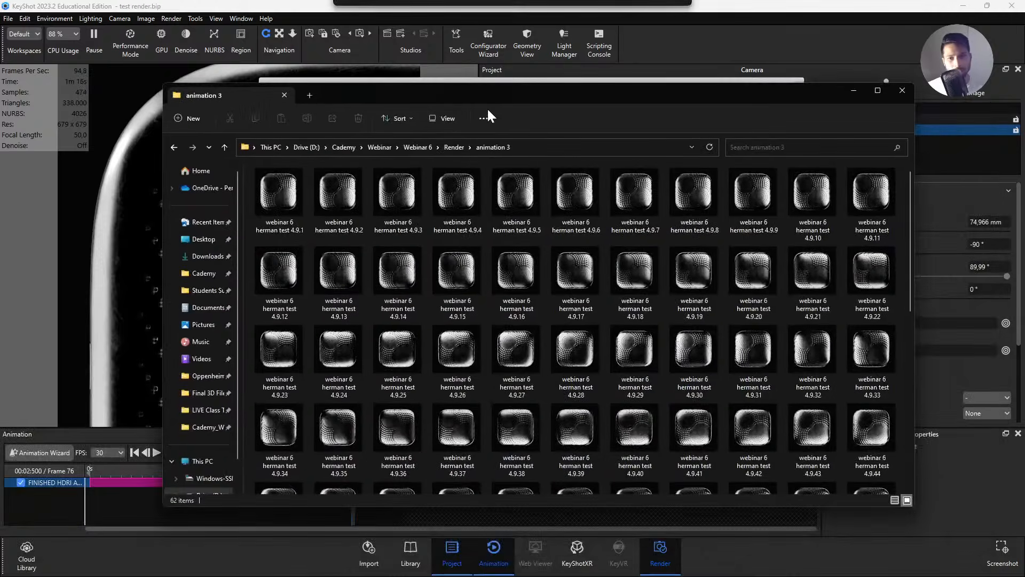
{"action": "mouse_move", "coordinate": [535, 360]}
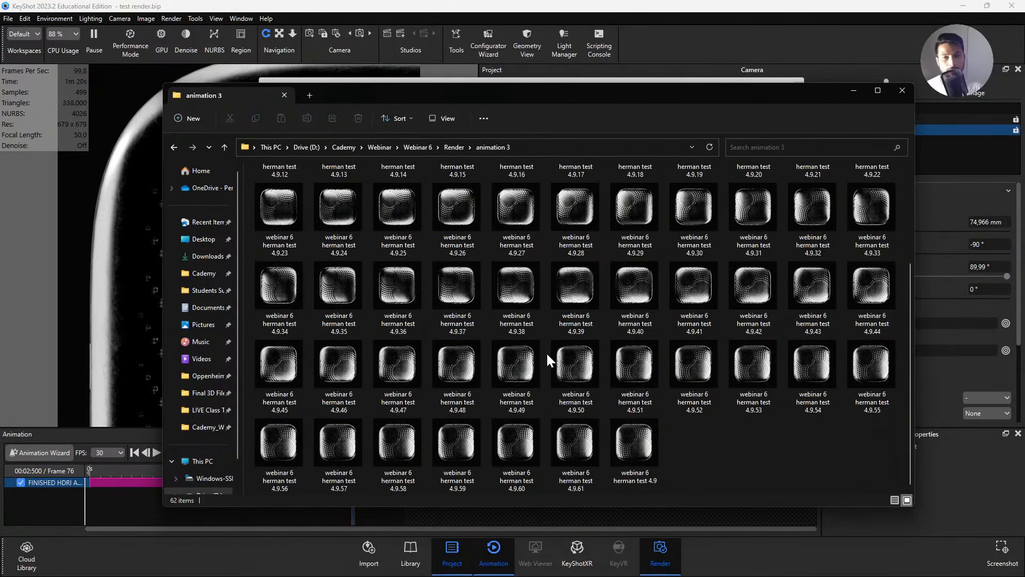
{"action": "scroll", "coordinate": [545, 355], "scroll_direction": "up", "scroll_amount": 3}
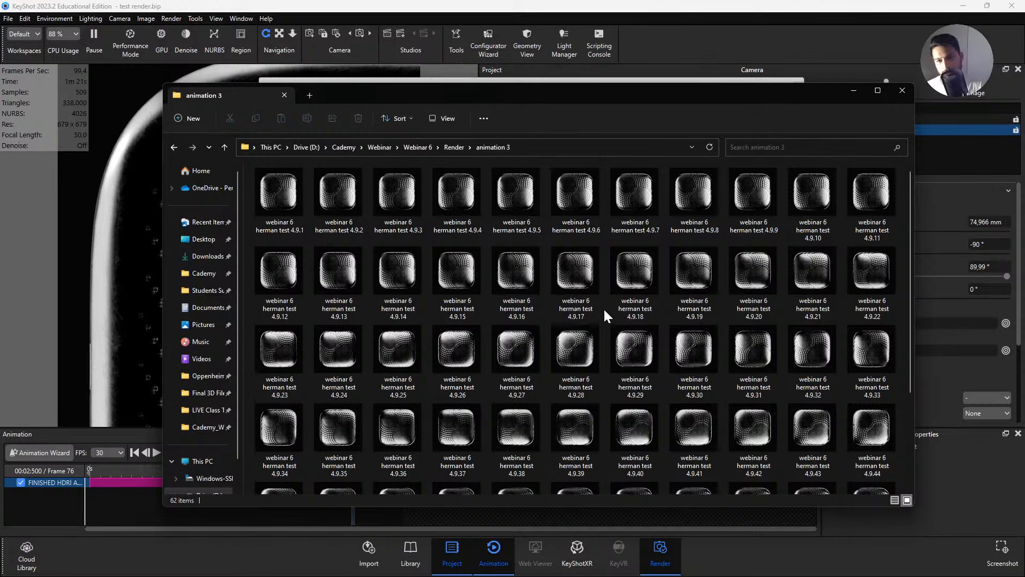
{"action": "left_click", "coordinate": [643, 376]}
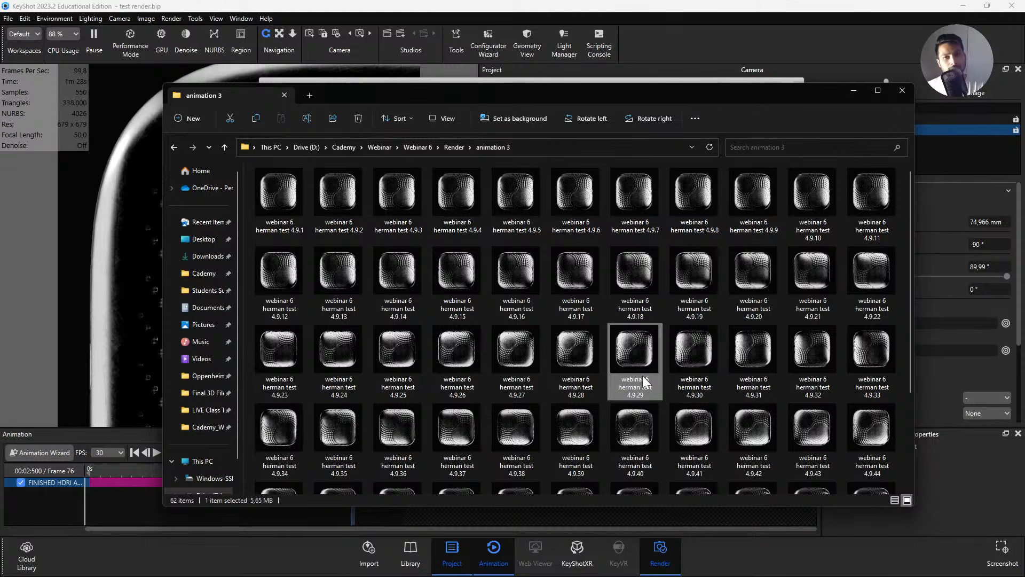
{"action": "left_click", "coordinate": [511, 9]}
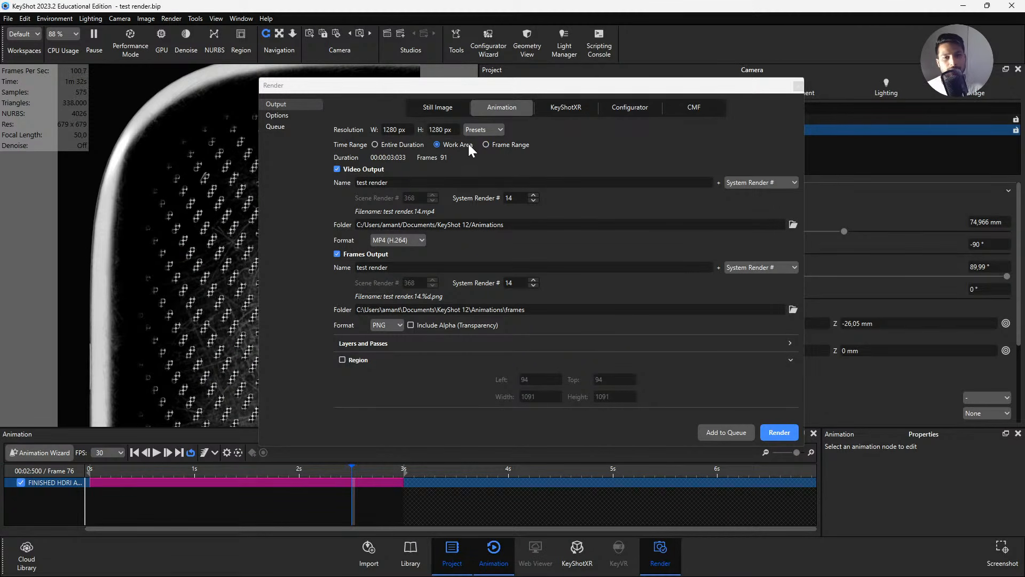
Limit the animation render to a frame range starting at frame 28, and close the Render dialog.
{"action": "left_click", "coordinate": [486, 144]}
{"action": "left_click", "coordinate": [376, 159]}
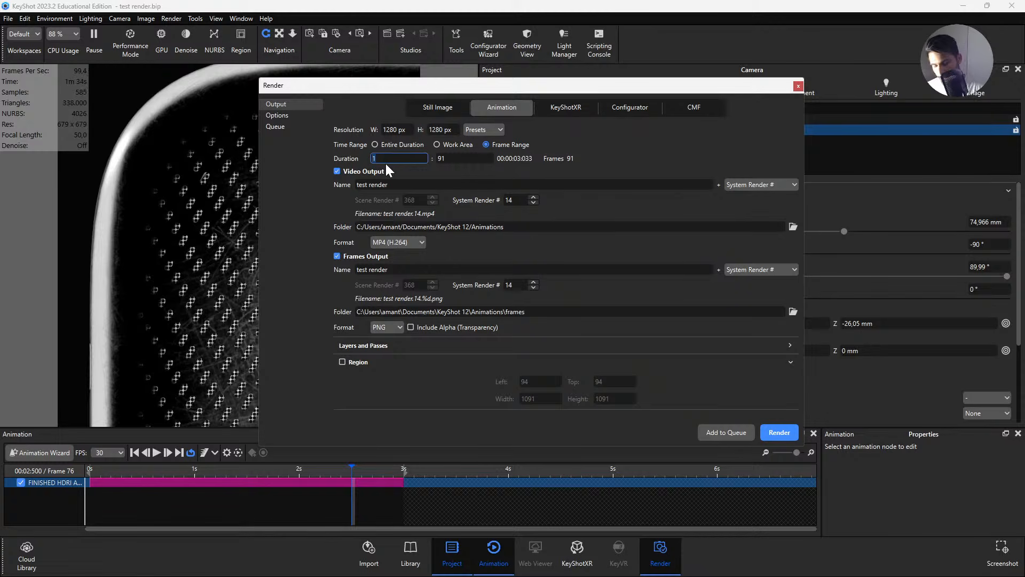
{"action": "type", "text": "28"}
{"action": "left_click", "coordinate": [442, 158]}
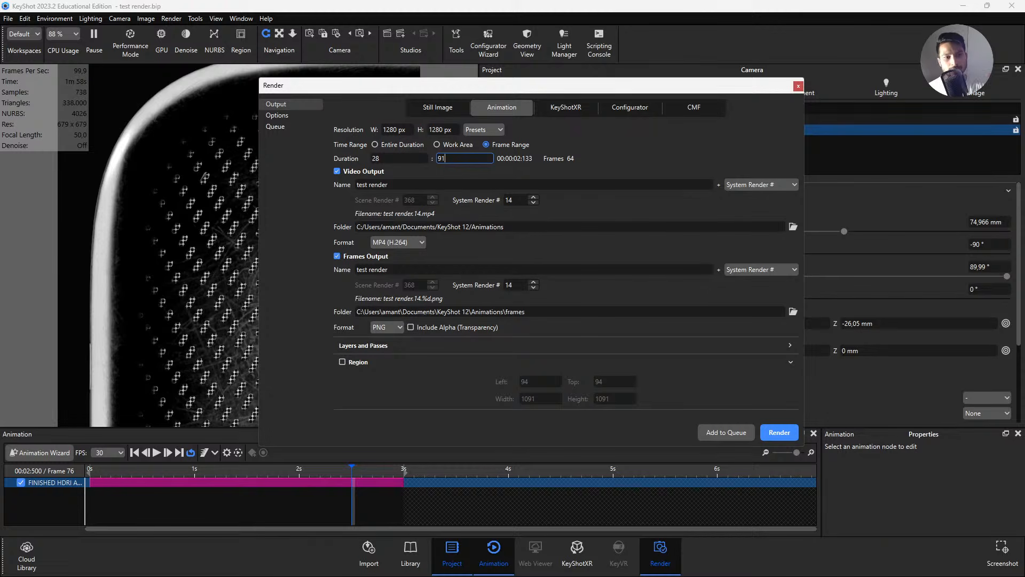
{"action": "left_click", "coordinate": [797, 86]}
Briefly review the render options and output settings, close the Render dialog and switch to Rhino.
{"action": "left_click", "coordinate": [660, 549]}
{"action": "left_click", "coordinate": [288, 116]}
{"action": "left_click", "coordinate": [289, 104]}
{"action": "left_click", "coordinate": [798, 86]}
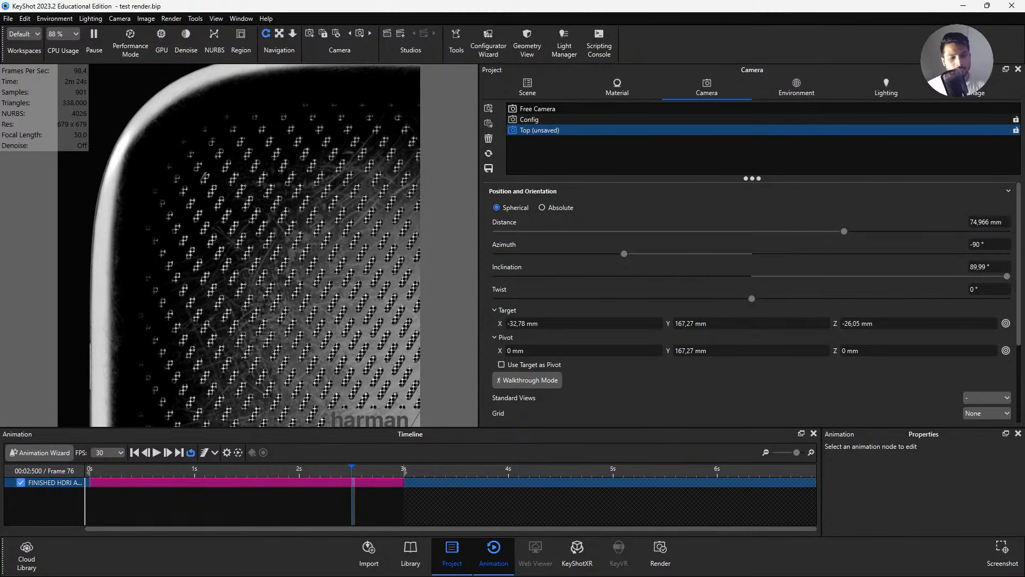
{"action": "mouse_move", "coordinate": [120, 572]}
{"action": "left_click", "coordinate": [87, 565]}
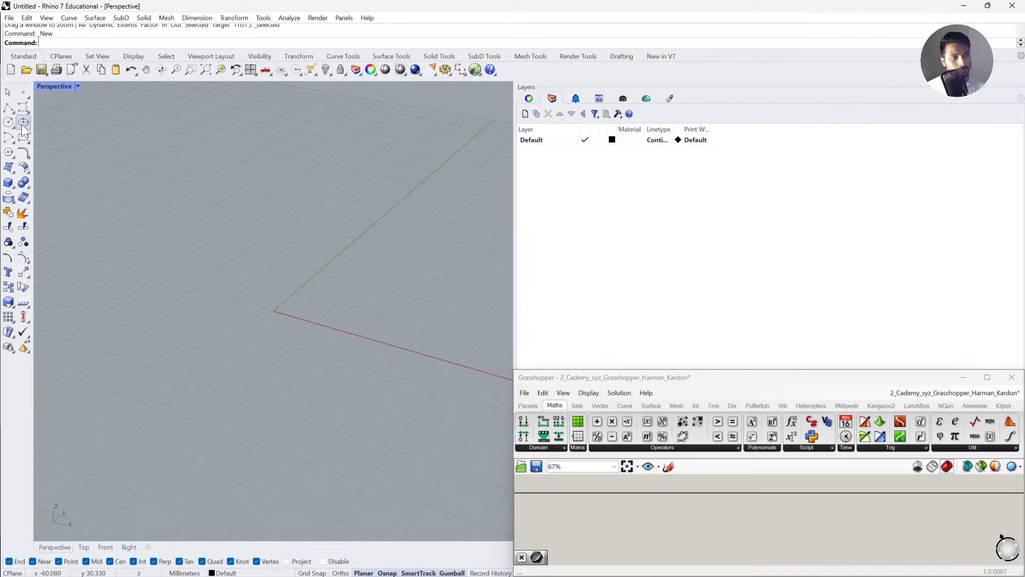
{"action": "left_click", "coordinate": [23, 107]}
{"action": "left_click", "coordinate": [101, 266]}
{"action": "left_click", "coordinate": [286, 280]}
{"action": "left_click", "coordinate": [297, 330]}
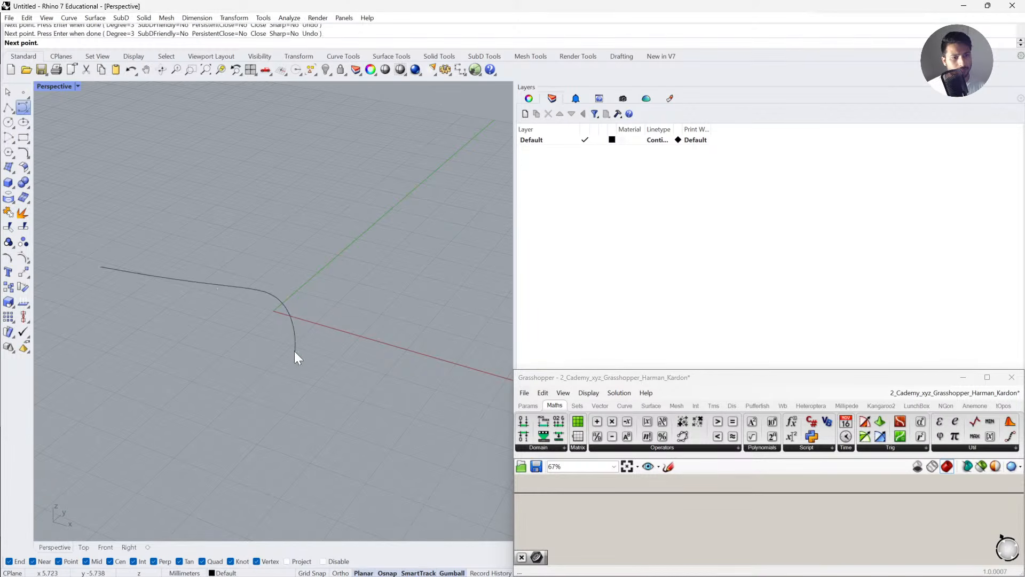
{"action": "left_click", "coordinate": [295, 351]}
{"action": "key", "text": "Return"}
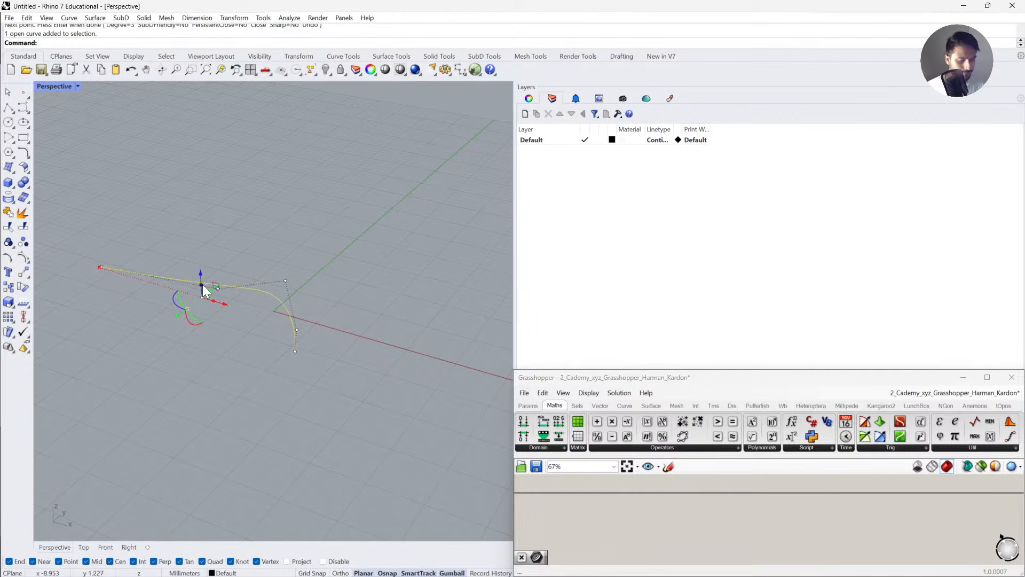
{"action": "left_click_drag", "start_coordinate": [201, 282], "coordinate": [238, 209]}
{"action": "left_click", "coordinate": [276, 216], "text": "ctrl+shift"}
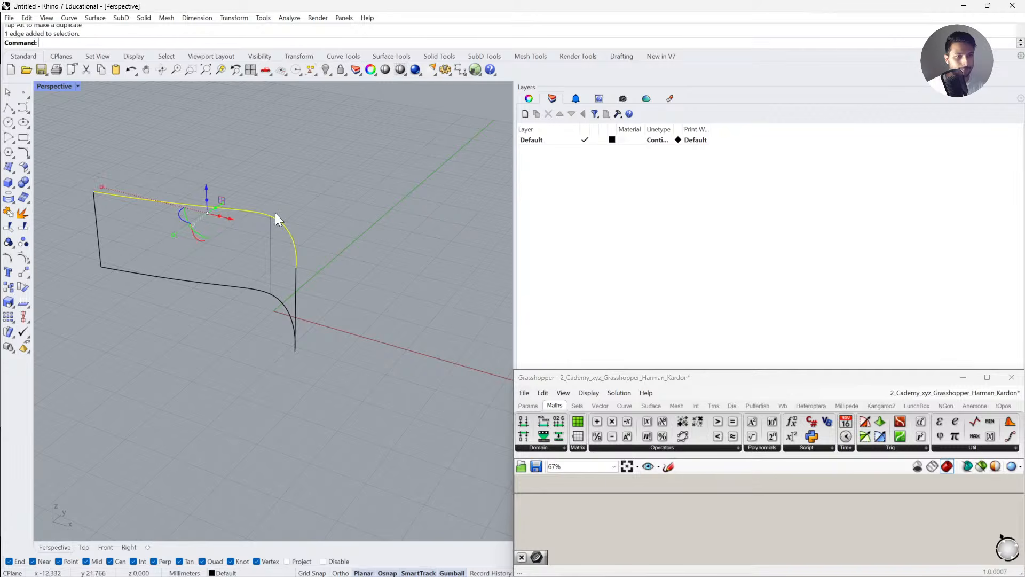
{"action": "key", "text": "Escape"}
{"action": "key", "text": "ctrl+z"}
{"action": "key", "text": "ctrl+z"}
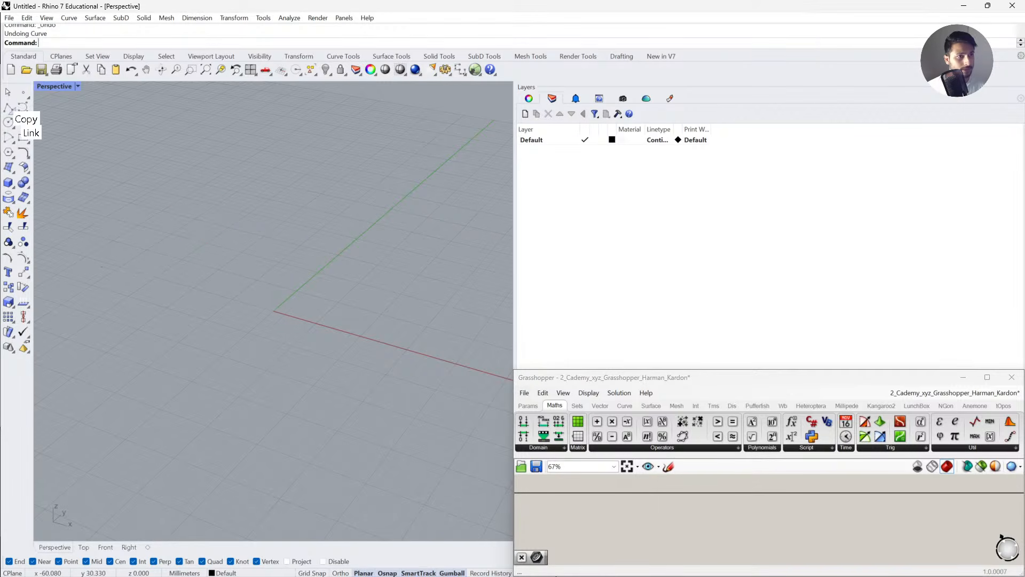
Sketch an open two-segment polyline beside the origin in the Perspective view, its first segment about 22 mm long.
{"action": "left_click", "coordinate": [8, 108]}
{"action": "left_click", "coordinate": [106, 245]}
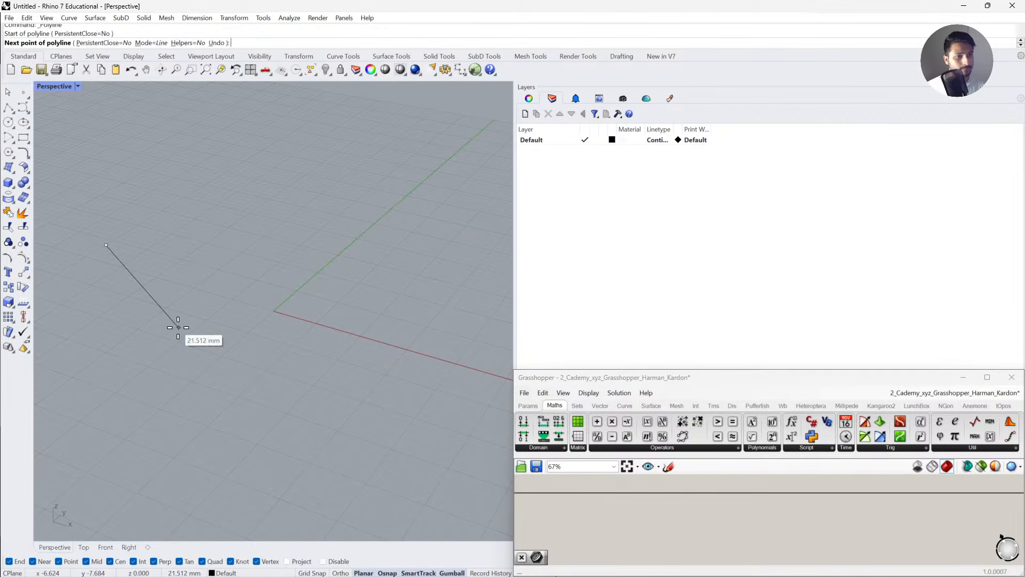
{"action": "left_click", "coordinate": [178, 327]}
{"action": "left_click", "coordinate": [280, 321]}
{"action": "key", "text": "Return"}
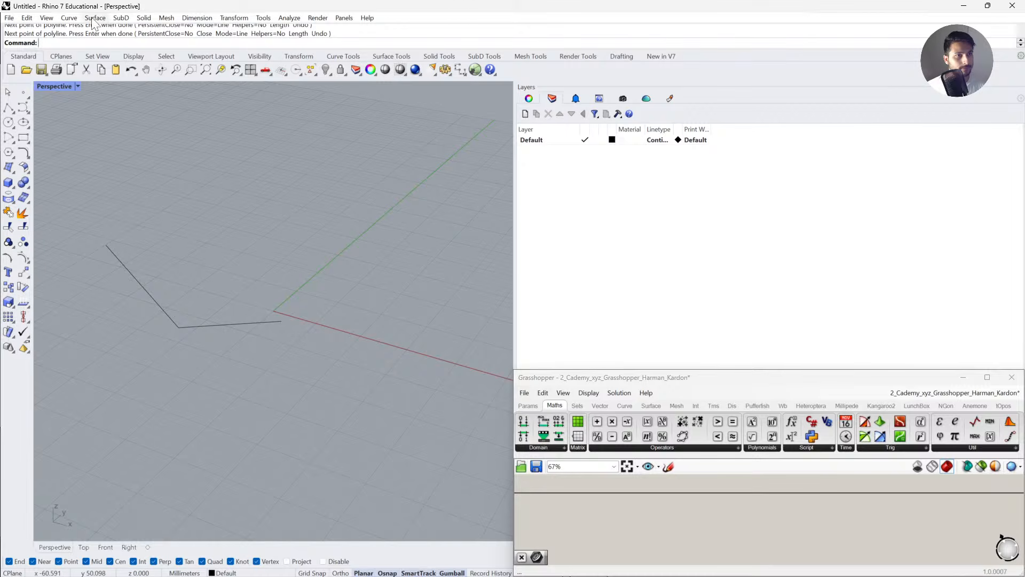
Fillet the corner between the polyline's two segments with a radius of 5 mm.
{"action": "left_click", "coordinate": [23, 152]}
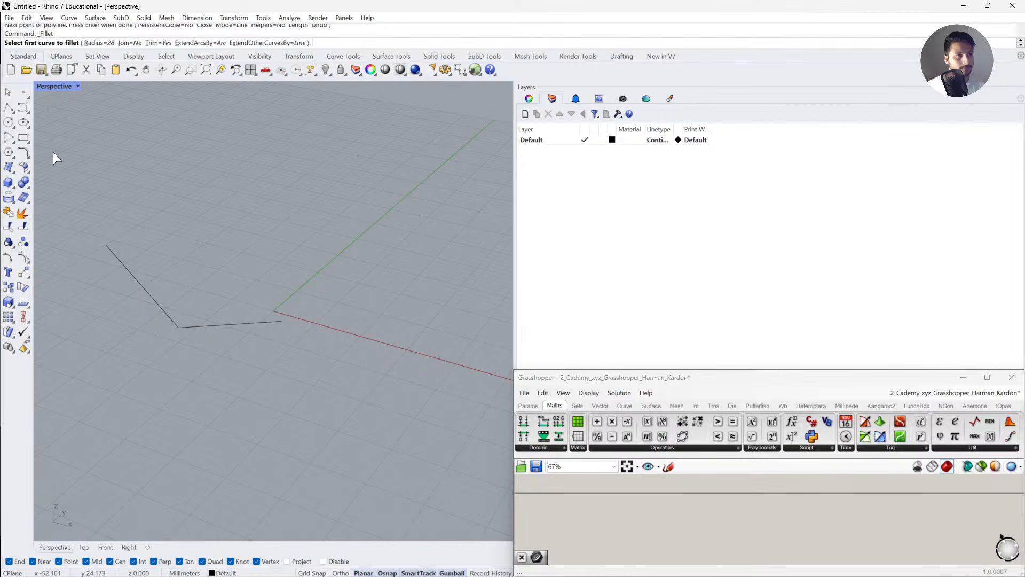
{"action": "left_click", "coordinate": [134, 267]}
{"action": "left_click", "coordinate": [182, 326]}
{"action": "key", "text": "Return"}
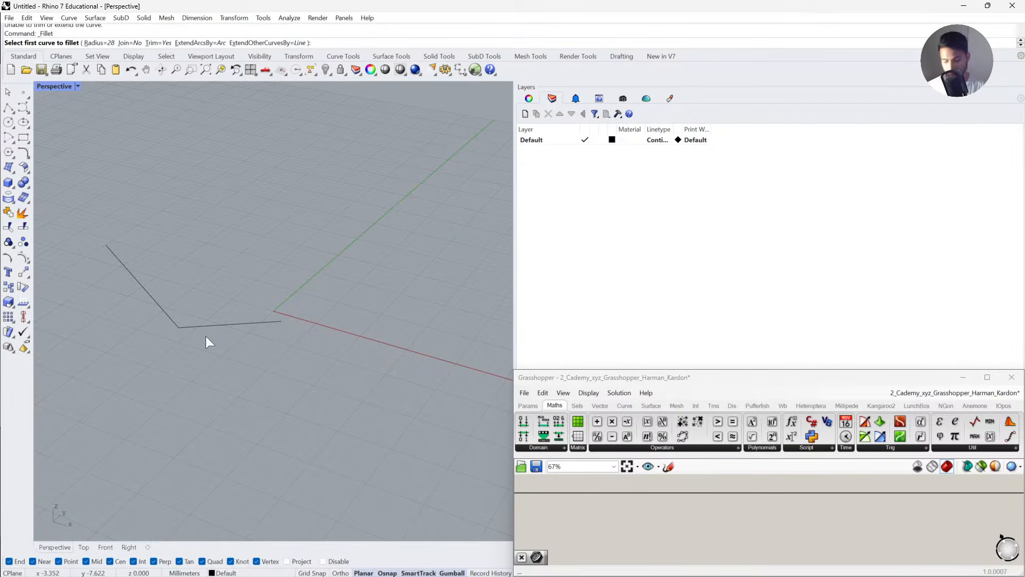
{"action": "type", "text": "5"}
{"action": "key", "text": "Return"}
{"action": "left_click", "coordinate": [162, 305]}
{"action": "left_click", "coordinate": [195, 328]}
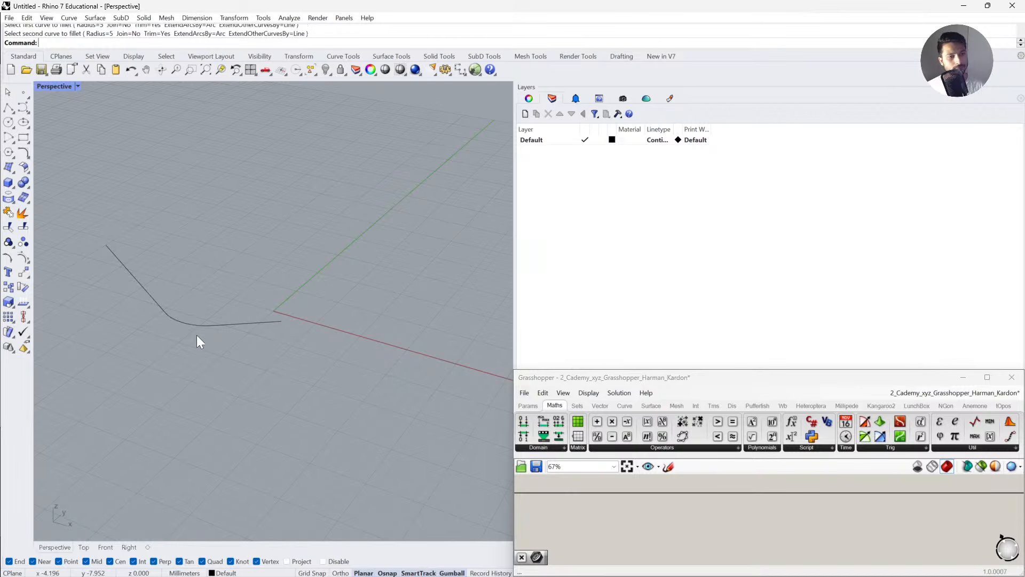
Extrude the filleted polyline vertically into a surface and explode it into separate faces.
{"action": "left_click", "coordinate": [195, 330]}
{"action": "left_click_drag", "start_coordinate": [174, 271], "coordinate": [319, 239]}
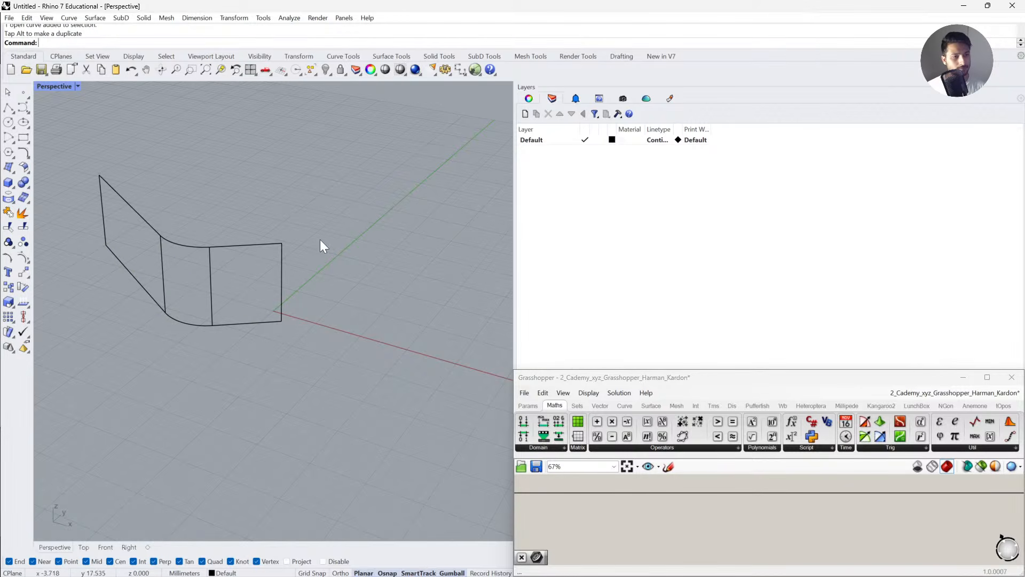
{"action": "left_click", "coordinate": [240, 323]}
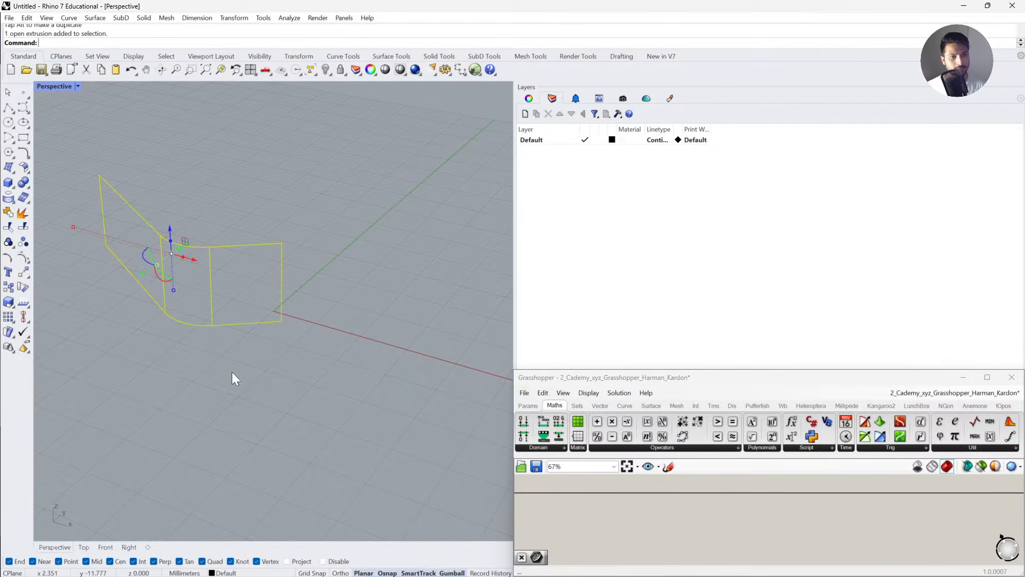
{"action": "left_click", "coordinate": [23, 213]}
Examine the reflections across the fillet with an EMap analysis of all faces, ending on the brushed silver map, and close the analysis.
{"action": "left_click_drag", "start_coordinate": [271, 360], "coordinate": [132, 271]}
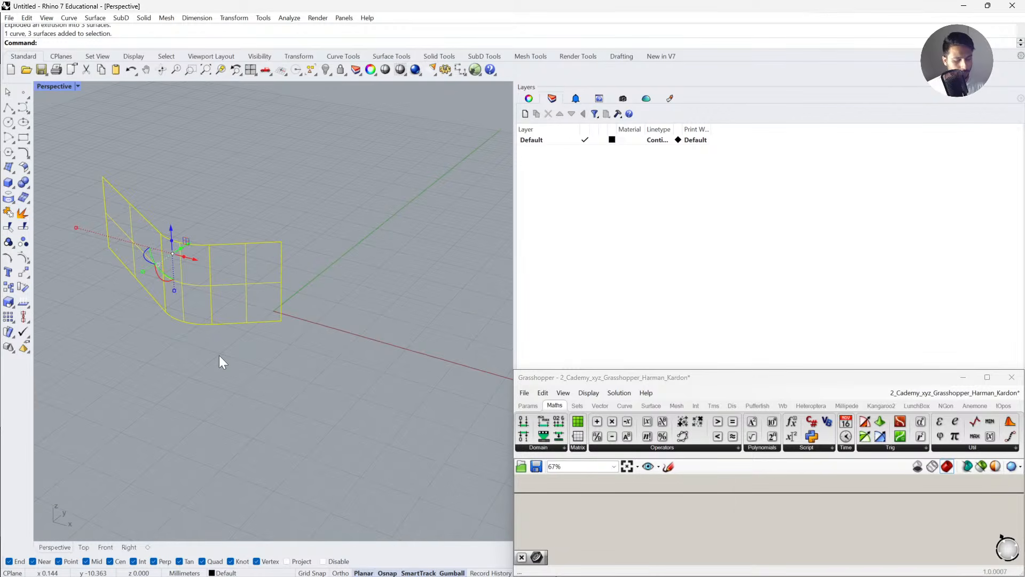
{"action": "type", "text": "emap"}
{"action": "key", "text": "Return"}
{"action": "right_click_drag", "start_coordinate": [219, 359], "coordinate": [475, 284]}
{"action": "left_click", "coordinate": [661, 225]}
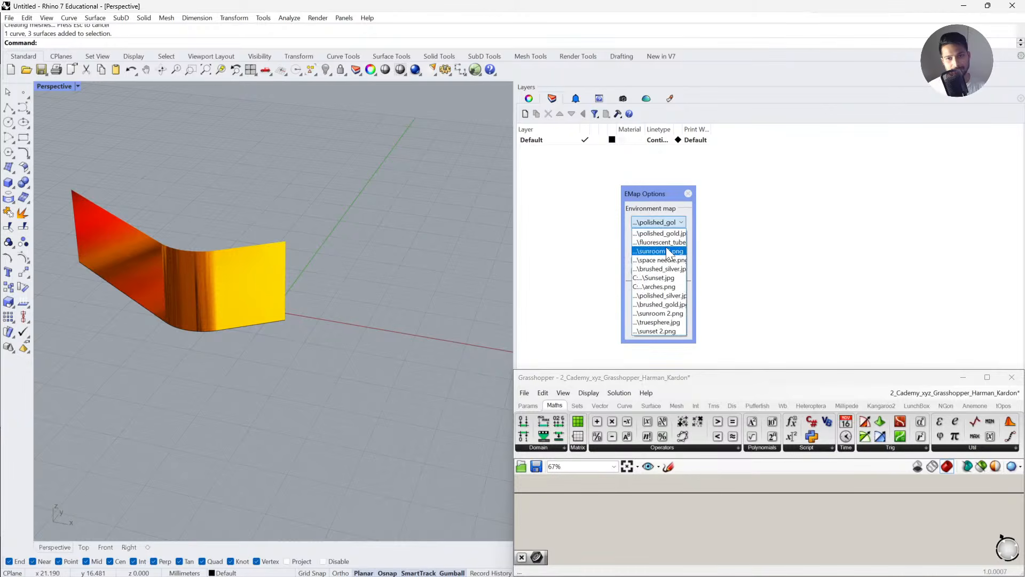
{"action": "left_click", "coordinate": [667, 251]}
{"action": "key", "text": "Down"}
{"action": "key", "text": "Down"}
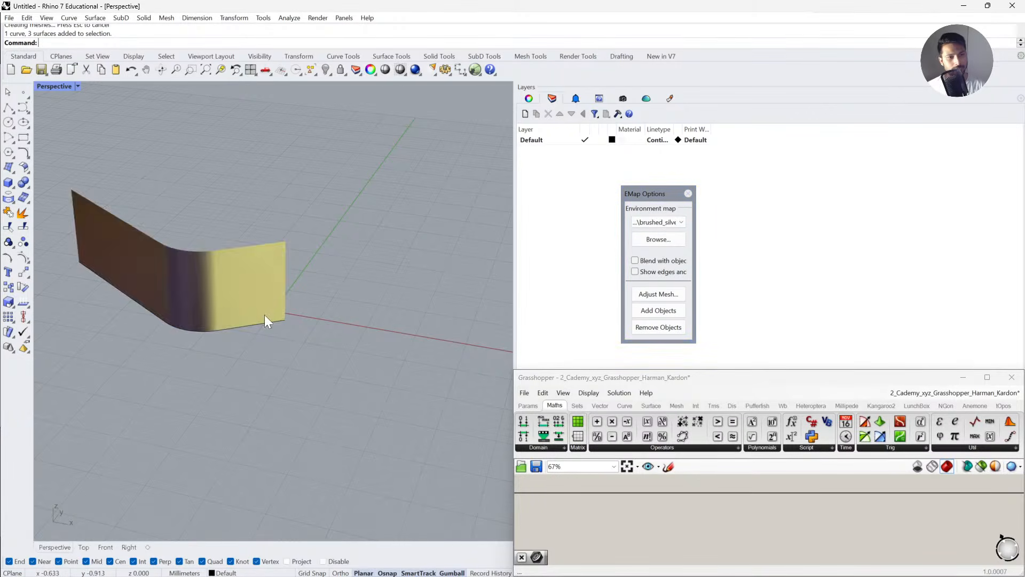
{"action": "mouse_move", "coordinate": [268, 321]}
{"action": "right_mouse_down"}
{"action": "mouse_move", "coordinate": [332, 266]}
{"action": "mouse_move", "coordinate": [304, 305]}
{"action": "mouse_move", "coordinate": [315, 266]}
{"action": "mouse_move", "coordinate": [291, 303]}
{"action": "mouse_move", "coordinate": [295, 293]}
{"action": "mouse_move", "coordinate": [305, 301]}
{"action": "mouse_move", "coordinate": [284, 305]}
{"action": "right_mouse_up"}
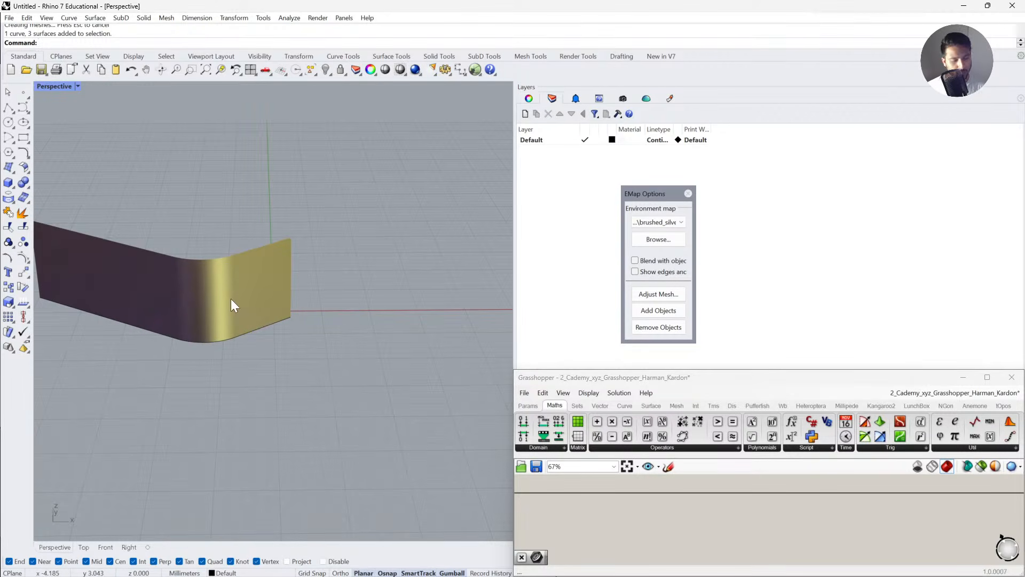
{"action": "right_click_drag", "start_coordinate": [231, 305], "coordinate": [290, 308]}
{"action": "left_click", "coordinate": [688, 193]}
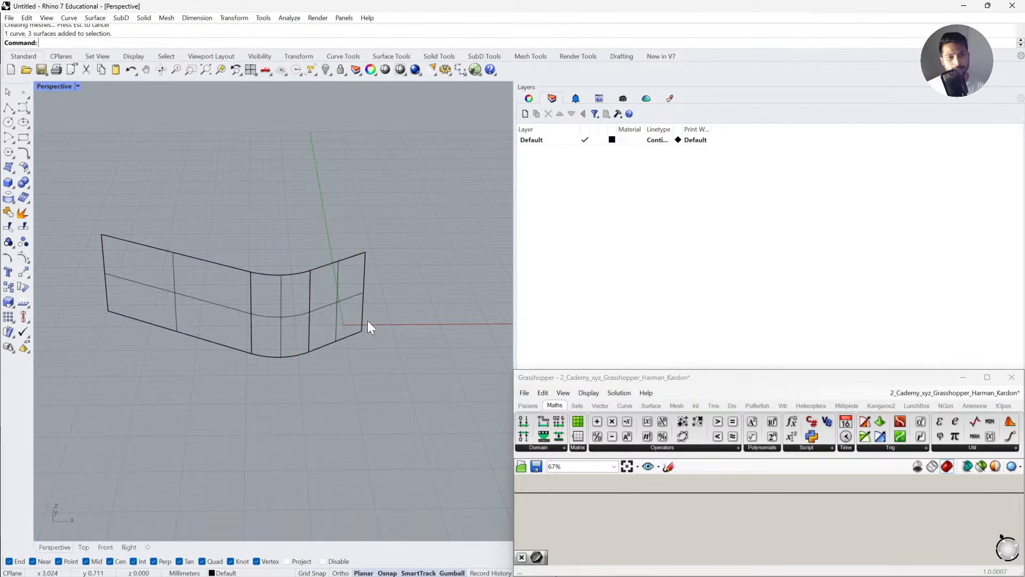
Run a Zebra analysis on the faces and examine up close how the stripes cross the fillet edges.
{"action": "left_click", "coordinate": [368, 322]}
{"action": "left_click", "coordinate": [242, 311], "text": "shift"}
{"action": "type", "text": "ZE"}
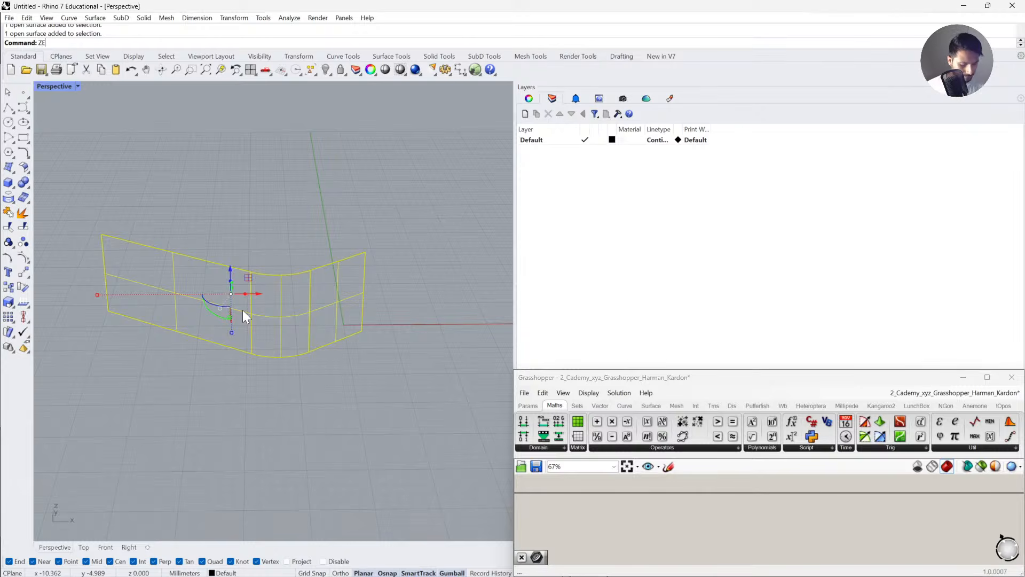
{"action": "key", "text": "Return"}
{"action": "right_click_drag", "start_coordinate": [243, 309], "coordinate": [273, 340]}
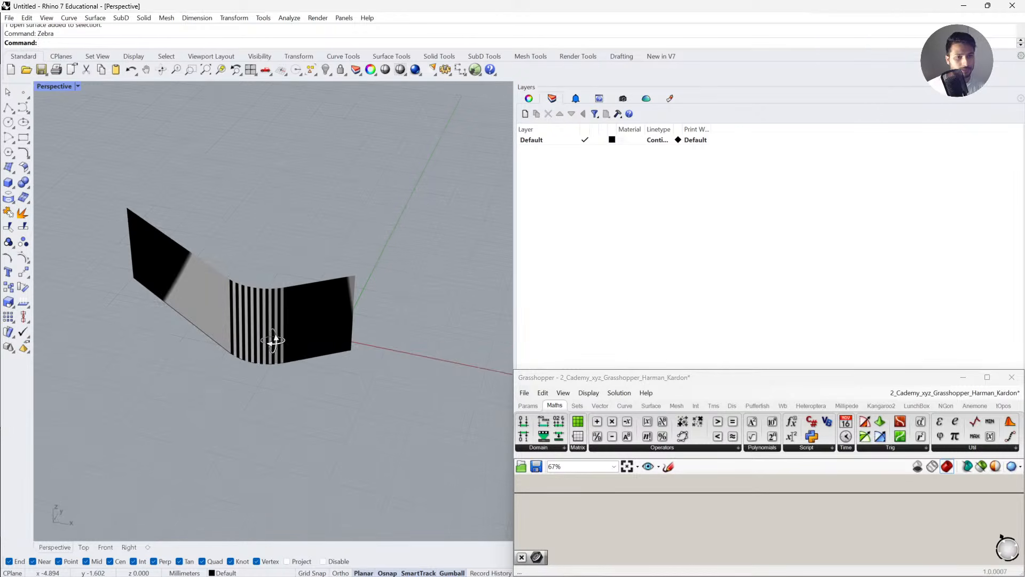
{"action": "right_click_drag", "start_coordinate": [11, 288], "coordinate": [299, 283]}
{"action": "scroll", "coordinate": [280, 290], "scroll_direction": "up", "scroll_amount": 6}
{"action": "mouse_move", "coordinate": [258, 315]}
{"action": "right_mouse_down"}
{"action": "mouse_move", "coordinate": [276, 315]}
{"action": "mouse_move", "coordinate": [256, 328]}
{"action": "right_mouse_up"}
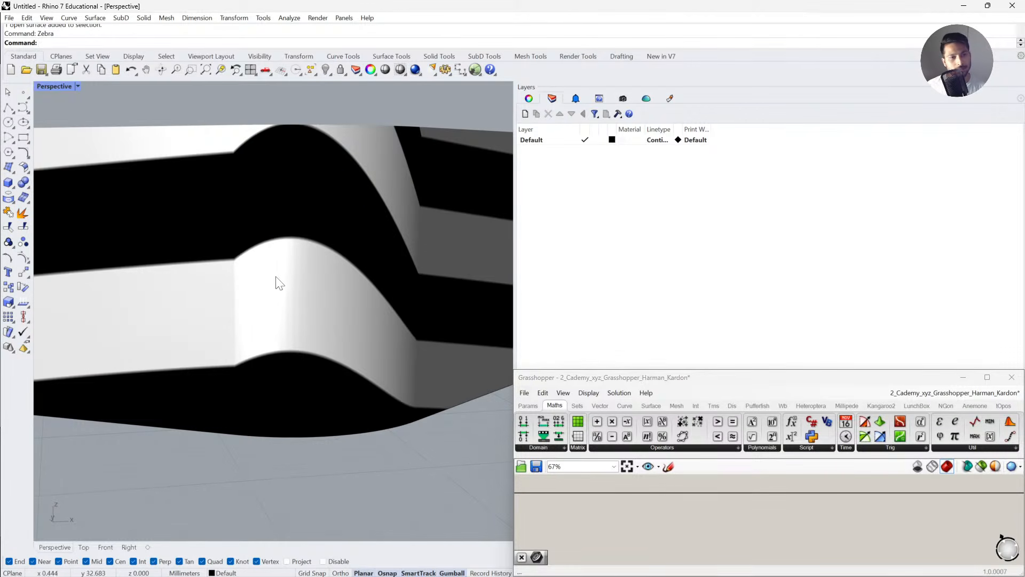
Highlight the flat and fillet faces individually to compare the zebra stripes at their shared edges, and select everything.
{"action": "left_click", "coordinate": [213, 288]}
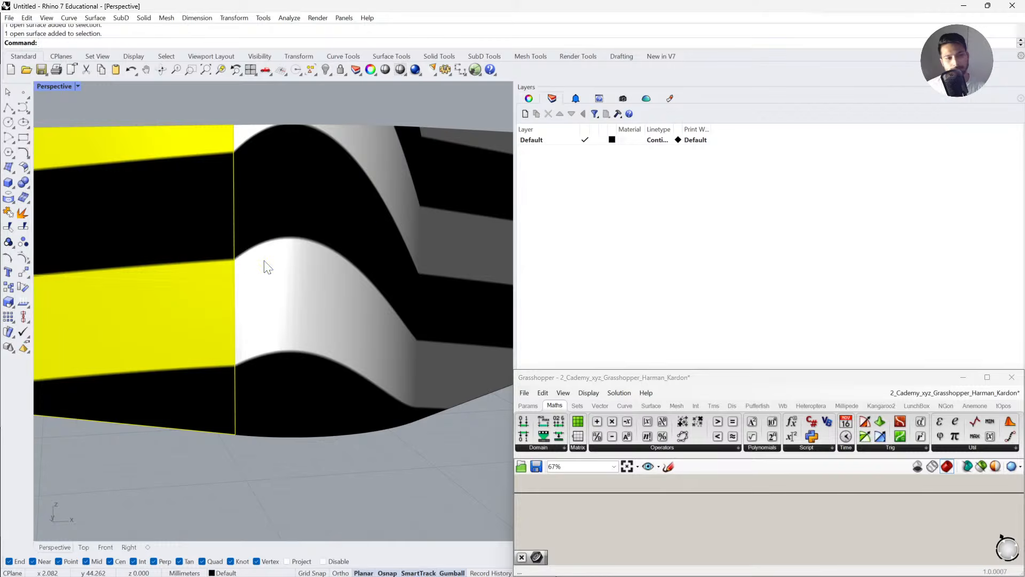
{"action": "left_click", "coordinate": [263, 265]}
{"action": "left_click", "coordinate": [220, 274]}
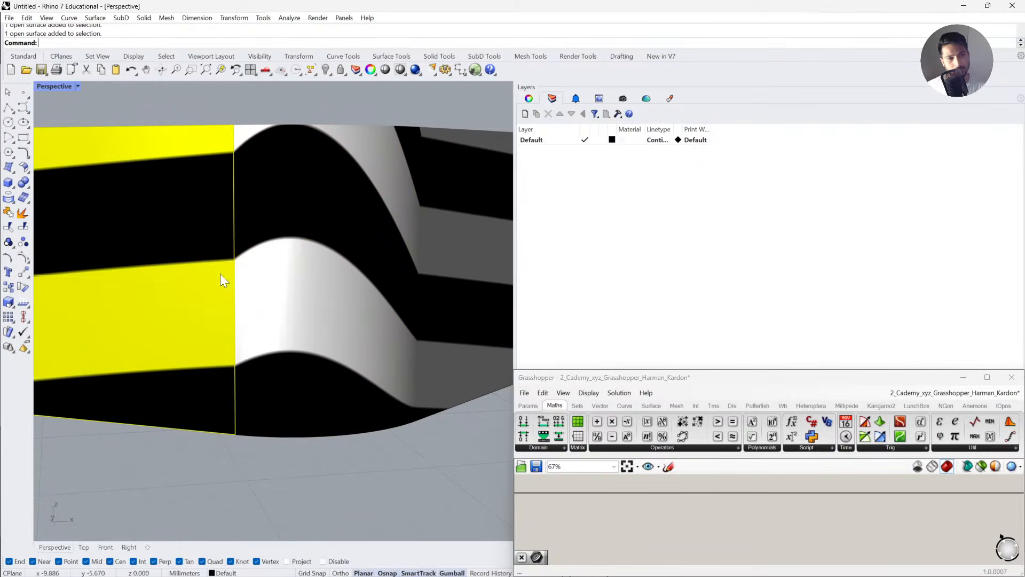
{"action": "right_click_drag", "start_coordinate": [426, 324], "coordinate": [321, 360]}
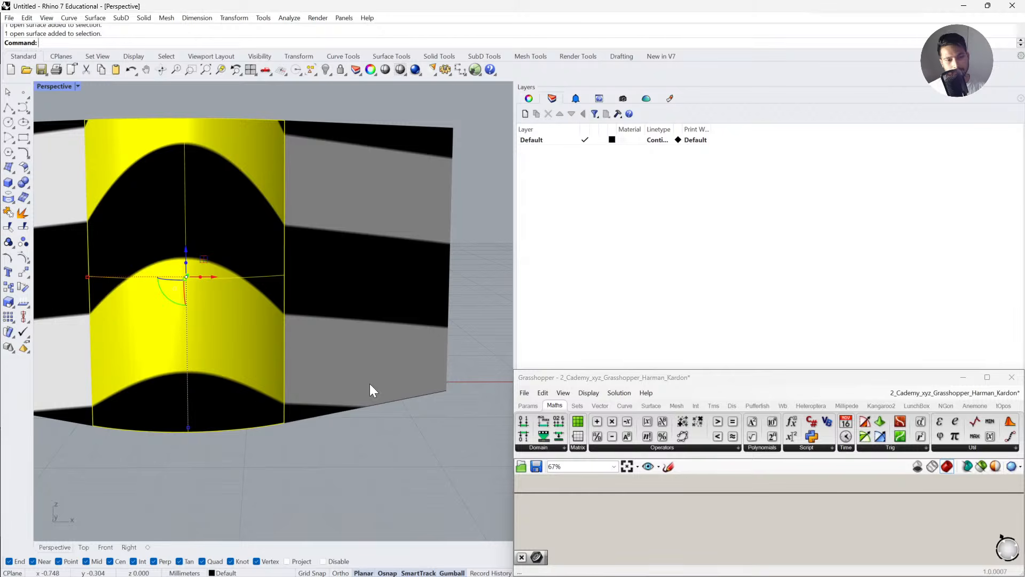
{"action": "left_click", "coordinate": [419, 428]}
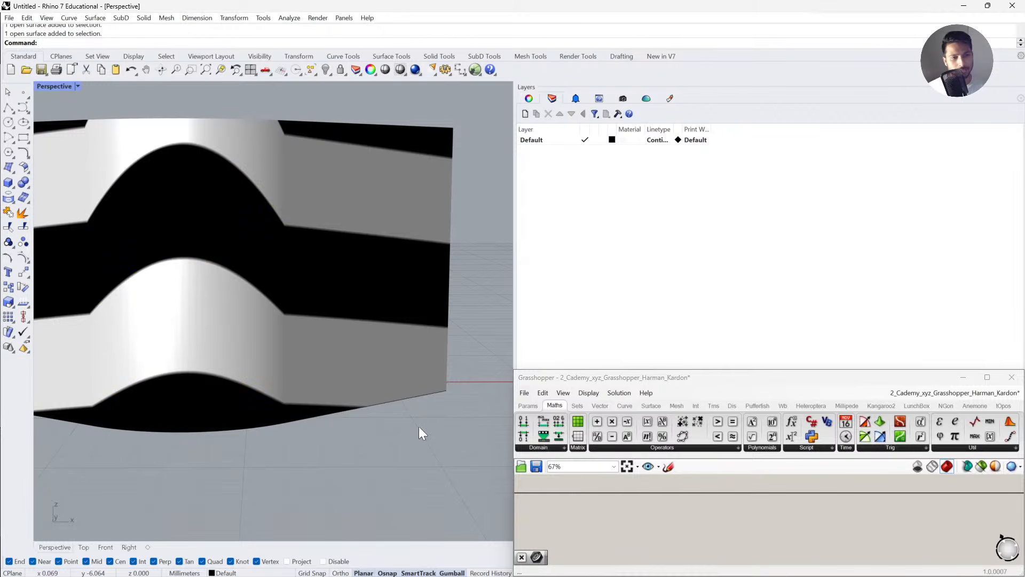
{"action": "right_click_drag", "start_coordinate": [411, 419], "coordinate": [401, 446]}
{"action": "key", "text": "ctrl+a"}
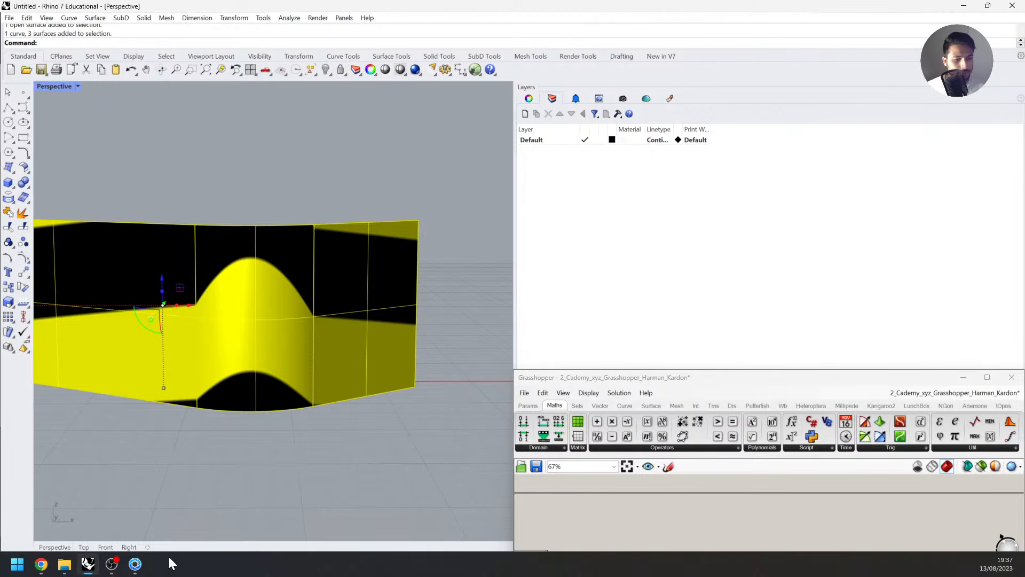
Switch to KeyShot, view the whole speaker in the real-time view, and select the Config camera and back to the Top camera.
{"action": "left_click", "coordinate": [135, 568]}
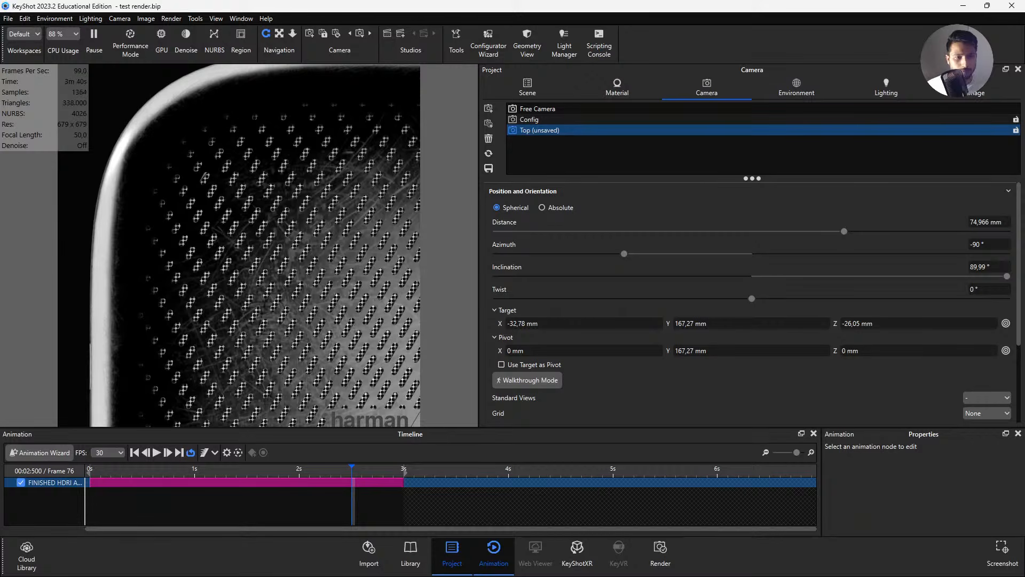
{"action": "scroll", "coordinate": [330, 269], "scroll_direction": "down", "scroll_amount": 2}
{"action": "scroll", "coordinate": [329, 269], "scroll_direction": "down", "scroll_amount": 8}
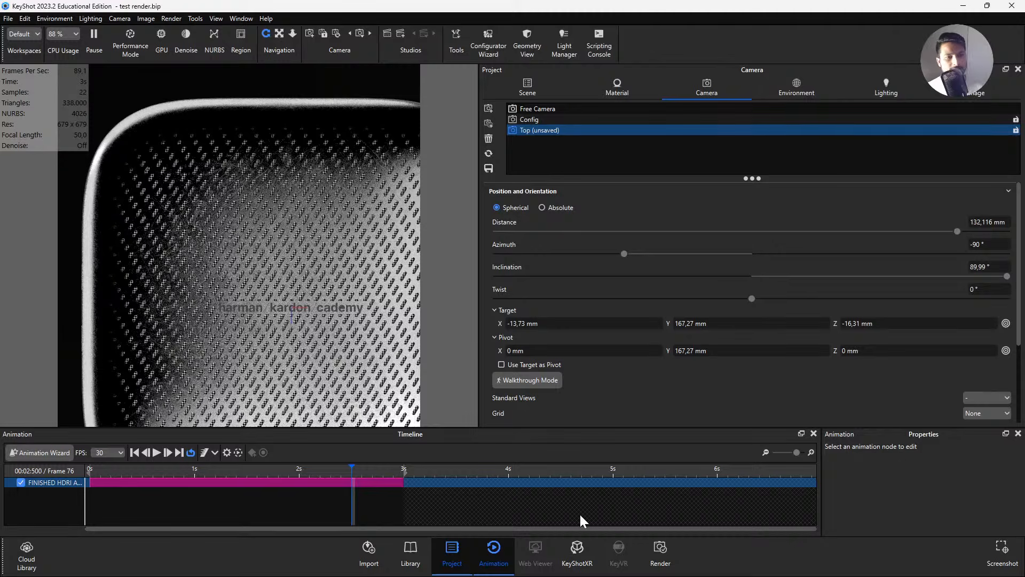
{"action": "scroll", "coordinate": [323, 306], "scroll_direction": "down", "scroll_amount": 5}
{"action": "middle_click_drag", "start_coordinate": [299, 297], "coordinate": [281, 276]}
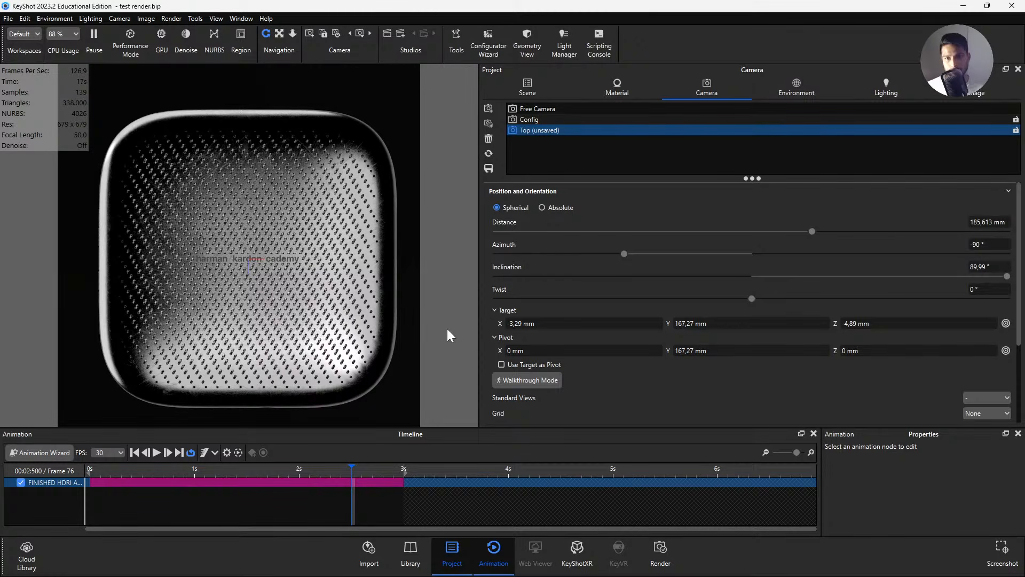
{"action": "left_click", "coordinate": [538, 120]}
{"action": "left_click", "coordinate": [540, 130]}
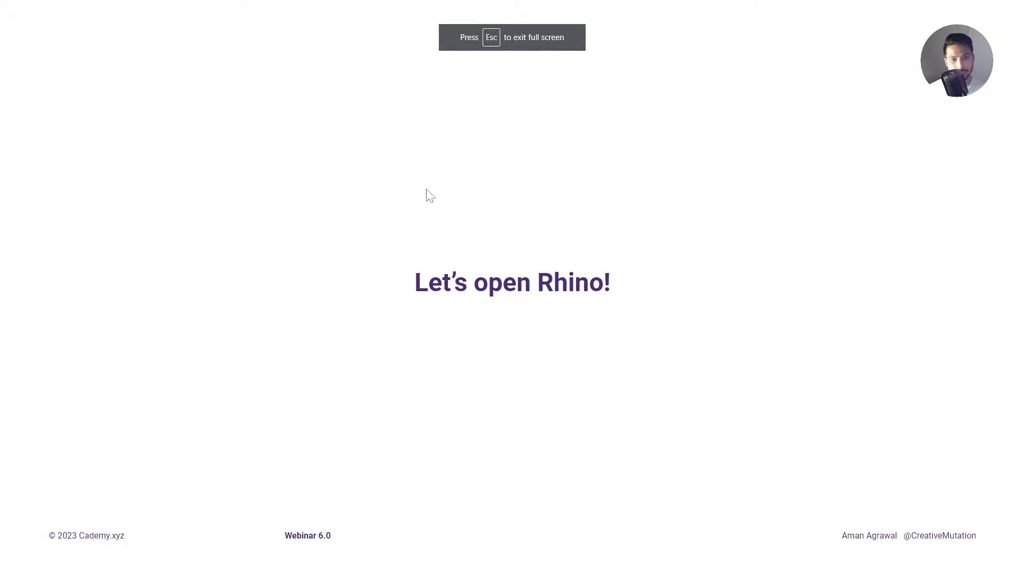
{"action": "left_click", "coordinate": [428, 211]}
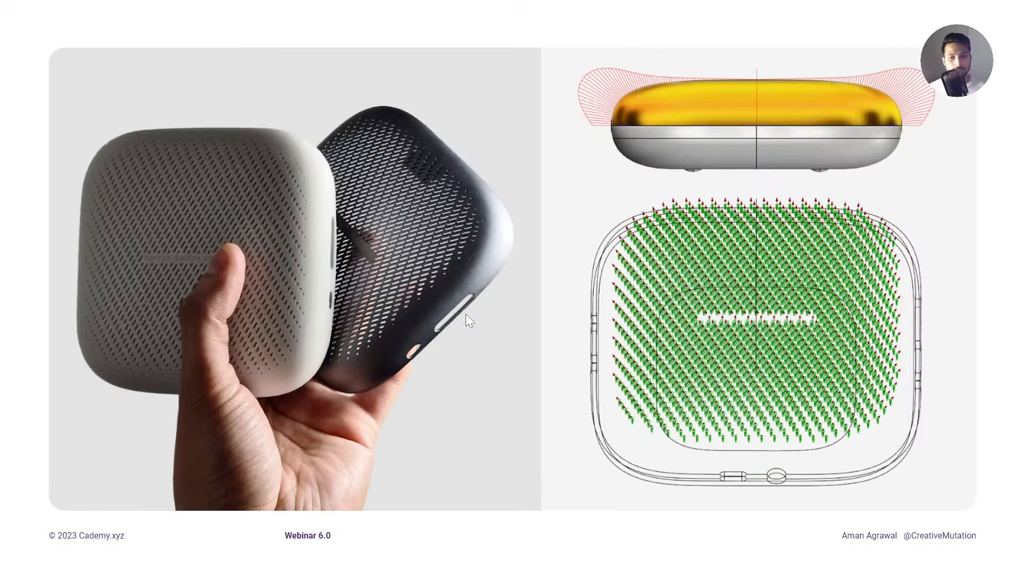
{"action": "key", "text": "Right"}
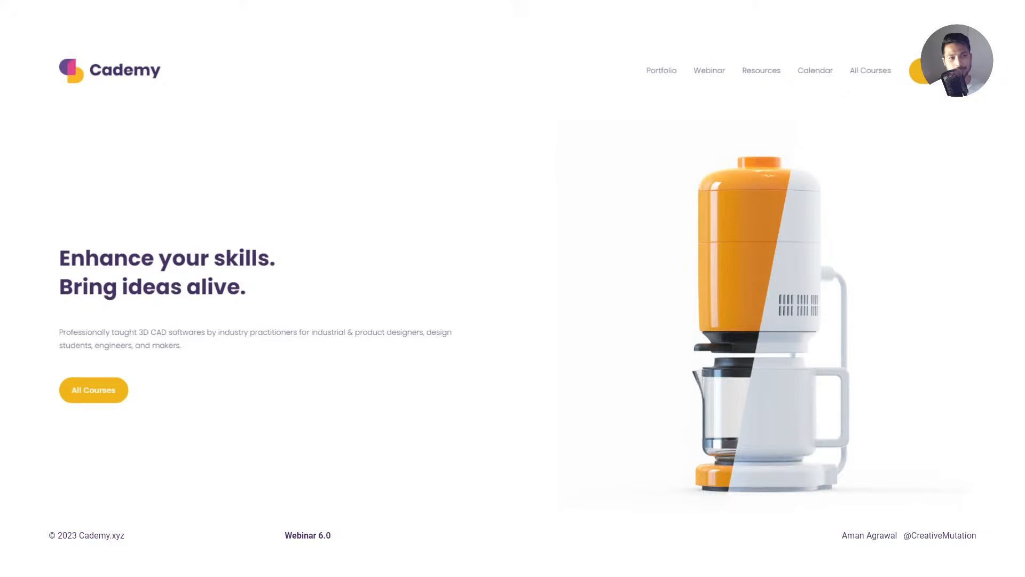
{"action": "key", "text": "Right"}
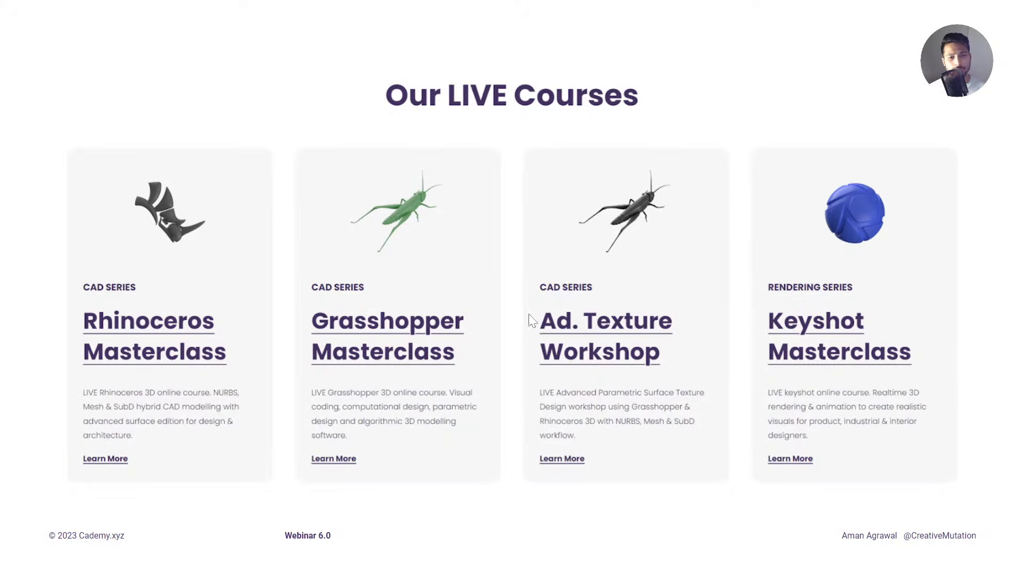